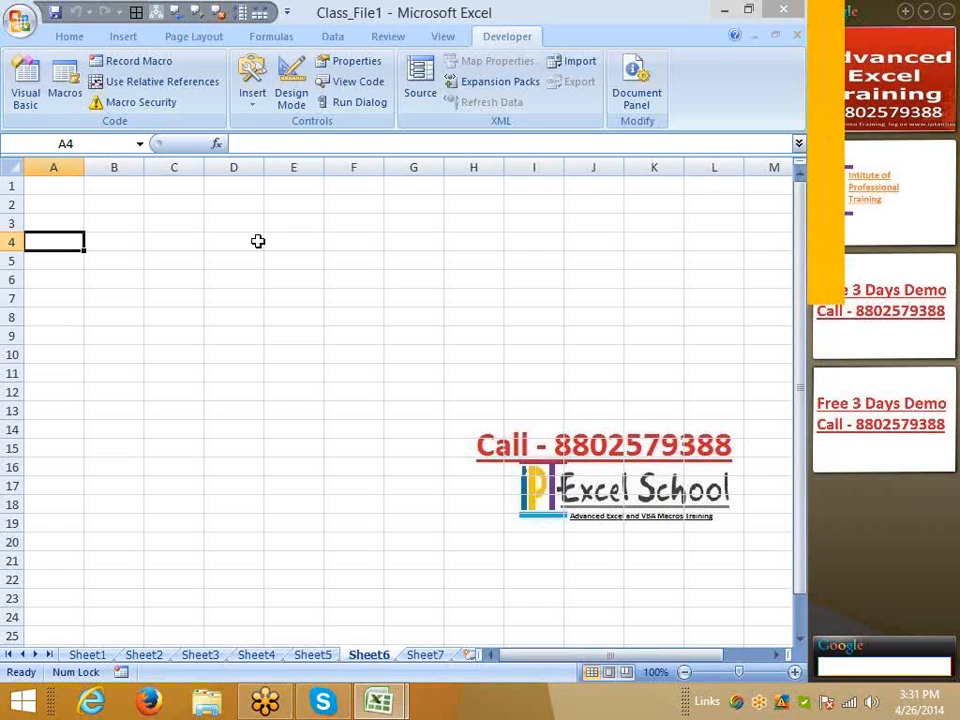
- Enter the header Name in A1 and Jan in B1, and fill the month series across to Jul in H1
key("Up")
key("Up")
key("Up")
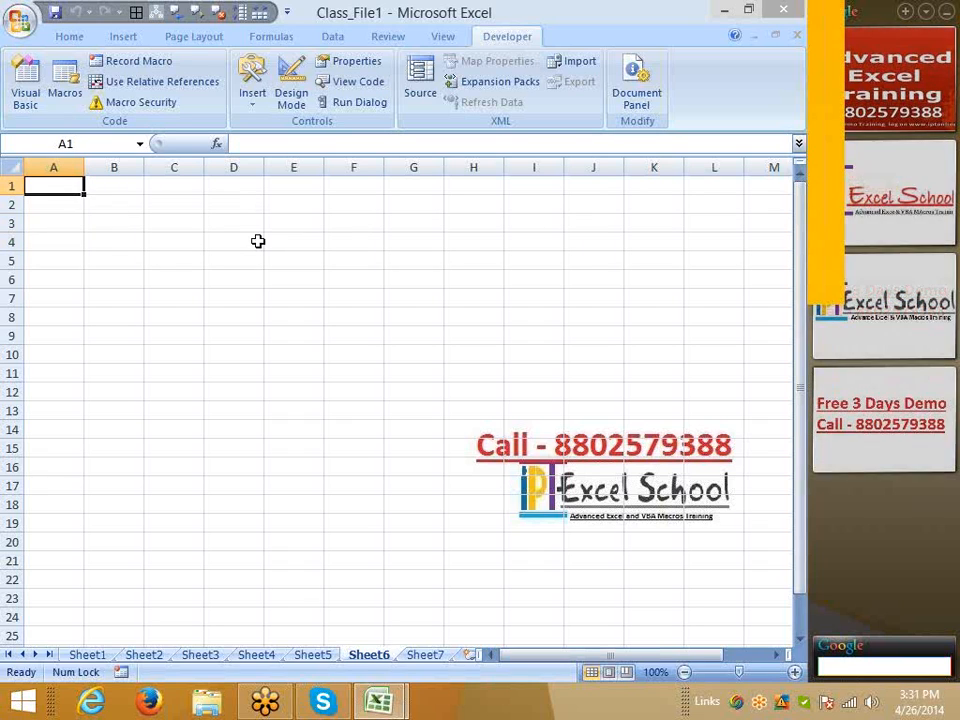
type("Name")
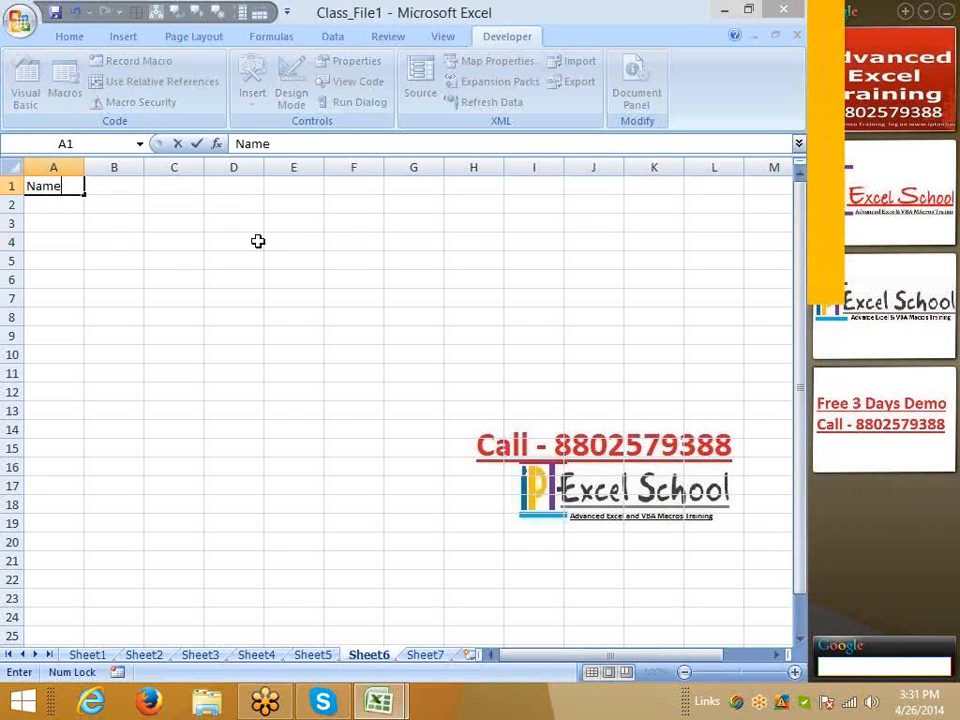
key("Tab")
type("Jan")
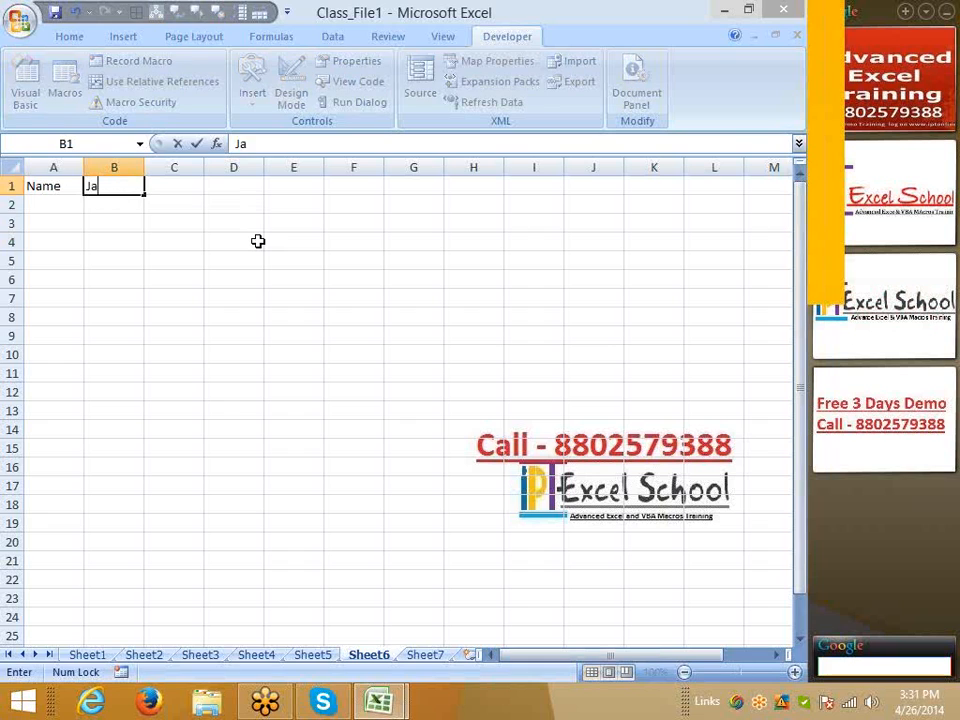
key("Return")
key("Up")
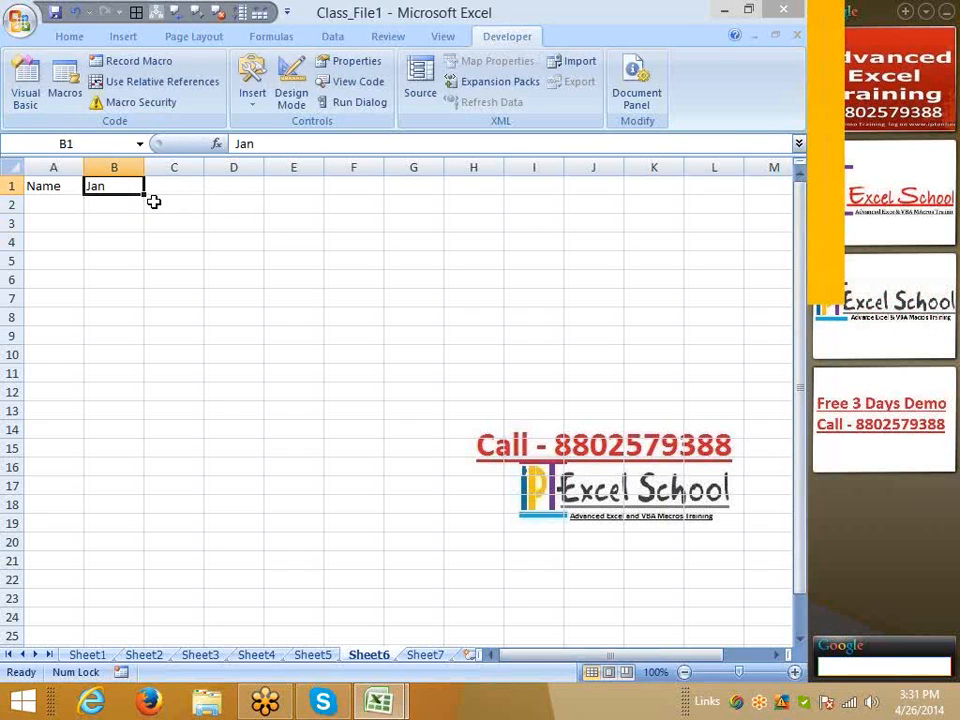
left_click_drag(144, 195, 486, 197)
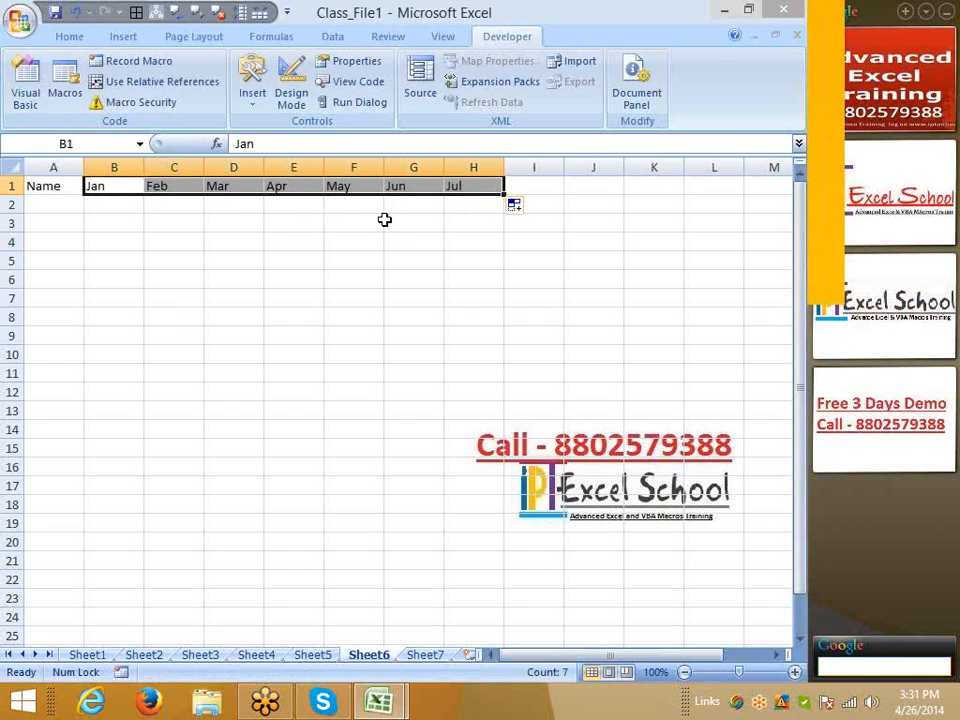
- Enter the first person's name in A2 and fill the custom name list down to A12
left_click(57, 199)
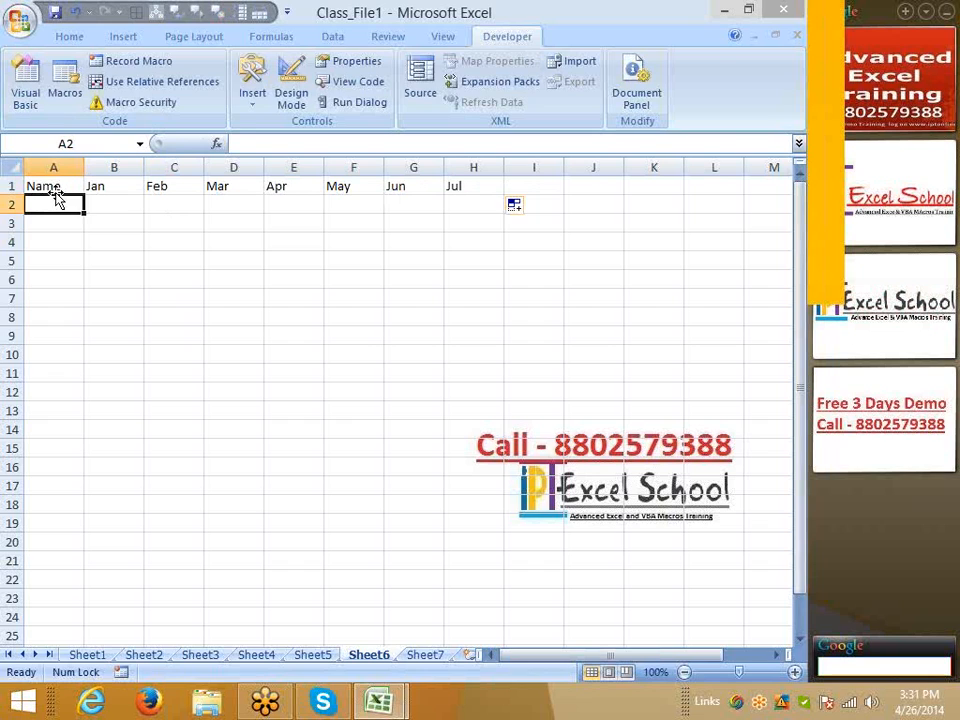
type("Puneet")
left_click(75, 255)
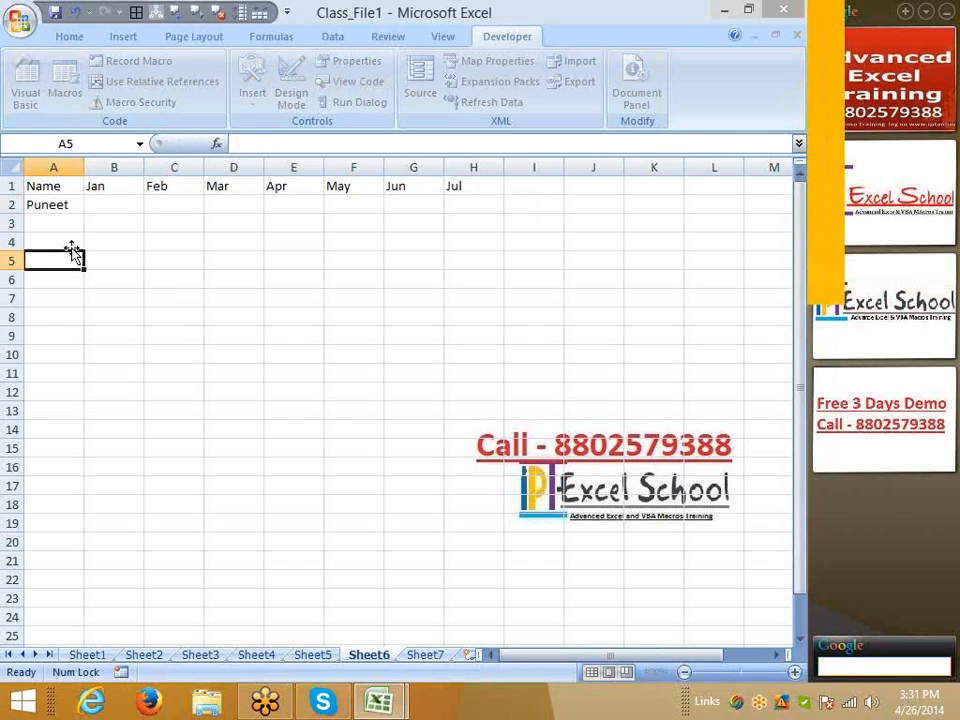
left_click(75, 207)
left_click_drag(100, 222, 88, 260)
left_click(63, 205)
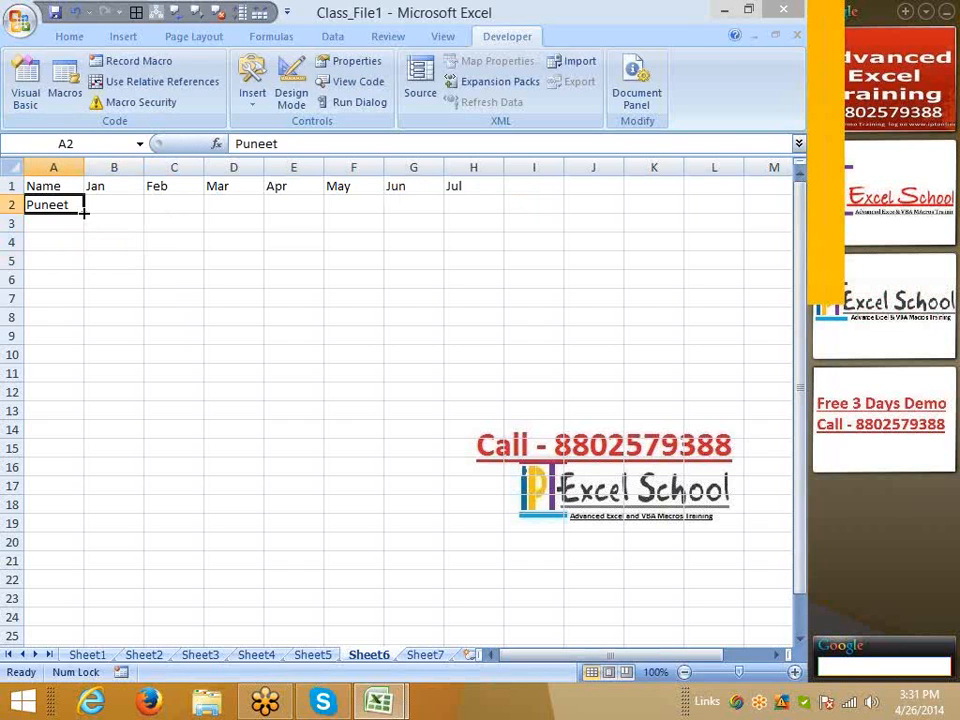
left_click_drag(85, 212, 90, 396)
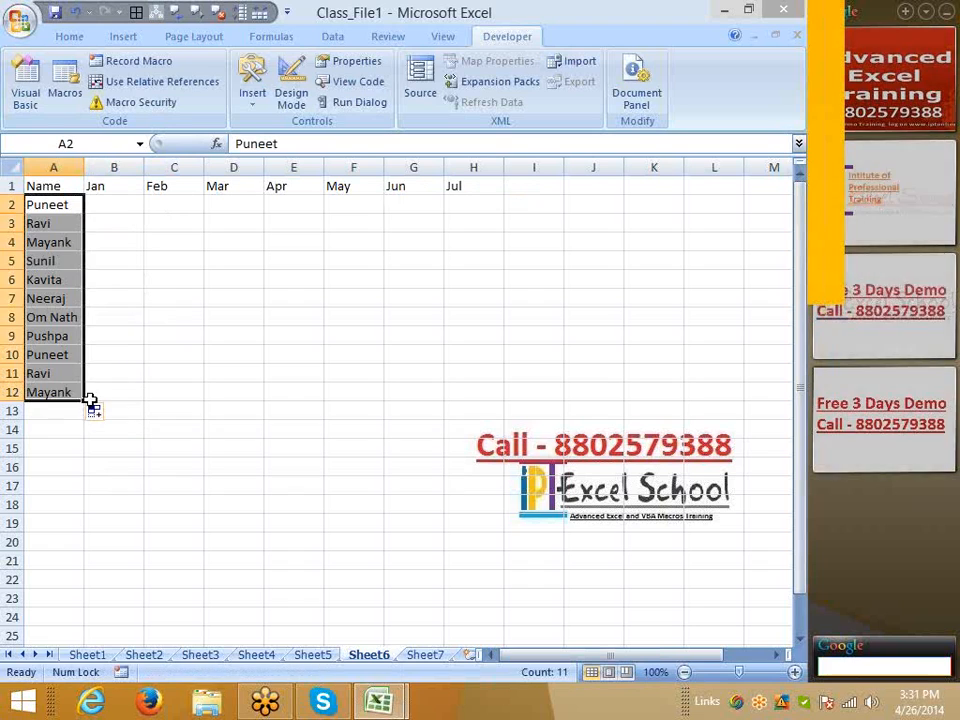
- Clear the repeated names in A10:A12
left_click(66, 355)
left_click_drag(59, 355, 60, 382)
key("Delete")
key("Up")
key("ctrl+Home")
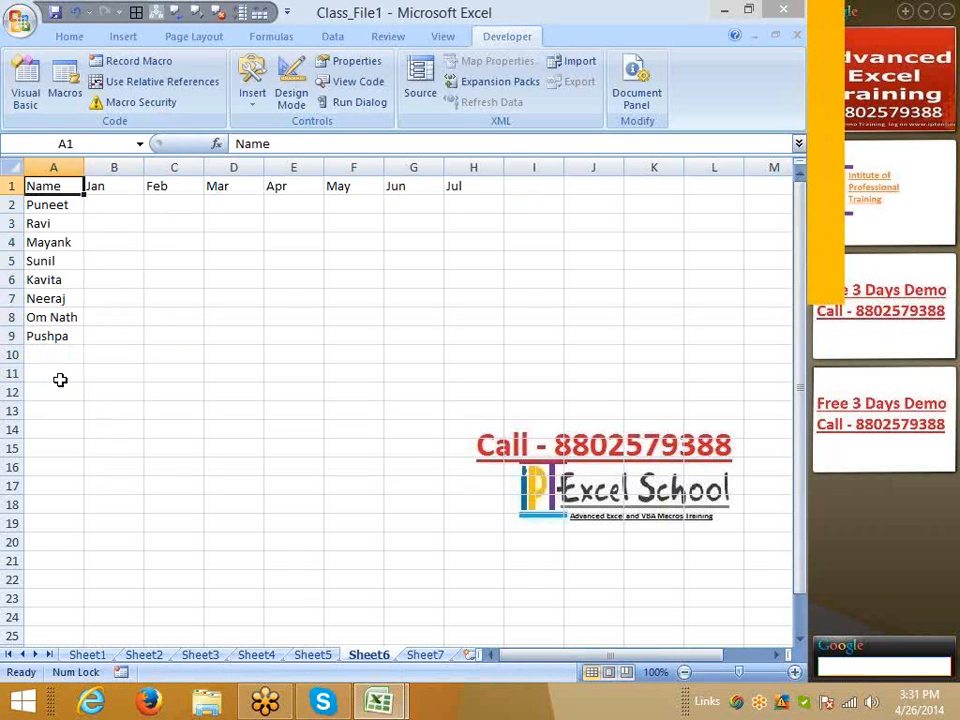
- Enter the formula =RANDBETWEEN(10,90) in B2
key("Down")
key("Right")
type("=ra")
key("Down")
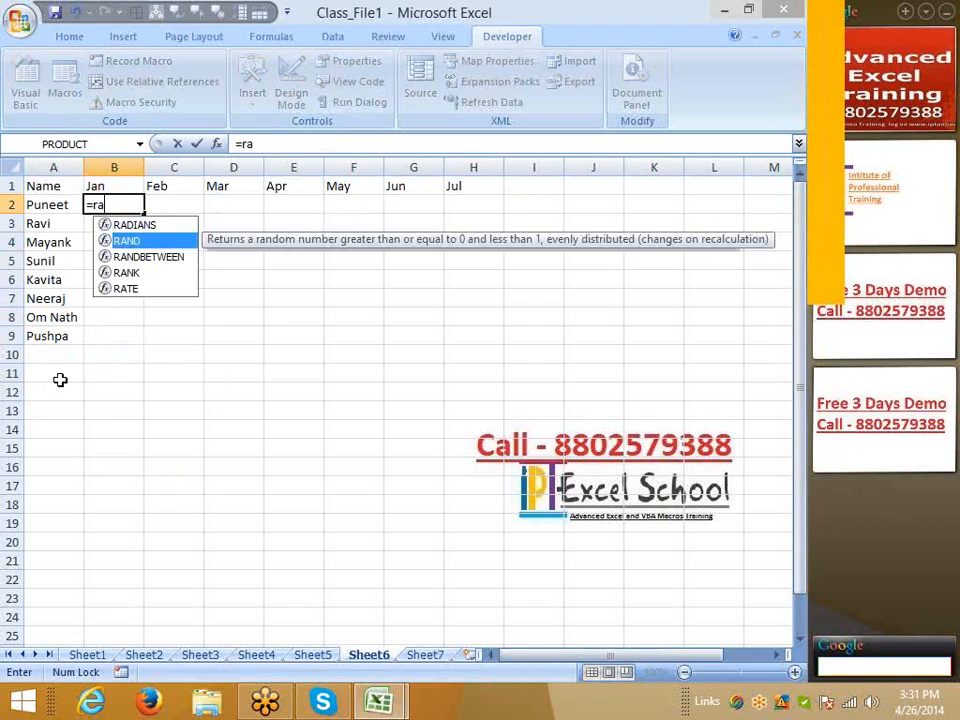
key("Down")
key("Tab")
type("10,90")
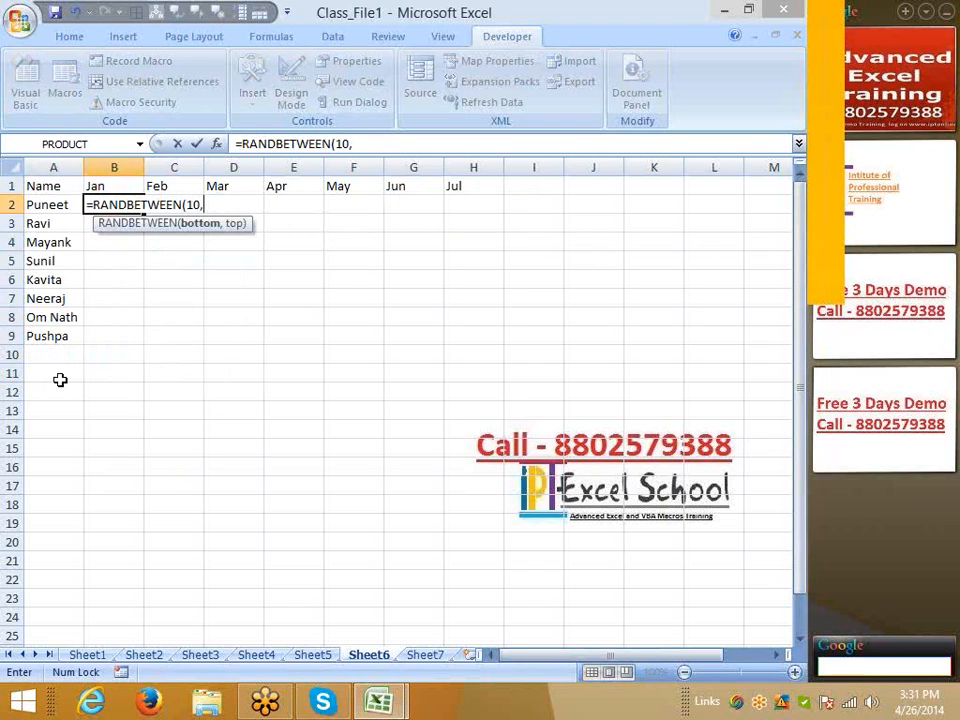
key("Return")
- Fill the B2 random-number formula across the first person's row to H2
key("Up")
key("Up")
key("ctrl+Right")
key("Down")
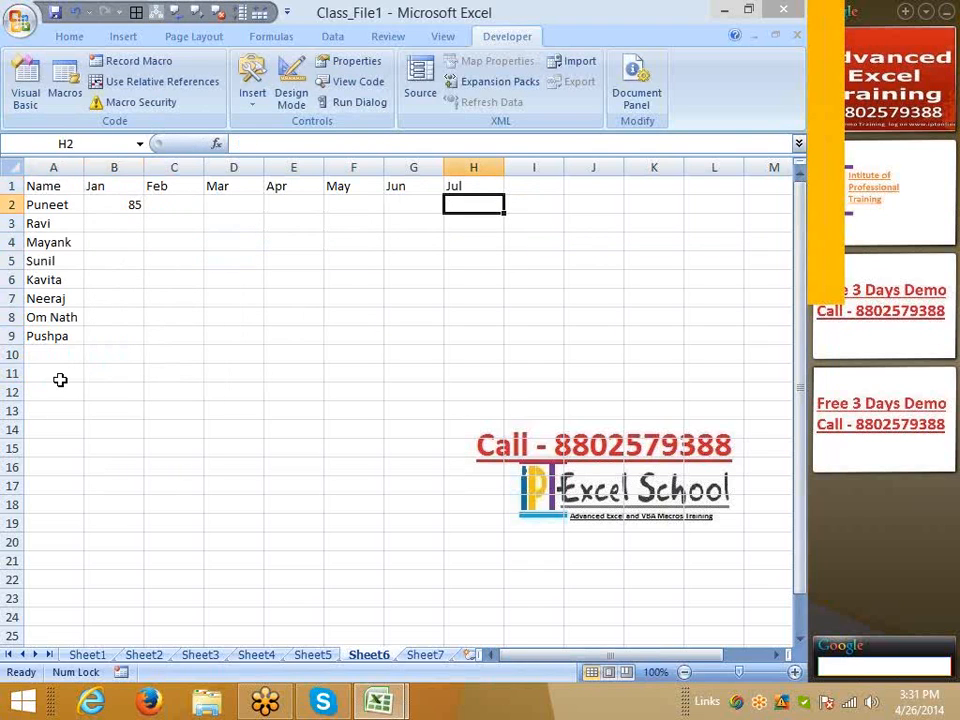
key("ctrl+shift+Left")
key("ctrl+r")
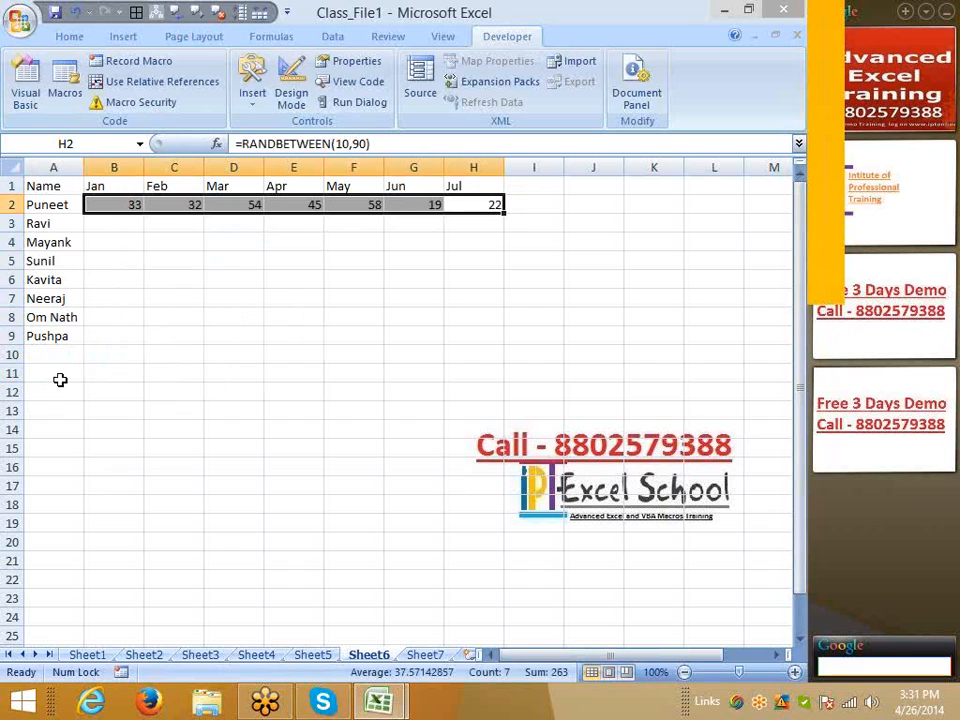
- Fill the row 2 random-number formulas in B2:H2 down through row 9
key("shift+Down")
key("shift+Down")
key("shift+Down")
key("shift+Down")
key("shift+Down")
key("shift+Down")
key("shift+Down")
key("ctrl+d")
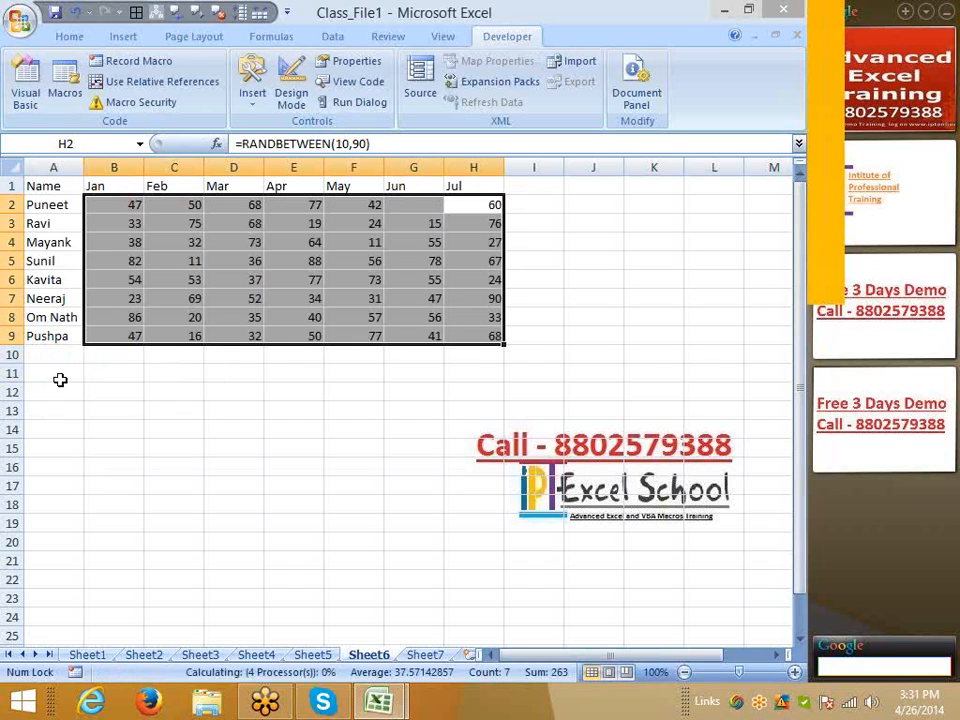
- Replace the formulas in B2:H9 with their values by copying the range and pasting values over it
key("ctrl+c")
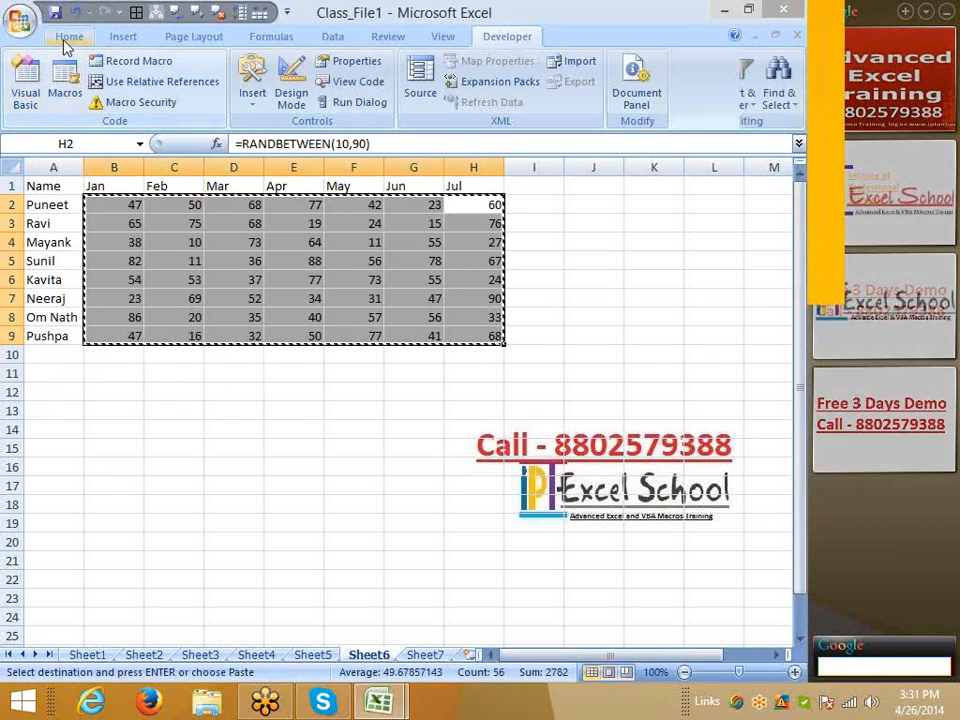
left_click(69, 36)
left_click(26, 100)
left_click(66, 166)
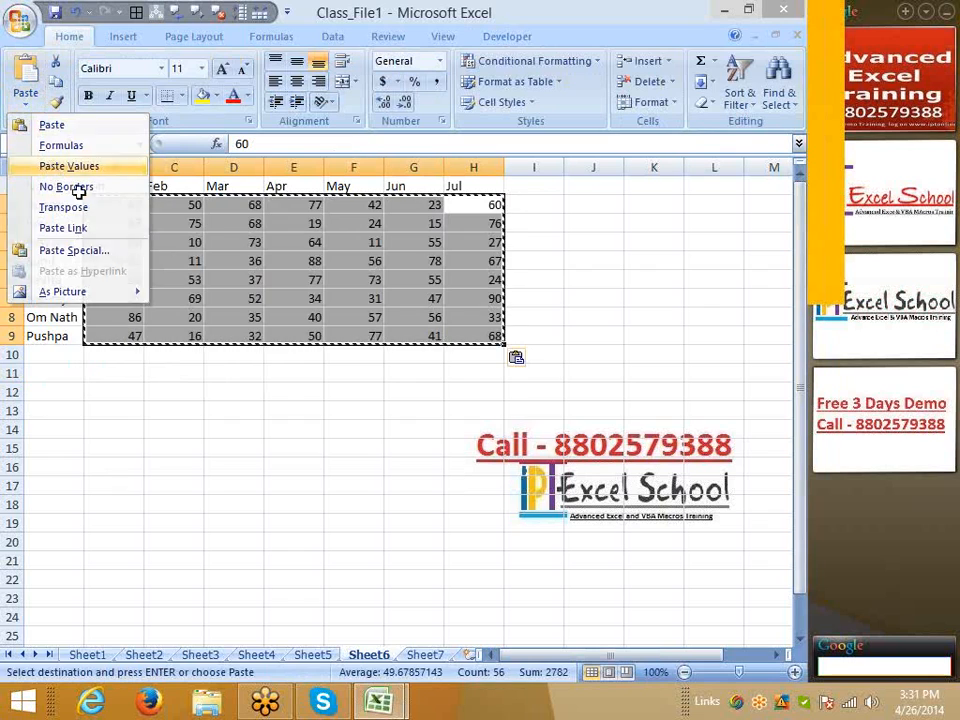
left_click(174, 298)
key("Escape")
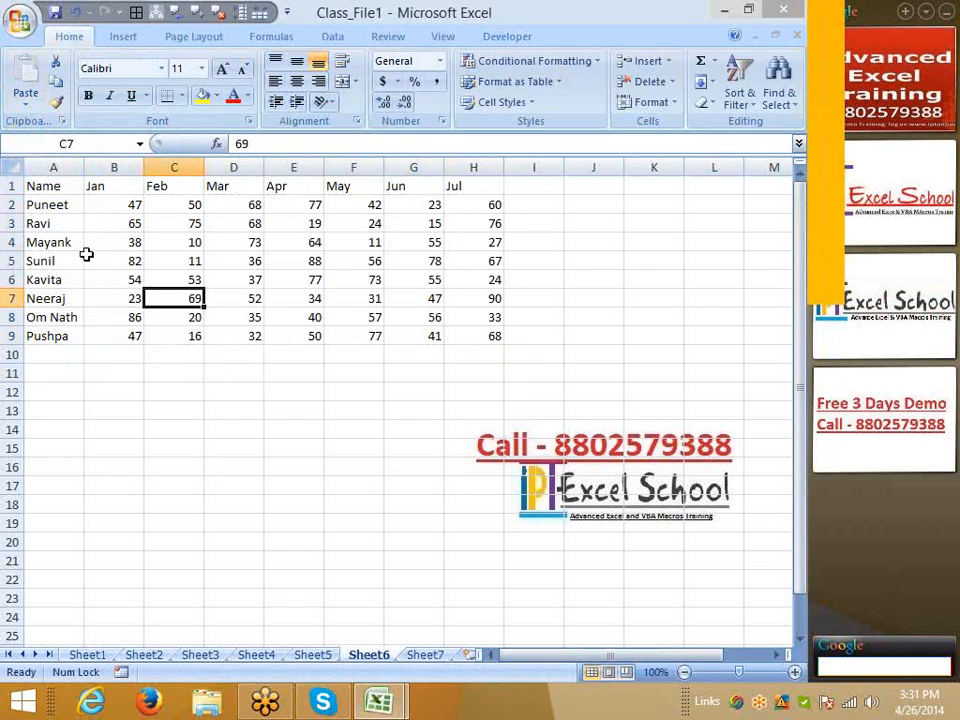
- Insert a 2-D clustered column chart from the whole table A1:H9
left_click(66, 336)
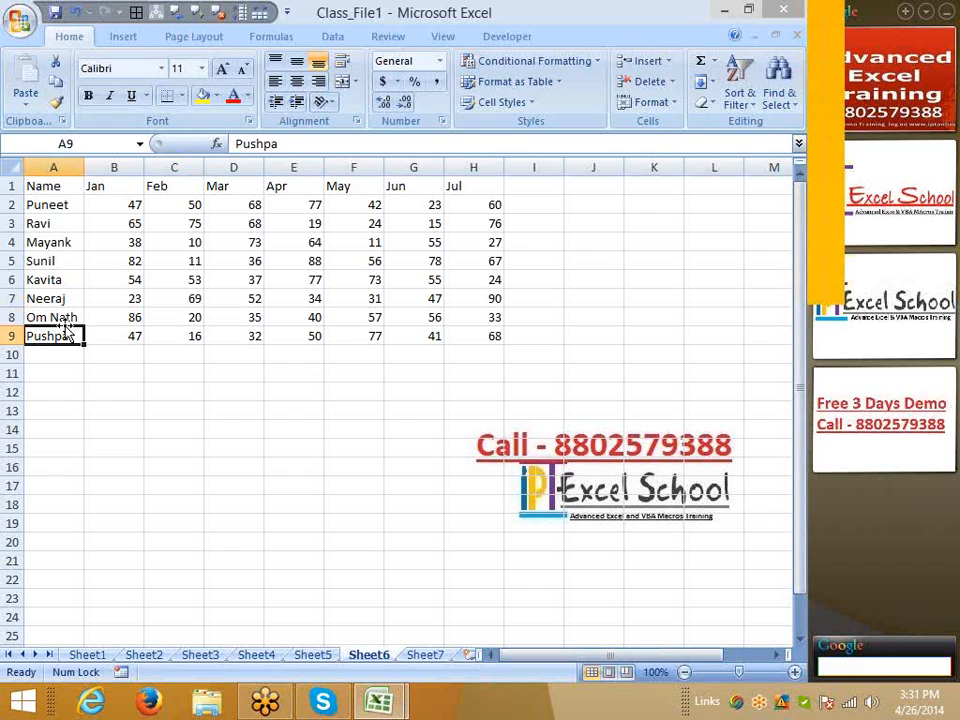
left_click_drag(36, 189, 475, 336)
left_click(123, 36)
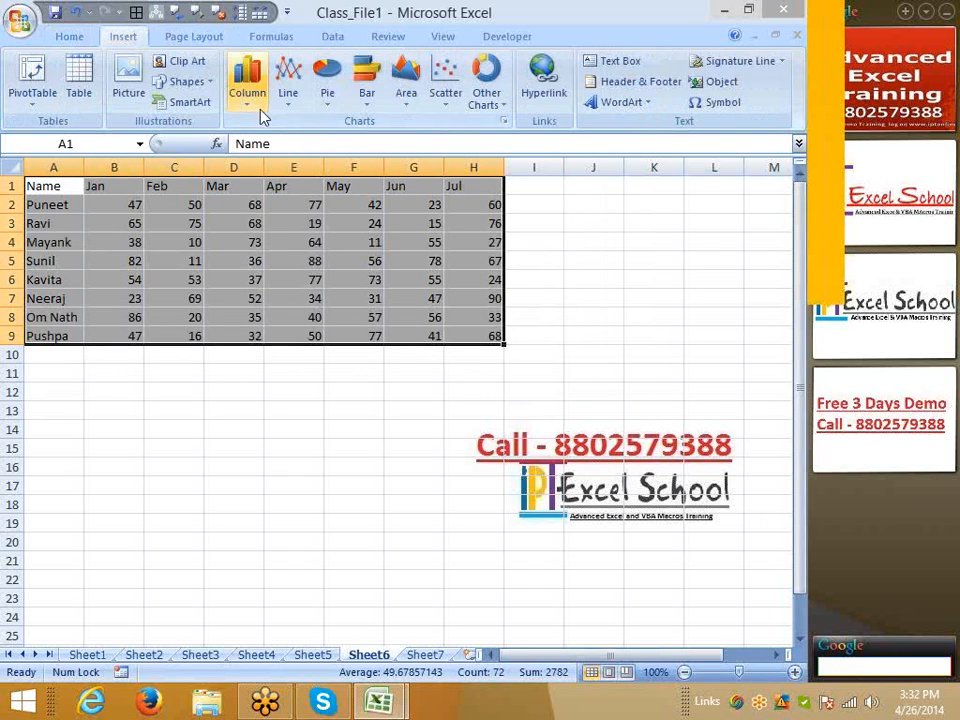
left_click(247, 82)
left_click(256, 157)
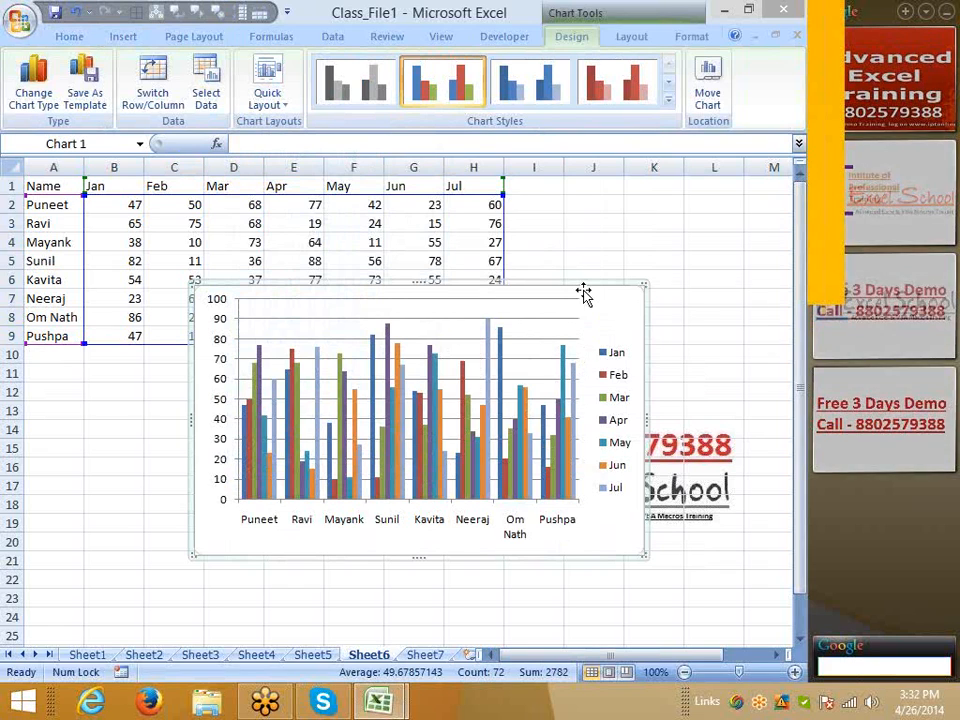
left_click(36, 221)
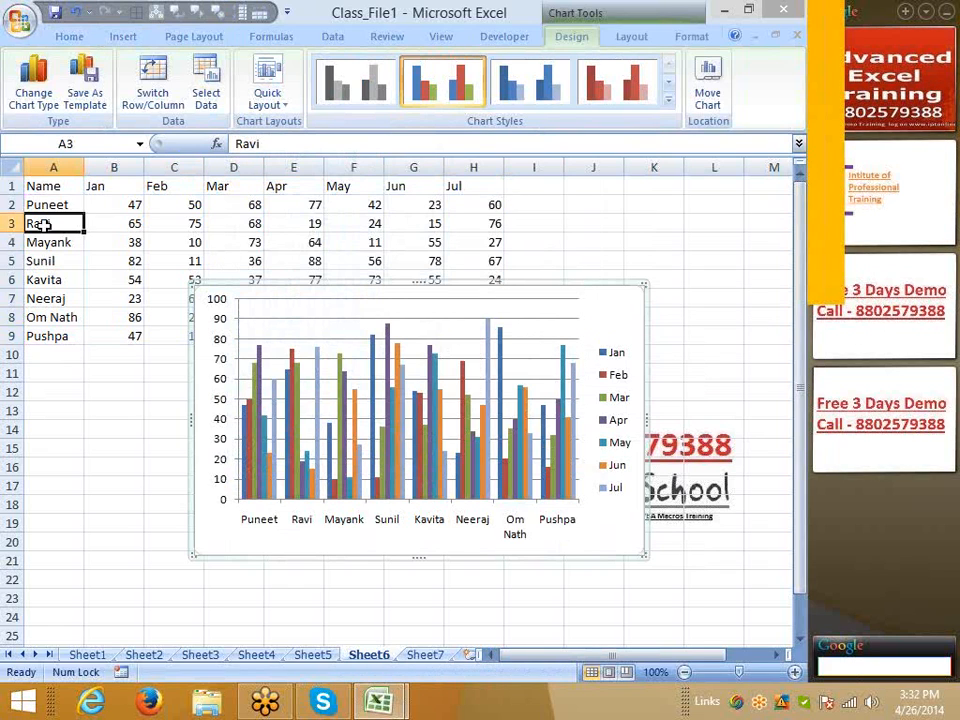
left_click_drag(42, 206, 44, 215)
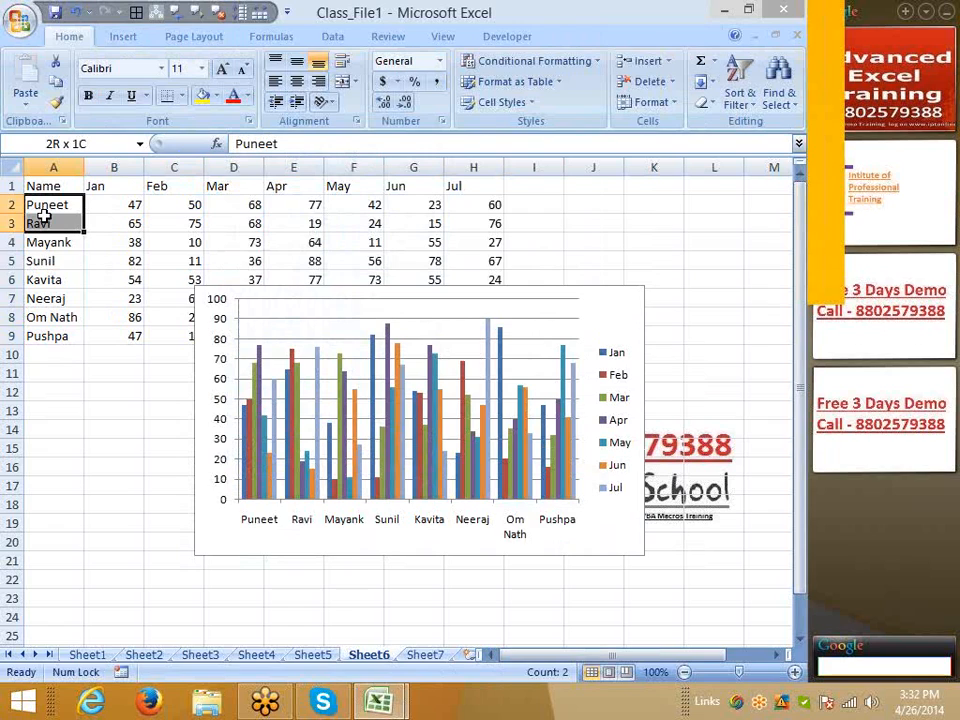
left_click_drag(44, 215, 454, 204)
left_click(40, 222)
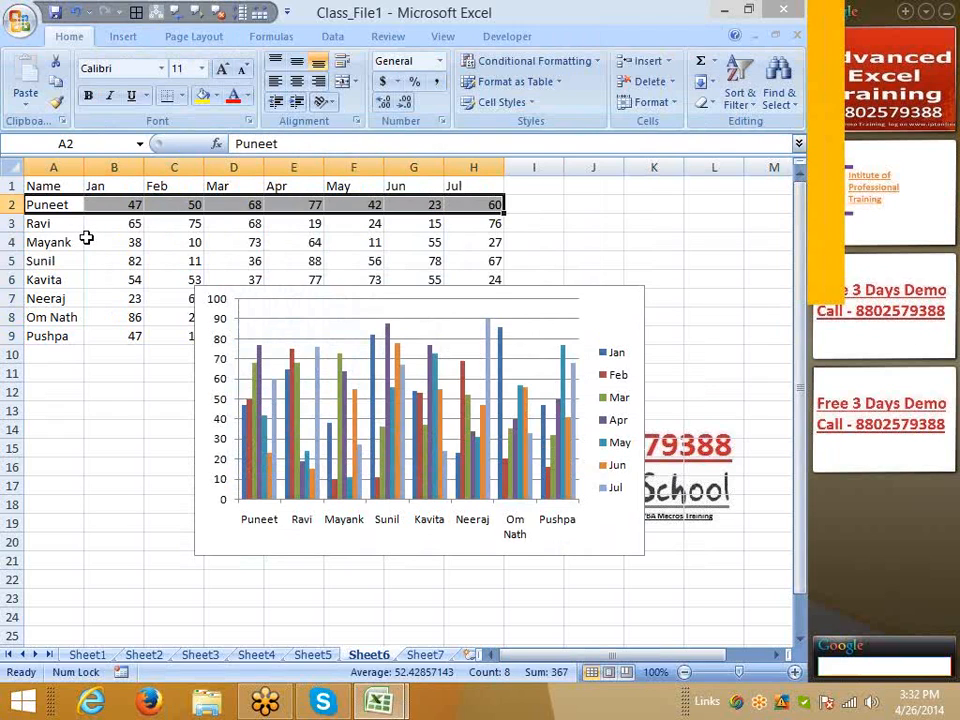
- Delete the column chart that plots the whole table
left_click(587, 313)
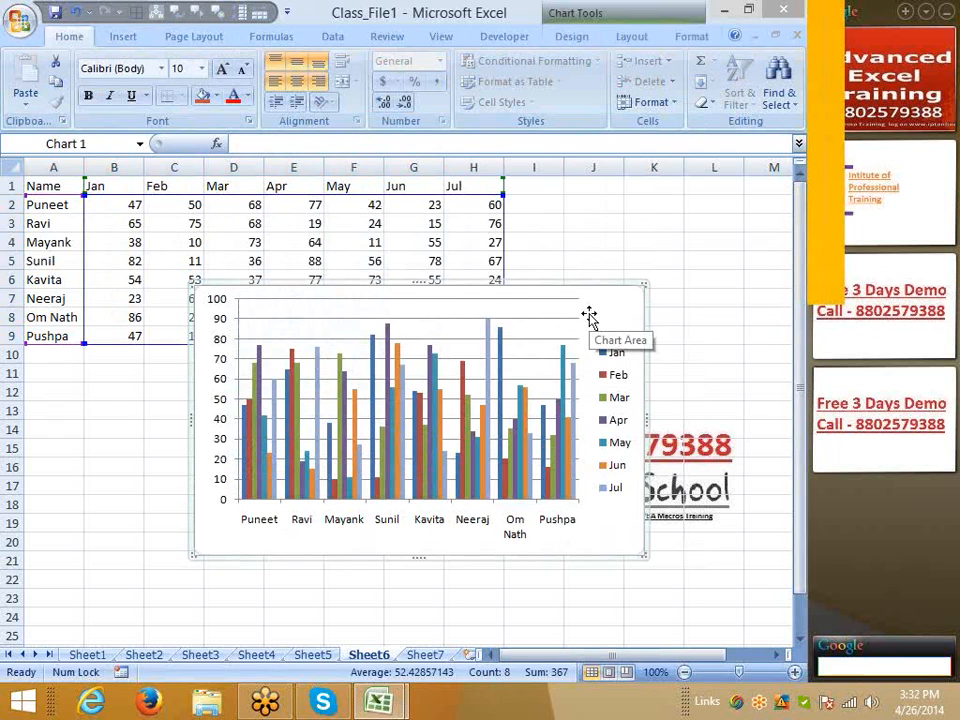
key("Delete")
left_click(293, 242)
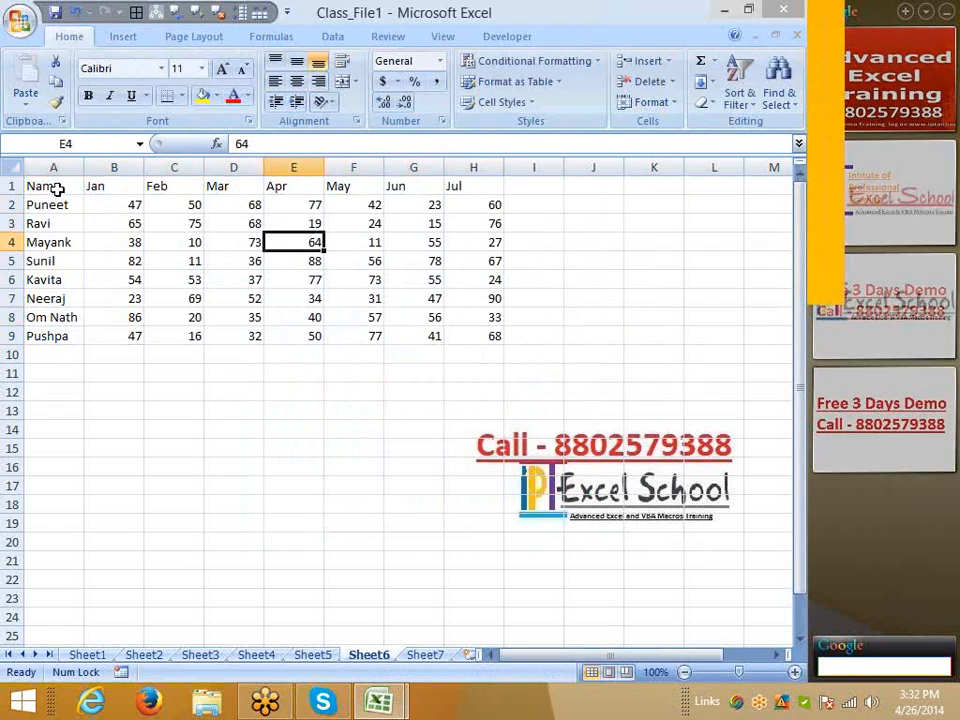
- Insert a 2-D clustered column chart from A1:H2, move it to the lower left of the sheet and widen it
left_click_drag(58, 189, 495, 197)
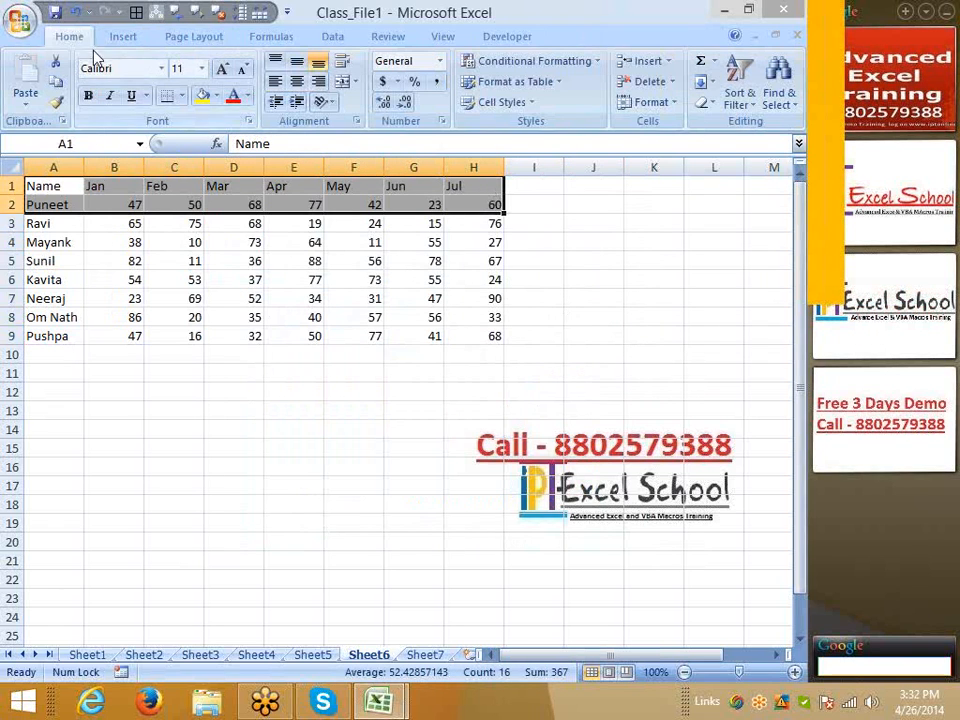
left_click(123, 36)
left_click(247, 82)
left_click(257, 158)
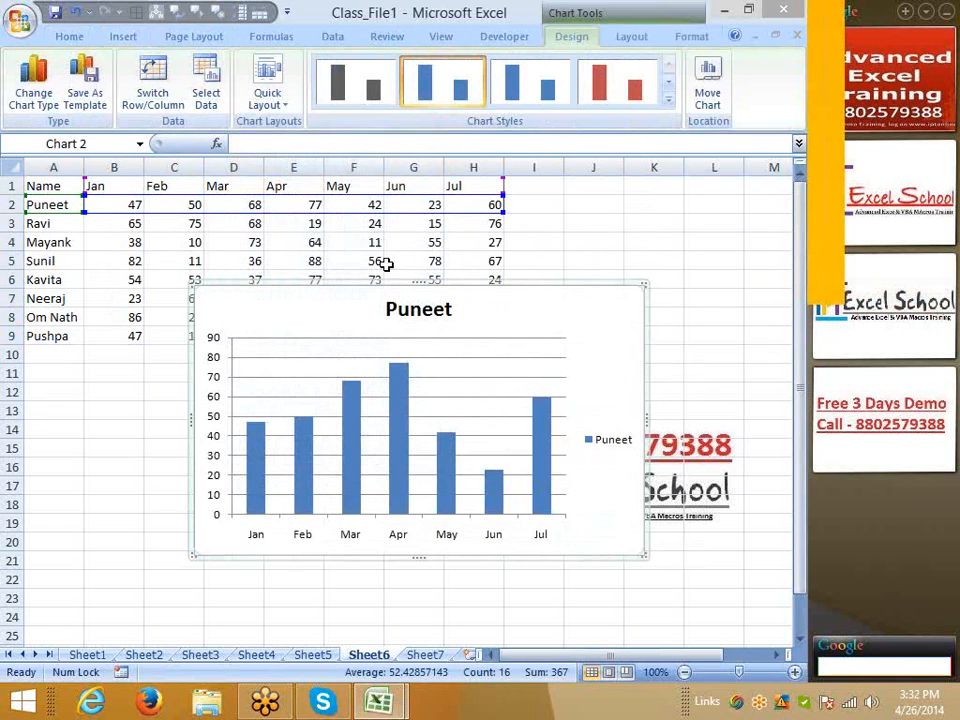
left_click_drag(346, 286, 193, 331)
left_click_drag(489, 462, 583, 462)
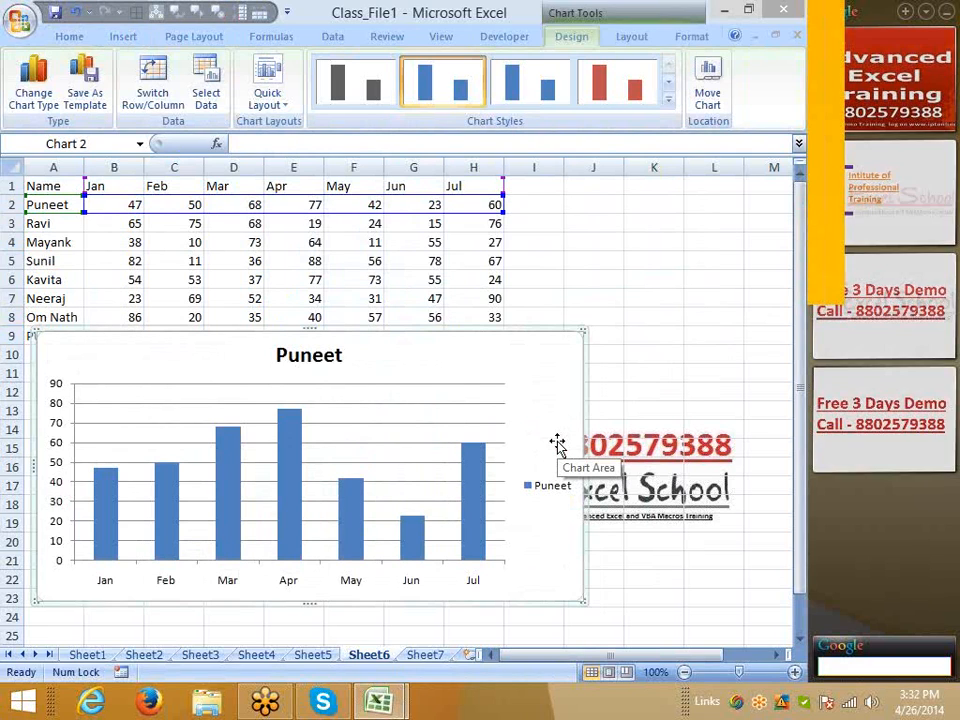
- Delete the column chart that plots only the first person's row
key("Delete")
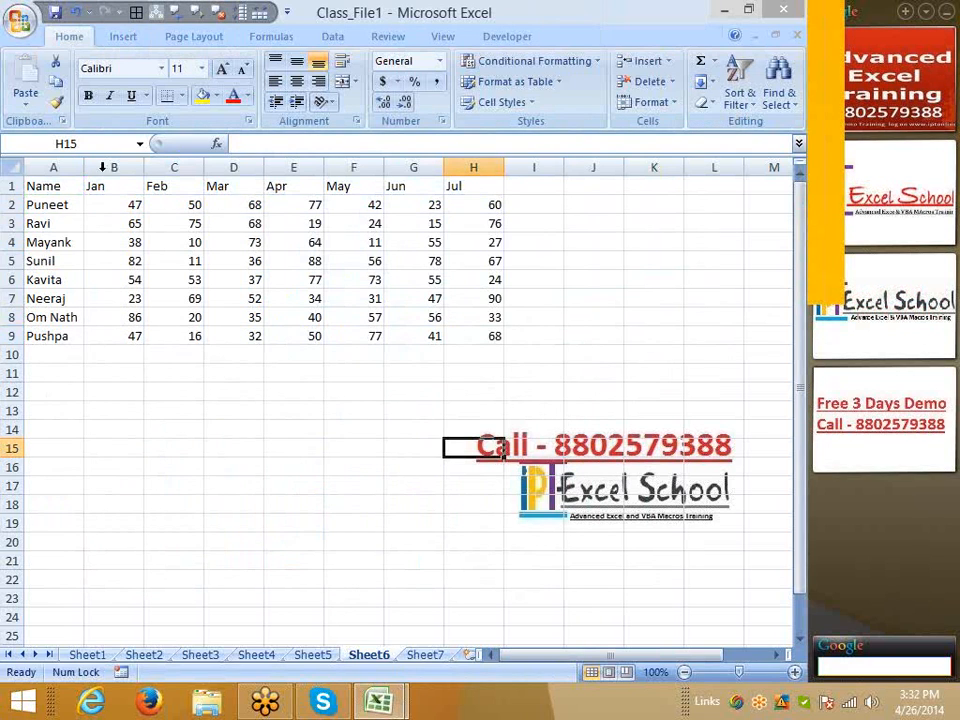
- Copy the header row A1:H1 to row 12, starting at A12
left_click_drag(70, 186, 476, 184)
key("ctrl+c")
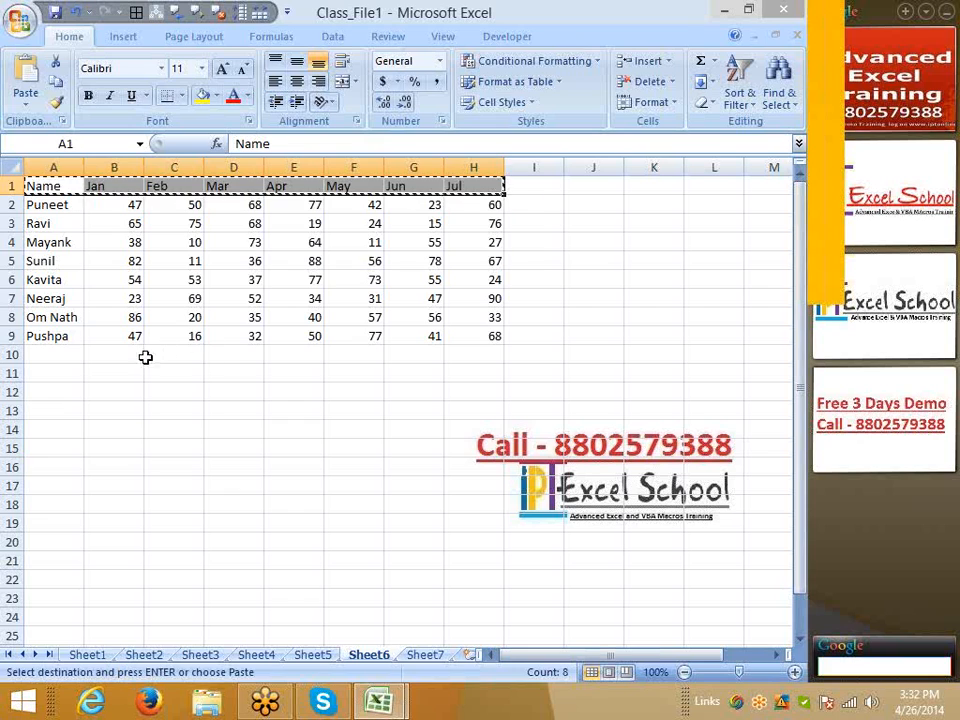
left_click(54, 390)
key("ctrl+v")
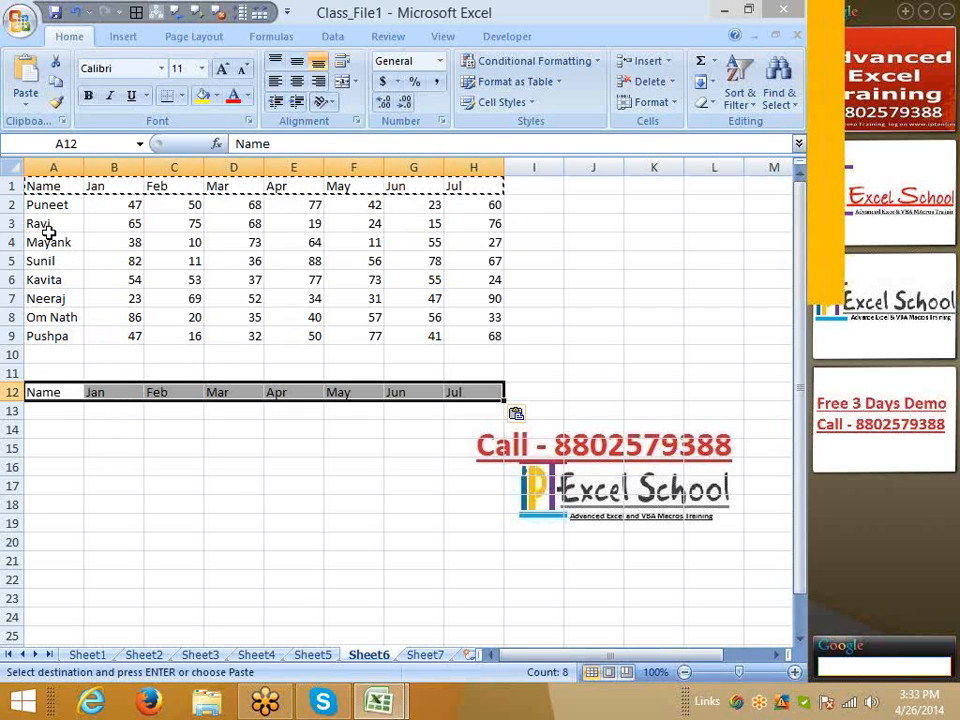
left_click(54, 373)
key("Escape")
- Enter 1 in A11, directly above the copied Name header
left_click(45, 392)
left_click(30, 375)
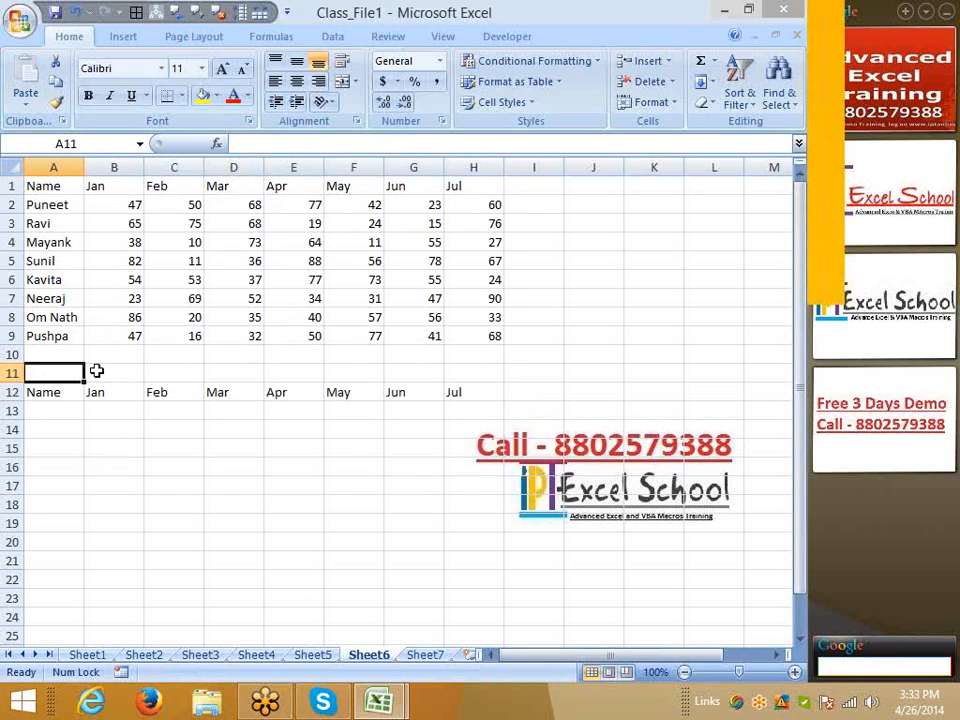
type("1")
key("Return")
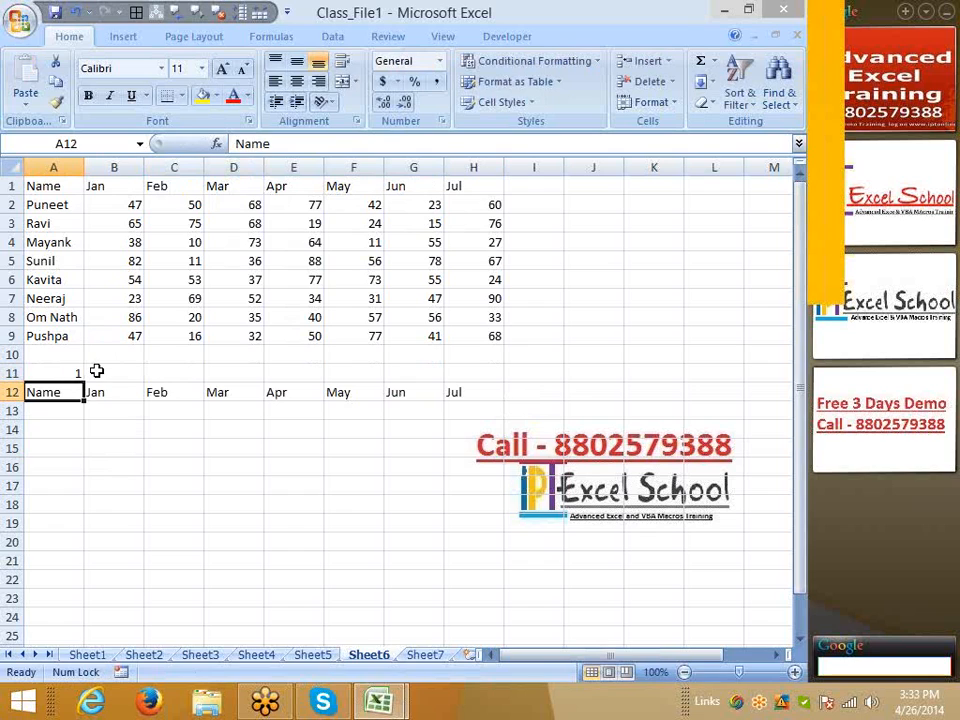
key("Up")
key("Up")
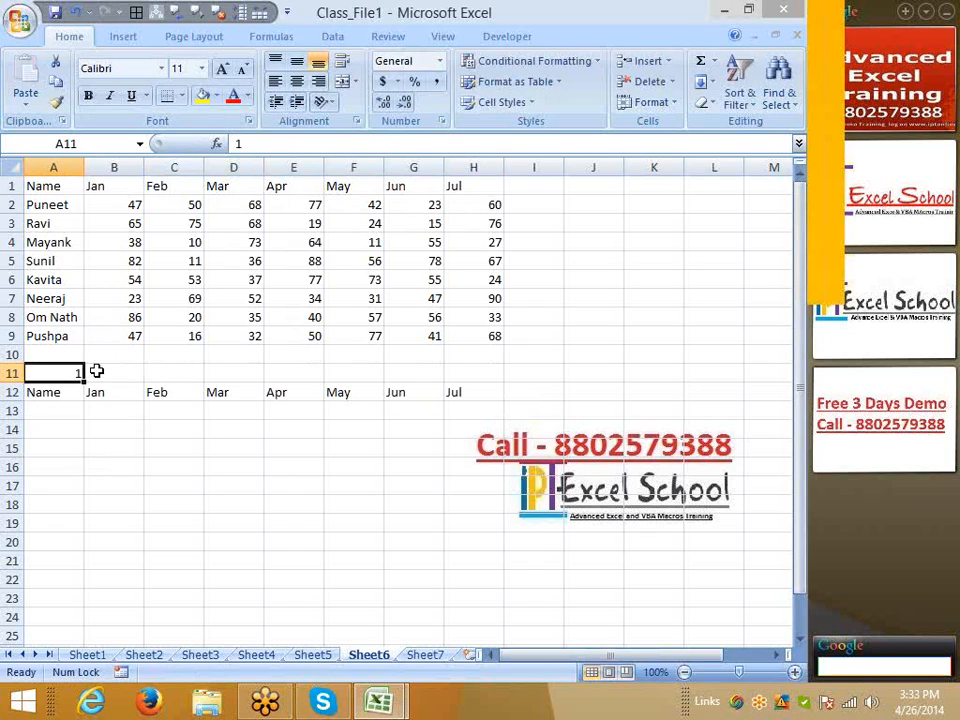
- Insert two blank rows at row 10, between the data table and the selector cell with the copied header
key("Caps_Lock")
key("Caps_Lock")
key("shift+space")
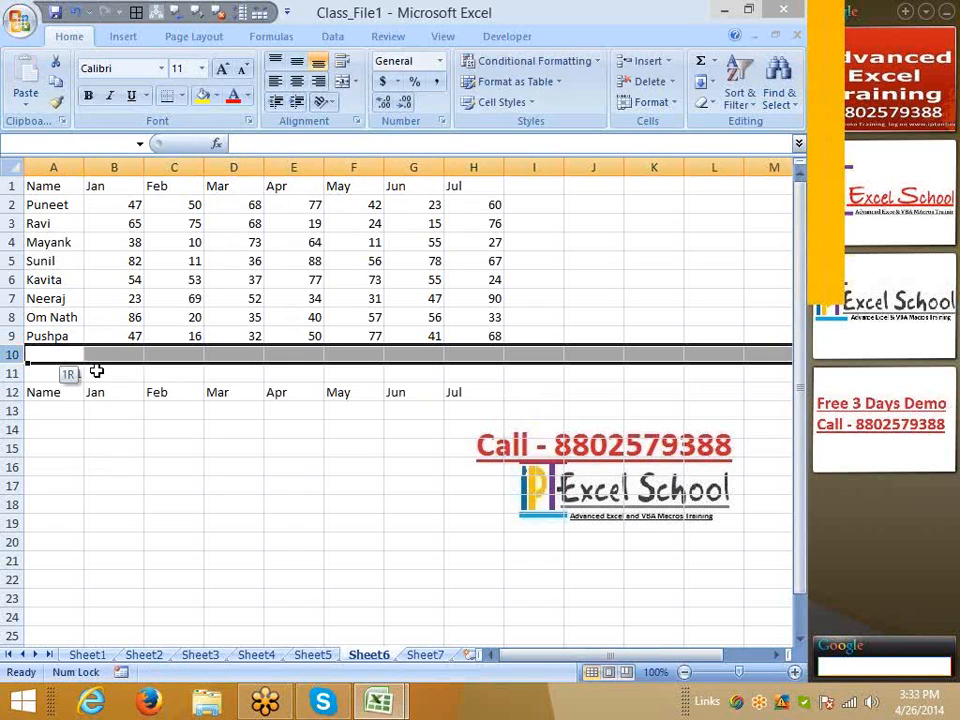
key("ctrl+plus")
key("ctrl+plus")
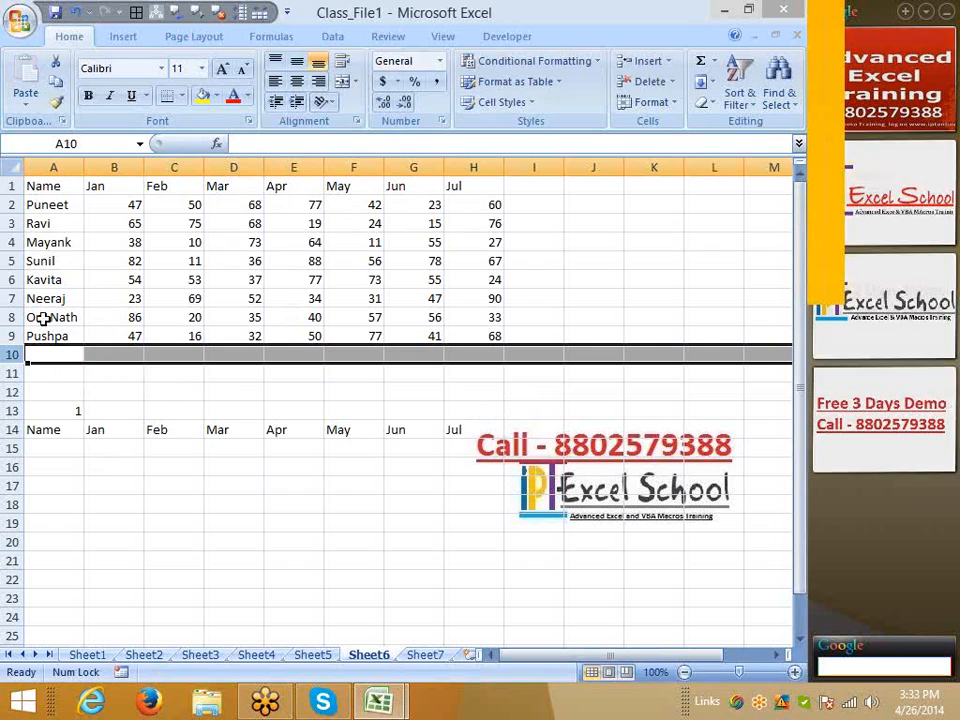
- Auto-fit the width of all columns on the sheet to their contents
left_click(13, 167)
double_click(201, 167)
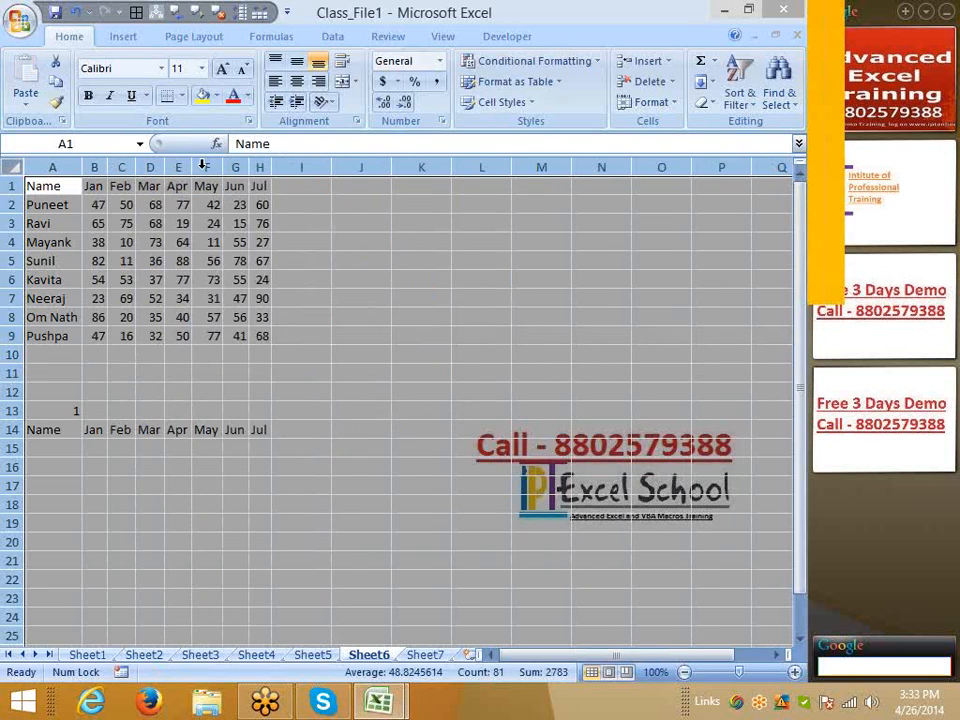
left_click(148, 372)
left_click(90, 448)
left_click(63, 449)
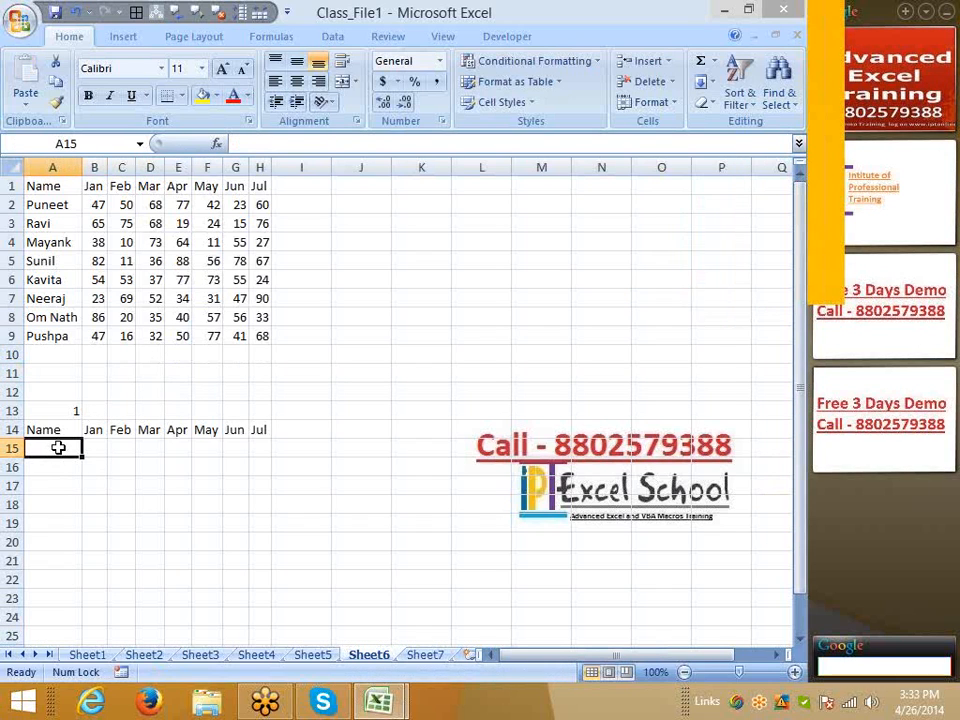
type("=of")
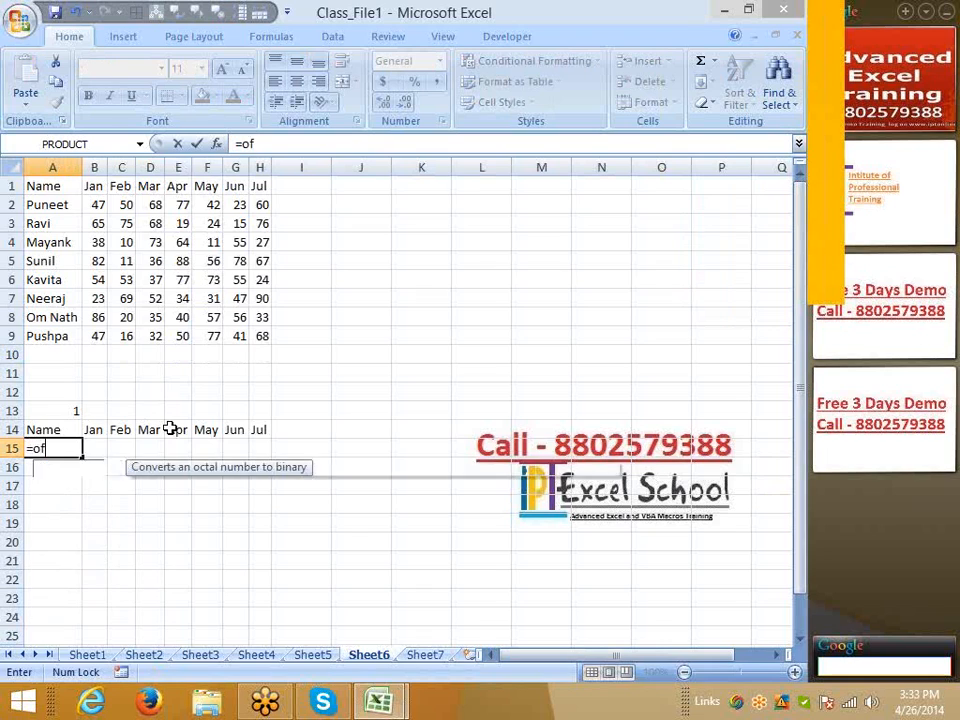
key("Tab")
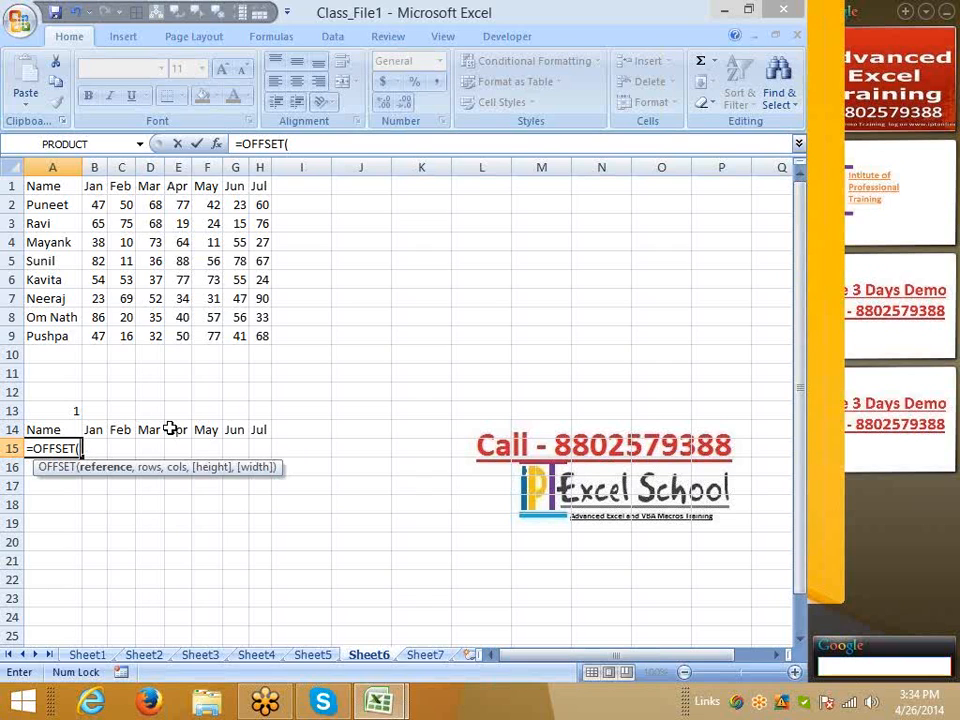
left_click(516, 222)
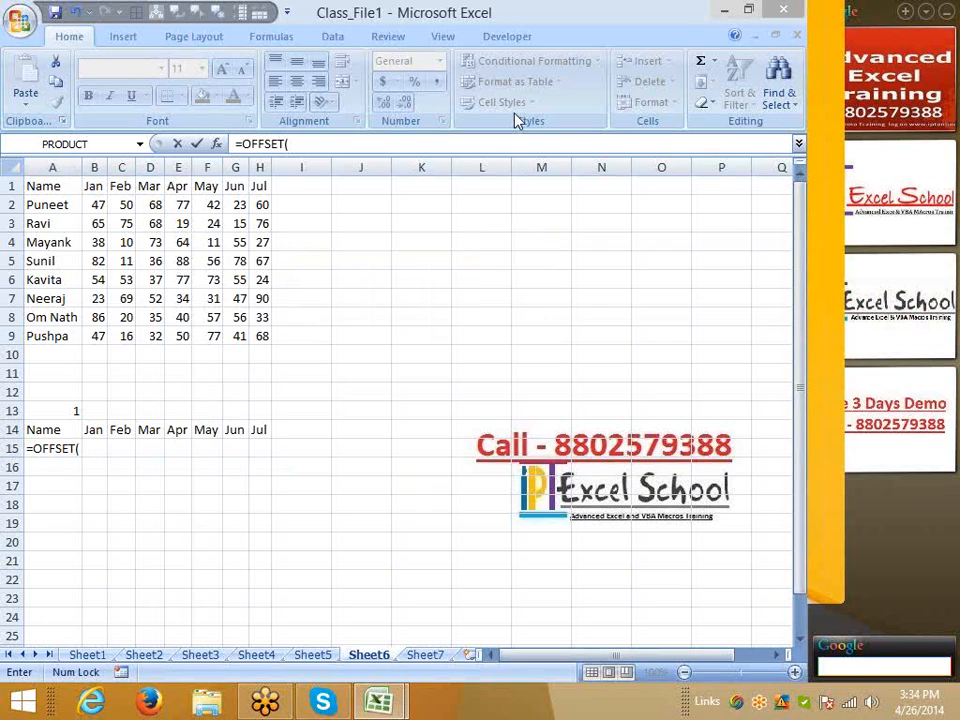
left_click(534, 45)
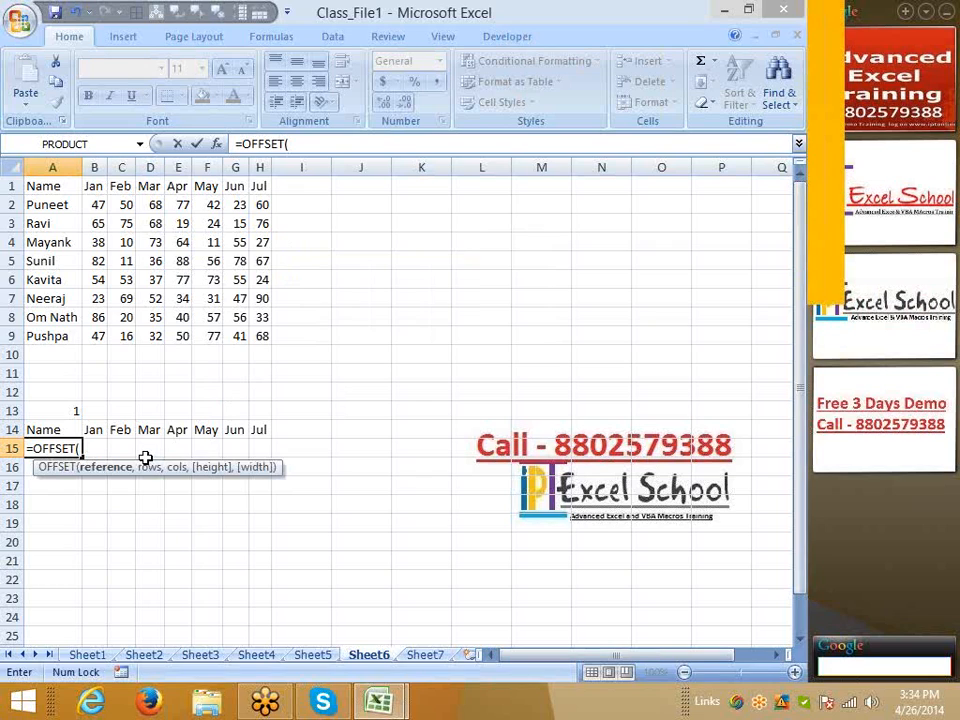
left_click(34, 186)
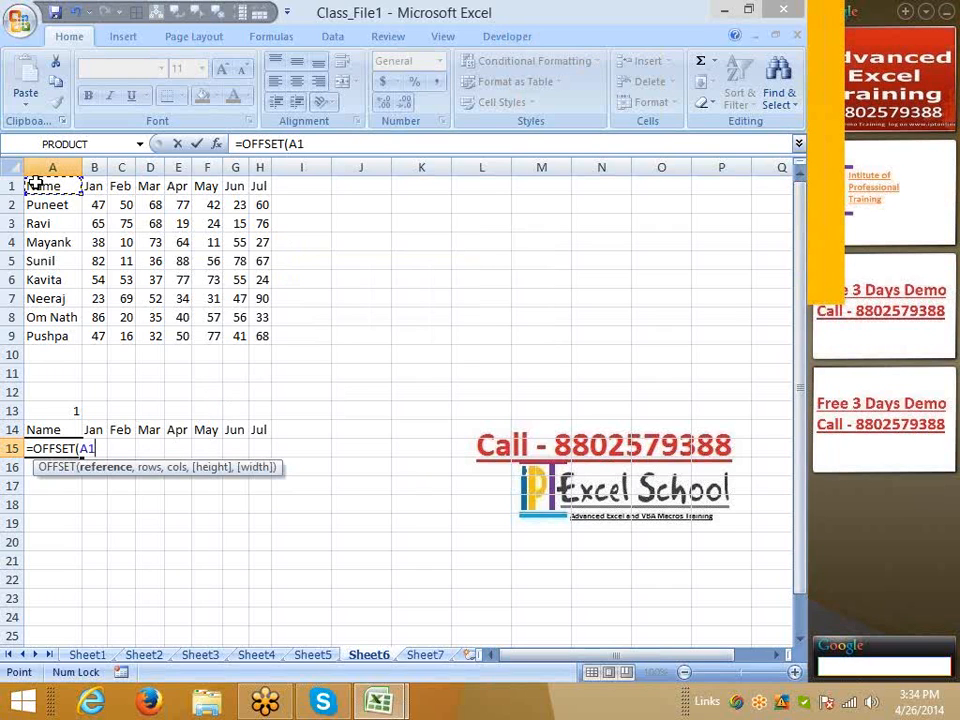
key("Escape")
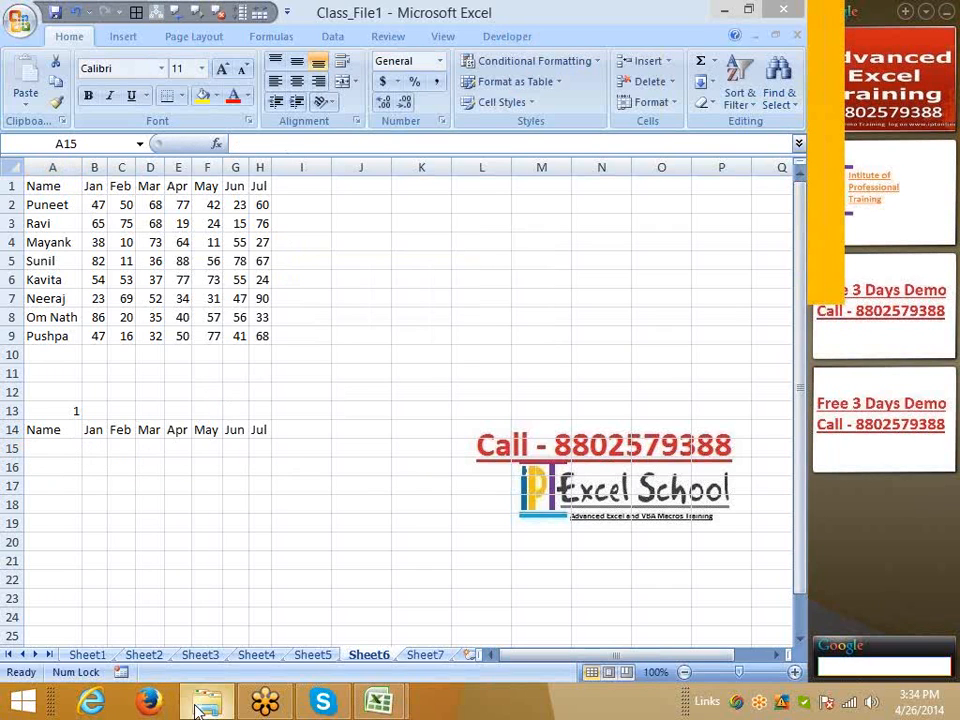
left_click(206, 700)
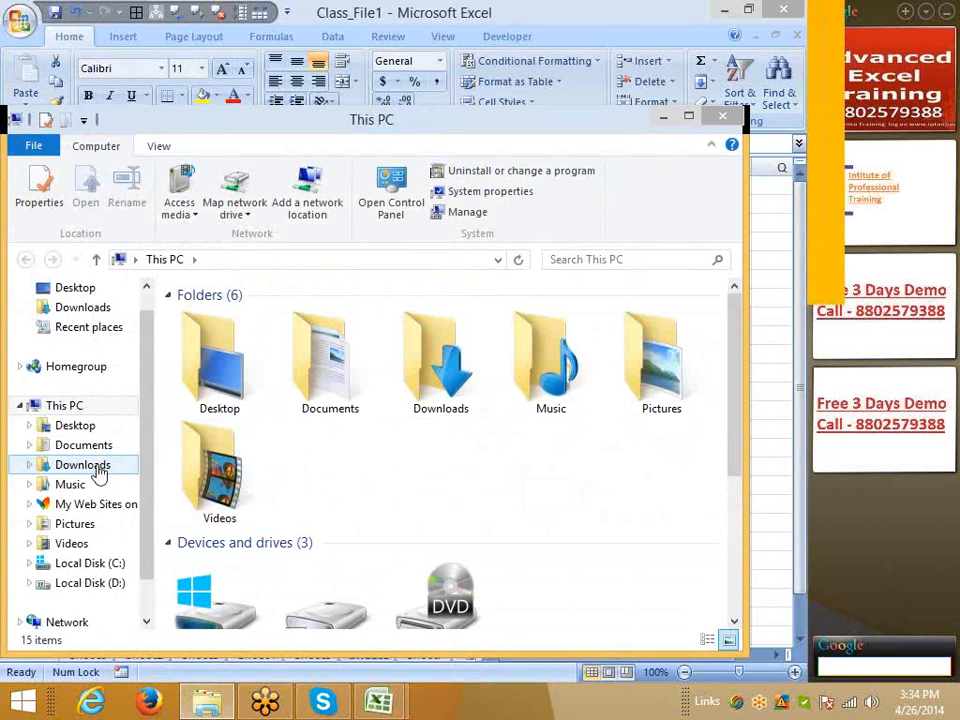
left_click(77, 287)
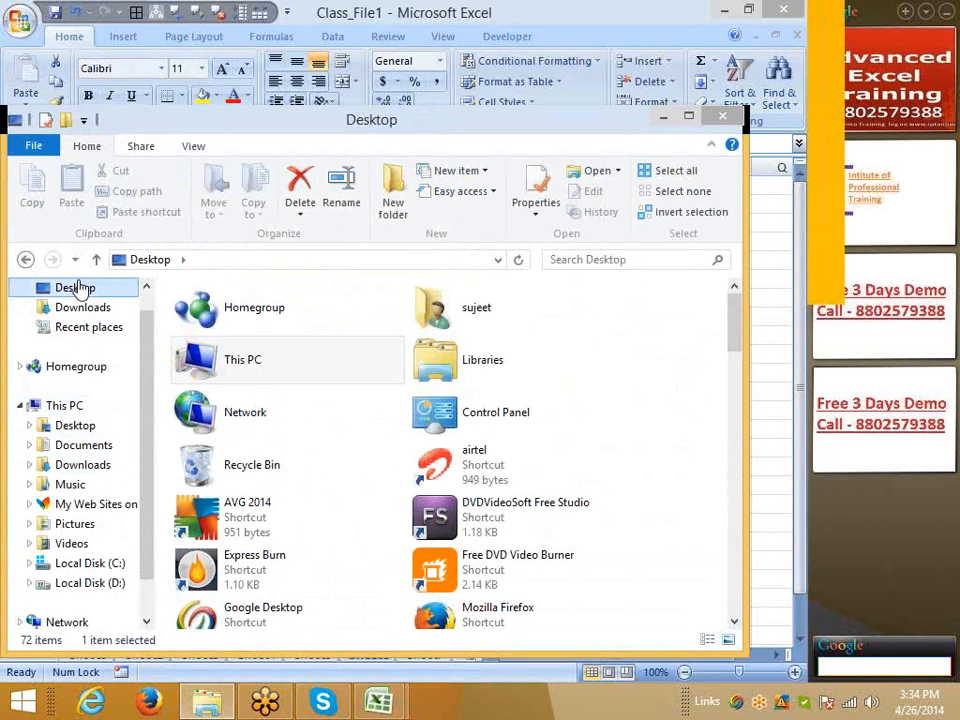
left_click(272, 396)
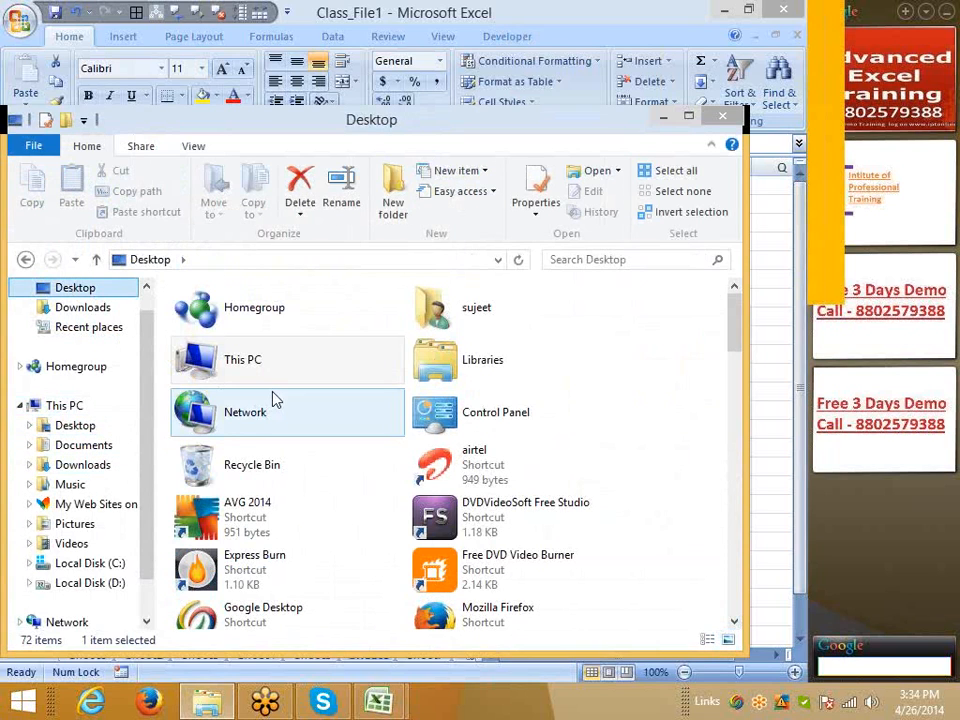
left_click(722, 117)
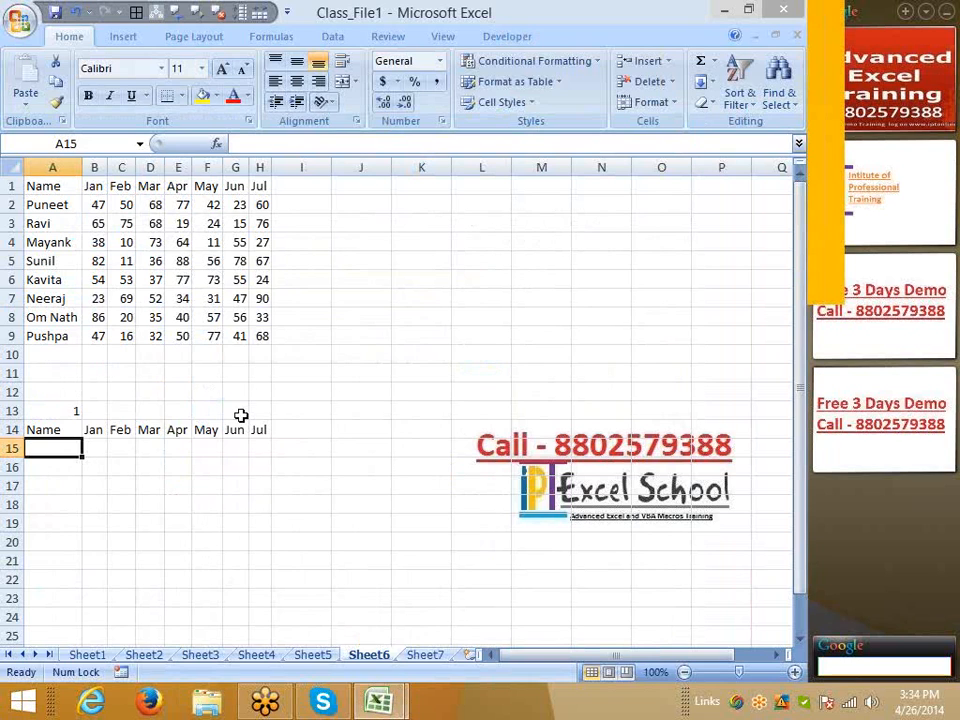
key("super+d")
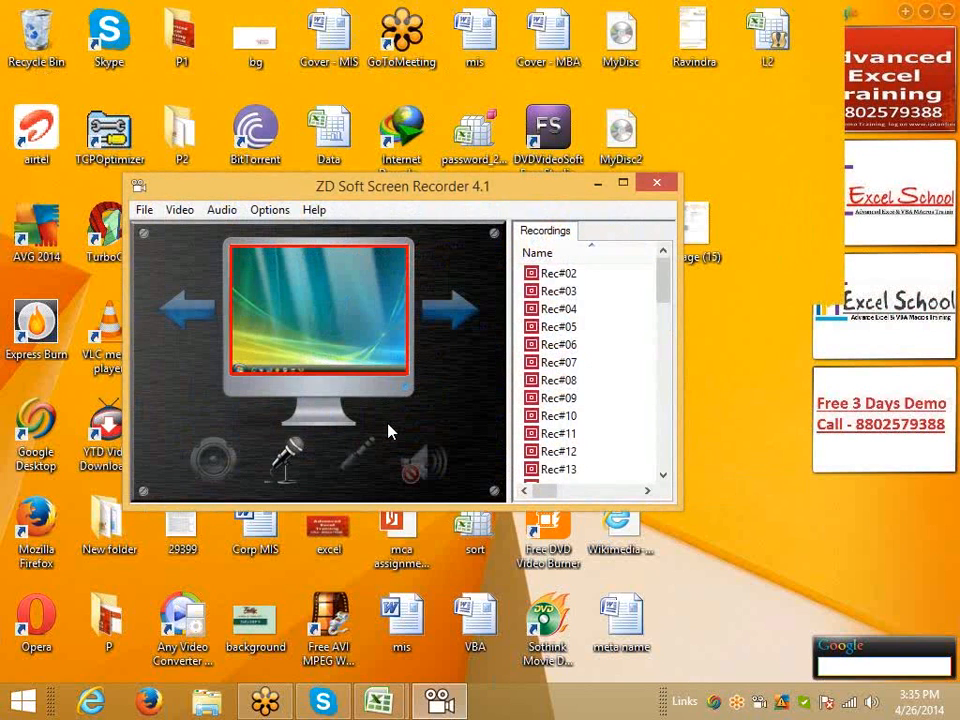
left_click(595, 185)
mouse_move(340, 712)
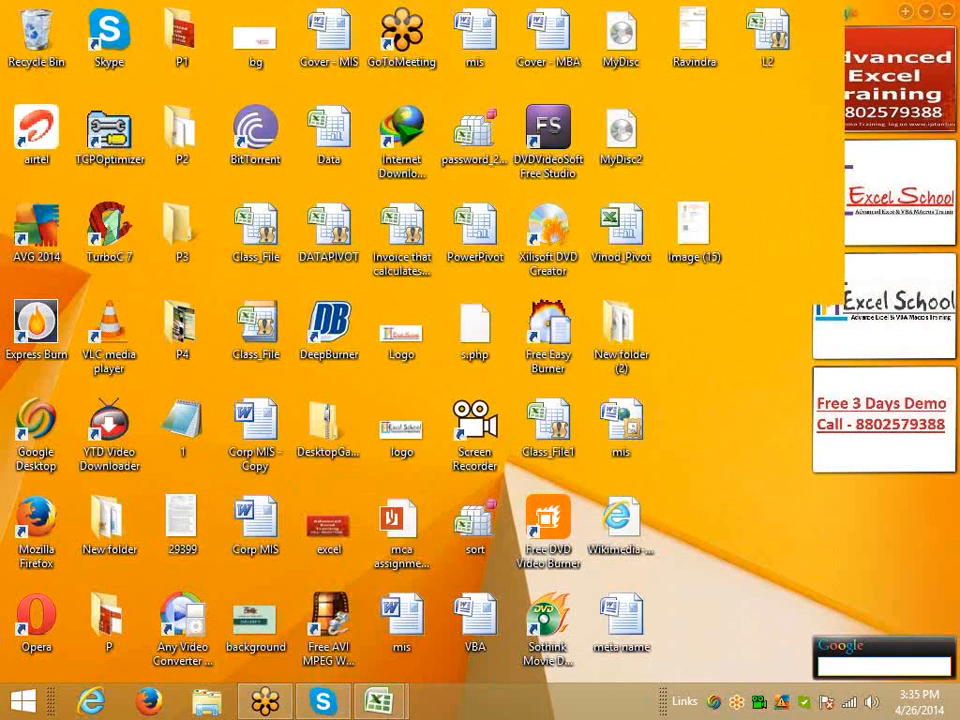
mouse_move(383, 705)
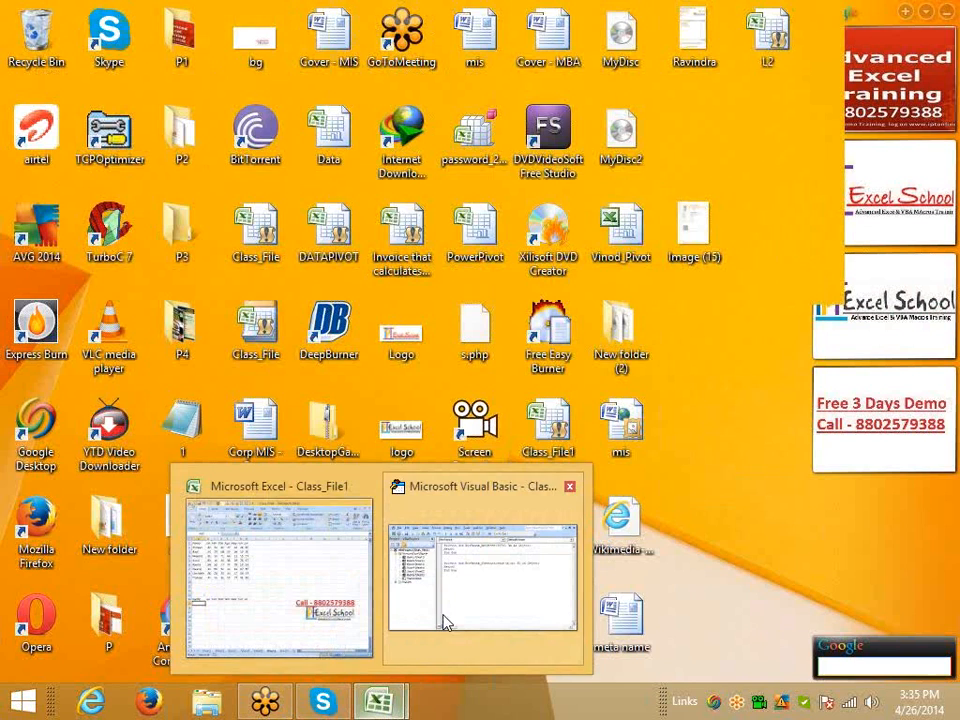
left_click(314, 600)
left_click(151, 498)
- Set the selector value in A13 to 2, above the copied Name header
left_click(62, 446)
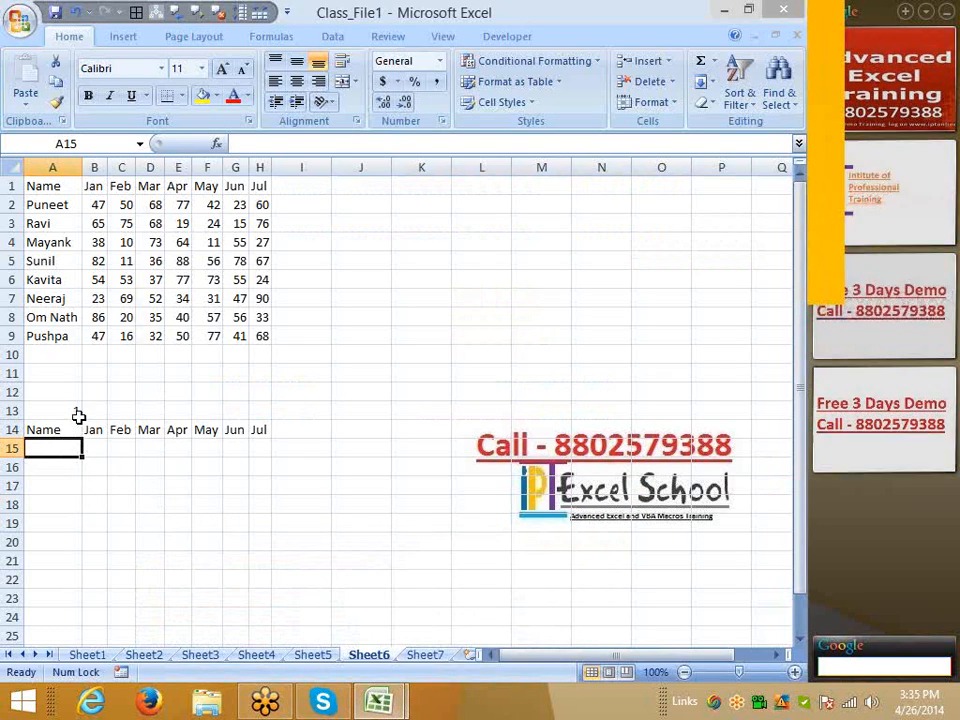
left_click(75, 410)
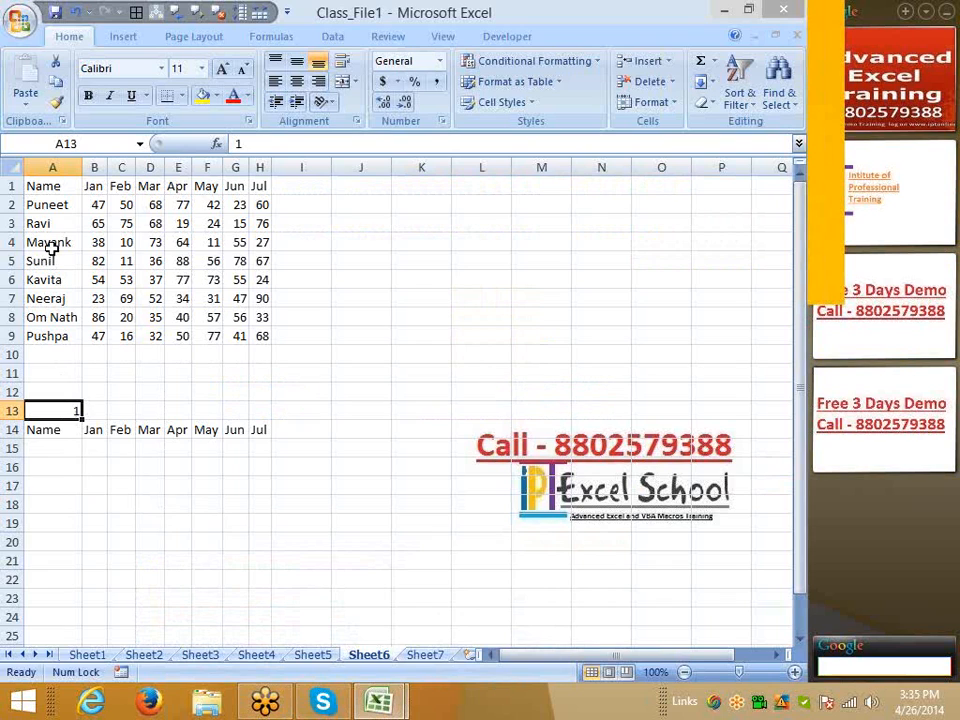
left_click(46, 204)
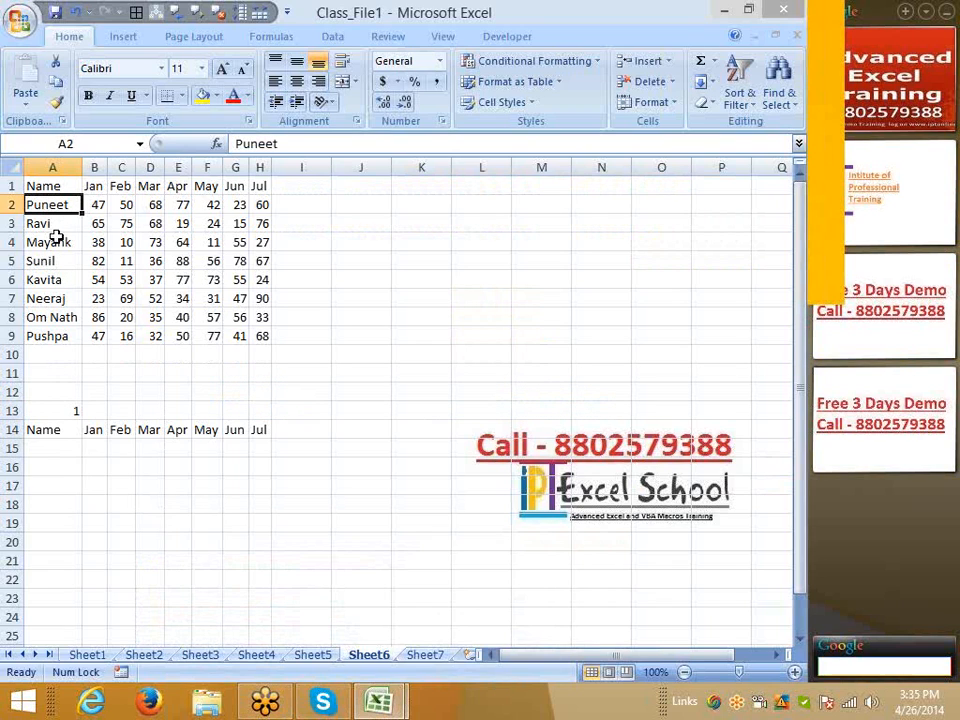
left_click(77, 411)
type("2")
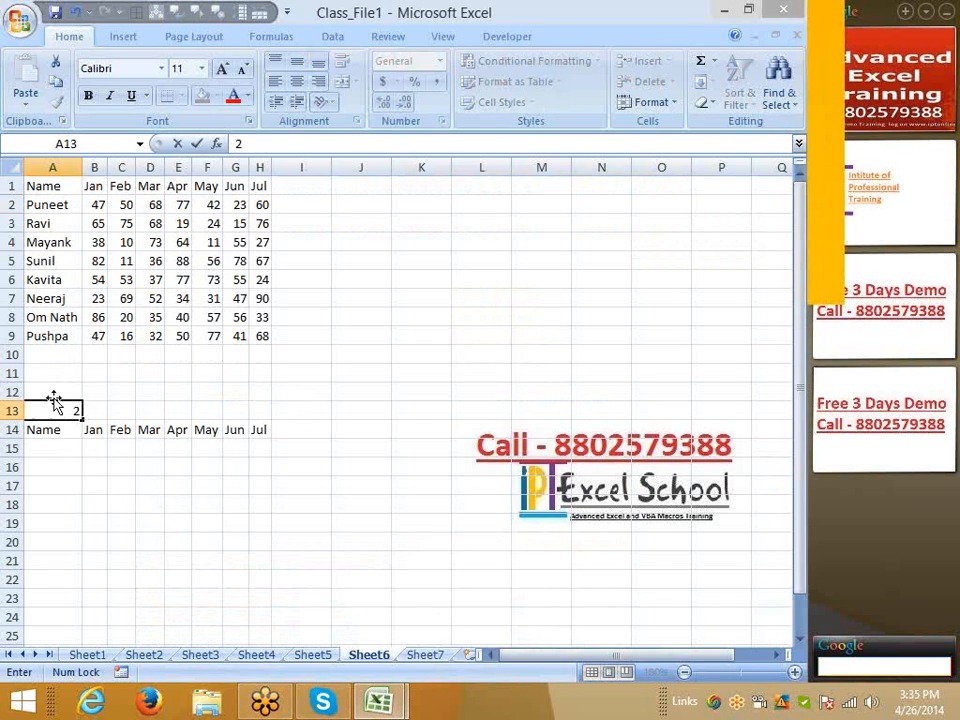
left_click(40, 337)
- Examine the names in A2:A9 and the full data table A1:H9 that the helper row draws from
left_click_drag(57, 237, 54, 225)
left_click(54, 226)
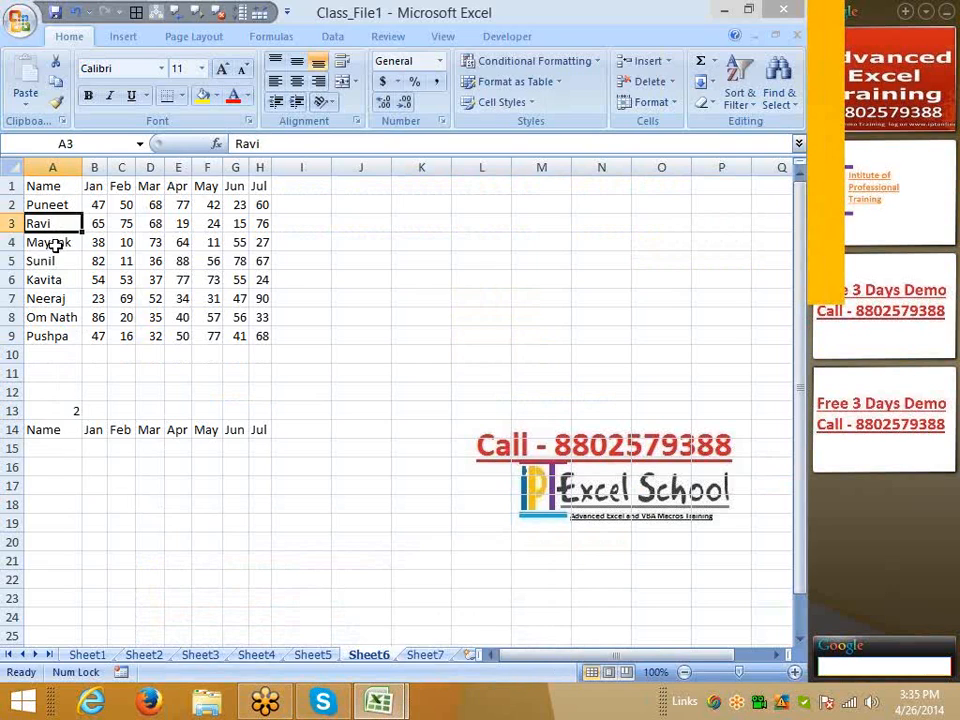
left_click(57, 244)
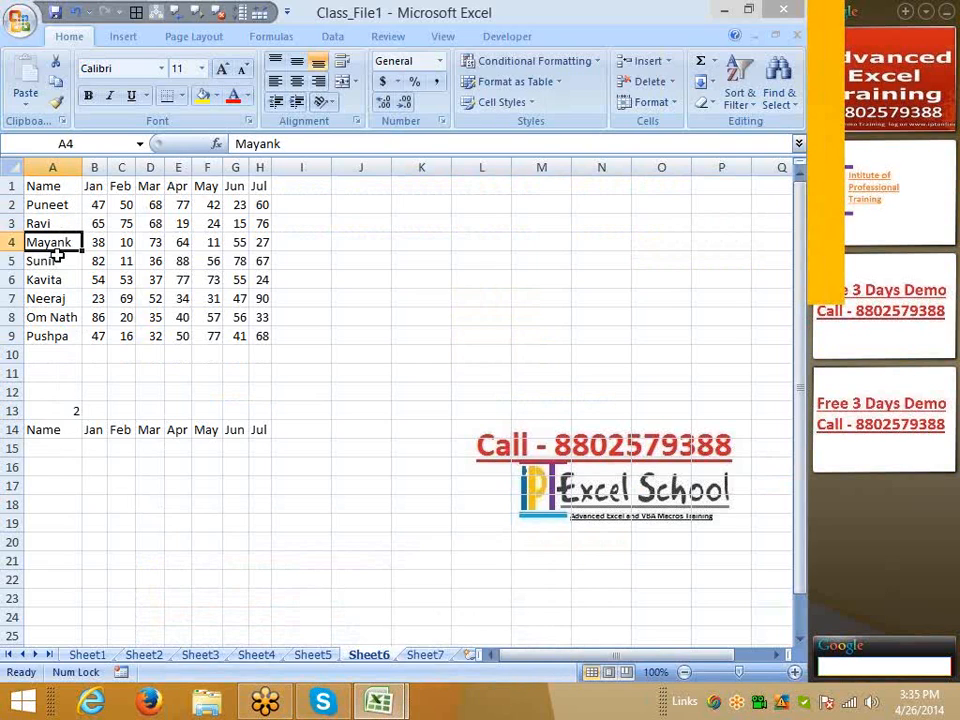
left_click(41, 446)
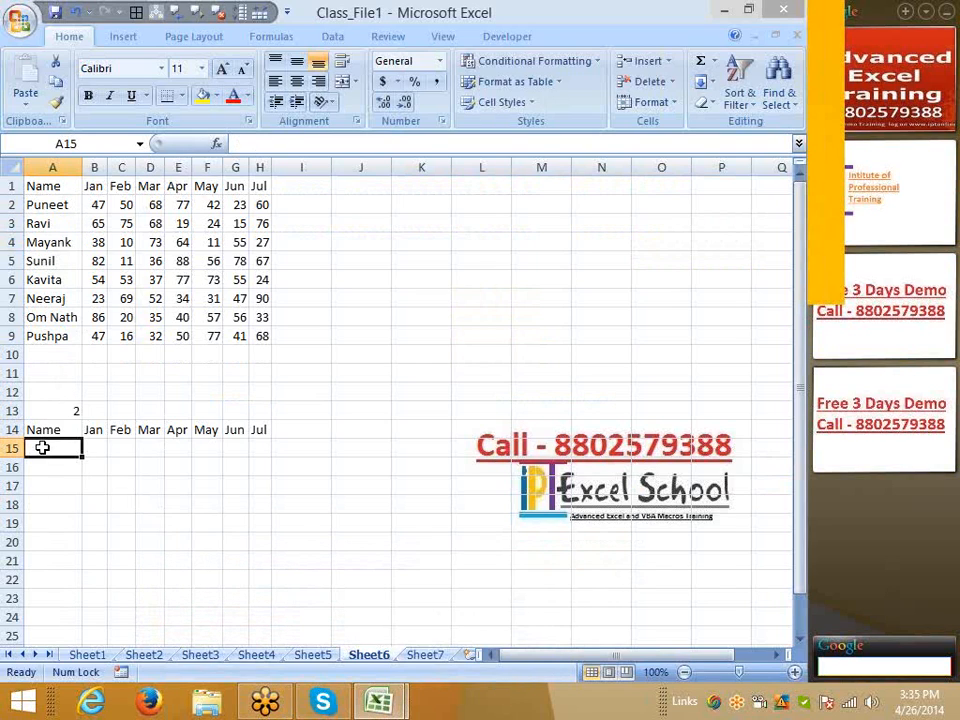
left_click(70, 411)
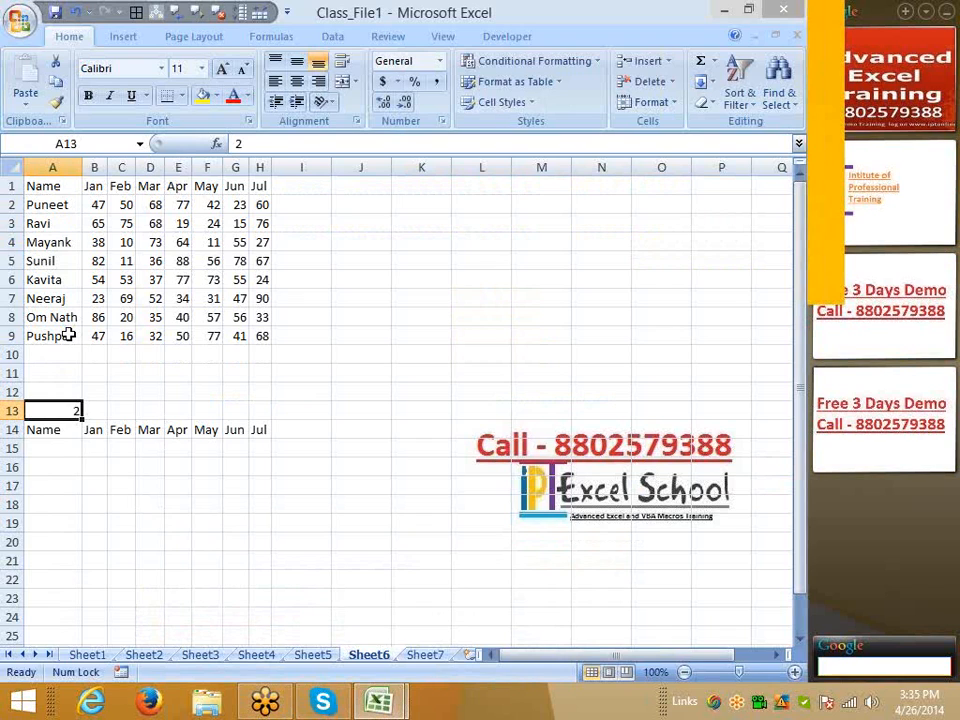
left_click_drag(68, 335, 66, 200)
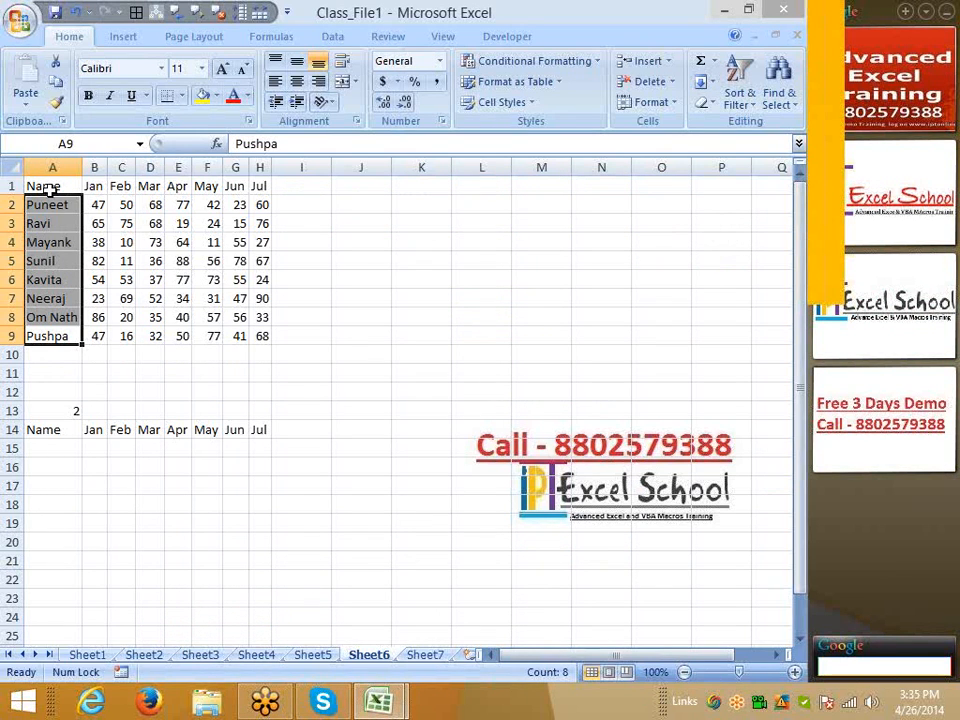
left_click_drag(49, 186, 264, 337)
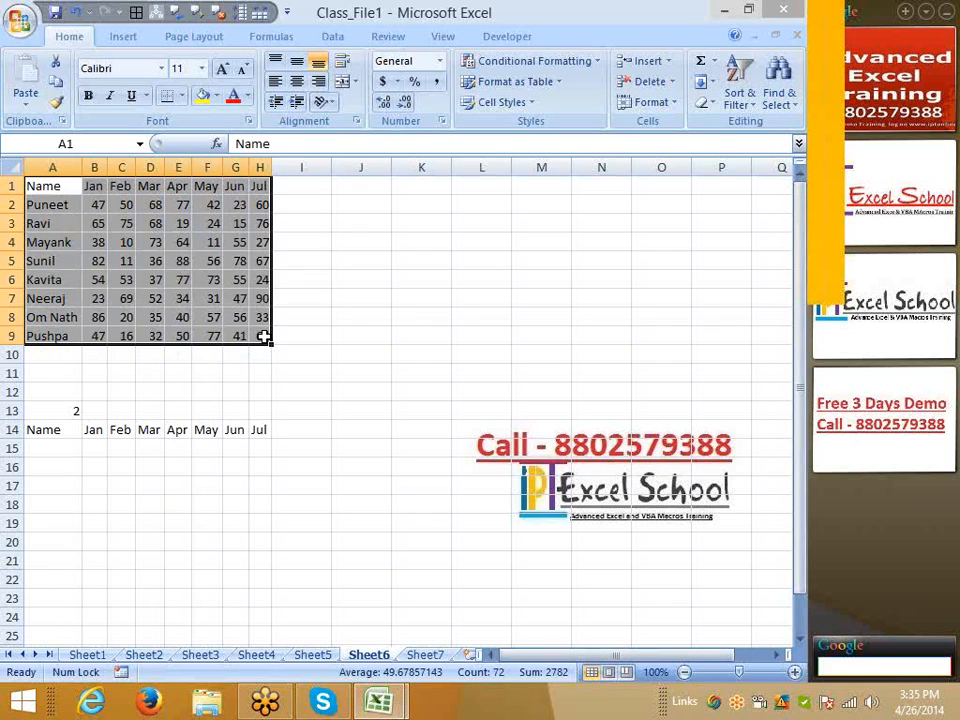
- Enter the formula =OFFSET(A1,A13,) in A15 to return the name chosen by the selector cell
left_click(64, 448)
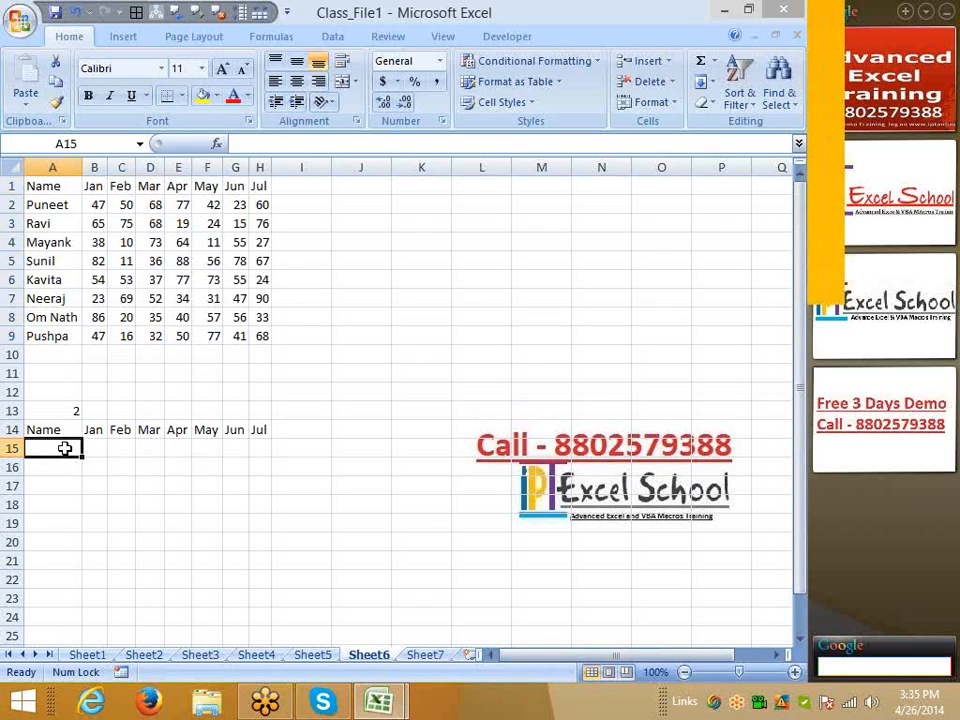
type("=o")
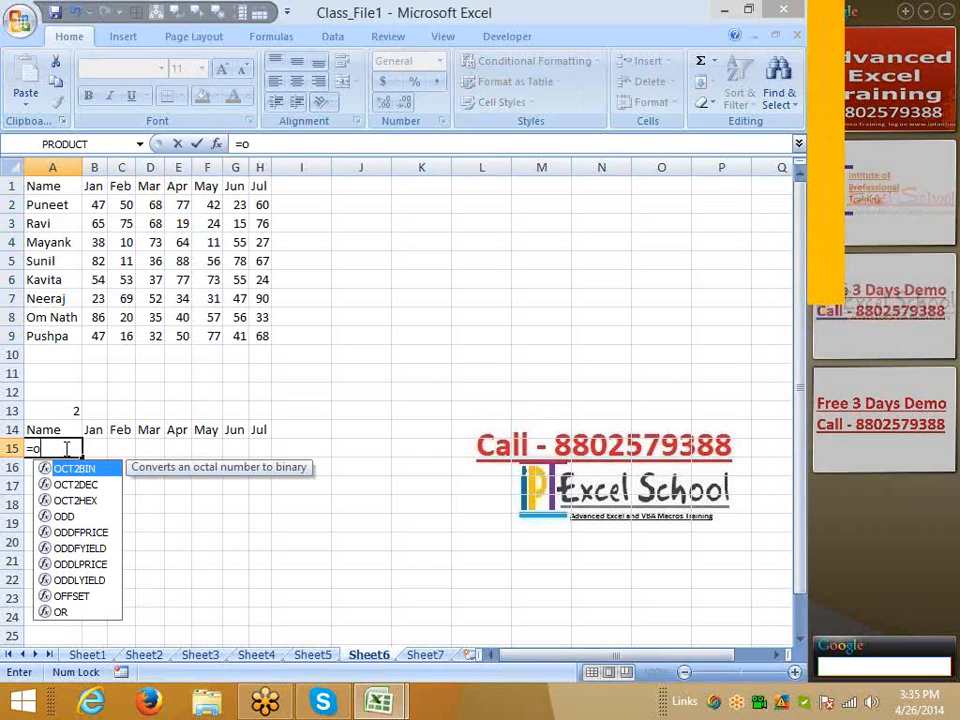
type("f")
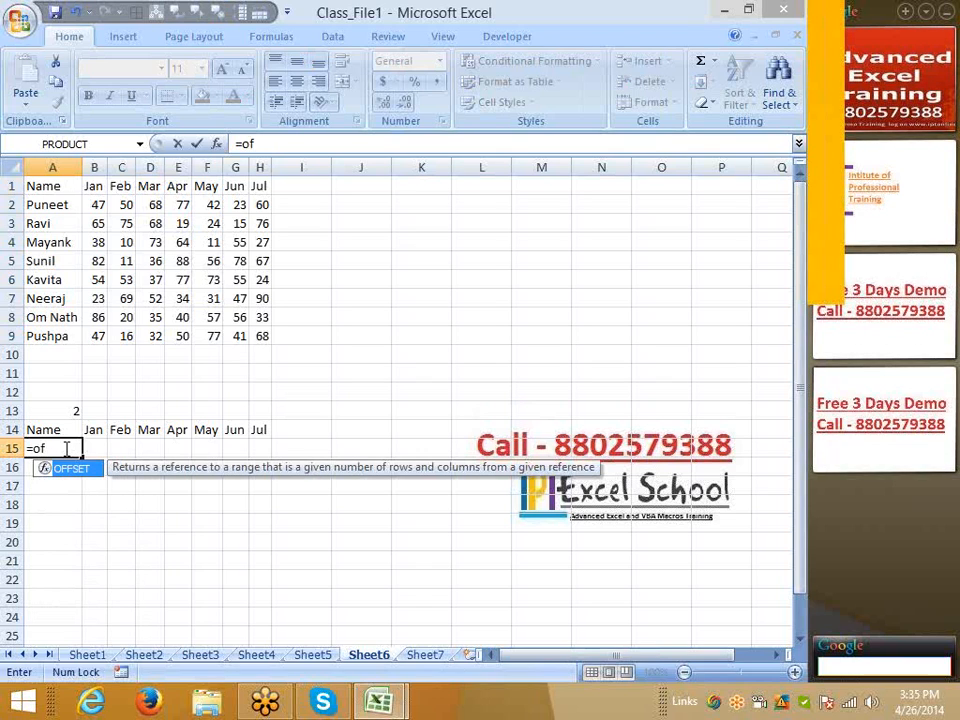
key("Tab")
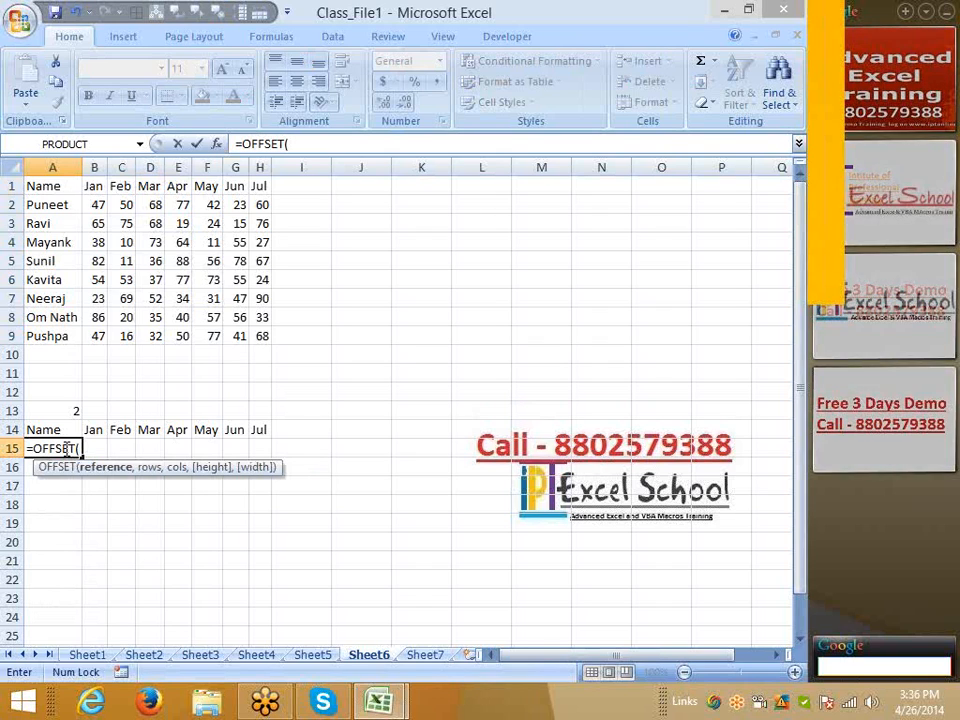
left_click(44, 187)
type(",")
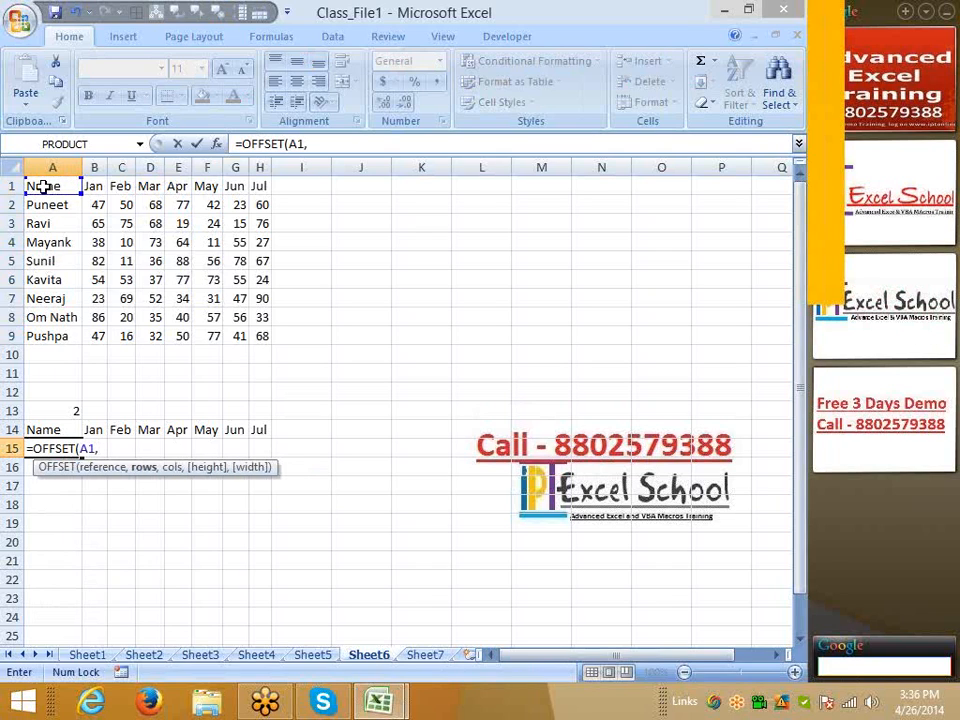
left_click(62, 410)
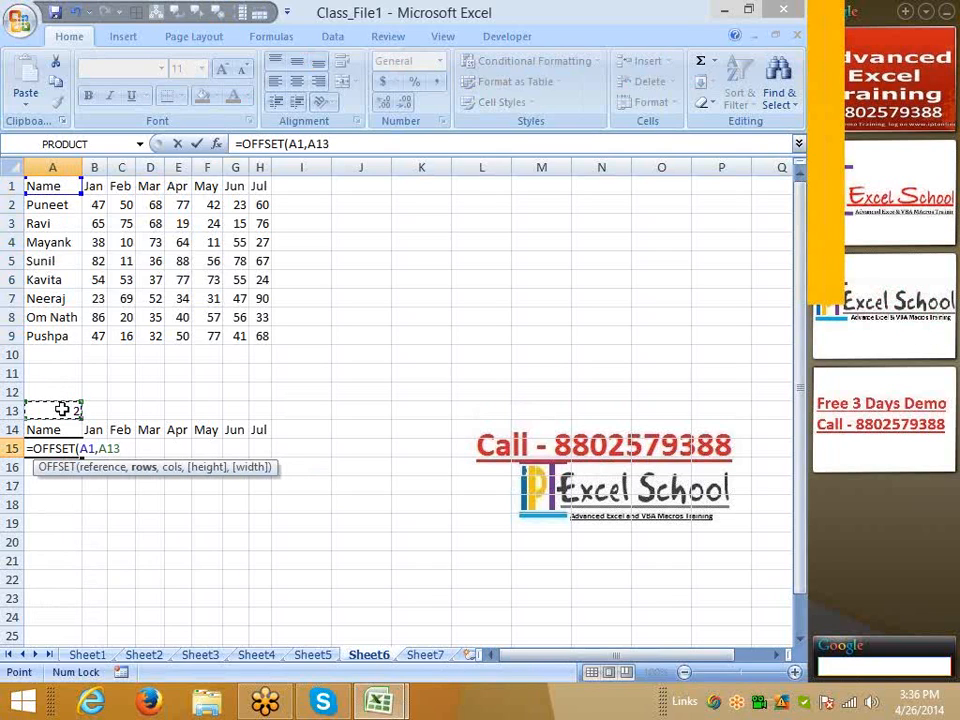
type(",")
key("Return")
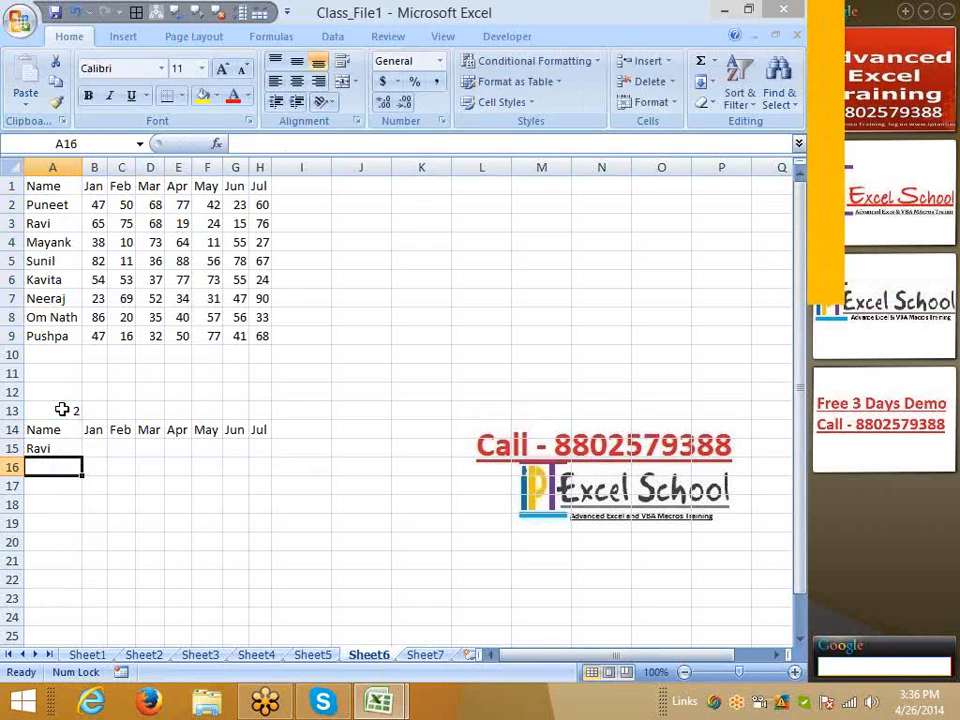
- Set the selector value in A13 to 1
key("Up")
key("Up")
key("Up")
type("1")
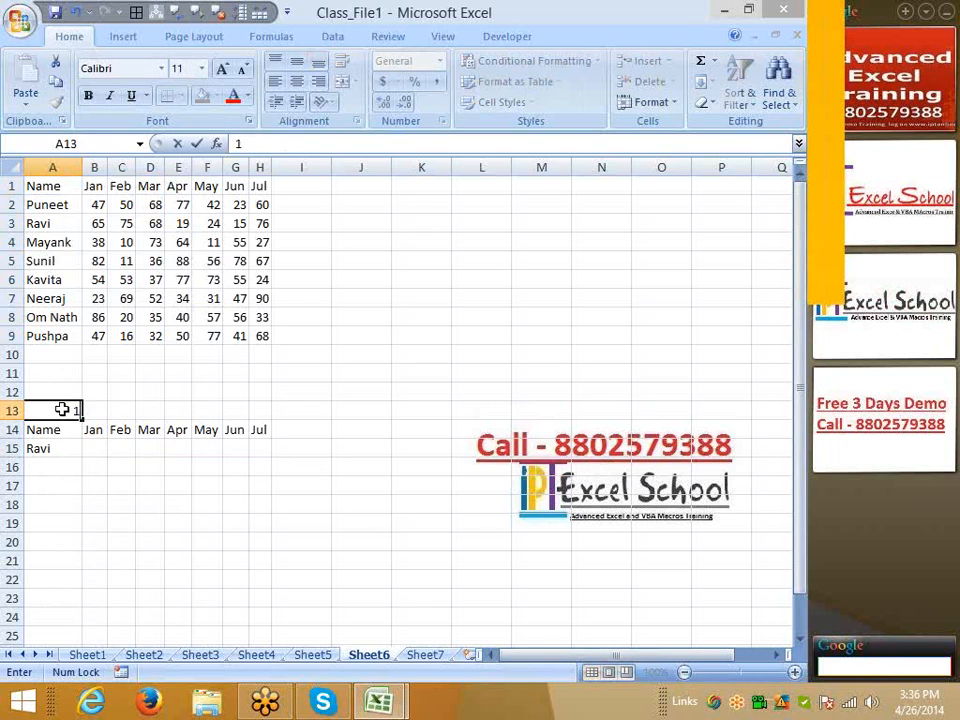
key("Return")
left_click(62, 410)
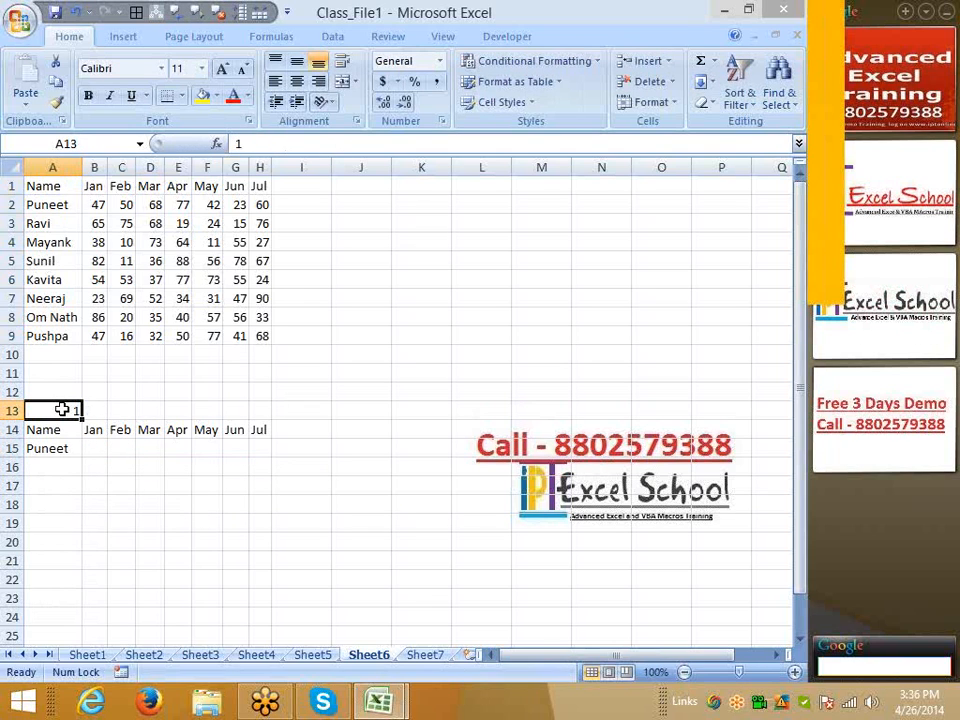
- Examine the OFFSET formula in A15 and count down from A1 to see which name each row offset reaches
key("Down")
key("Down")
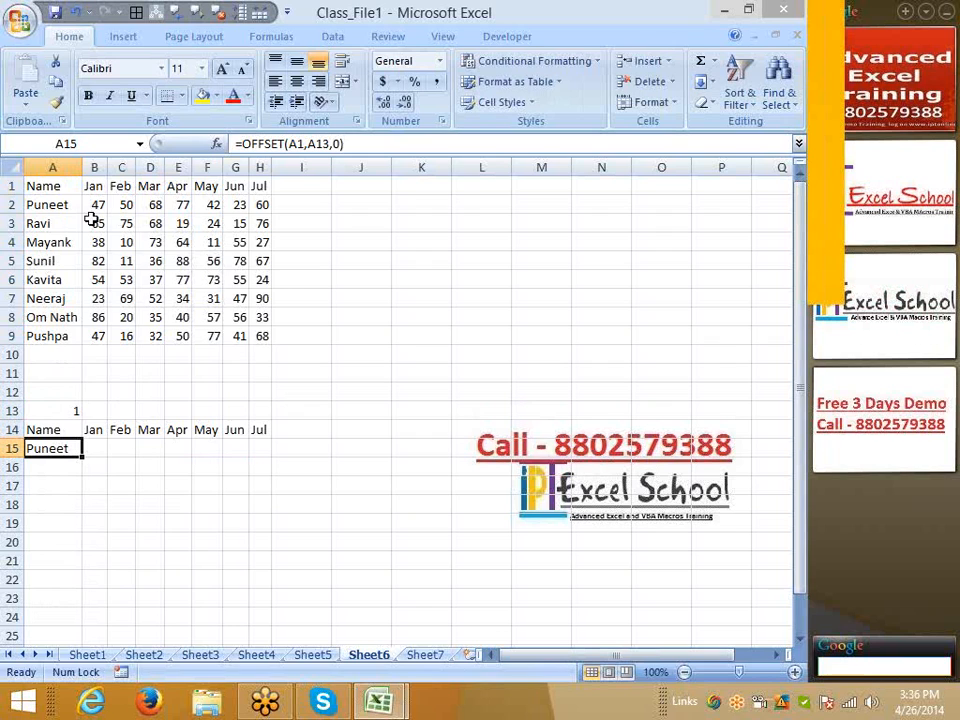
left_click(54, 188)
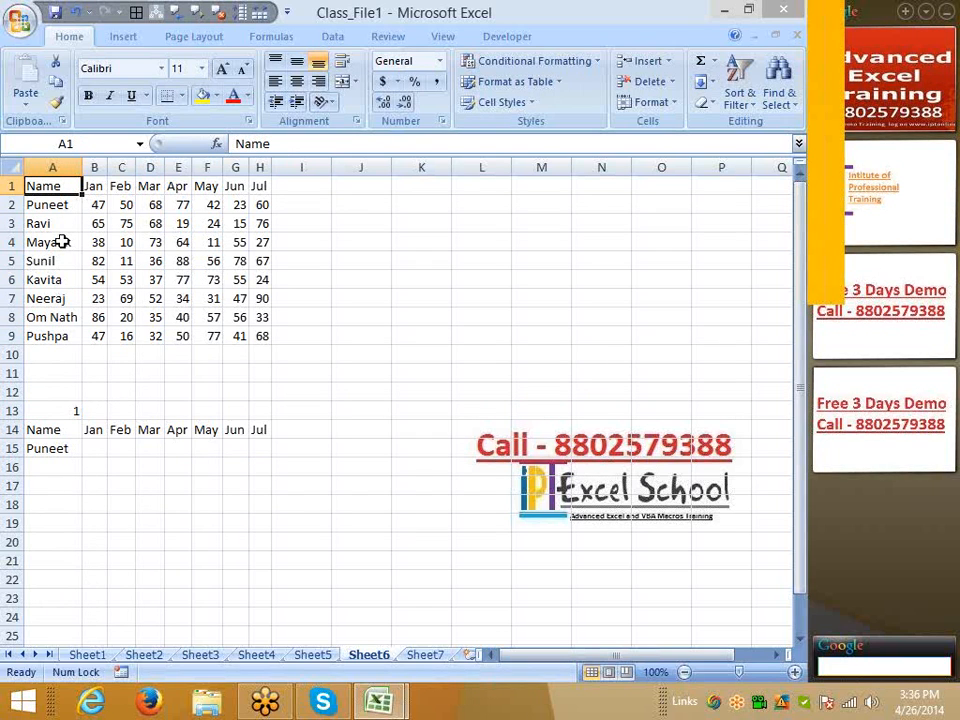
key("Down")
key("Down")
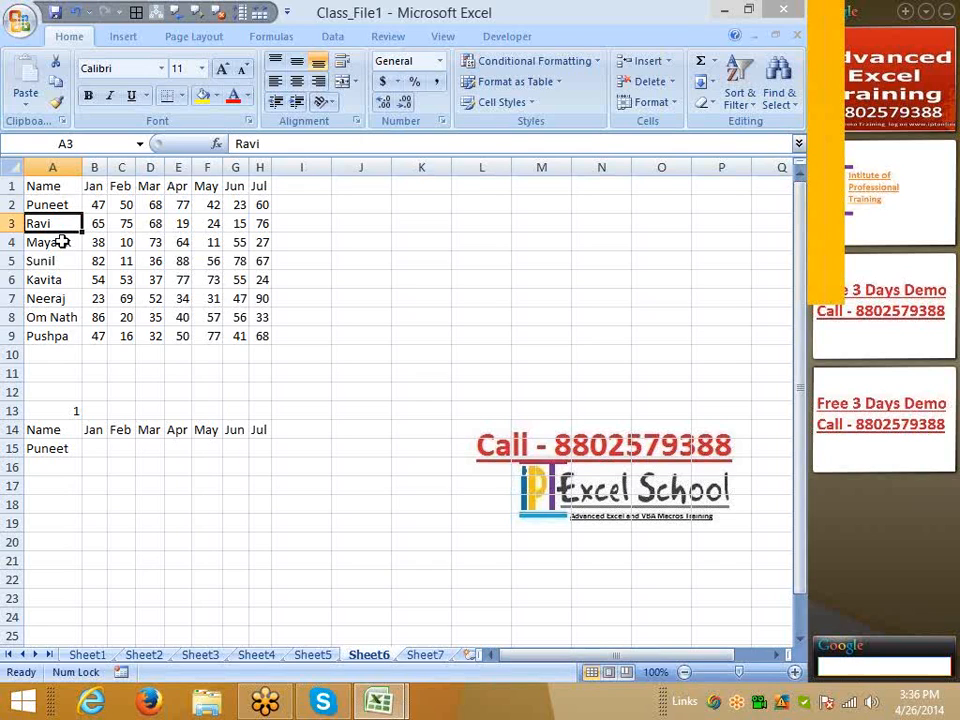
left_click(60, 185)
key("Down")
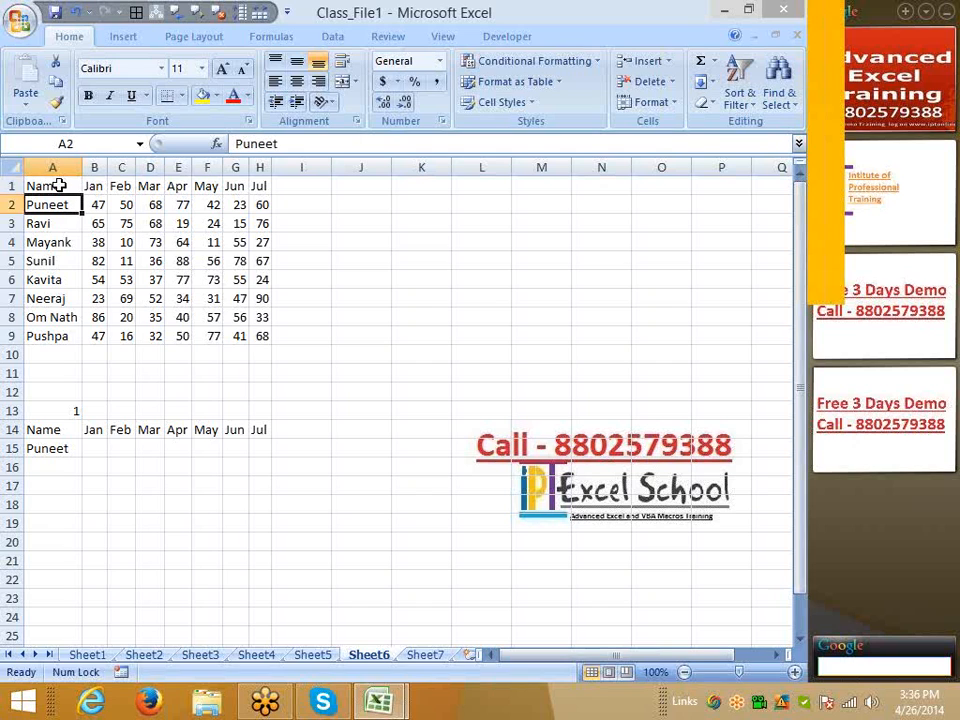
- Make the A13 reference absolute ($A$13) in the OFFSET formula in A15
left_click(70, 448)
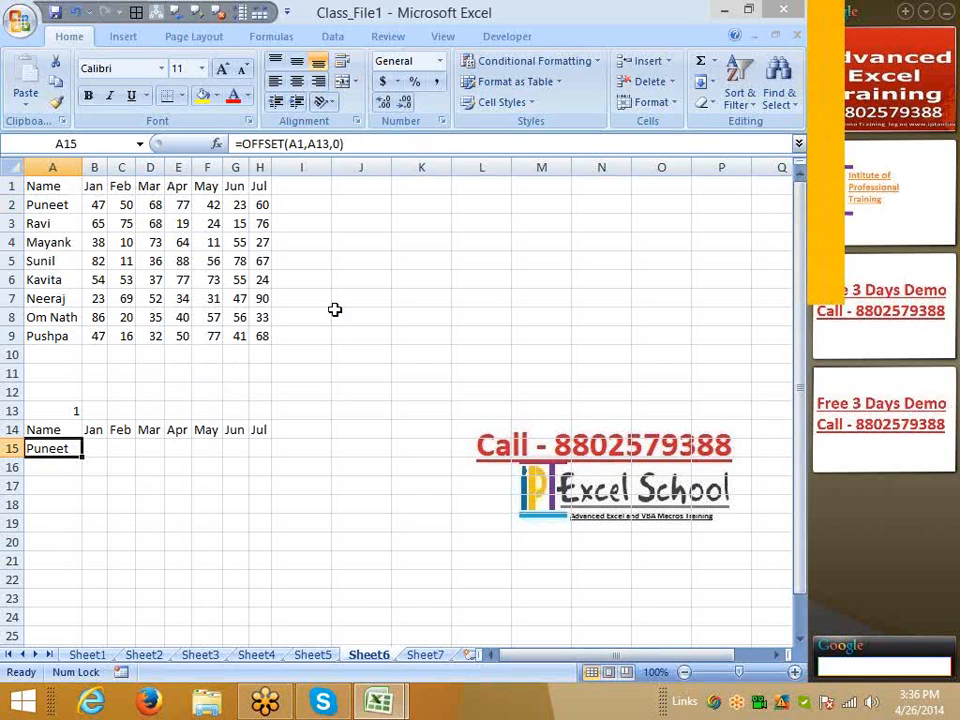
left_click(318, 144)
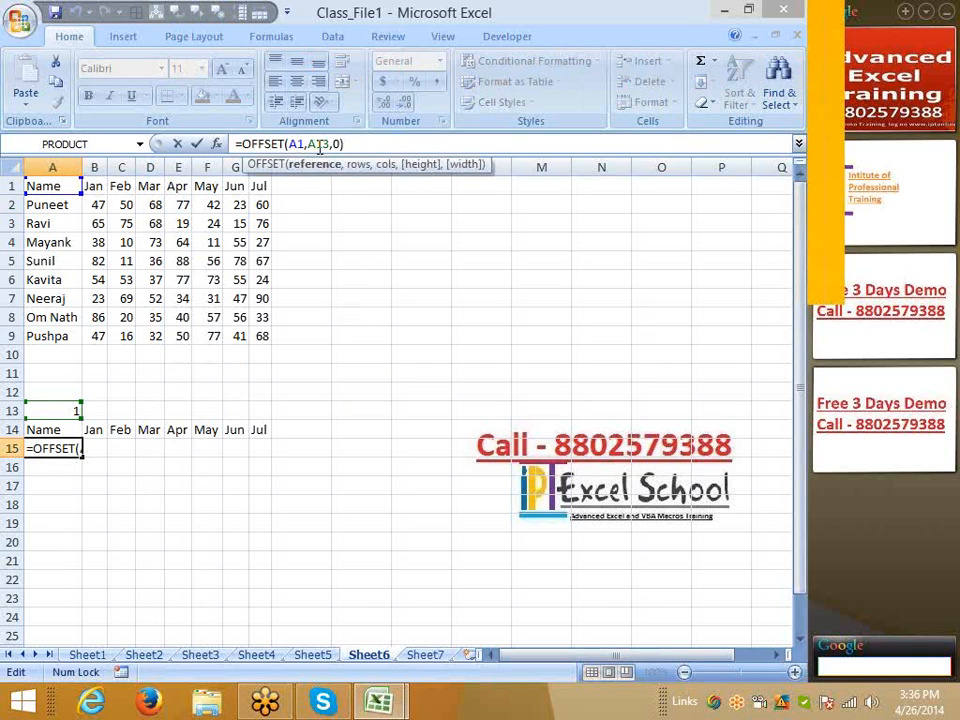
key("F4")
key("Return")
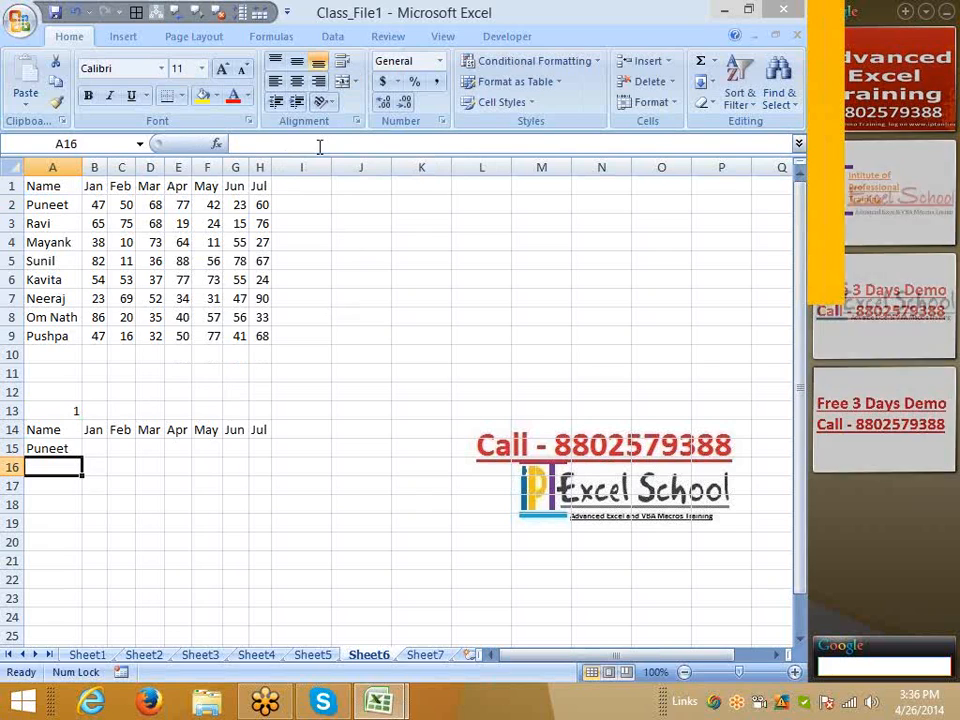
- Fill the A15 formula across to H15 and check the copied formulas in B15 and C15
left_click_drag(82, 456, 274, 458)
left_click(207, 485)
left_click(94, 448)
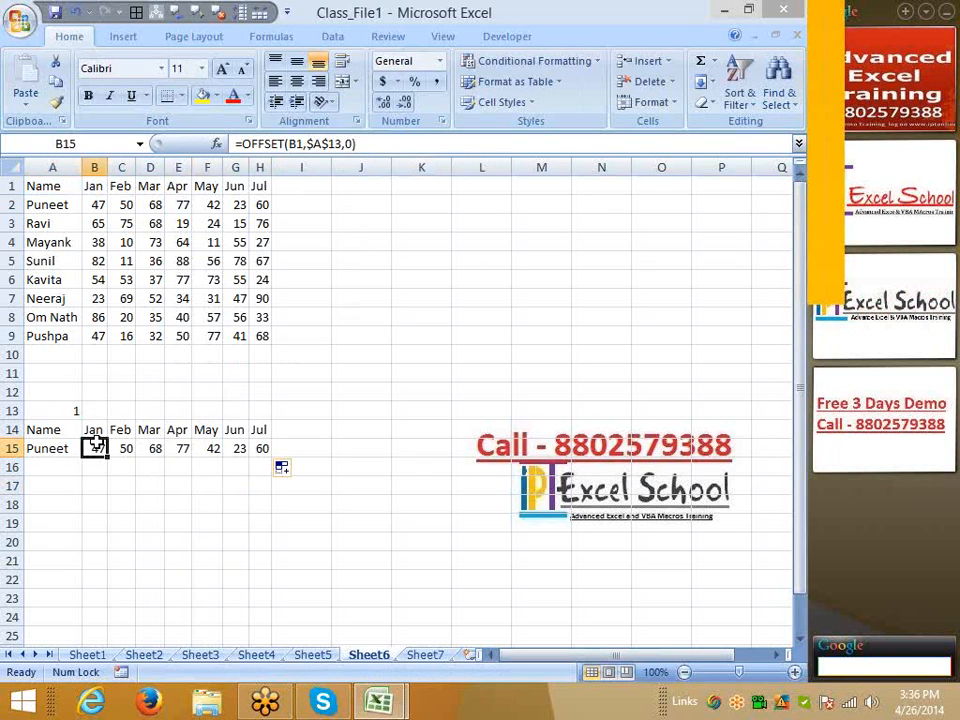
double_click(96, 448)
key("Escape")
double_click(116, 448)
key("Escape")
- Change the selector value in A13 to 2 to test the filled helper row
left_click(80, 410)
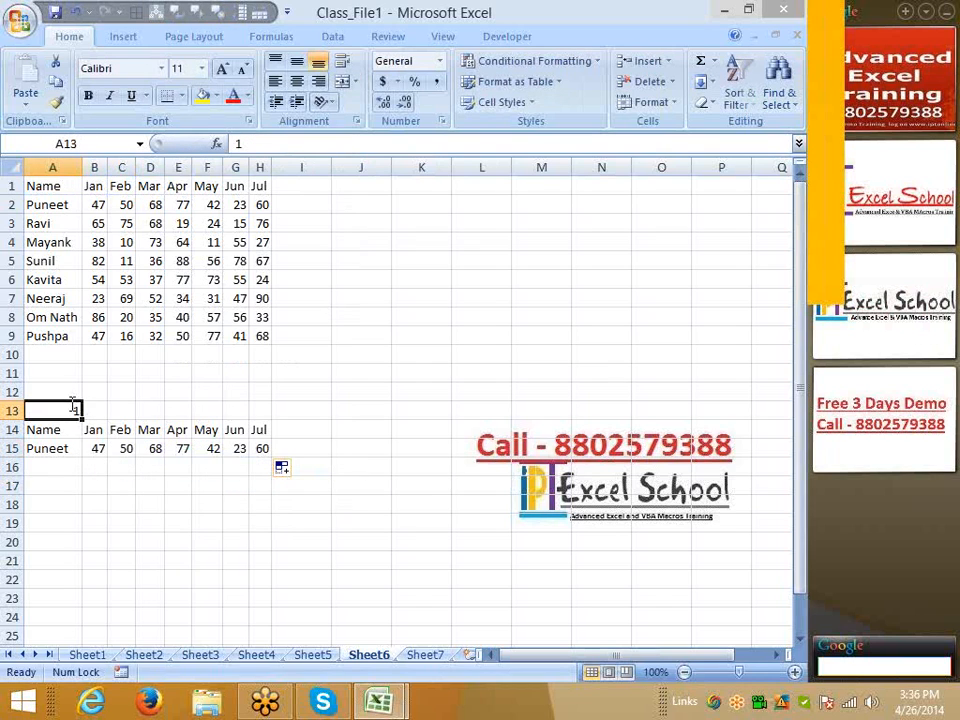
type("2")
key("Return")
left_click(72, 408)
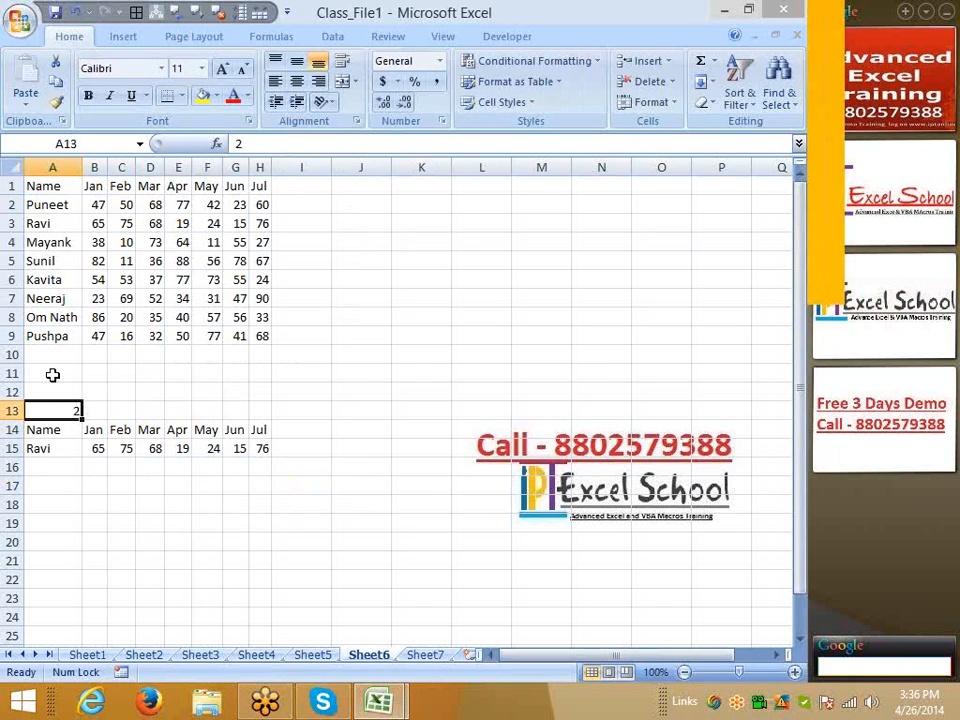
- Insert a 2-D clustered column chart from A14:H15 and place it beside the data table, level with the header row
left_click_drag(56, 430, 250, 454)
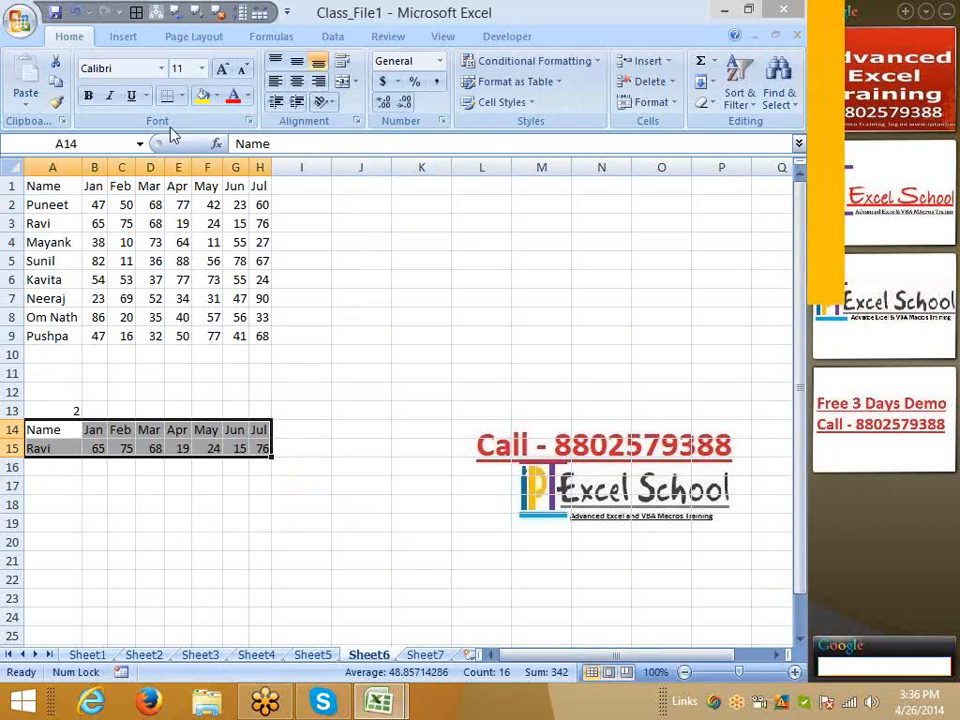
left_click(123, 36)
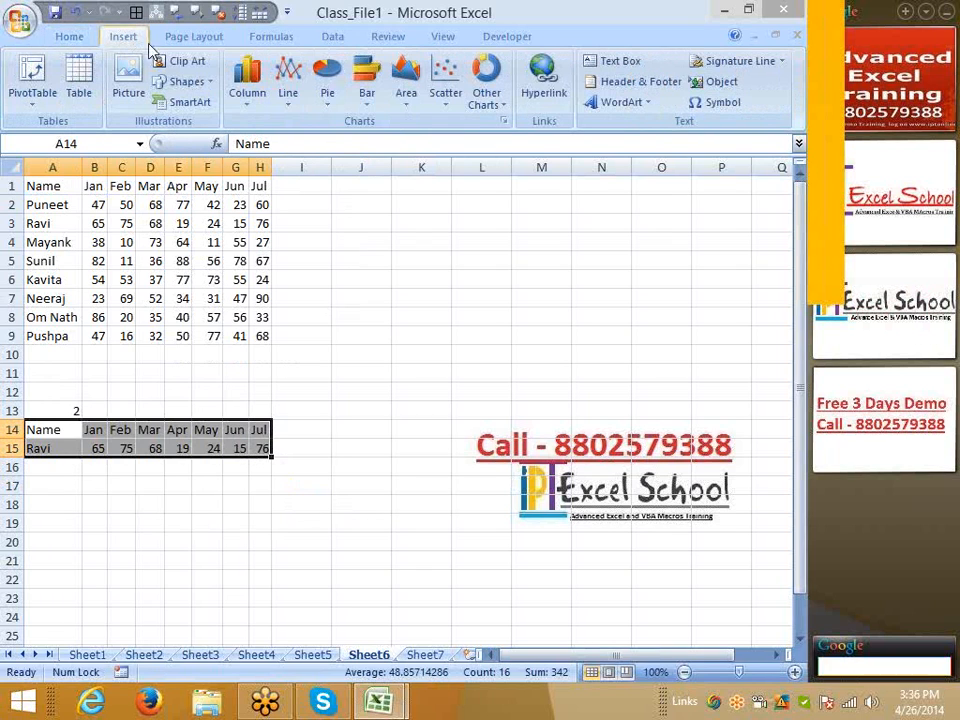
left_click(260, 113)
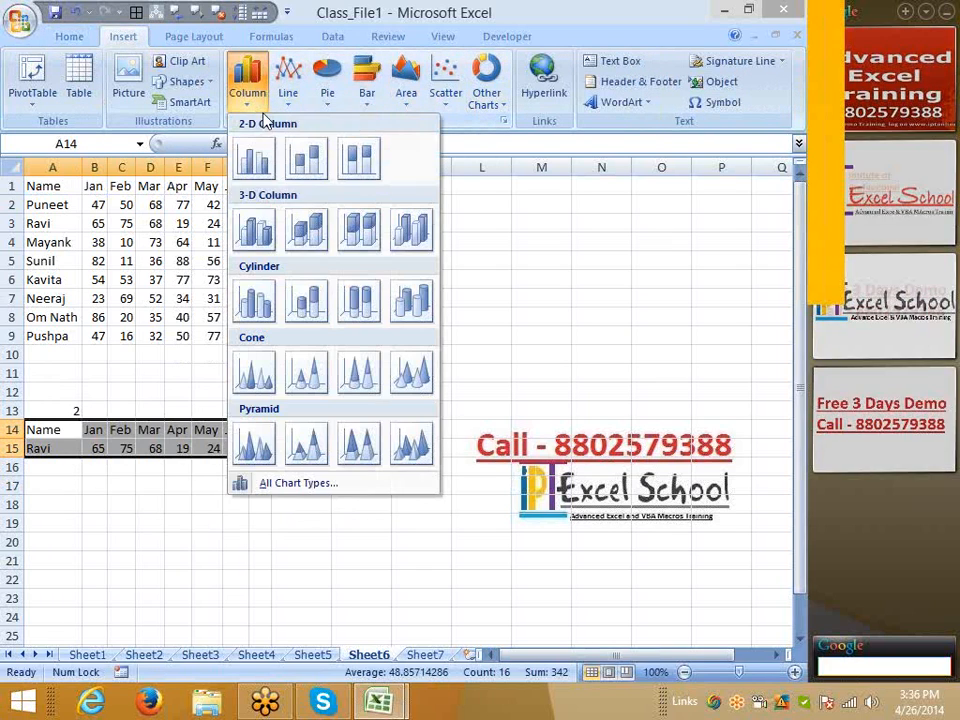
left_click(255, 155)
left_click_drag(378, 288, 405, 179)
left_click_drag(300, 450, 305, 451)
left_click(258, 561)
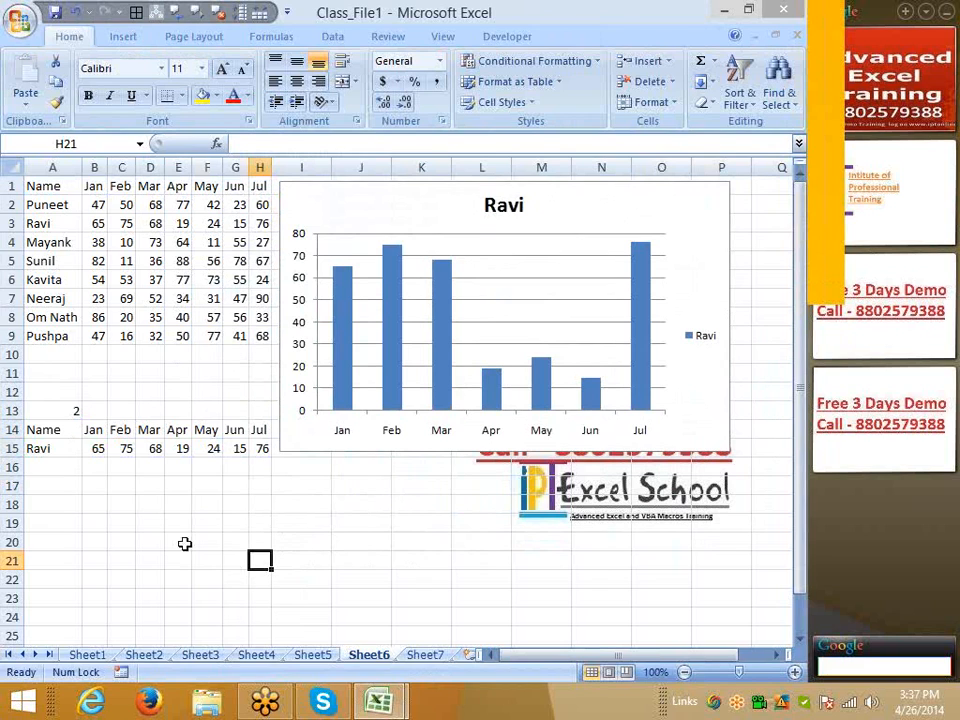
- Set the selector in A13 to 1, 2 and finally 3 to test that the chart switches between people
left_click(54, 411)
type("1")
key("Return")
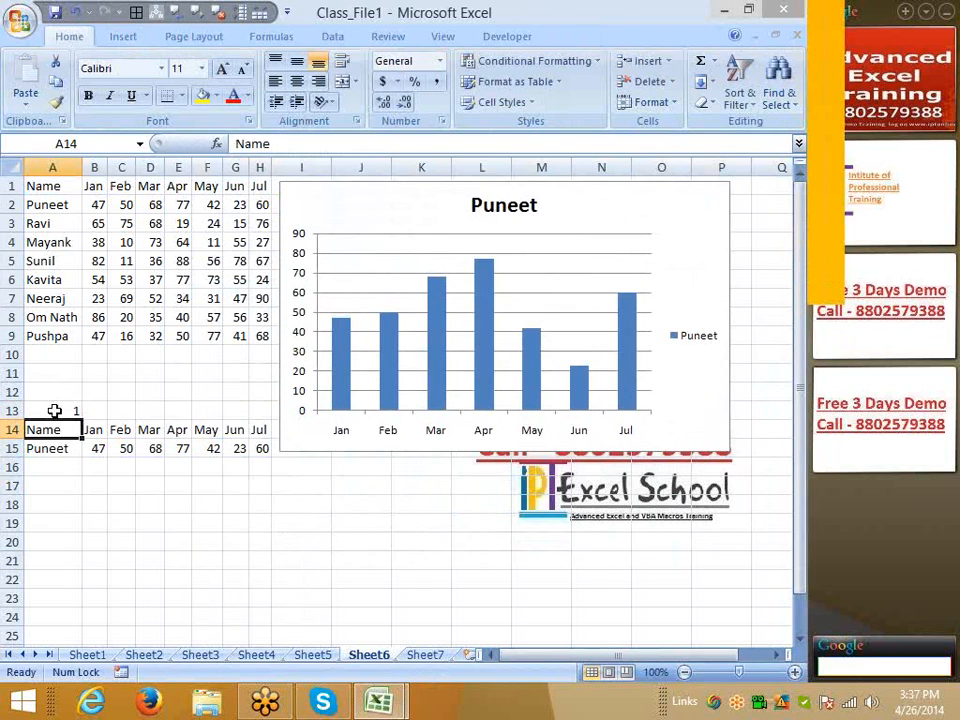
left_click(54, 411)
type("2")
key("Return")
left_click(54, 411)
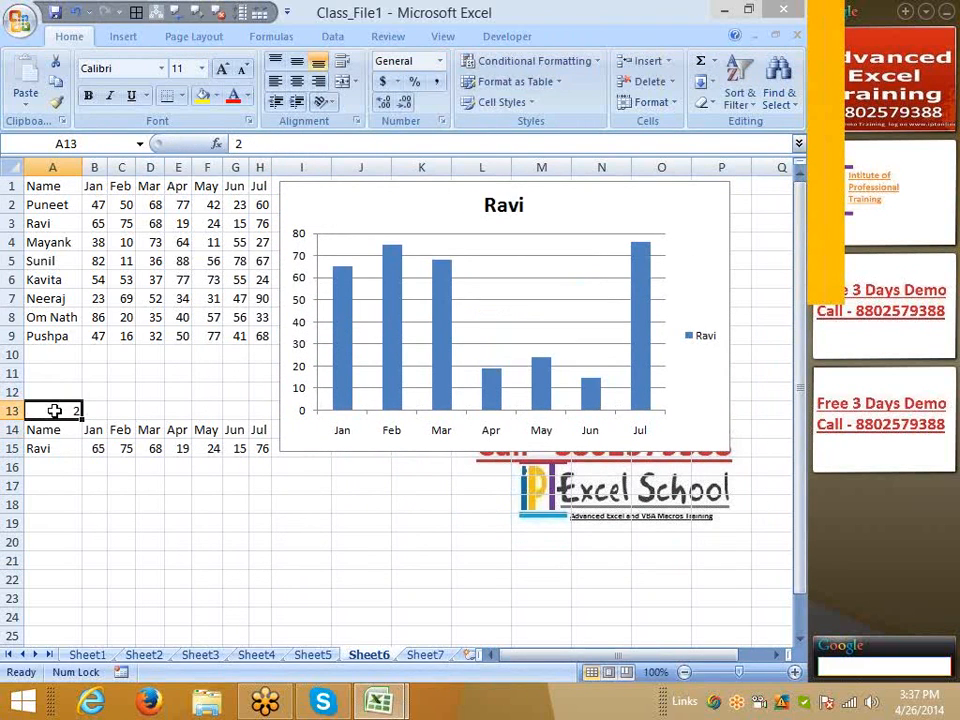
type("3")
key("Return")
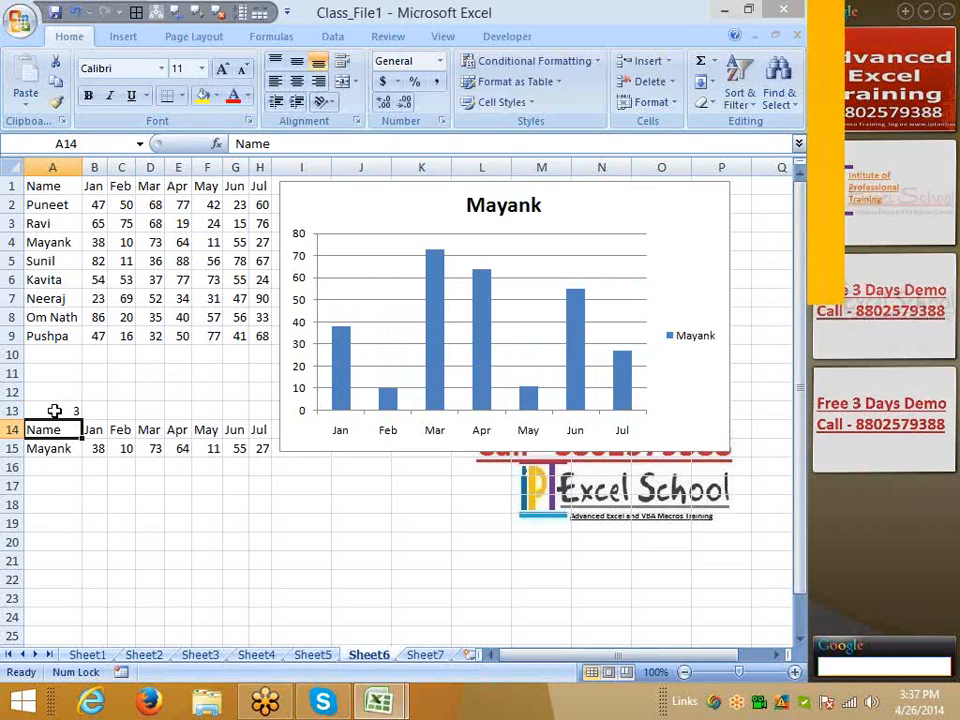
left_click(54, 411)
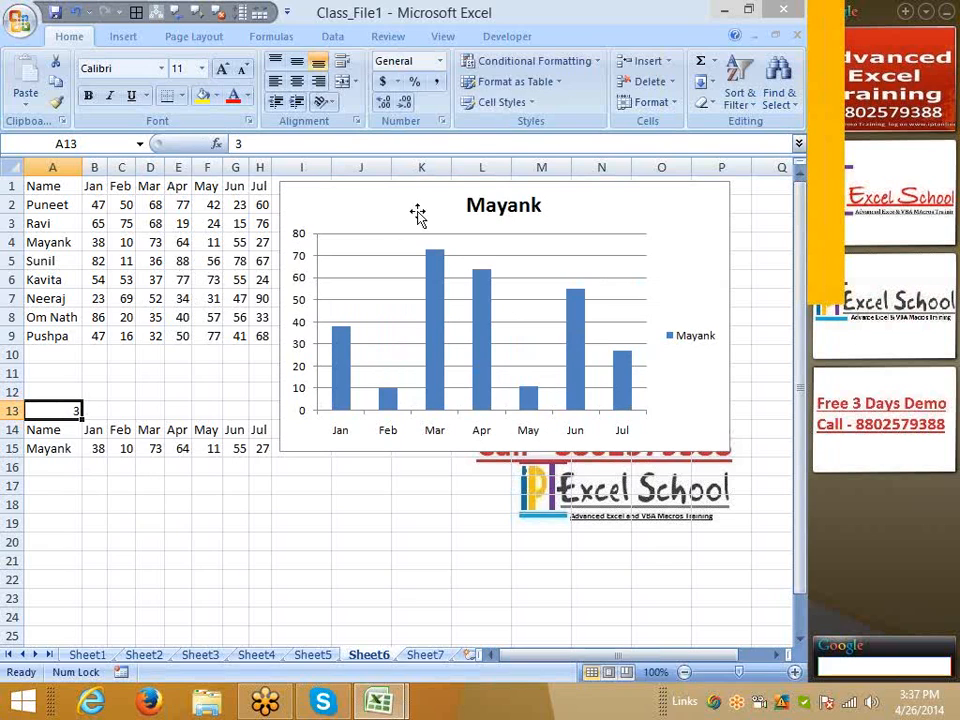
- Draw a Combo Box form control over the upper-left corner of the chart
left_click(490, 40)
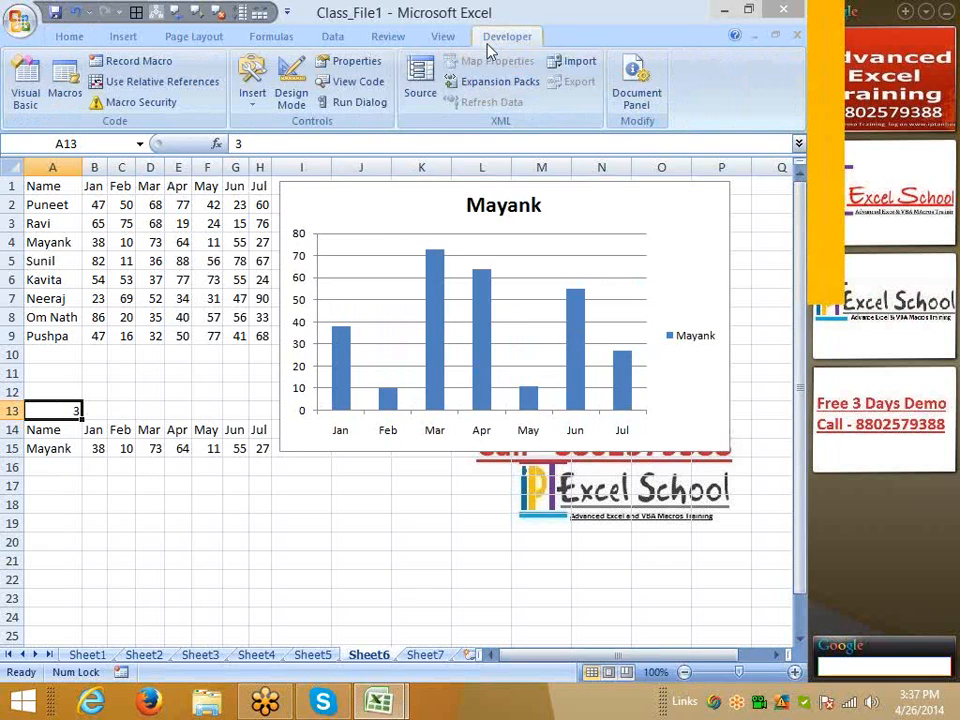
left_click(252, 95)
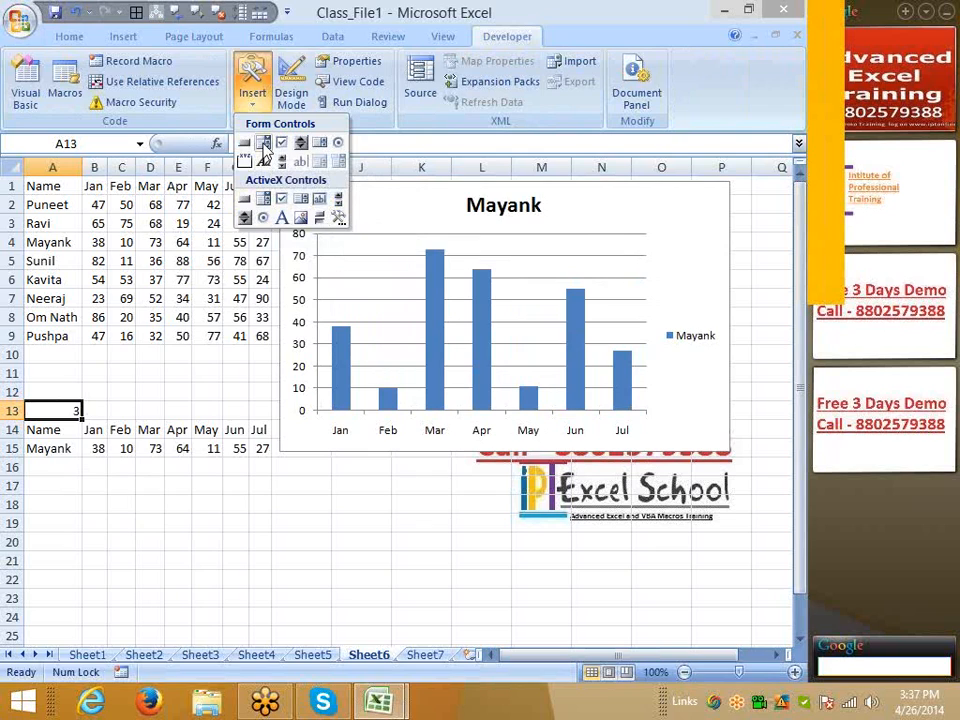
left_click(263, 145)
left_click_drag(287, 183, 390, 215)
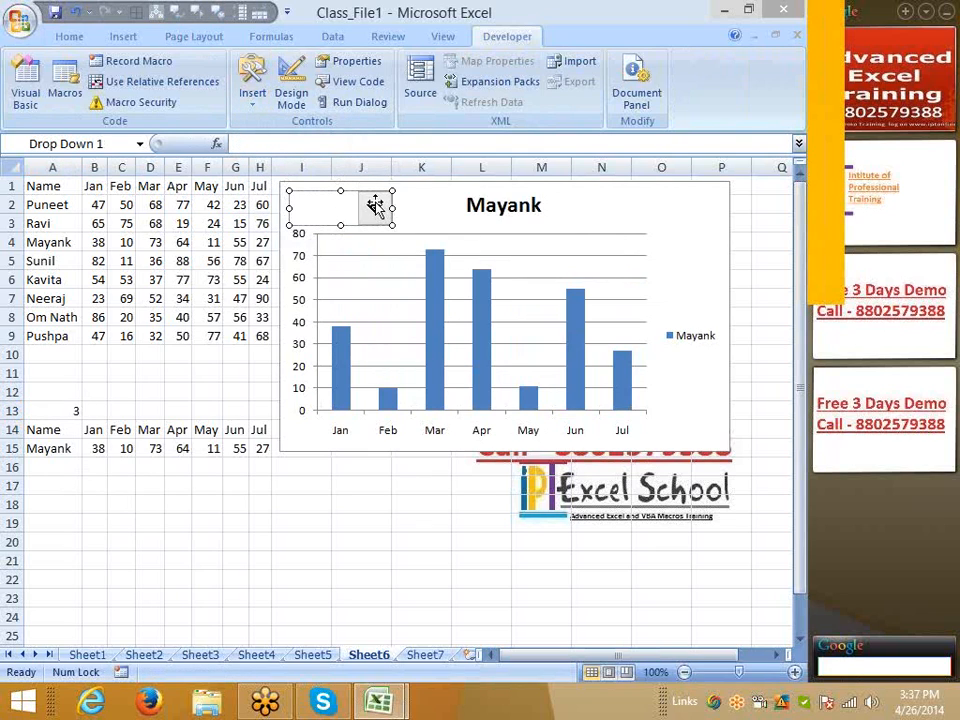
- Set the combo box's input range to $A$2:$A$9 and deselect the control
right_click(374, 203)
left_click(430, 342)
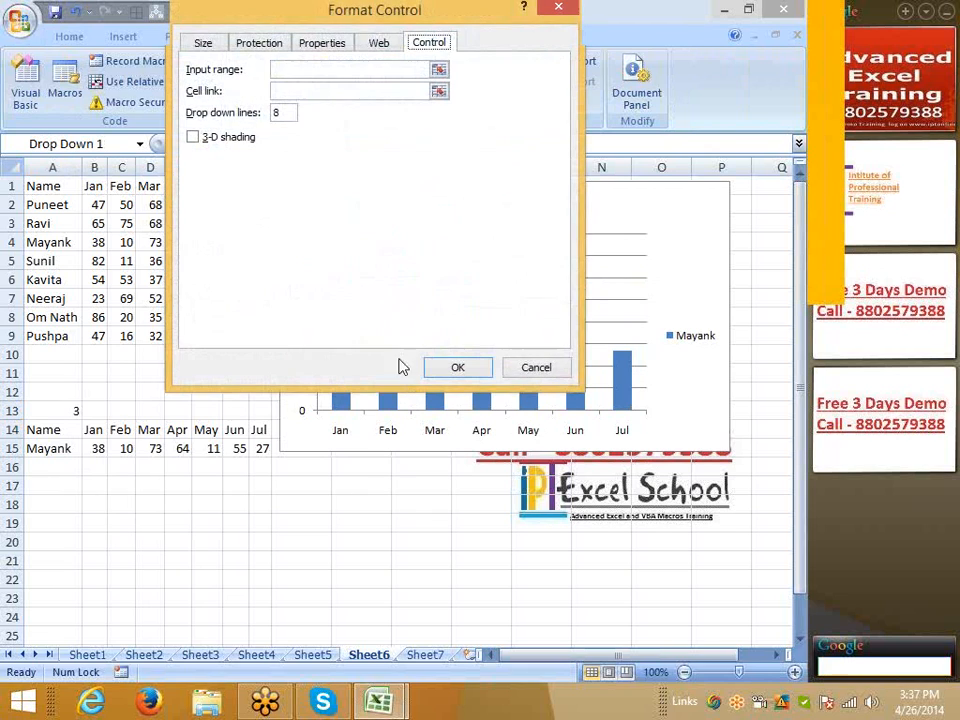
left_click(286, 71)
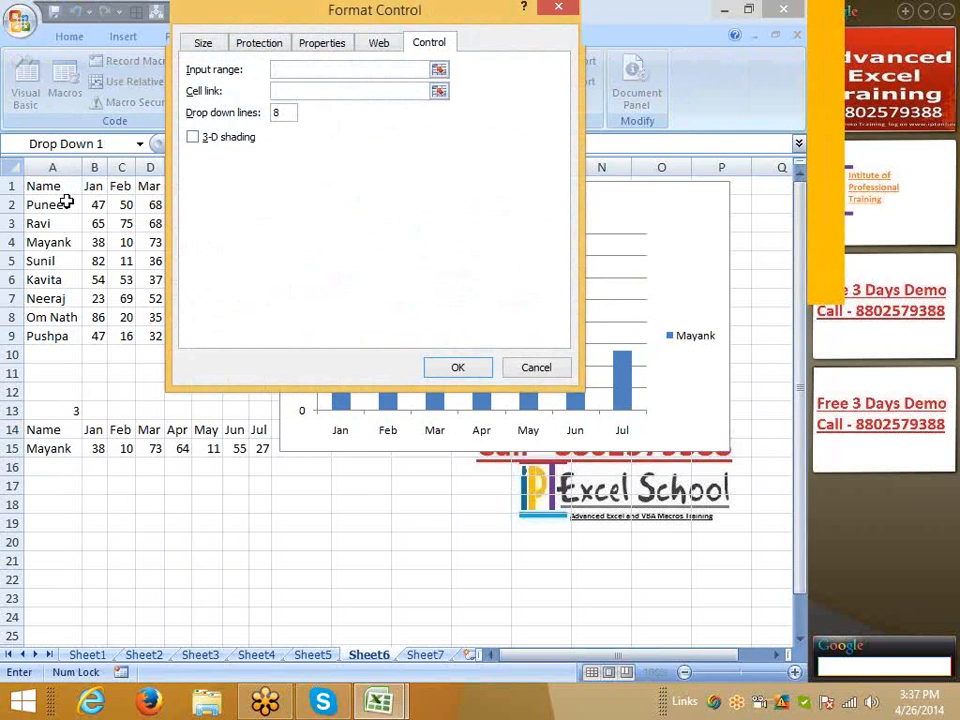
left_click_drag(66, 203, 66, 332)
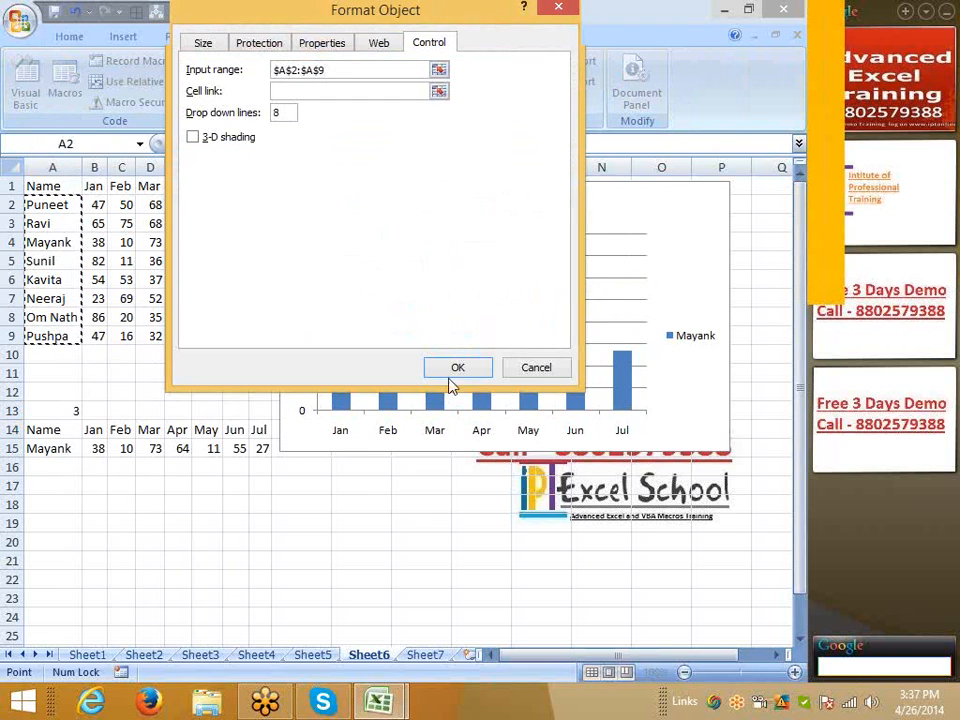
left_click(453, 370)
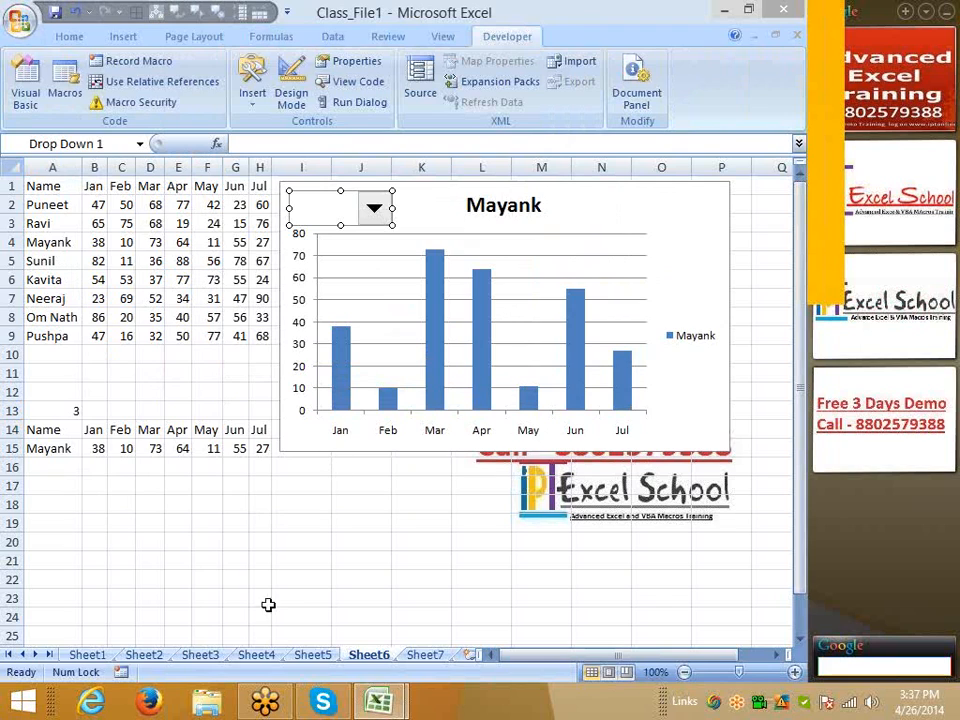
left_click(262, 615)
- Pick the third and then the fifth name in the combo box and check whether A13 responds
left_click(372, 208)
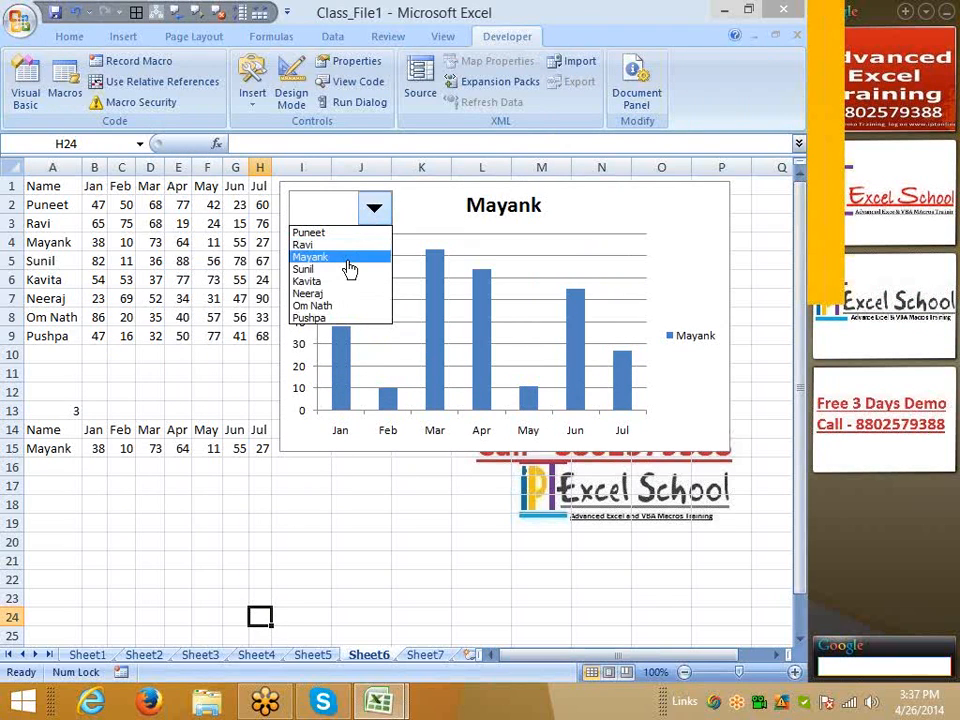
left_click(348, 259)
left_click(374, 208)
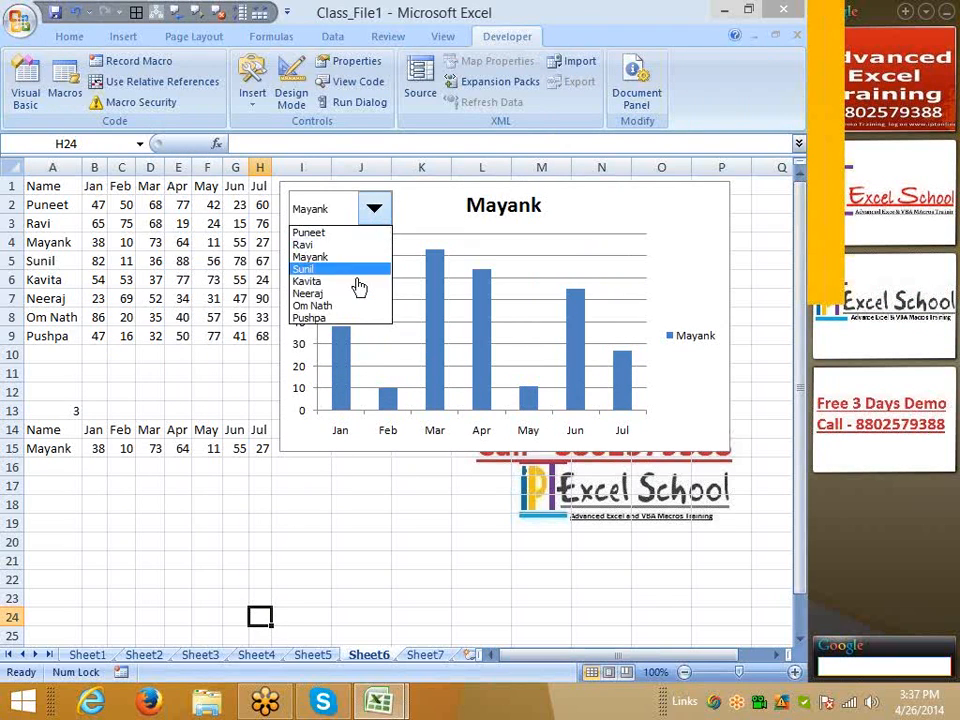
left_click(357, 282)
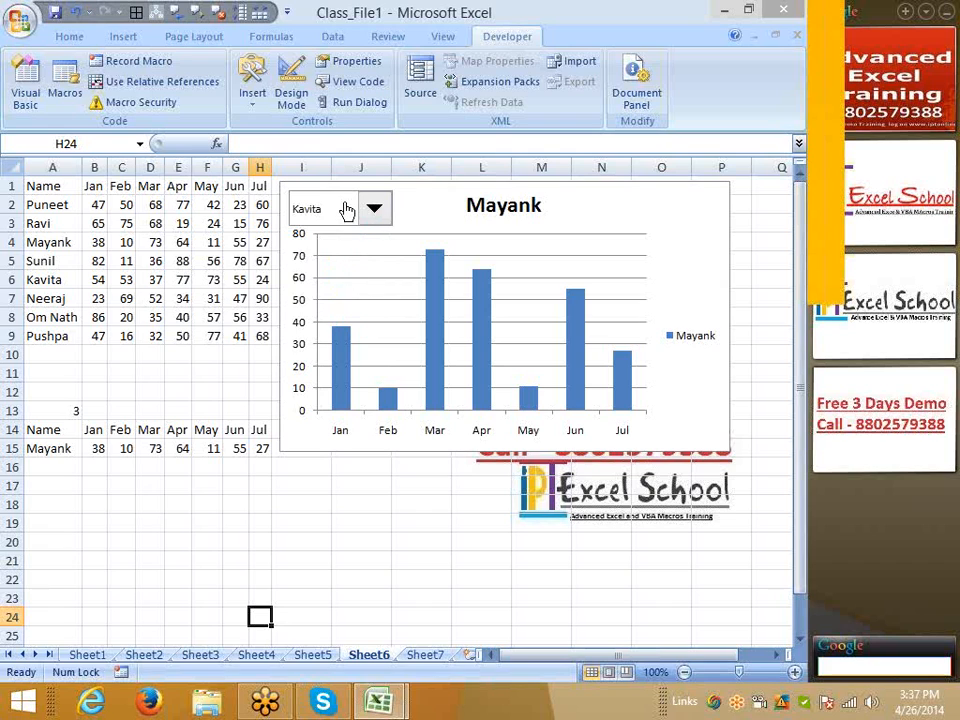
left_click(73, 407)
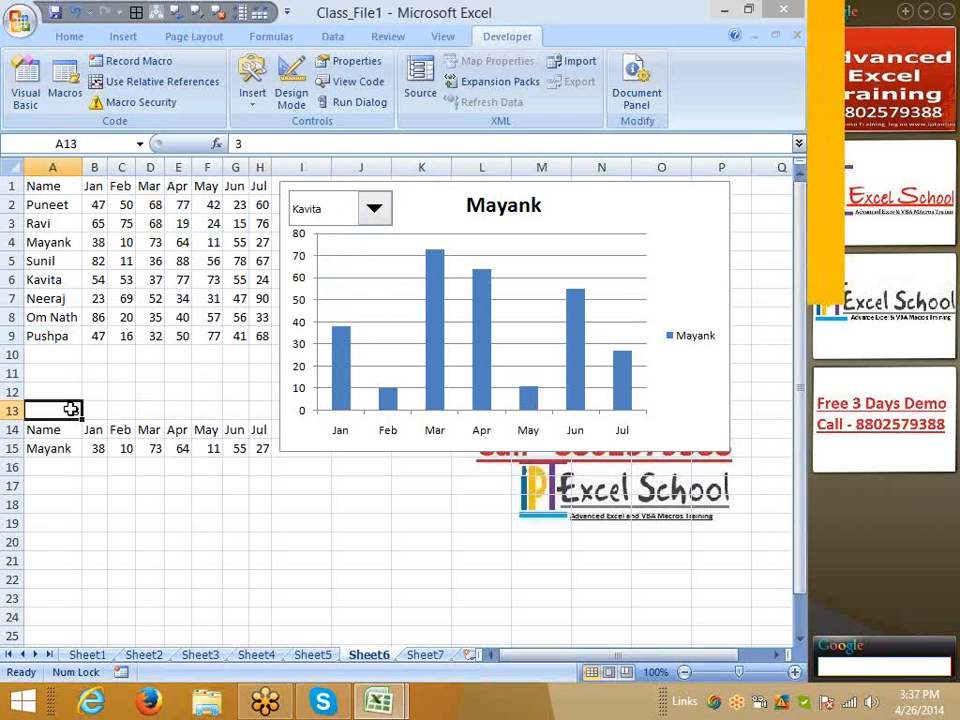
- Link the combo box to cell $A$13 in its control settings and deselect the control
right_click(318, 210)
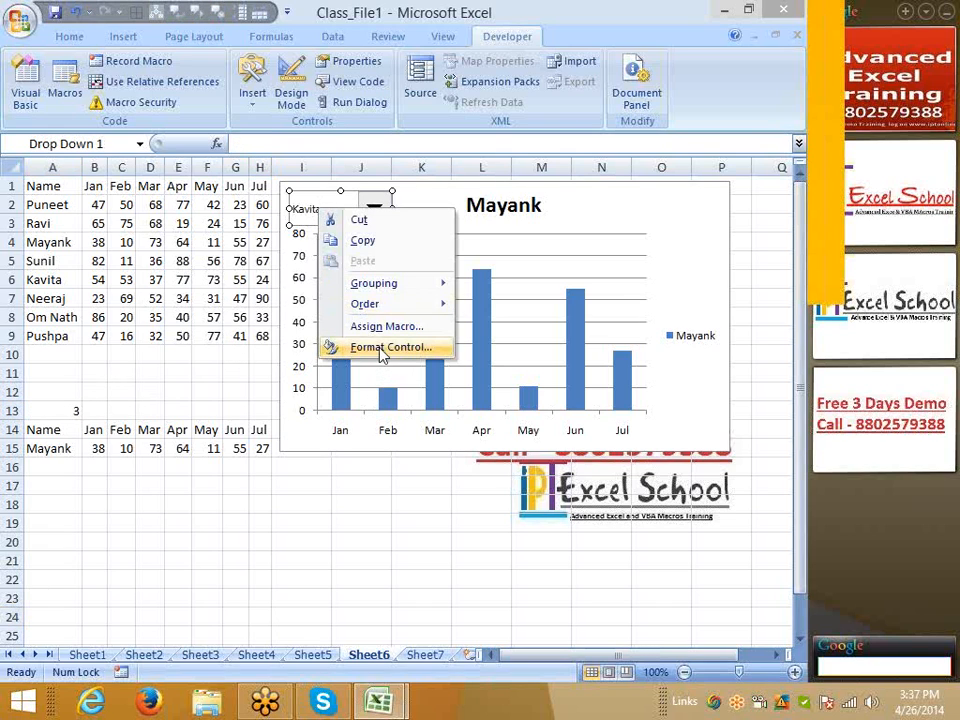
left_click(388, 347)
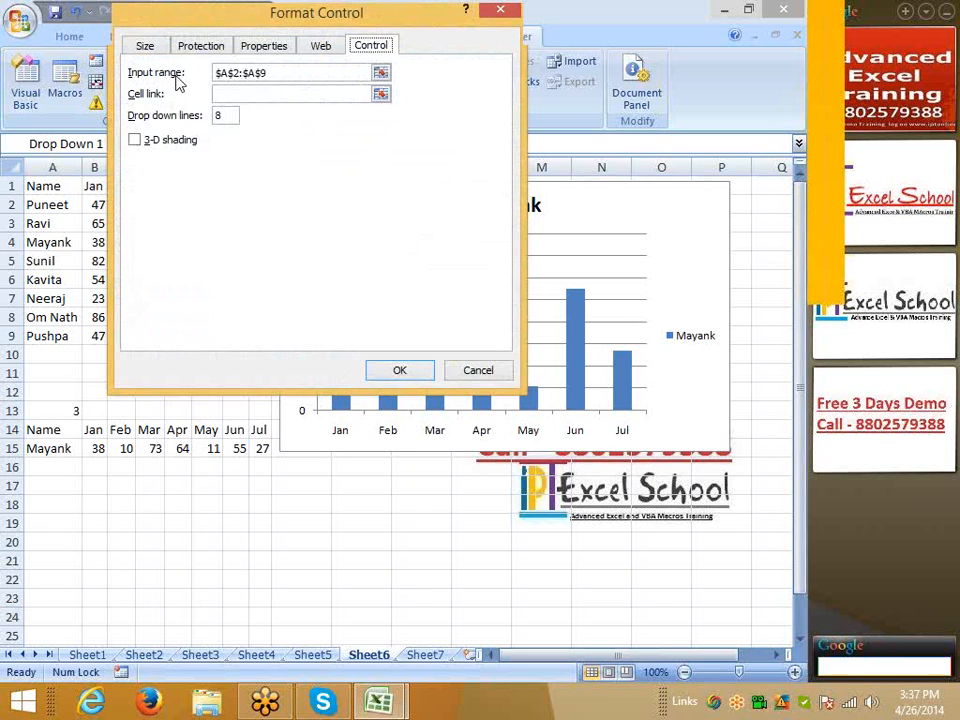
left_click(237, 95)
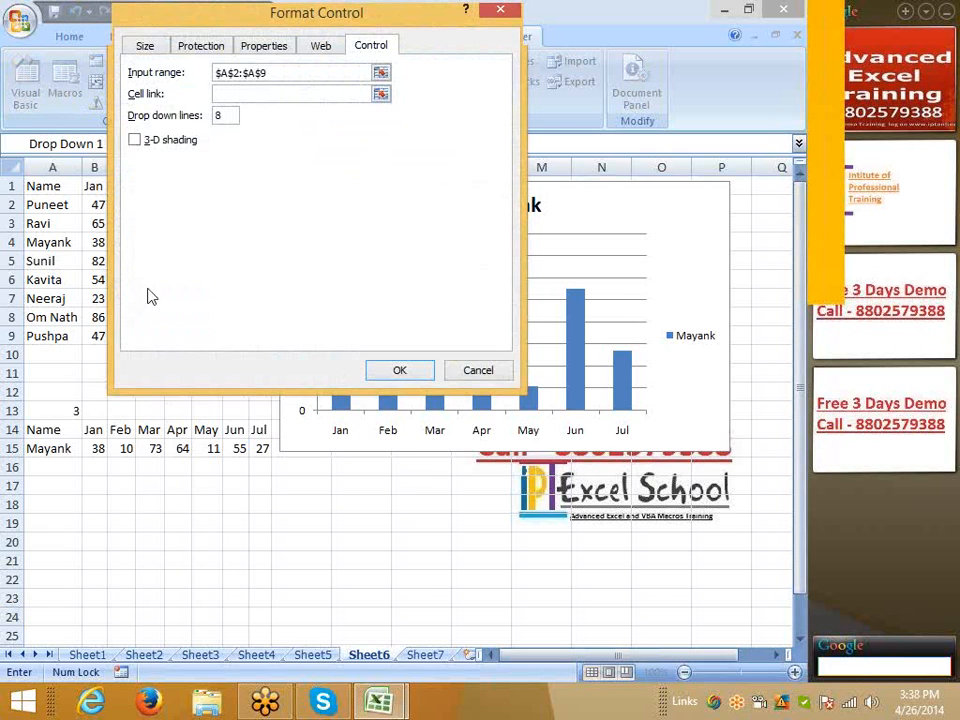
left_click(52, 405)
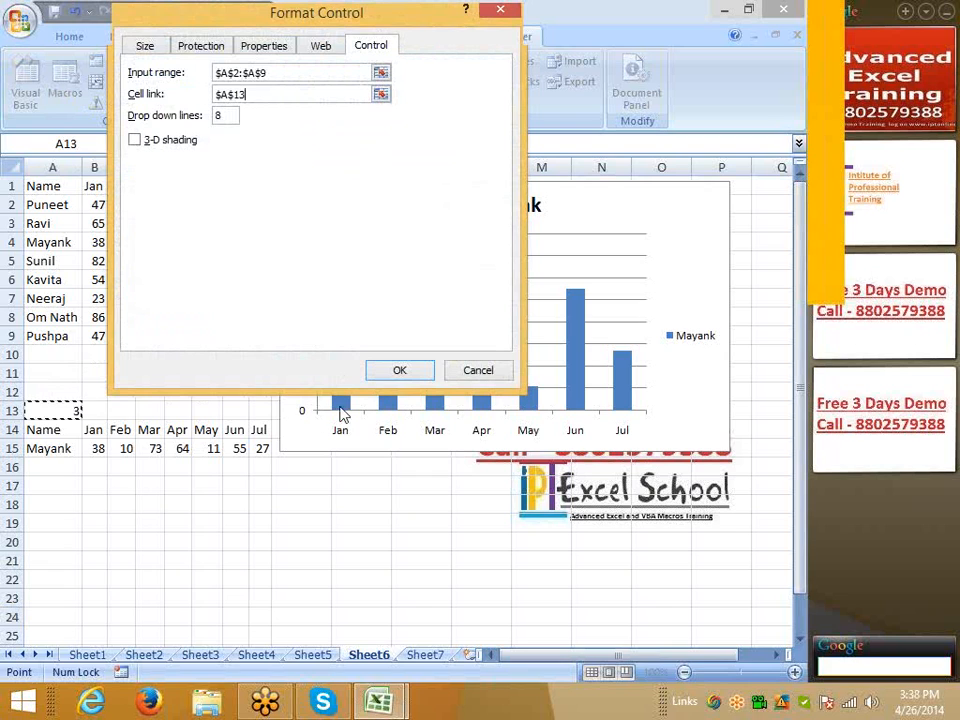
left_click(398, 370)
left_click(303, 560)
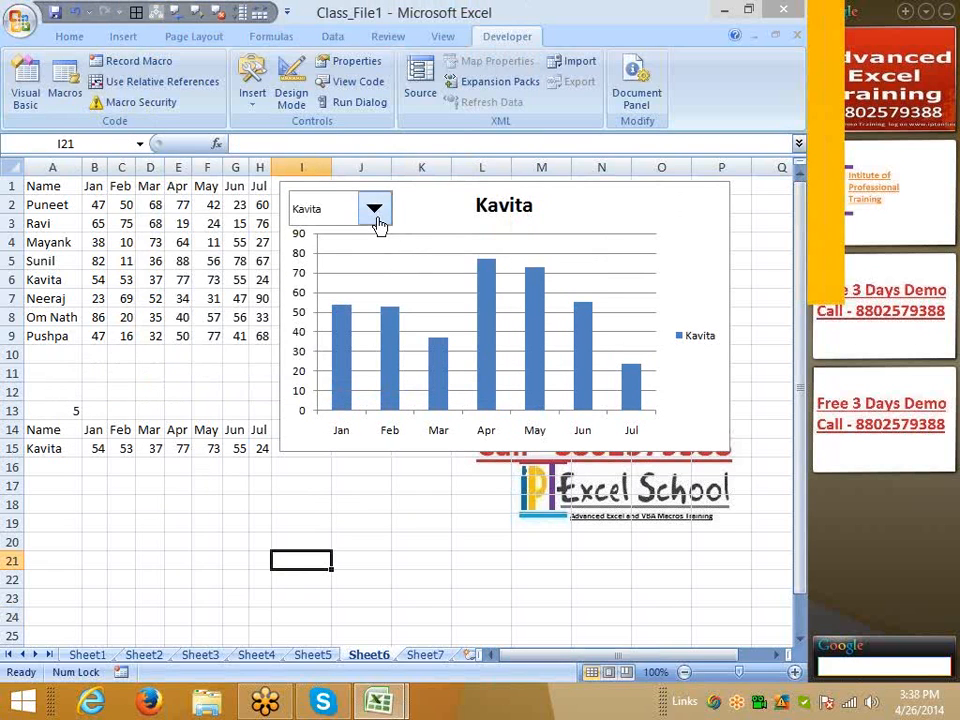
- Pick the first, second and third names in the combo box to test that A13 and the chart follow
left_click(375, 212)
left_click(343, 234)
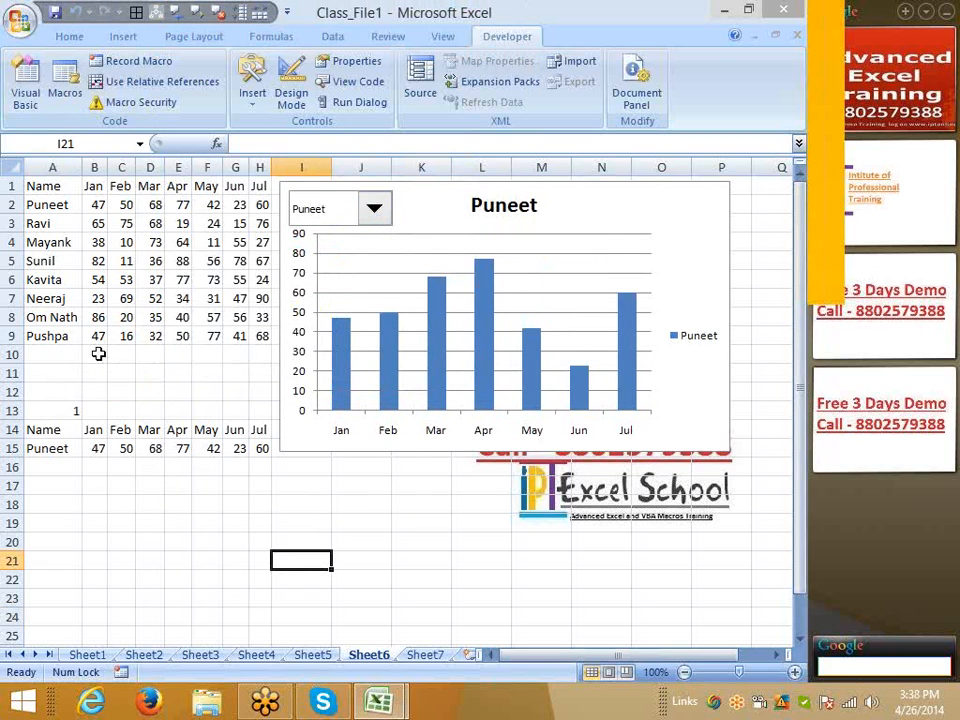
left_click(50, 205)
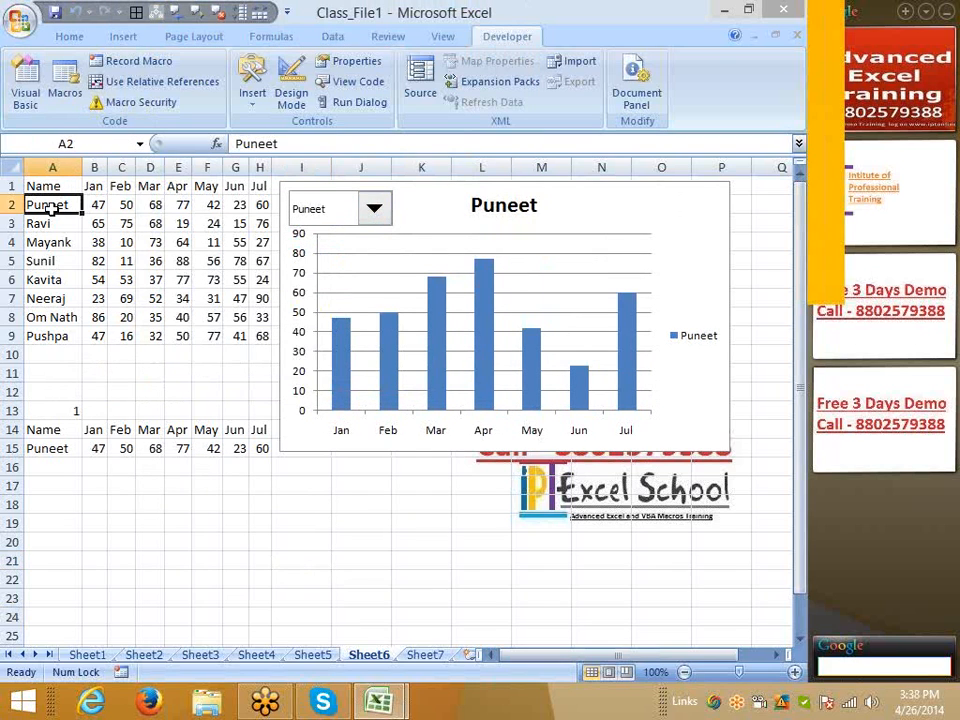
left_click(332, 220)
left_click(321, 216)
left_click(321, 216)
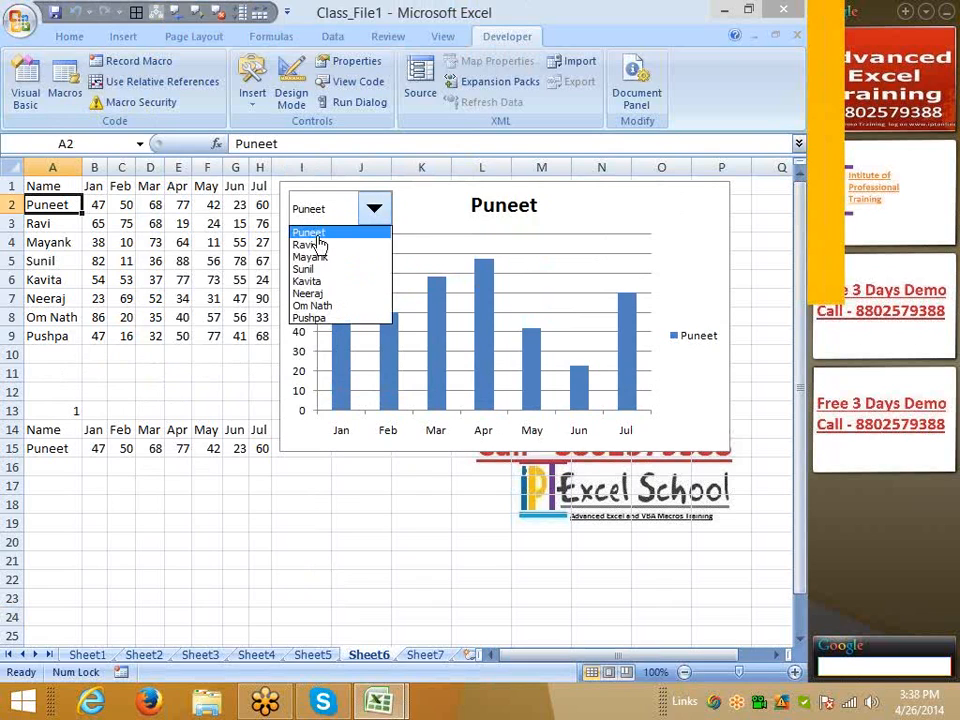
left_click(318, 245)
left_click(318, 218)
left_click(318, 256)
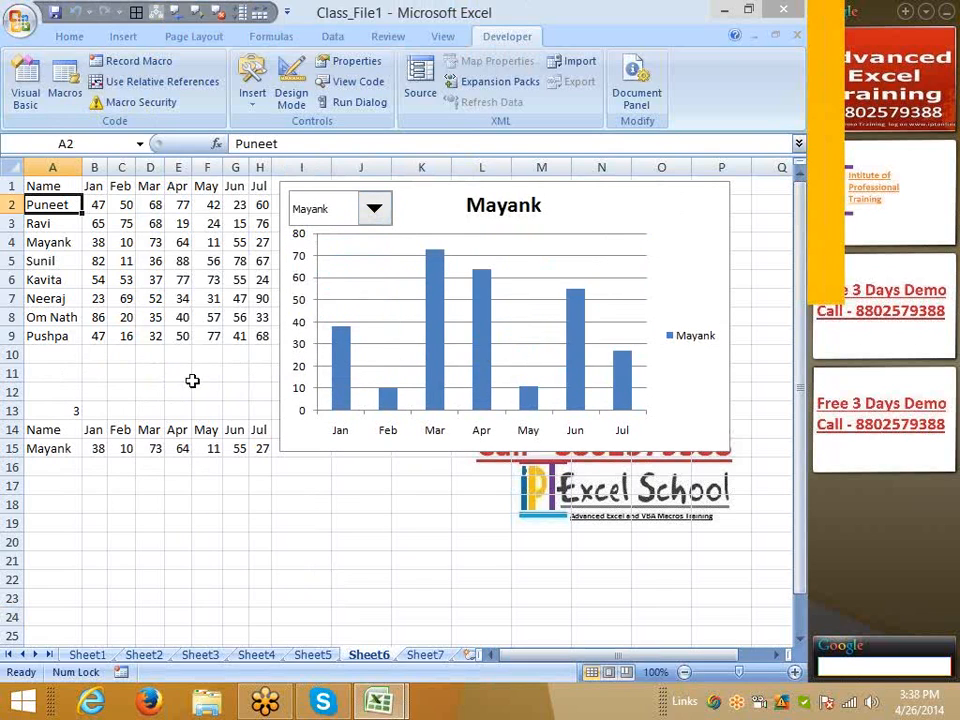
- Check the linked cell A13 and the helper range A14:H15 that feeds the chart
left_click(84, 407)
left_click(60, 410)
left_click_drag(34, 429, 253, 452)
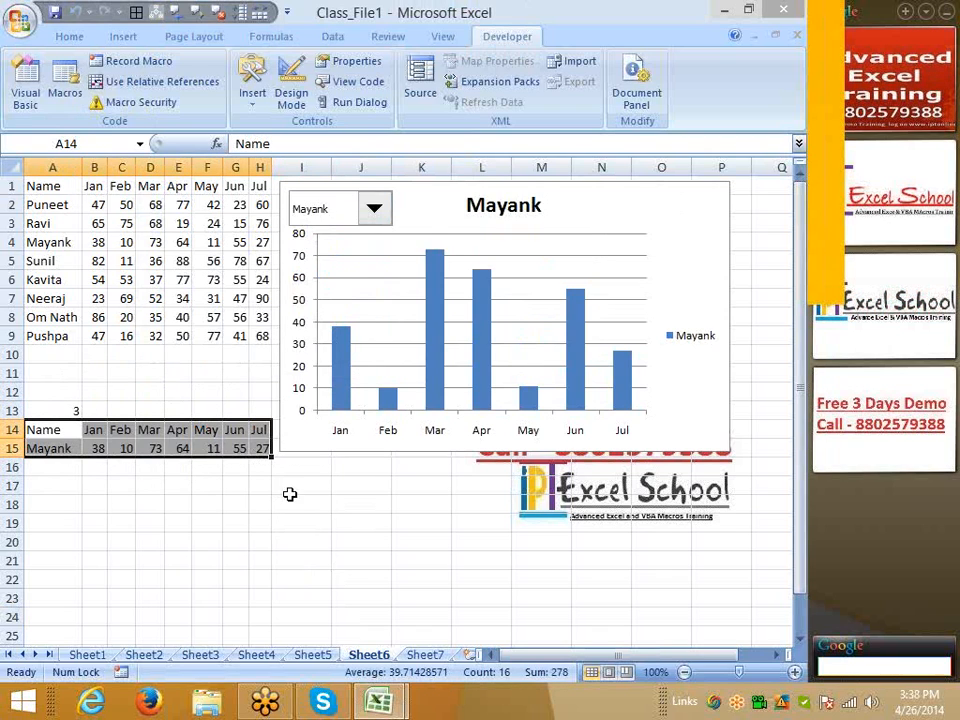
left_click(361, 541)
- Pick the fourth, fifth and sixth names in the combo box one after another and watch the chart update
left_click(364, 216)
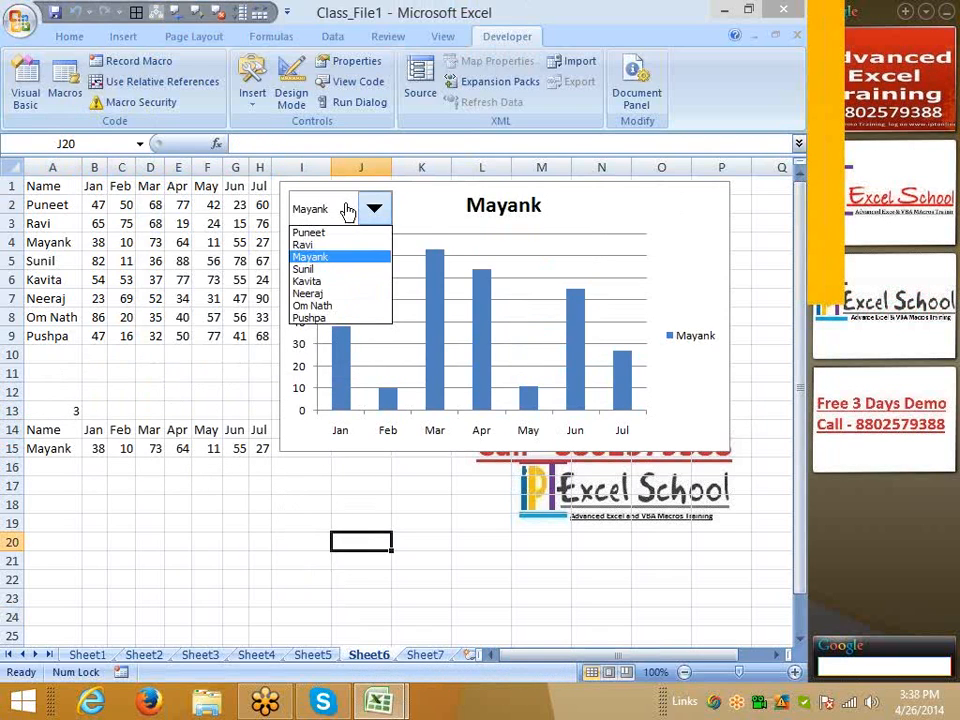
left_click(322, 270)
left_click(322, 214)
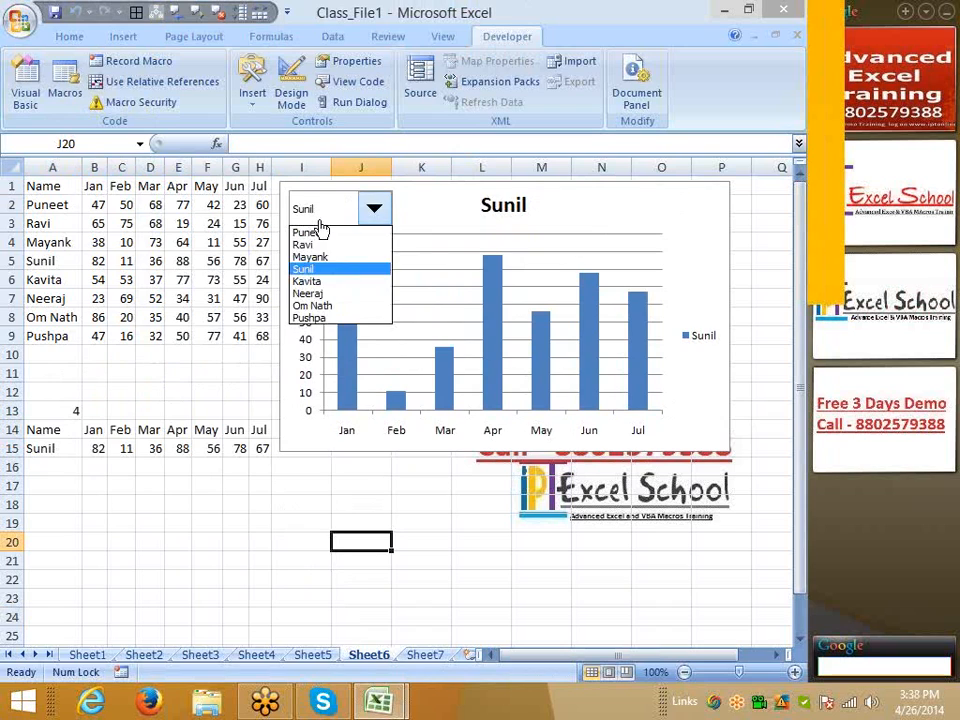
left_click(320, 285)
left_click(322, 214)
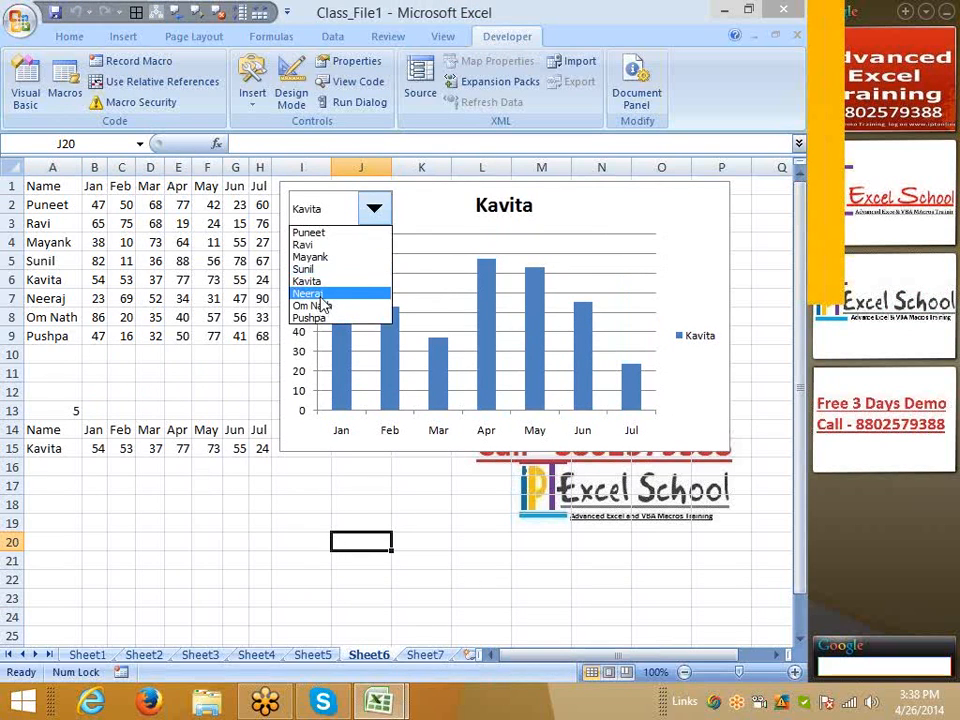
left_click(318, 293)
left_click(313, 221)
left_click(320, 295)
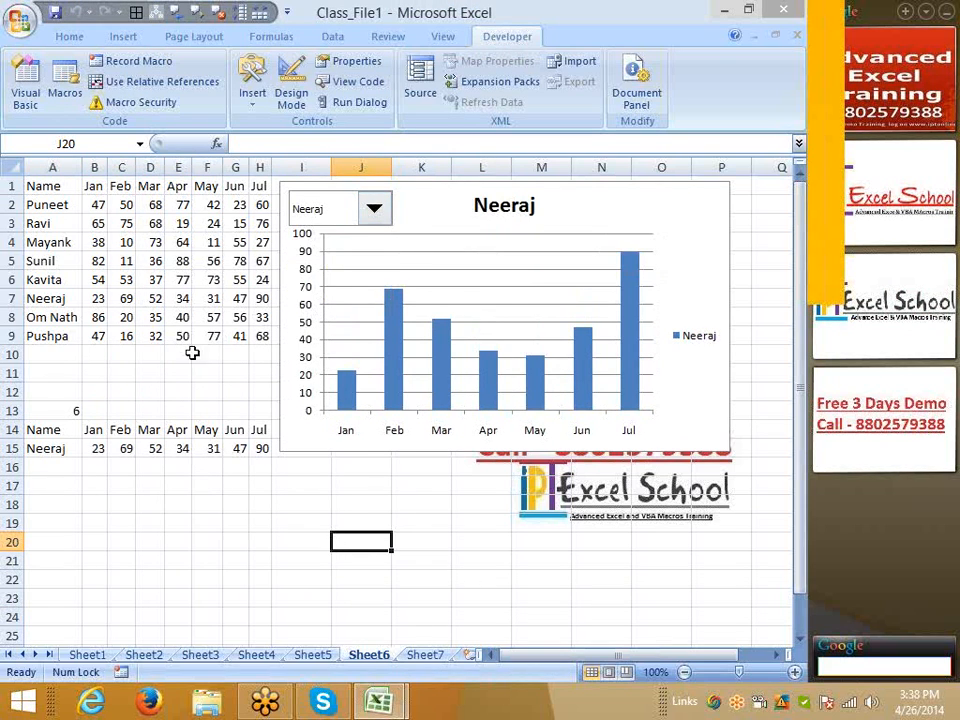
left_click(178, 356)
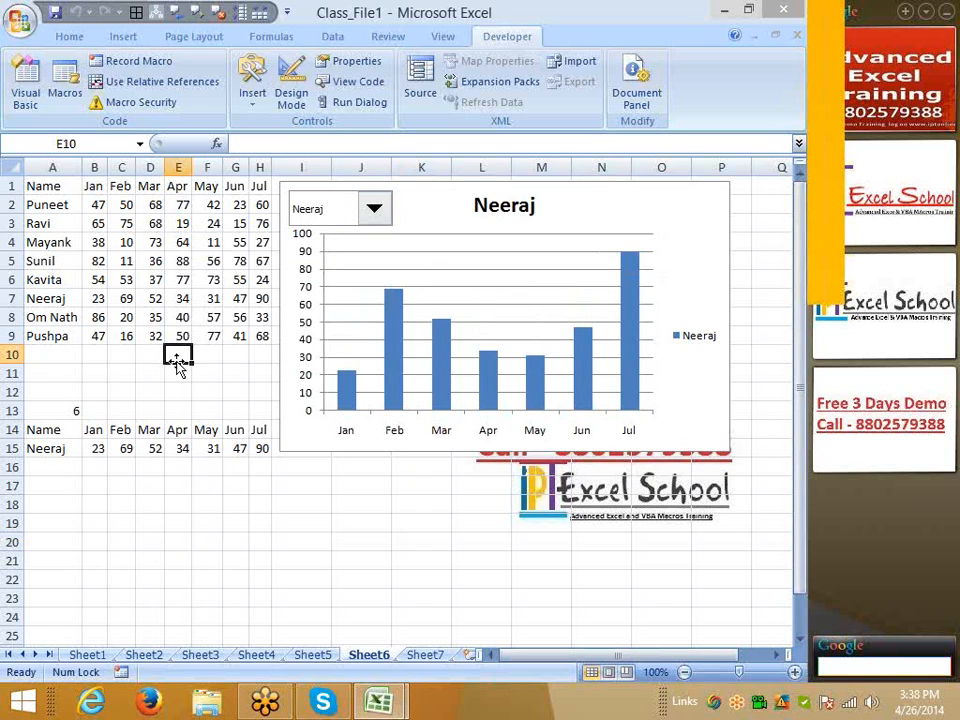
- Turn on 3-D shading for the combo box and deselect the control
right_click(341, 206)
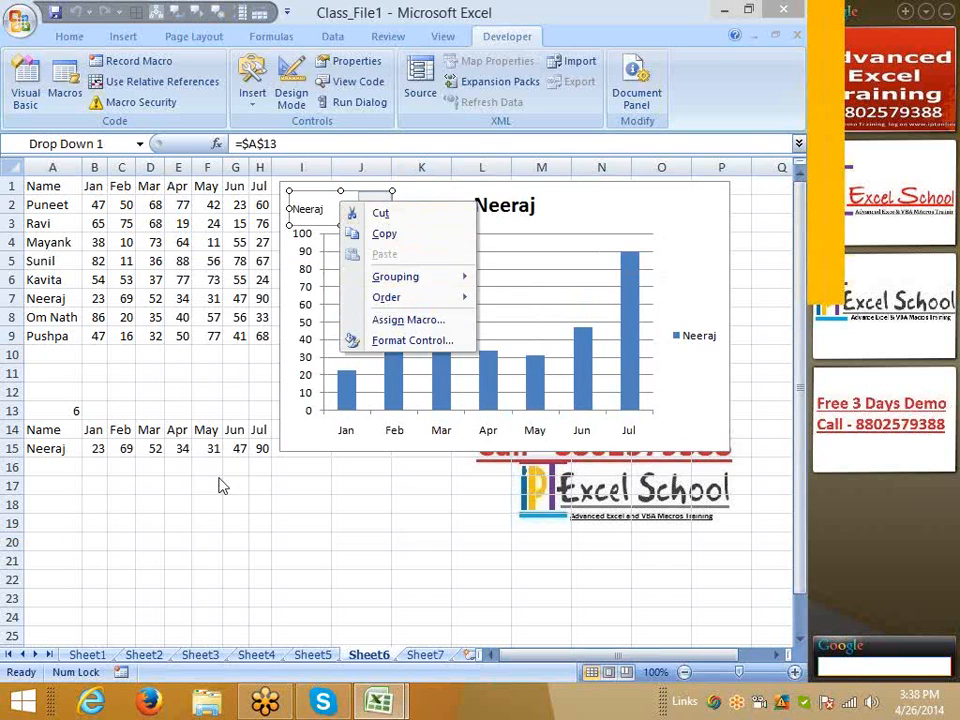
key("Escape")
right_click(349, 211)
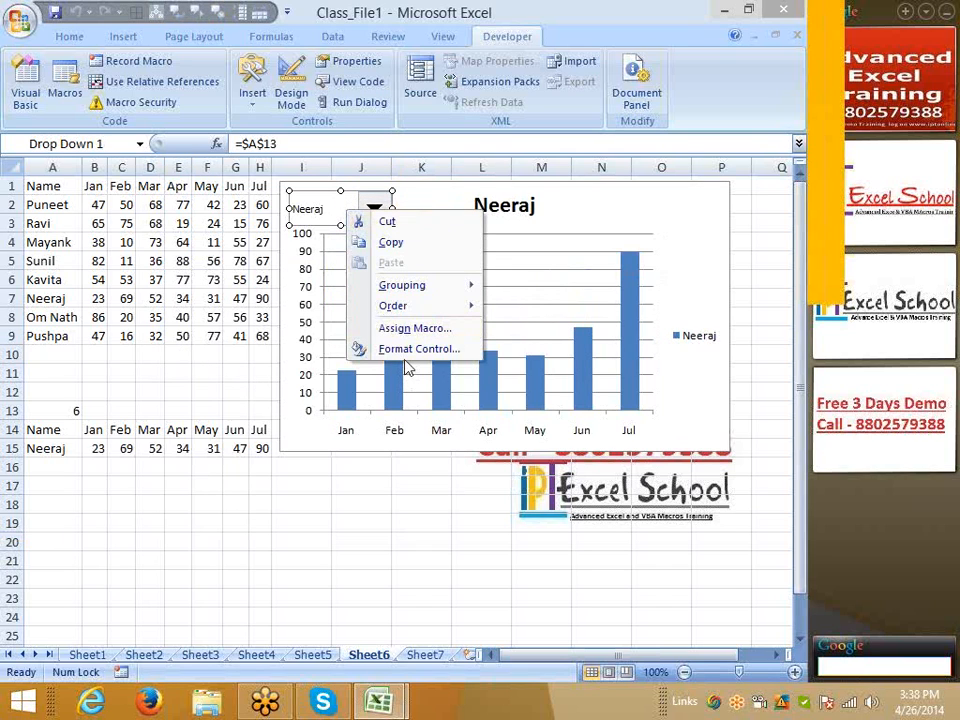
left_click(408, 350)
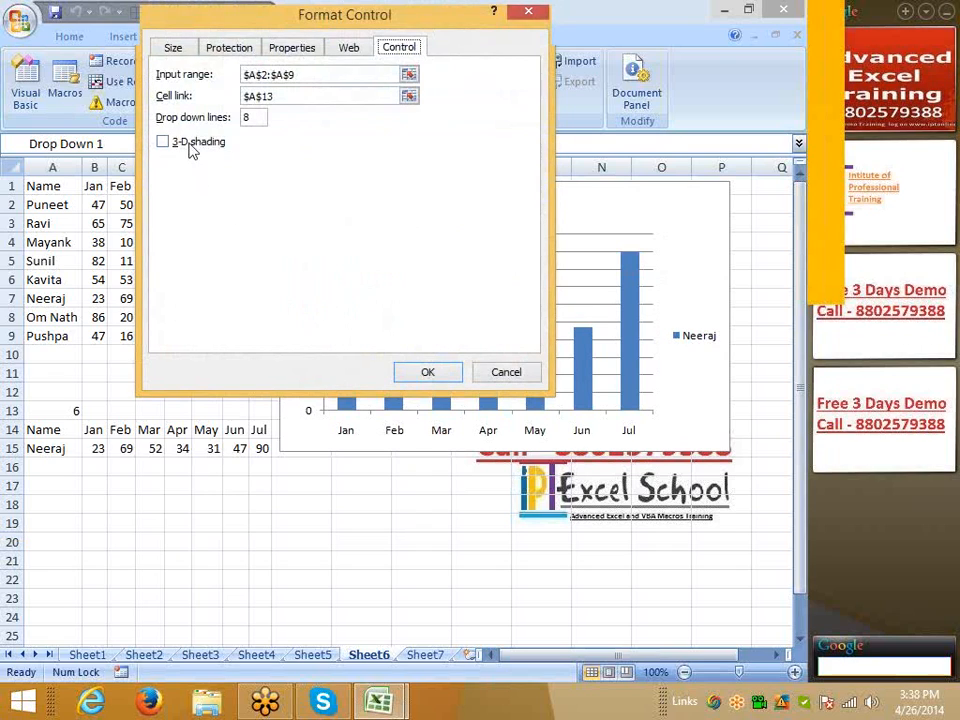
left_click(191, 145)
left_click(428, 372)
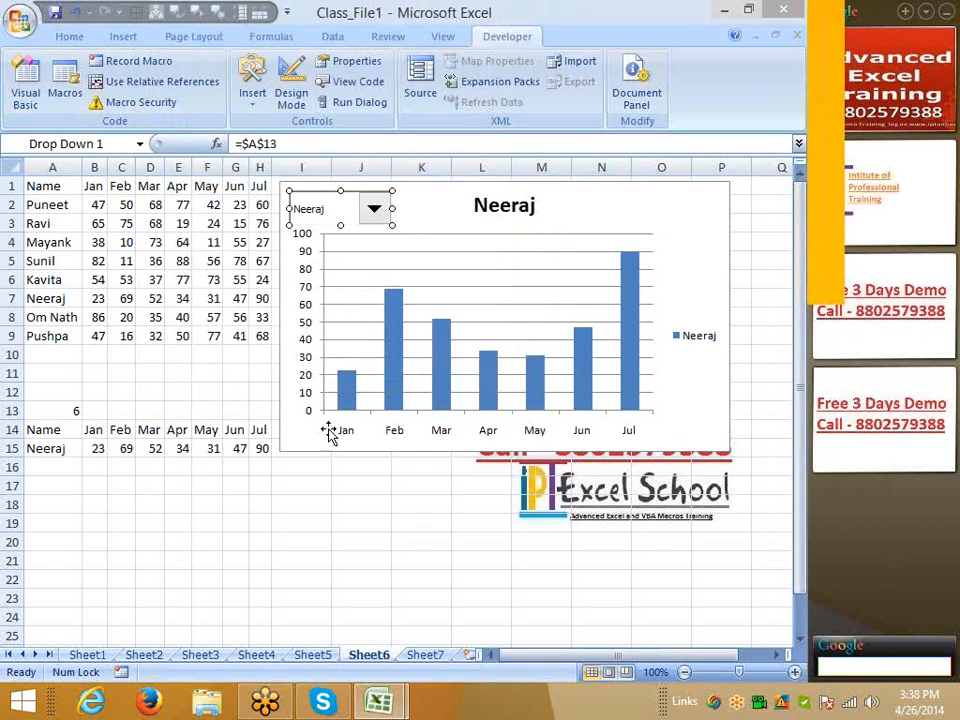
left_click(300, 466)
- Pick the second and then the fifth name in the shaded combo box
left_click(373, 213)
left_click(350, 246)
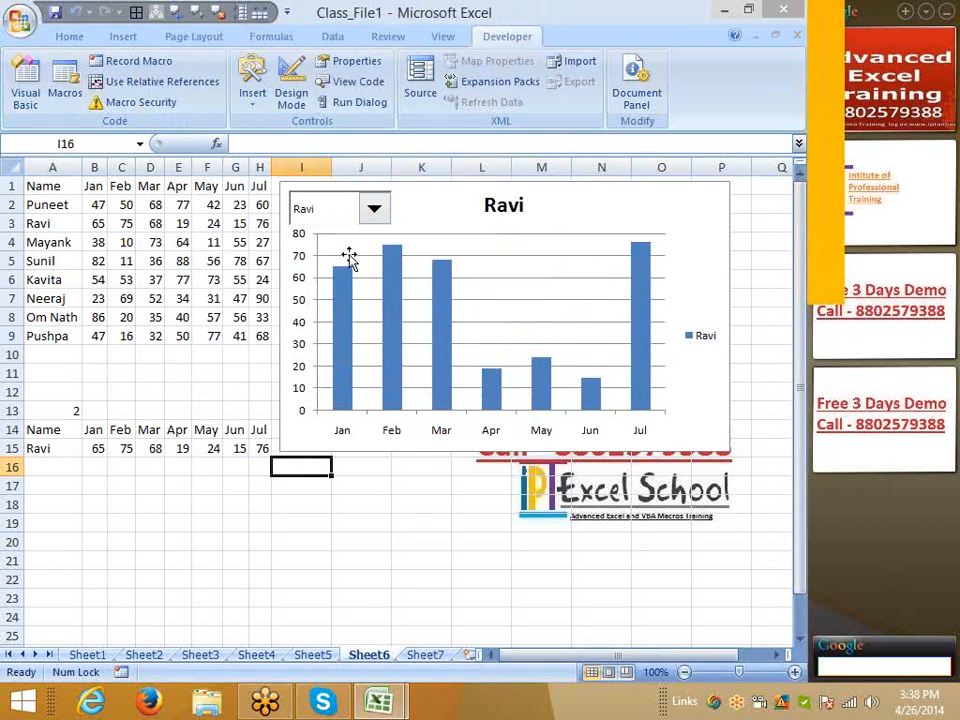
left_click(372, 206)
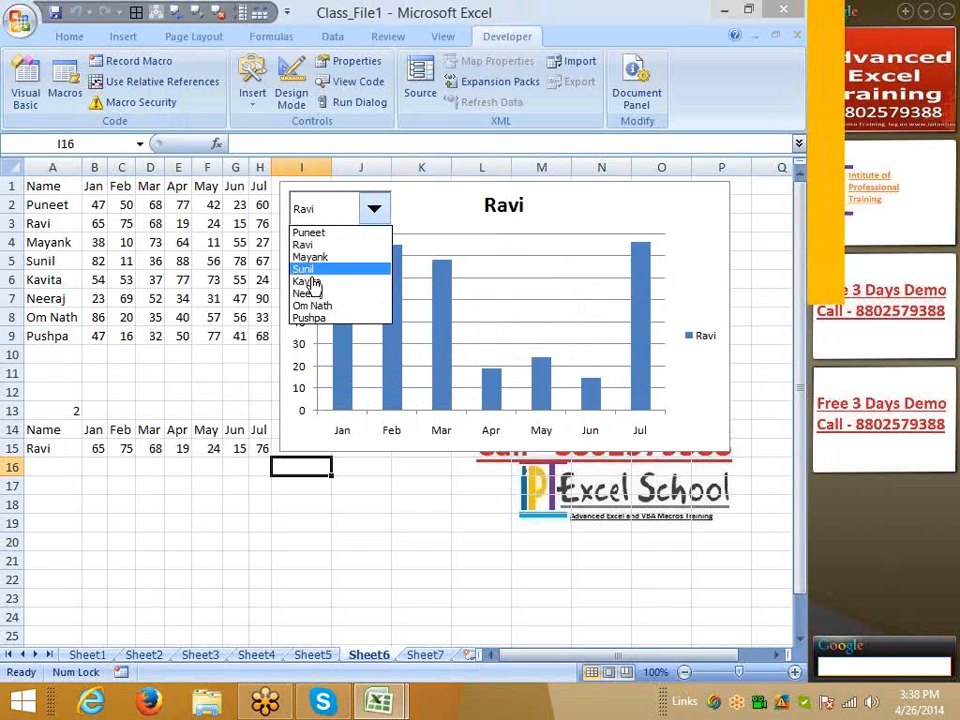
left_click(313, 281)
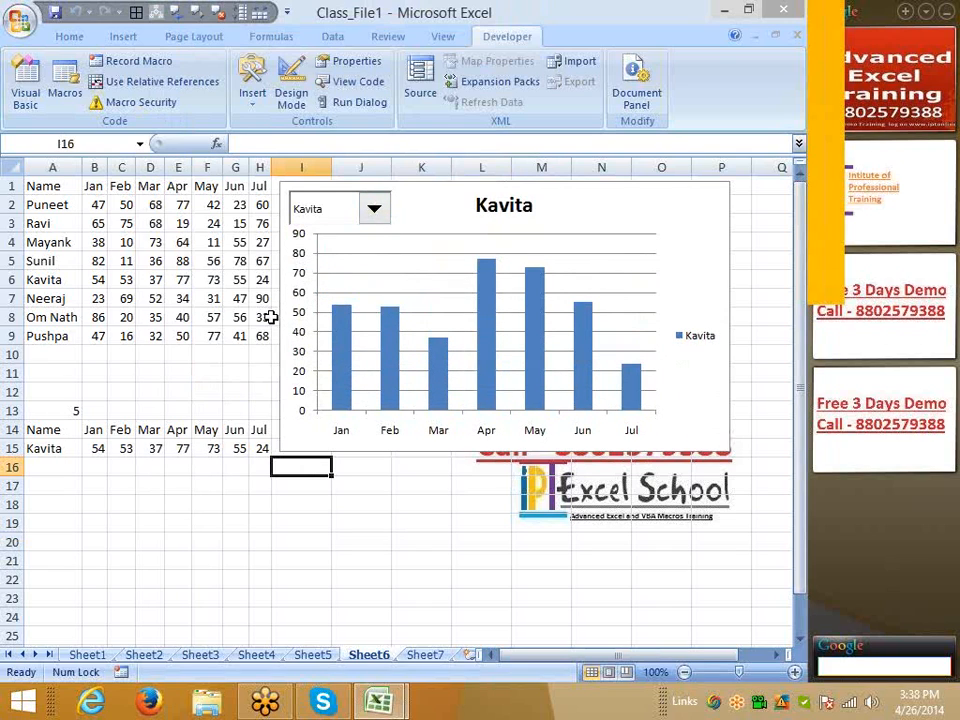
- Enter the row label Target in A10 below the last name
left_click(69, 353)
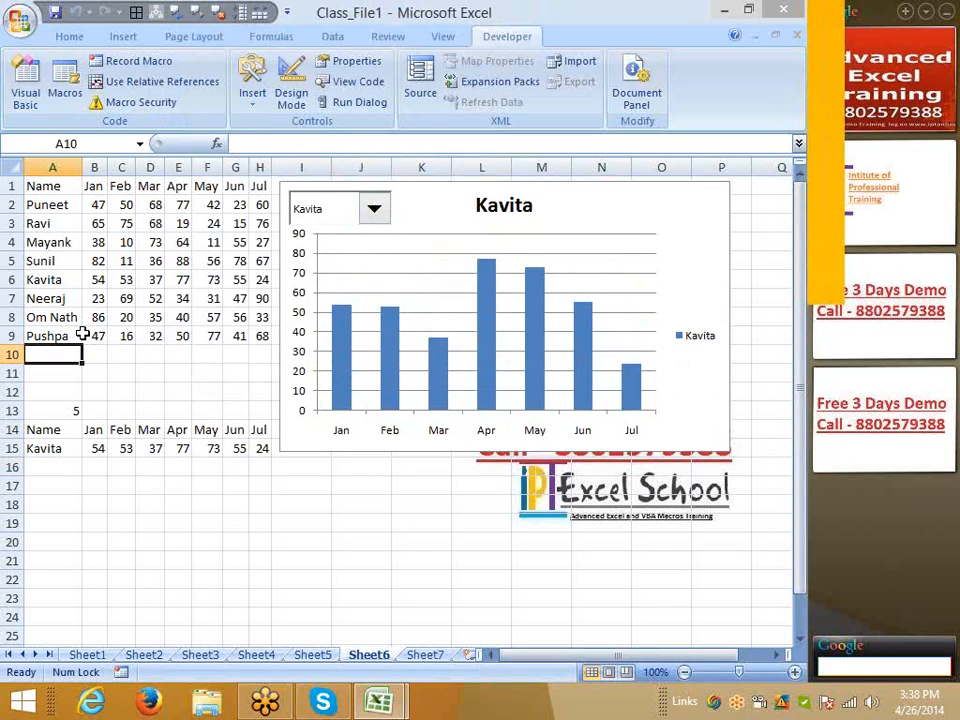
type("Target")
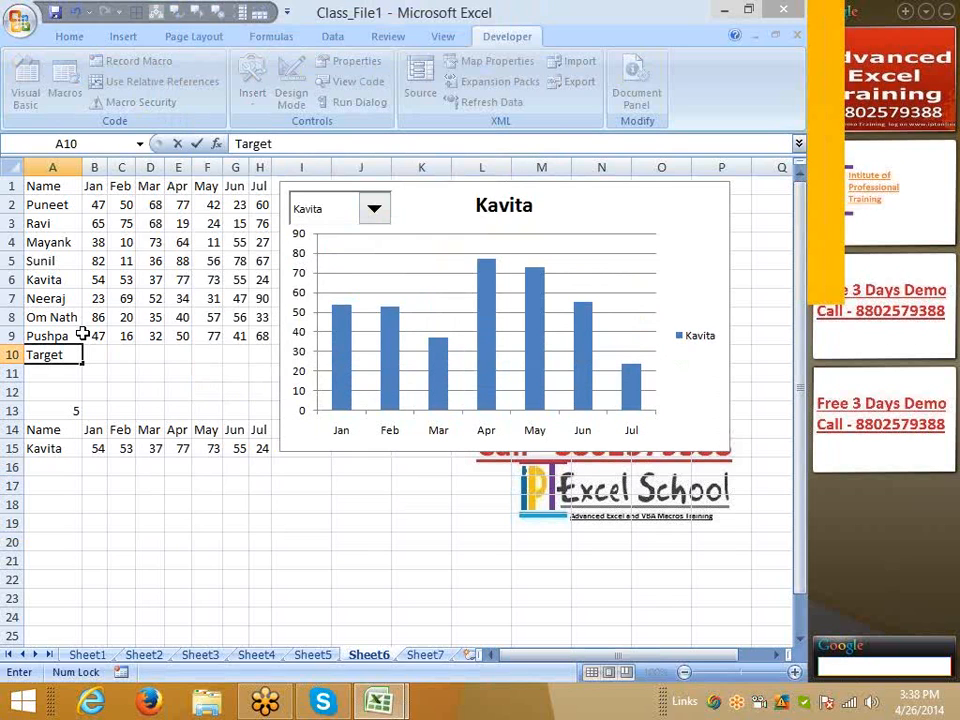
key("Return")
key("Up")
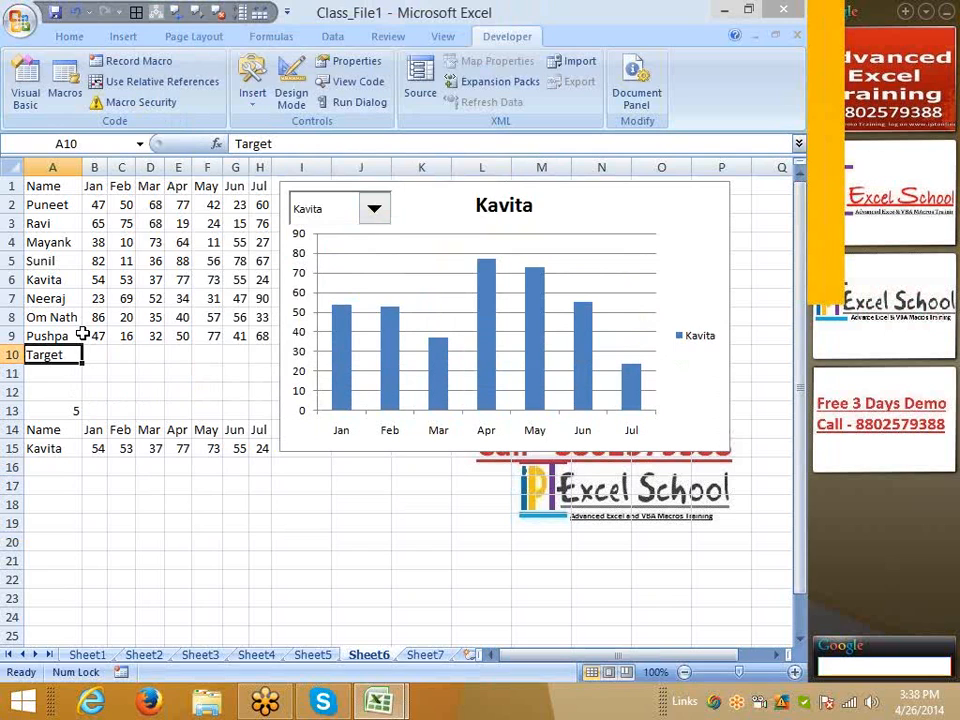
- Fill the Target row from B10 to H10 with 85, 65, 85, 45, 36, 32 and 45
key("Right")
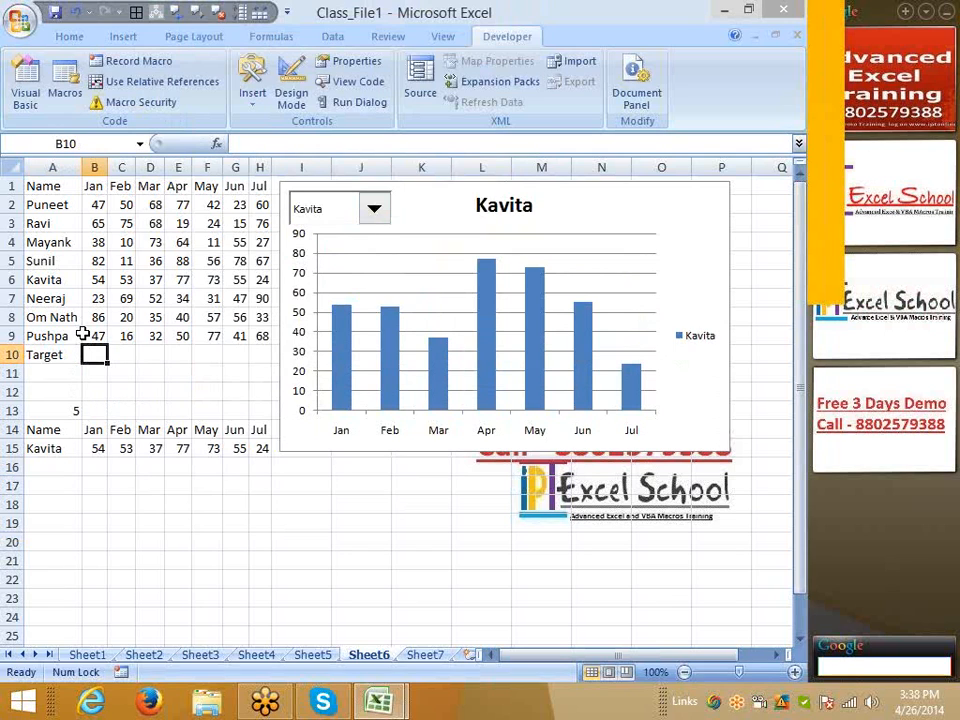
type("85")
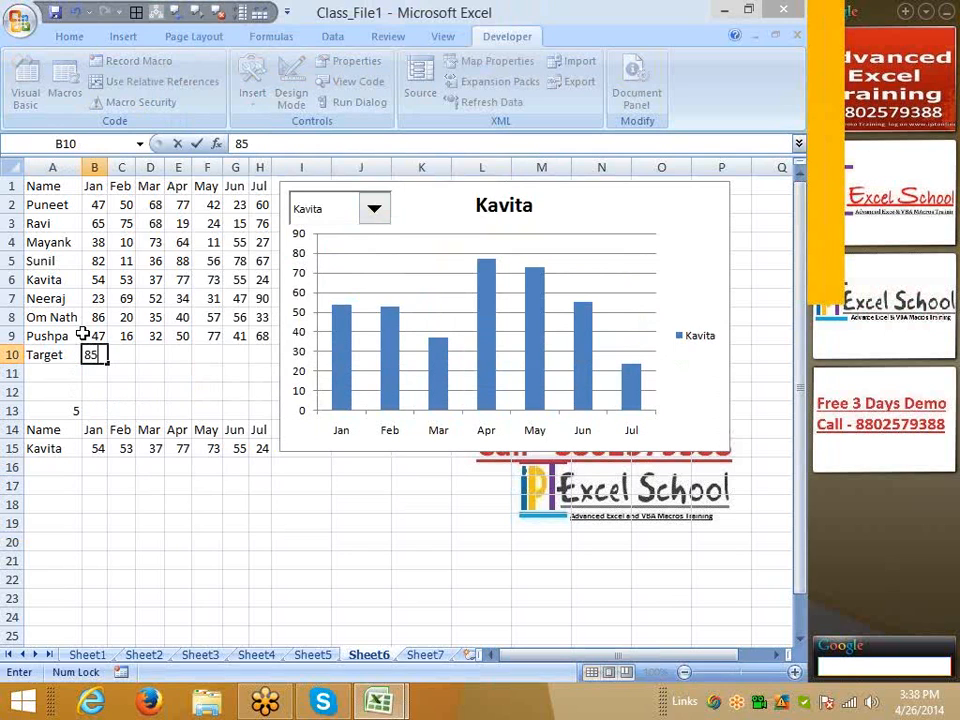
key("Right")
type("65")
key("Right")
type("85")
key("Right")
type("45")
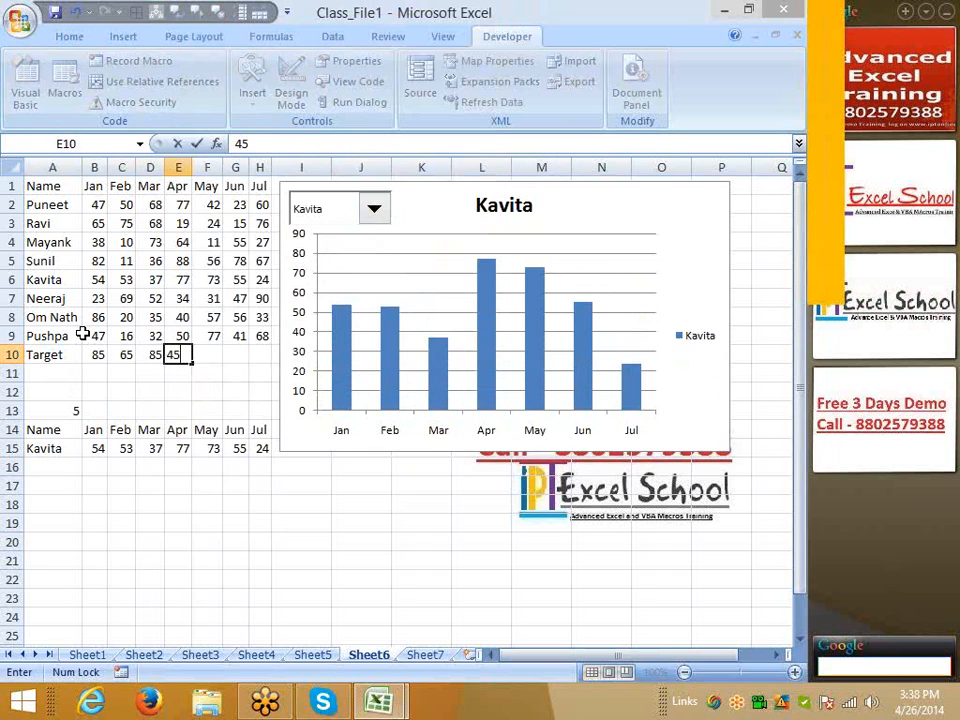
key("Right")
type("36")
key("Right")
type("32")
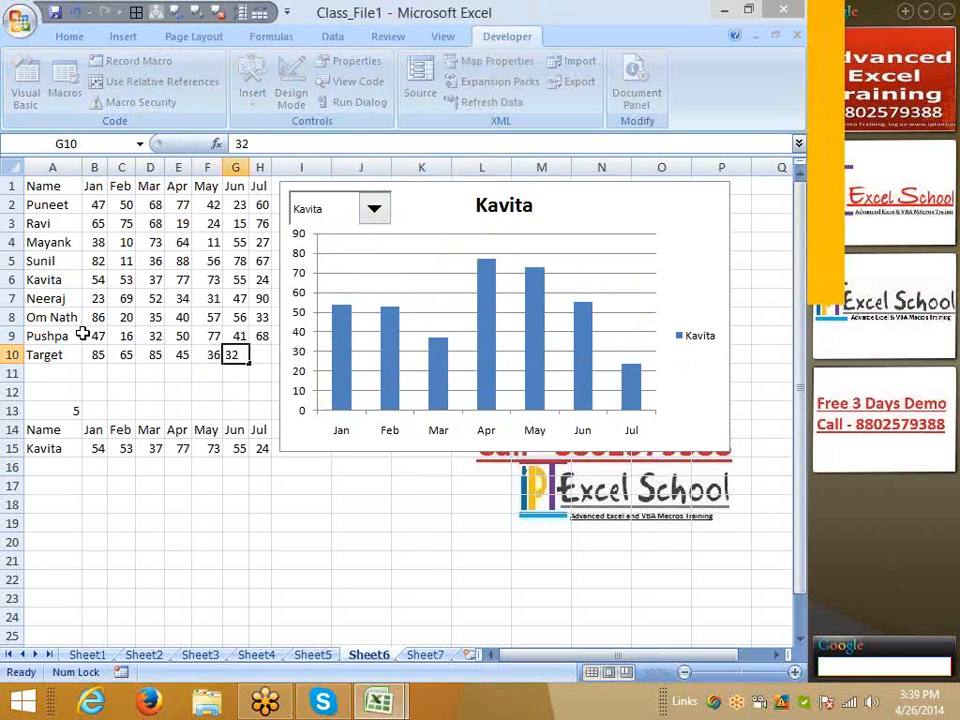
key("Right")
type("45")
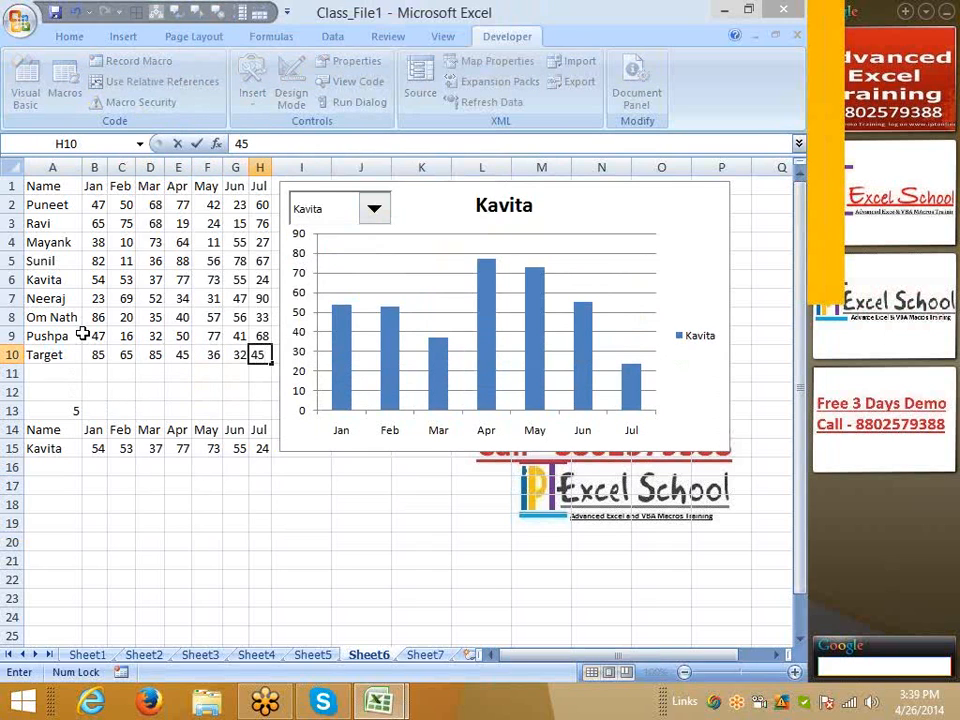
key("Return")
left_click(311, 462)
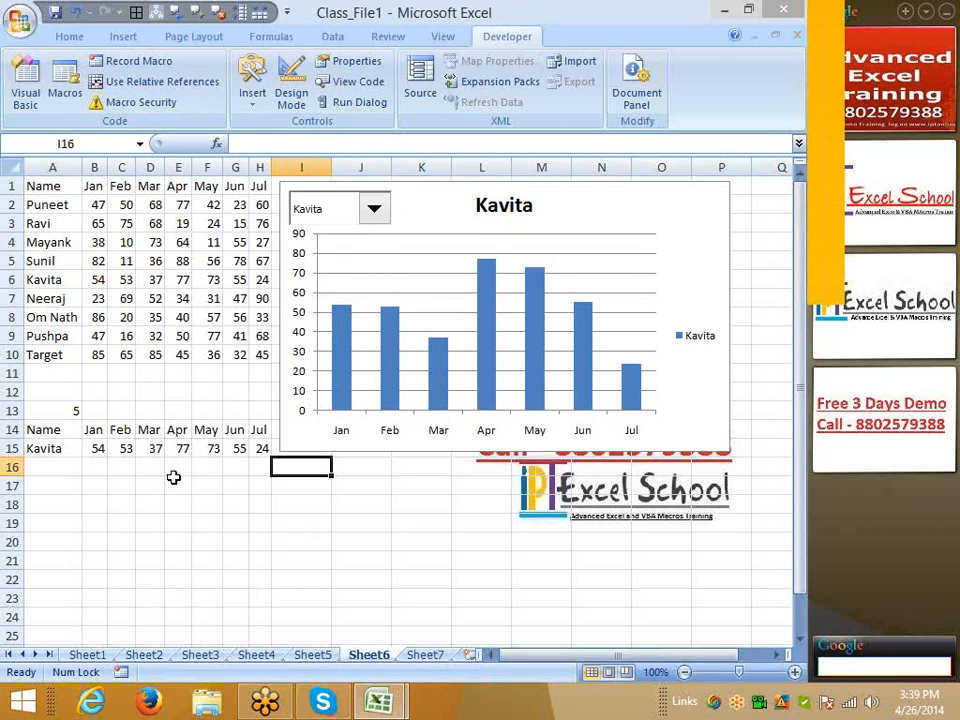
- Draw a Check Box form control on the chart, beside the end of its title, and caption it Target
left_click(252, 92)
left_click(277, 140)
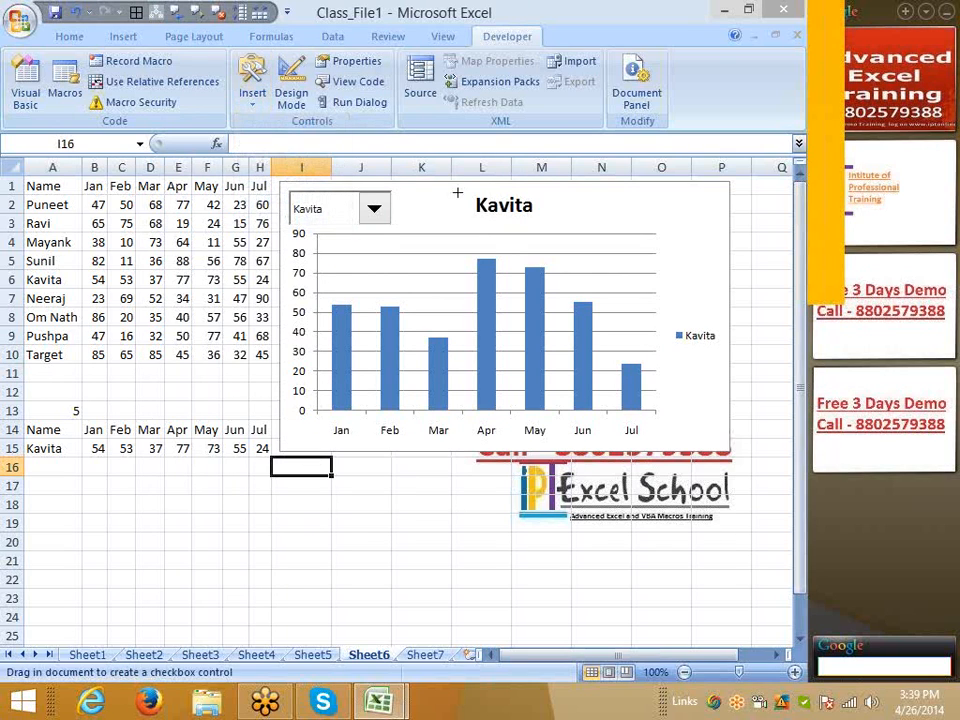
left_click_drag(564, 188, 636, 204)
type("T")
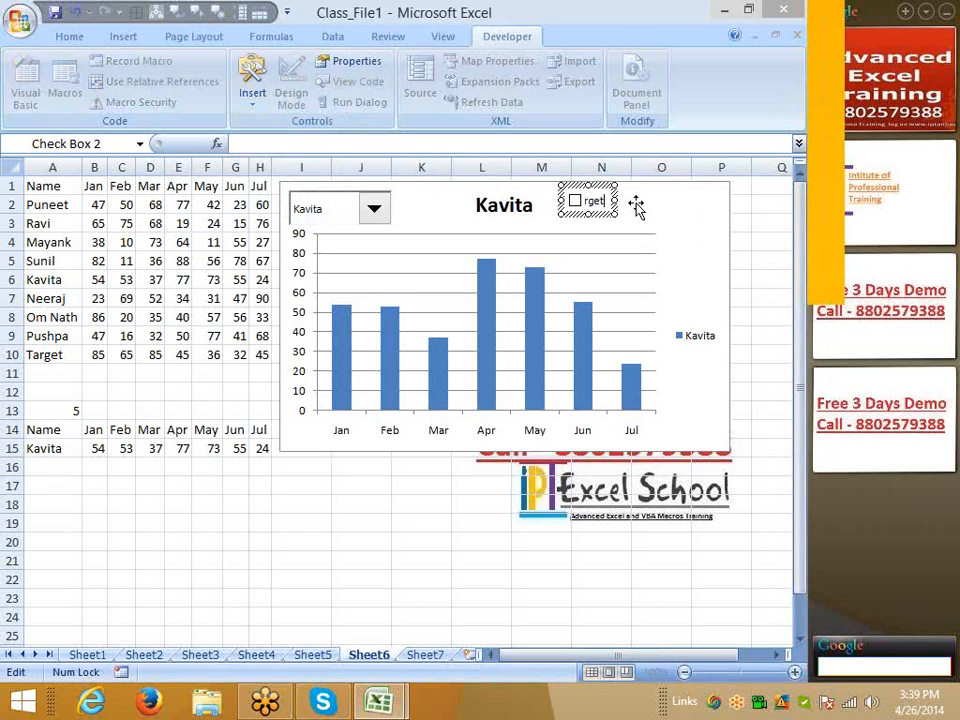
left_click(617, 200)
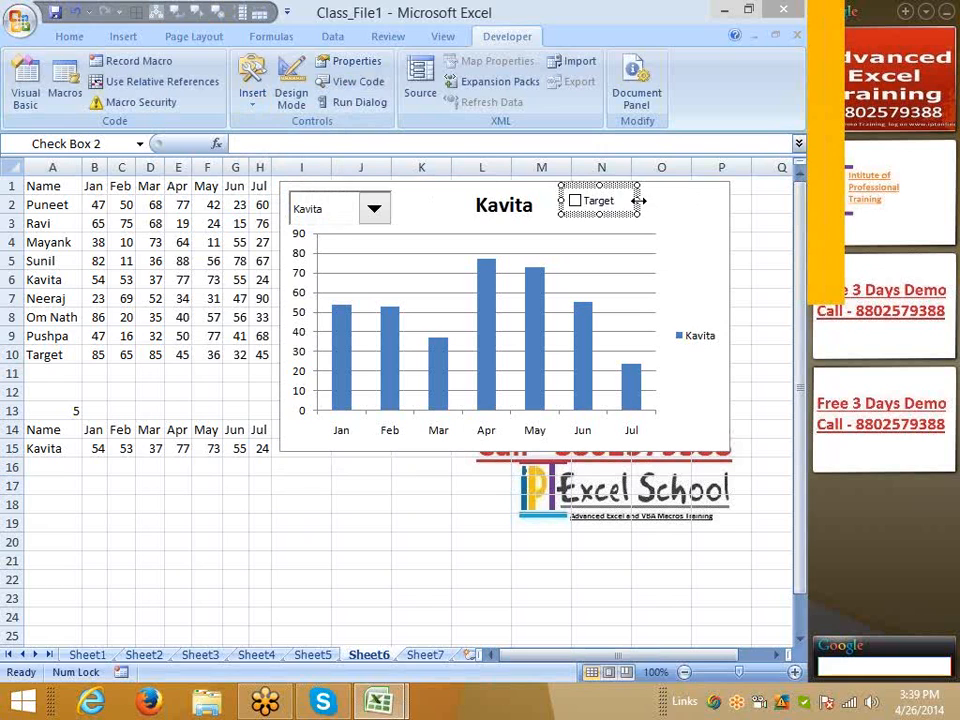
- Turn on 3-D shading for the Target check box on the chart and tick the box
right_click(632, 212)
left_click(640, 374)
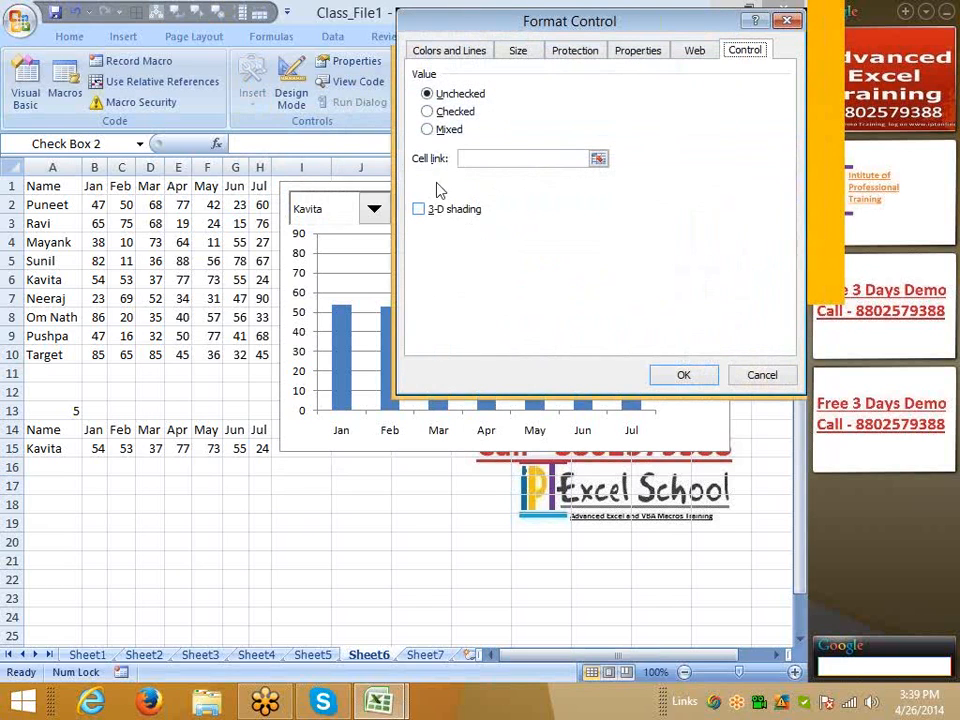
left_click(424, 214)
left_click(695, 377)
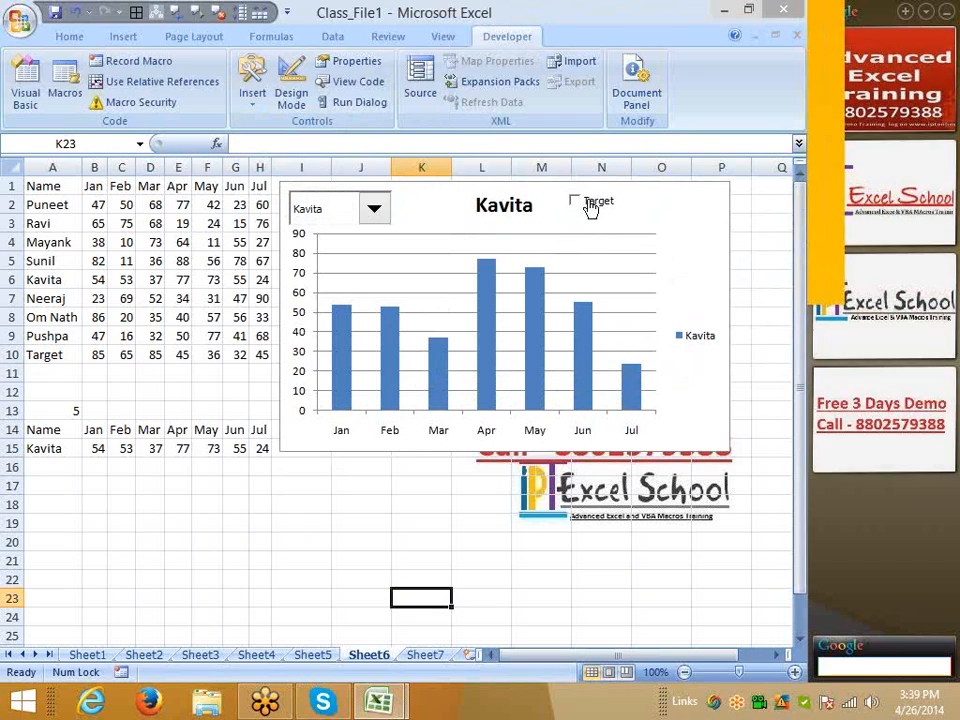
left_click(590, 205)
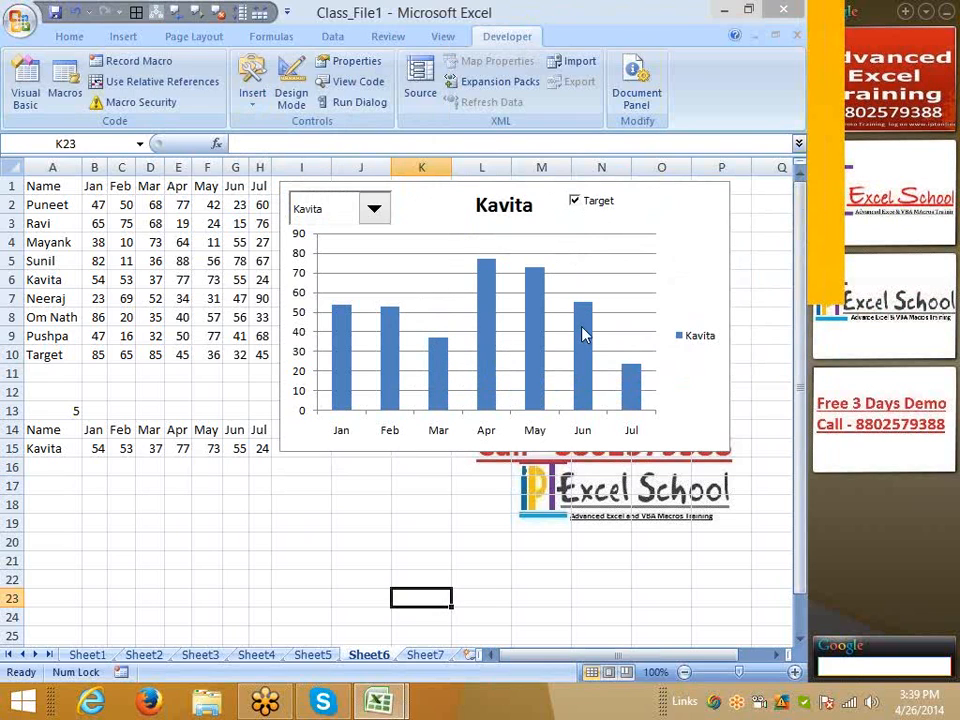
- Link the Target check box to cell B13
right_click(600, 200)
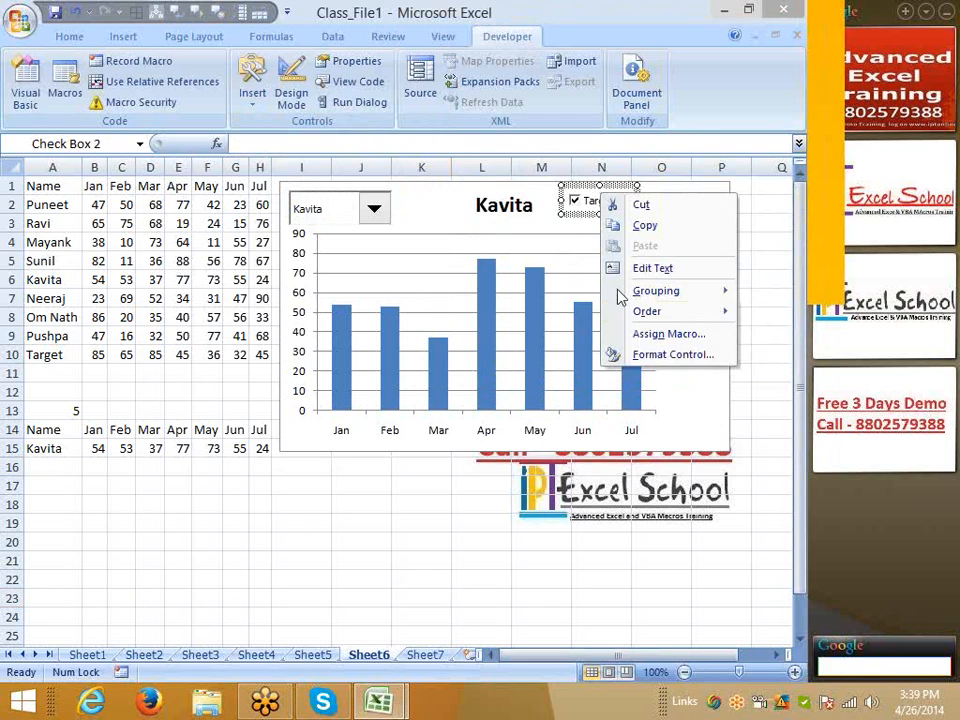
left_click(625, 357)
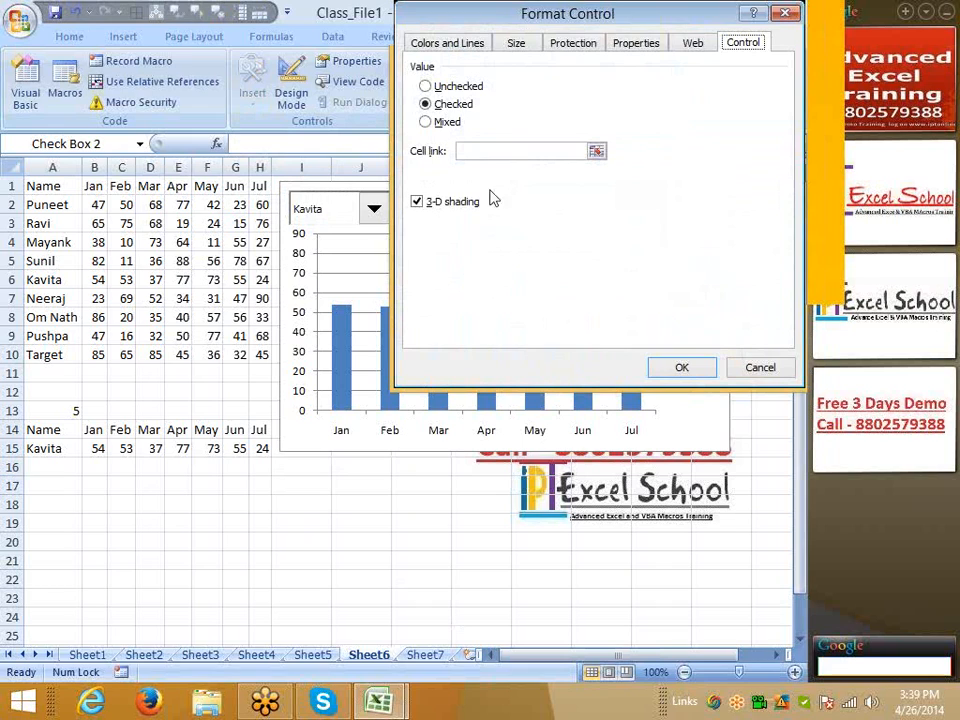
left_click(487, 155)
left_click(91, 413)
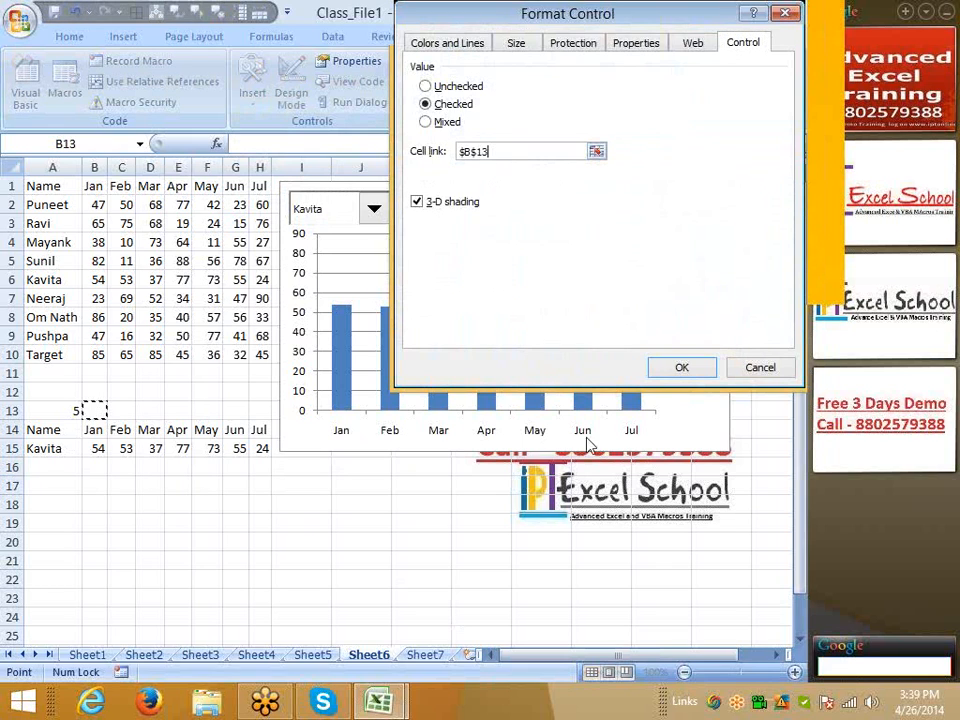
left_click(676, 368)
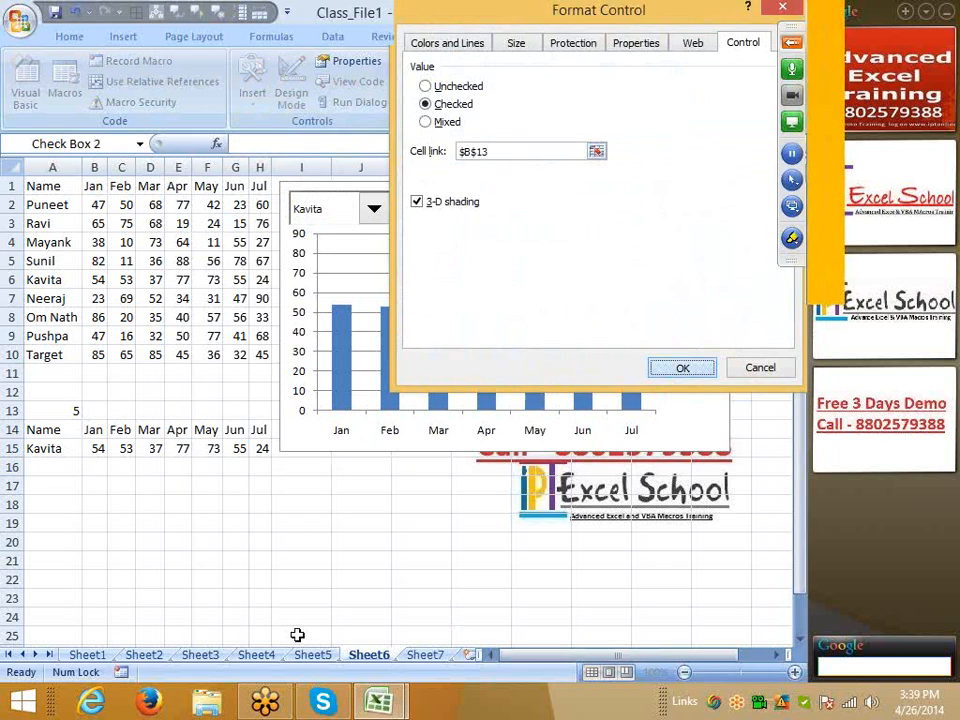
left_click(300, 636)
- Widen column B so the linked logical value fits, and clear the Target check box
left_click_drag(107, 168, 117, 173)
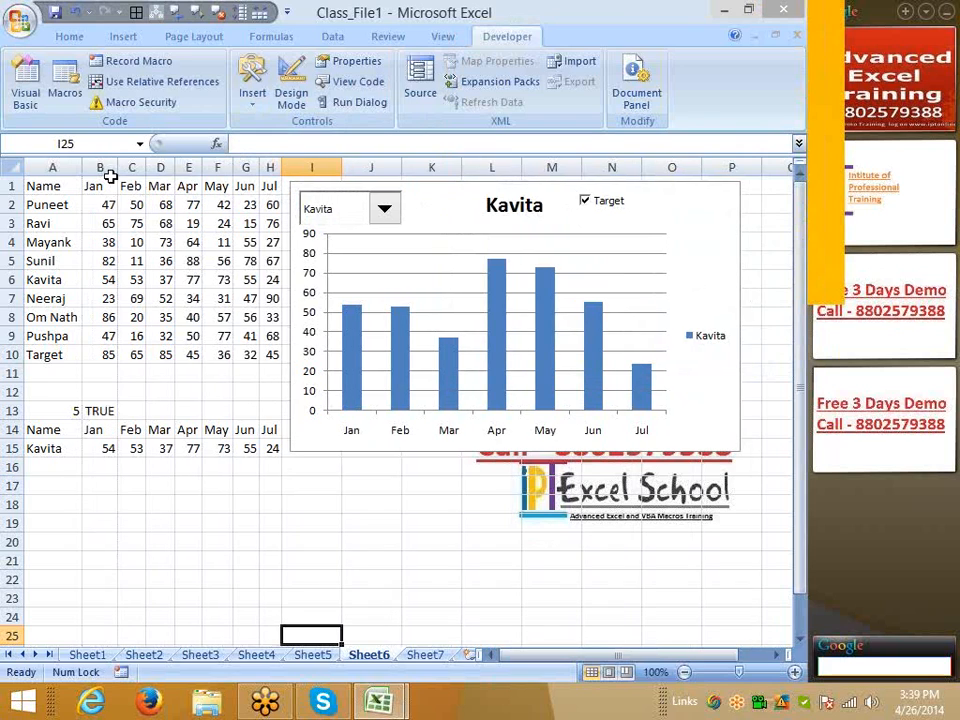
left_click(585, 201)
left_click_drag(109, 170, 117, 168)
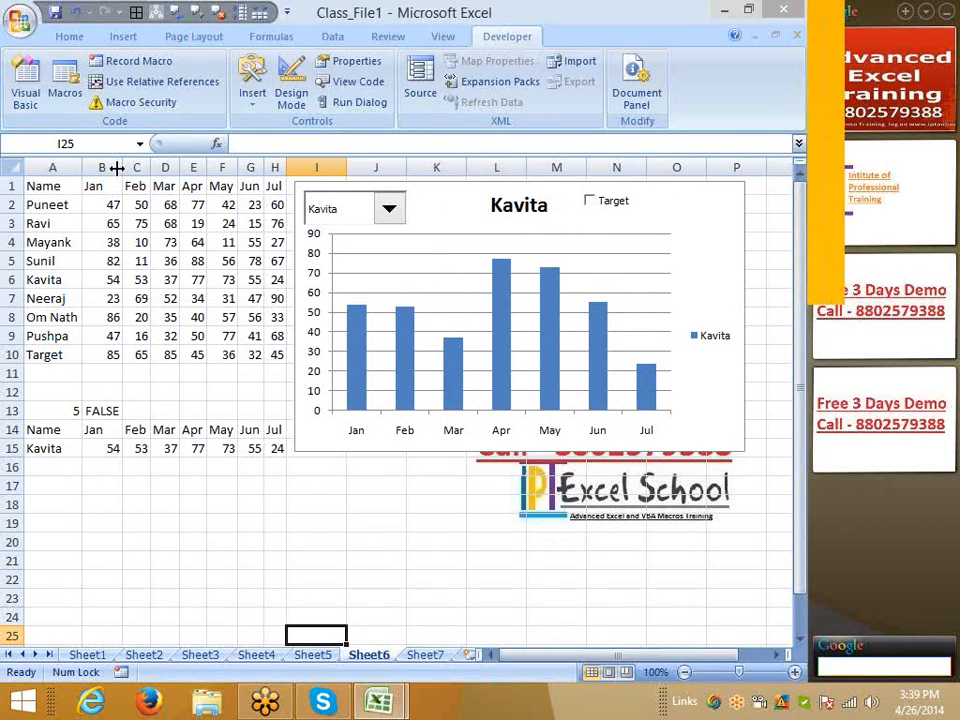
- Enter =IF(B13,A10,"") in A16, below the chart's source row
left_click(44, 465)
type("=")
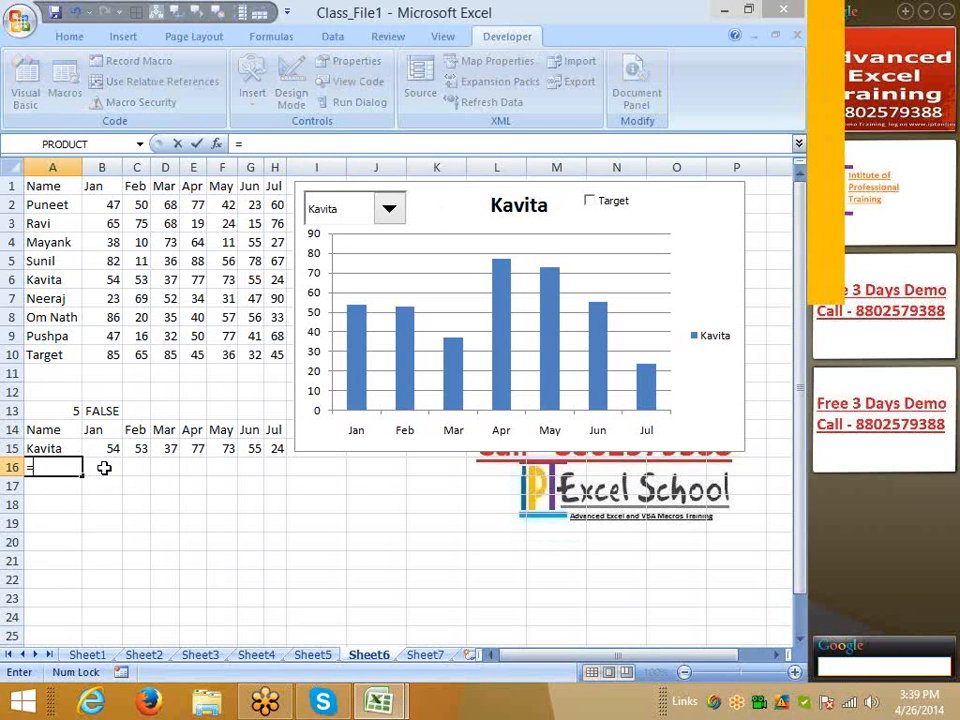
type("if")
key("Tab")
key("Right")
key("Right")
key("Up")
key("Up")
key("Up")
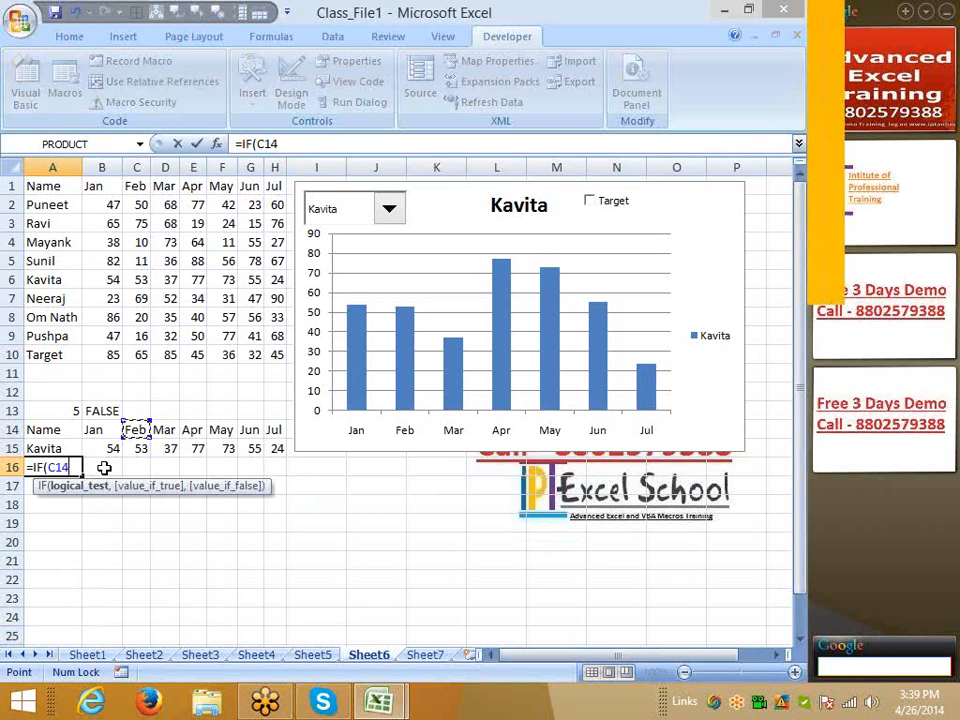
key("Left")
type(",")
key("Up")
key("Up")
key("Up")
key("Up")
key("Up")
key("Up")
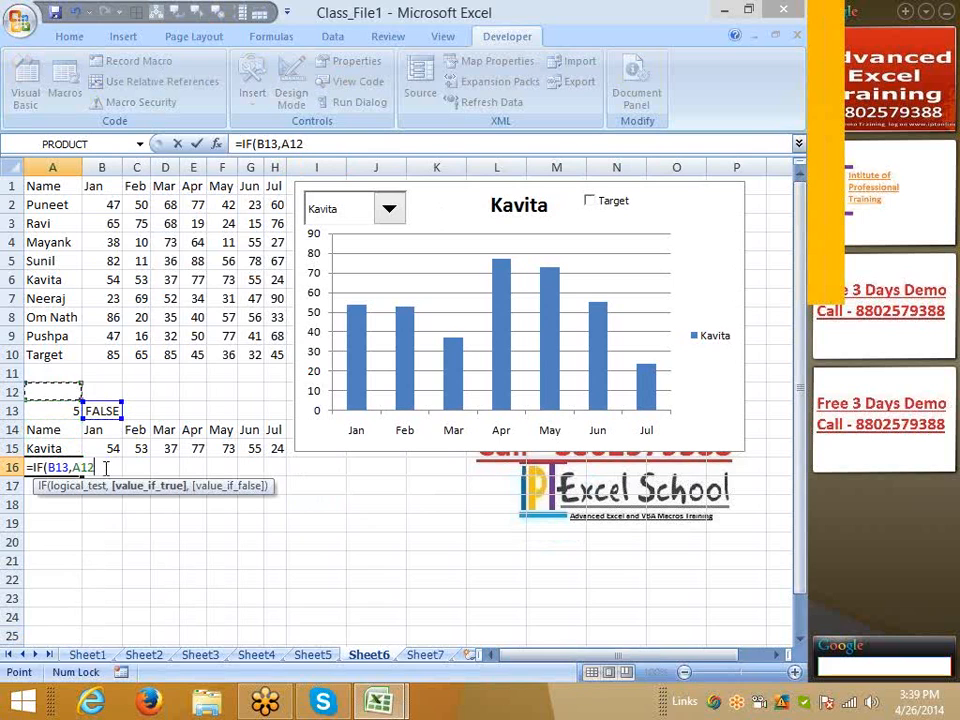
type(",\"\"")
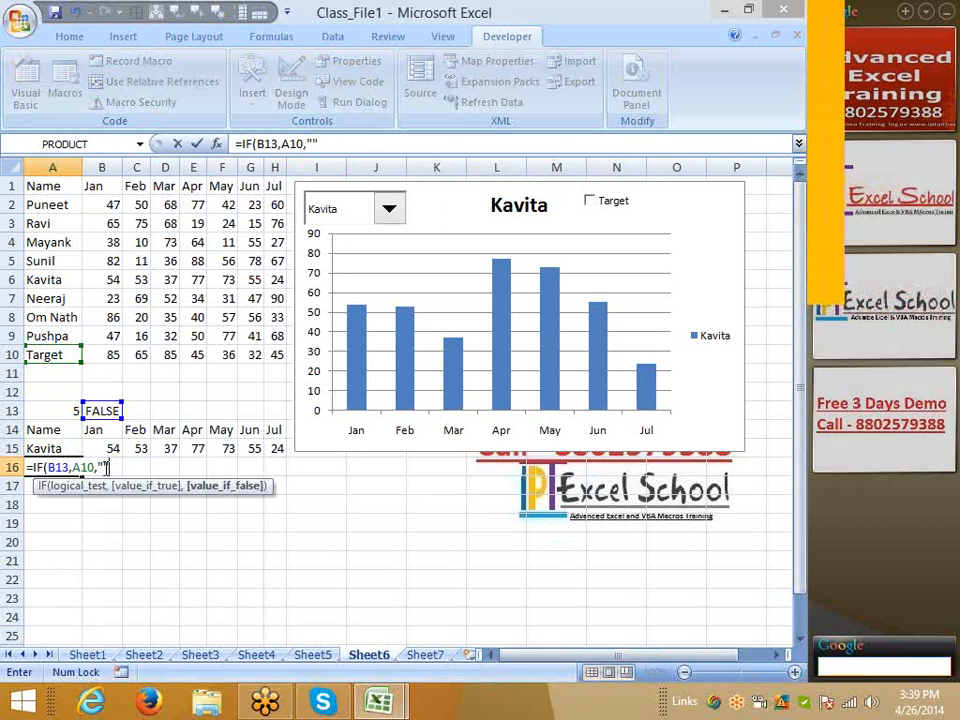
key("Return")
key("Up")
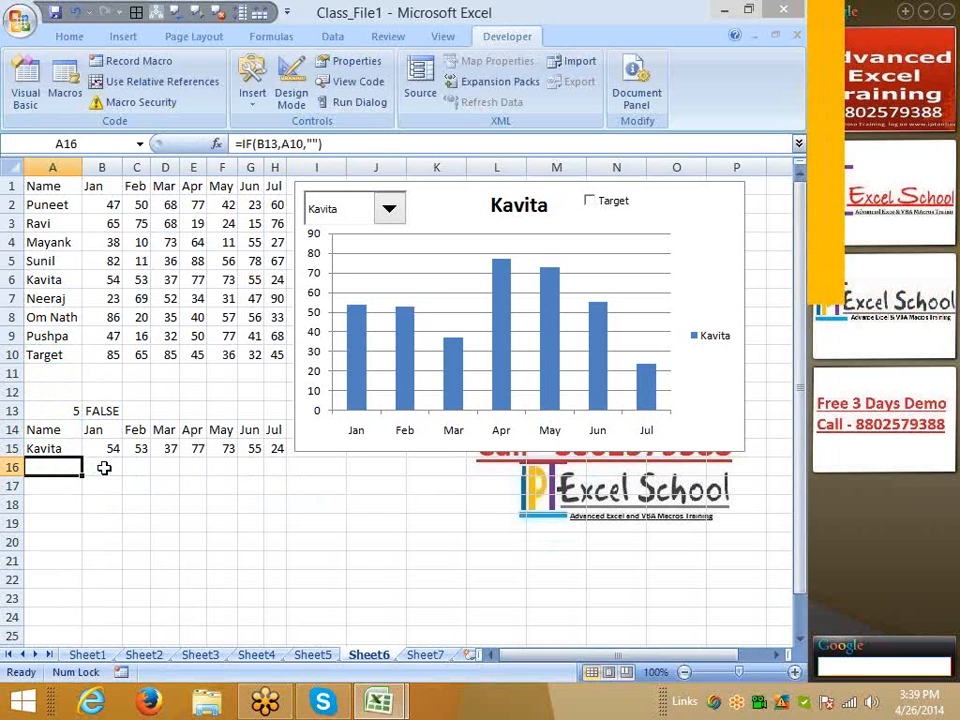
- Make the B13 reference in the A16 formula absolute, as $B$13
left_click(290, 144)
double_click(268, 145)
key("F4")
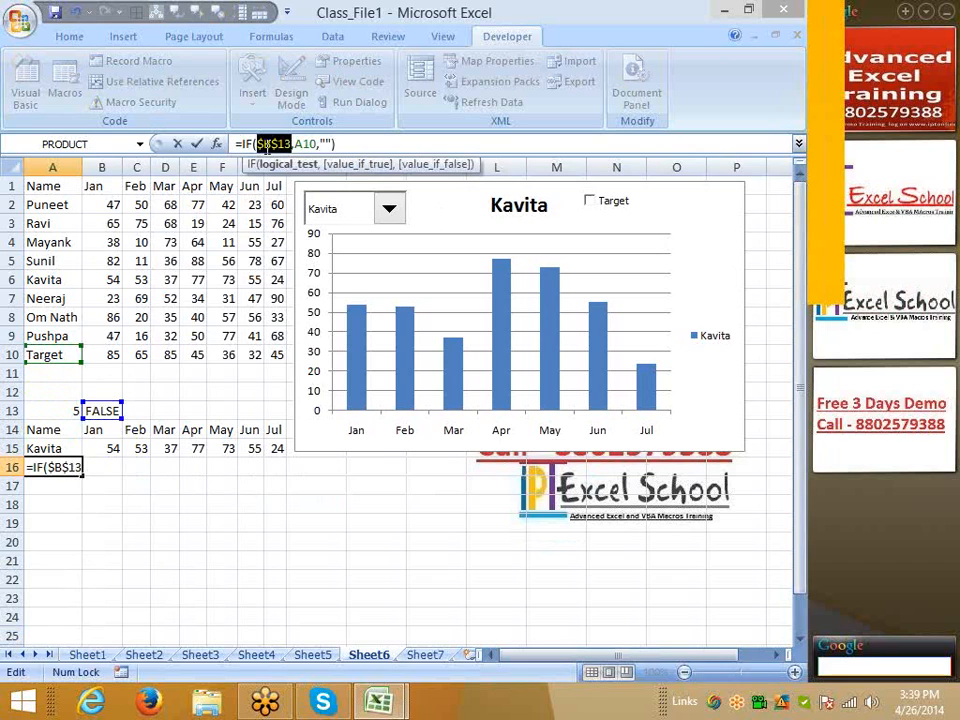
key("Return")
- Fill the A16 formula across to H16
key("Up")
key("shift+Right")
key("shift+Right")
key("shift+Right")
key("shift+Right")
key("shift+Right")
key("shift+Right")
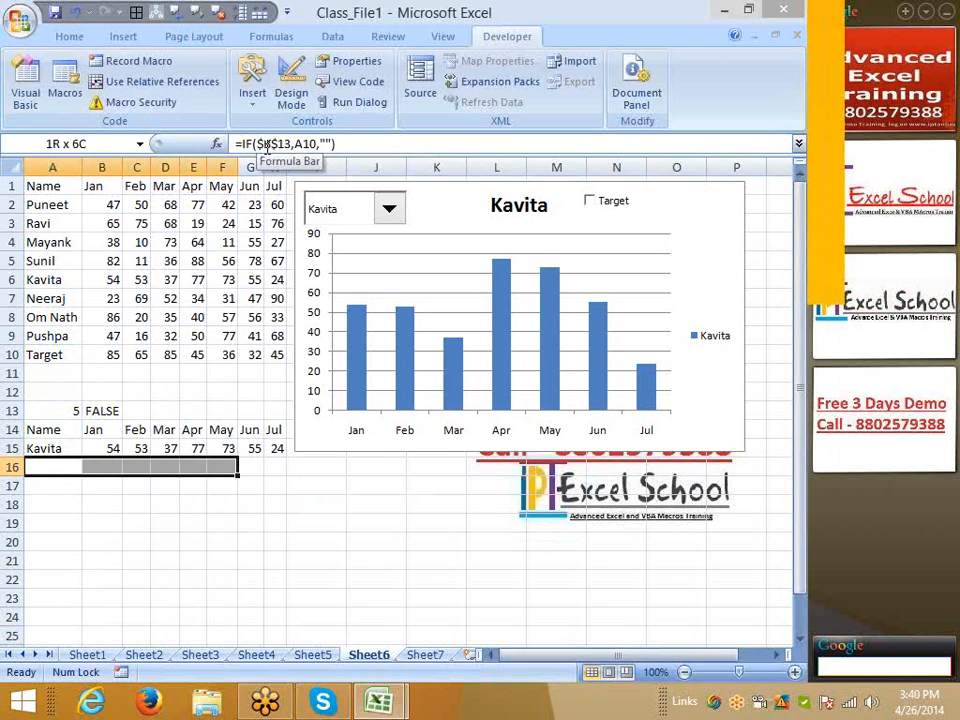
key("shift+Right")
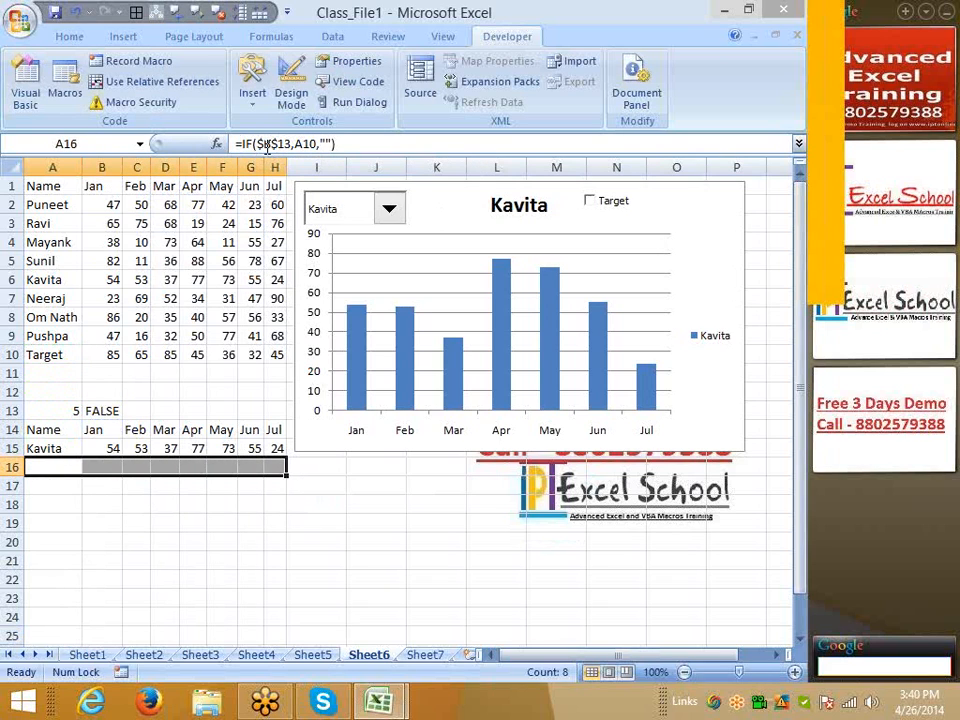
- Tick the Target check box and extend the chart's source range down to include row 16
left_click(592, 222)
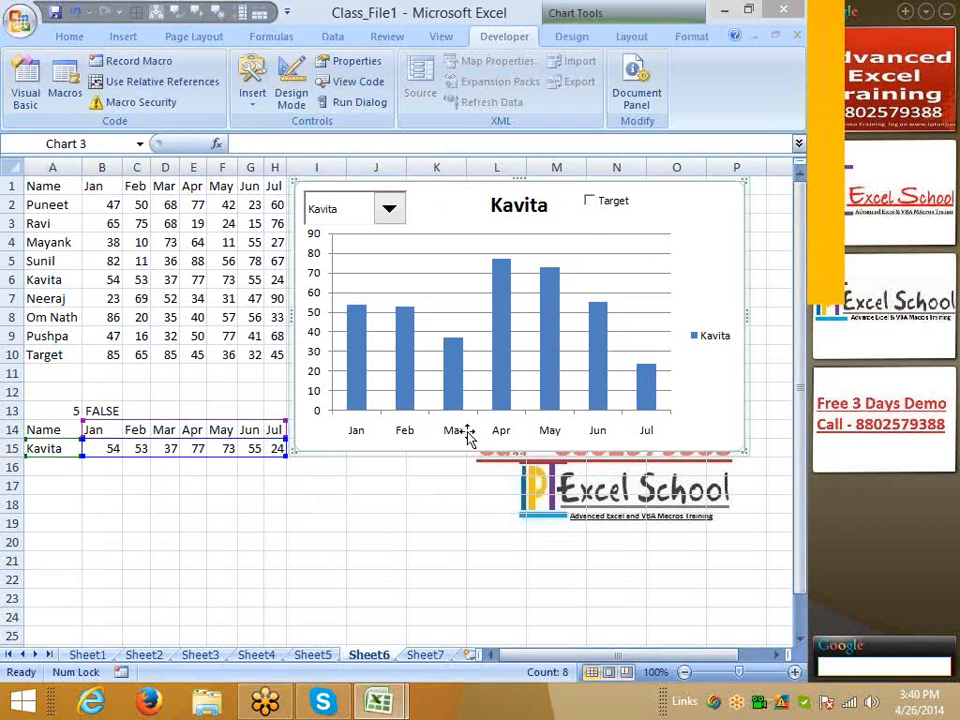
left_click(591, 203)
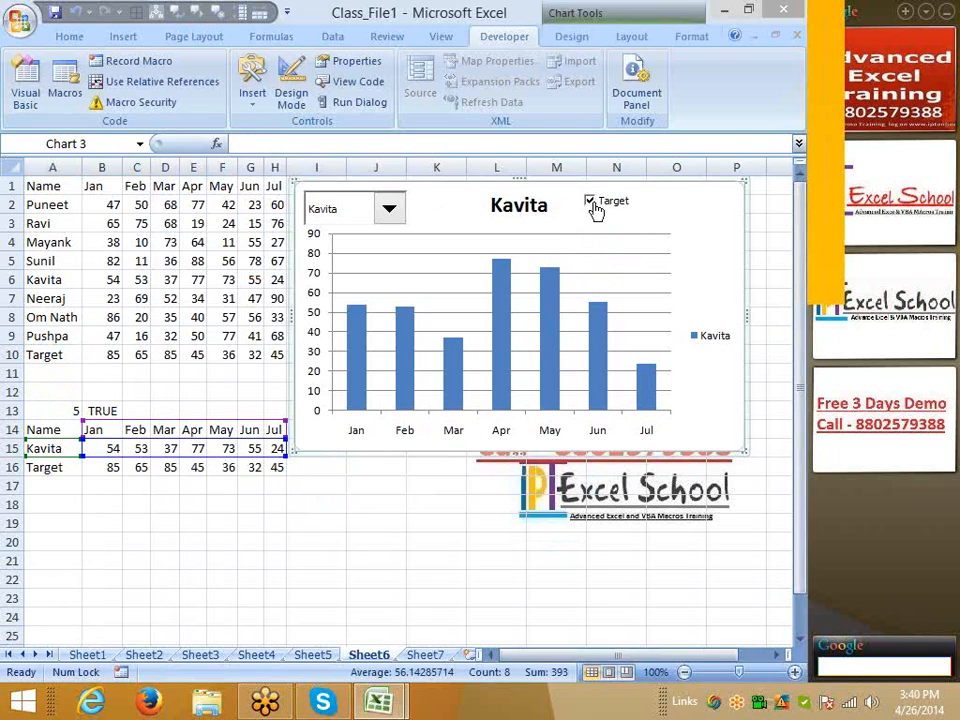
left_click(591, 203)
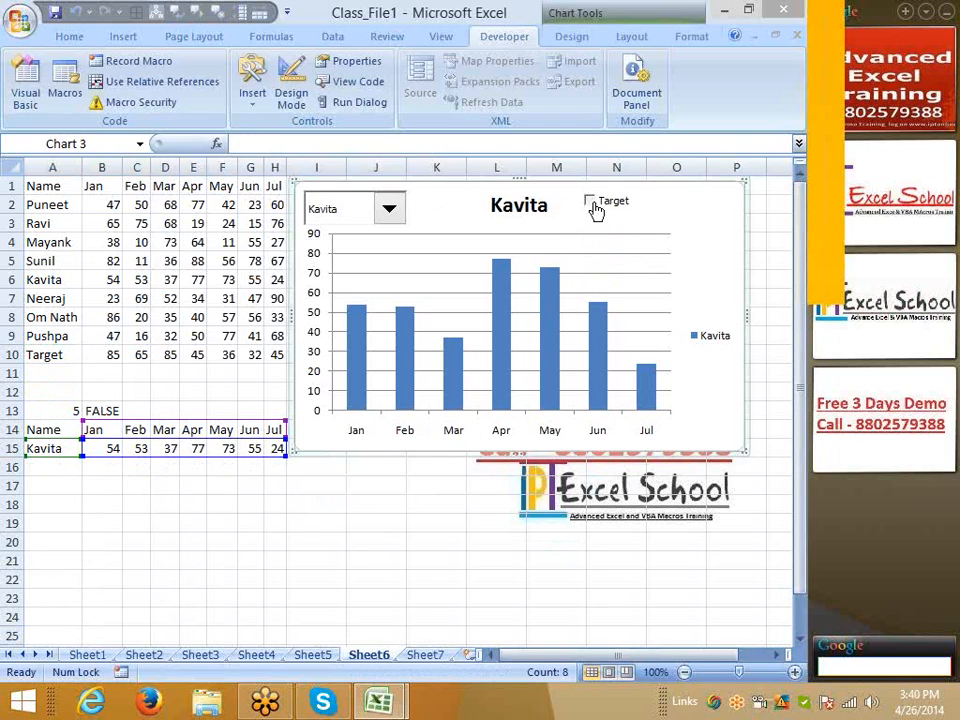
left_click(591, 203)
left_click_drag(287, 456, 287, 476)
left_click(435, 502)
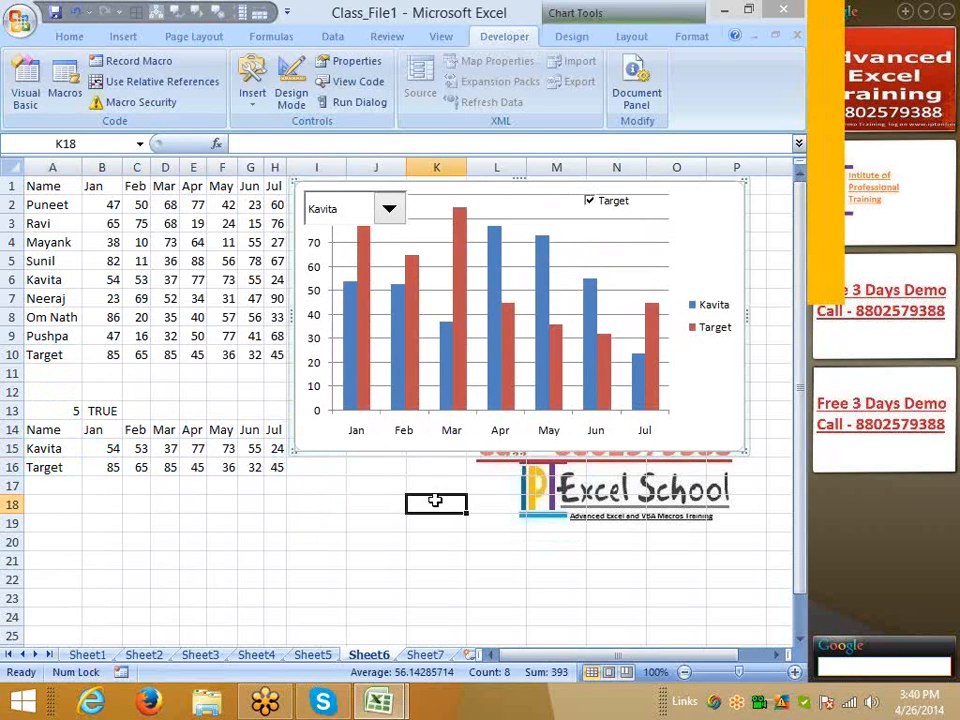
- Toggle the Target check box repeatedly to test how it switches the chart's Target series, leaving it ticked
left_click(591, 203)
left_click(591, 203)
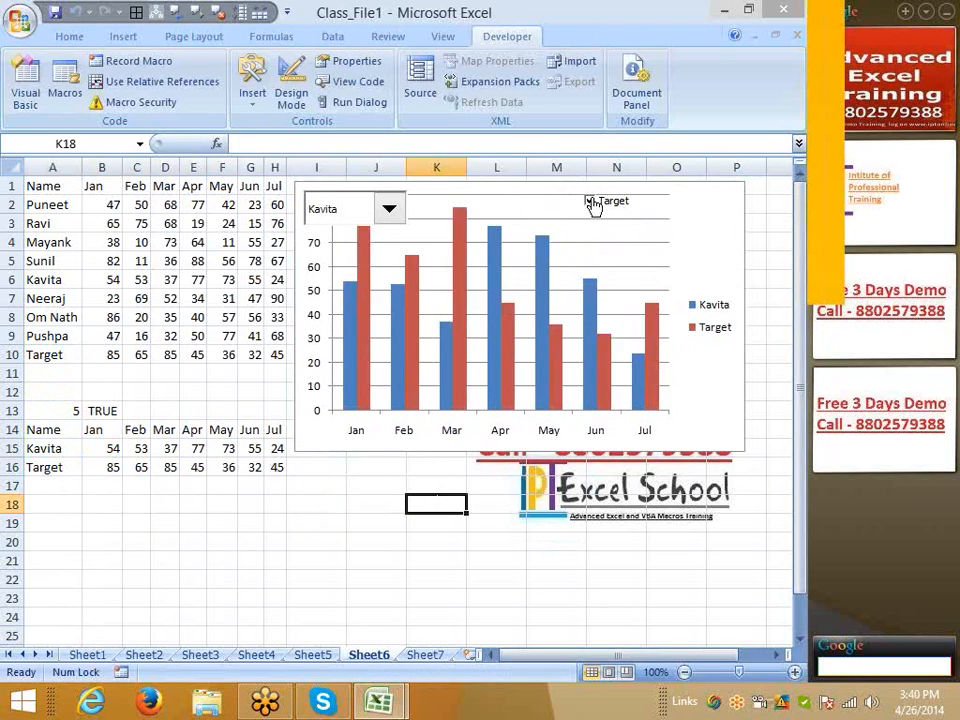
left_click(591, 203)
left_click(591, 203)
left_click(591, 203)
left_click(591, 203)
left_click(591, 203)
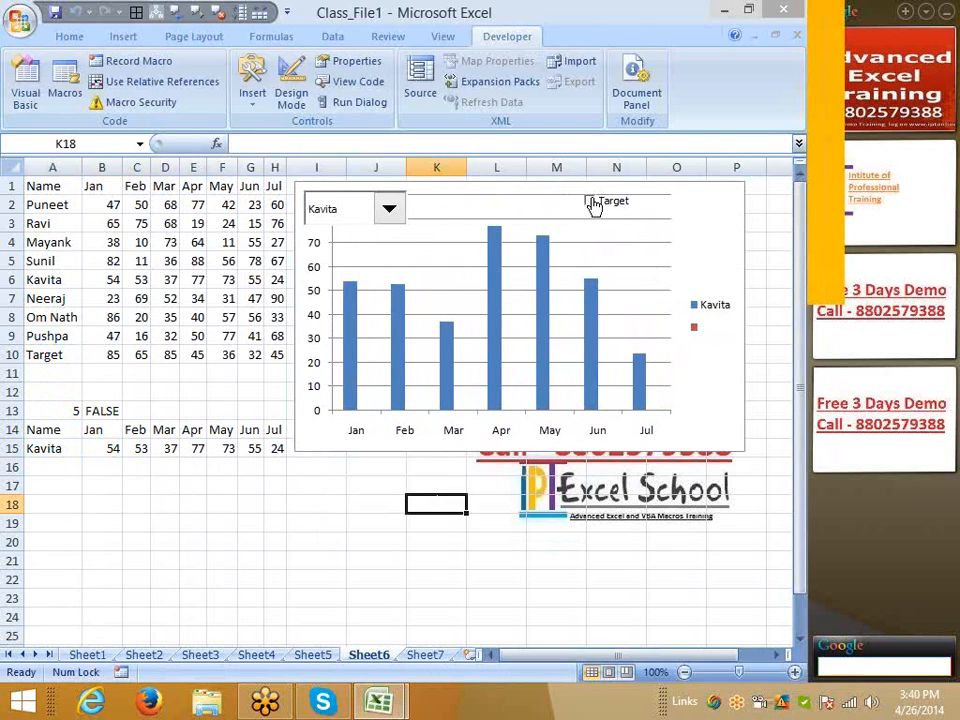
left_click(591, 203)
left_click(664, 250)
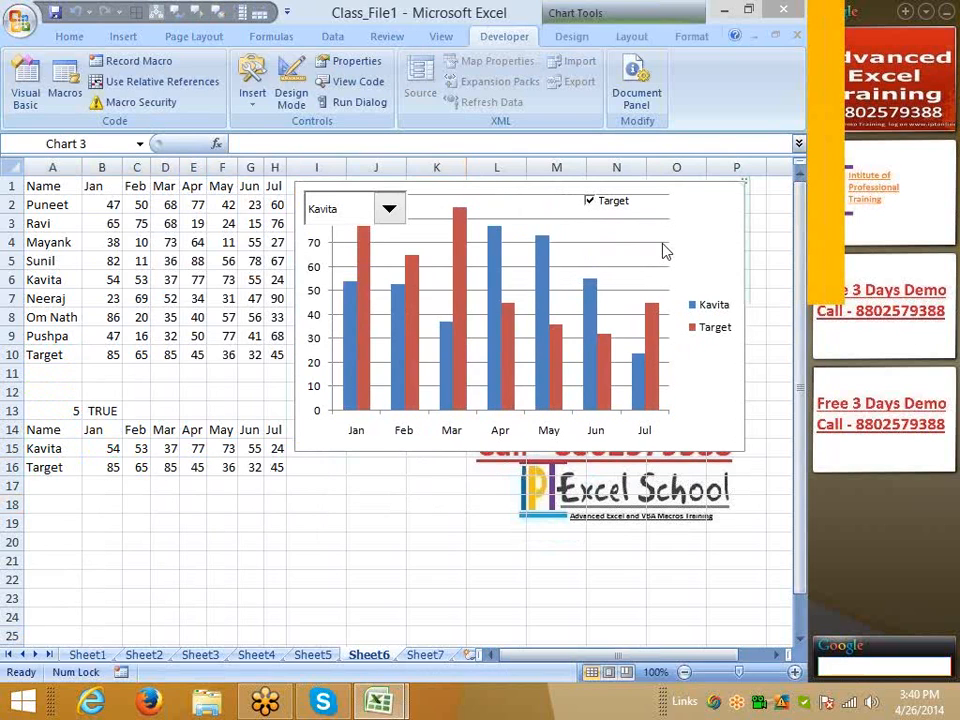
left_click(380, 594)
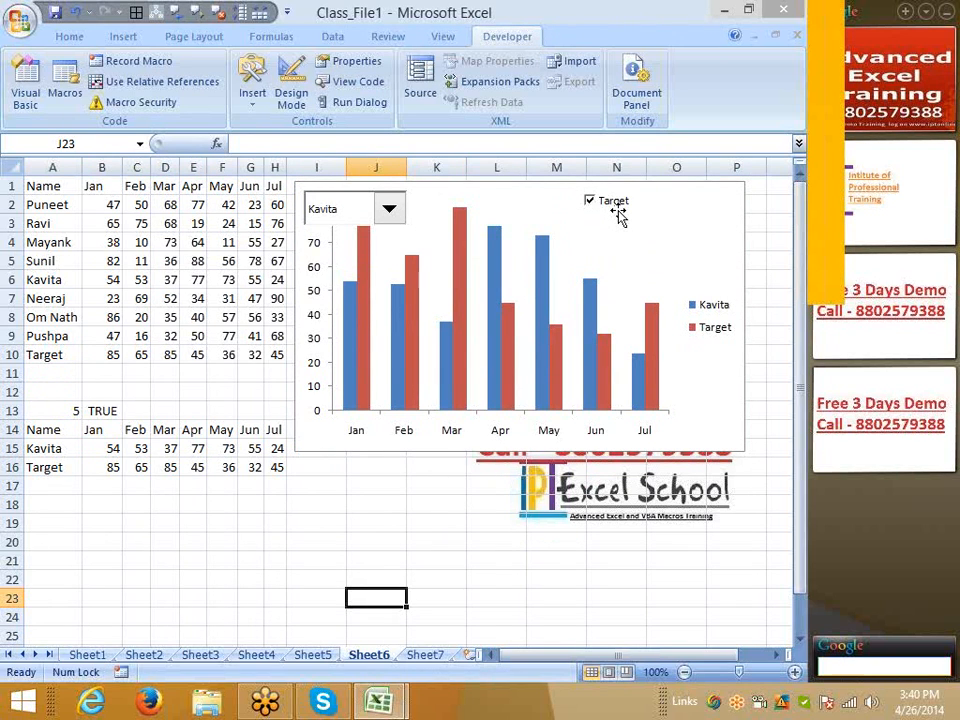
left_click(229, 600)
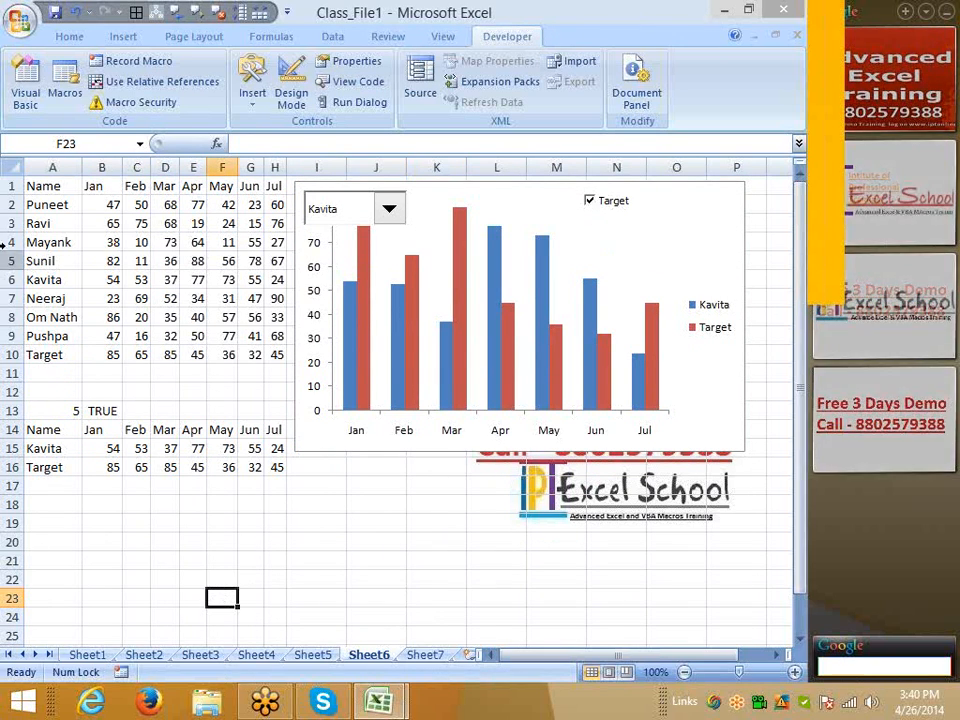
- Copy the data table A1:H10 from Sheet6 into Sheet5 starting at A1
left_click_drag(33, 187, 275, 354)
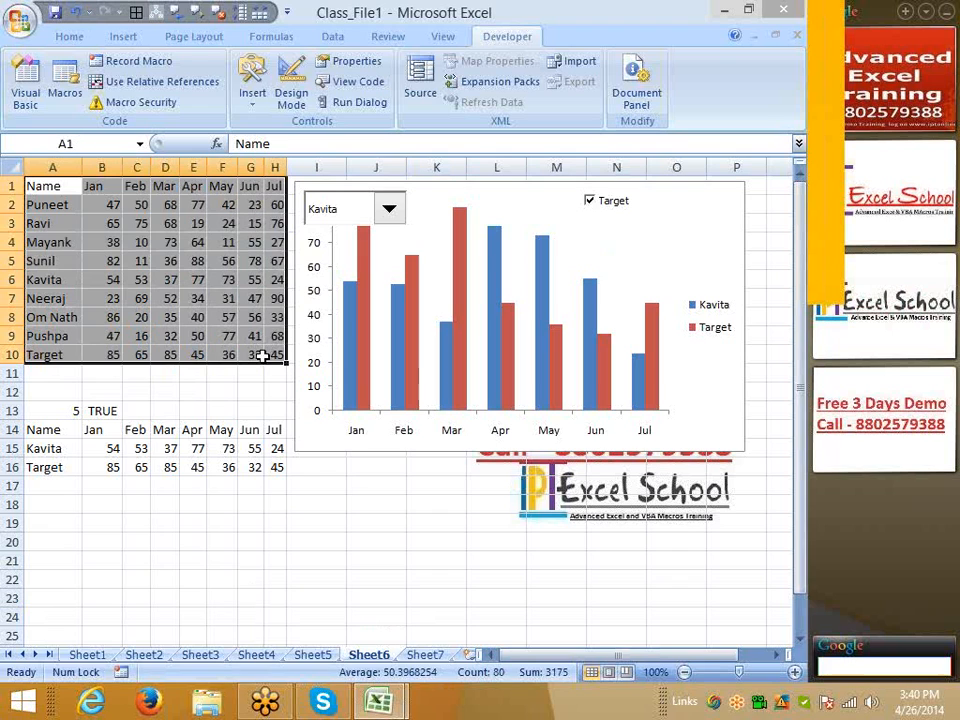
key("ctrl+c")
left_click(313, 654)
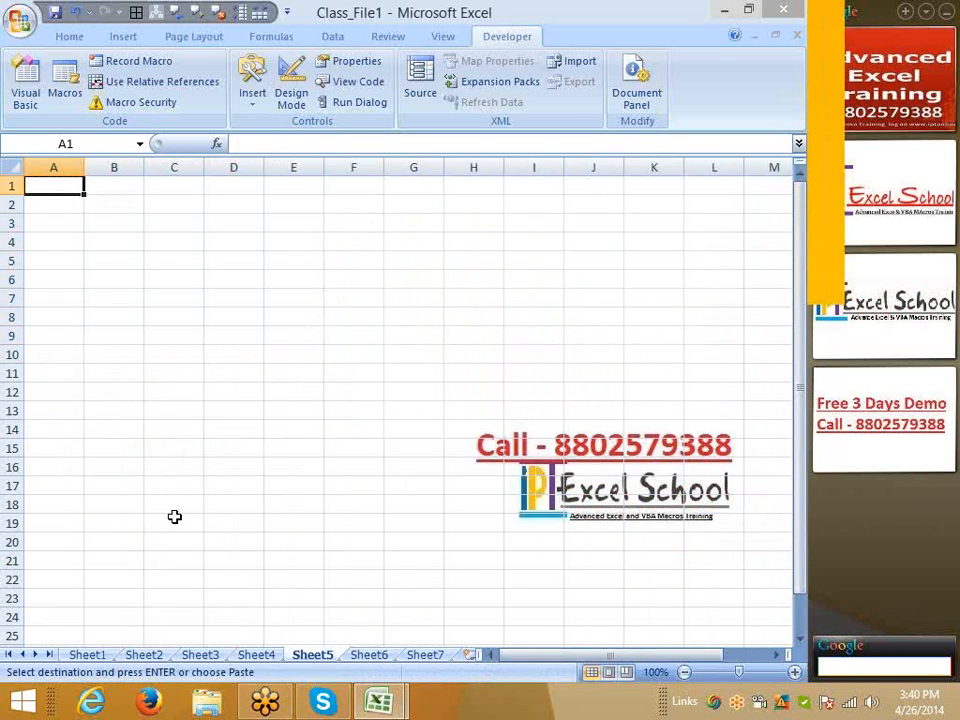
key("ctrl+v")
key("Escape")
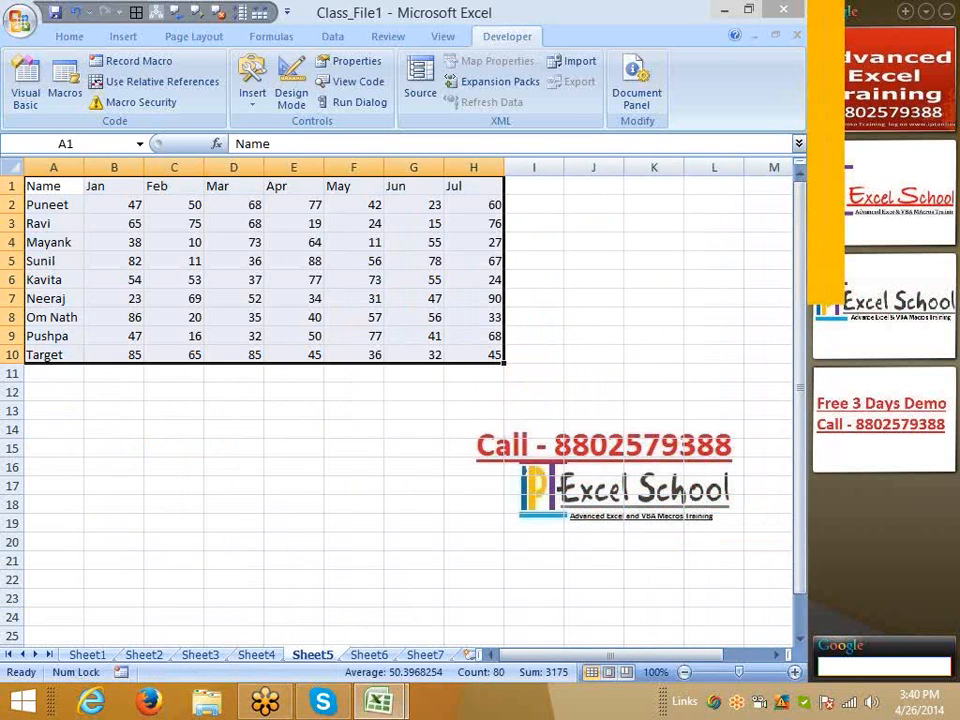
- AutoFit all the column widths on Sheet5
left_click(8, 166)
double_click(203, 167)
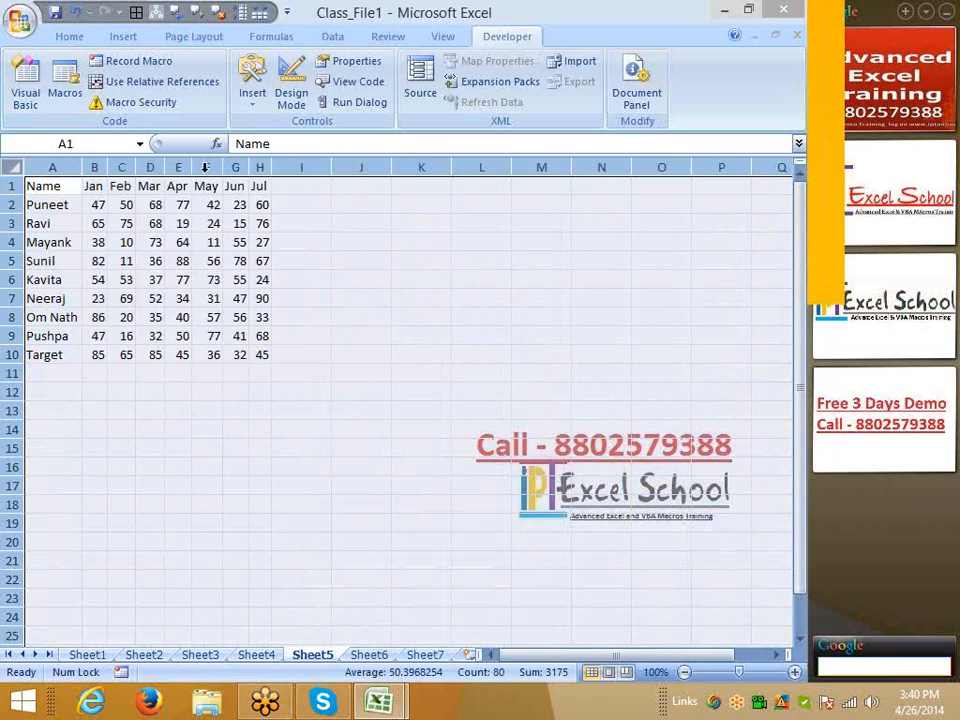
left_click(142, 298)
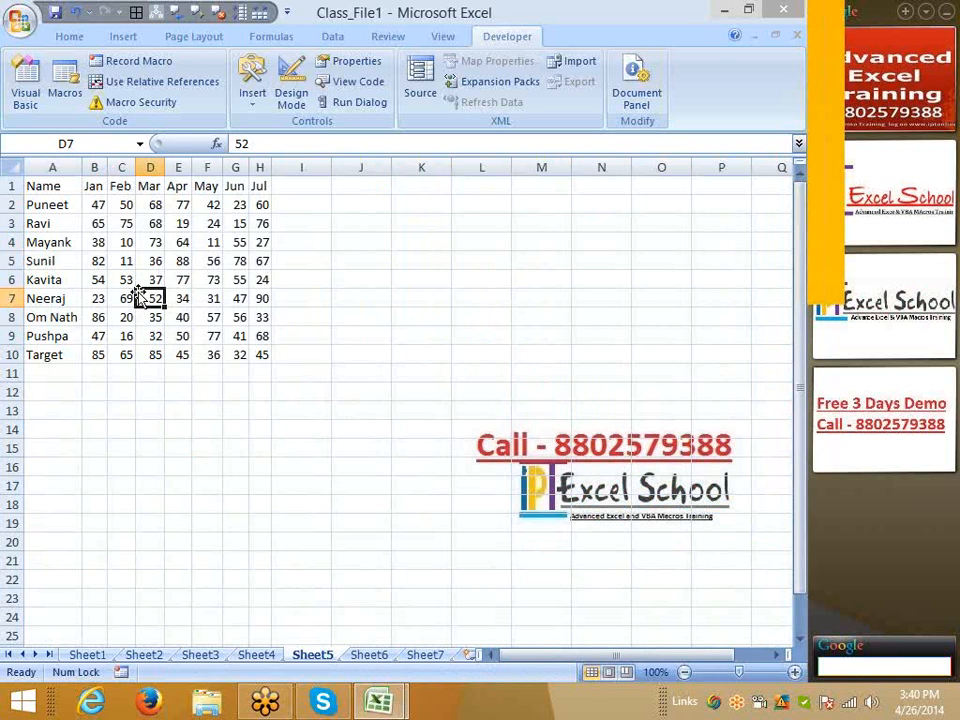
left_click_drag(36, 206, 38, 228)
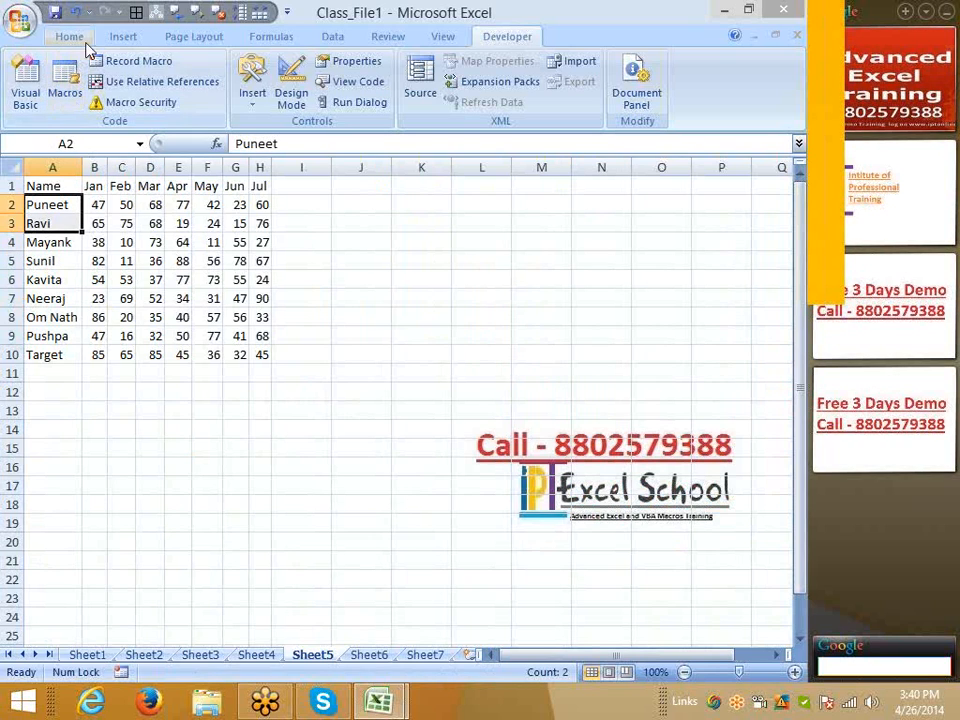
left_click(380, 654)
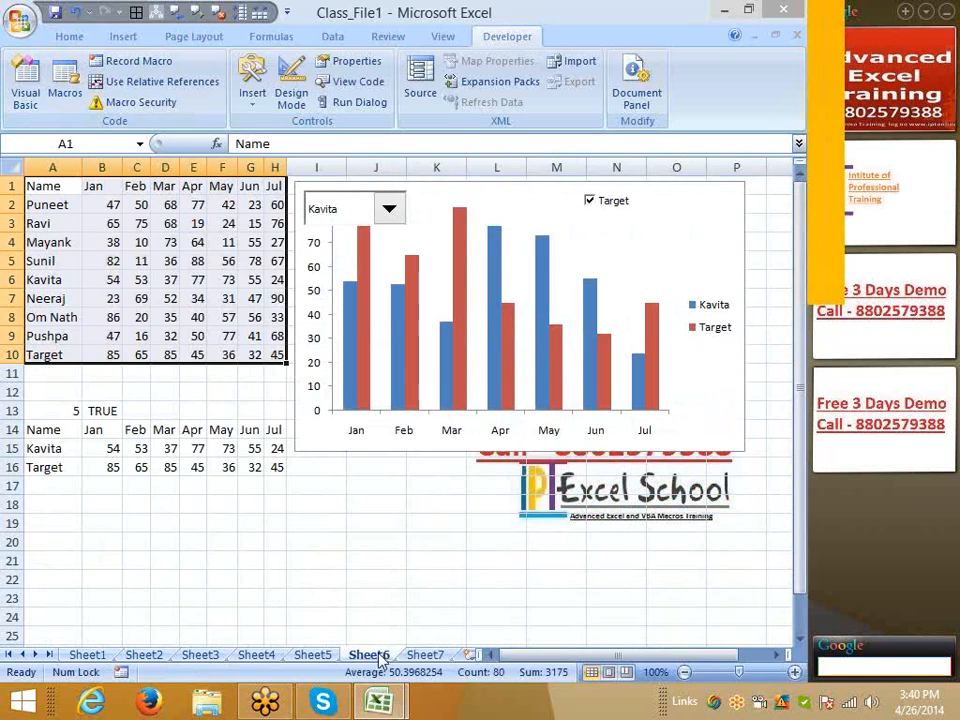
left_click(326, 656)
left_click(188, 507)
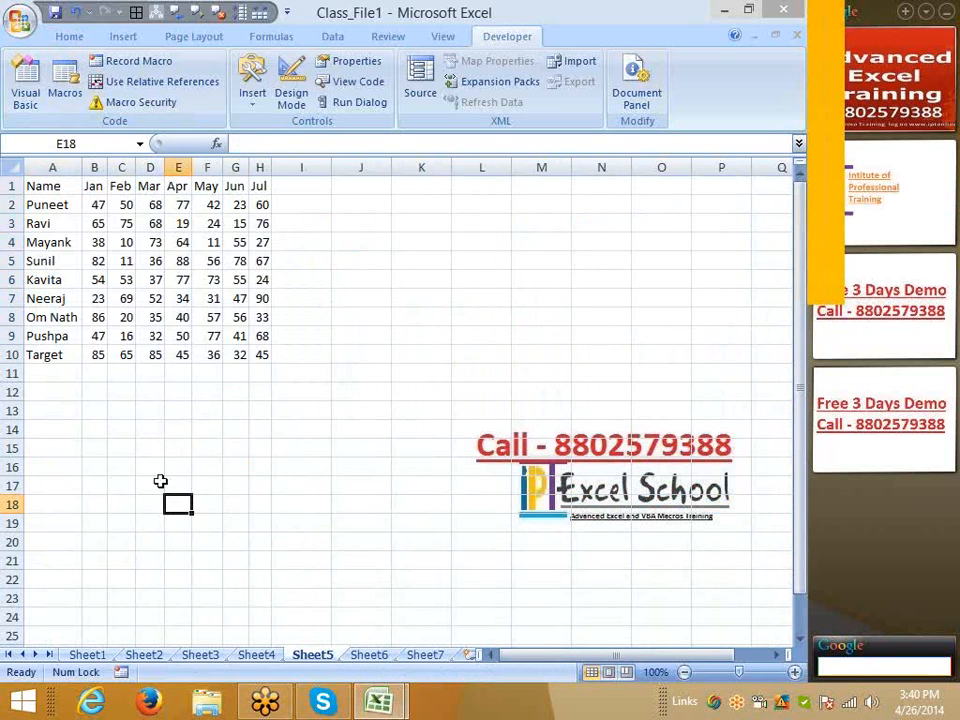
- Copy the header row A1:H1 and paste it into row 15 starting at A15
left_click_drag(28, 184, 259, 191)
key("ctrl+c")
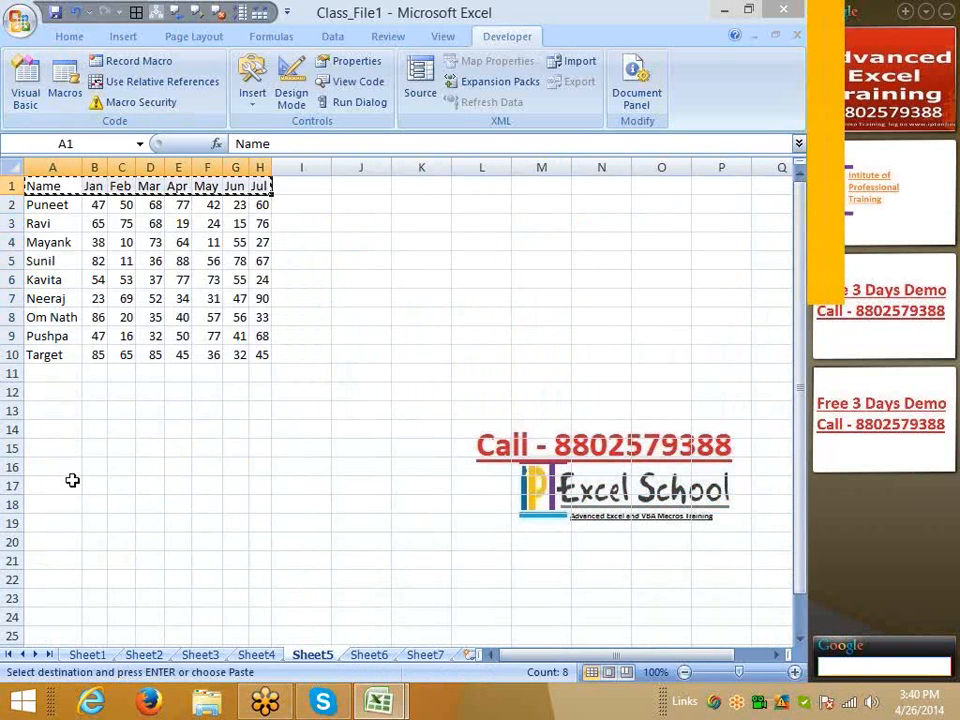
left_click(41, 450)
key("ctrl+v")
- Enter the selector value 1 in both A14 and B14, above the copied headers
left_click(45, 430)
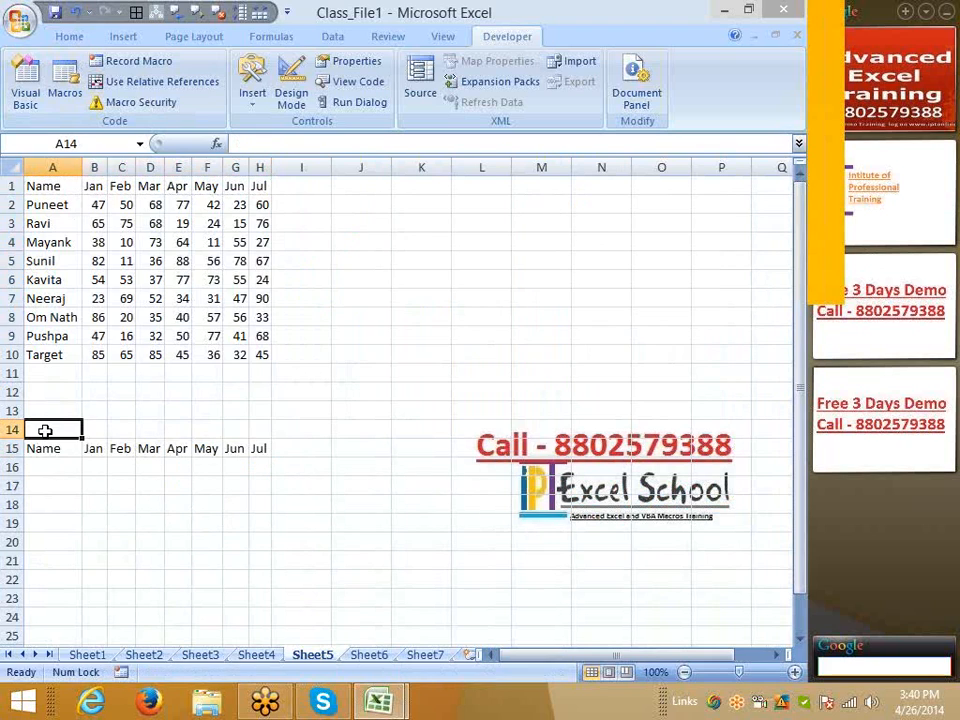
type("1")
key("Tab")
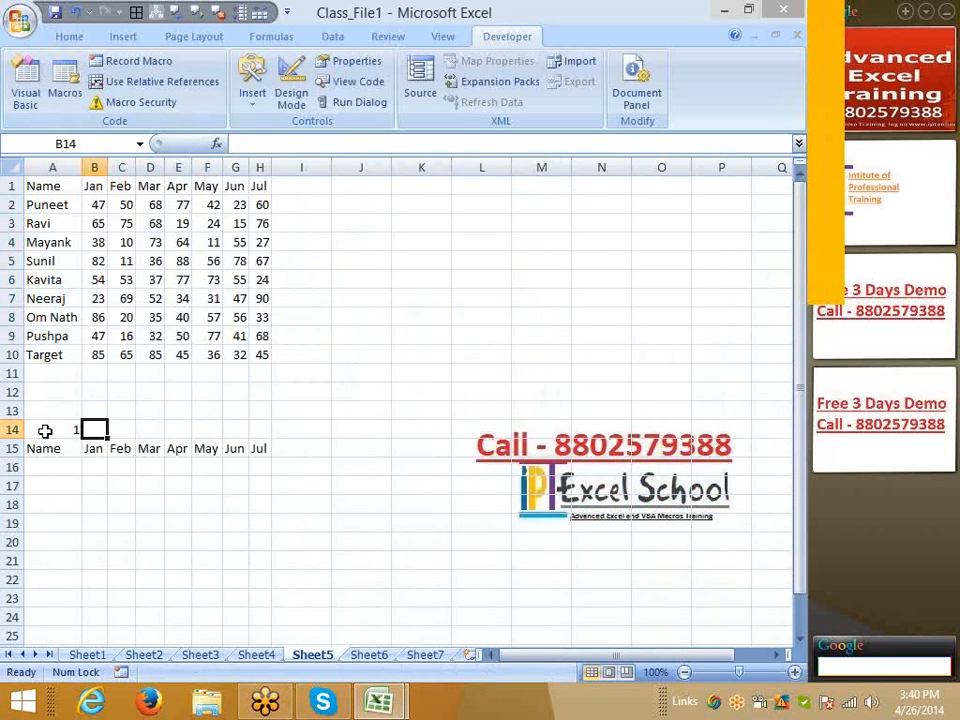
type("1")
key("Return")
- Enter the formula =OFFSET(A1,A14,0) in A16 to look up the name selected by A14
key("Return")
type("=of")
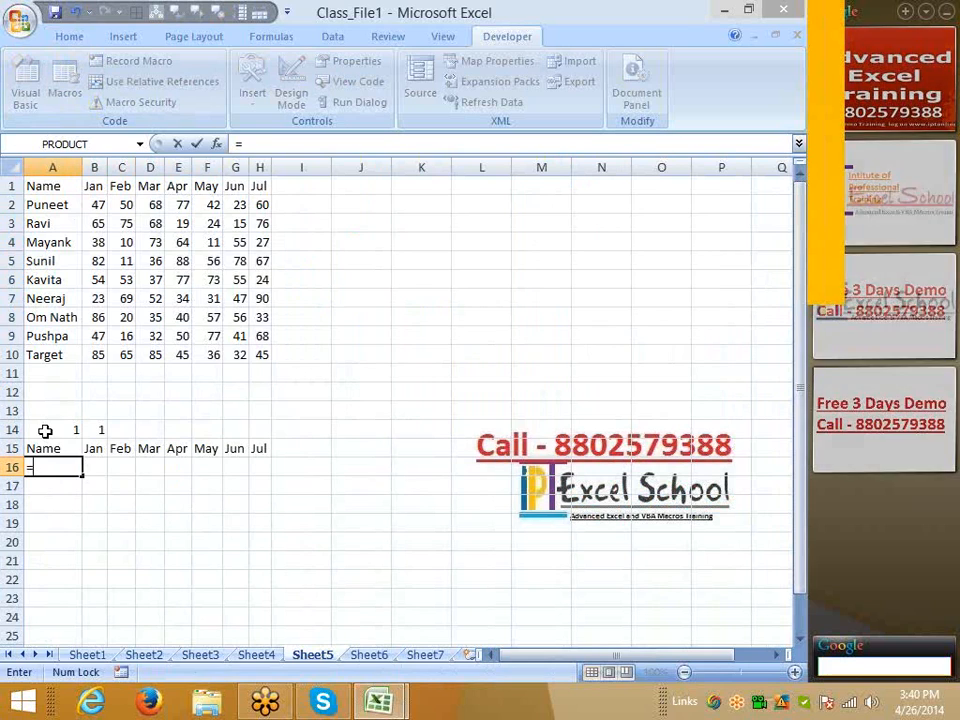
key("Tab")
key("Up")
key("Up")
key("Up")
key("Up")
key("Up")
key("Up")
key("Up")
key("Up")
key("Up")
key("Up")
key("Up")
key("Up")
key("Up")
key("Up")
key("Up")
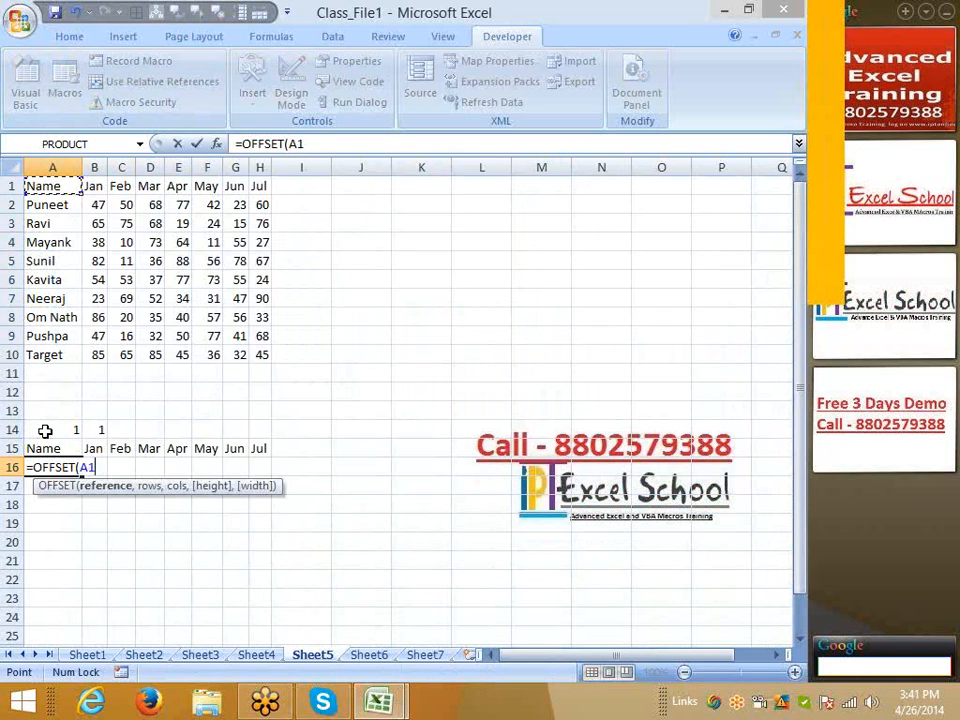
type(",")
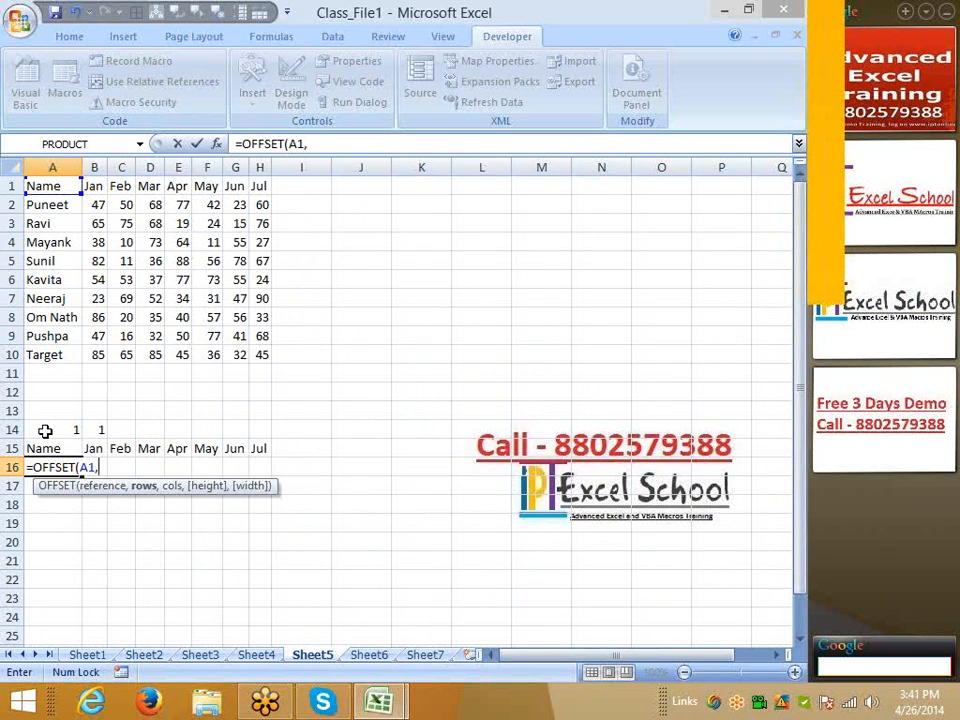
key("Up")
key("Up")
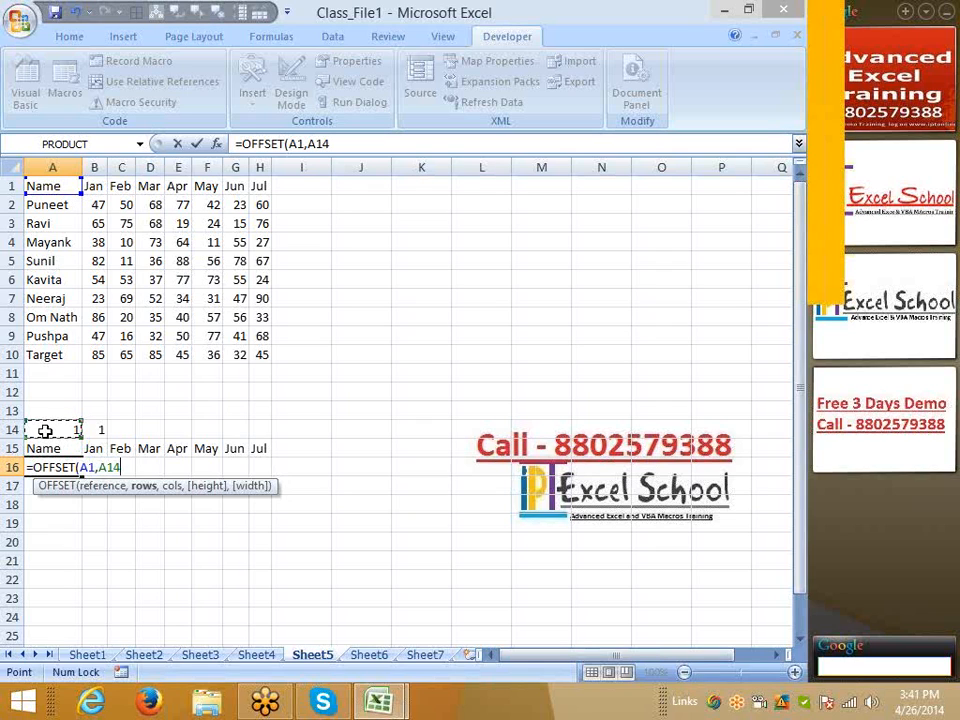
type(",0")
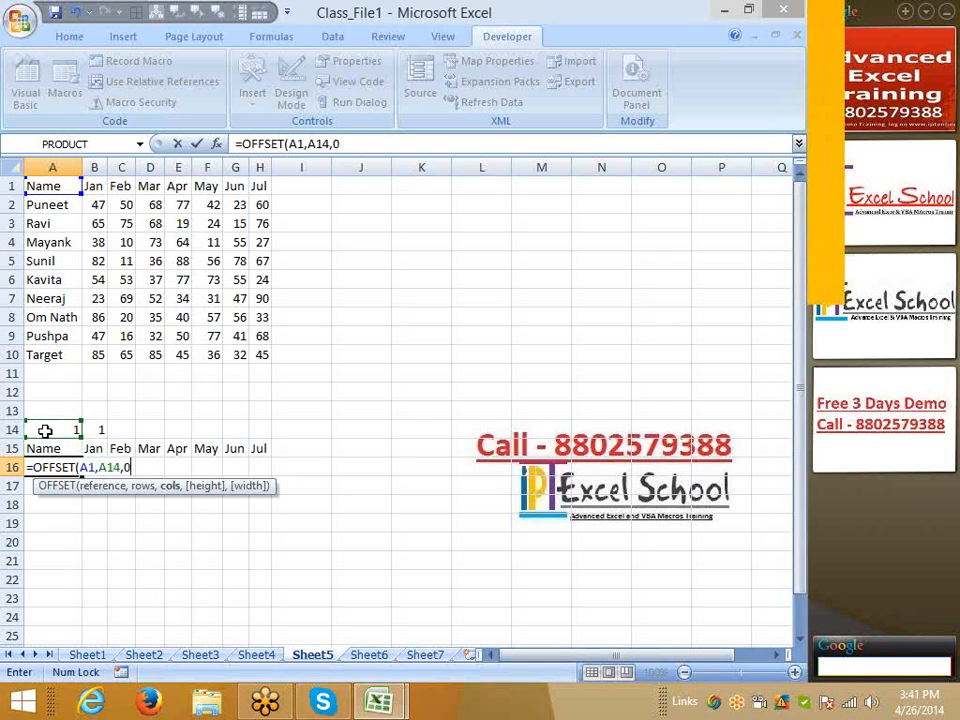
key("Return")
key("Up")
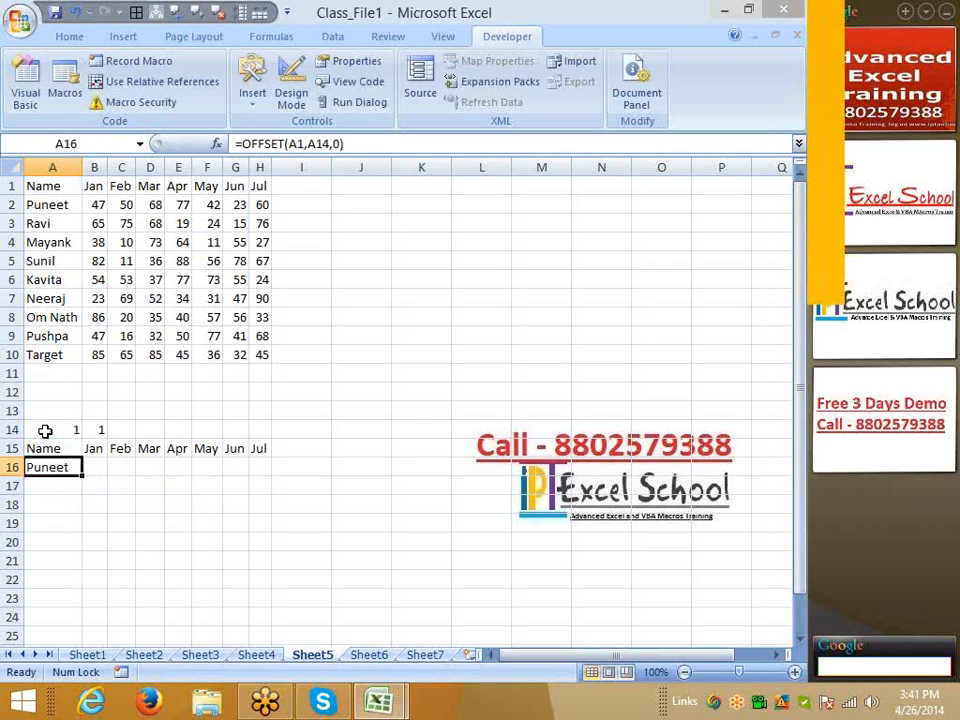
- Make the row reference in A16's OFFSET formula absolute as $A$14
left_click(319, 142)
key("F4")
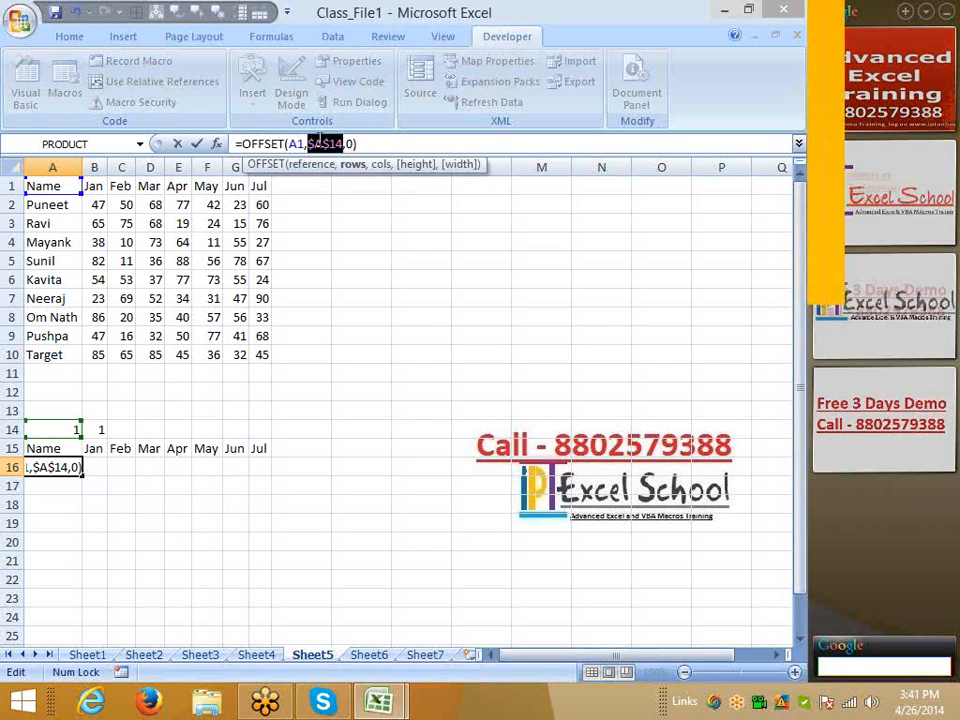
key("Return")
key("Up")
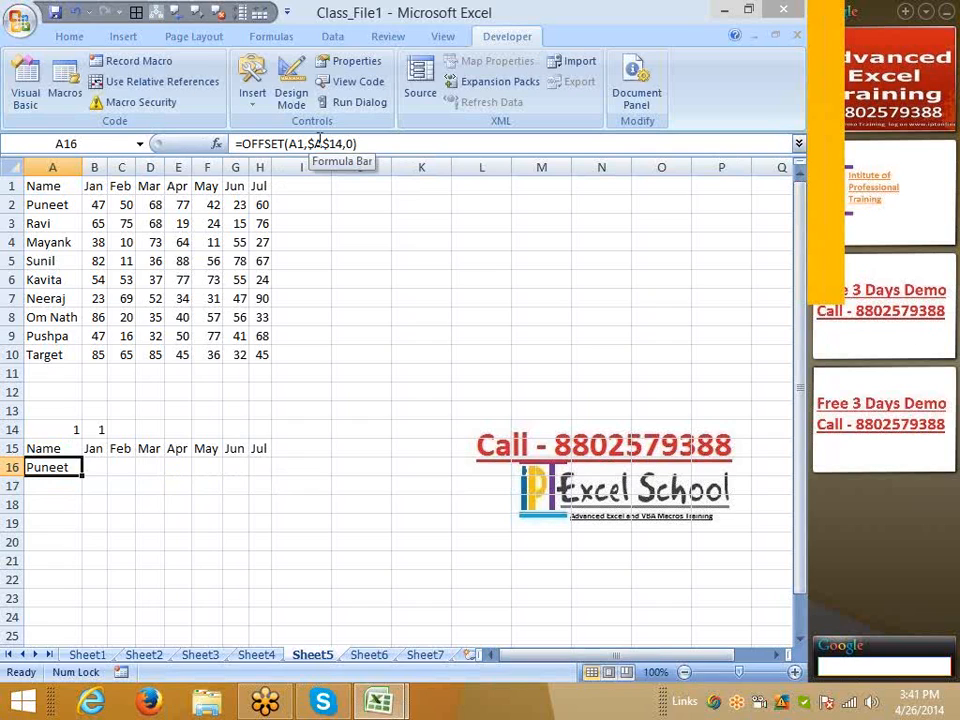
- Fill the A16 formula across the row through H16
key("shift+Right")
key("shift+Right")
key("shift+Right")
key("shift+Right")
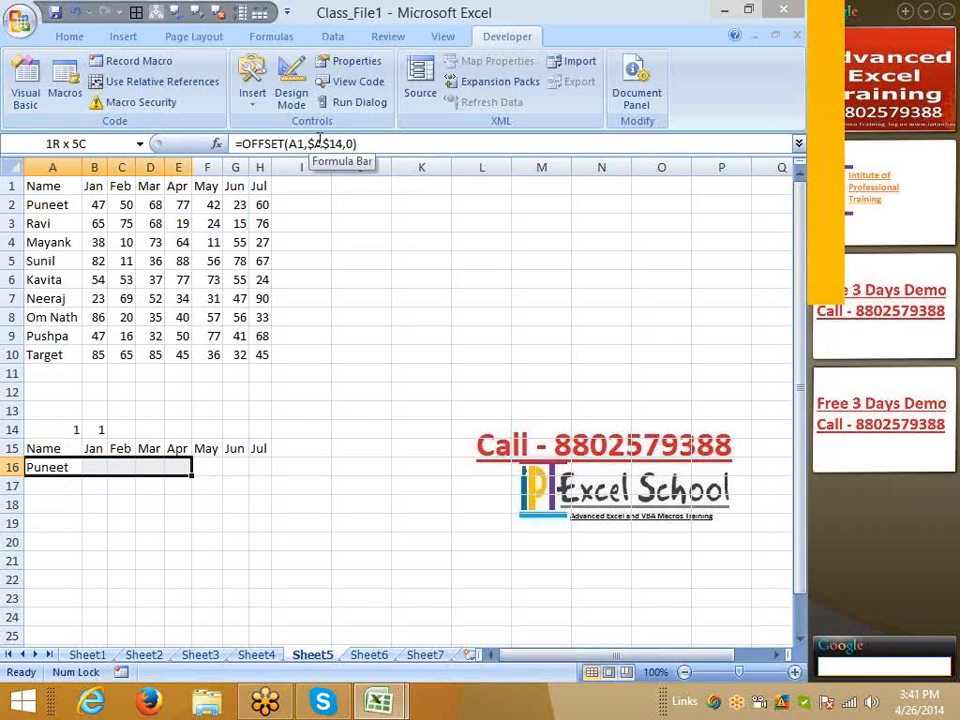
left_click(94, 167)
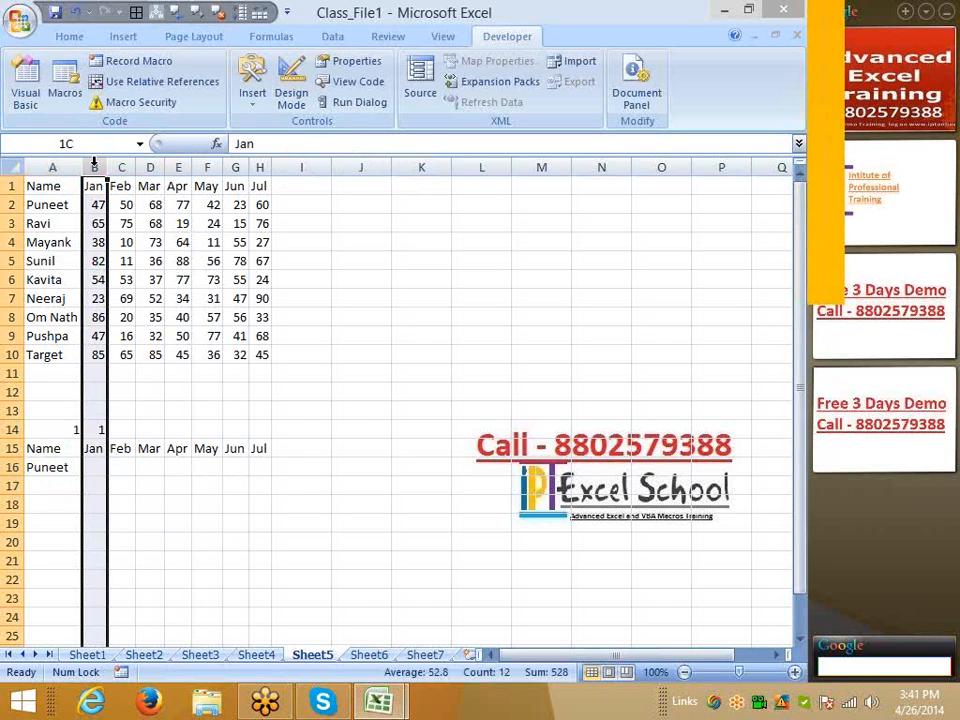
left_click(74, 471)
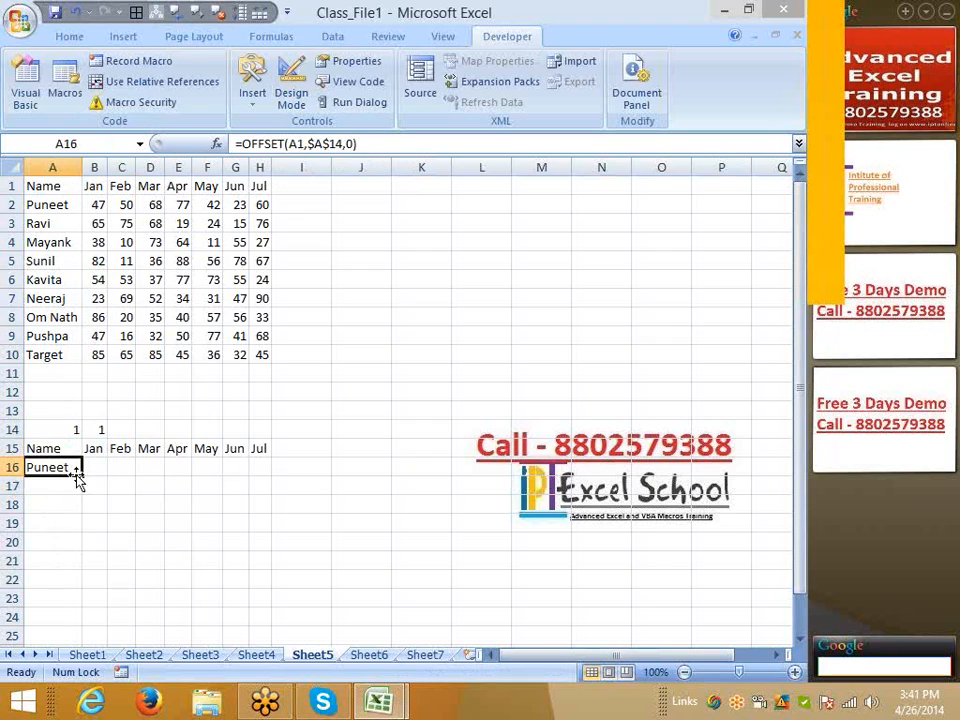
left_click_drag(80, 477, 262, 478)
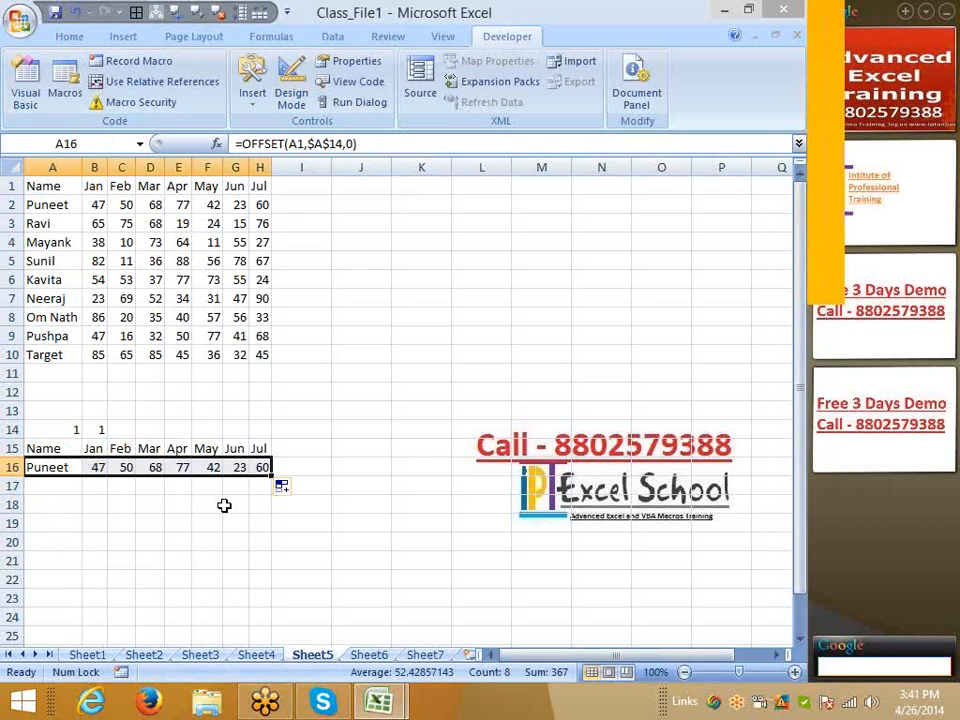
left_click(55, 490)
type("=")
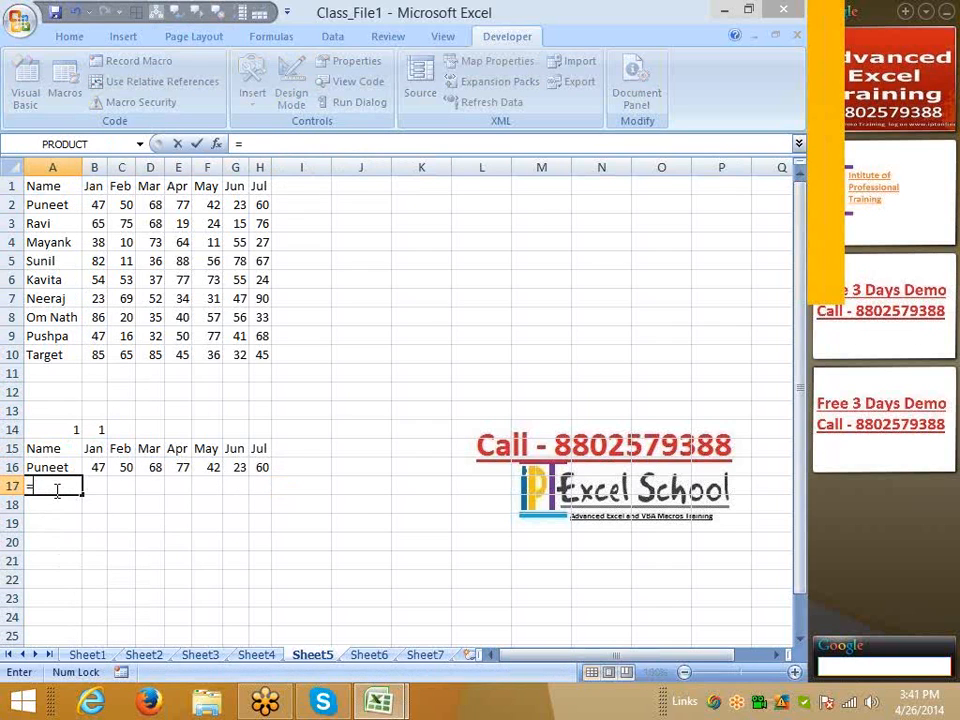
key("Escape")
key("Escape")
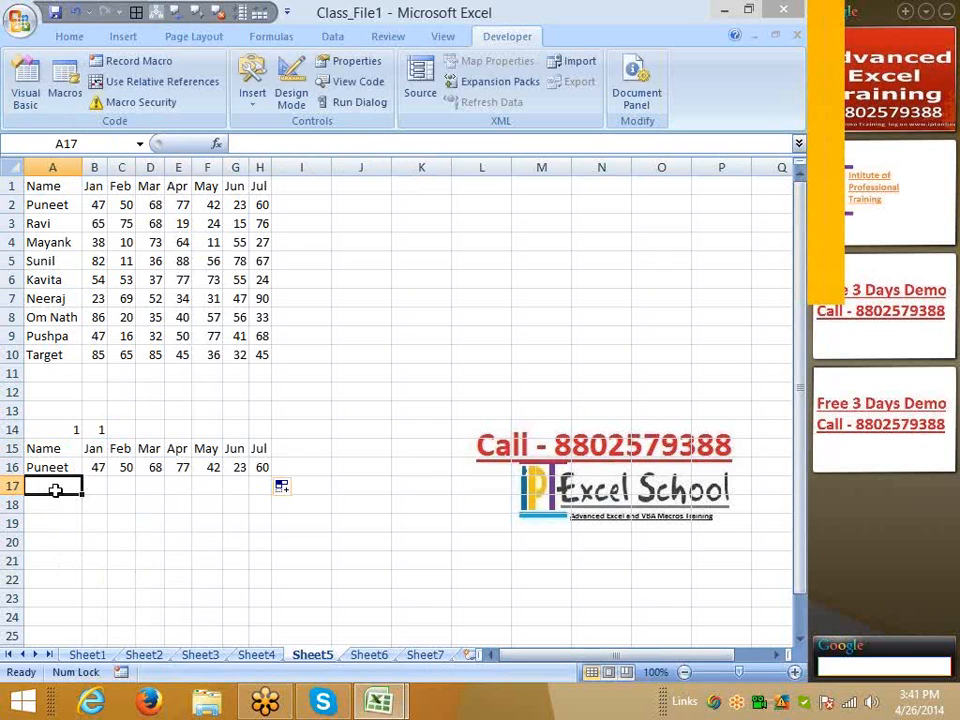
type("of")
key("BackSpace")
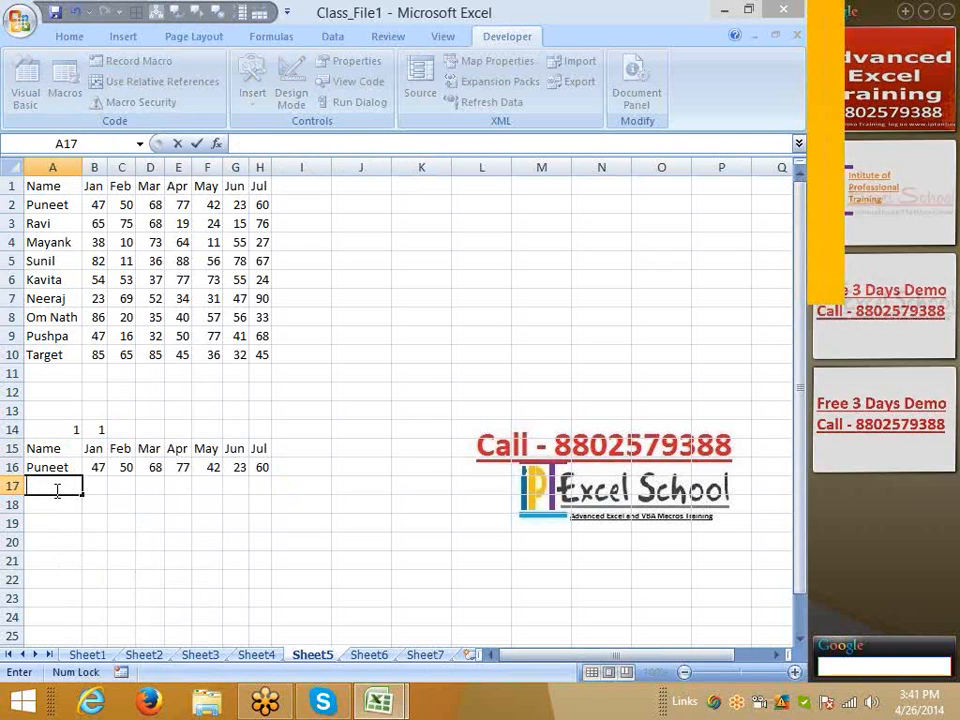
type("=FACT(")
key("Escape")
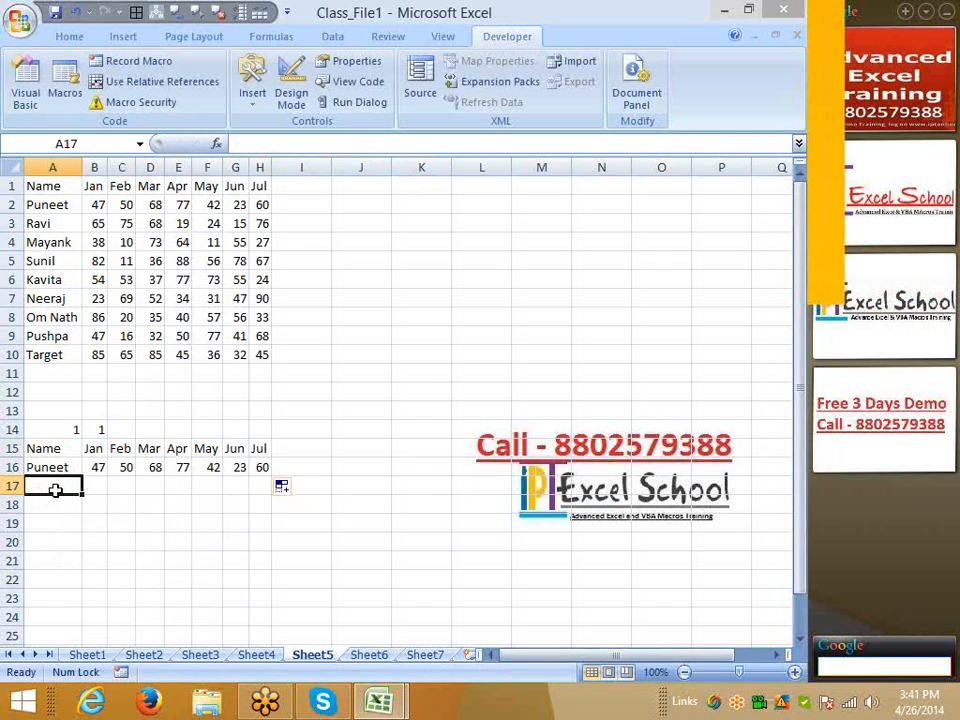
- Enter the formula =OFFSET(A1,B14,0) in A17 to look up the name selected by B14
type("=of")
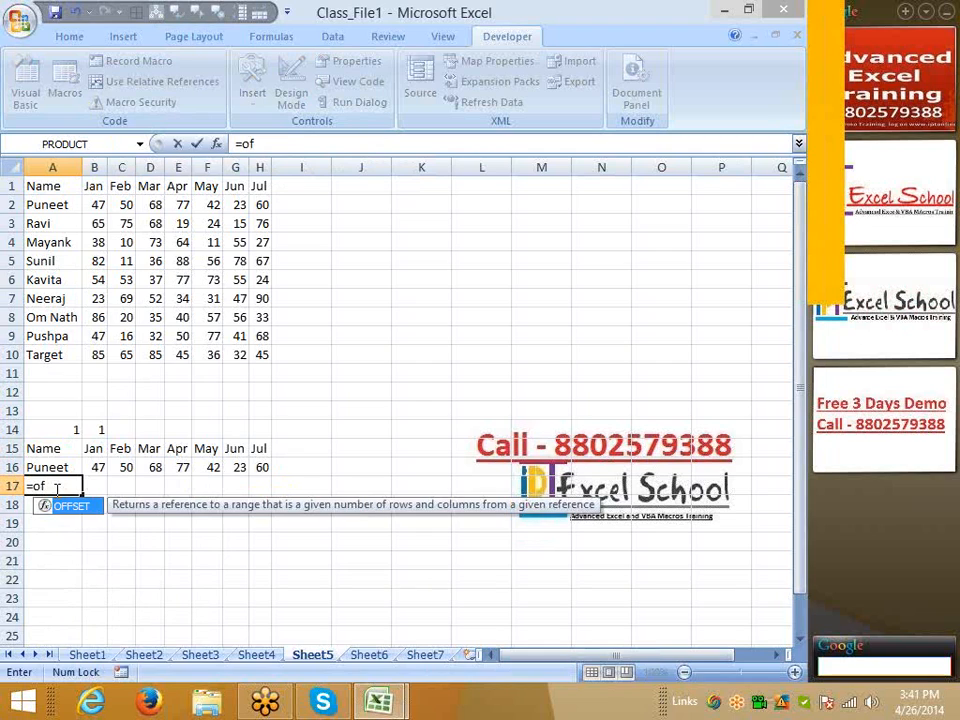
key("Tab")
left_click(38, 184)
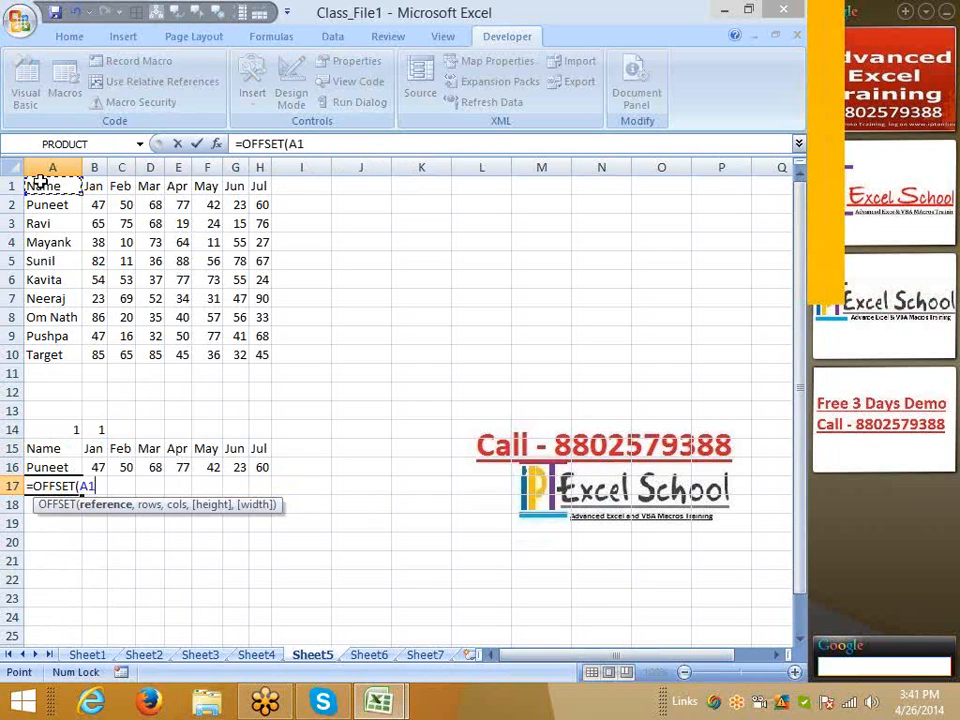
type(",")
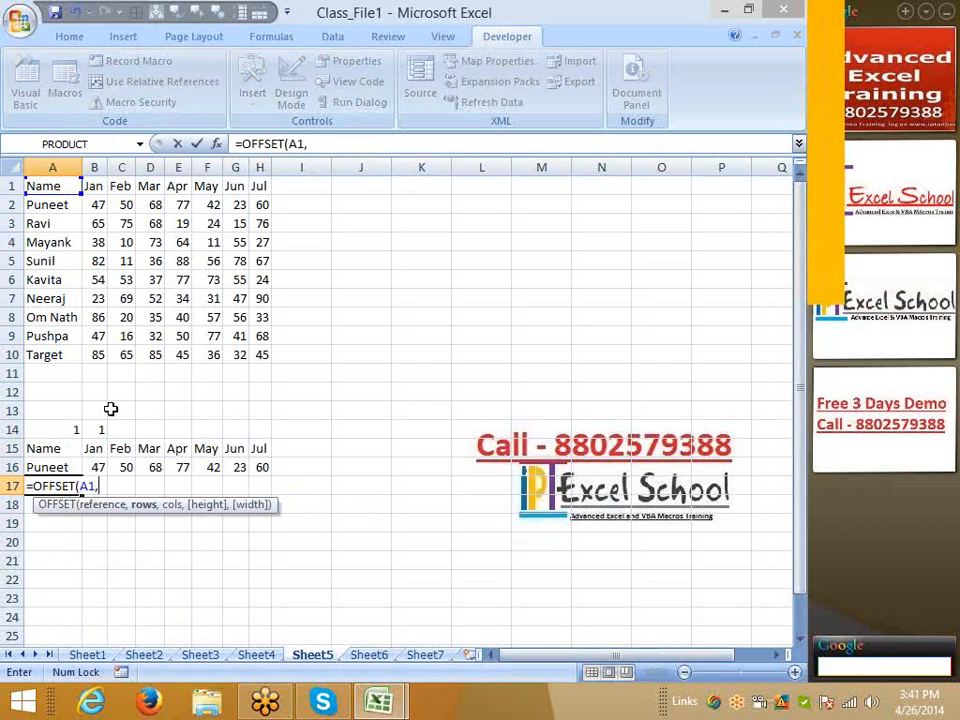
left_click(92, 430)
type(",B17")
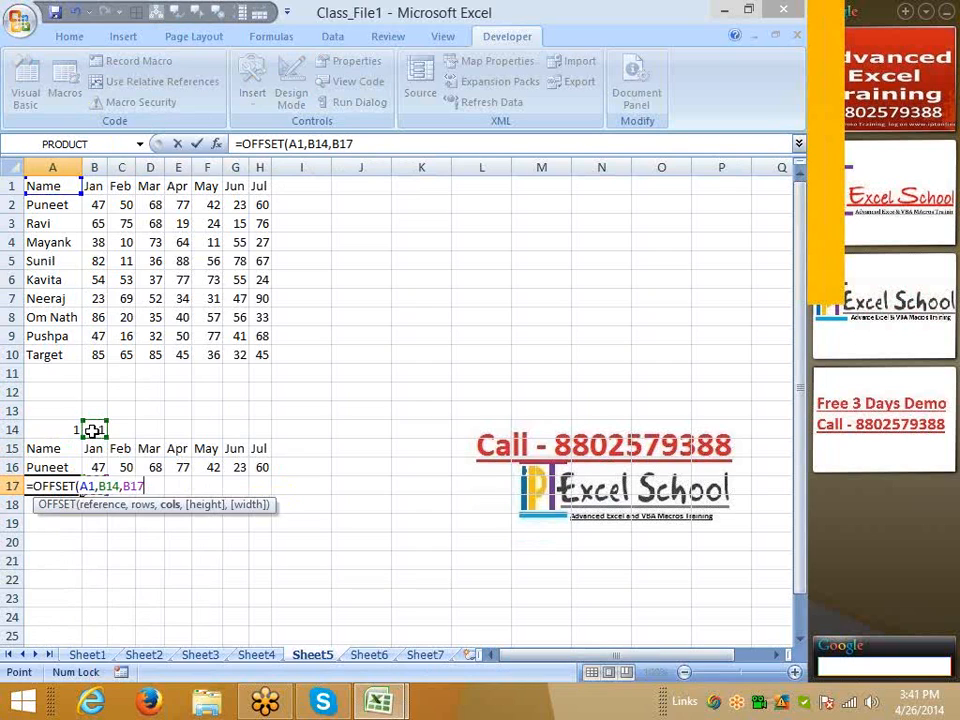
type(",")
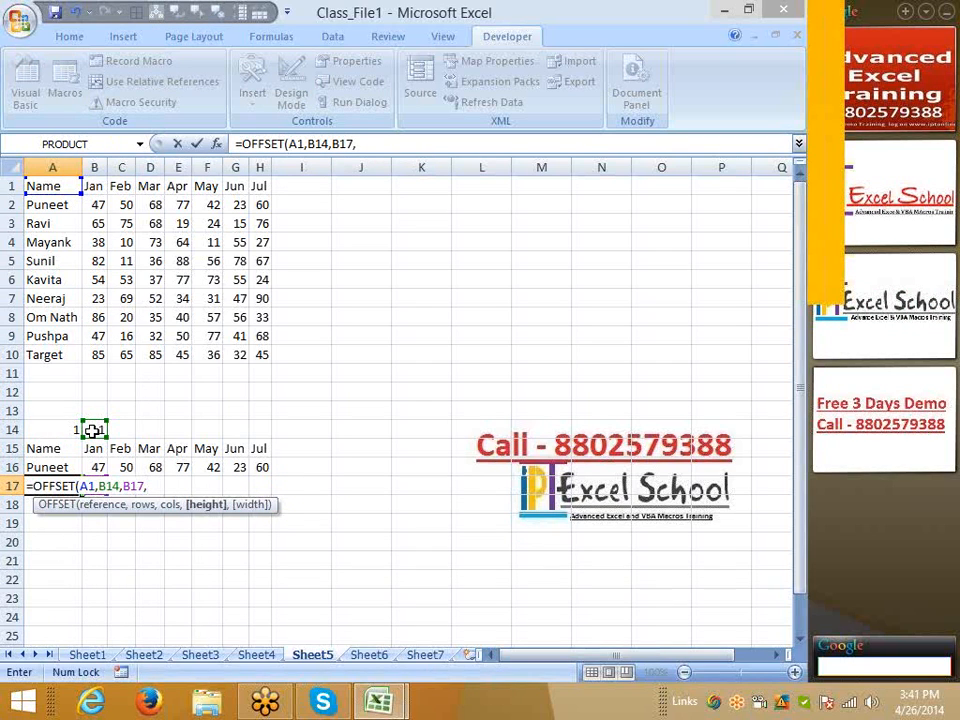
key("BackSpace")
key("BackSpace")
key("BackSpace")
key("BackSpace")
type("0")
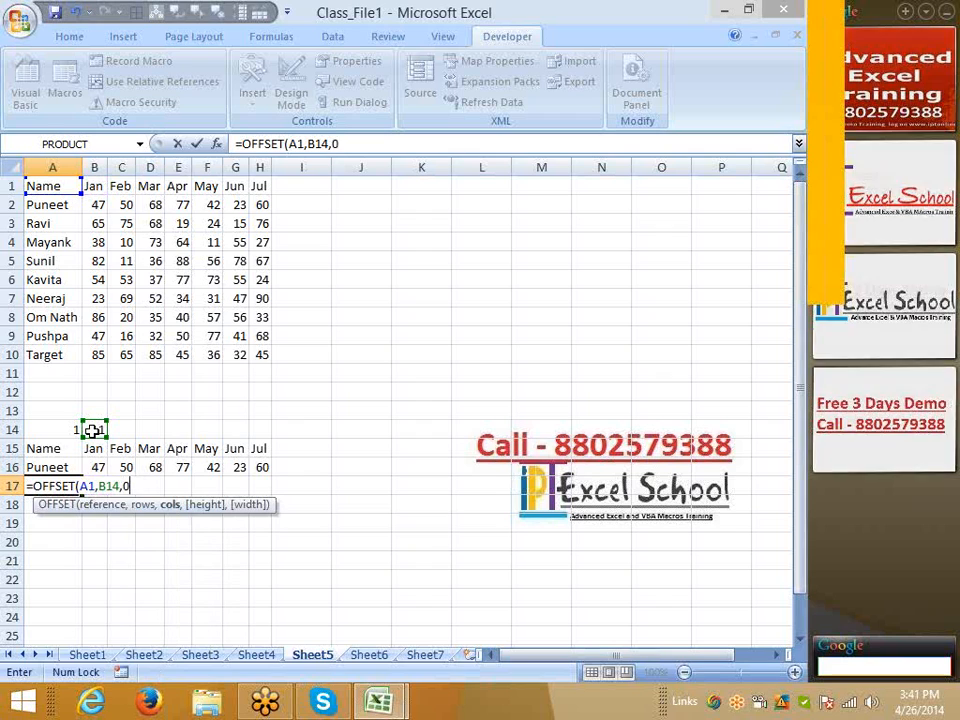
key("Return")
key("Up")
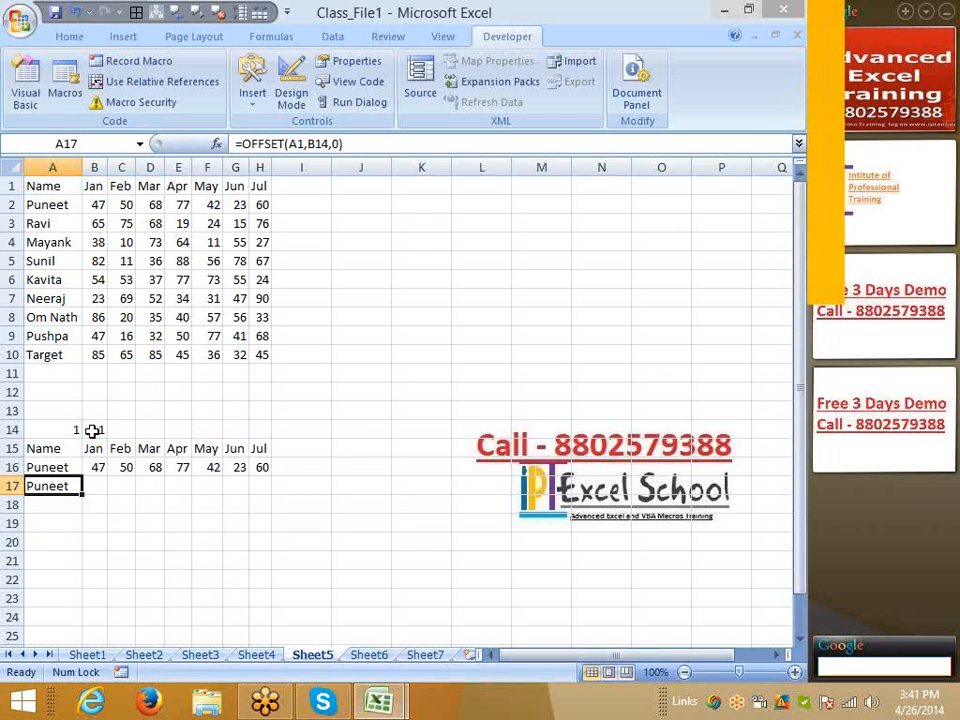
- Make the row reference in A17's formula absolute as $B$14 and fill the formula across through H17
left_click(323, 144)
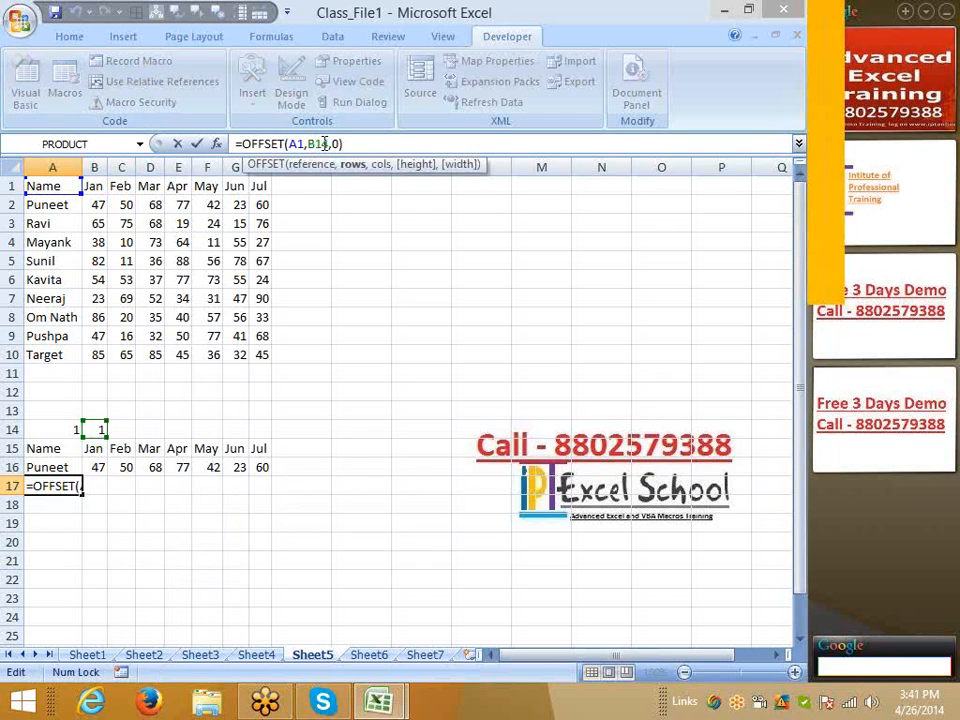
key("F4")
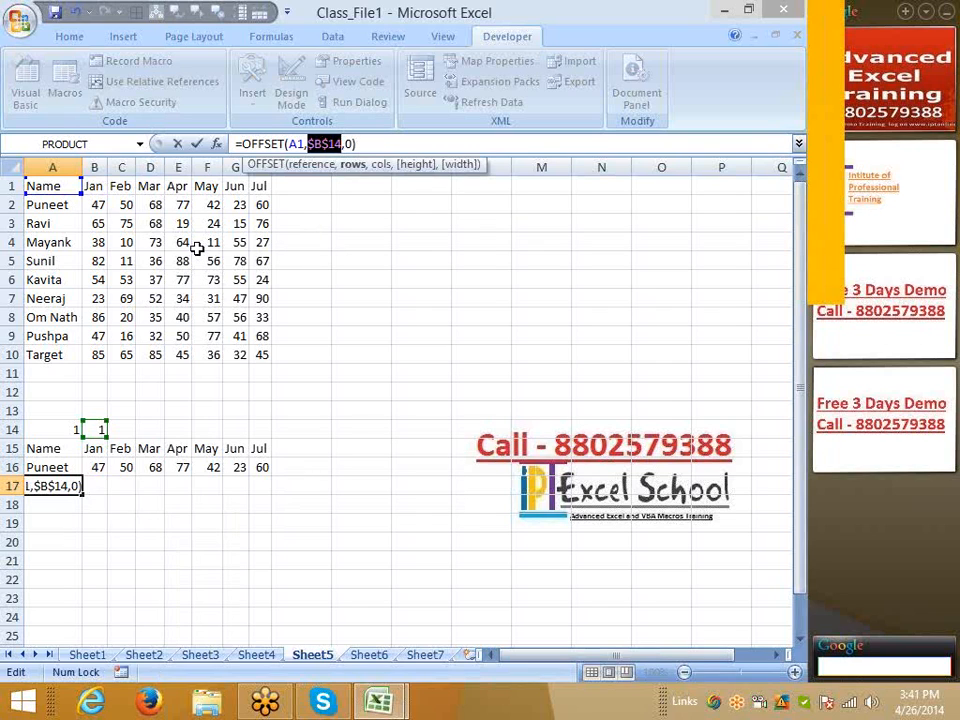
key("Return")
left_click(60, 487)
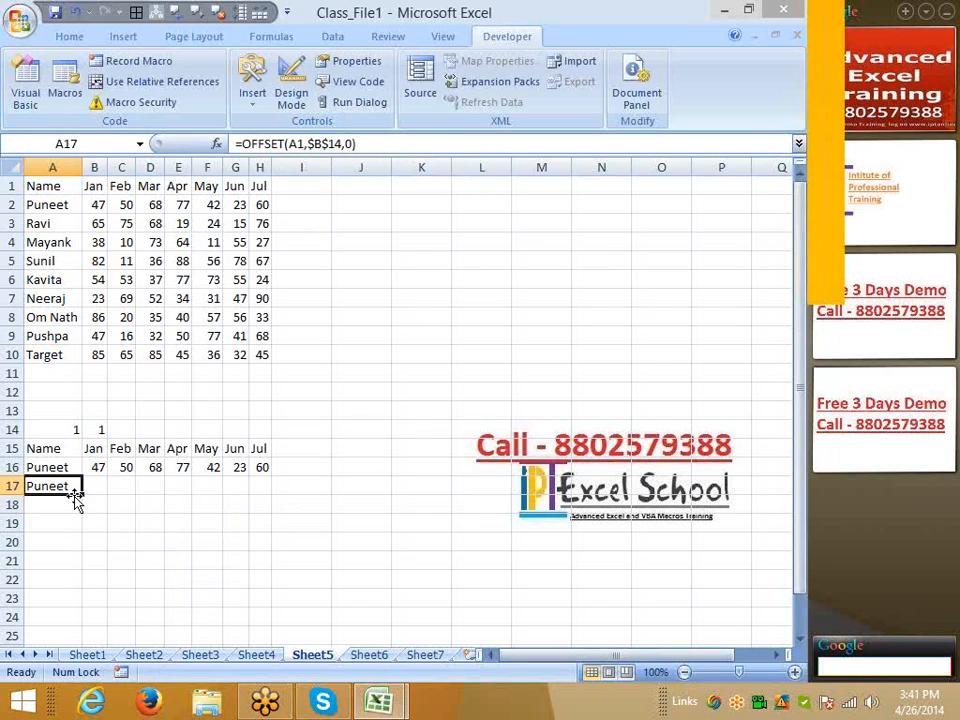
left_click_drag(83, 492, 264, 497)
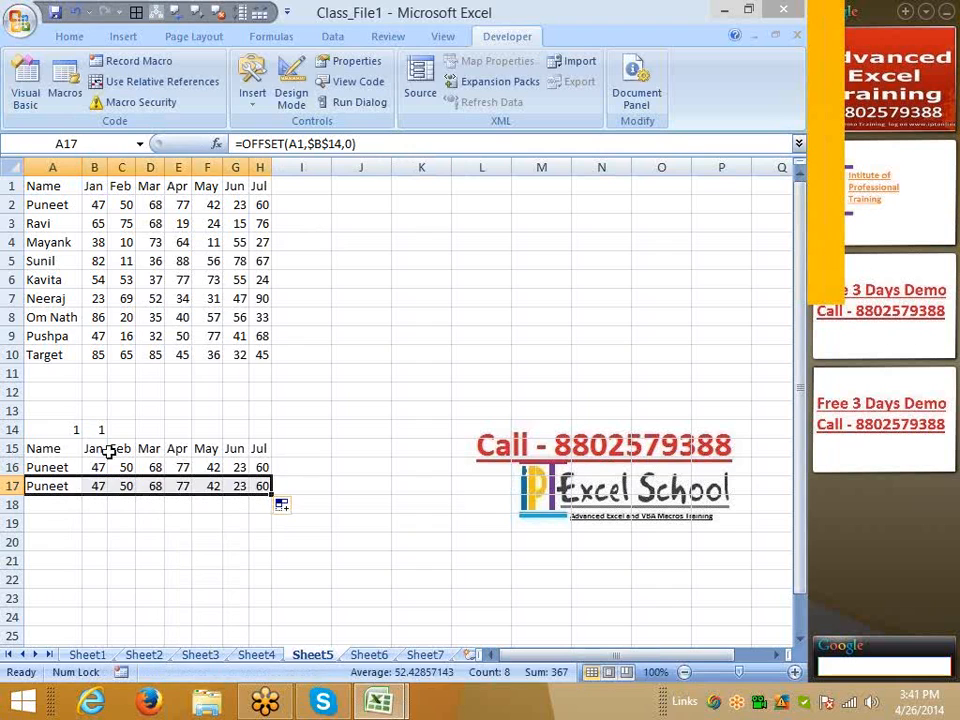
- Insert a 2-D clustered column chart from A15:H17 and place it beside the data table, starting at column I near row 1
left_click_drag(58, 461, 238, 482)
left_click(208, 485)
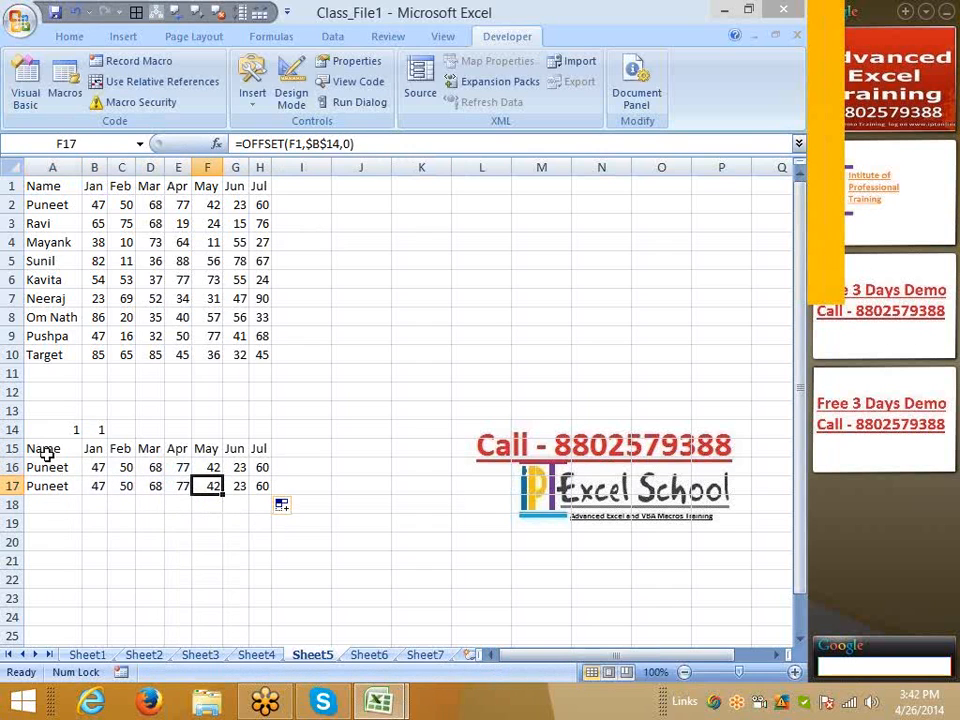
left_click_drag(45, 452, 263, 489)
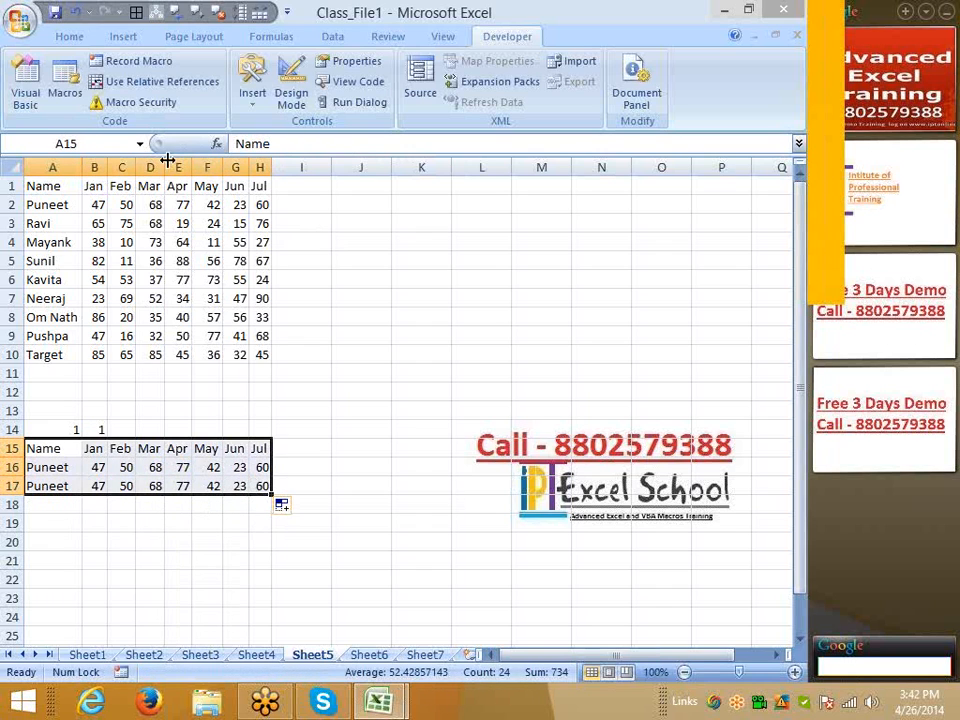
left_click(123, 36)
left_click(247, 92)
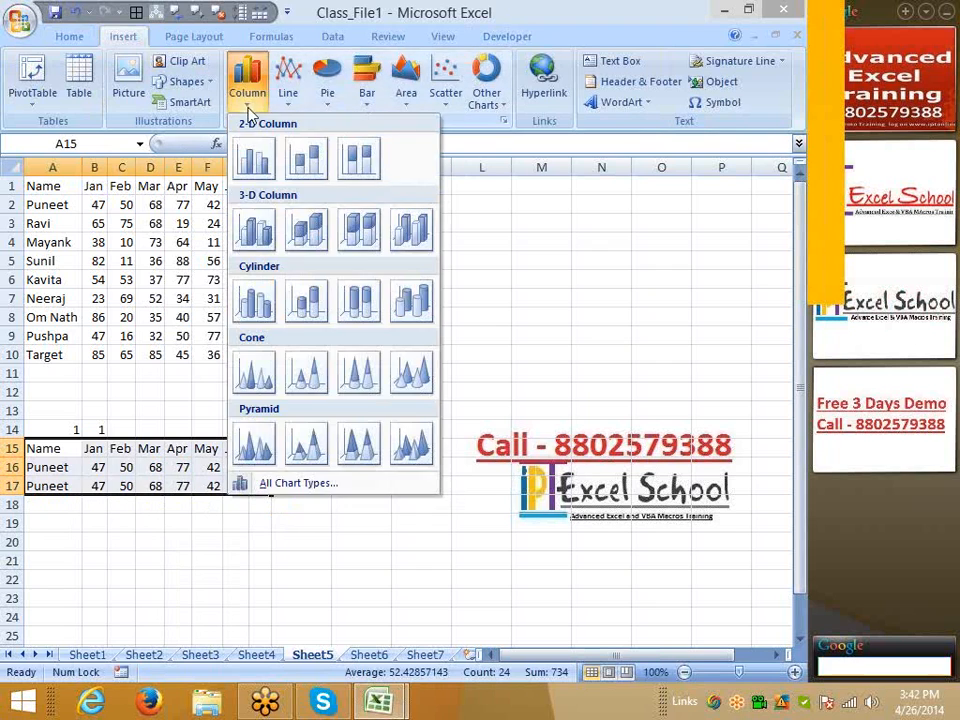
left_click(253, 157)
left_click_drag(384, 274, 426, 181)
left_click(375, 486)
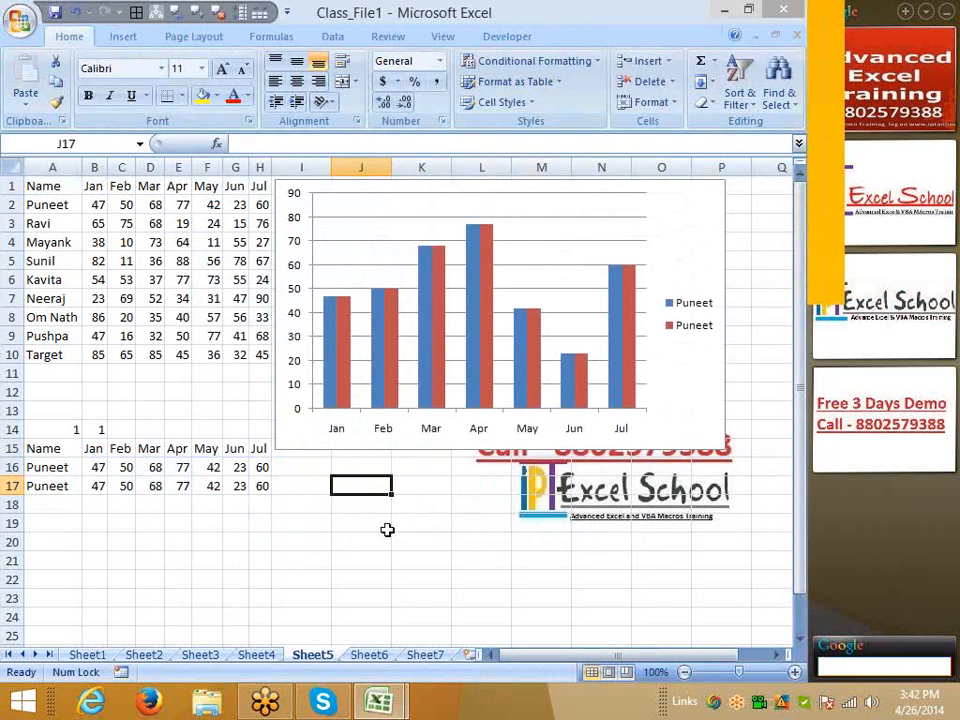
- Remove the chart's horizontal gridlines and draw a combo box form control over the upper-left corner of the plot area
left_click(645, 240)
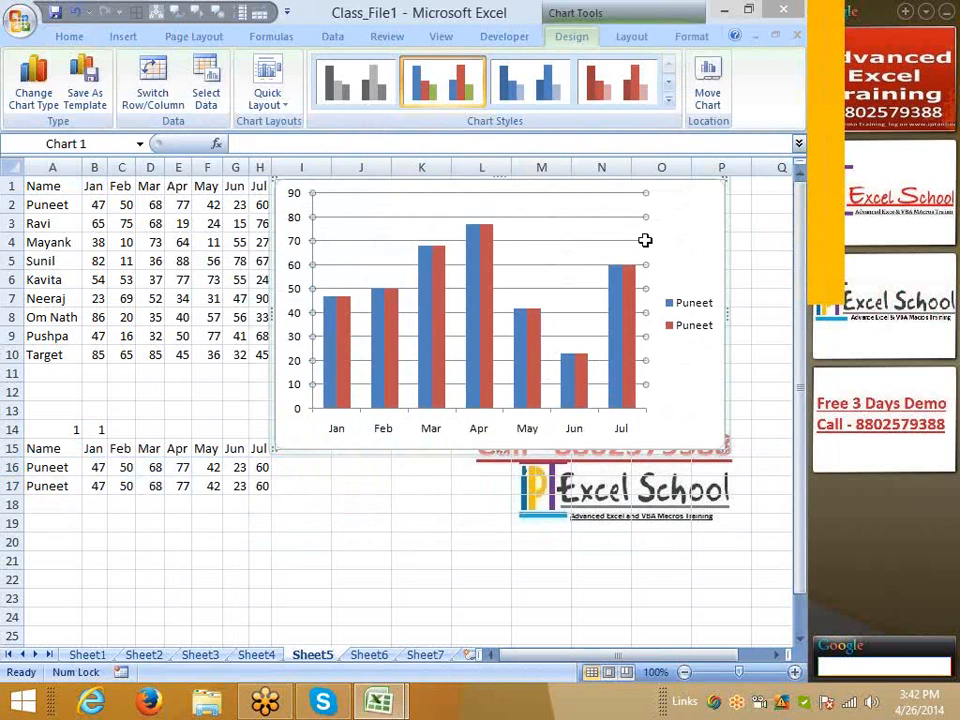
key("Delete")
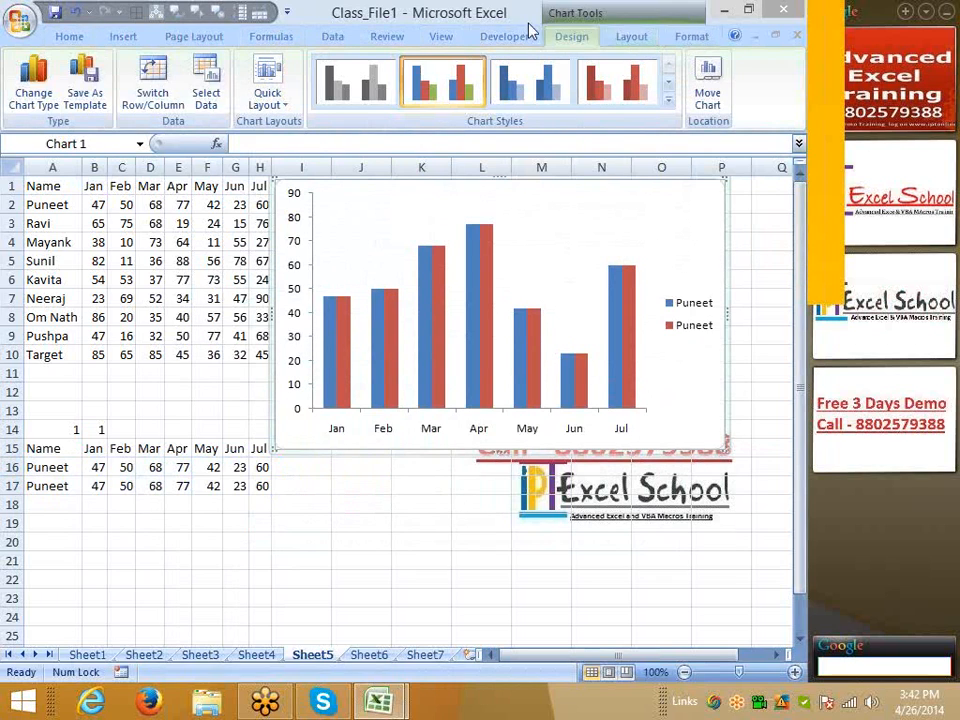
left_click(514, 34)
left_click(252, 82)
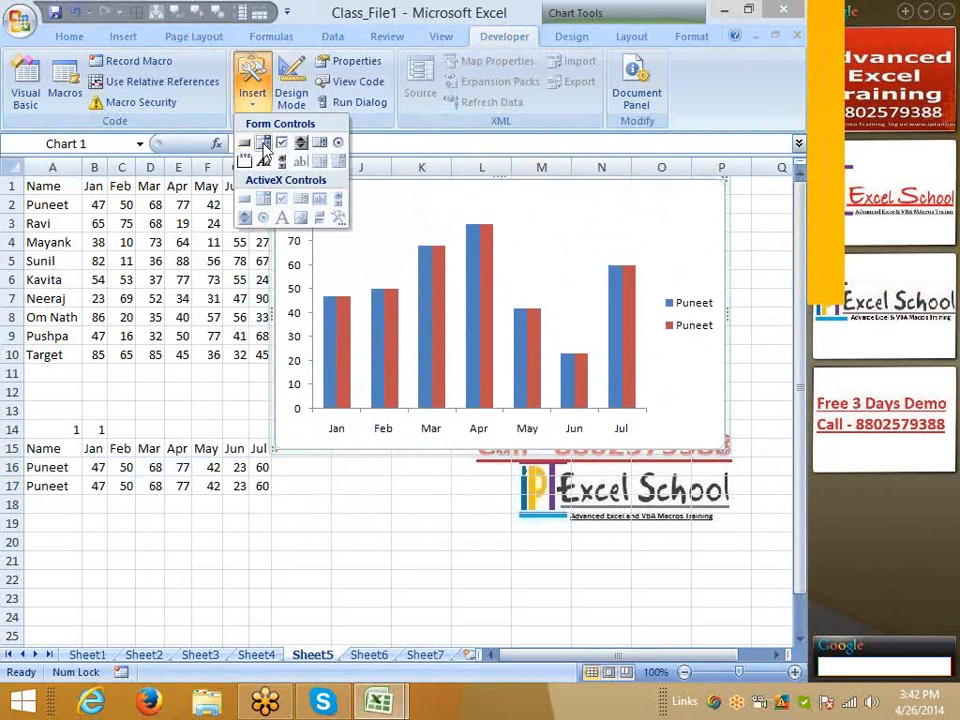
left_click(263, 143)
left_click_drag(316, 188, 414, 214)
- Configure the combo box with input range $A$2:$A$9, cell link $A$14 and 3-D shading
right_click(406, 208)
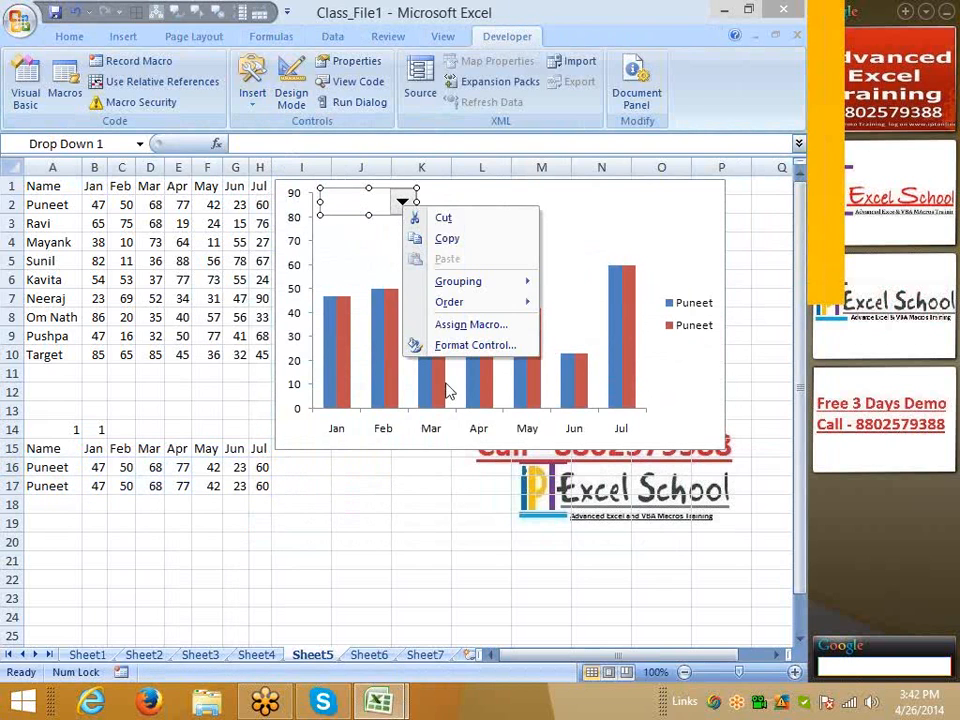
left_click(456, 346)
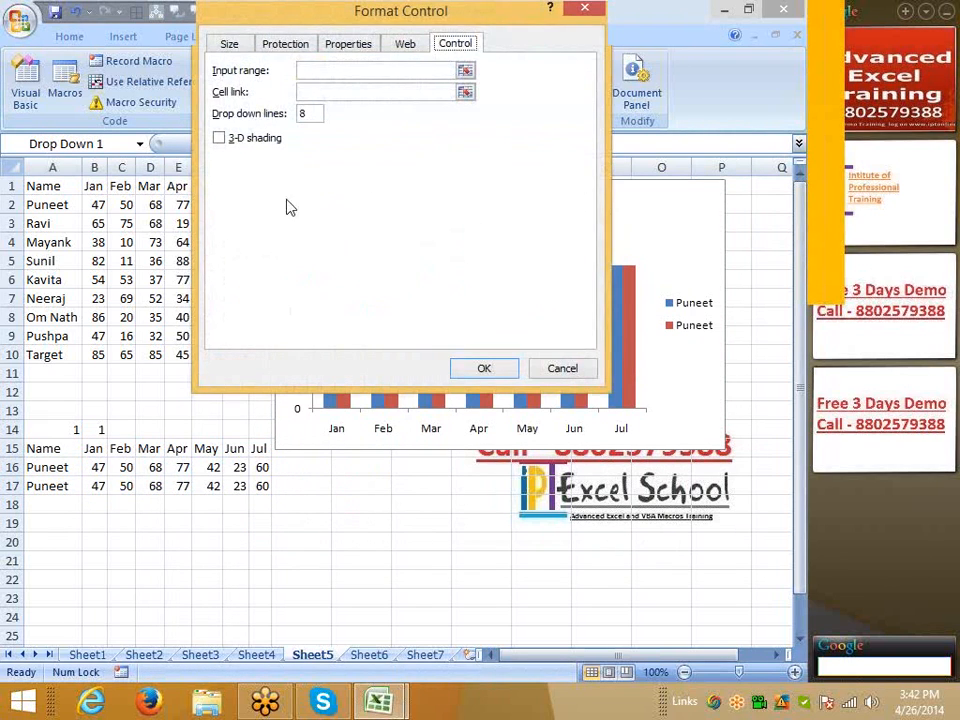
left_click(309, 70)
left_click_drag(58, 208, 40, 328)
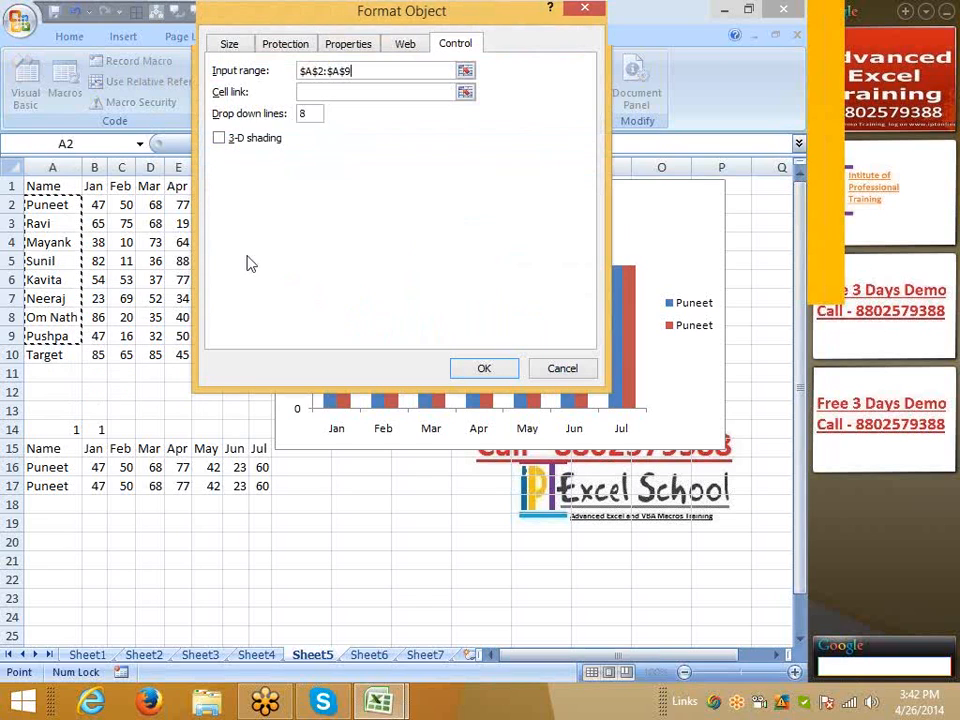
left_click(304, 92)
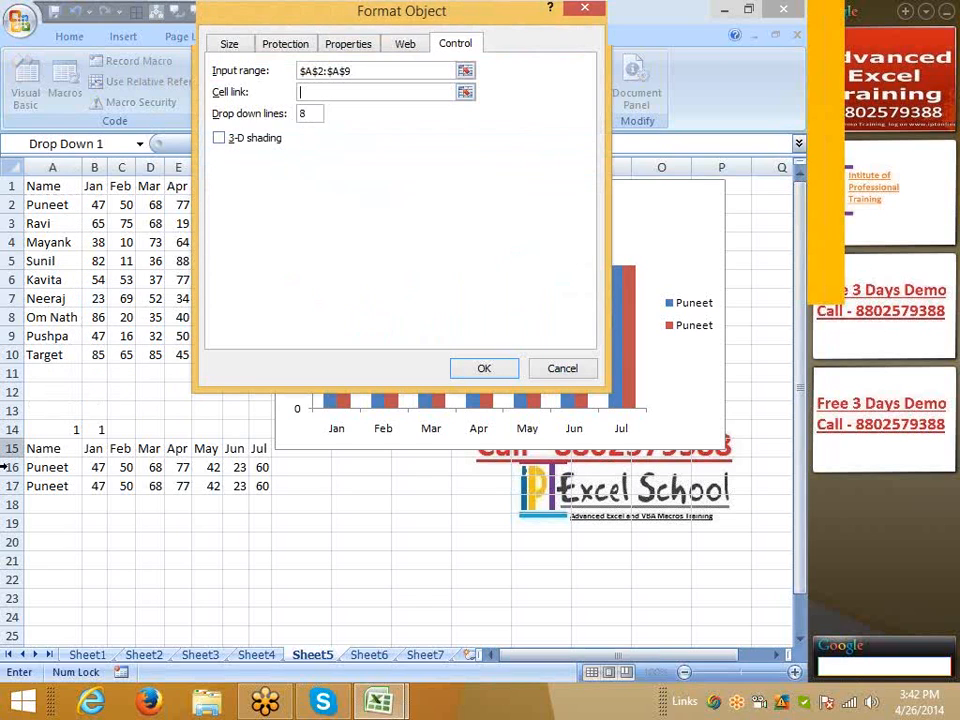
left_click(70, 428)
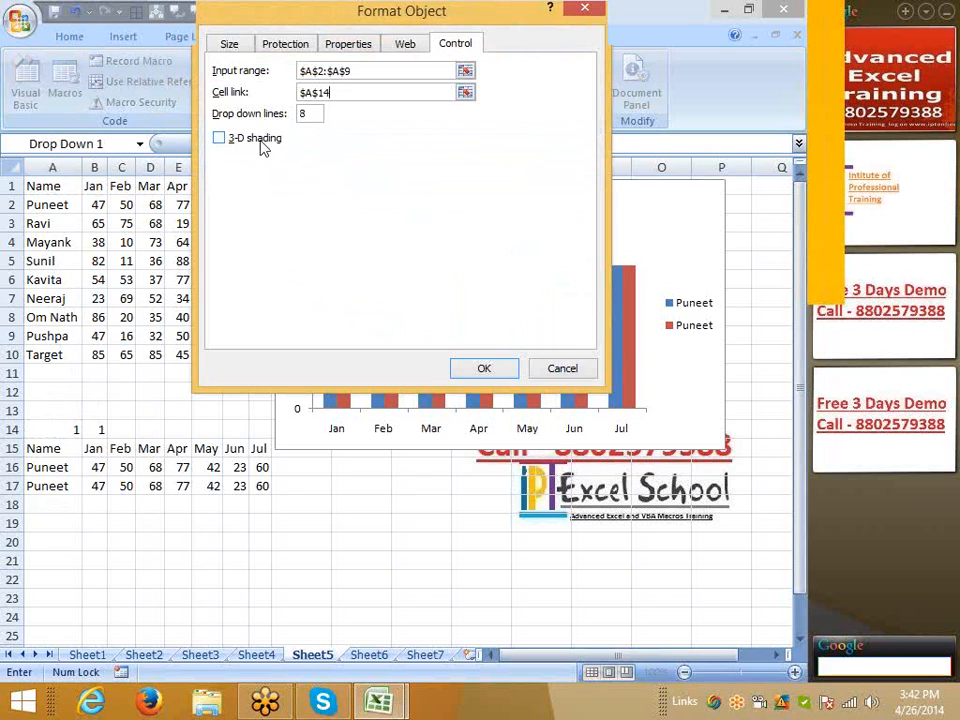
left_click(258, 139)
left_click(483, 370)
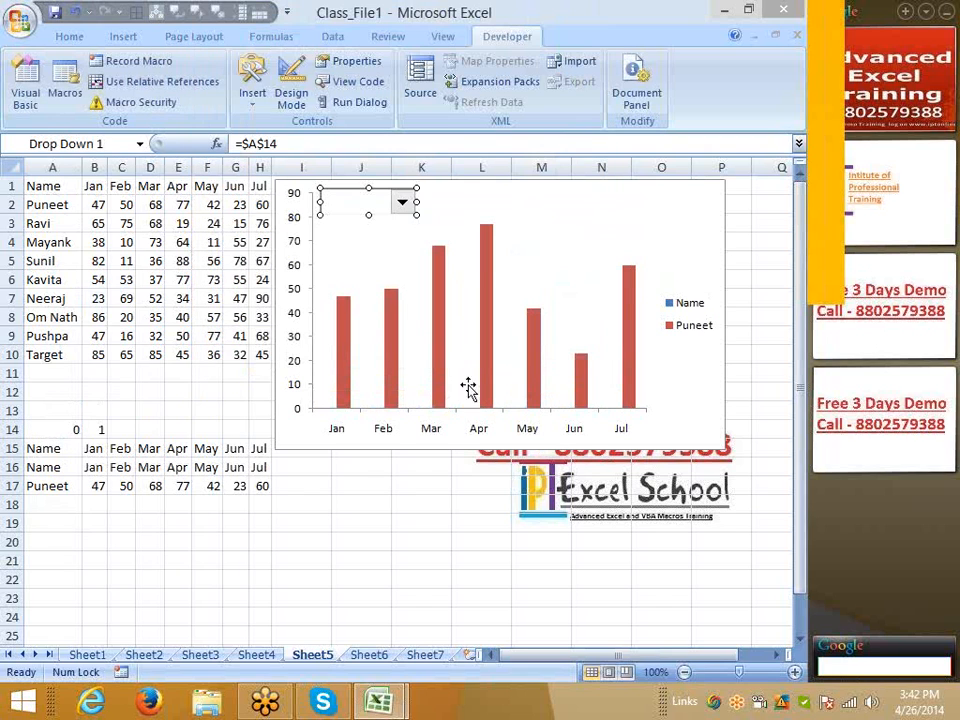
- Draw a list box form control inside the chart just below the legend
left_click(681, 403)
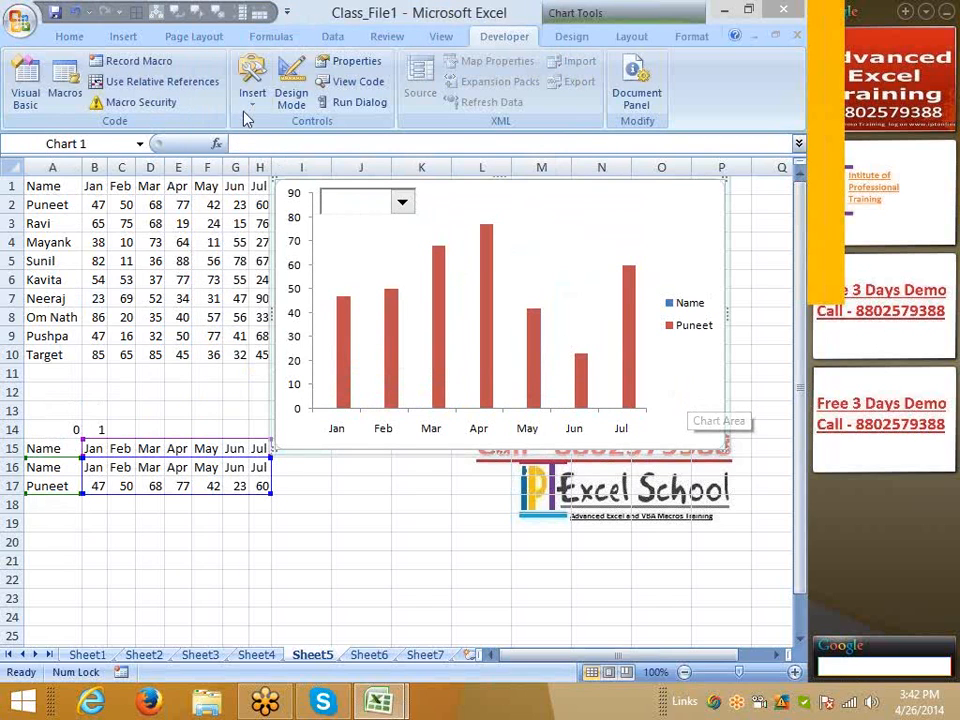
left_click(252, 85)
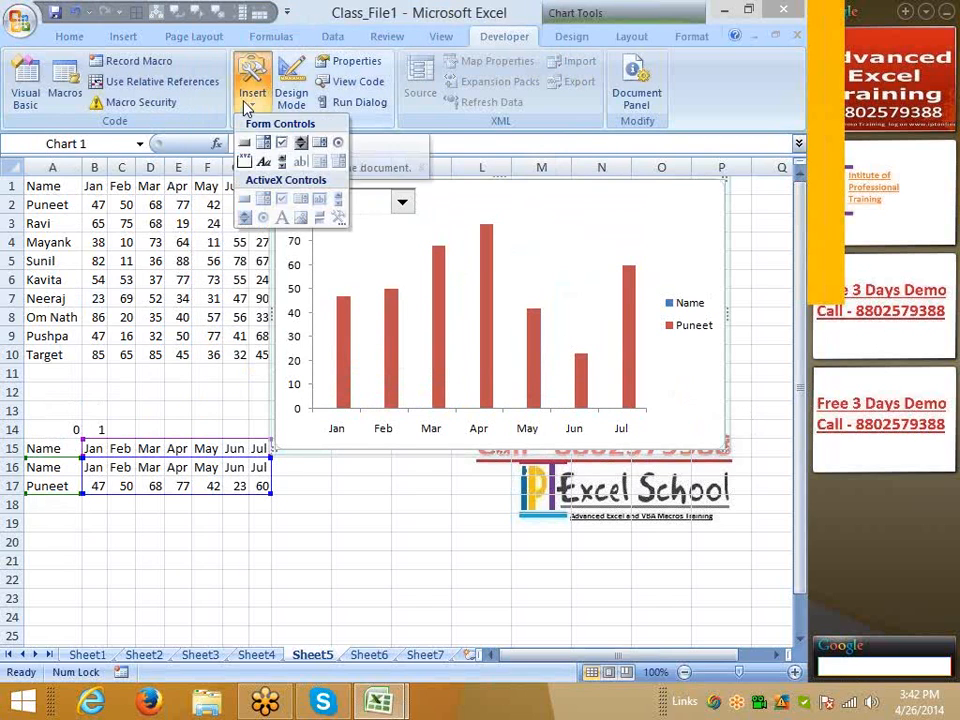
left_click(319, 142)
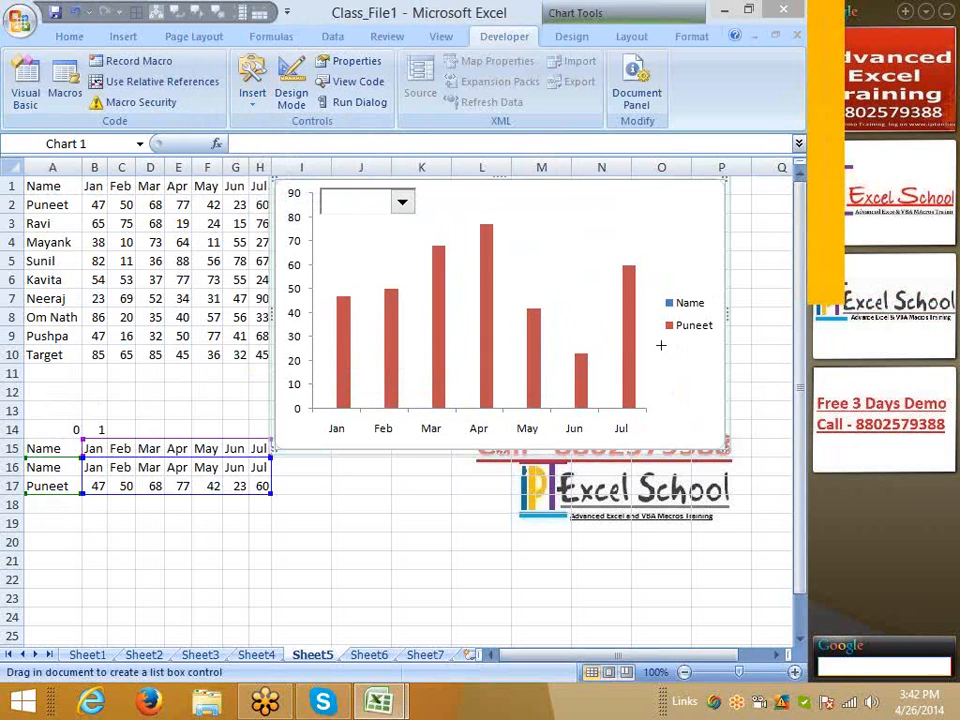
left_click_drag(660, 345, 718, 434)
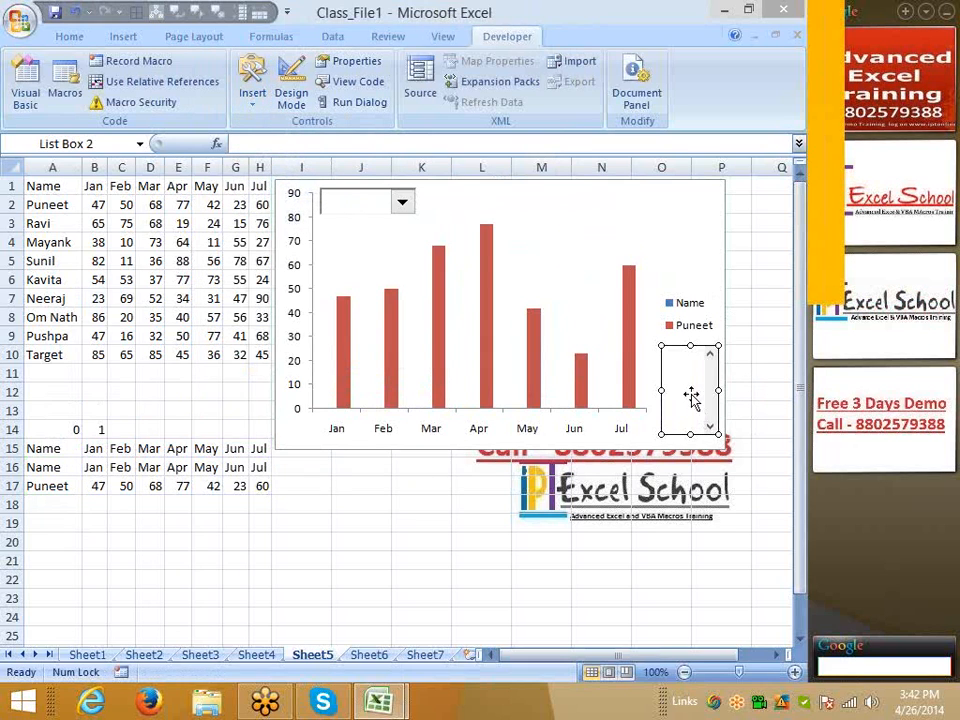
- Configure the list box with input range $A$2:$A$9, cell link $B$14, single selection and 3-D shading, leaving it deselected
right_click(687, 370)
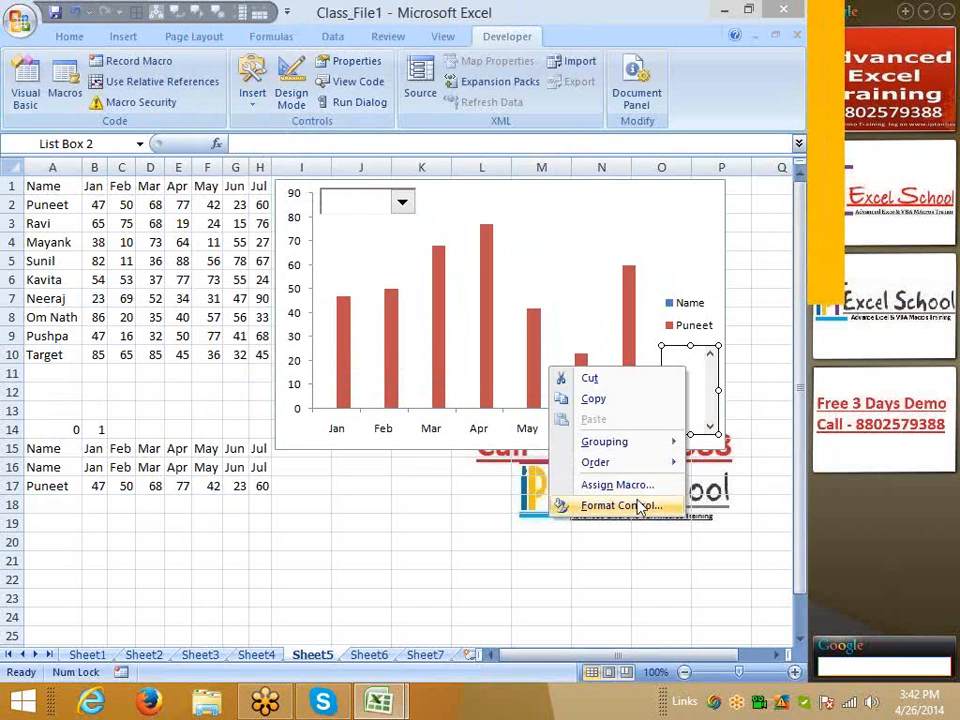
left_click(641, 506)
left_click(491, 232)
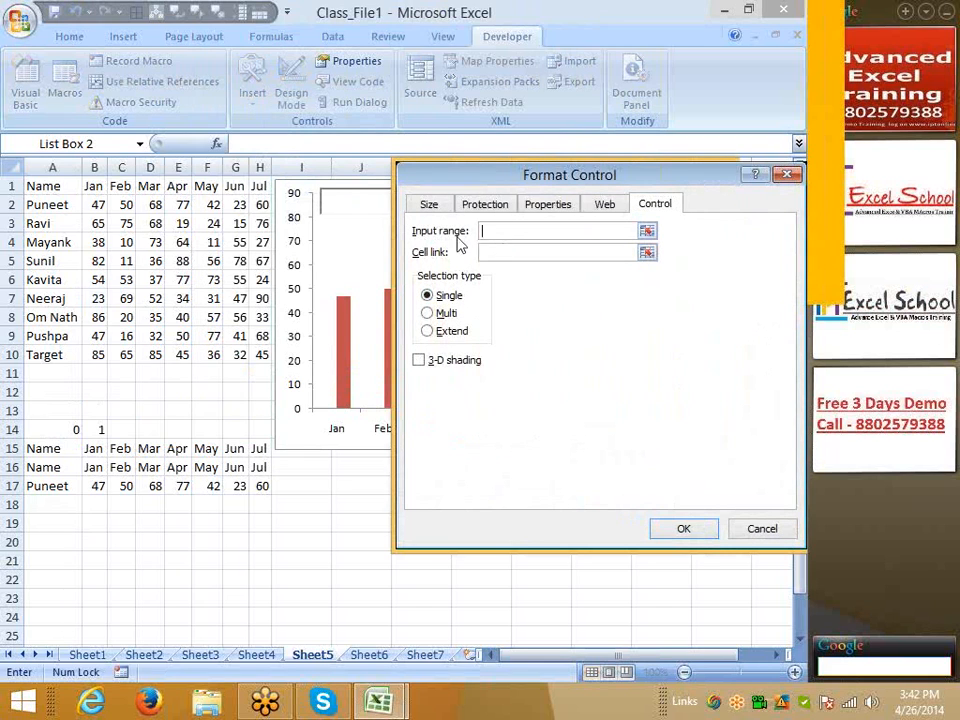
left_click_drag(60, 200, 51, 332)
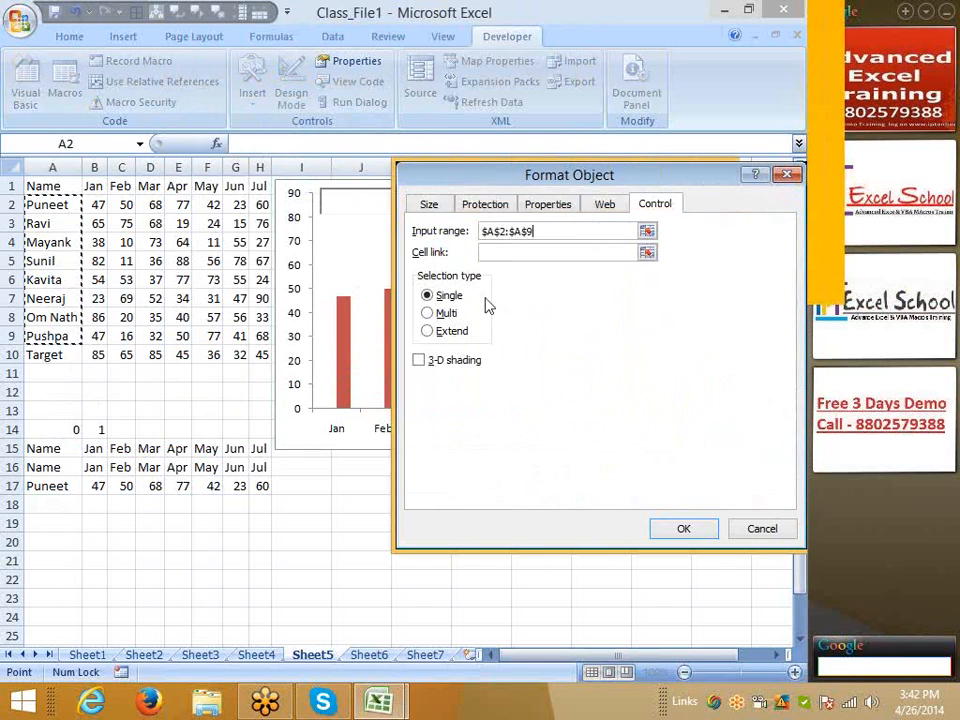
left_click(495, 253)
left_click(94, 429)
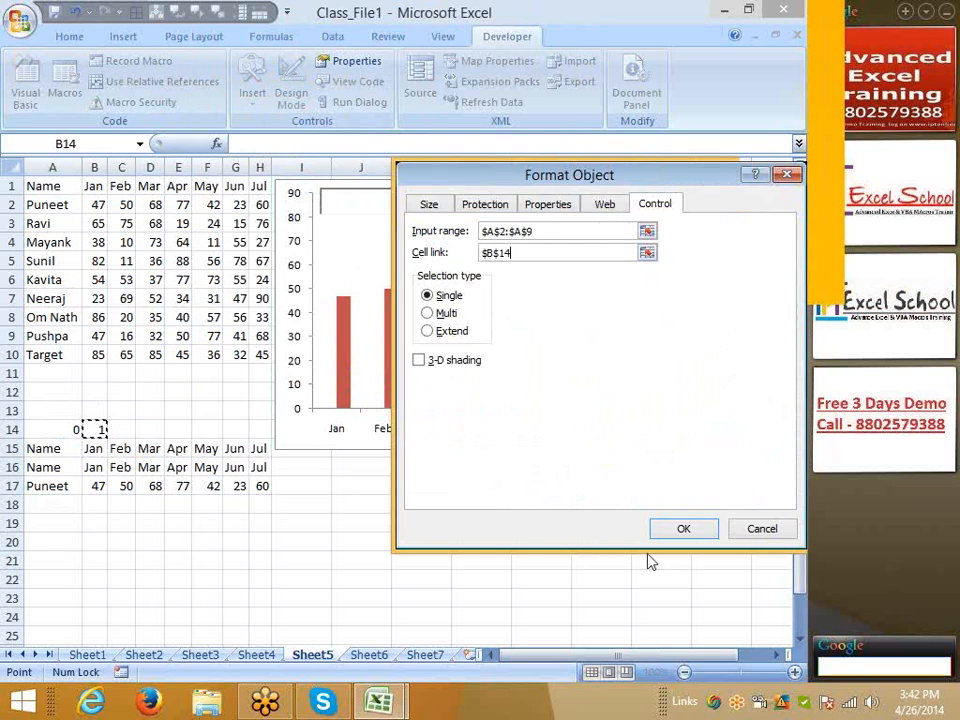
left_click(430, 362)
left_click(676, 527)
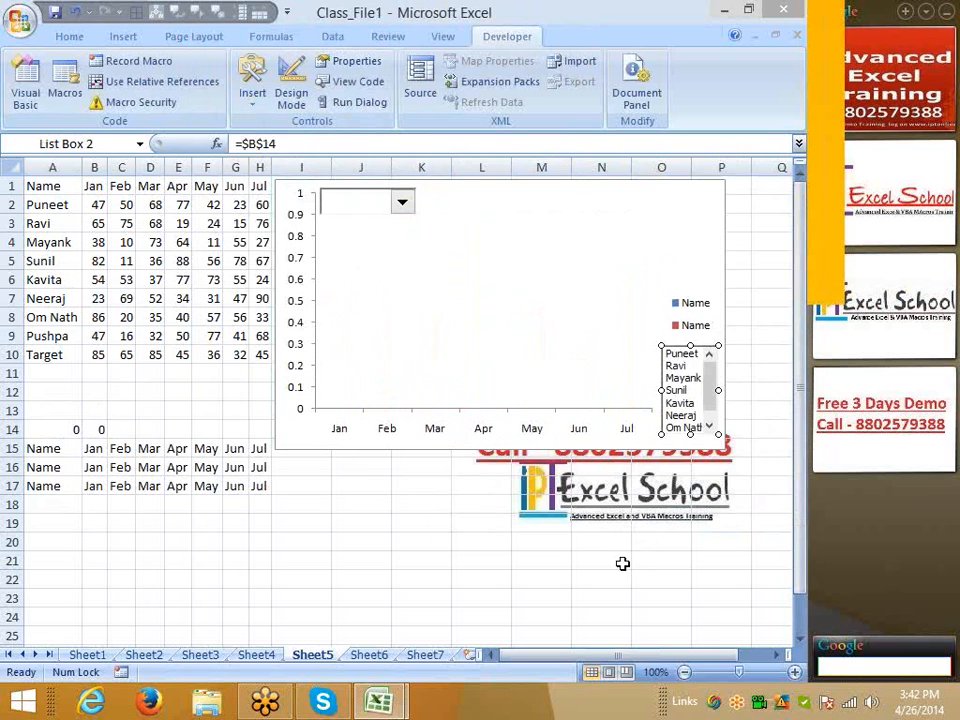
left_click(601, 565)
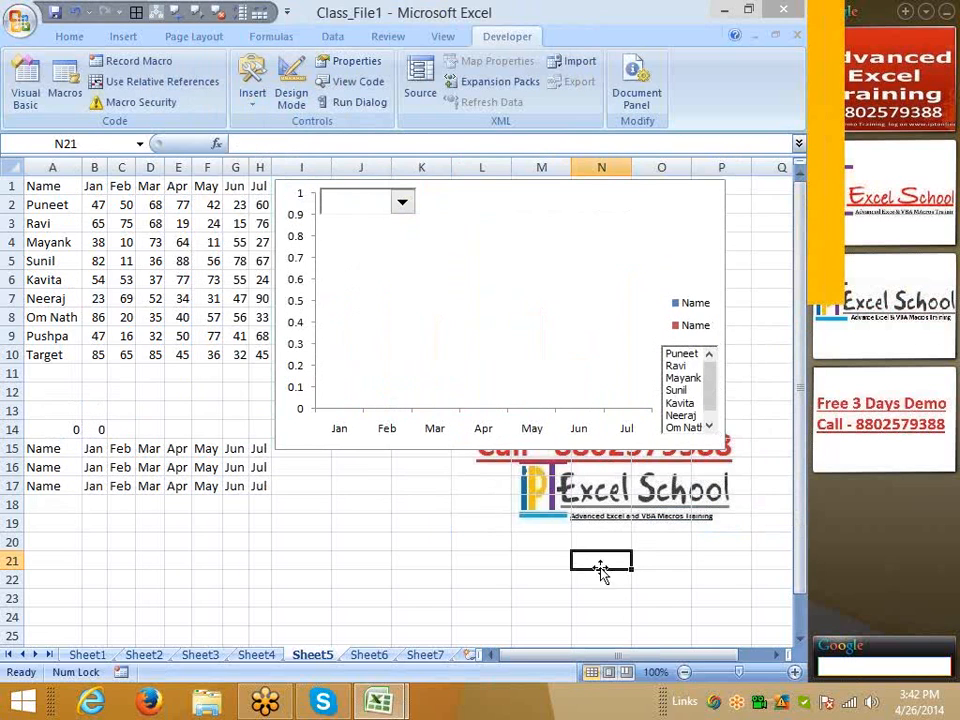
- Test both controls by switching the list box between the third and fourth names and choosing the second name in the combo box
left_click(672, 380)
left_click(675, 390)
left_click(677, 378)
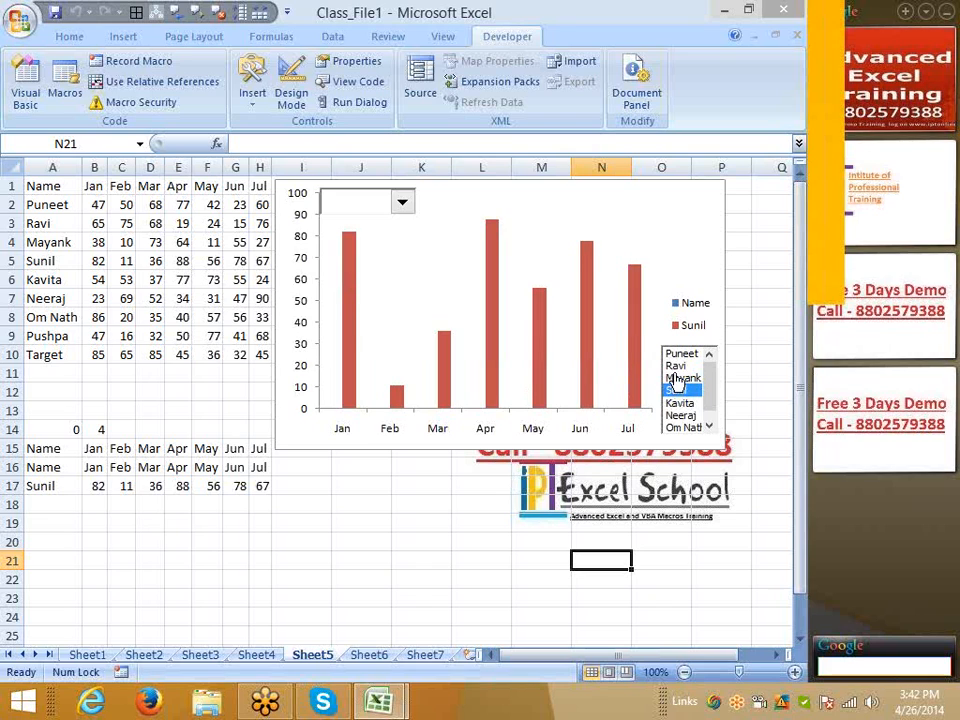
left_click(402, 203)
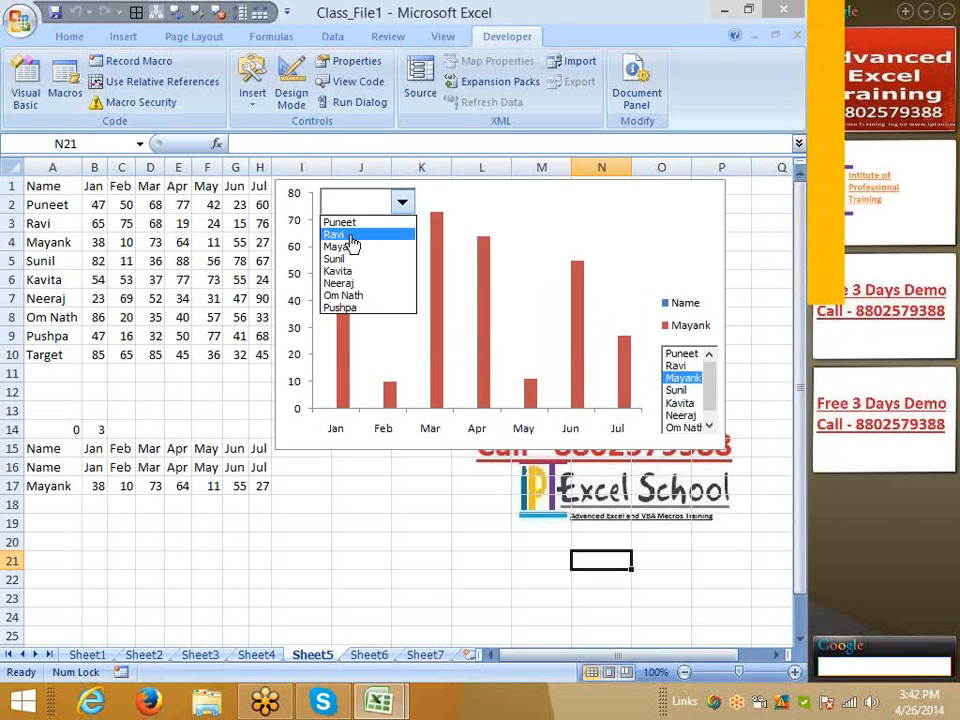
left_click(350, 233)
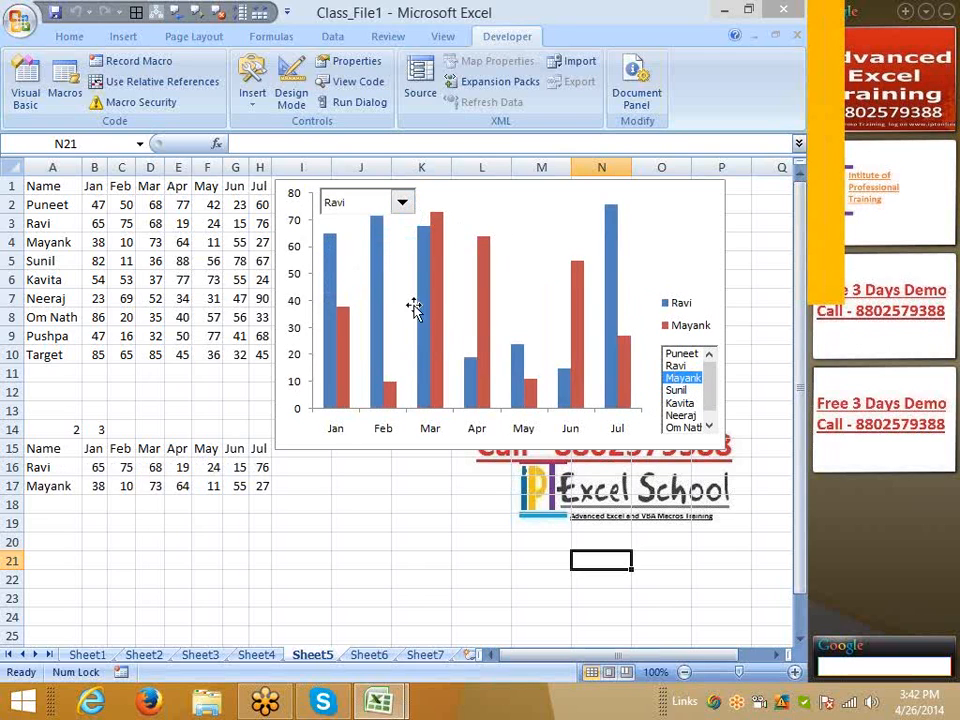
- Select the fourth and fifth names in the list box and check the linked index in B14
left_click(677, 391)
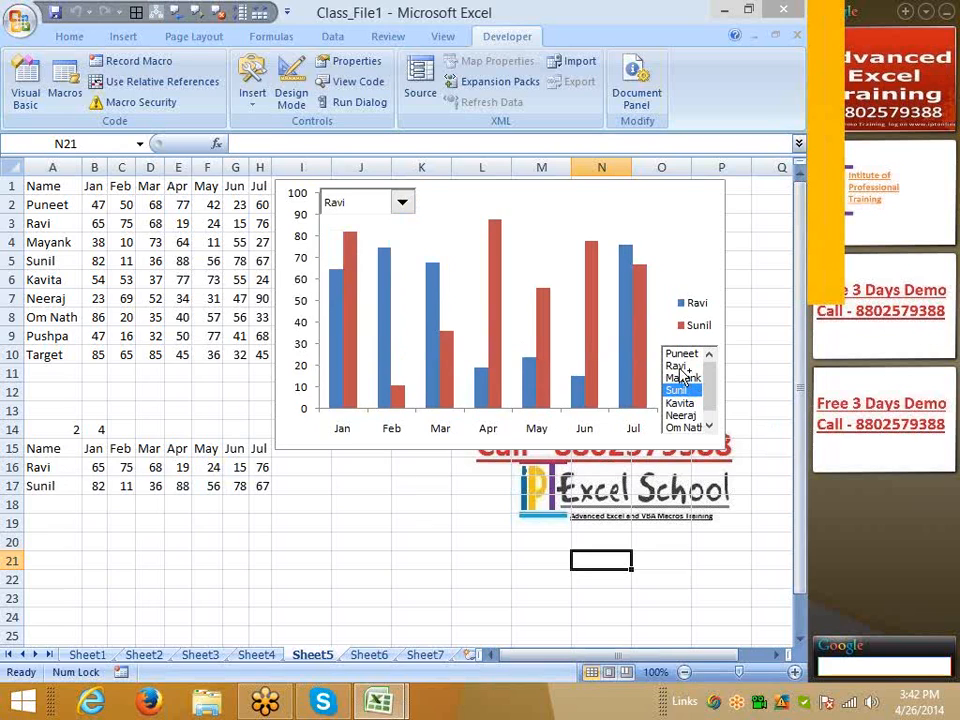
left_click(683, 374, "ctrl")
left_click(601, 560)
left_click(680, 403)
left_click(94, 429)
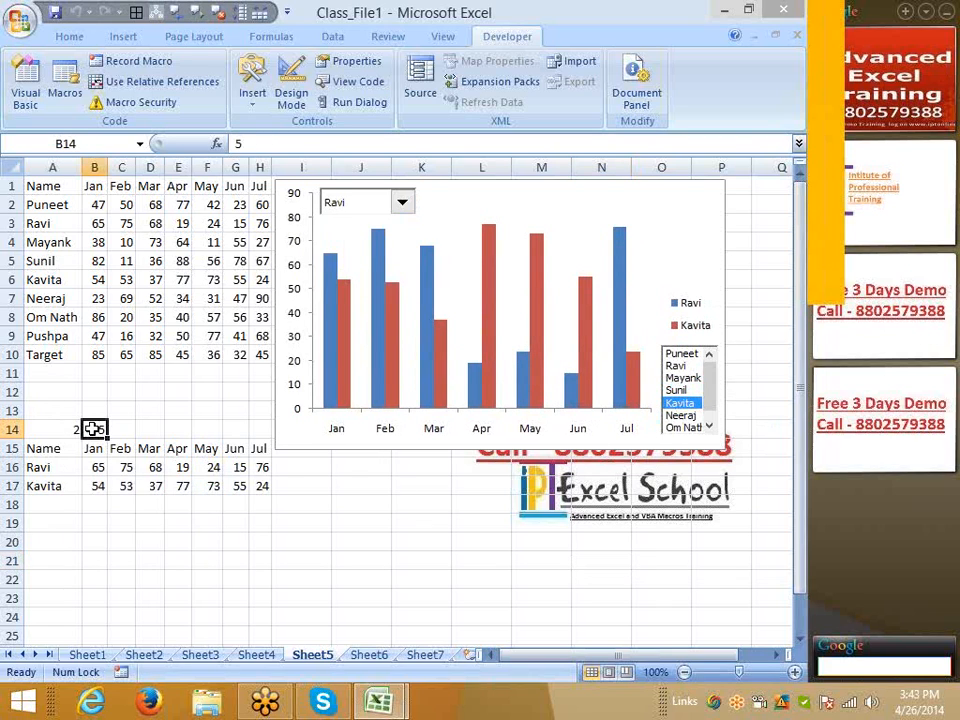
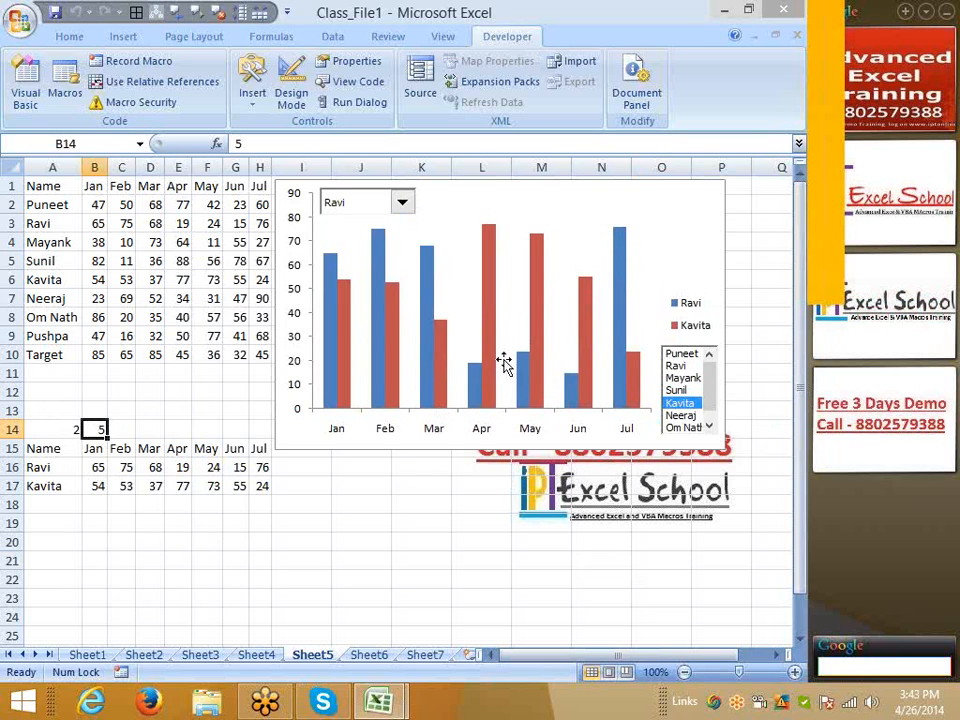
- Set the list box to the third name and choose the first name in the combo box for comparison
left_click(684, 390)
left_click(683, 378)
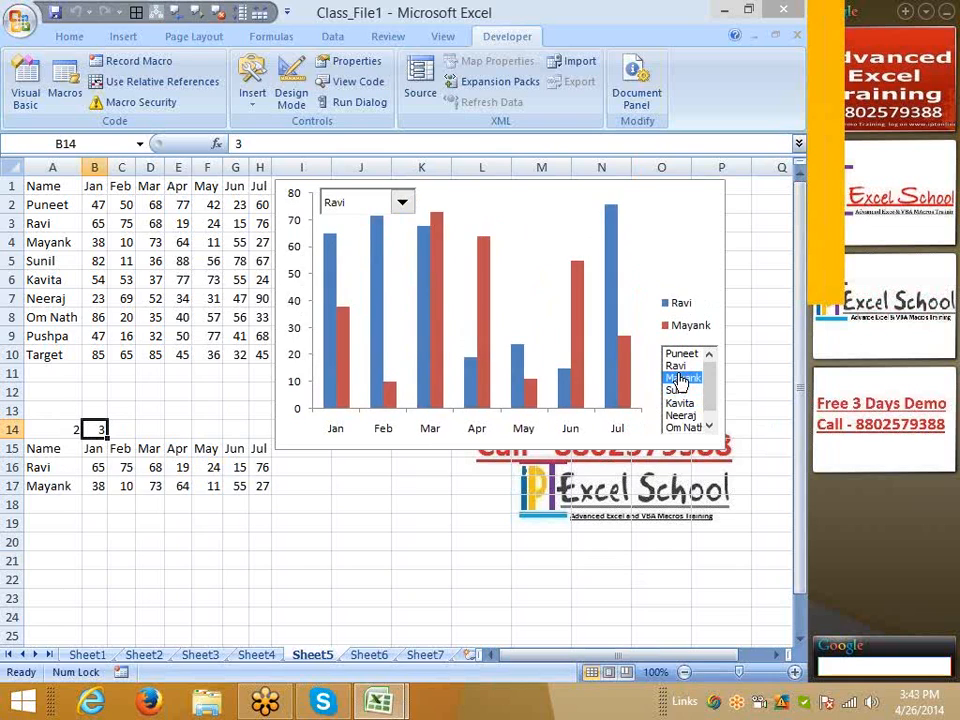
left_click(401, 202)
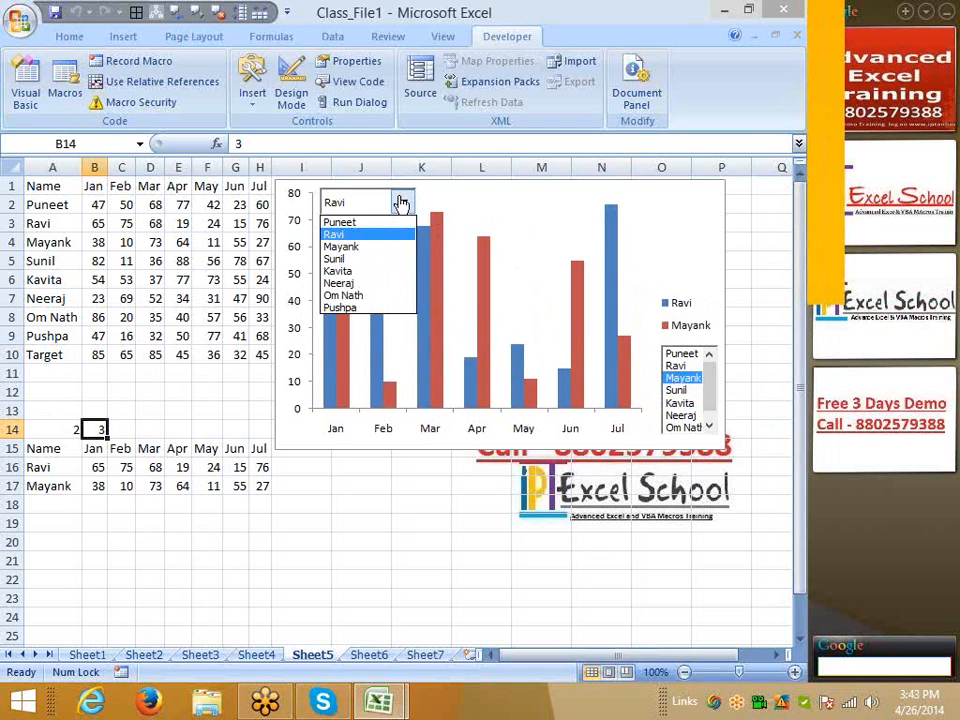
left_click(345, 219)
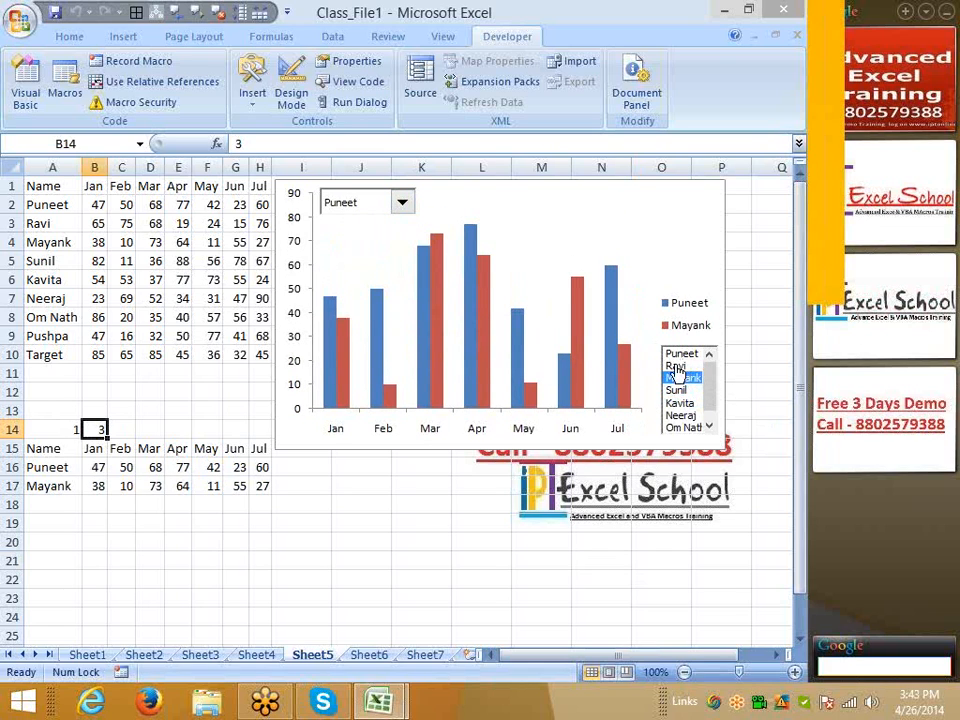
- Step the list box through the second to eighth names, ending on the last name in the list
left_click(676, 367)
left_click(678, 380)
left_click(677, 390)
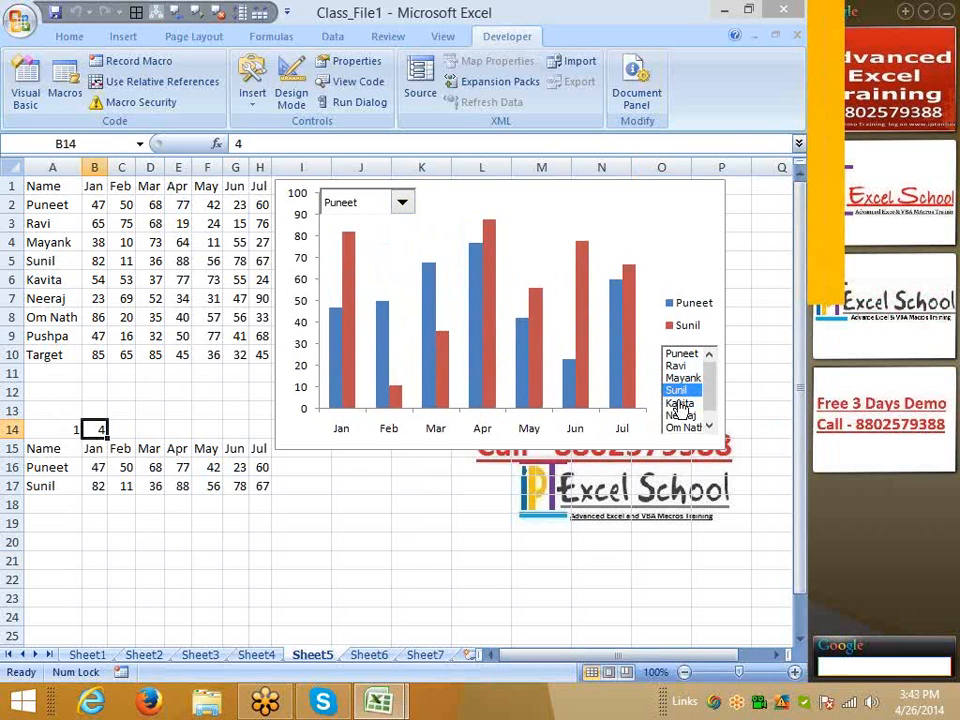
left_click(679, 403)
left_click(680, 415)
left_click(682, 427)
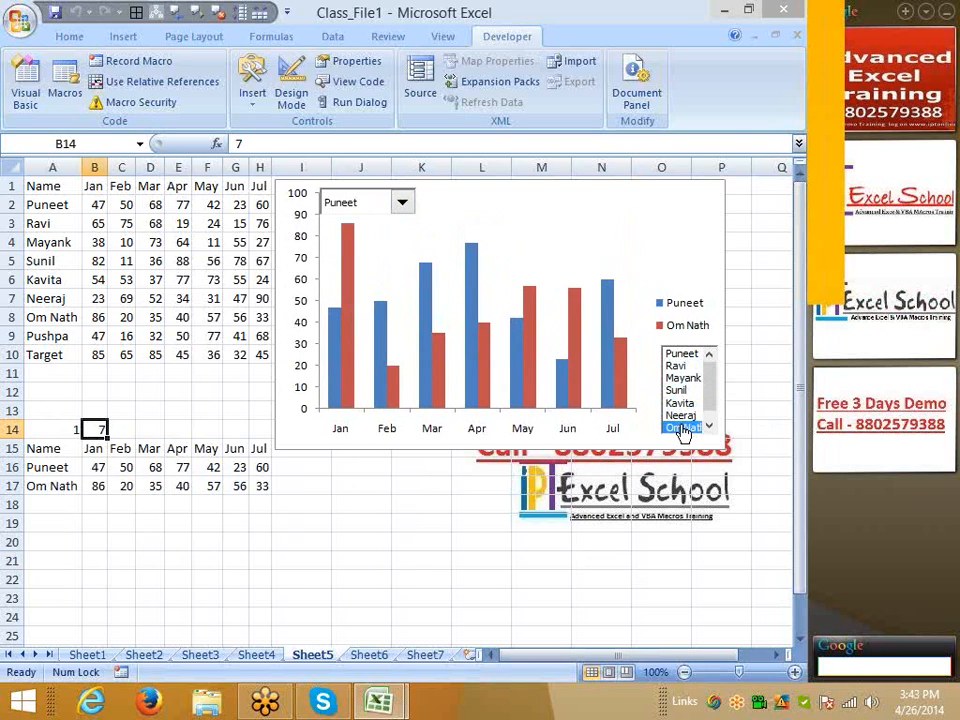
left_click(708, 426)
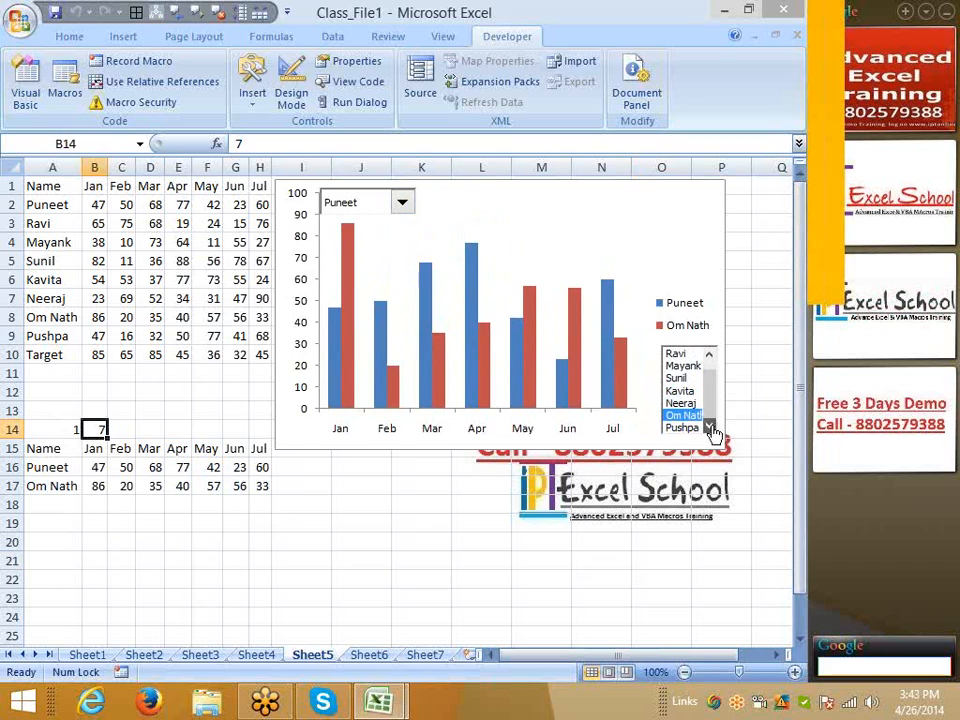
left_click(689, 429)
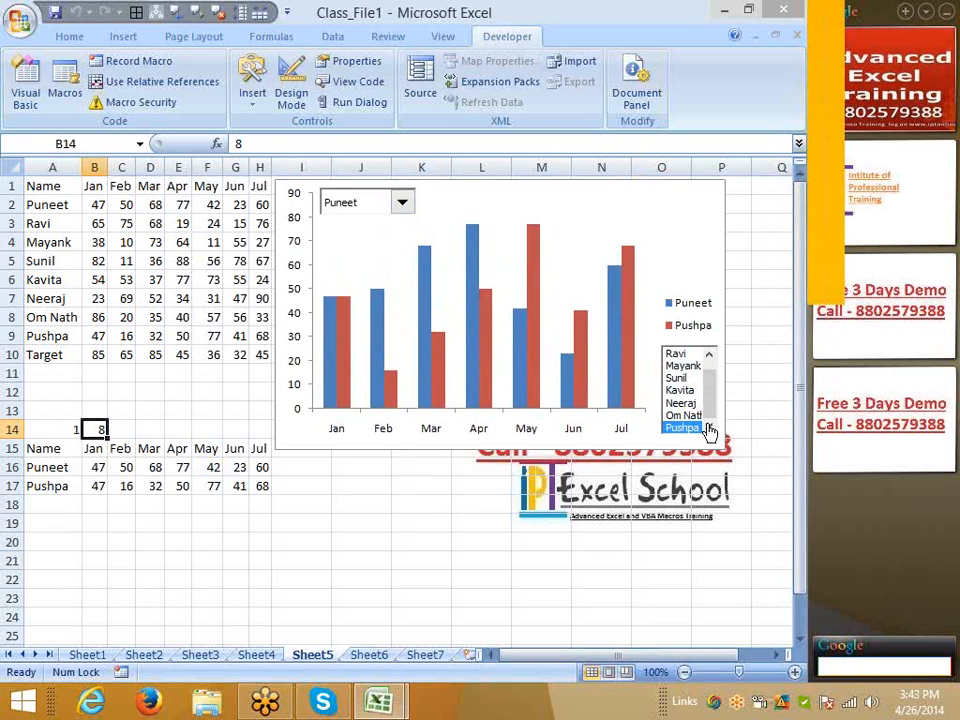
left_click(393, 519)
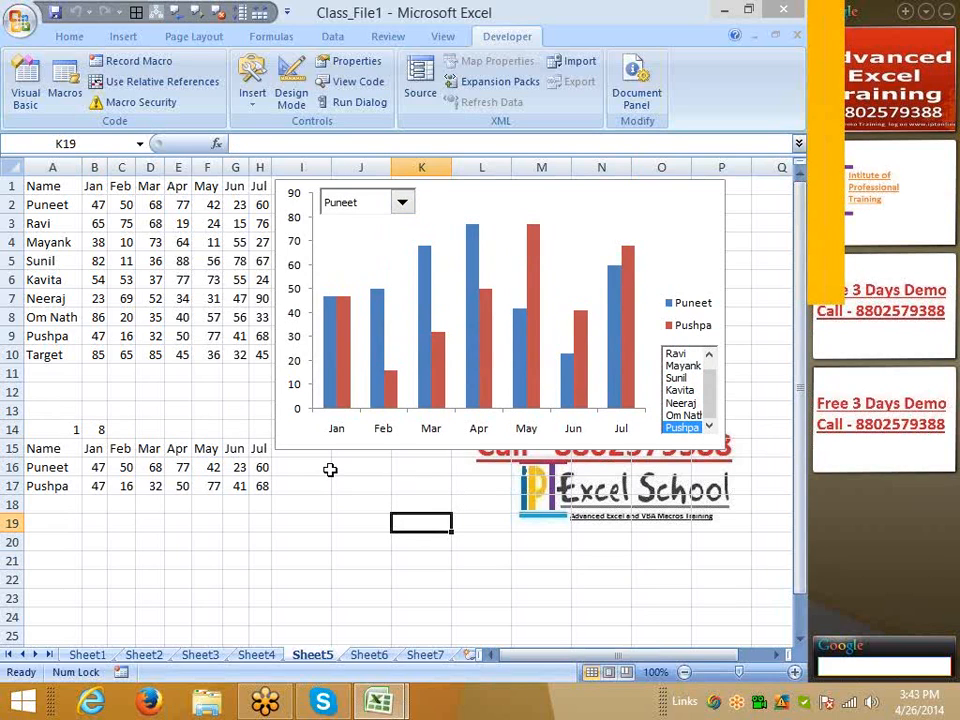
- Draw a check box form control along the upper edge of the chart, above the May column group
left_click(250, 95)
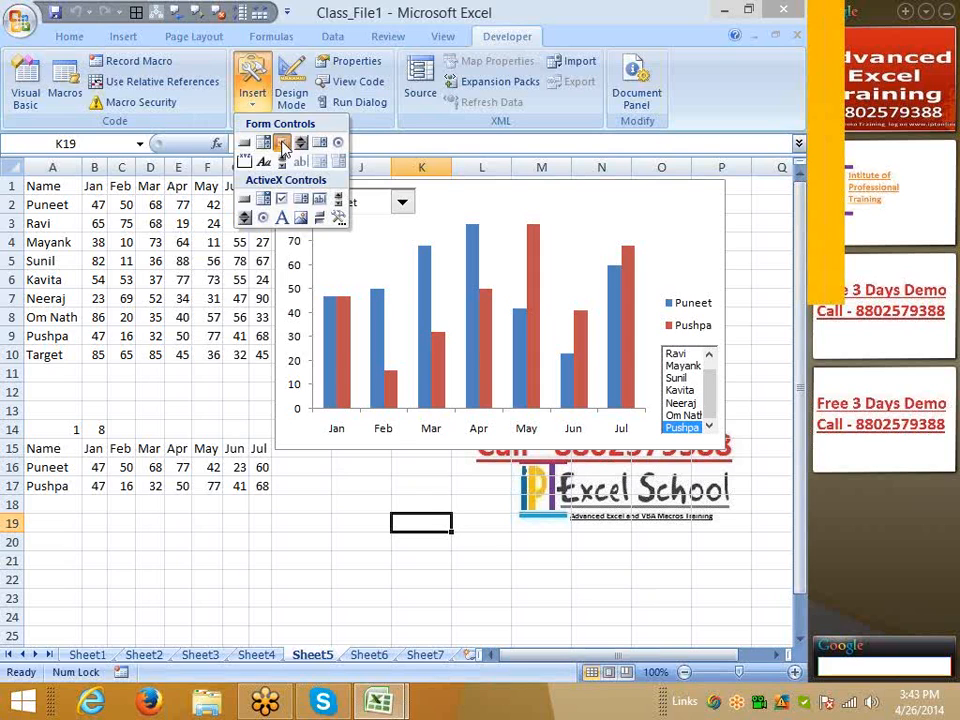
left_click(279, 137)
left_click_drag(506, 182, 589, 209)
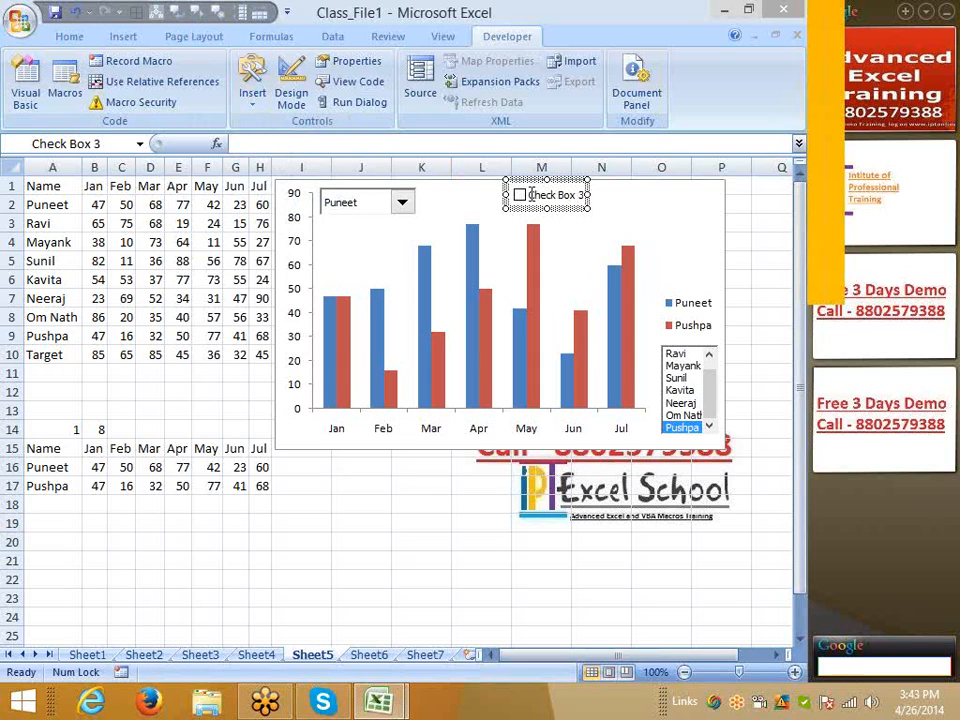
- Relabel the check box above the chart as VS and narrow its frame to fit the short label
left_click_drag(530, 196, 613, 195)
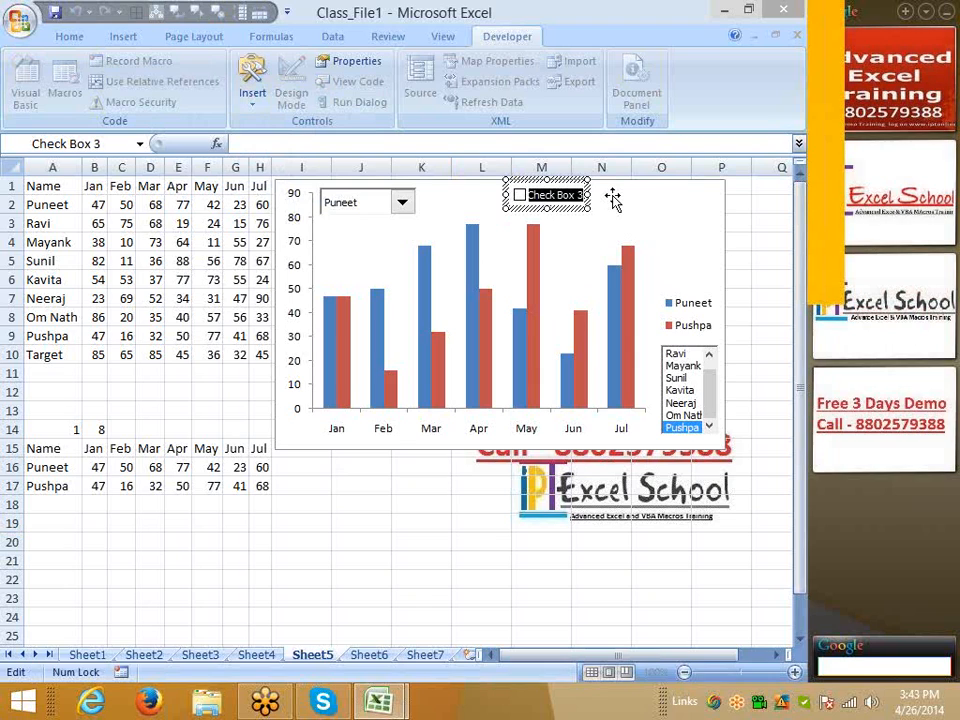
key("BackSpace")
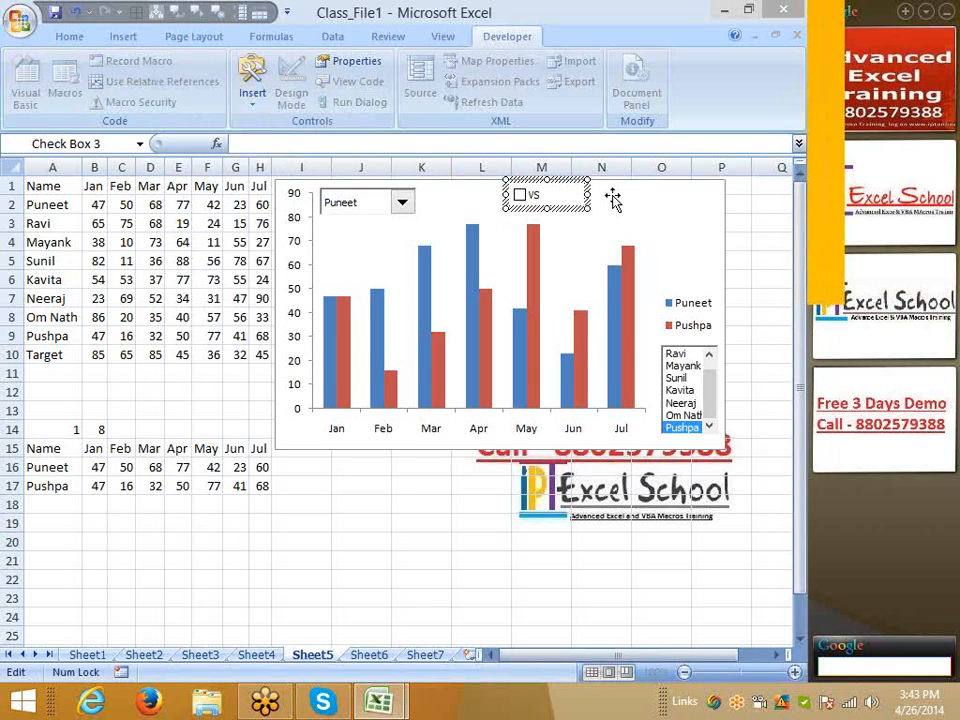
left_click(586, 193)
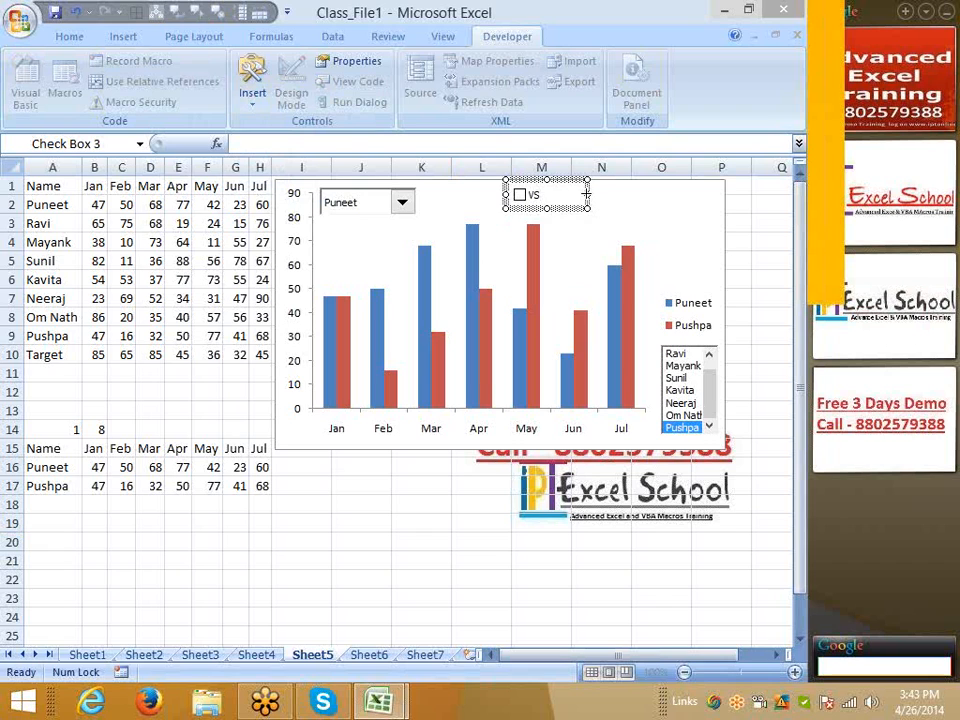
left_click_drag(586, 193, 549, 200)
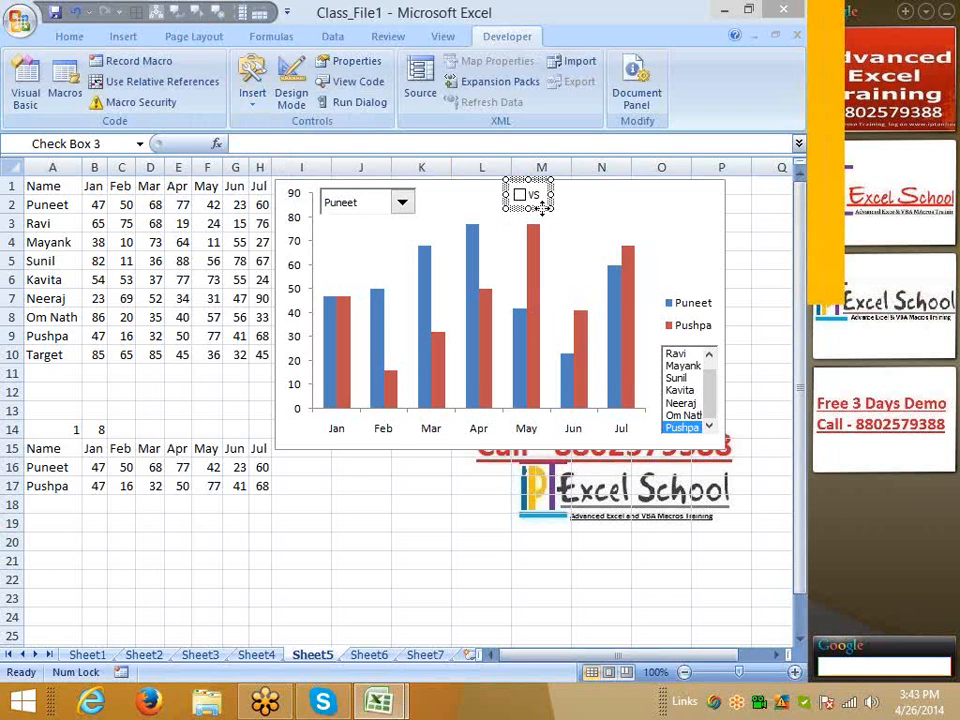
- Link the VS check box to cell $C$14
right_click(541, 207)
left_click(580, 368)
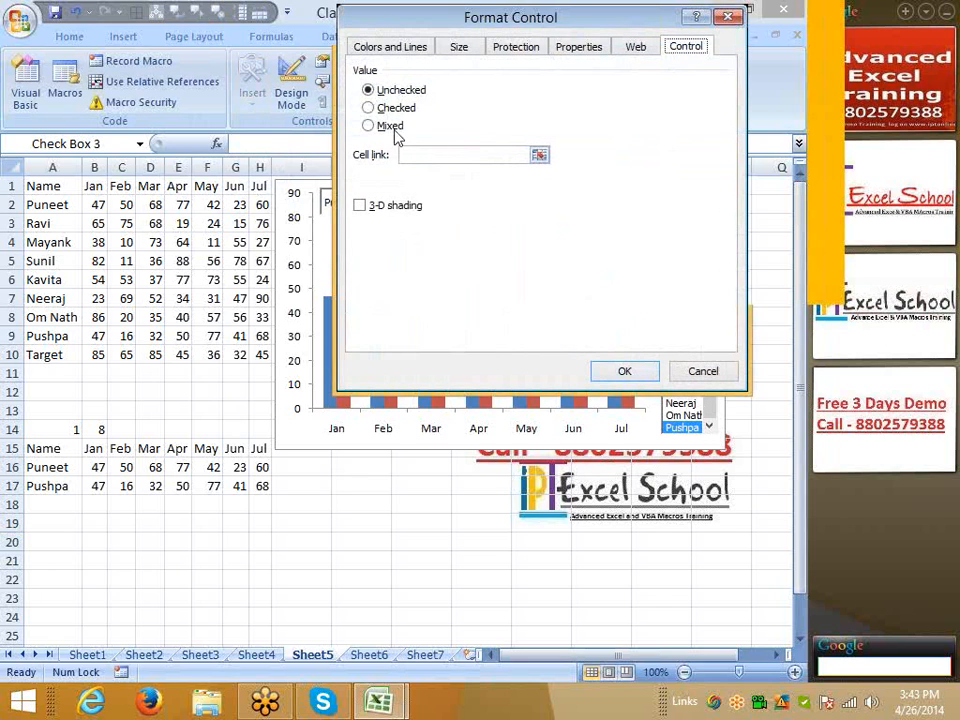
left_click(403, 157)
left_click(121, 429)
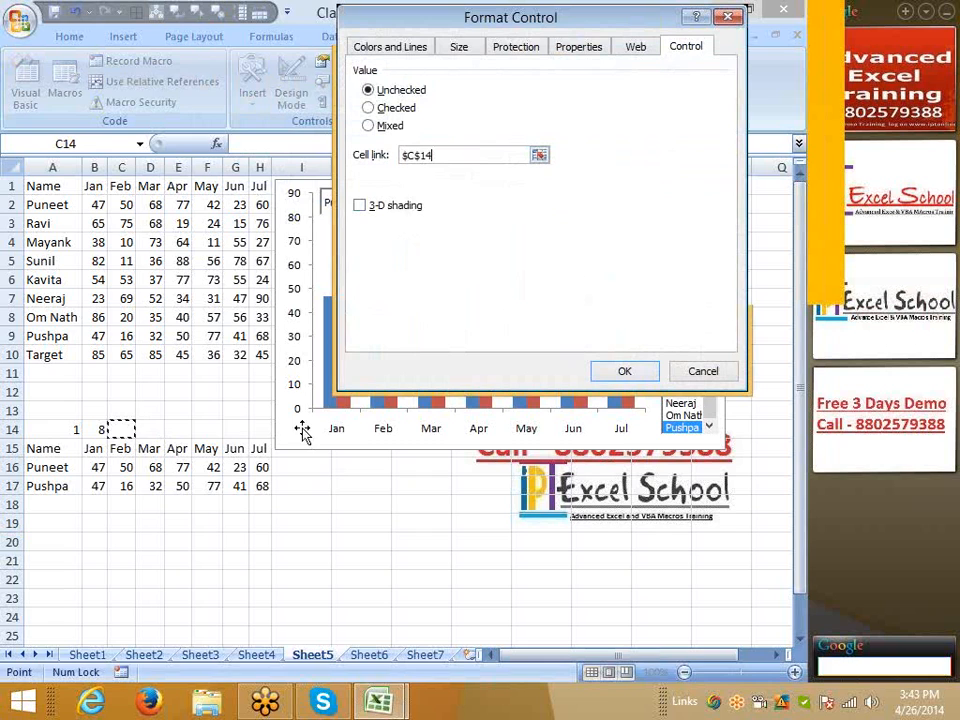
left_click(623, 373)
- Turn on 3-D shading for the VS check box and deselect it
right_click(522, 197)
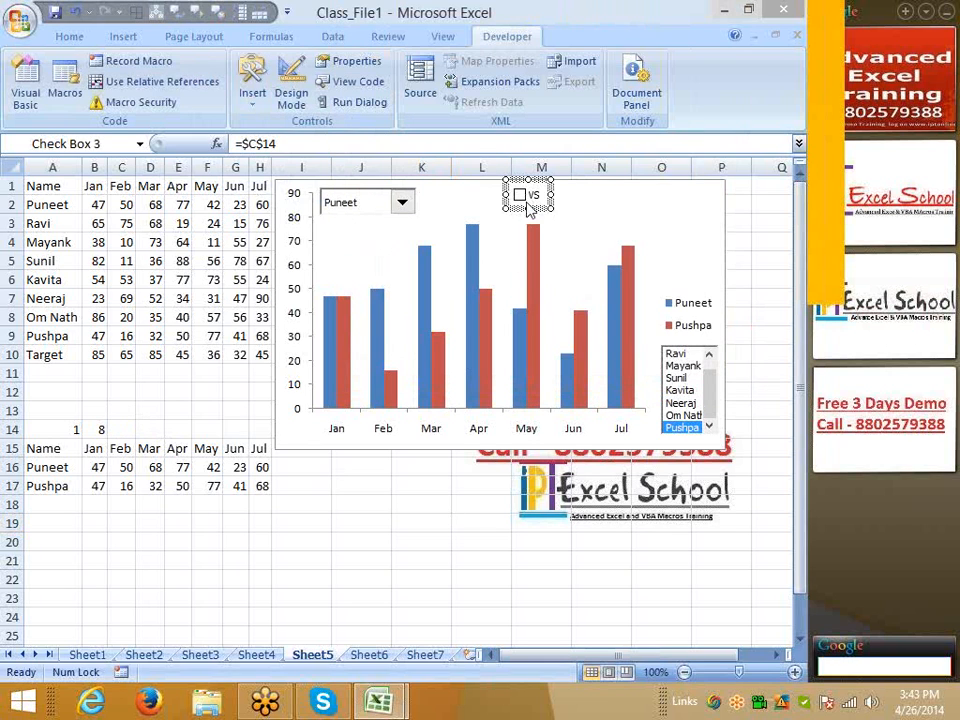
left_click(576, 366)
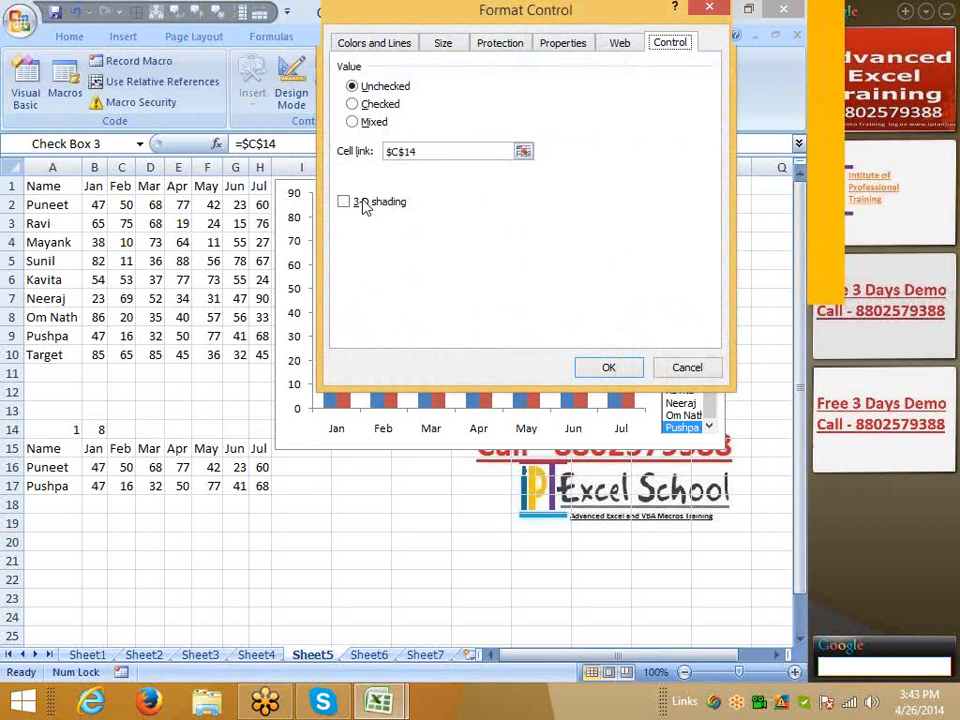
left_click(362, 204)
left_click(611, 369)
left_click(316, 575)
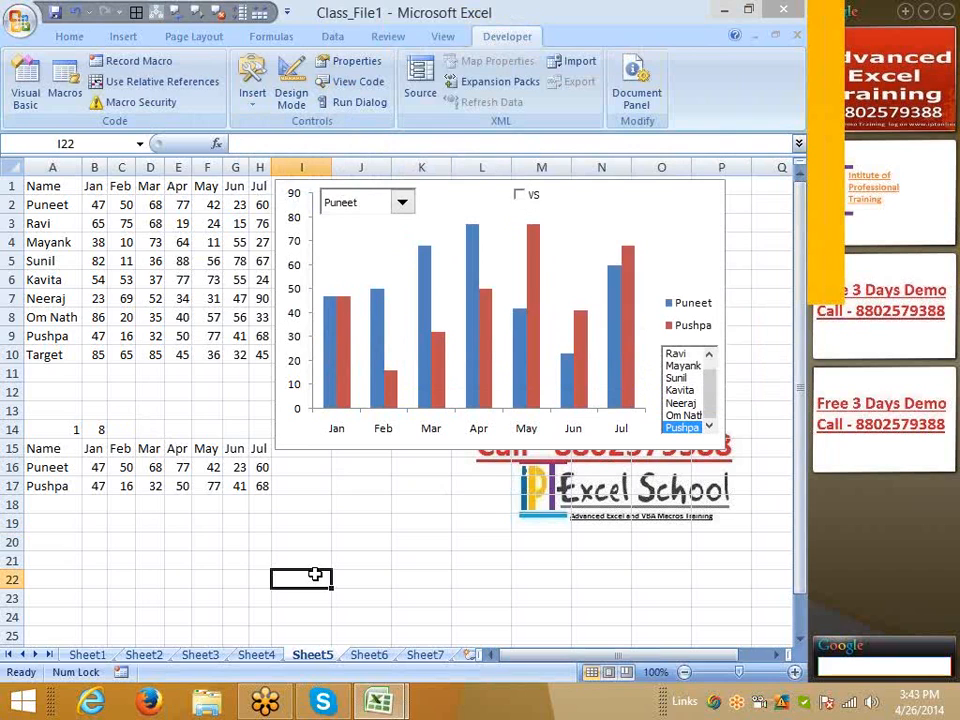
- Wrap the A17 formula in an IF on the check box's linked cell: =IF($C$14,OFFSET(A1,$B$14,0),"")
left_click(70, 486)
left_click(255, 148)
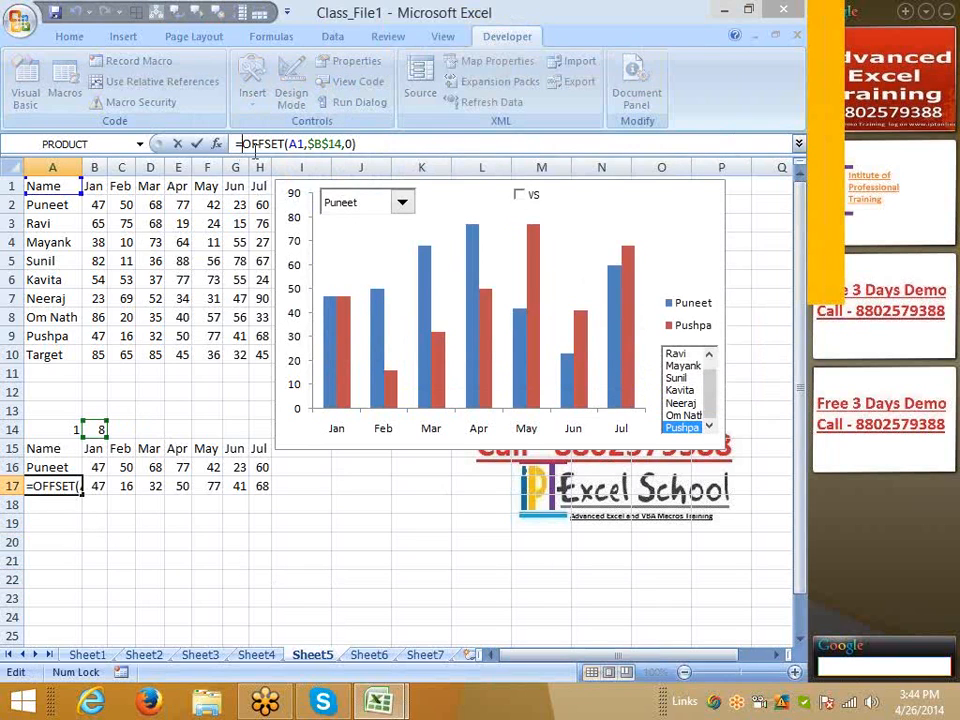
type("if")
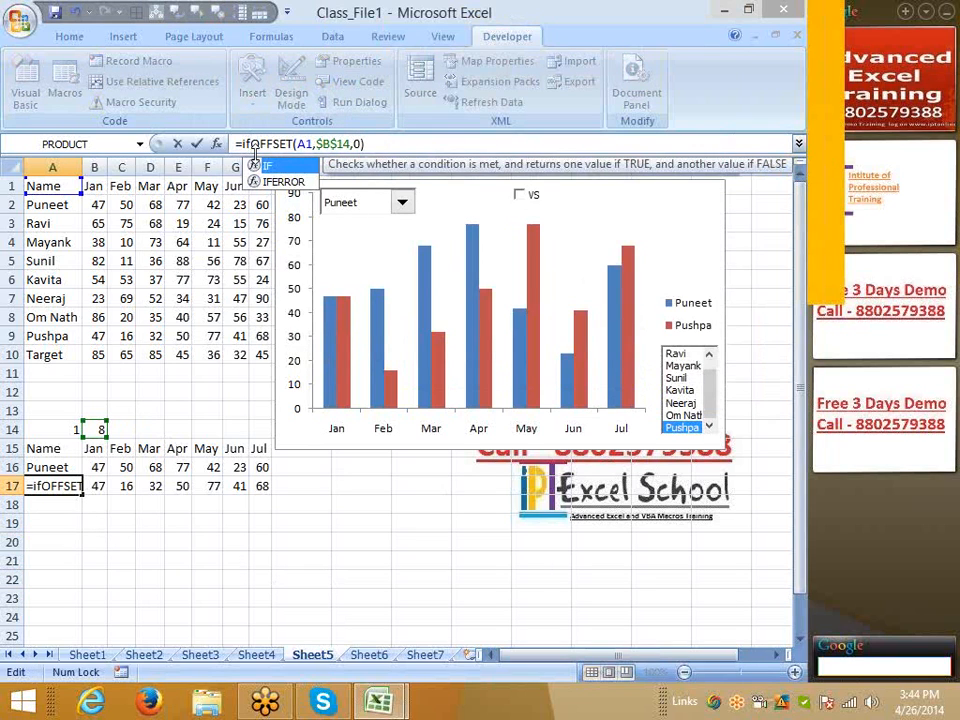
type("(")
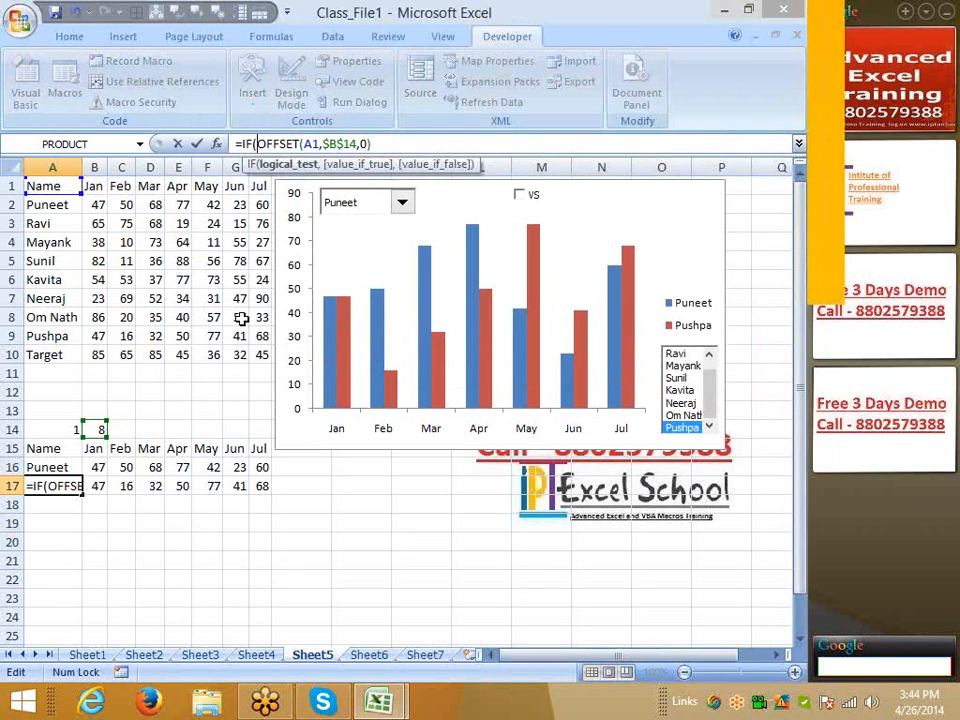
left_click(120, 430)
type(",")
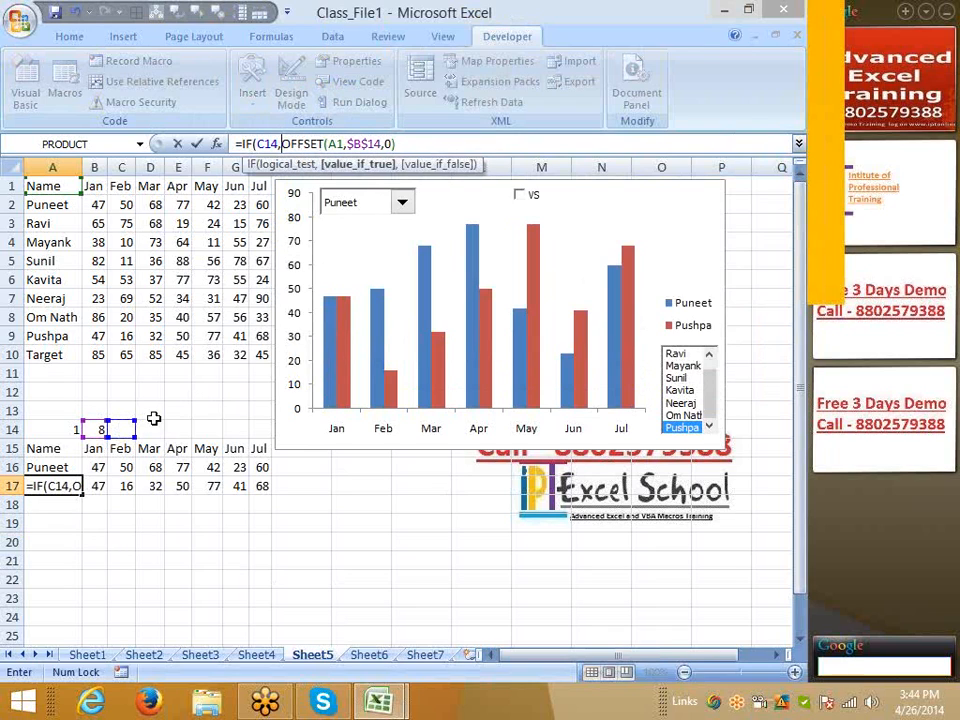
left_click(404, 144)
type(",")
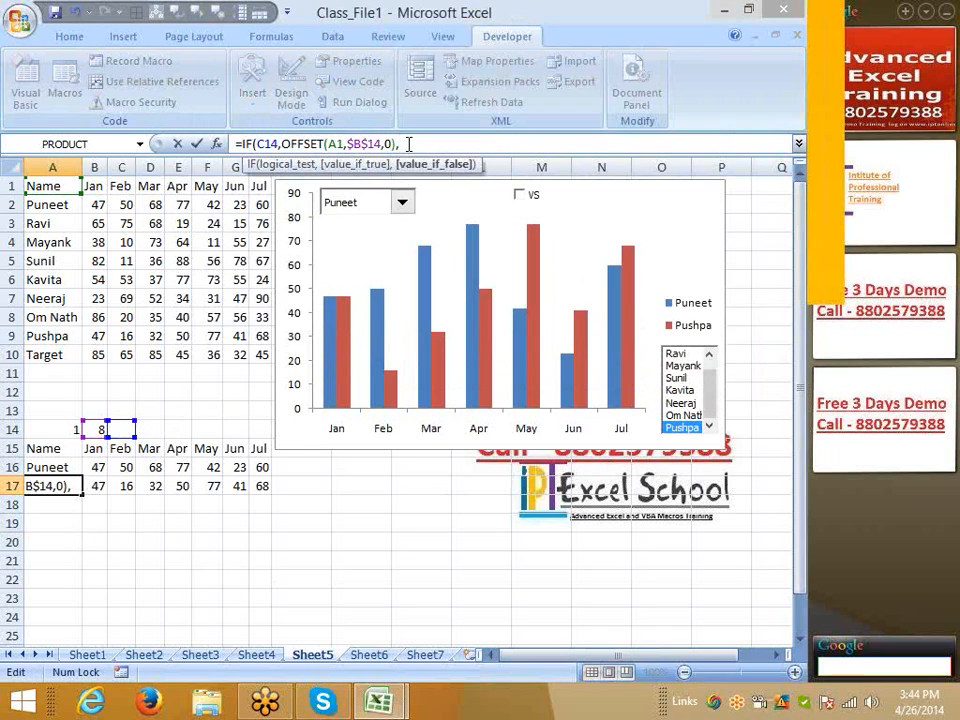
type("\"\"")
left_click(270, 144)
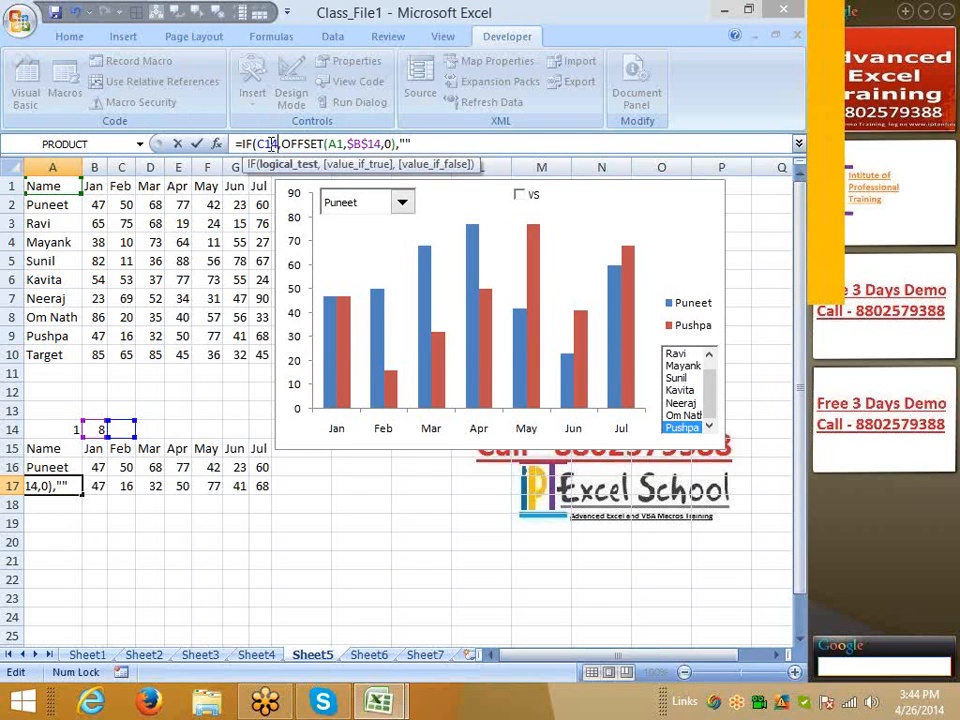
key("Return")
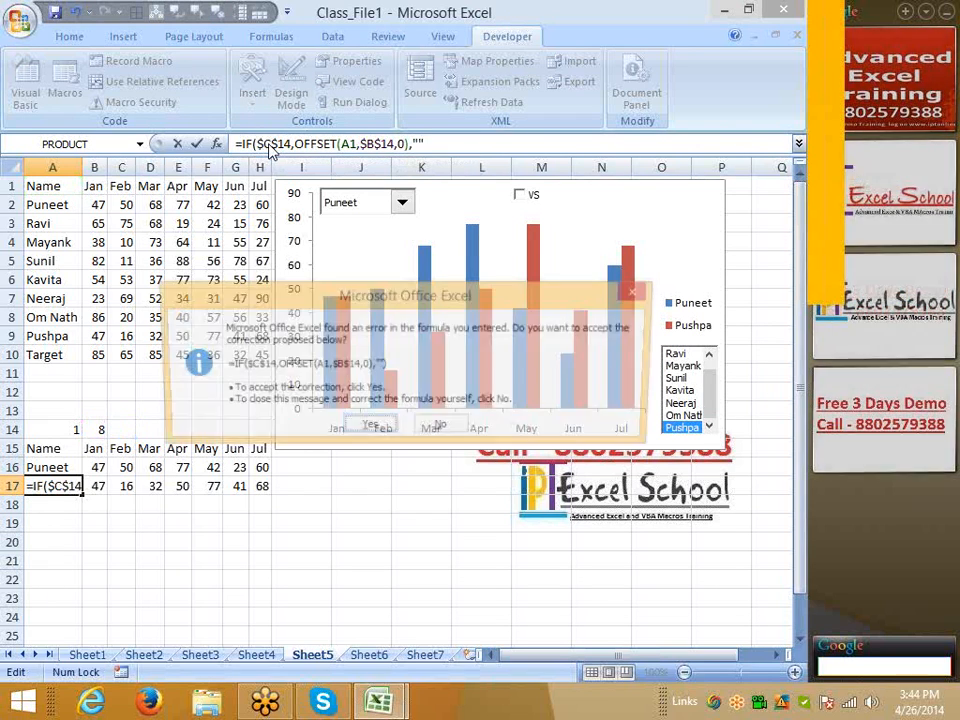
key("Return")
- Fill the IF formula from A17 across the row to H17
key("Up")
key("shift+Right")
key("shift+Right")
key("shift+Right")
key("shift+Right")
key("shift+Right")
key("shift+Right")
key("shift+Right")
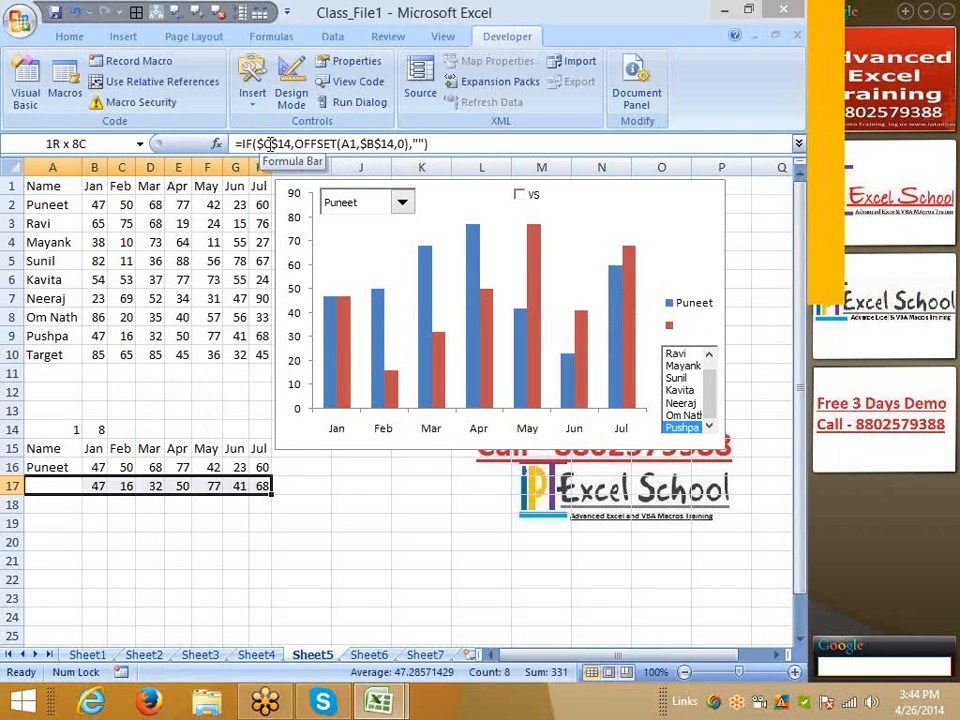
key("ctrl+r")
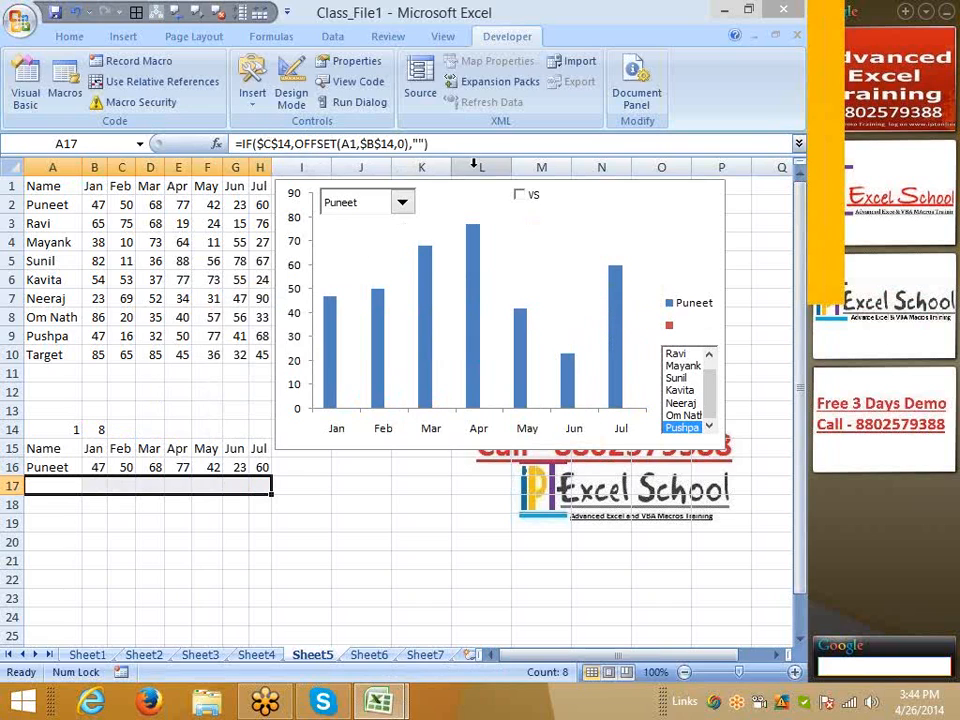
- Test the VS check box by toggling the second chart series on and off several times, leaving it ticked
left_click(519, 196)
left_click(519, 196)
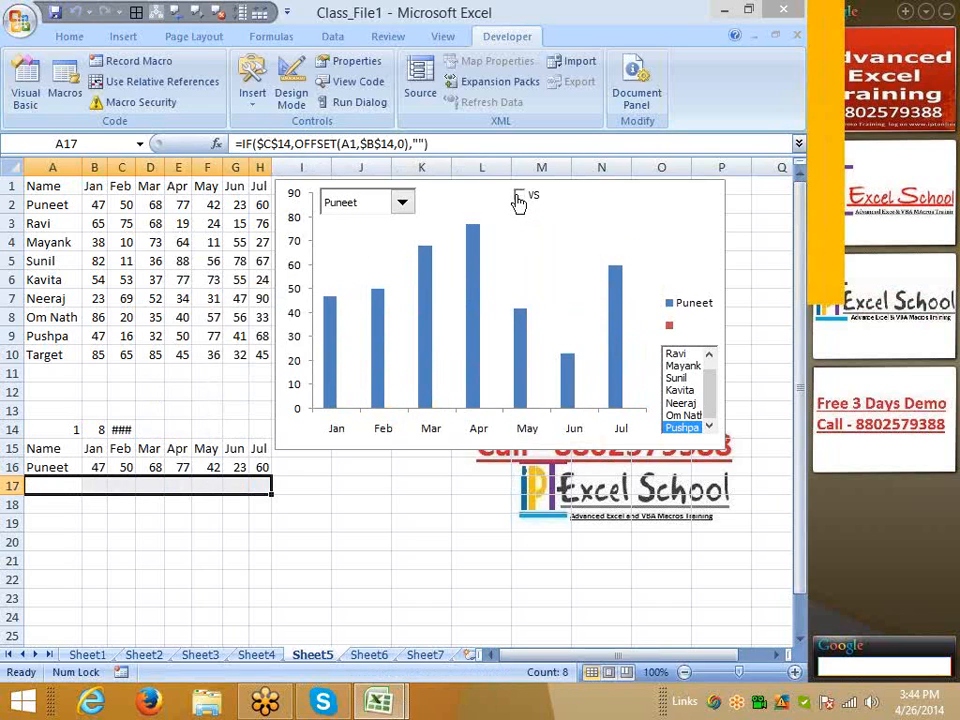
left_click(519, 196)
left_click(519, 196)
left_click(519, 196)
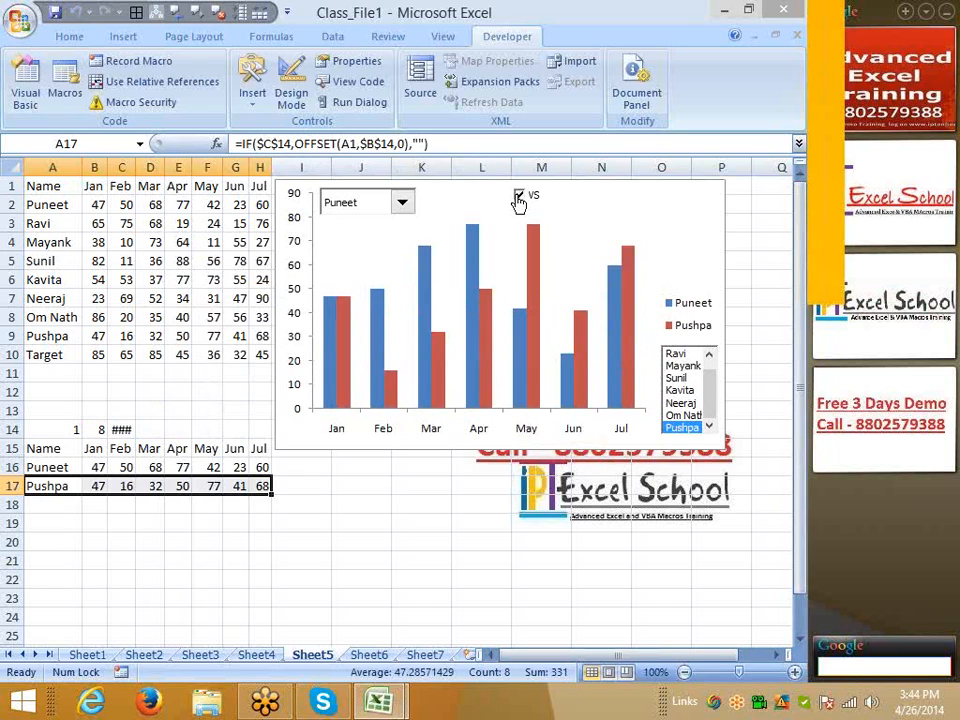
left_click(519, 197)
left_click(519, 197)
left_click(519, 197)
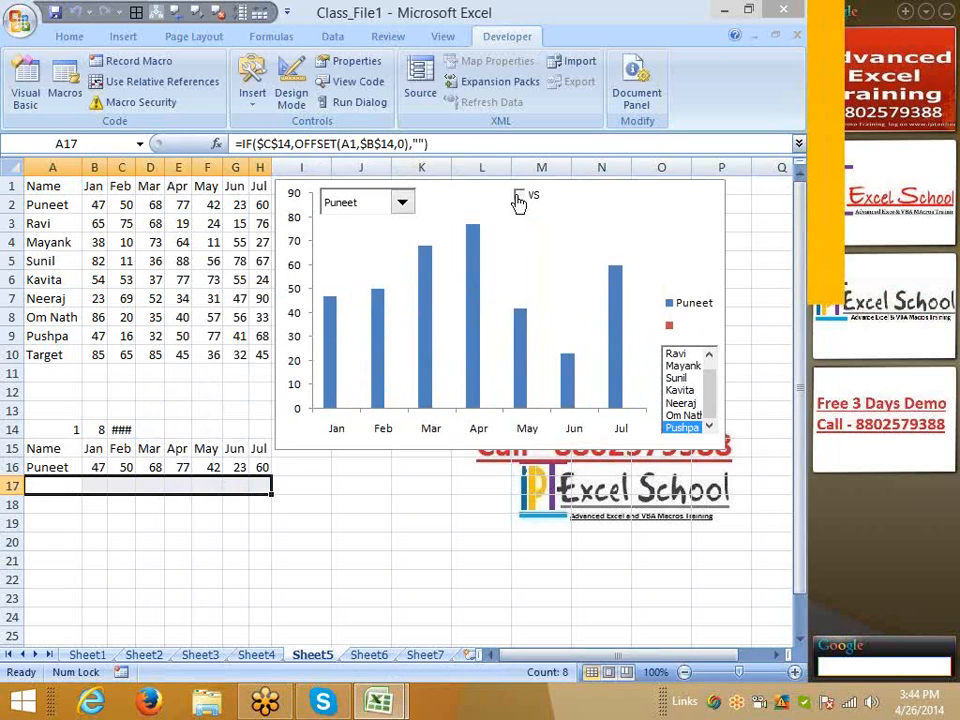
left_click(519, 196)
left_click(519, 196)
left_click(519, 196)
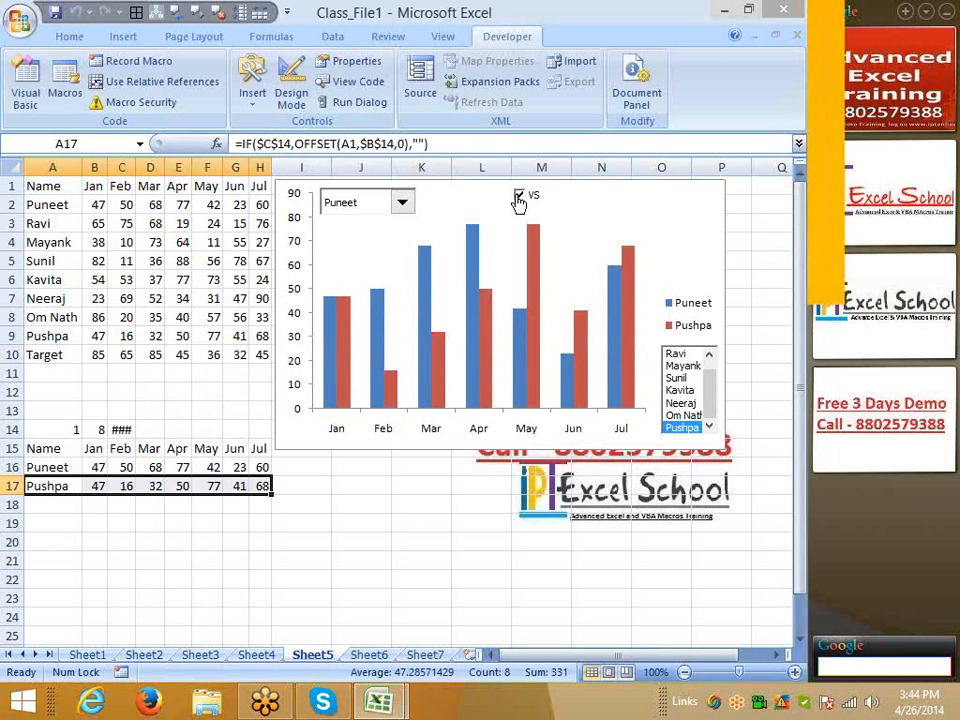
left_click(519, 197)
left_click(519, 197)
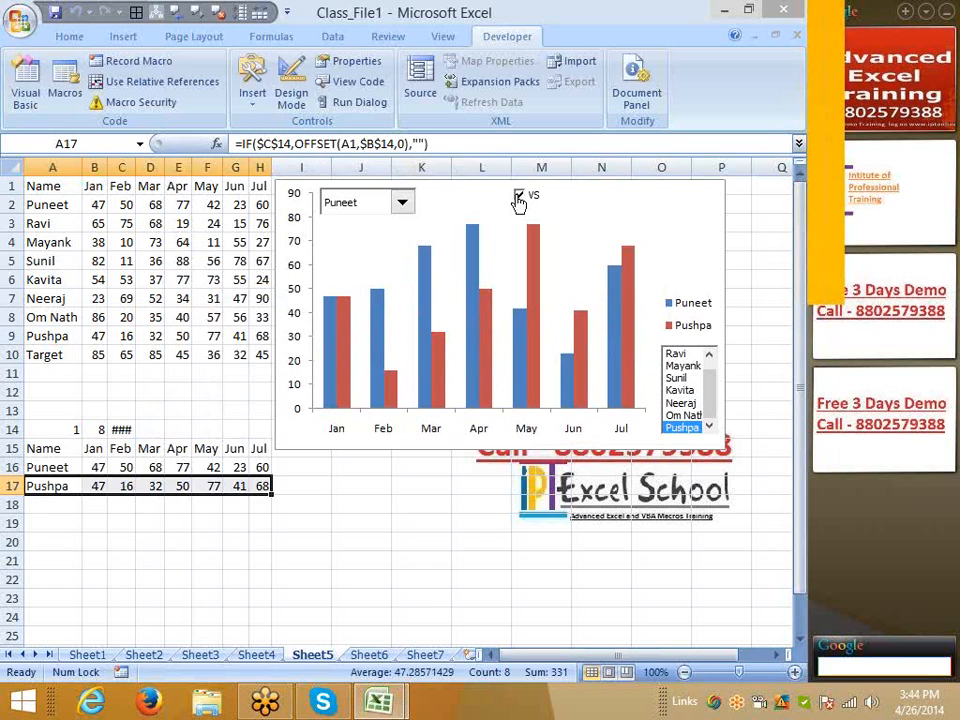
- Copy the data table A1:H10 from Sheet5 and paste it at A1 of Sheet7
left_click_drag(42, 190, 259, 355)
key("ctrl+c")
key("ctrl+Page_Down")
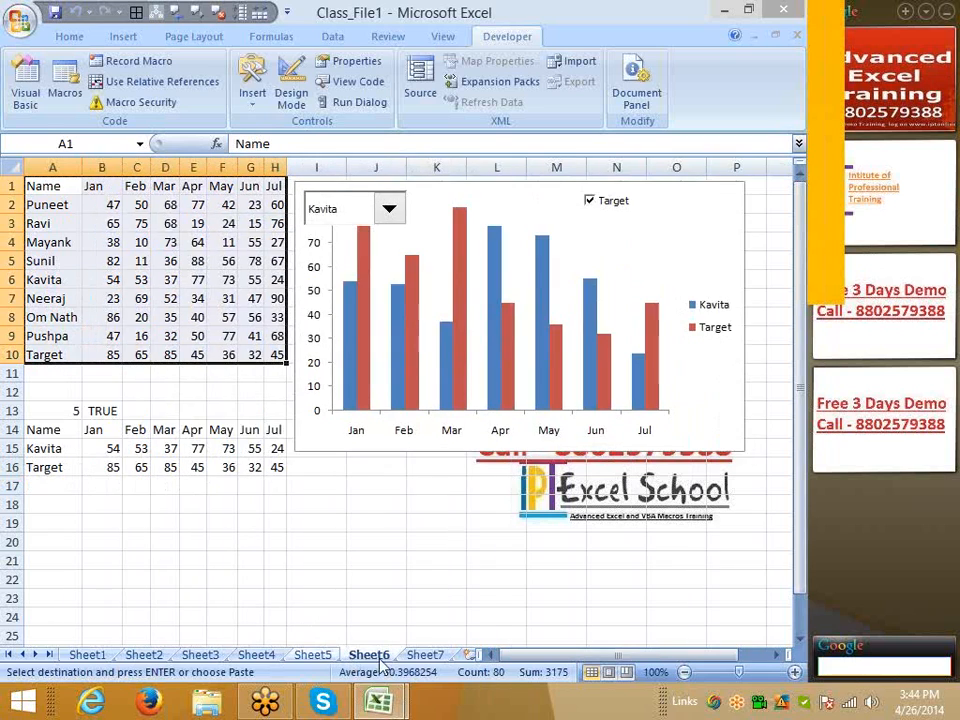
key("ctrl+Page_Down")
key("ctrl+v")
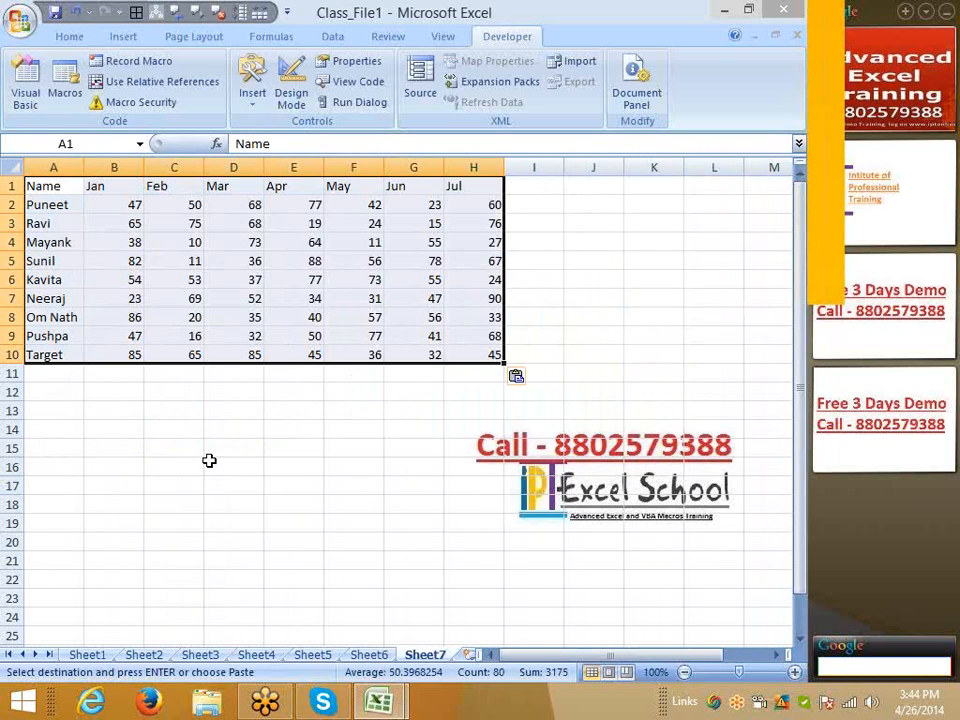
left_click(209, 460)
- Copy the name column A1:A10 on Sheet7 and paste it starting at A15
left_click_drag(41, 185, 43, 354)
key("ctrl+c")
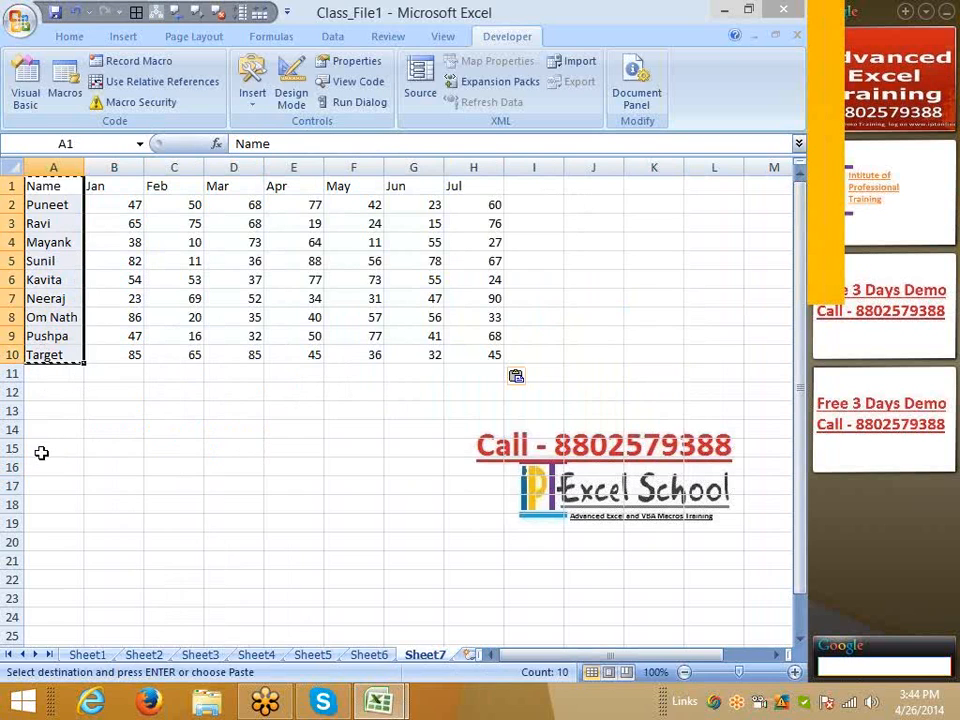
left_click(41, 446)
key("ctrl+v")
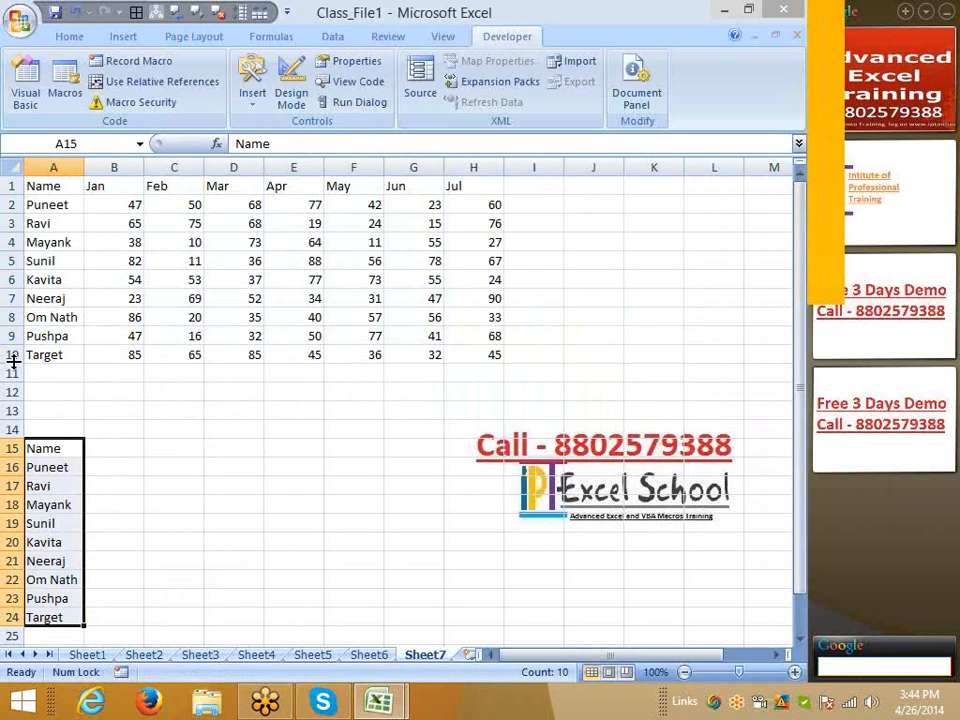
- Delete the Target row 10 from the table and clear the Target entry ending the copied name list
right_click(14, 357)
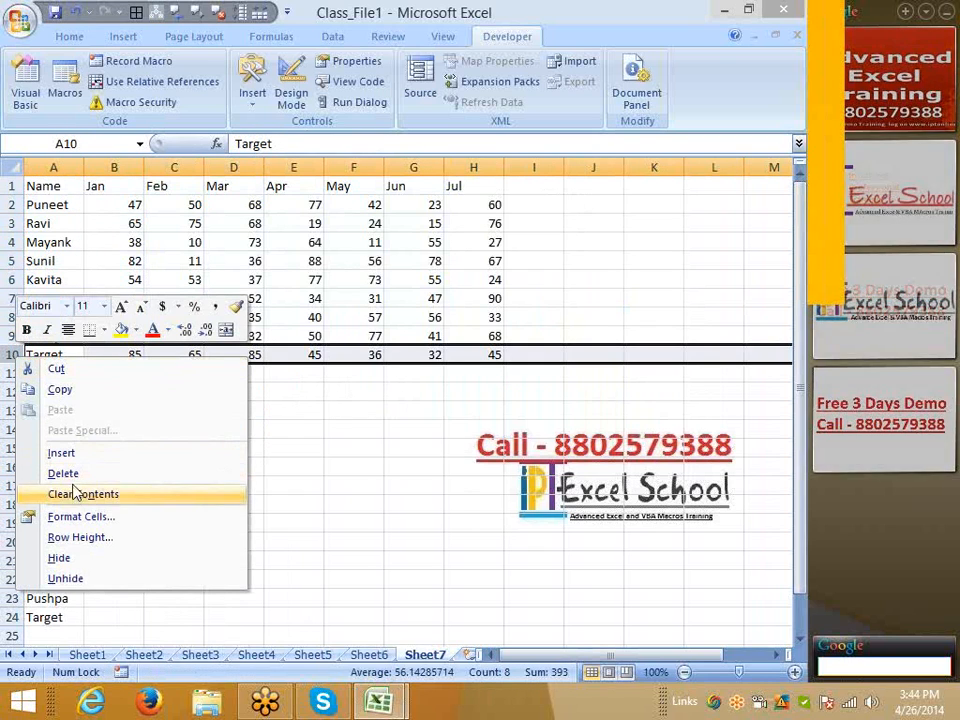
left_click(70, 474)
left_click(37, 596)
key("Delete")
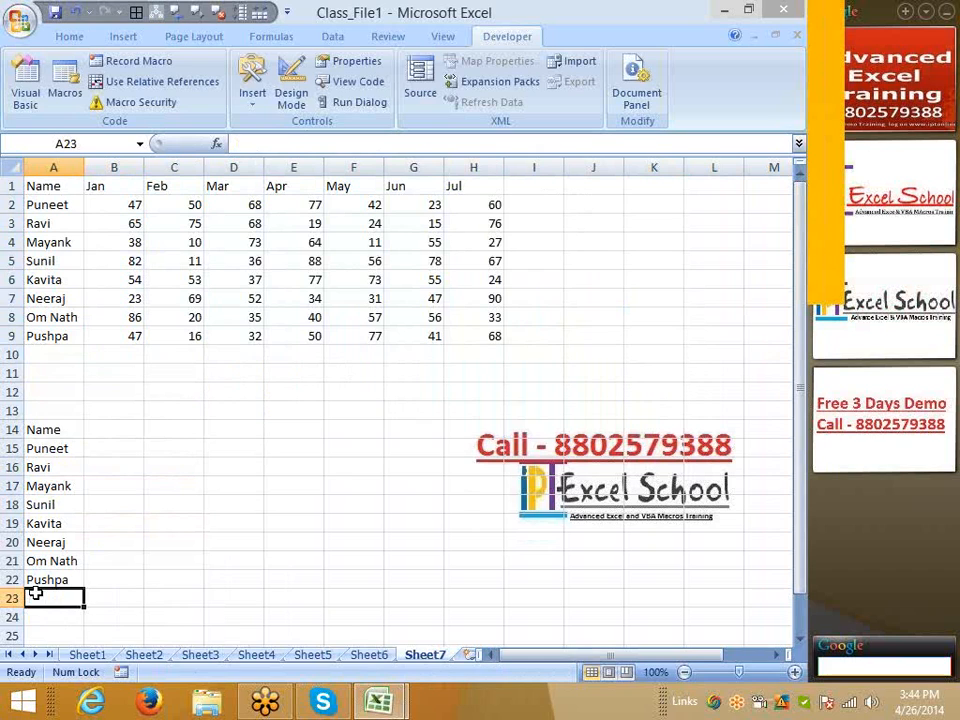
- Enter 1 in A13, above the copied Name header, as the column index
left_click(49, 431)
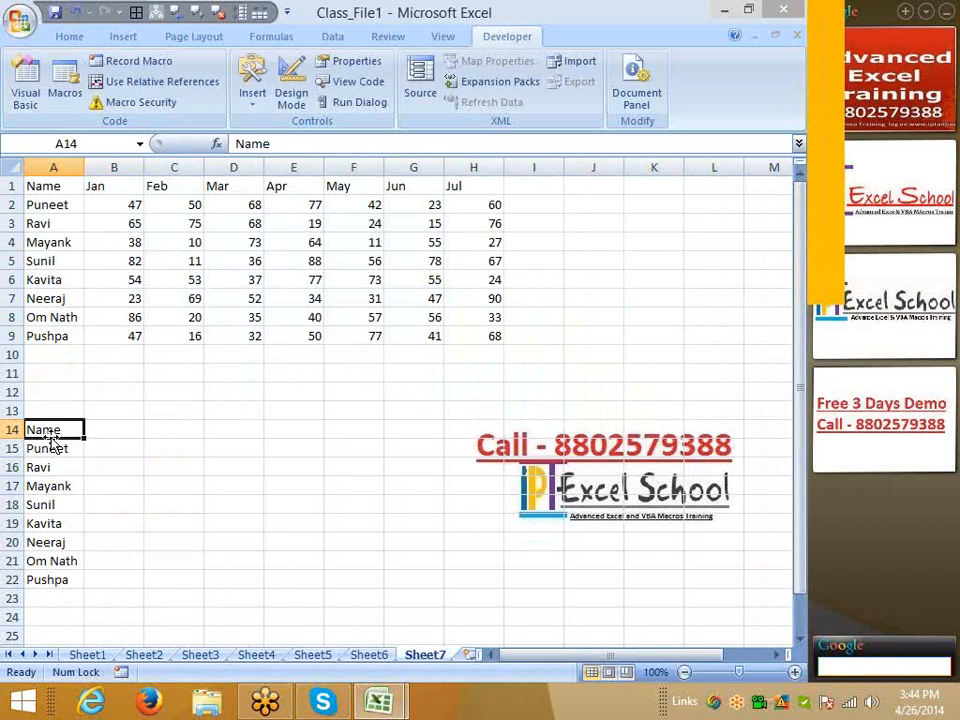
left_click(66, 408)
type("1")
left_click(114, 467)
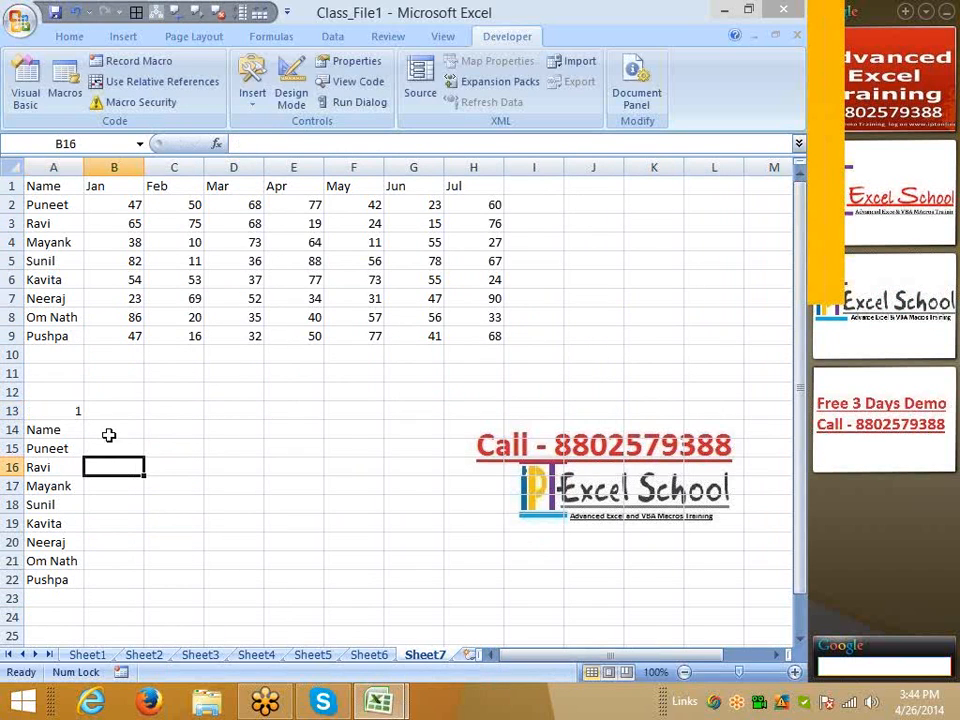
- Enter =OFFSET(A1,0,A13) in B14 to pull the month header chosen by the column index
left_click(109, 433)
type("=of")
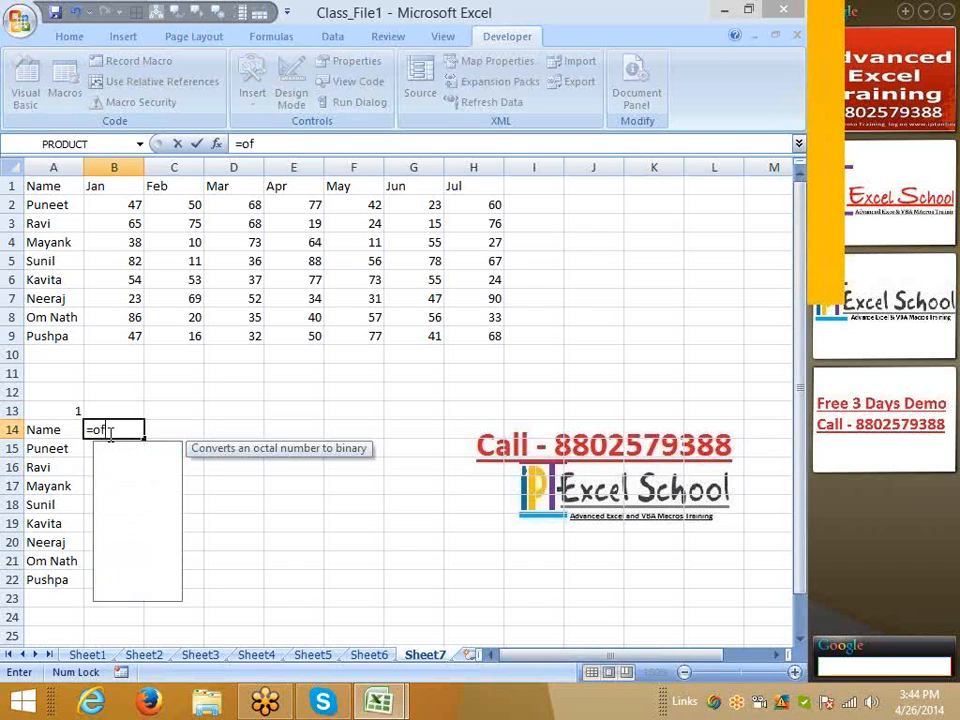
key("Tab")
left_click(51, 188)
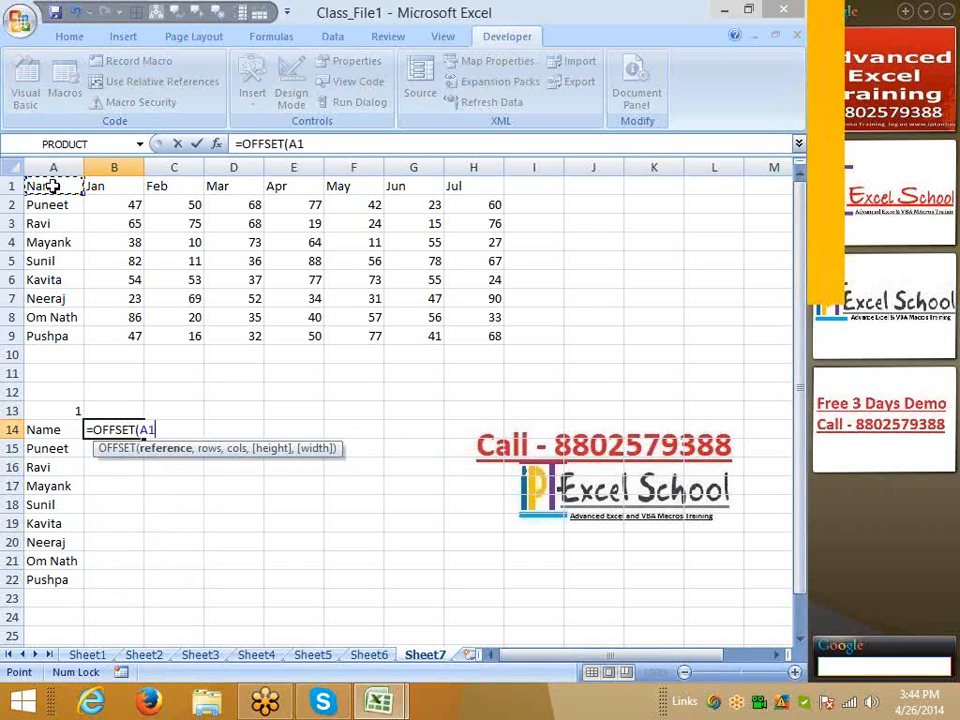
type(",")
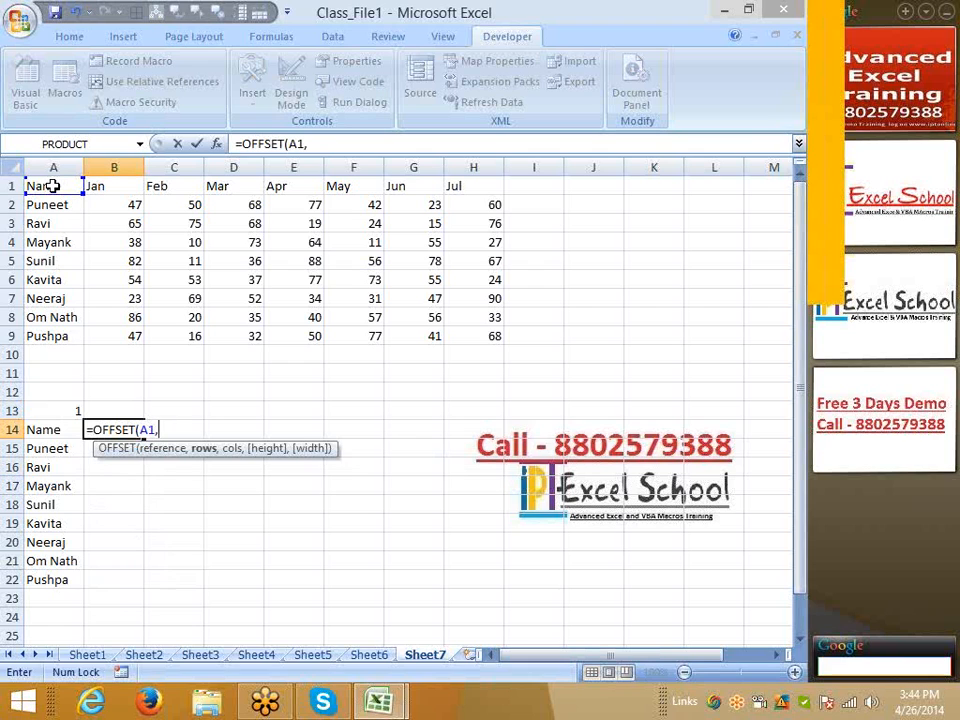
type("0")
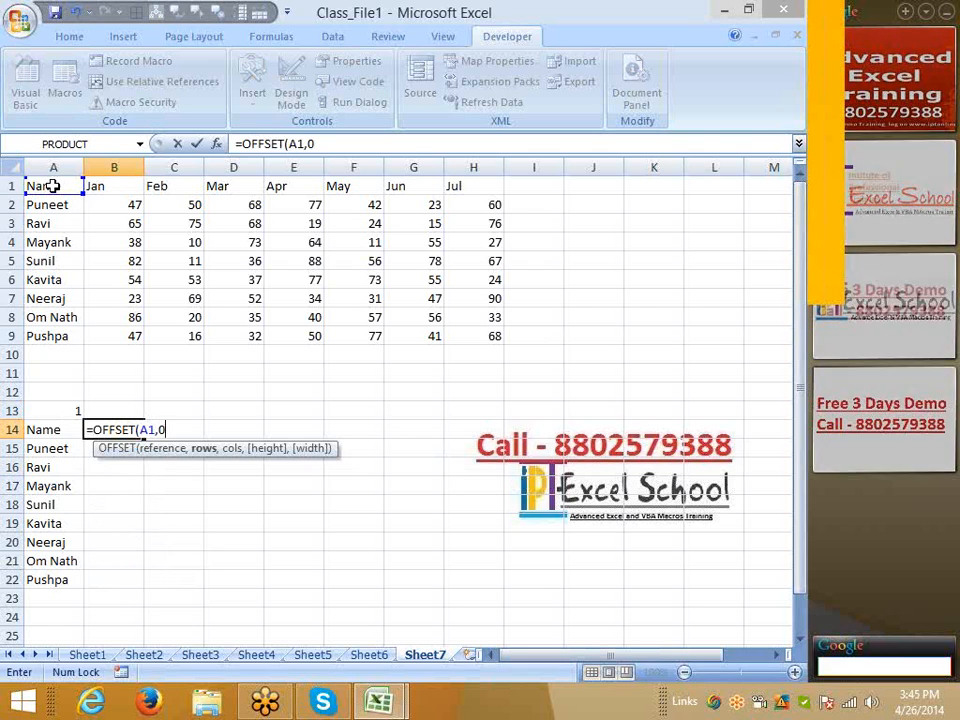
type(",")
left_click(64, 408)
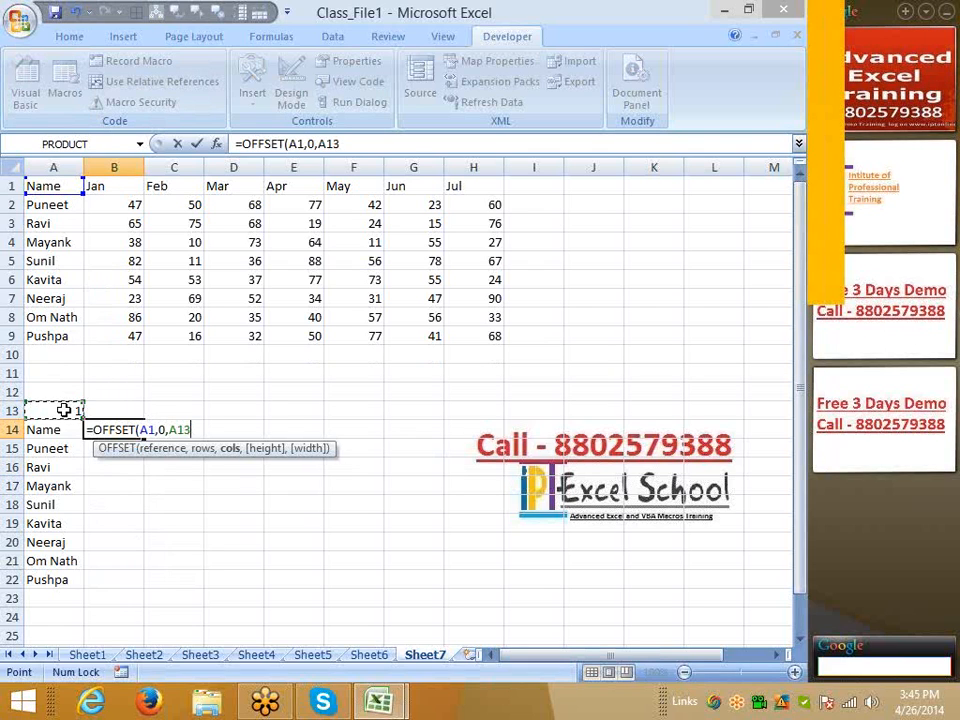
key("Return")
- Set the column index in A13 to 2
left_click(58, 415)
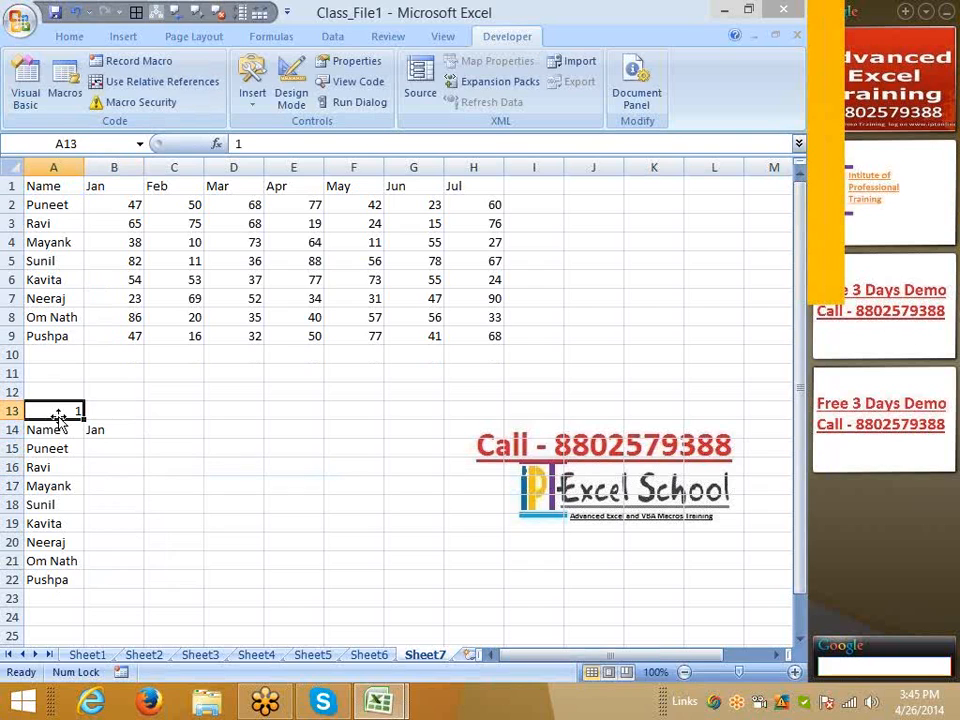
type("2")
key("Return")
- Make the A13 reference in B14's OFFSET formula absolute as $A$13 and fill the formula down to B22
key("Up")
key("Right")
key("Down")
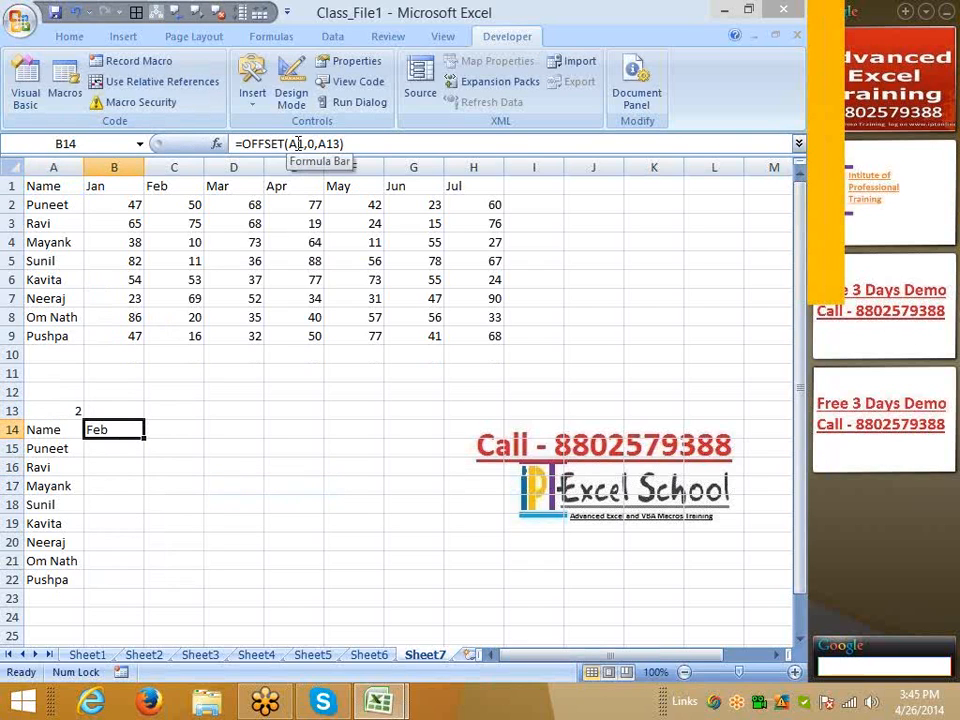
left_click(327, 144)
key("F4")
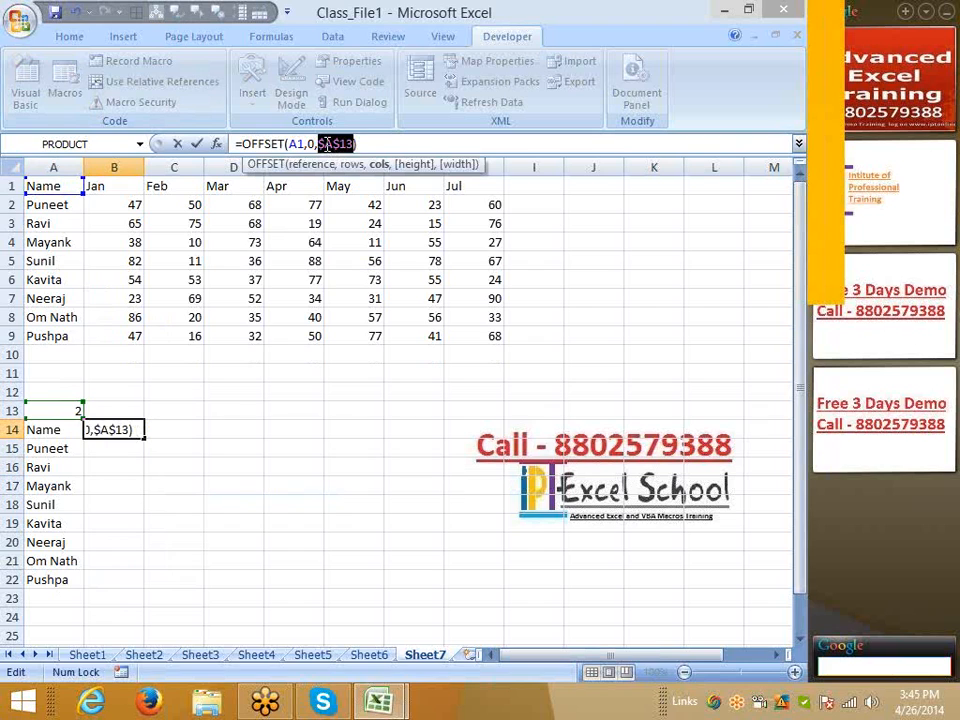
key("Return")
left_click(112, 430)
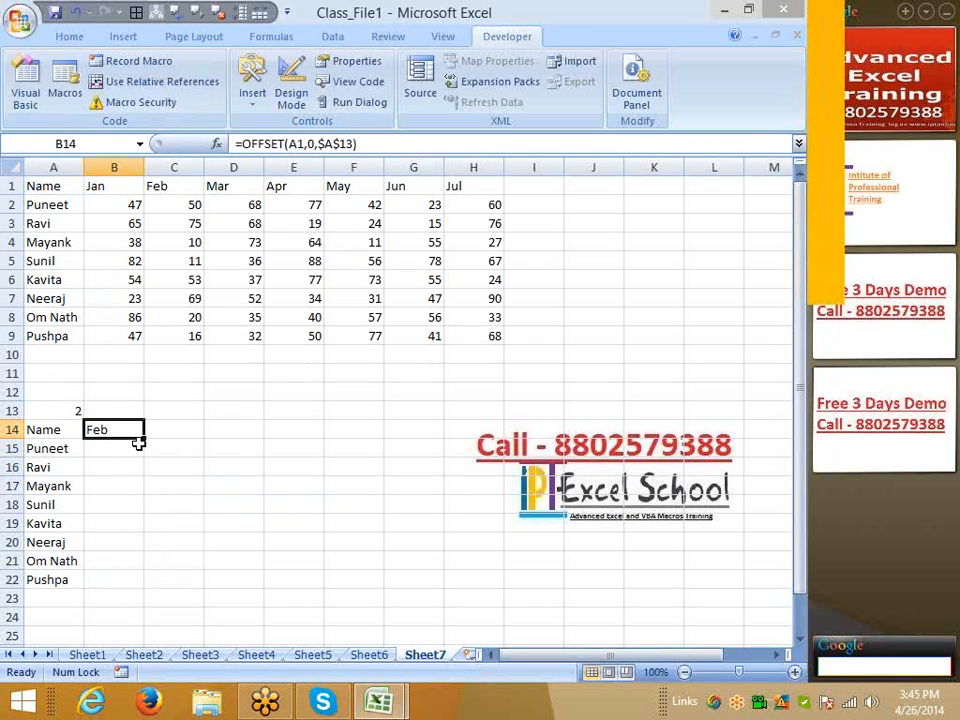
left_click_drag(143, 438, 140, 590)
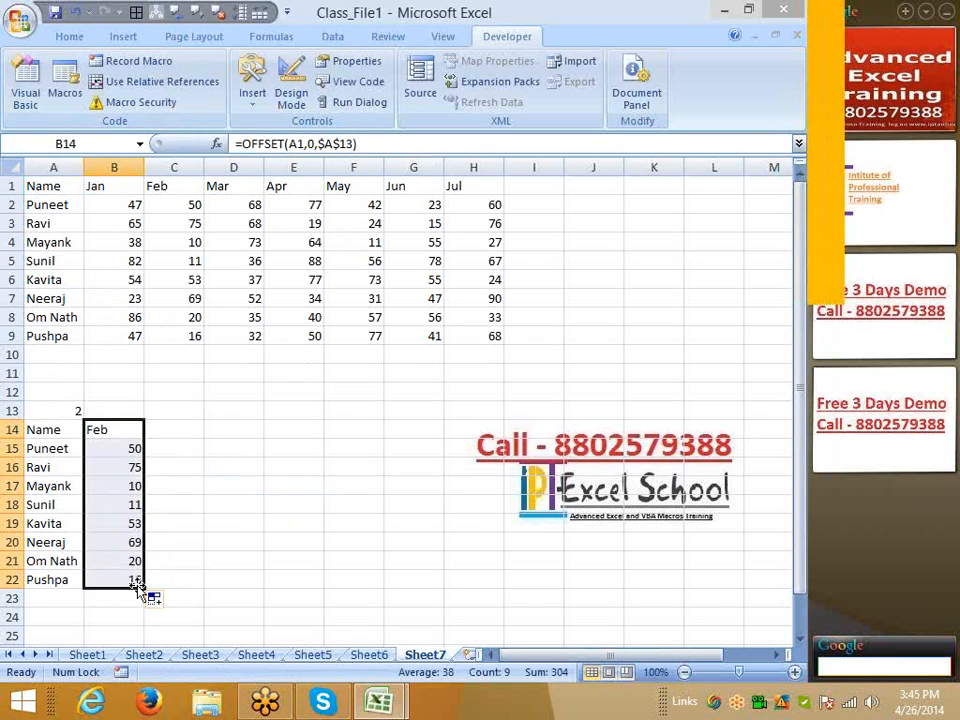
- Test the OFFSET list by setting the column index in A13 to 1 and then back to 2
left_click(73, 407)
type("1")
key("Return")
left_click(73, 408)
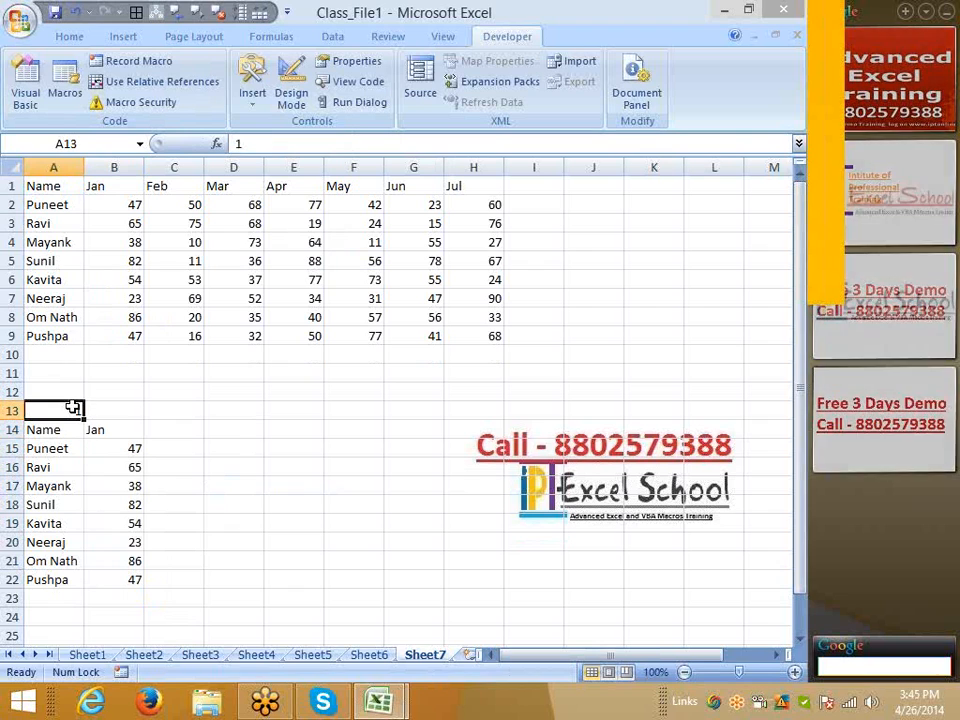
type("2")
key("Return")
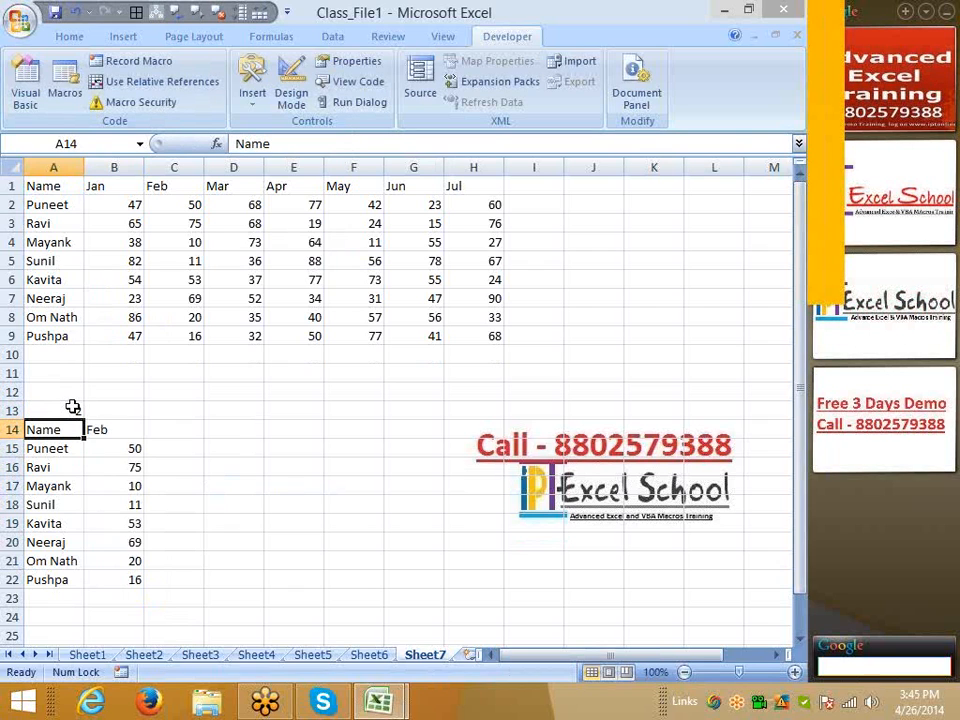
- Insert a clustered column chart from A14:B22 and place it below the data table, beside the name list
key("ctrl+shift+Right")
key("ctrl+shift+Down")
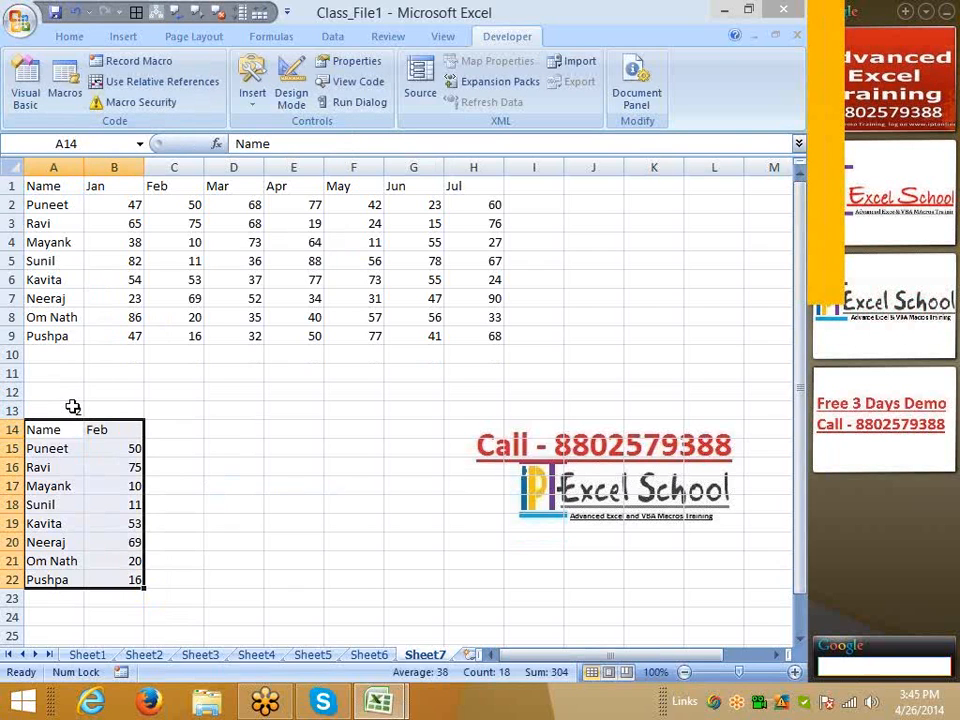
left_click(69, 36)
left_click(128, 37)
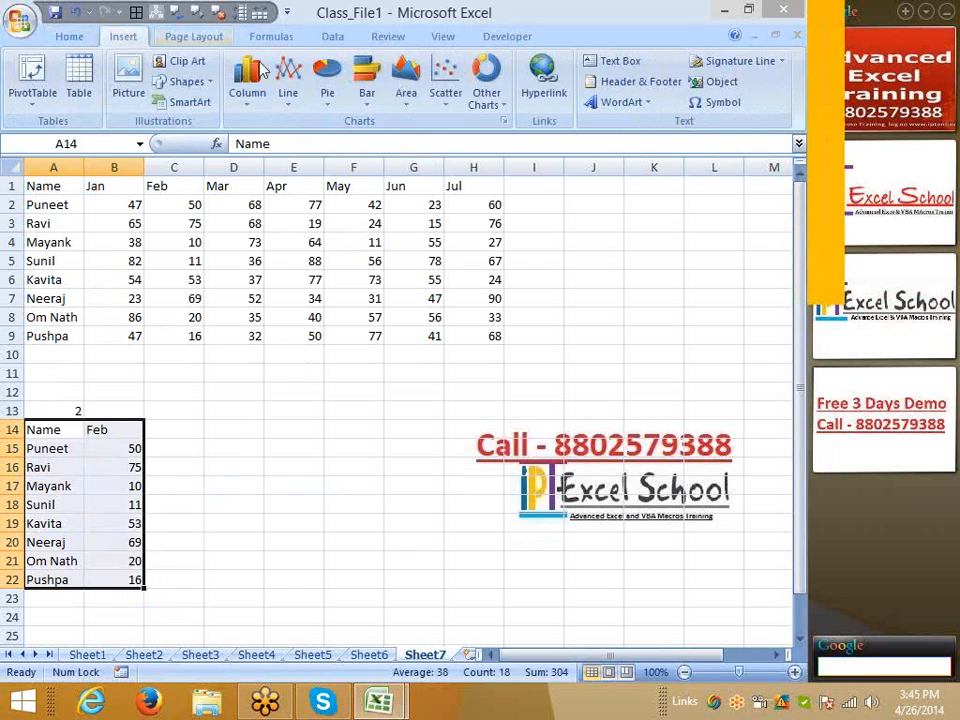
left_click(250, 90)
left_click(257, 150)
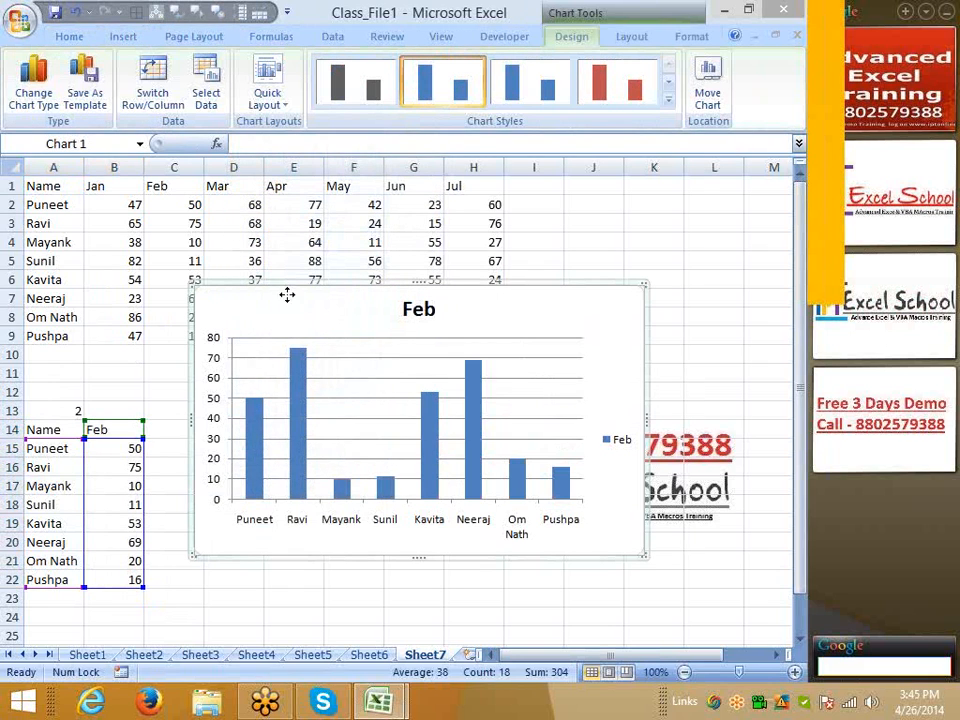
left_click_drag(285, 290, 263, 381)
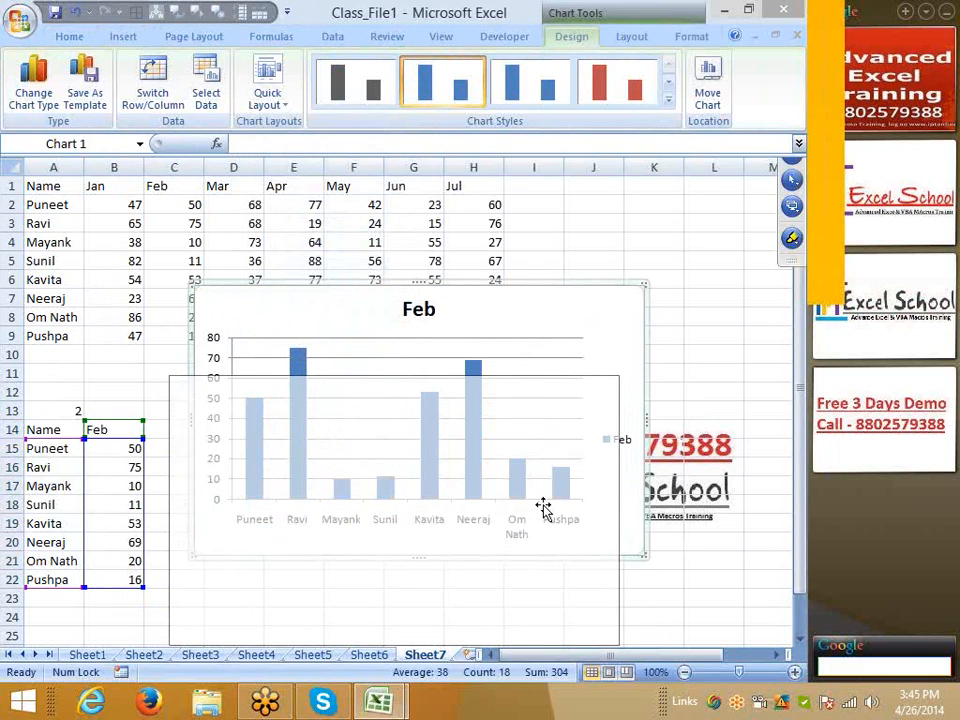
left_click(550, 470)
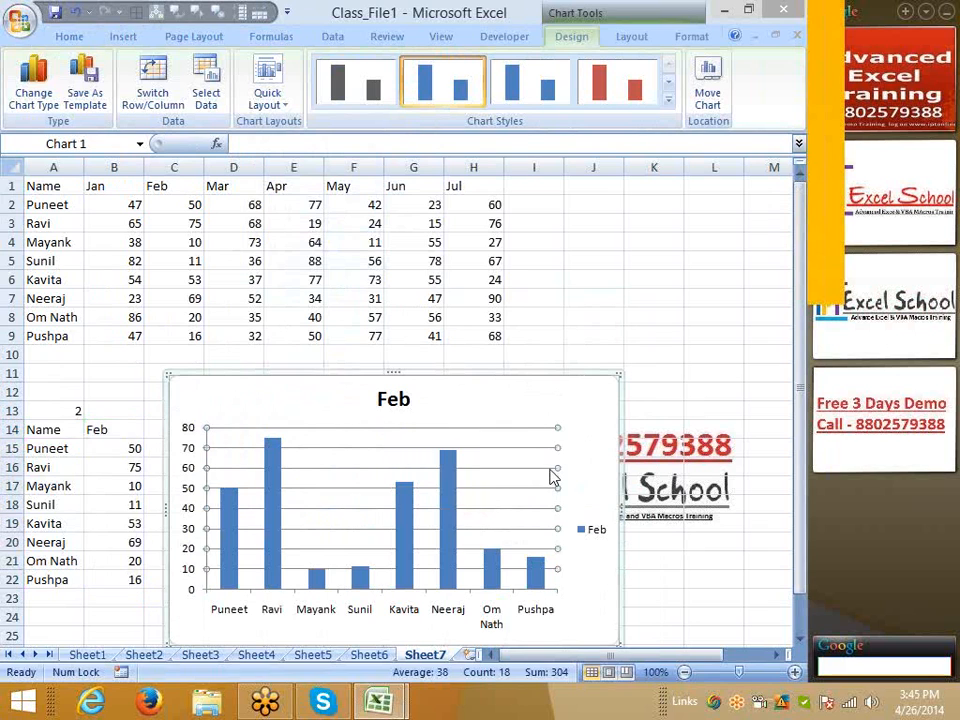
- Fix the chart's vertical axis at minimum 0, maximum 100 and major unit 10
left_click(195, 455)
right_click(197, 452)
left_click(285, 635)
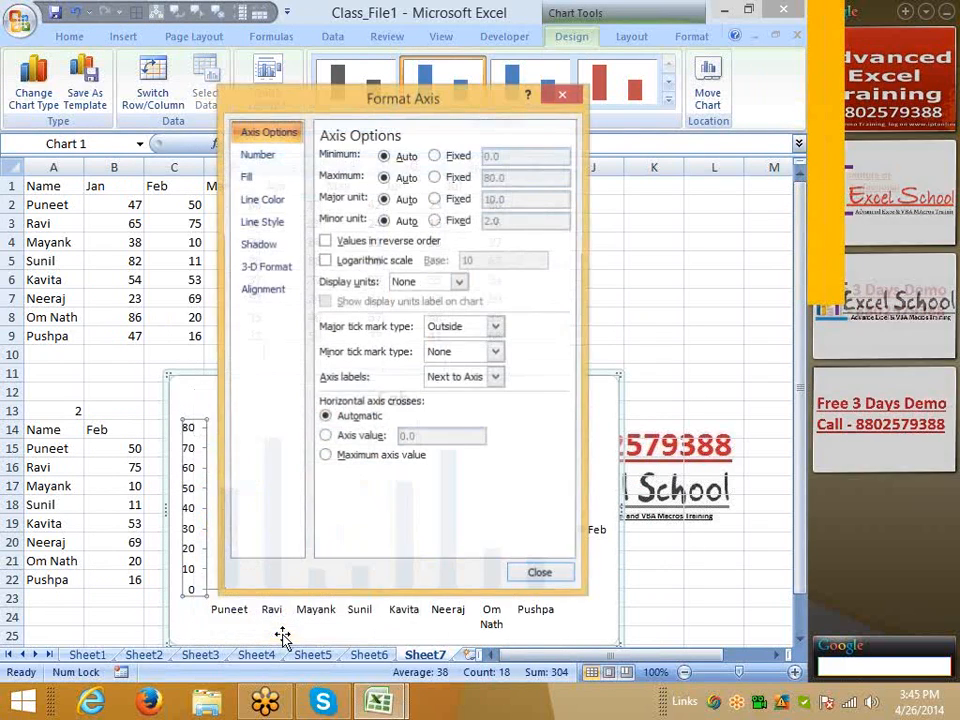
left_click(458, 177)
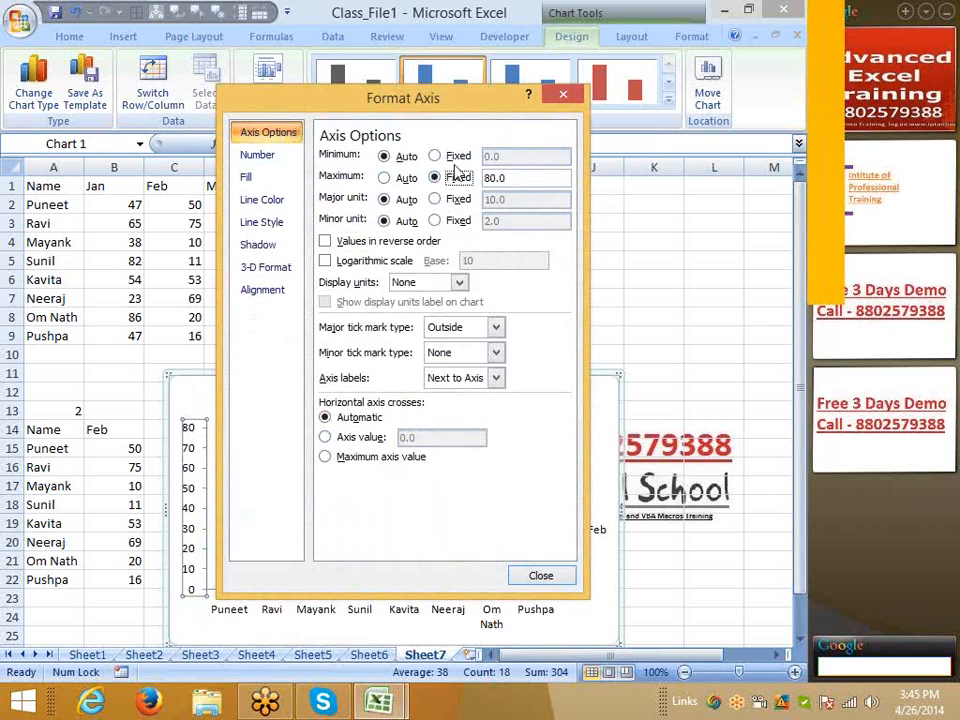
left_click(455, 158)
left_click(452, 199)
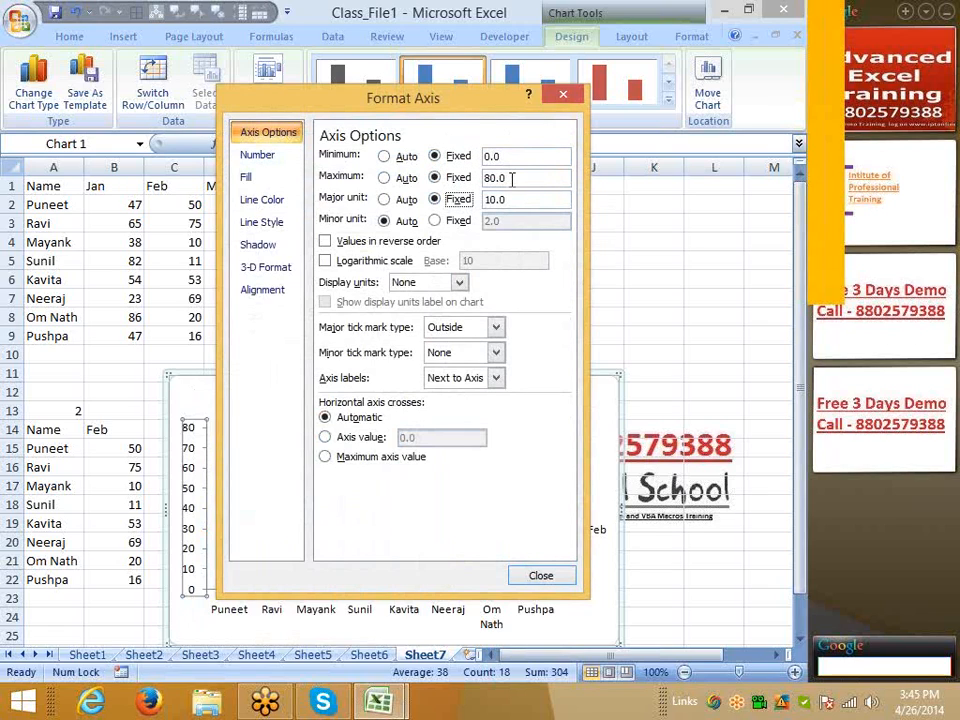
left_click(462, 182)
type("1")
left_click(538, 575)
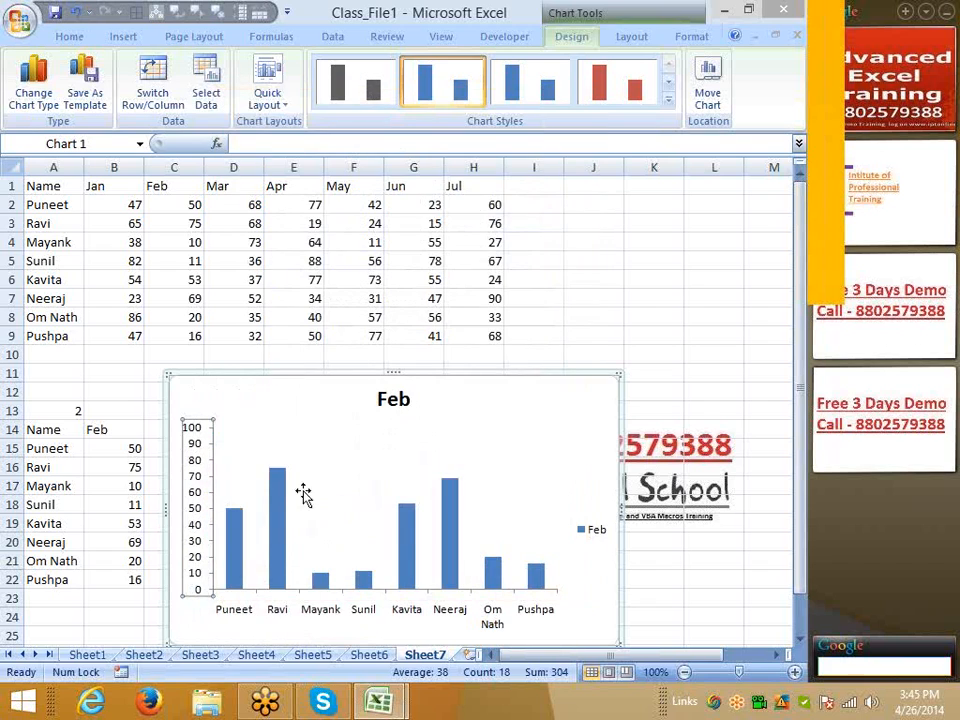
- Move the chart title down into the top of the plot area to free space above it
left_click(750, 615)
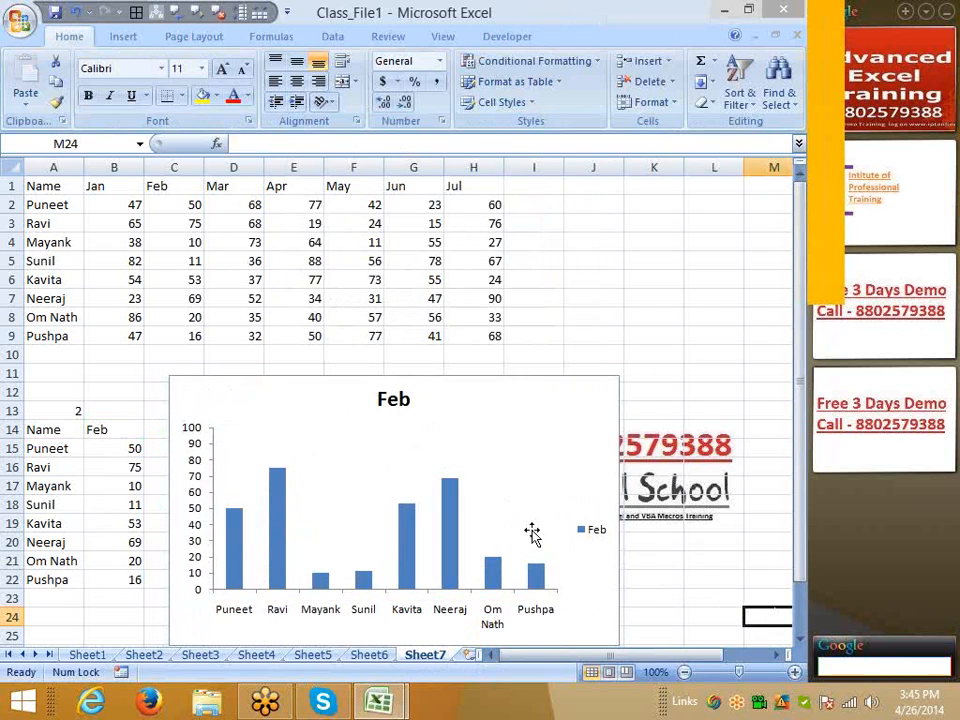
left_click(396, 408)
left_click_drag(398, 410, 394, 441)
left_click(688, 593)
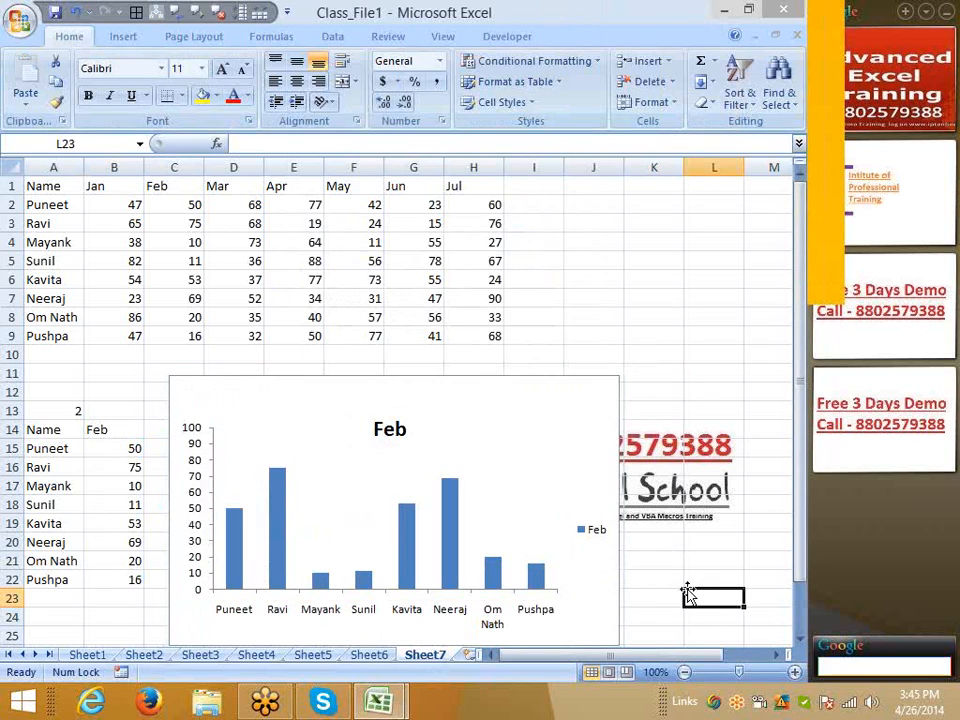
- Add a form-control option button captioned Jan, shrink it to fit its text and place it in the chart's upper-left corner
left_click(142, 36)
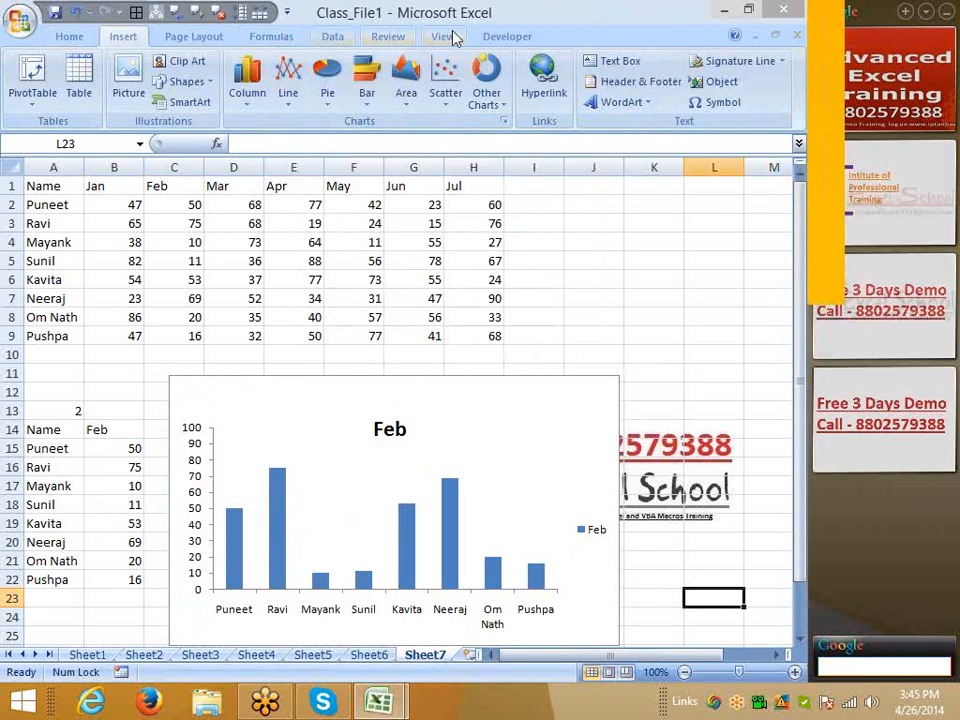
left_click(507, 36)
left_click(248, 100)
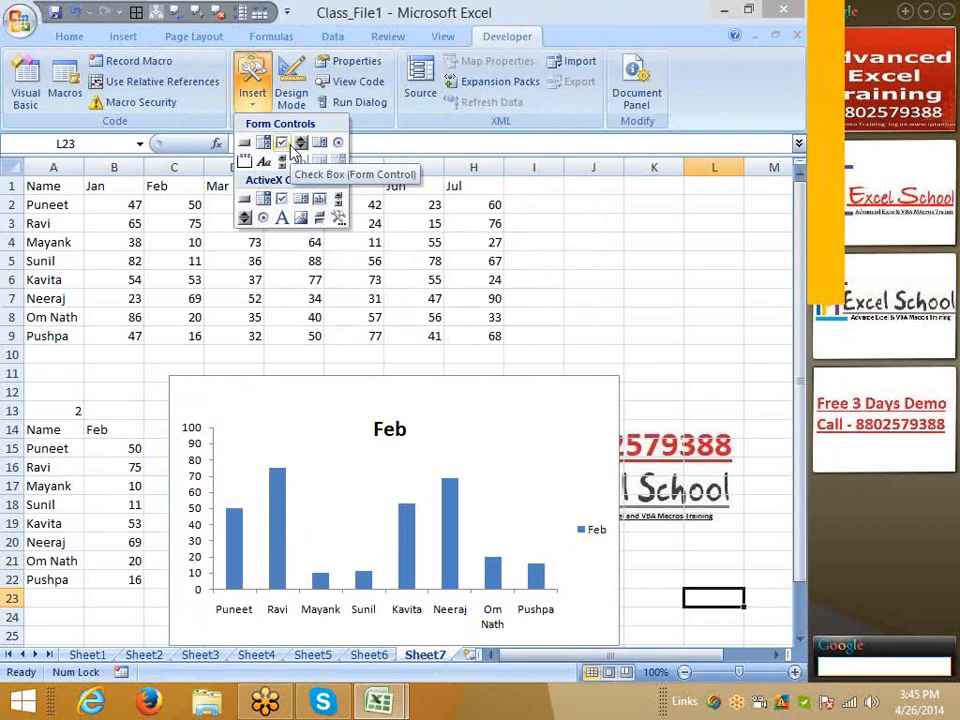
left_click(340, 146)
left_click_drag(218, 379, 320, 410)
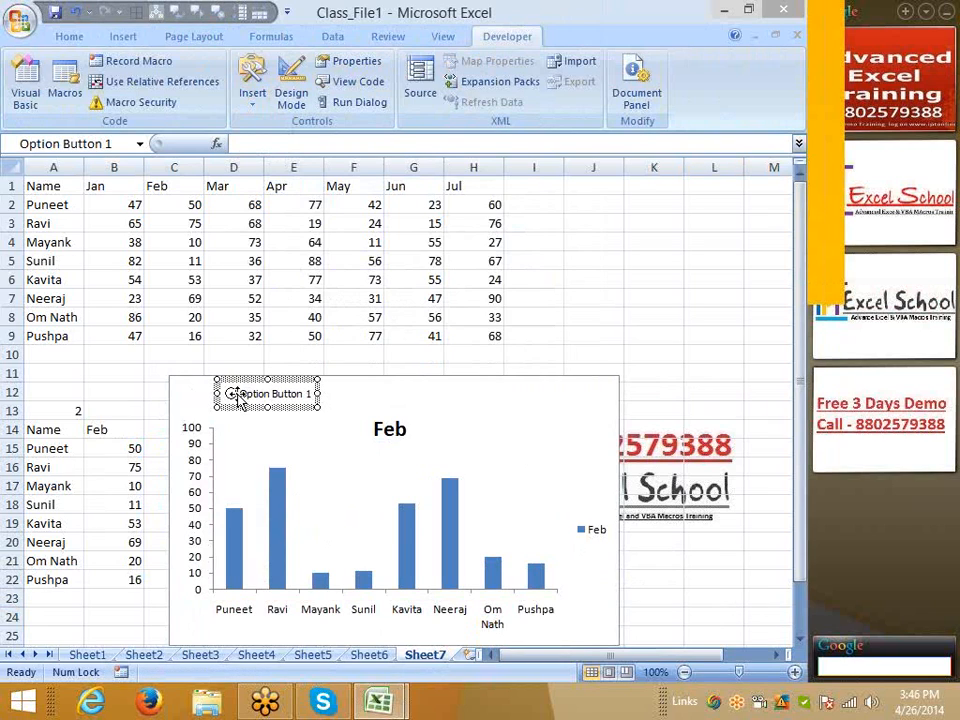
left_click_drag(238, 398, 336, 397)
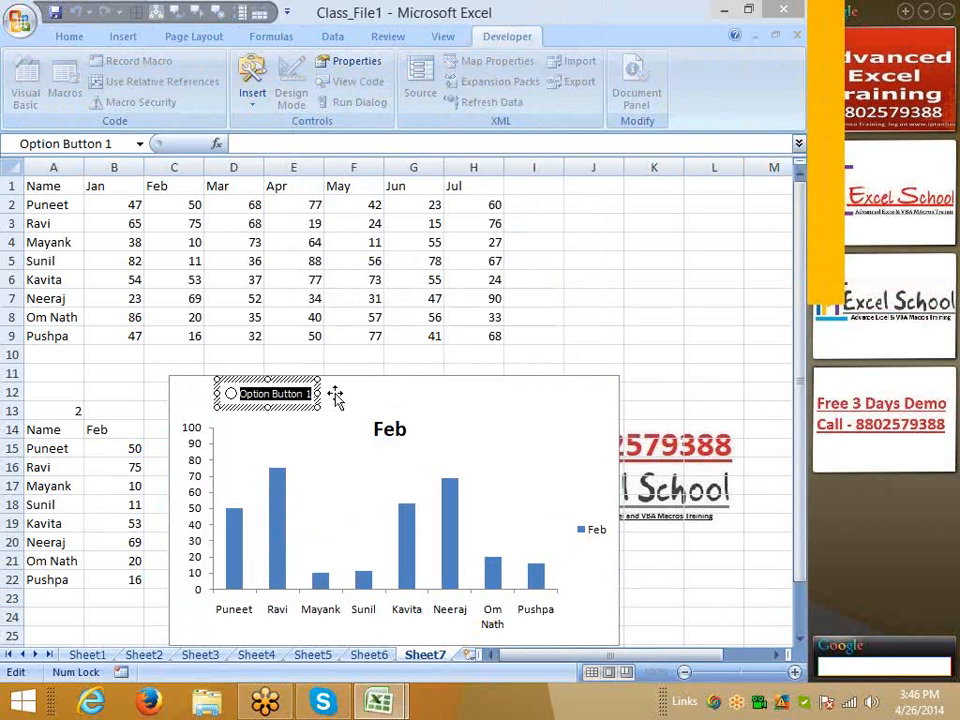
type("Jan")
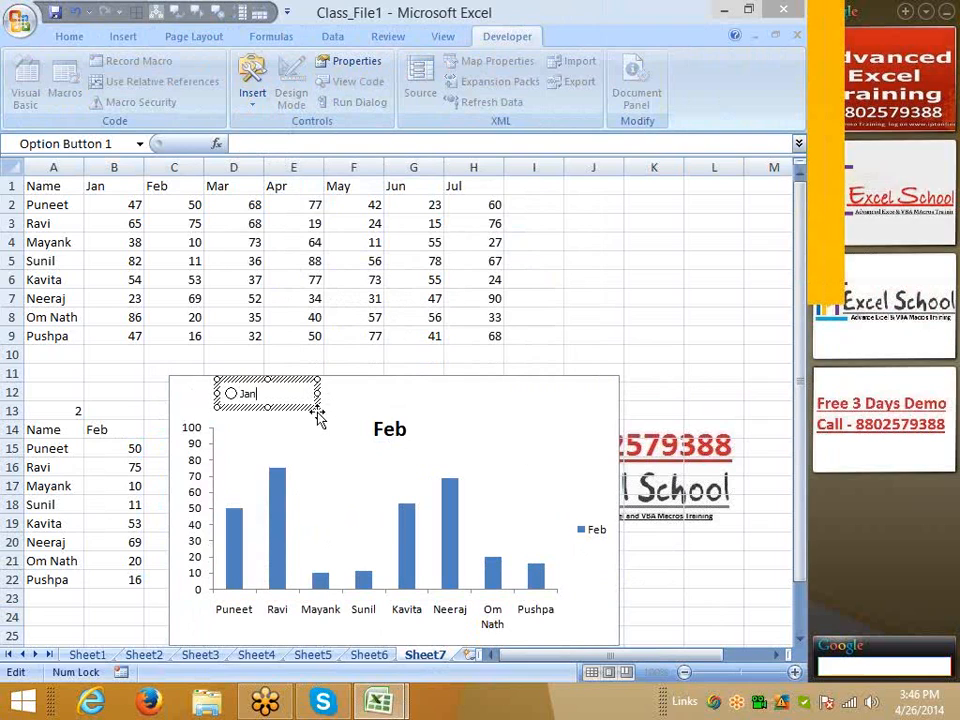
left_click(319, 408)
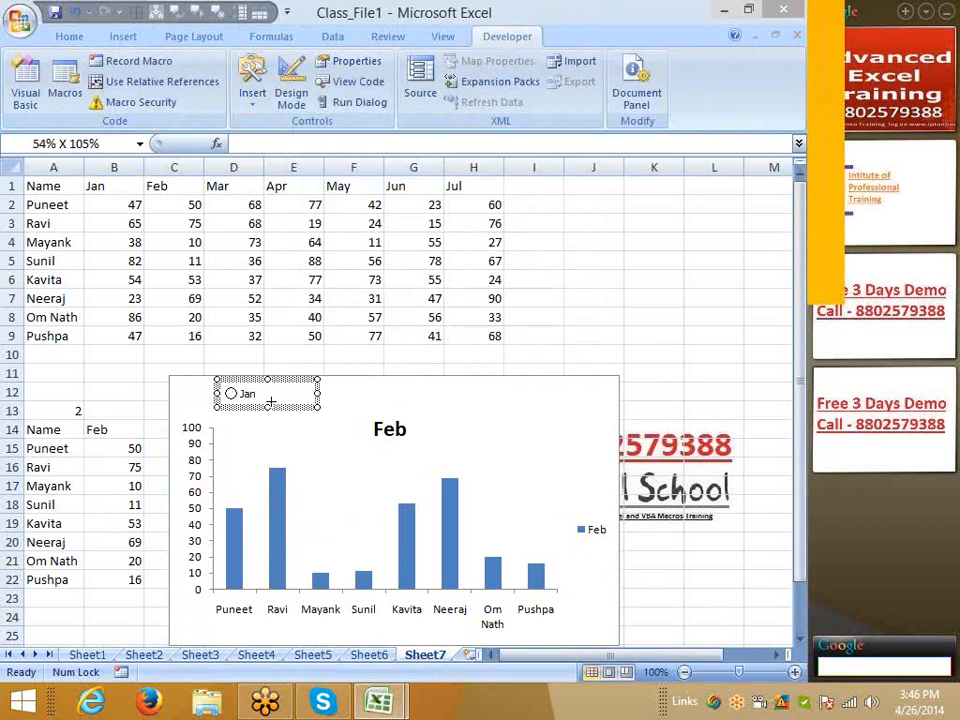
left_click_drag(319, 408, 188, 404)
- Format the Jan option button with 3-D shading and link it to cell $A$13
right_click(192, 405)
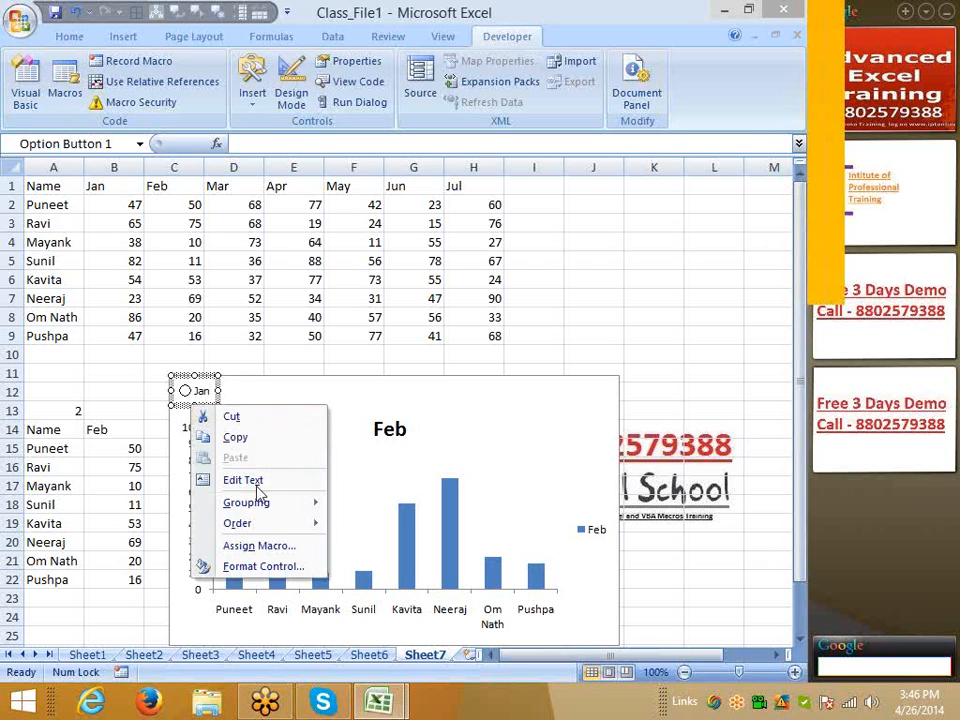
left_click(262, 566)
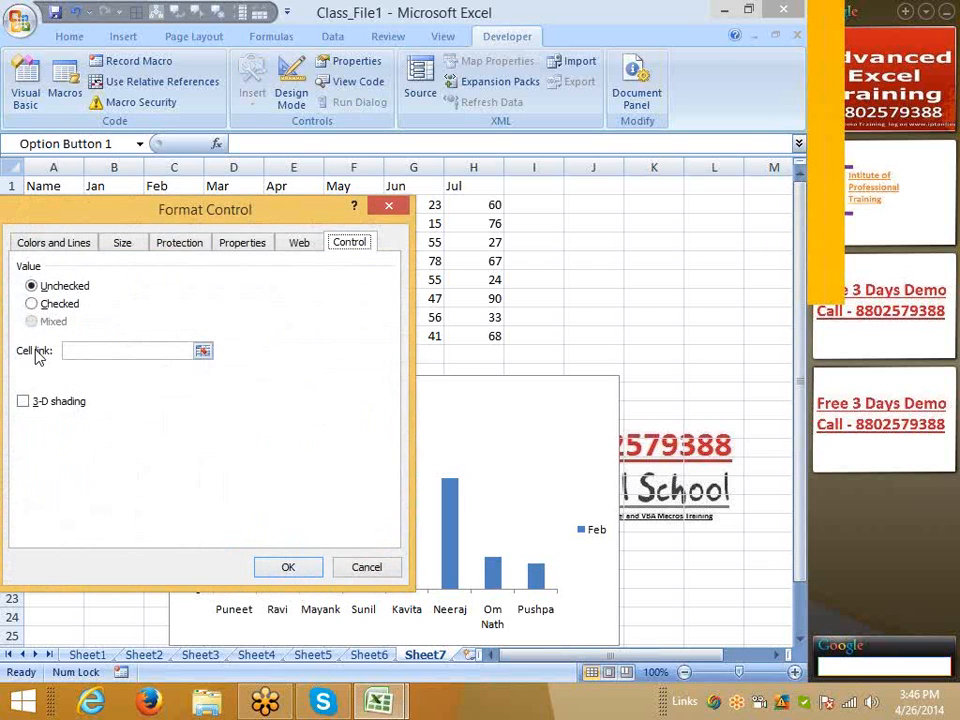
left_click(28, 399)
left_click_drag(96, 212, 332, 217)
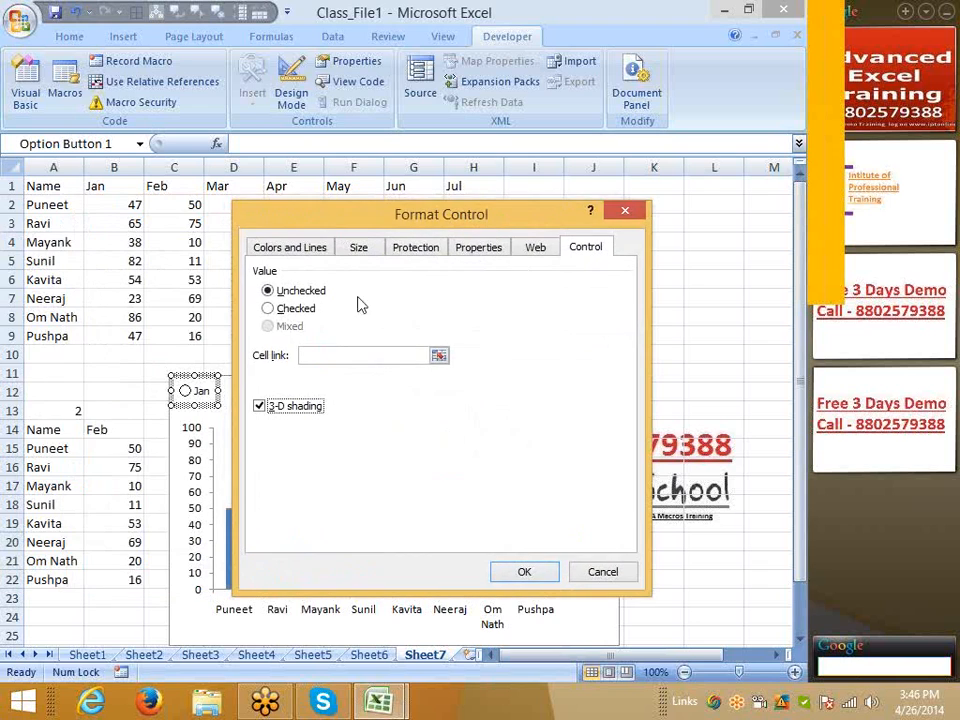
left_click(333, 355)
left_click(50, 411)
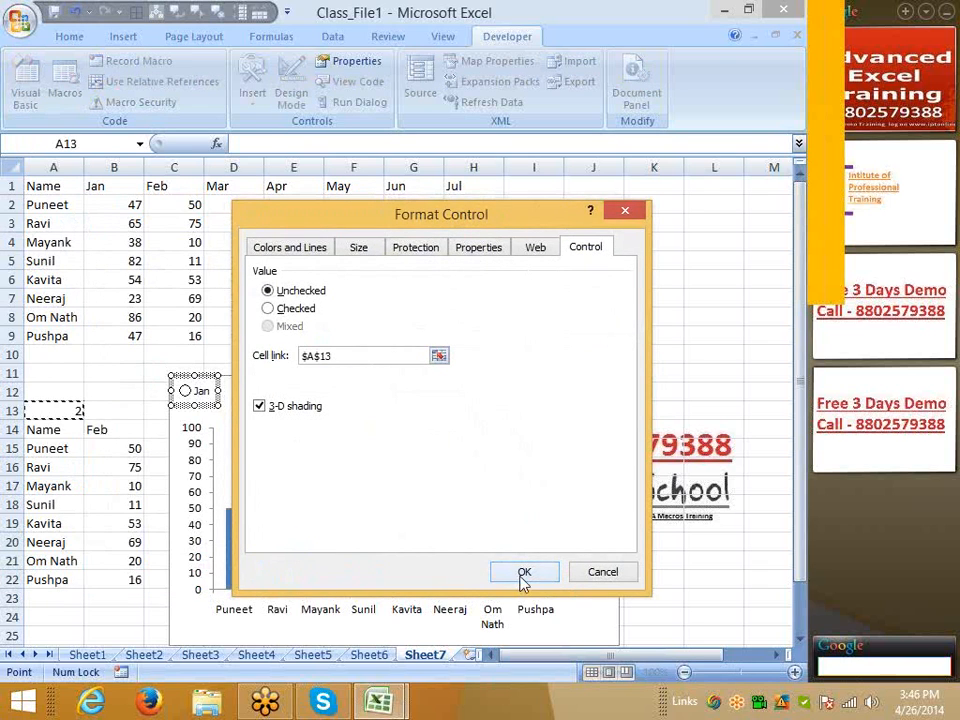
left_click(524, 571)
left_click(131, 410)
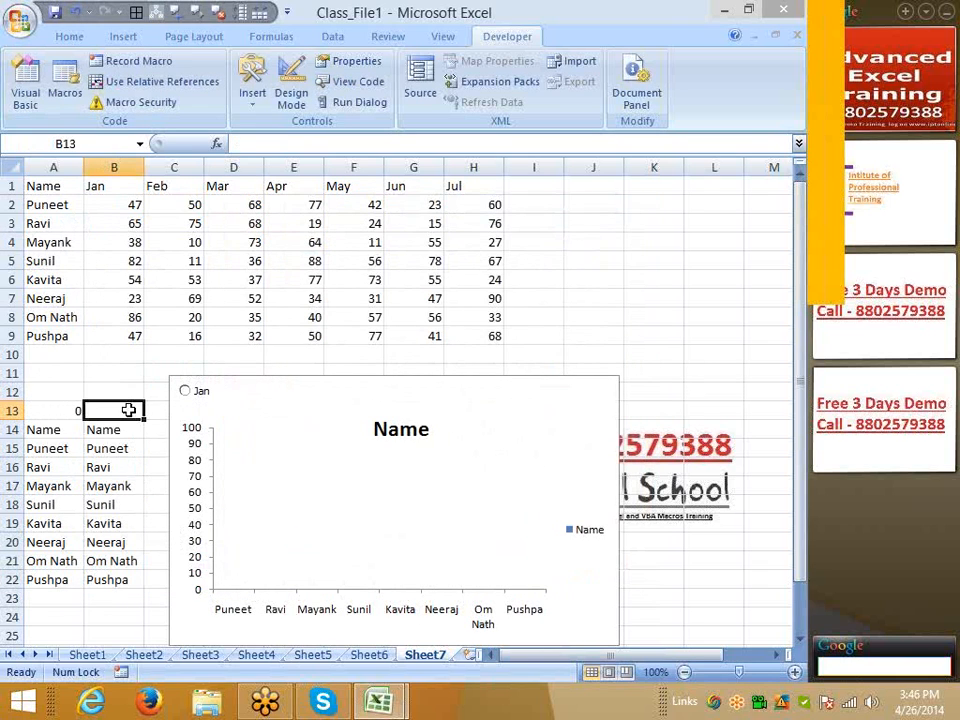
- Duplicate the Jan option button twice, placing the copies beside it in a row along the chart's upper edge
left_click(206, 396, "ctrl")
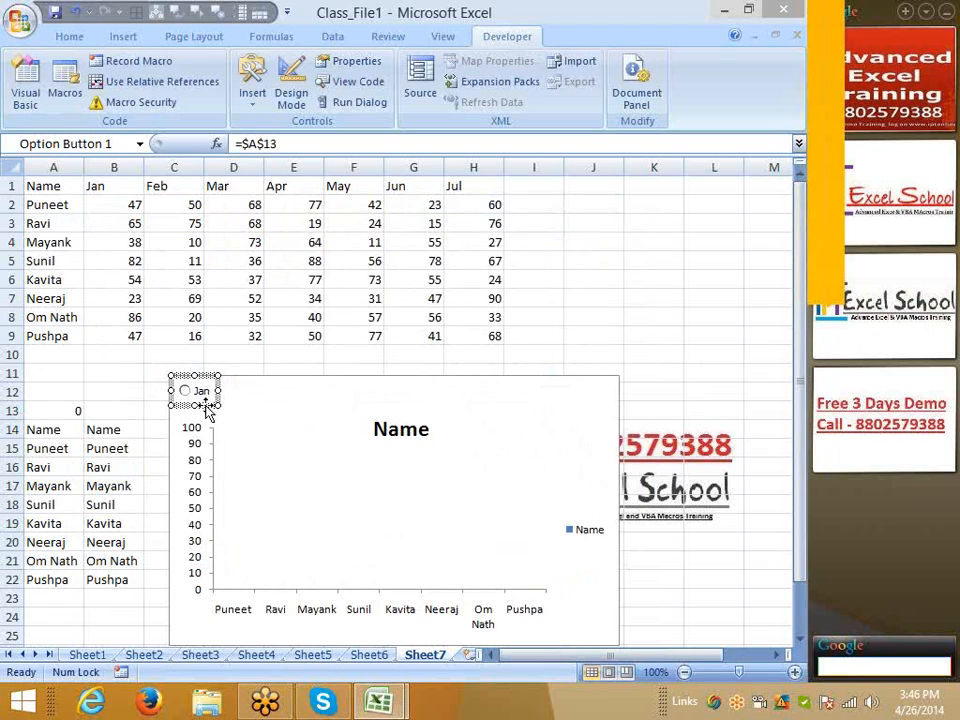
left_click_drag(207, 410, 296, 414)
left_click(141, 334)
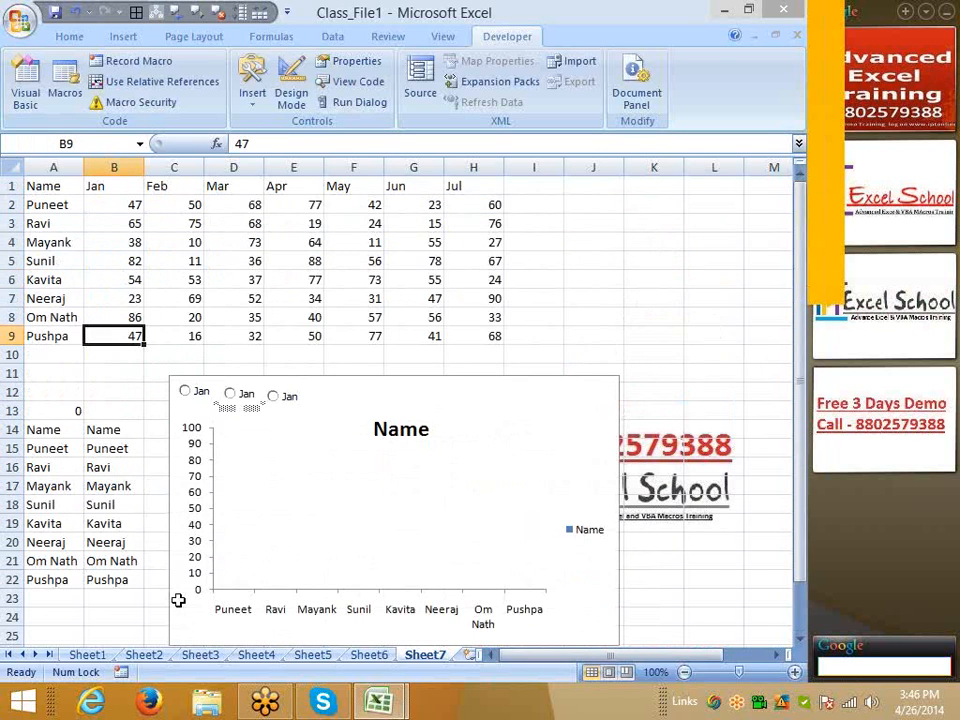
scroll(169, 501, "down", 3)
scroll(169, 501, "up", 3)
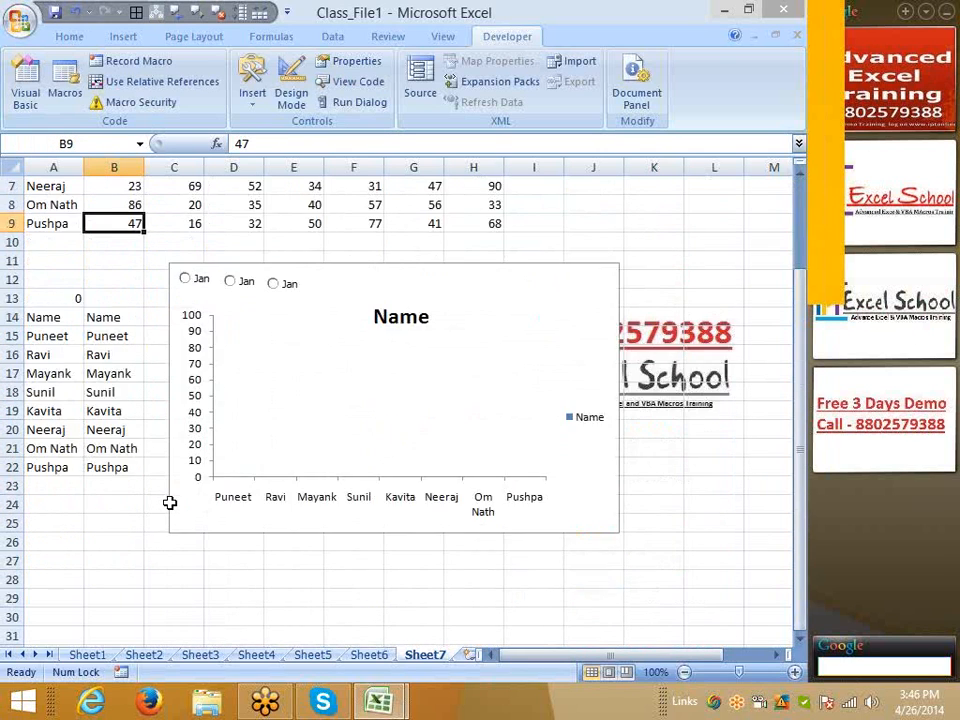
left_click(115, 381)
left_click(289, 400, "ctrl")
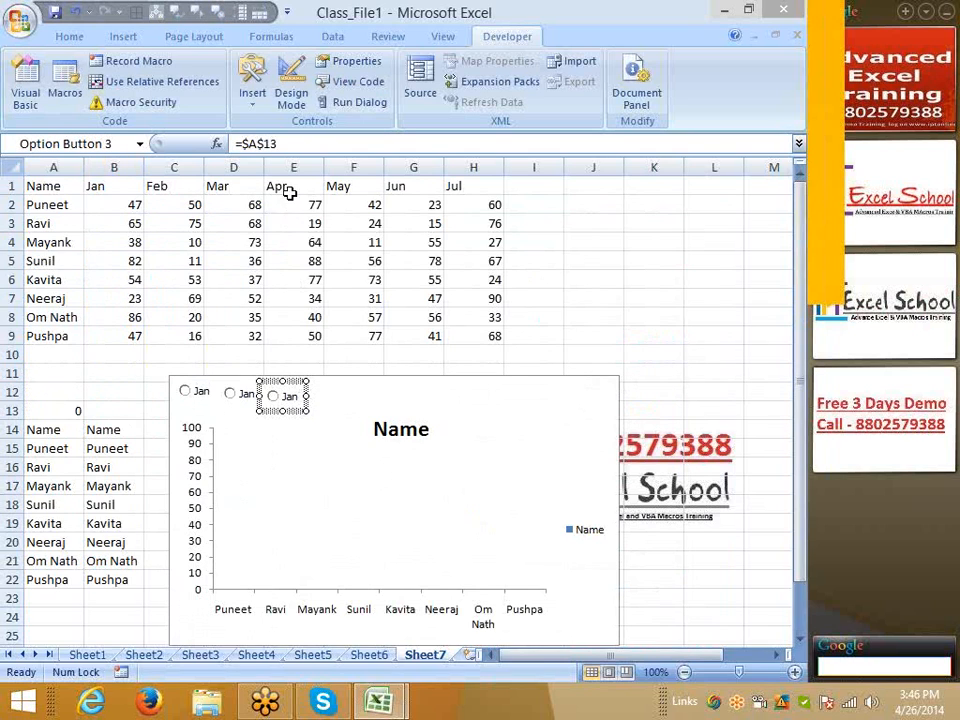
left_click(234, 400, "ctrl")
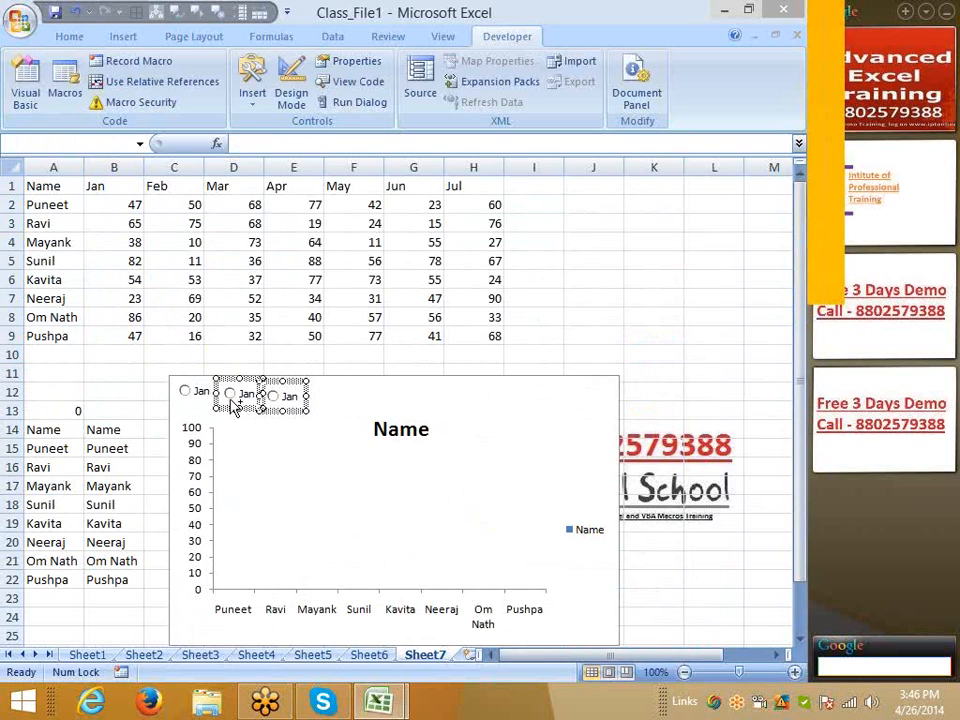
left_click(227, 412)
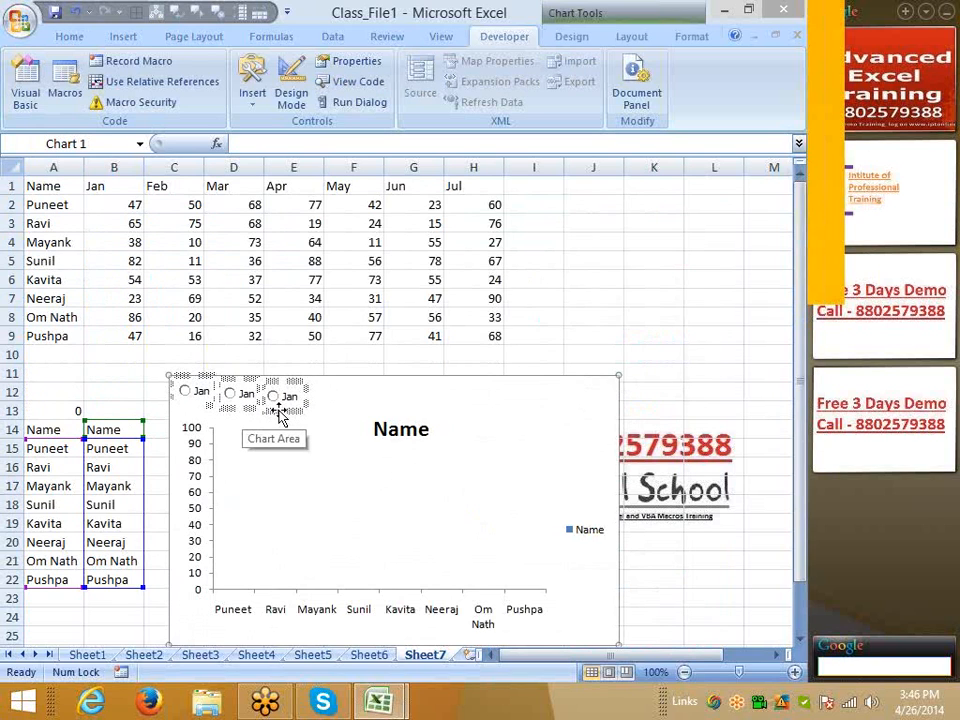
left_click(101, 296)
scroll(112, 374, "down", 5)
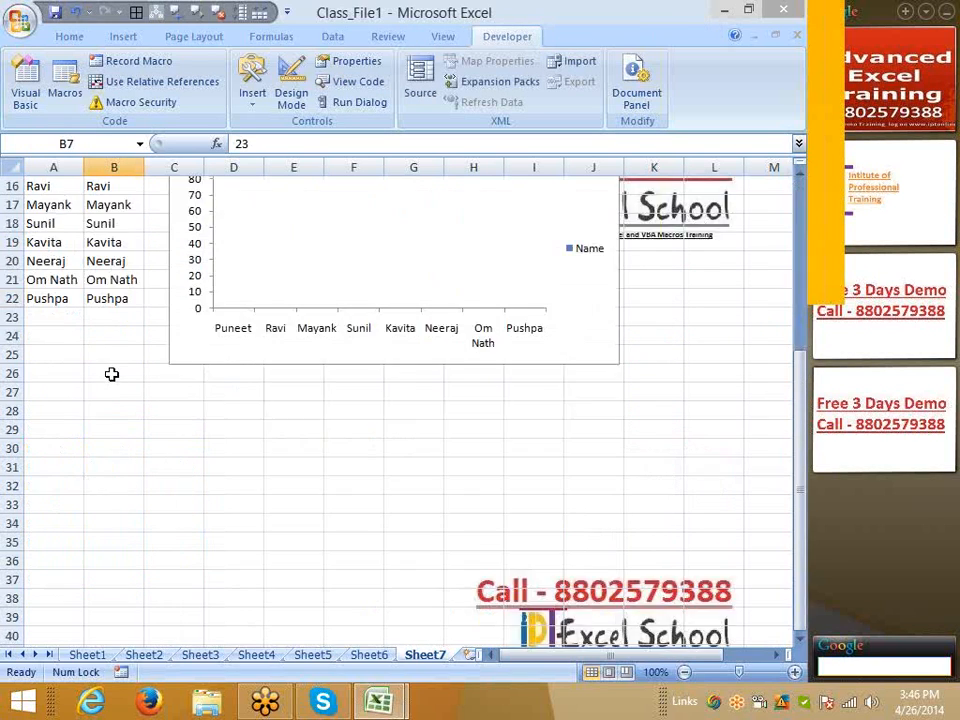
scroll(112, 374, "up", 5)
left_click(112, 356)
- Duplicate the option button four more times to extend the row to seven buttons above the chart's plot area
left_click(280, 398)
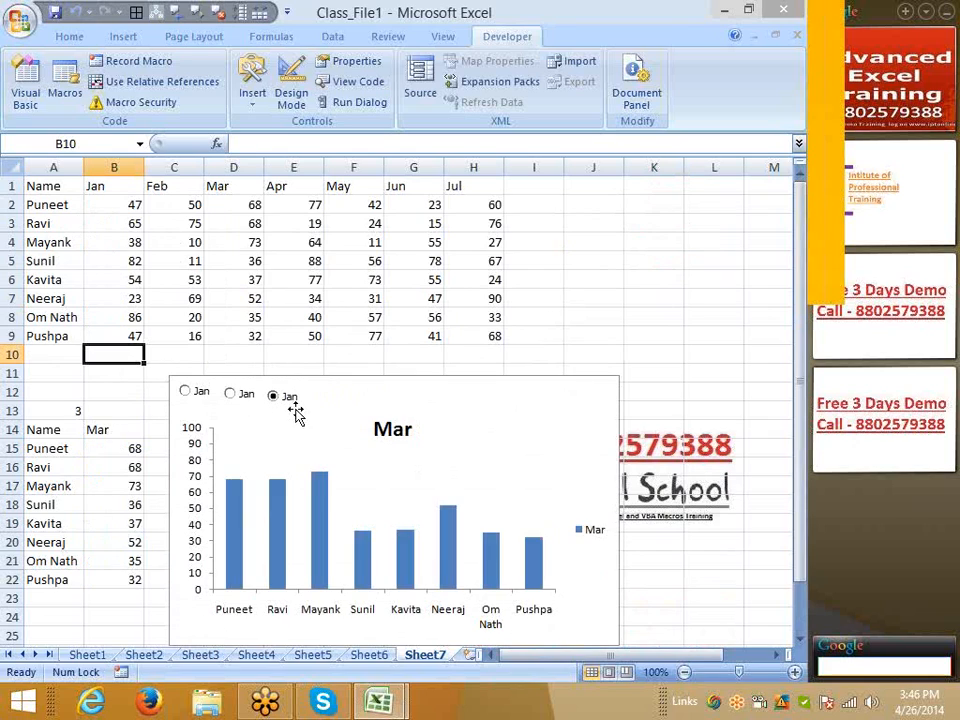
left_click(298, 400, "ctrl")
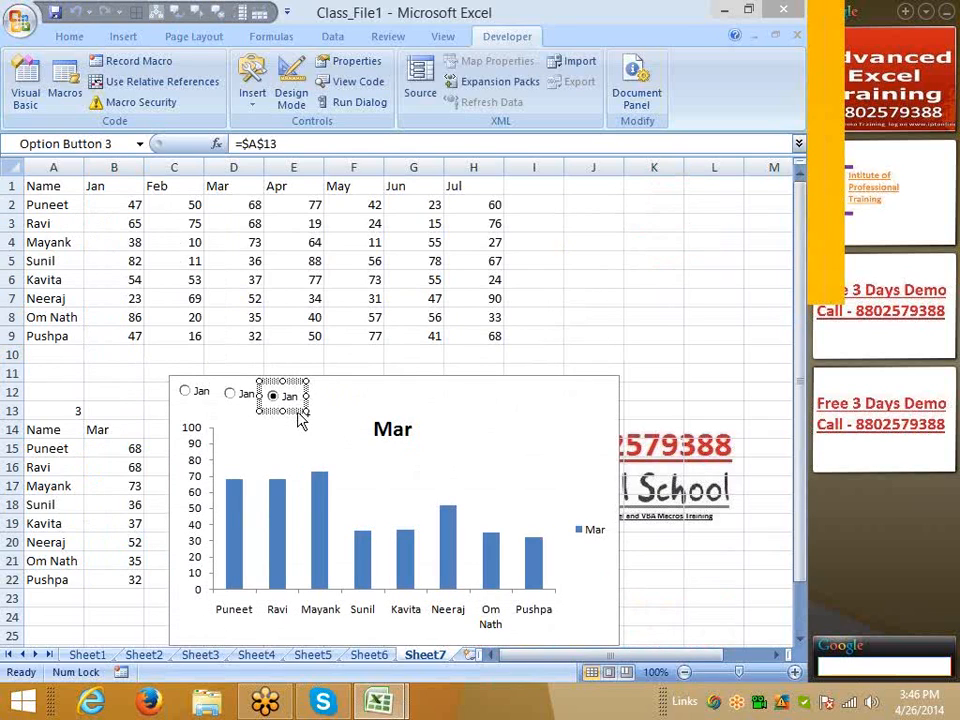
left_click_drag(340, 418, 392, 422)
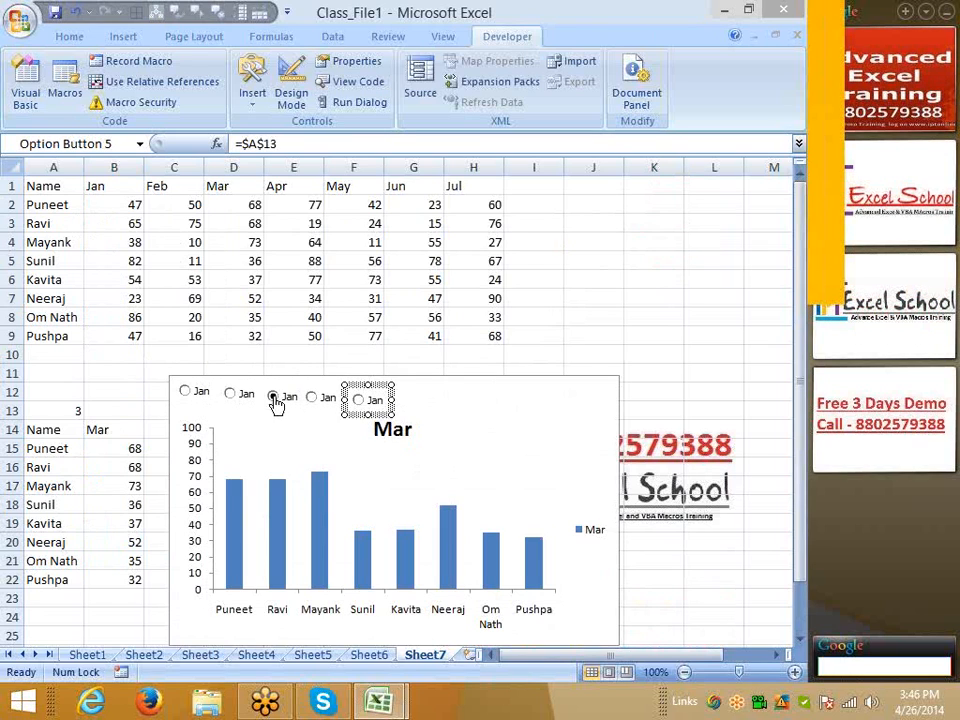
left_click(378, 420)
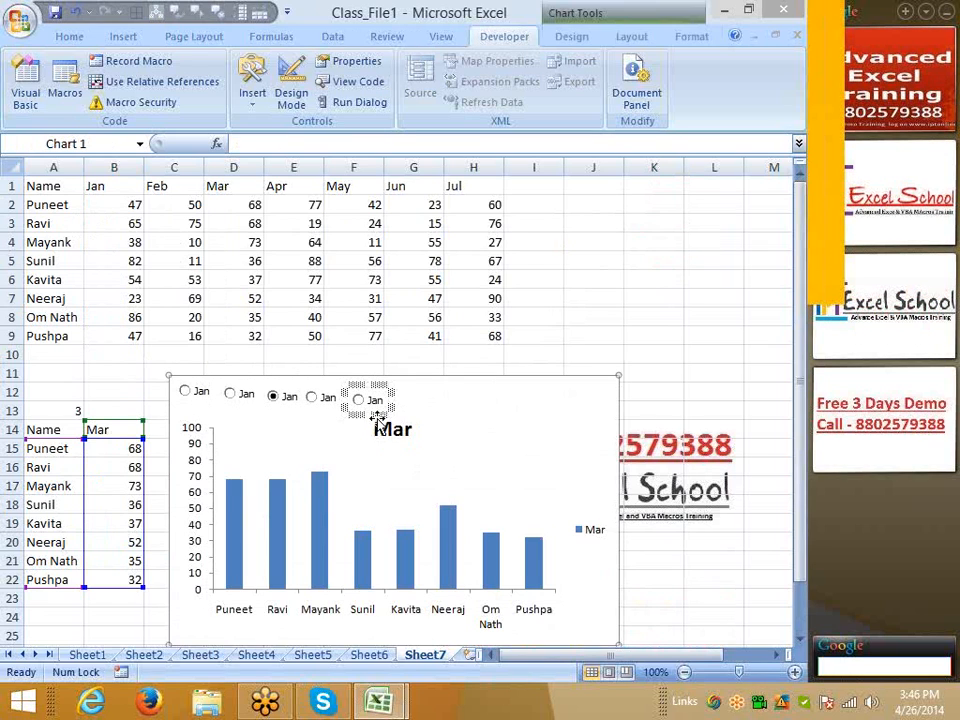
key("Escape")
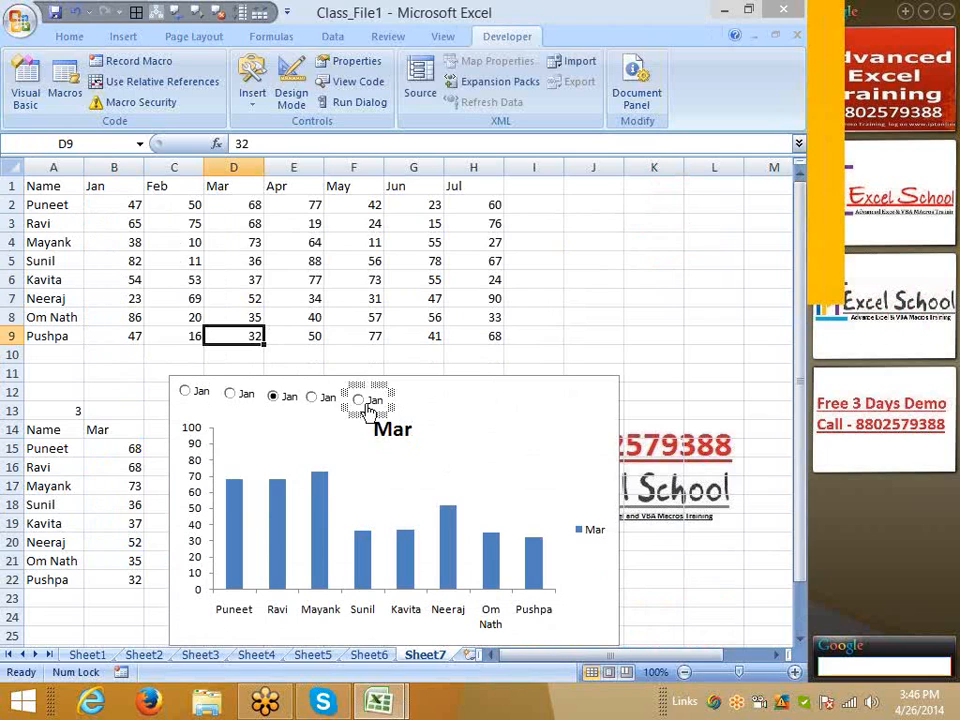
left_click(364, 402)
left_click(374, 406, "ctrl")
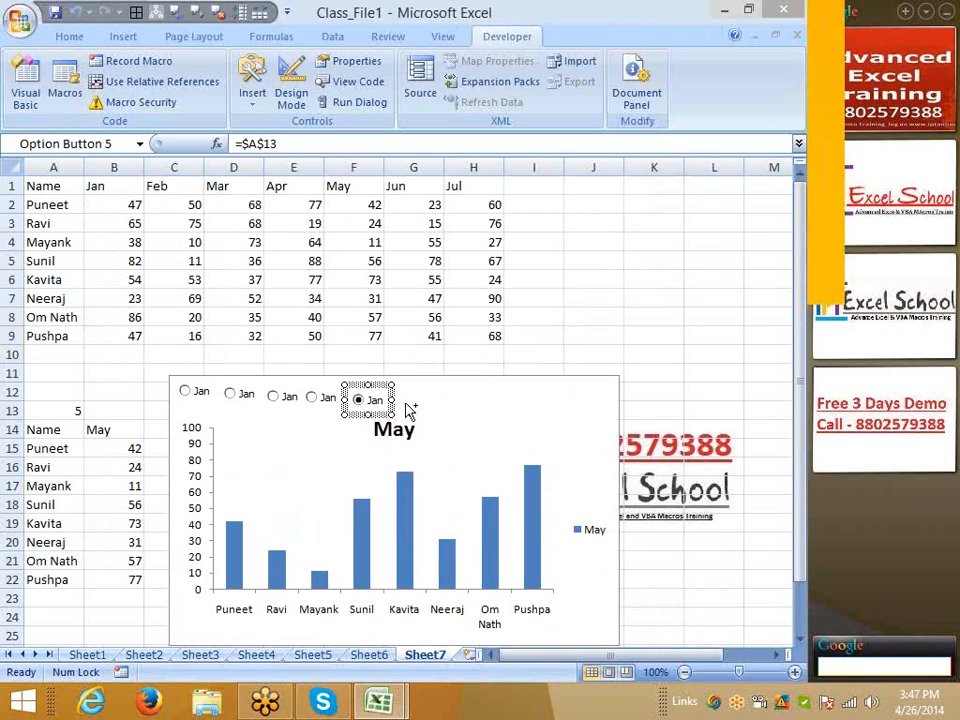
left_click_drag(406, 404, 467, 418)
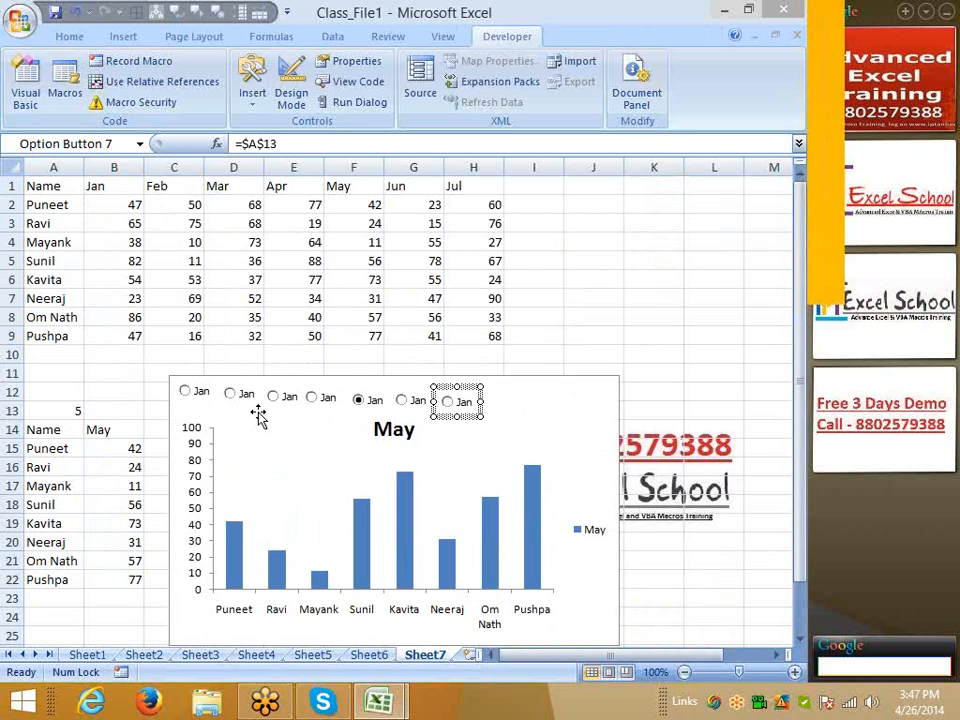
- Choose the first option button, Jan, and change the second option button's caption to Feb
left_click(185, 391)
right_click(185, 391)
key("Escape")
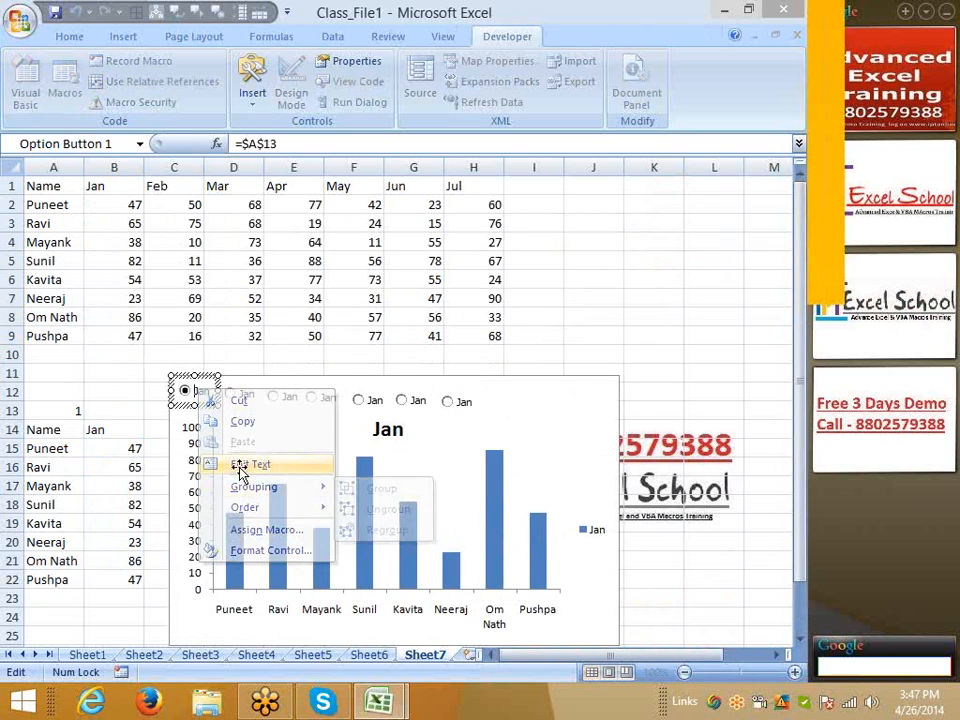
right_click(243, 395)
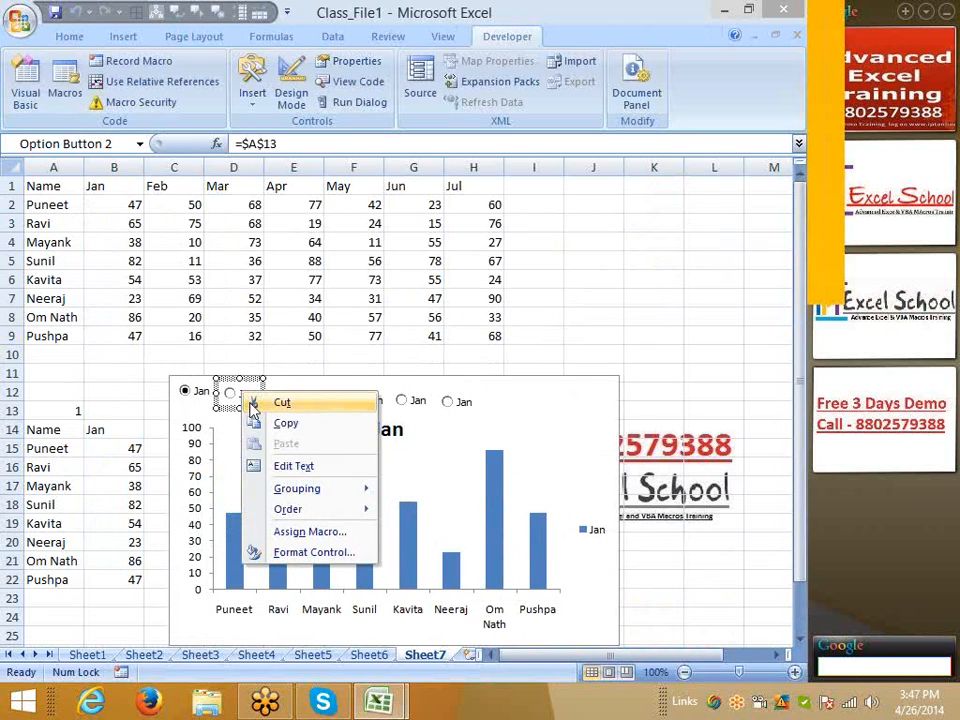
left_click(300, 466)
key("Delete")
key("Delete")
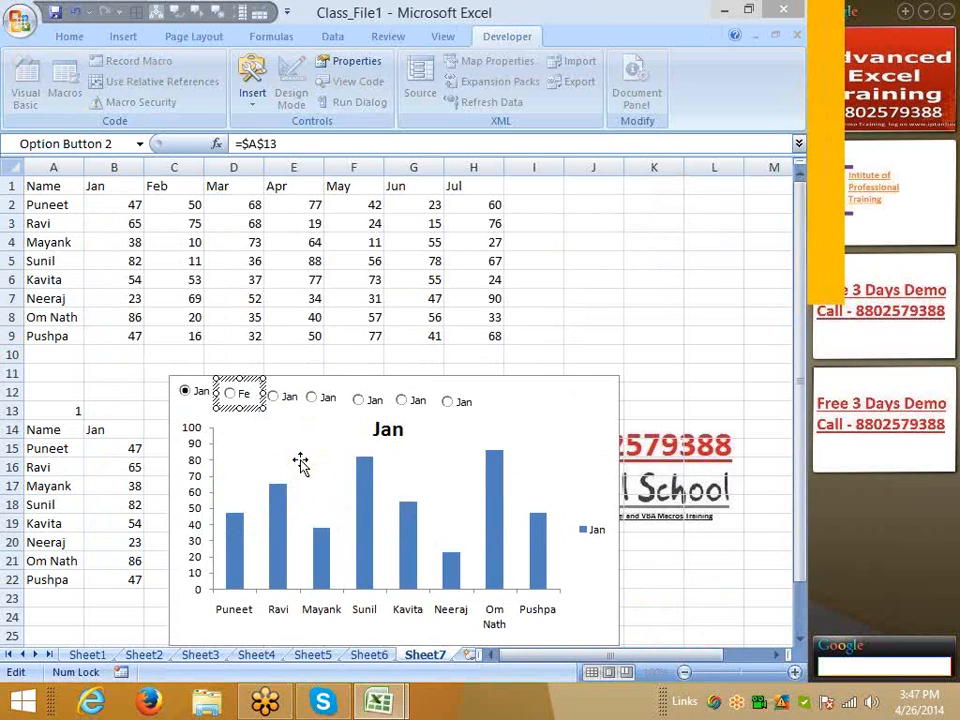
- Change the third option button's caption to Mar and the fourth one's caption to Apr
right_click(292, 400)
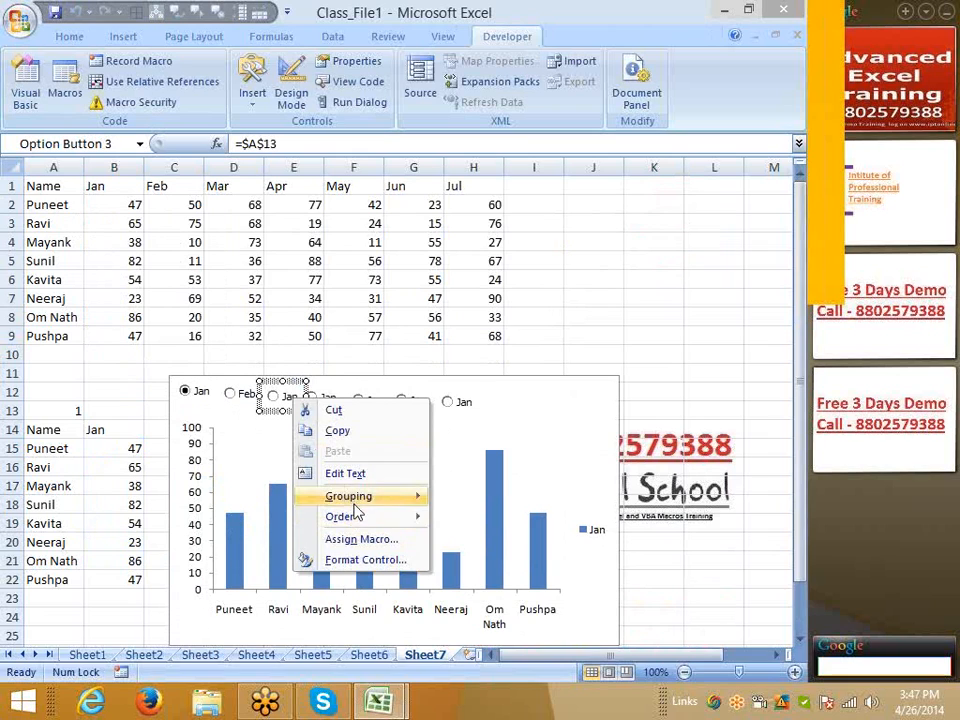
left_click(352, 474)
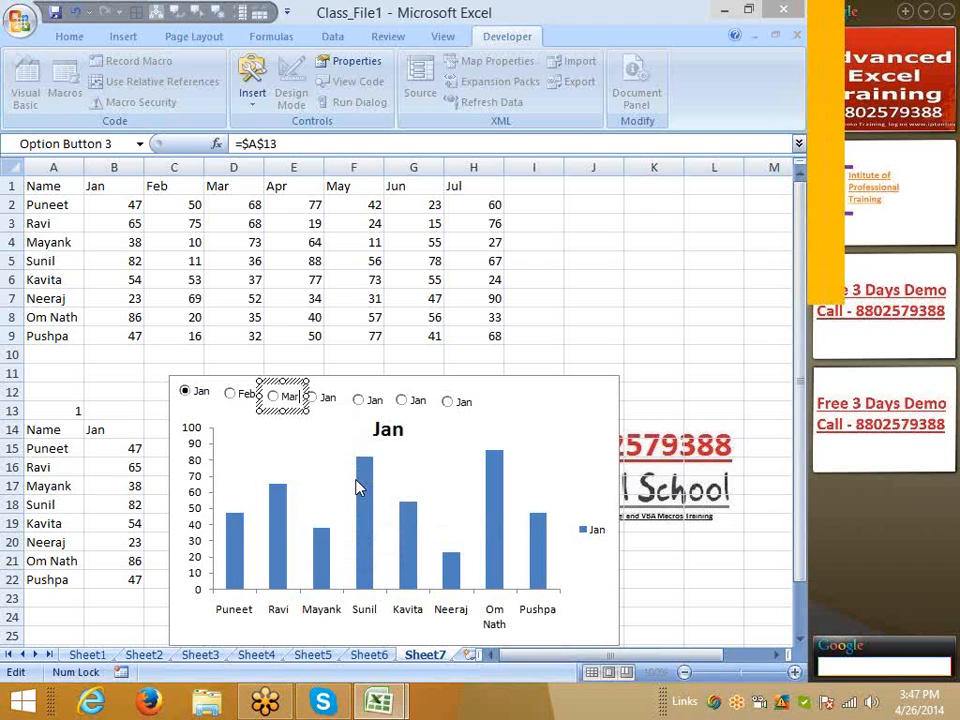
right_click(330, 398)
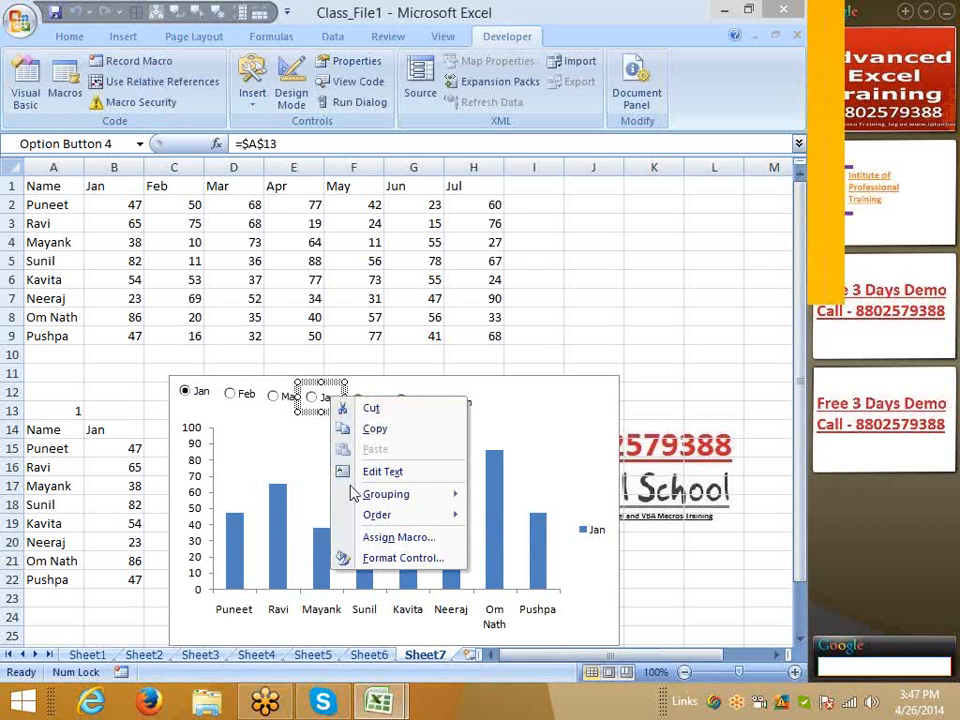
left_click(376, 471)
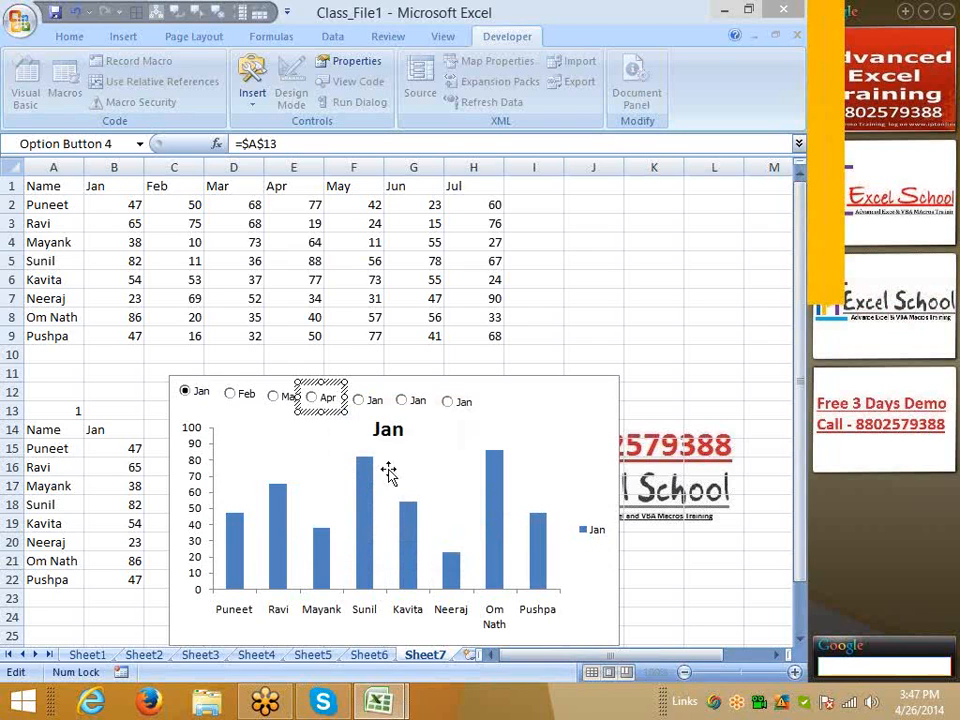
- Change the fifth option button's caption to May
right_click(376, 401)
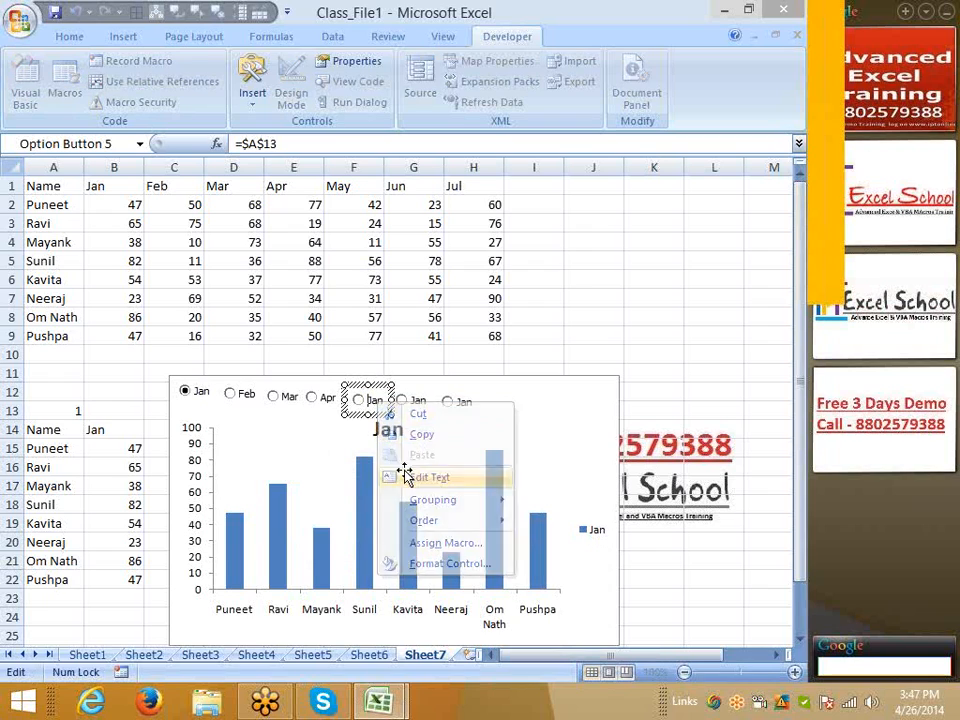
left_click(416, 476)
key("BackSpace")
key("BackSpace")
key("BackSpace")
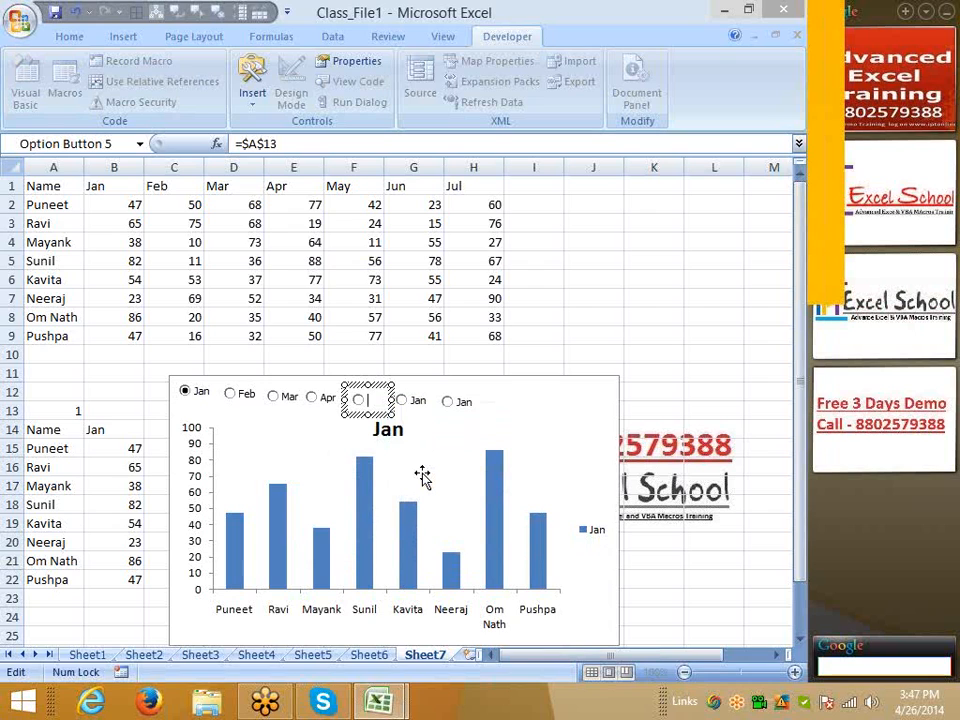
type("May")
- Change the sixth option button's caption to Jun
left_click(403, 401, "ctrl")
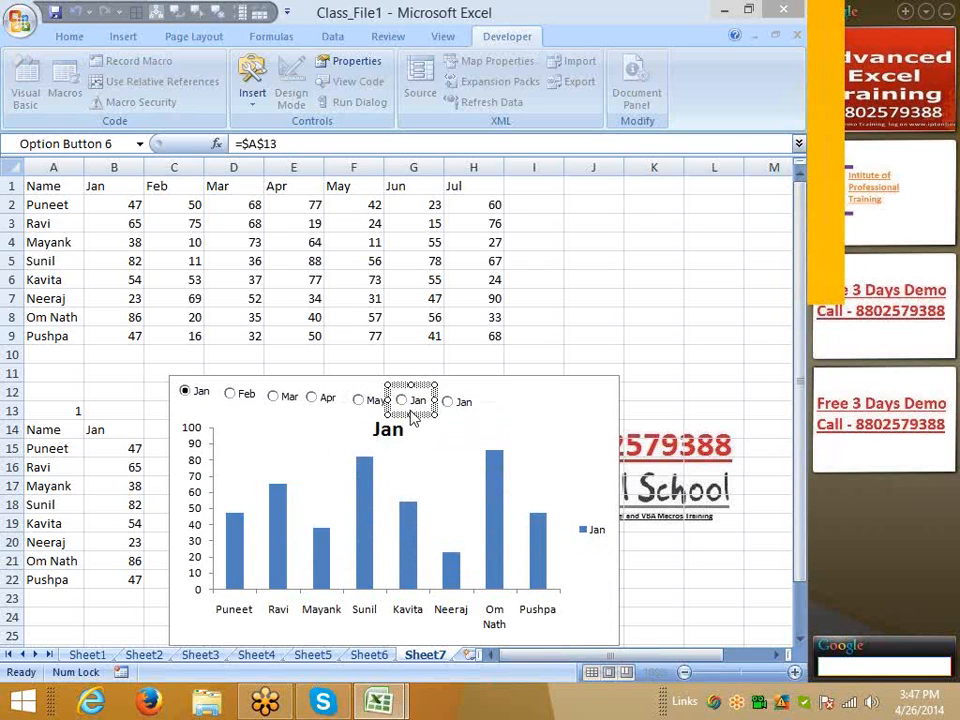
right_click(411, 415)
left_click(449, 487)
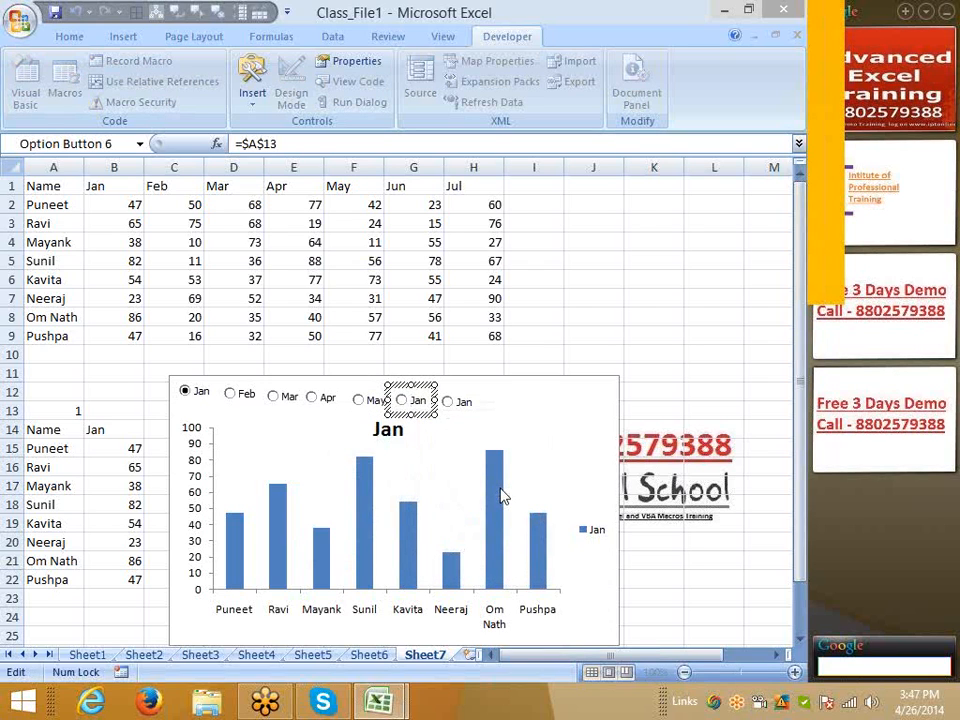
key("Delete")
key("Delete")
type("Ju")
- Change the seventh option button's caption to Jul and deselect the control
right_click(468, 404)
left_click(518, 475)
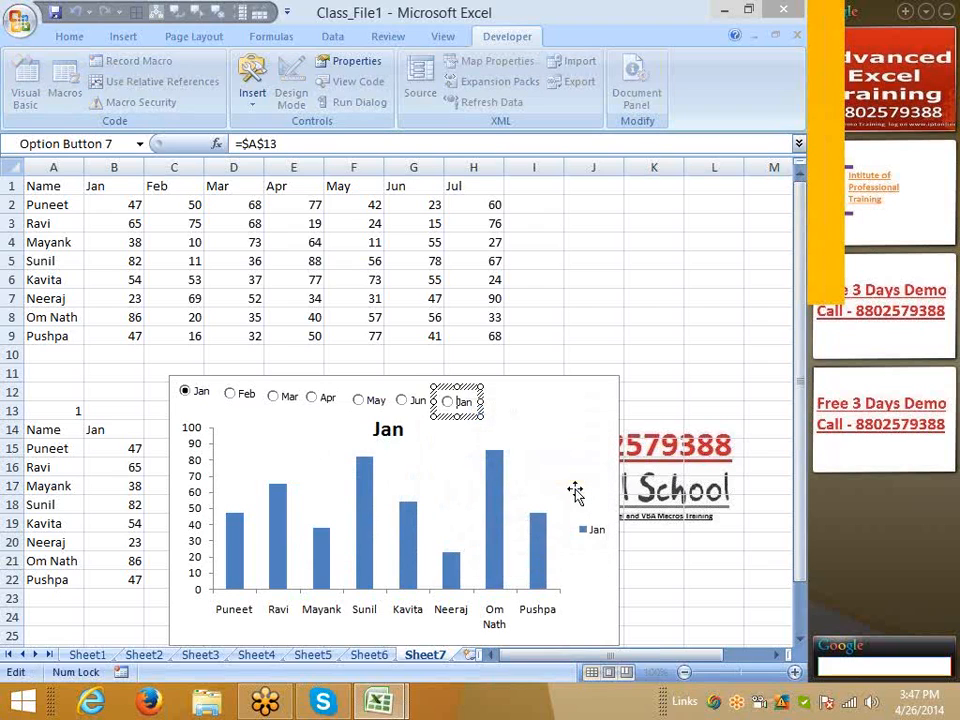
key("Delete")
key("Delete")
type("Ju")
left_click(568, 313)
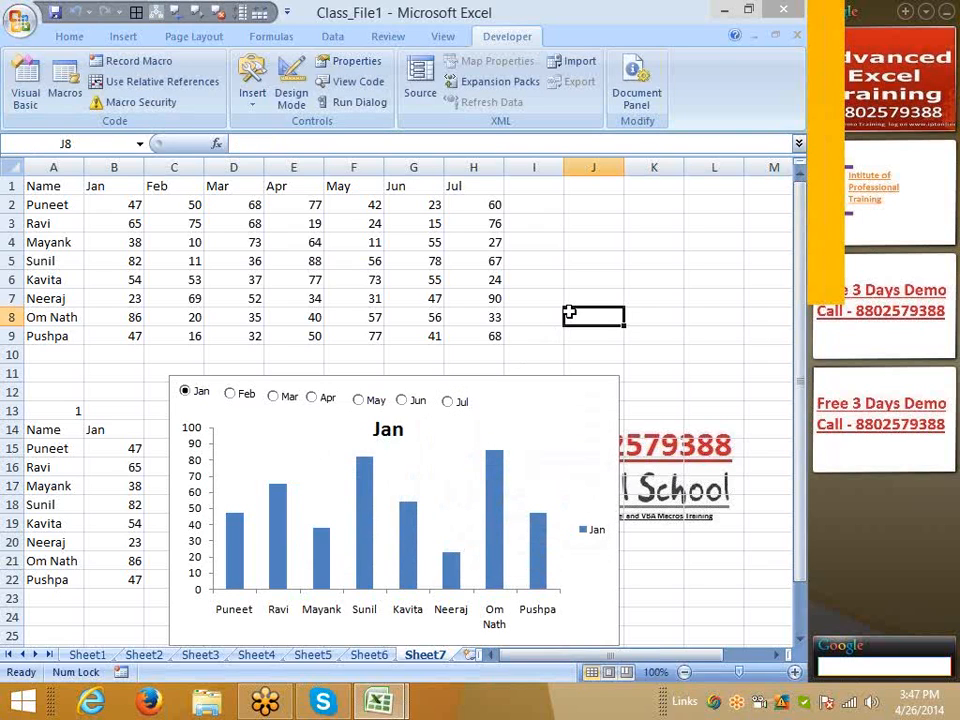
- Review the Jan option button's size and cell link in its format settings, leaving them without applying changes
right_click(194, 393)
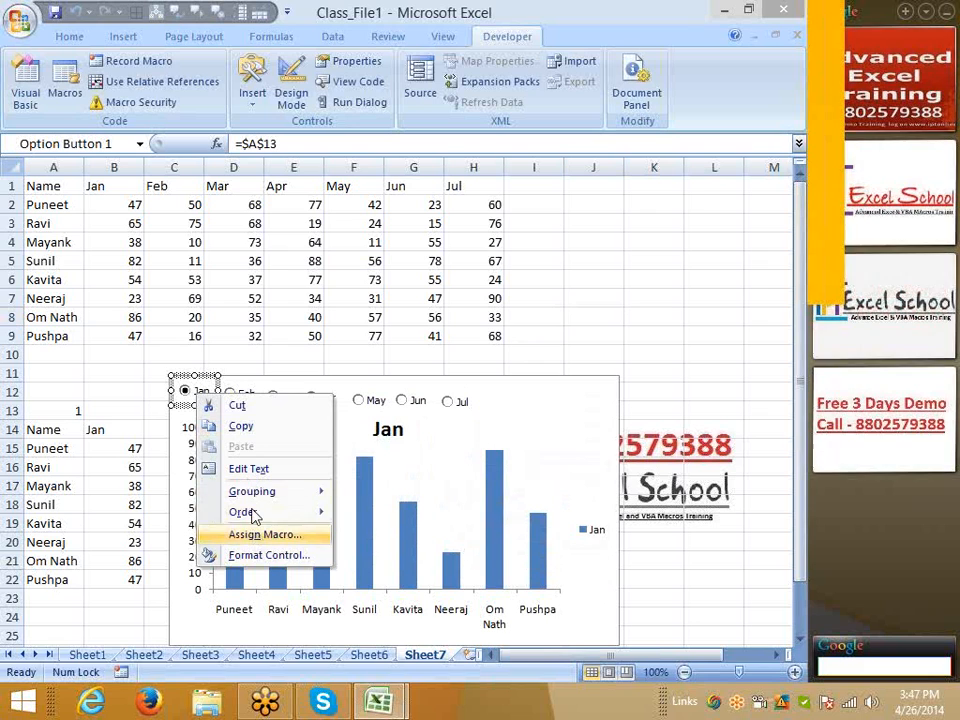
left_click(262, 556)
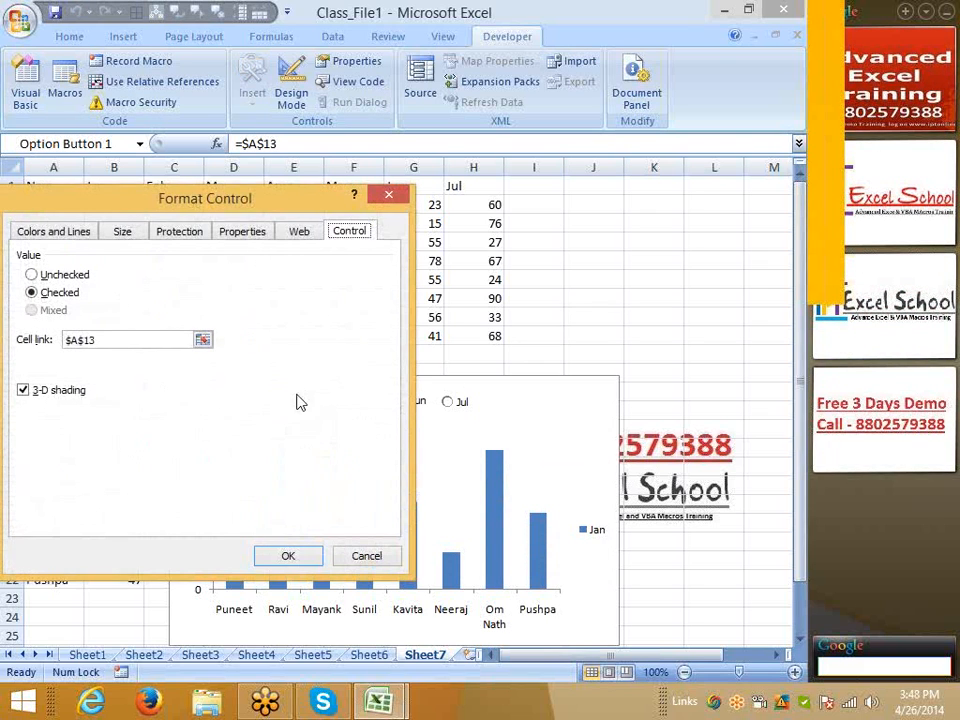
left_click(122, 231)
left_click_drag(230, 205, 398, 211)
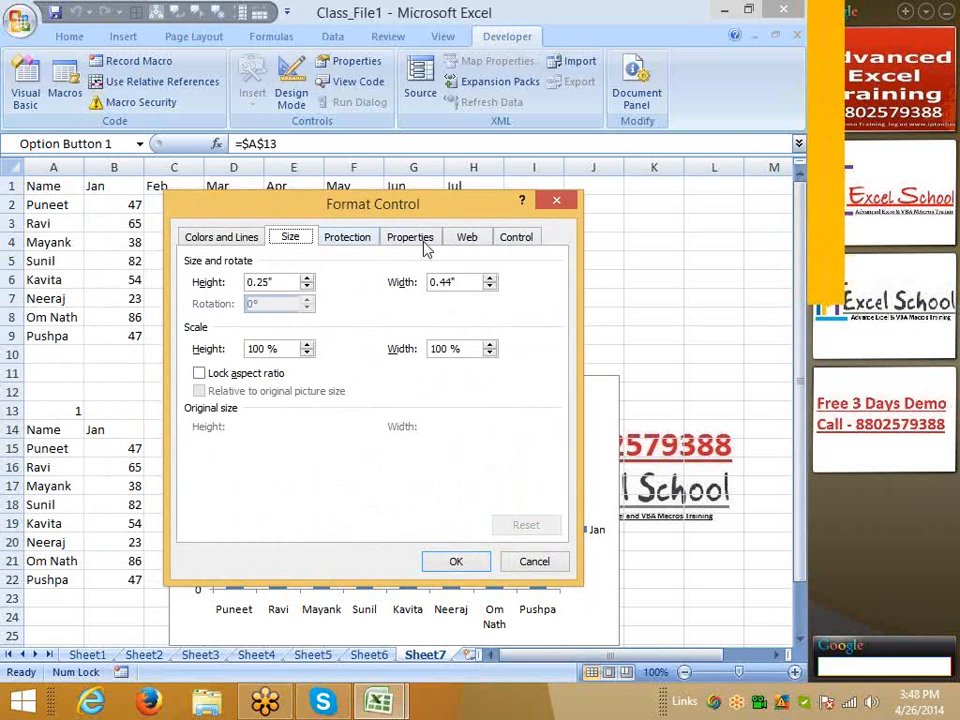
left_click(516, 237)
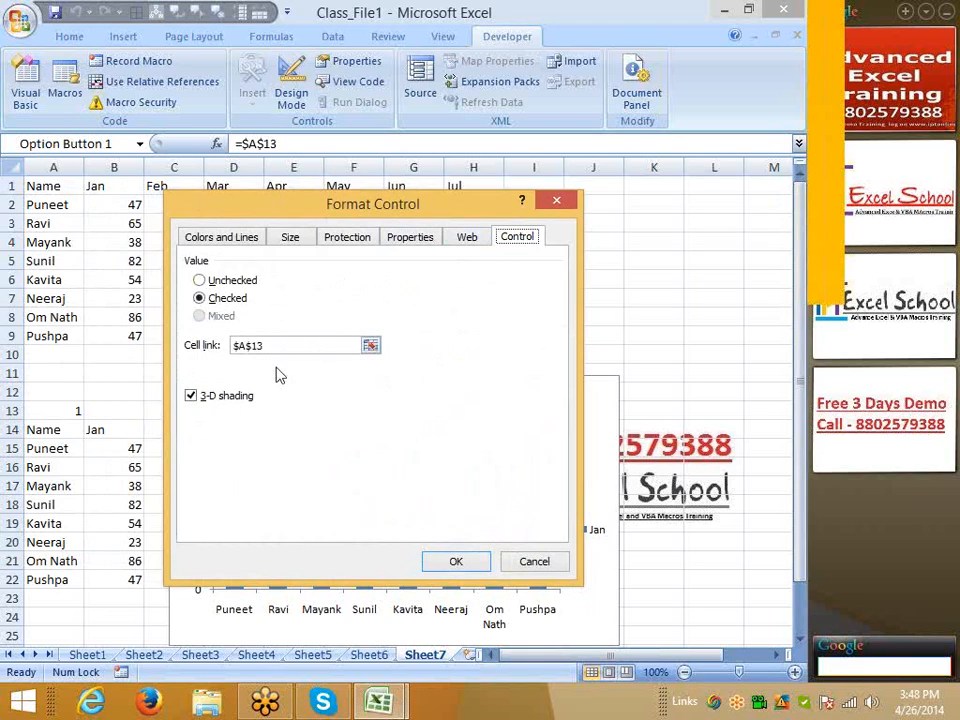
left_click(527, 561)
left_click(110, 358)
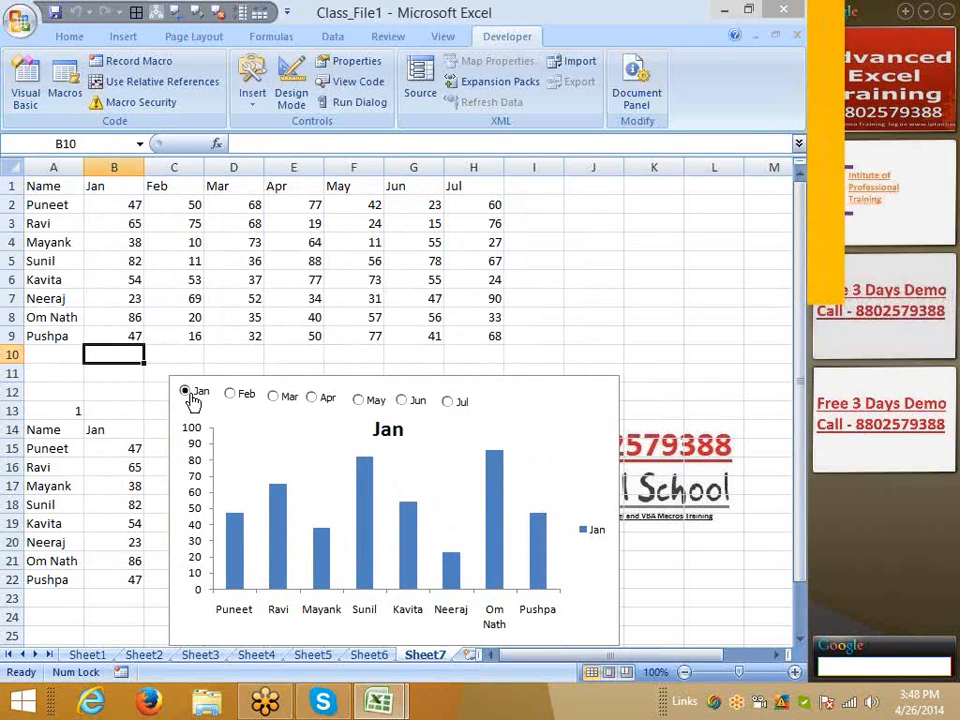
- Test the month selector by choosing Feb, Mar, Apr, May, Jun and Jul in turn, ending on Jul
left_click(231, 395)
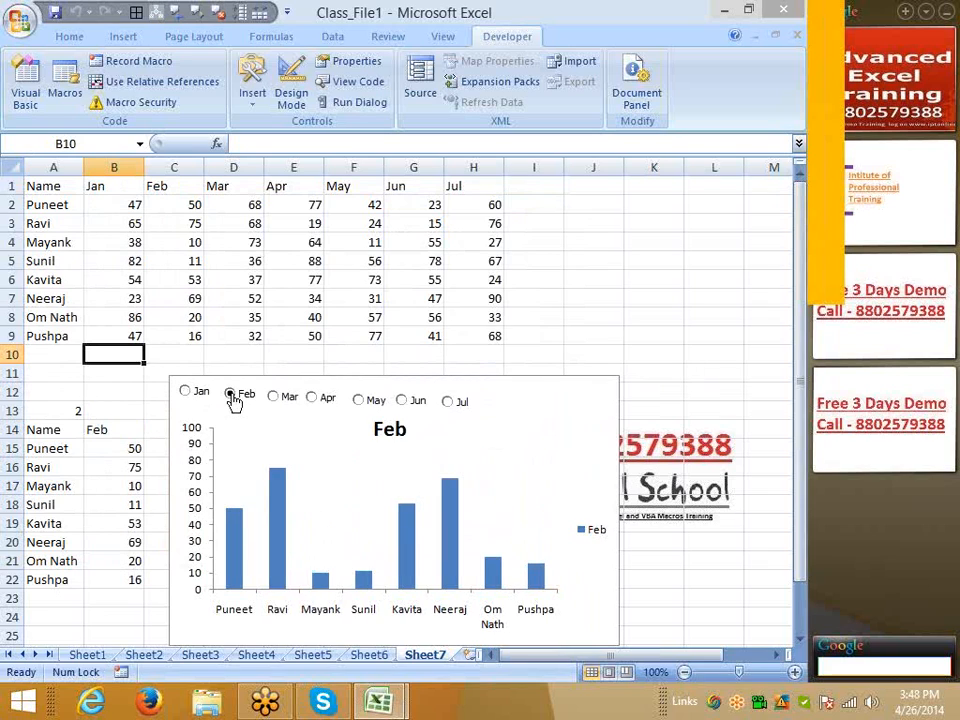
left_click(282, 398)
left_click(318, 399)
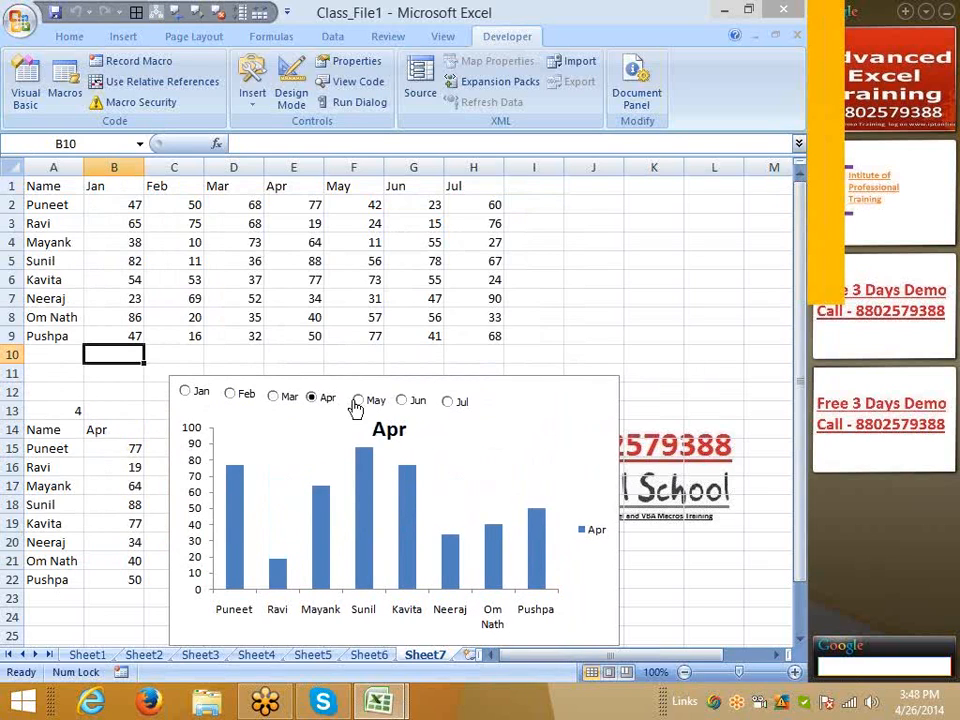
left_click(362, 400)
left_click(405, 401)
left_click(448, 401)
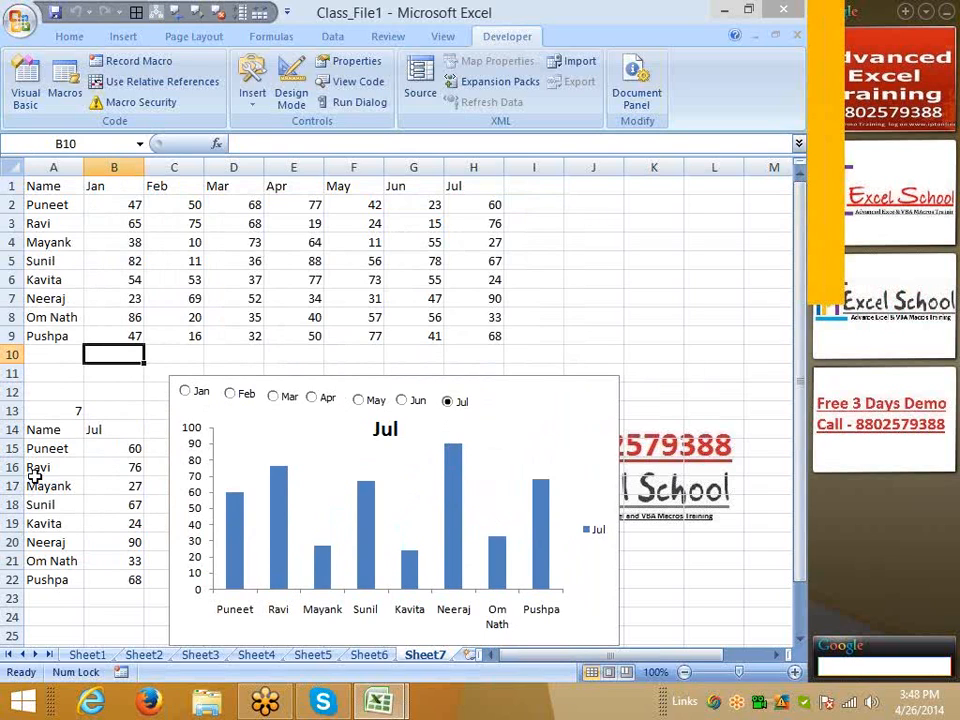
- Draw an eighth form-control option button after Jul on the chart, caption it Aug, and choose it
left_click(252, 92)
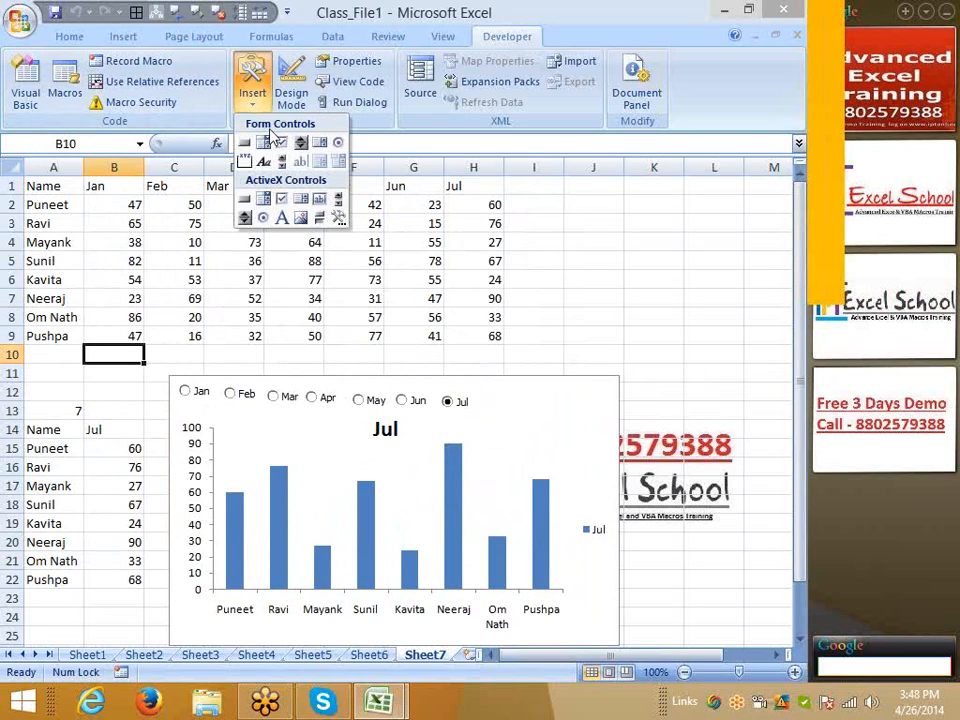
left_click(339, 146)
mouse_move(474, 393)
left_mouse_down()
mouse_move(530, 412)
mouse_move(561, 405)
left_mouse_up()
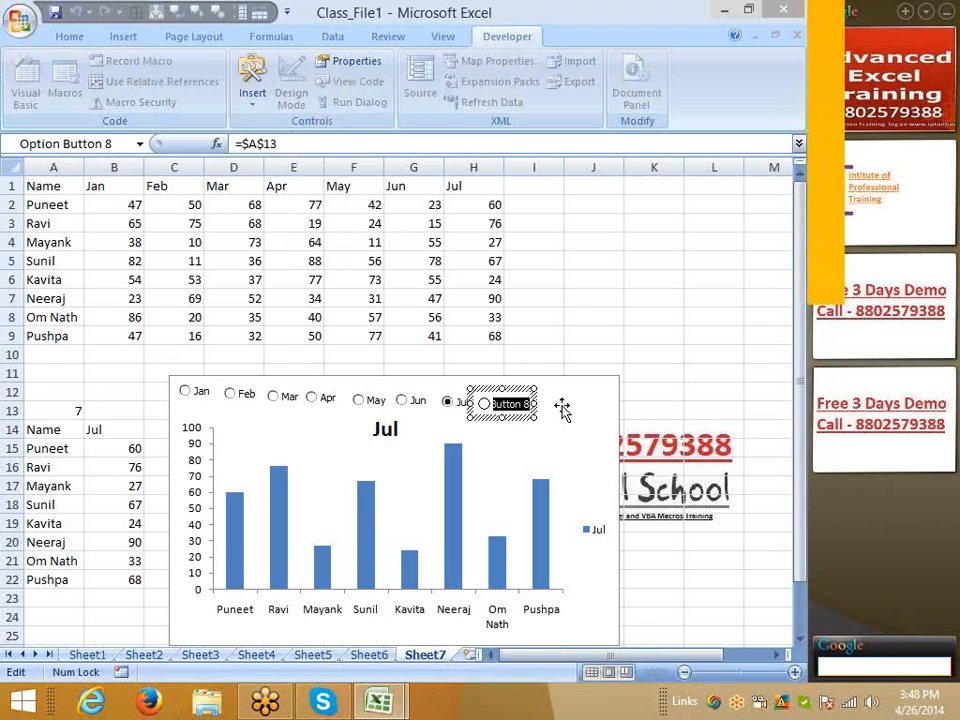
type("Aug")
left_click(570, 350)
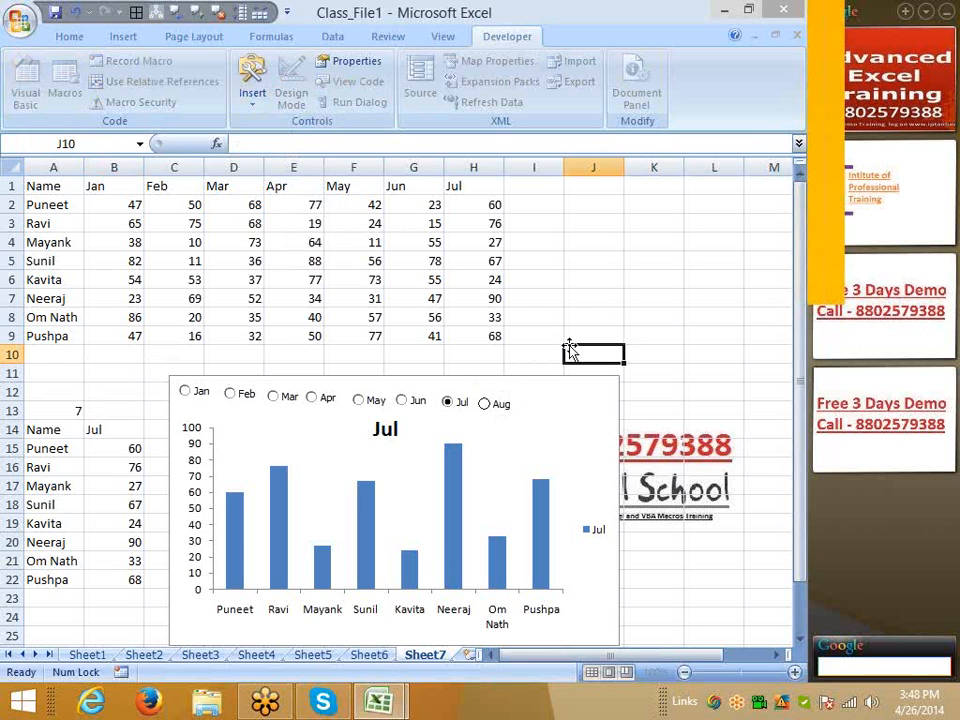
left_click(486, 404)
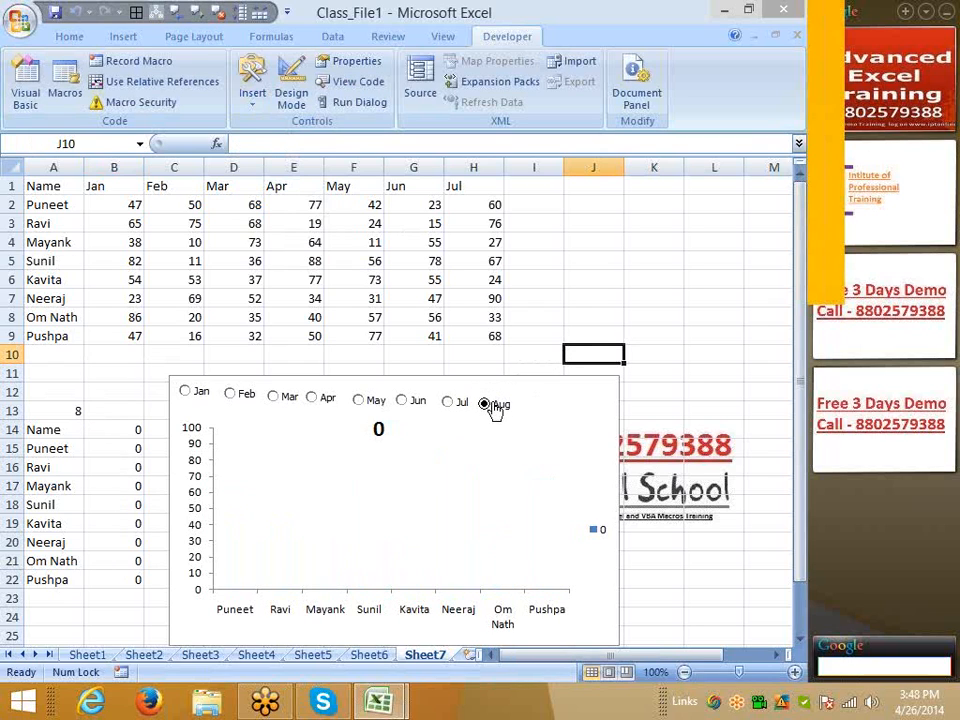
- Turn on 3-D shading for the Aug option button in its format settings, keeping the cell link $A$13
right_click(493, 406)
left_click(572, 563)
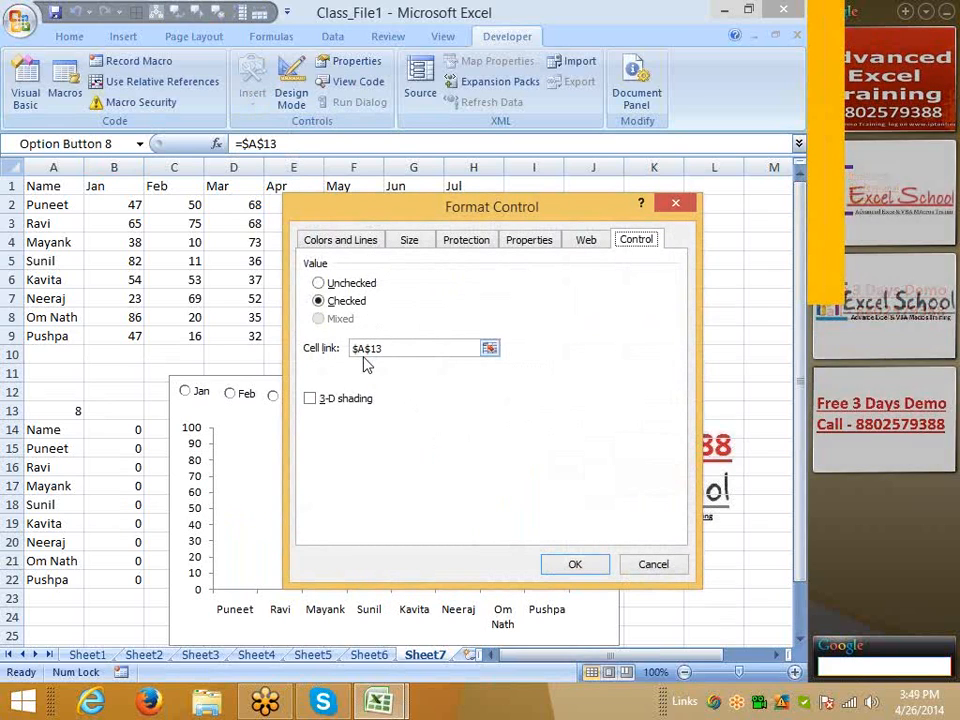
left_click(336, 397)
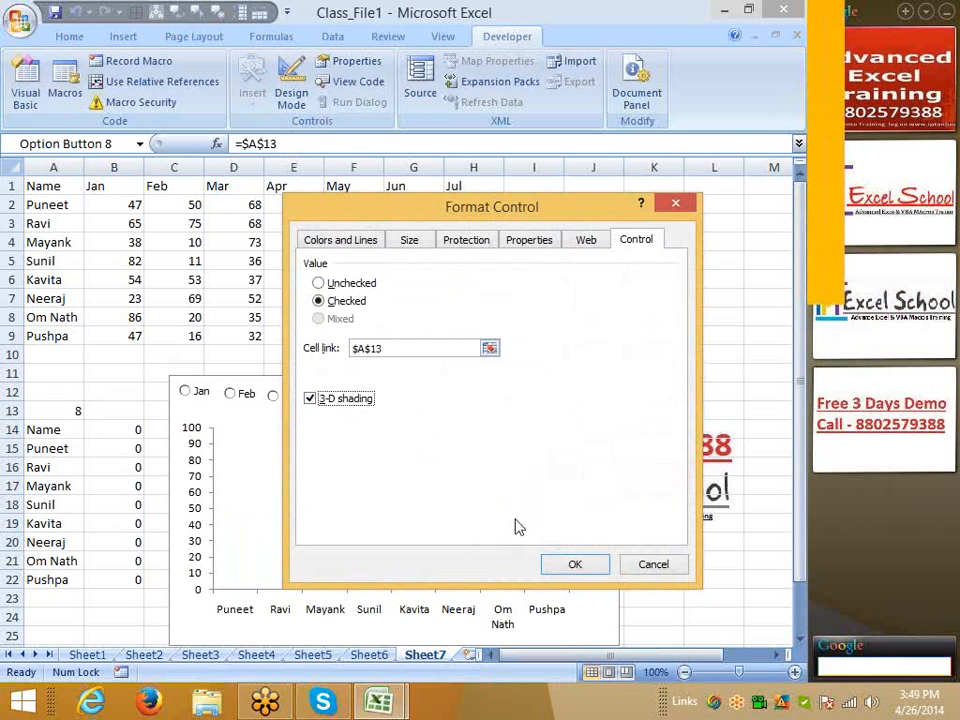
left_click(566, 565)
left_click(572, 352)
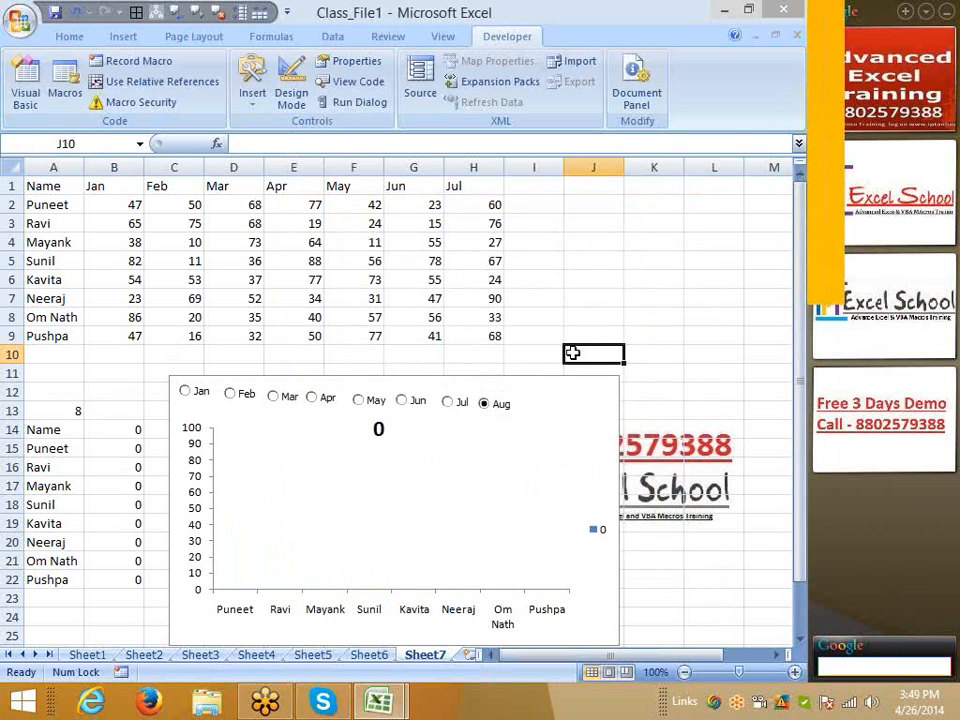
- Test the month selector by choosing Jan, Feb and Mar in turn, ending on Mar
left_click(193, 394)
left_click(250, 395)
left_click(292, 398)
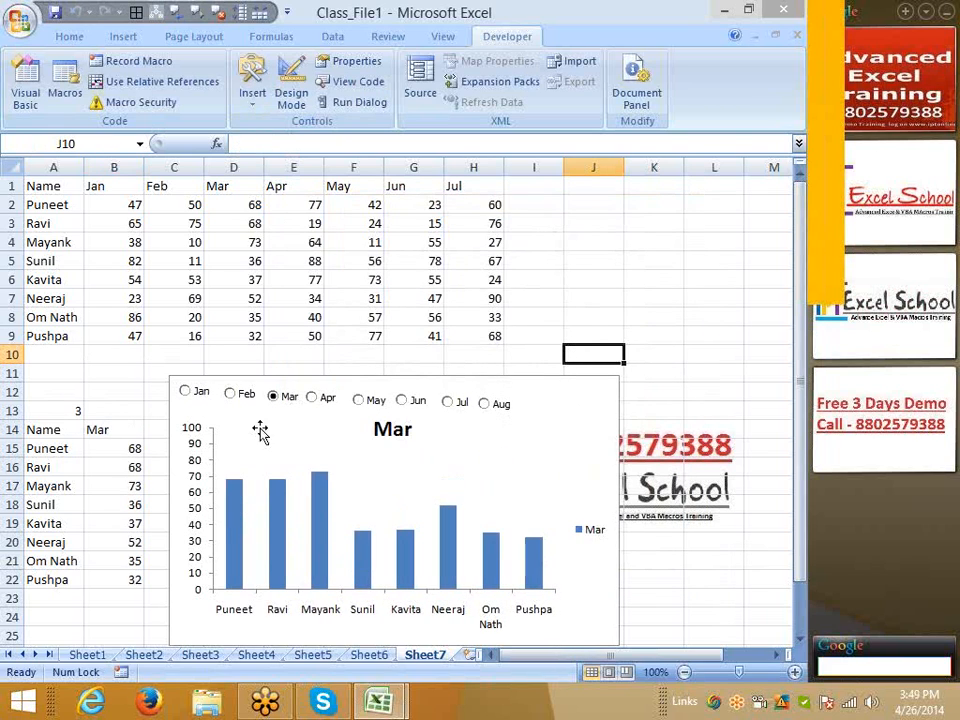
- Examine the formulas in B14 and B15 that feed the chart, comparing them with source cell B2
left_click(120, 429)
left_click(115, 202)
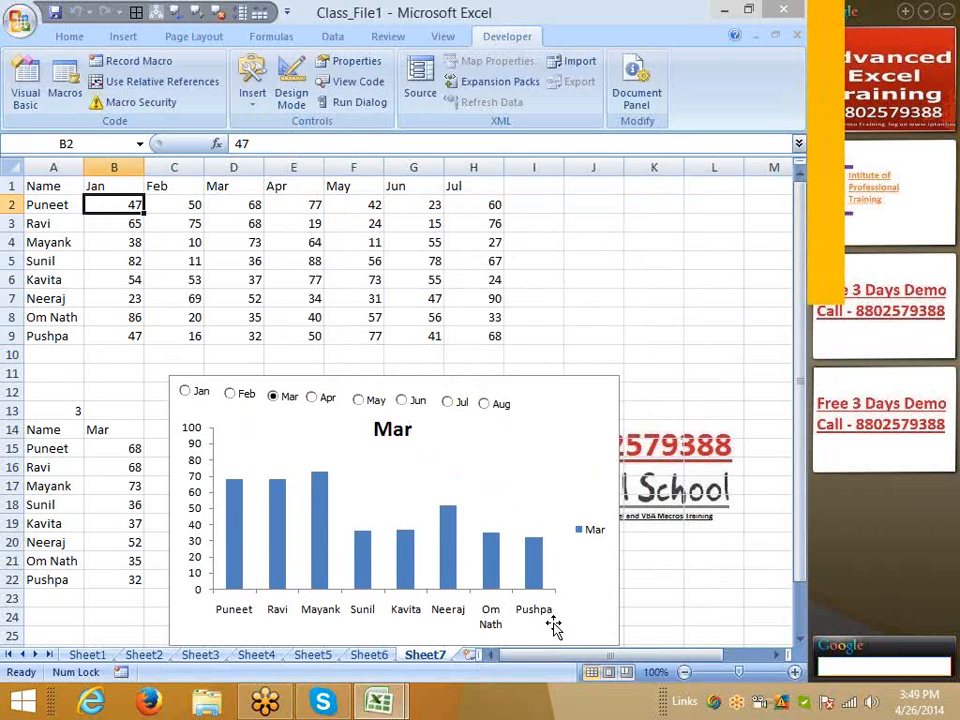
left_click(114, 432)
left_click(120, 449)
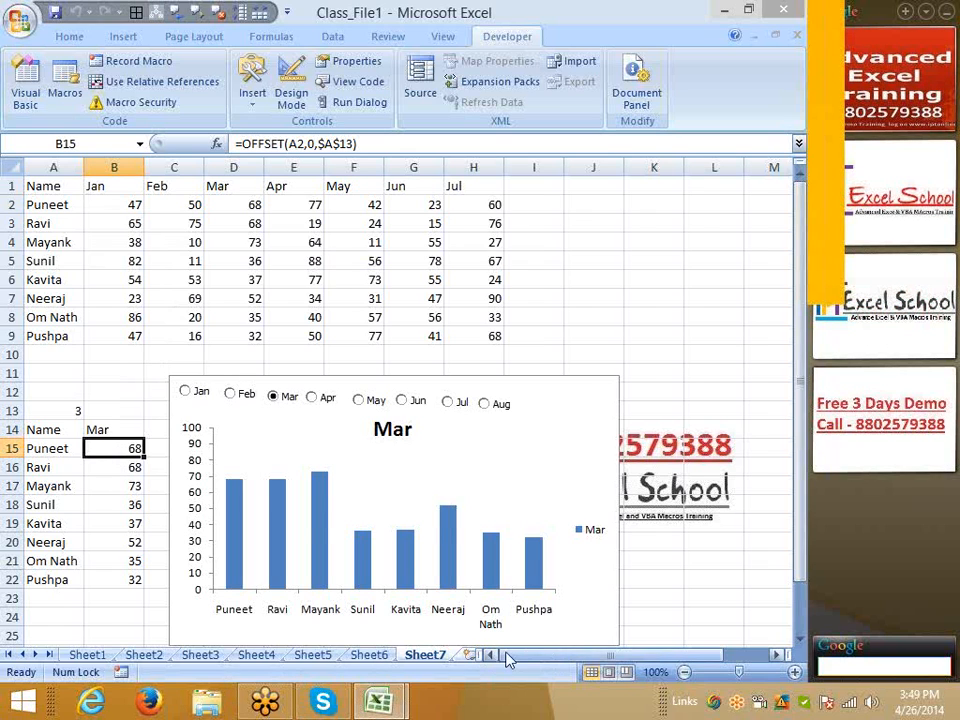
- Insert a new worksheet after Sheet7 and enter the header Month in A1
left_click_drag(508, 657, 530, 660)
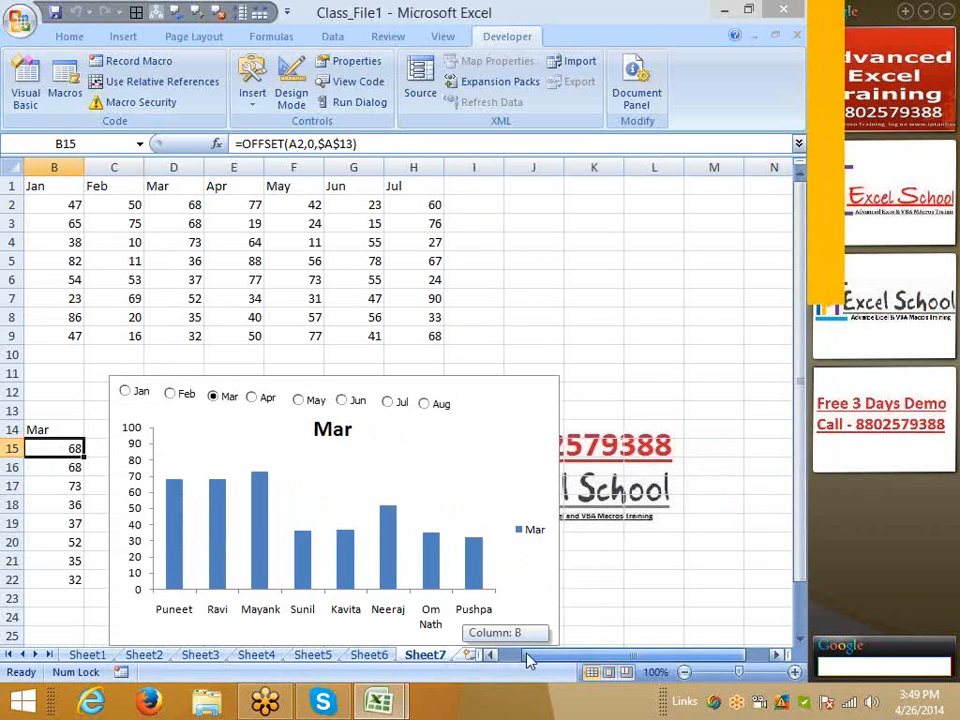
left_click(467, 655)
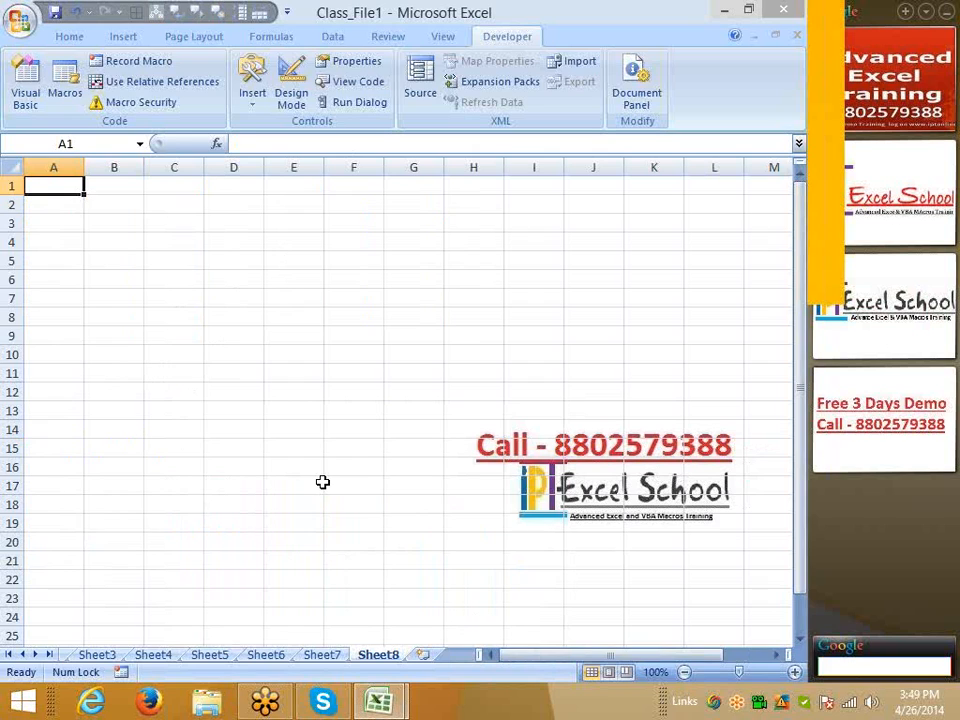
type("Montg")
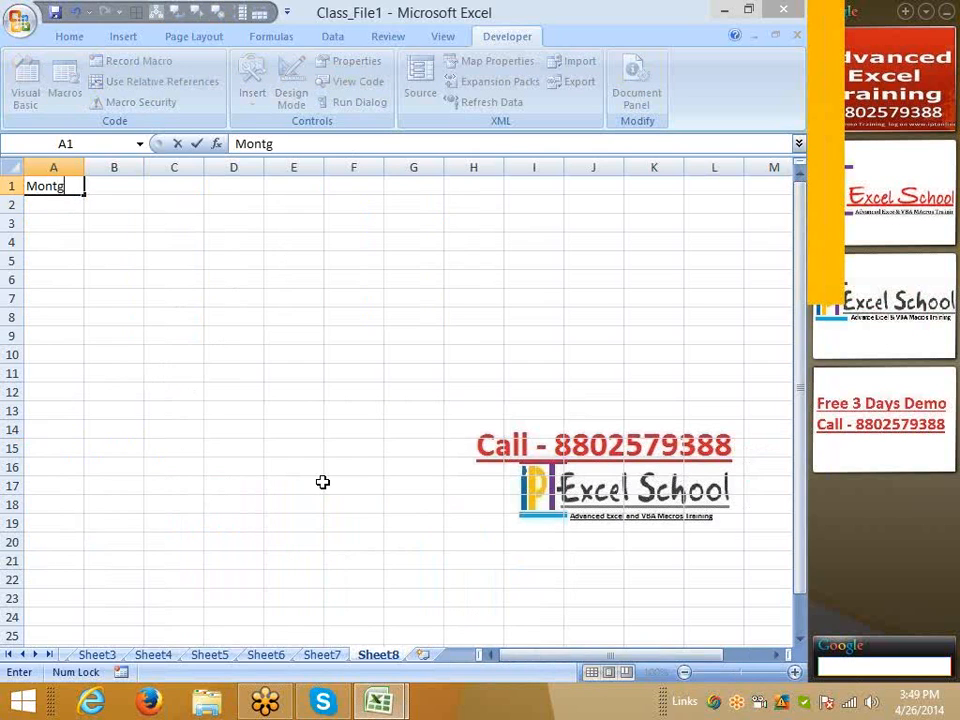
key("Tab")
key("Left")
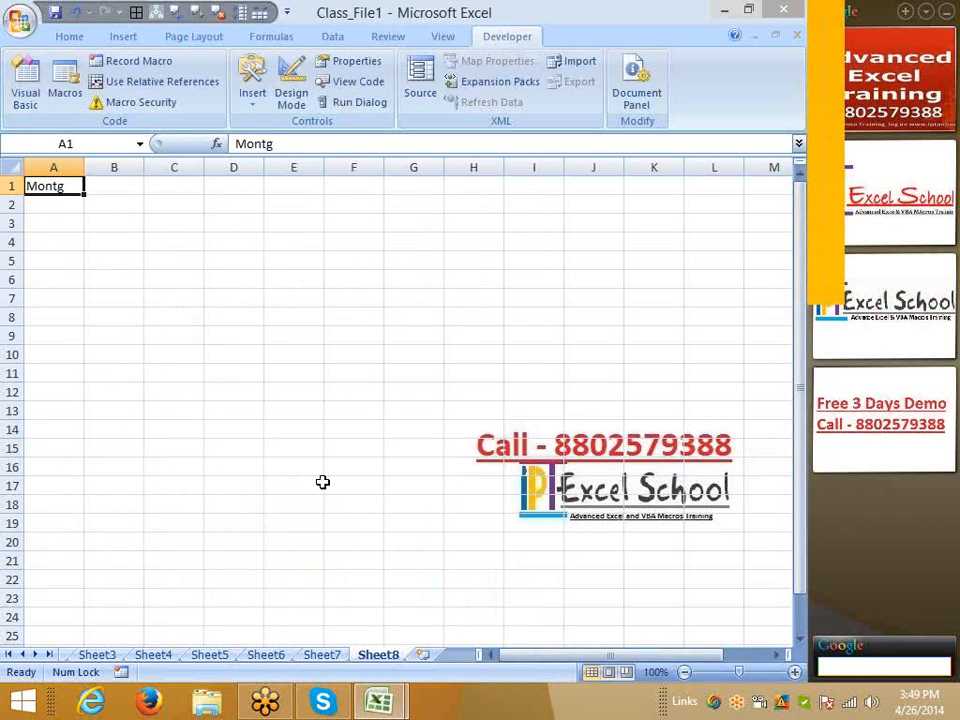
key("F2")
key("BackSpace")
type("h")
key("Return")
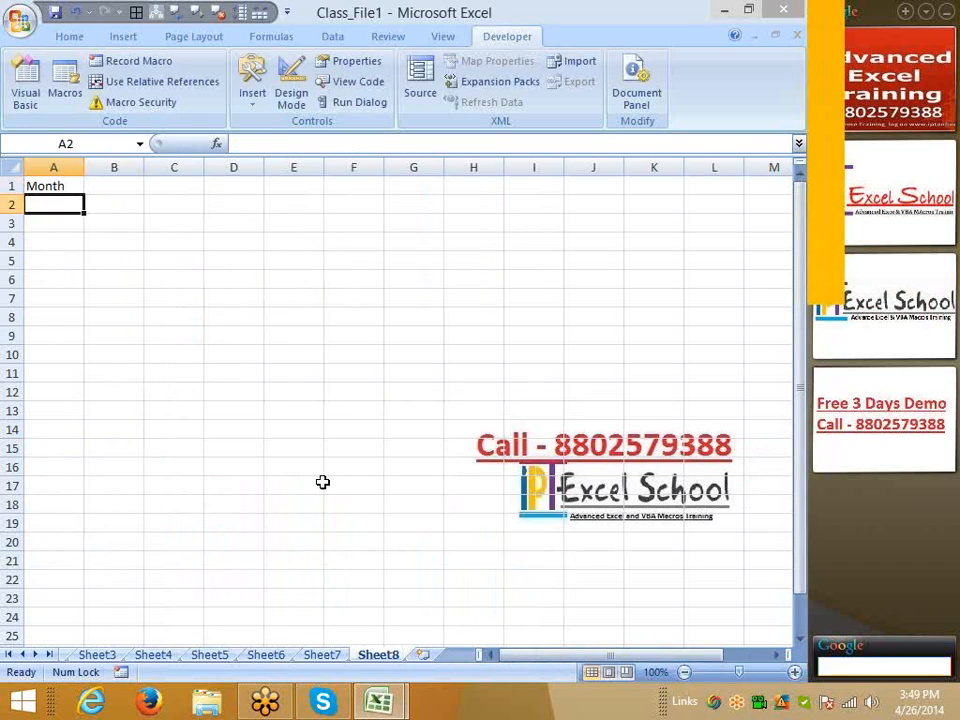
- Enter W1 in B1 and fill the week headers across to W5 in F1
key("Up")
key("Tab")
type("W1")
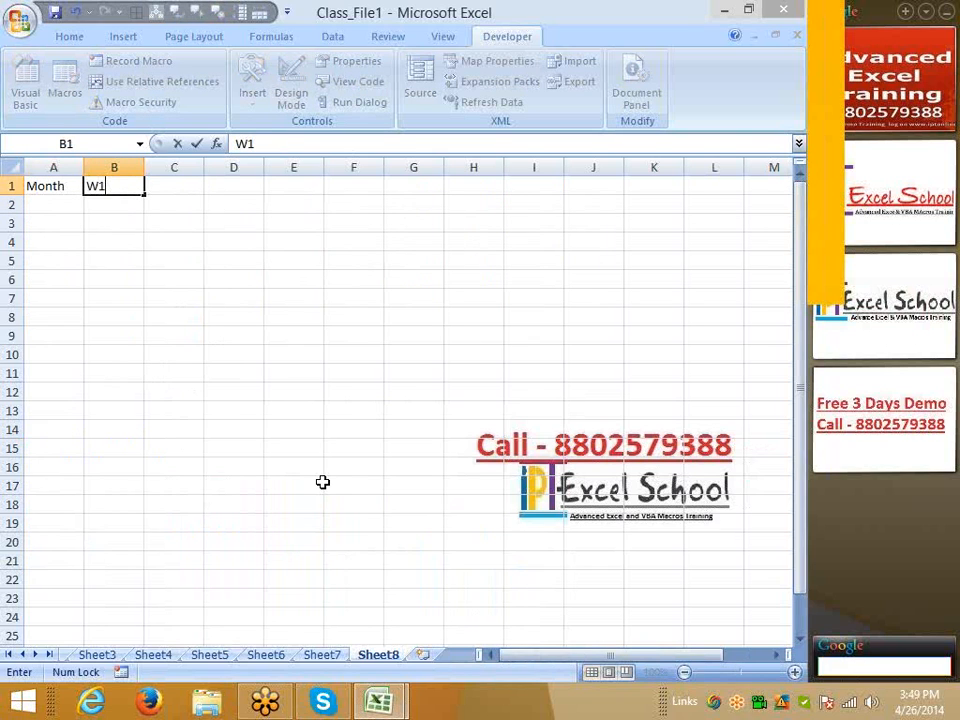
left_click(207, 201)
left_click(147, 191)
left_click(129, 185)
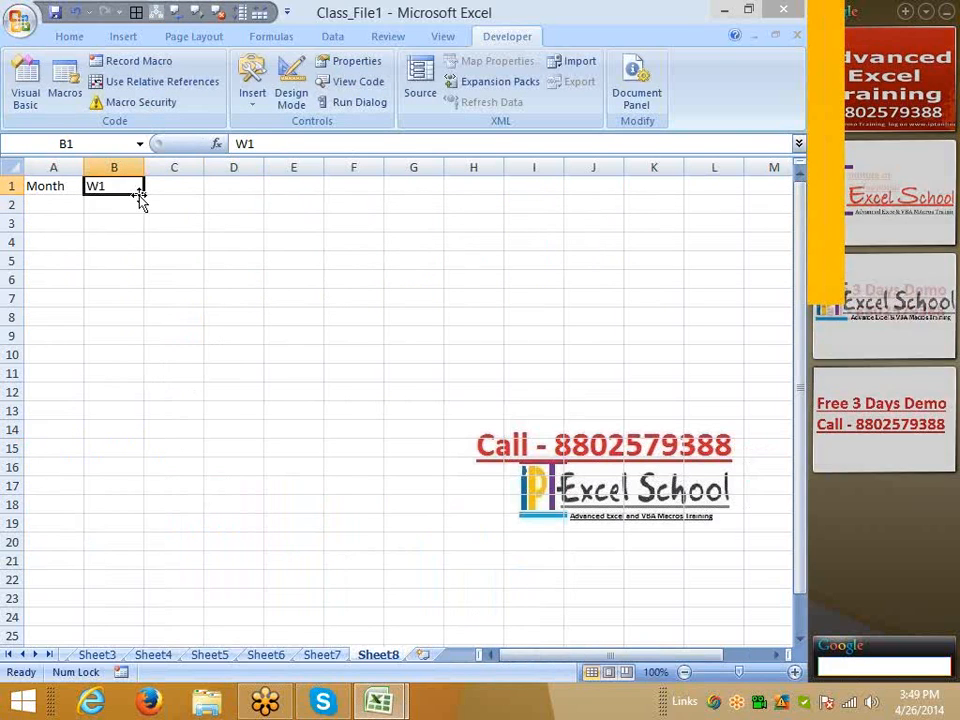
left_click_drag(143, 195, 368, 195)
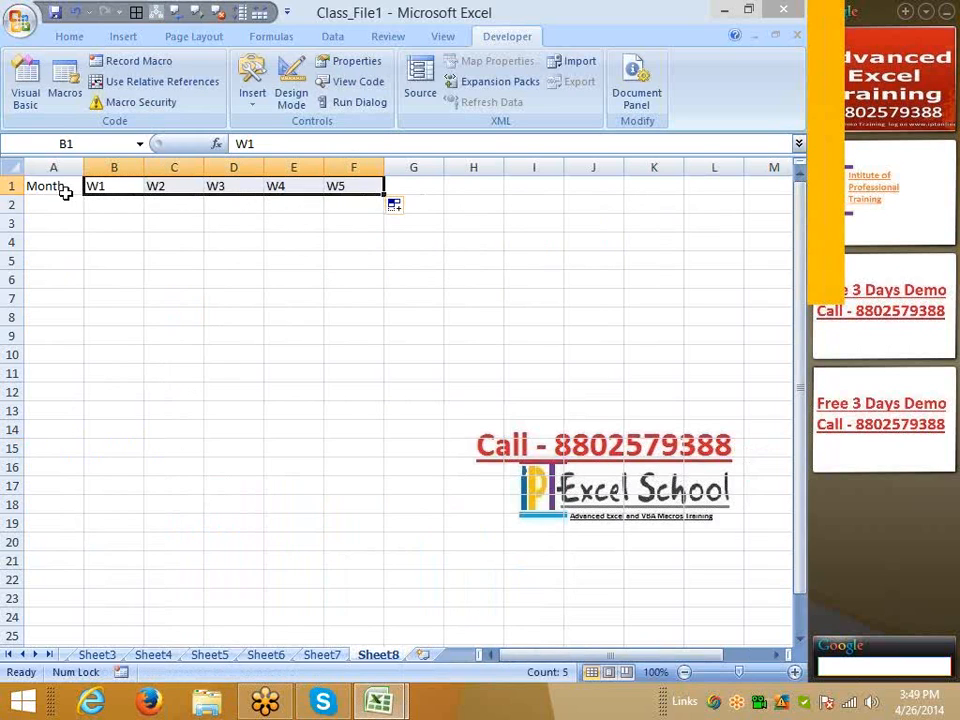
- Enter Jan in A2 and fill the month names down to Dec in A13
left_click(65, 198)
left_click(65, 199)
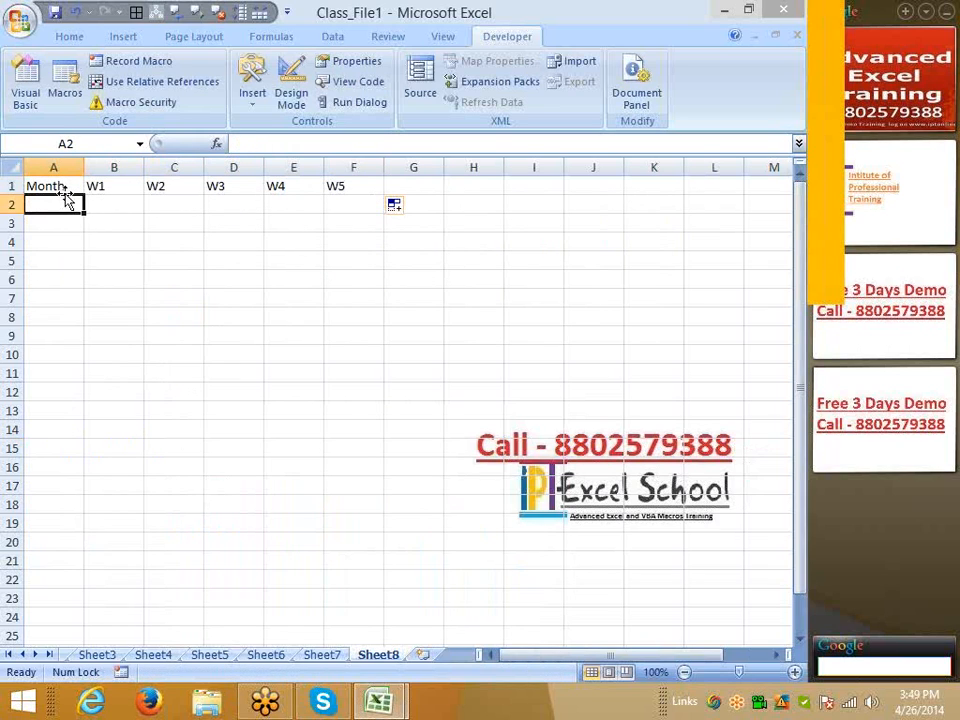
type("Ja")
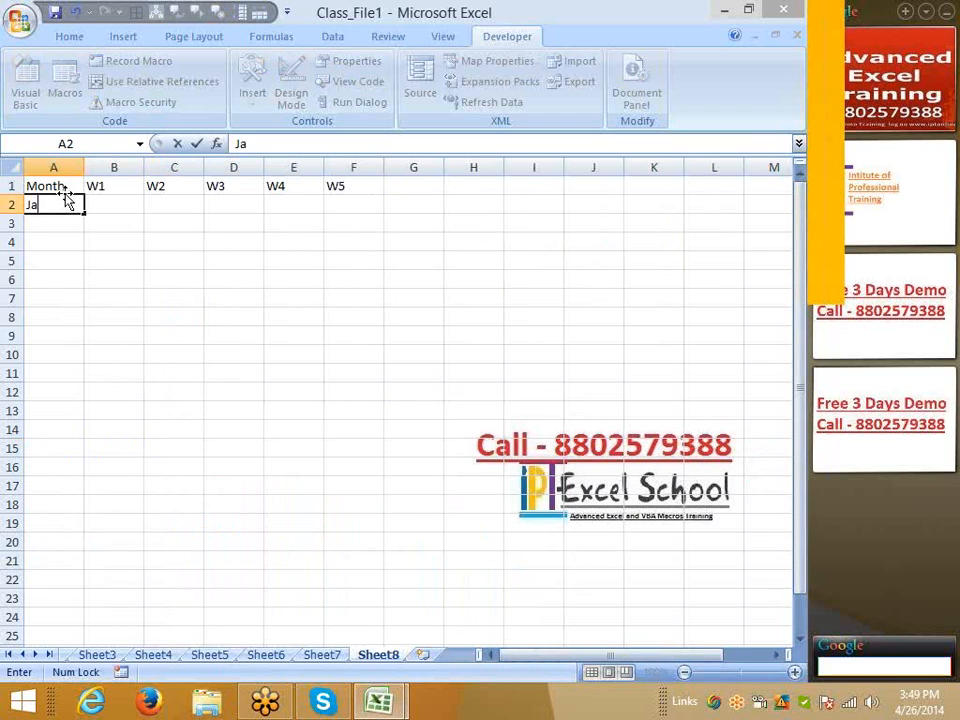
type("n")
key("Return")
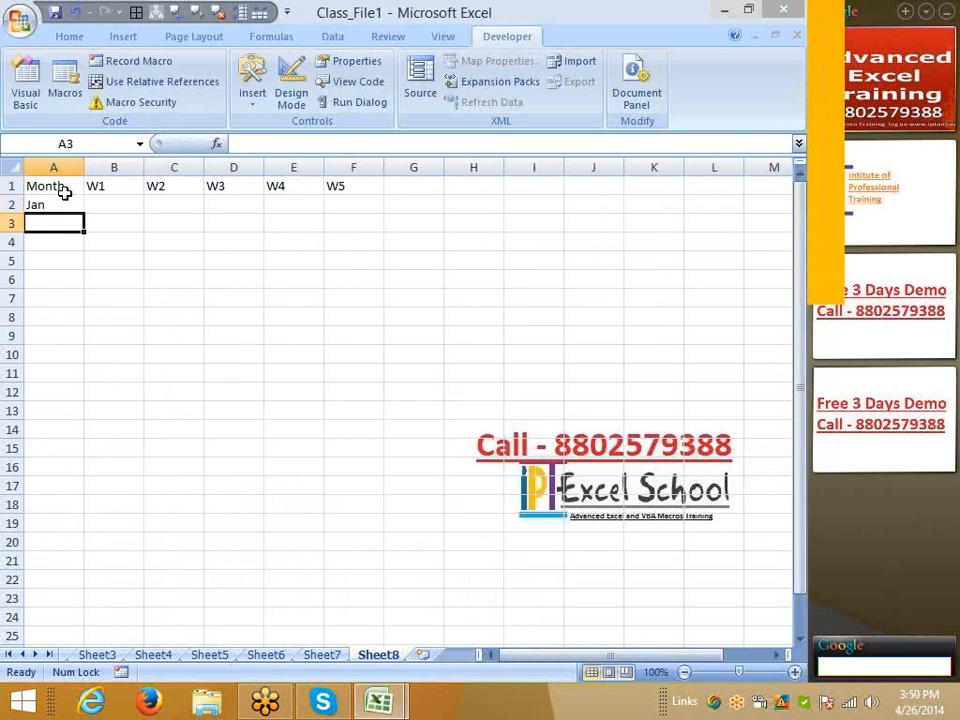
key("Up")
key("Right")
left_click(60, 210)
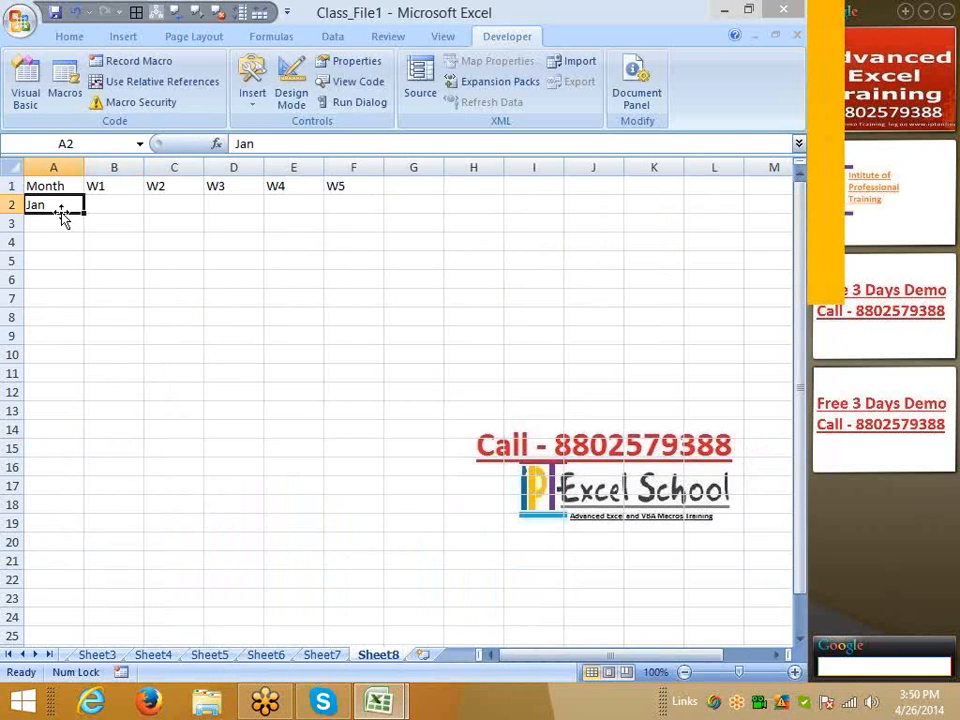
left_click_drag(85, 214, 84, 429)
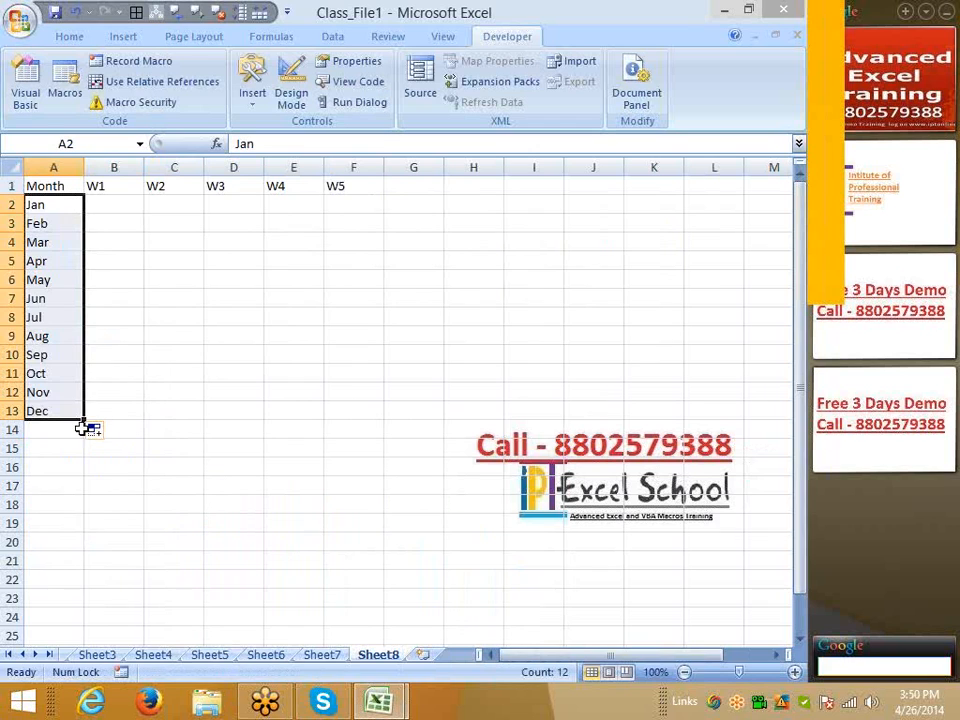
left_click(59, 410)
left_click(62, 317)
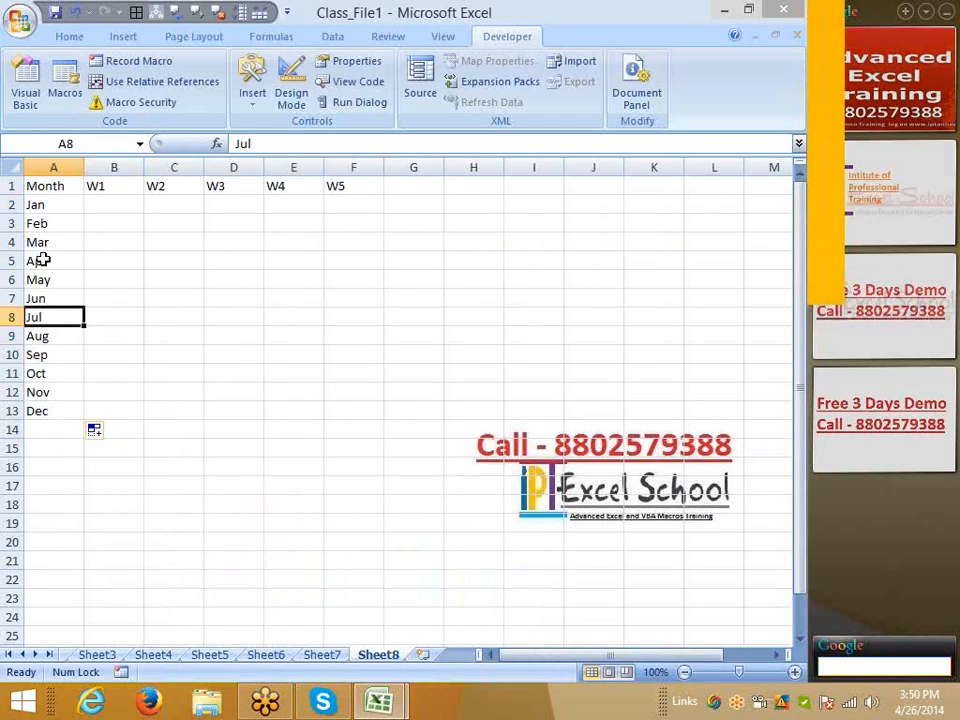
- Enter a RANDBETWEEN formula in B2 that generates a random number from 10 to 90
left_click(99, 204)
type("=r")
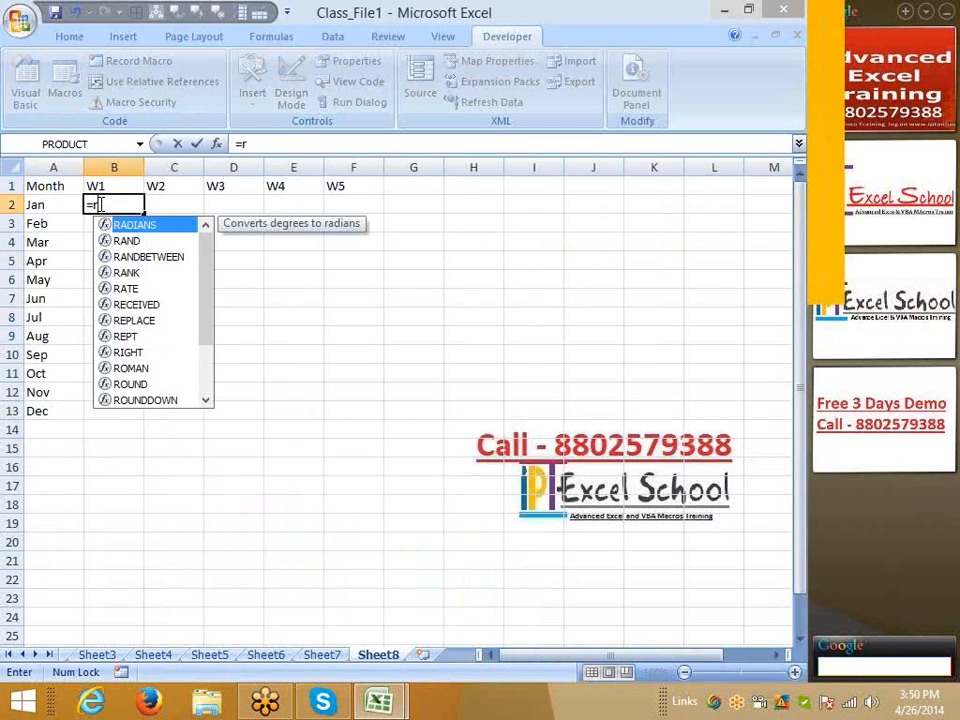
key("Down")
key("Down")
key("Tab")
type("10")
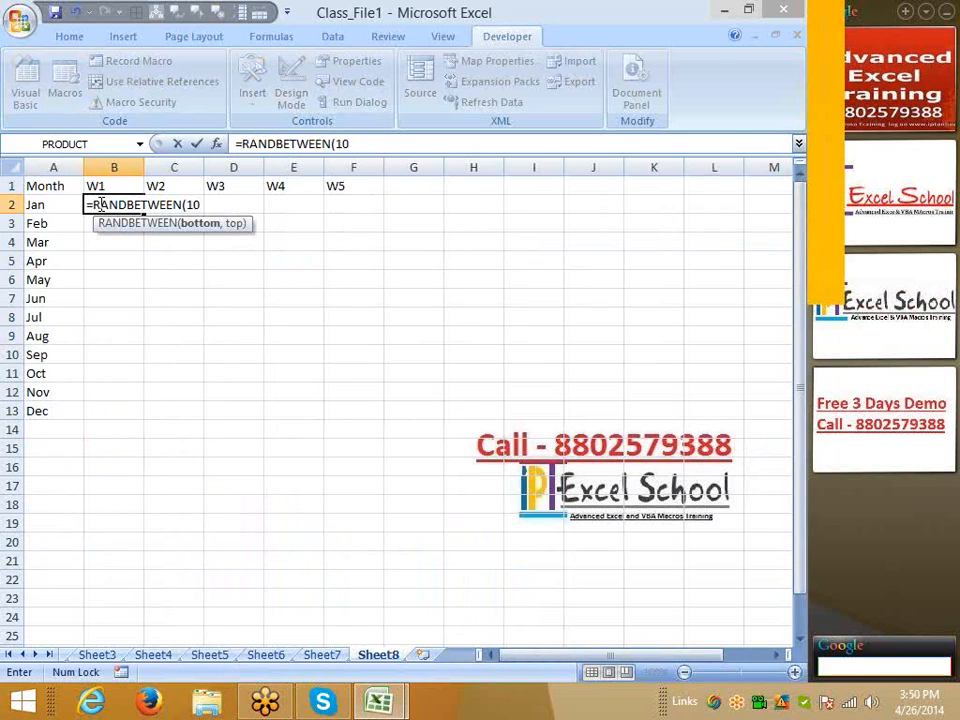
type(",9")
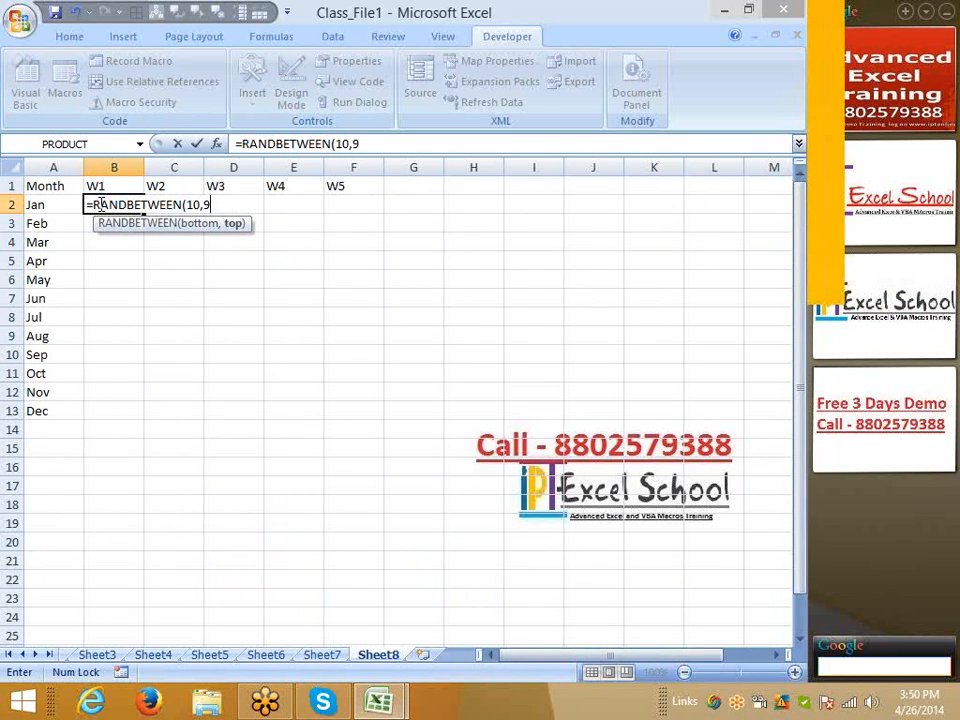
type("0")
key("Return")
- Fill the random-number formula from B2 down and across the whole range B2:F13
left_click(99, 204)
key("shift+Right")
key("shift+Right")
key("shift+Right")
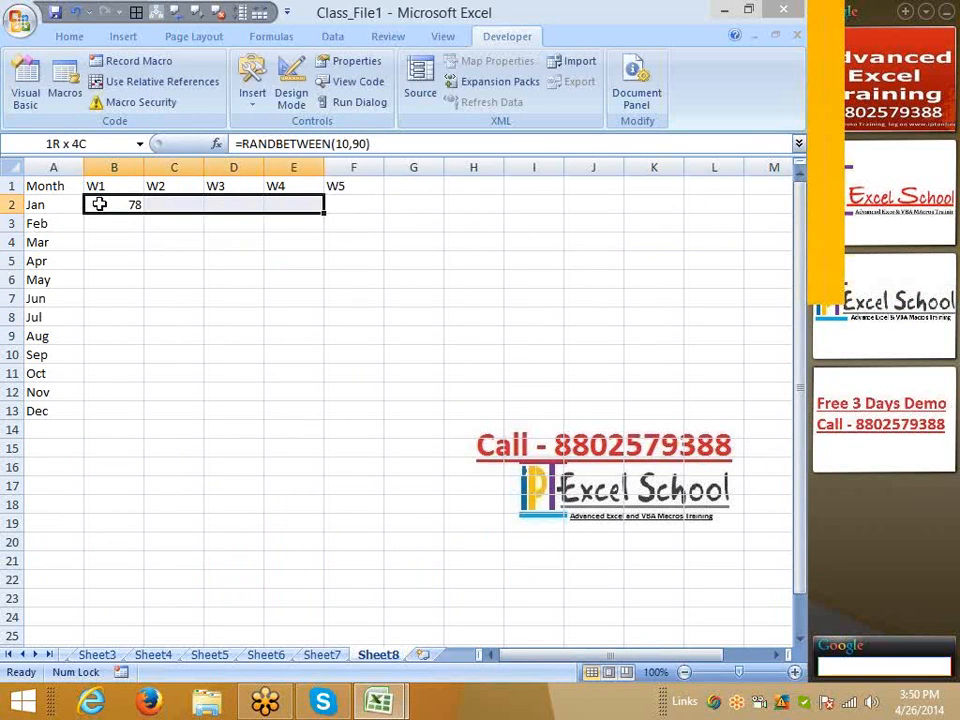
key("shift+Right")
key("shift+Down")
key("shift+Down")
key("shift+Down")
key("shift+Down")
key("shift+Down")
key("shift+Down")
key("shift+Down")
key("shift+Down")
key("shift+Down")
key("shift+Down")
key("shift+Down")
key("shift+Down")
key("shift+Up")
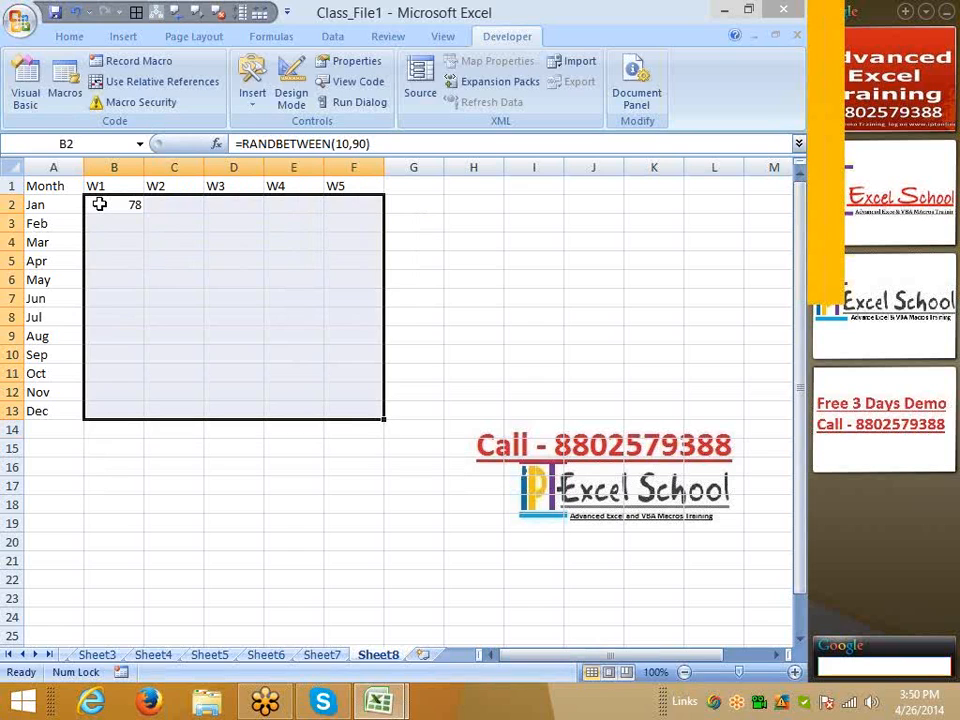
key("ctrl+d")
key("ctrl+r")
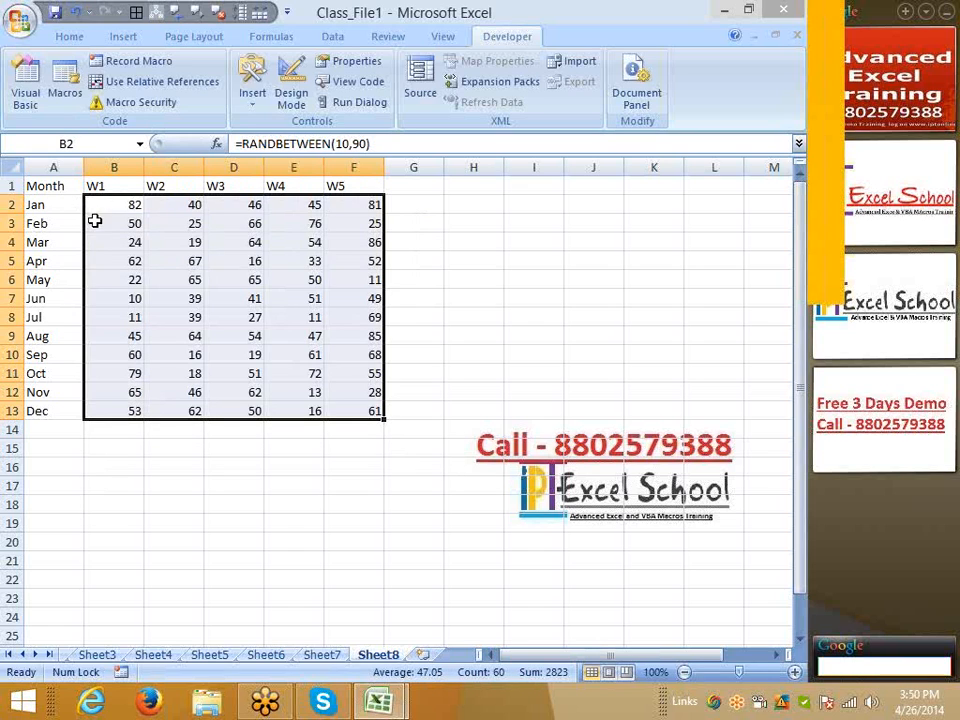
- Replace the formulas in B2:F13 with their values by copying and pasting values in place
key("ctrl+c")
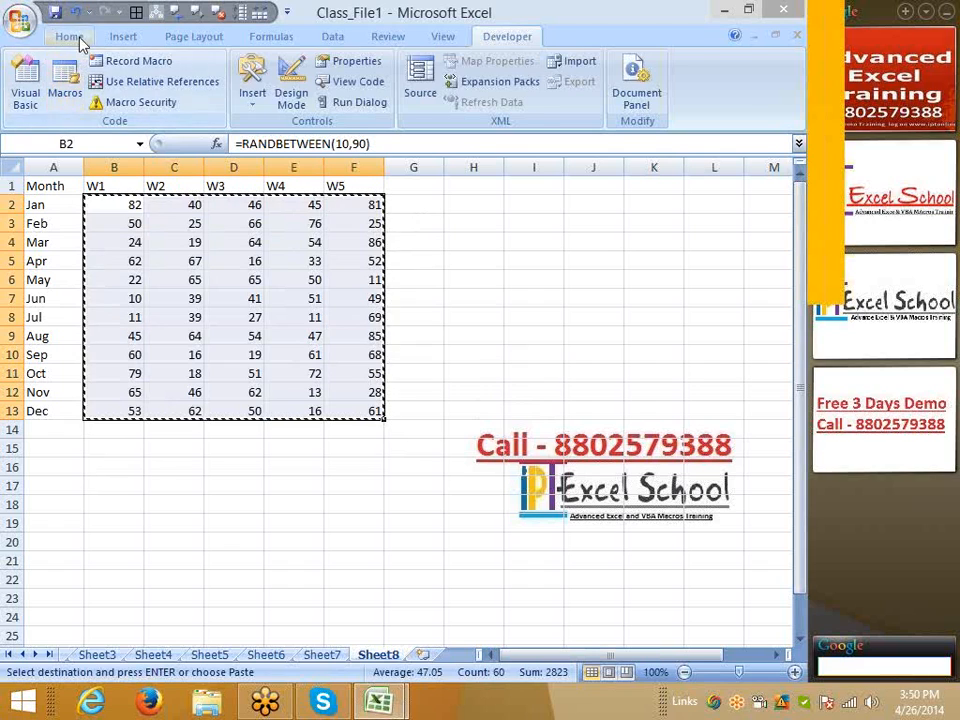
left_click(72, 37)
left_click(26, 96)
left_click(55, 165)
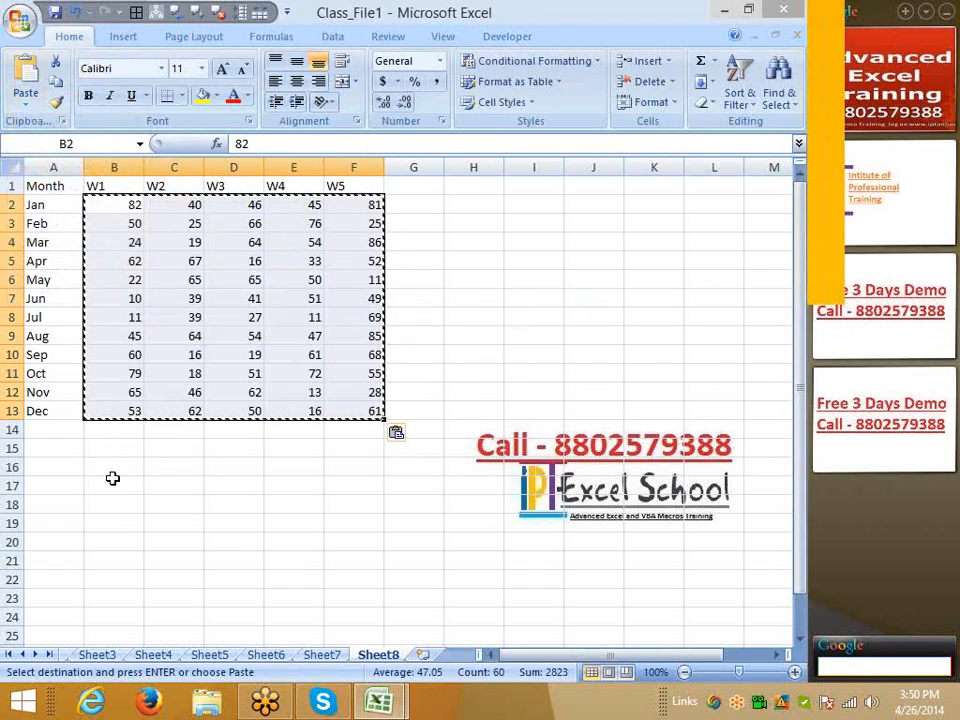
left_click(113, 485)
- Go back to Sheet7 to view the month chart with its option buttons
left_click(123, 36)
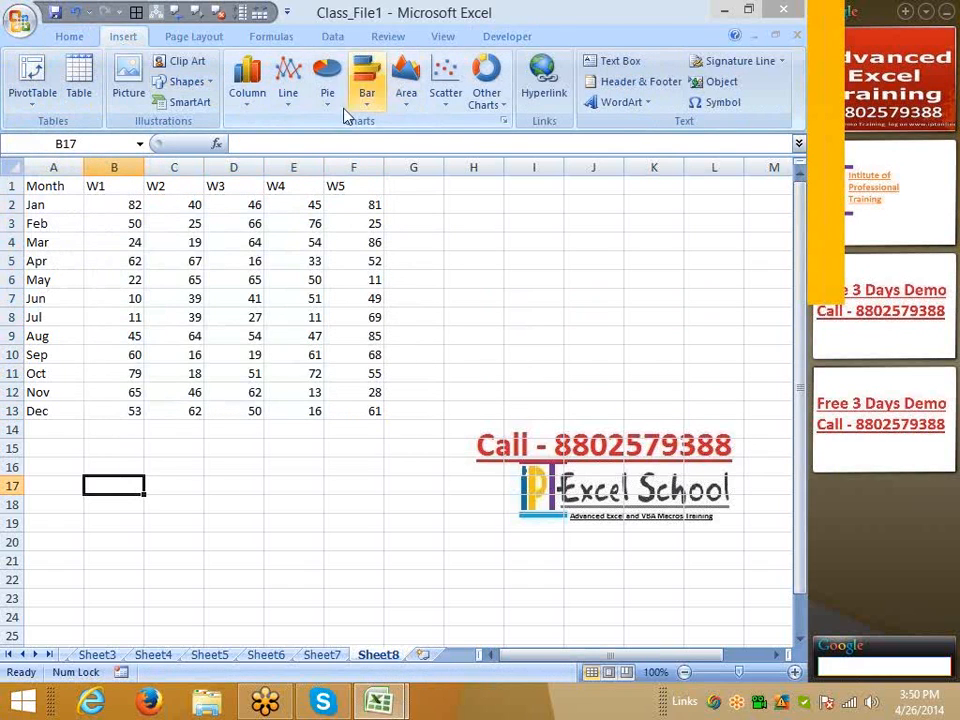
left_click(492, 42)
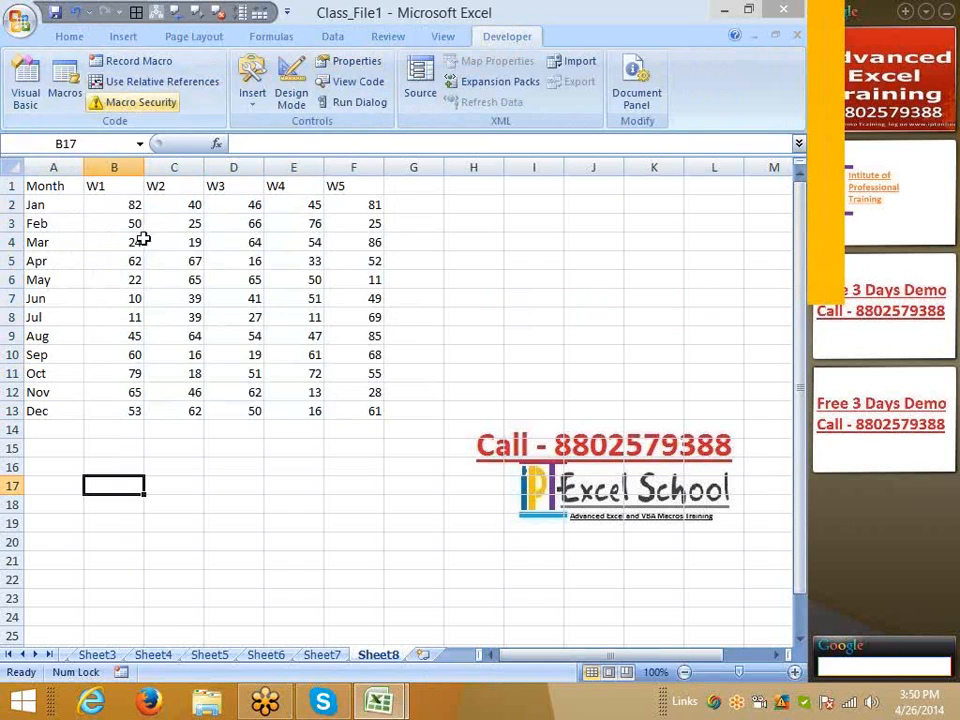
left_click(321, 655)
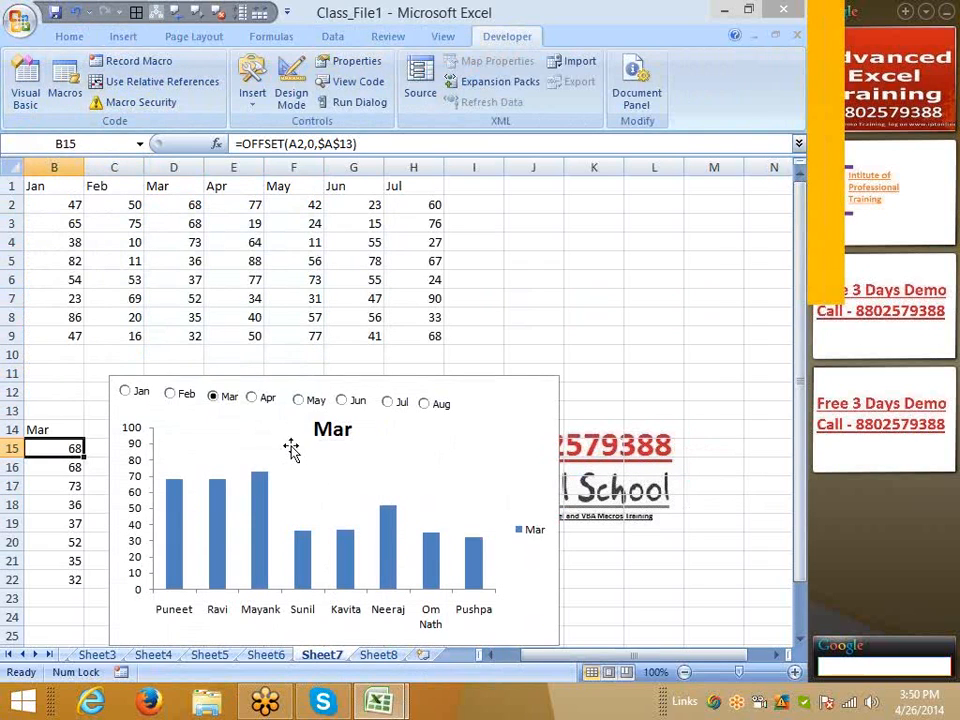
- Test the month chart by choosing the May, Jun, Jul and Aug options in turn, and return it to Jan
left_click(302, 401)
left_click(343, 401)
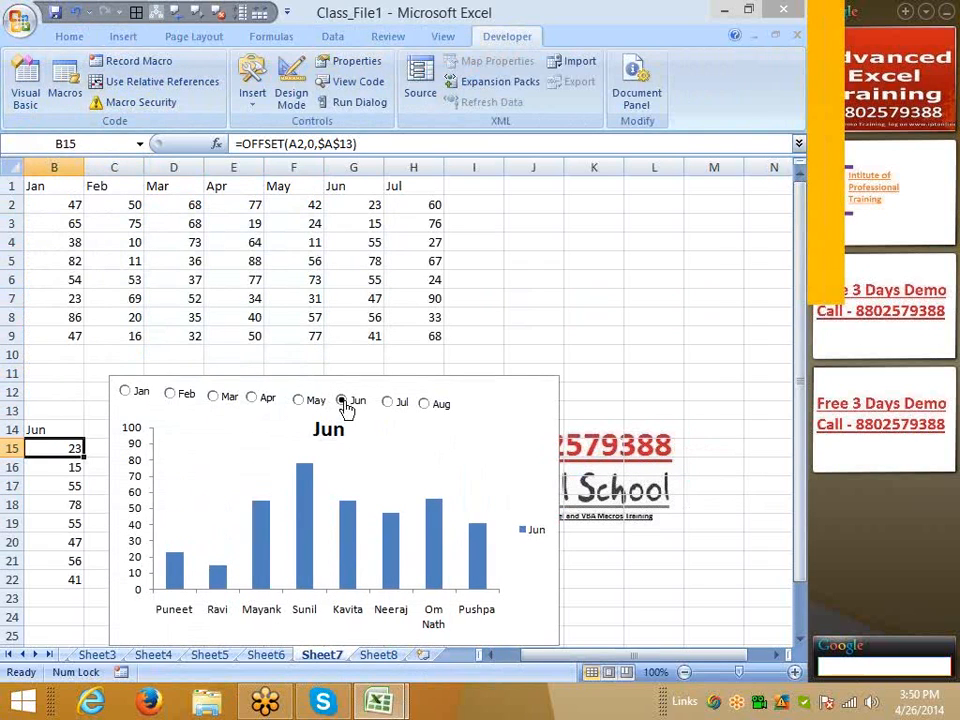
left_click(396, 404)
left_click(427, 405)
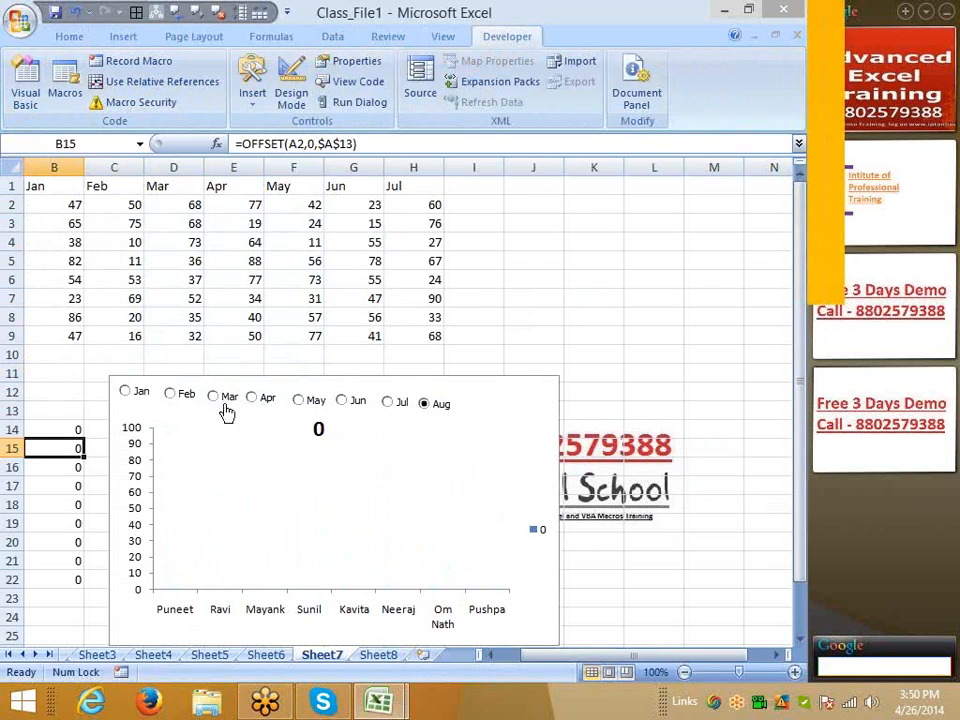
left_click(126, 391)
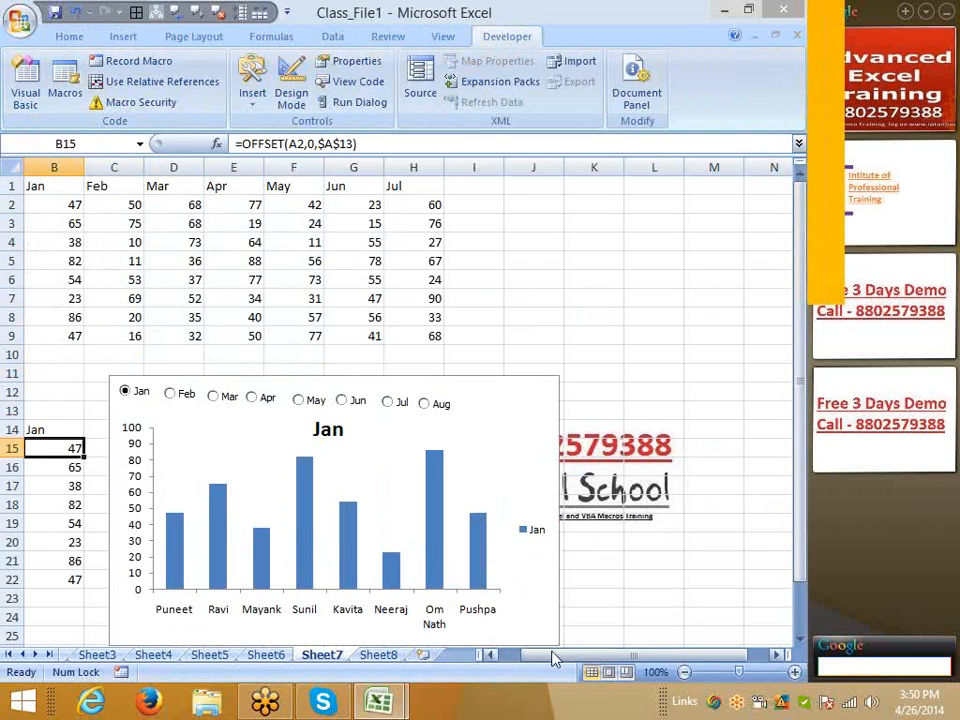
- Highlight the chart's source table A14:B22, and move the chart off the option buttons so its upper-left corner sits at about D17
left_click_drag(554, 657, 487, 655)
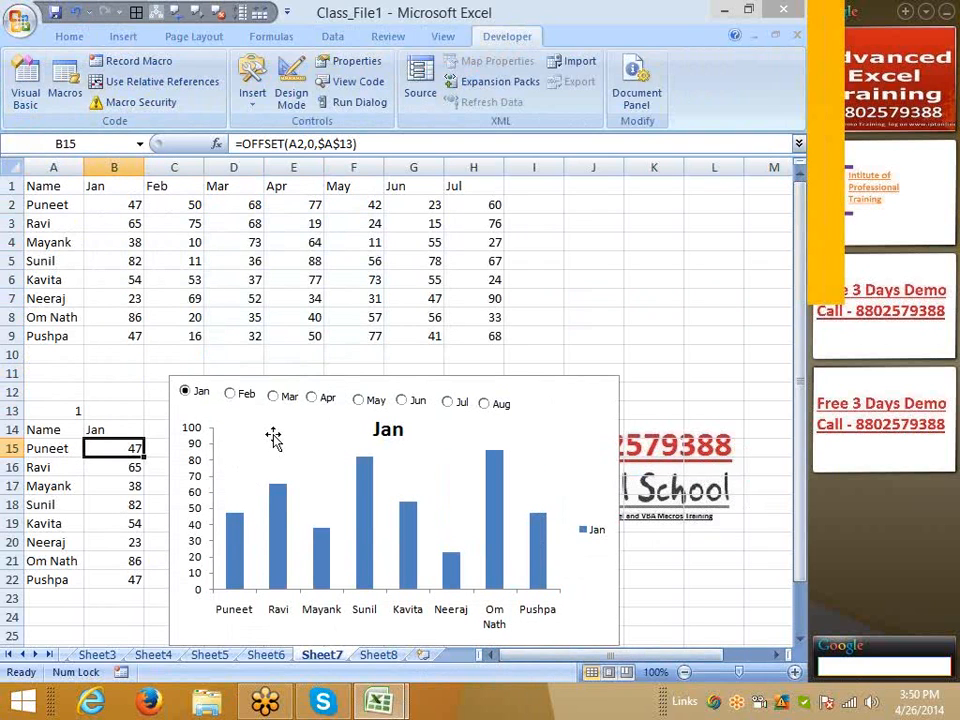
left_click_drag(77, 434, 113, 594)
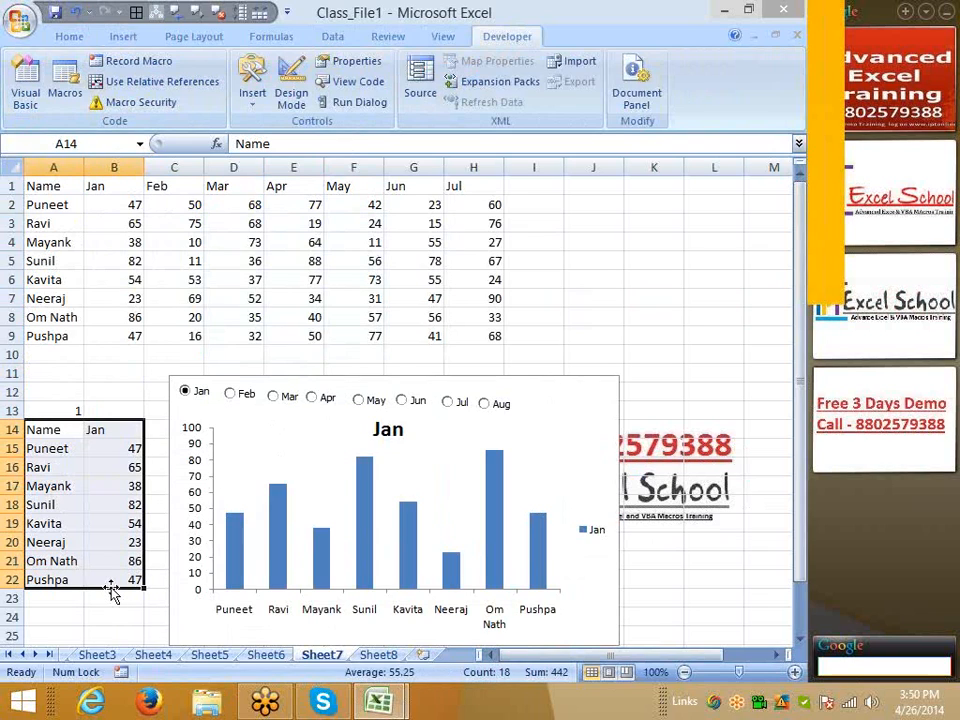
left_click(192, 392)
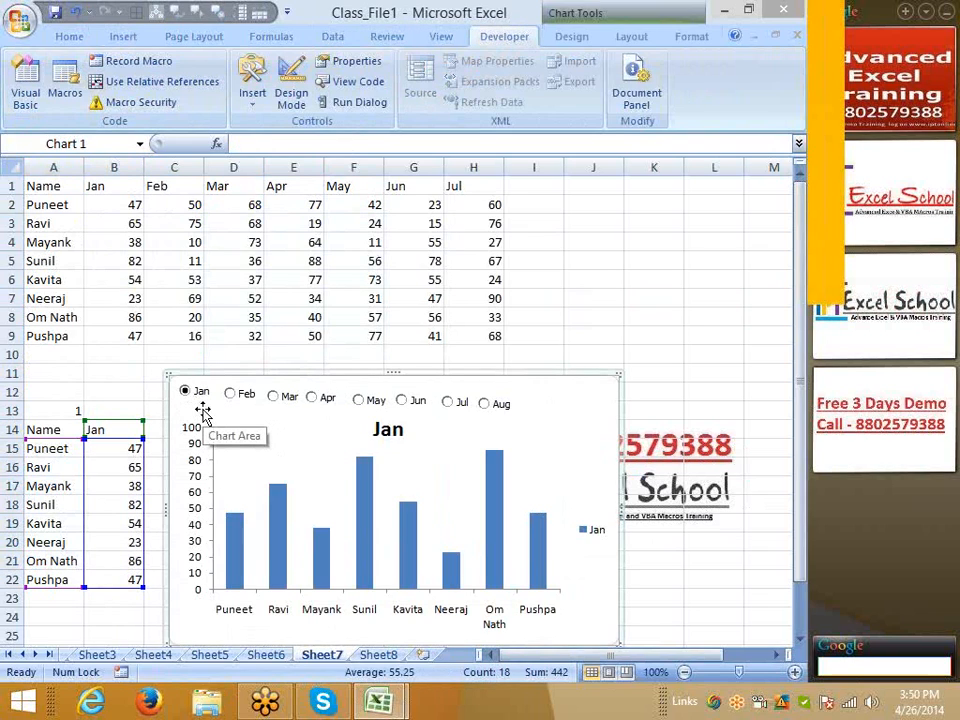
left_click_drag(167, 427, 249, 534)
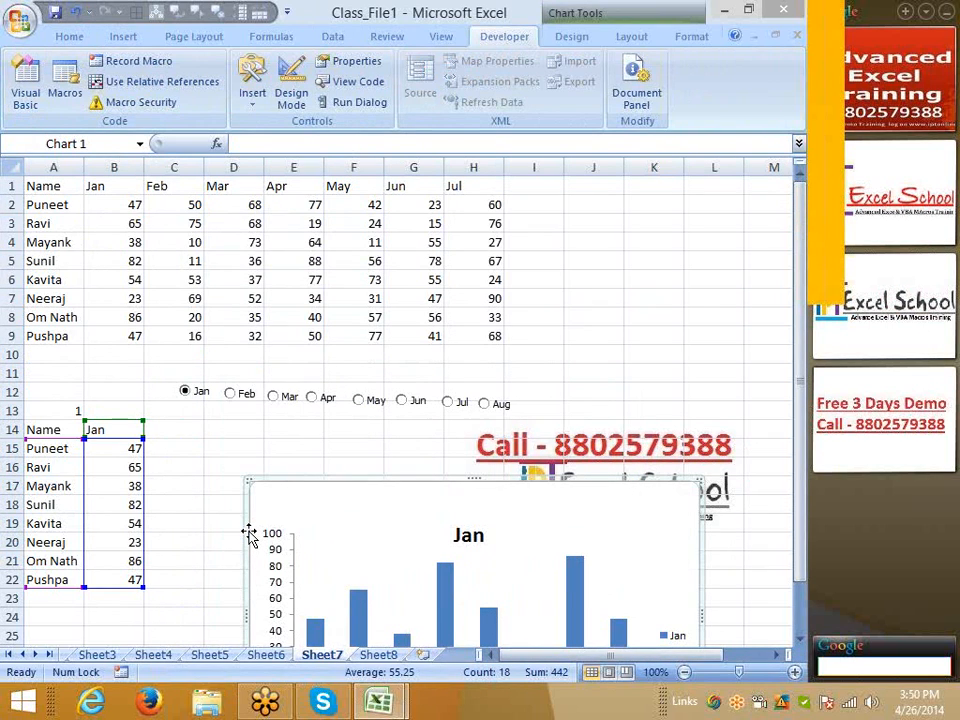
- Move the Jan column chart so it sits behind the row of month option buttons
left_click_drag(199, 497, 160, 422)
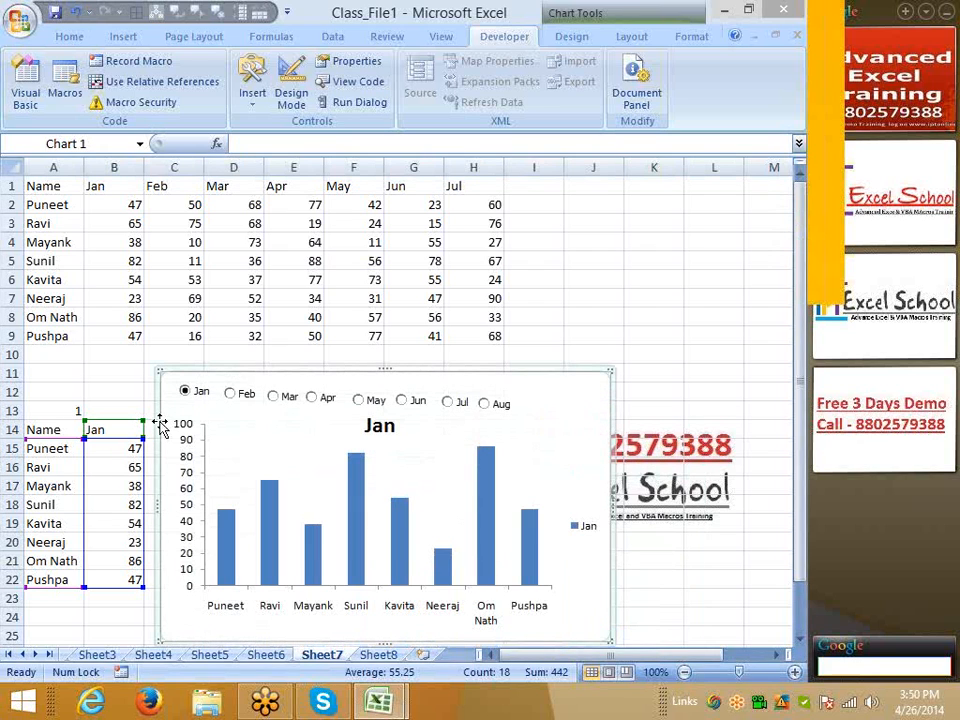
left_click(138, 350)
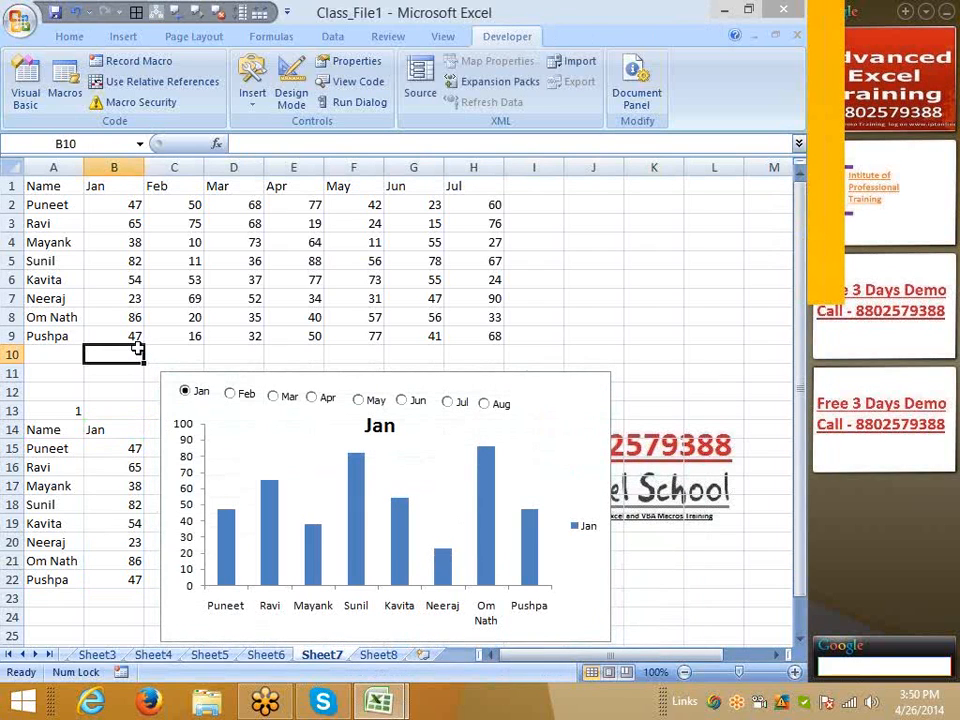
- Paste the month headings from B1:H1 transposed into J2:J8 and clear the pasted cells
left_click(116, 184)
left_click_drag(116, 184, 457, 189)
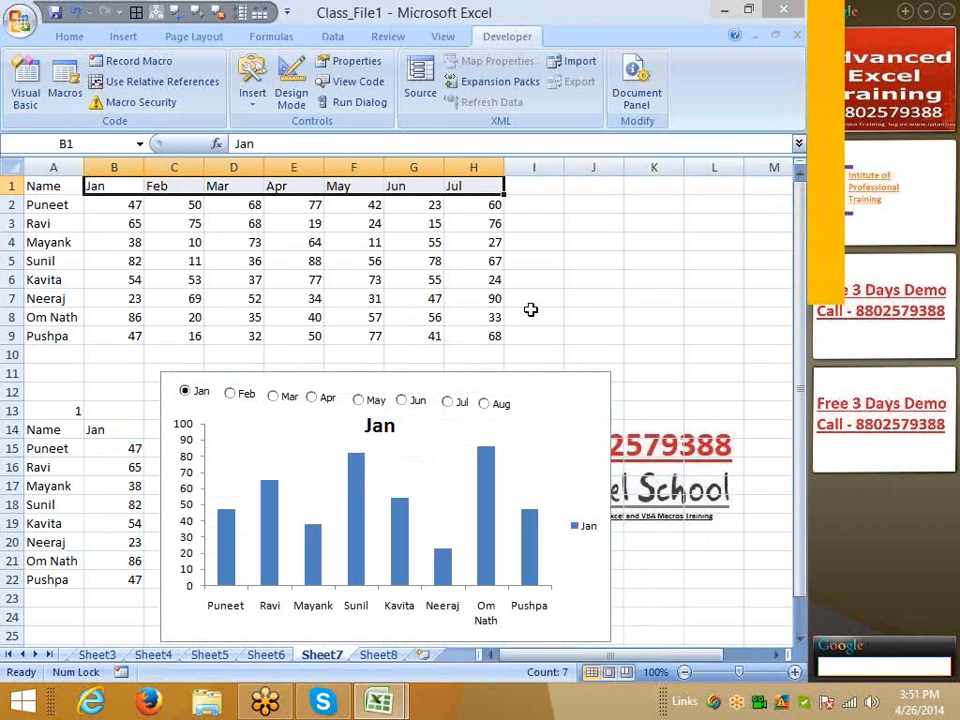
key("ctrl+c")
left_click(604, 202)
right_click(580, 200)
left_click(620, 269)
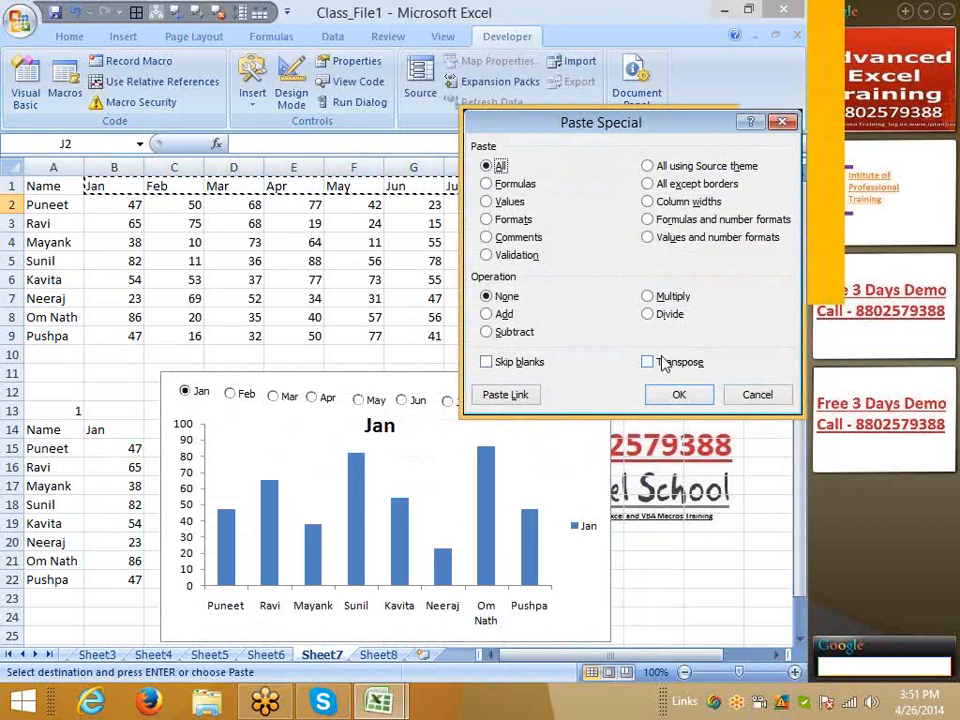
left_click(664, 363)
left_click(676, 394)
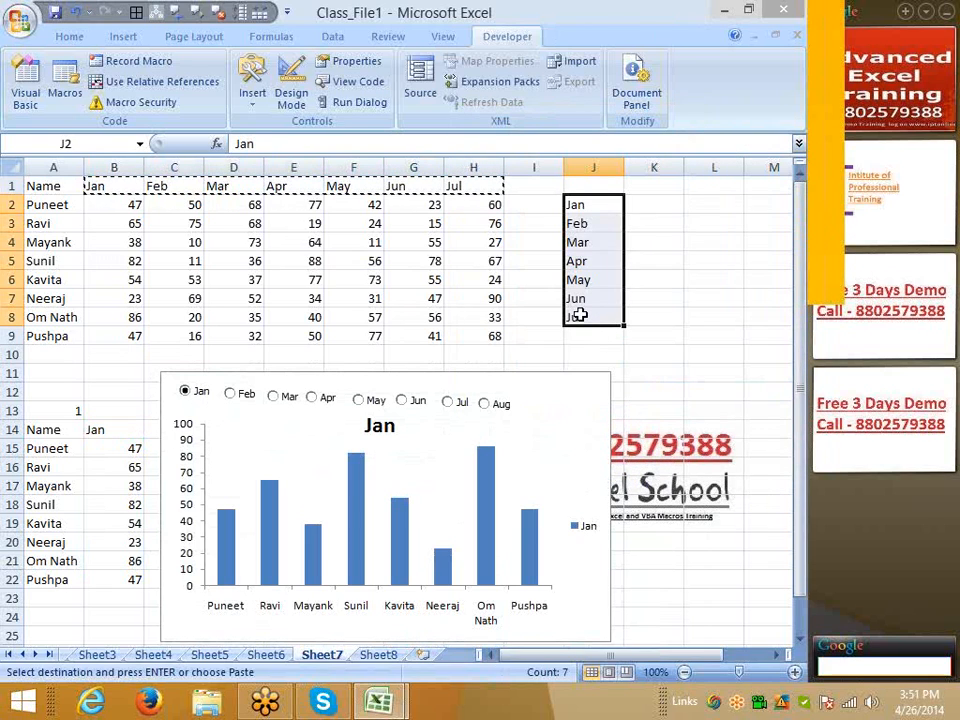
key("Delete")
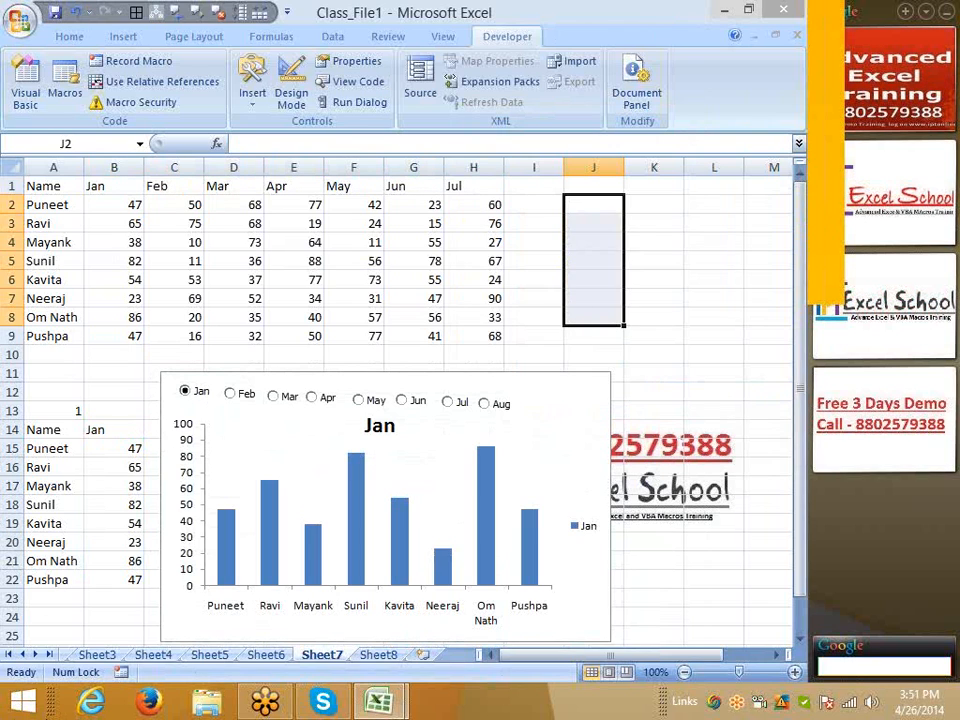
- Switch to Sheet8 and examine the monthly table with columns W1 to W5
left_click(378, 656)
key("Right")
key("Right")
key("Right")
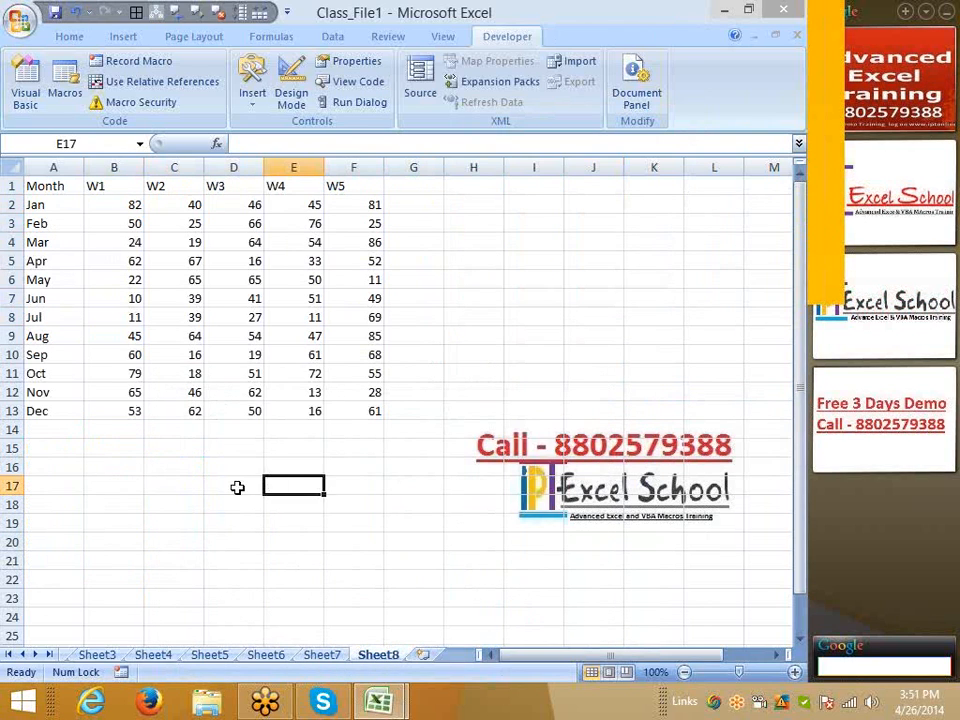
key("Left")
key("Left")
key("Down")
left_click(100, 485)
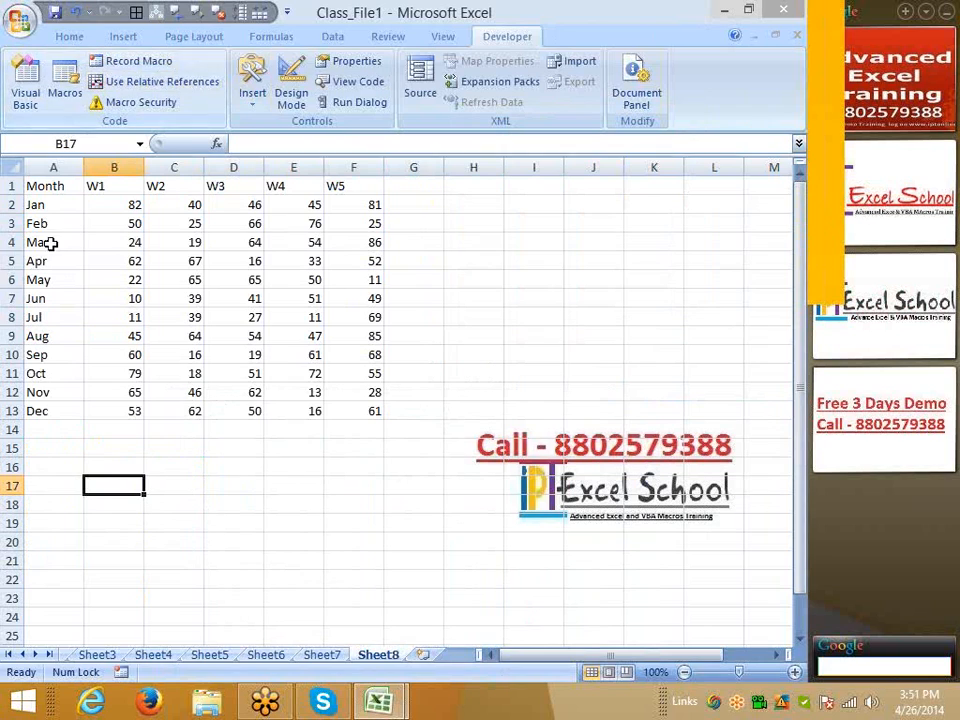
left_click(37, 185)
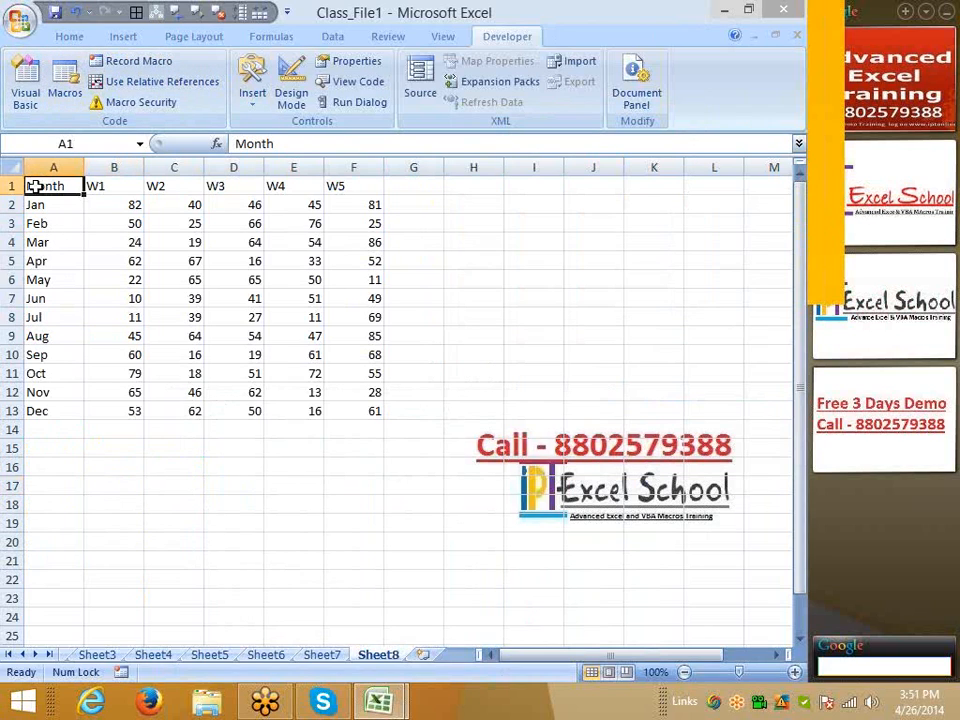
key("ctrl+c")
left_click(44, 469)
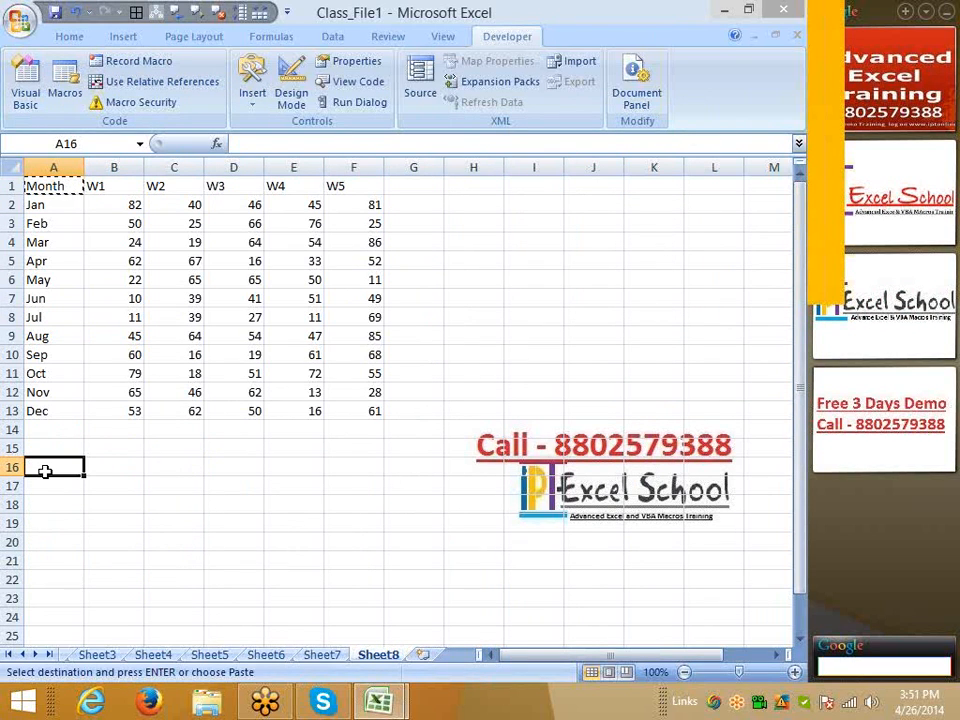
key("Escape")
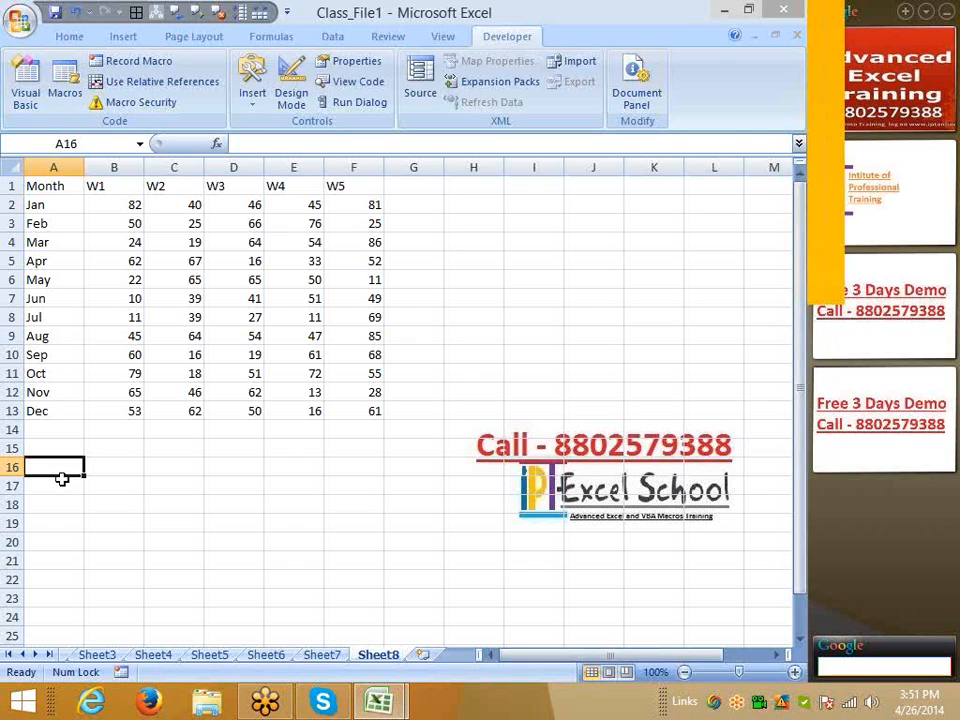
- Return to Sheet7 and test the chart's month option buttons from Feb through Aug, followed by Apr and Jan
left_click(322, 655)
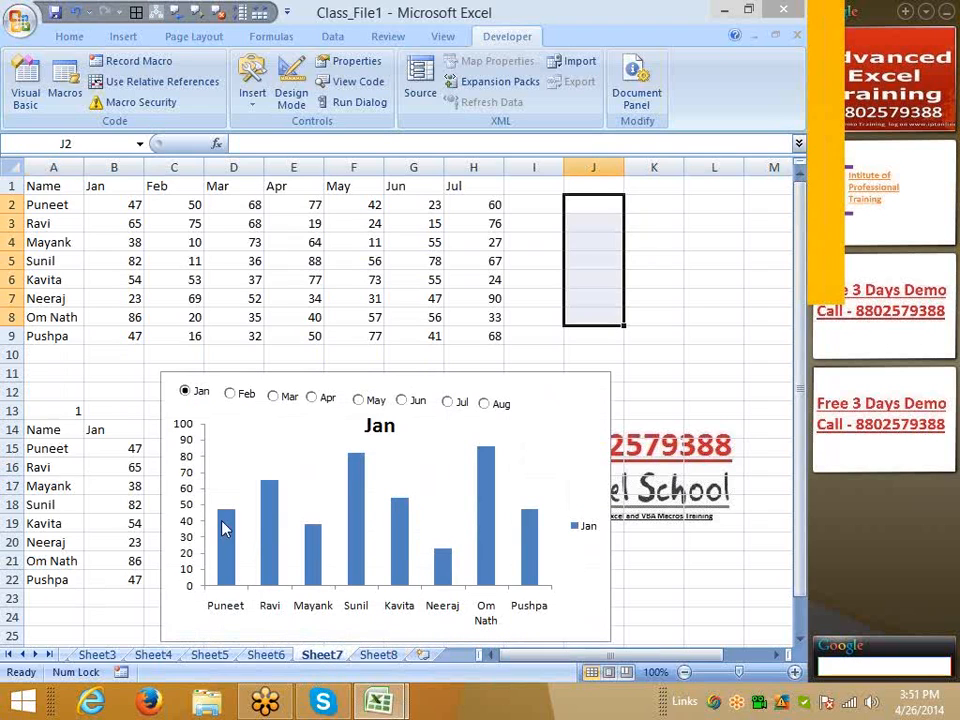
left_click(235, 396)
left_click(272, 397)
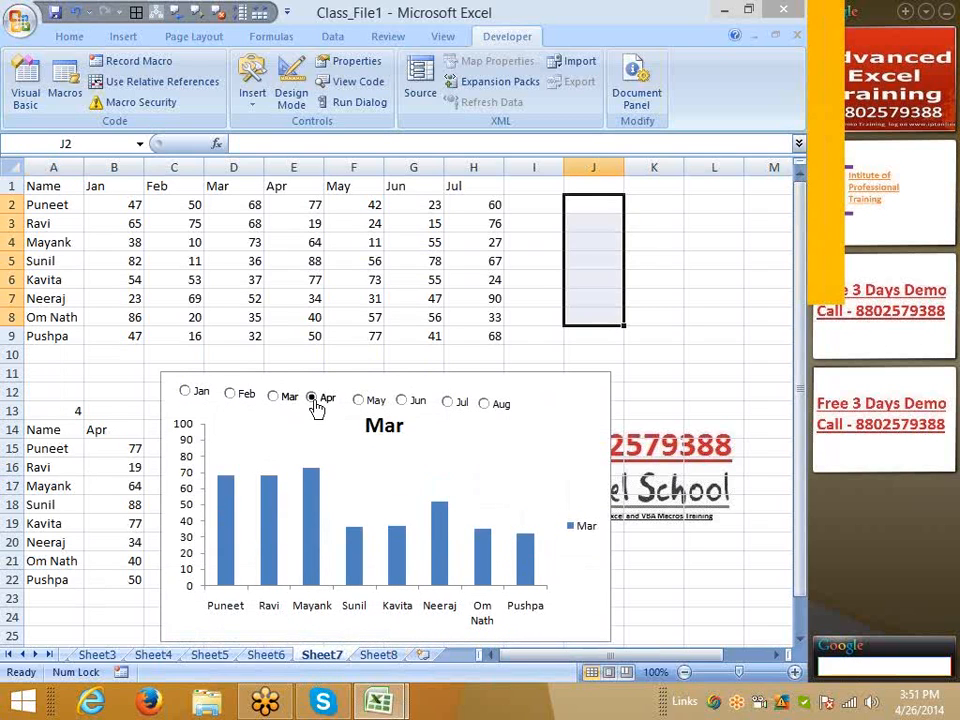
left_click(312, 397)
left_click(358, 399)
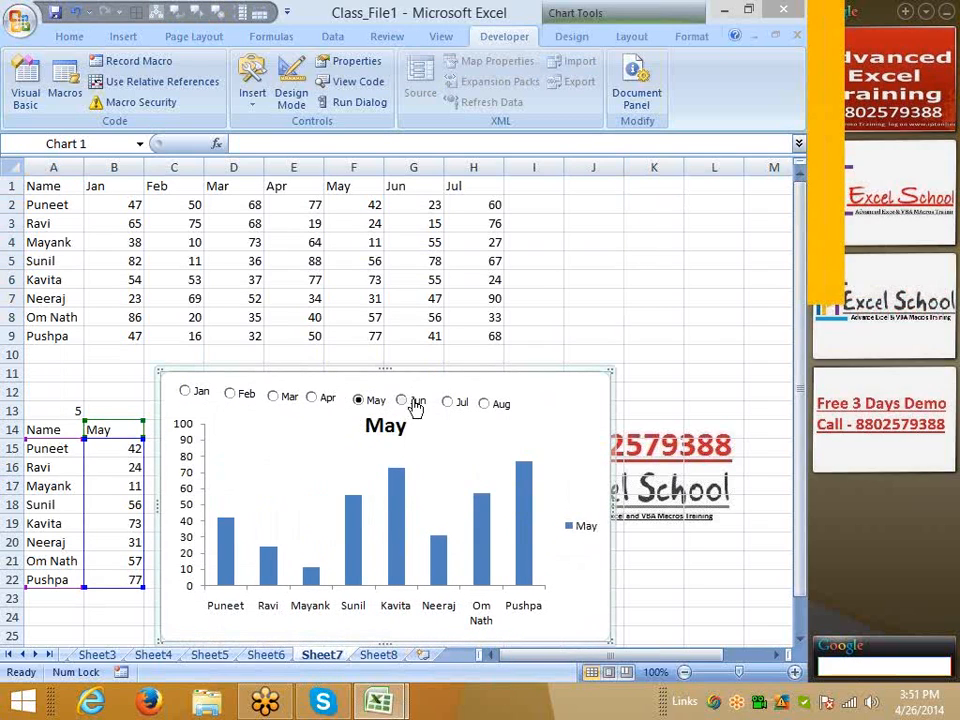
left_click(410, 402)
left_click(447, 402)
left_click(484, 403)
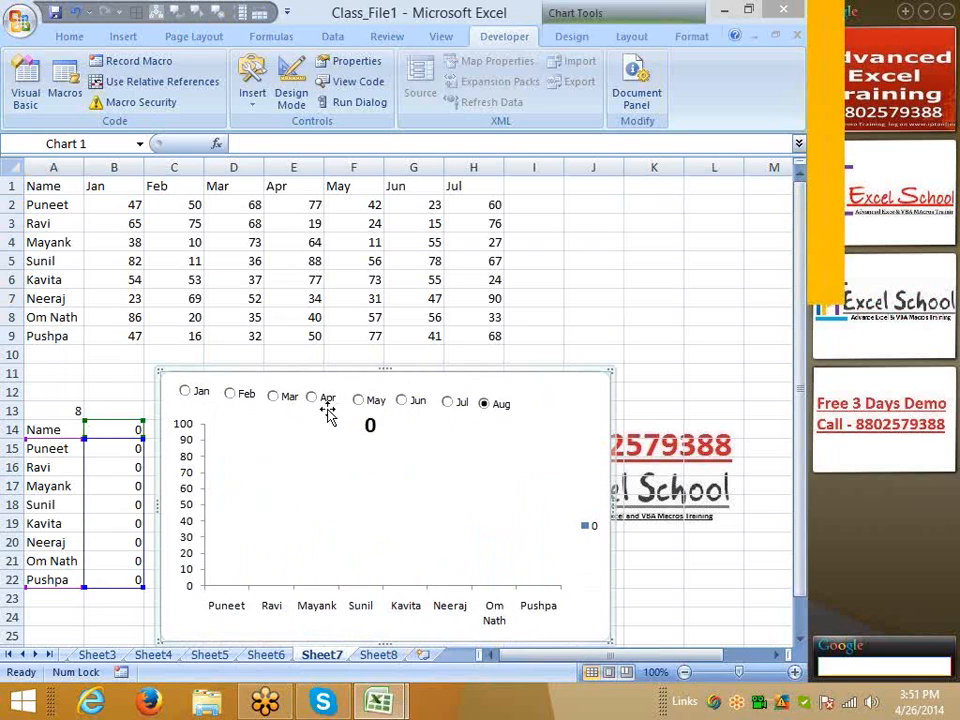
left_click(312, 398)
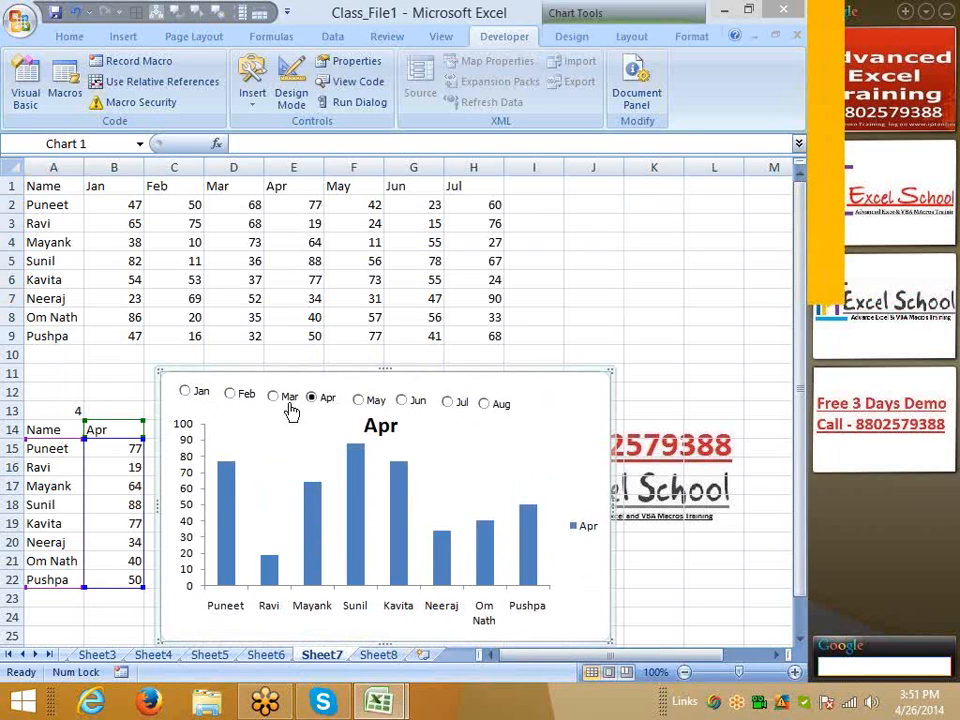
left_click(199, 393)
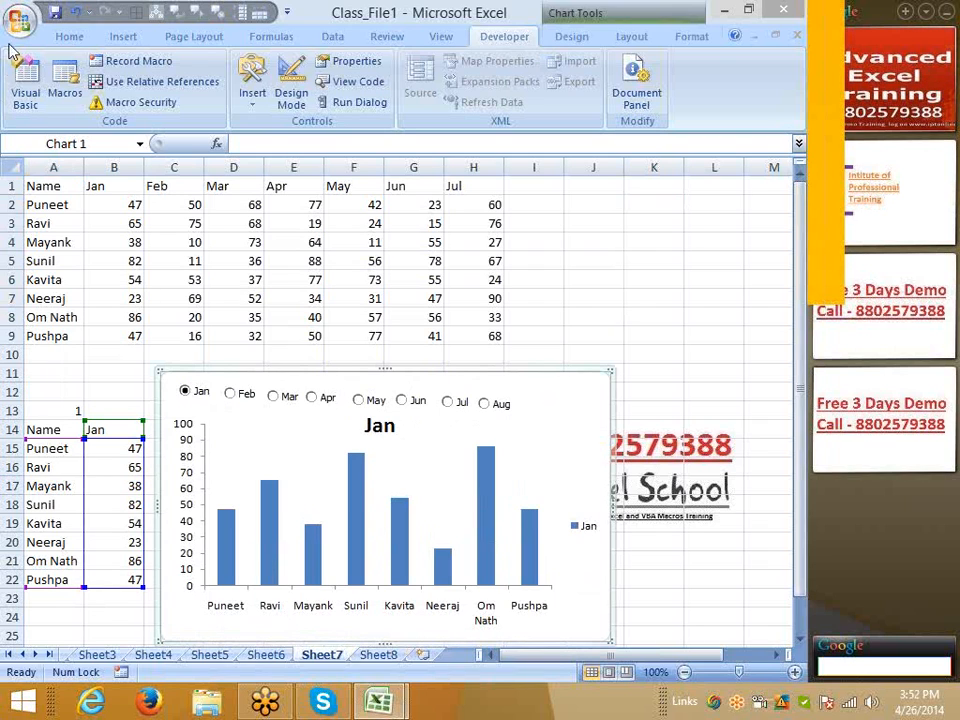
- Open the workbook Templ - Excel - SimpleDash from the Downloads folder
left_click(24, 28)
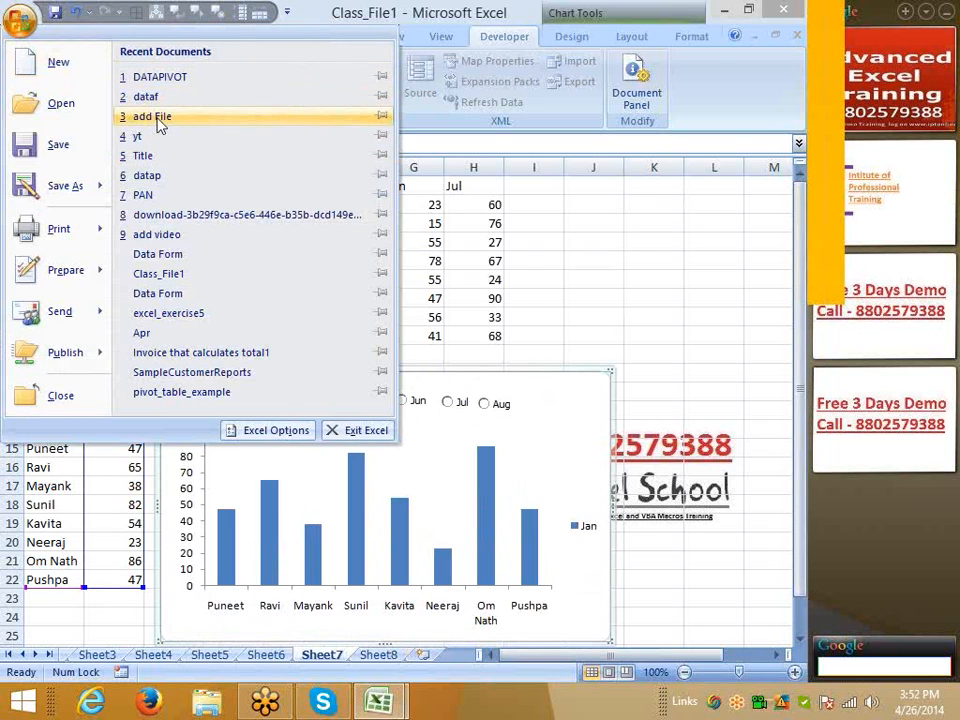
left_click(66, 115)
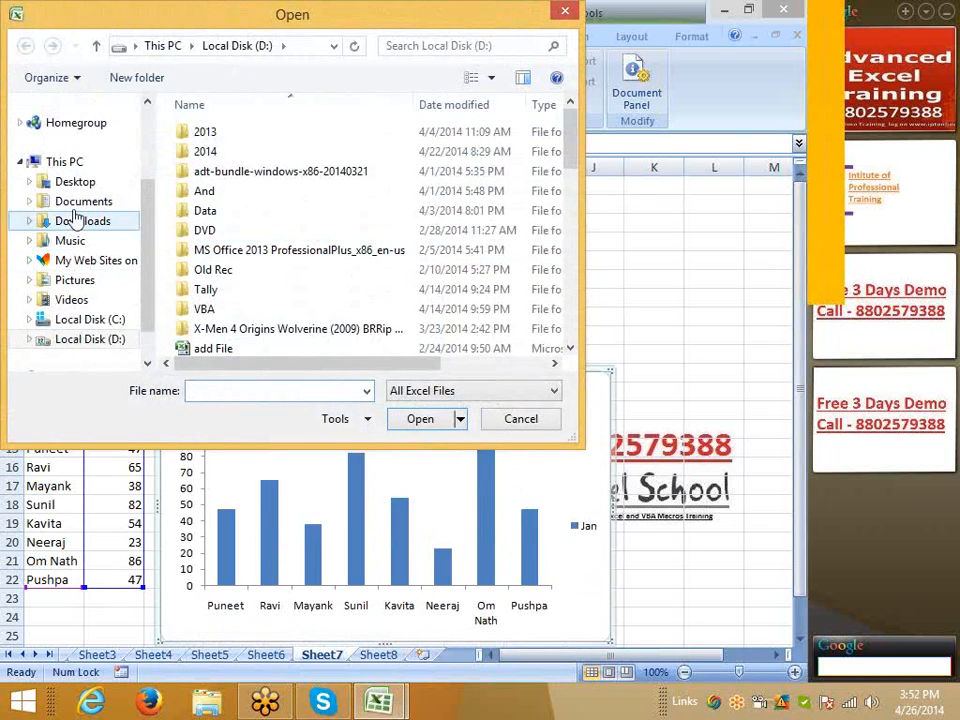
left_click(77, 204)
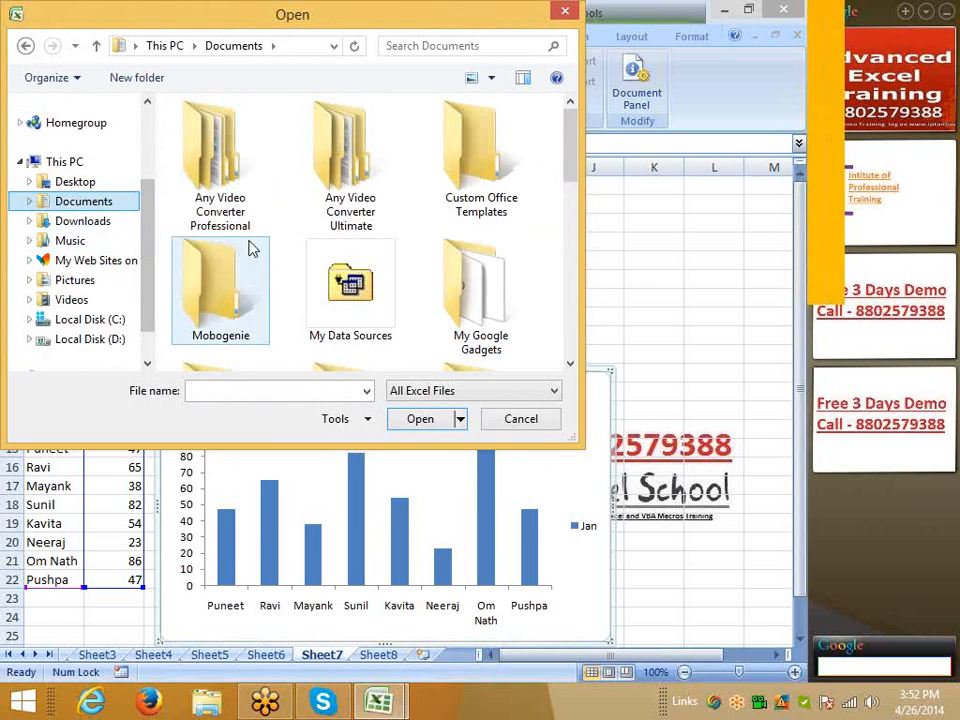
left_click(212, 247)
scroll(212, 247, "down", 1)
scroll(300, 260, "down", 5)
scroll(470, 285, "up", 6)
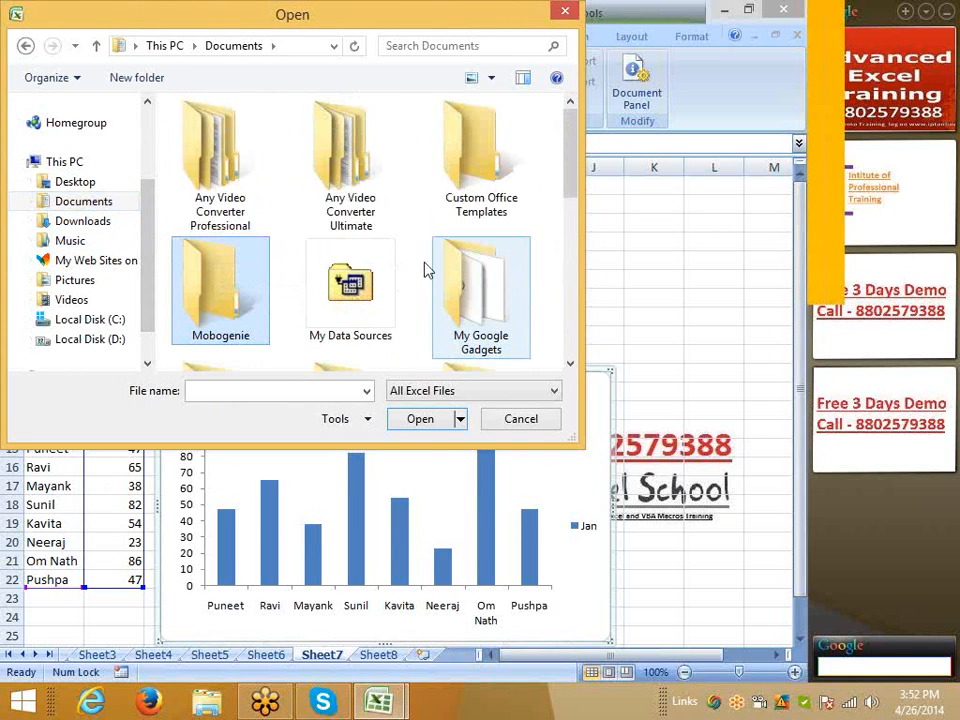
left_click(83, 221)
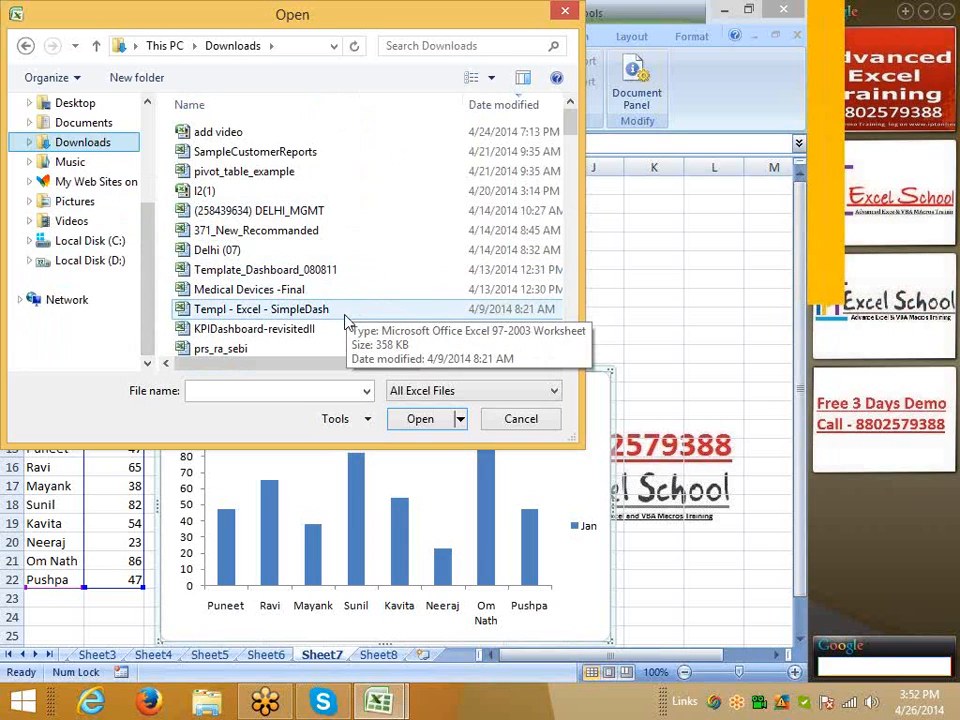
left_click(345, 310)
scroll(345, 318, "down", 1)
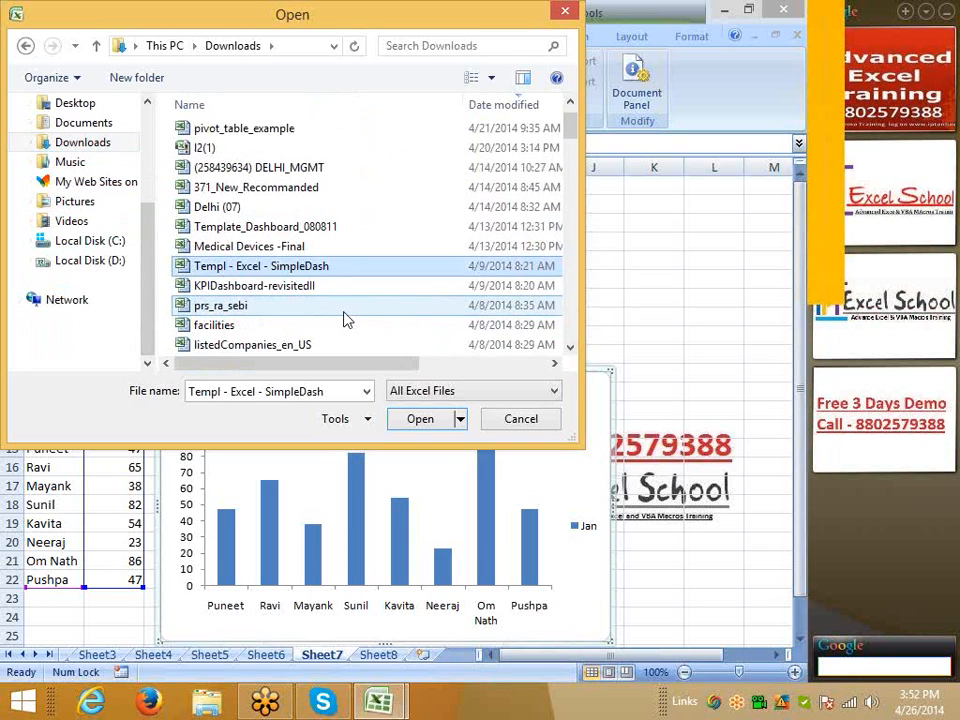
scroll(345, 318, "down", 5)
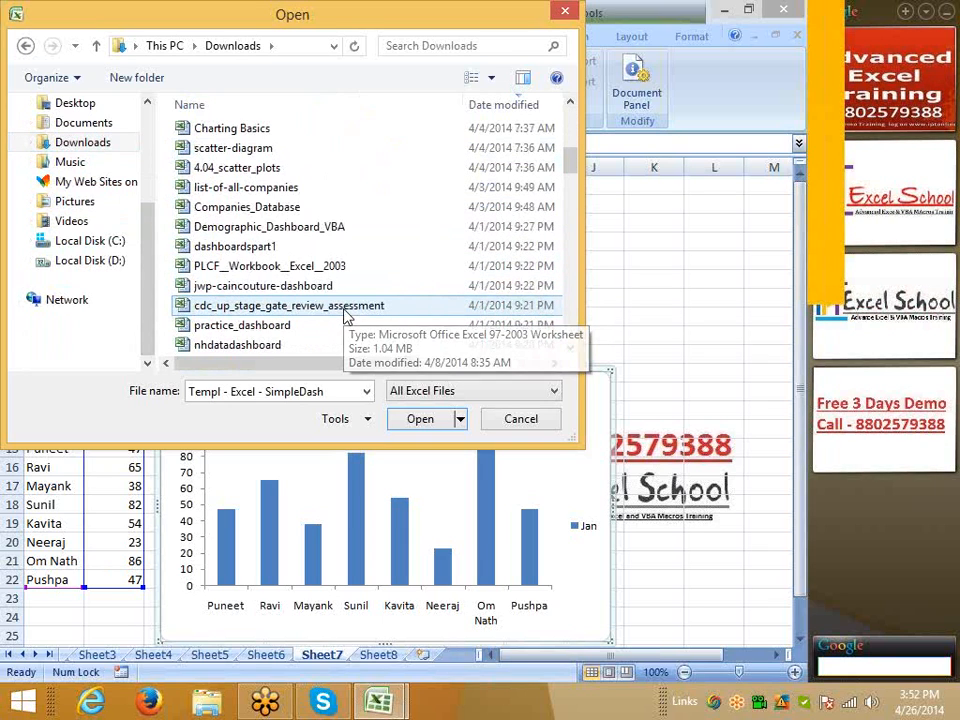
scroll(345, 300, "down", 4)
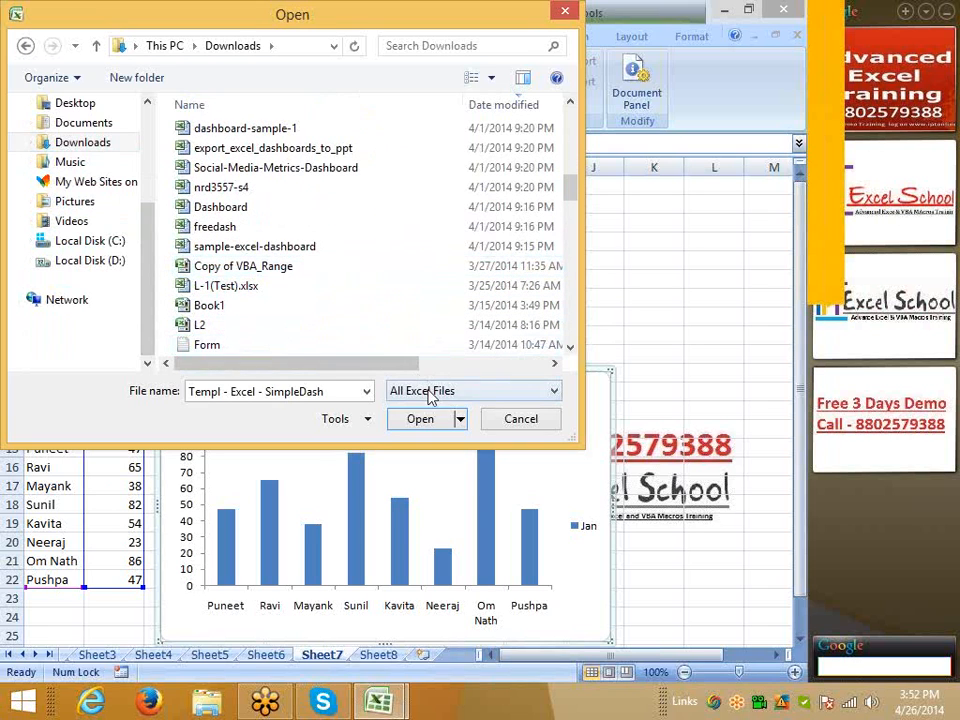
left_click(420, 419)
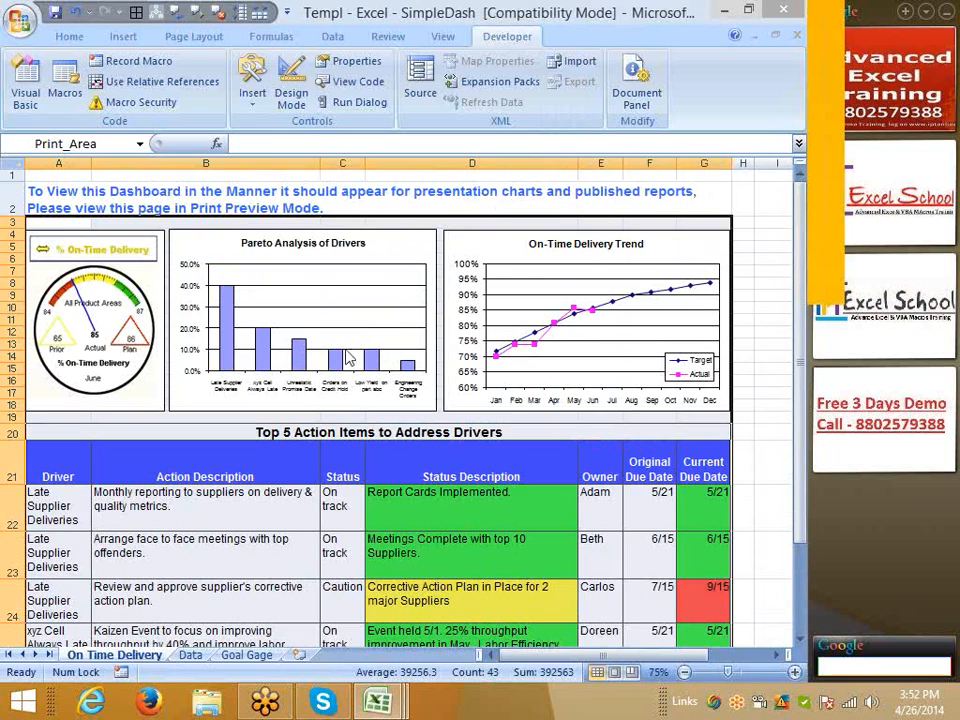
- Open the workbook Template_Dashboard_080811 from the Downloads folder
left_click(18, 18)
left_click(62, 102)
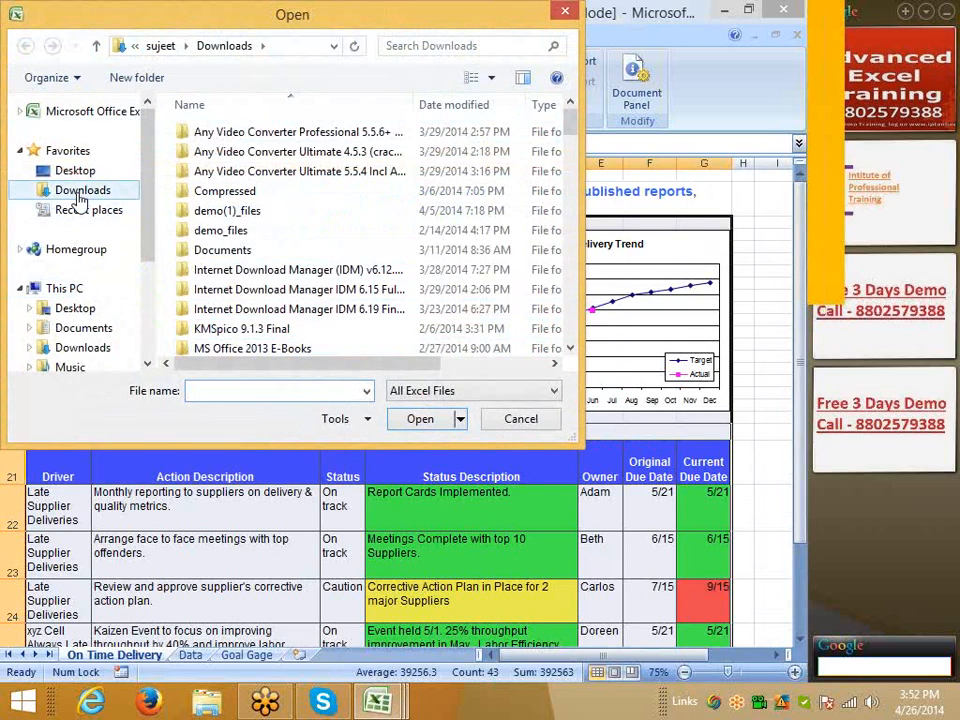
left_click(77, 196)
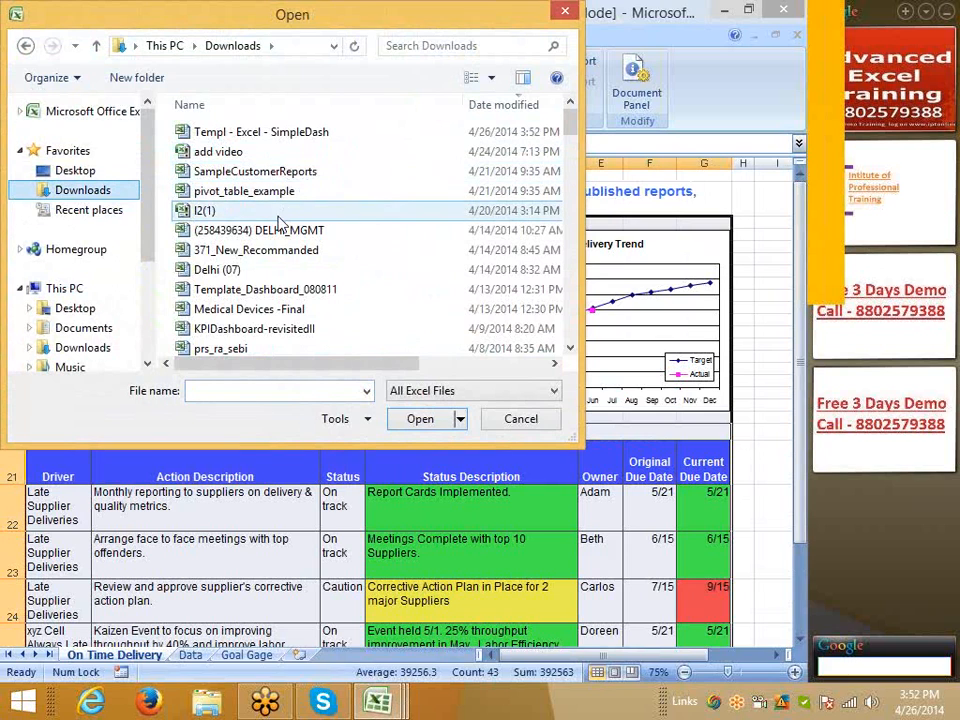
left_click(255, 172)
scroll(310, 240, "down", 1)
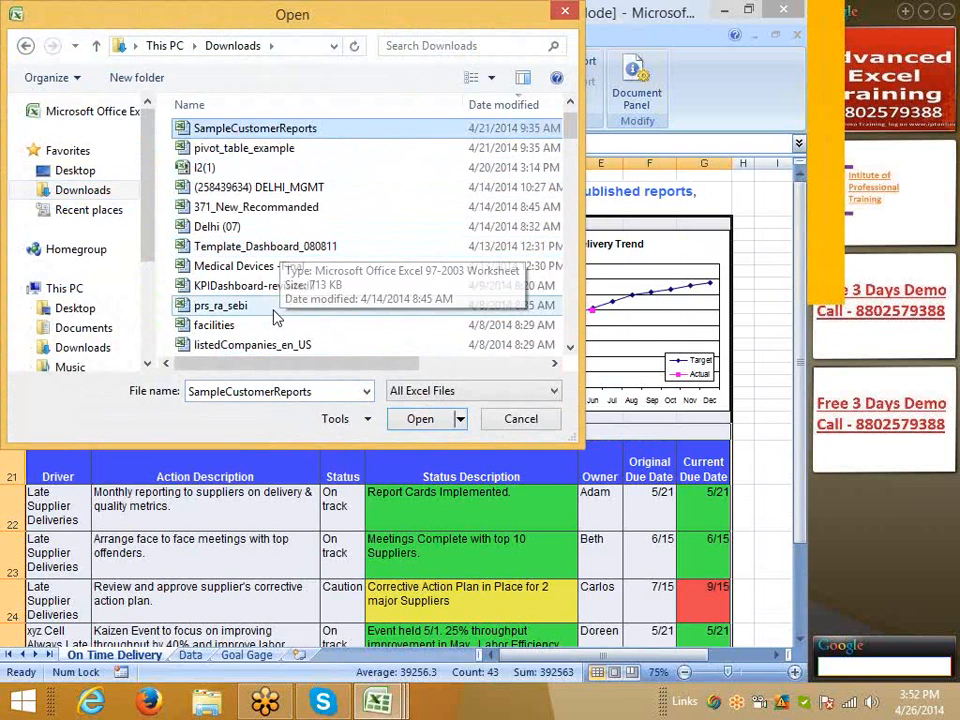
scroll(300, 280, "down", 1)
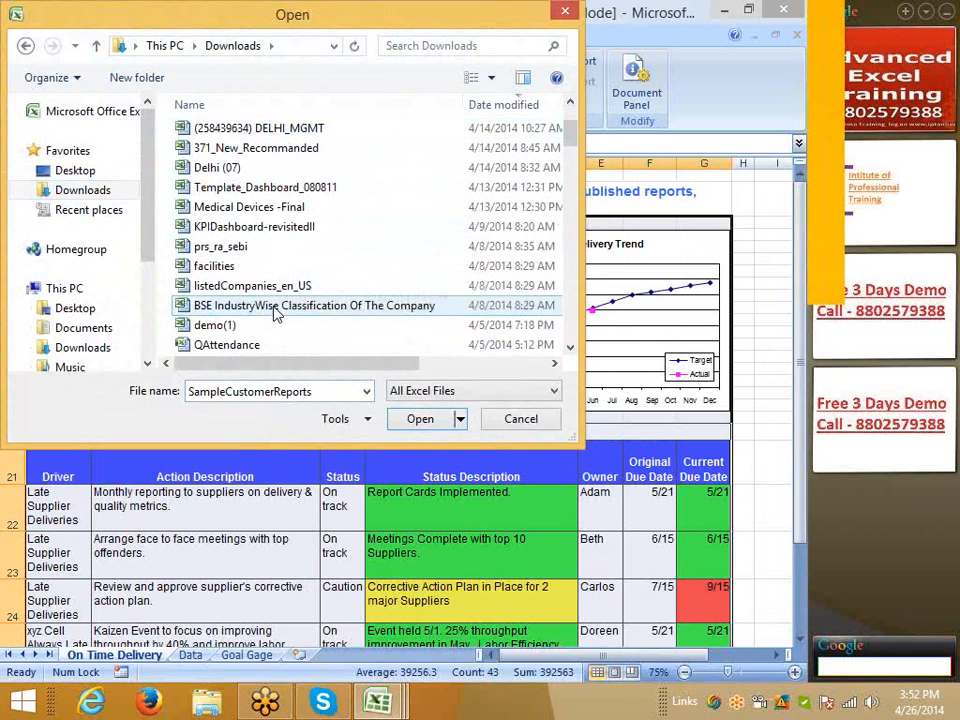
double_click(263, 193)
scroll(298, 440, "up", 10)
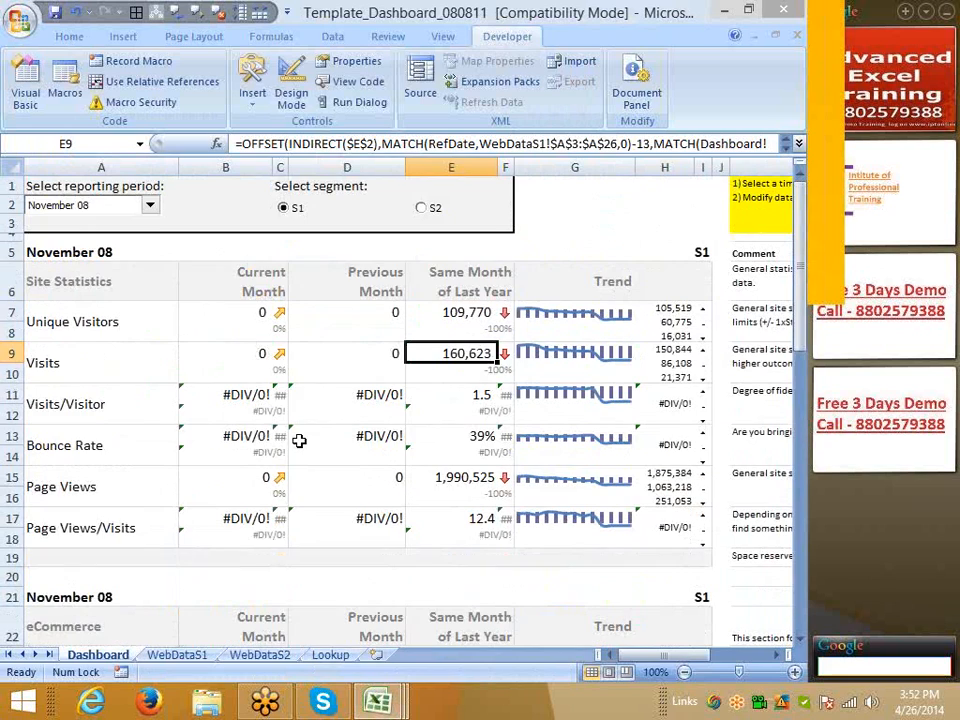
- Set the dashboard's reporting period to August 08
left_click(176, 249)
left_click(150, 206)
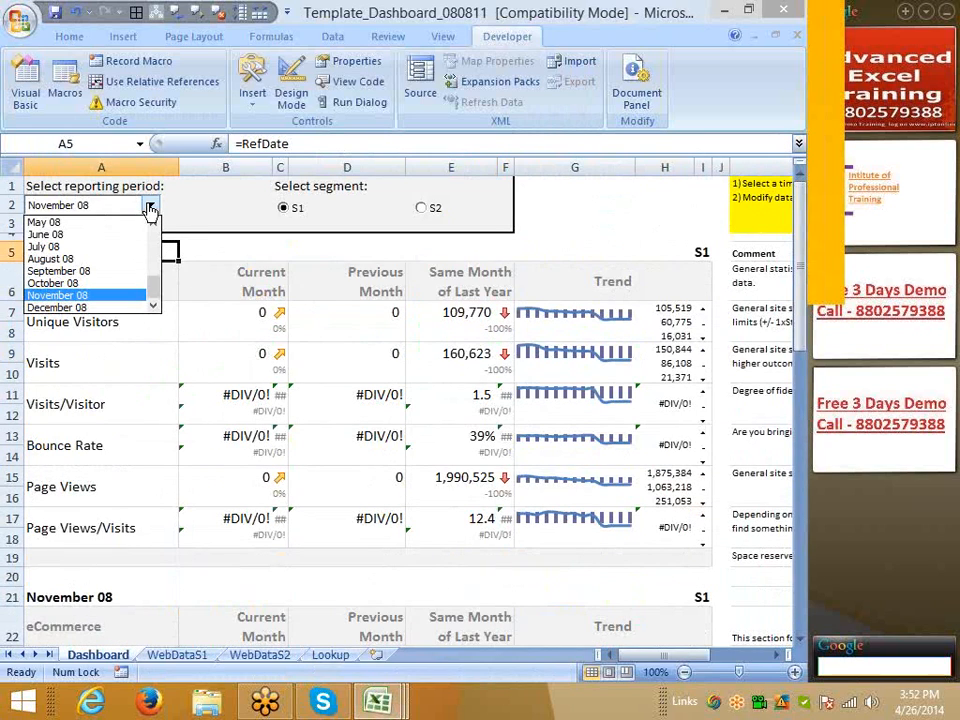
left_click(82, 257)
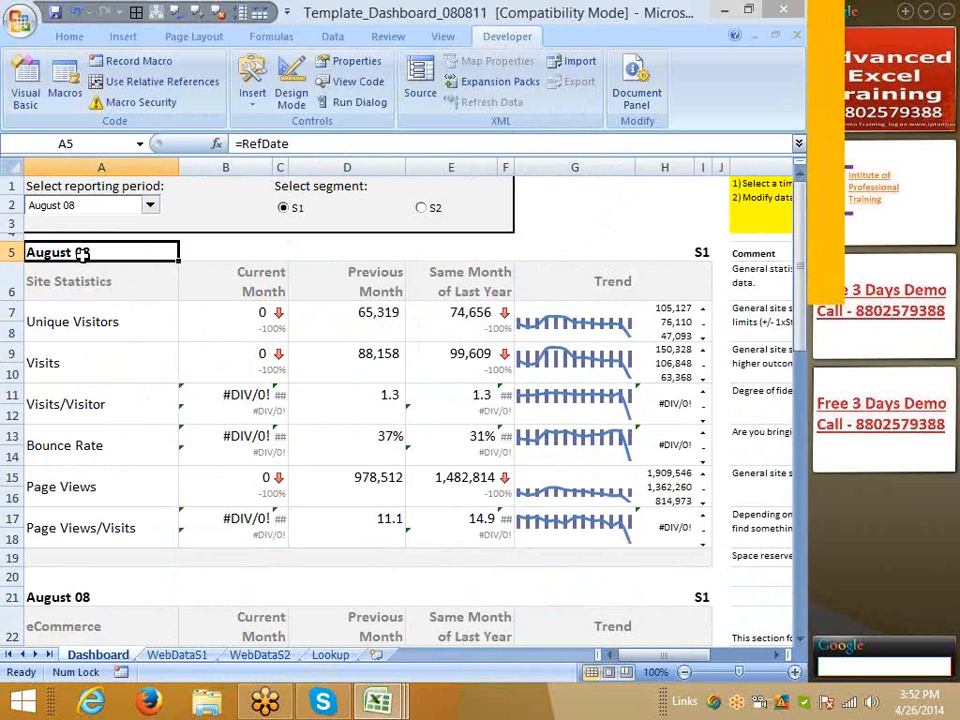
- View the WebDataS1 and WebDataS2 sheets, and set the Dashboard sheet's segment to S2
left_click(205, 660)
left_click(252, 657)
left_click(100, 657)
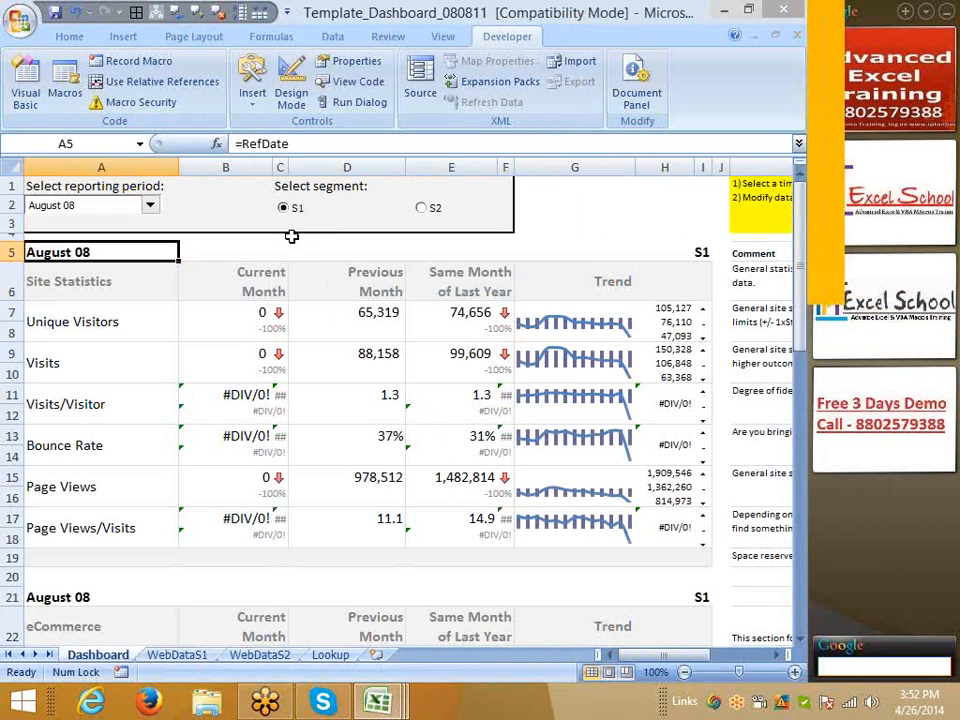
left_click(423, 210)
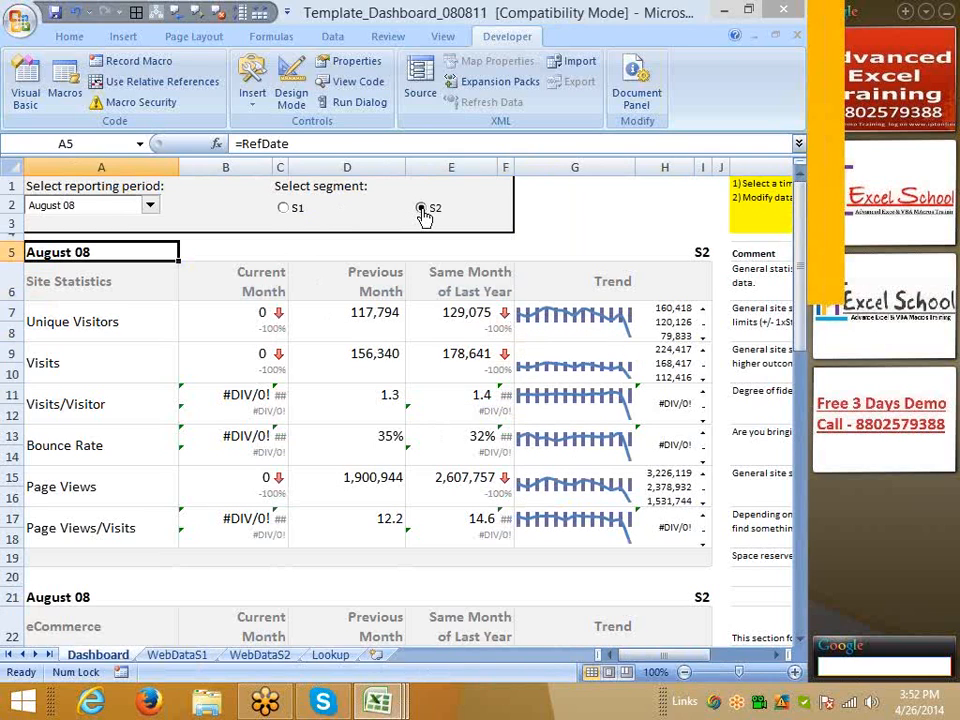
- Switch the dashboard segment to S1 and back to S2, and set the reporting period to October 08
left_click(285, 208)
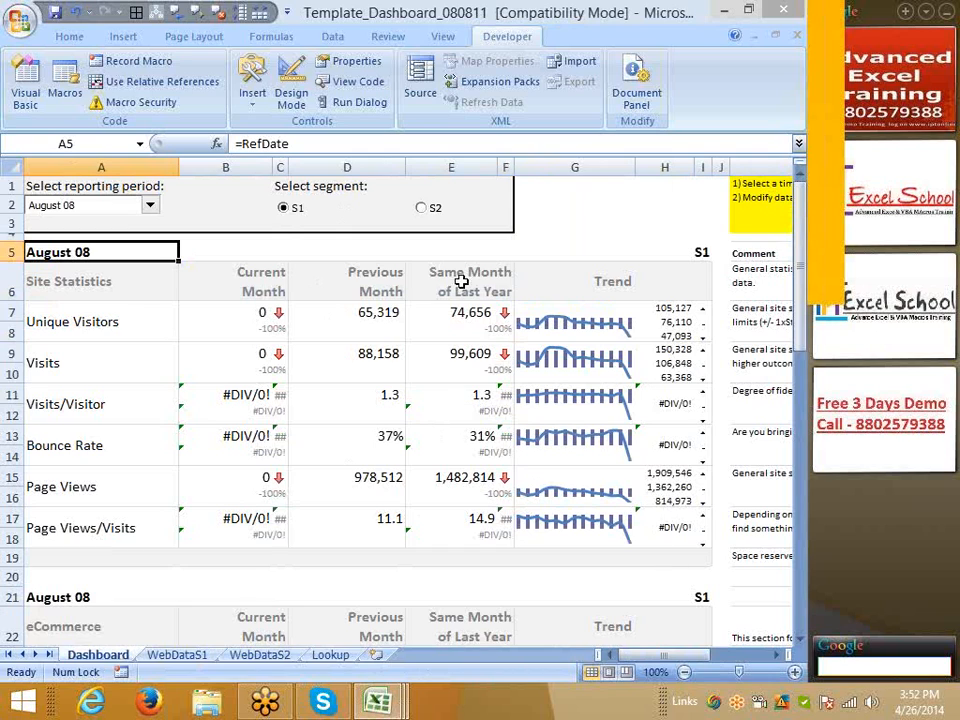
left_click(423, 209)
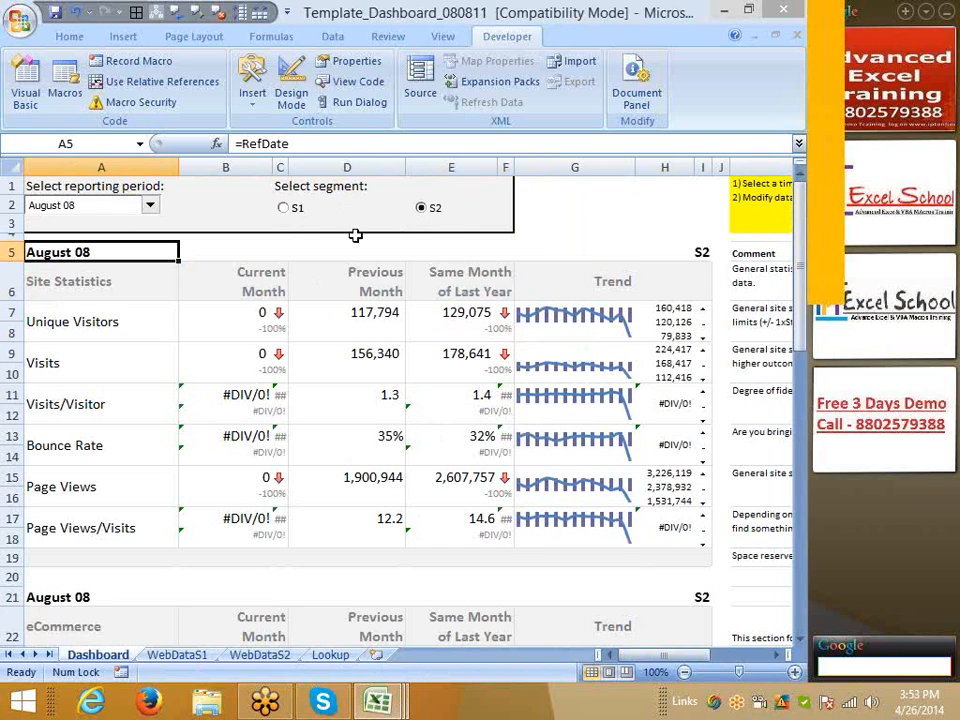
left_click(124, 208)
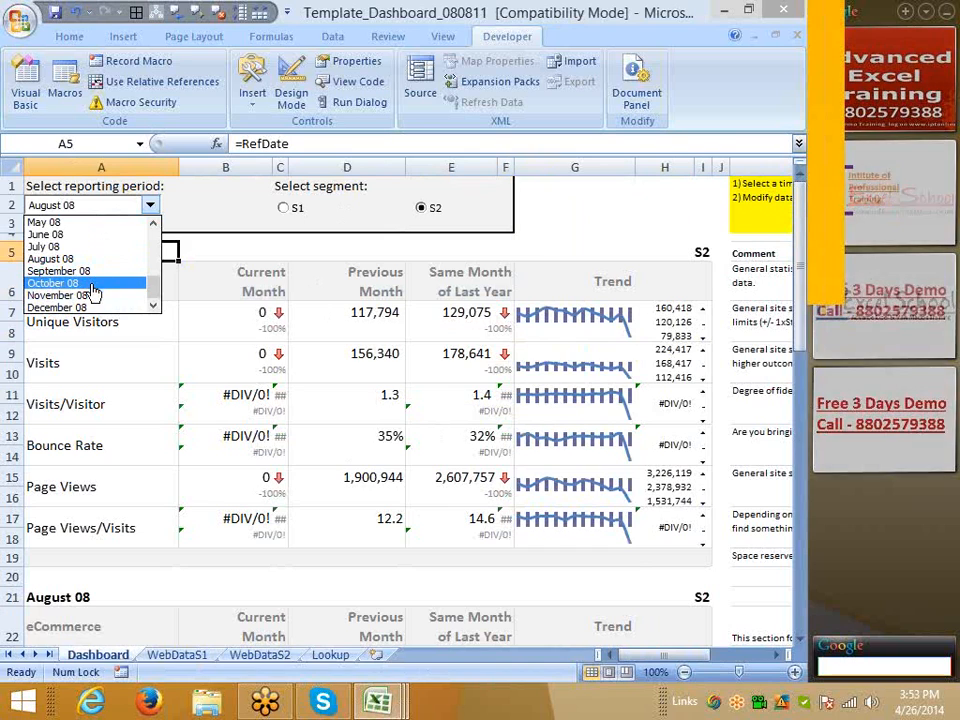
left_click(91, 283)
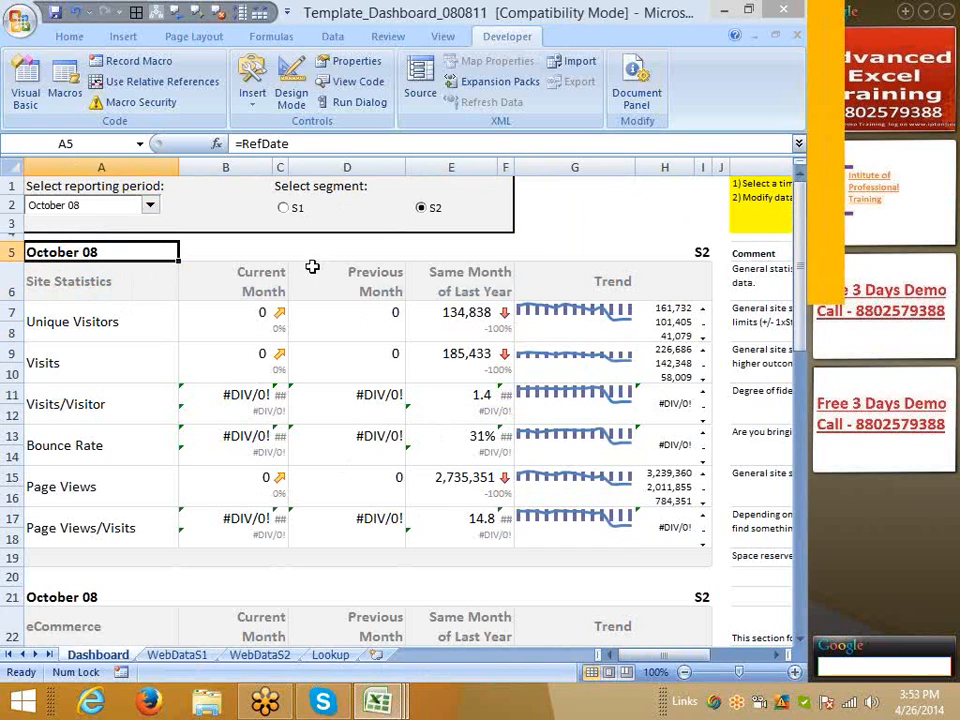
- Set the dashboard's reporting period to December 07, and switch between the segments, ending on S1
left_click(150, 205)
scroll(150, 283, "up", 4)
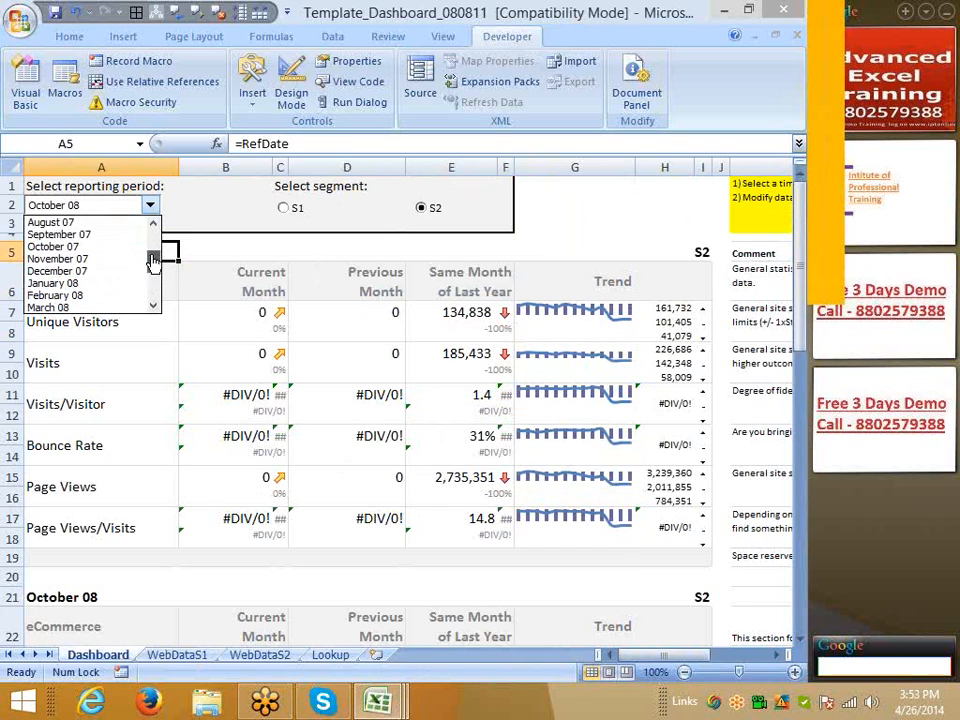
left_click(98, 283)
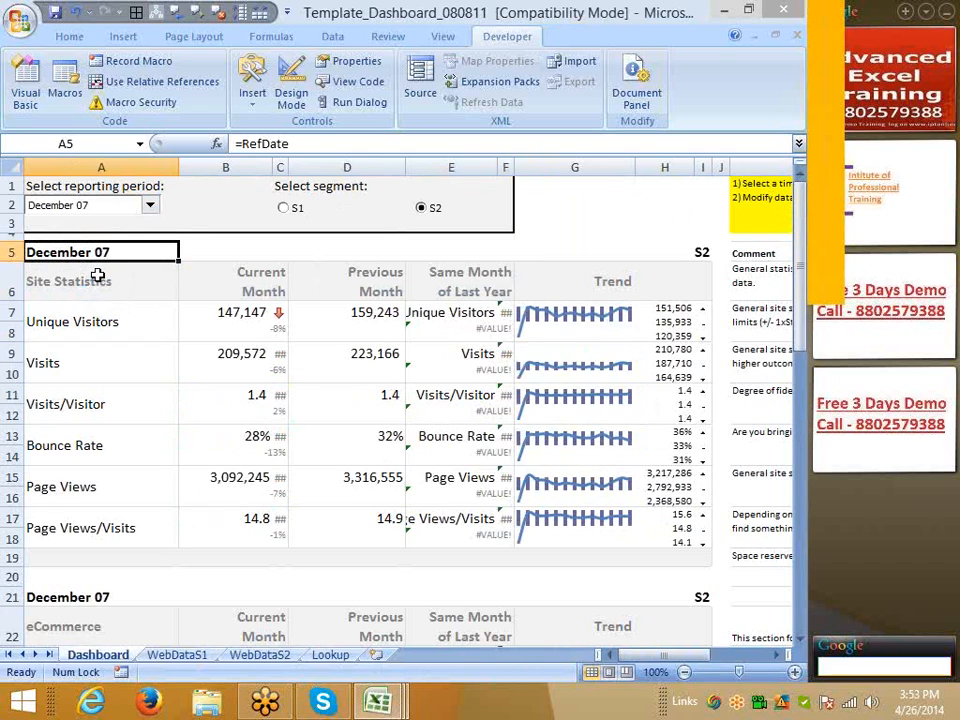
left_click(286, 209)
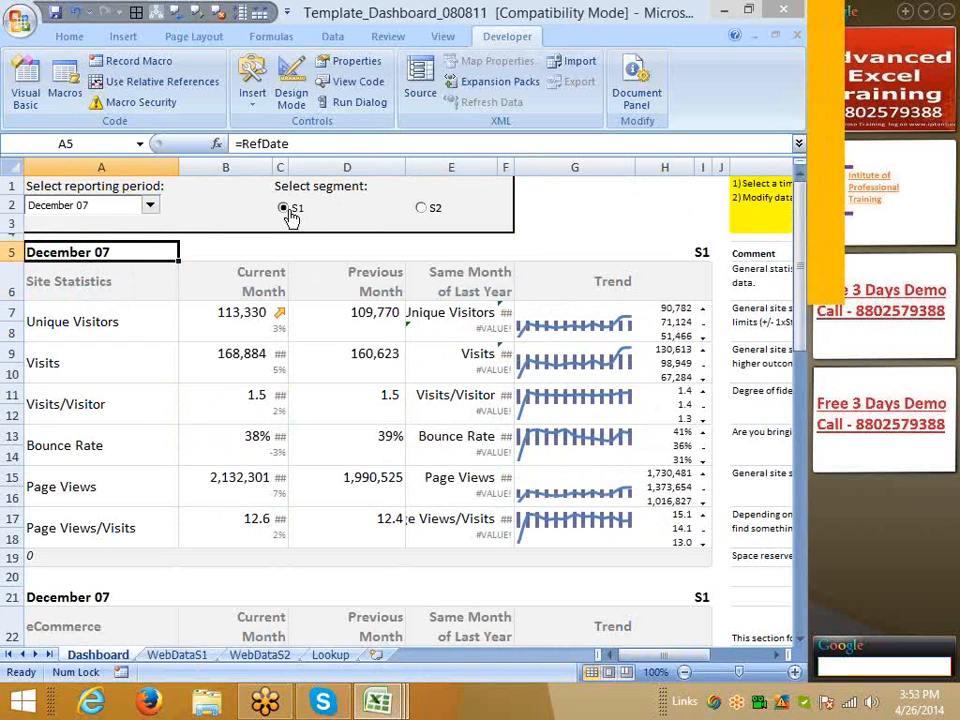
left_click(421, 209)
left_click(298, 212)
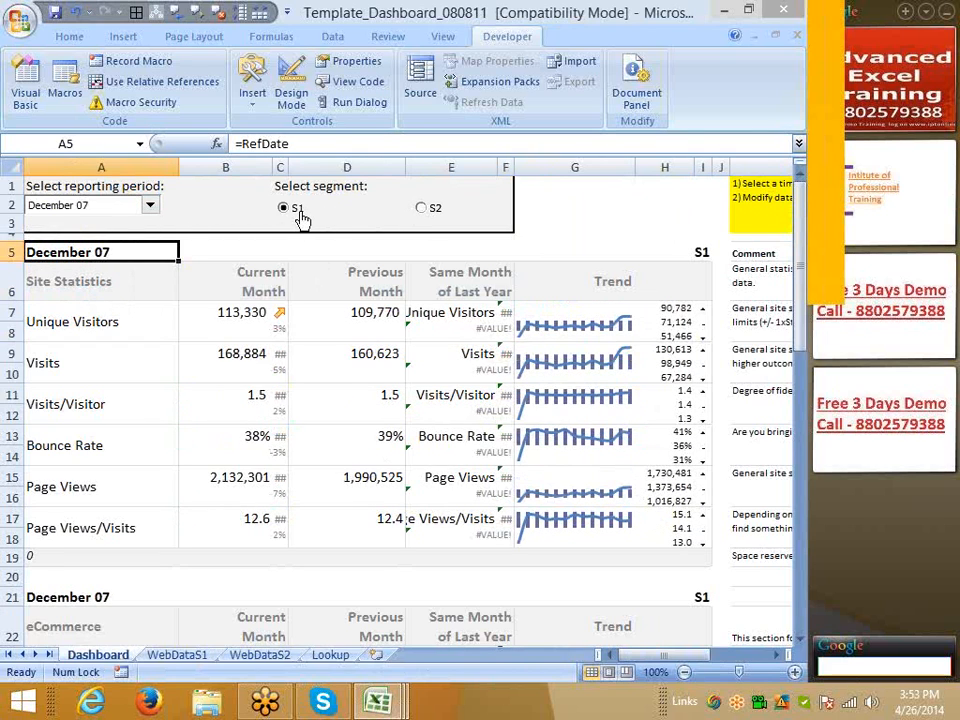
- Examine the formulas behind the current and previous month figures and in cell E2 behind the S2 option, along with the dashboard's comment column
left_click(258, 318)
left_click(260, 347)
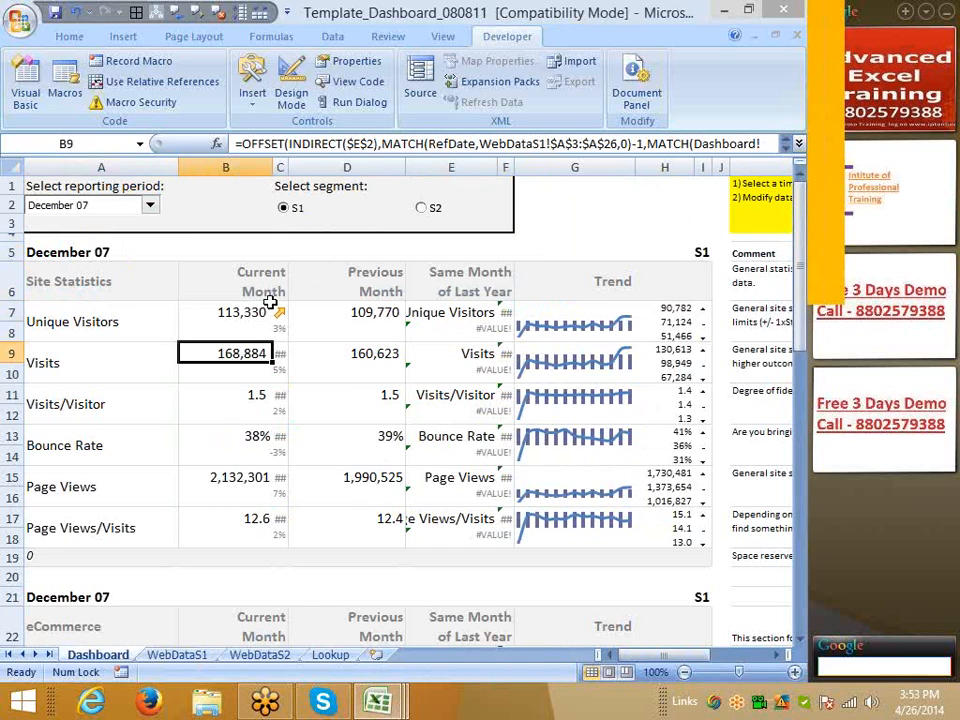
left_click(250, 410)
left_click(257, 396)
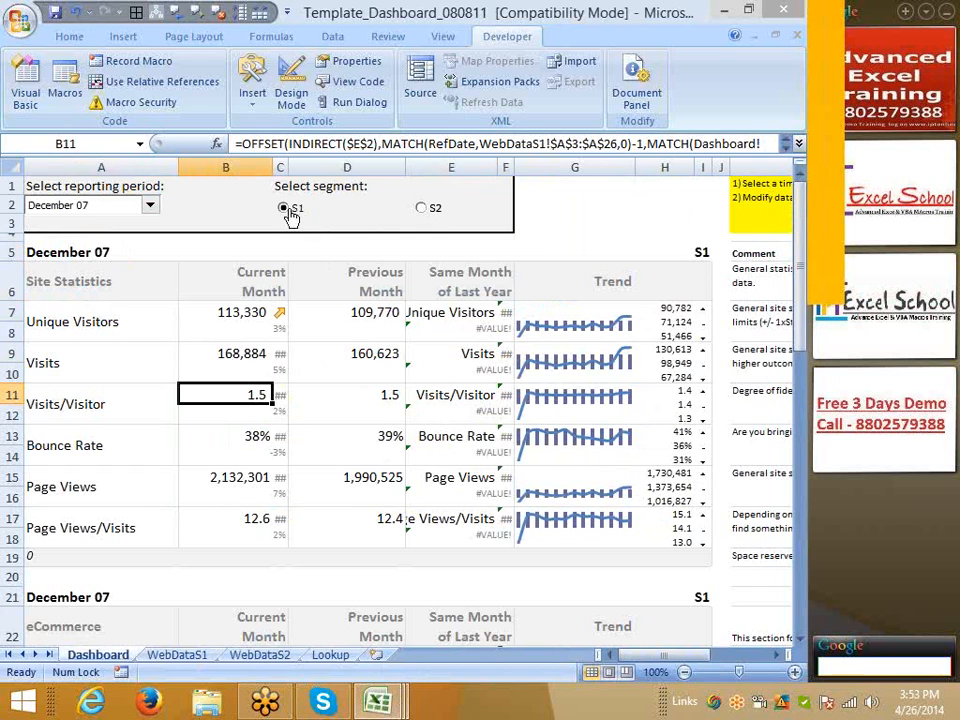
left_click(640, 226)
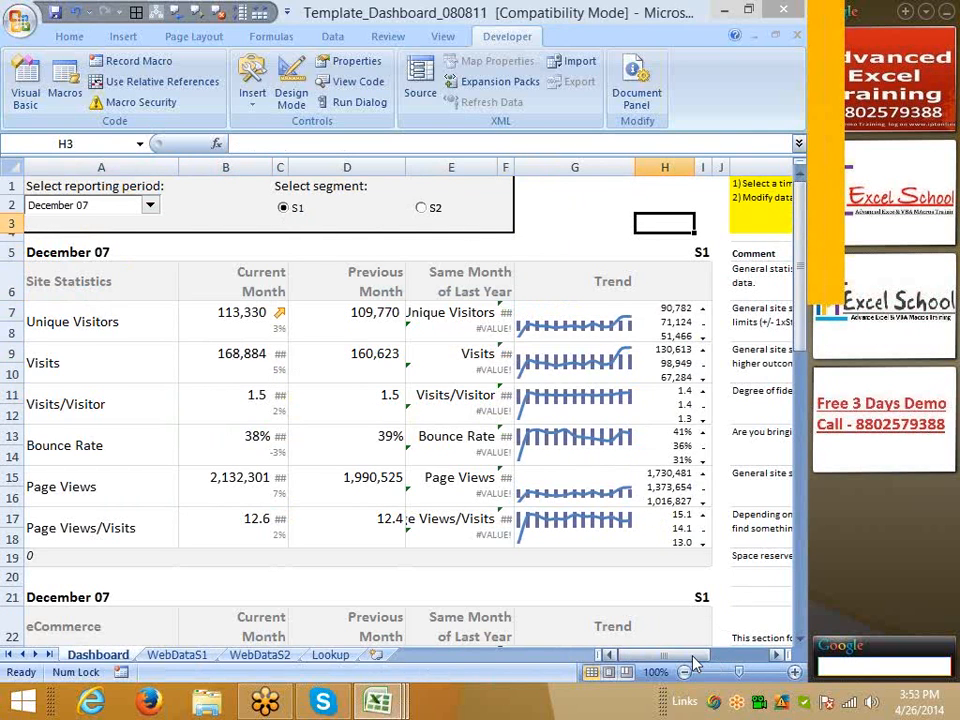
left_click_drag(690, 656, 716, 670)
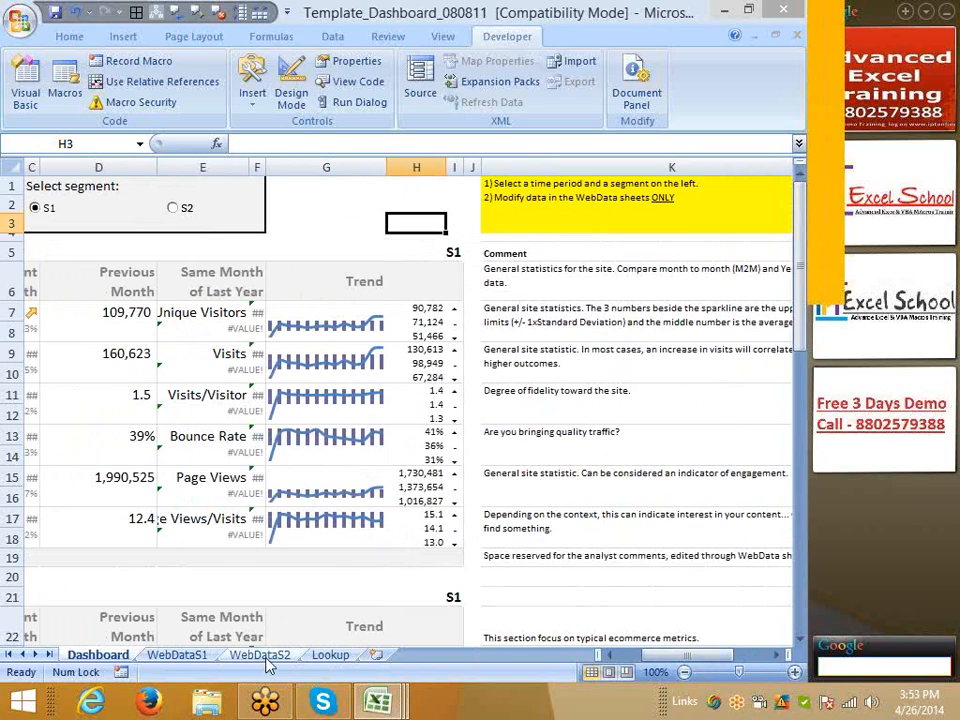
left_click(118, 313)
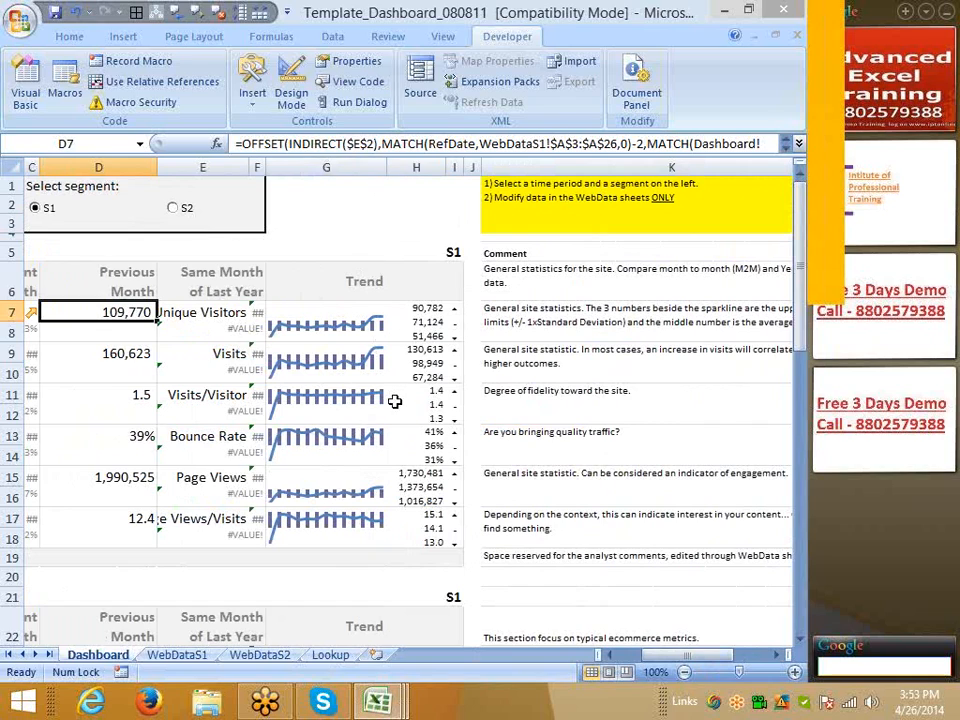
left_click(369, 218)
left_click(212, 190)
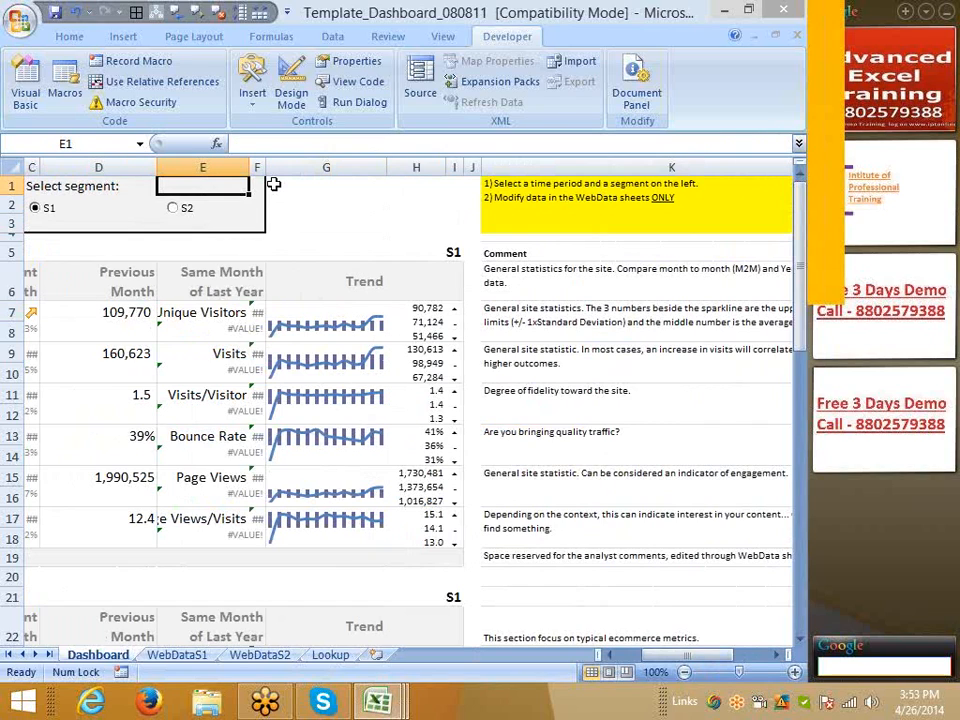
key("Down")
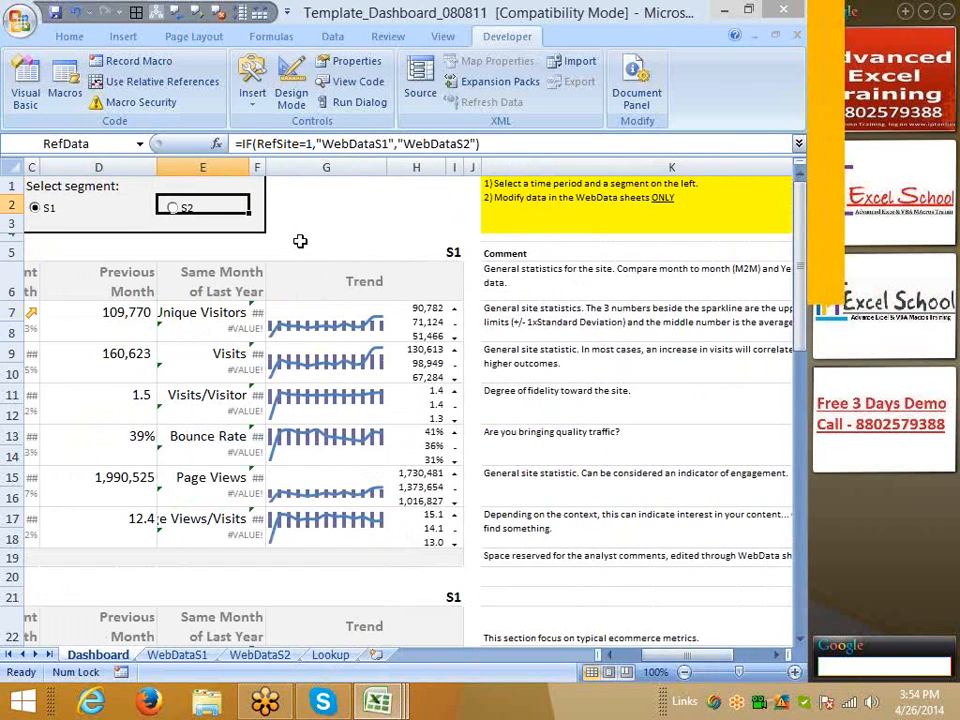
- Close the workbooks Template_Dashboard_080811 and Templ - Excel - SimpleDash without saving changes
left_click(775, 10)
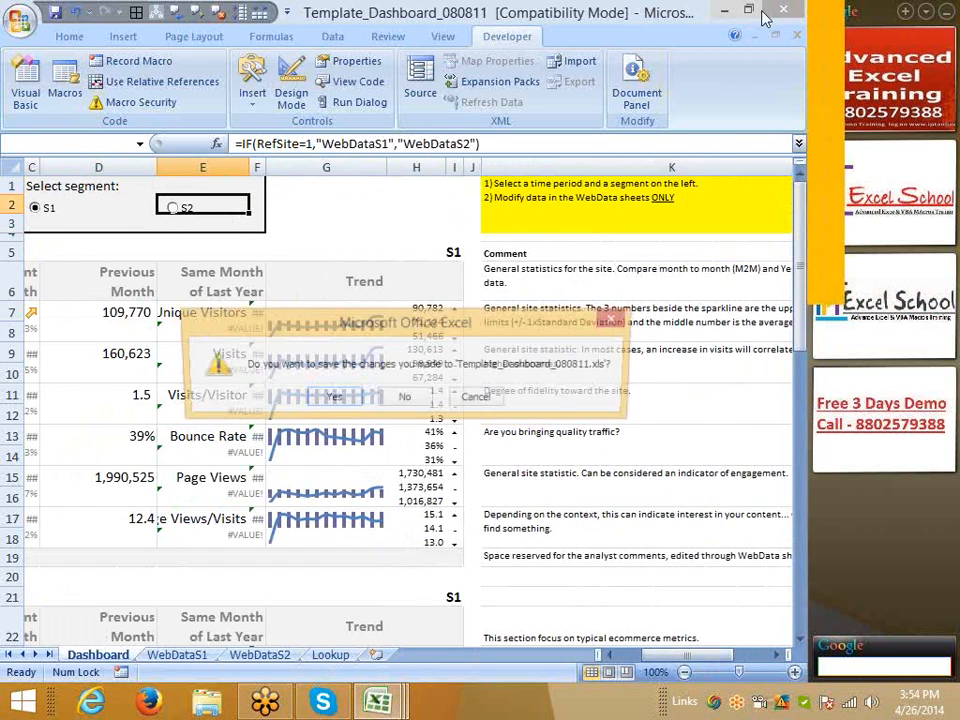
left_click(410, 399)
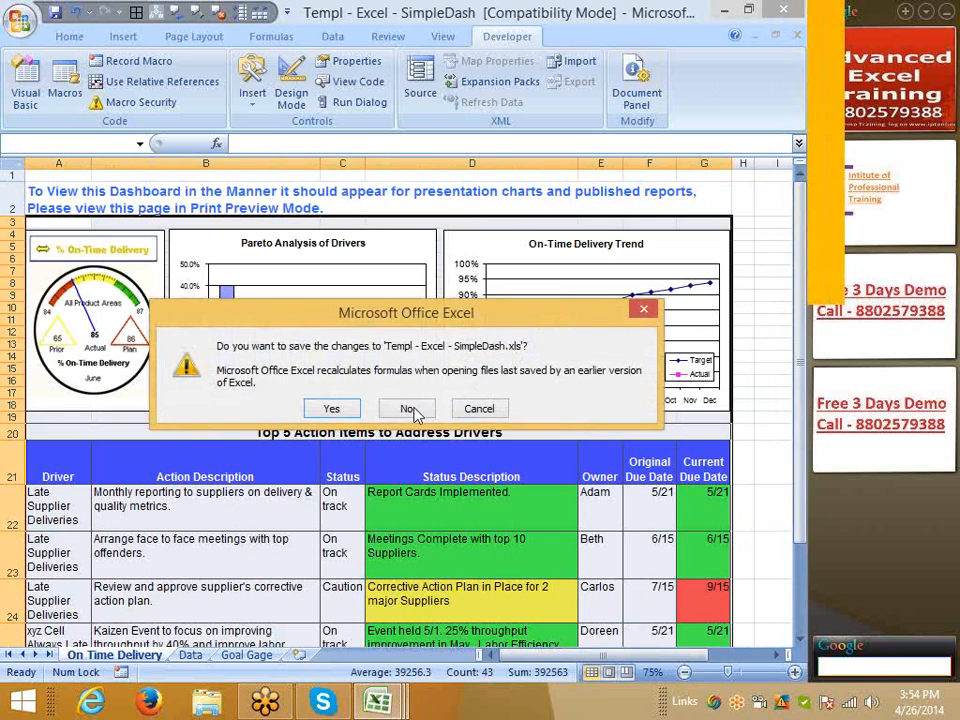
left_click(407, 409)
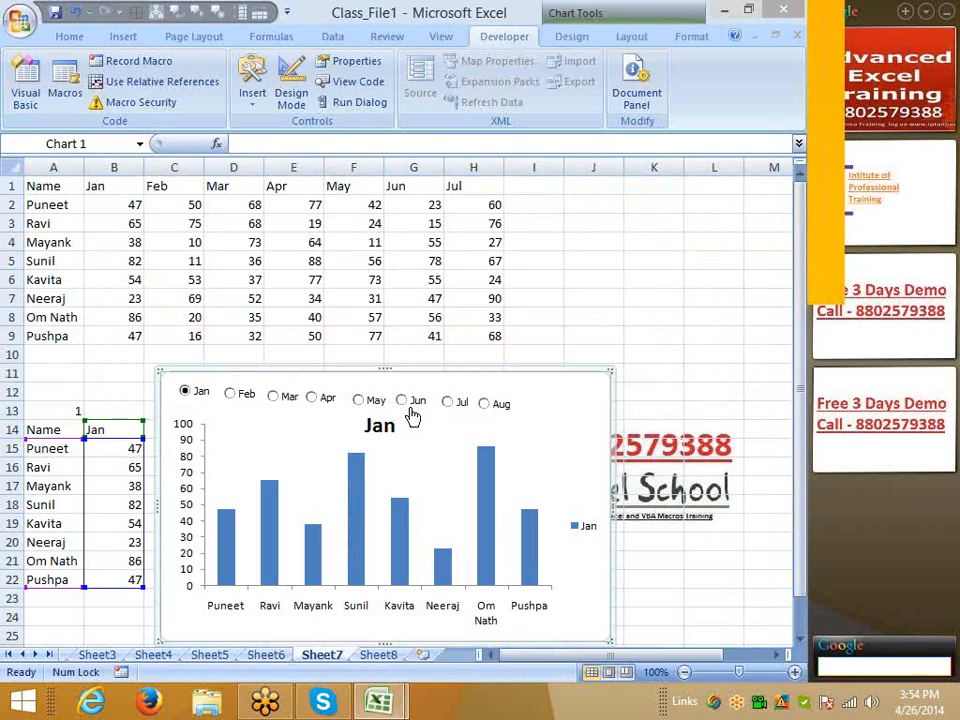
- Switch the Sheet7 chart to Jun, May and Mar in turn with its option buttons
left_click(410, 412)
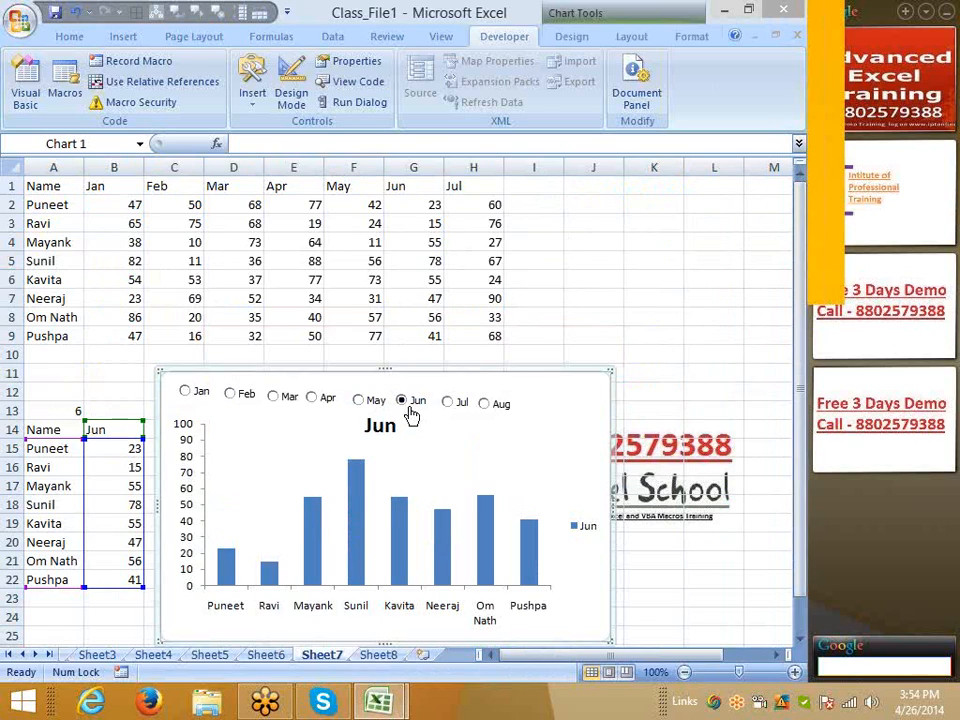
left_click(356, 411)
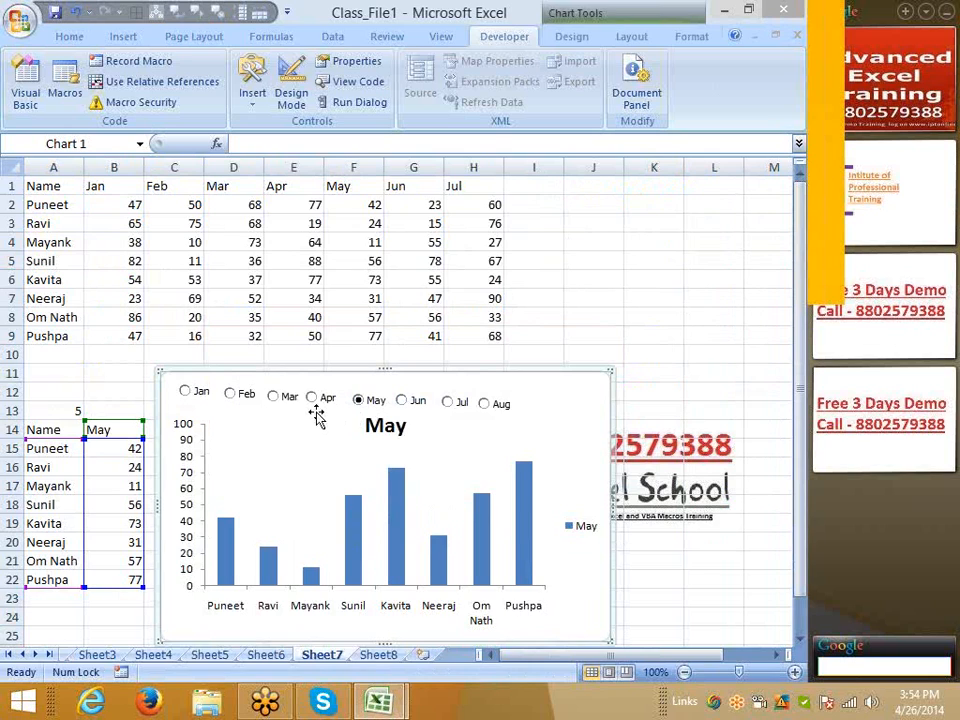
left_click(290, 404)
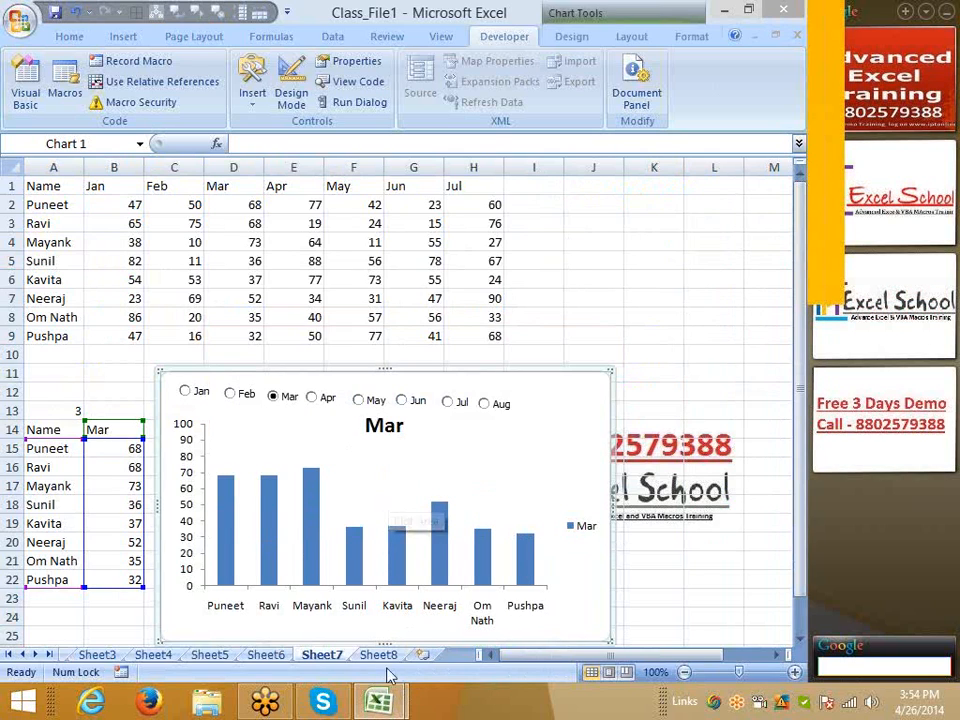
- Toggle the Target series of the Sheet6 chart on and off repeatedly, leaving it switched off
left_click(264, 658)
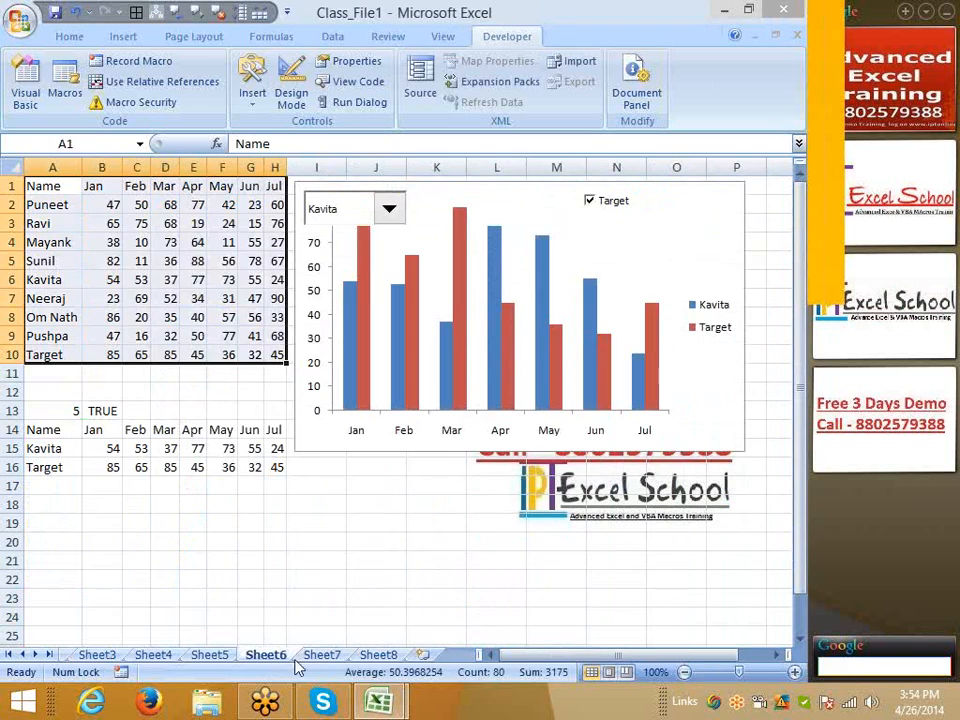
left_click(316, 659)
left_click(267, 660)
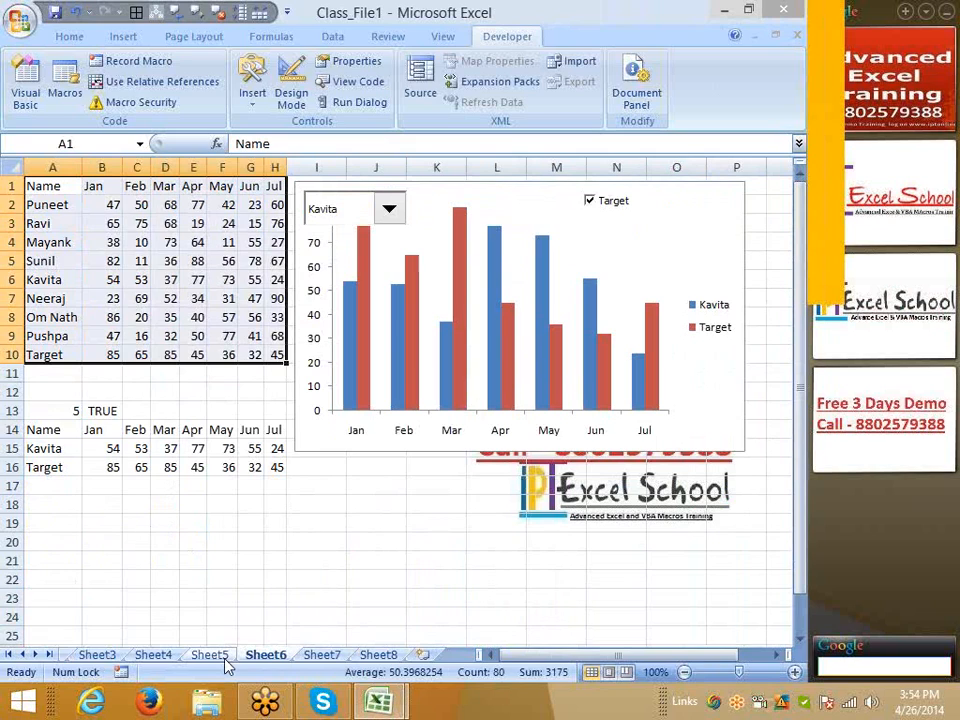
left_click(614, 206)
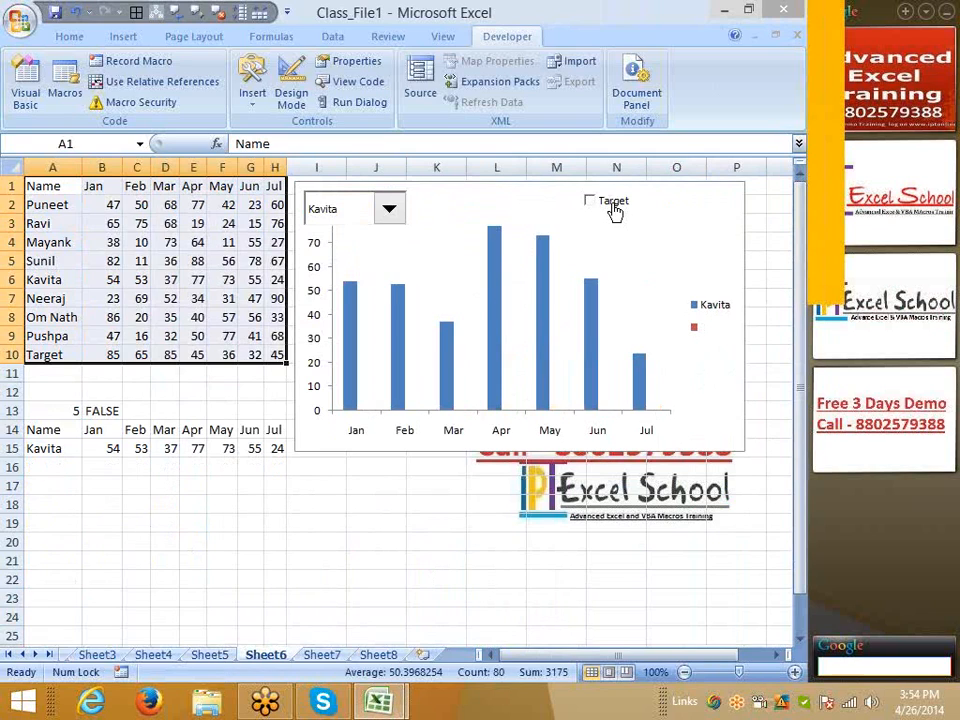
left_click(614, 206)
left_click(614, 206)
left_click(614, 206)
left_click(614, 206)
left_click(614, 206)
left_click(614, 206)
left_click(600, 206)
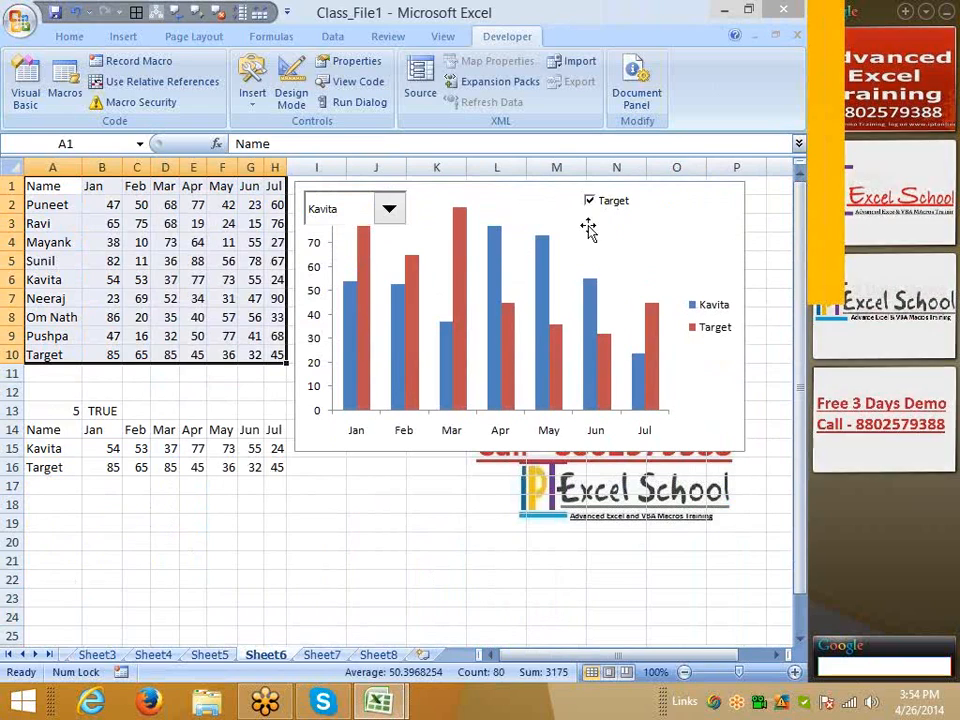
left_click(602, 207)
left_click(604, 209)
left_click(604, 209)
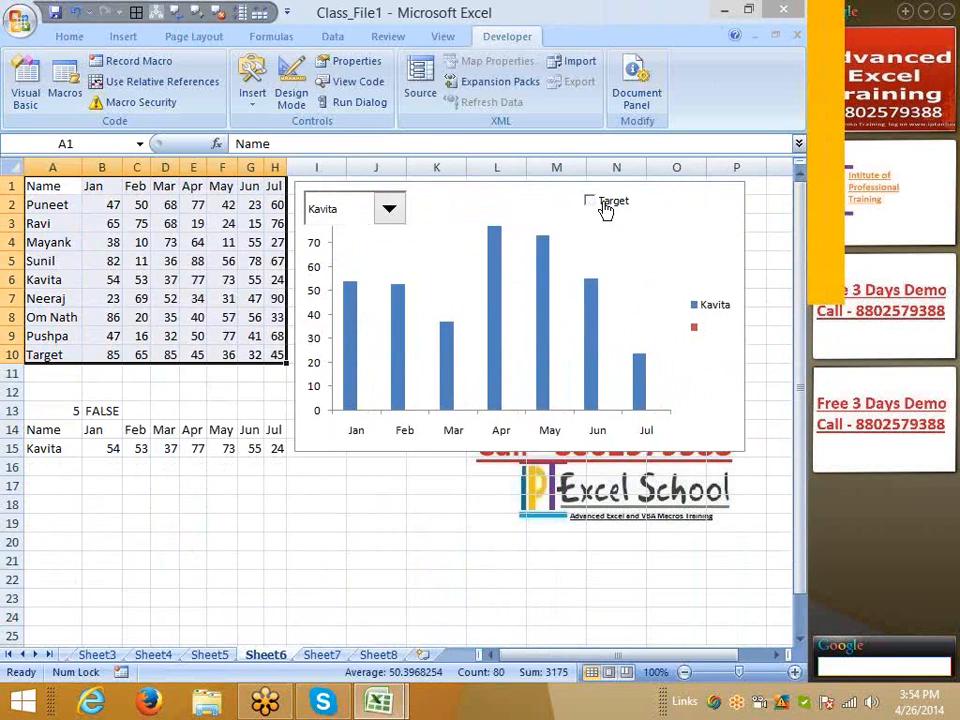
left_click(604, 209)
left_click(604, 209)
left_click(605, 209)
left_click(605, 209)
left_click(605, 209)
left_click(605, 209)
- Return to Sheet7 and switch the chart to Jan, Mar and Apr in turn with its option buttons
left_click(322, 656)
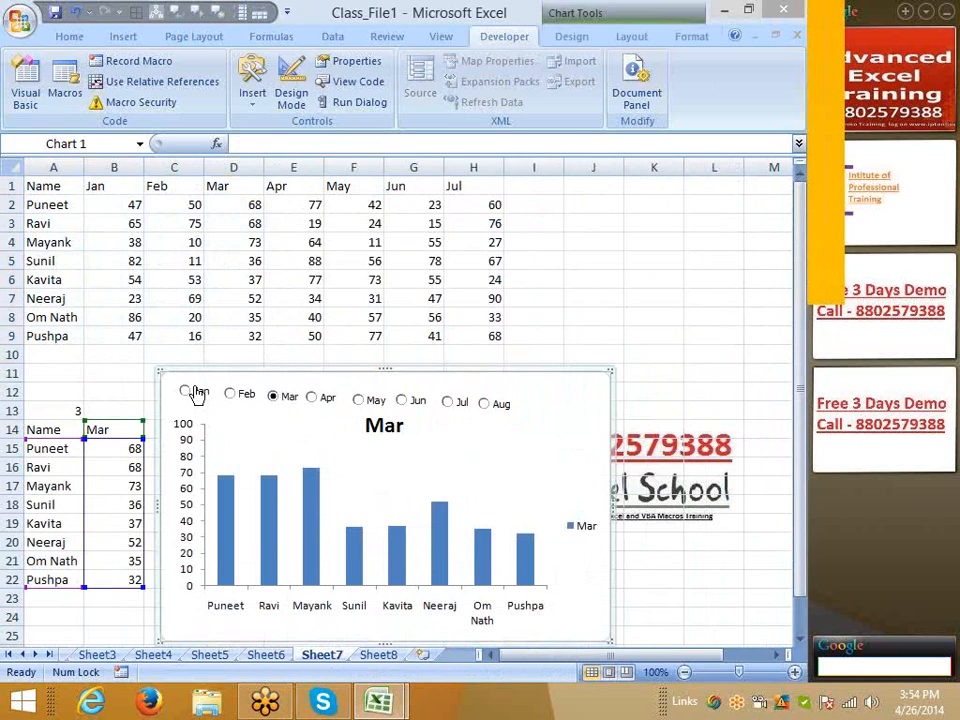
left_click(187, 391)
left_click(272, 397)
left_click(313, 397)
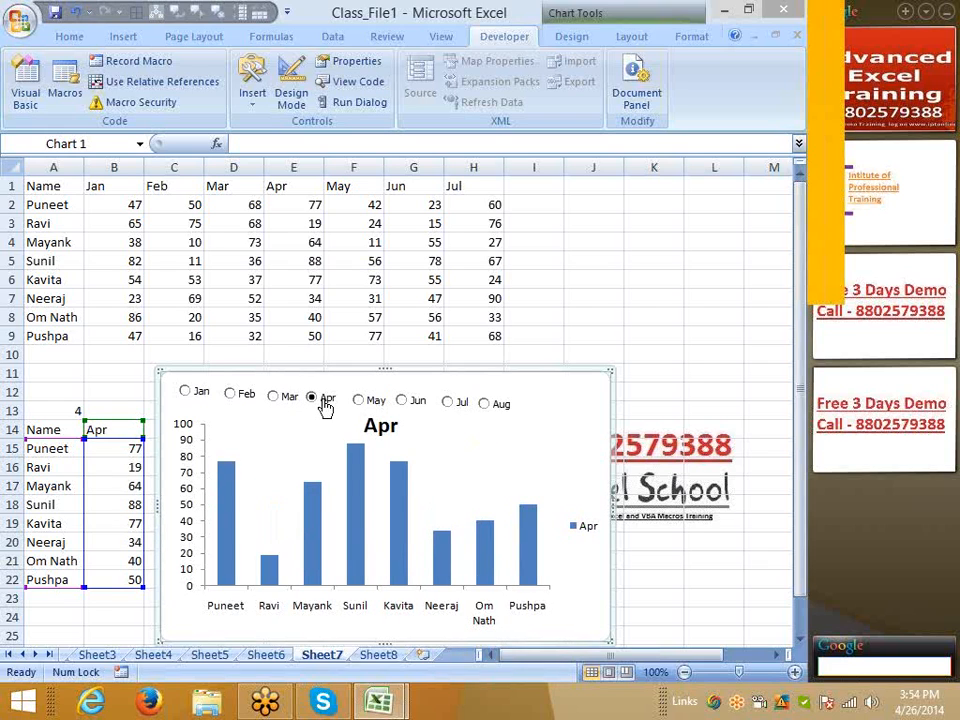
- Review the Sheet6 chart's controls, and set the Sheet7 chart to show Feb
left_click(268, 656)
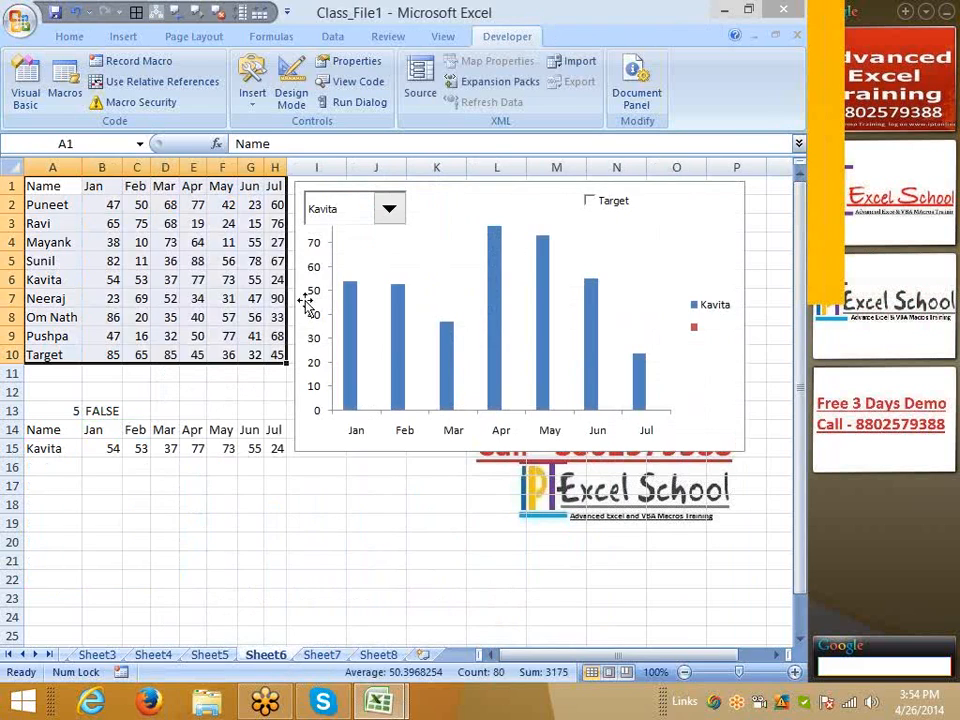
left_click(322, 656)
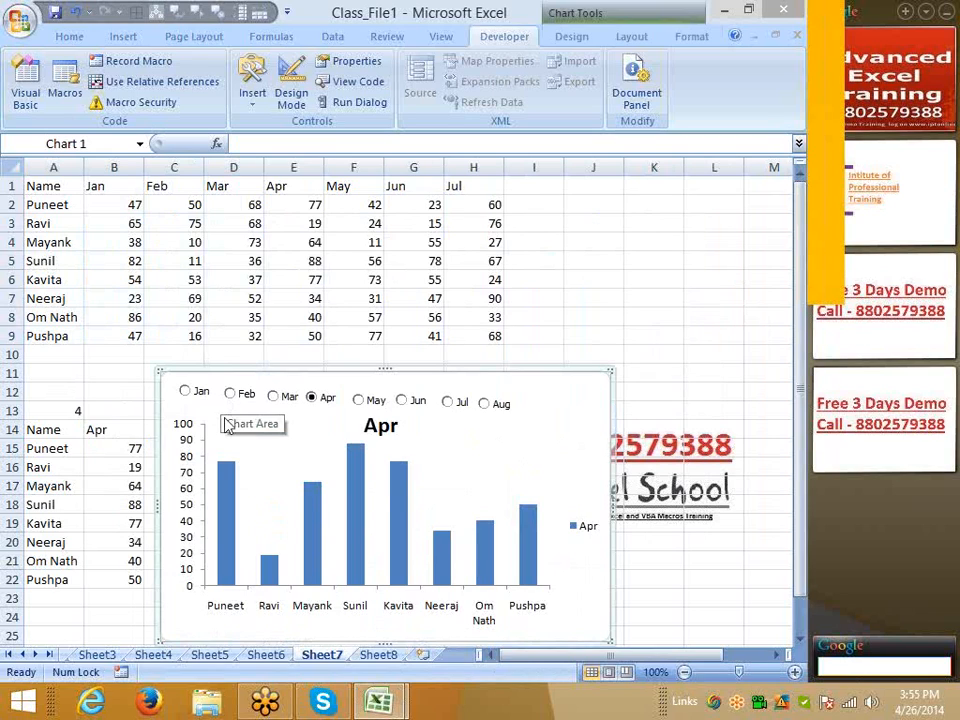
left_click(238, 400)
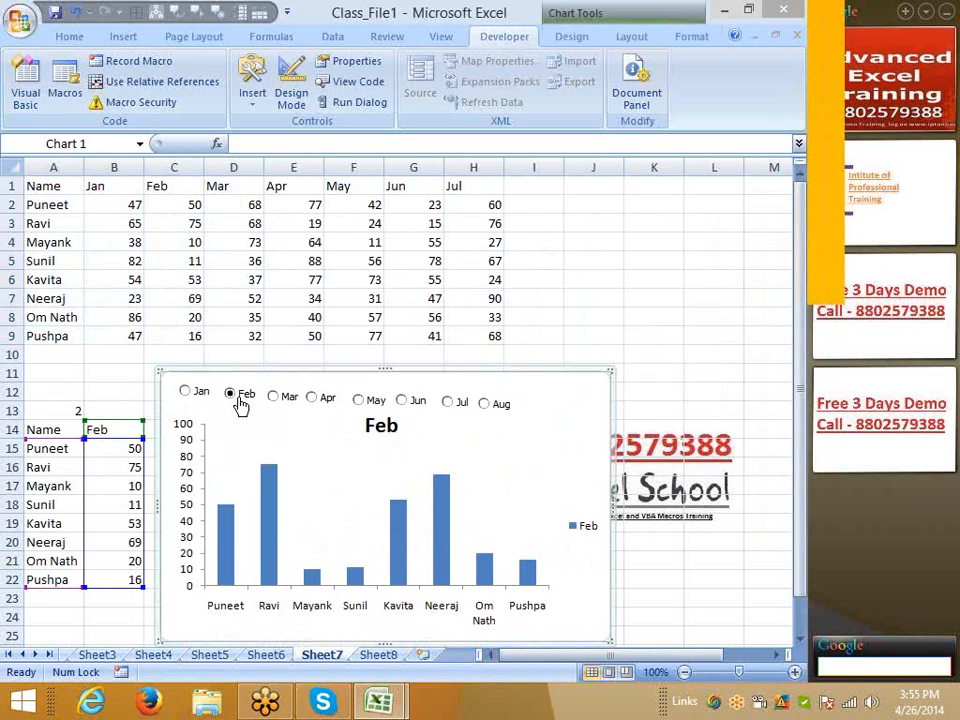
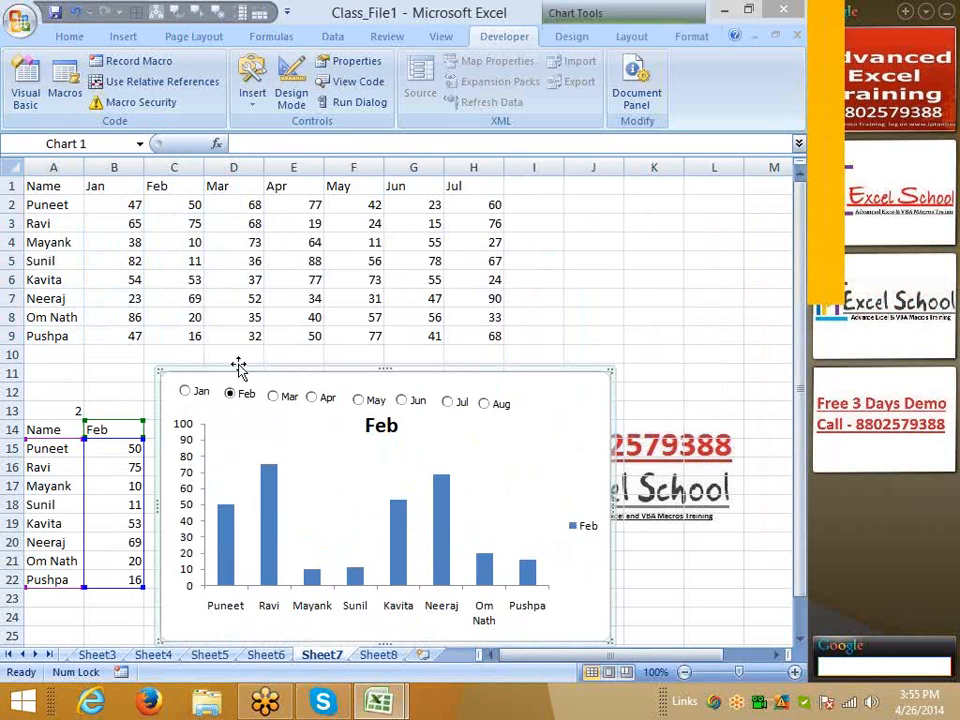
- Look up the Option Button form control among the insertable controls, and switch to Sheet6
left_click(252, 85)
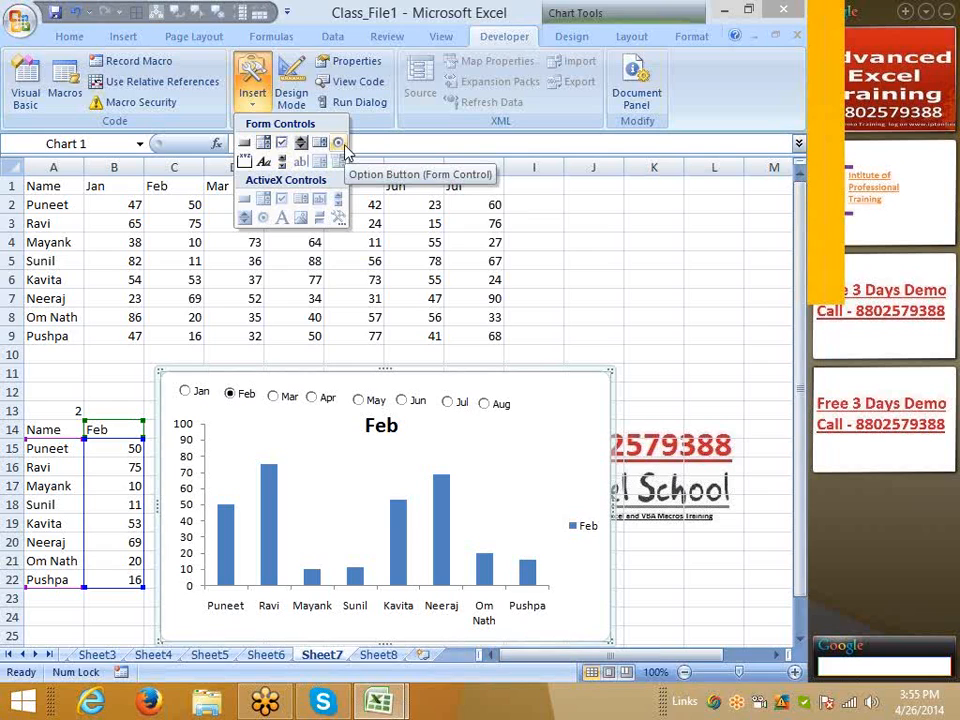
left_click(340, 145)
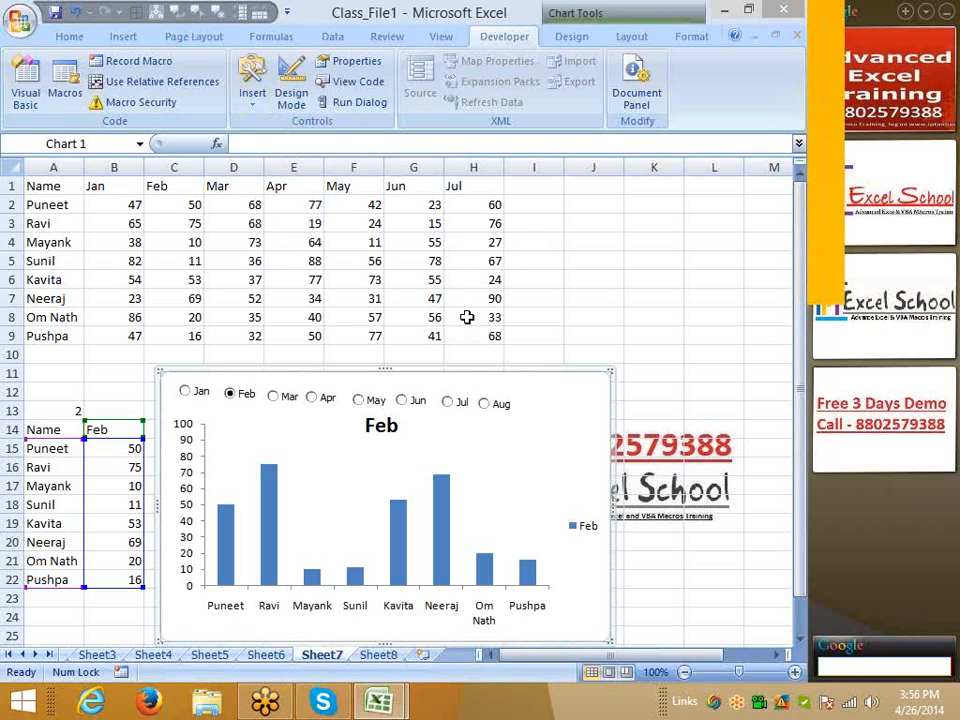
left_click(266, 660)
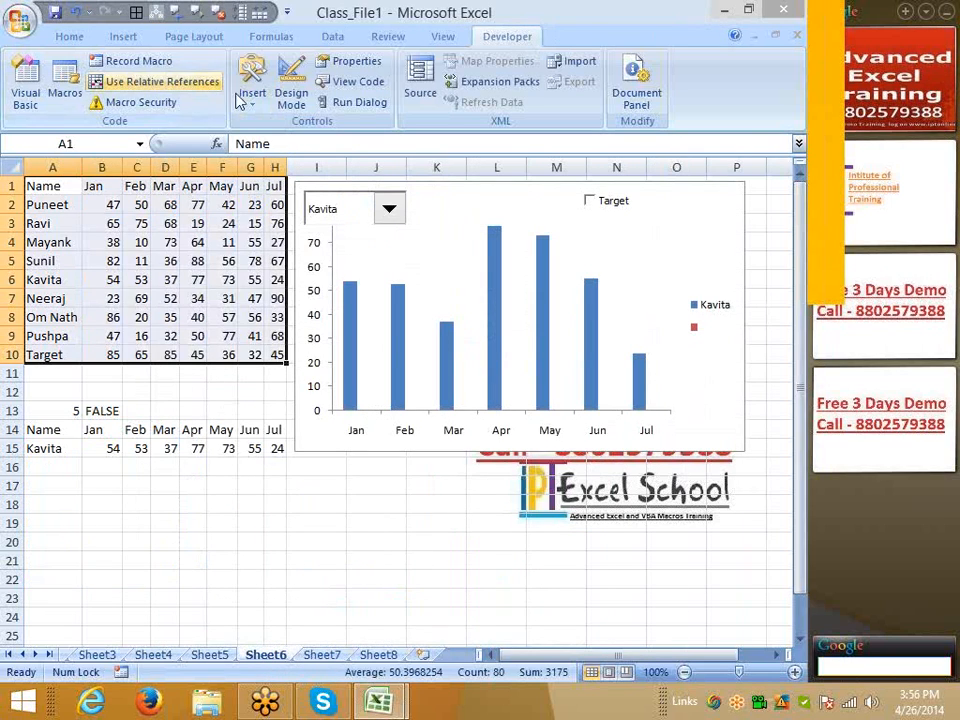
left_click(255, 108)
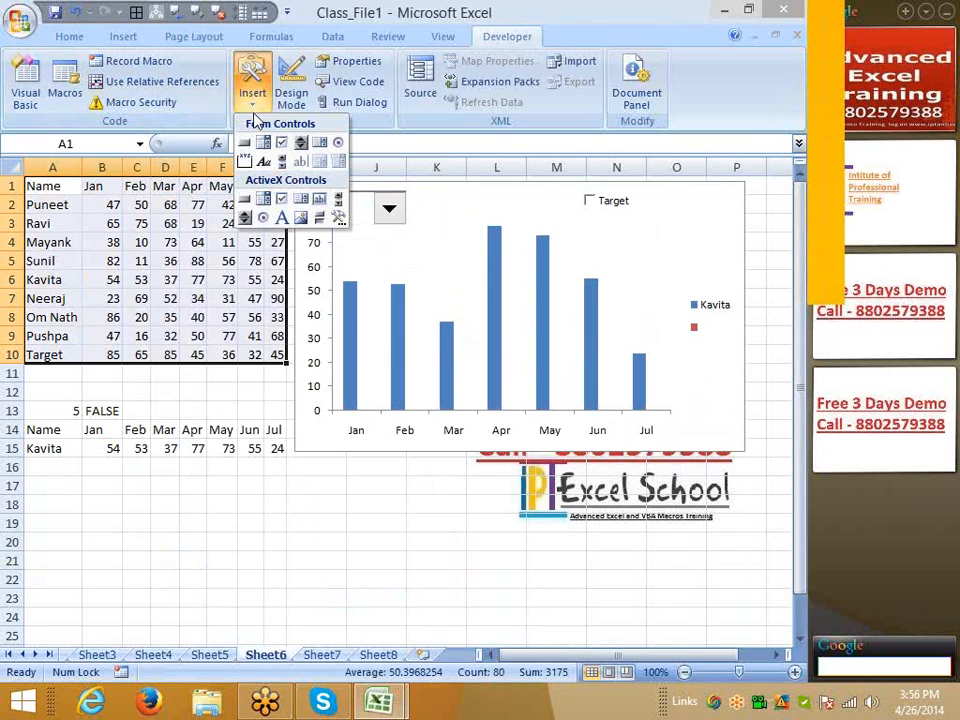
left_click(75, 218)
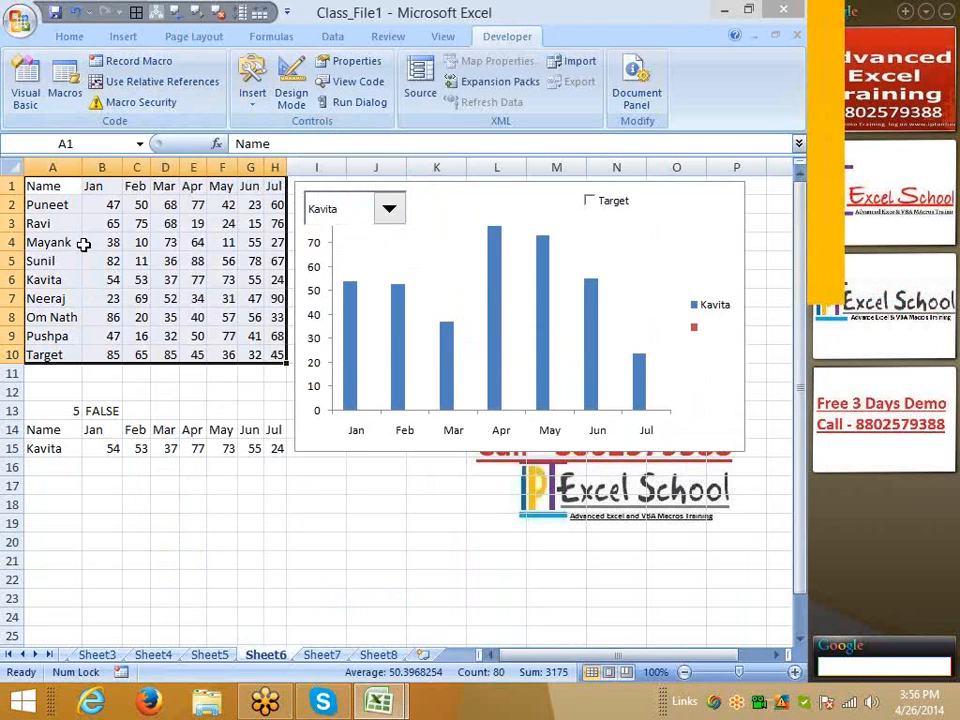
left_click(50, 241)
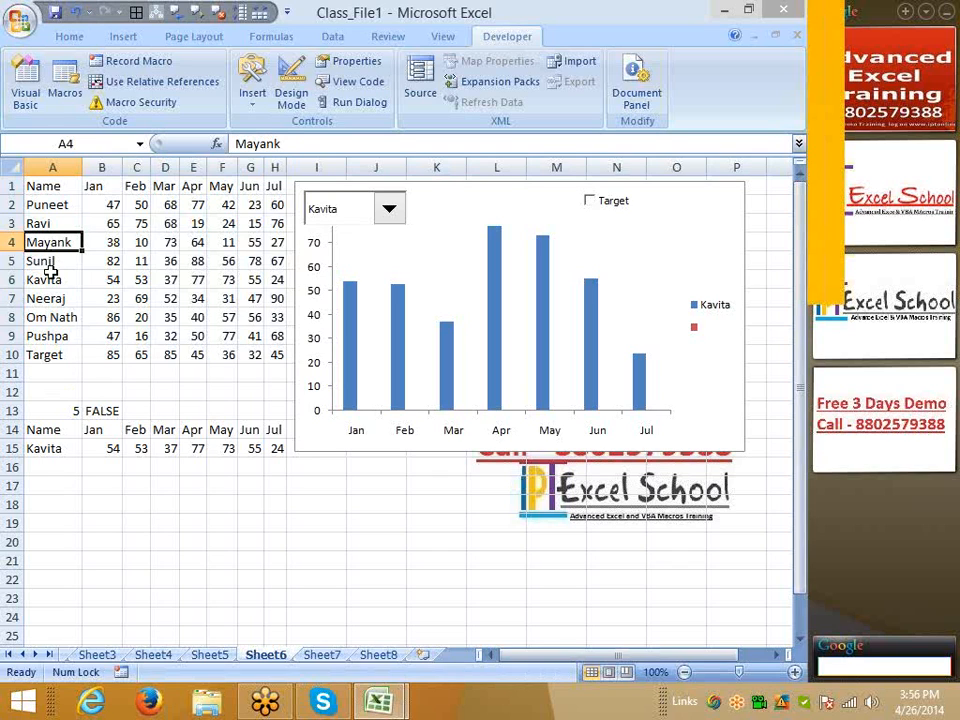
left_click(52, 278)
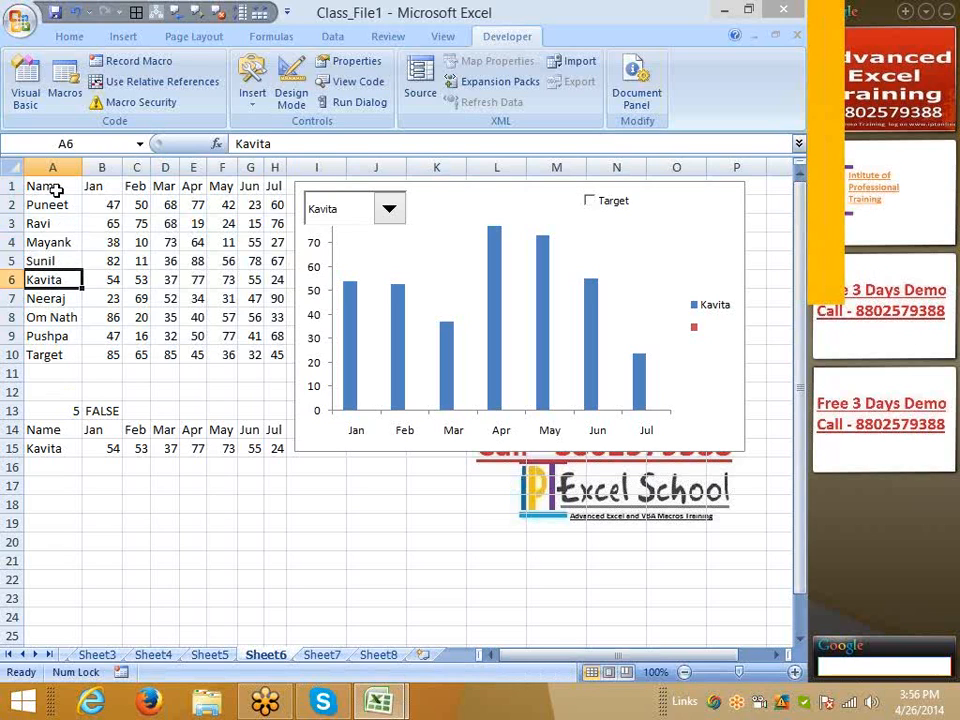
- Copy the data table A1:H10 from Sheet6 into cell A1 of a new worksheet
left_click_drag(54, 186, 270, 343)
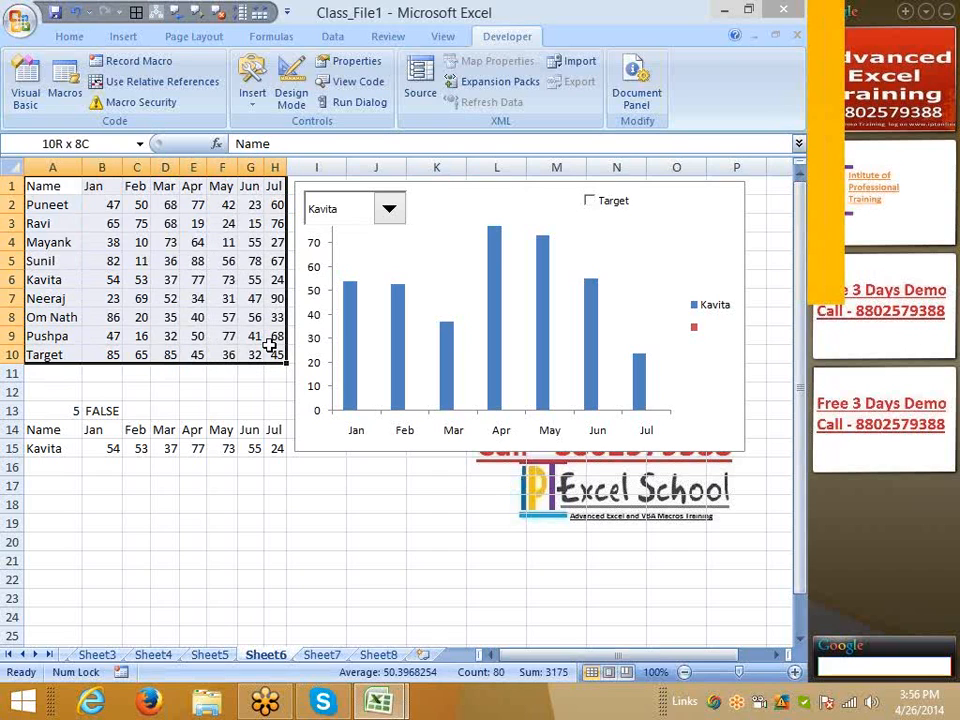
key("ctrl+c")
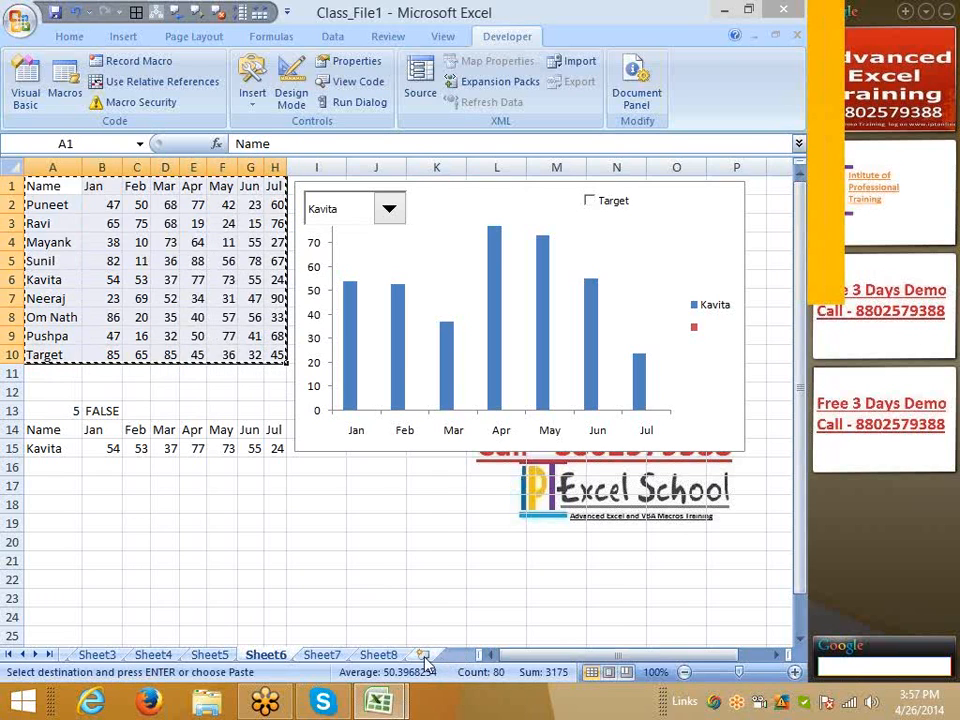
left_click(424, 662)
key("ctrl+v")
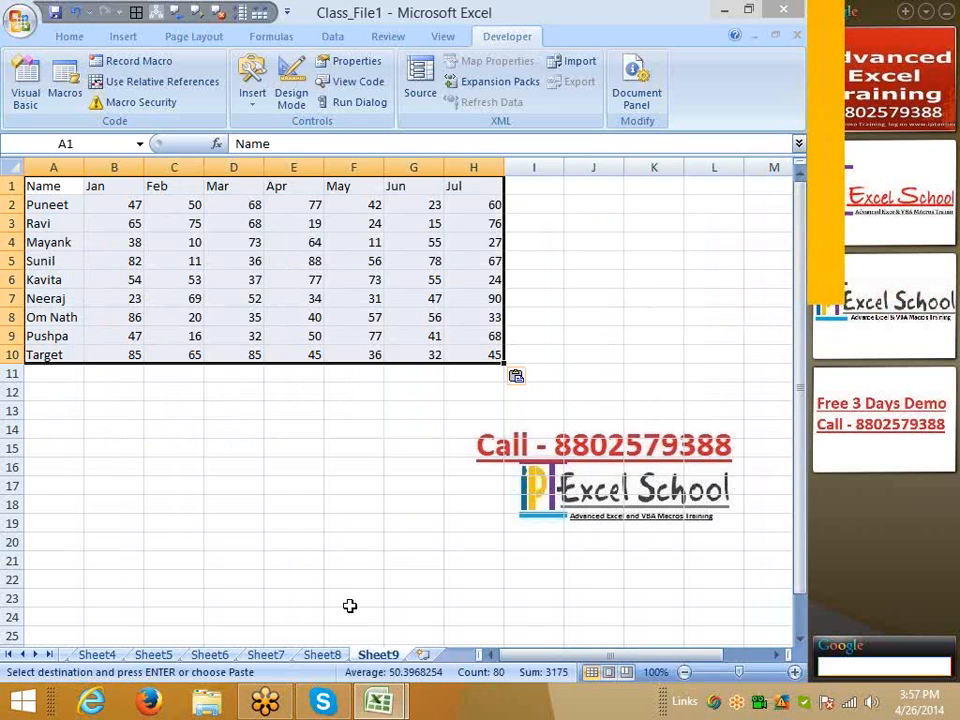
- Autofit the widths of all columns on Sheet9
left_click(99, 293)
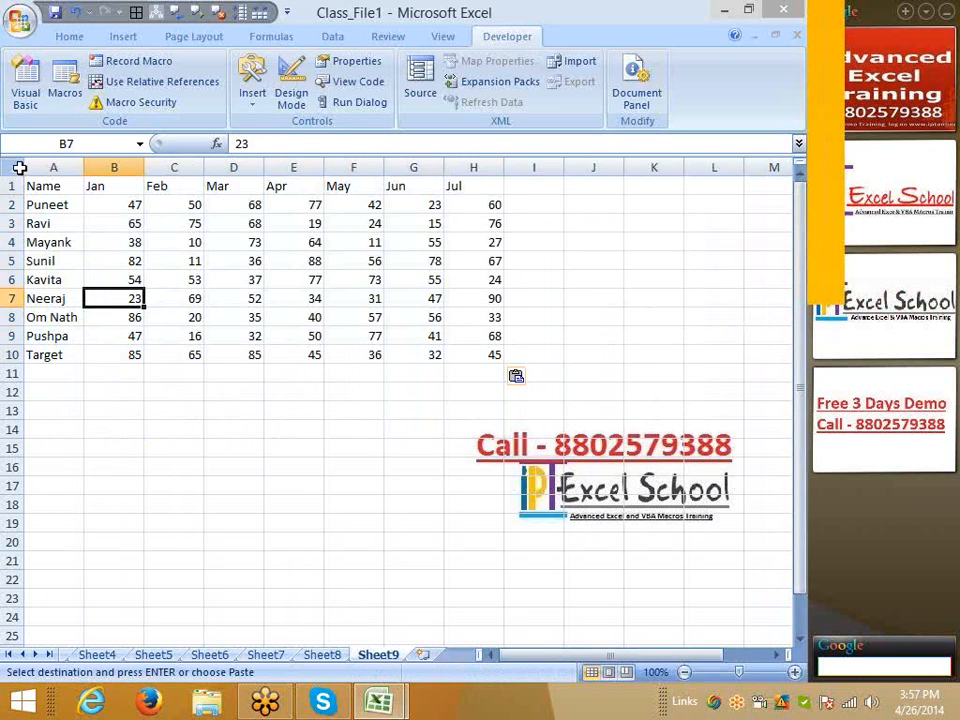
left_click(12, 166)
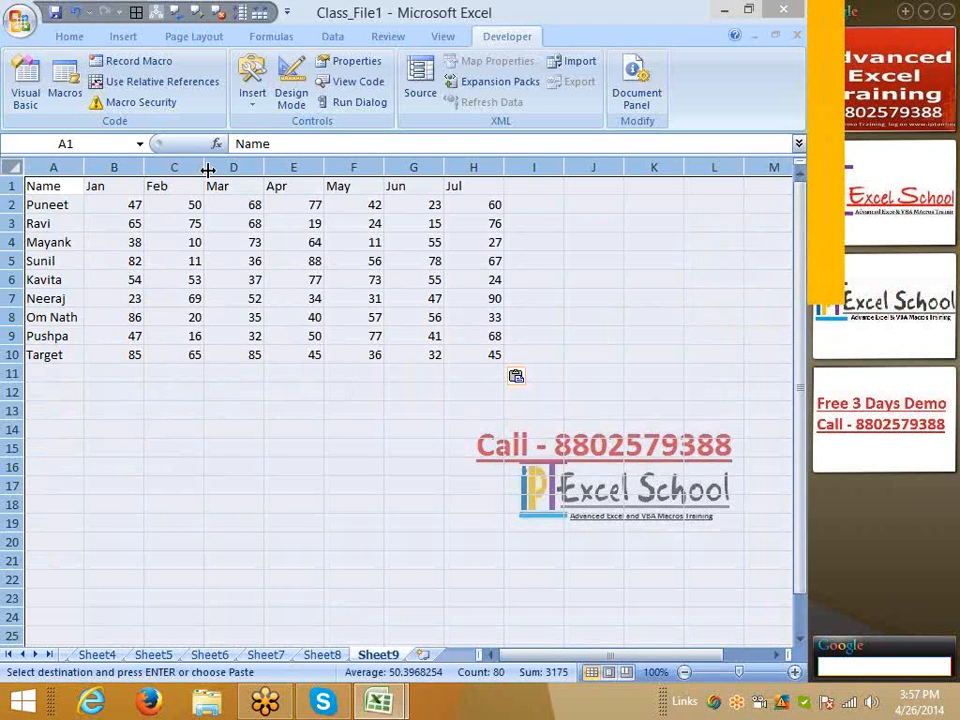
double_click(207, 168)
left_click(180, 336)
left_click(64, 223)
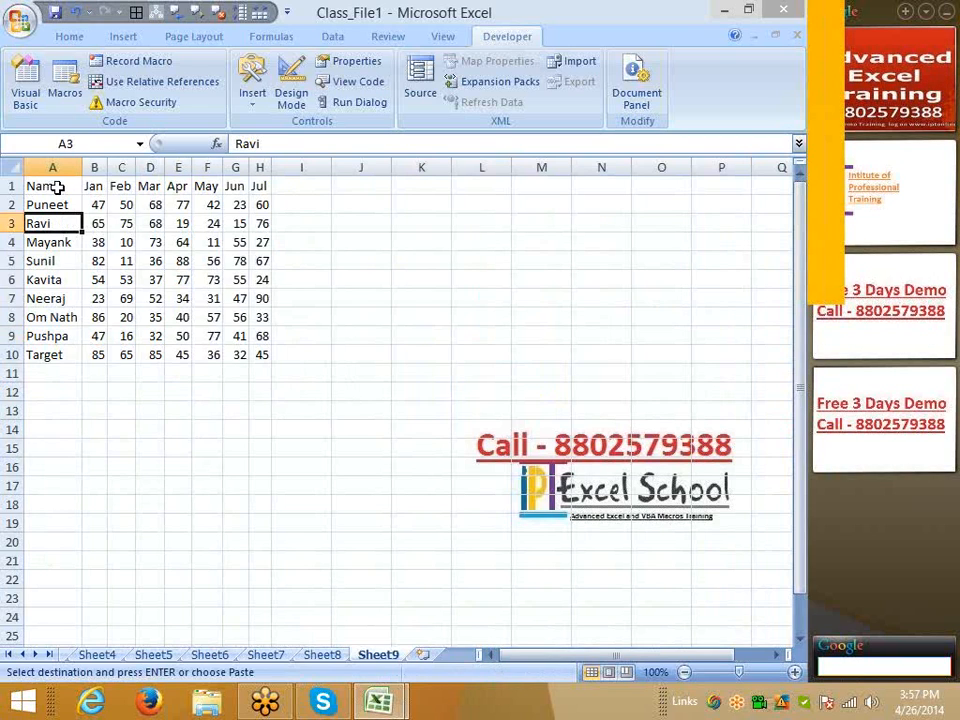
- Copy the header row A1:H1 of Sheet9 to row 14, starting in cell A14
left_click_drag(56, 188, 263, 188)
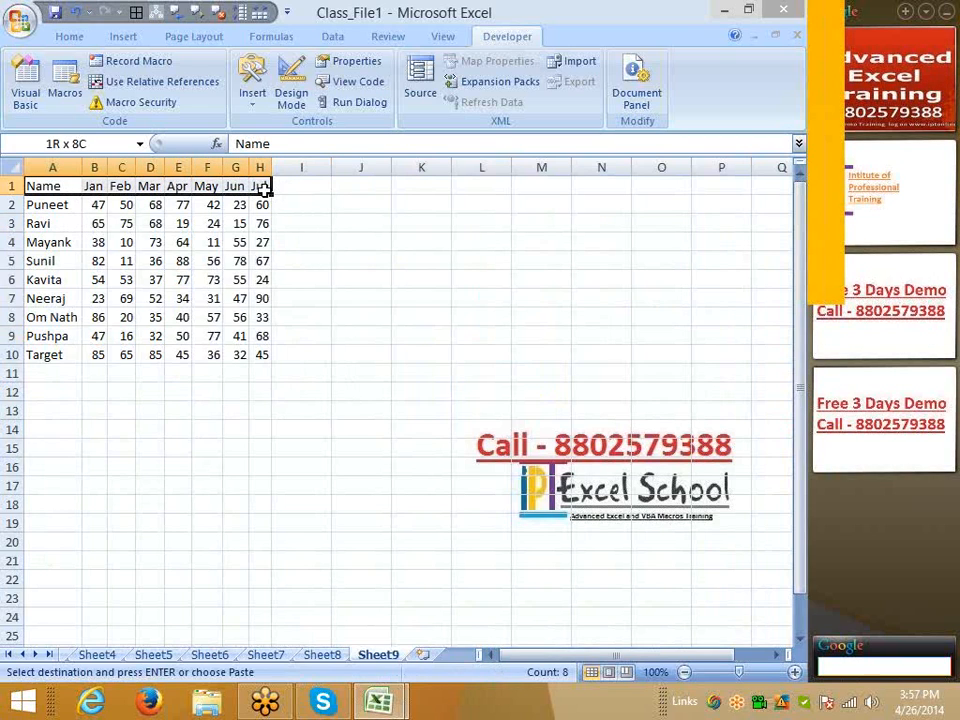
left_click(47, 427)
key("ctrl+v")
key("Escape")
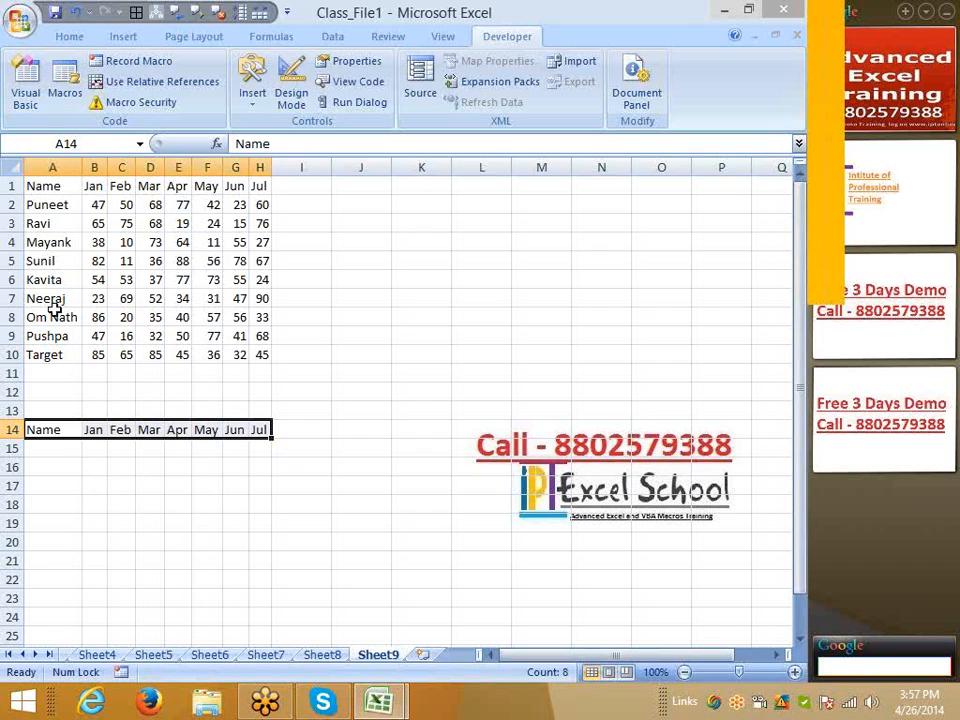
left_click(46, 243)
left_click(45, 318)
left_click(45, 282)
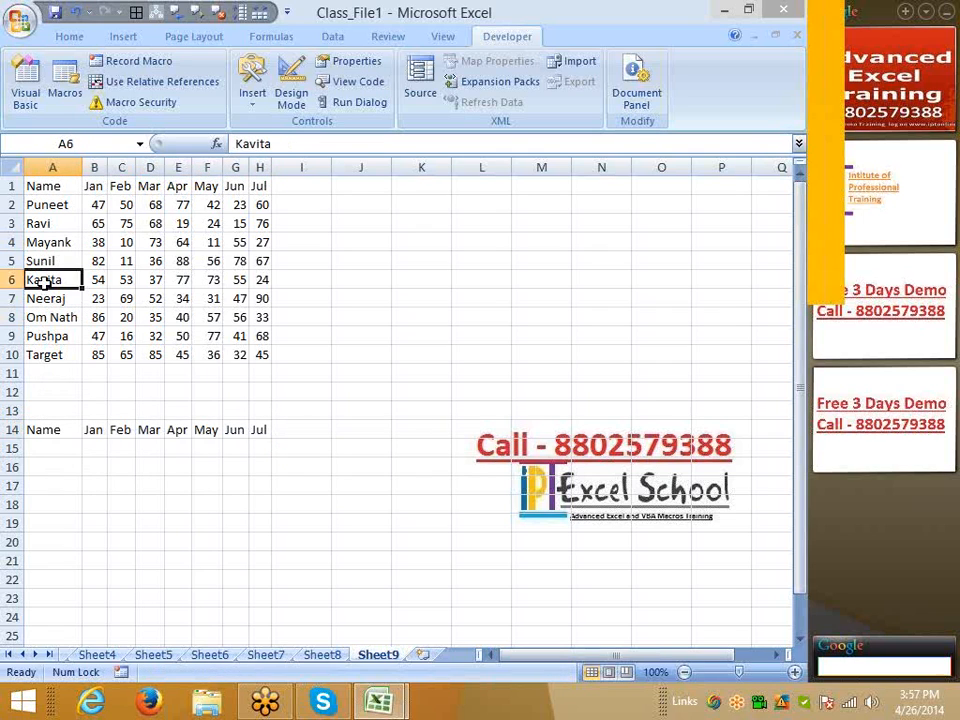
left_click(44, 261)
left_click(45, 447)
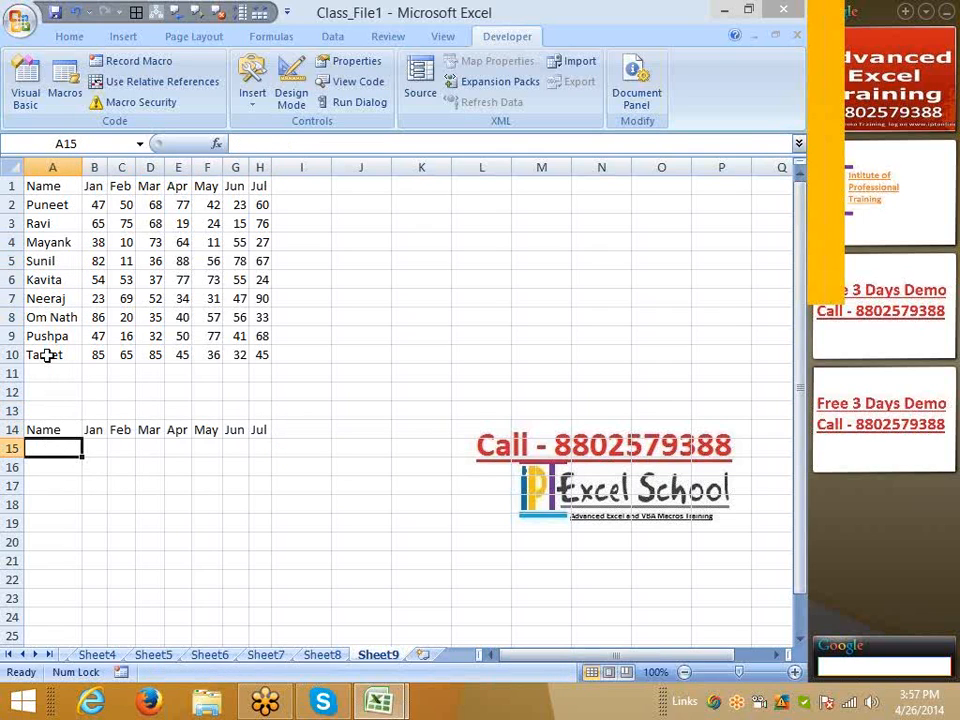
left_click(47, 280)
left_click(47, 242)
left_click(47, 444)
type("=of")
key("Tab")
key("Up")
key("Up")
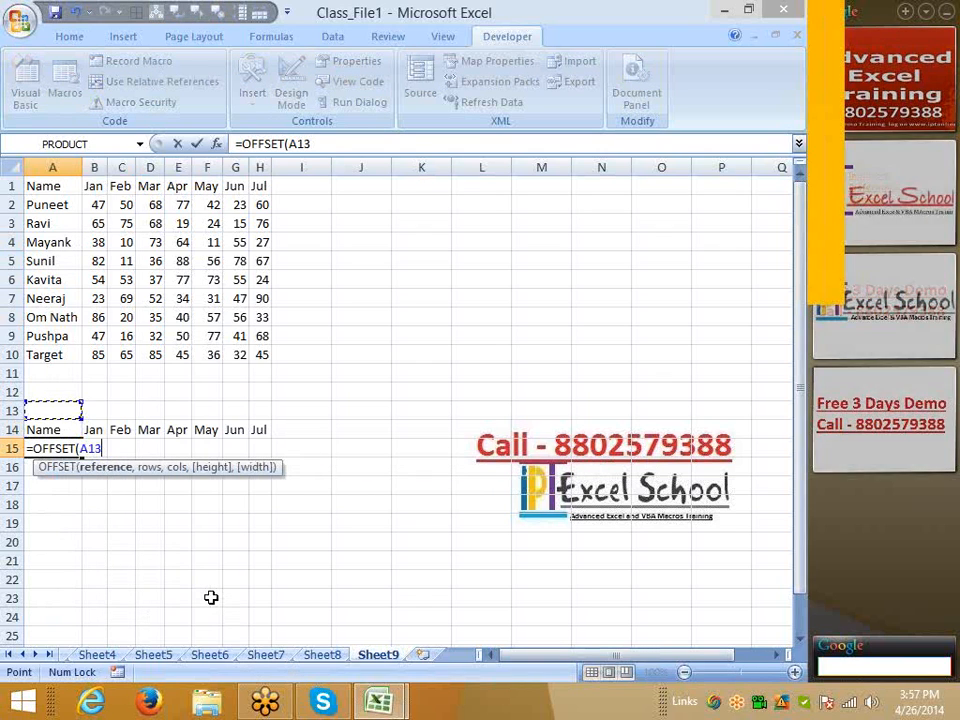
type(",")
key("Up")
key("Up")
key("Up")
key("Up")
key("Up")
key("Up")
key("Up")
key("Up")
key("Up")
key("Up")
key("Up")
key("Up")
key("Up")
key("Up")
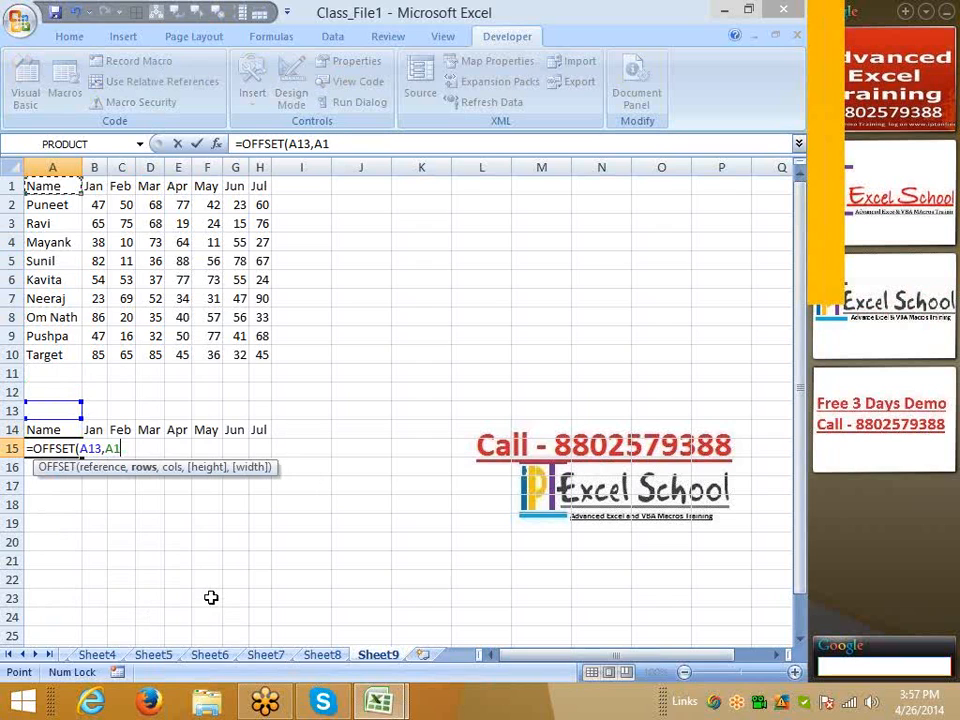
key("Escape")
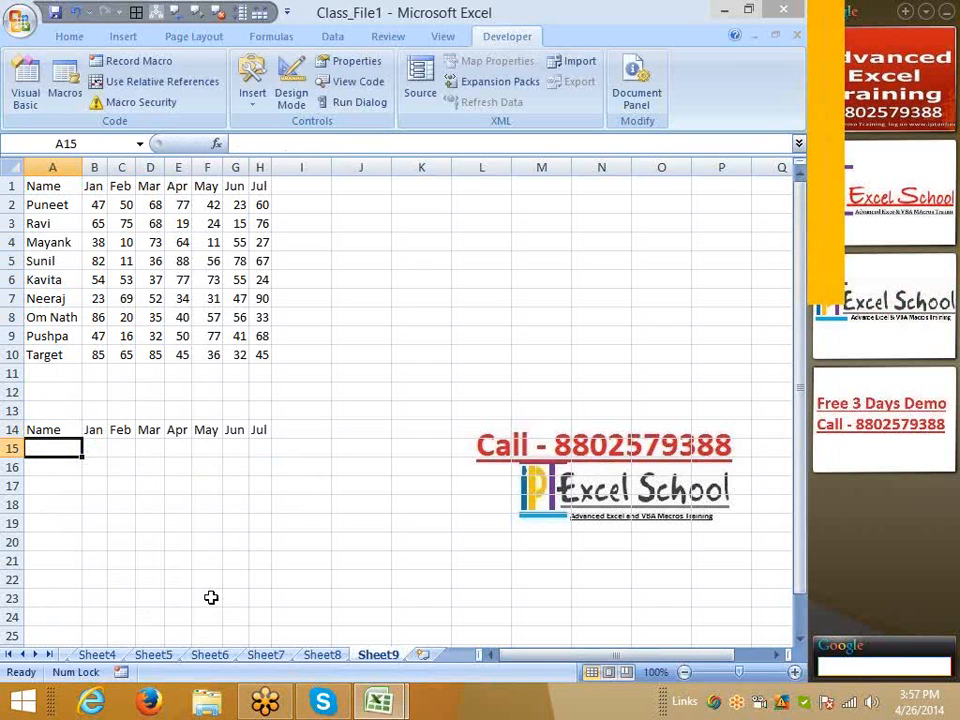
- Enter the formula =OFFSET(A1,A14,0) in cell A15
type("=of")
key("Tab")
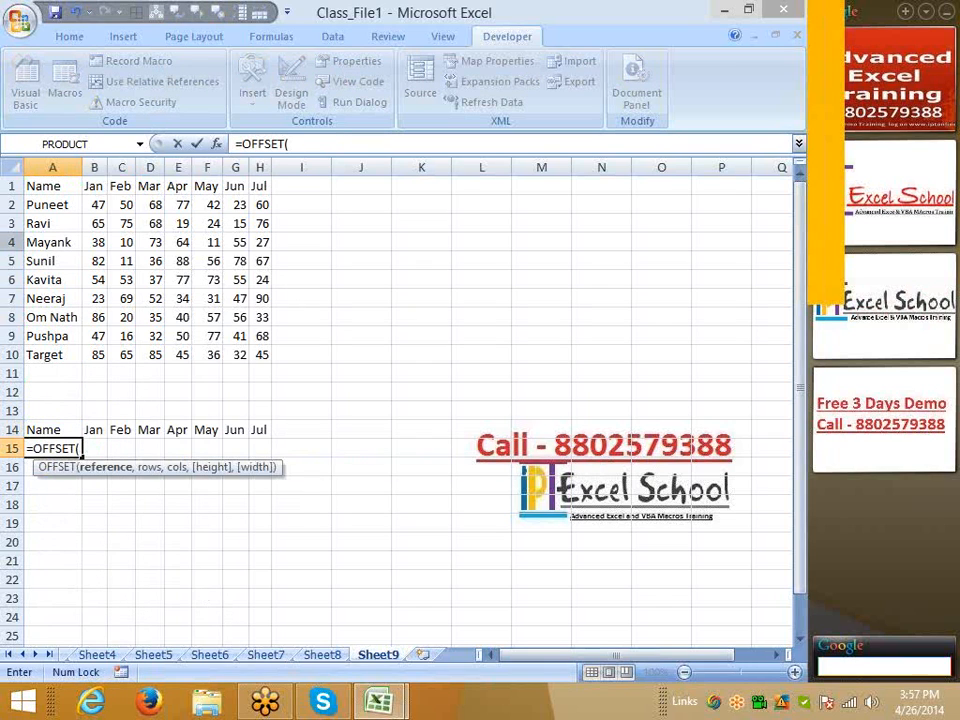
left_click(47, 185)
type(",")
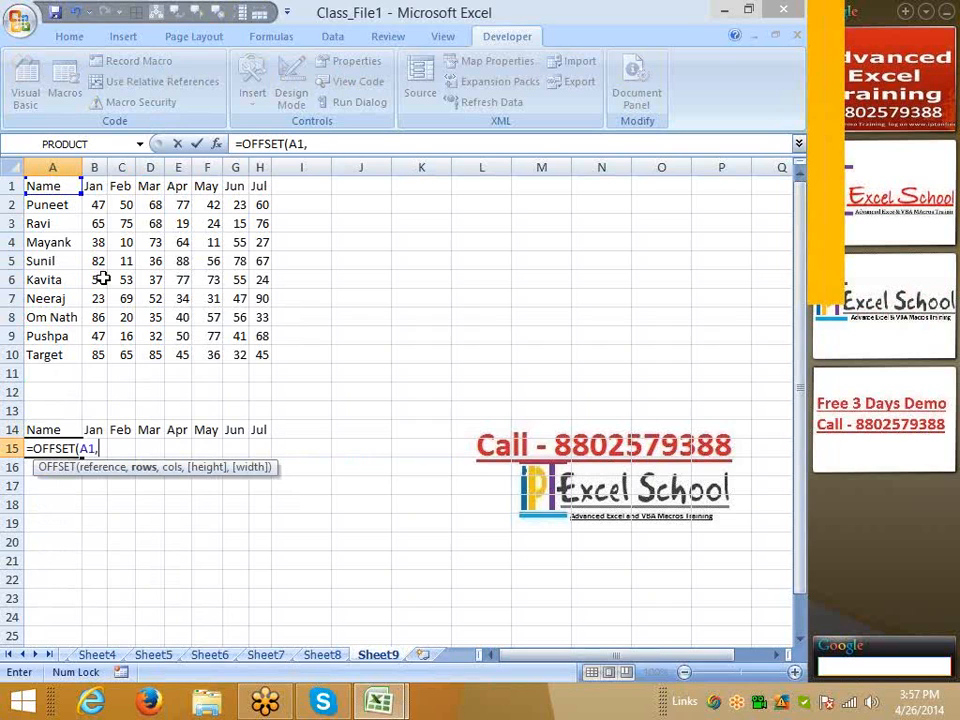
left_click(43, 424)
type(",")
type("0")
key("Return")
key("Up")
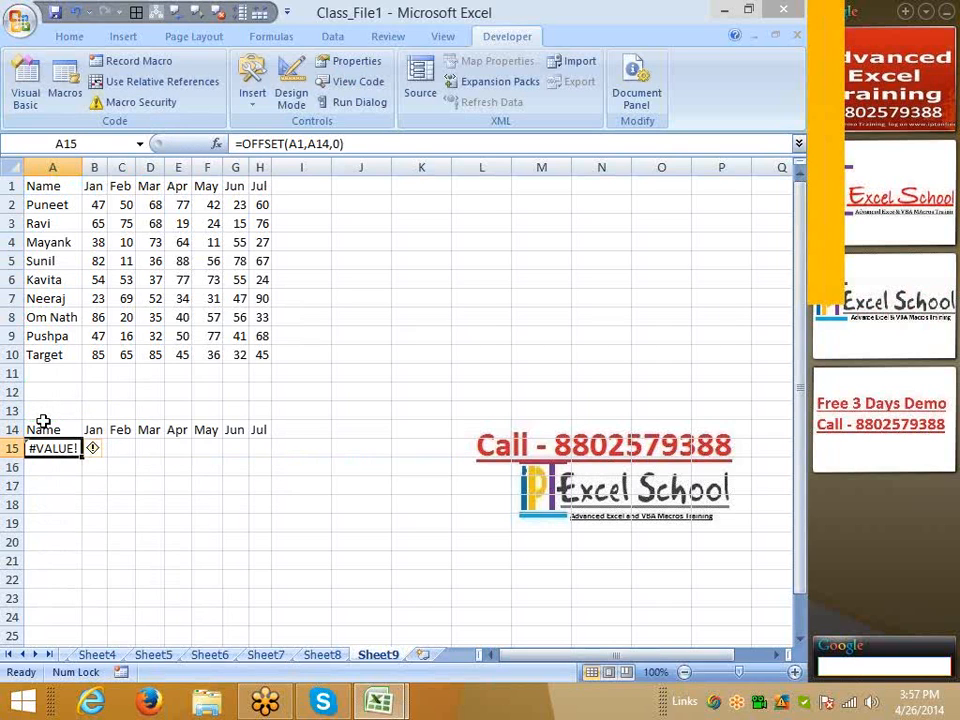
- Enter 1 in cell A13 and change the rows argument of the OFFSET formula in A15 to A13
left_click(43, 419)
type("1")
key("Return")
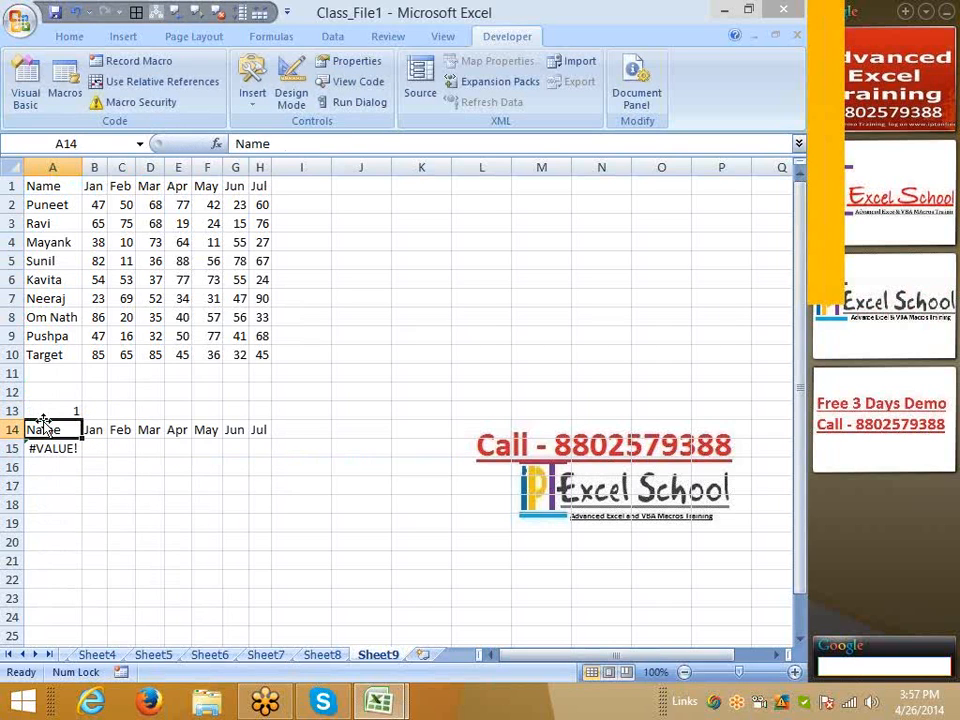
left_click(43, 418)
double_click(74, 449)
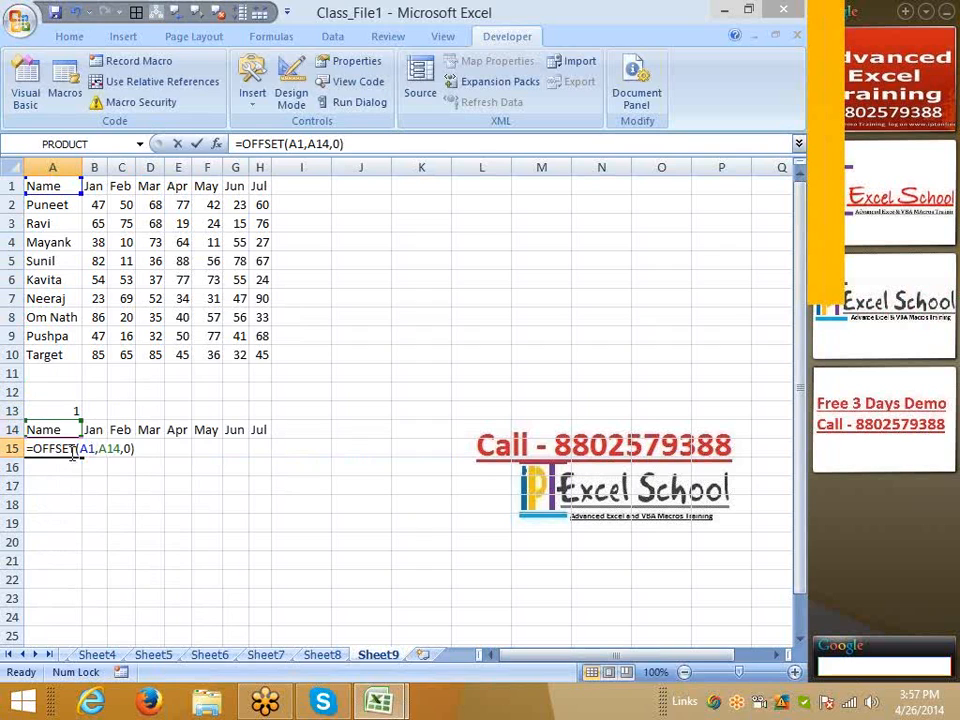
left_click(71, 411)
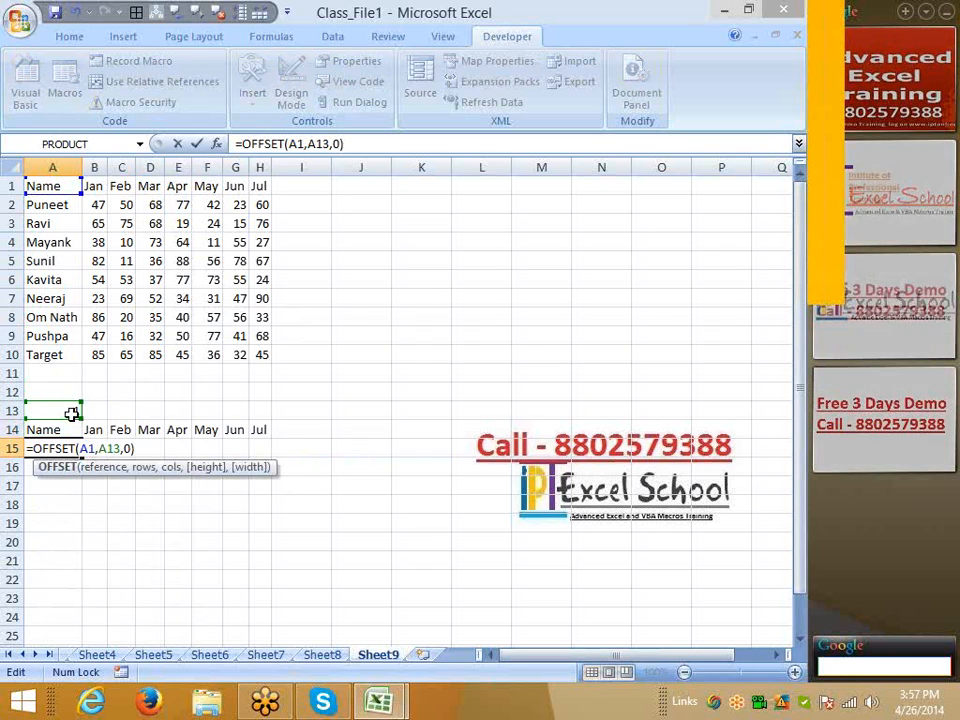
key("Return")
key("Up")
- Make the A13 reference in the A15 OFFSET formula absolute, giving =OFFSET(A1,$A$13,0)
left_click(320, 144)
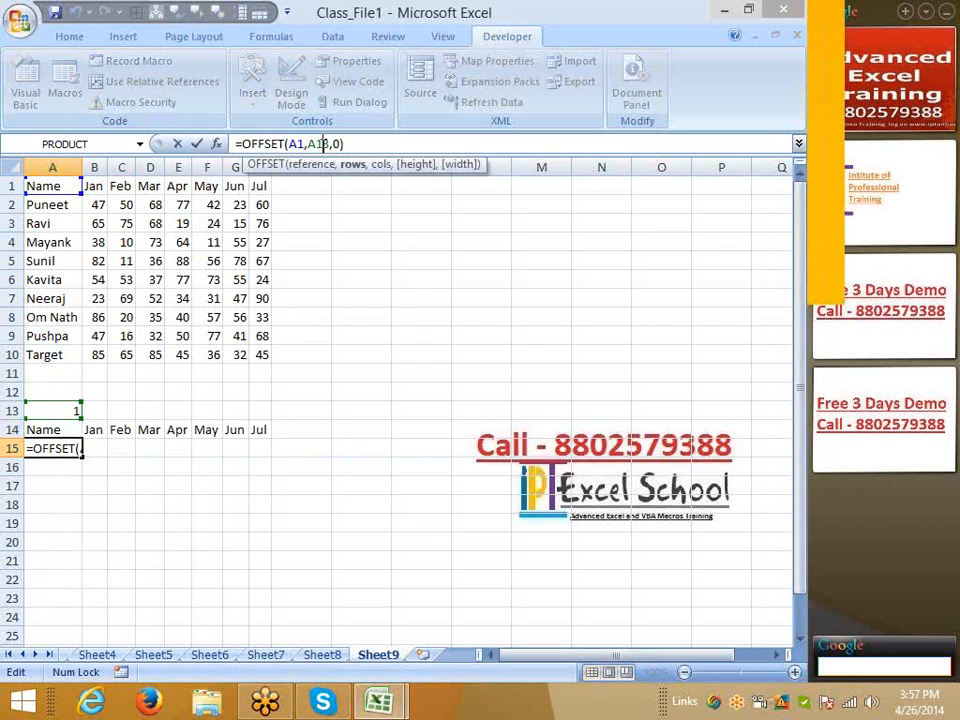
key("Escape")
key("F5")
key("Escape")
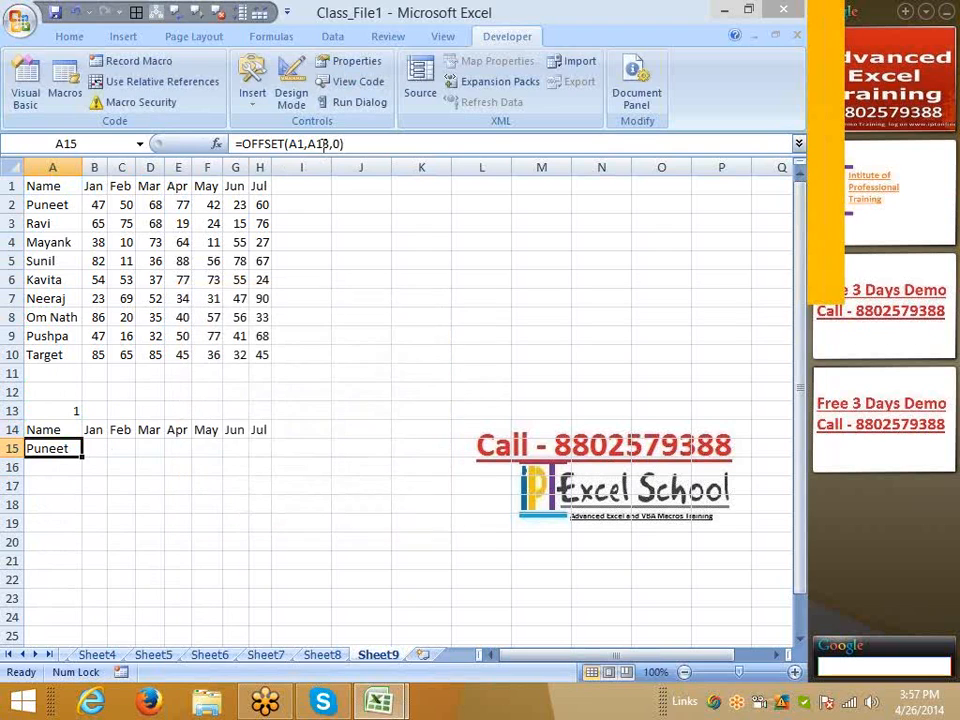
left_click(314, 143)
key("F4")
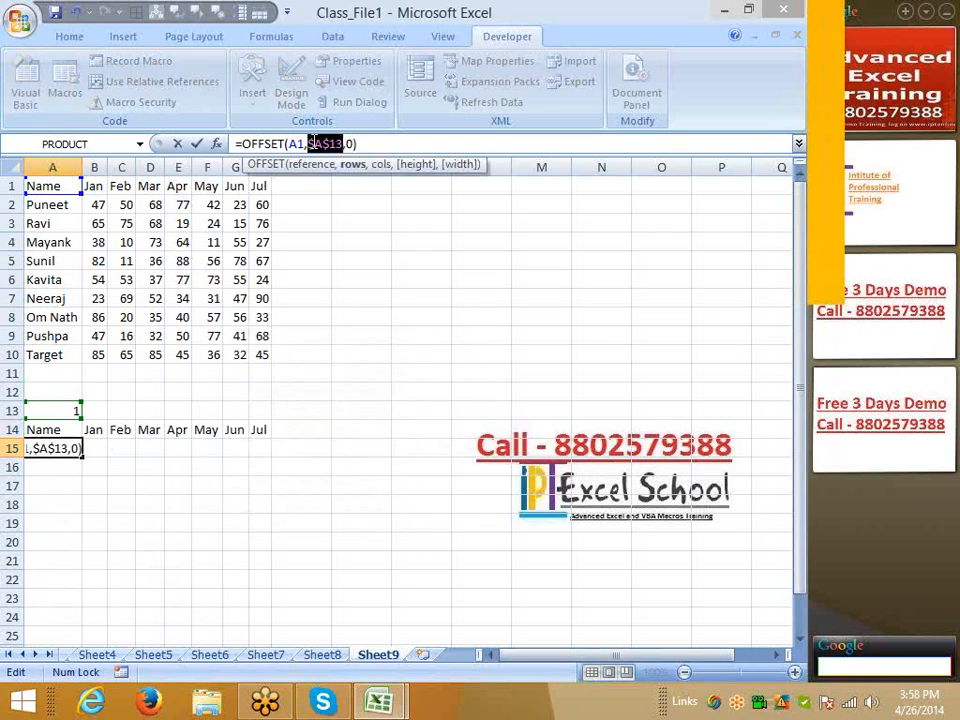
key("ctrl+Return")
- Fill the OFFSET formula from A15 across row 15 to H15
key("shift+Right")
key("shift+Right")
key("shift+Right")
key("shift+Right")
key("shift+Right")
key("shift+Right")
key("shift+Right")
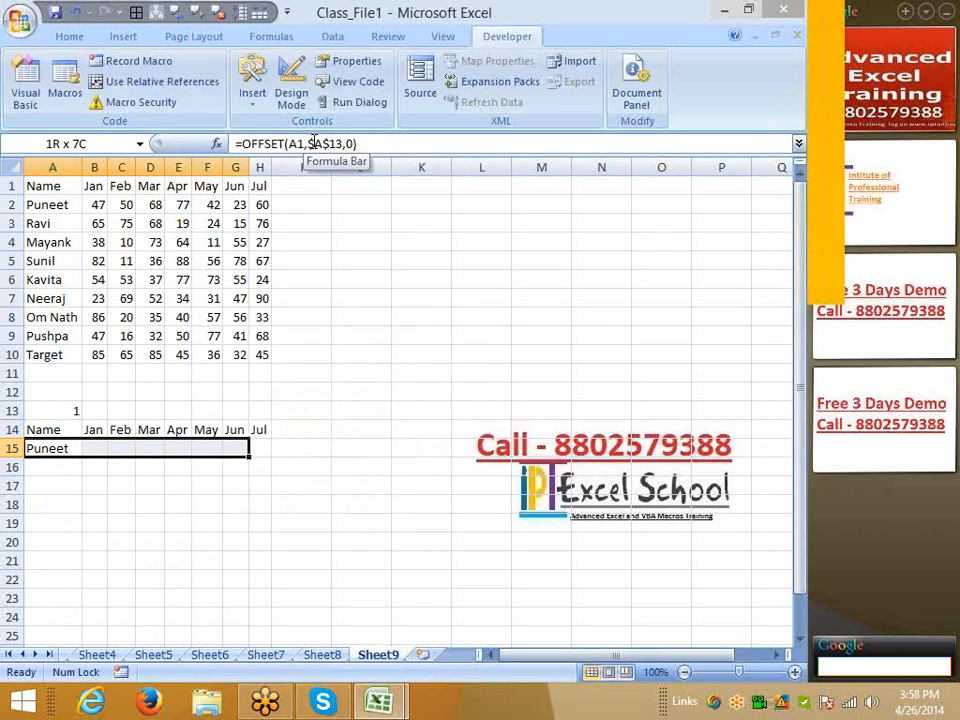
key("ctrl+r")
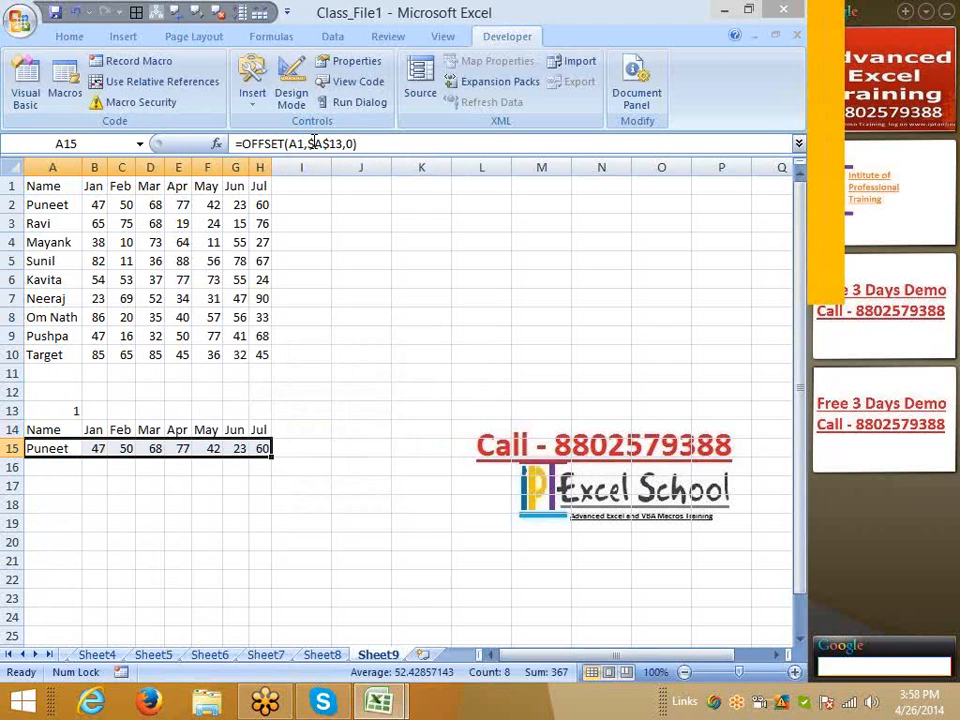
- Open the code module of Sheet9 and create an empty Worksheet_SelectionChange event procedure
right_click(378, 654)
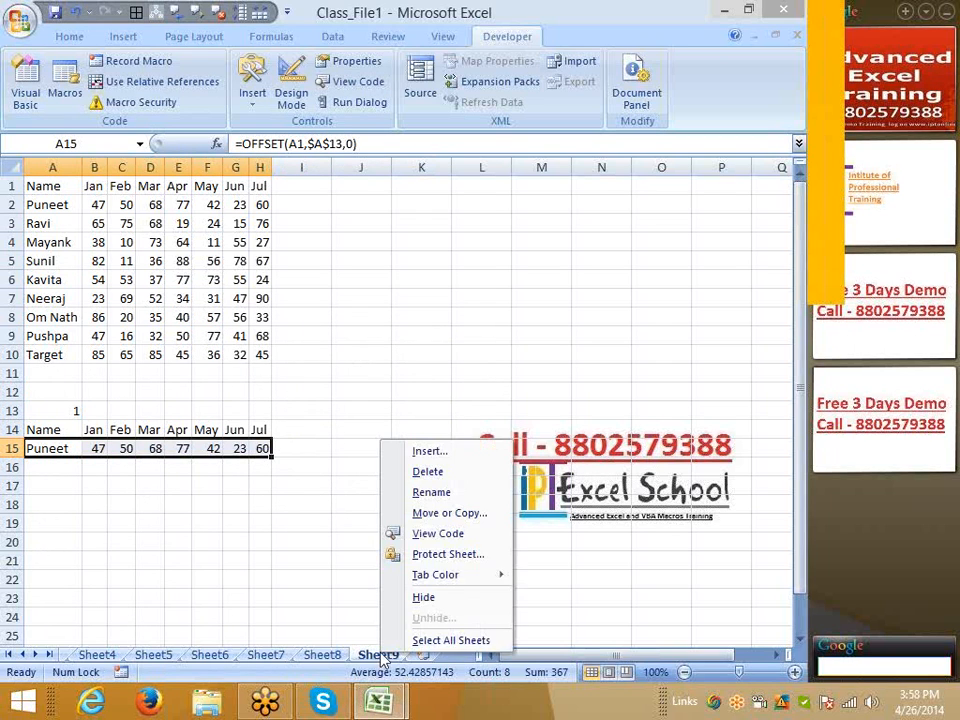
left_click(431, 538)
left_click(260, 93)
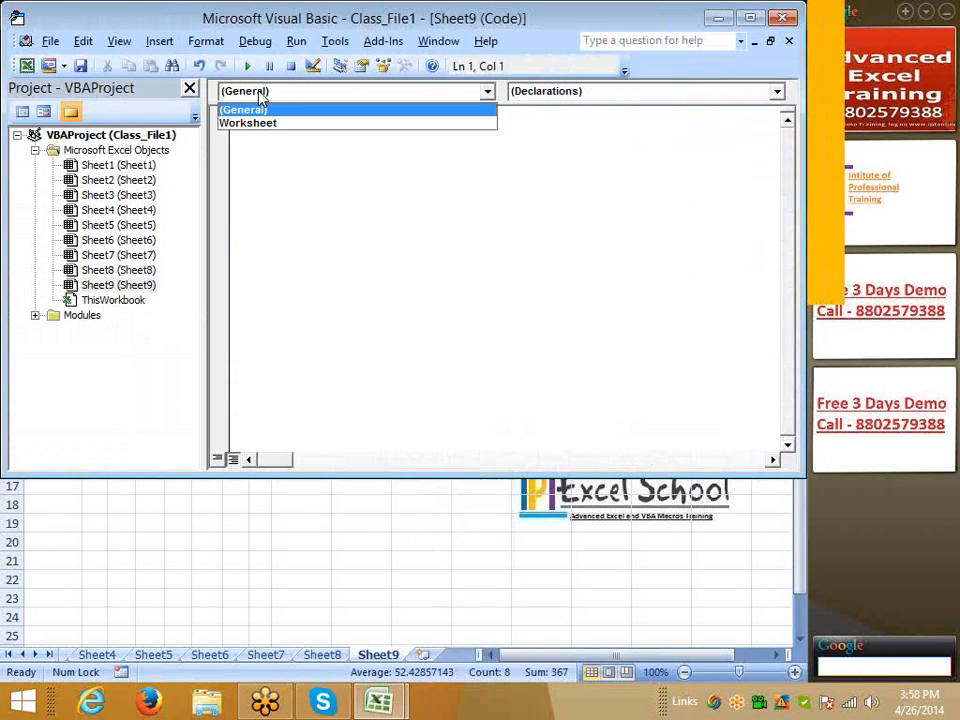
left_click(258, 122)
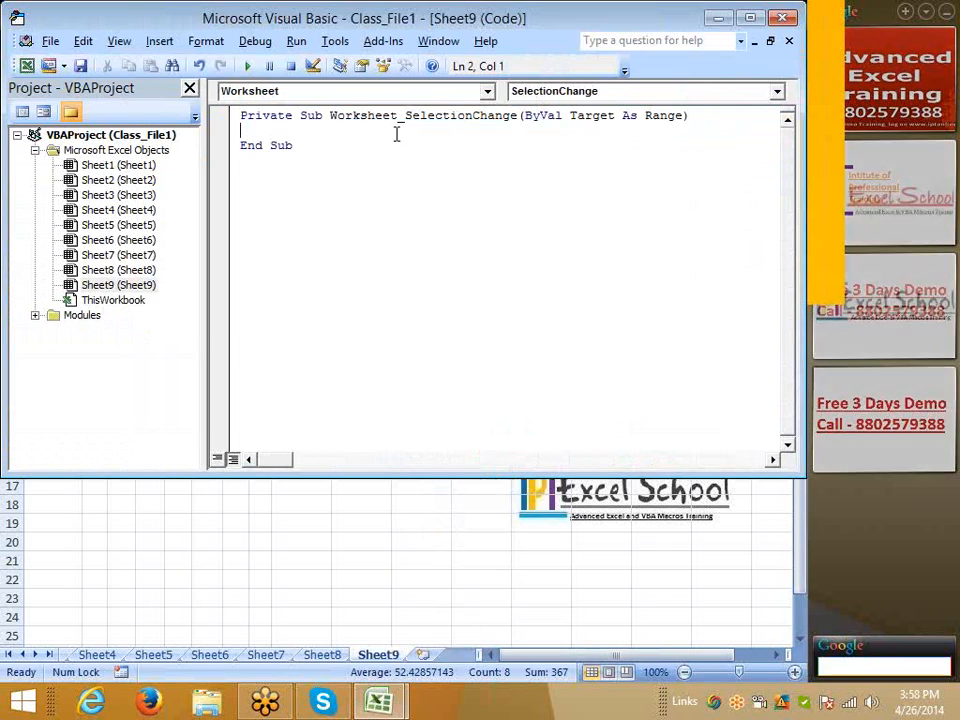
- Declare the variable r as Integer inside the Worksheet_SelectionChange procedure, leaving blank lines for more code
left_click(296, 143)
left_click(271, 131)
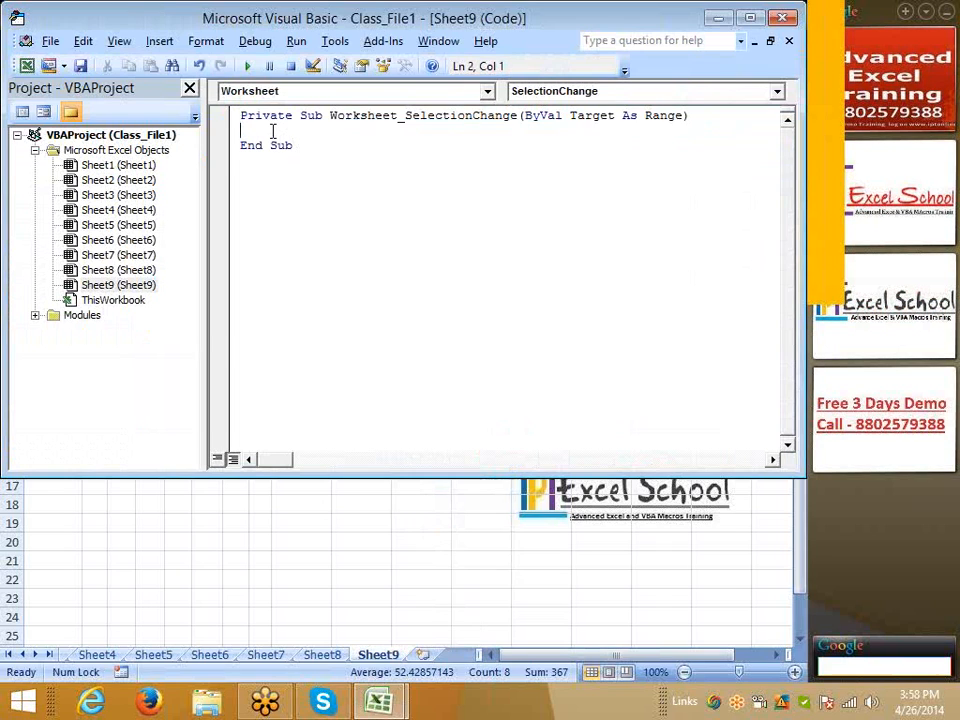
key("Return")
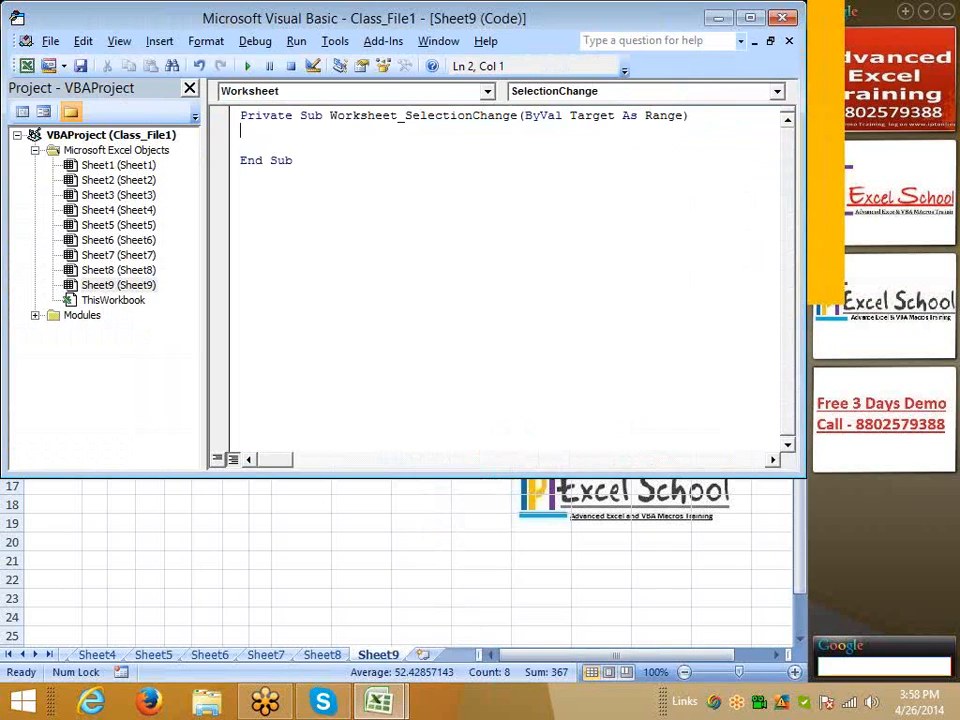
type("dim r as in")
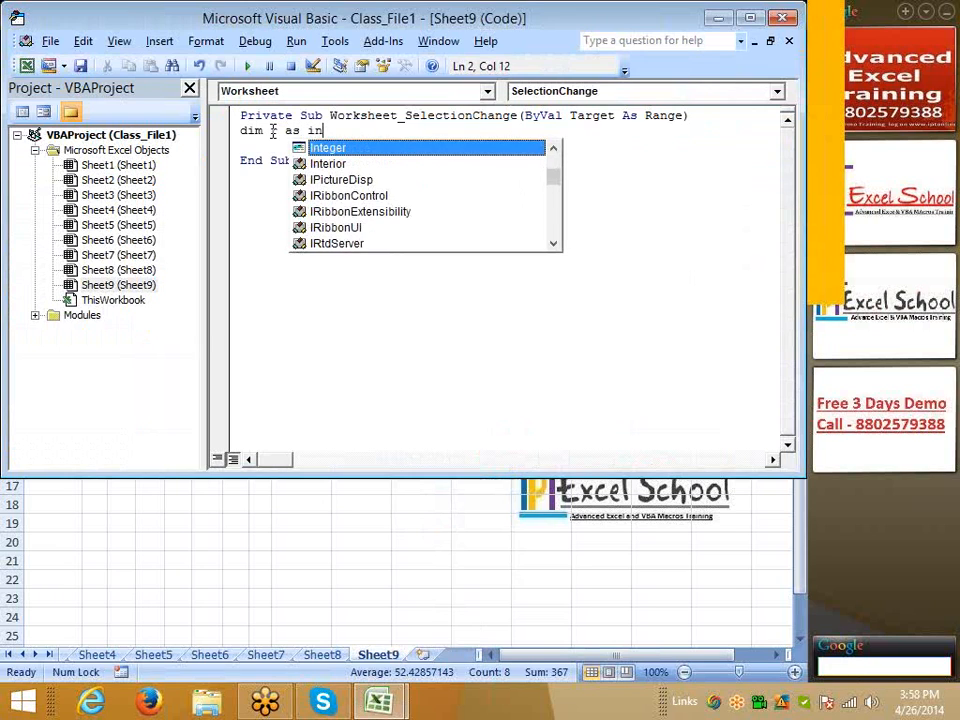
key("Return")
key("Return")
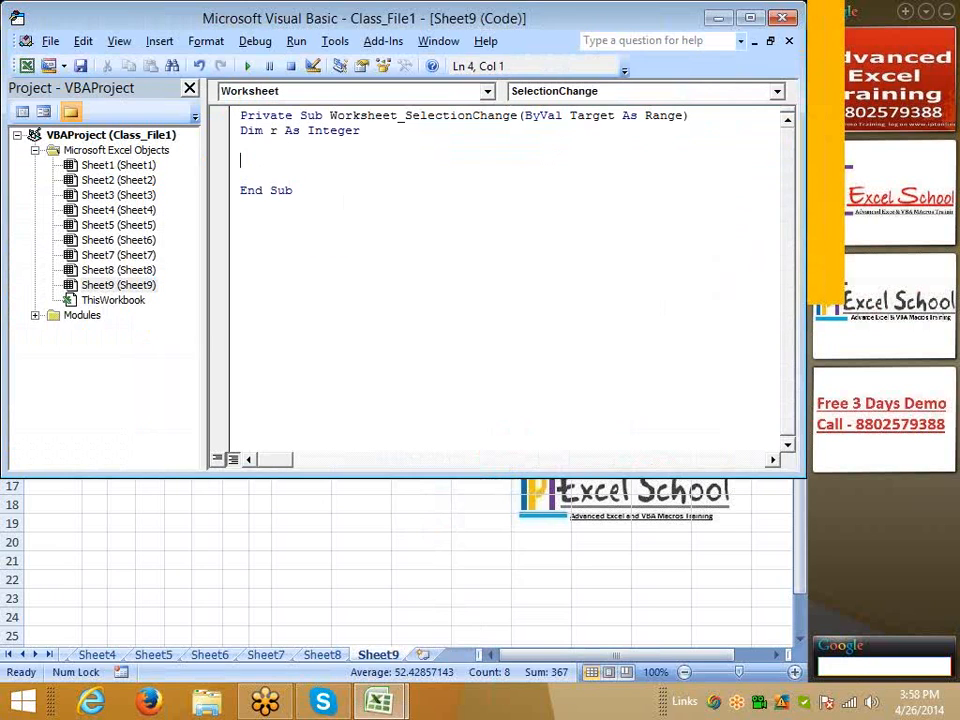
- Assign the active cell's row number to r with r = ActiveCell.Row, adding blank lines for more code
type("r=ac")
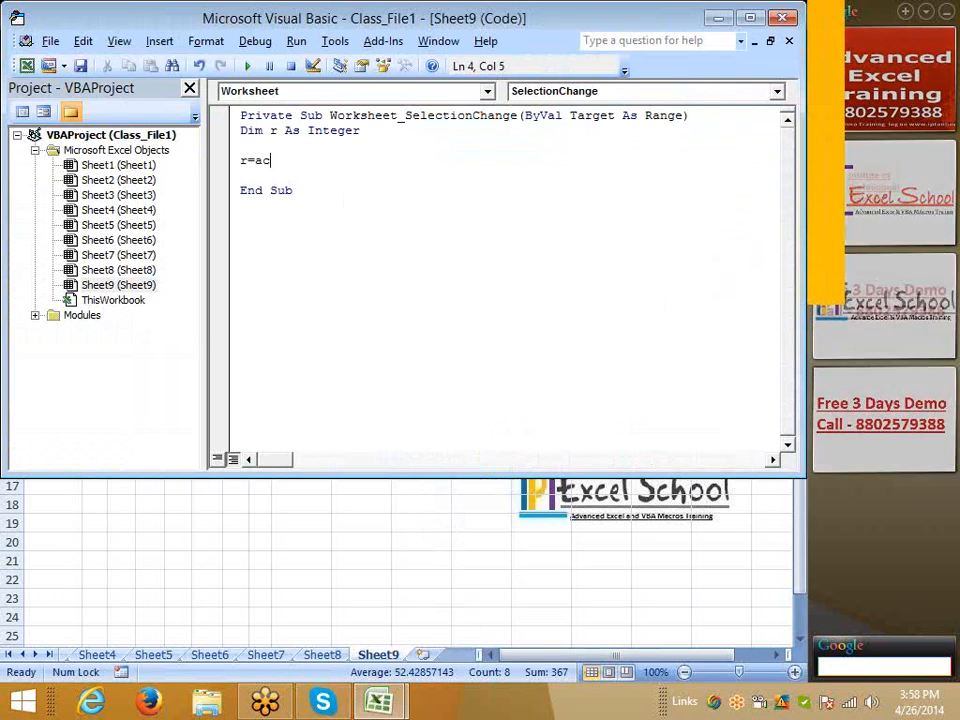
type("tivece")
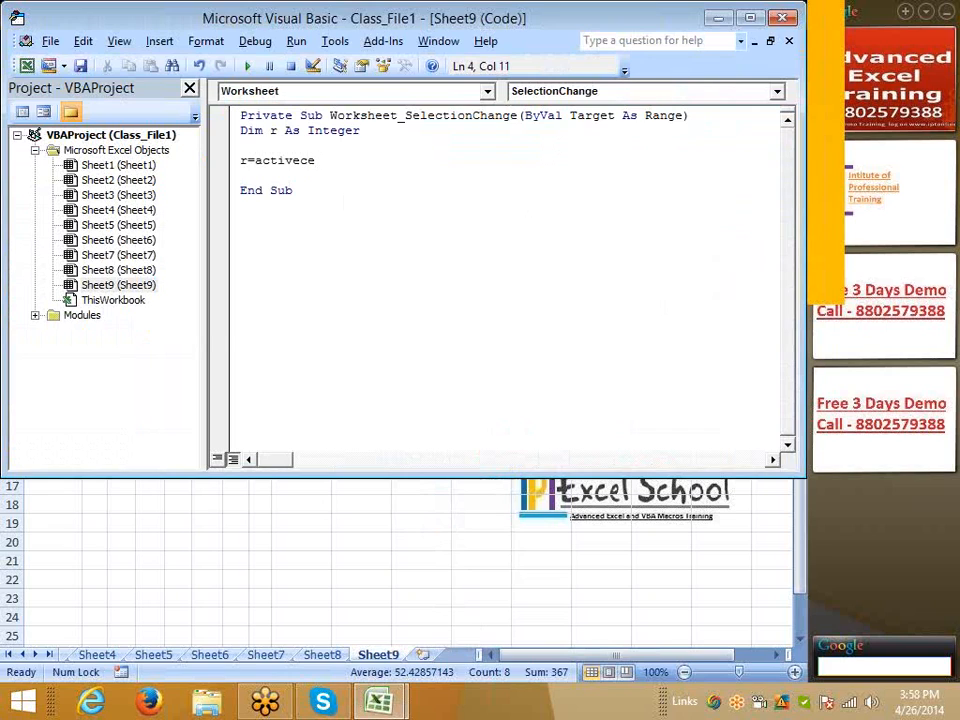
type("ll.")
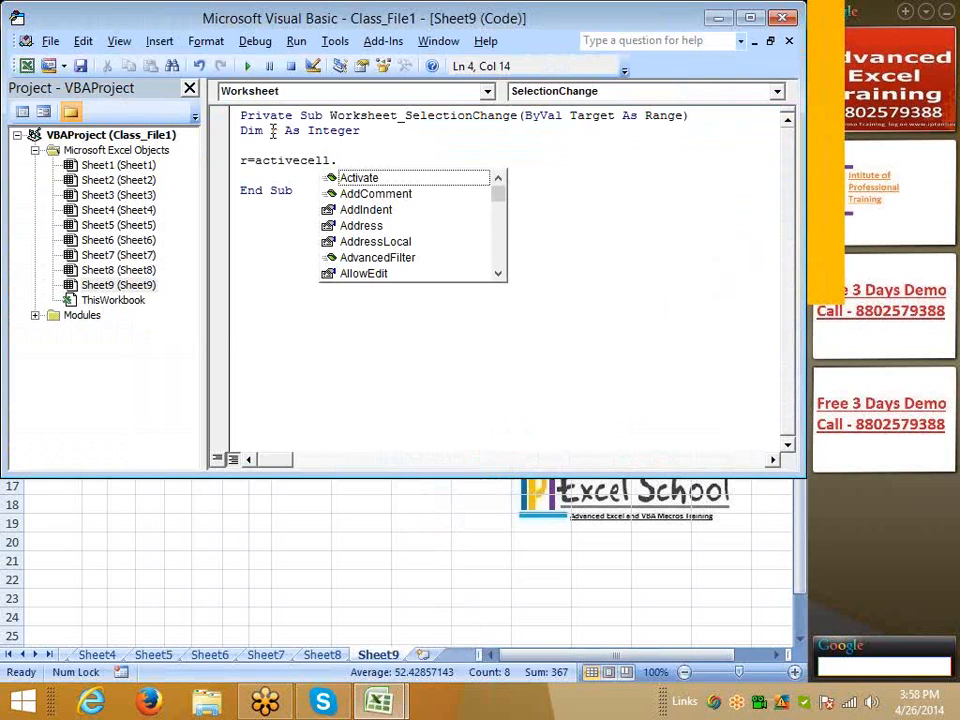
type("ro")
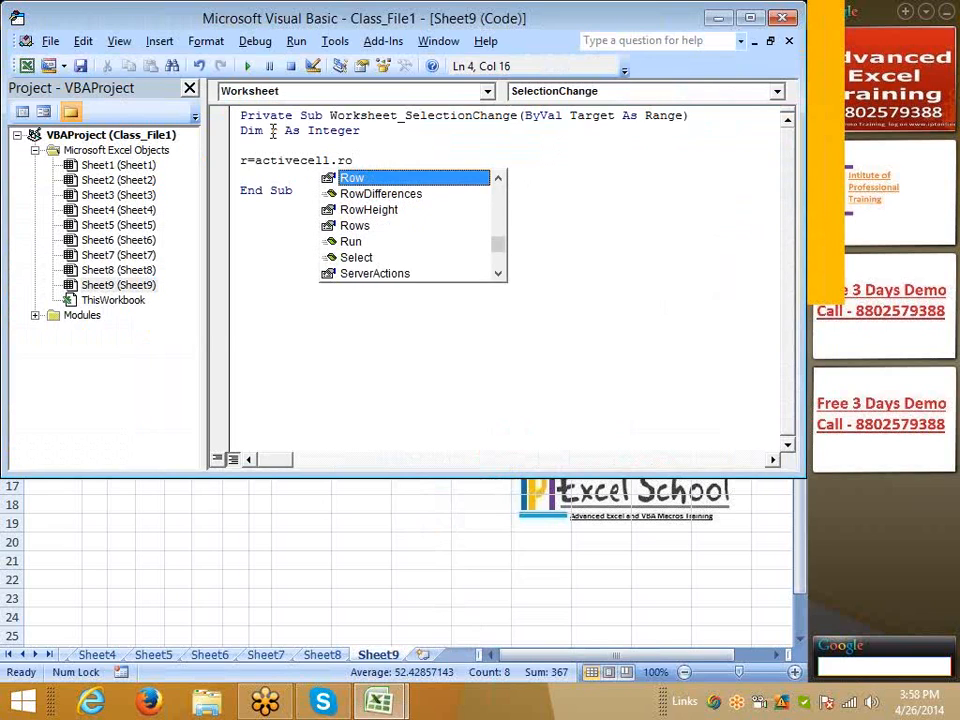
key("Tab")
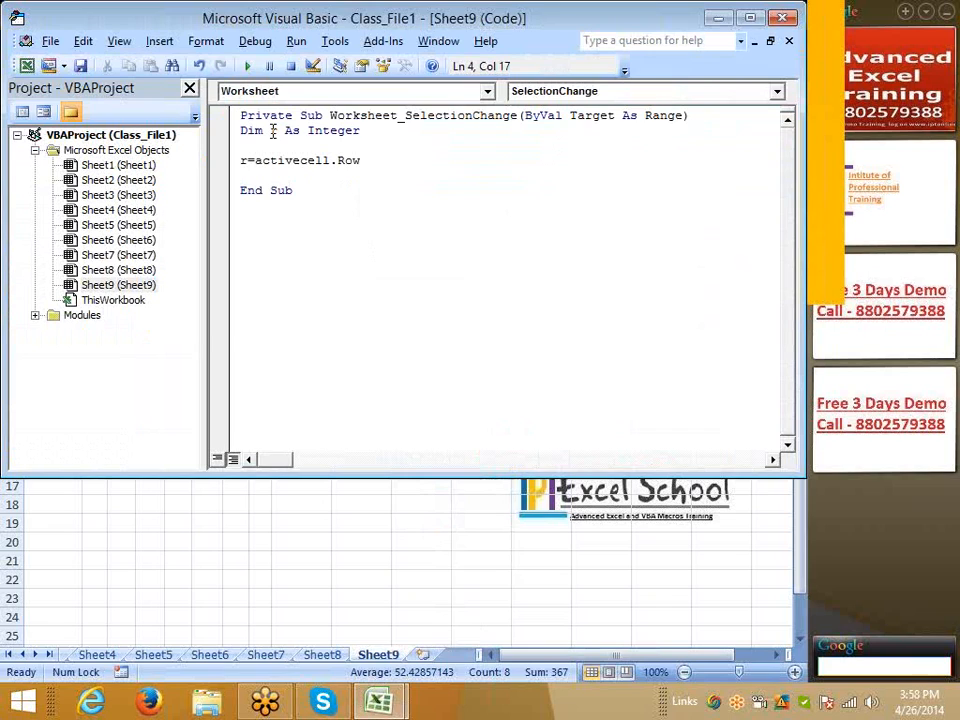
key("Down")
key("Return")
key("Return")
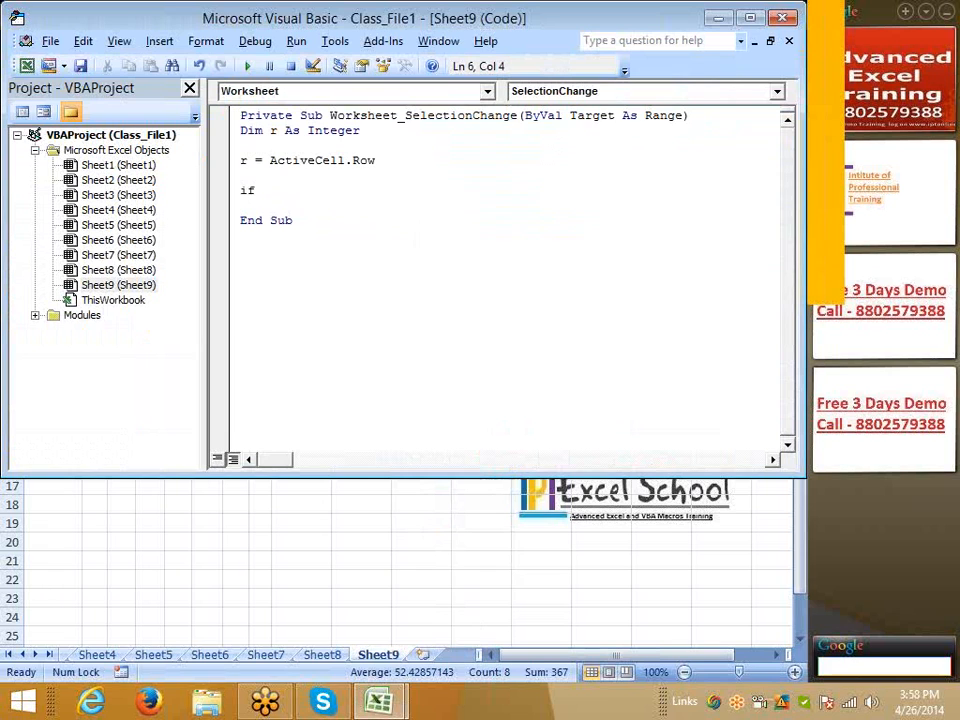
- Write the condition If r > 1 And r <= 10 Then below the row assignment
type("if r")
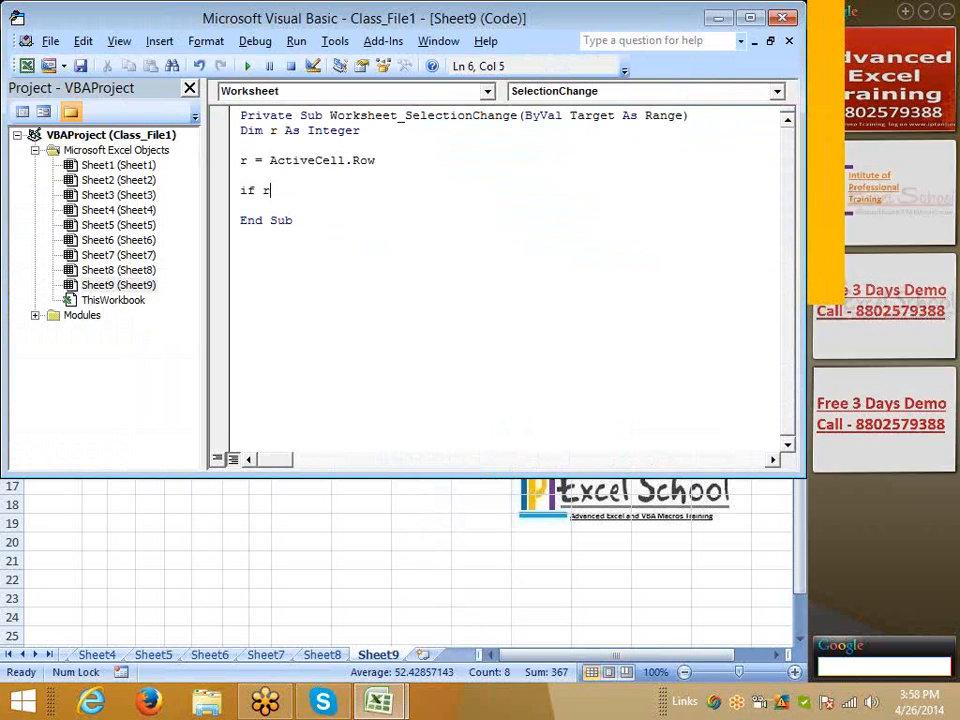
type(" >")
key("alt+Tab")
key("alt+Tab")
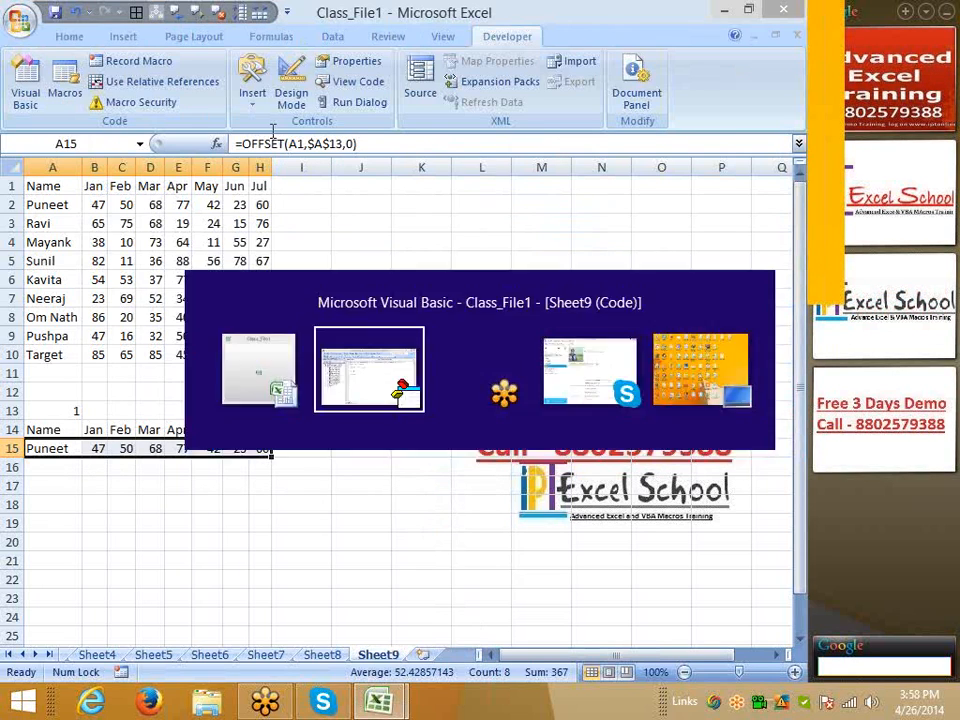
type("1 a")
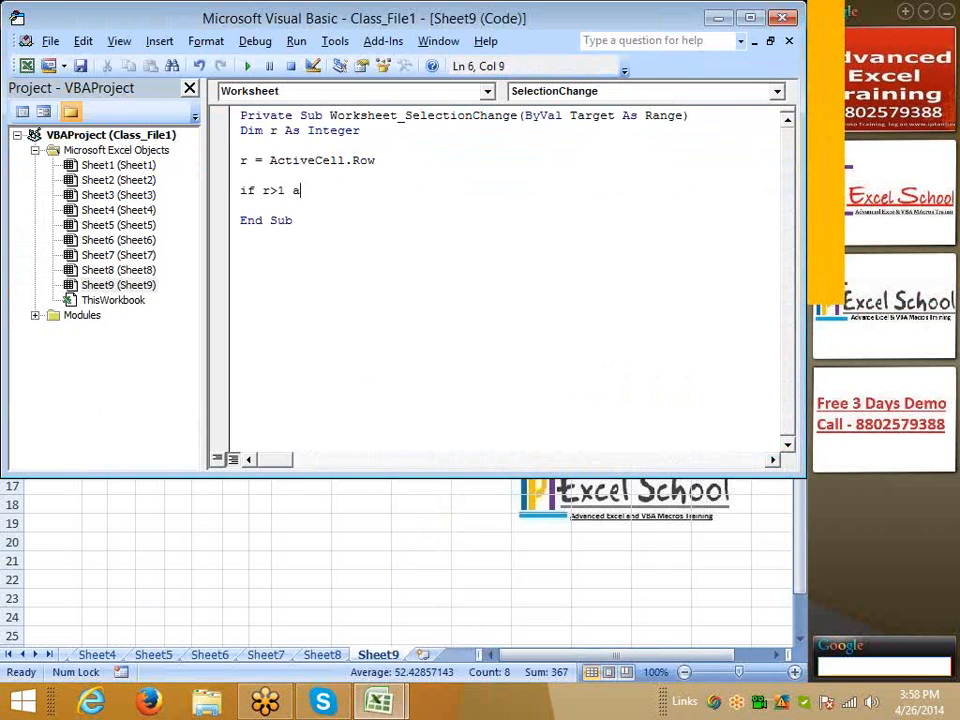
type("nd")
key("alt+Tab")
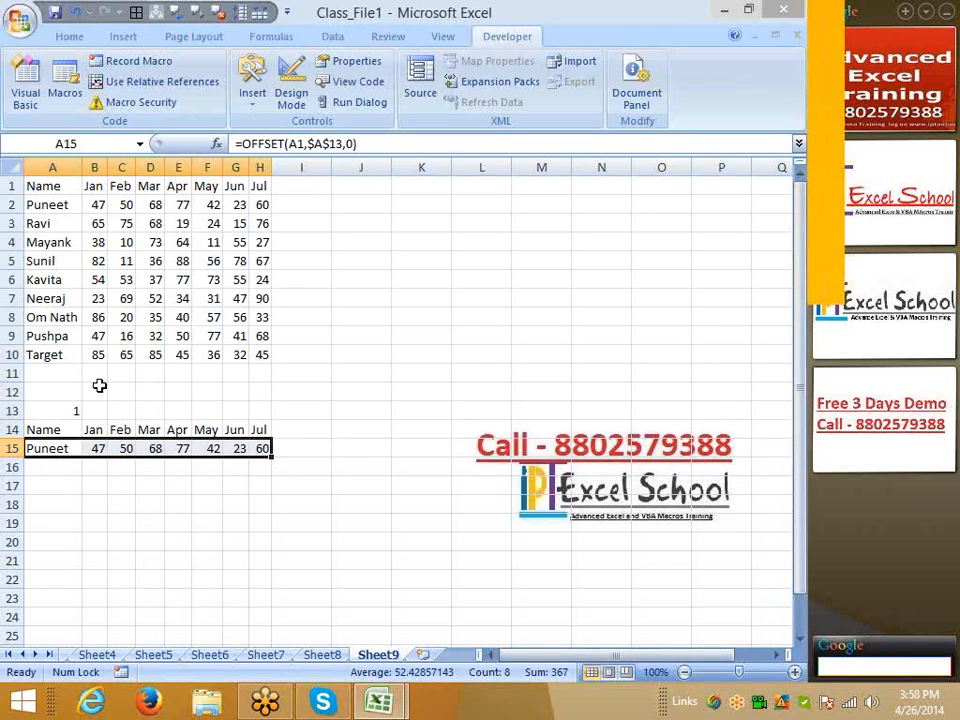
key("alt+Tab")
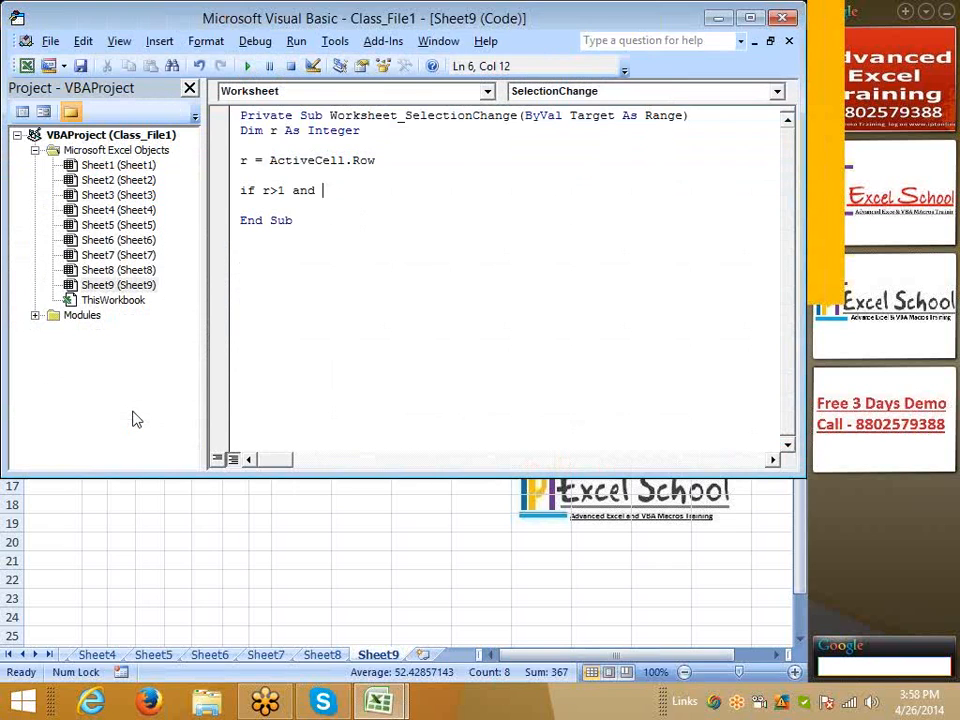
type("r<")
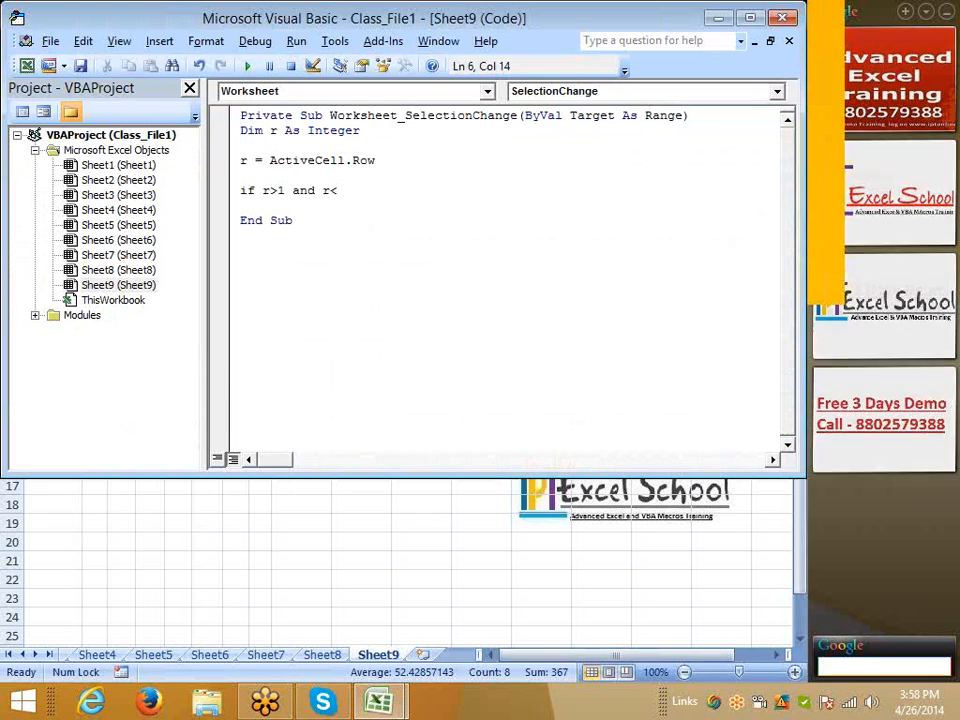
type("=10")
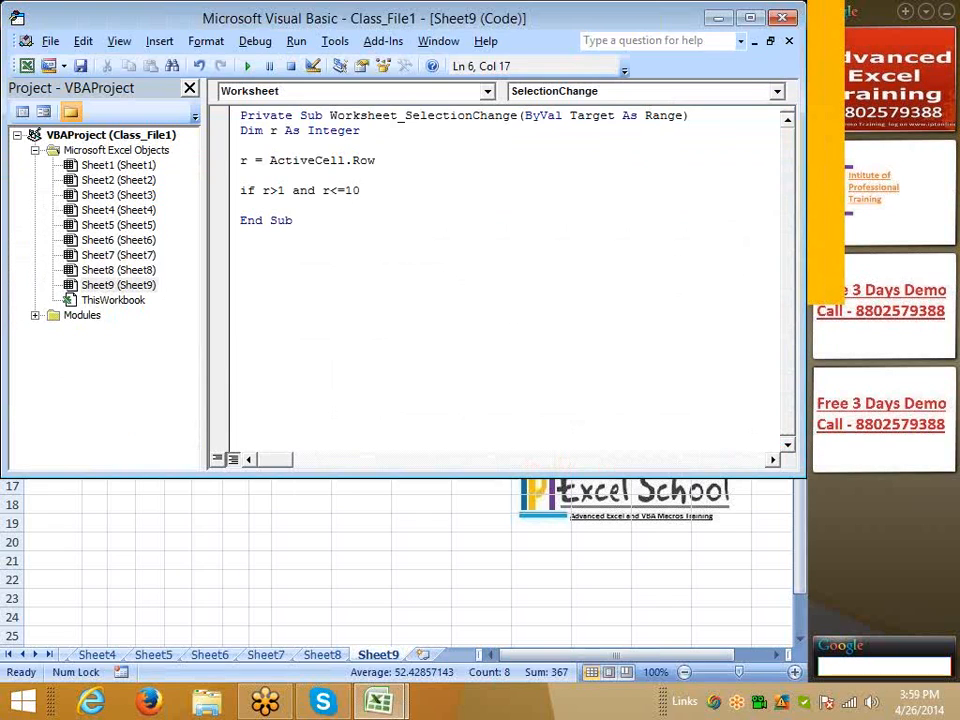
type(" then")
key("Return")
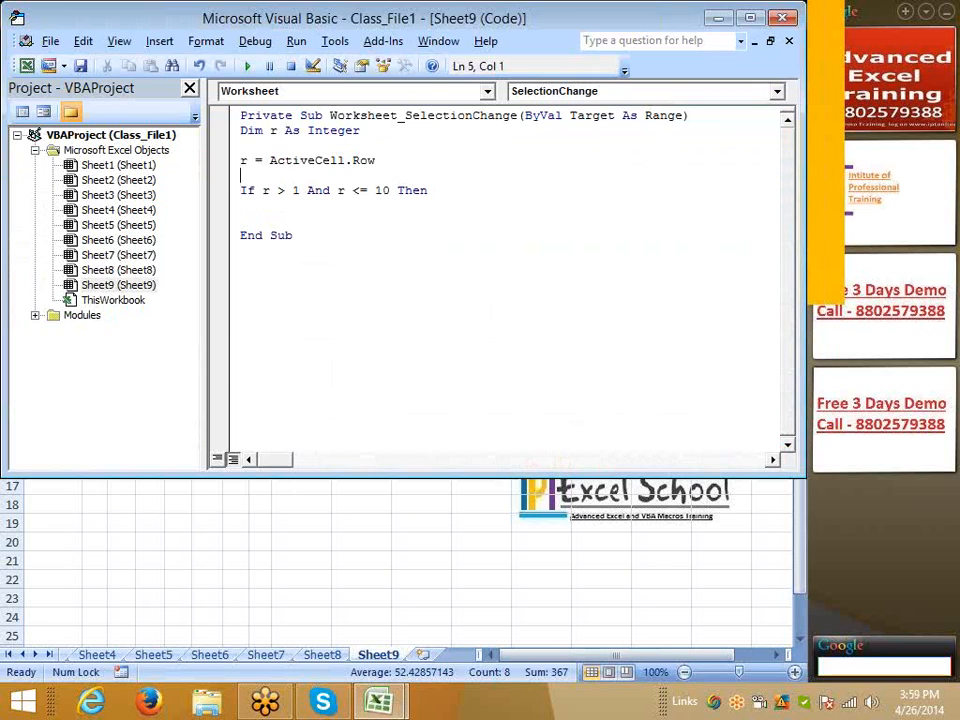
- Assign the active cell's column number to c with c = ActiveCell.Column directly below the row assignment
type("v")
key("BackSpace")
type("c=activece")
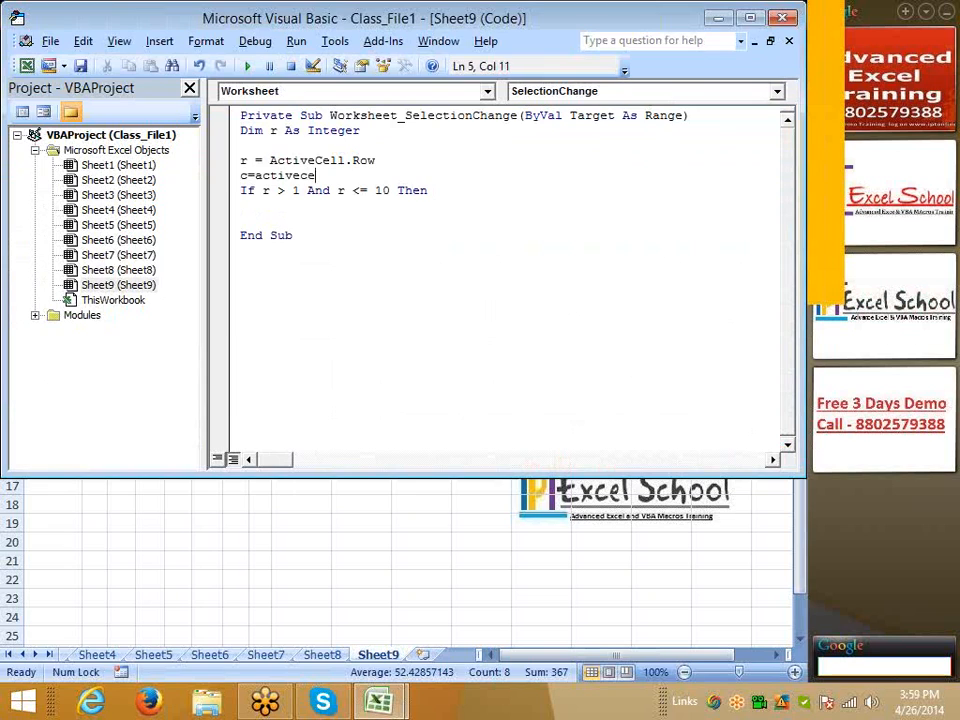
type("ll.co")
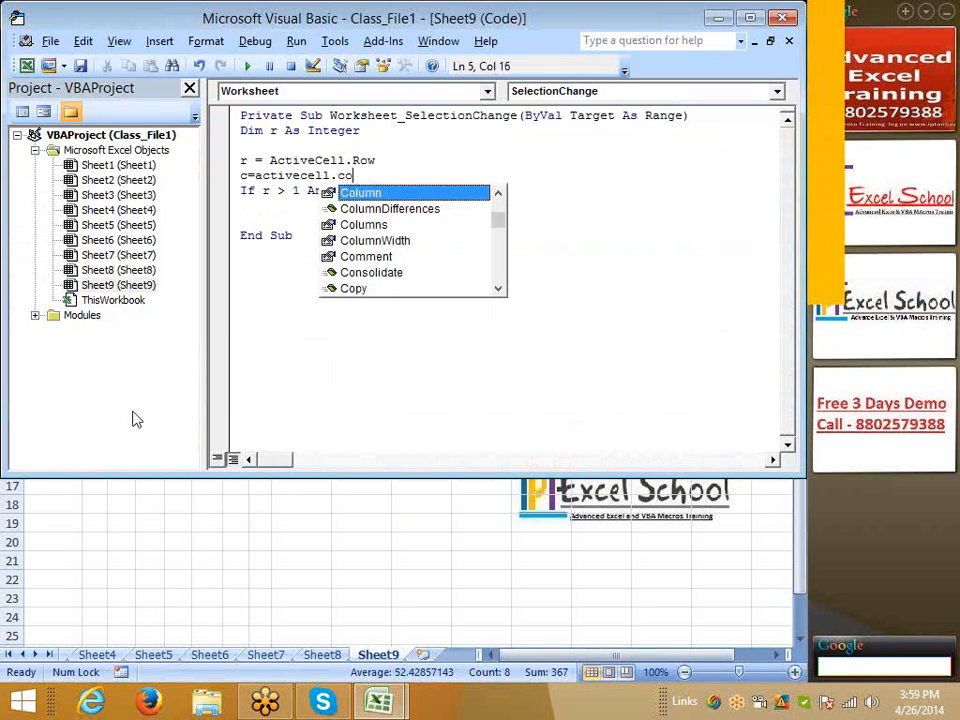
key("Tab")
key("Return")
key("Down")
key("Down")
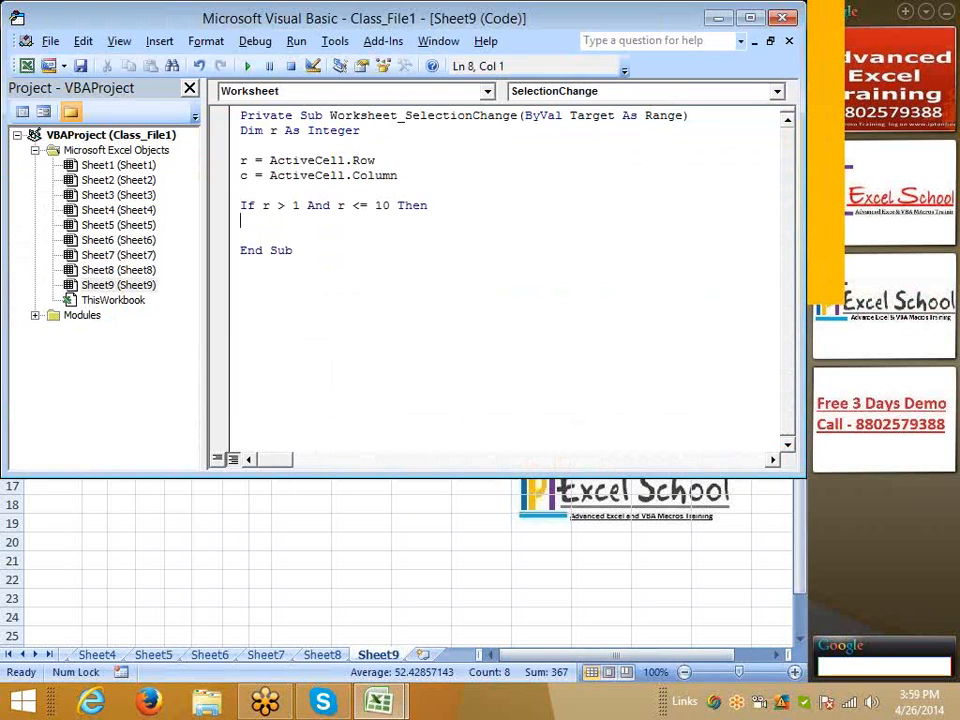
- Extend the If condition with And c >= 1 And c <= 8 before Then
left_click(400, 208)
type("and ")
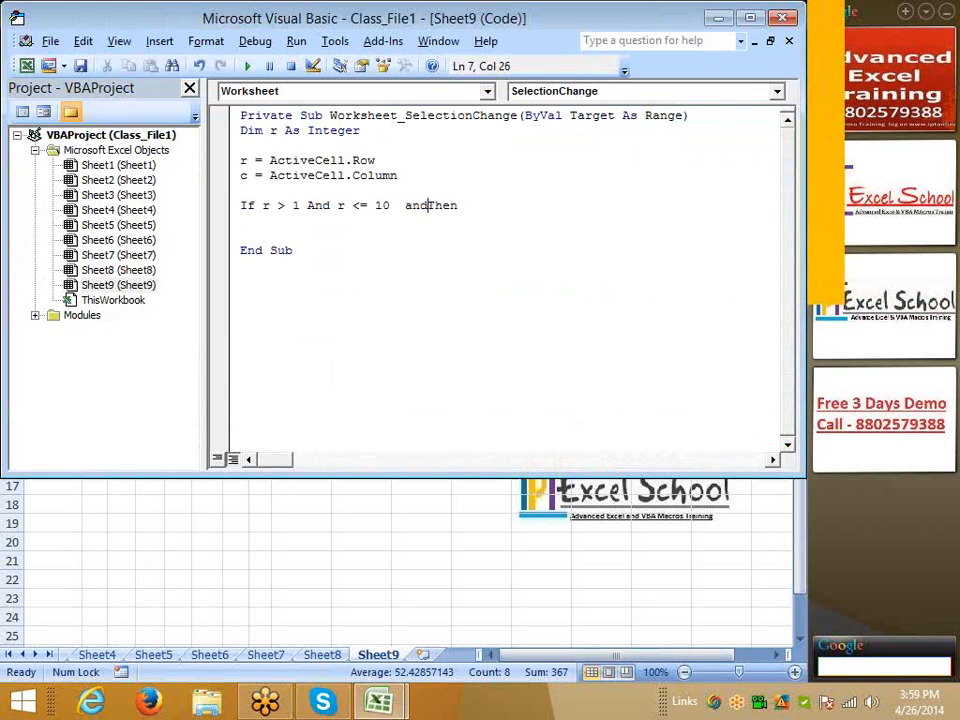
type("c>=1 and")
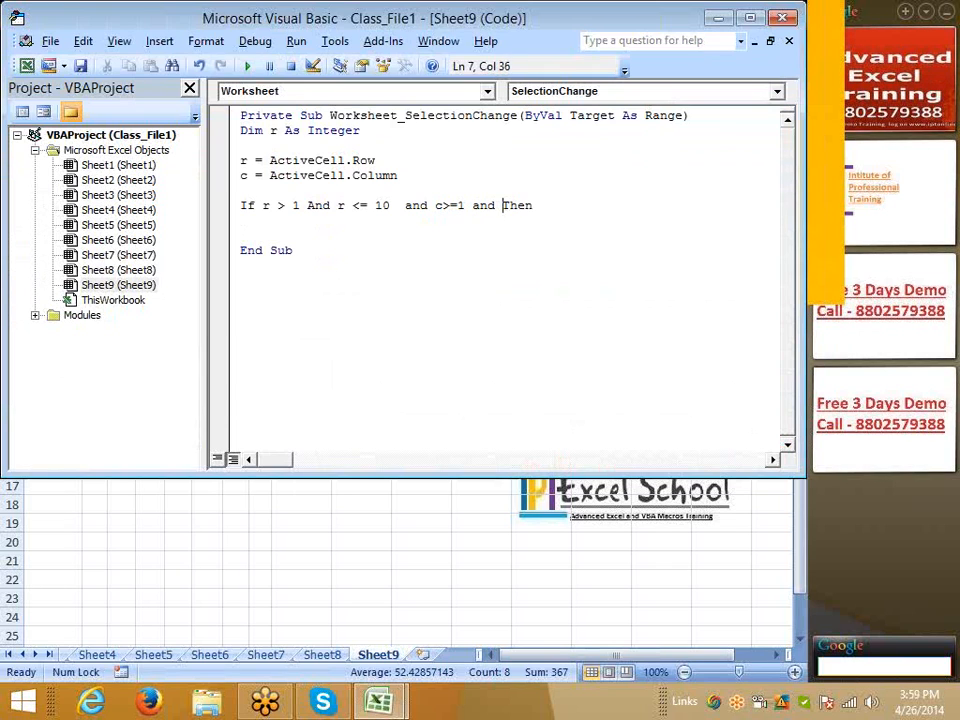
type(" c<=")
key("alt+F11")
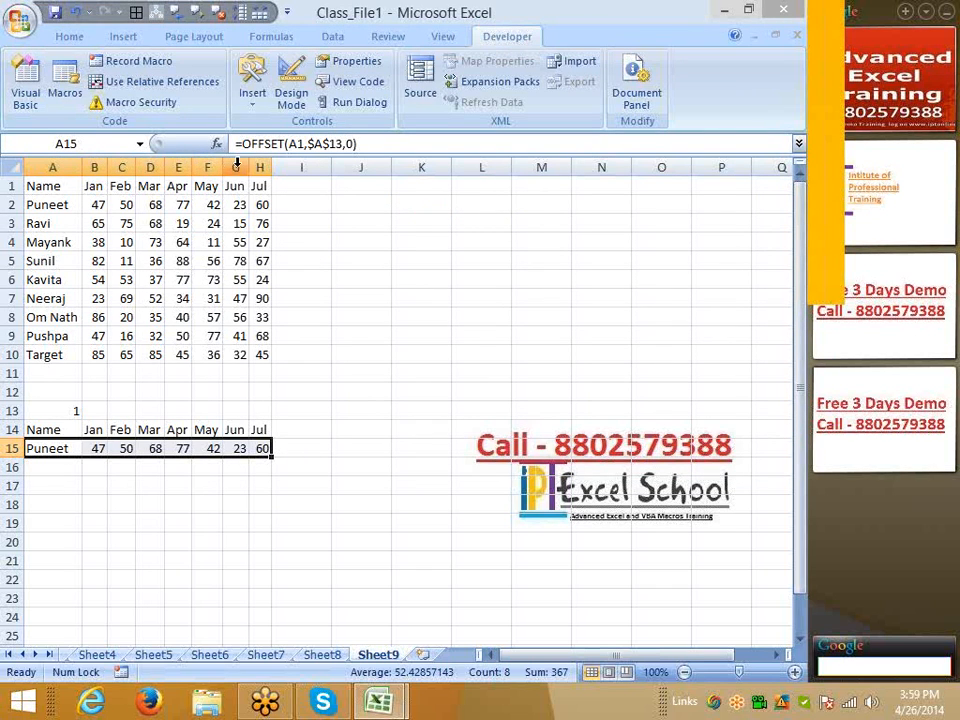
key("alt+F11")
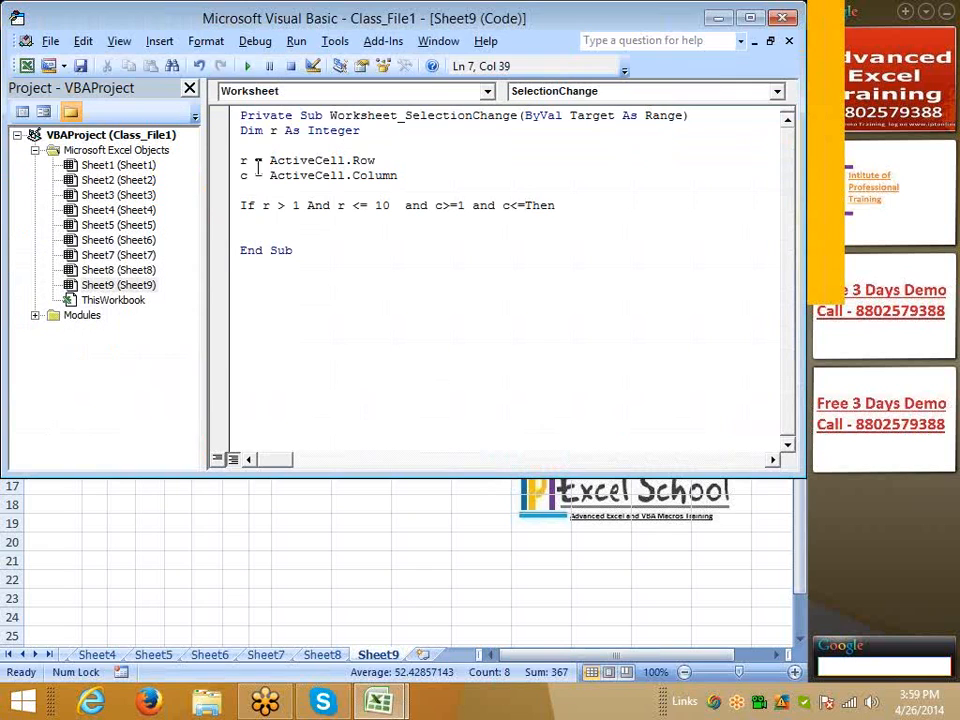
type("8")
key("Down")
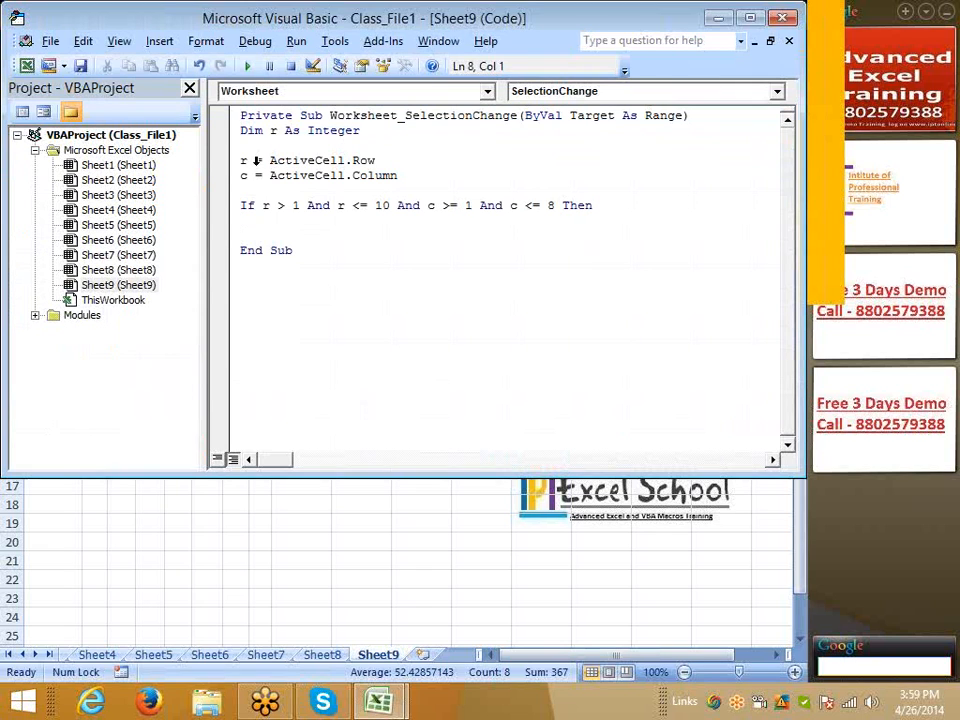
key("F5")
key("Return")
key("alt+F11")
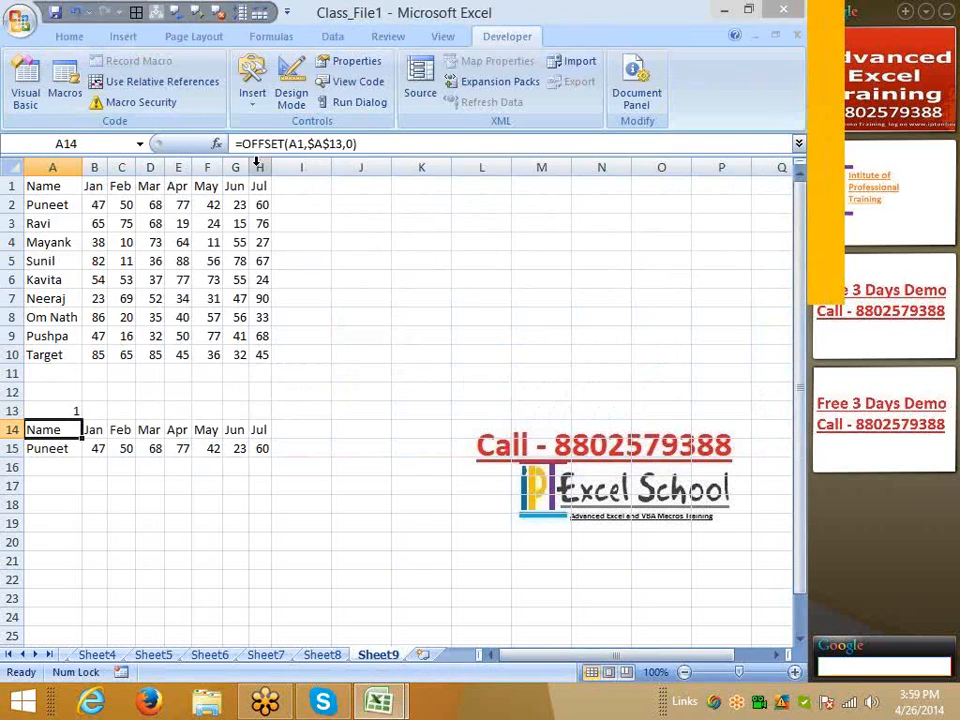
key("Up")
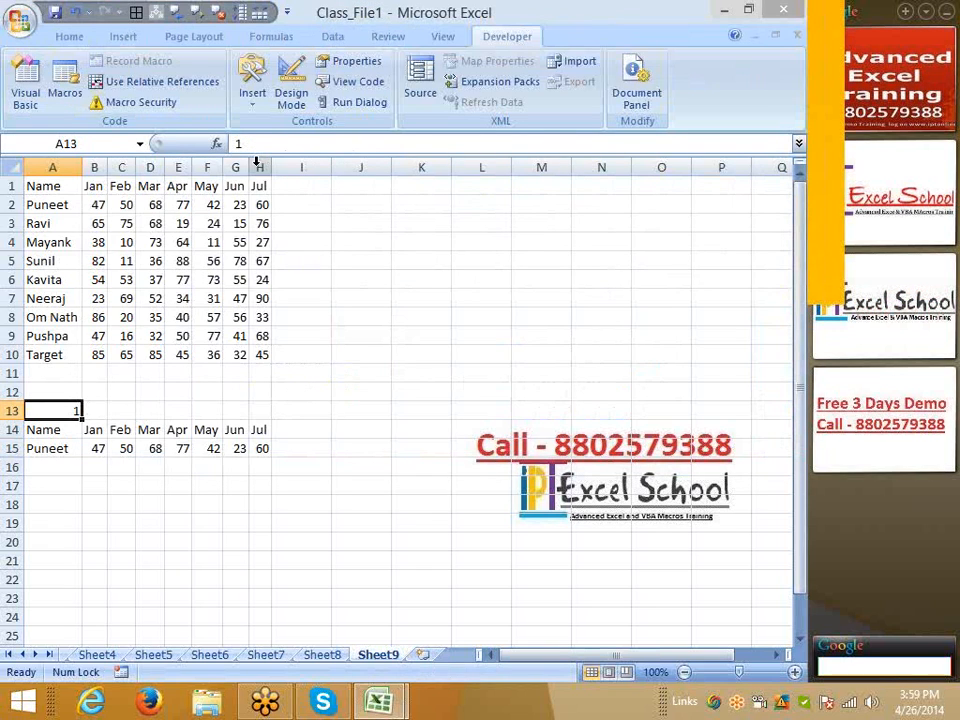
key("alt+F11")
key("Up")
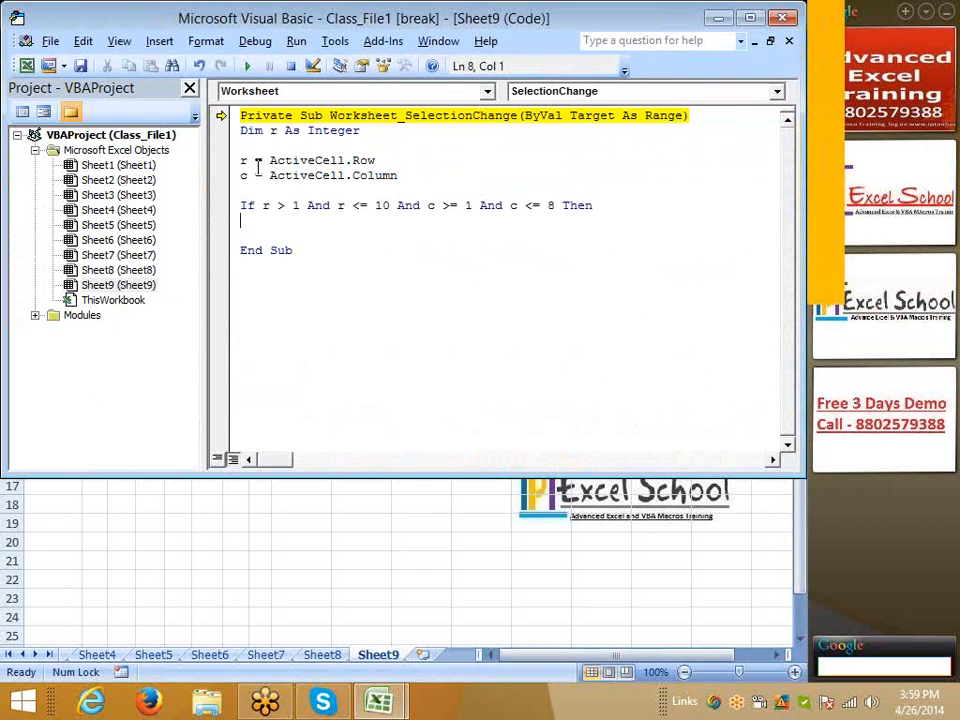
- Inside the If block, write the active row number to cell A13 with Range("a13").Value = r
type("range(\"")
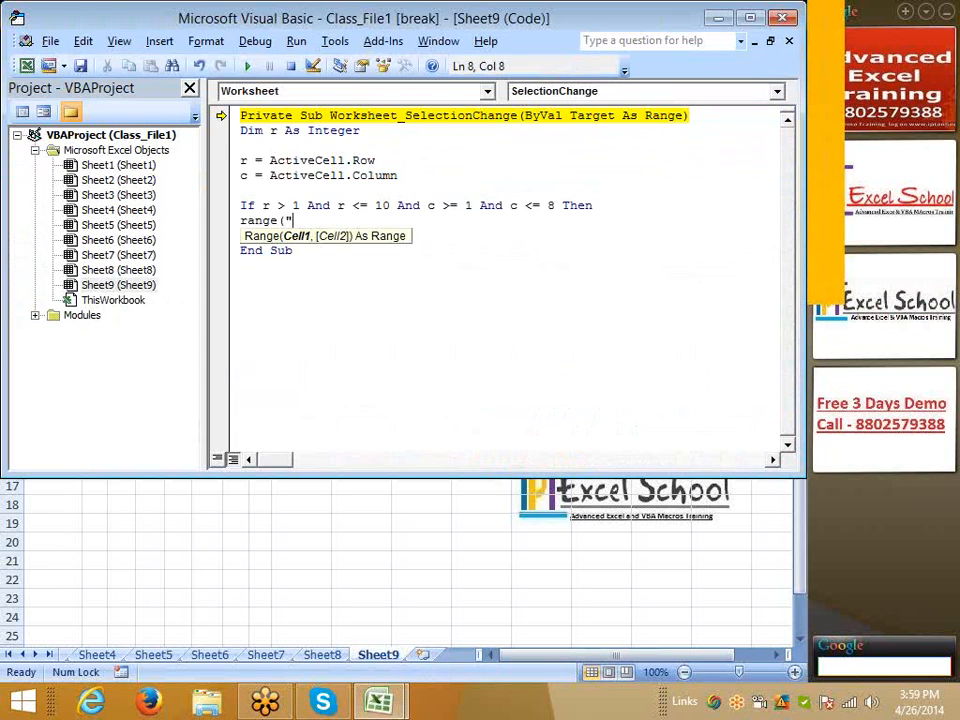
type("a1")
key("BackSpace")
key("alt+F11")
key("alt+F11")
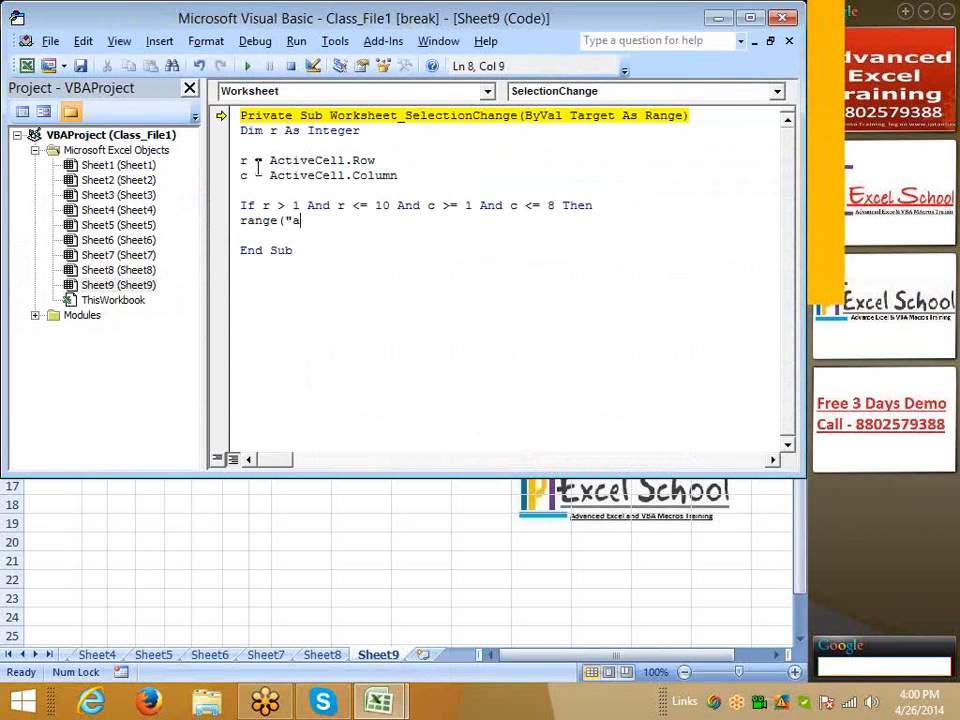
type("13\").v")
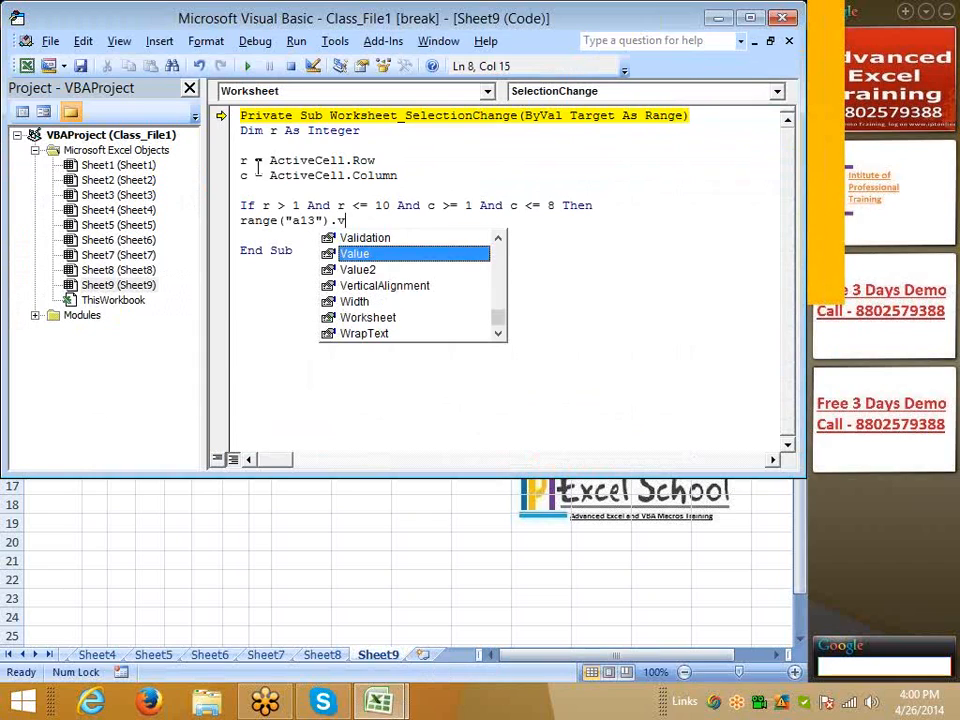
key("Tab")
type("=")
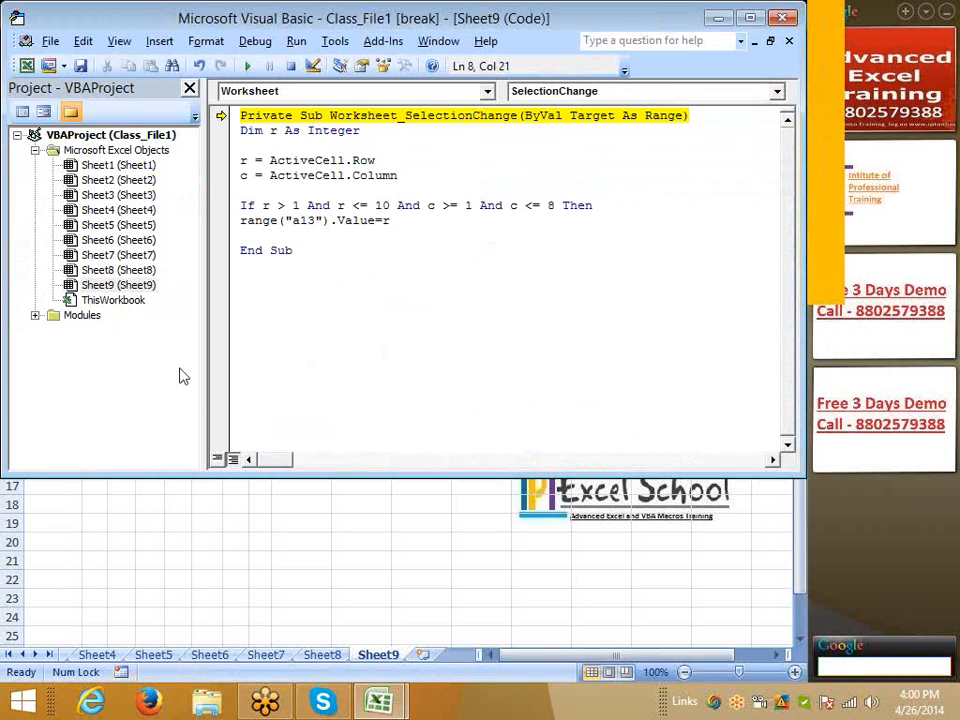
- Close the condition with End If and reset the procedure out of break mode
left_click(247, 235)
type("end if")
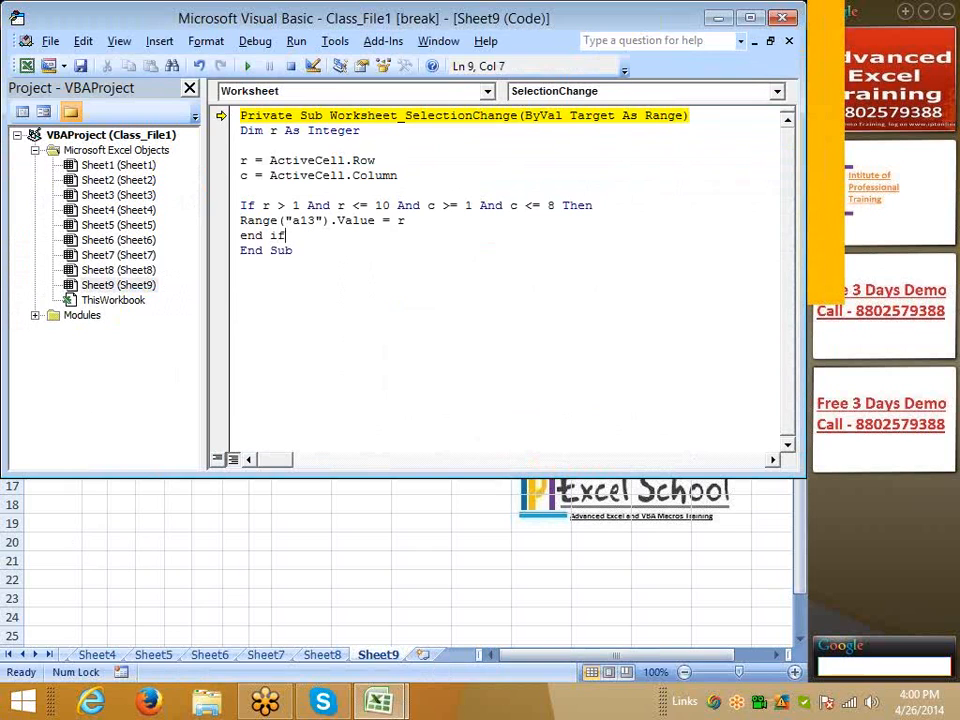
left_click(396, 270)
left_click(352, 175)
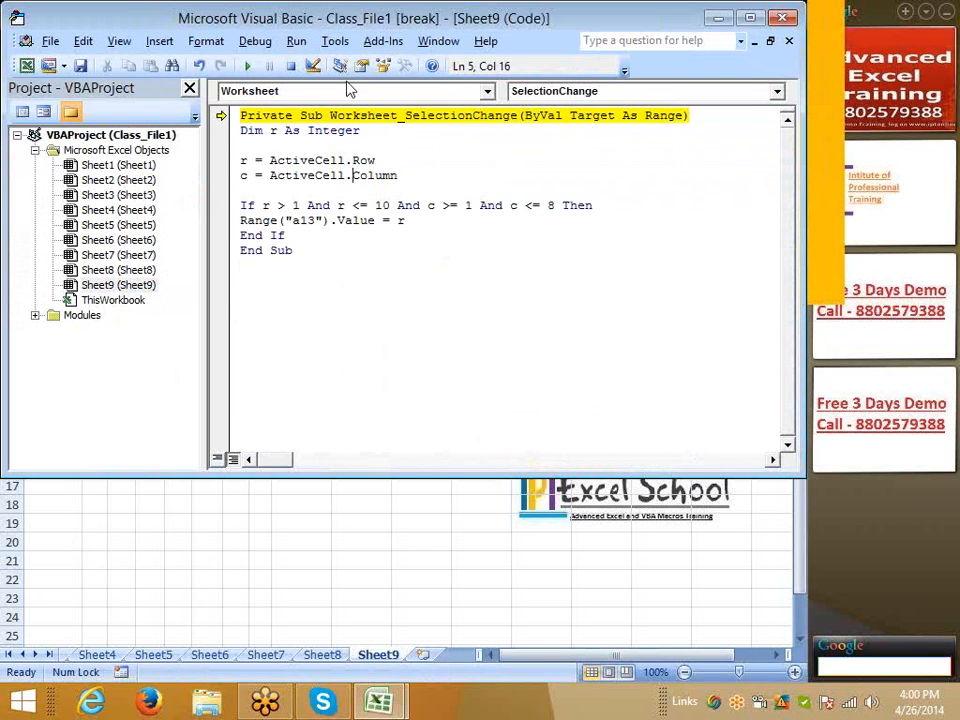
left_click(290, 66)
left_click(314, 205)
- Test the event code on Sheet9 by selecting A7, A5, A4, A3 and A2, plus A14 and E18 outside the table
key("alt+F11")
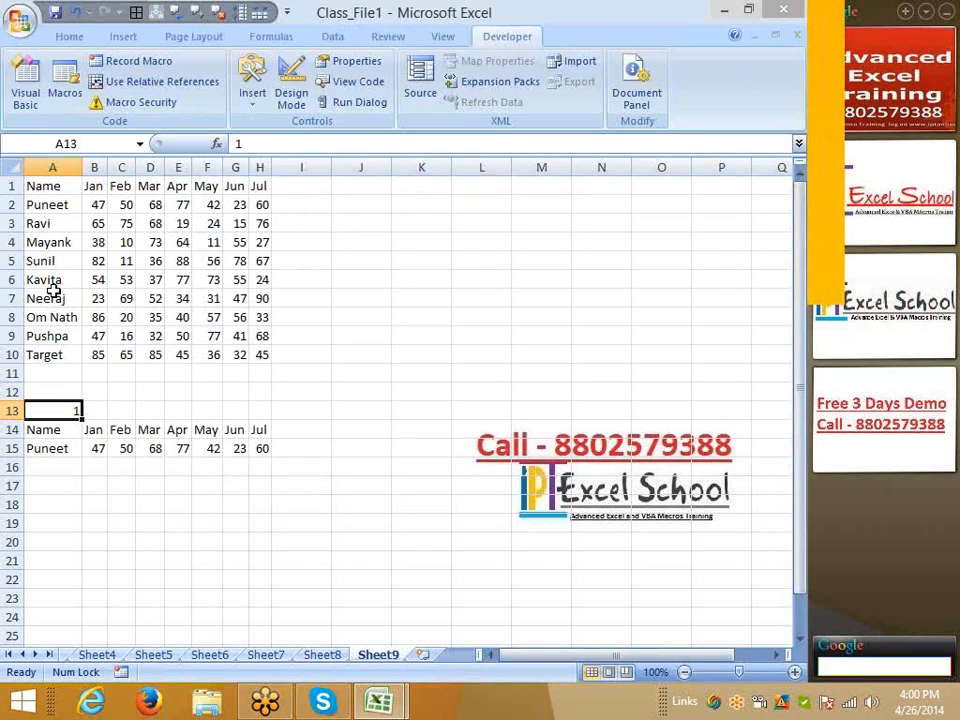
left_click(52, 298)
left_click(50, 259)
left_click(52, 242)
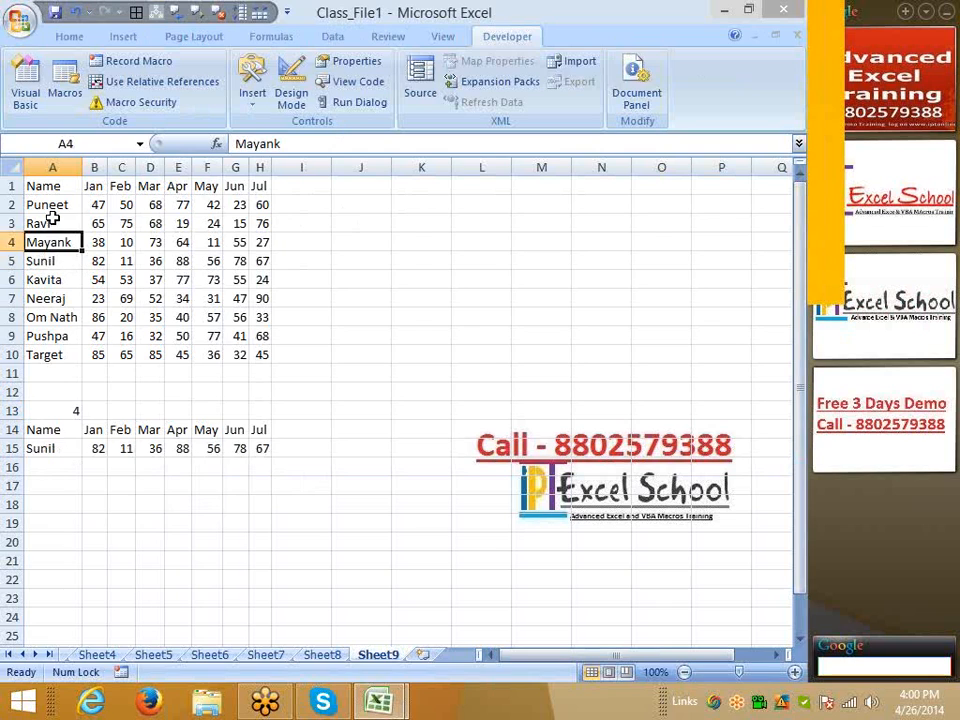
left_click(52, 222)
left_click(48, 205)
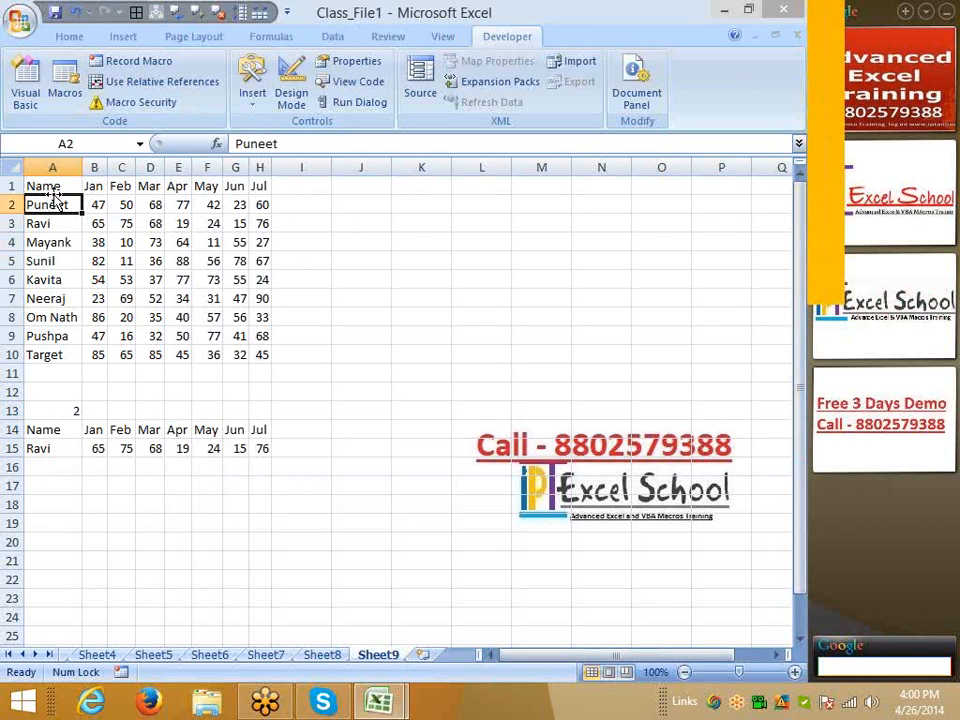
left_click(47, 428)
left_click(178, 504)
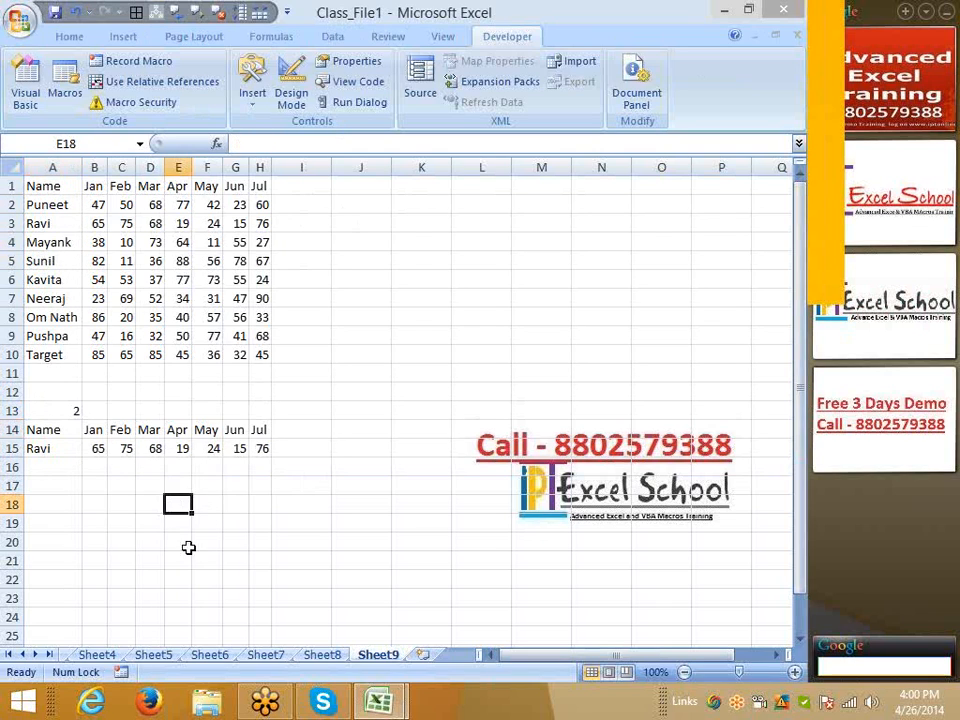
- Insert a 2-D clustered column chart from A14:H15 and place it beside the data table
left_click(121, 561)
left_click_drag(38, 433, 258, 448)
left_click(70, 36)
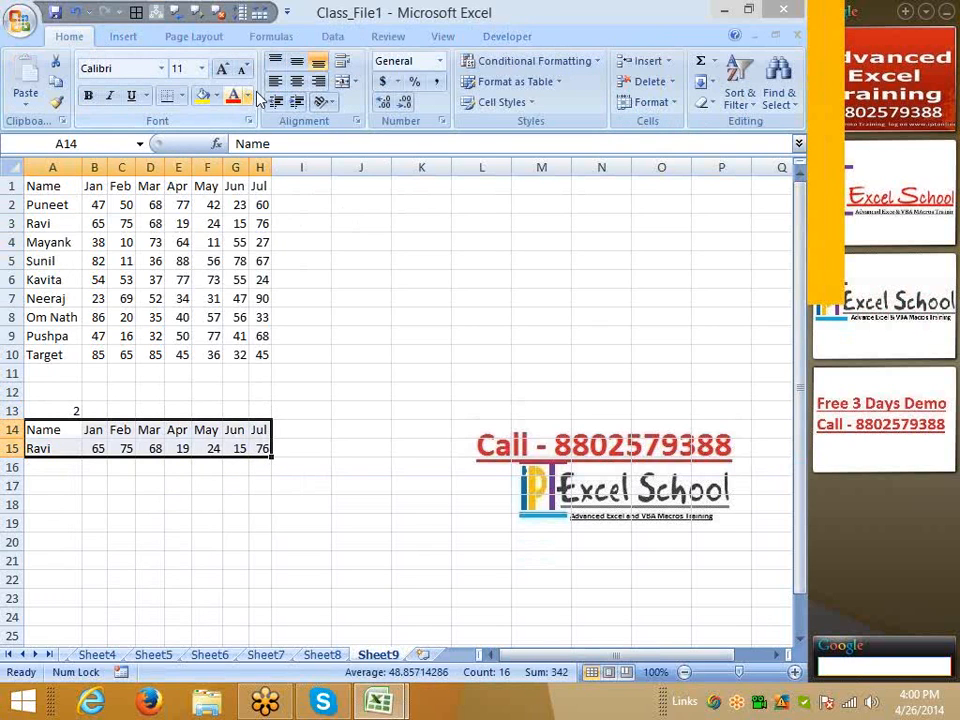
left_click(128, 38)
left_click(247, 88)
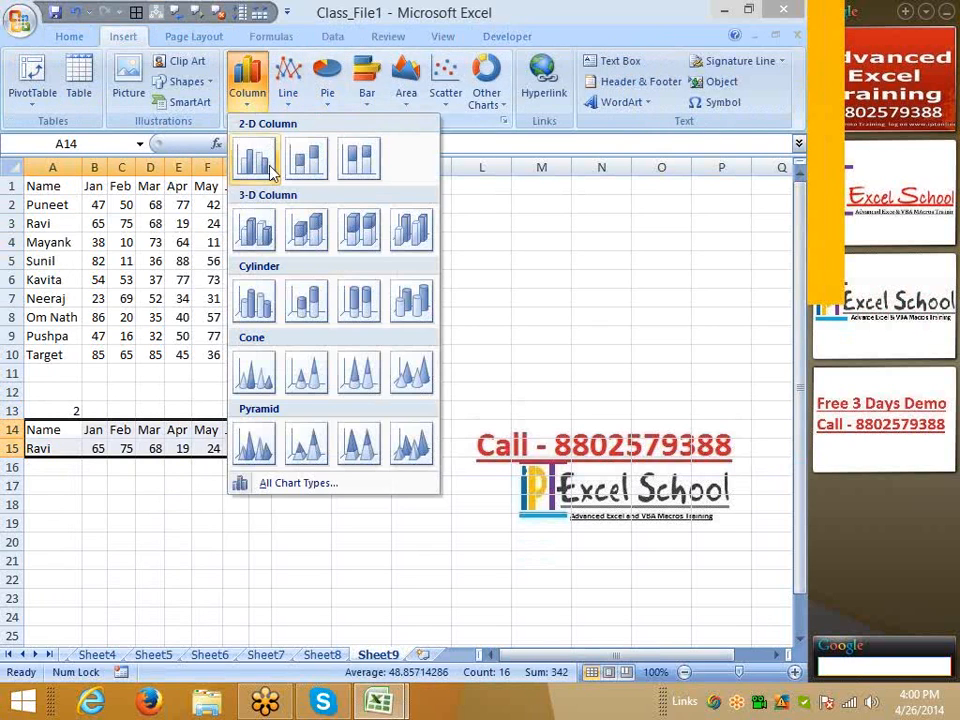
left_click(255, 157)
left_click_drag(336, 292, 422, 184)
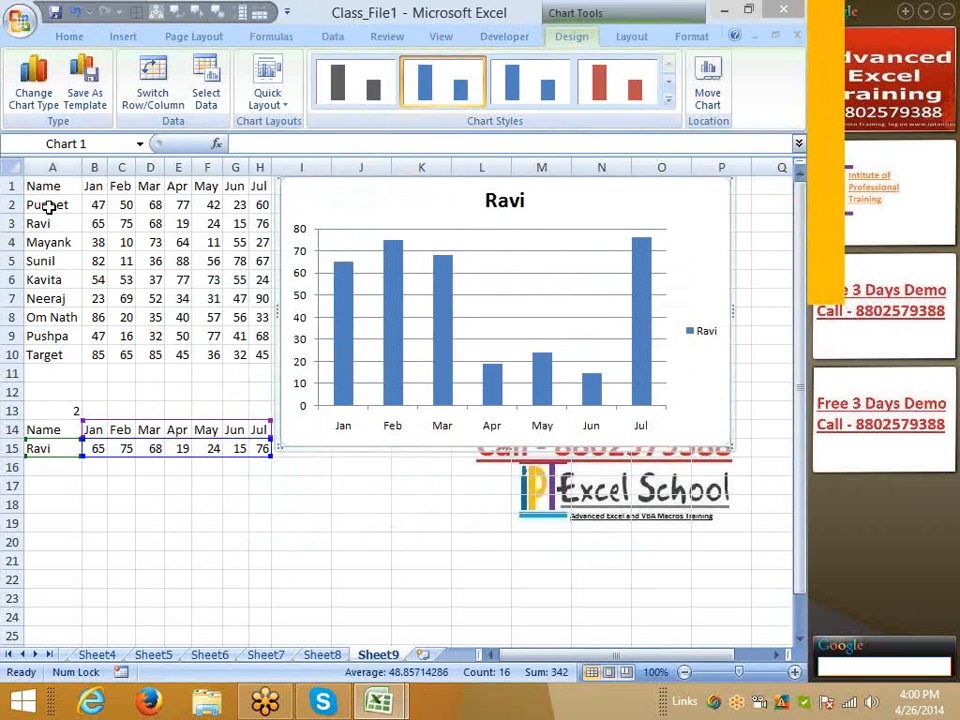
- Test the chart's response to the selection by selecting A2, A3, A4, A5, B5, C7 and A7
left_click(47, 206)
left_click(45, 224)
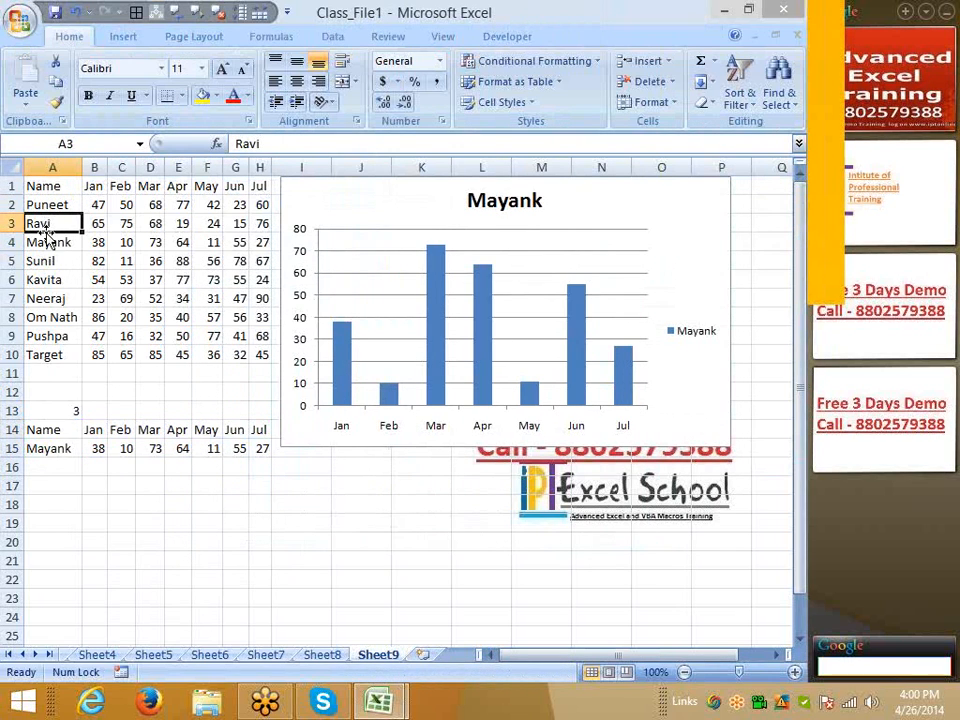
left_click(42, 244)
left_click(44, 260)
left_click(96, 262)
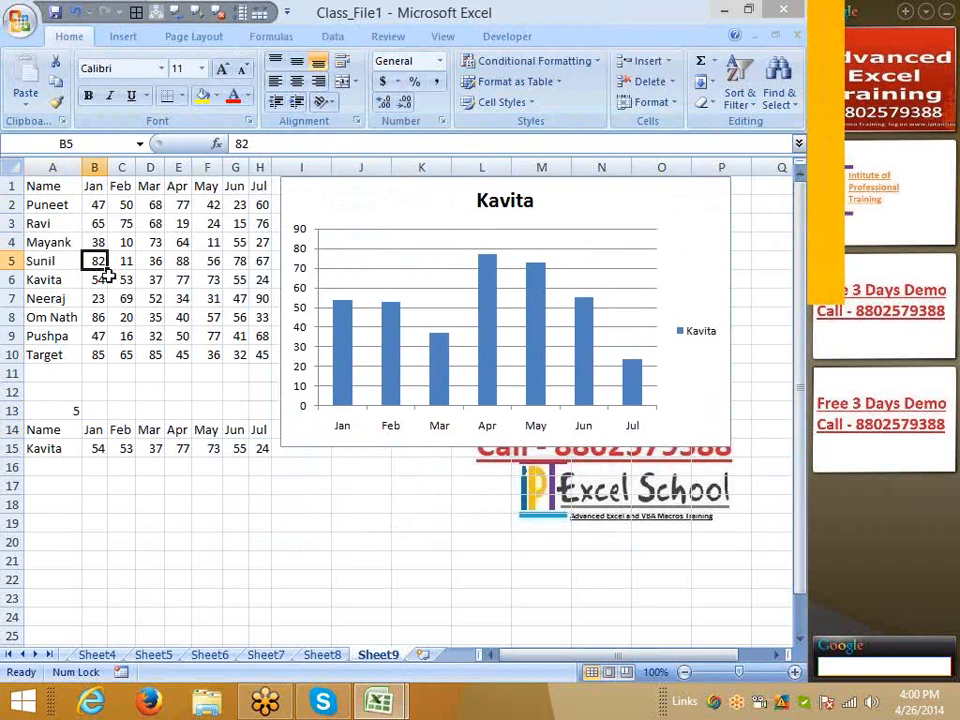
left_click(122, 299)
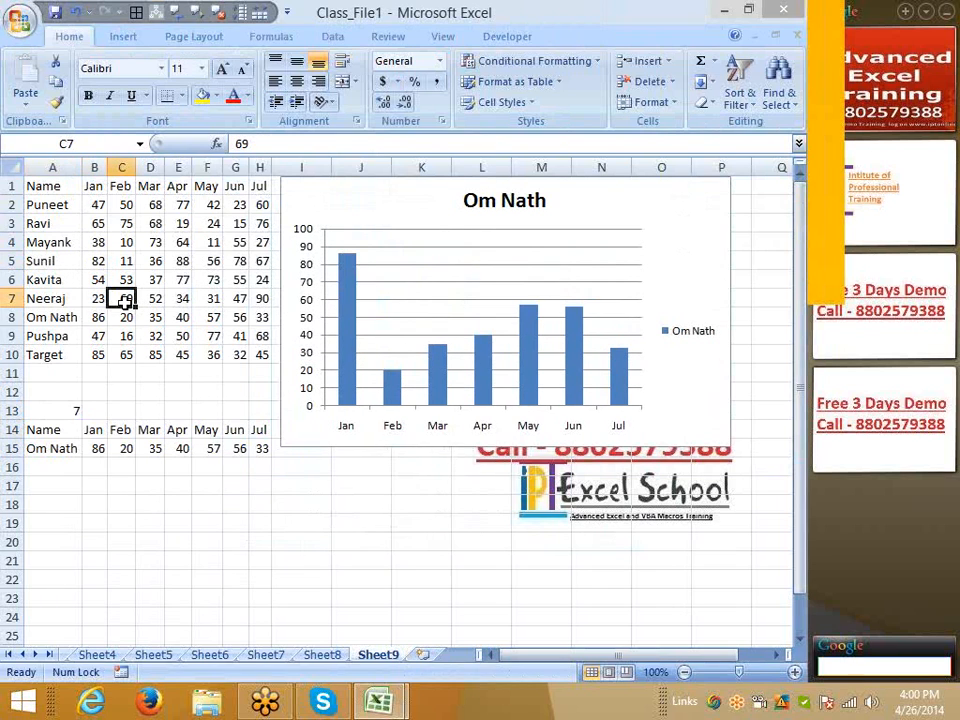
left_click(70, 299)
- Examine in the Sheet9 event code how r is declared and how ActiveCell.Row and ActiveCell.Column are assigned
key("alt+F11")
left_click(242, 265)
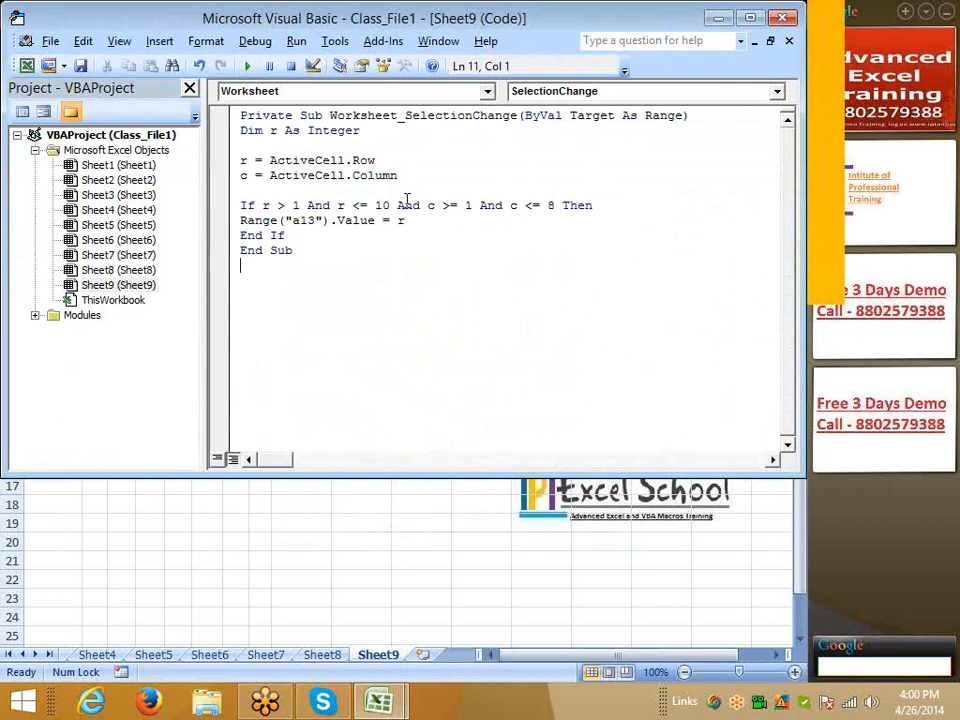
left_click_drag(358, 188, 232, 163)
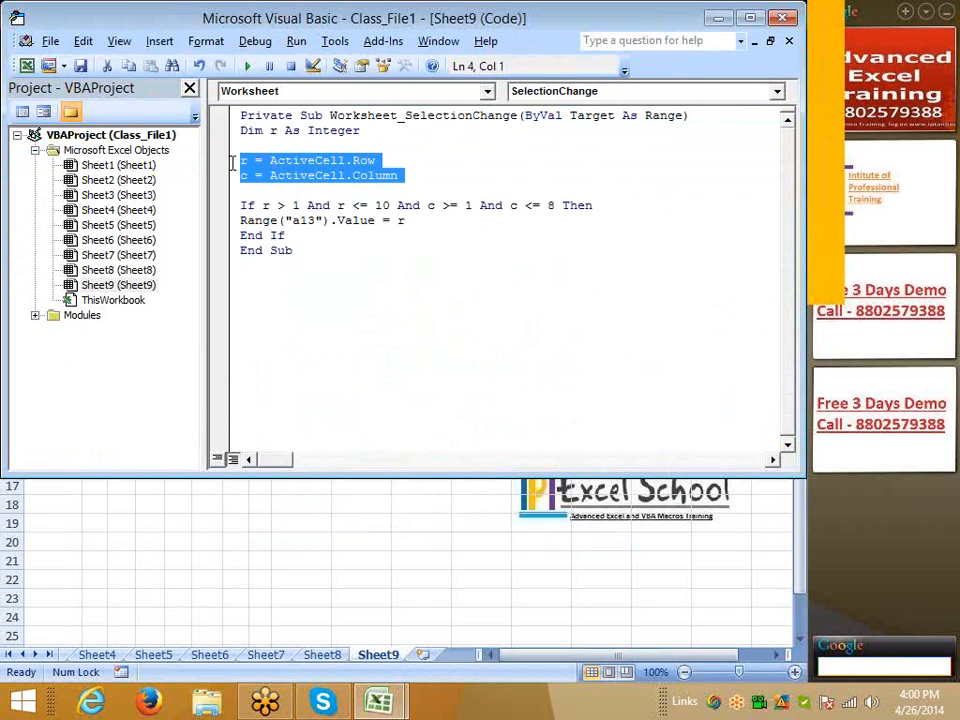
left_click(529, 186)
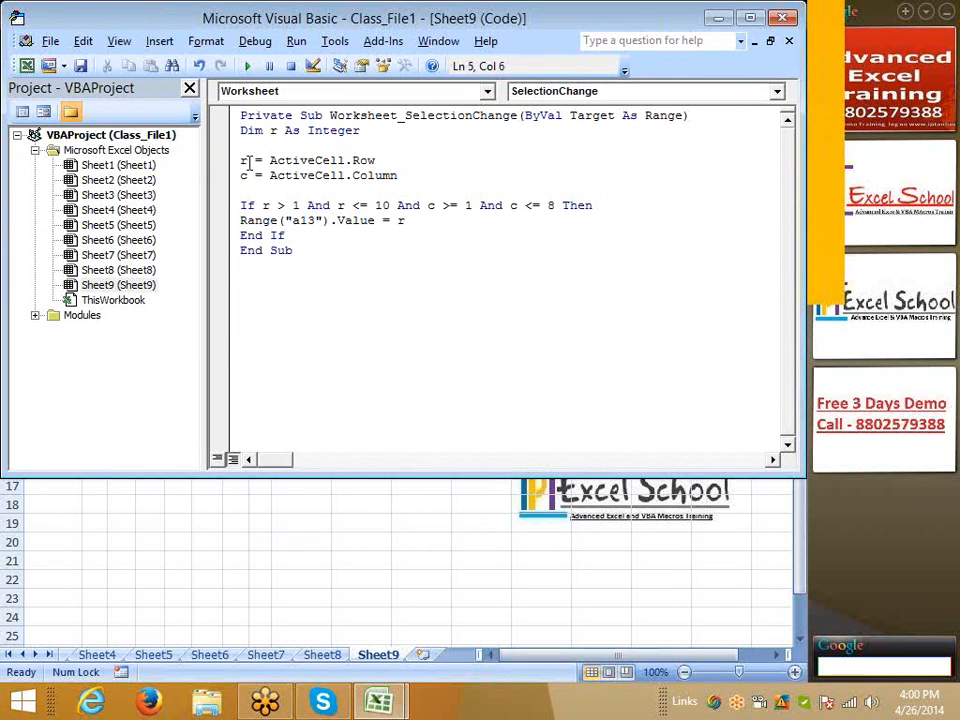
double_click(246, 160)
left_click_drag(256, 131, 322, 132)
left_click_drag(271, 159, 391, 159)
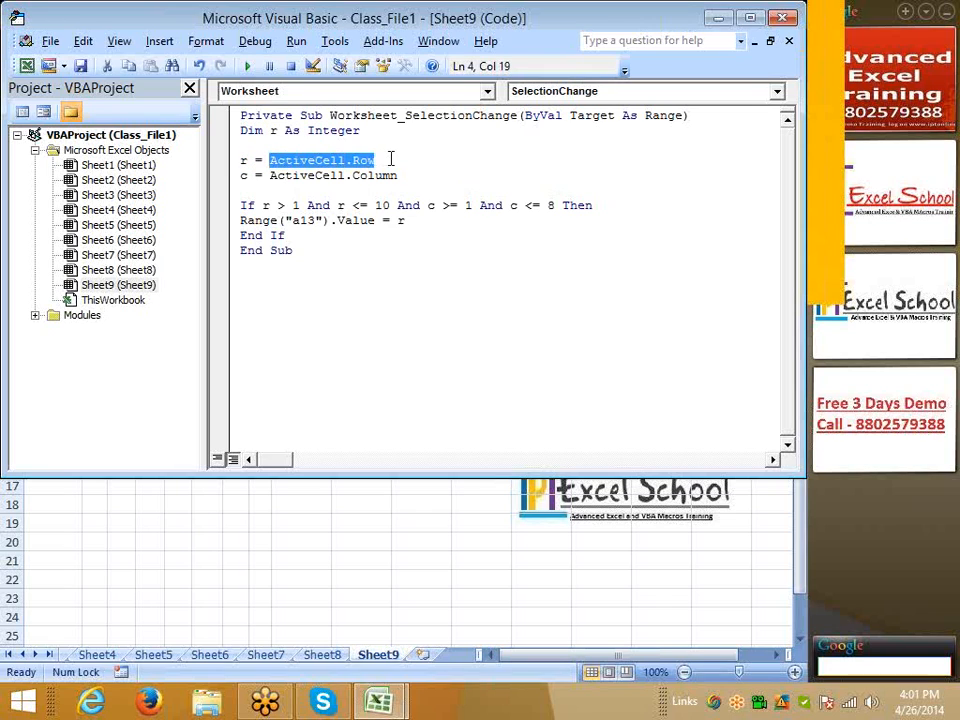
left_click(240, 160)
double_click(243, 160)
left_click_drag(261, 176, 409, 176)
left_click(279, 176)
- Examine the row and column limits in the If condition against the extent of the Sheet9 table
left_click(272, 220)
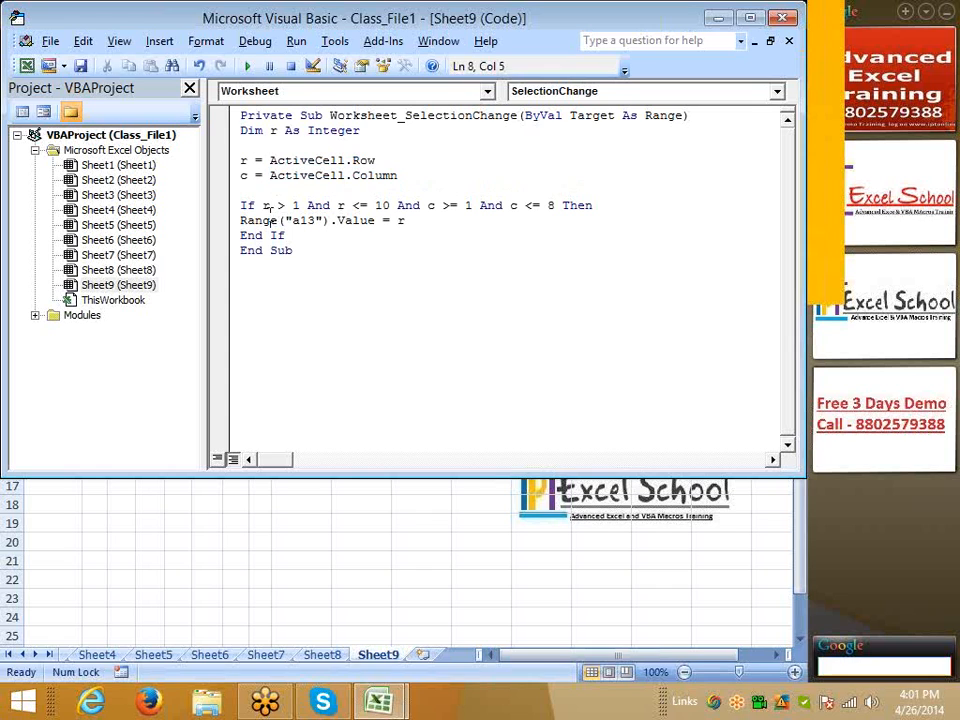
left_click(272, 205)
left_click(300, 205)
left_click(394, 205)
double_click(392, 205)
key("alt+F11")
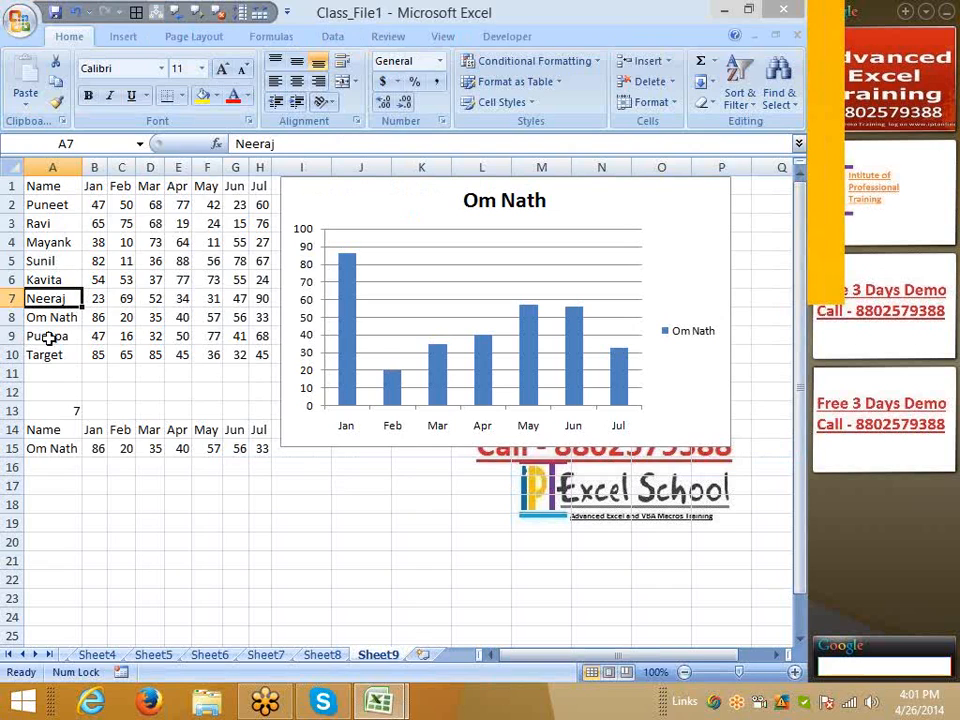
key("alt+F11")
double_click(512, 206)
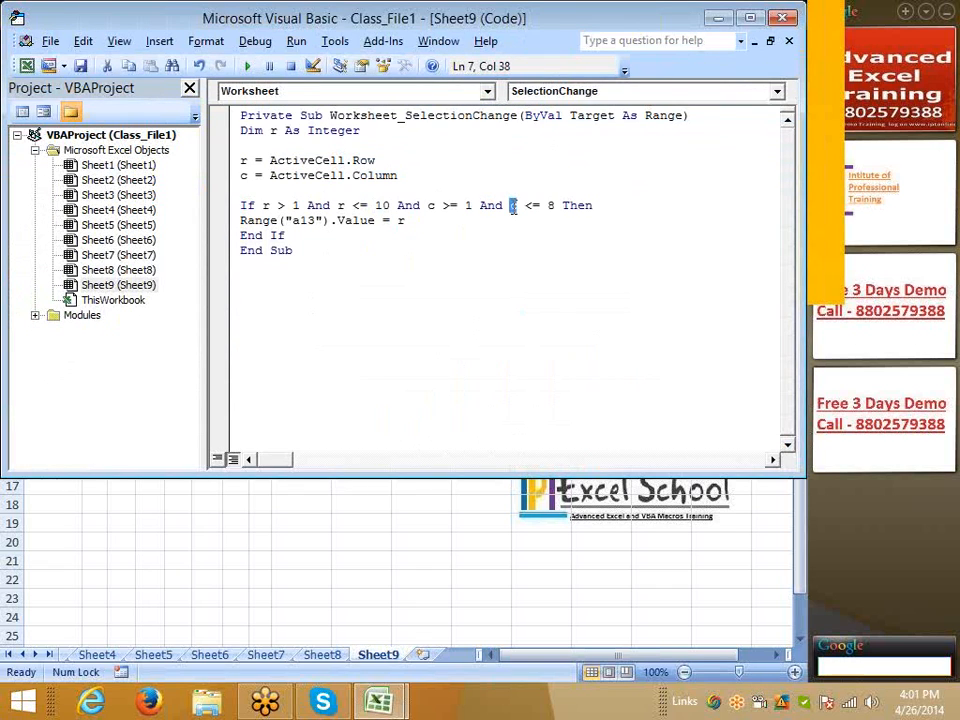
key("alt+F11")
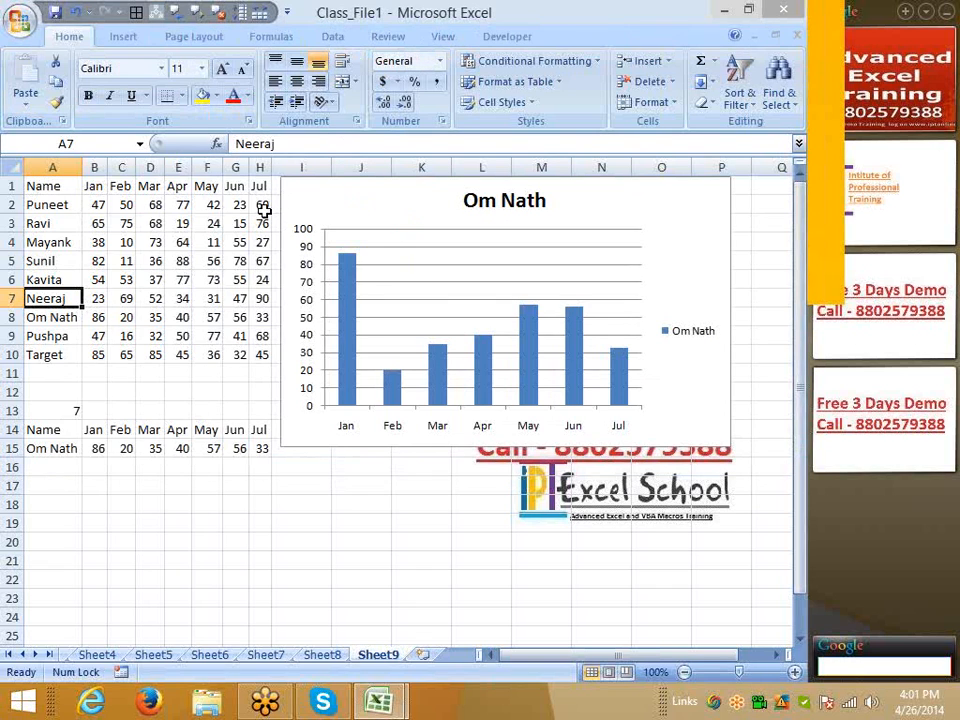
key("alt+F11")
left_click(379, 245)
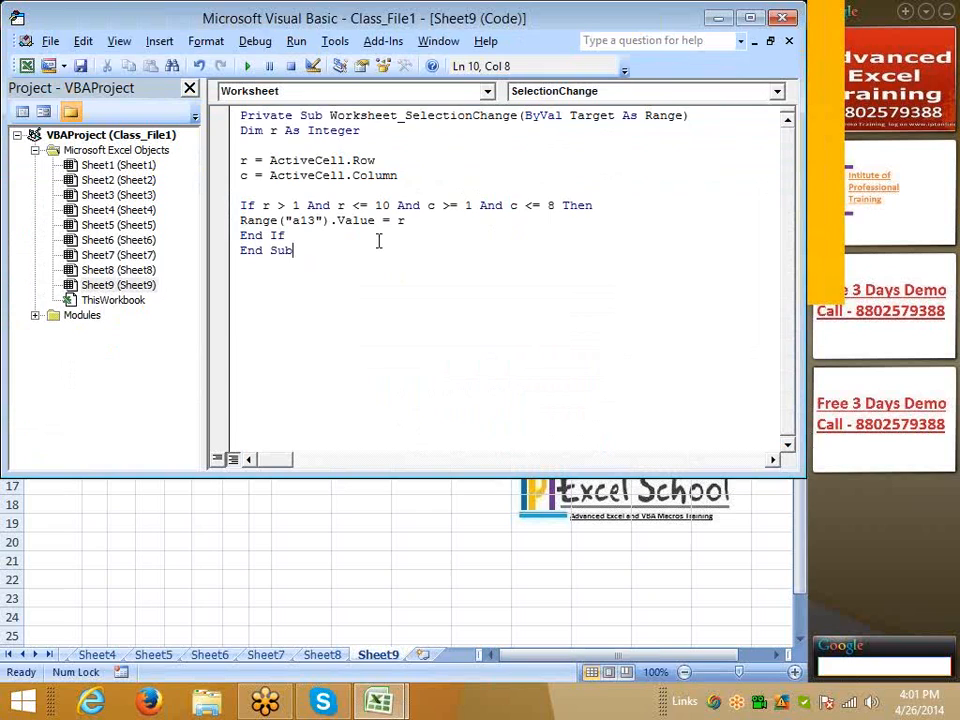
left_click(226, 222)
left_click(218, 160)
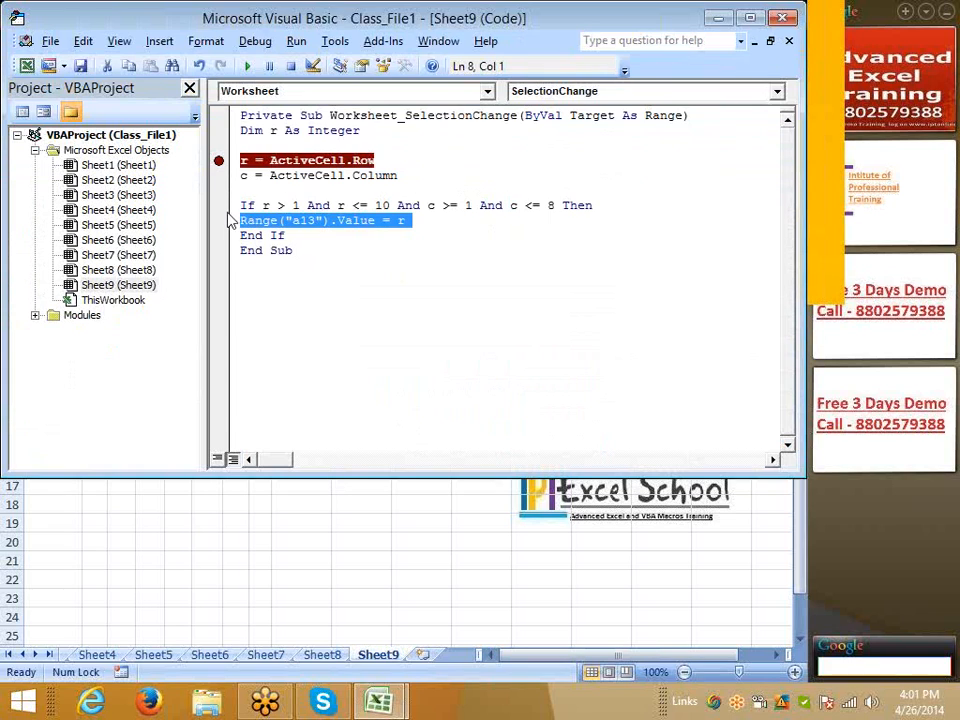
left_click(219, 160)
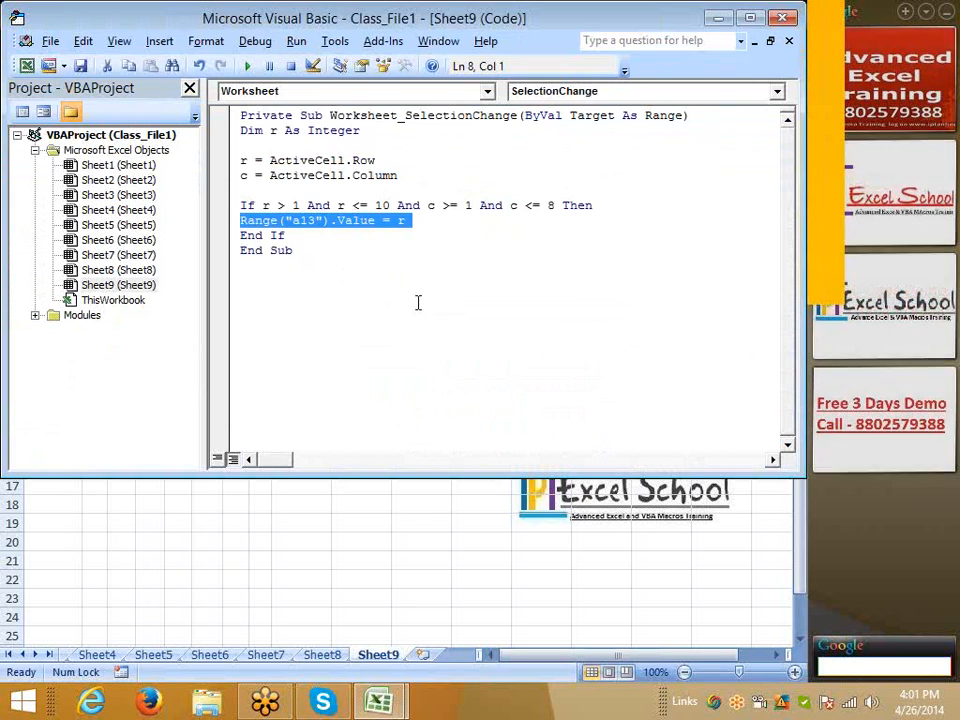
left_click(418, 302)
- Select the names from A9 up to A2 and compare the Range("a13").Value = r line with cell A13
key("alt+F11")
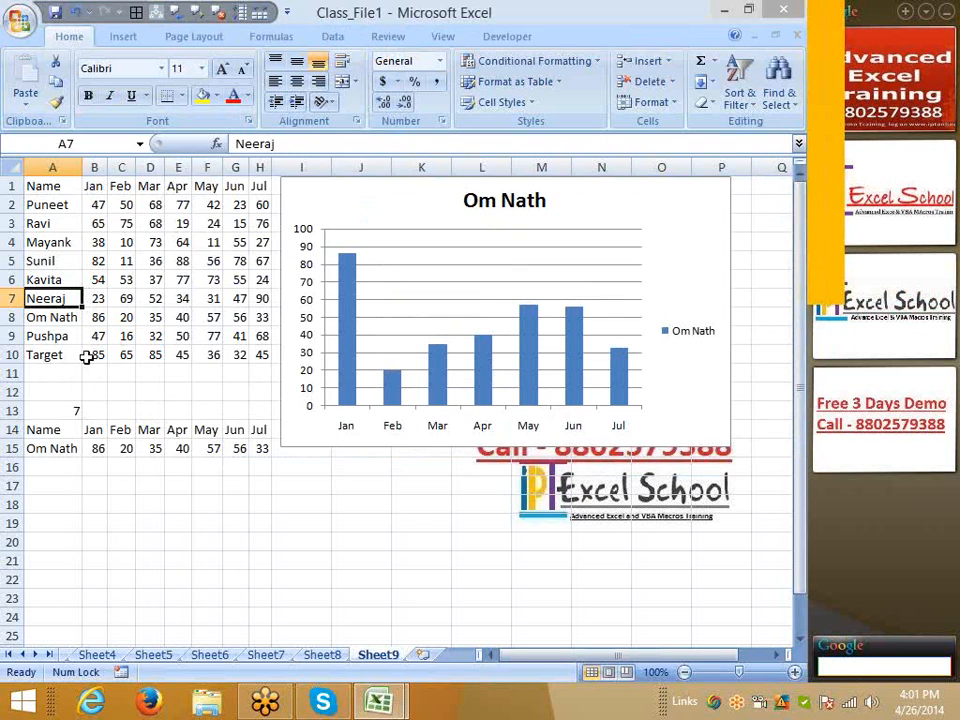
left_click_drag(72, 336, 60, 204)
key("alt+F11")
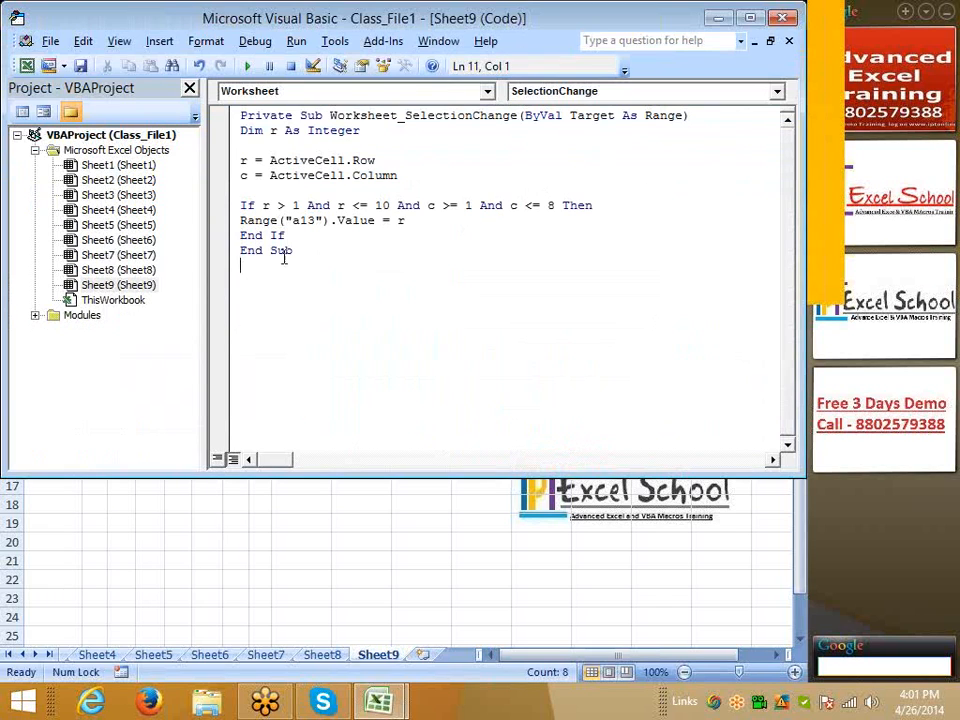
left_click_drag(411, 225, 238, 222)
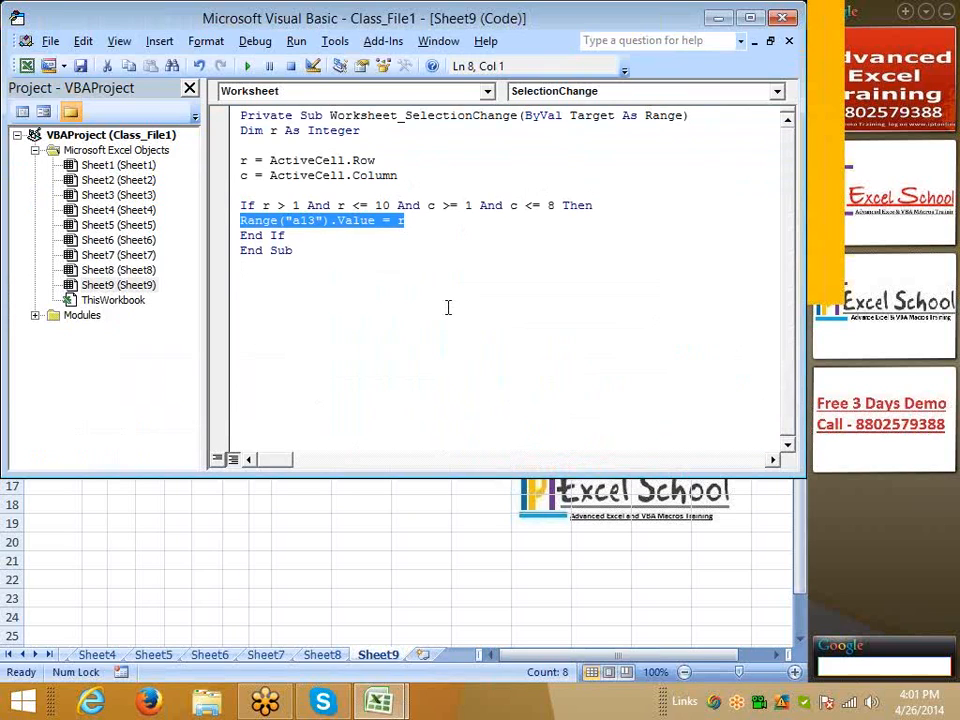
left_click(440, 265)
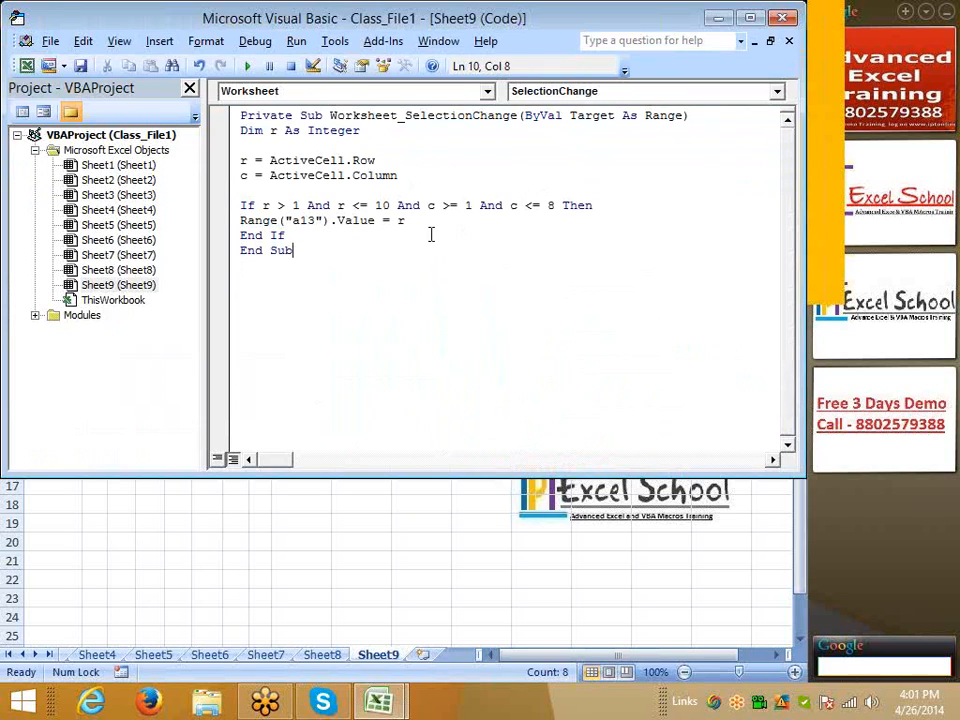
left_click(270, 161)
key("alt+F11")
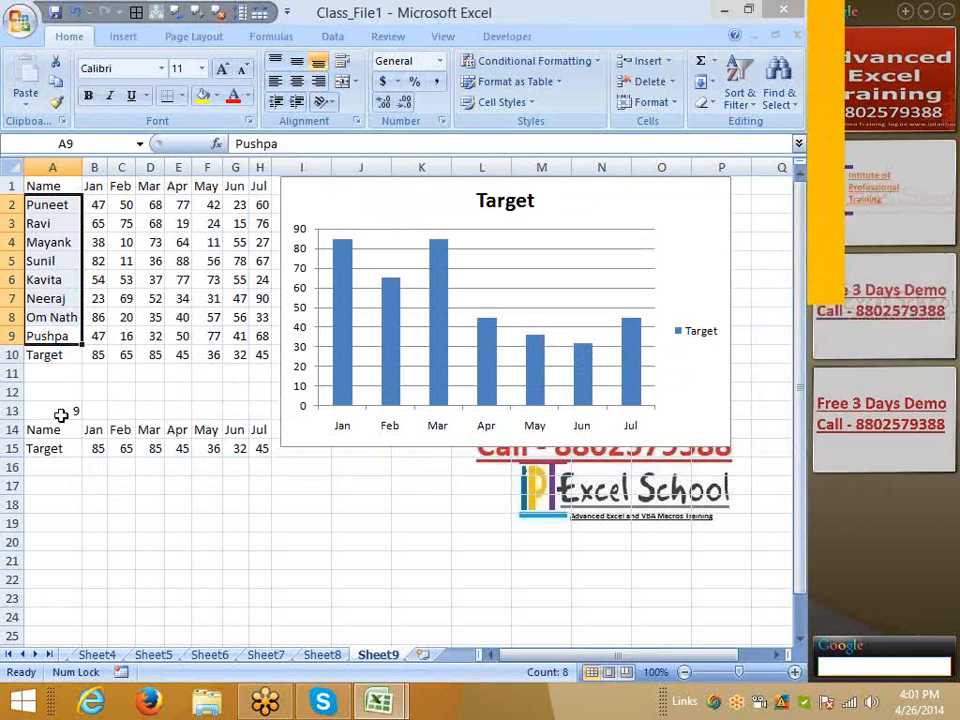
left_click(60, 411)
- Trace the value written to A13 back through r to the ActiveCell.Row assignment in the code
key("alt+F11")
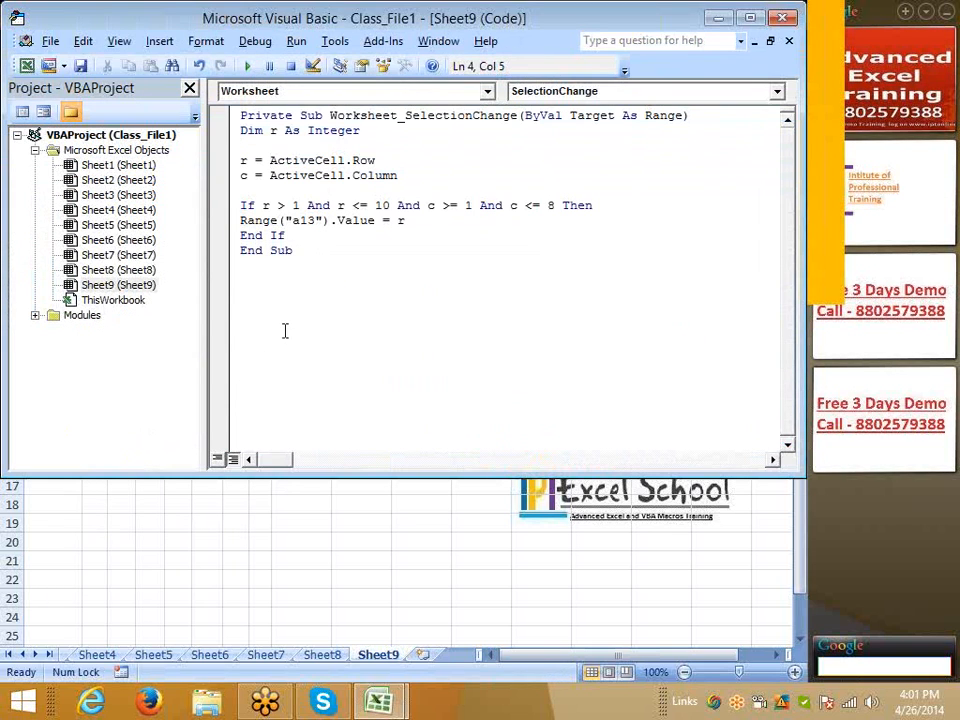
left_click(274, 296)
double_click(326, 221)
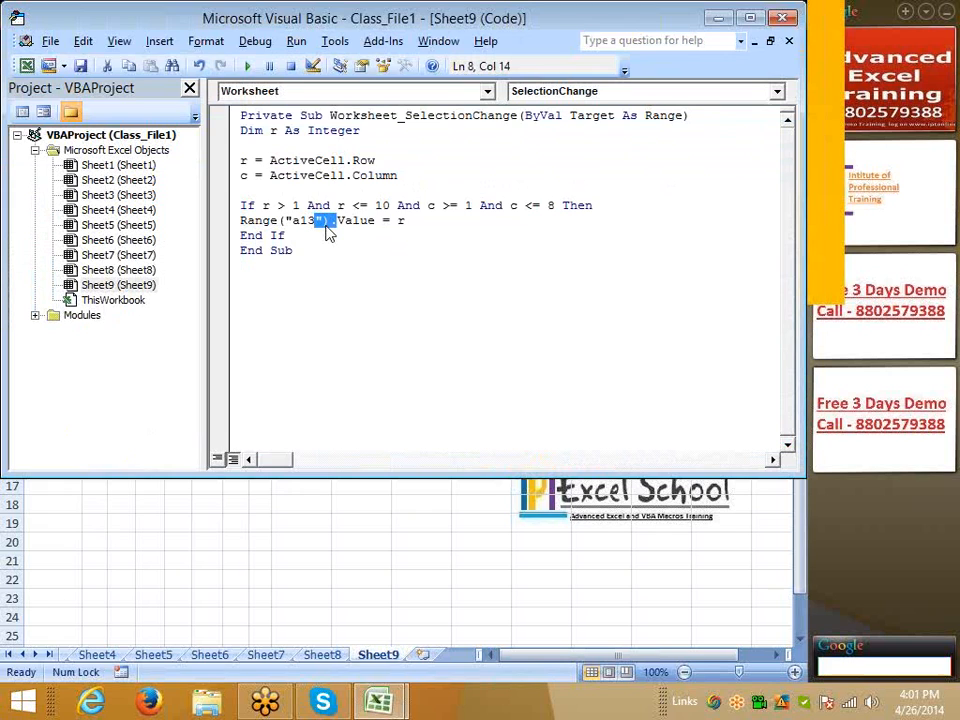
key("alt+F11")
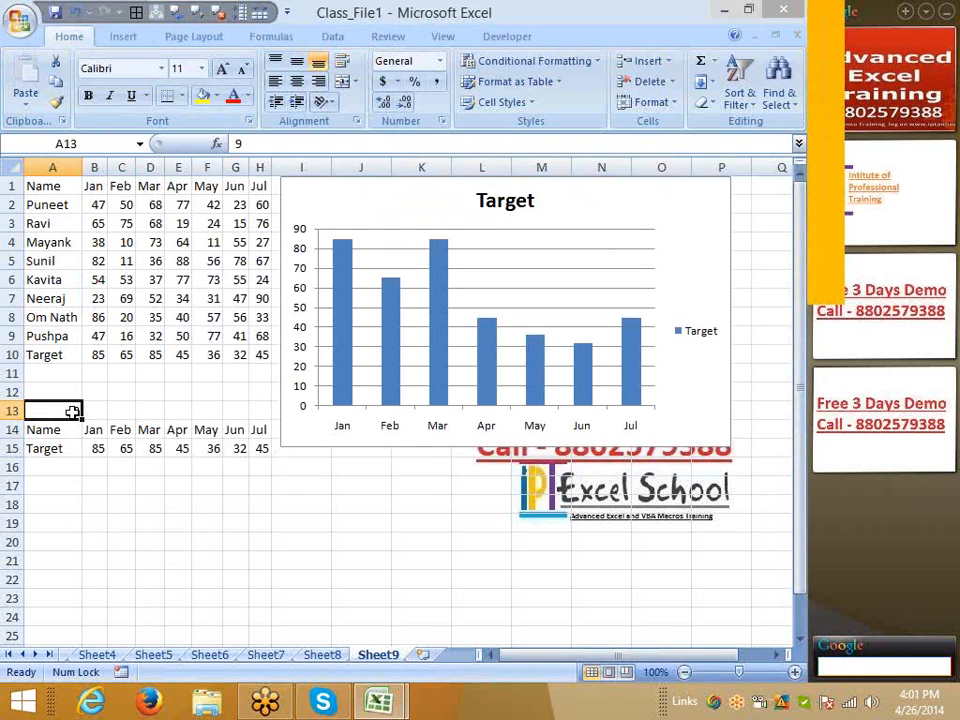
key("alt+F11")
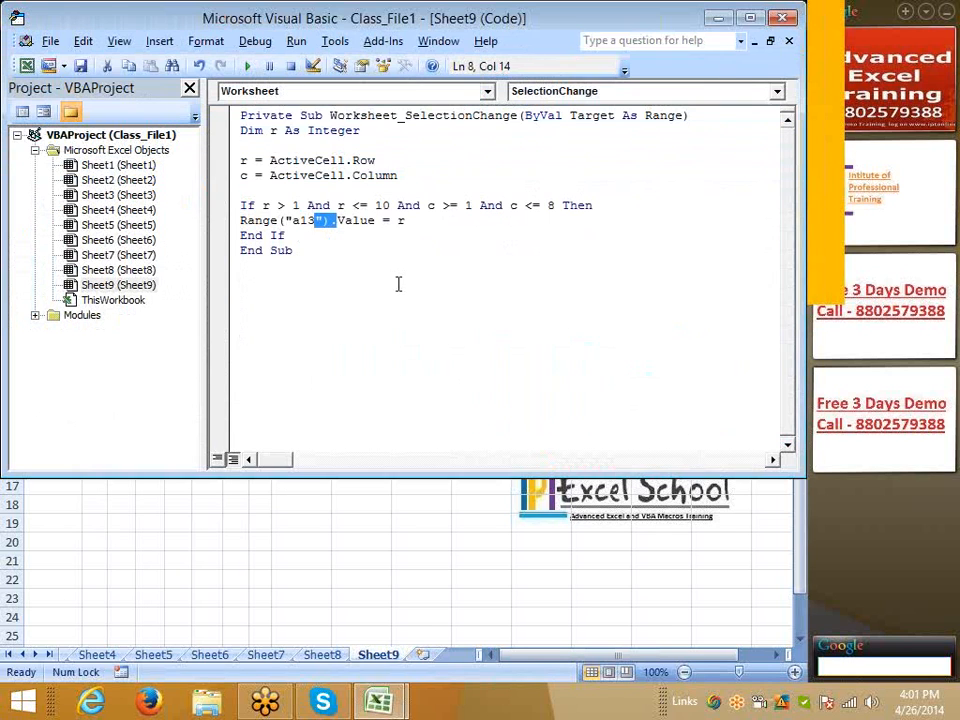
double_click(399, 221)
left_click_drag(267, 158, 395, 162)
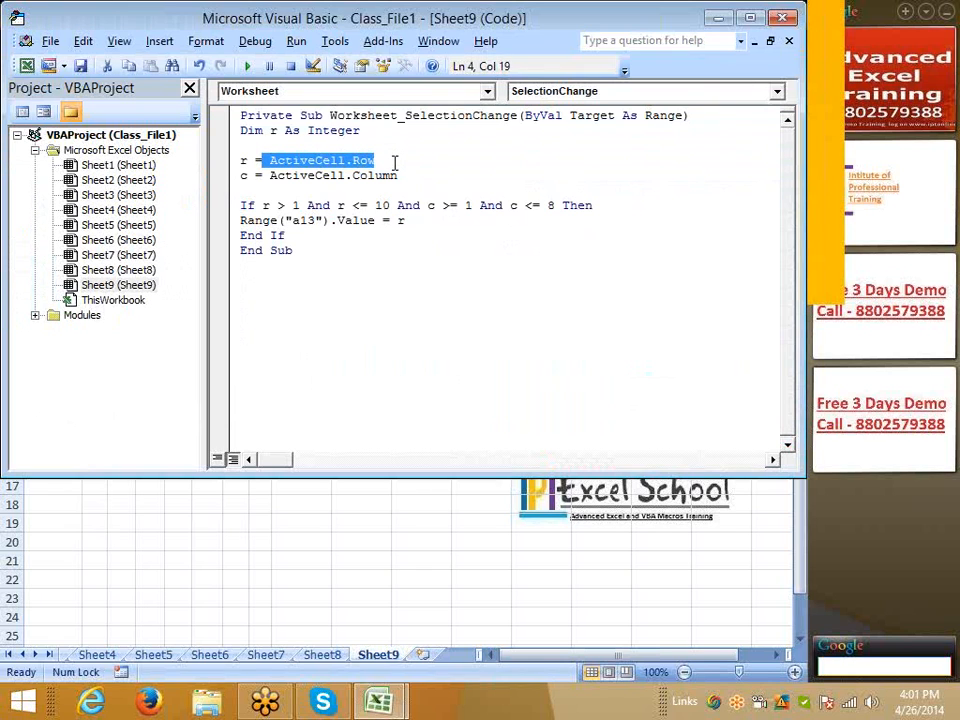
key("alt+F11")
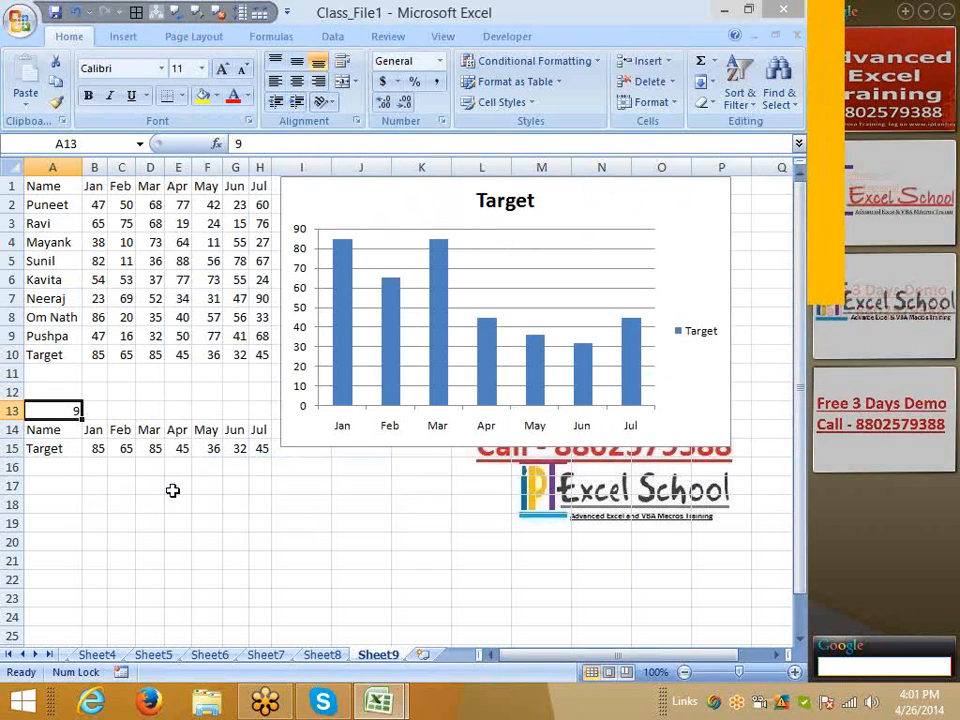
- Retest the interactive chart by selecting A6 and A8 to A10, going up through A2, and finishing with A4 and A5
left_click(65, 285)
left_click(58, 317)
left_click(53, 337)
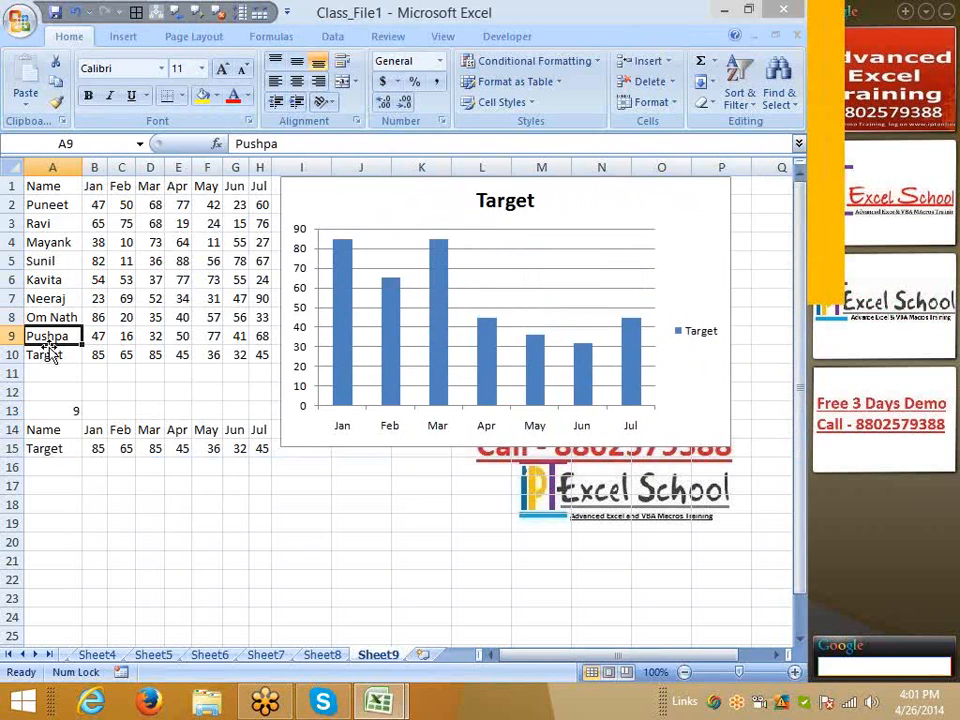
left_click(50, 353)
left_click(48, 336)
left_click(51, 317)
left_click(51, 298)
left_click(51, 280)
left_click(51, 261)
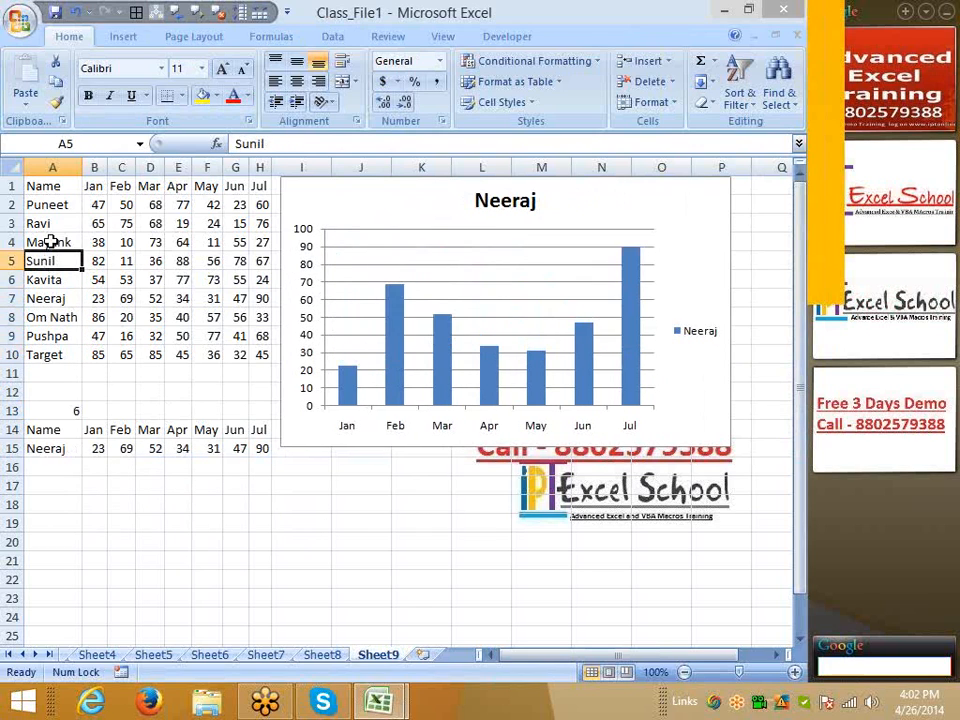
left_click(50, 242)
left_click(50, 222)
left_click(50, 205)
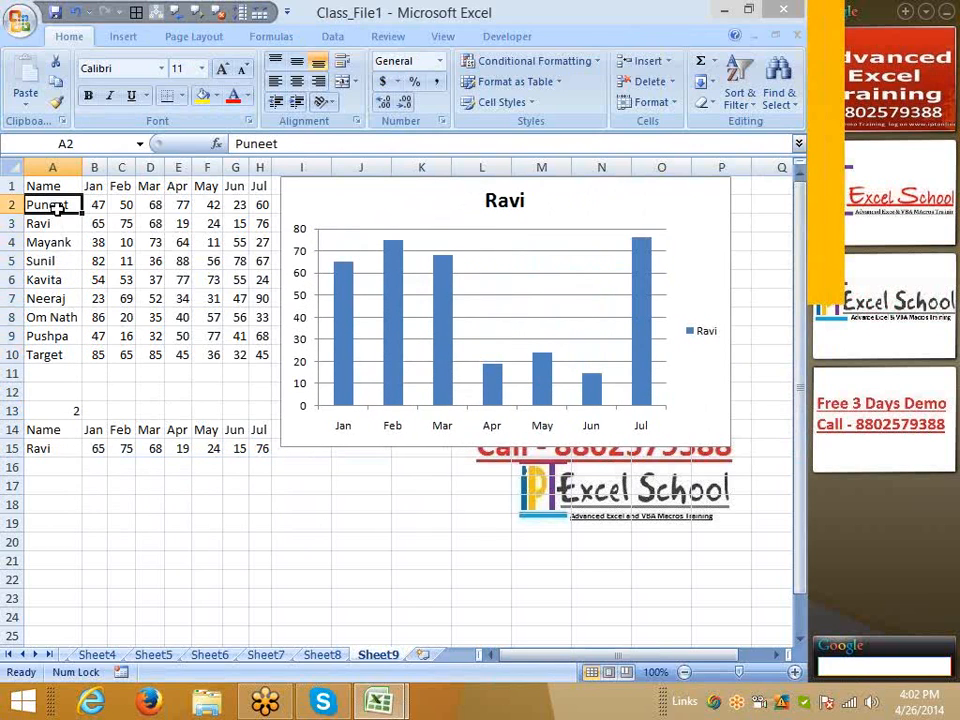
left_click(49, 241)
left_click(52, 261)
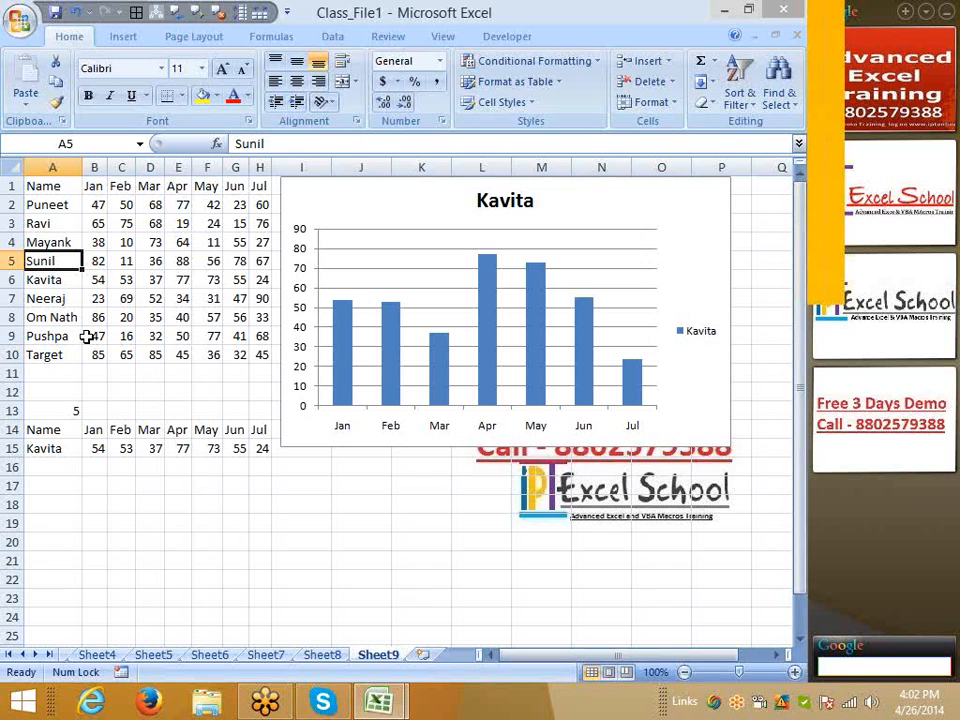
- Show the Visual Basic developer tools and the View Code option of Sheet9 as ways to reach the event code
left_click(507, 36)
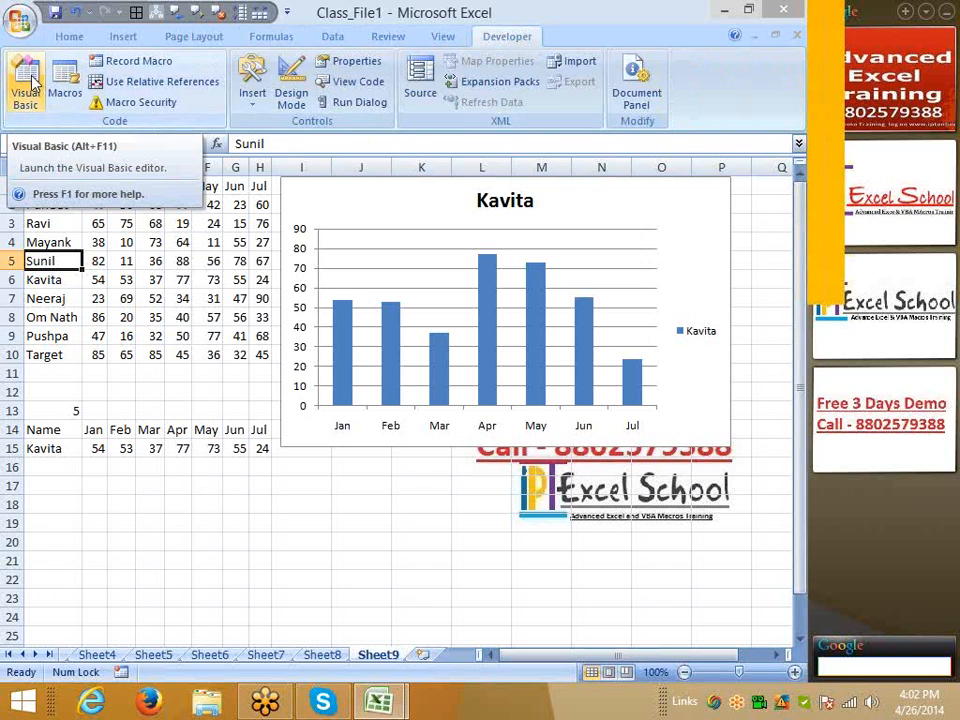
right_click(380, 655)
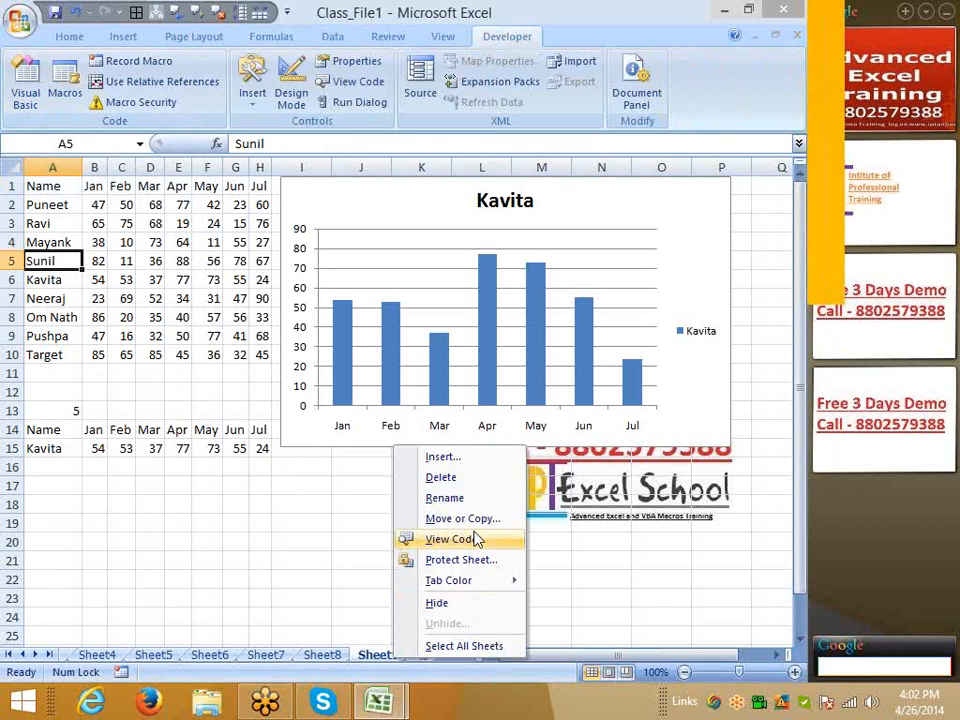
key("super")
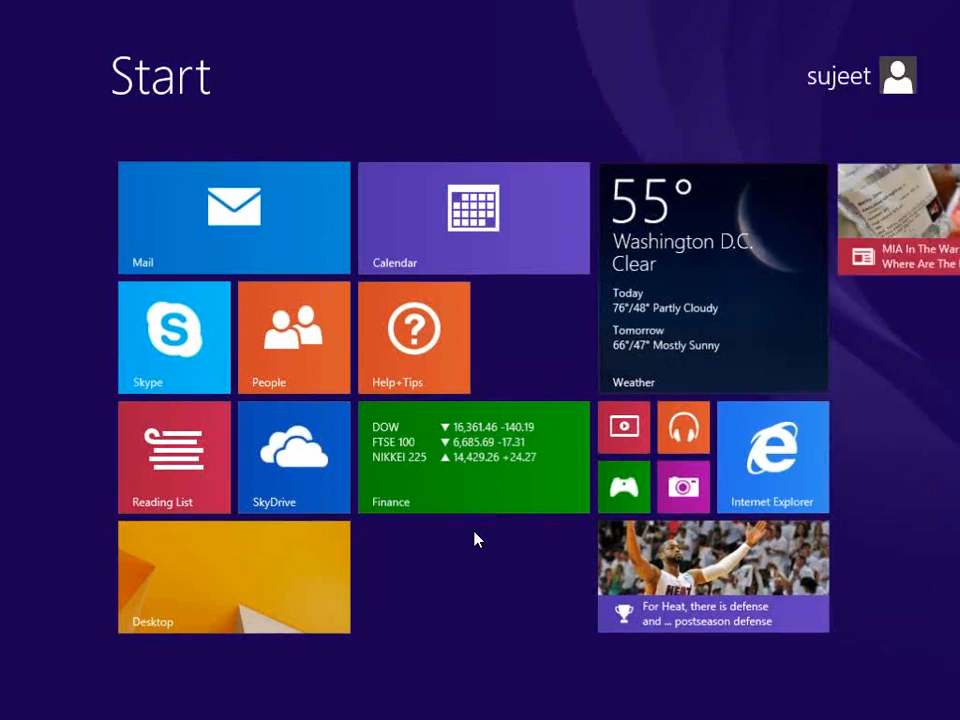
type("excel")
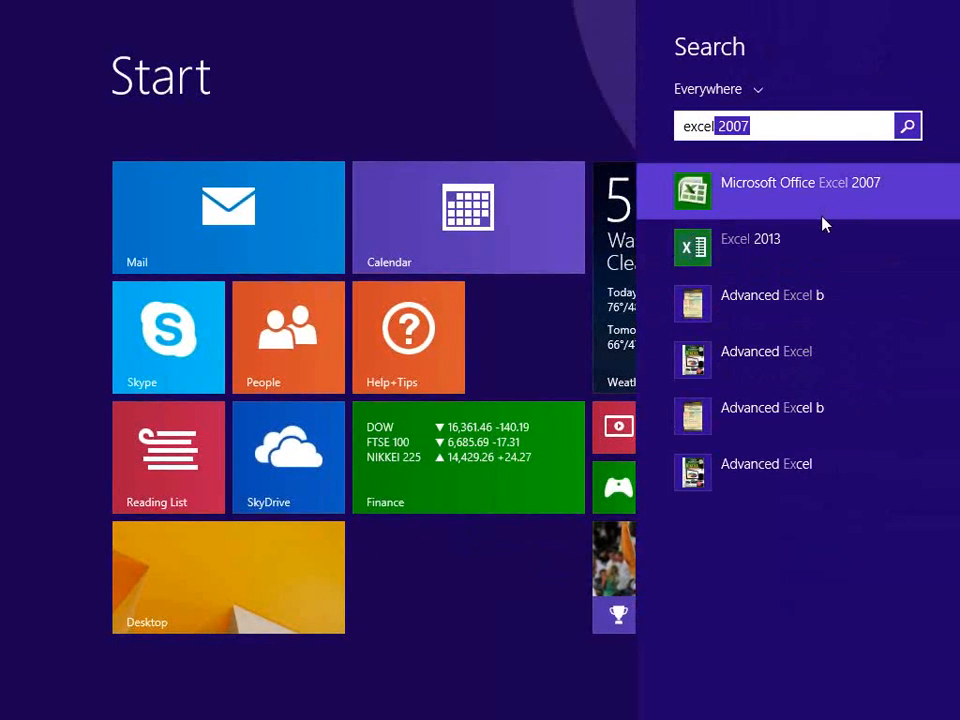
key("BackSpace")
key("BackSpace")
key("BackSpace")
key("BackSpace")
key("BackSpace")
key("BackSpace")
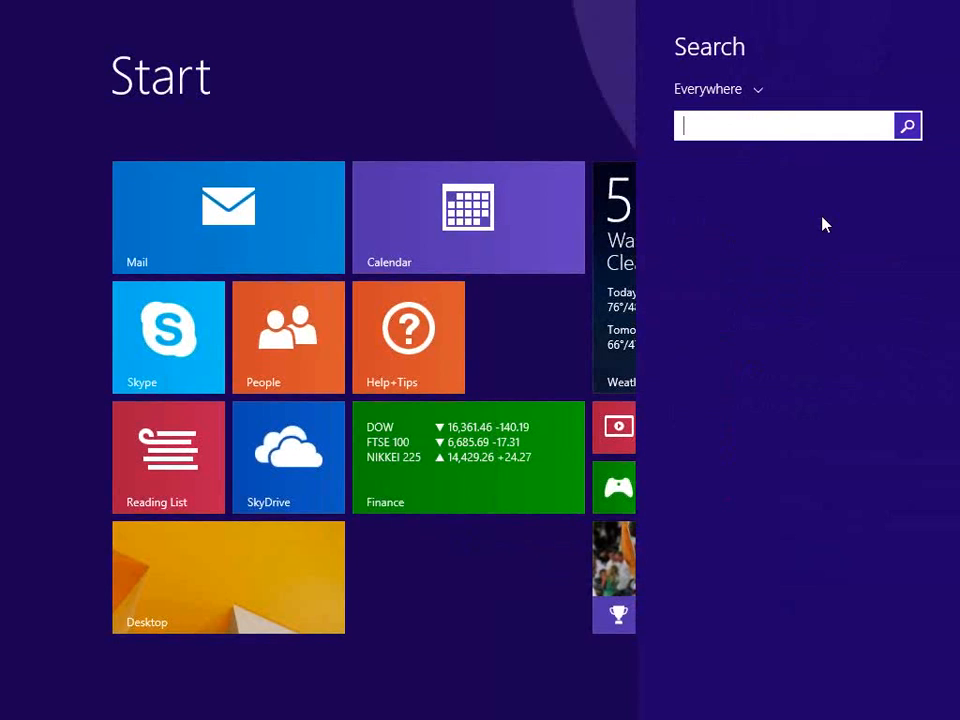
- Search the computer for outlook 2013 and open Outlook 2013
type("outlook 2013")
left_click(787, 207)
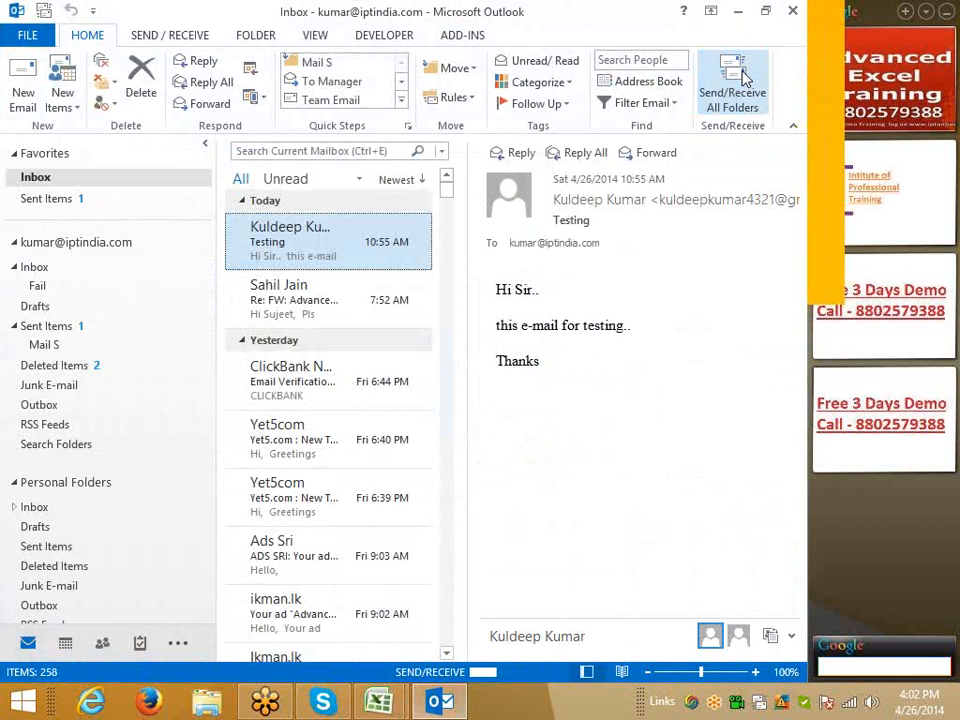
- Switch back to Excel, select the whole Worksheet_SelectionChange procedure in the Visual Basic editor, and return to Sheet9
key("alt+Tab")
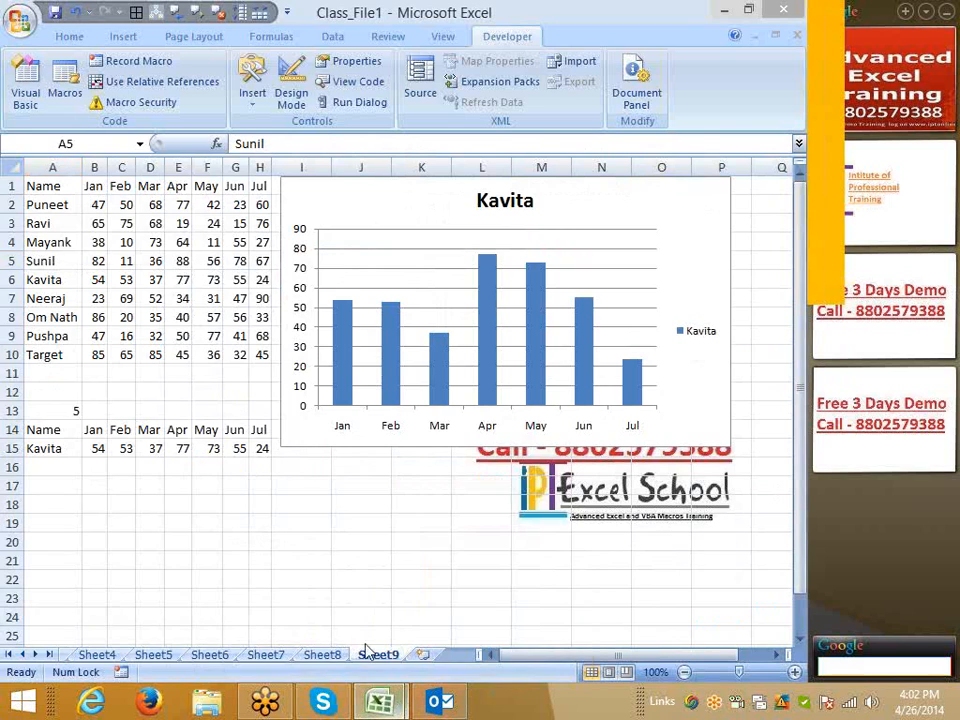
mouse_move(380, 700)
left_click(337, 614)
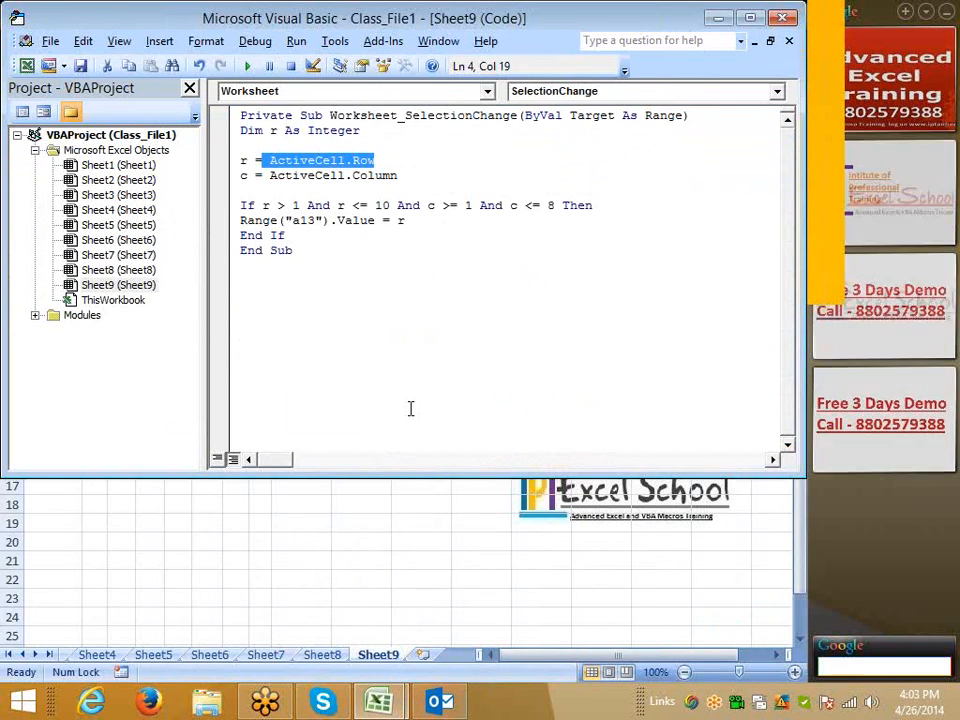
left_click_drag(409, 407, 240, 115)
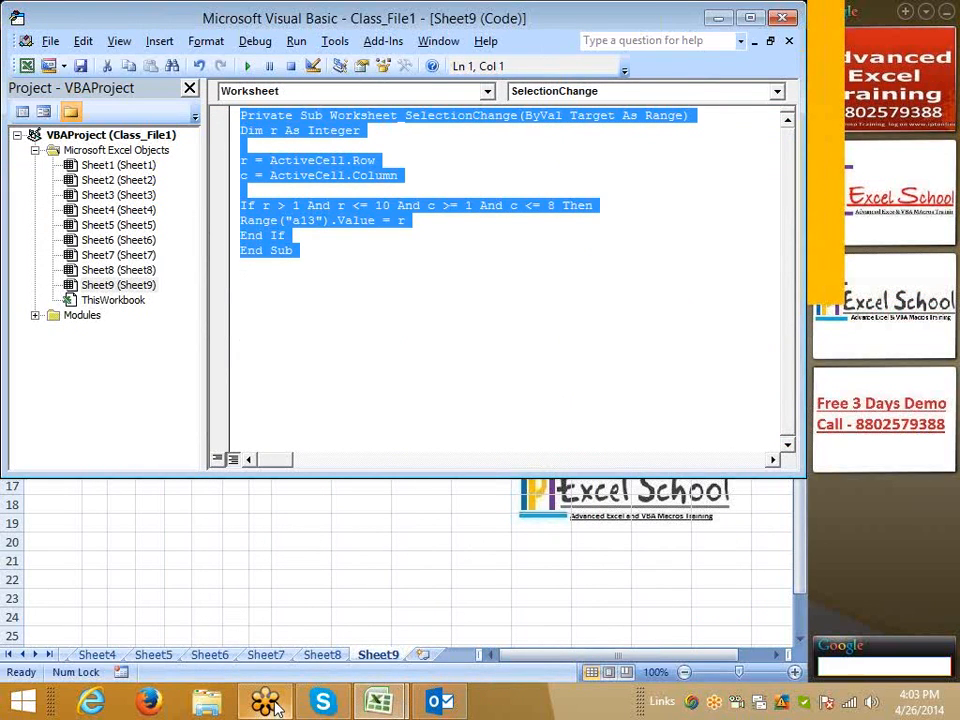
mouse_move(272, 706)
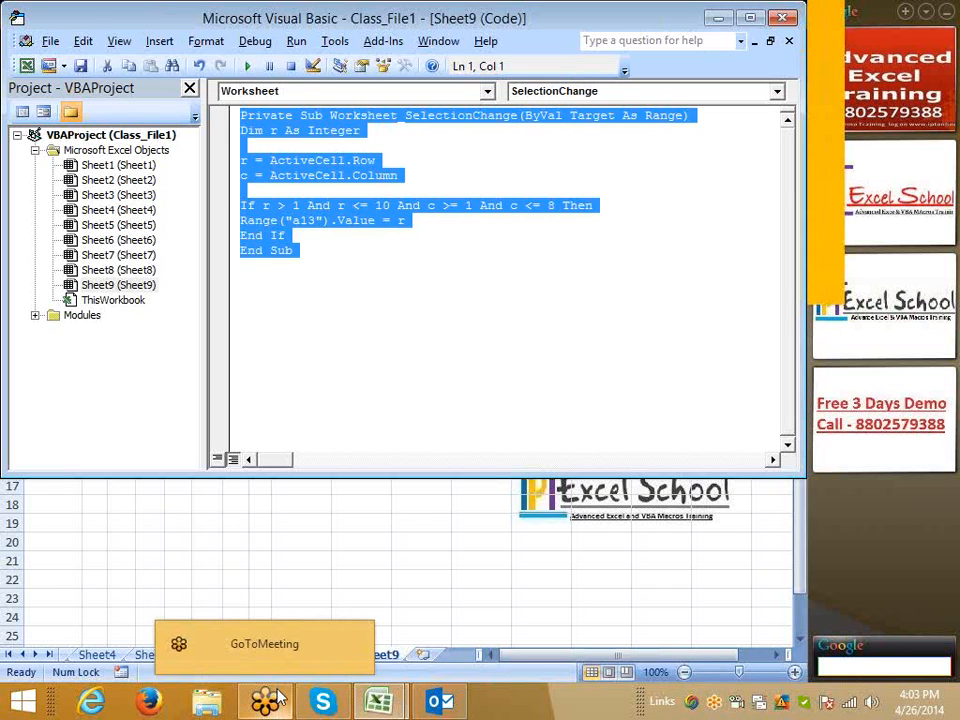
key("alt+Tab")
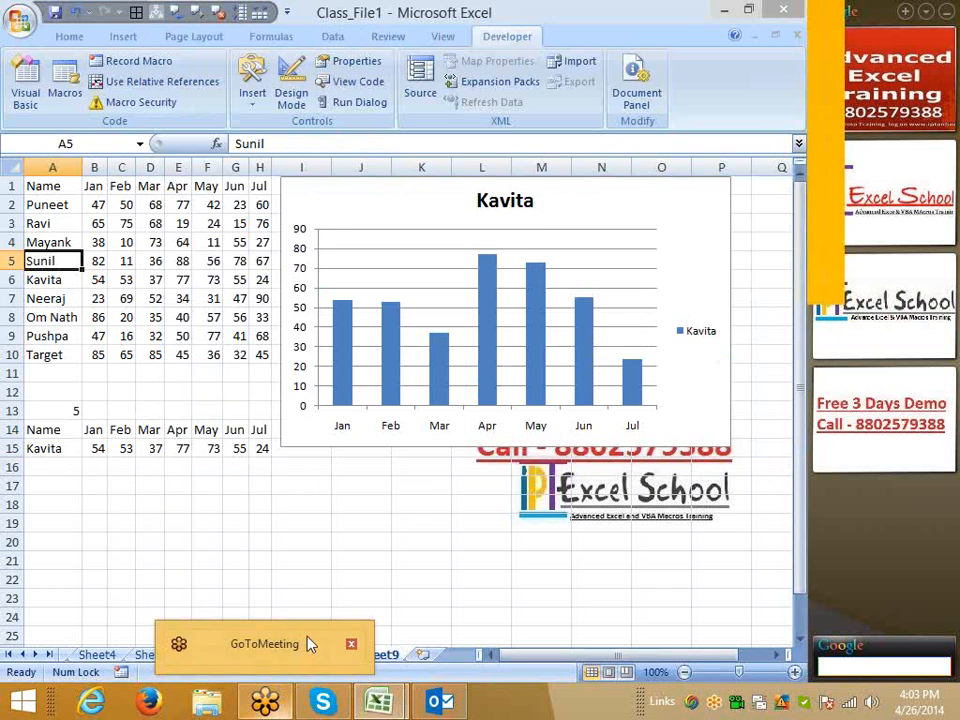
left_click(178, 391)
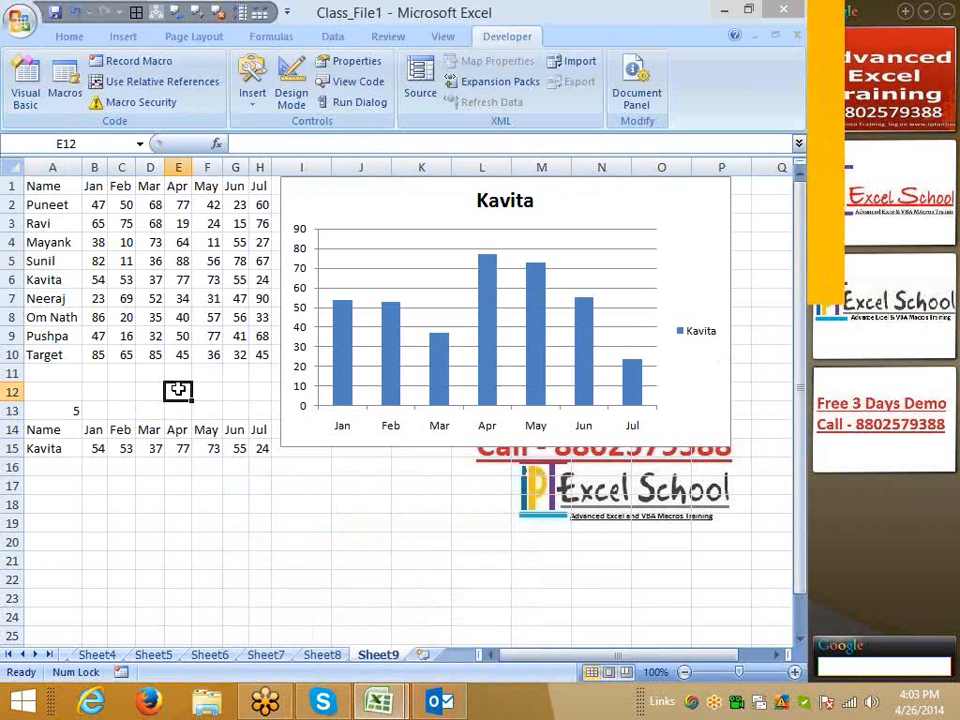
- Check the Outlook inbox again and return to the Class_File1 workbook on Sheet9
left_click(447, 705)
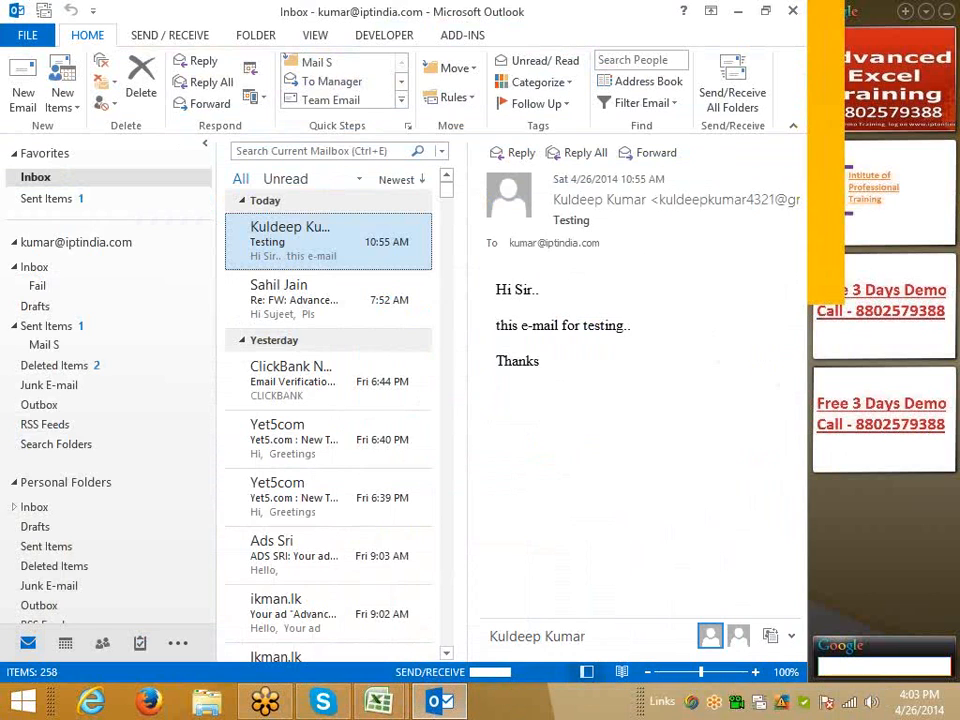
mouse_move(378, 702)
left_click(328, 632)
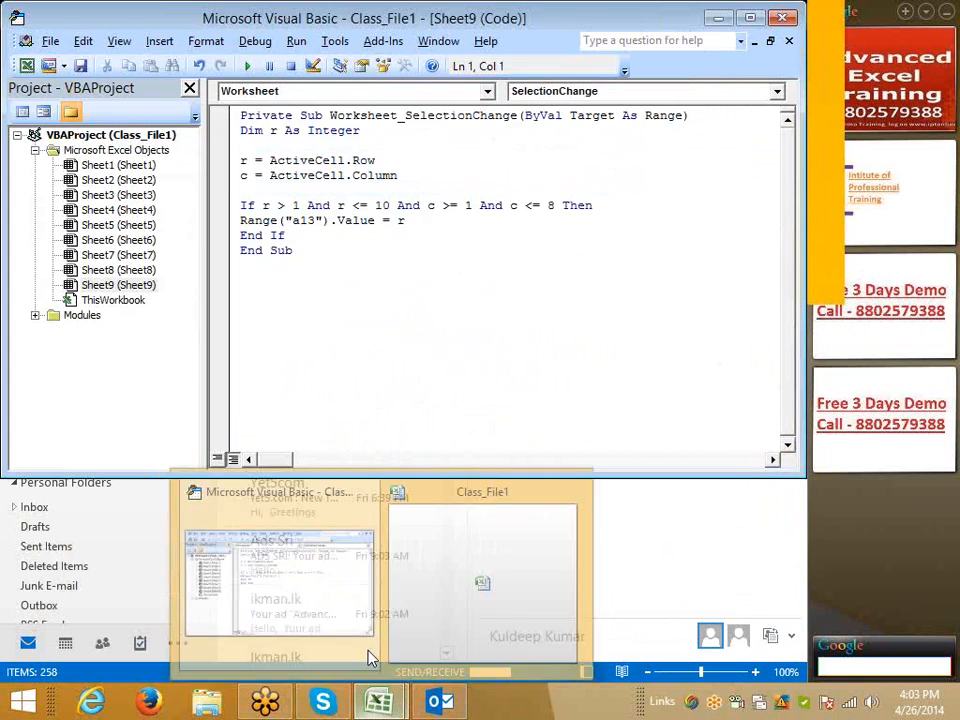
left_click(418, 626)
left_click(236, 522)
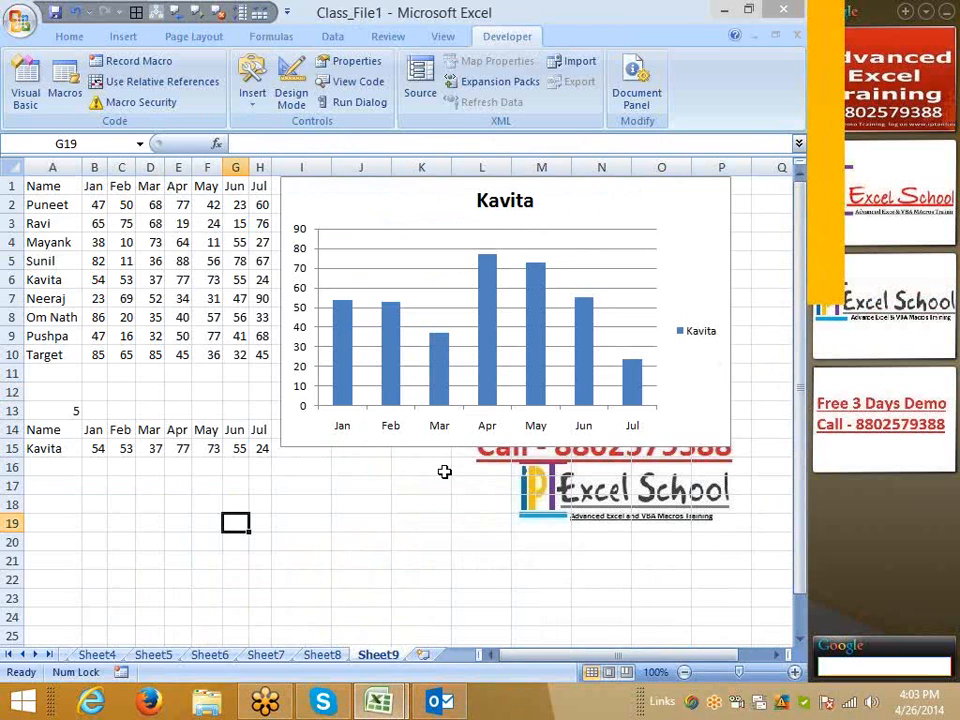
- Switch to Sheet8 and review the months in A2:A13 and the week headings in B1:F1
left_click(320, 655)
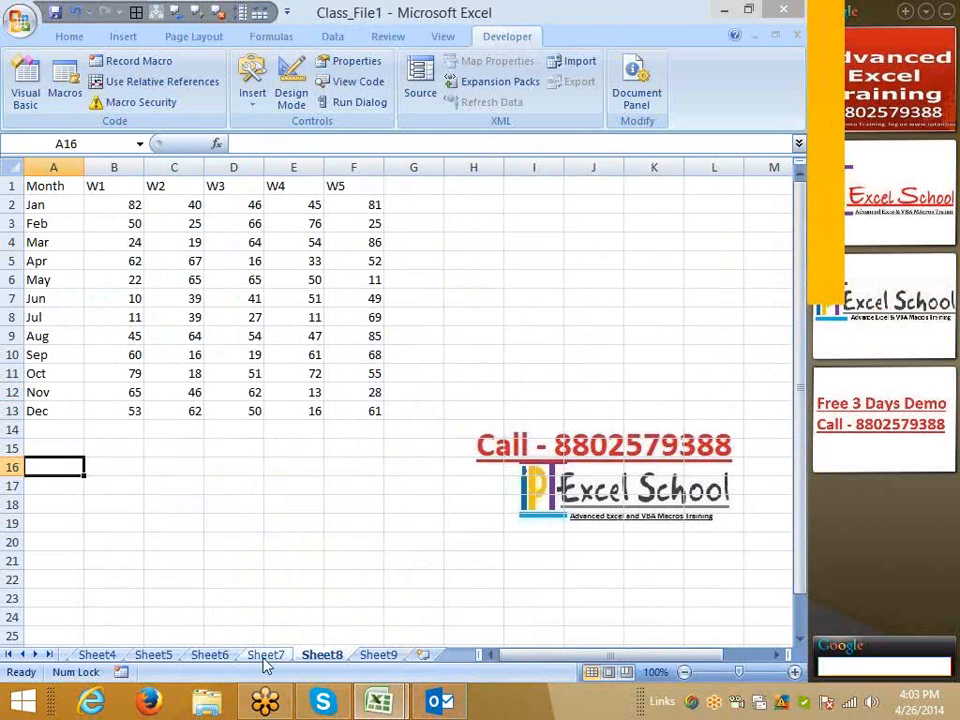
left_click(229, 337)
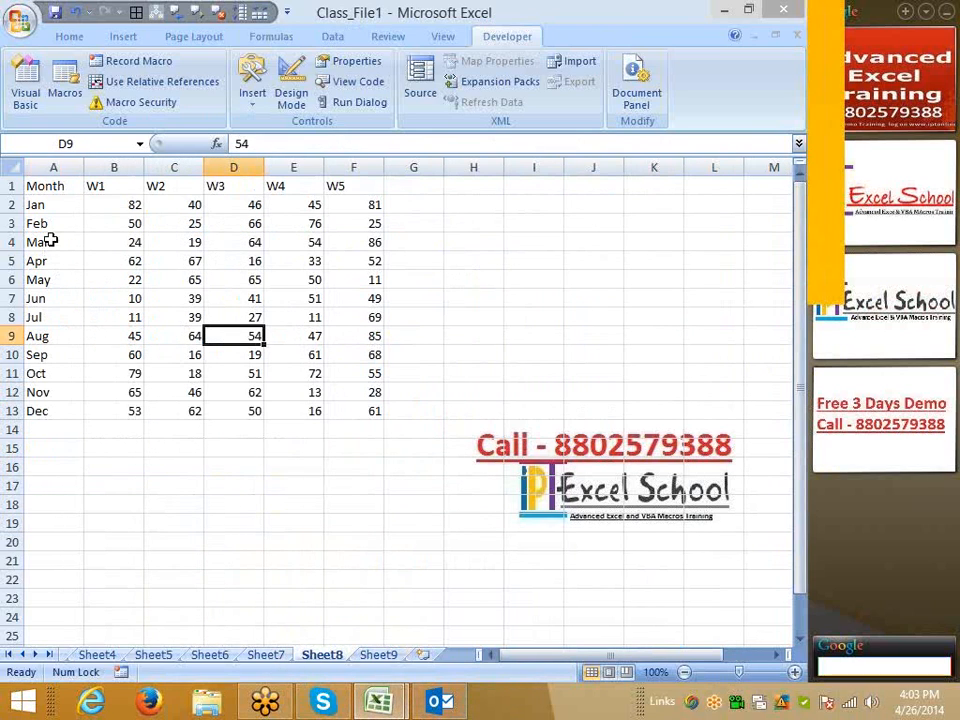
left_click_drag(50, 206, 70, 410)
left_click_drag(105, 186, 336, 186)
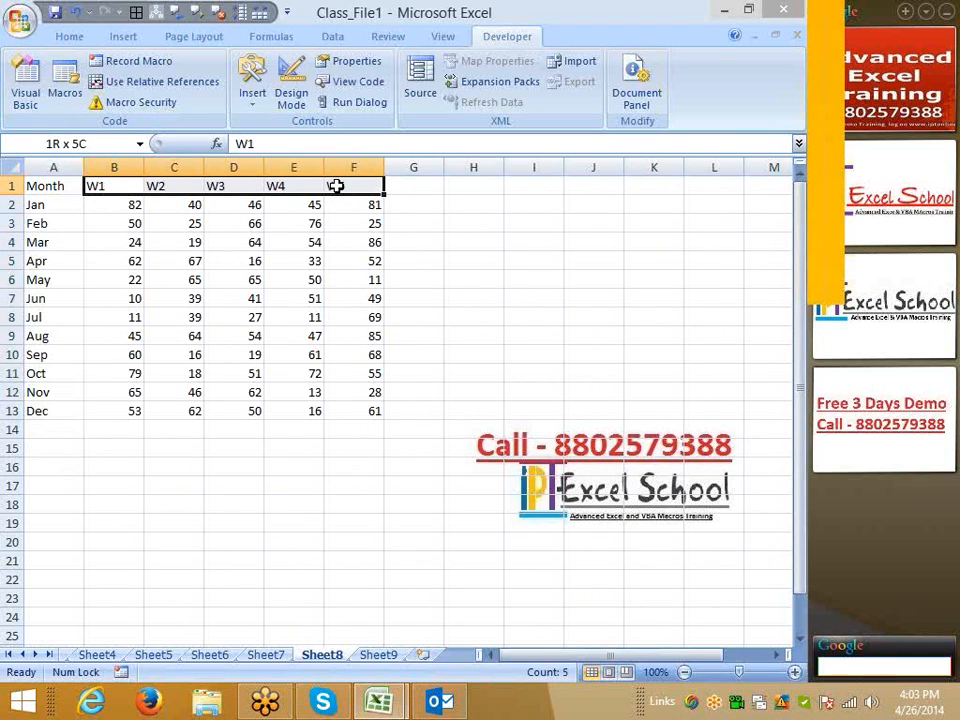
left_click(243, 241)
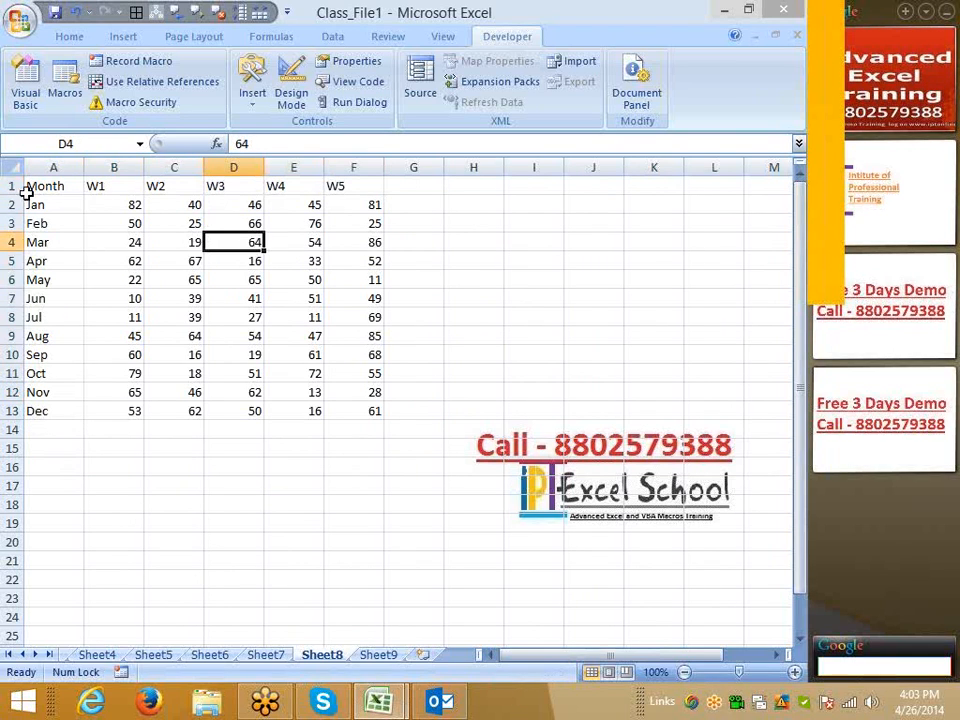
- Enter the heading Month in cell A16 below the Sheet8 data table
left_click(68, 482)
left_click(67, 468)
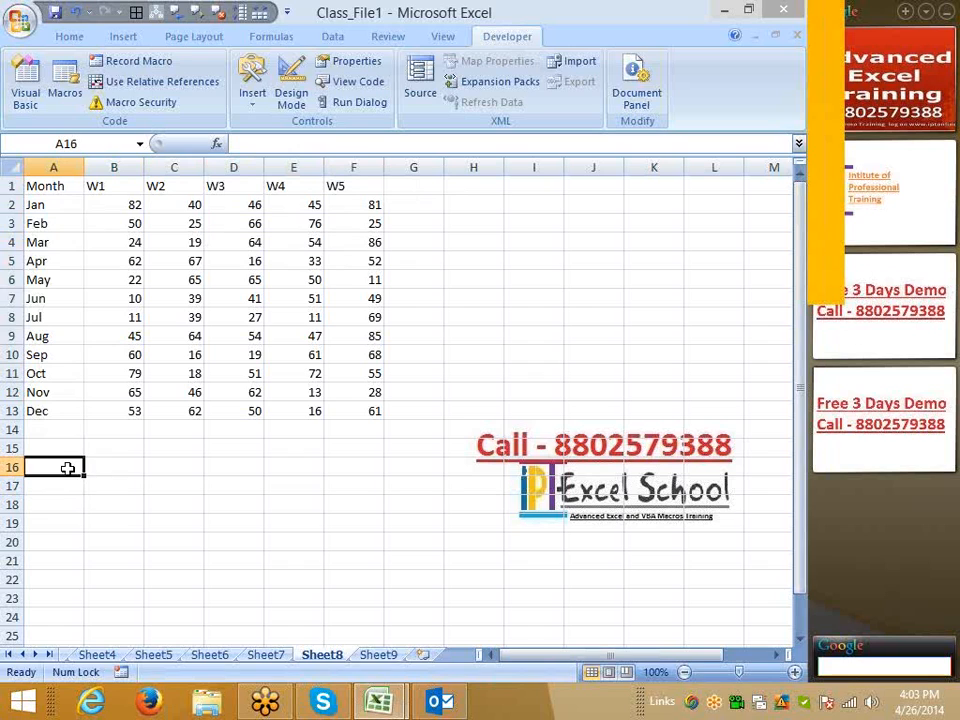
type("Mo")
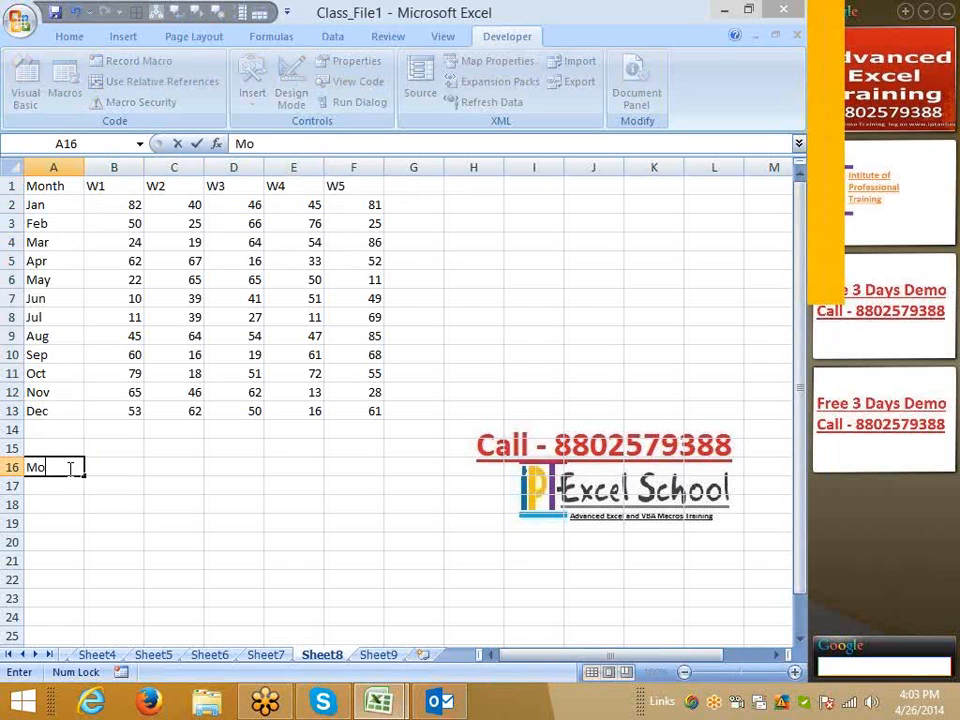
type("nth")
key("Return")
- Enter 1 in cells A15 and B15 as the row and column index values
key("Up")
key("Up")
type("1")
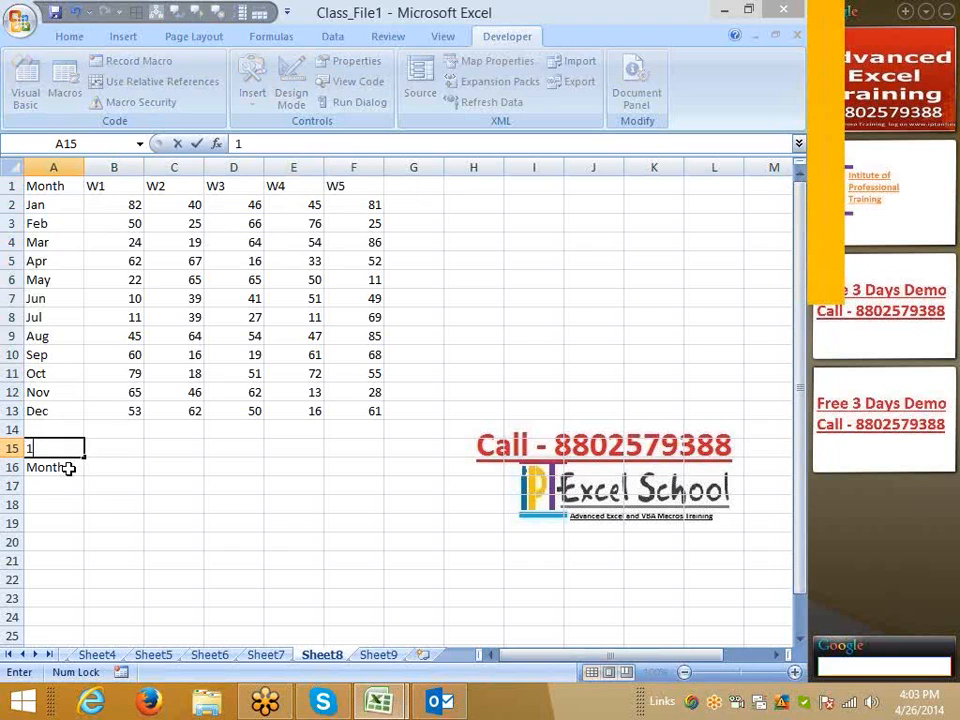
key("Tab")
type("1")
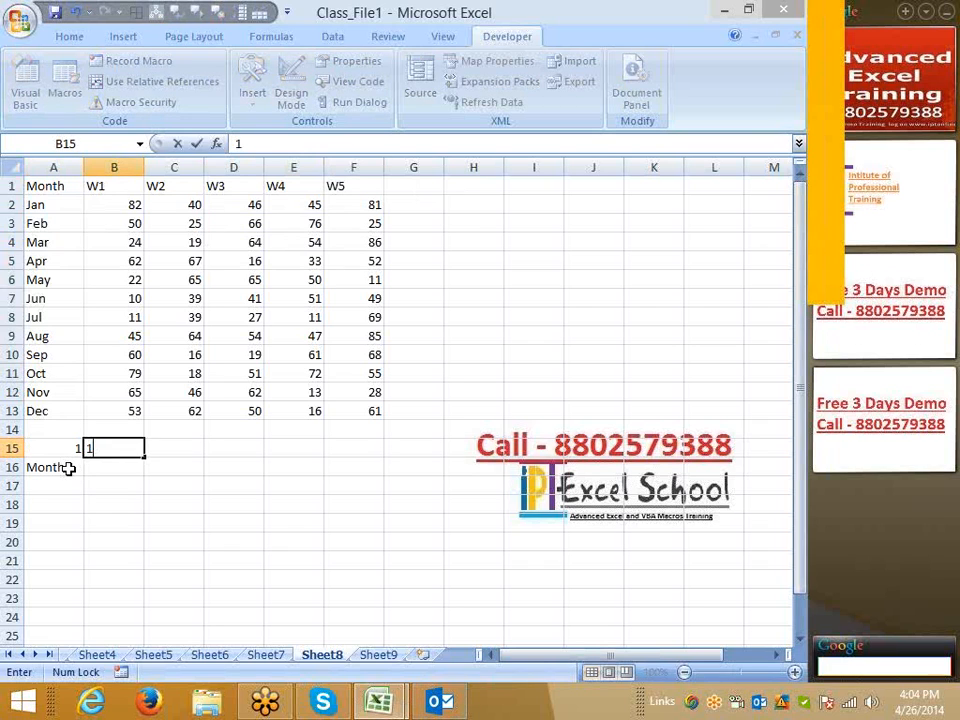
key("Tab")
key("Left")
key("Left")
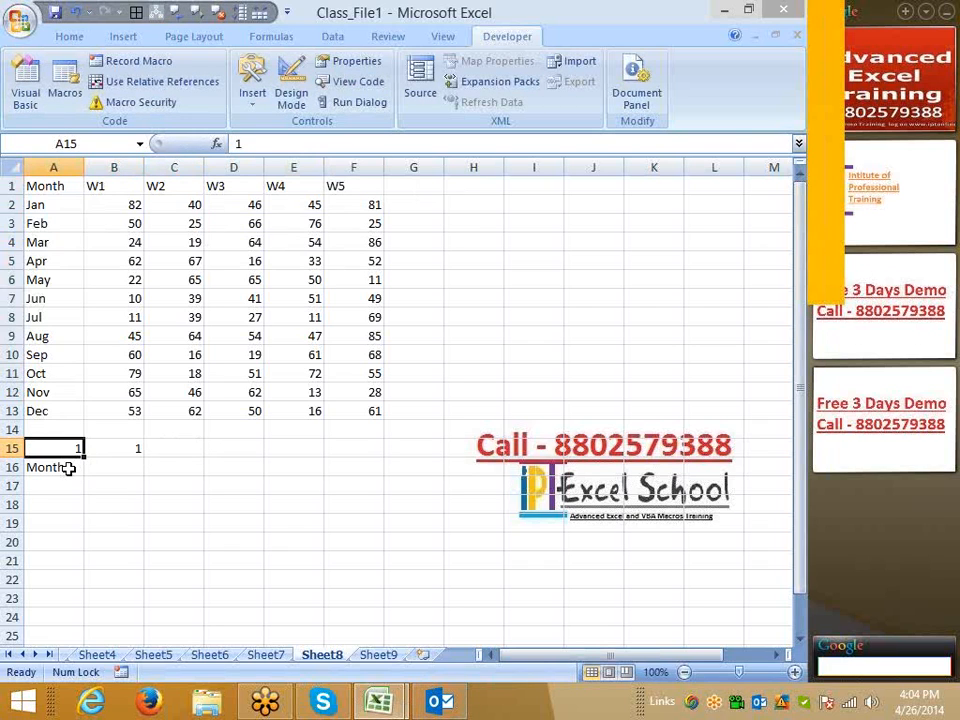
- Start an OFFSET formula in cell B16
key("Right")
key("Down")
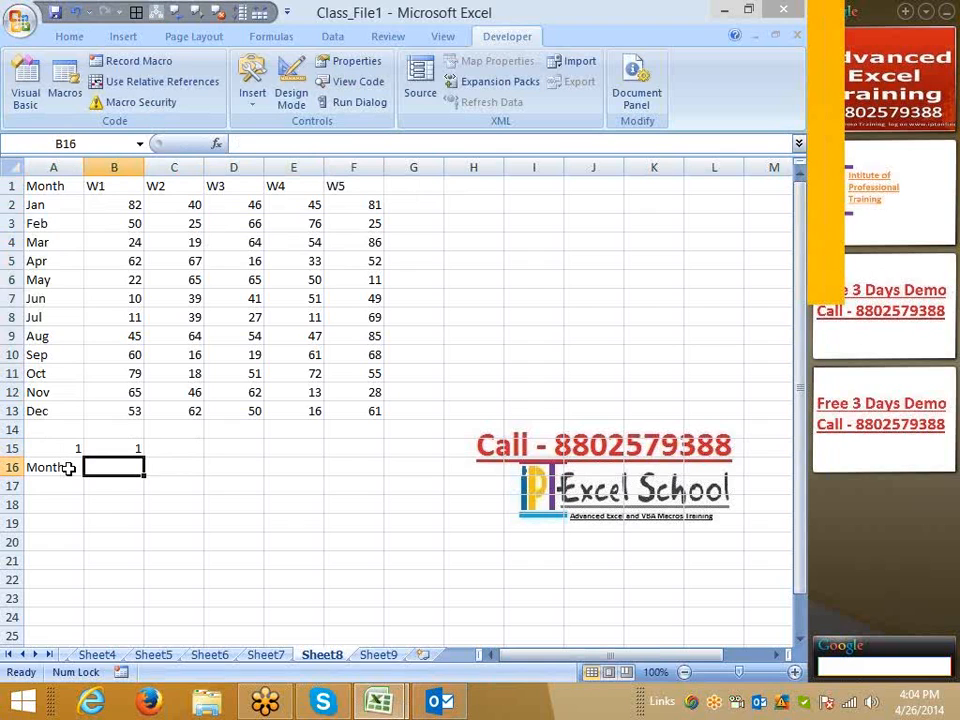
type("=of")
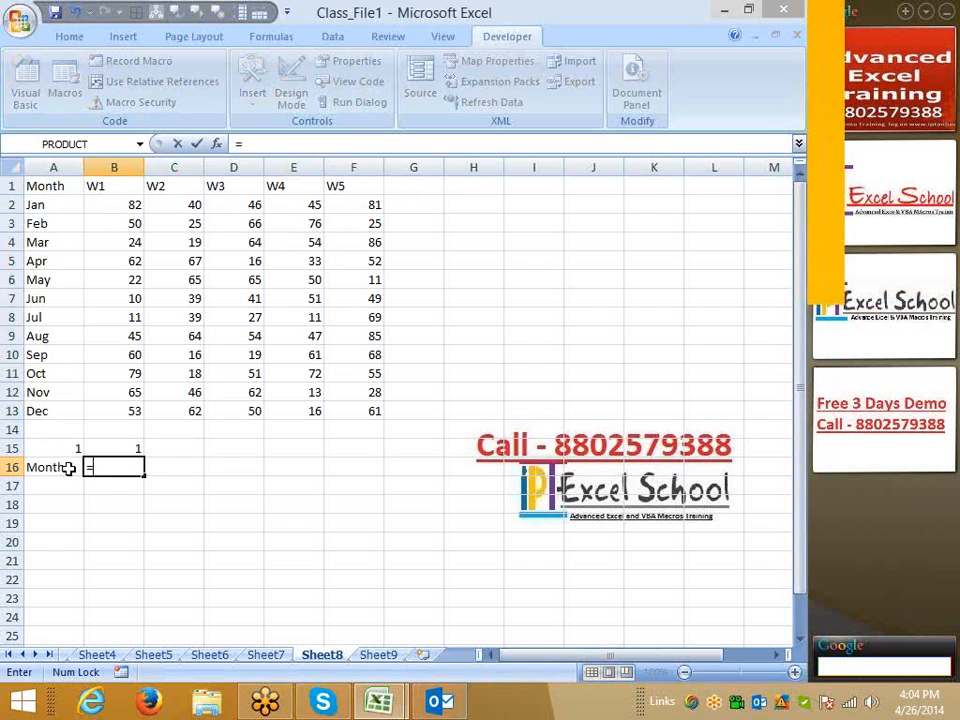
key("Tab")
left_click(67, 467)
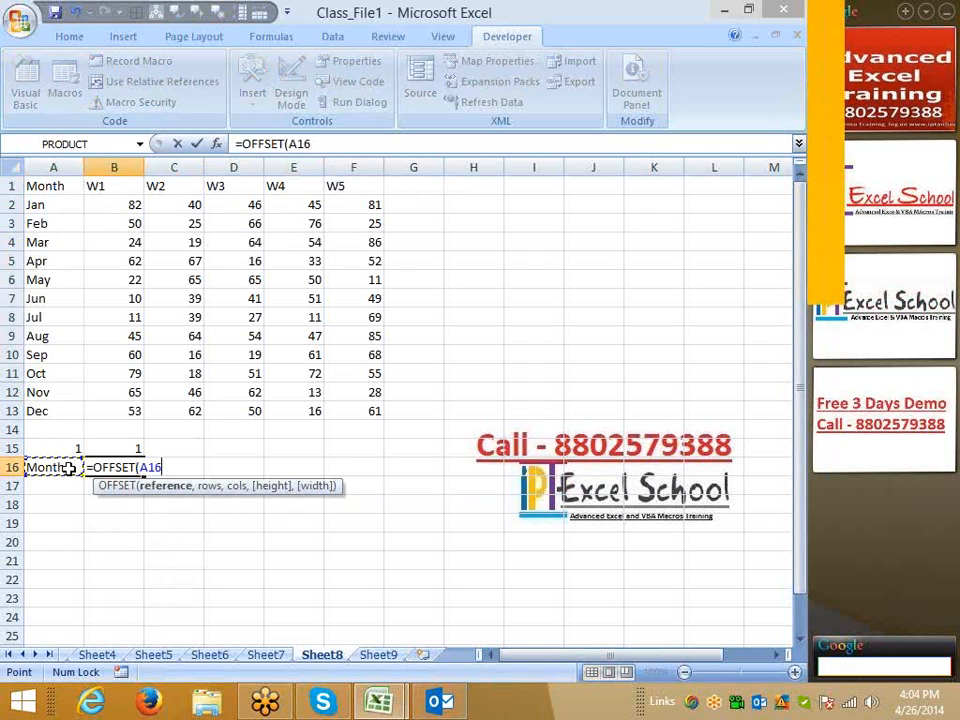
type(",")
left_click(62, 186)
type(",")
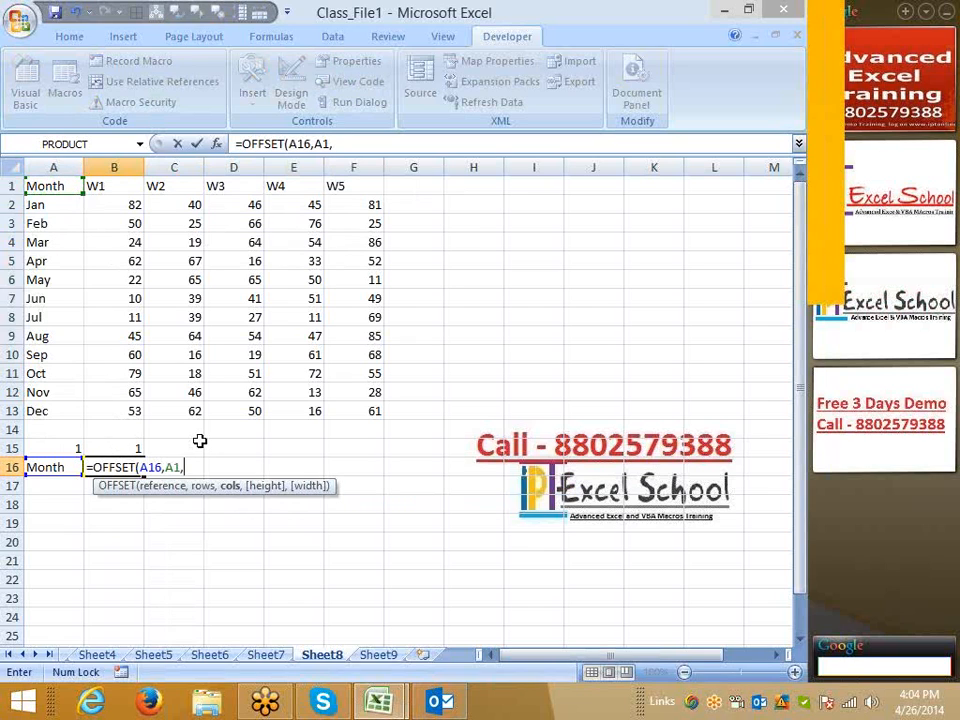
key("BackSpace")
key("BackSpace")
key("BackSpace")
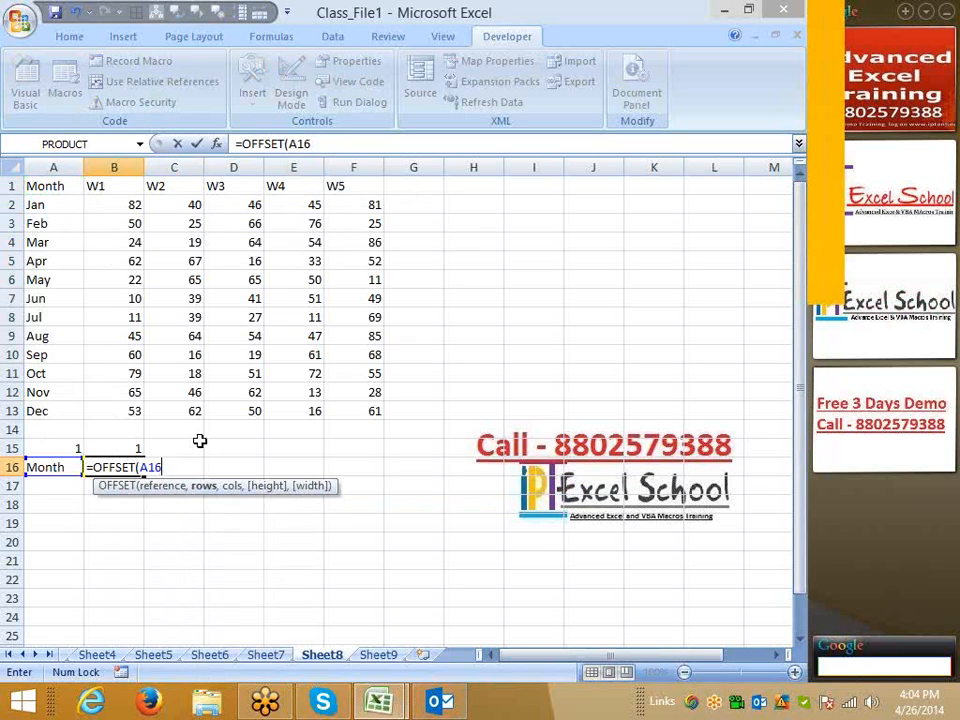
key("BackSpace")
key("BackSpace")
key("BackSpace")
- Complete the formula in B16 as =OFFSET(A1,0,B15) so the week heading follows the index in B15
left_click(38, 187)
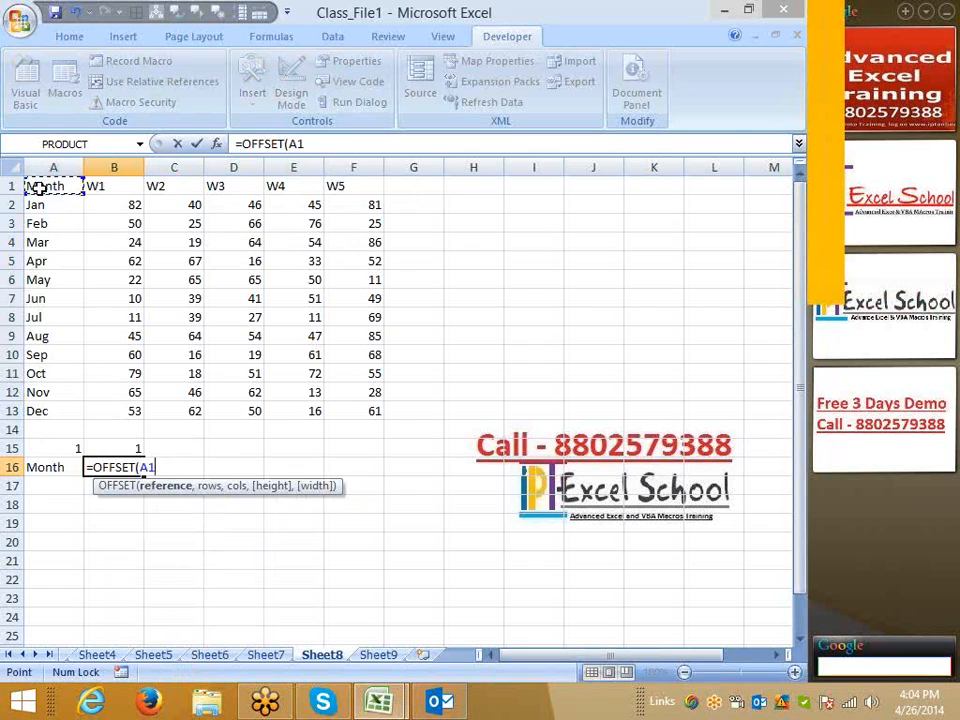
type(",")
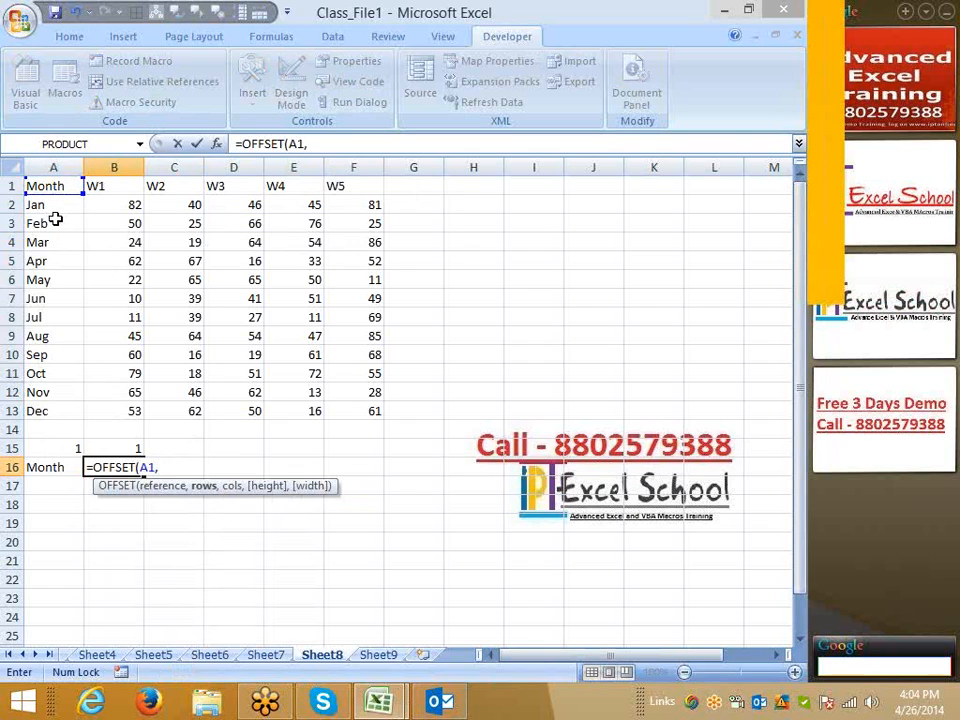
type("0,")
left_click(117, 450)
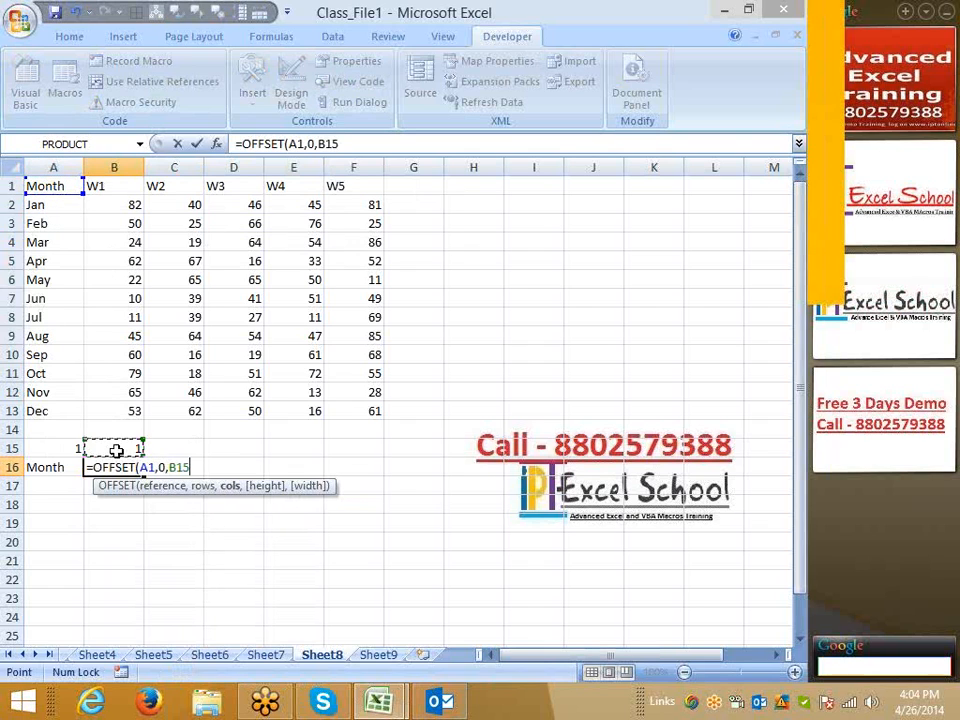
key("Return")
key("Up")
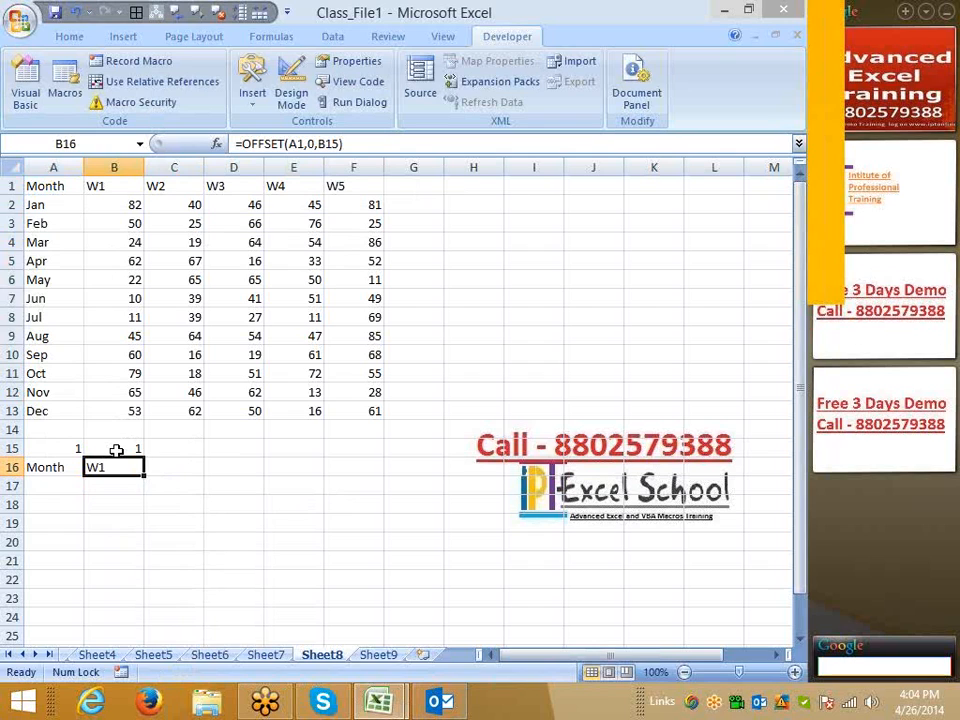
- Start an OFFSET formula in cell A17 under the Month heading
key("Down")
key("Left")
type("=of`")
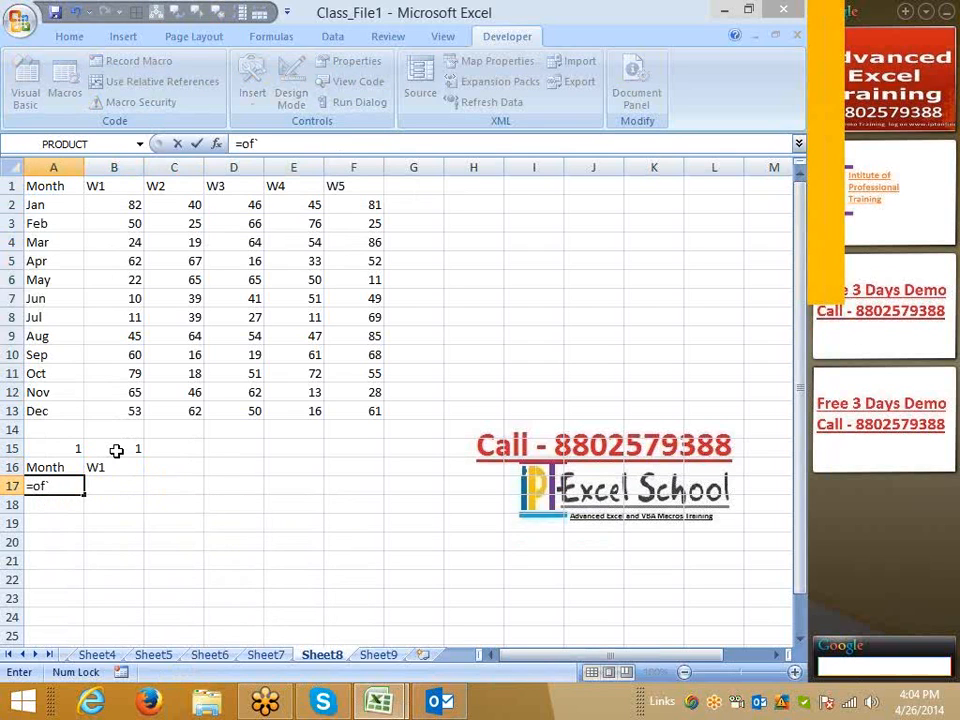
key("BackSpace")
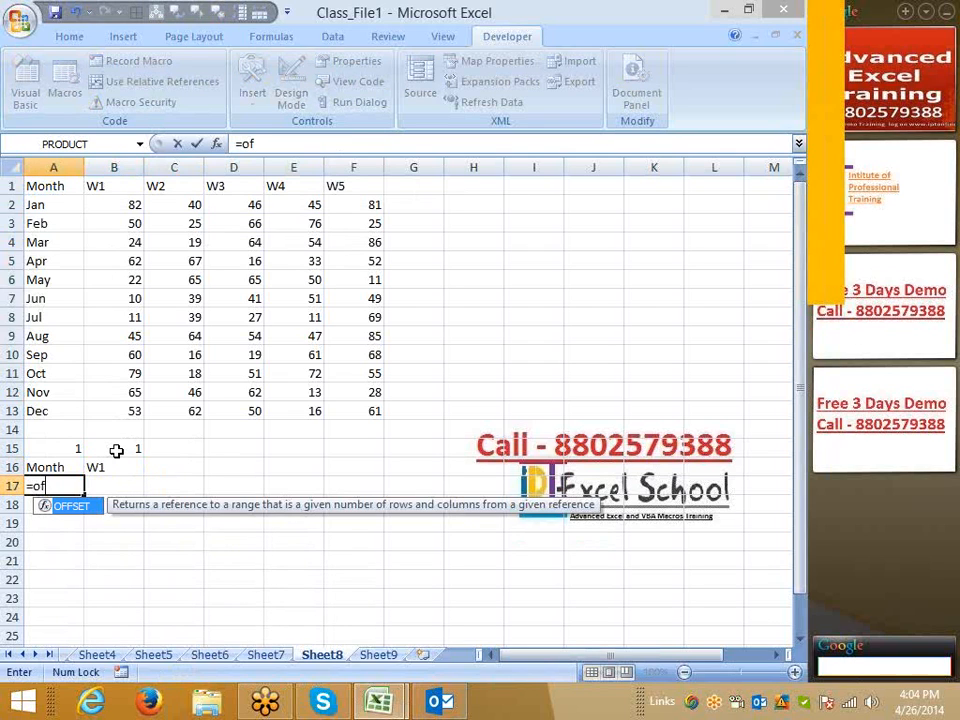
key("Tab")
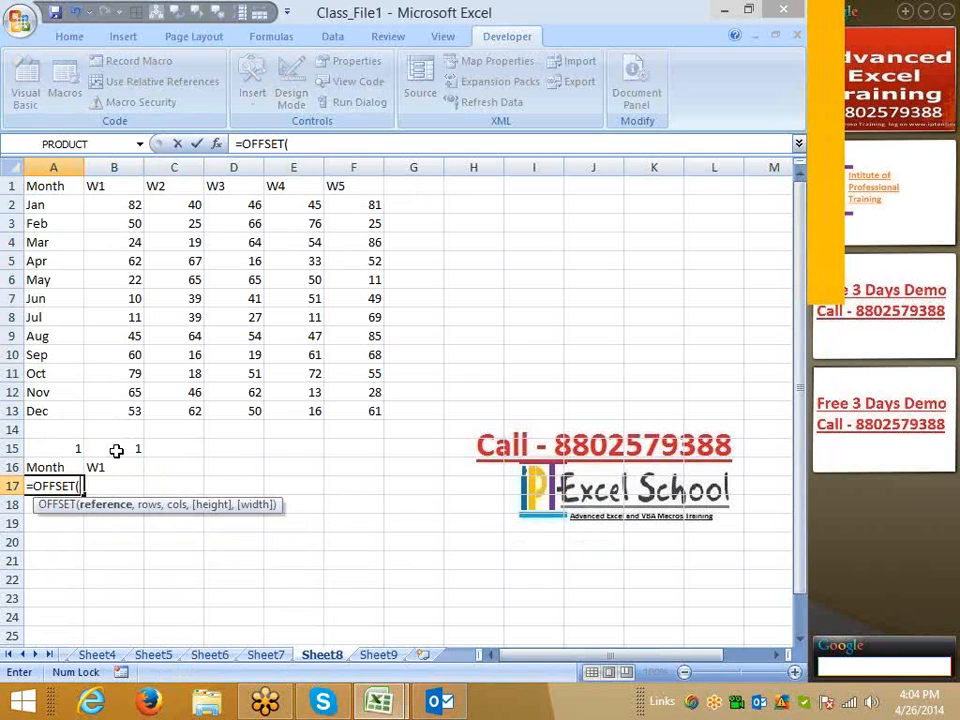
left_click(77, 448)
type(",")
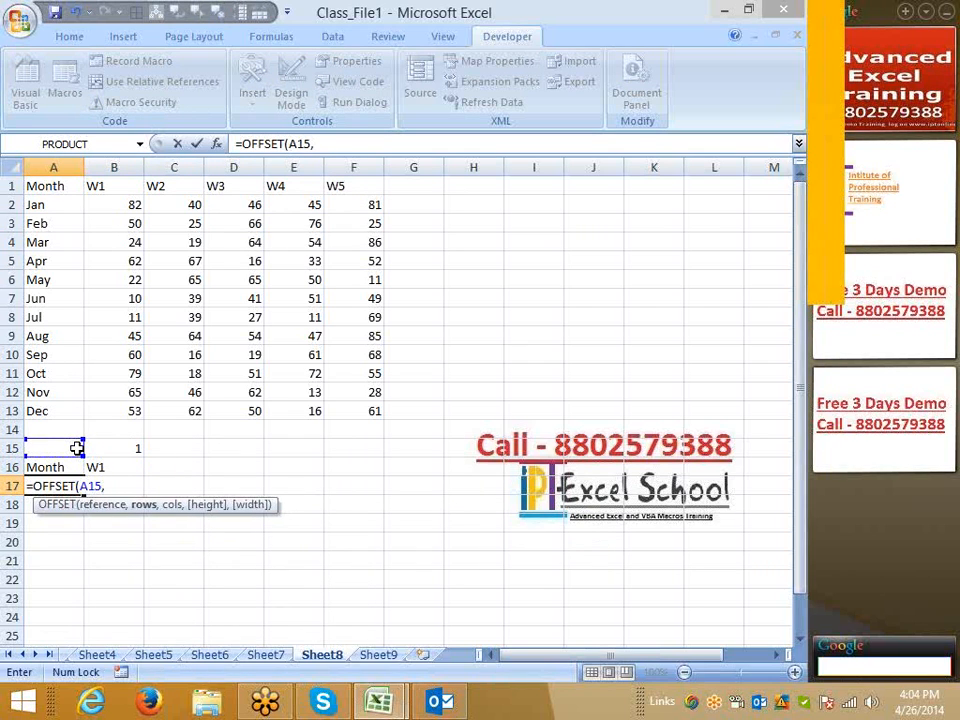
key("BackSpace")
key("BackSpace")
key("BackSpace")
key("BackSpace")
key("BackSpace")
left_click(60, 181)
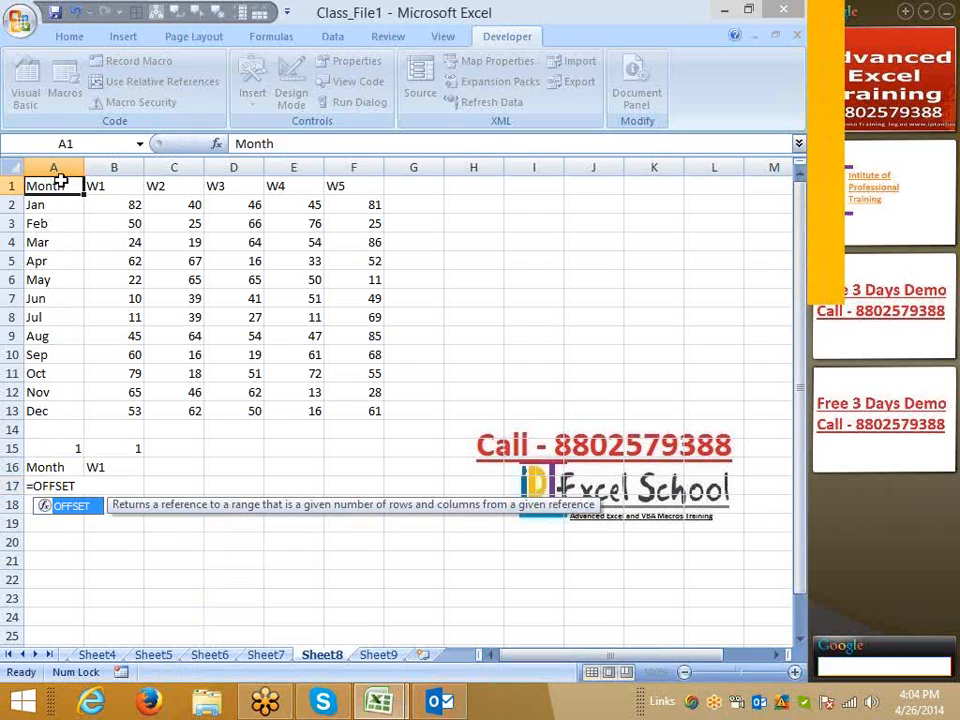
type(",")
key("Escape")
- Enter =OFFSET(A1,A15,0) in cell A17 so the month name follows the index in A15
left_click(52, 486)
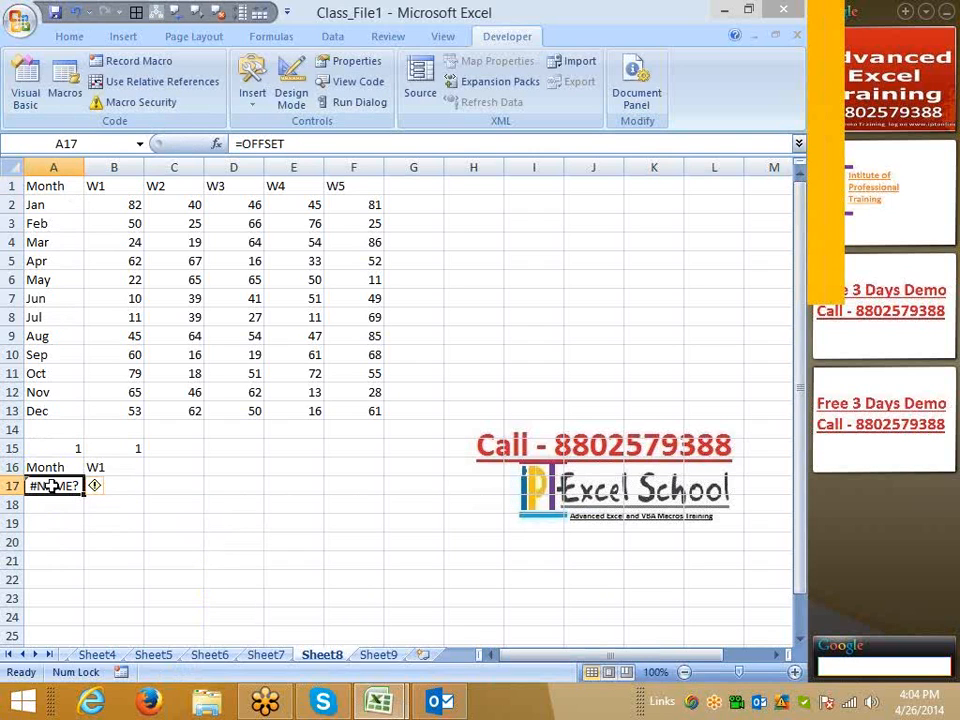
type("=of")
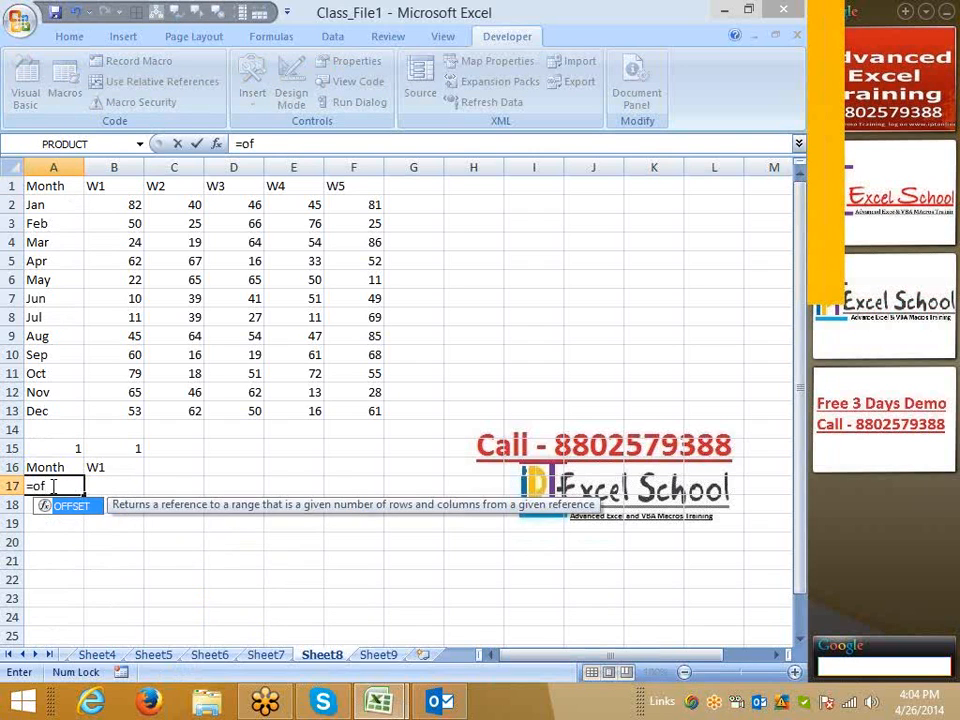
key("Tab")
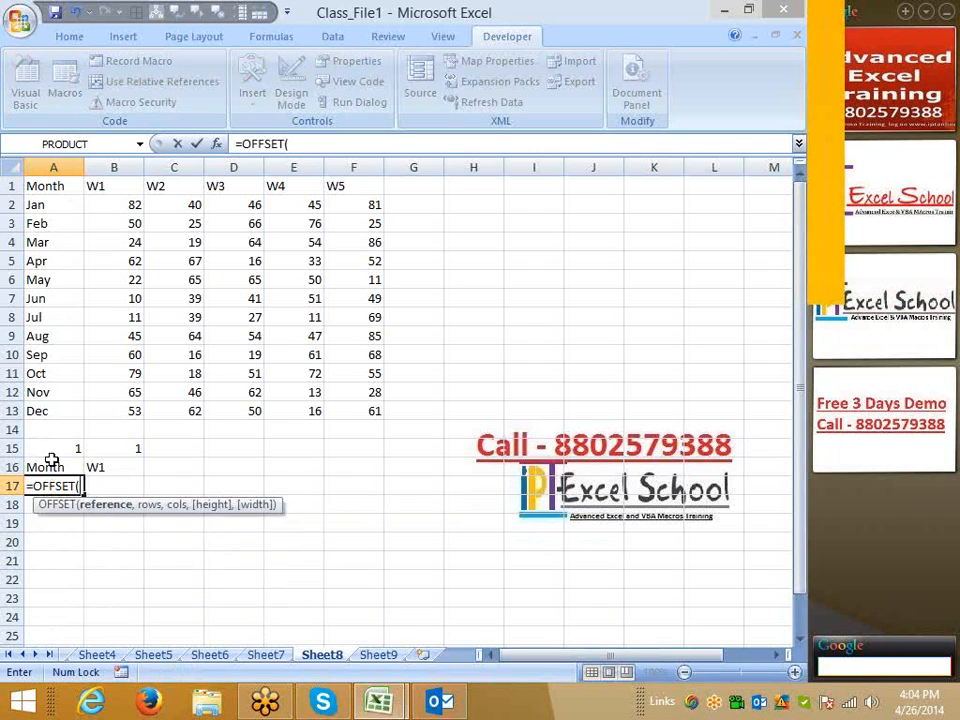
left_click(47, 185)
type(",")
left_click(62, 452)
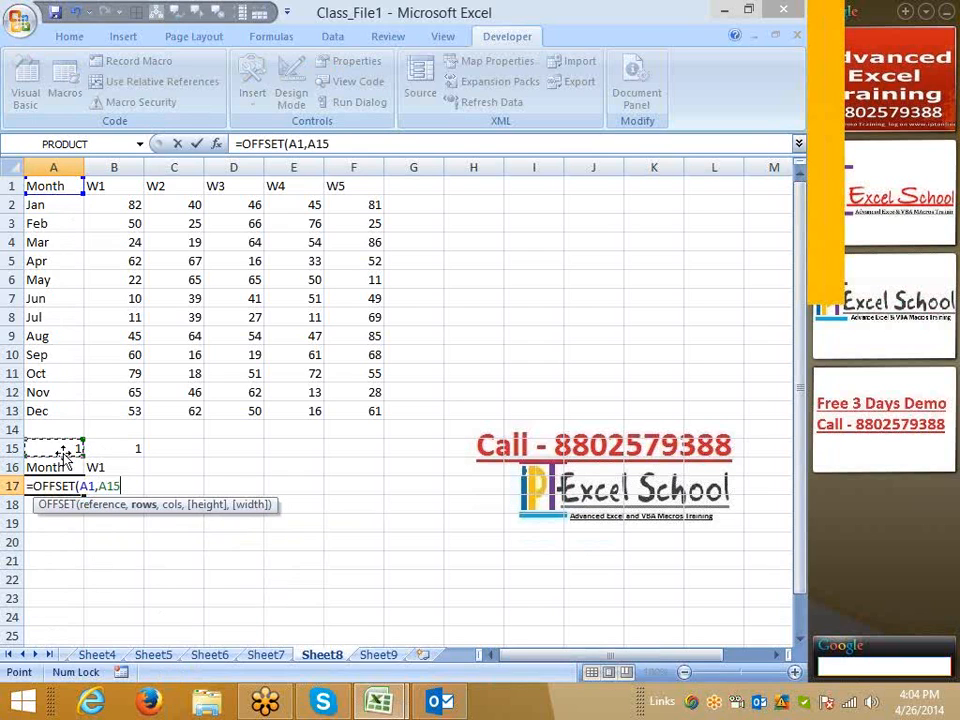
type(",0")
key("Return")
- Copy the text of the OFFSET formula from cell B16 into cell B17
key("Up")
key("Up")
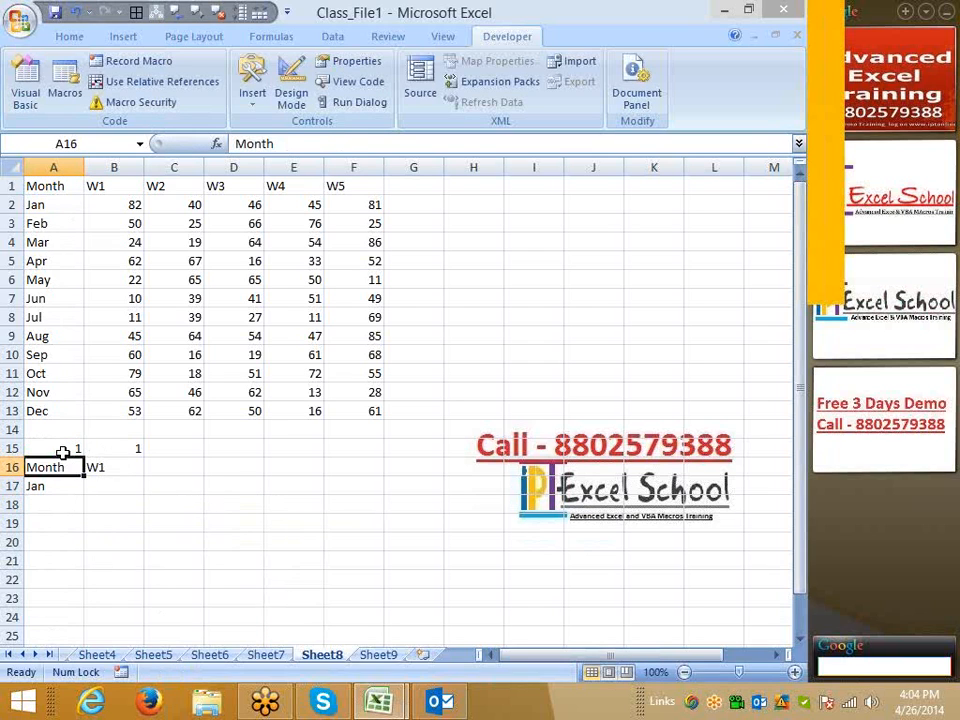
key("Up")
key("Right")
key("Down")
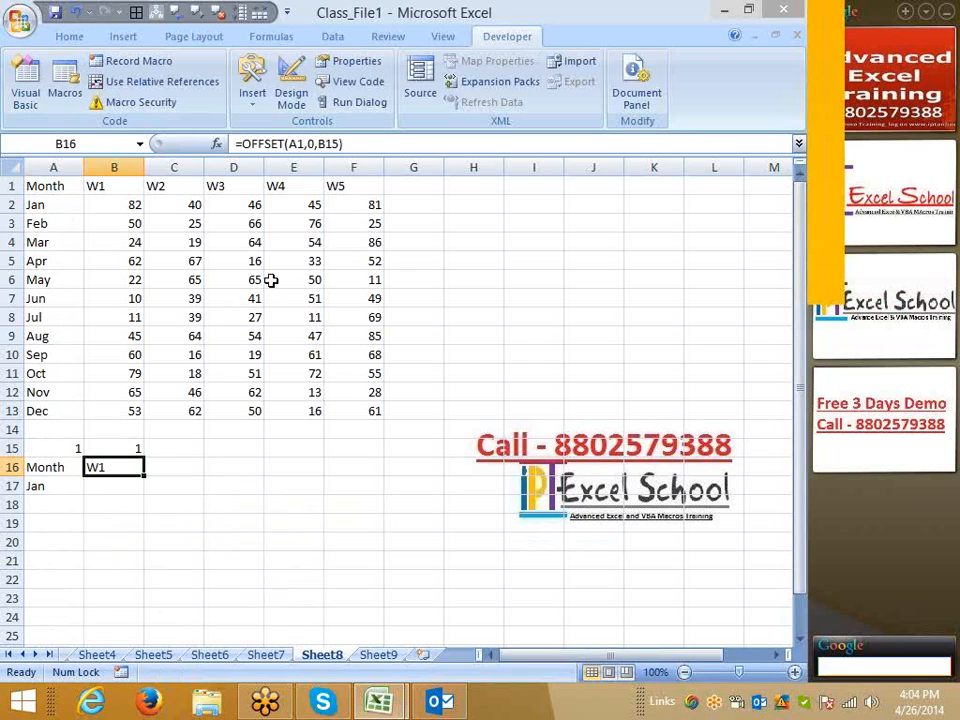
left_click(353, 146)
key("Escape")
left_click(113, 489)
key("ctrl+v")
- Set the rows argument in cell B17 to A15 so the formula reads =OFFSET(A1,A15,B15)
left_click(294, 144)
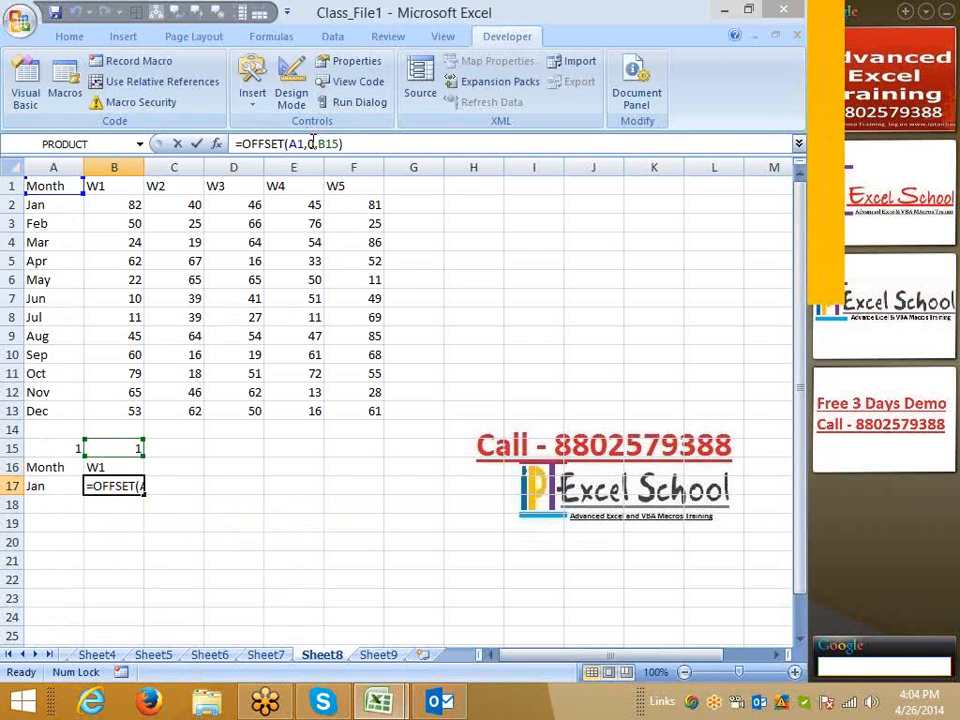
key("BackSpace")
left_click(71, 446)
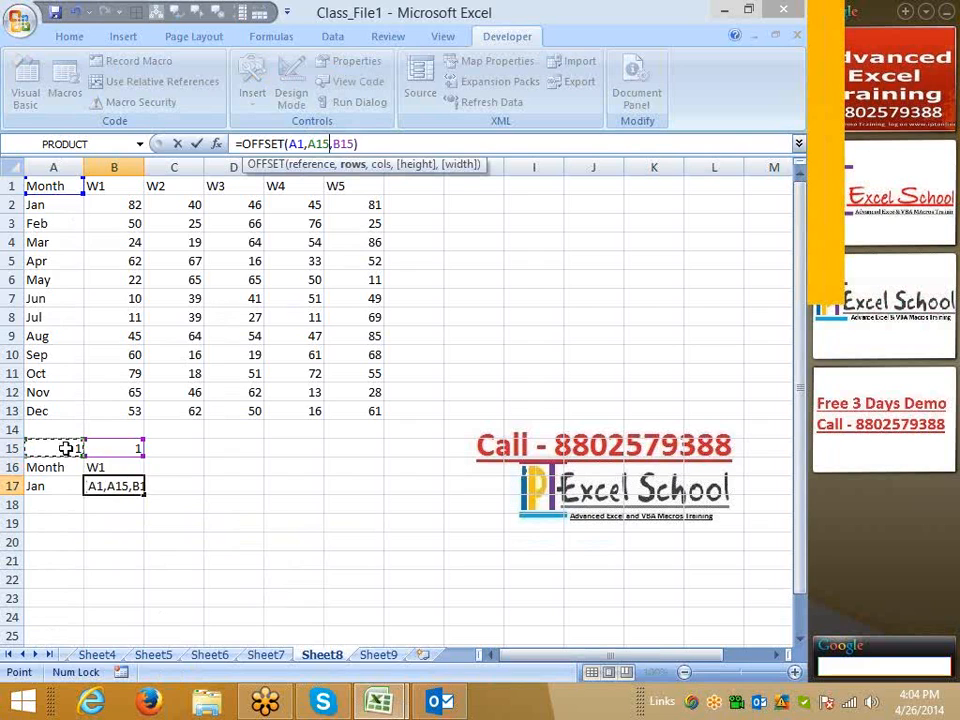
key("Return")
left_click(165, 589)
left_click(68, 436)
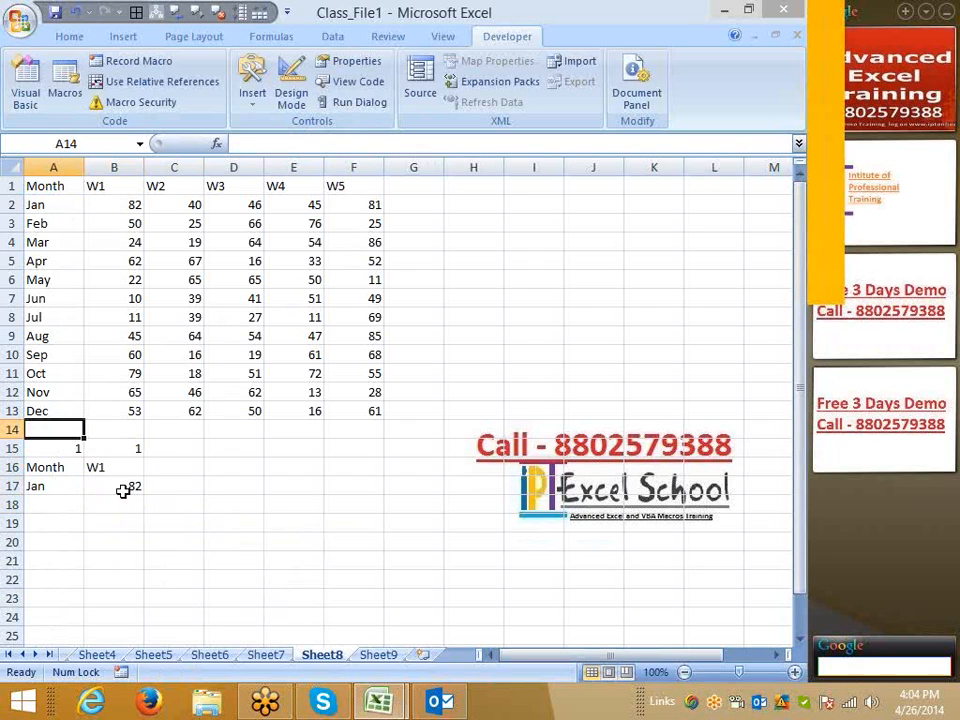
left_click(125, 490)
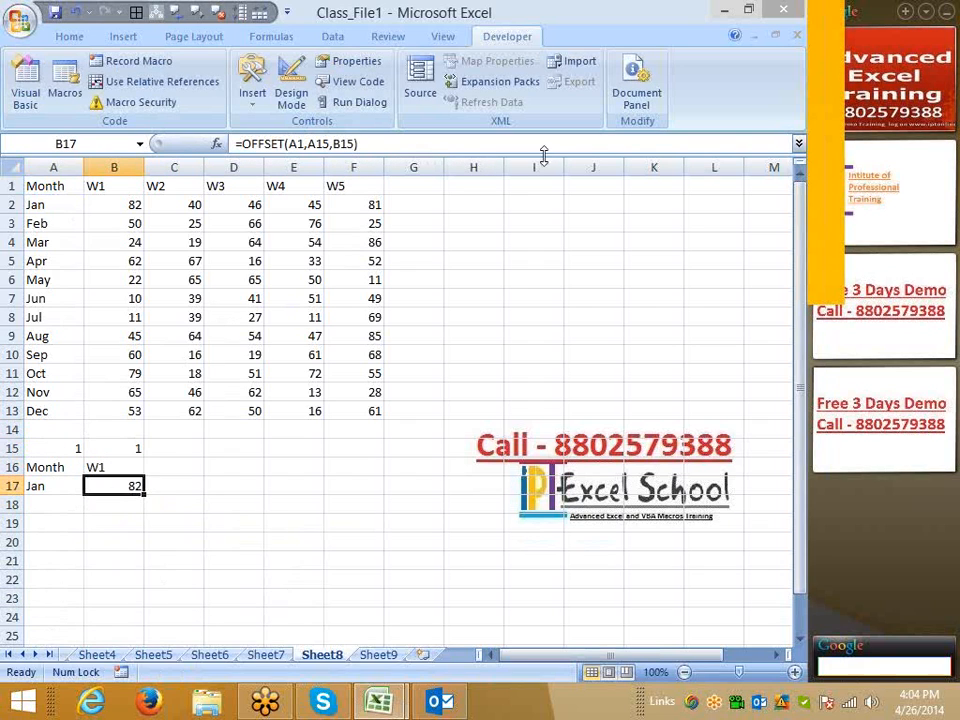
left_click(255, 103)
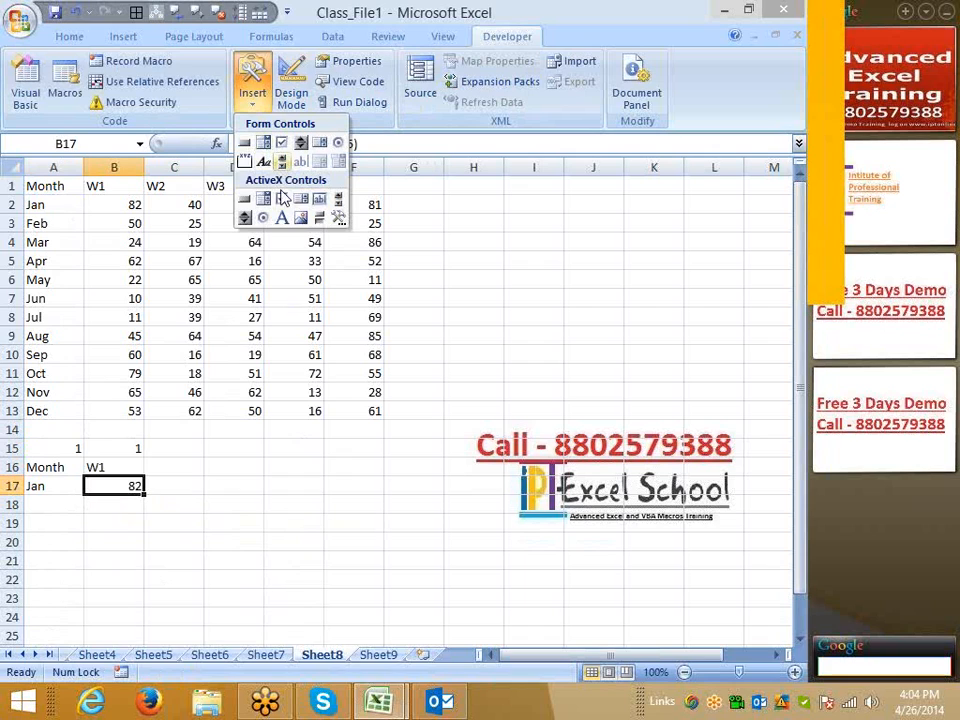
left_click(425, 470)
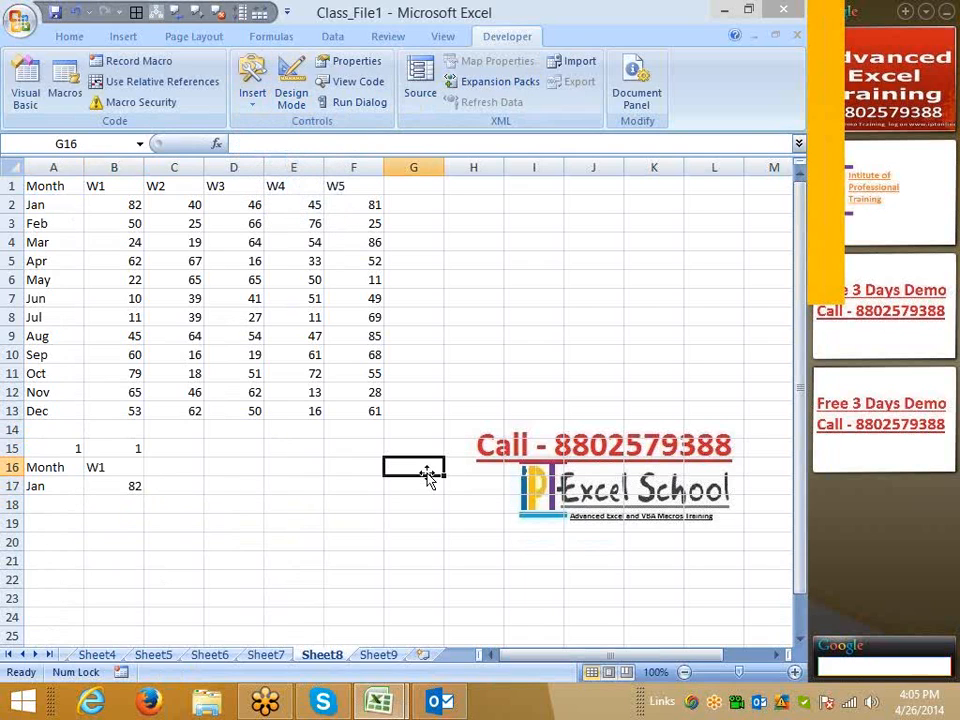
- Try a 2-D clustered column chart of A16:B17, made smaller beside the data table and stripped of its gridlines
left_click_drag(62, 466, 103, 484)
left_click(70, 40)
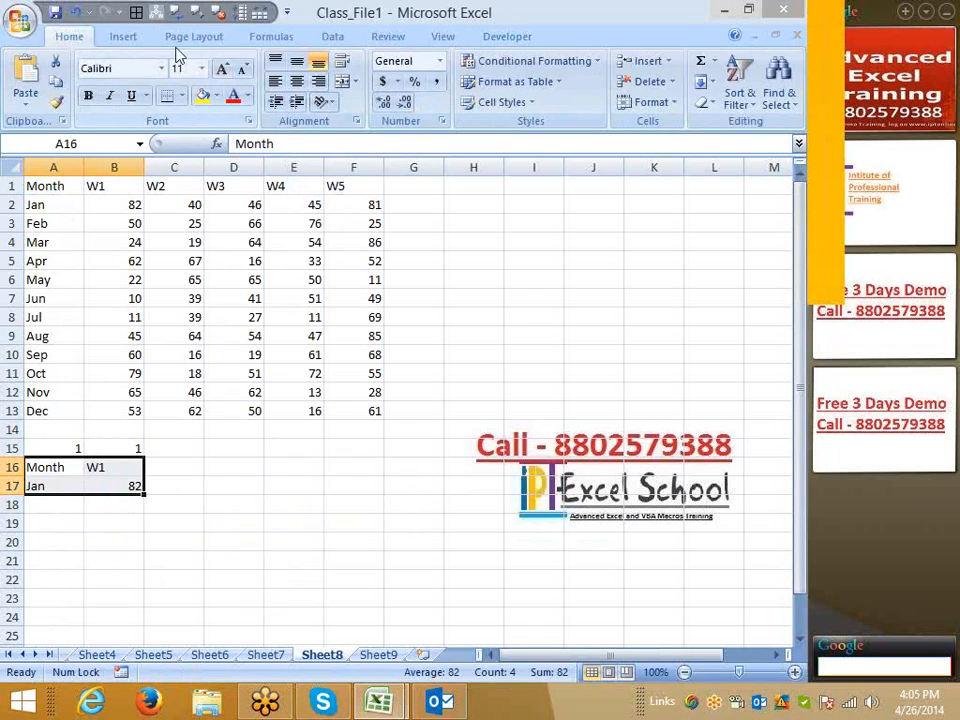
left_click(128, 38)
left_click(252, 95)
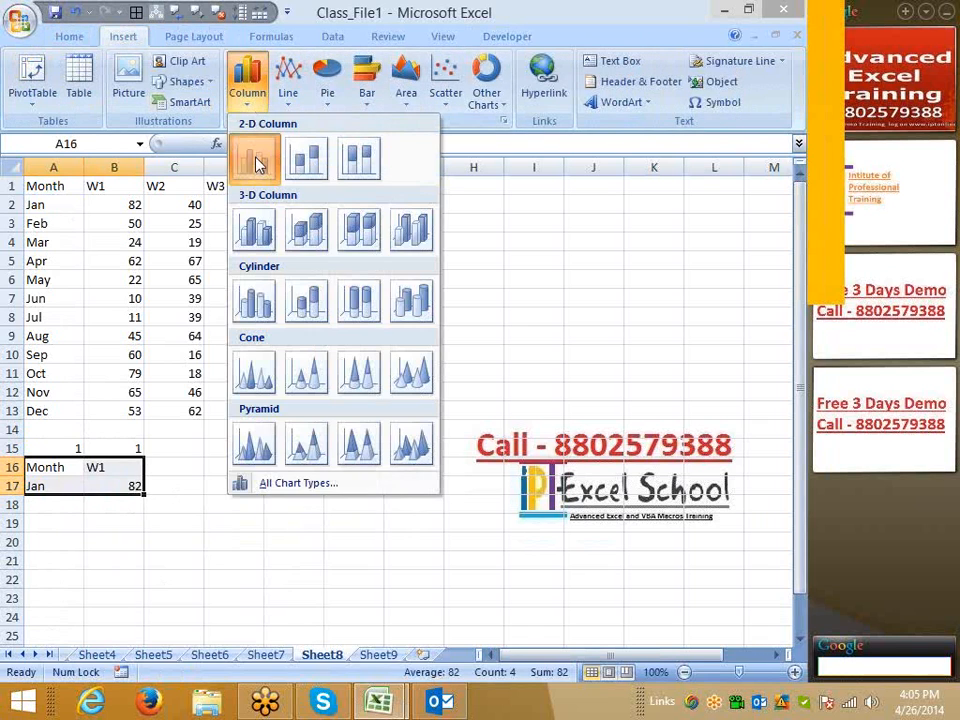
left_click(253, 161)
left_click_drag(334, 285, 515, 198)
left_click_drag(516, 657, 553, 657)
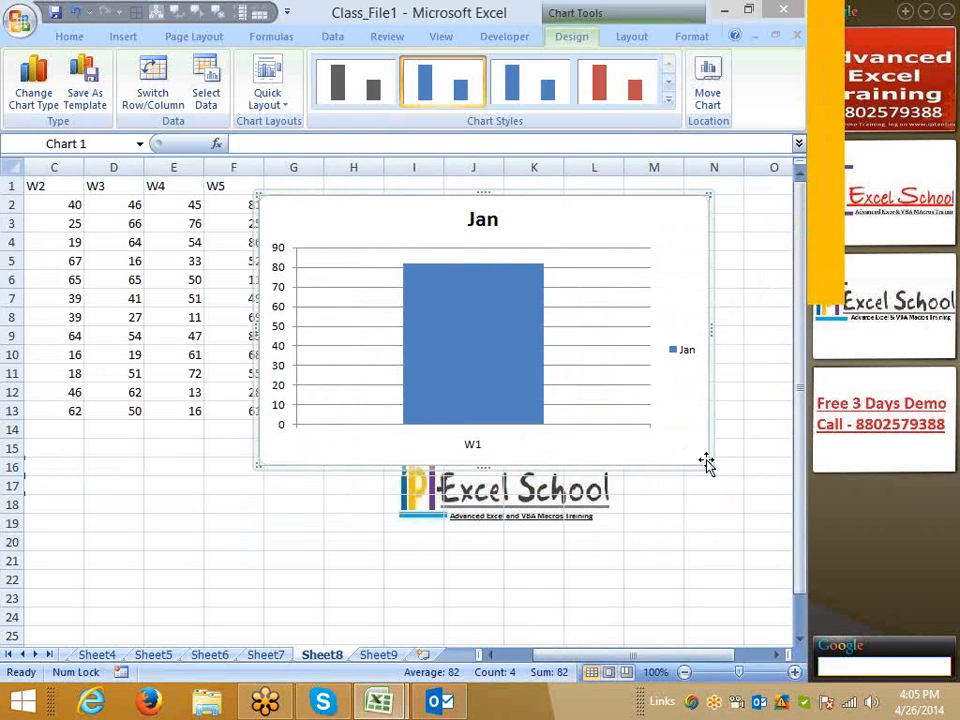
left_click_drag(709, 465, 617, 407)
key("Delete")
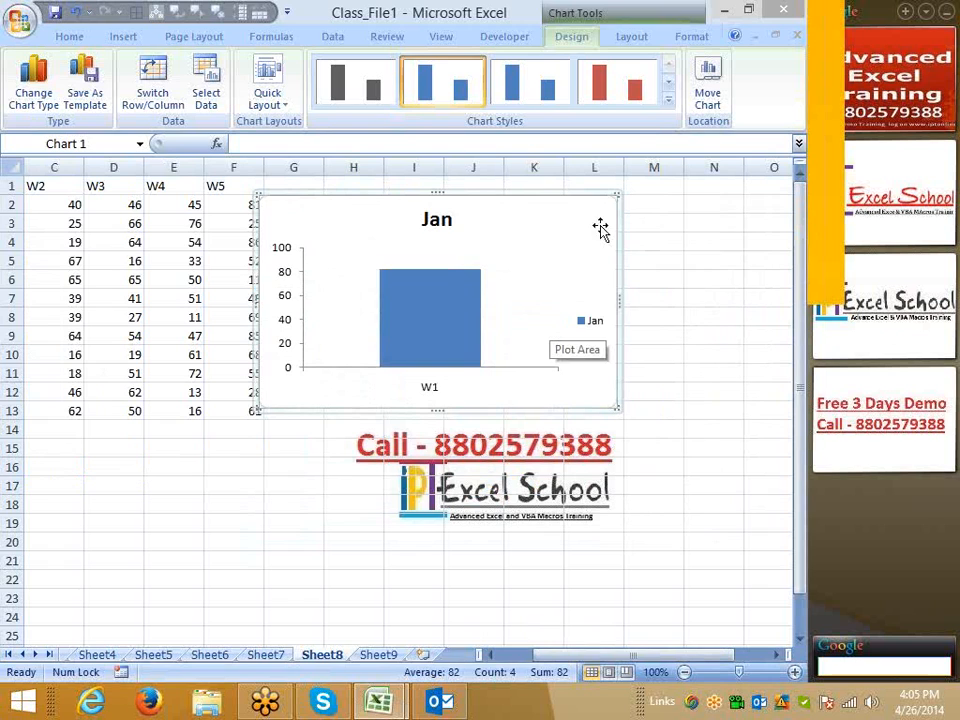
key("Delete")
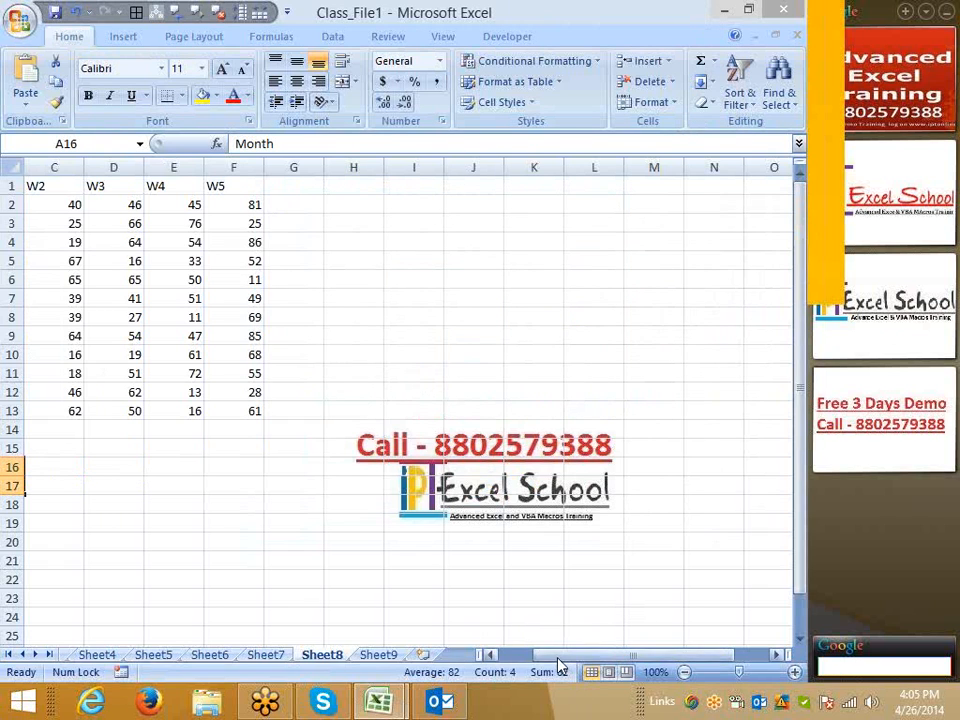
left_click_drag(560, 657, 512, 658)
left_click(293, 561)
left_click(133, 486)
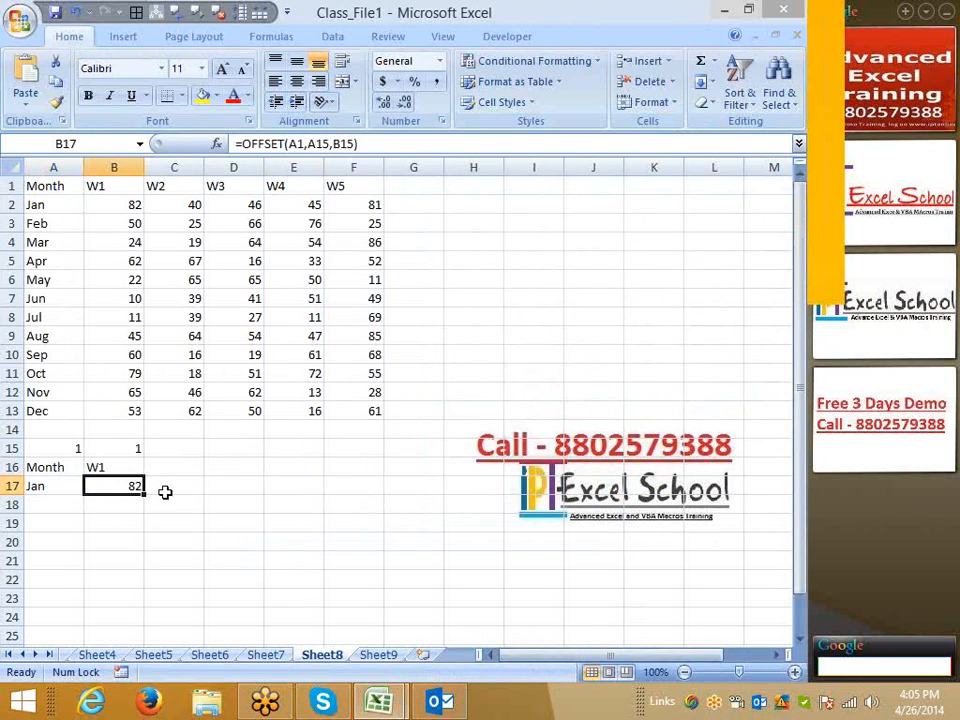
left_click(166, 490)
left_click(236, 561)
left_click(189, 501)
- Enter =100-B17 in cell C17 to calculate the remainder up to 100
left_click(192, 487)
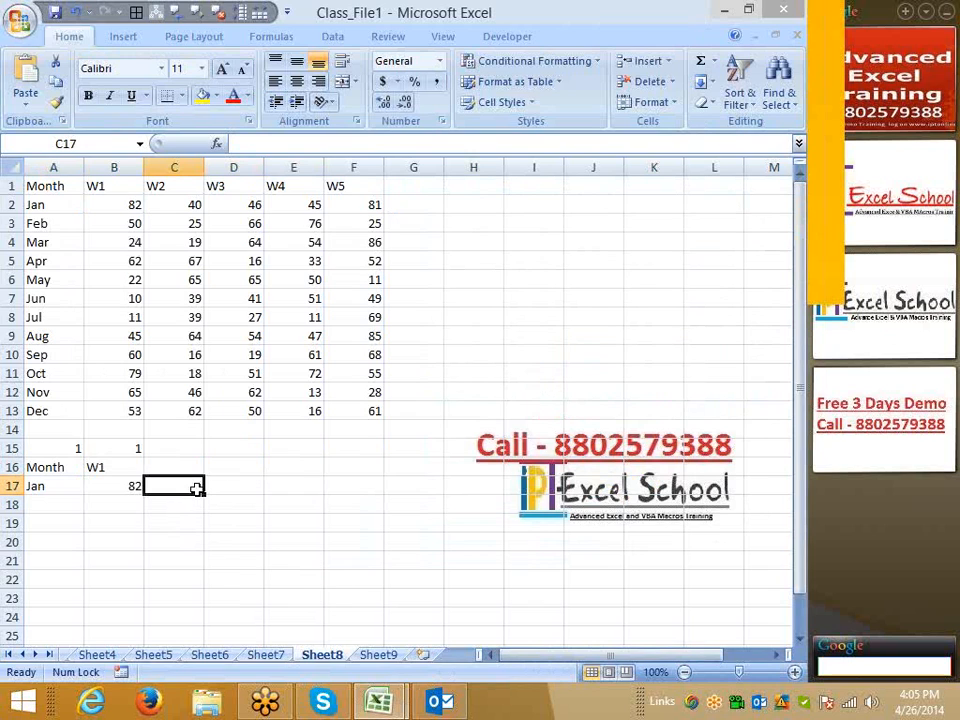
type("10")
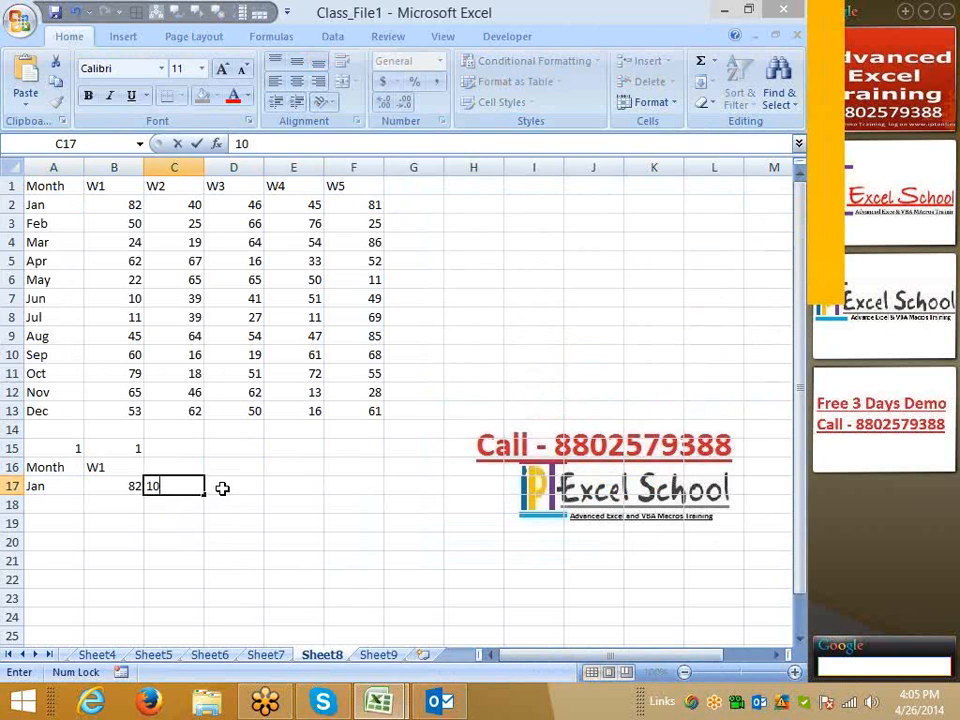
type("0")
key("Escape")
type("=")
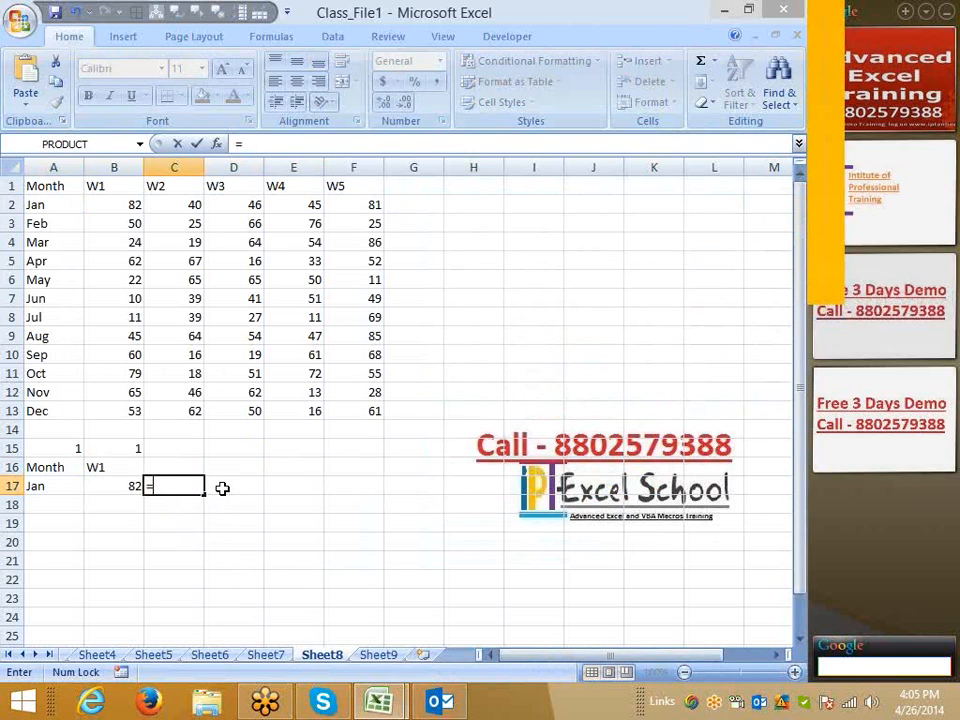
type("100-")
key("Left")
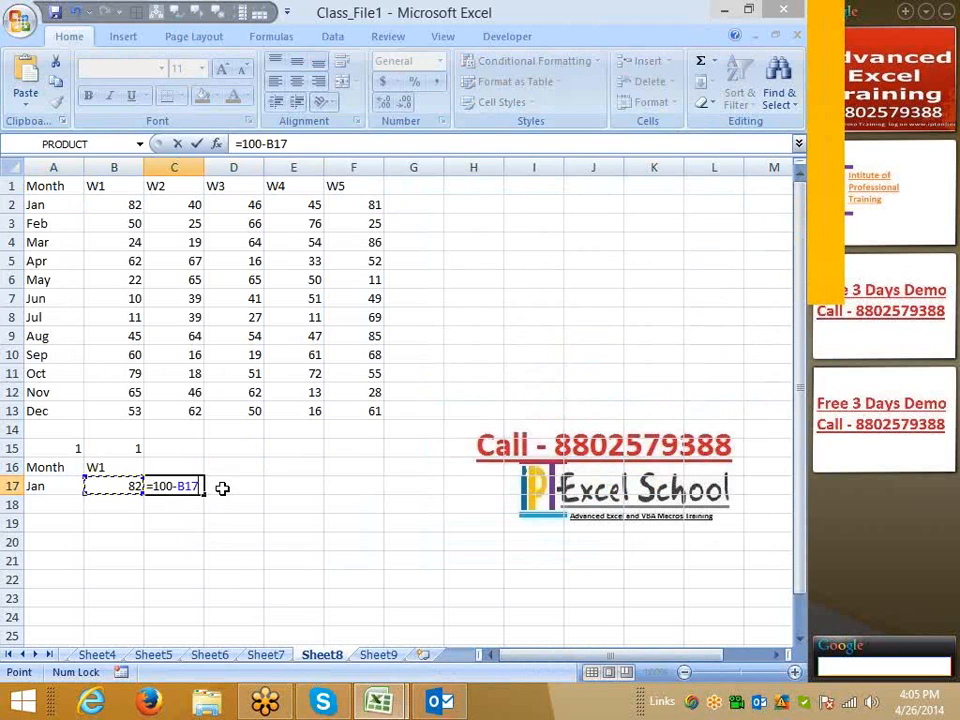
key("Return")
- Enter the heading Bl in cell C16 above the remainder formula
key("Up")
key("Up")
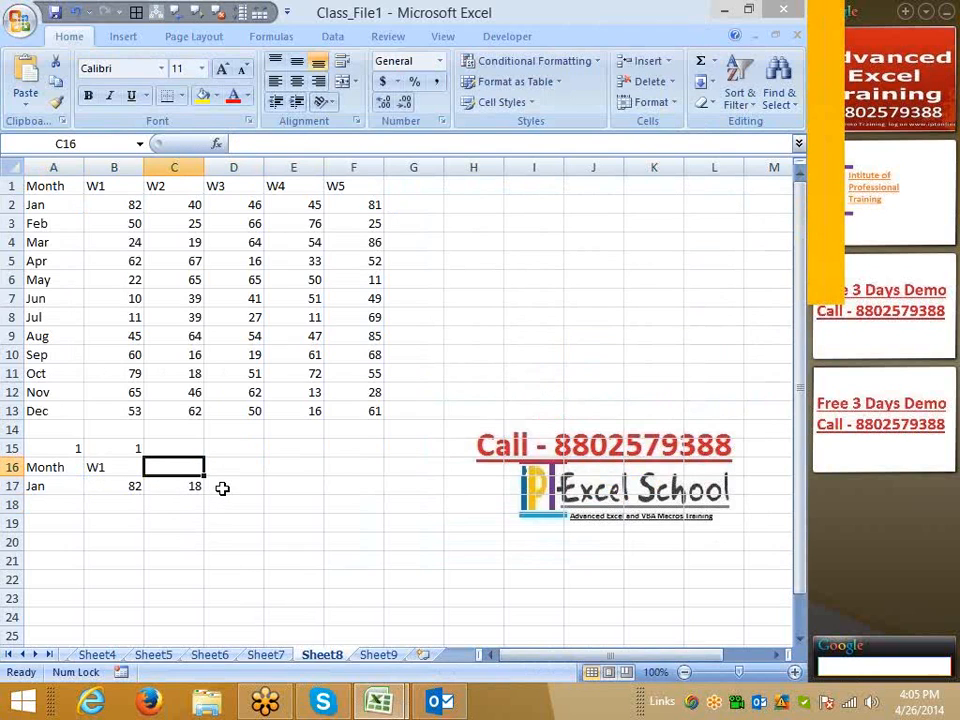
type("Bl")
key("Return")
- Insert a 2-D stacked column chart from the range A16:C17
key("Left")
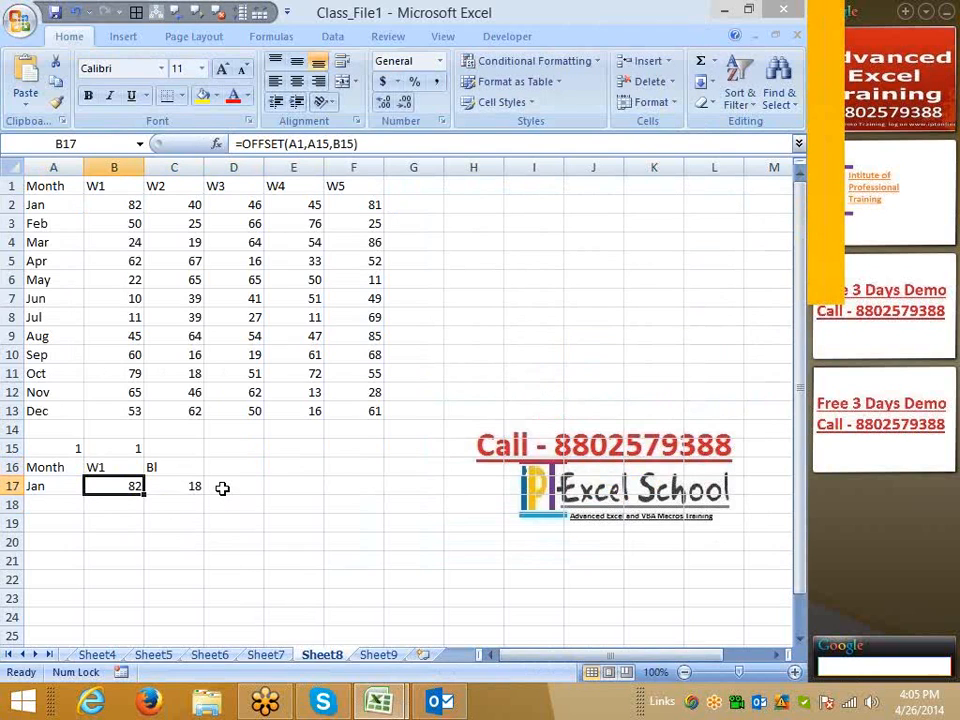
key("Left")
key("Up")
key("shift+Right")
key("shift+Down")
key("shift+Right")
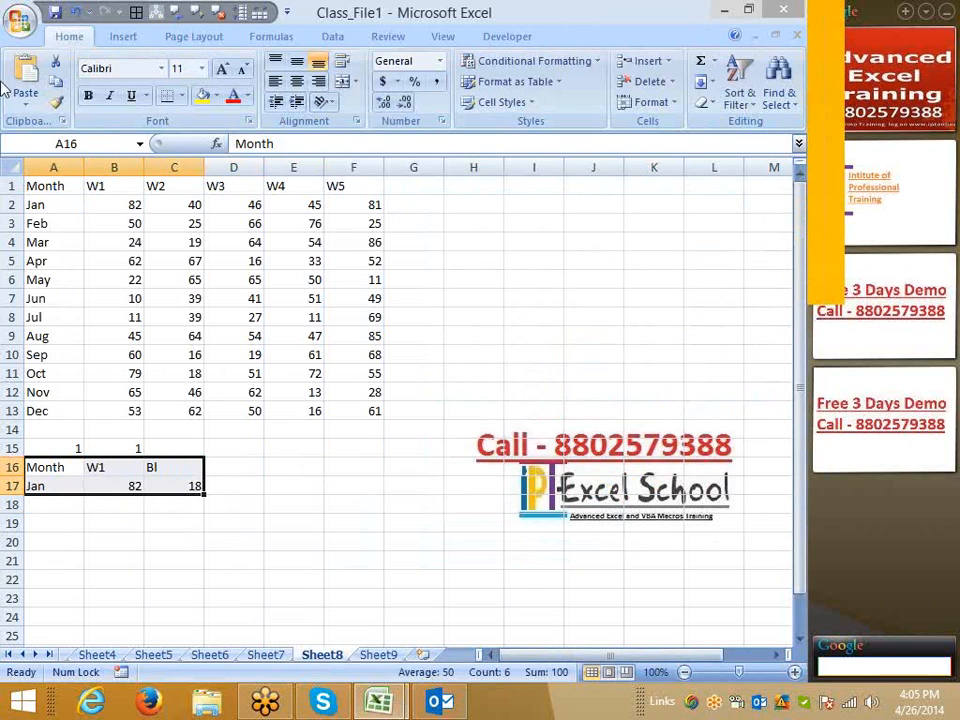
left_click(122, 37)
left_click(247, 85)
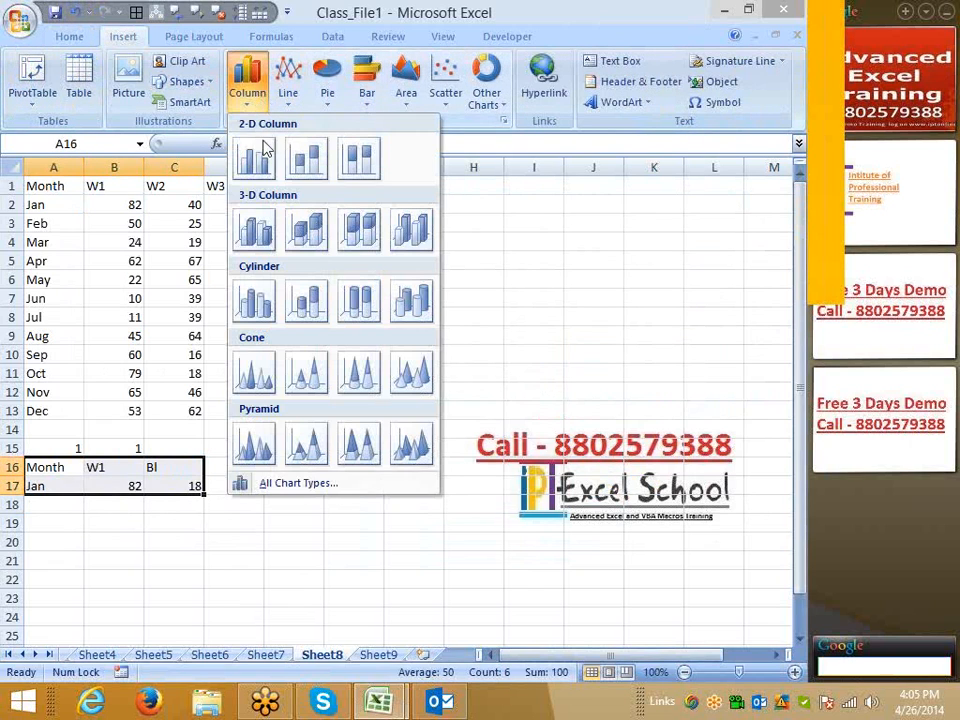
left_click(305, 165)
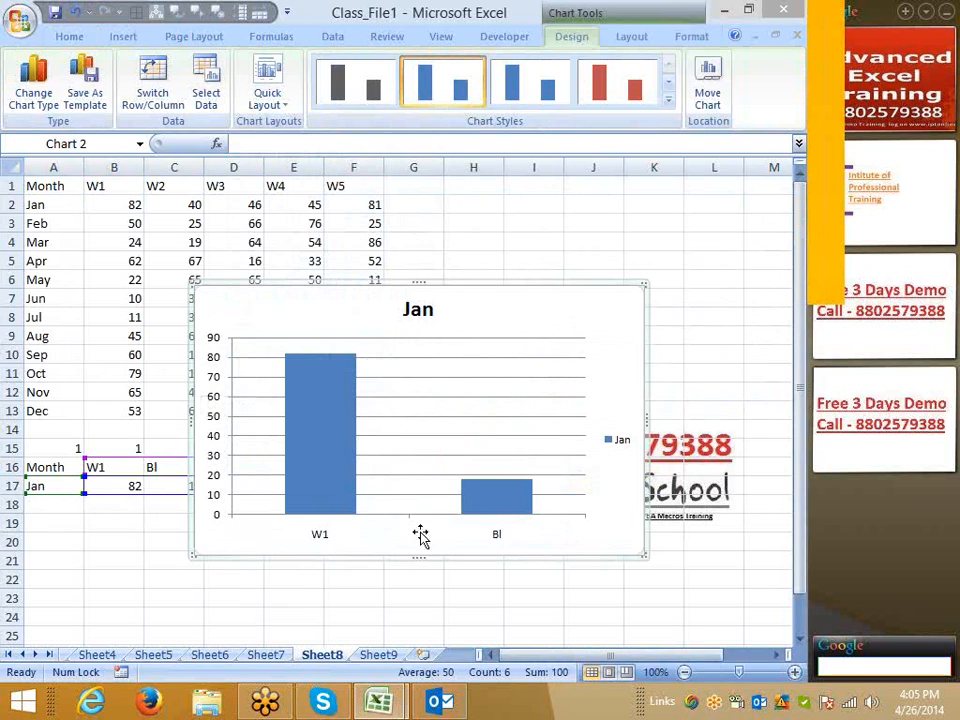
- Format the chart's column series with 100% series overlap and 0% gap width
left_click(498, 511)
right_click(498, 511)
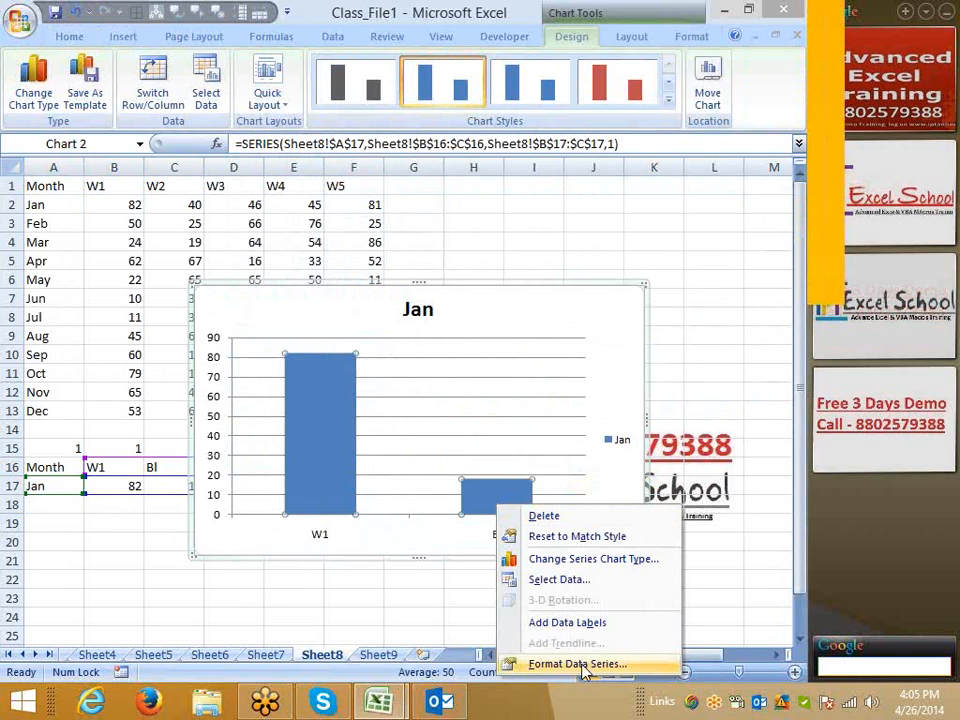
left_click(576, 670)
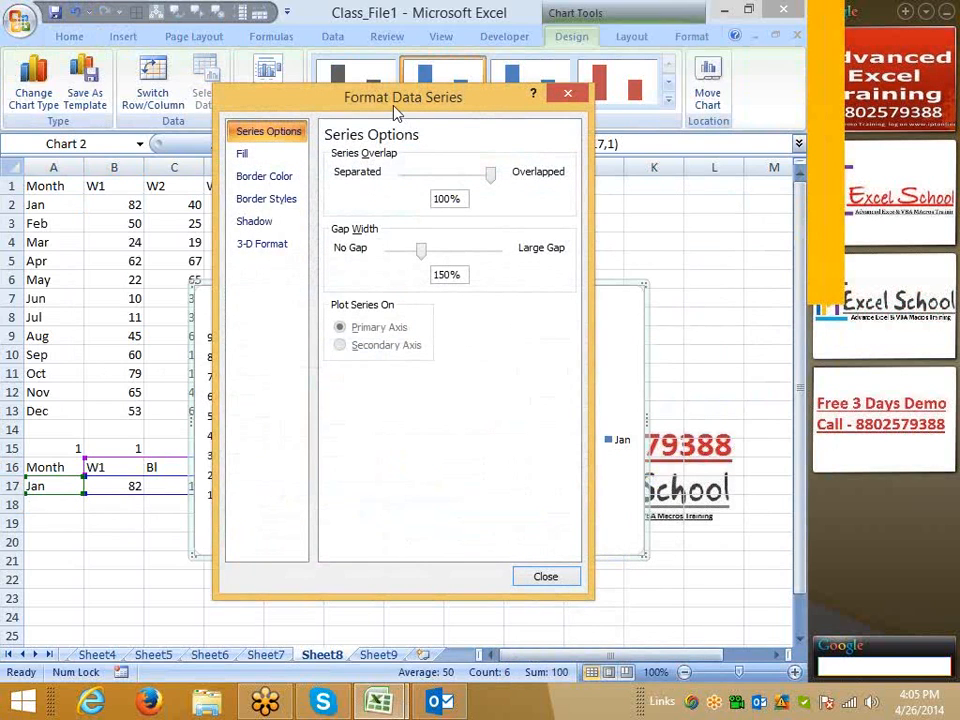
left_click_drag(395, 112, 646, 170)
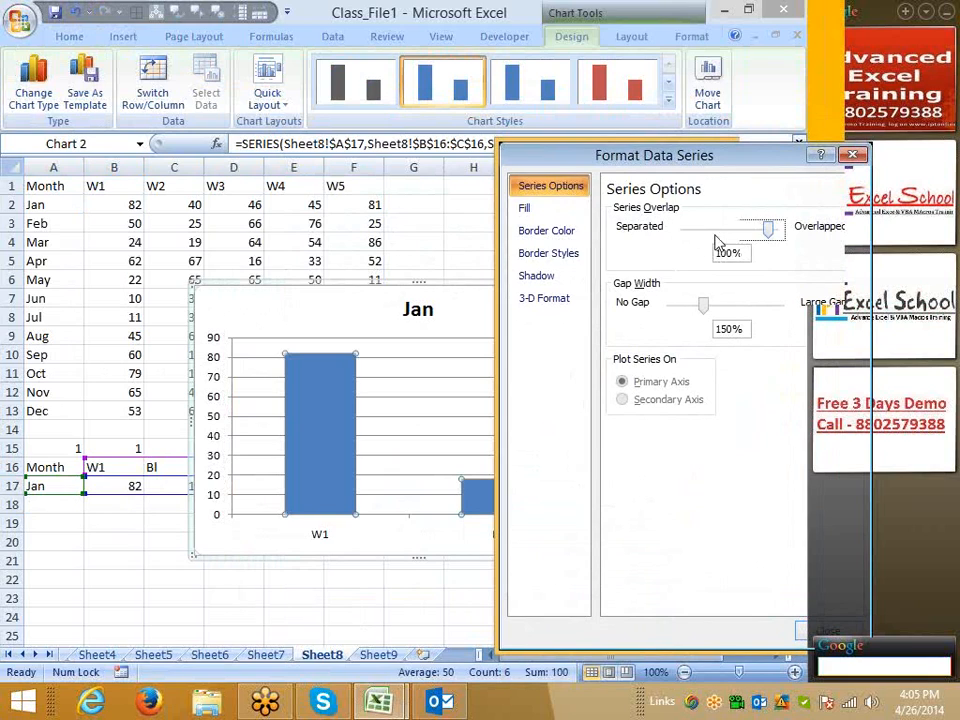
left_click_drag(767, 228, 749, 229)
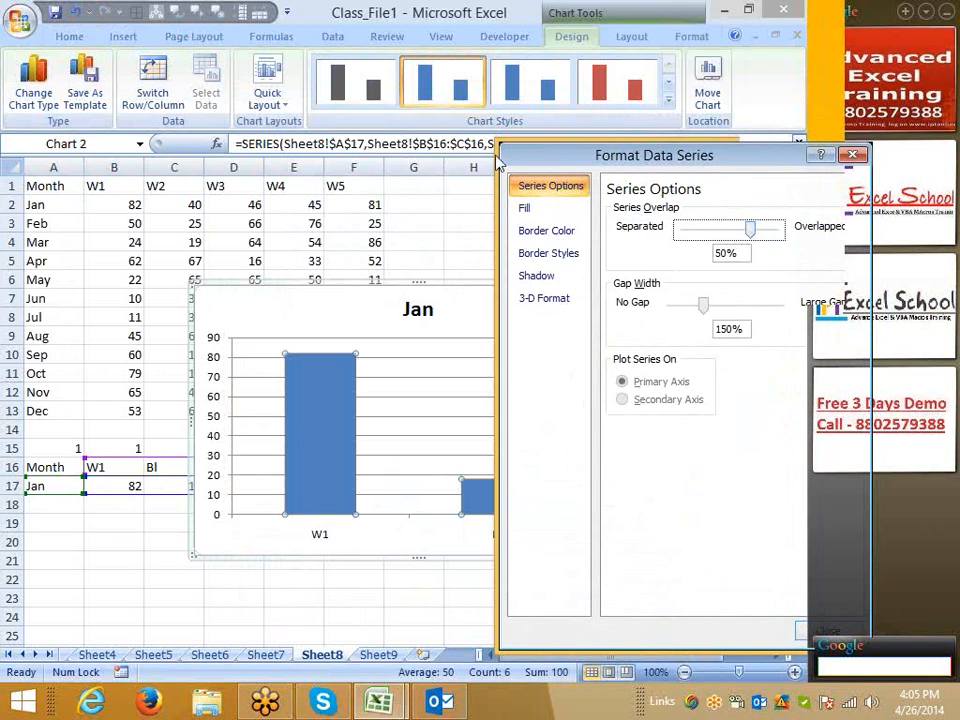
left_click_drag(498, 160, 372, 150)
left_click_drag(599, 221, 632, 229)
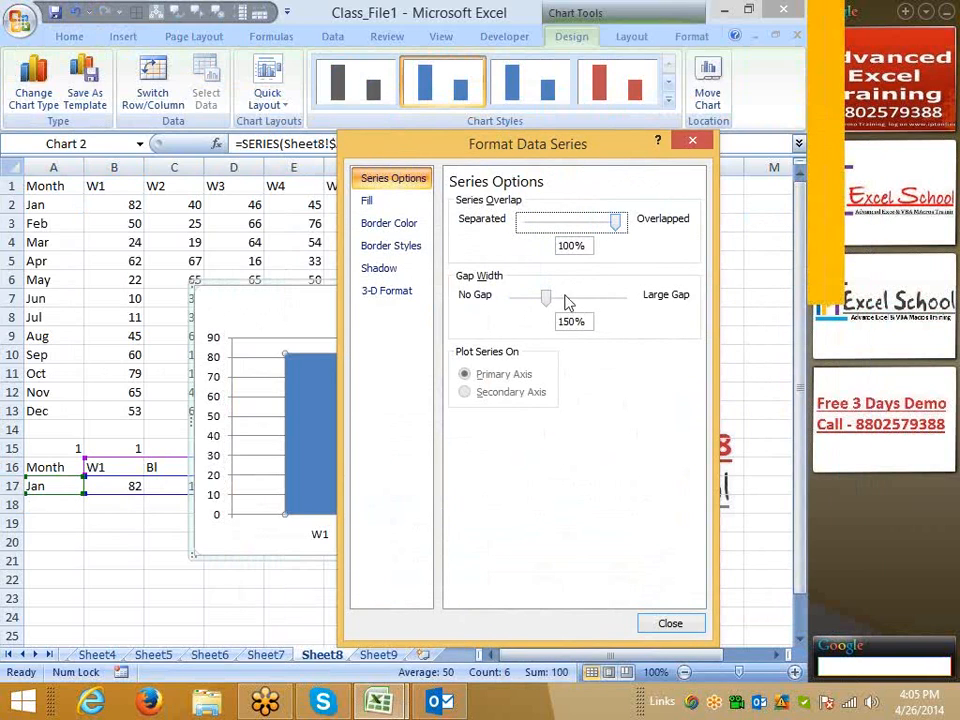
left_click_drag(546, 298, 512, 304)
left_click_drag(600, 152, 622, 175)
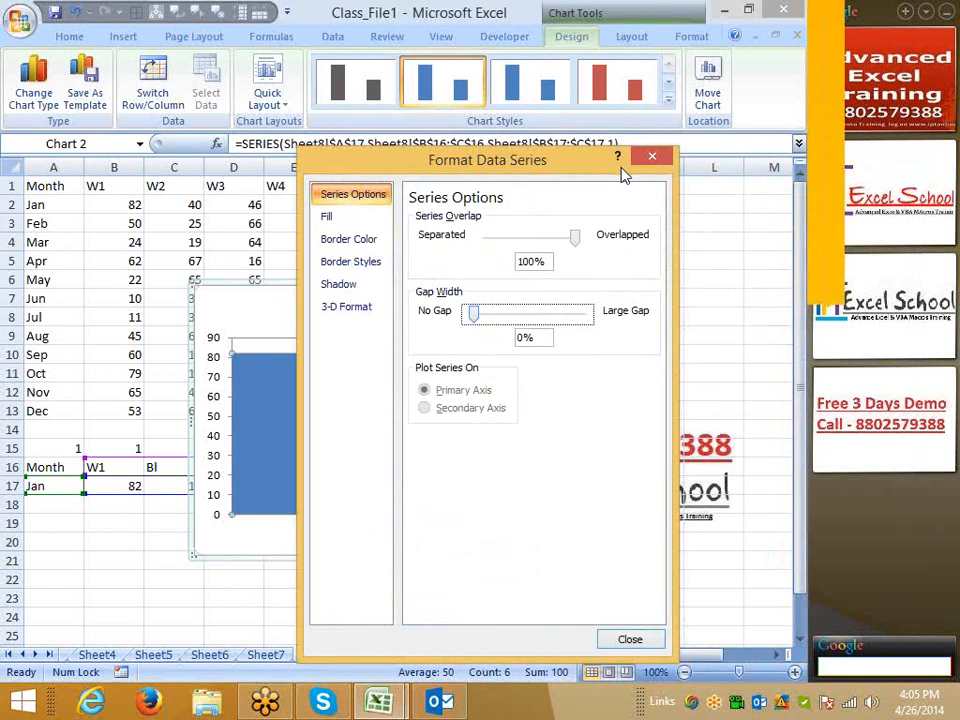
left_click(652, 157)
left_click(349, 306)
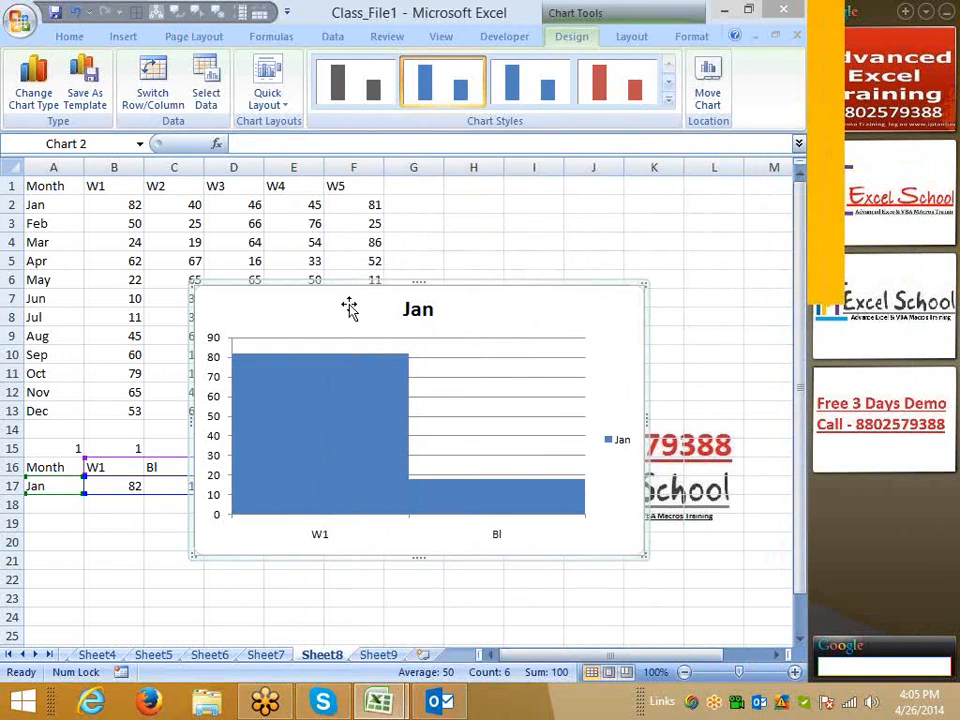
- Undo the gap width and series overlap changes on the column chart
key("ctrl+z")
left_click(480, 317)
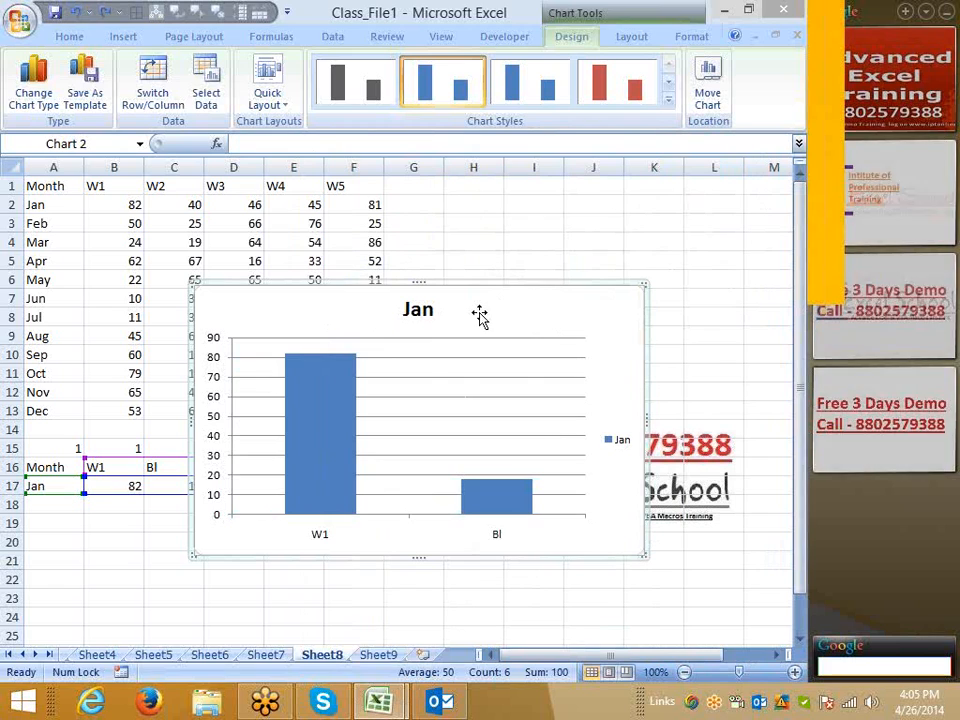
key("ctrl+z")
left_click(581, 320)
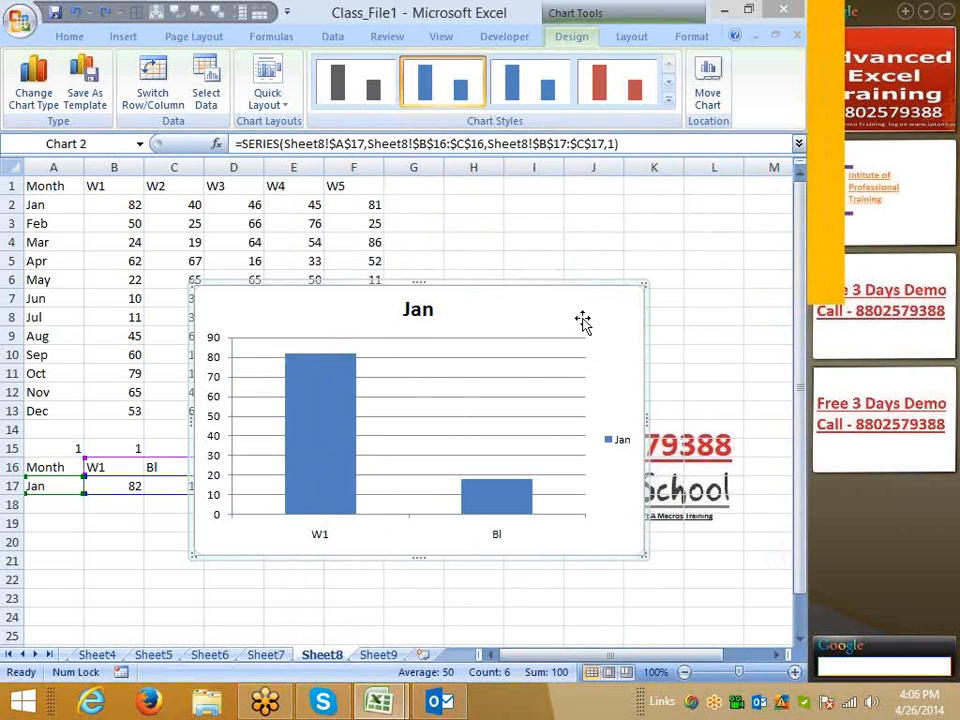
left_click(577, 476)
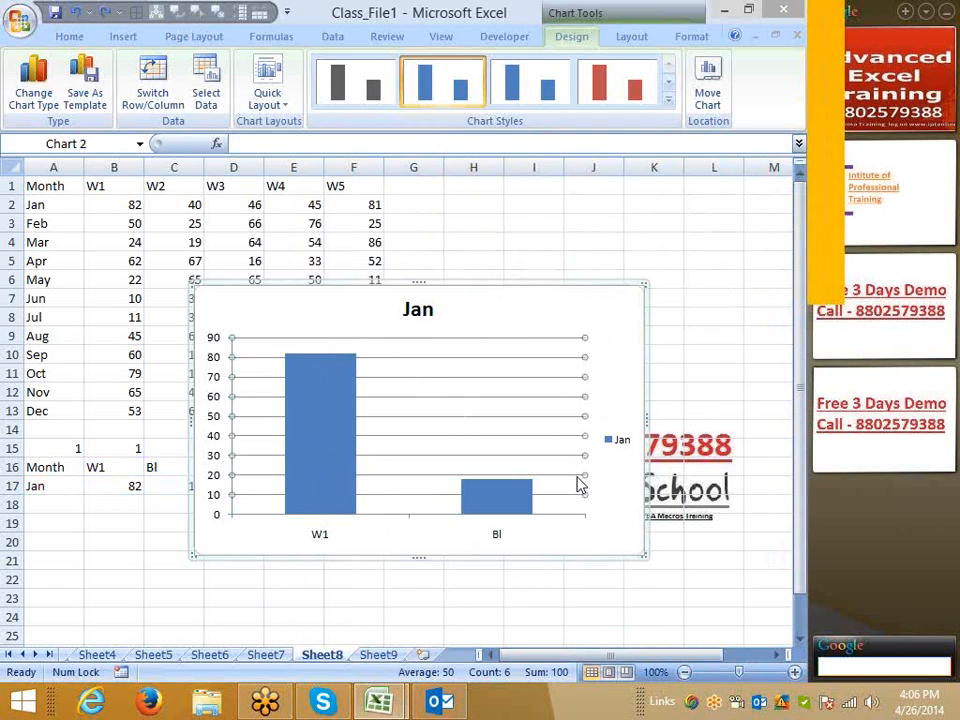
- Reduce the gap width of the Jan column series to 7%
left_click(513, 508)
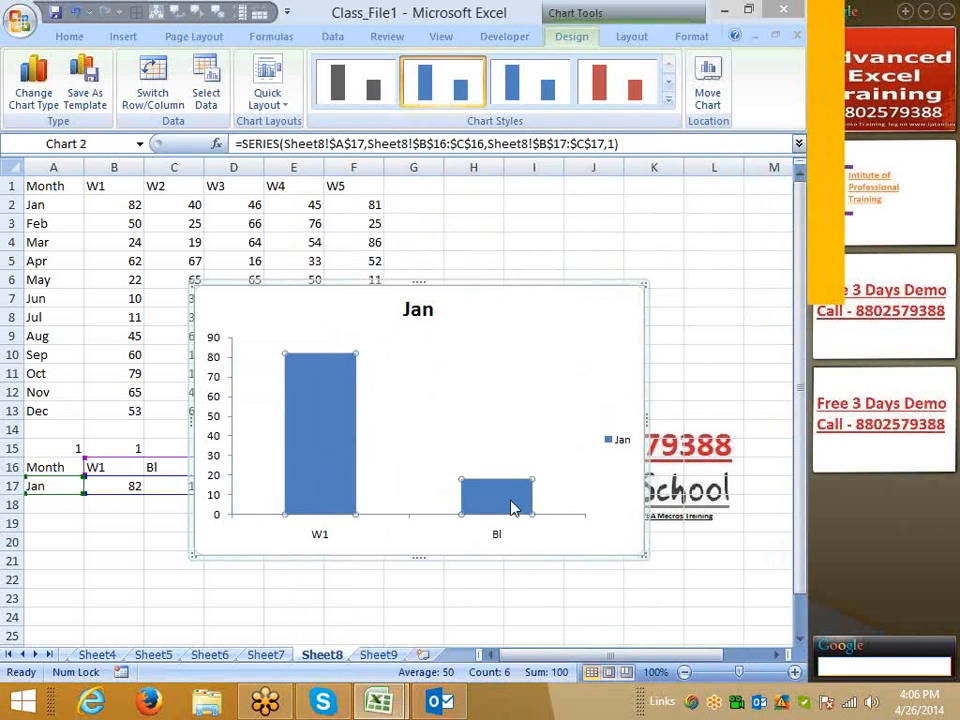
right_click(511, 508)
left_click(579, 659)
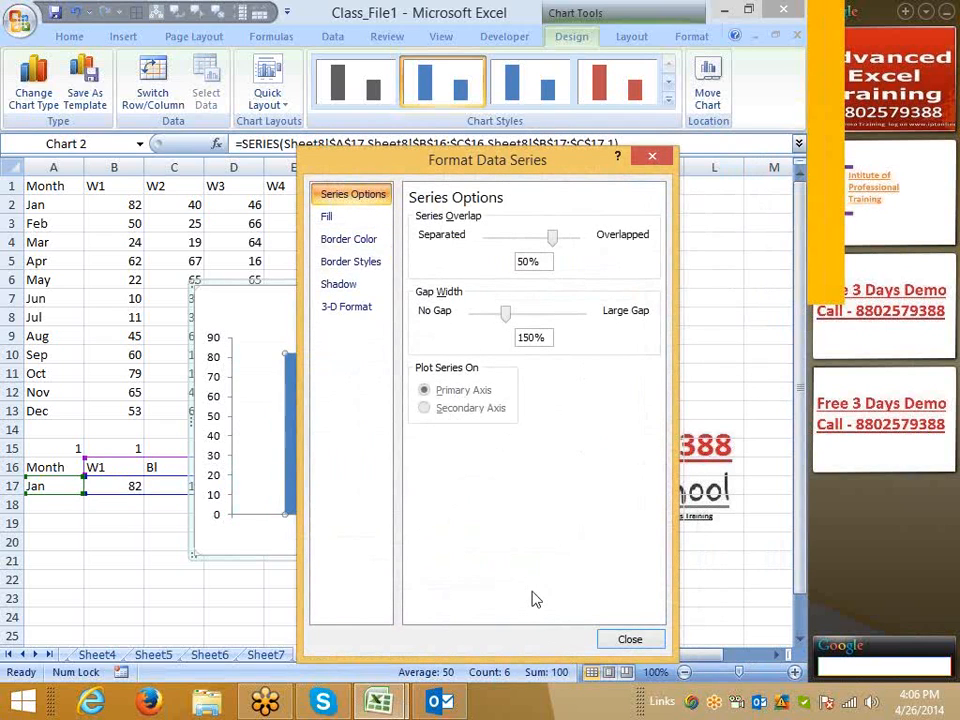
left_click(494, 318)
left_click_drag(443, 170, 694, 232)
left_click(524, 330)
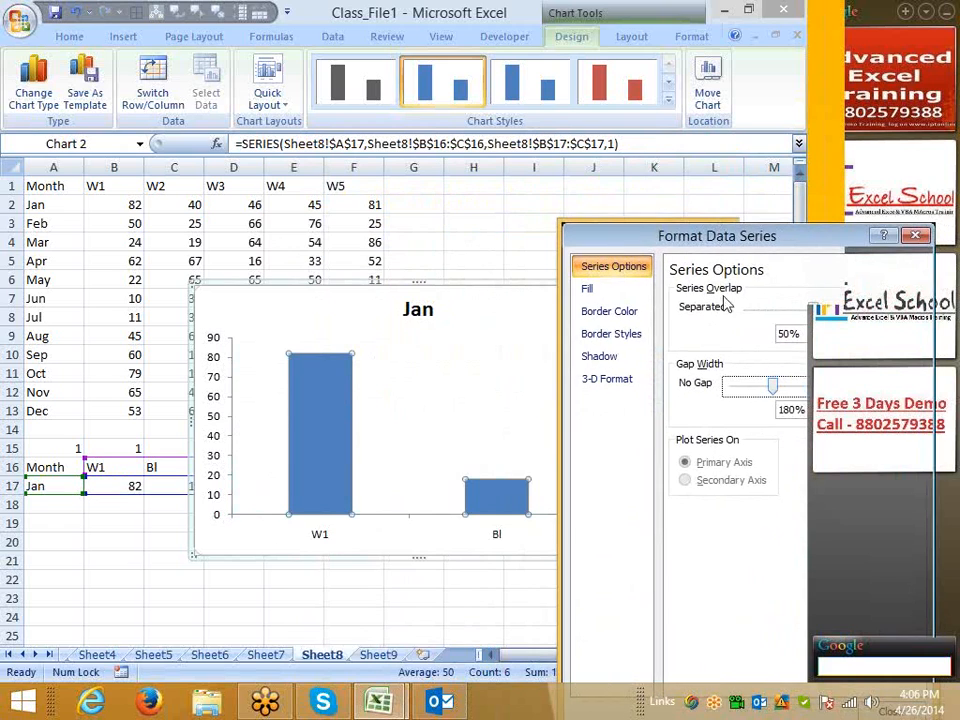
left_click(789, 389)
left_click(790, 389)
left_click(790, 389)
left_click(762, 386)
left_click(759, 386)
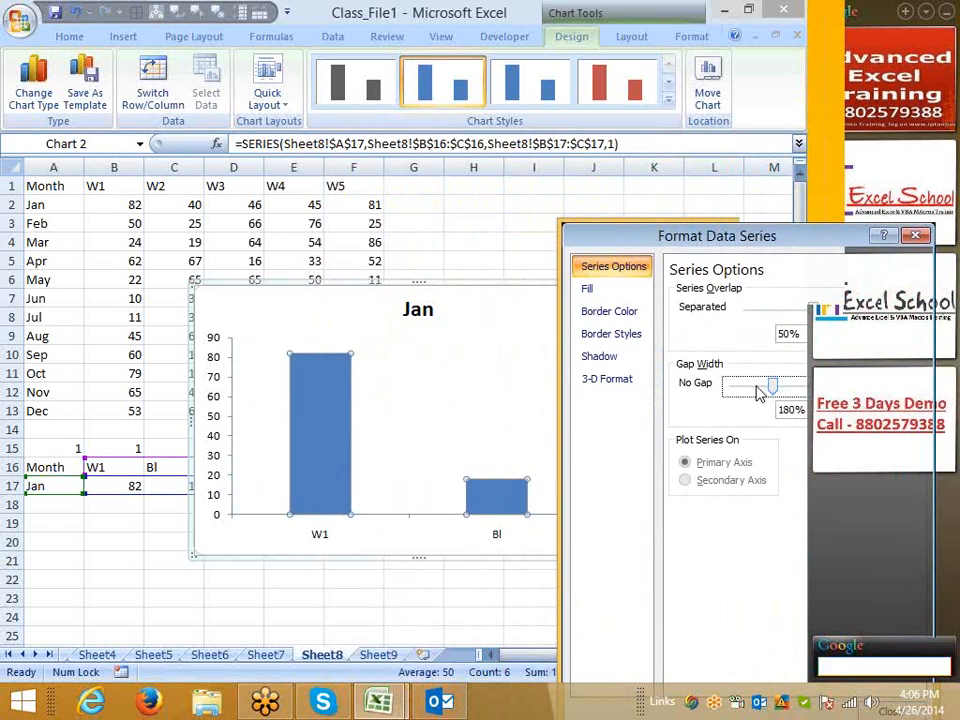
left_click(759, 386)
left_click_drag(762, 390, 735, 388)
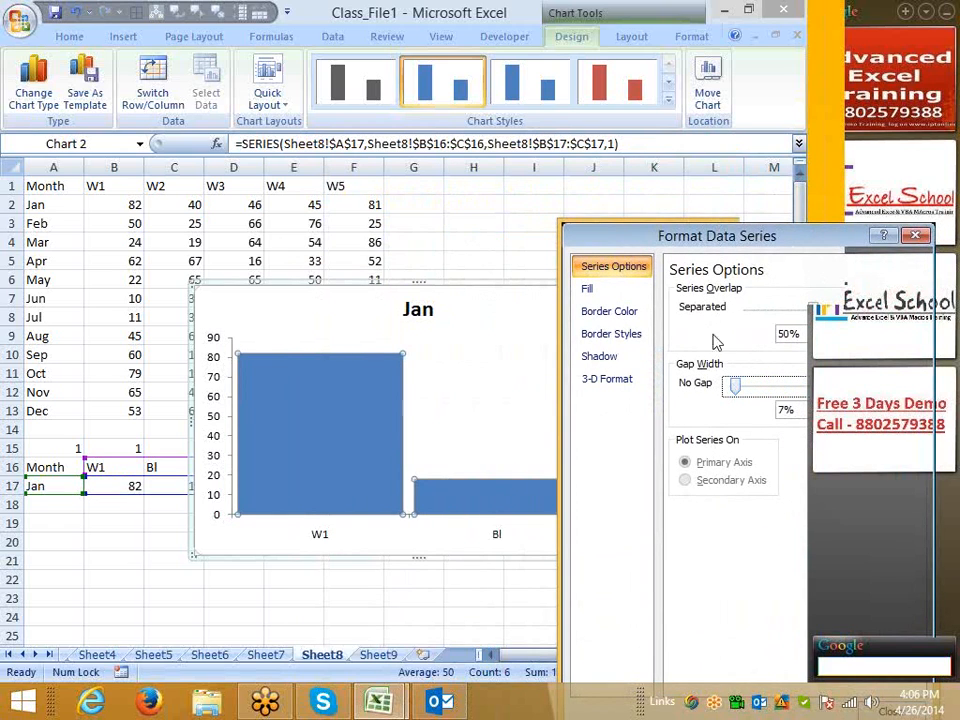
- Set the series overlap of the Jan columns to -89% and finish formatting the series
left_click_drag(663, 240, 554, 237)
left_click(668, 313)
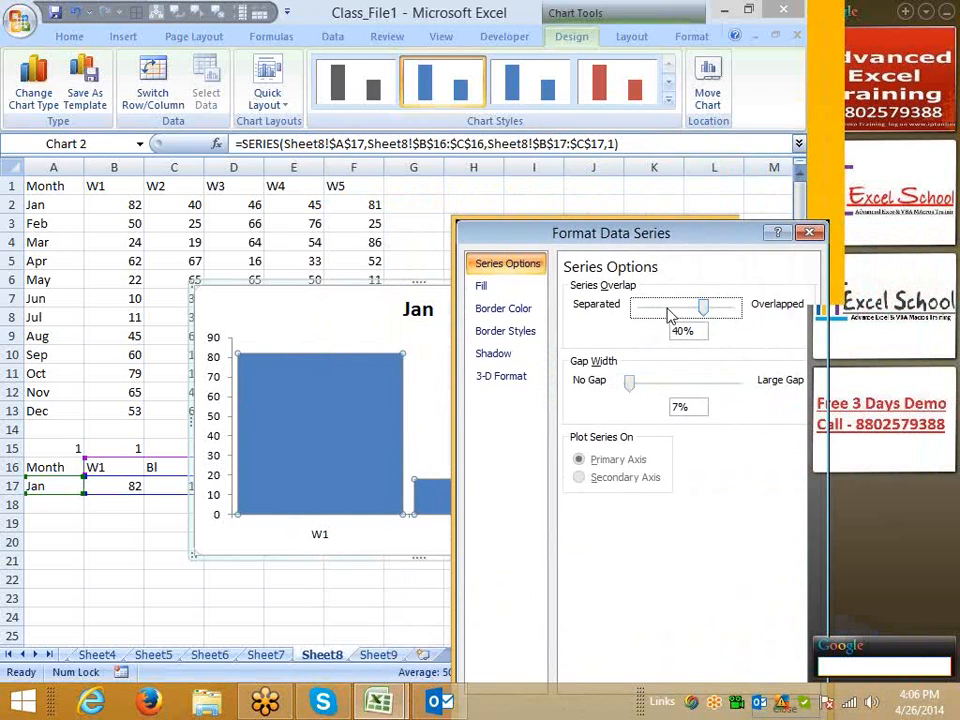
left_click_drag(706, 309, 651, 314)
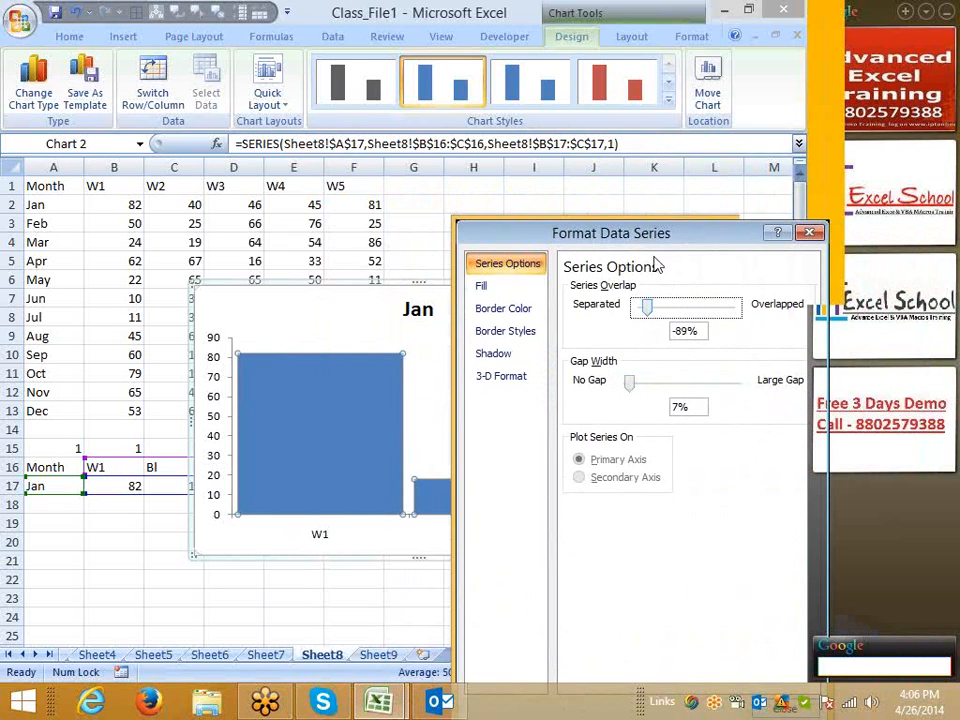
left_click_drag(692, 232, 453, 218)
left_click(580, 219)
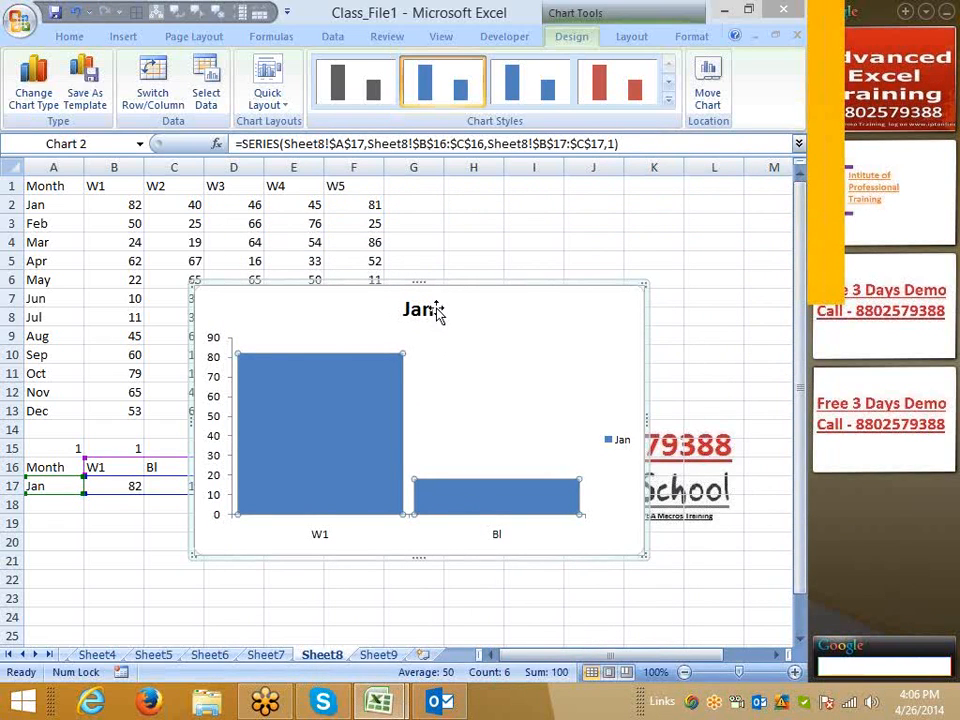
- Delete the column chart from the sheet
left_click(485, 297)
key("Delete")
left_click(113, 502)
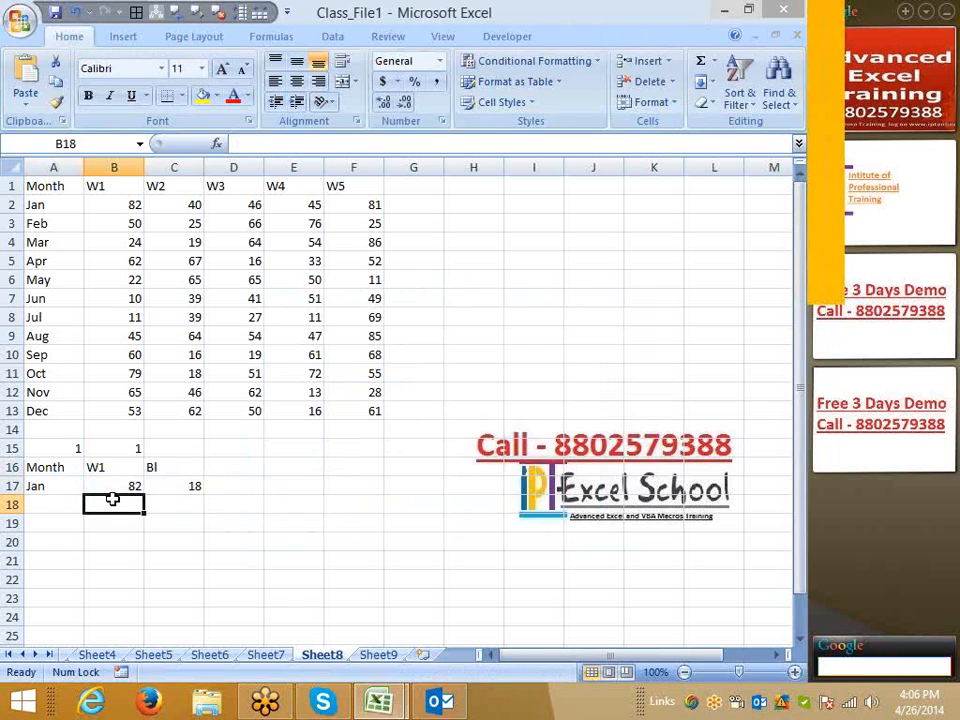
- Fill row 18 below the lookup row with the label as in A18 and the value 34 in B18 and C18
left_click(32, 505)
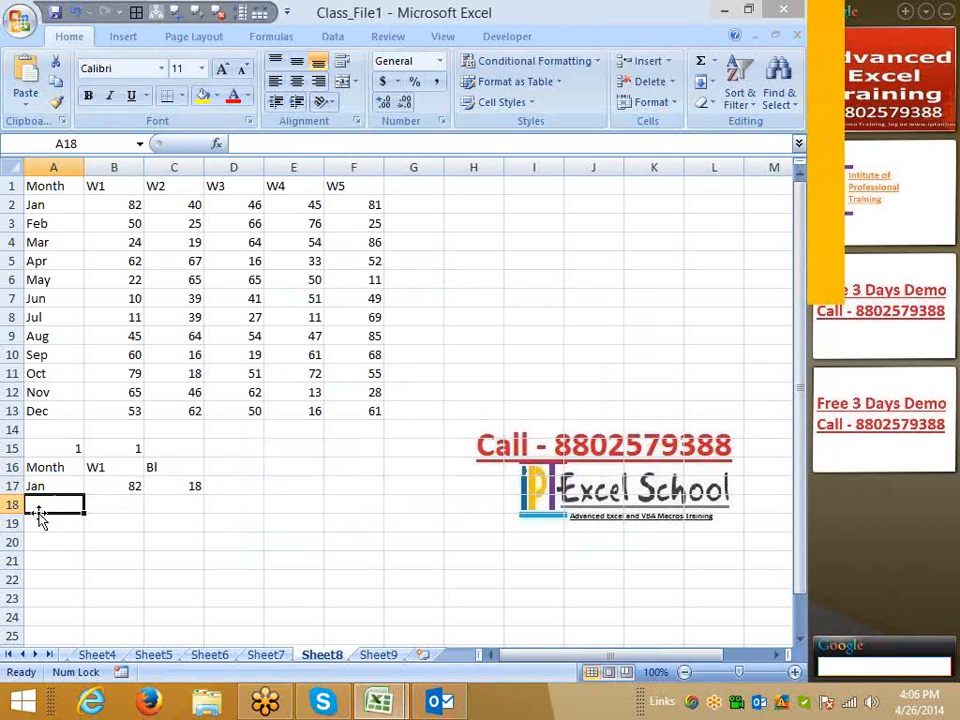
type("as")
left_click(137, 508)
type("3")
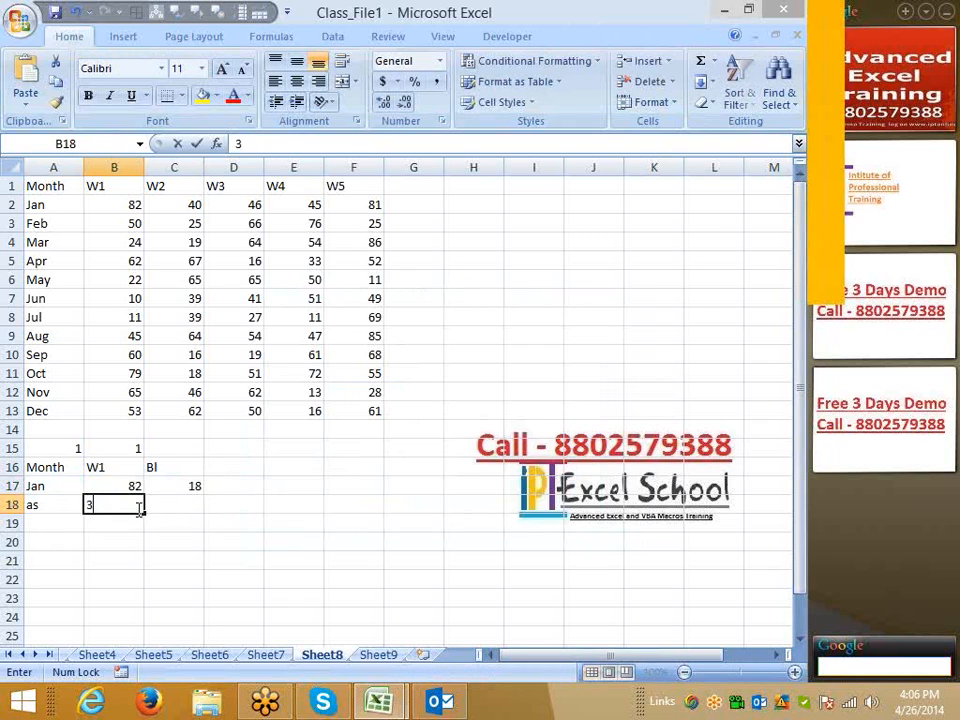
type("4")
left_click(176, 490)
type("3")
left_click(177, 506)
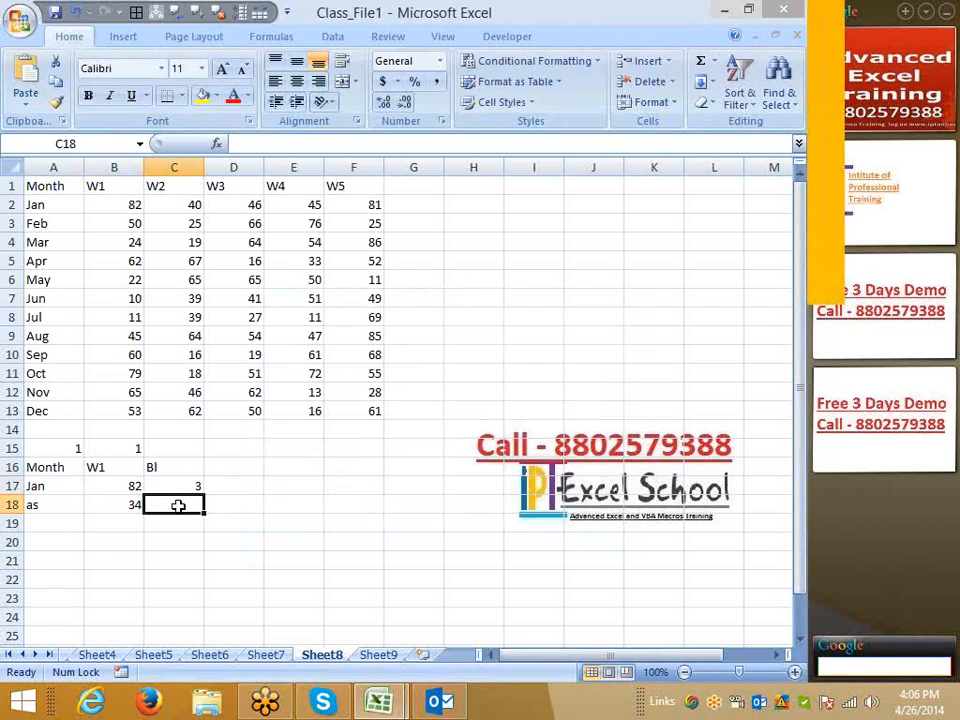
key("ctrl+z")
left_click(177, 505)
type("34")
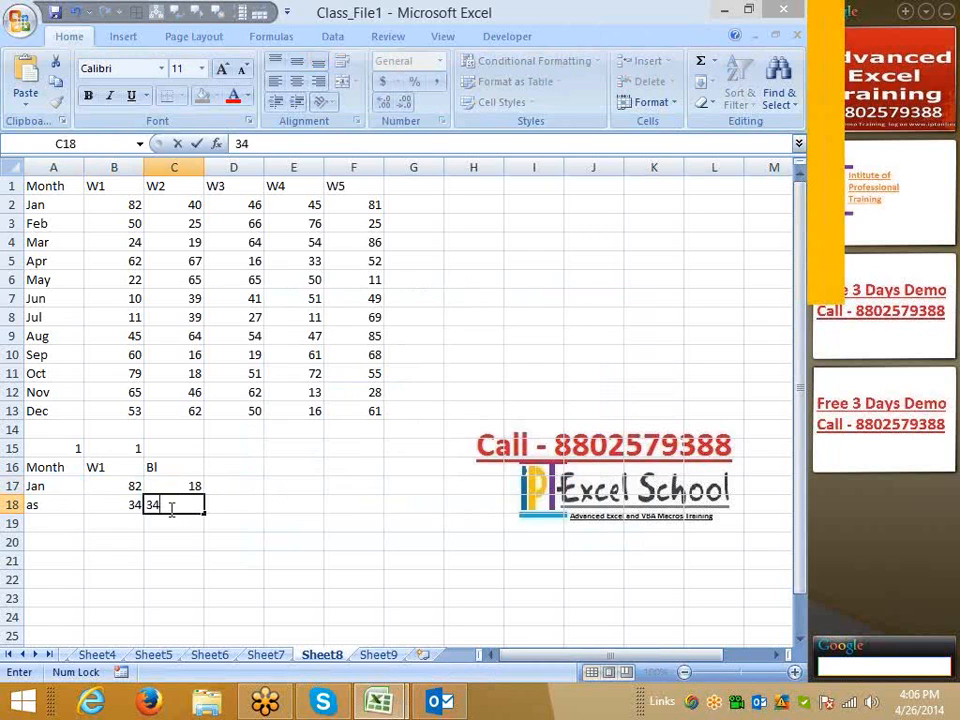
key("ctrl+Return")
- Insert a 2-D clustered column chart from the range A16:C18 and move it clear of the lookup cells
left_click_drag(47, 468, 195, 505)
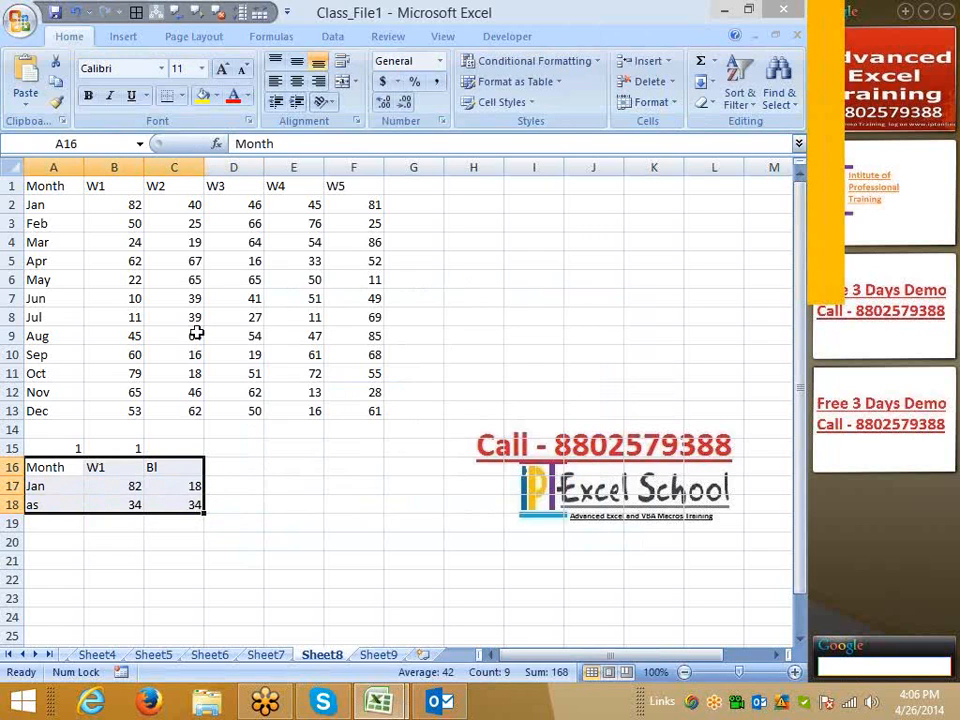
left_click(123, 37)
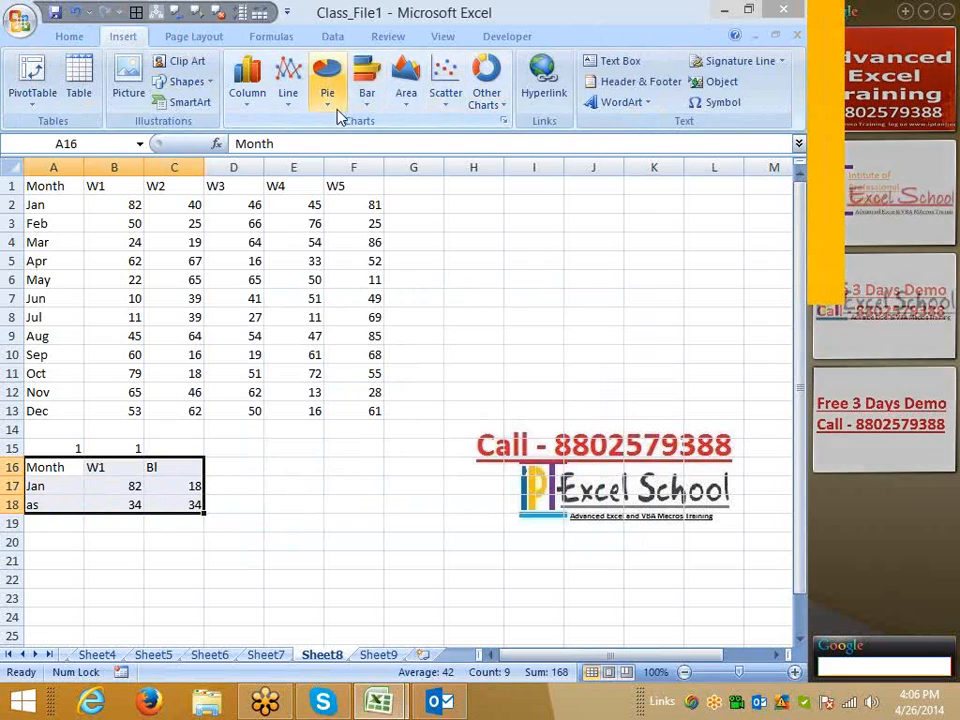
left_click(252, 95)
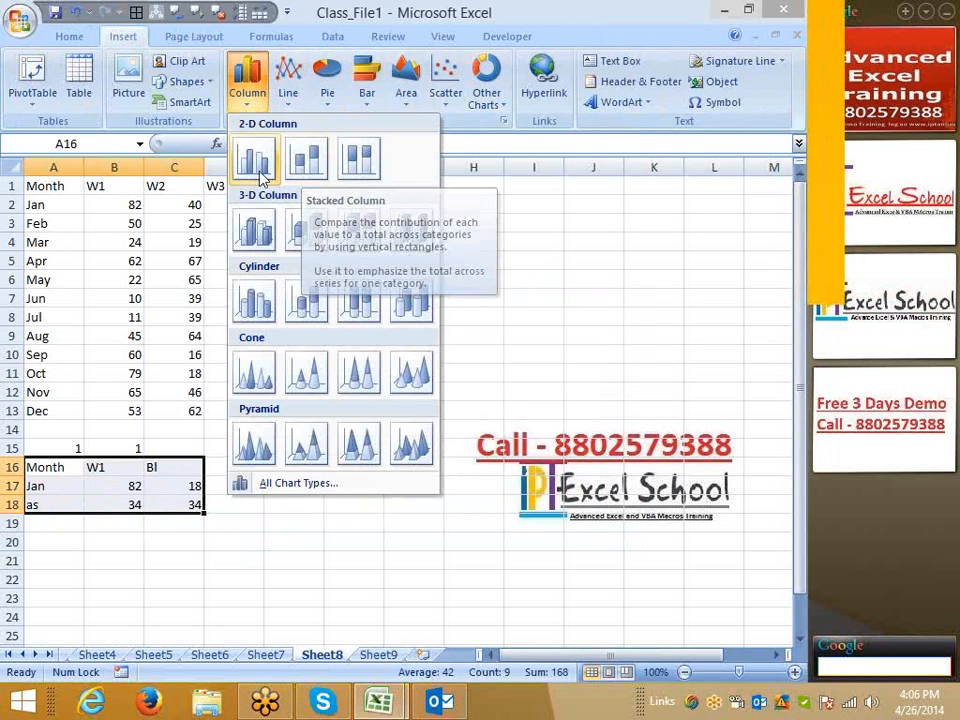
left_click(258, 168)
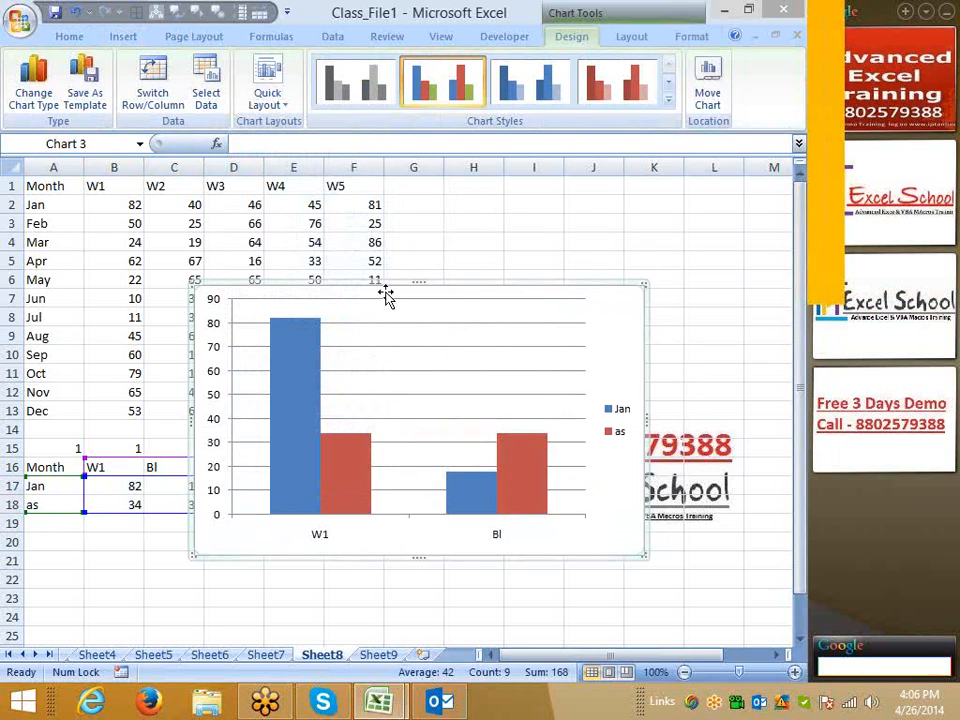
left_click_drag(457, 290, 475, 302)
left_click(441, 496)
left_click(390, 484)
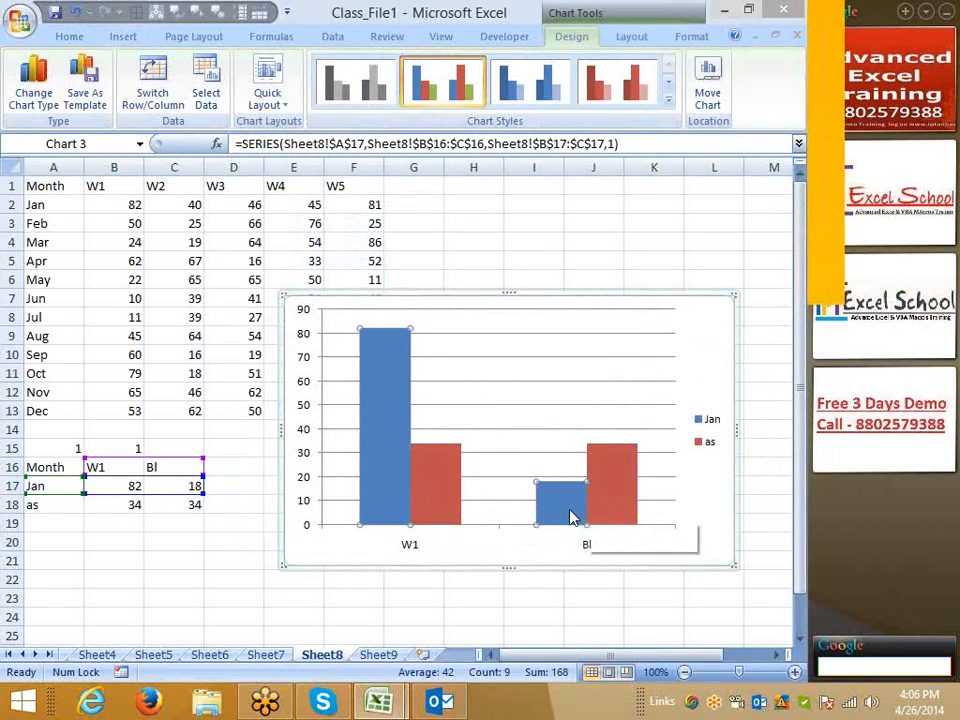
left_click(422, 506)
left_click(381, 495)
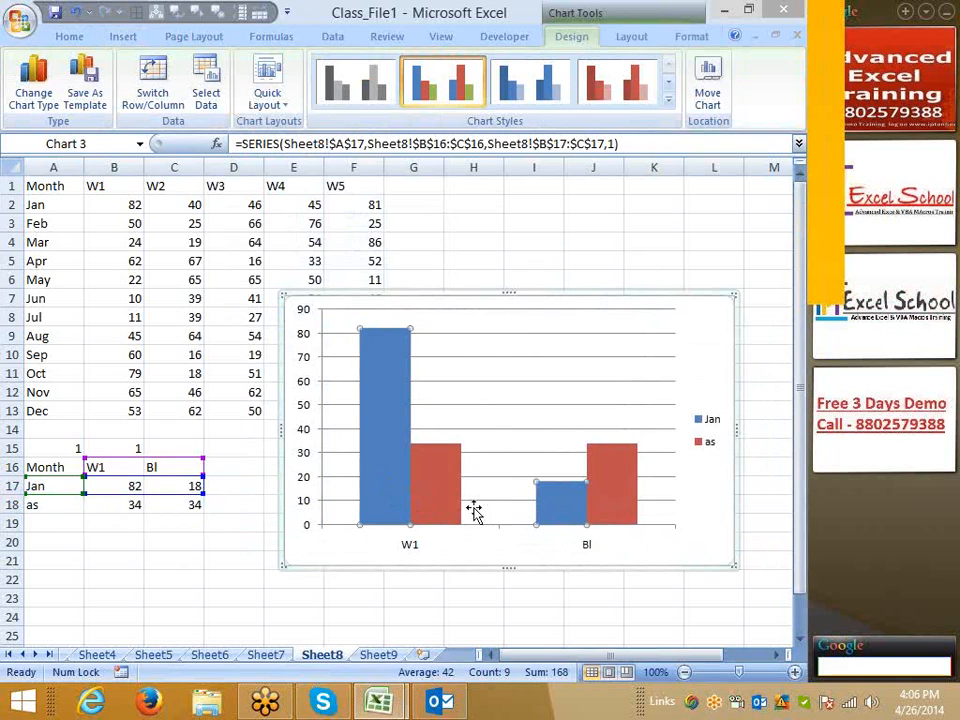
right_click(508, 549)
left_click(580, 537)
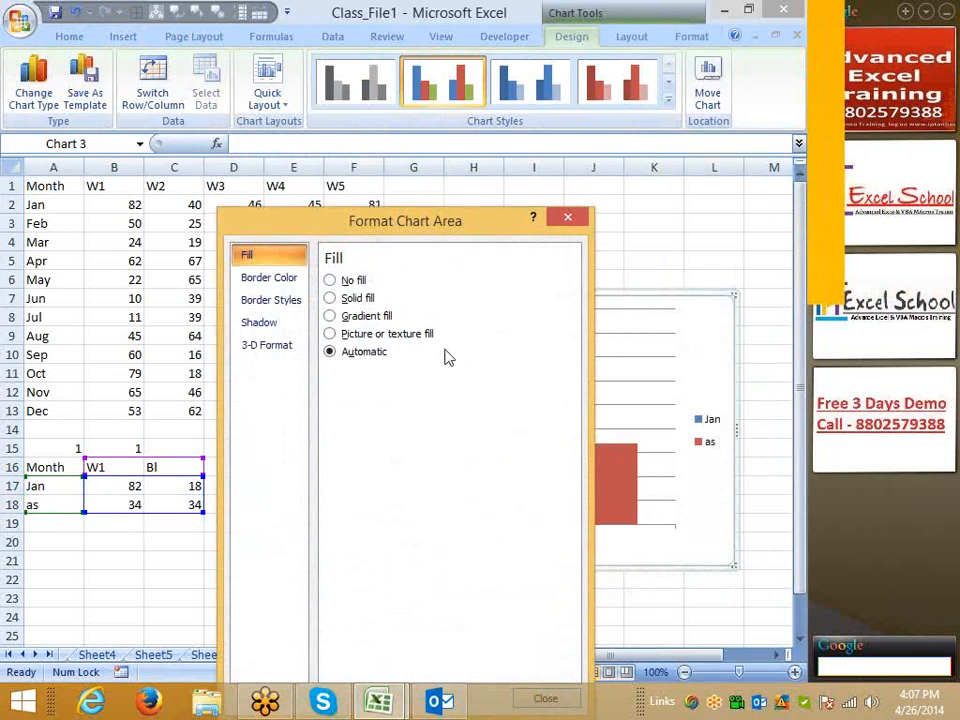
key("Escape")
- Switch the rows and columns in the chart's data source so that W1 and Bl become the series
right_click(705, 490)
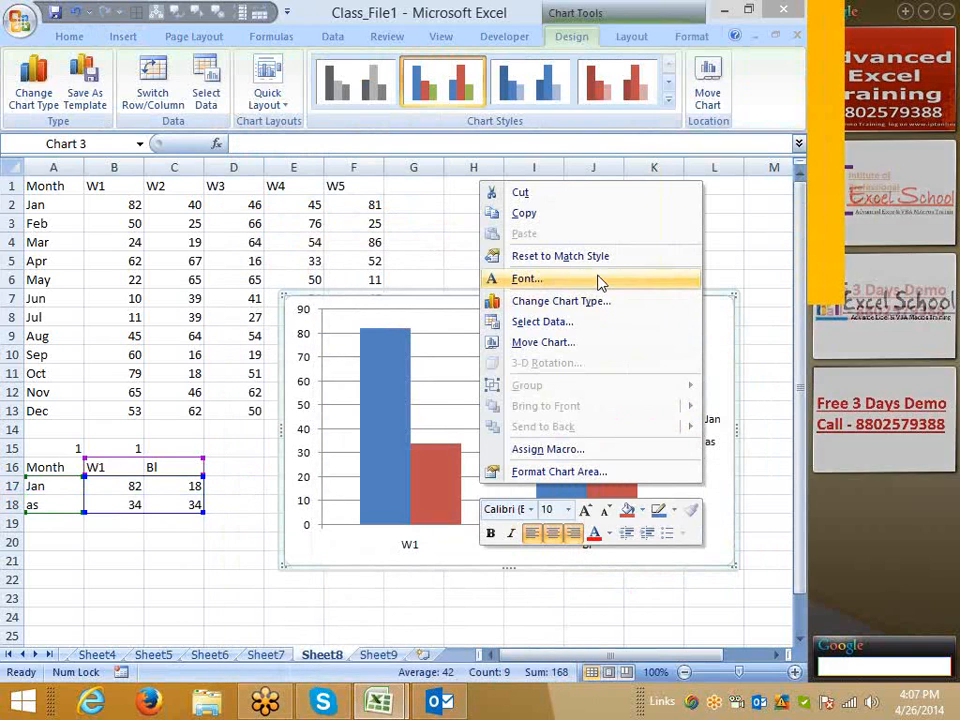
left_click(566, 322)
left_click(343, 364)
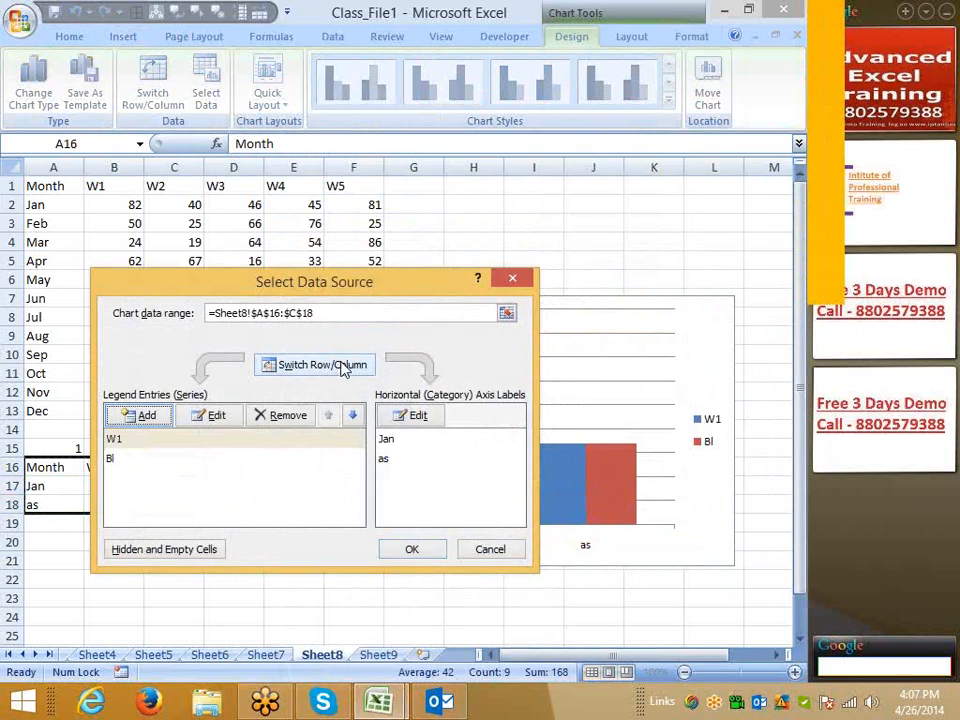
left_click(420, 553)
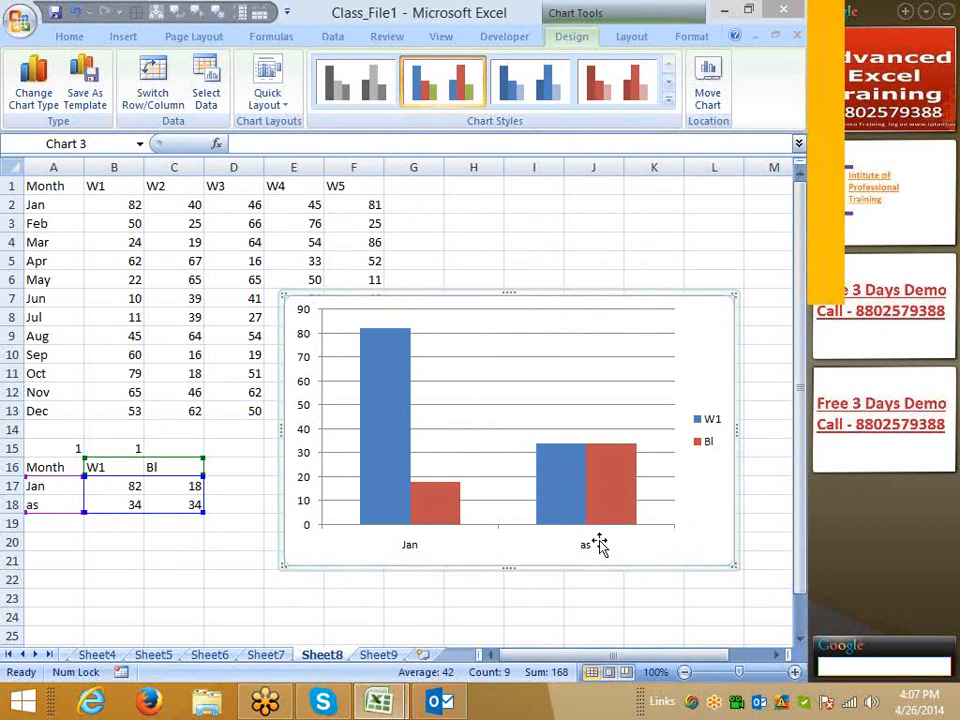
- Change the W1 series to take its values from B17:C17 and its category label from A17 only
left_click(435, 522)
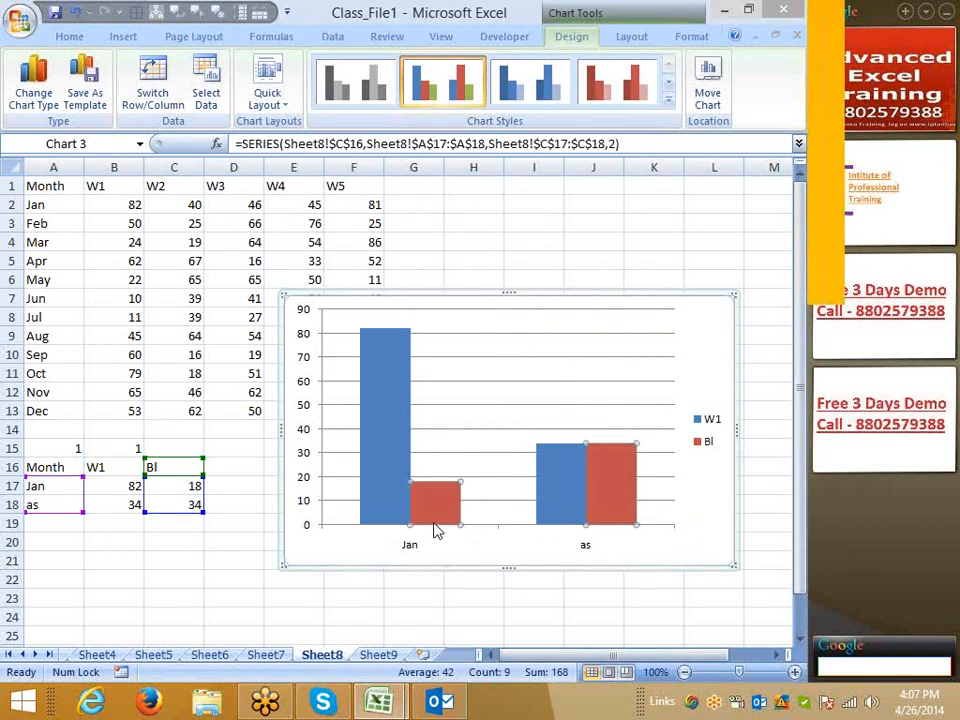
left_click(574, 514)
left_click(639, 515)
left_click(560, 514)
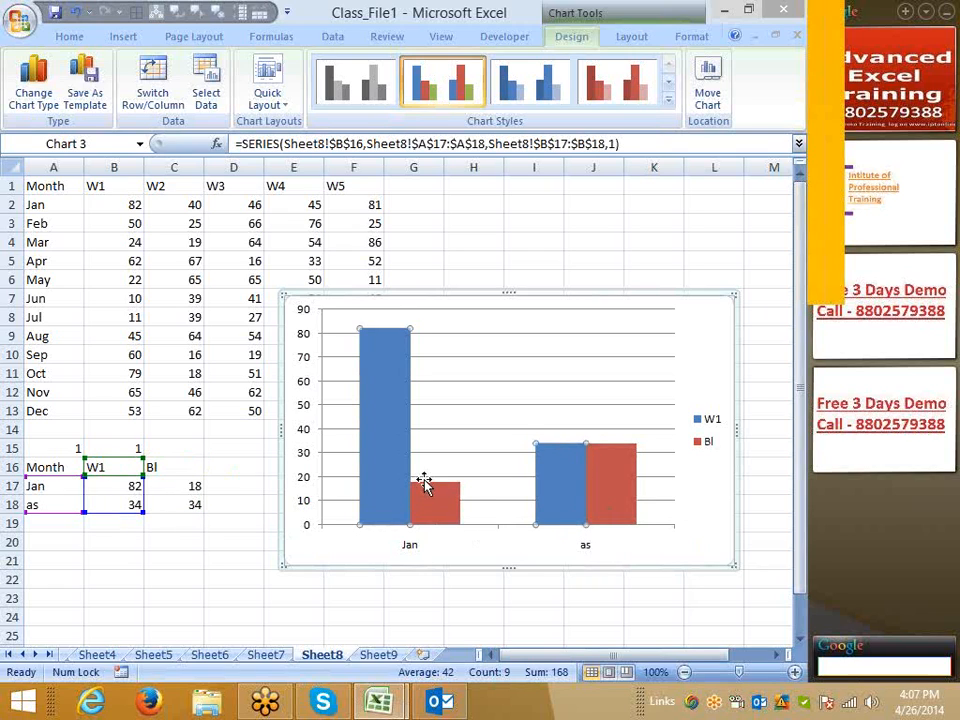
left_click(395, 487)
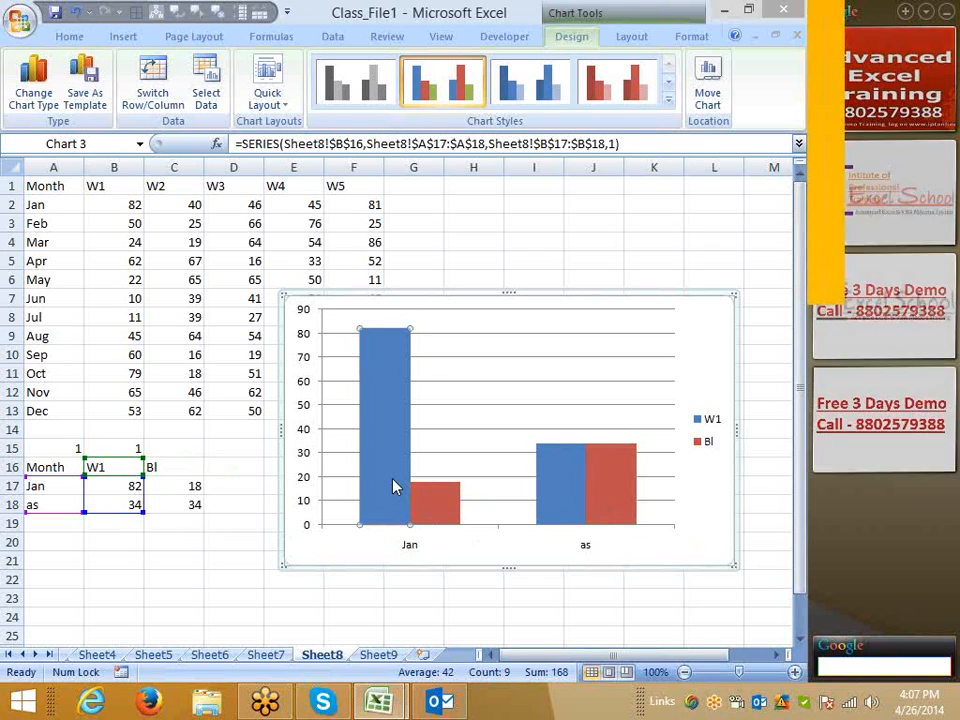
left_click_drag(145, 511, 187, 500)
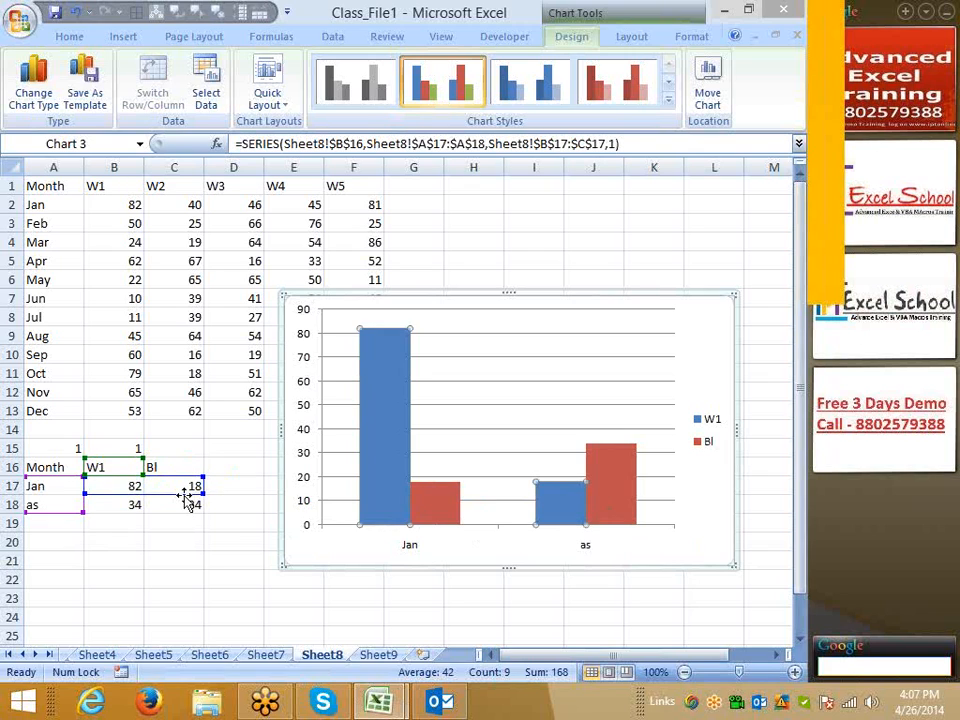
left_click_drag(84, 522, 82, 496)
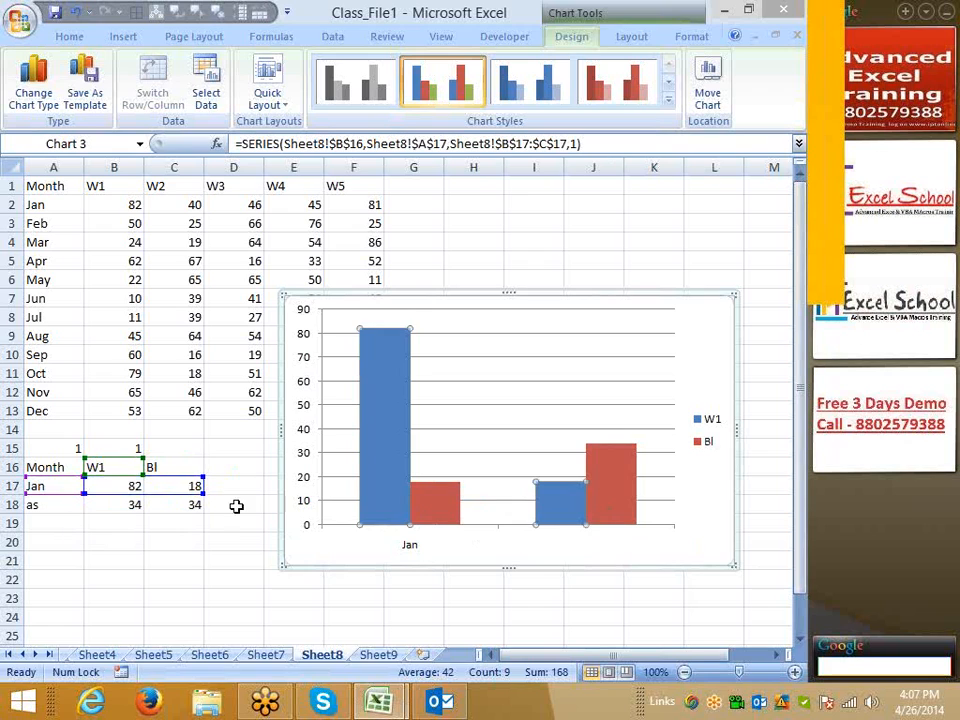
- Undo the W1 series range changes and the row/column switch in the chart
left_click(465, 527)
left_click(462, 524)
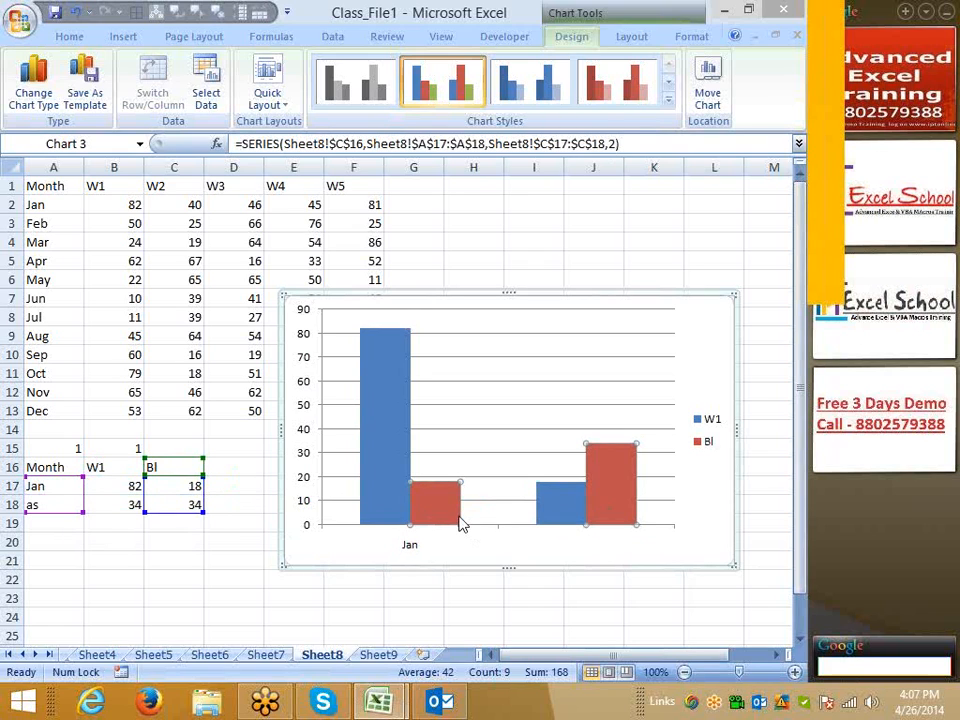
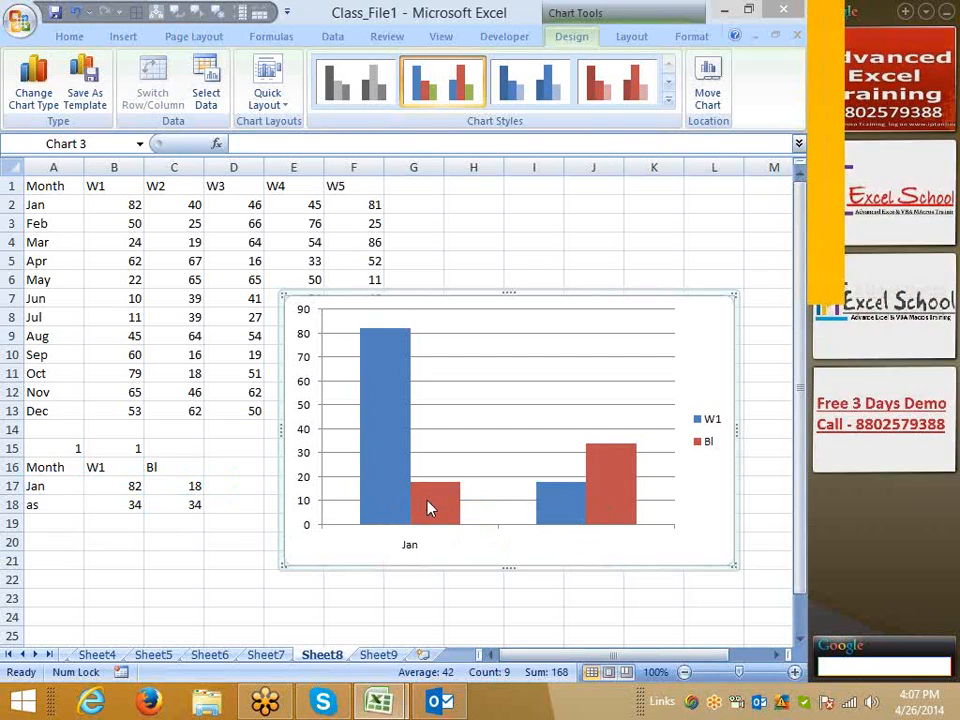
key("ctrl+z")
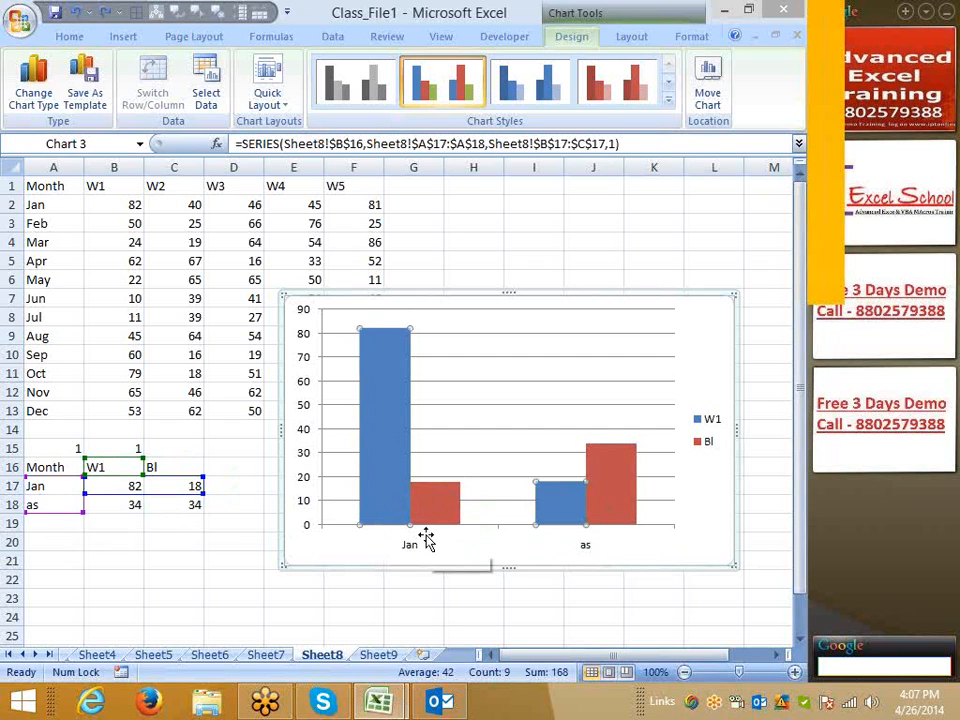
key("ctrl+z")
key("ctrl+z")
key("ctrl+z")
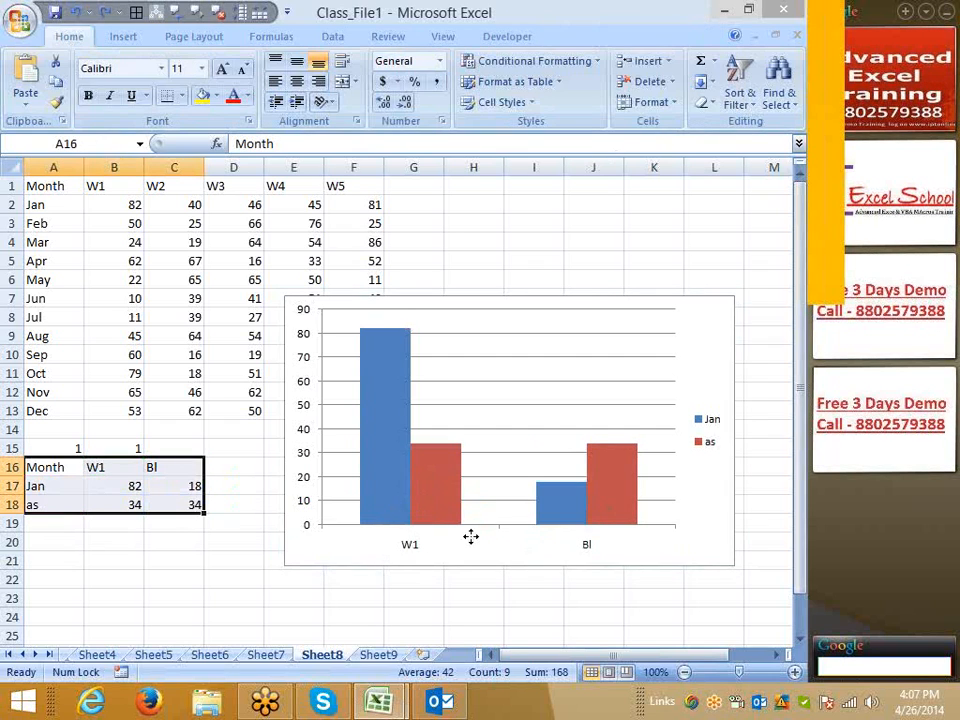
left_click(446, 516)
left_click(398, 500)
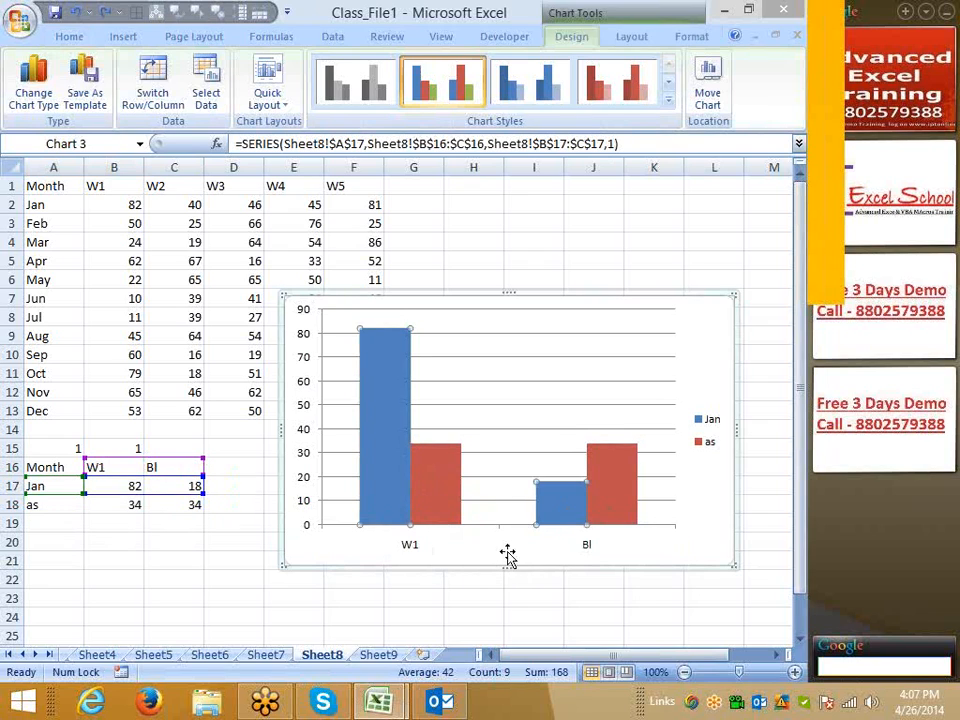
left_click(556, 524)
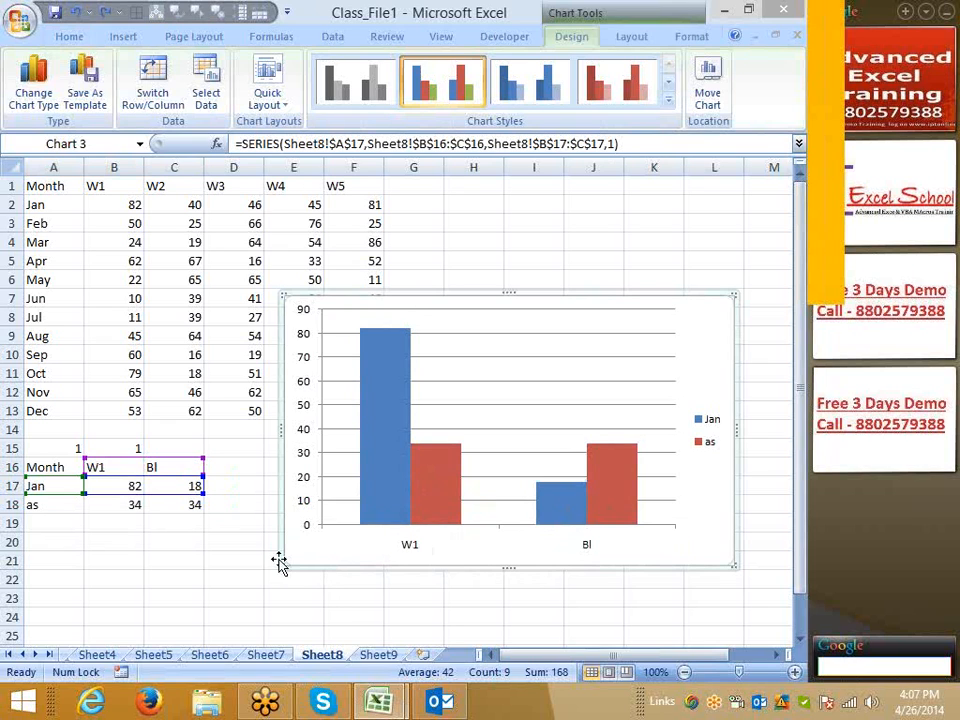
- Clear the Bl column cells C16:C18 and the label "as" in A18
left_click(206, 540)
left_click_drag(176, 523, 181, 472)
key("Delete")
left_click(40, 504)
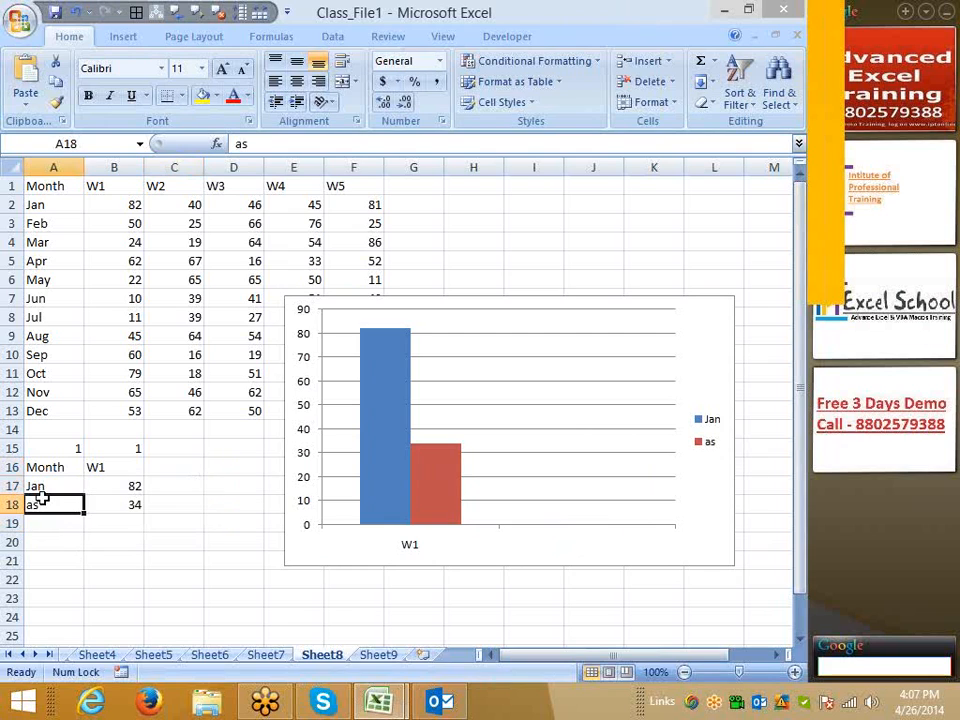
key("Delete")
- Enter the formula =100-B17 in cell B18 and check its column in the chart
left_click(134, 507)
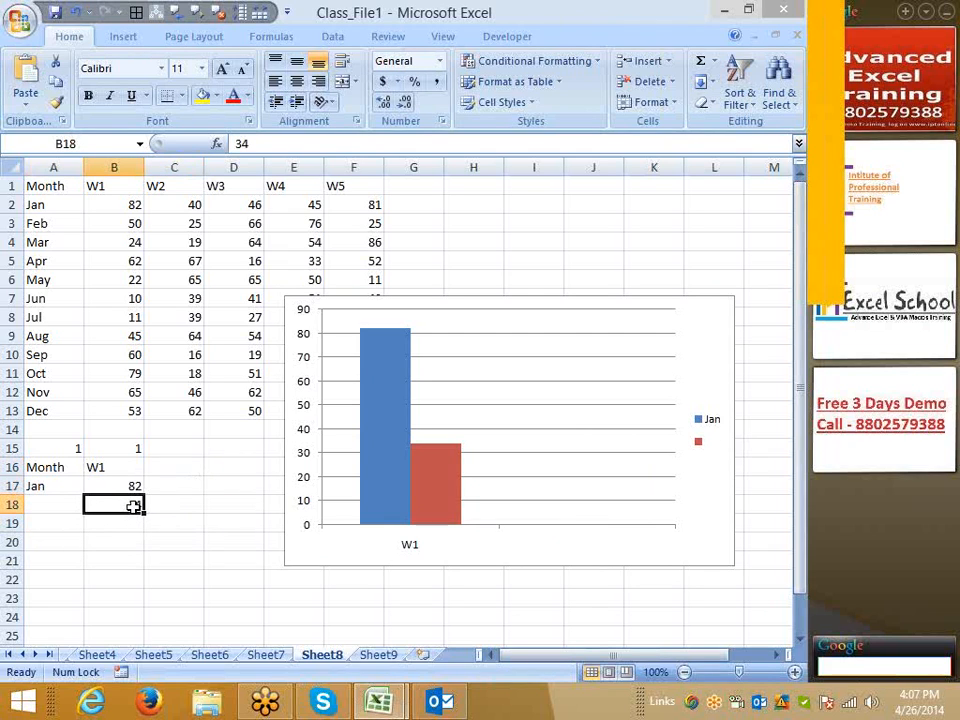
type("1")
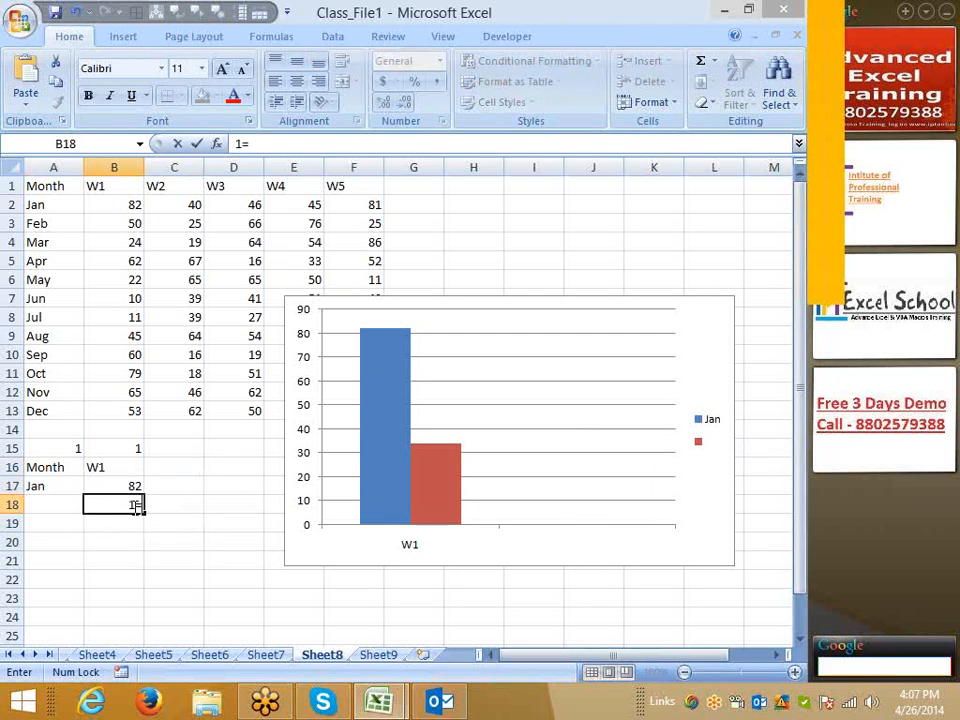
type("=1")
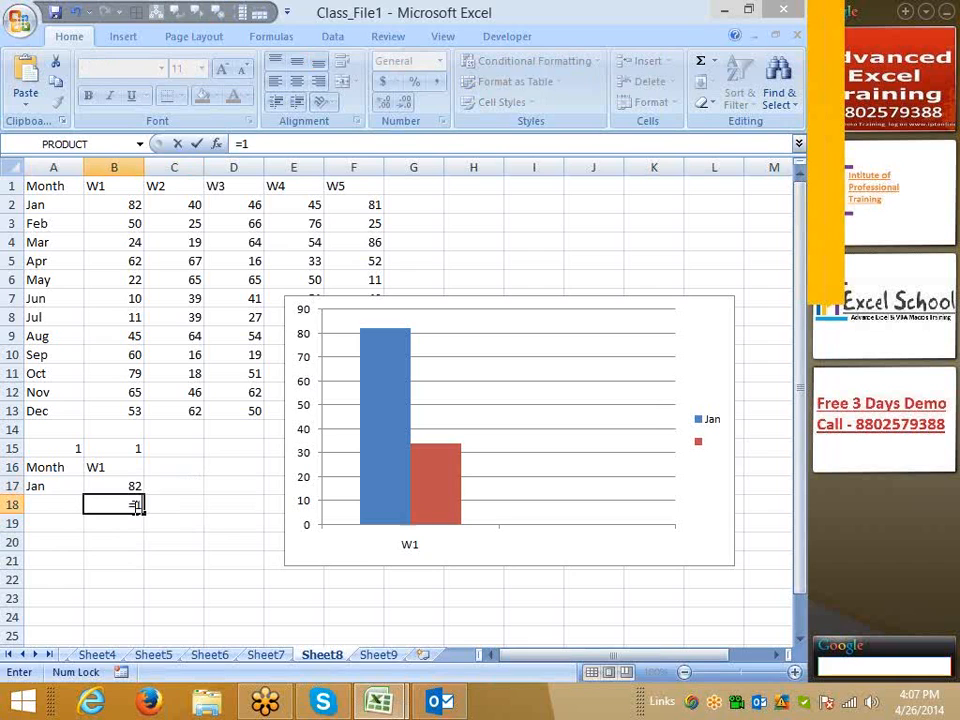
type("00-")
key("Up")
key("Return")
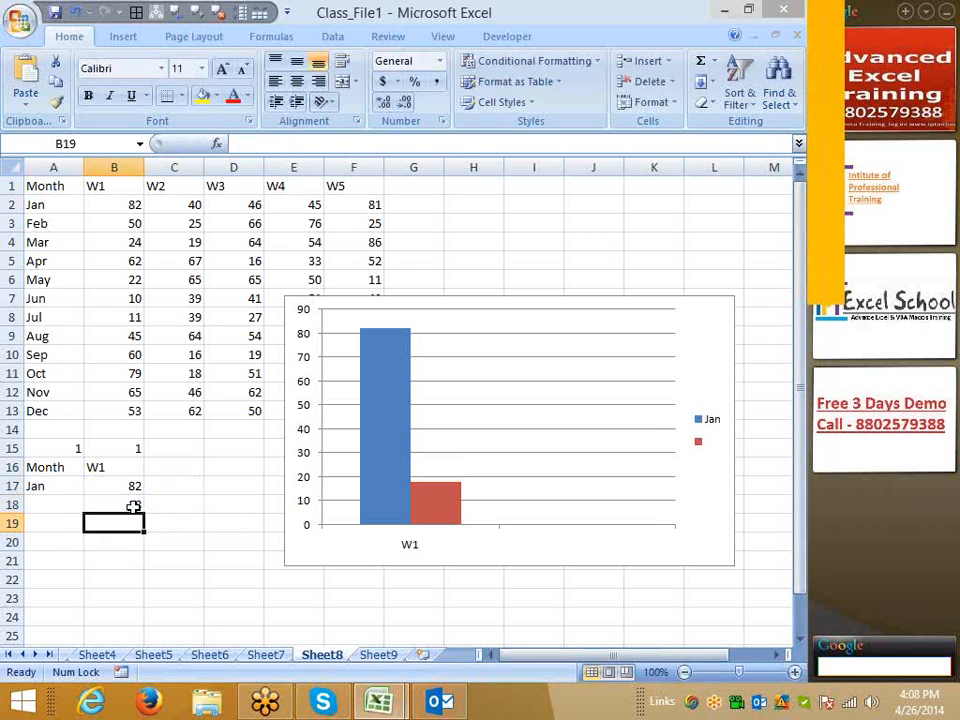
left_click(134, 507)
left_click(435, 503)
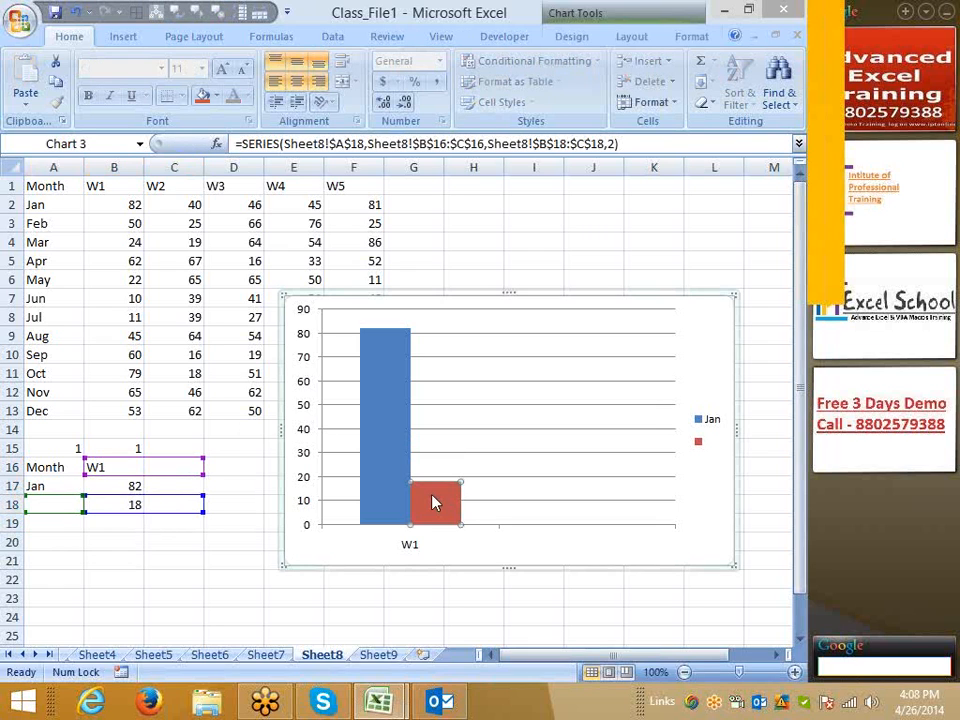
left_click(677, 537)
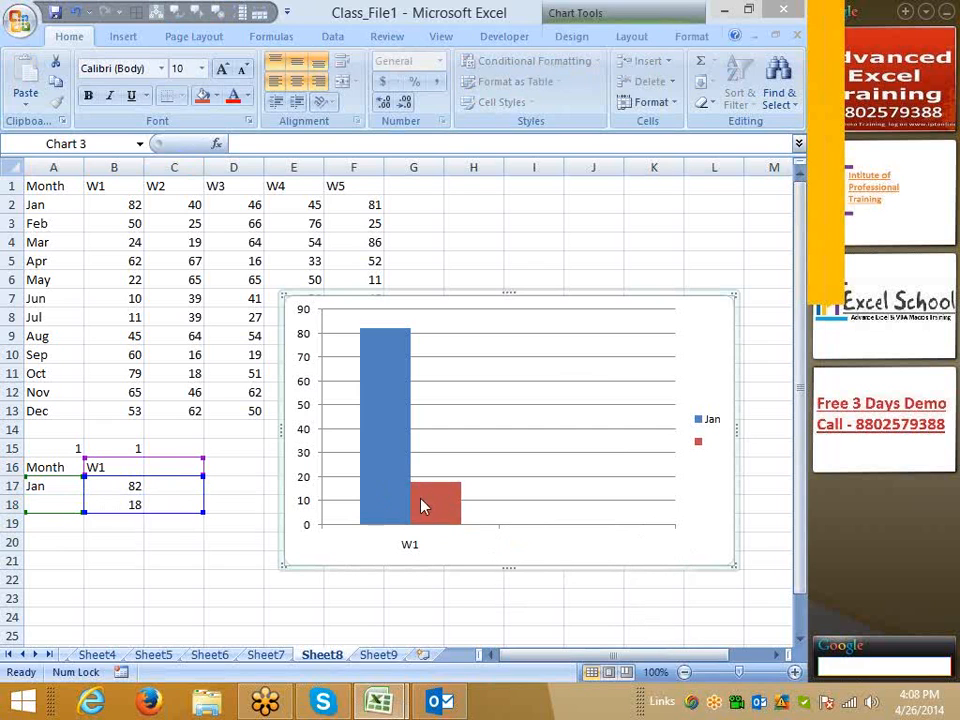
- Replace the content of cell B18 with the fixed value 100
left_click(135, 505)
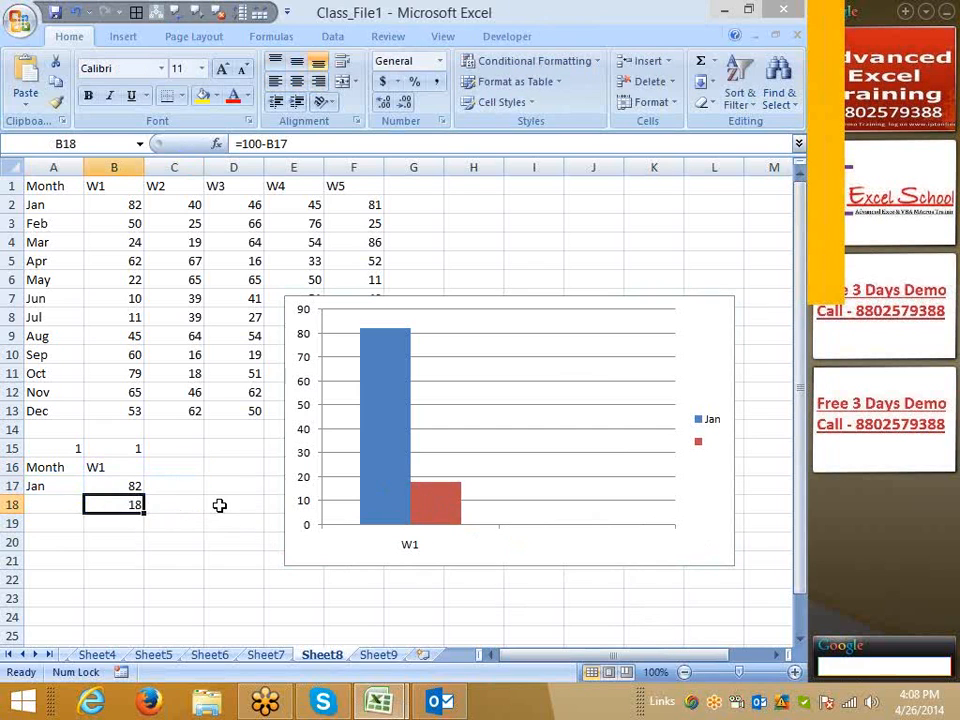
type("100")
key("Return")
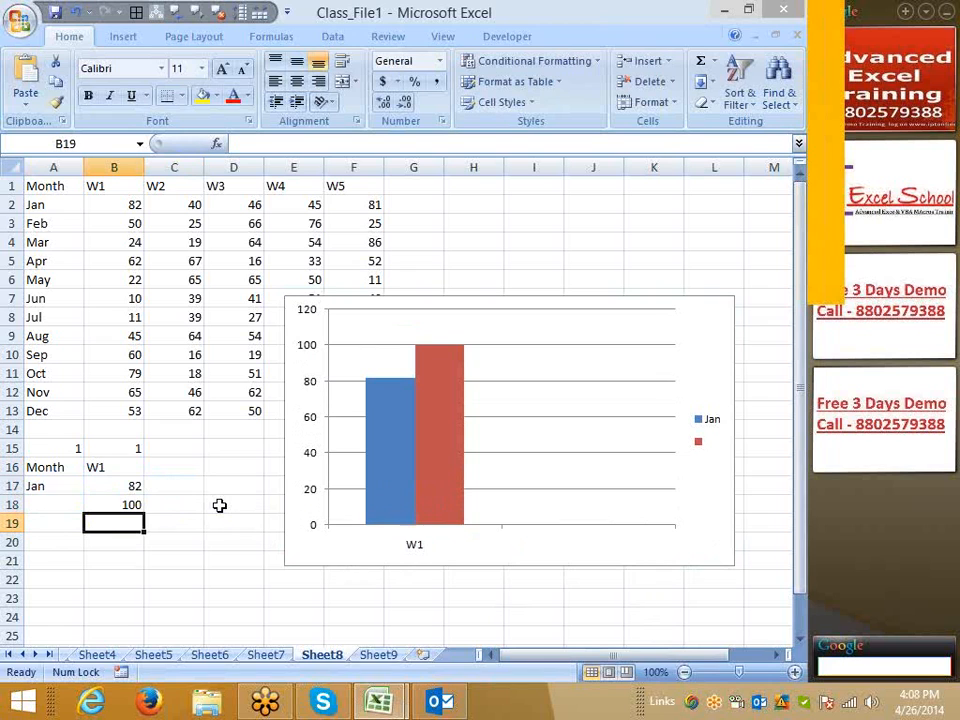
- Set the overlap of the red B18 series to 100% and change its plot order to 1 in the SERIES formula
left_click(425, 495)
right_click(428, 494)
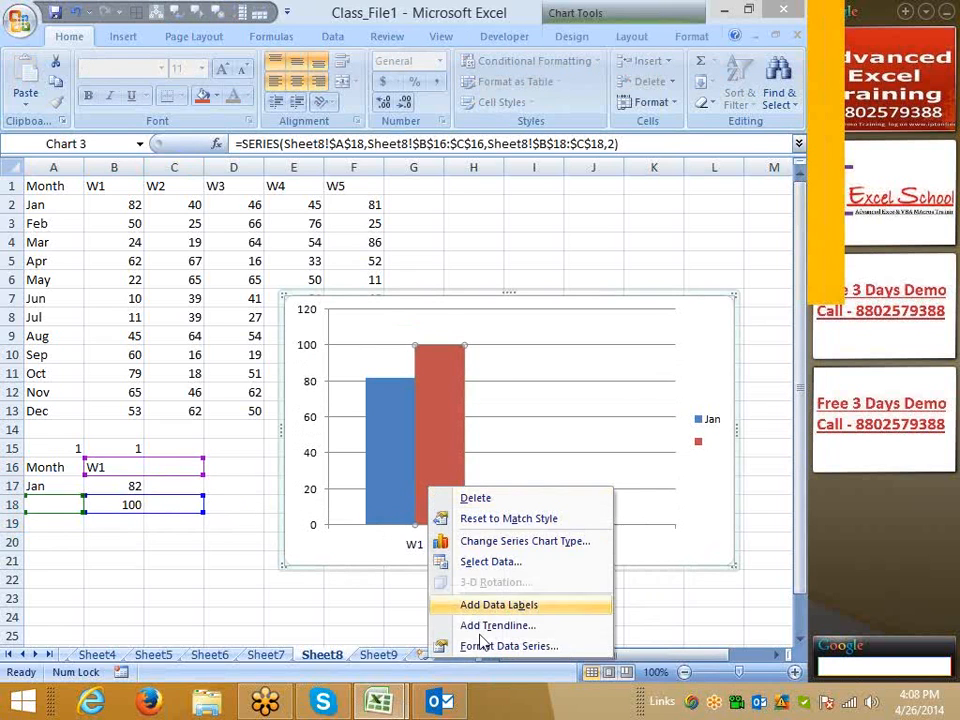
left_click(408, 534)
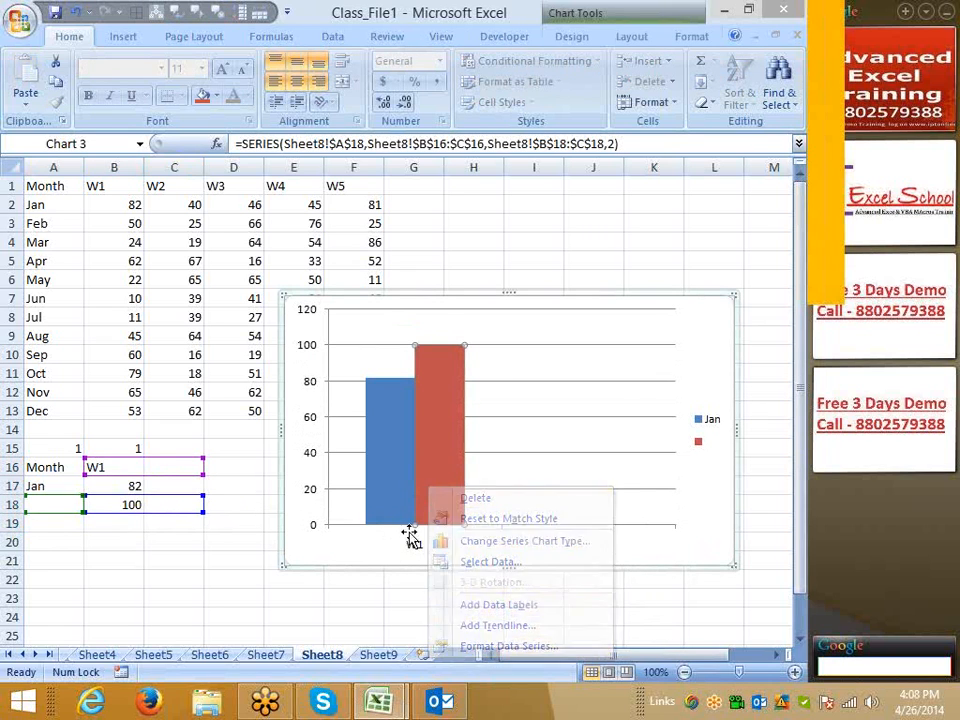
right_click(441, 500)
left_click(495, 658)
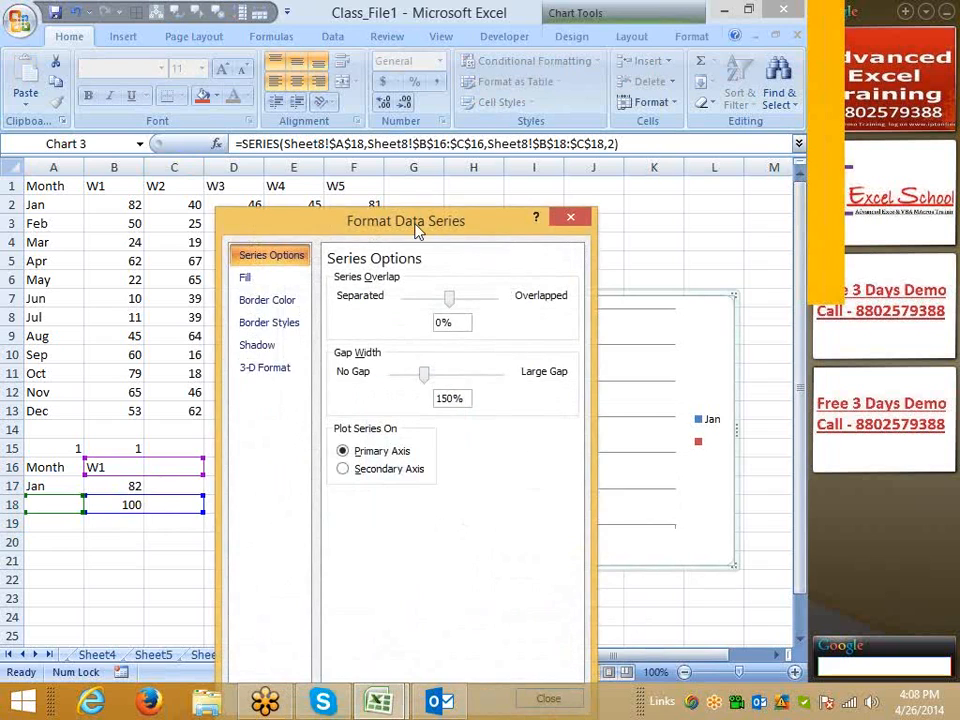
left_click_drag(450, 233, 688, 342)
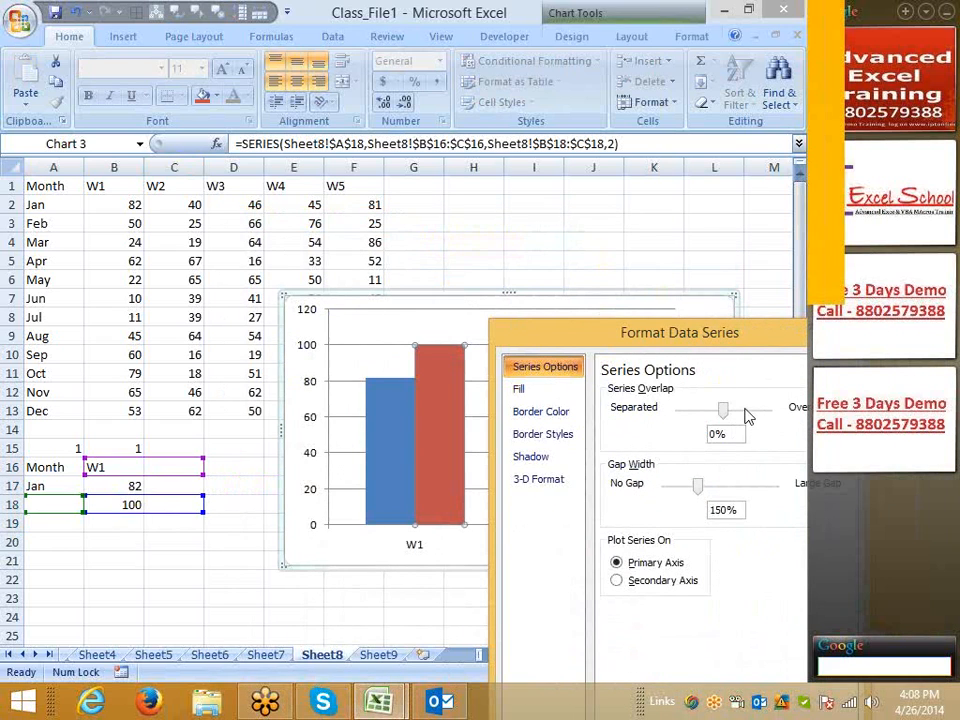
left_click_drag(748, 415, 772, 415)
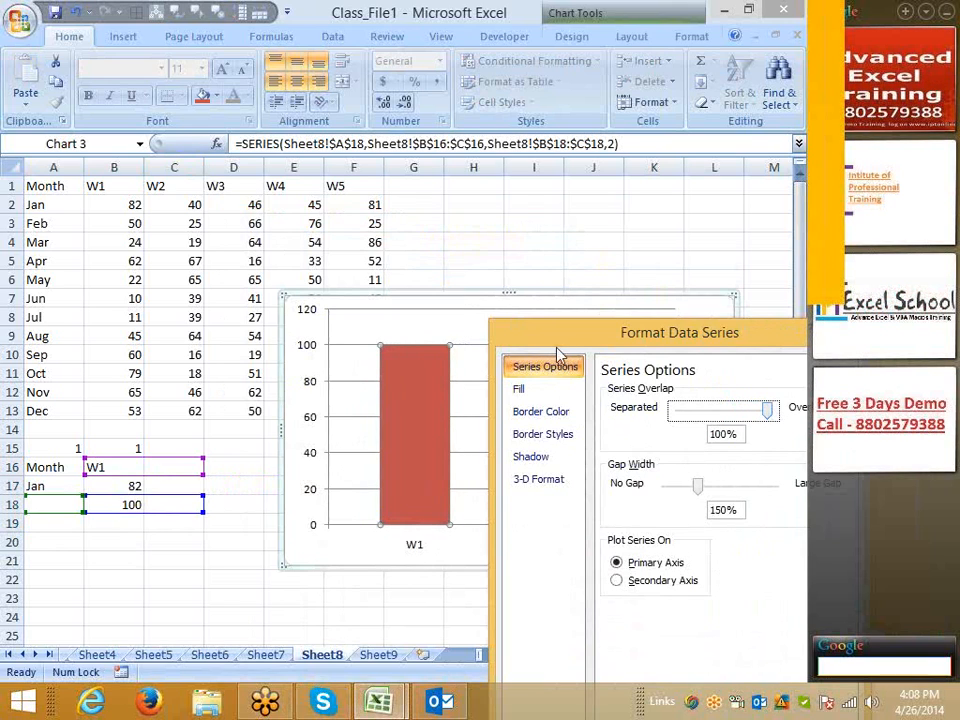
left_click(621, 145)
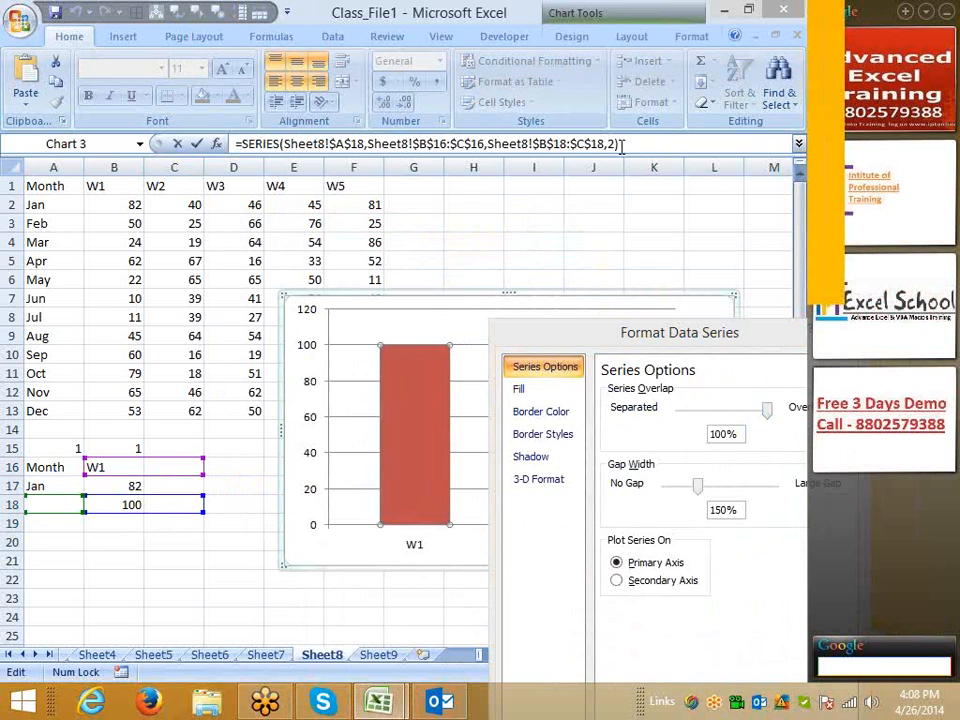
key("Return")
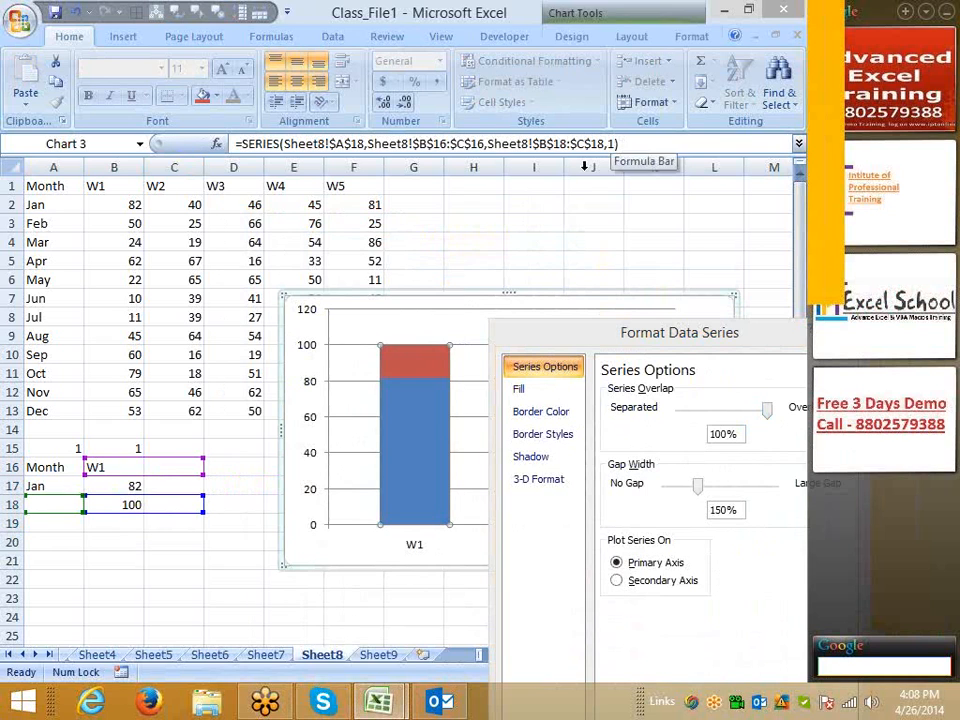
- Give the B18 series a solid black fill
left_click_drag(762, 340, 443, 266)
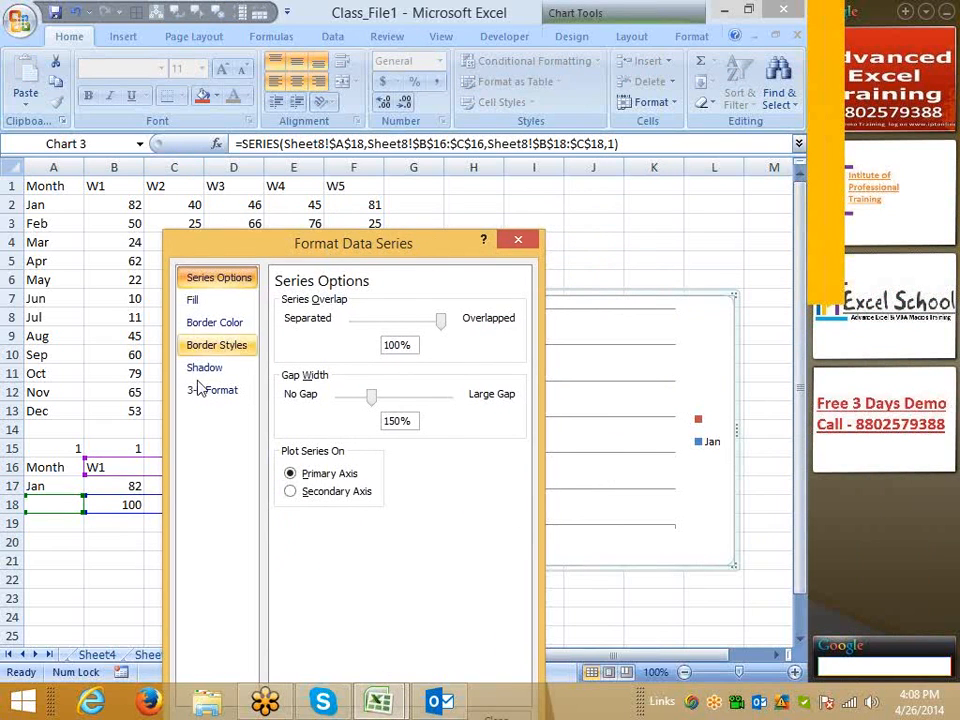
left_click_drag(231, 253, 626, 272)
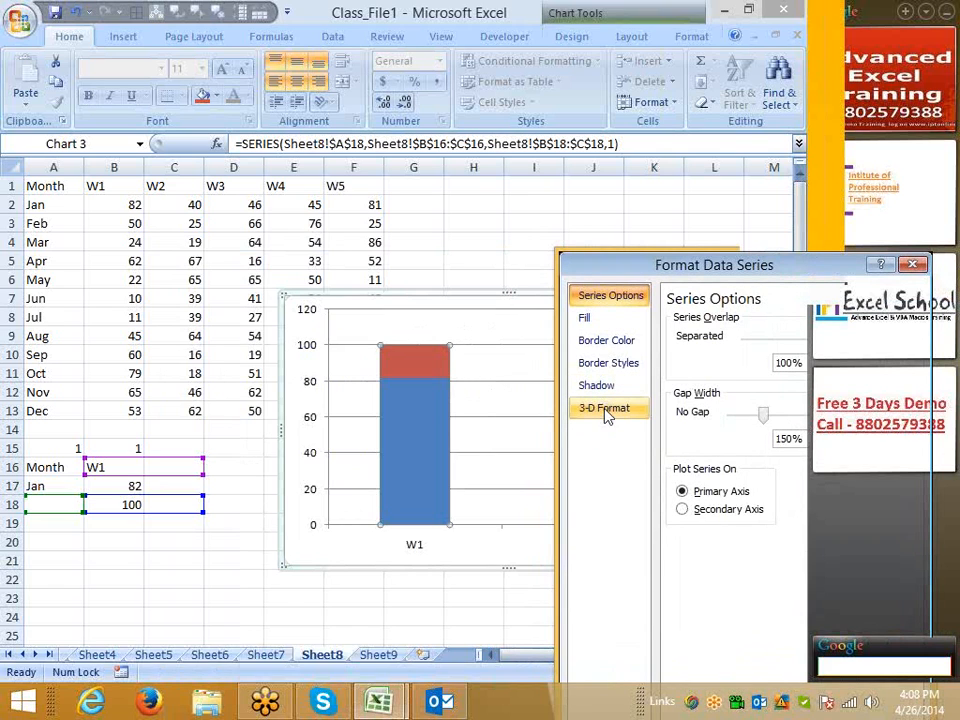
left_click(588, 318)
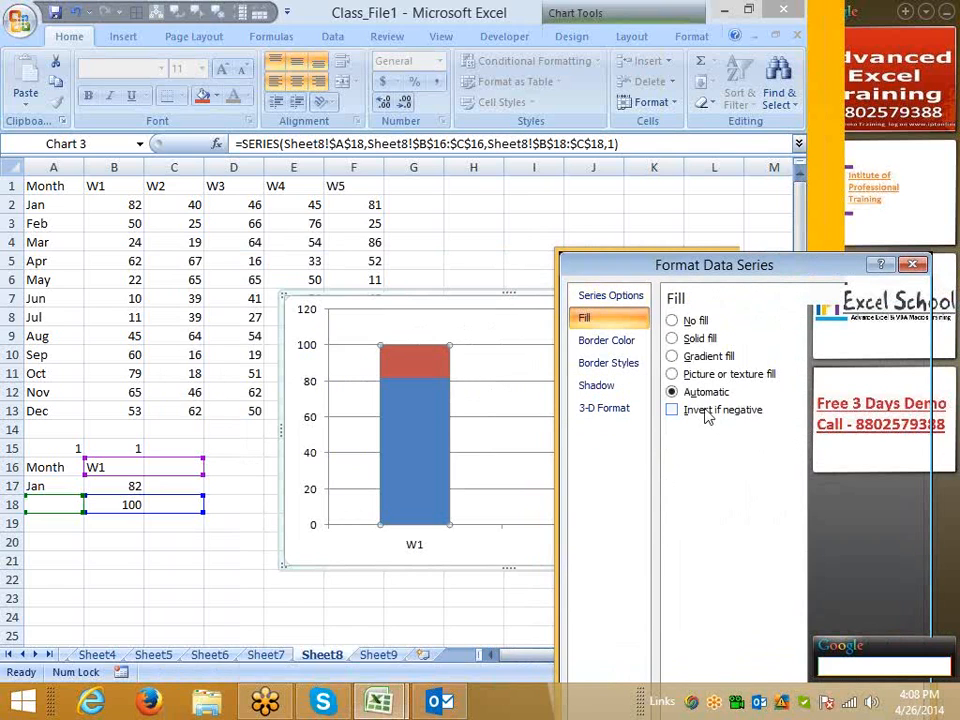
left_click(676, 338)
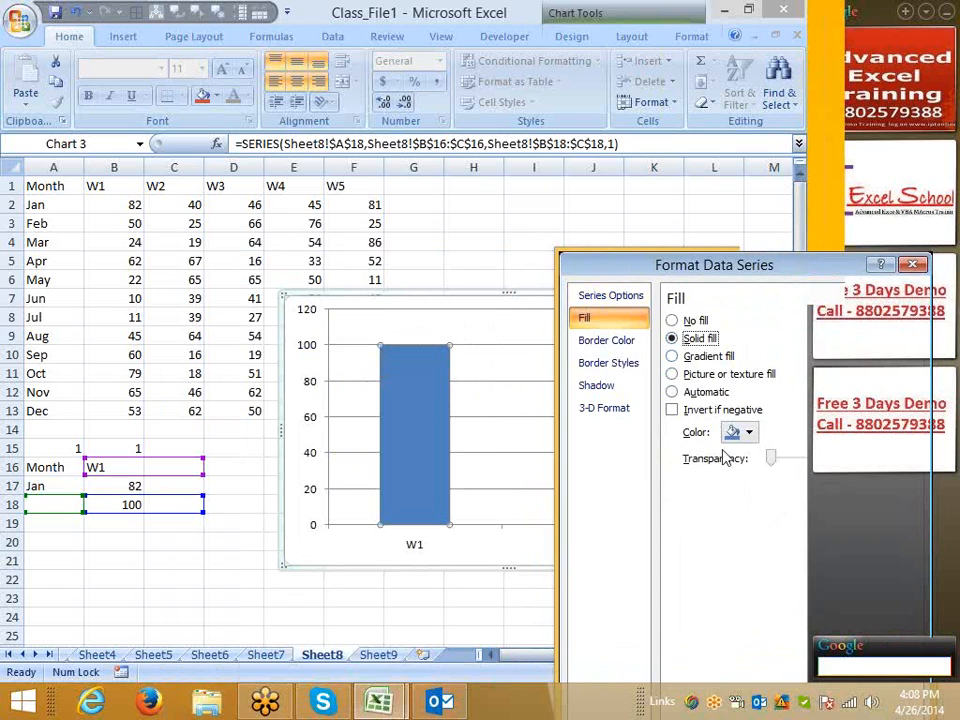
left_click(749, 434)
left_click(667, 473)
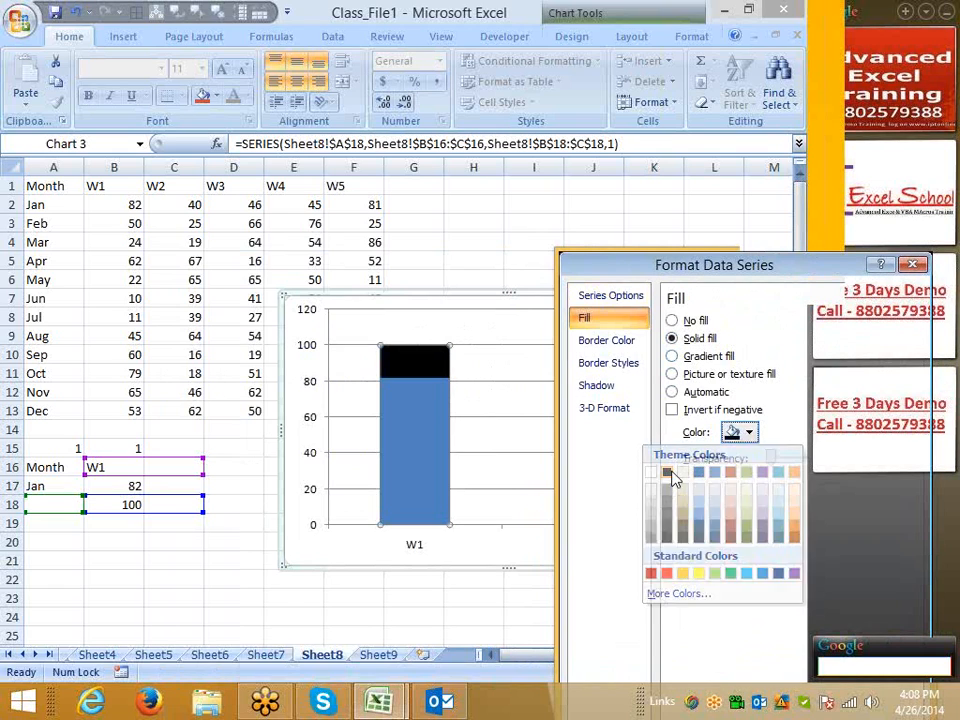
- Give the Jan series in front a solid grey fill
left_click(422, 426)
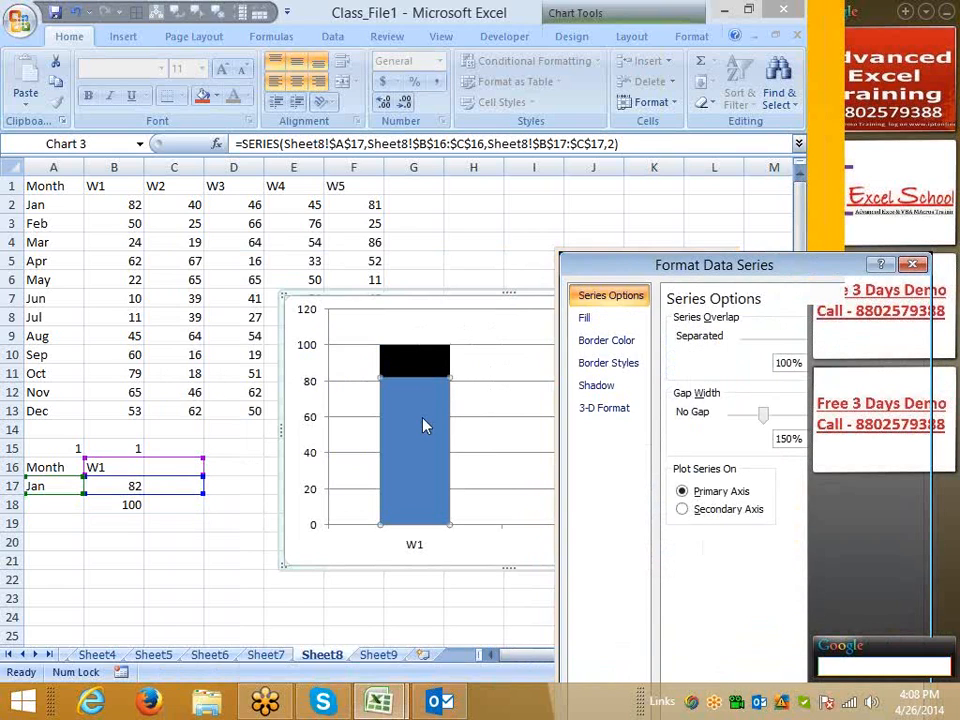
left_click(588, 317)
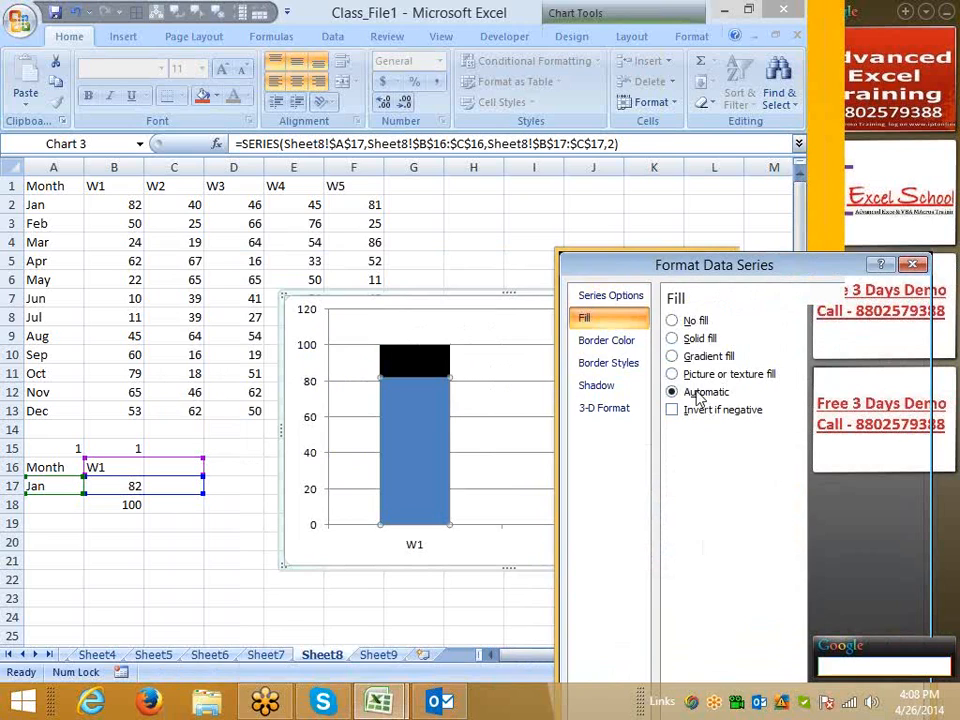
left_click(672, 320)
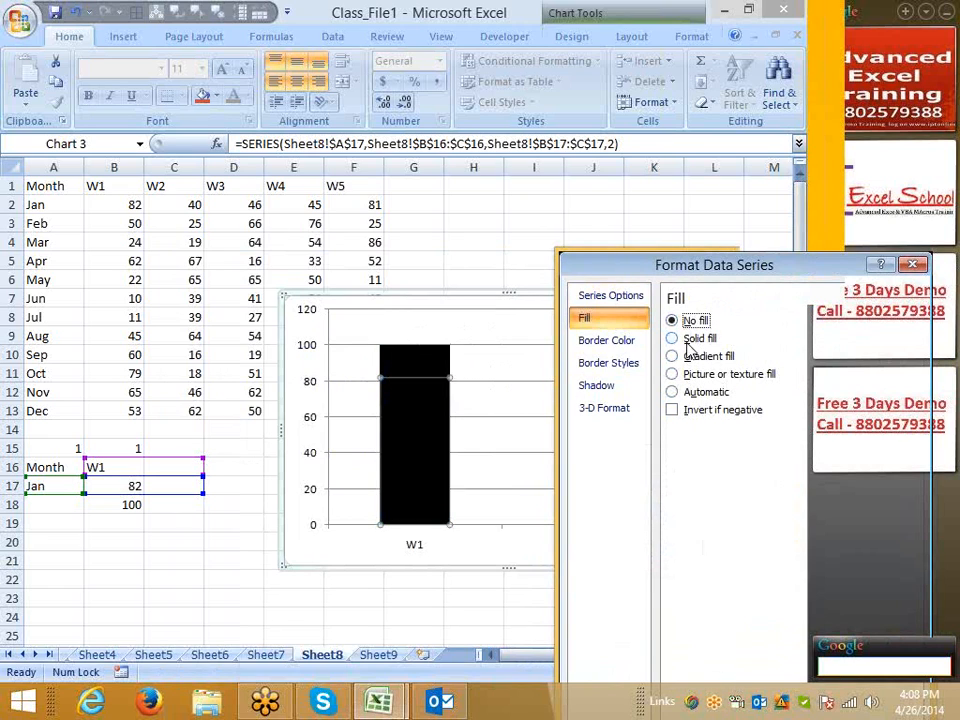
left_click(690, 339)
left_click(748, 432)
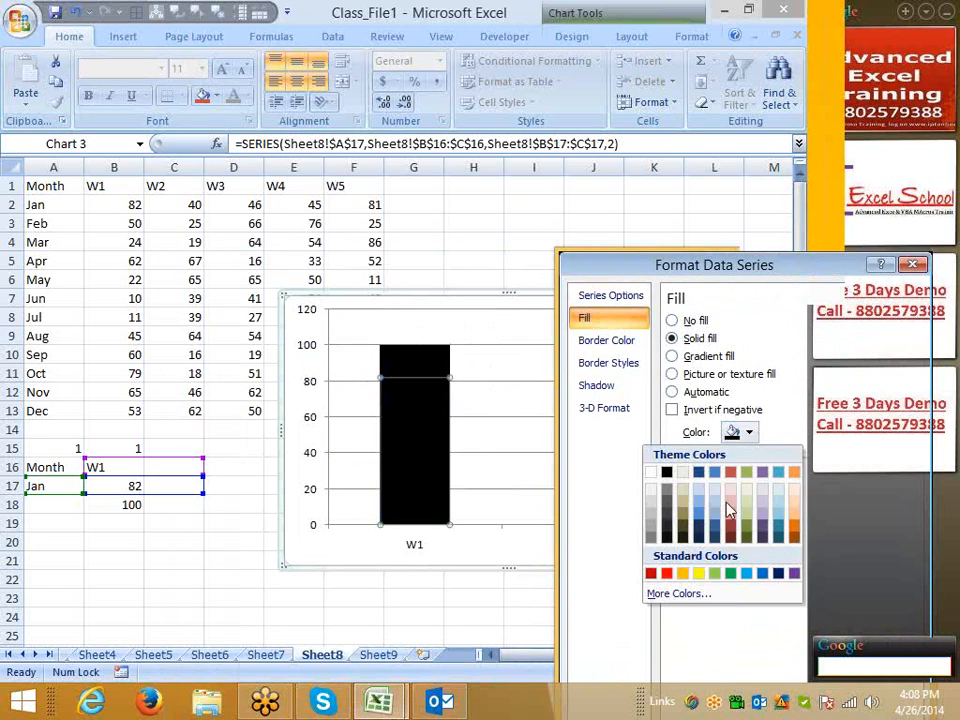
left_click(656, 526)
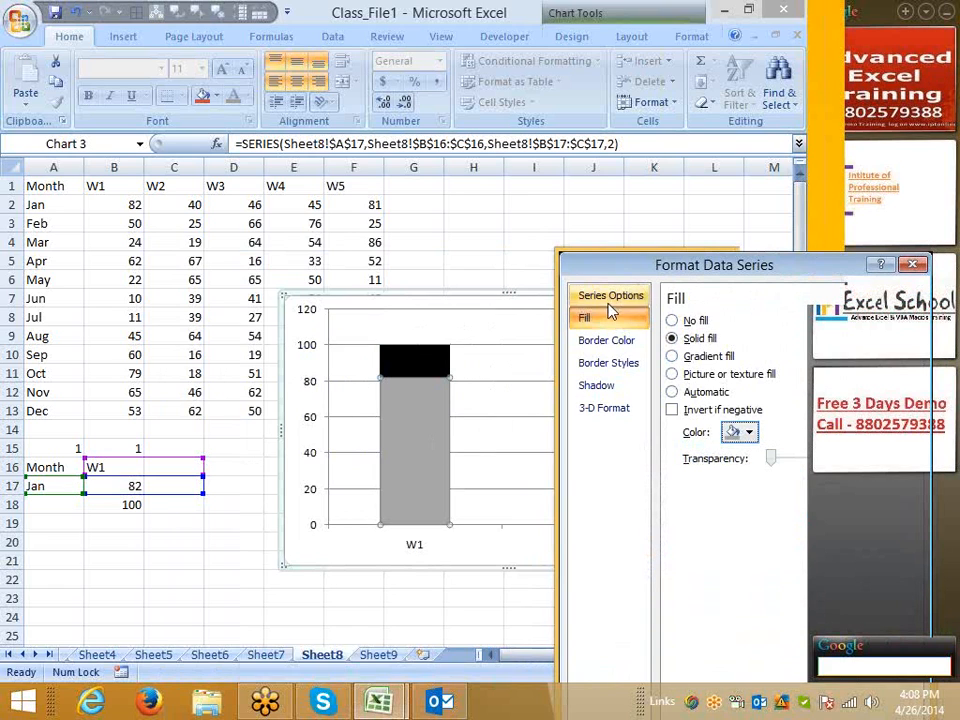
left_click(610, 297)
left_click(757, 421)
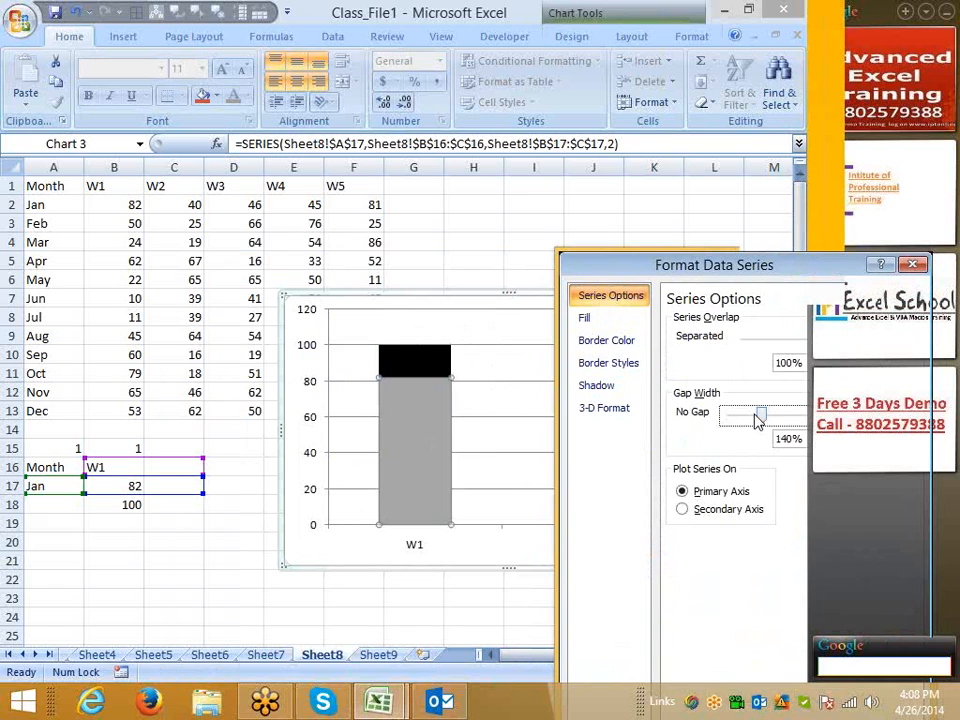
left_click_drag(772, 422, 757, 438)
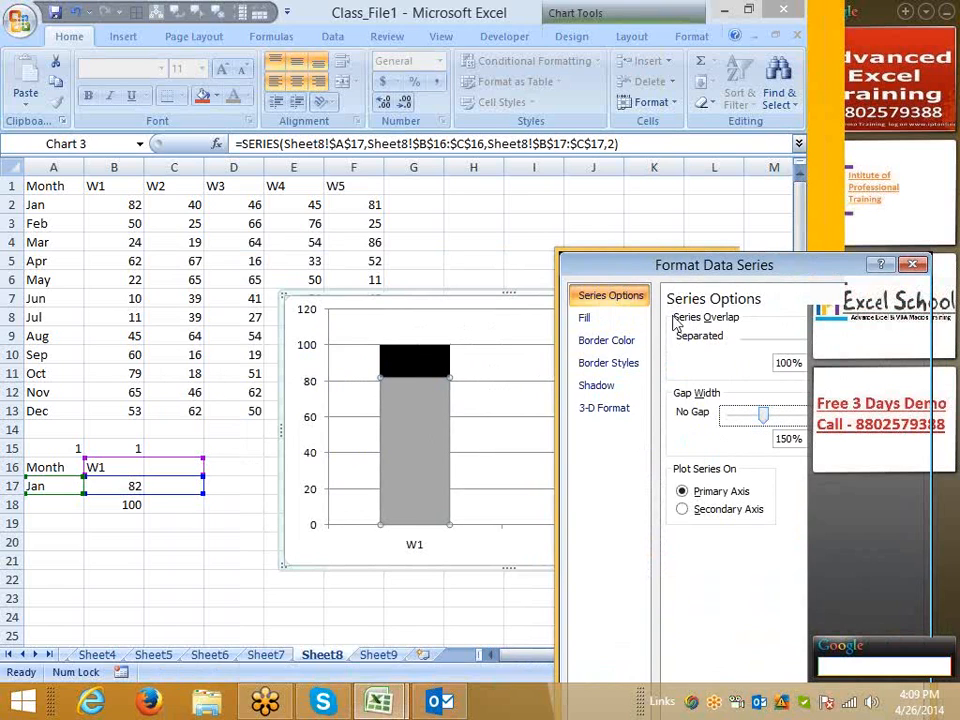
- Close the series formatting dialog and delete the chart's legend
left_click_drag(681, 264, 185, 107)
left_click(352, 586)
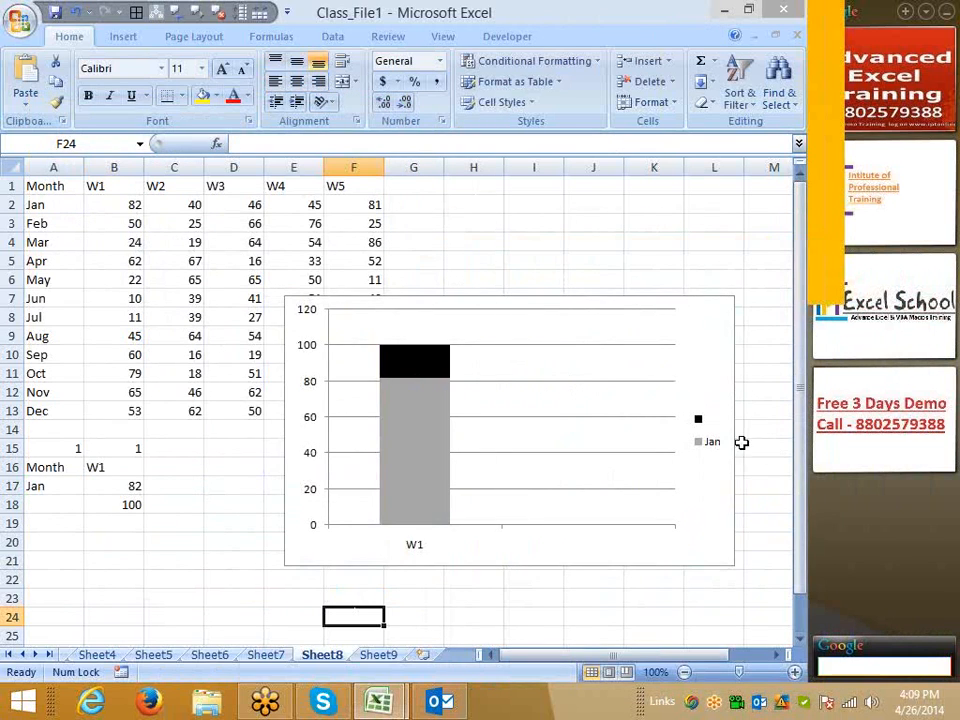
left_click(721, 448)
key("Delete")
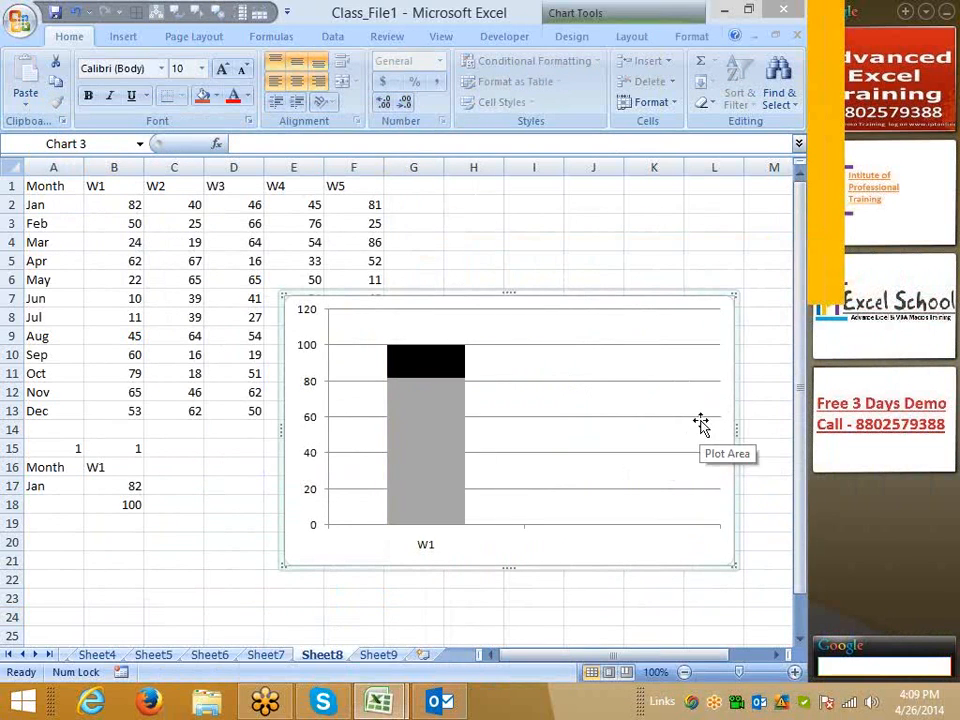
- Move the chart up and to the right, farther from the lookup cells, and select the empty cell C17
left_click(703, 424)
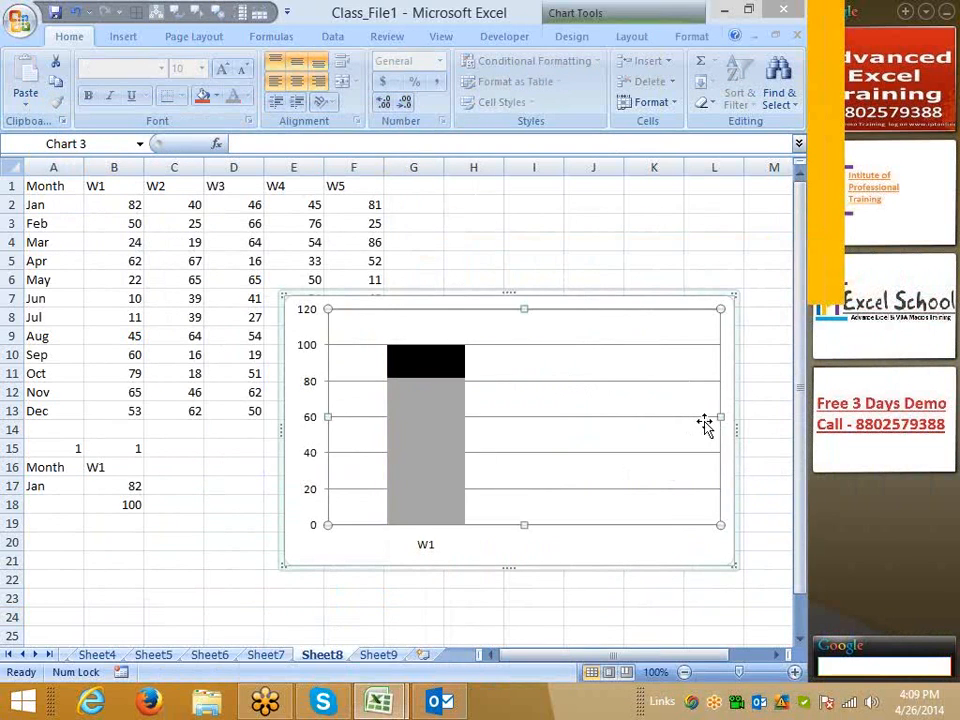
left_click(701, 527)
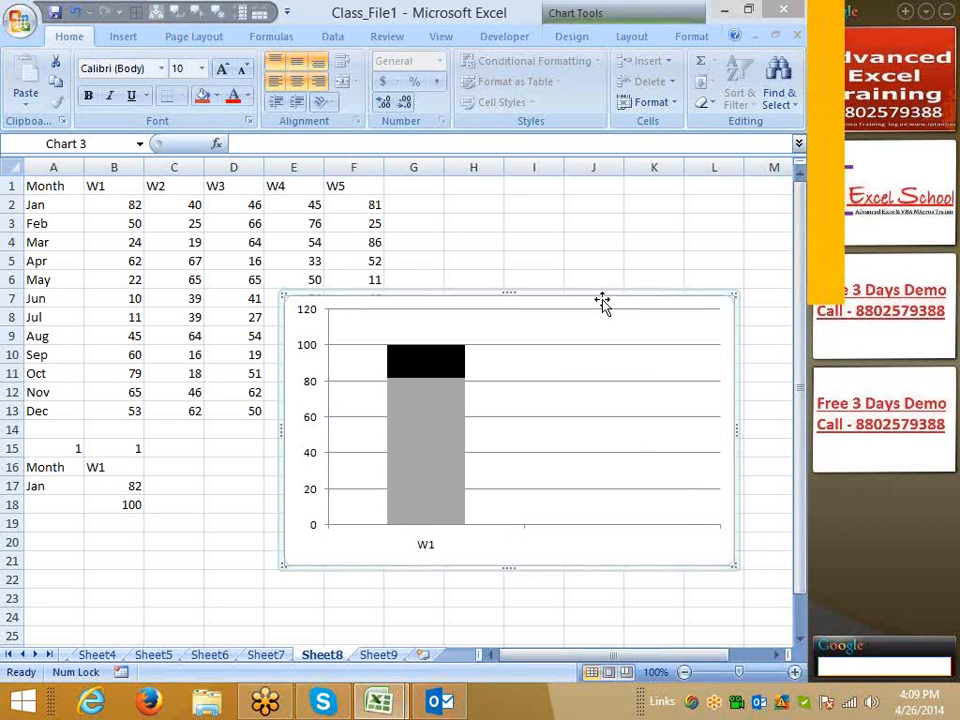
left_click_drag(602, 303, 688, 234)
left_click(40, 506)
left_click(175, 504)
left_click(177, 485)
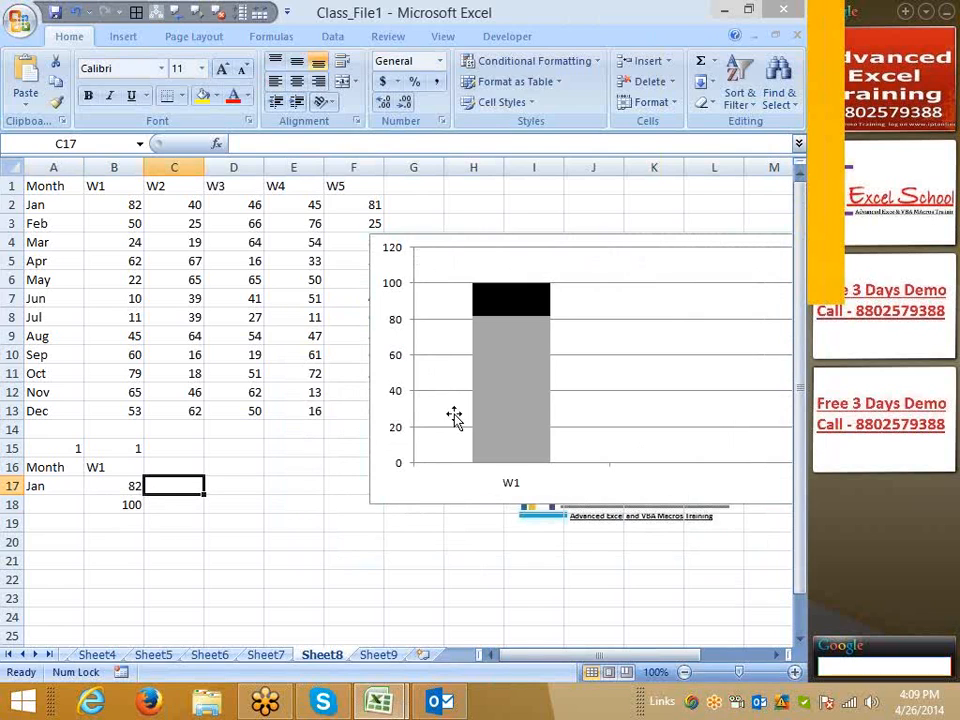
- Examine the overlapped chart's front series and the lookup cells it plots around B16, A17:A18 and B18
left_click(523, 375)
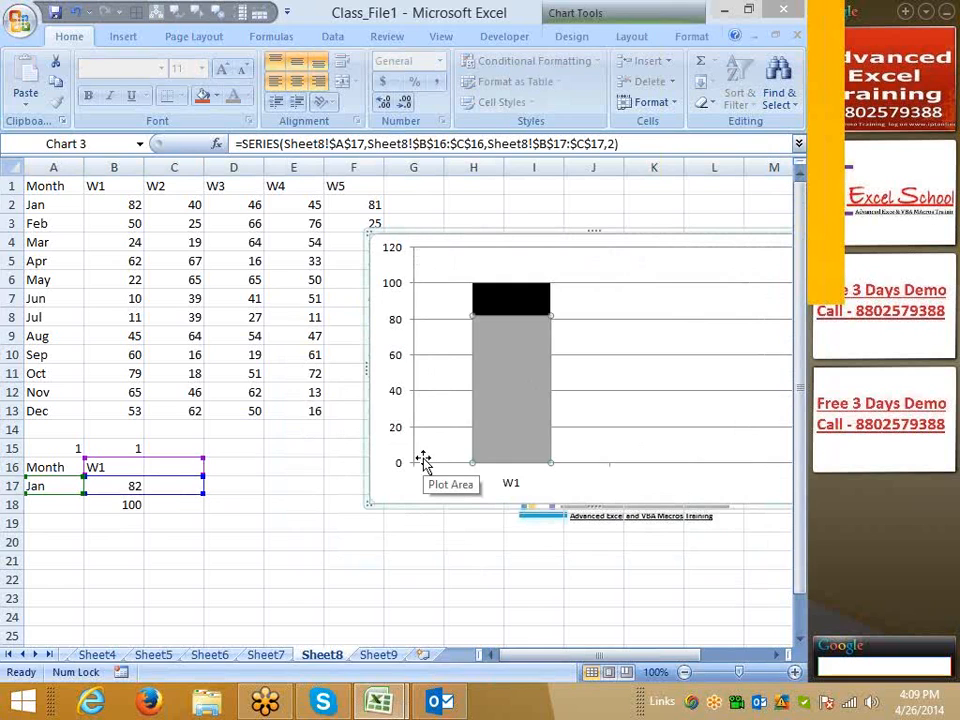
left_click_drag(41, 206, 110, 223)
left_click(132, 504)
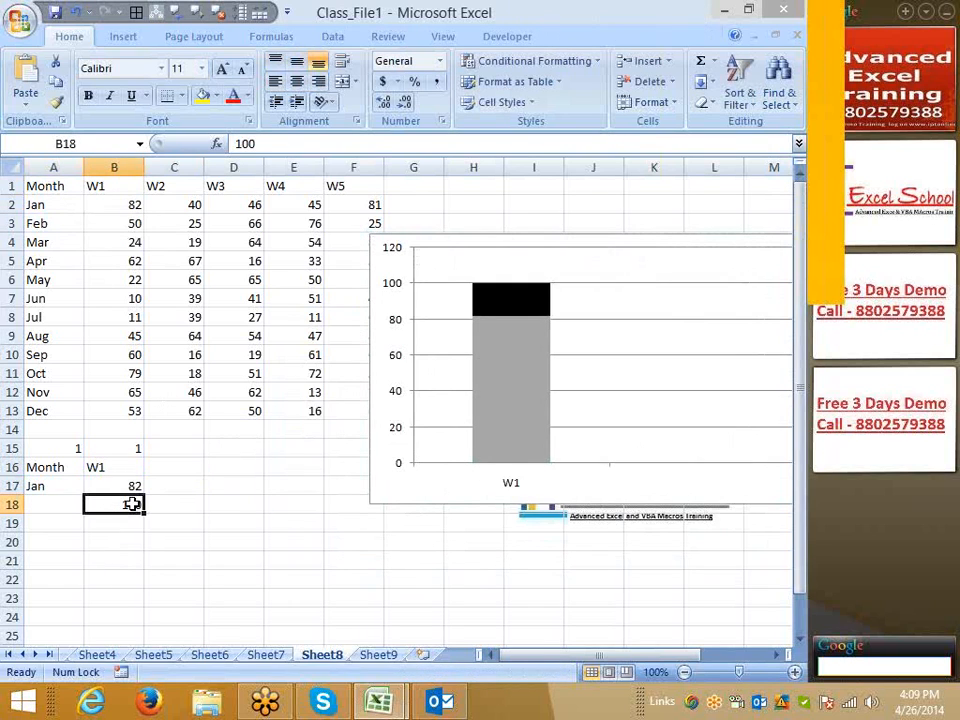
left_click(54, 530)
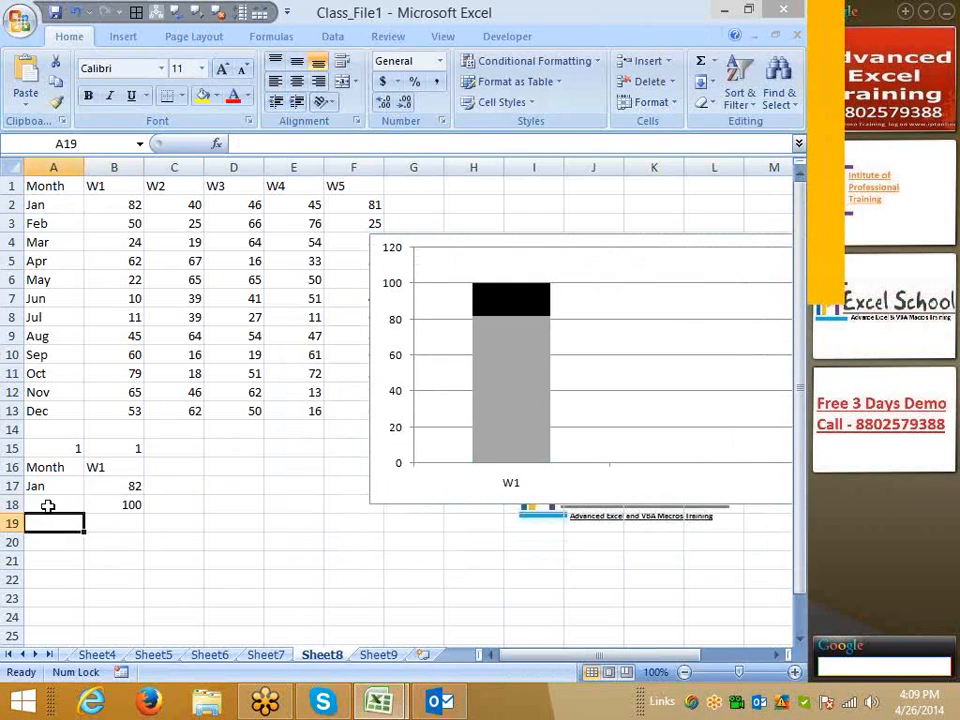
left_click_drag(47, 506, 47, 485)
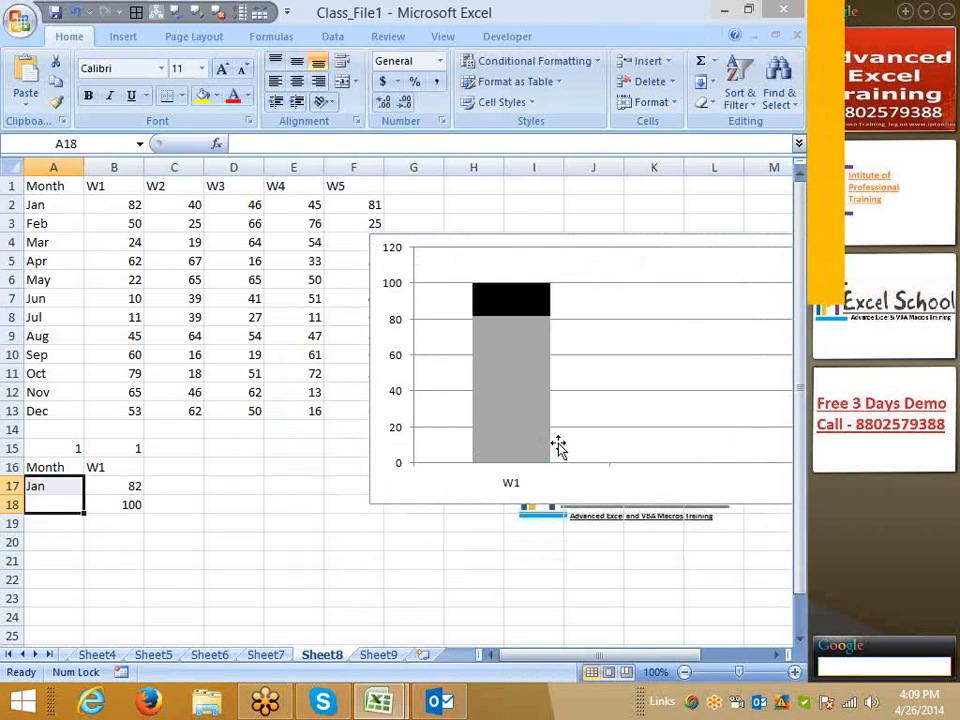
left_click_drag(100, 467, 135, 486)
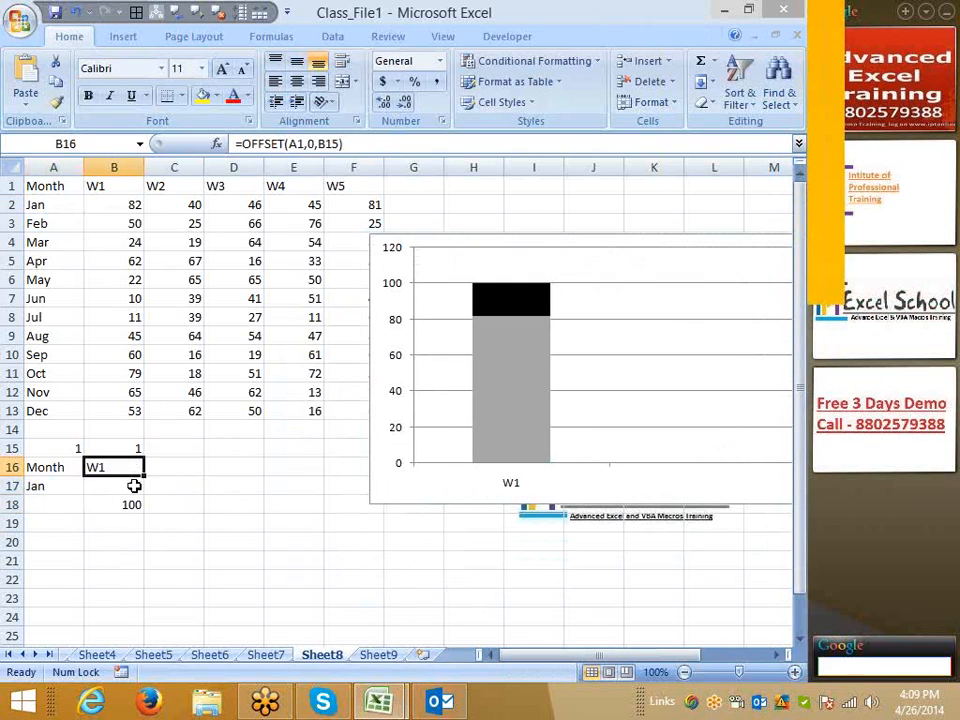
left_click(238, 531)
left_click(186, 574)
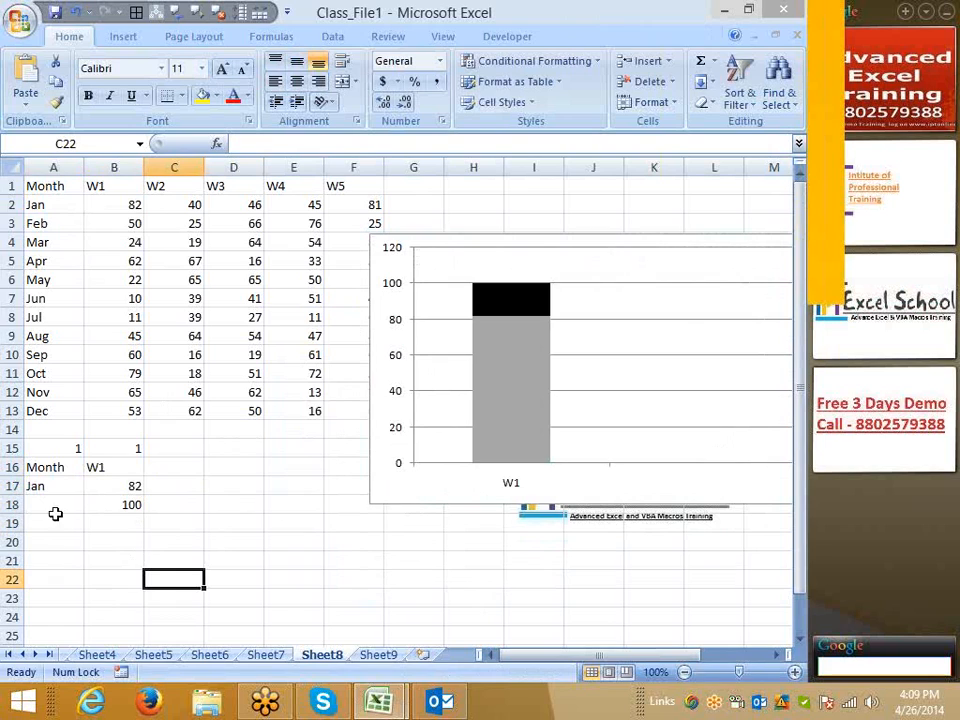
- Copy the Month header from A16 into cell A21
left_click(55, 463)
key("ctrl+c")
left_click(75, 559)
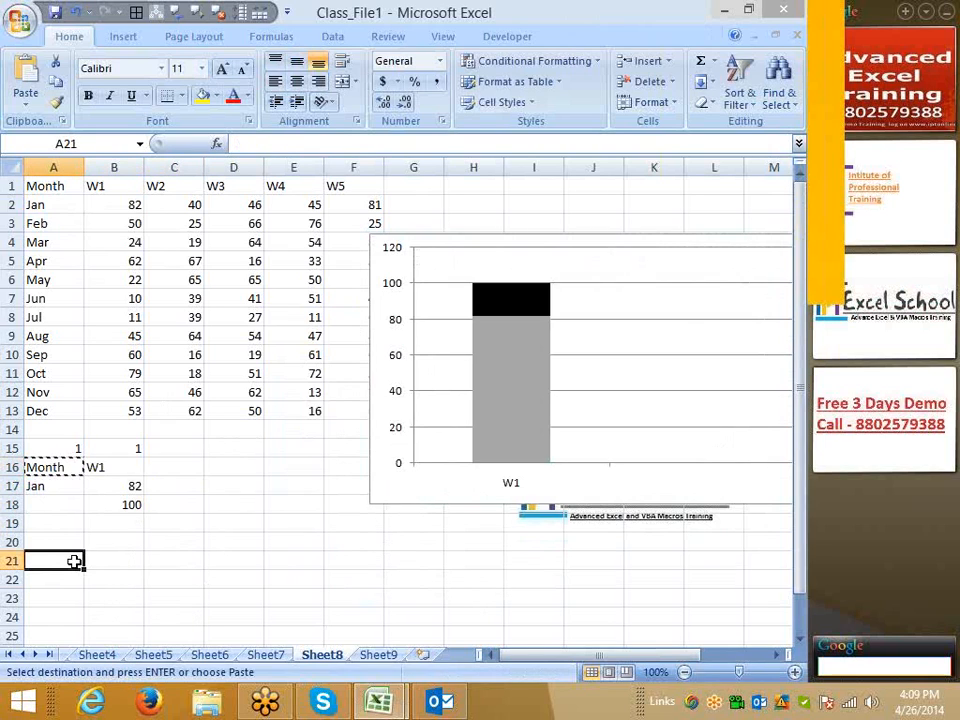
key("ctrl+v")
- Paste the copied Month header over B16 and into B21
left_click(101, 467)
key("ctrl+v")
left_click(114, 560)
key("ctrl+v")
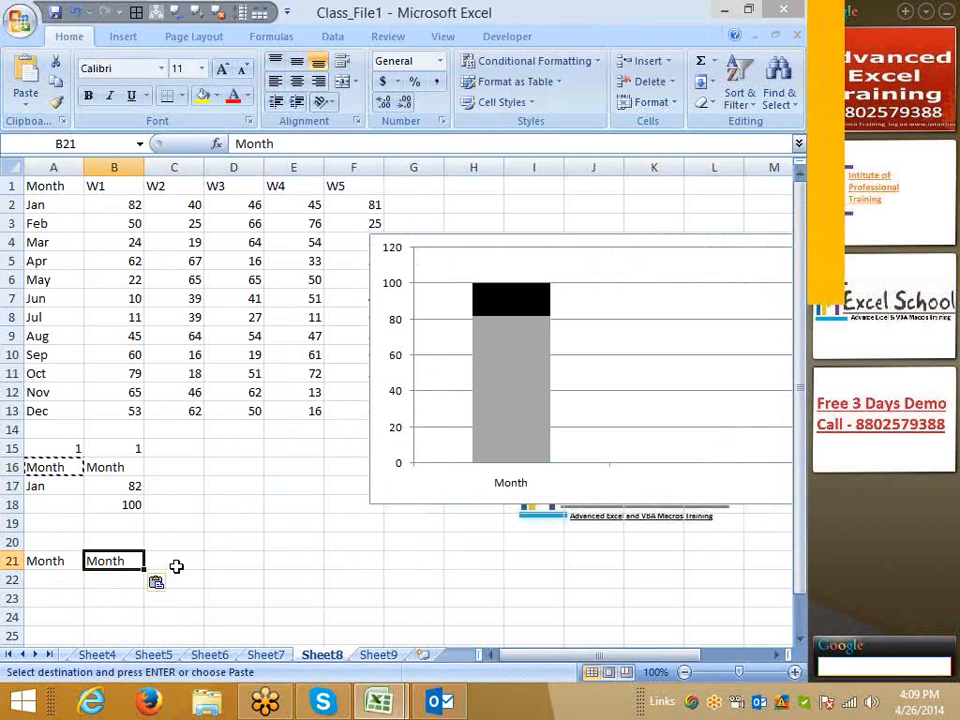
left_click(176, 566)
type("ll")
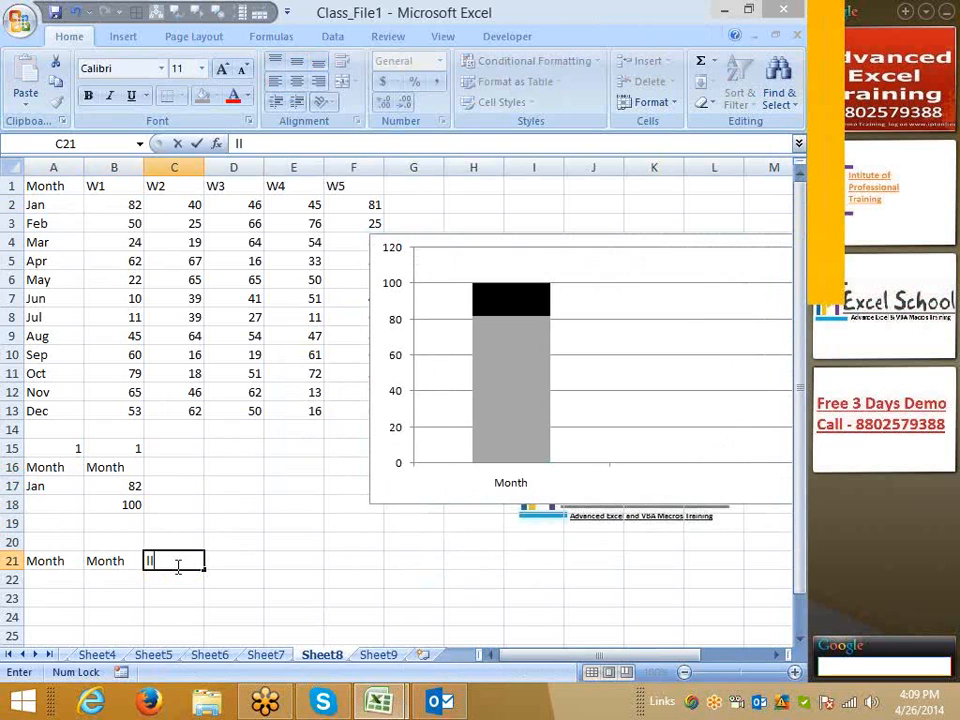
key("Escape")
key("Left")
key("Left")
key("Right")
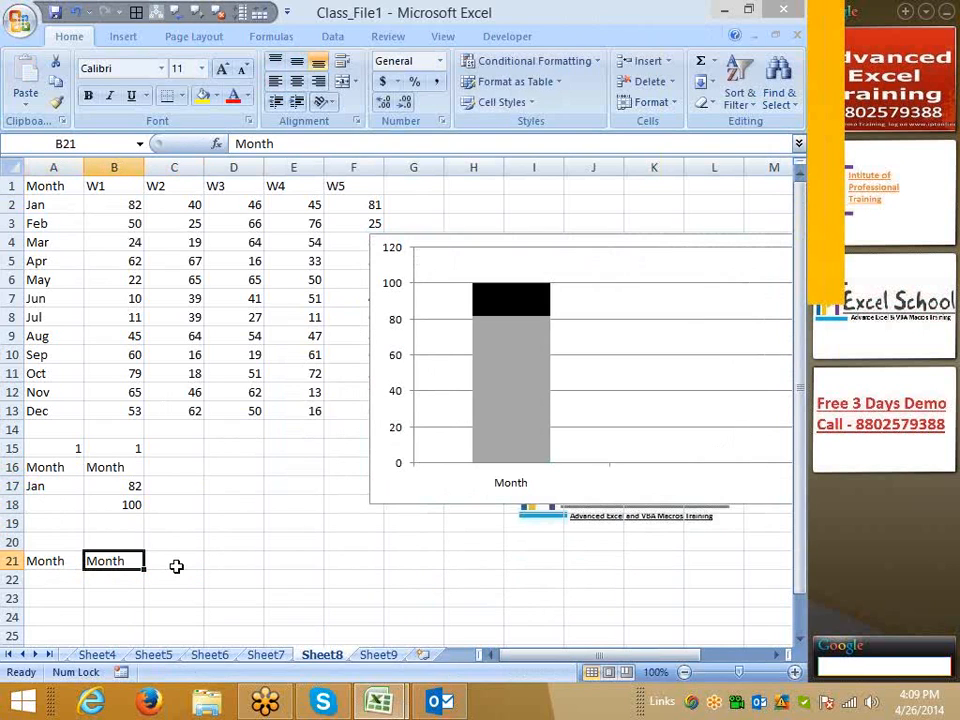
- Replace the contents of B21 with Jan
type("Ja")
key("Return")
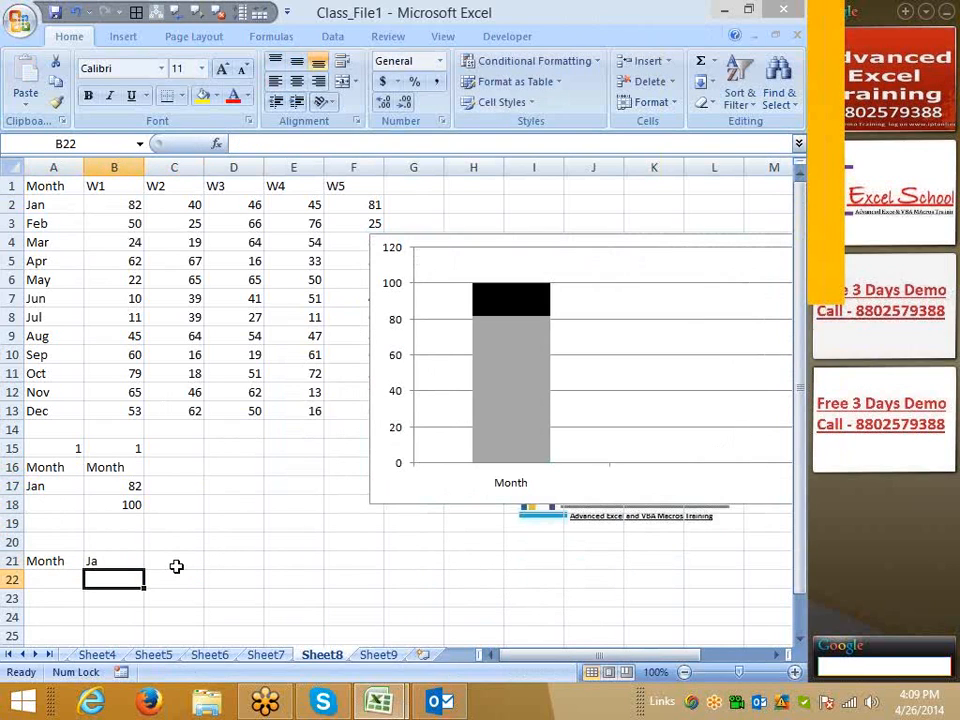
key("Up")
type("Jan")
key("Return")
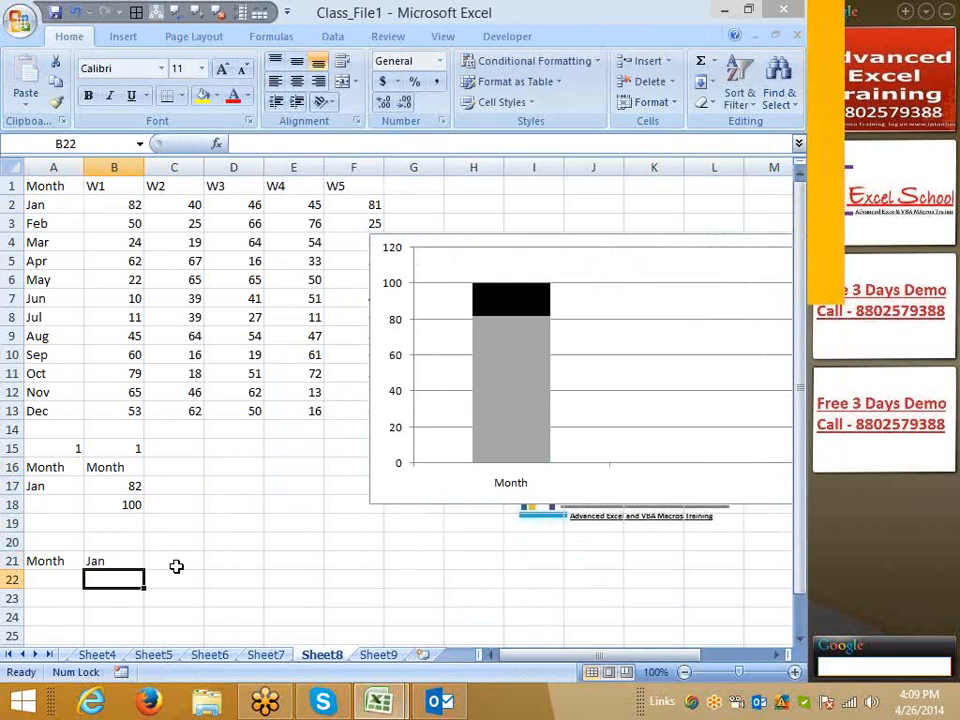
- Undo the entries in B21 and the Month label pasted over the OFFSET formula in B16
key("Up")
key("Up")
key("Up")
key("Up")
key("Up")
key("Up")
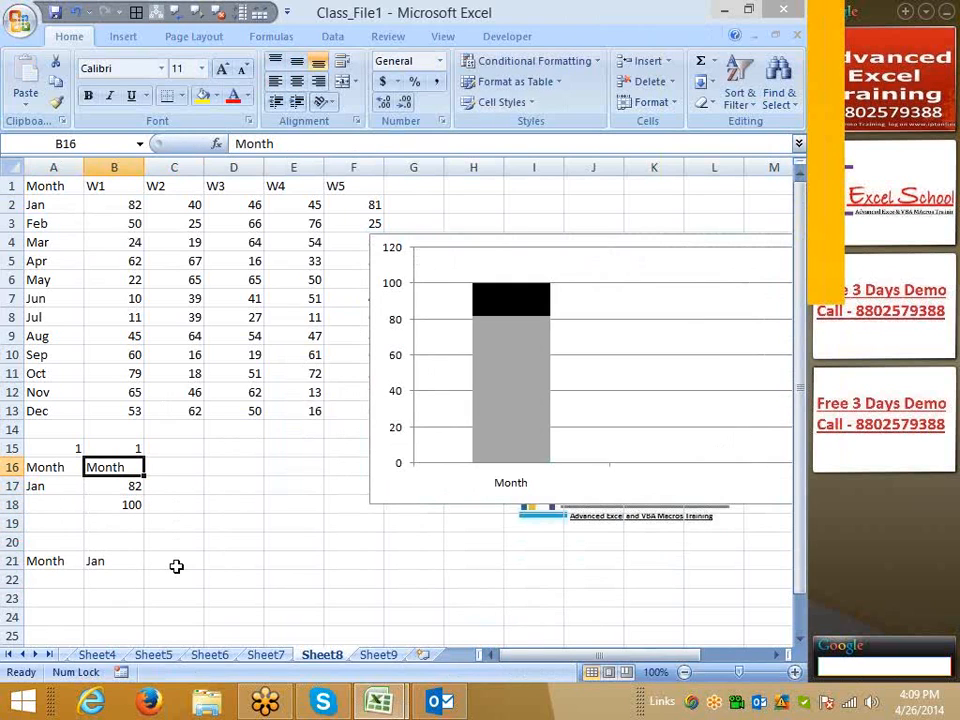
key("ctrl+z")
key("ctrl+z")
key("ctrl+z")
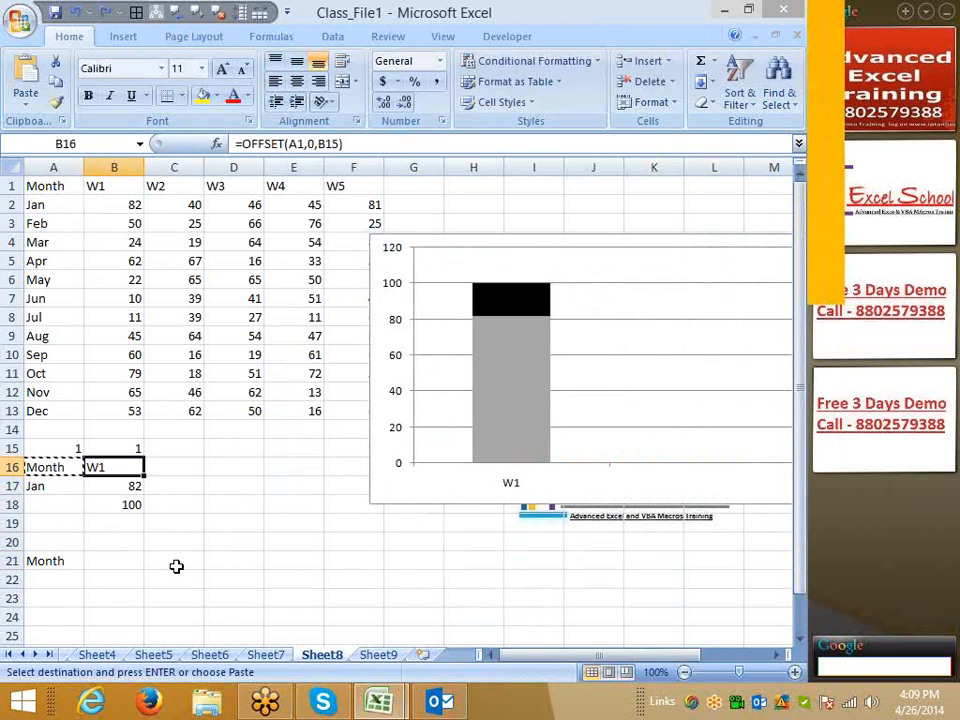
key("Escape")
- Enter Jan in B21, beside the copied Month header
key("Down")
key("Down")
key("Down")
key("Down")
key("Down")
key("Down")
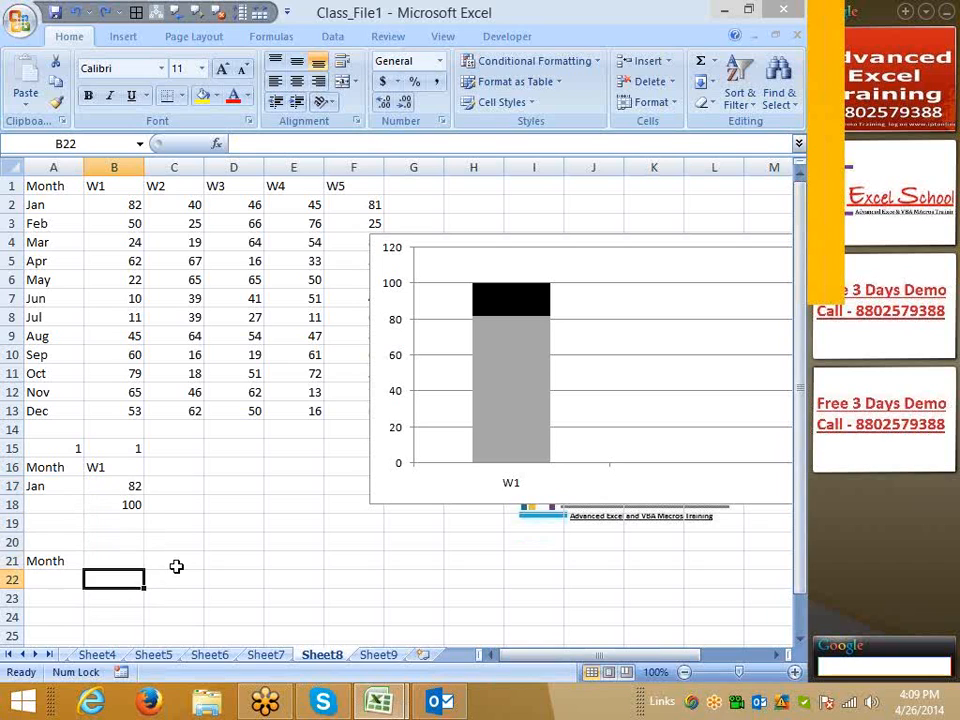
key("Up")
type("Jan")
key("Return")
key("Left")
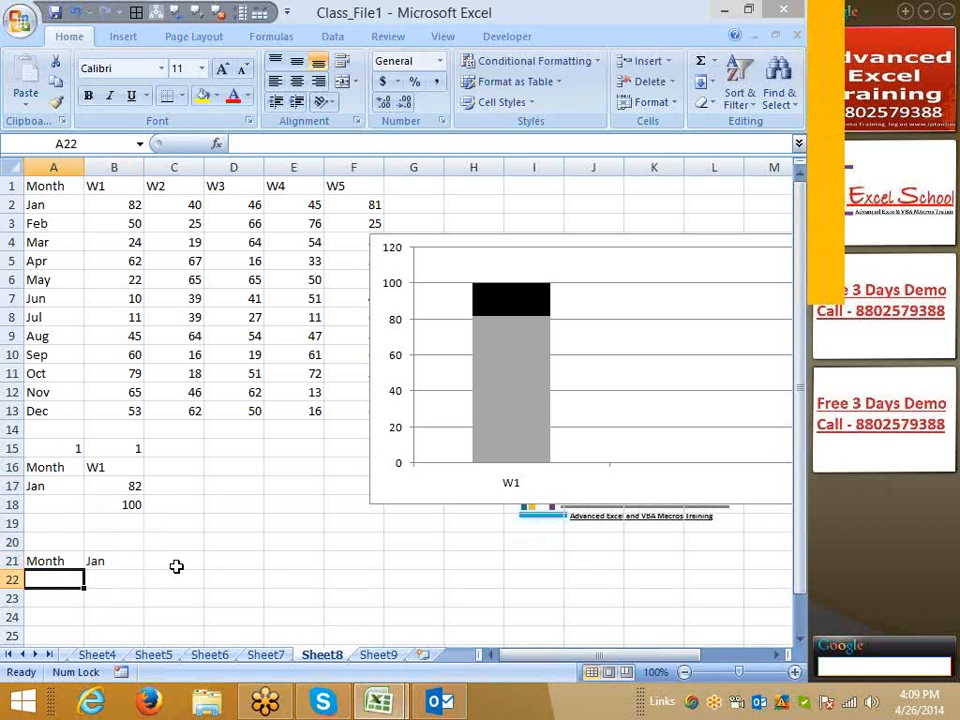
key("Up")
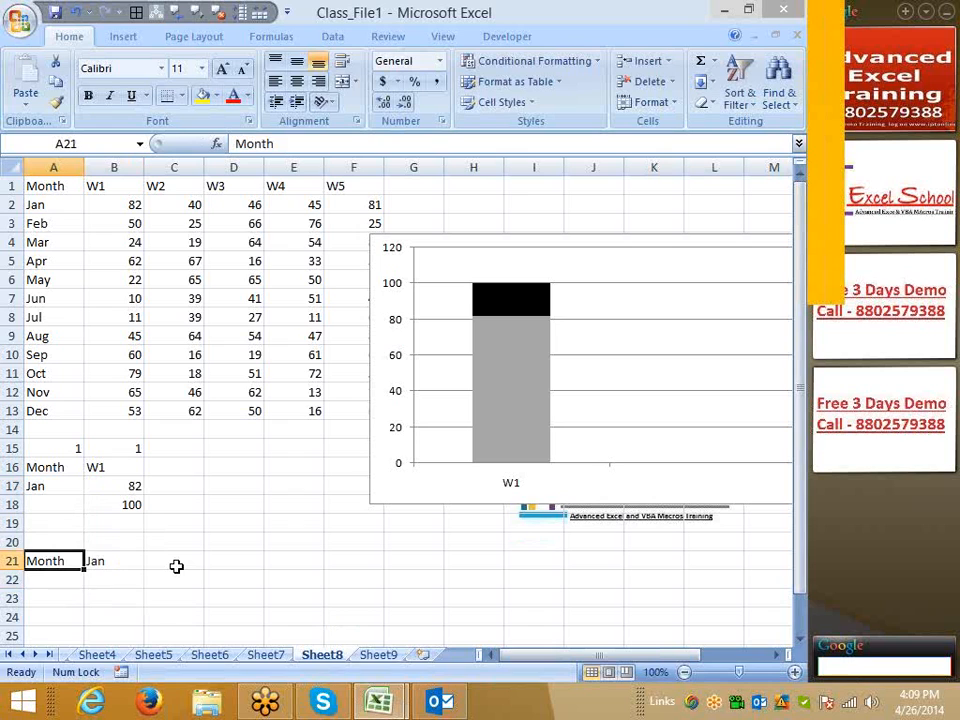
key("Right")
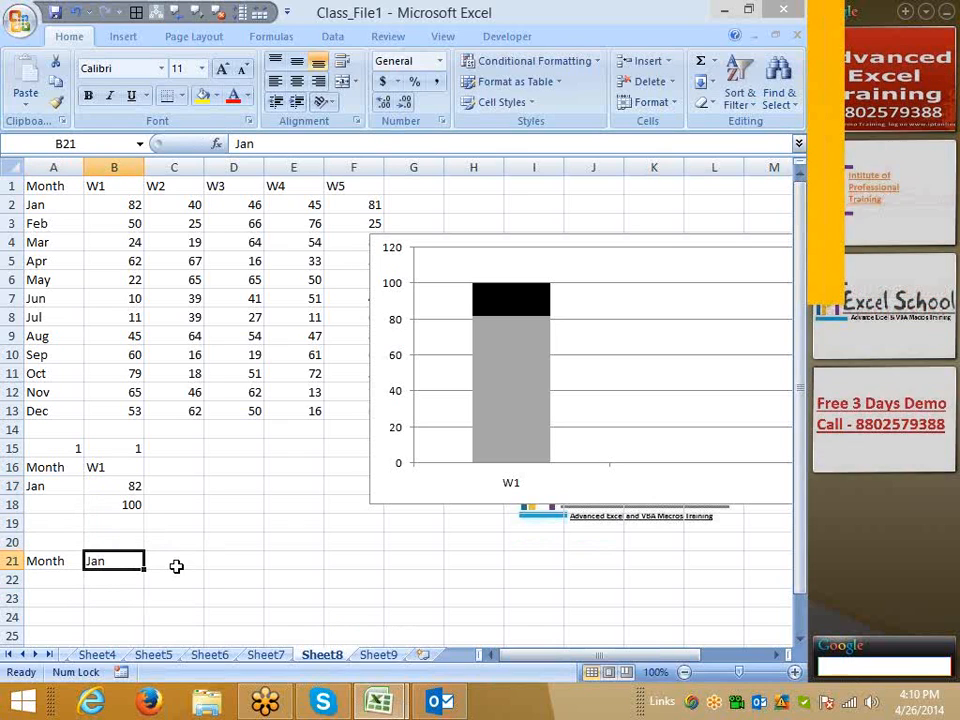
- Enter W1 in B21, Jan in A22 and 82 in B22 of the small sample table
type("W1")
key("Return")
key("Left")
type("Ja")
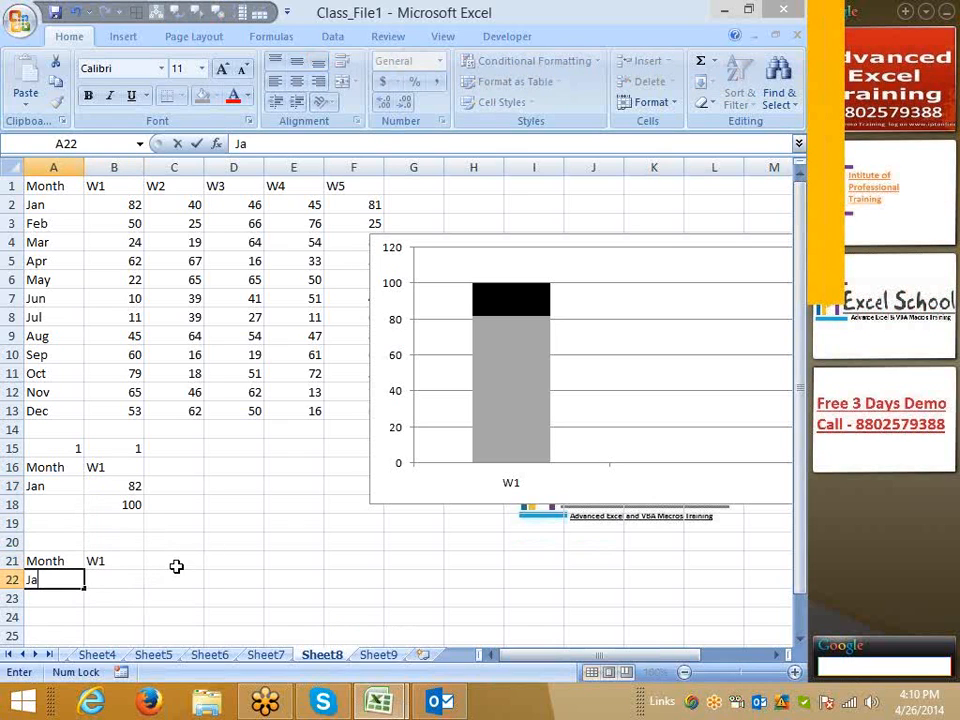
key("Return")
key("Right")
key("Up")
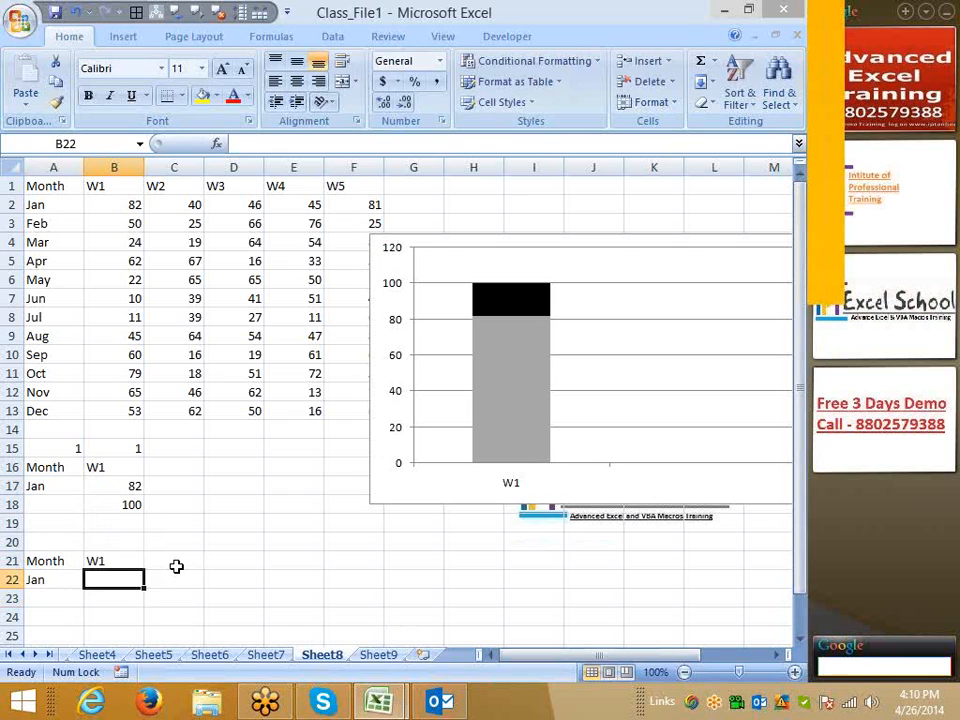
type("82")
key("Right")
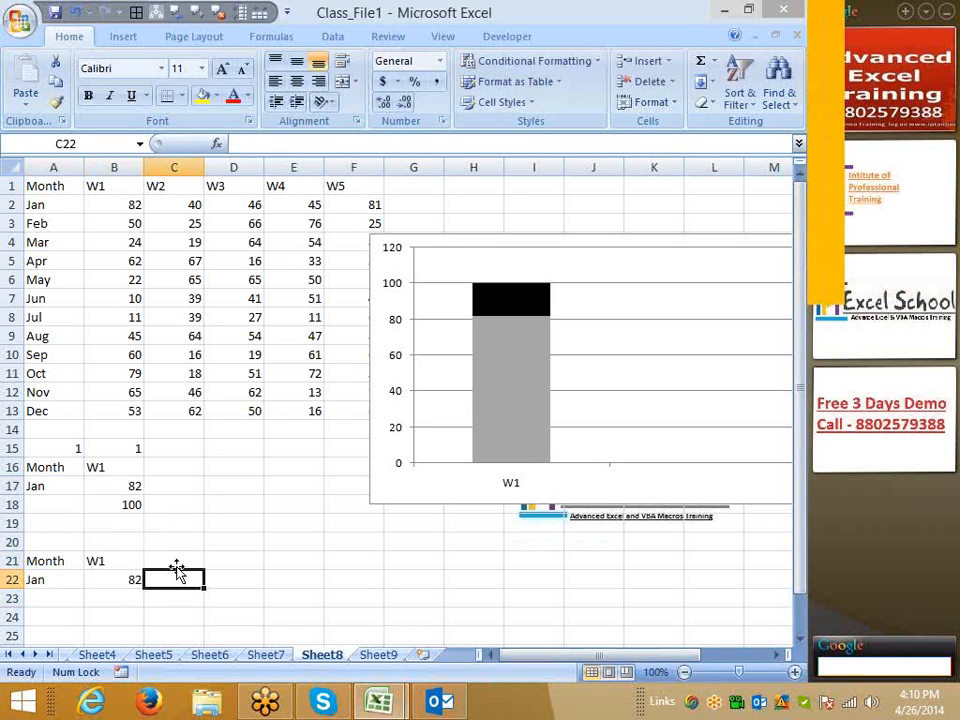
- Add a third column to the sample table with the header bl in C21 and 25 in C22
left_click(176, 563)
type("bl")
key("Return")
type("25")
key("Return")
- Fill row 23 of the sample table with the label as, the value 100 and the value 52
key("Left")
key("Left")
type("as")
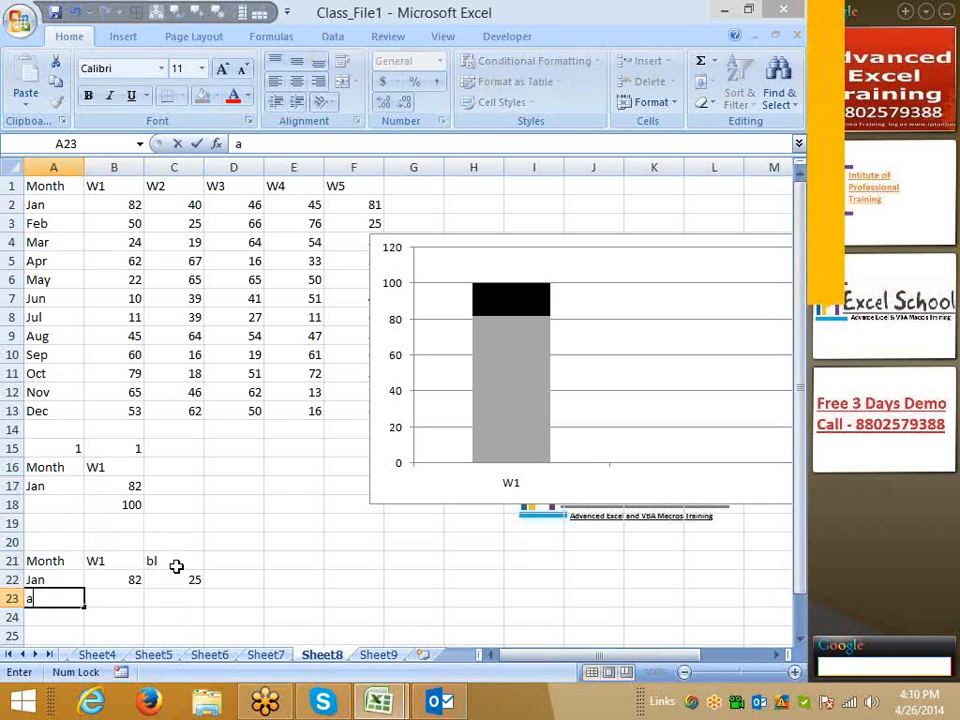
key("Right")
type("5")
key("Escape")
type("100")
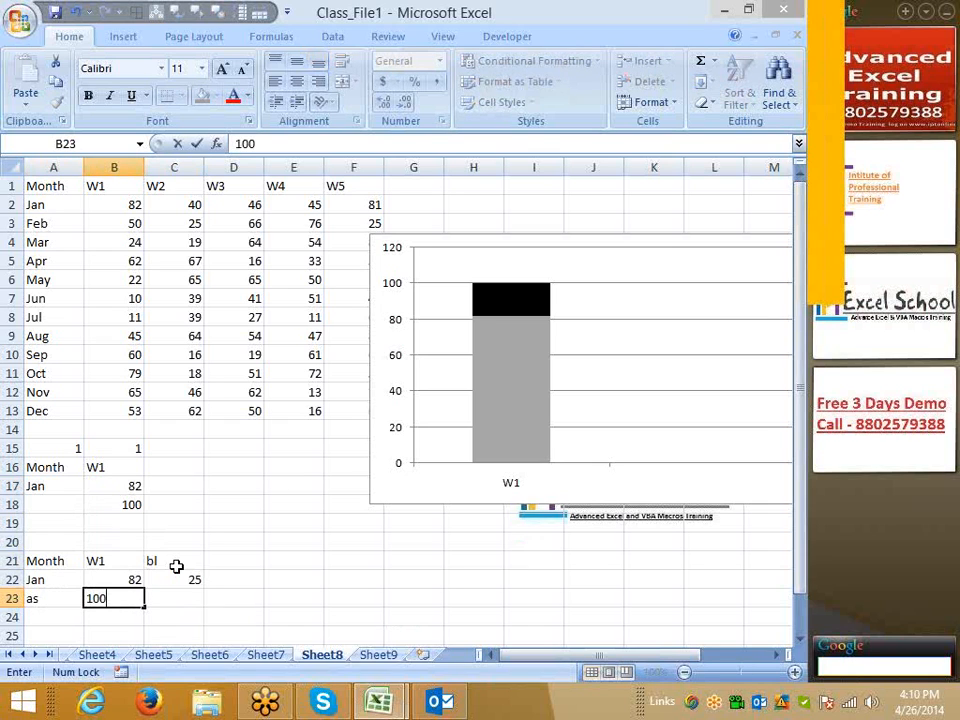
key("Right")
type("01")
key("BackSpace")
key("BackSpace")
type("52")
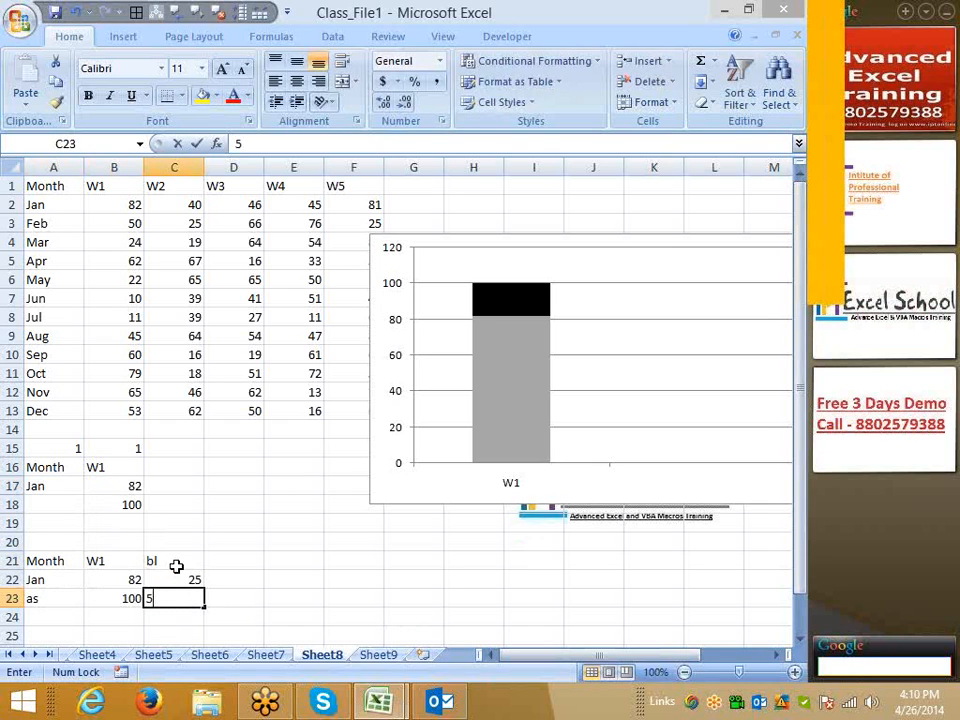
left_click(236, 610)
- Insert a 2-D clustered column chart from the sample table A21:C23
left_click_drag(71, 559, 167, 600)
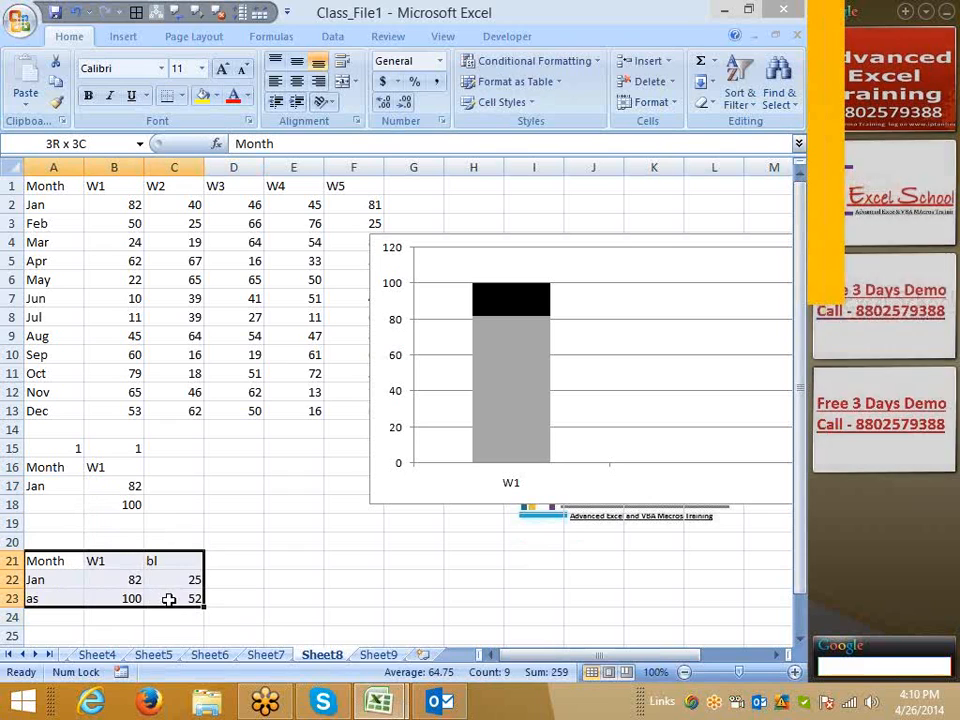
left_click(123, 36)
left_click(248, 92)
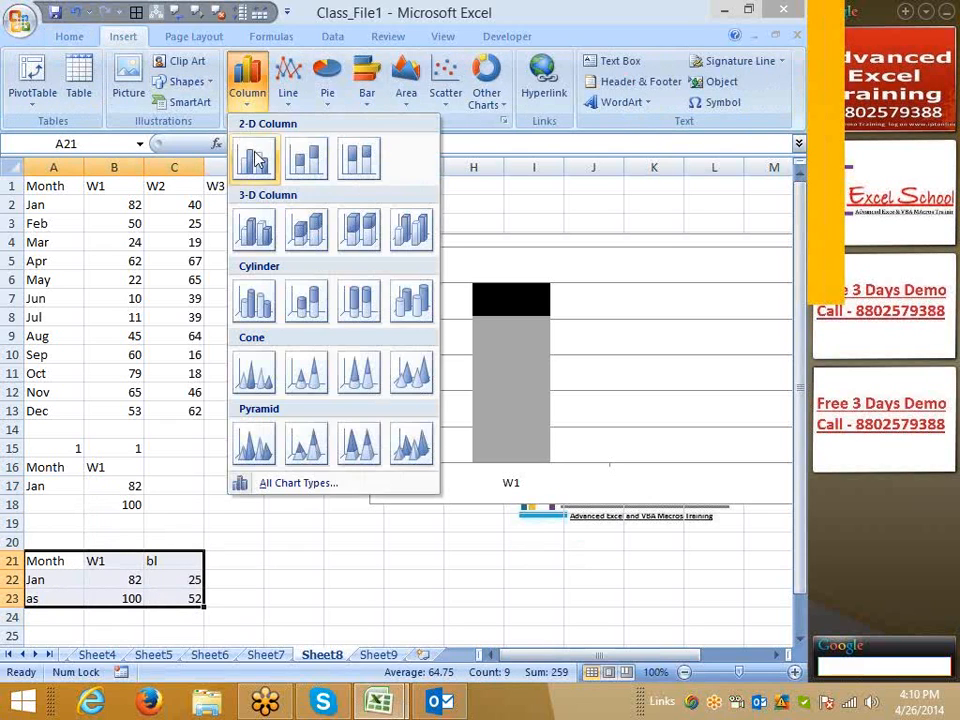
left_click(251, 159)
left_click(305, 438)
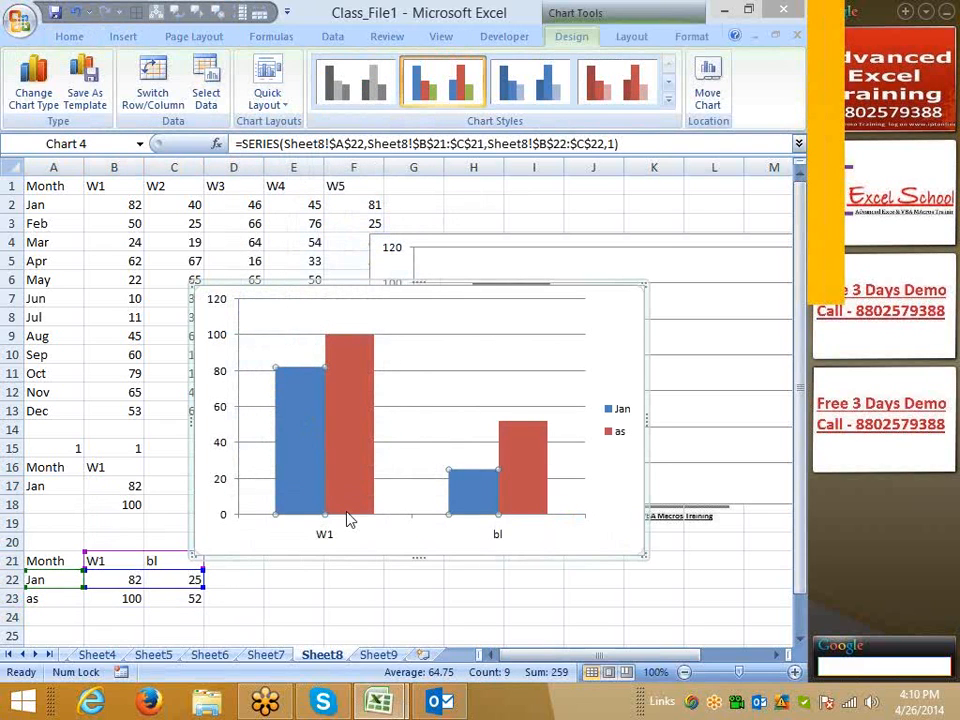
left_click(429, 540)
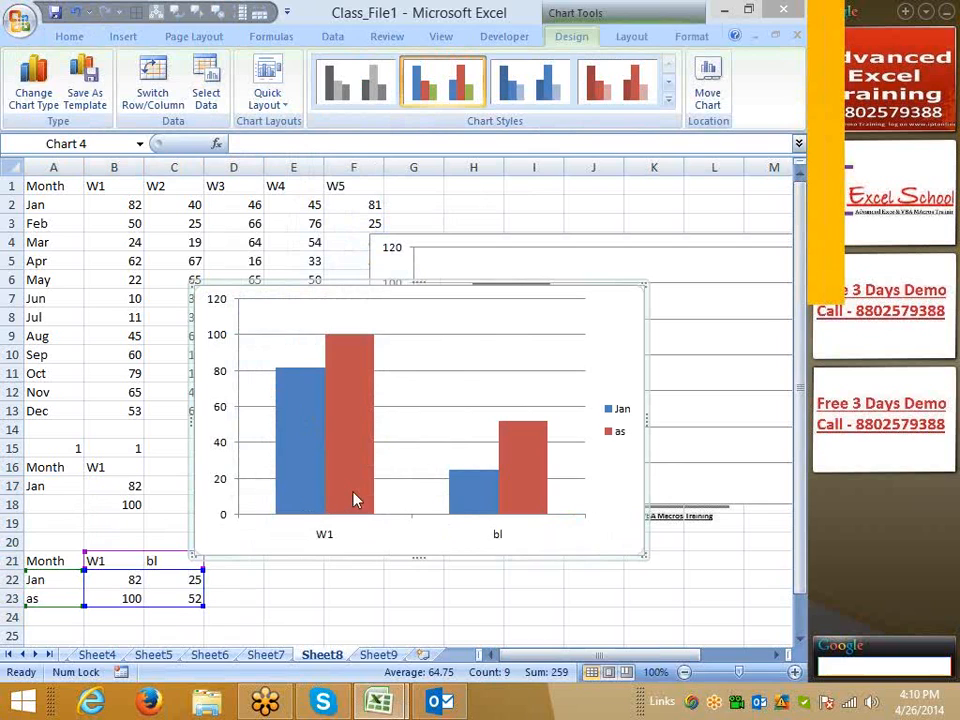
left_click(296, 614)
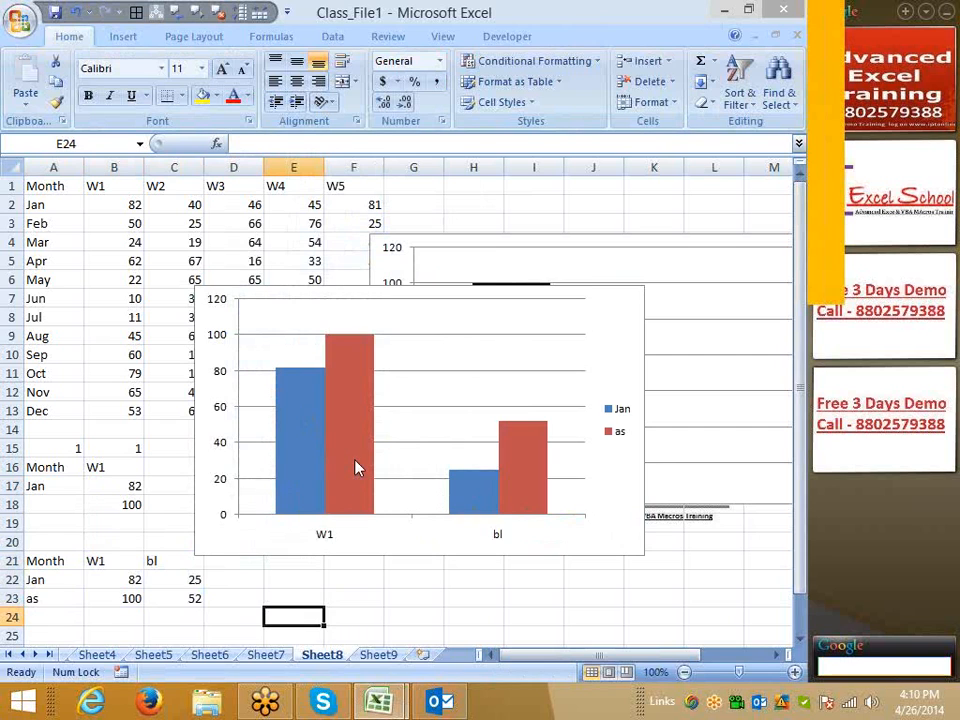
- Look at the Sheet7 option-button chart and its lookup table, and return to Sheet8
left_click(270, 655)
left_click(105, 612)
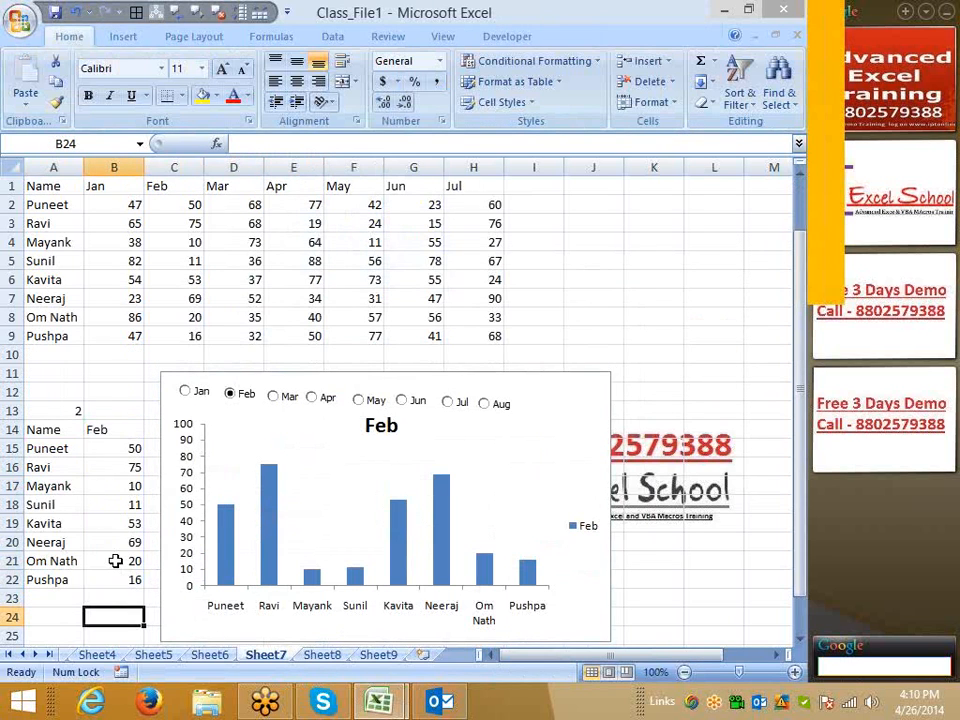
scroll(118, 561, "down", 3)
left_click(332, 658)
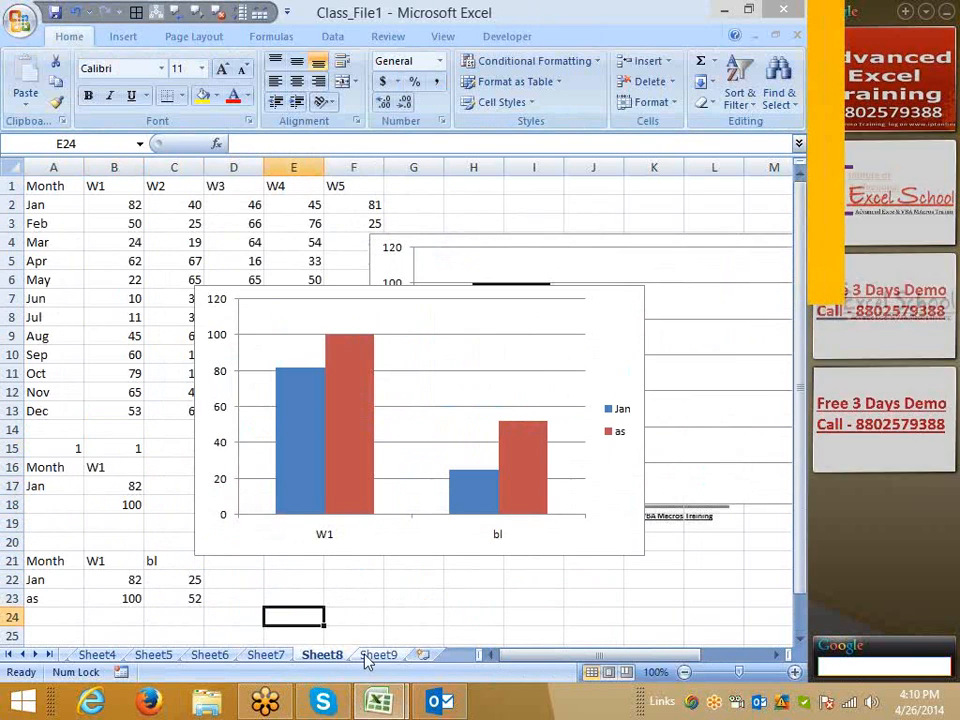
- Clear the sample table's third column in C21:C24 and the label in A23
left_click(214, 581)
left_click_drag(193, 612, 172, 556)
key("Delete")
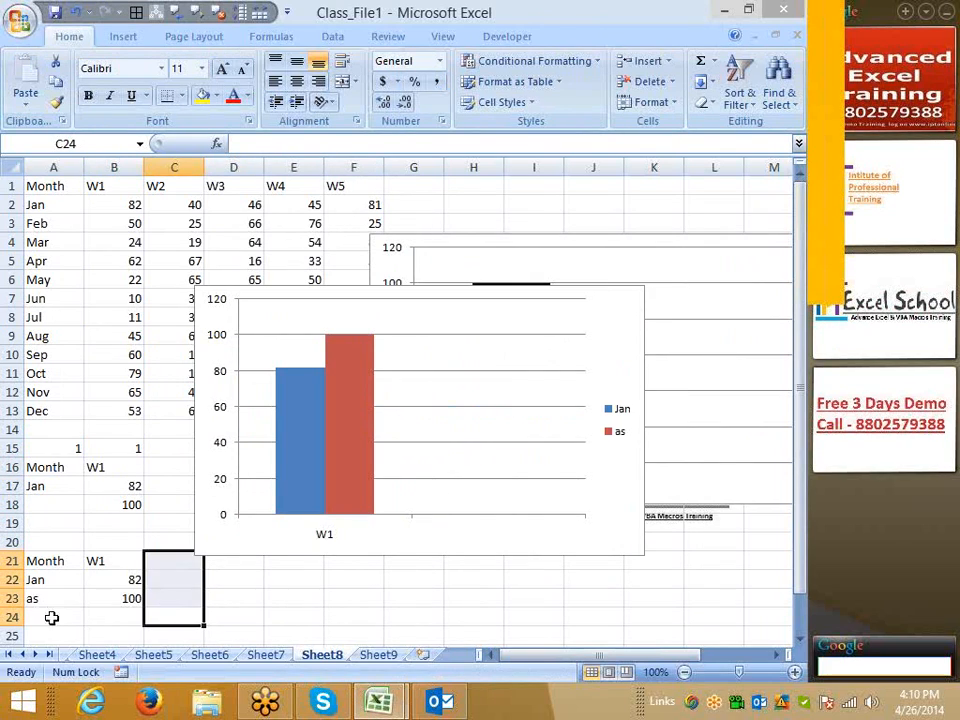
left_click_drag(51, 619, 47, 598)
key("Delete")
left_click(300, 620)
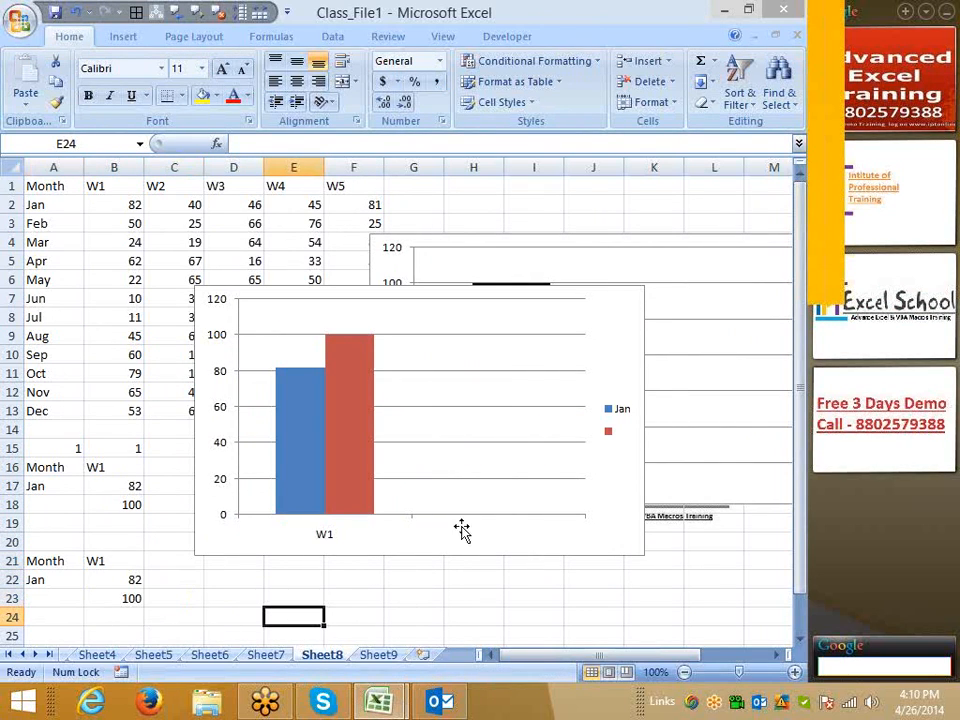
- Delete the major gridlines and the legend from the new column chart
left_click(568, 451)
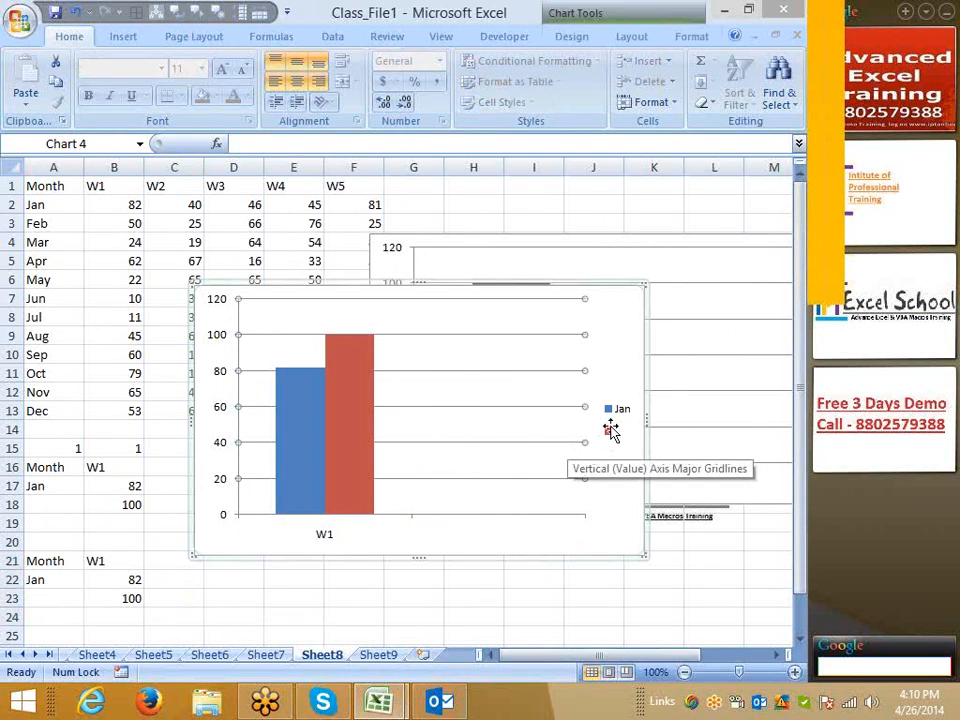
left_click(610, 427)
key("Delete")
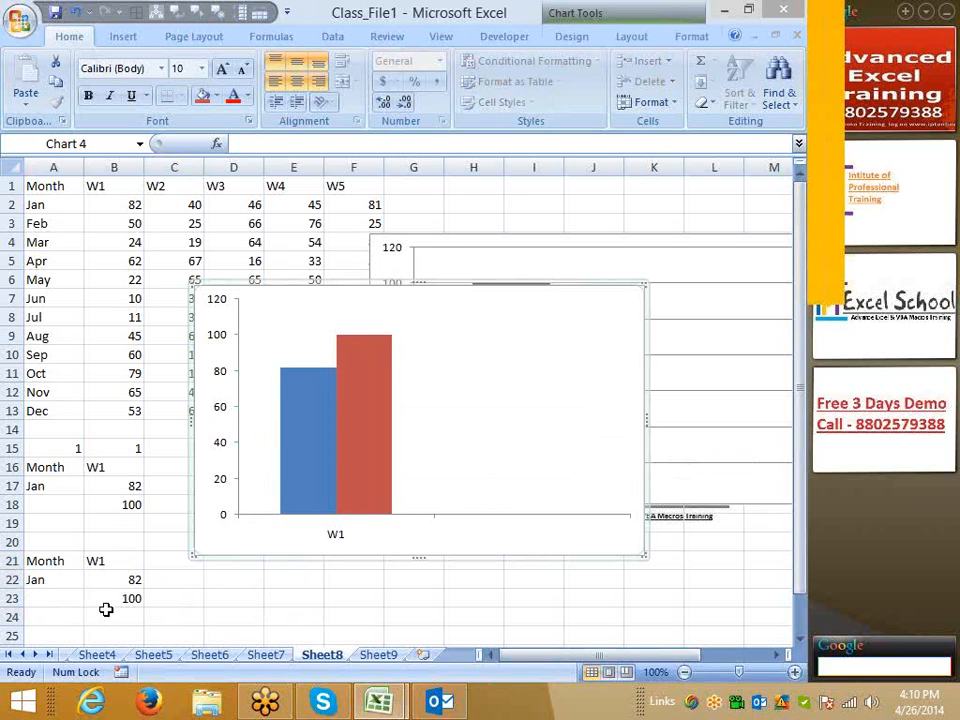
- Fully overlap the 100 series with the value series in the sample column chart
left_click(106, 609)
left_click(109, 598)
left_click(117, 581)
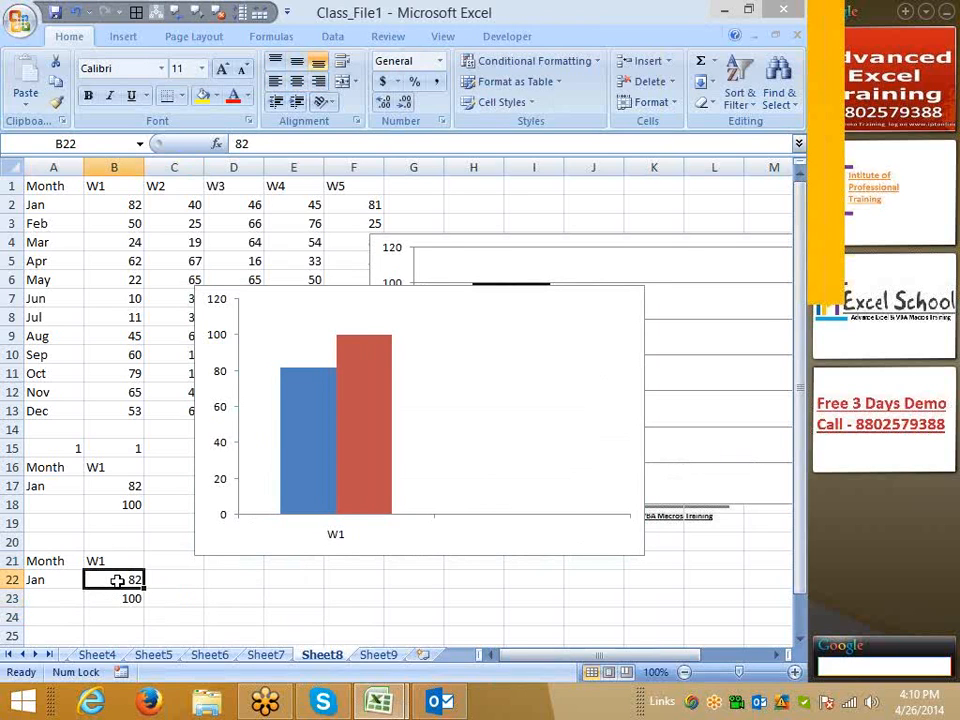
right_click(364, 478)
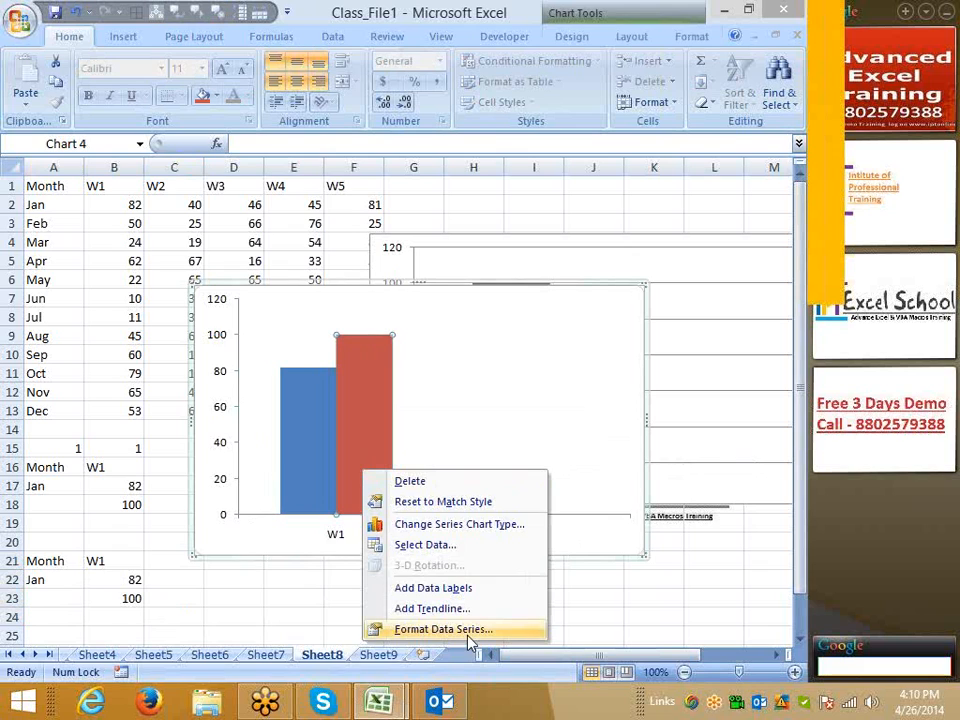
left_click(465, 628)
left_click(284, 184)
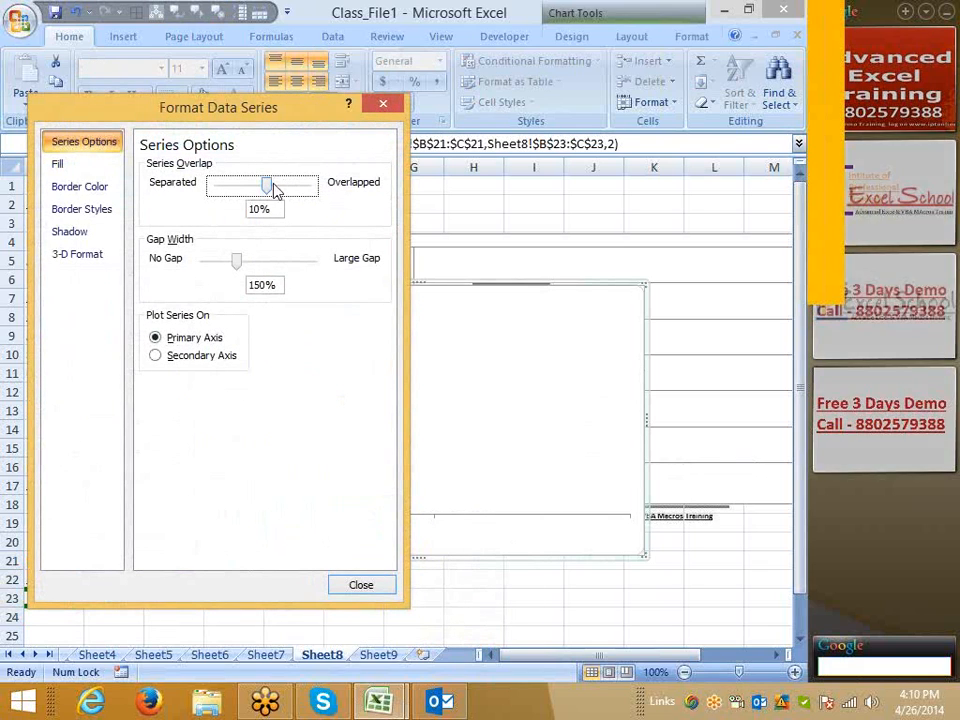
left_click(275, 185)
left_click(284, 186)
left_click(306, 189)
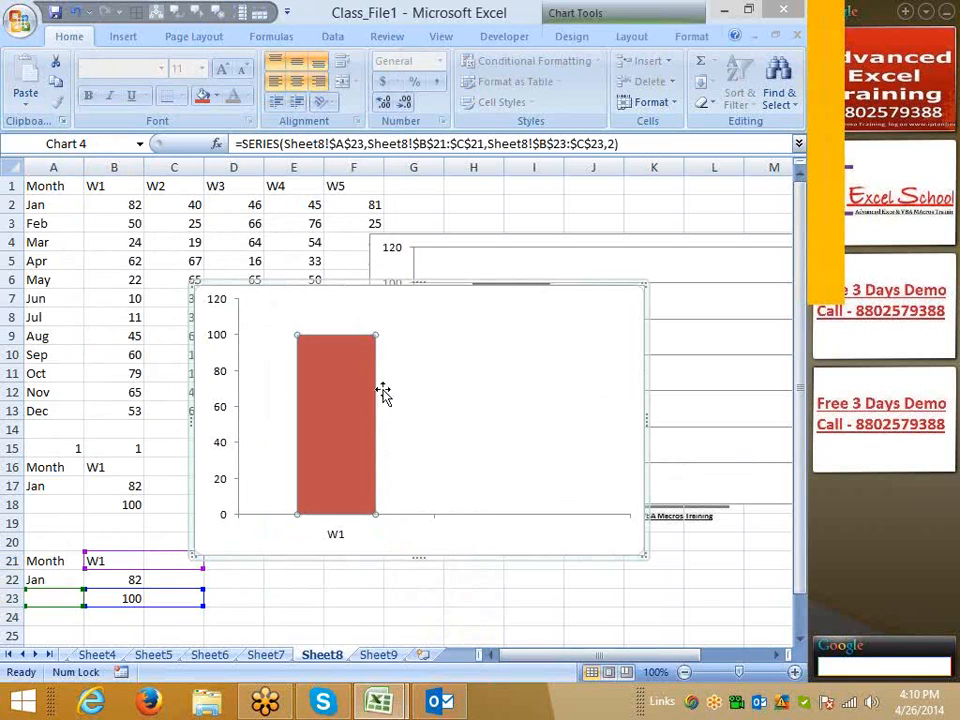
- Change the plot order of the 100 series to 1 in the sample chart's SERIES formula
left_click(610, 146)
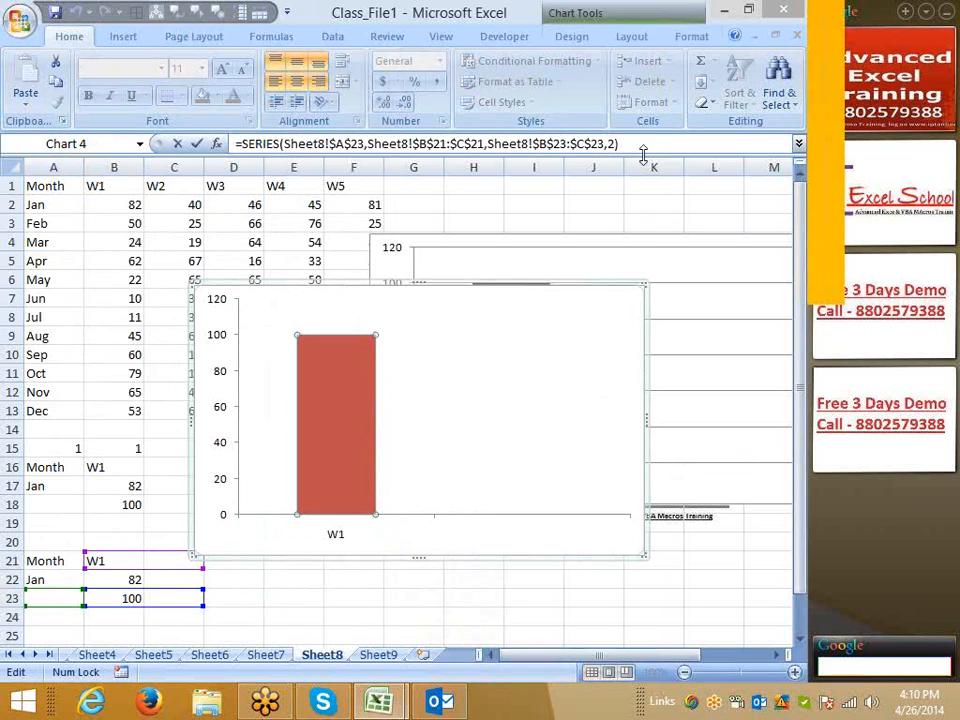
key("Return")
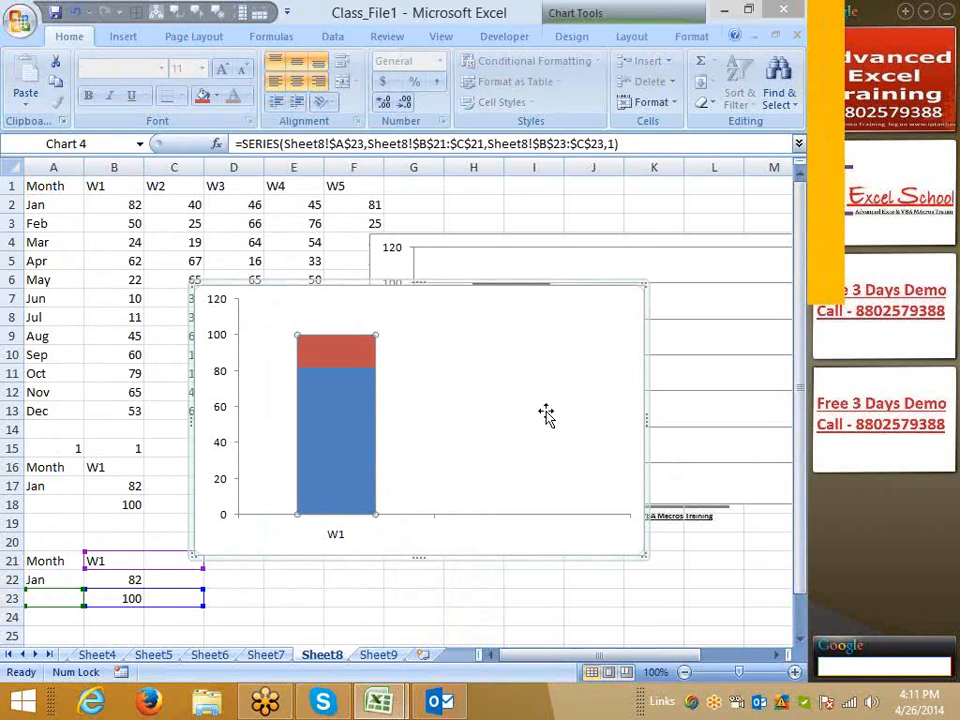
left_click(535, 633)
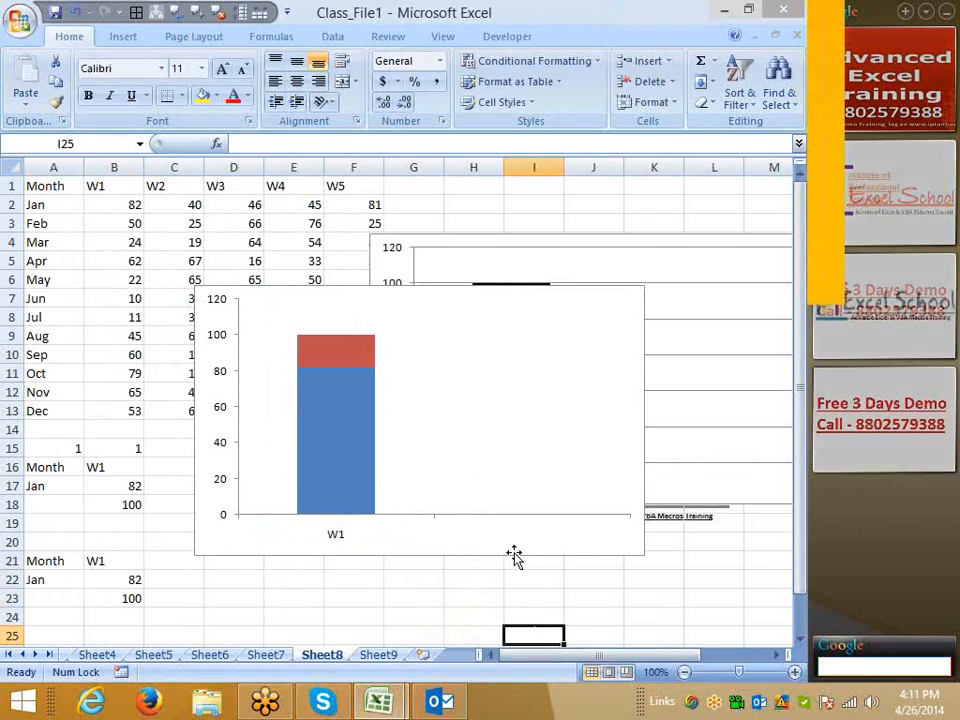
- Delete the sample column chart and clear its sample table in A21:B24
left_click(514, 556)
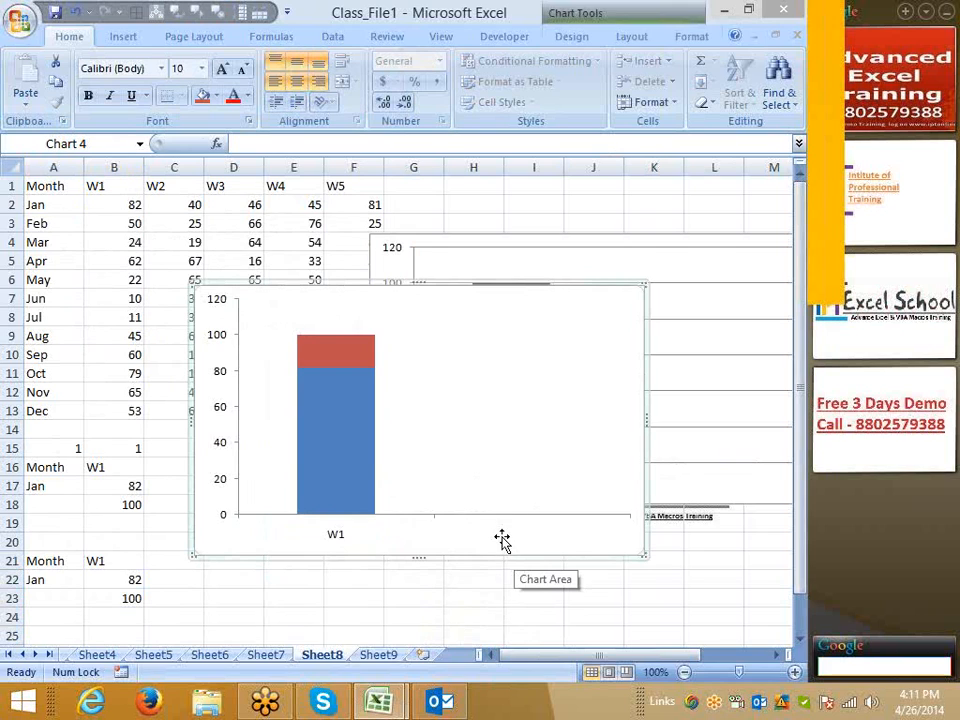
key("Delete")
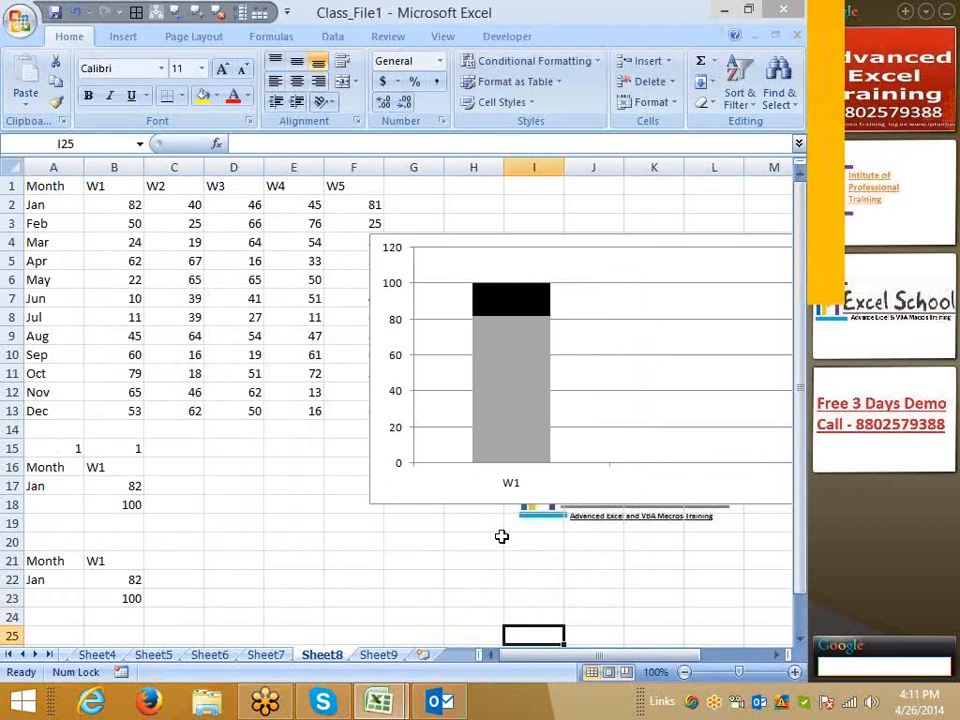
left_click(258, 600)
left_click_drag(36, 560, 122, 614)
key("Delete")
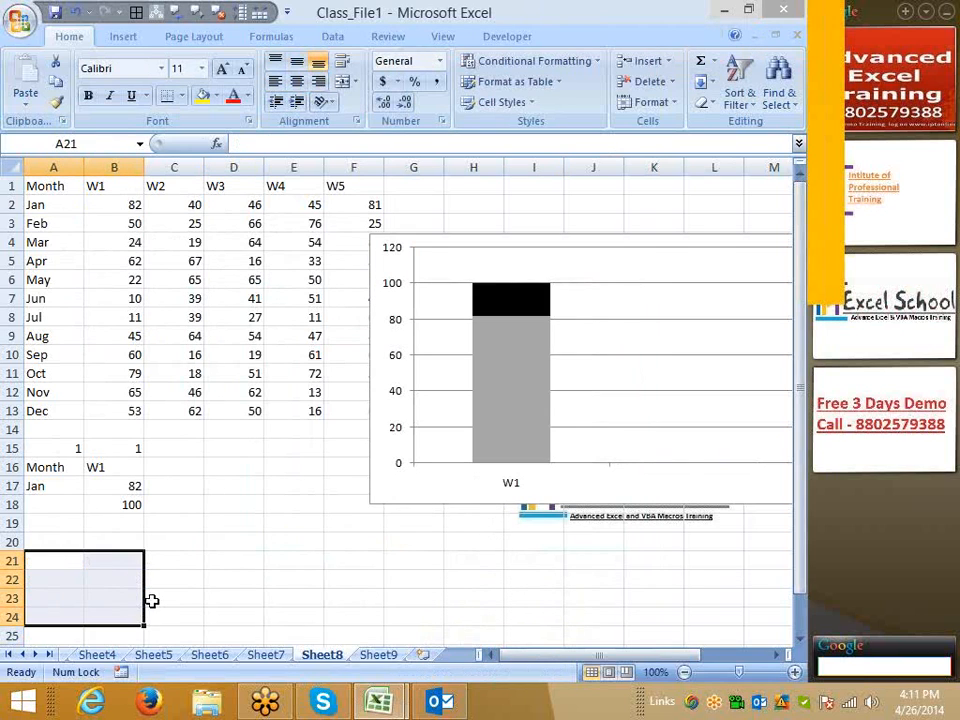
- Delete the major gridlines from the remaining grey and black column chart
left_click(674, 330)
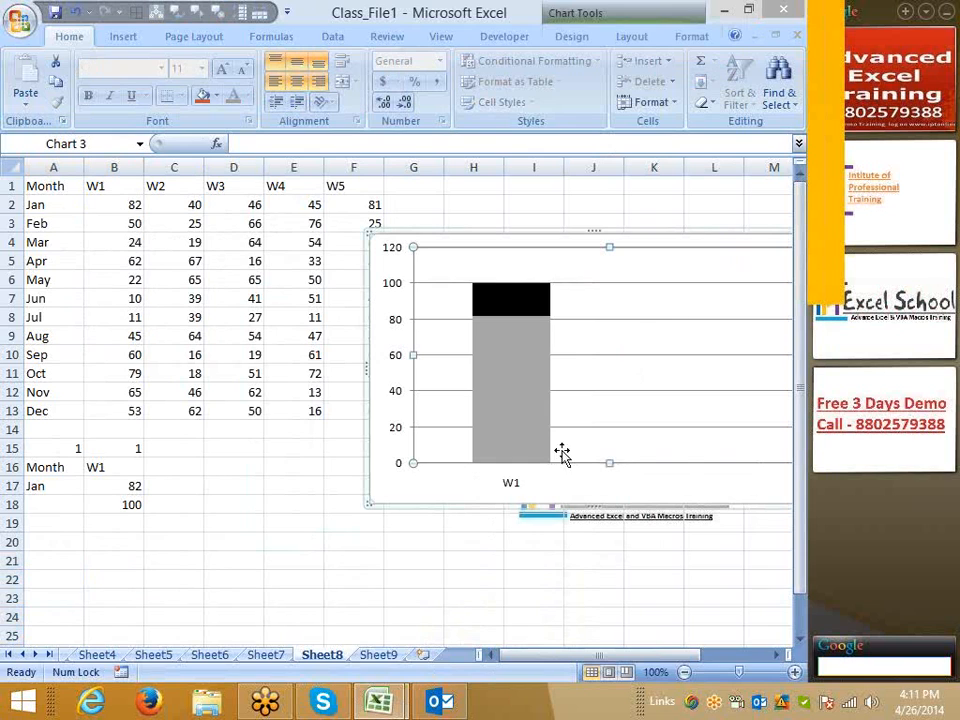
left_click_drag(560, 656, 603, 654)
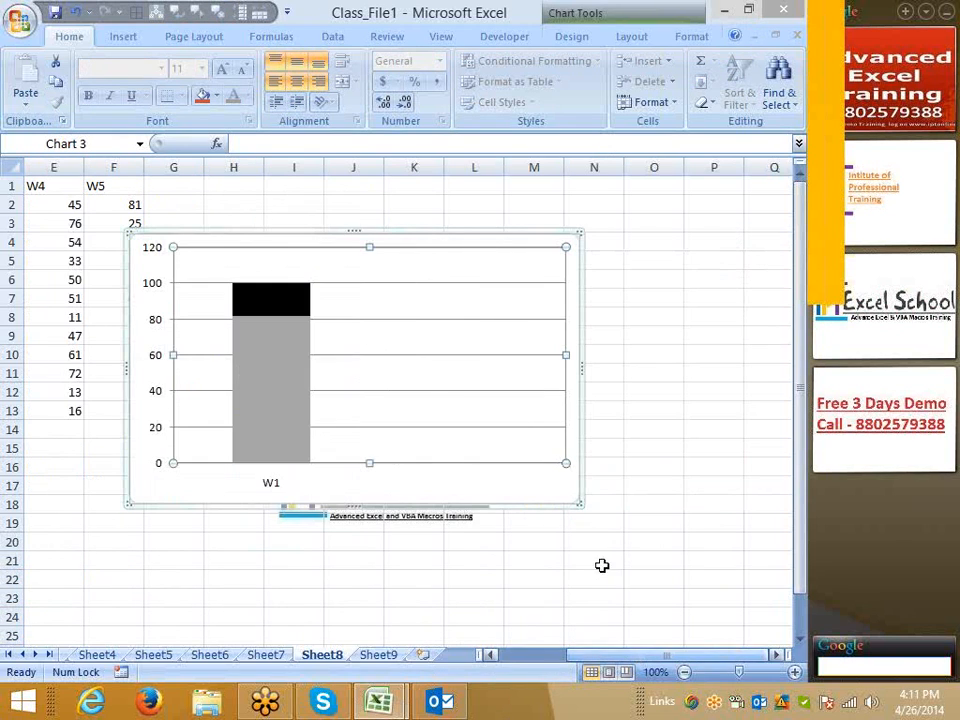
left_click(600, 453)
left_click(563, 391)
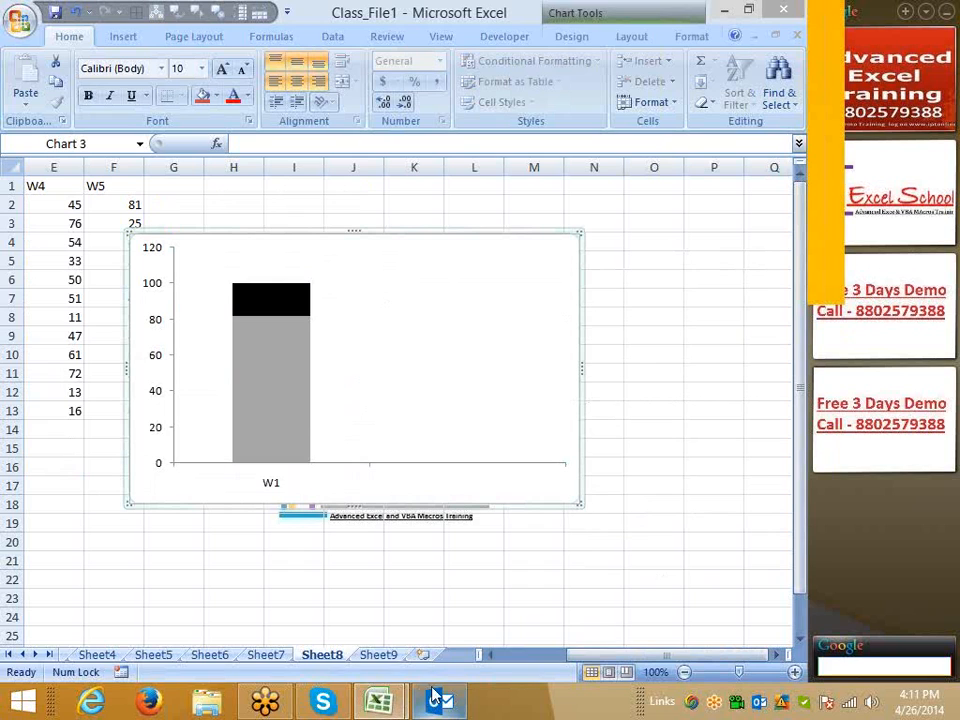
- Move the column chart below the monthly data, just beside the lookup table in A15:B18
left_click_drag(279, 232, 148, 362)
scroll(300, 450, "down", 3)
left_click_drag(588, 656, 500, 650)
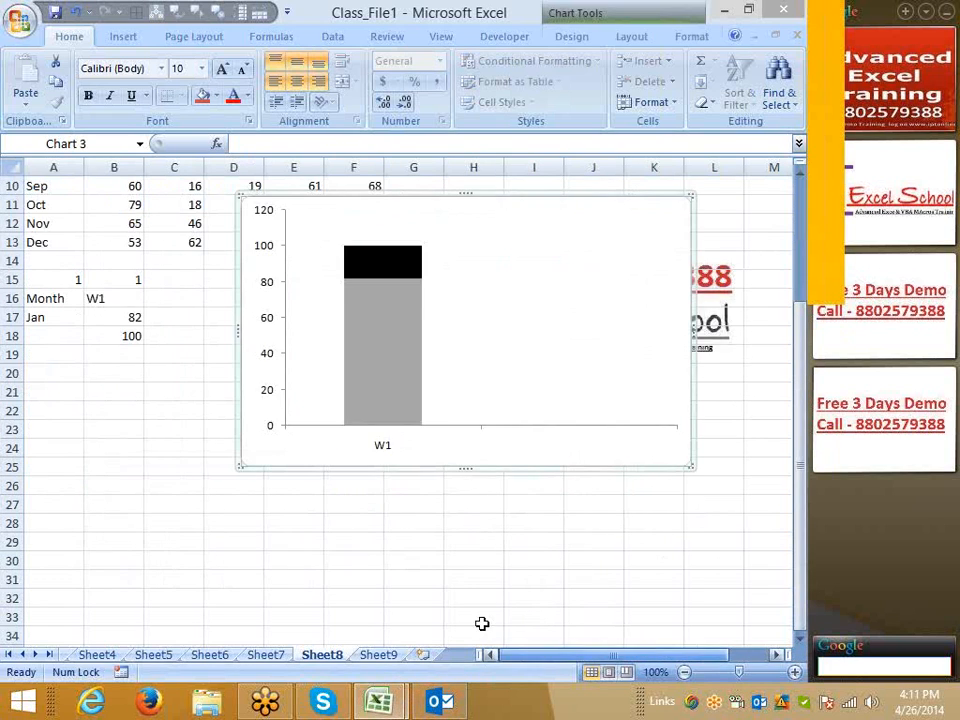
scroll(420, 520, "up", 2)
left_click_drag(258, 307, 174, 371)
scroll(418, 568, "down", 1)
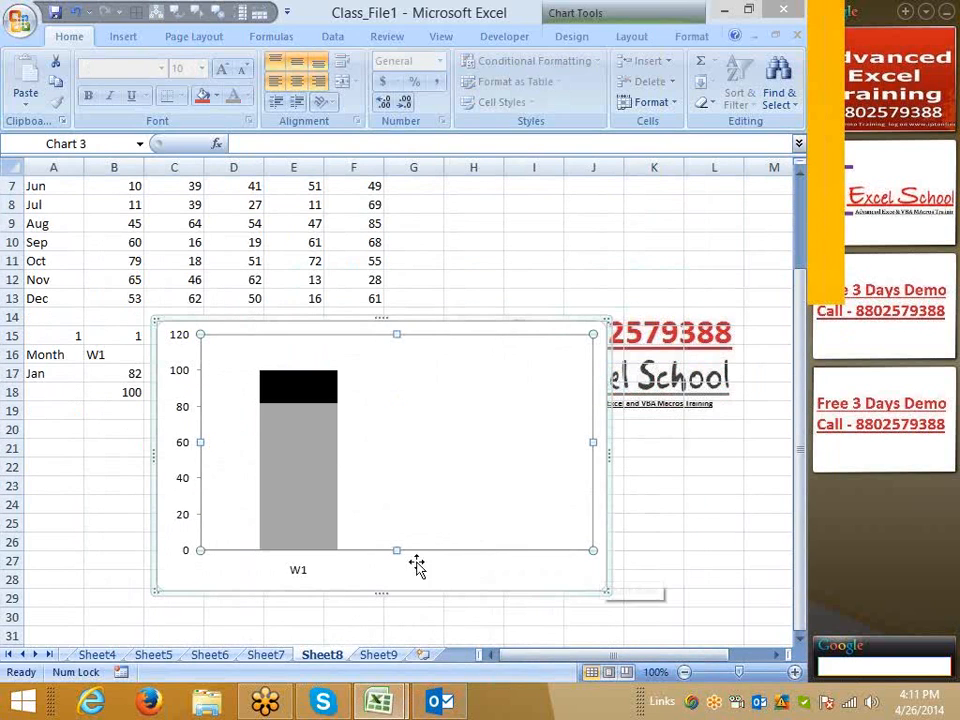
left_click(34, 521)
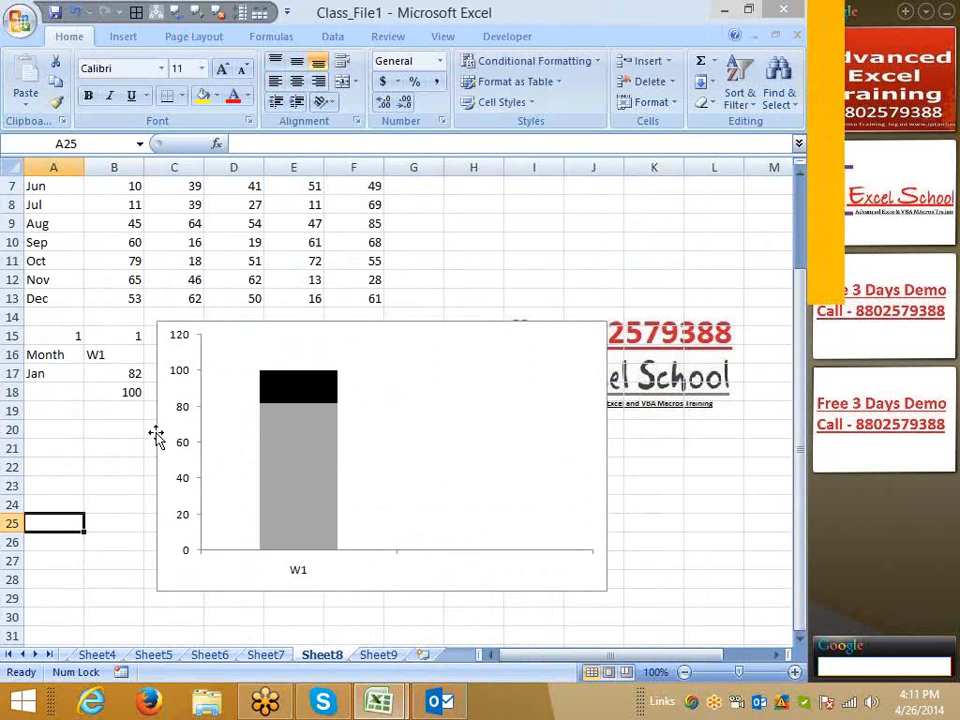
left_click_drag(157, 436, 147, 432)
left_click(114, 522)
left_click(123, 36)
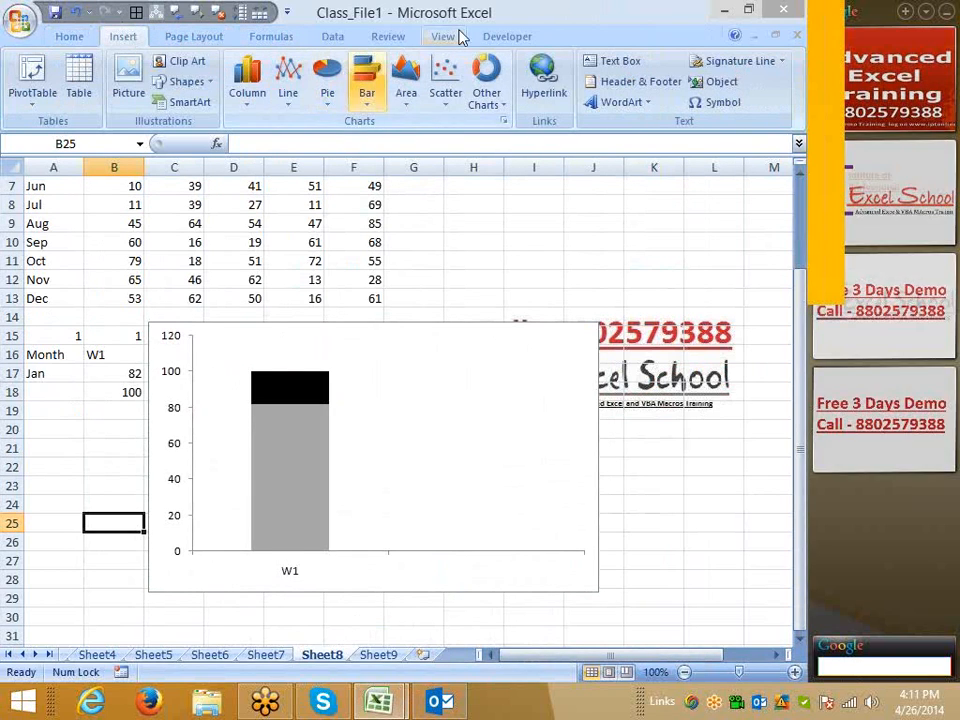
left_click(497, 38)
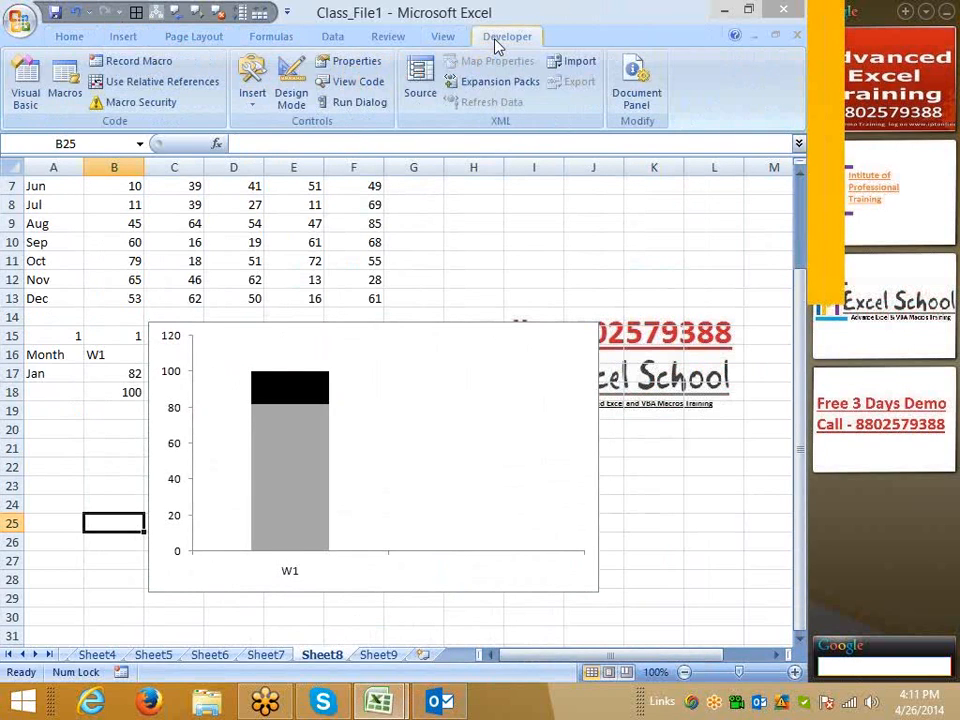
left_click(251, 92)
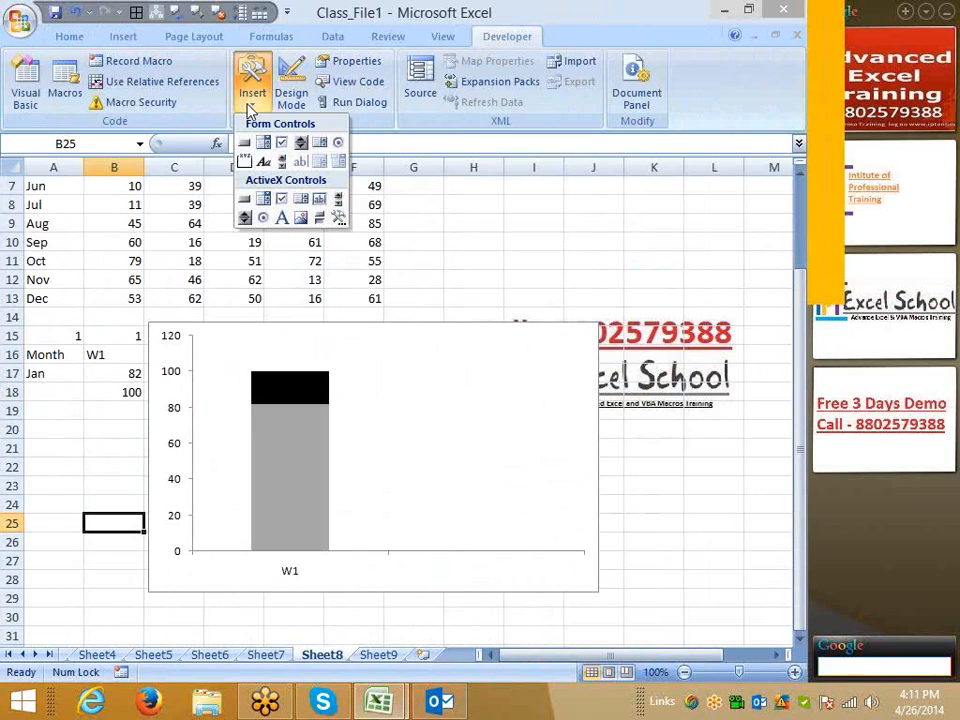
left_click(36, 323)
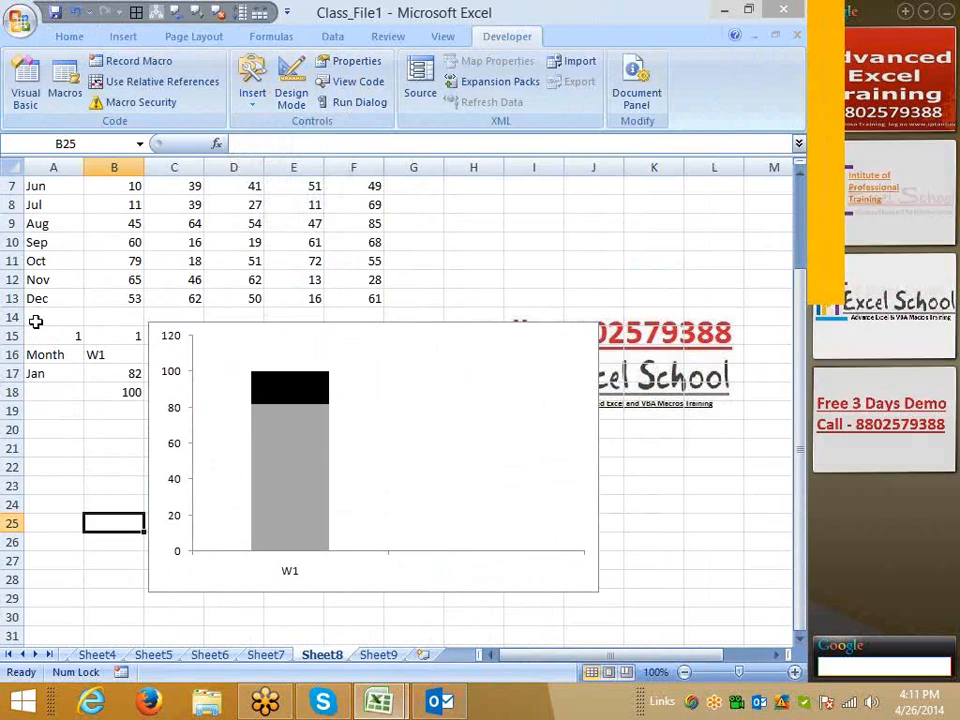
- Examine the lookup table in A15:B18 together with the monthly source data above it
left_click_drag(35, 321, 108, 410)
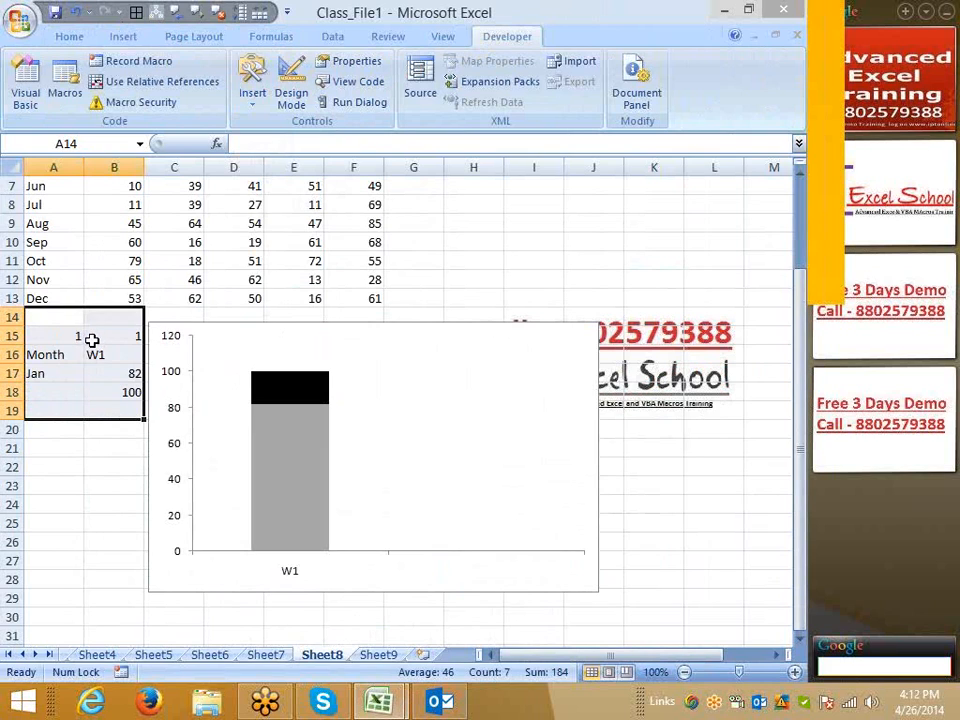
scroll(109, 213, "up", 2)
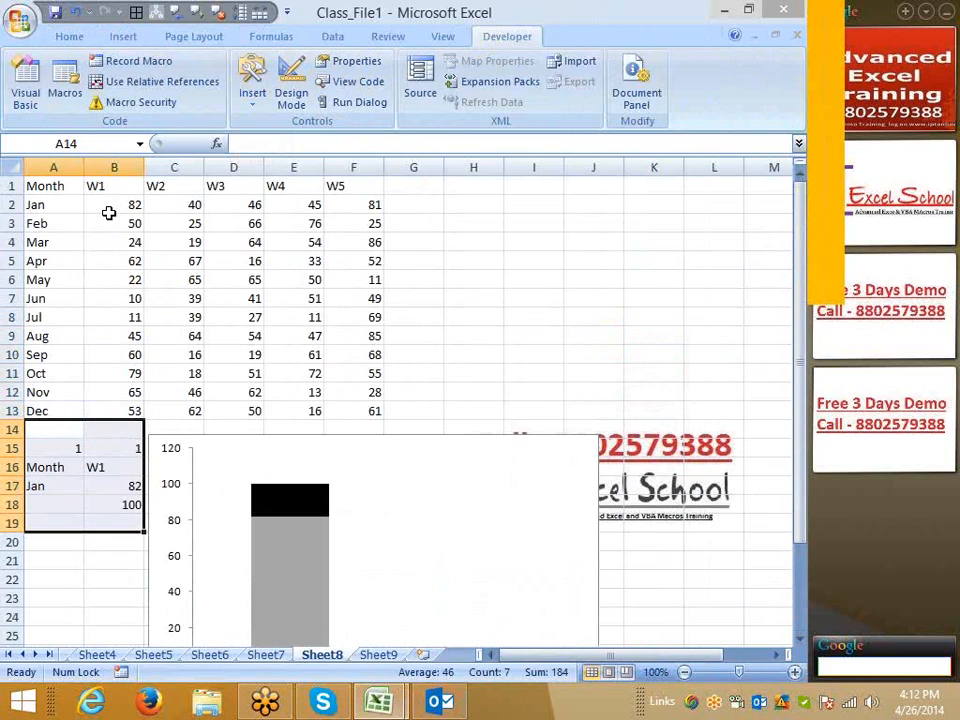
scroll(109, 220, "down", 2)
scroll(109, 220, "up", 2)
scroll(109, 221, "down", 1)
scroll(109, 221, "up", 1)
left_click(71, 446)
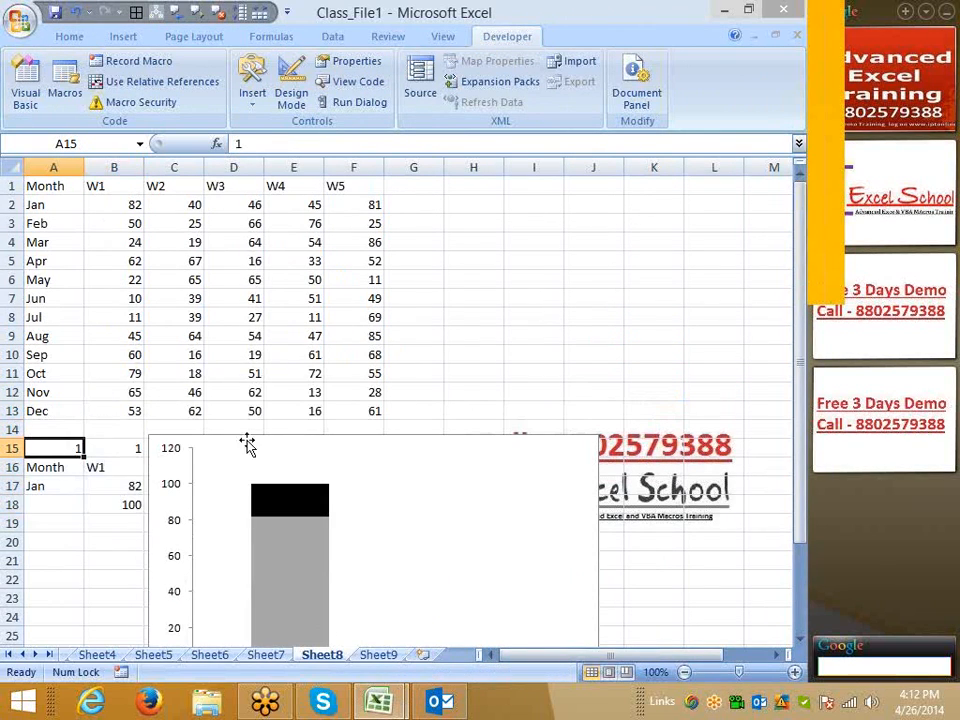
scroll(360, 313, "down", 3)
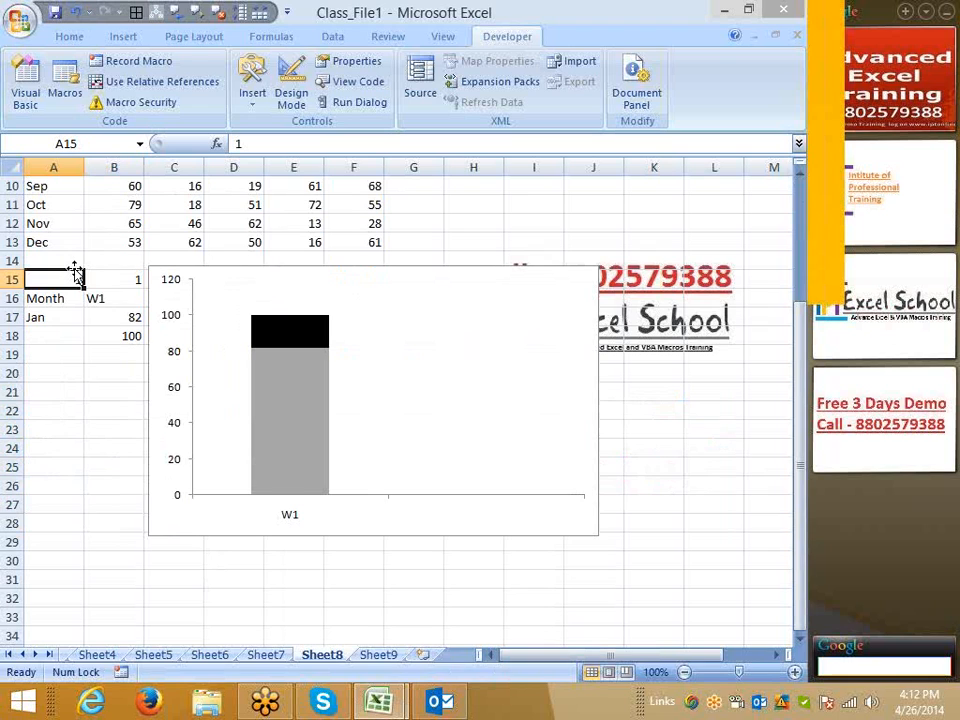
scroll(76, 272, "up", 3)
scroll(76, 272, "down", 2)
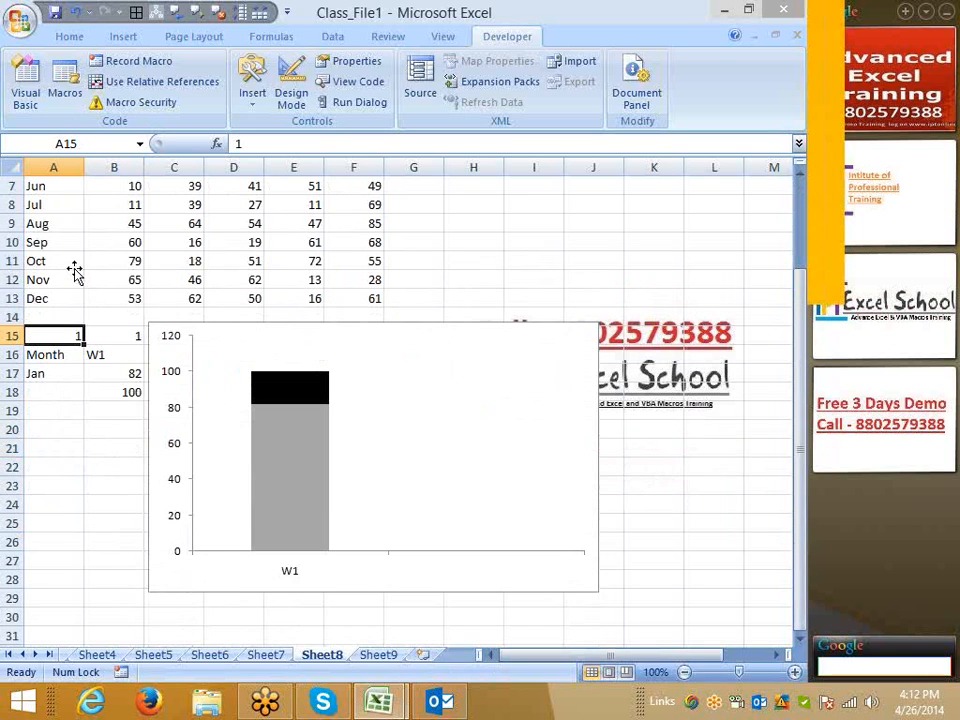
- Insert a combo box form control over the empty upper right area of the column chart
left_click(456, 392)
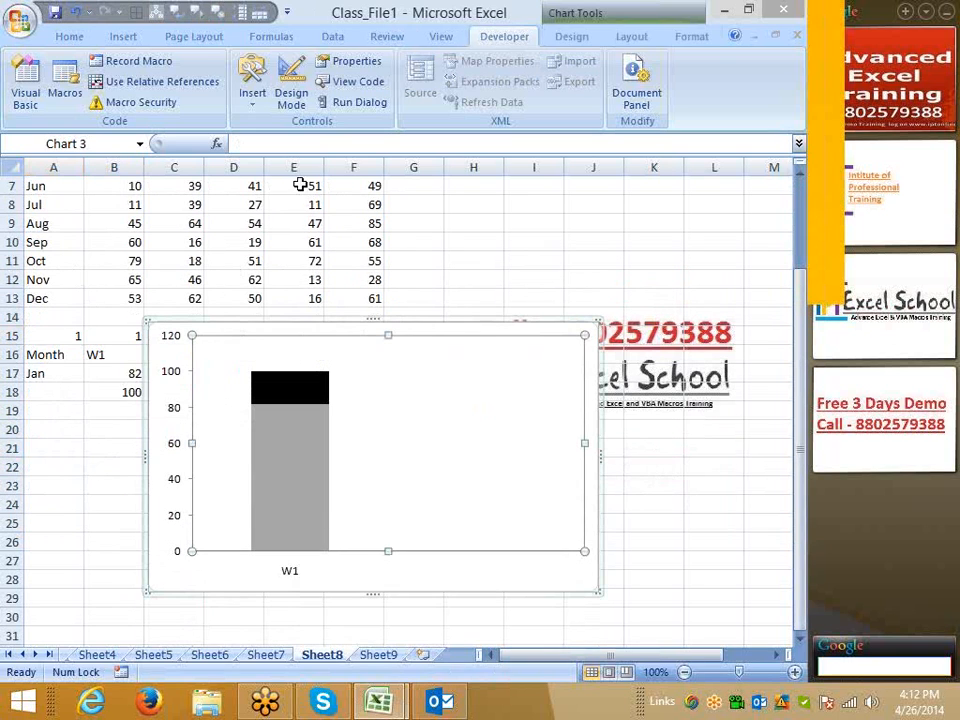
left_click(574, 36)
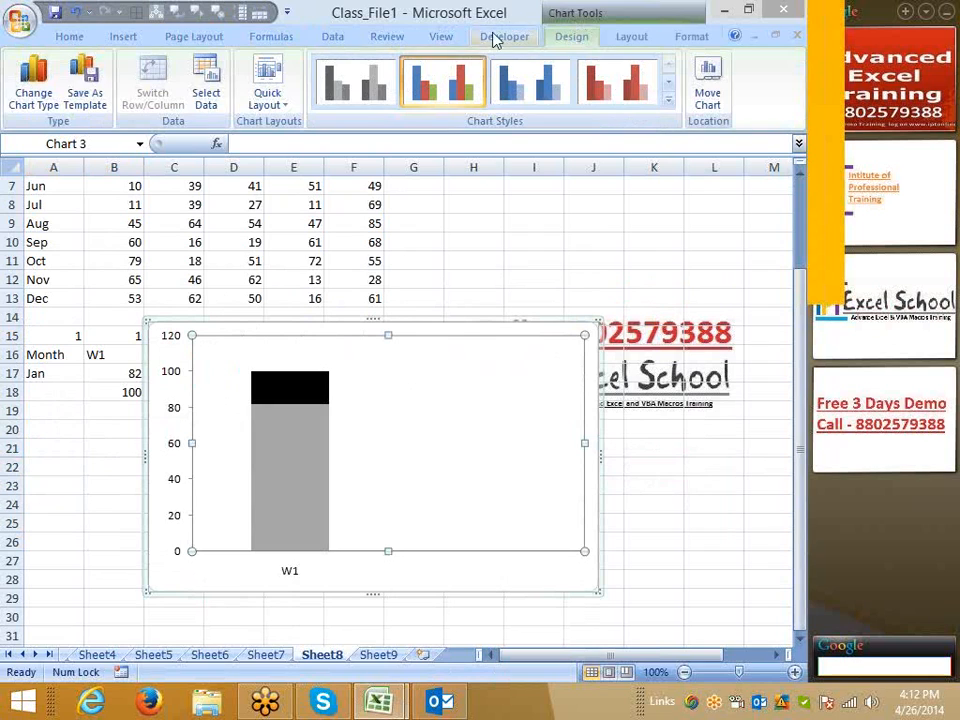
left_click(505, 36)
left_click(253, 90)
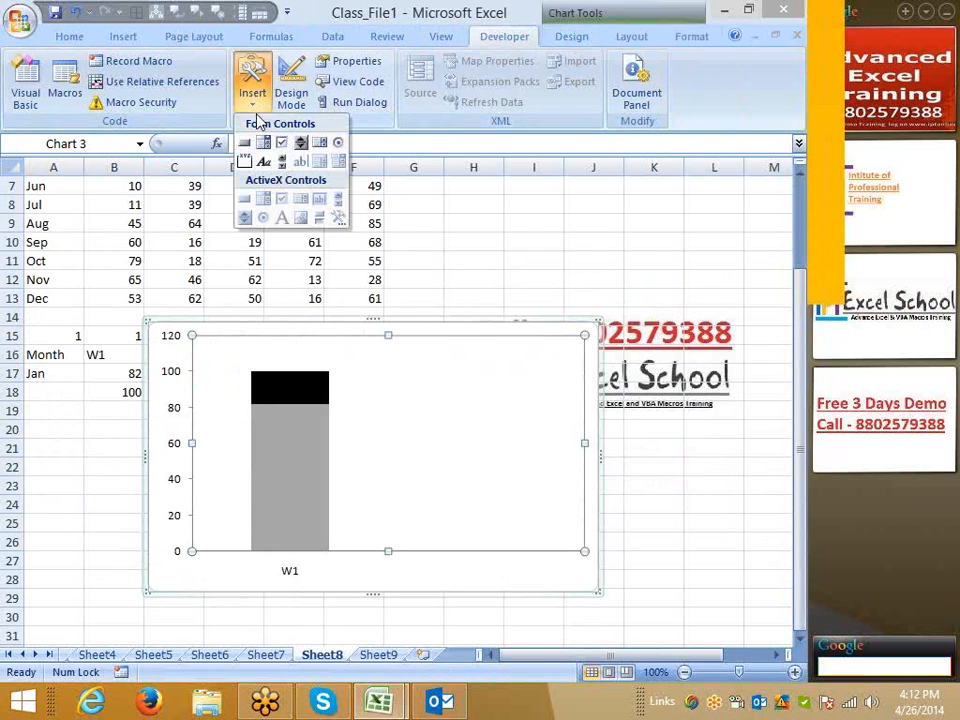
left_click(262, 143)
left_click_drag(446, 347, 552, 379)
- Set the combo box's input range to the month names in $A$2:$A$13
right_click(522, 372)
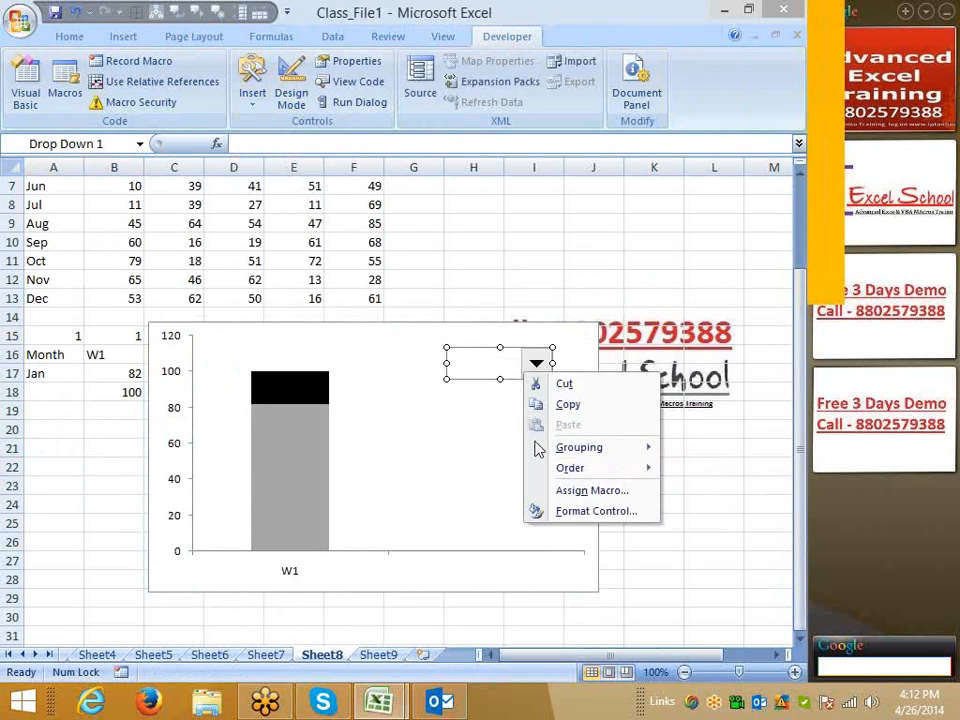
left_click(545, 510)
left_click(428, 238)
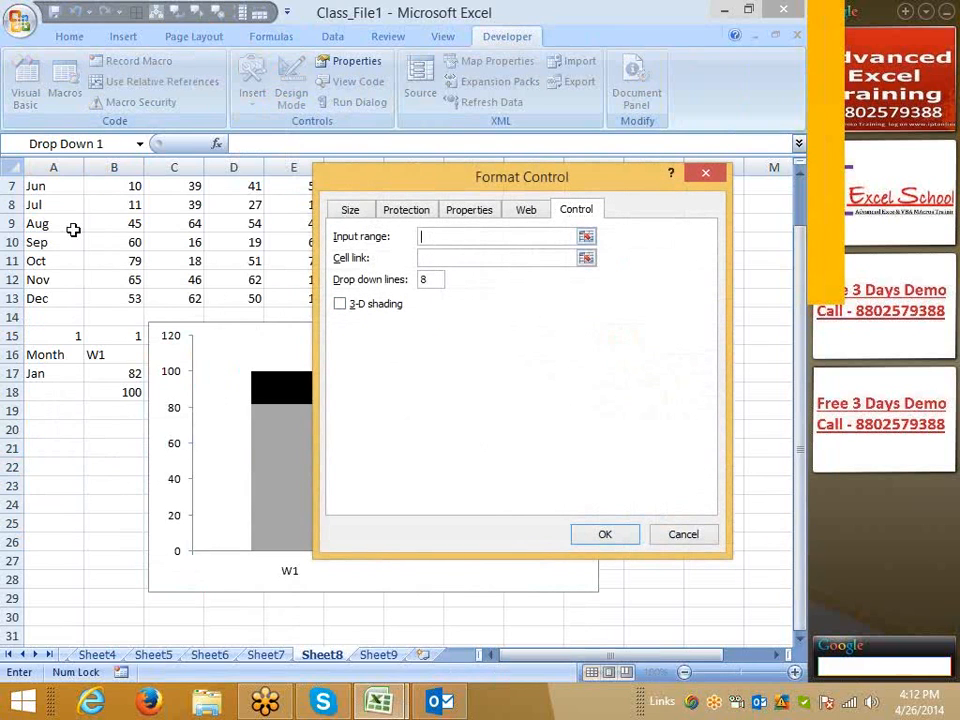
scroll(60, 215, "up", 2)
left_click_drag(58, 208, 53, 411)
left_click(465, 258)
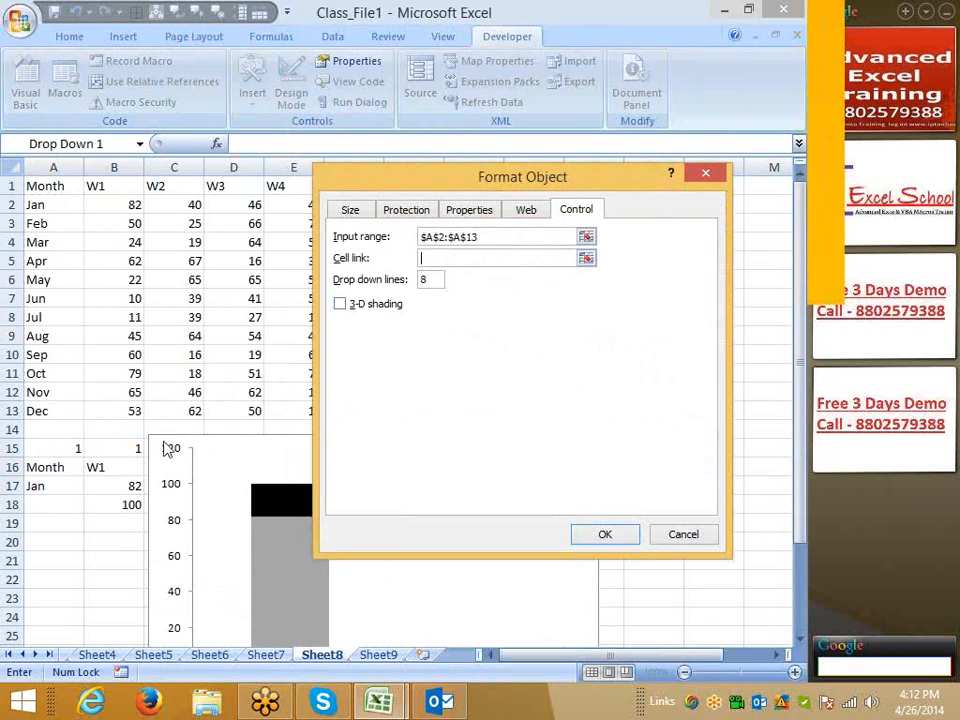
- Link the month drop-down control to cell A15
left_click(69, 446)
left_click(605, 534)
key("Escape")
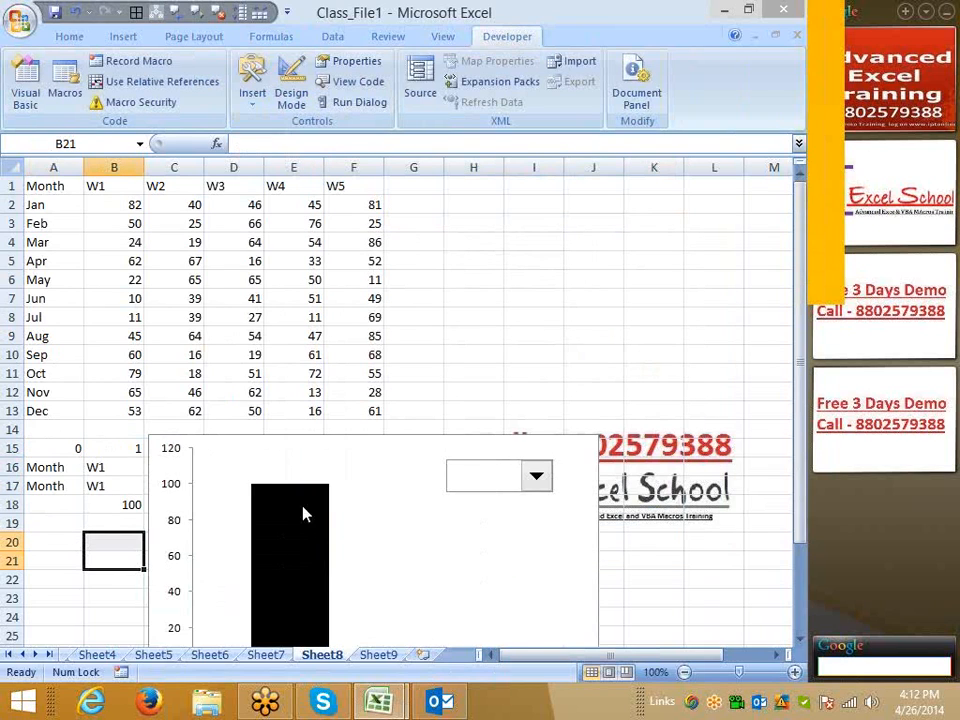
- Try out the month drop-down on the chart by choosing Jan, Feb and finally Apr
left_click(536, 477)
left_click(476, 500)
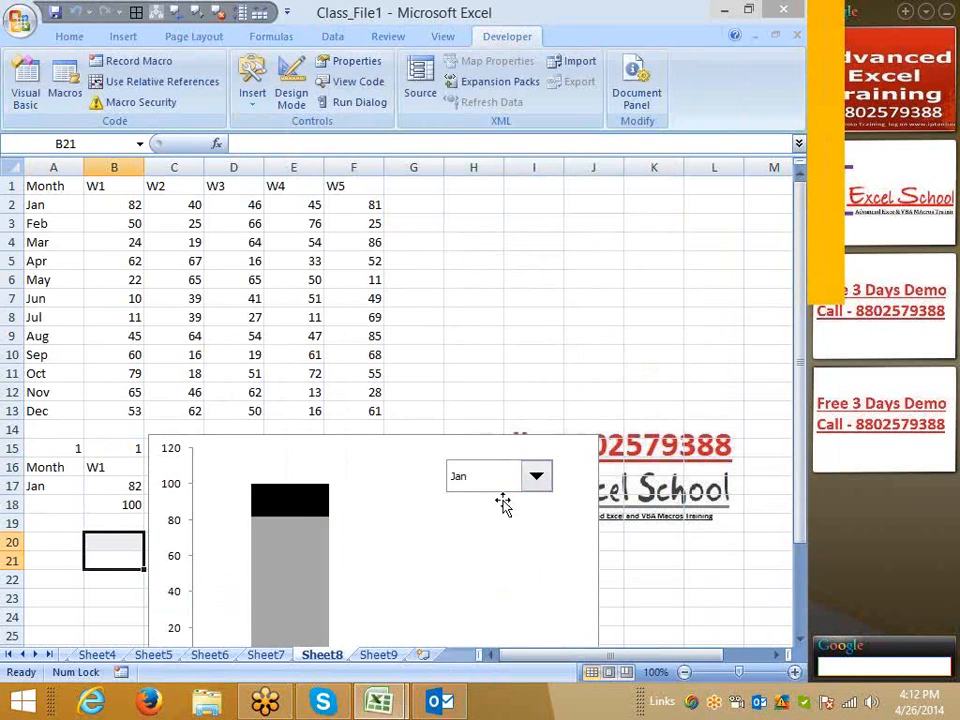
left_click(536, 477)
left_click(514, 510)
left_click(534, 478)
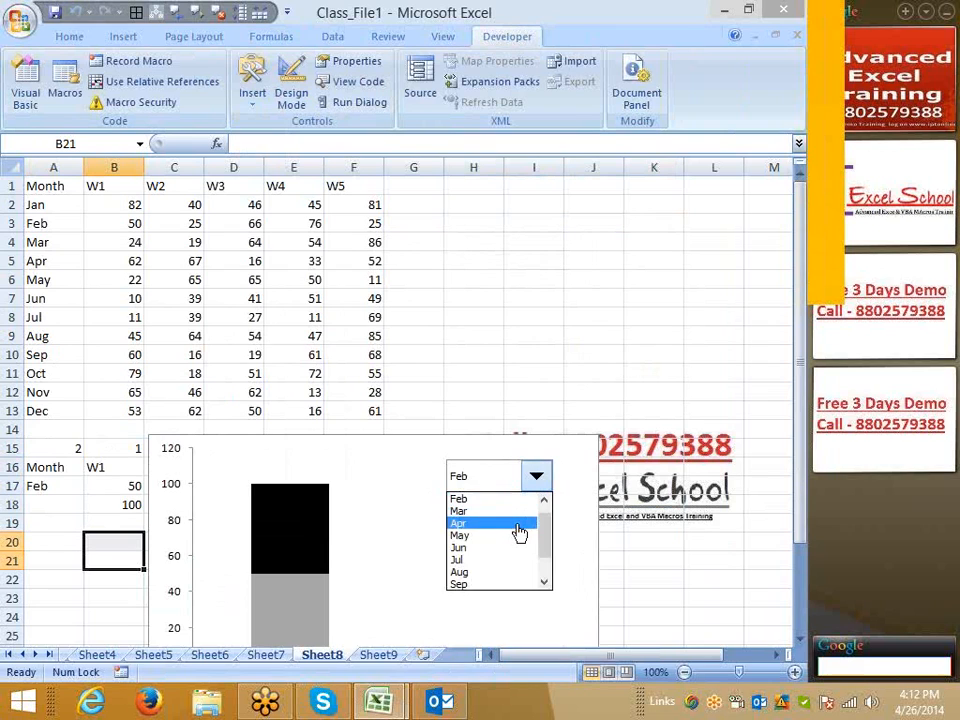
left_click(517, 522)
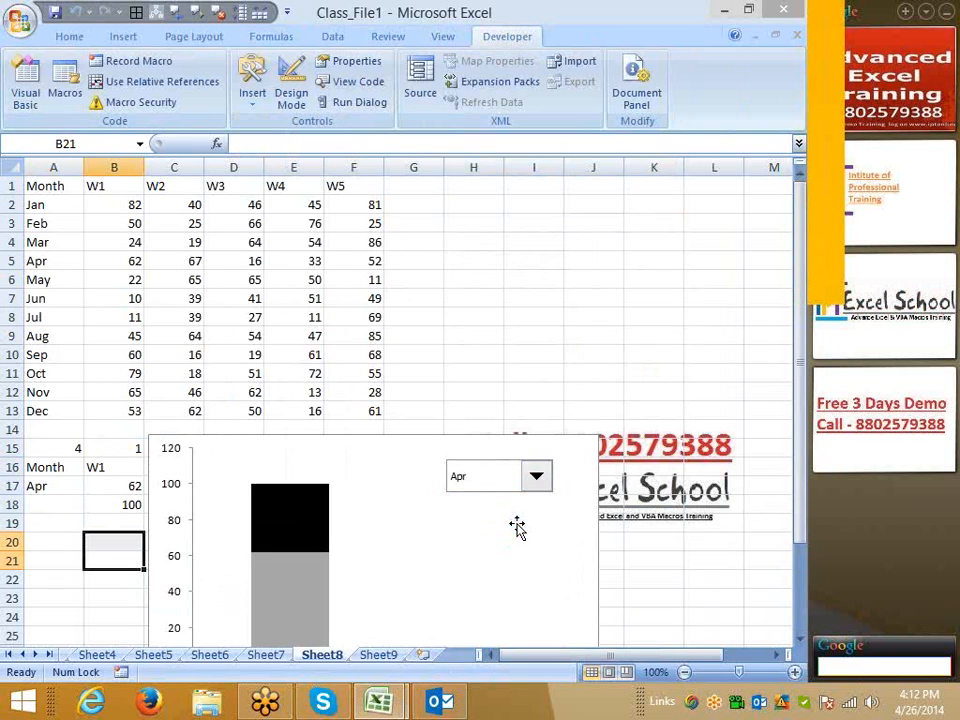
- Draw an option button form control on the chart just below the month drop-down
left_click(79, 540)
scroll(255, 497, "down", 2)
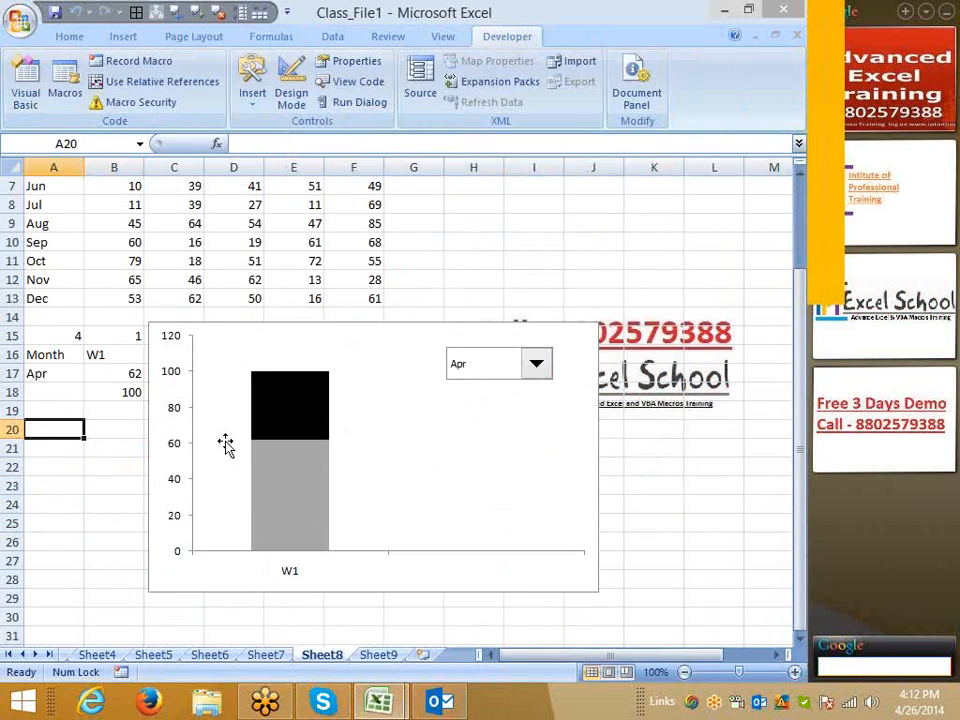
scroll(225, 445, "up", 1)
left_click(70, 36)
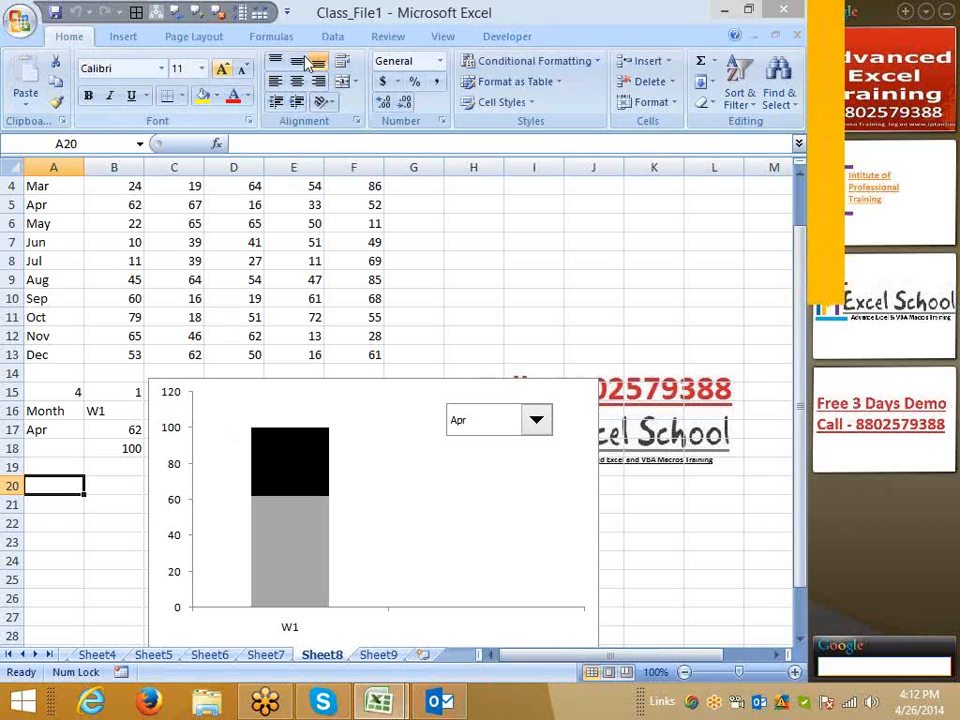
left_click(505, 36)
left_click(252, 85)
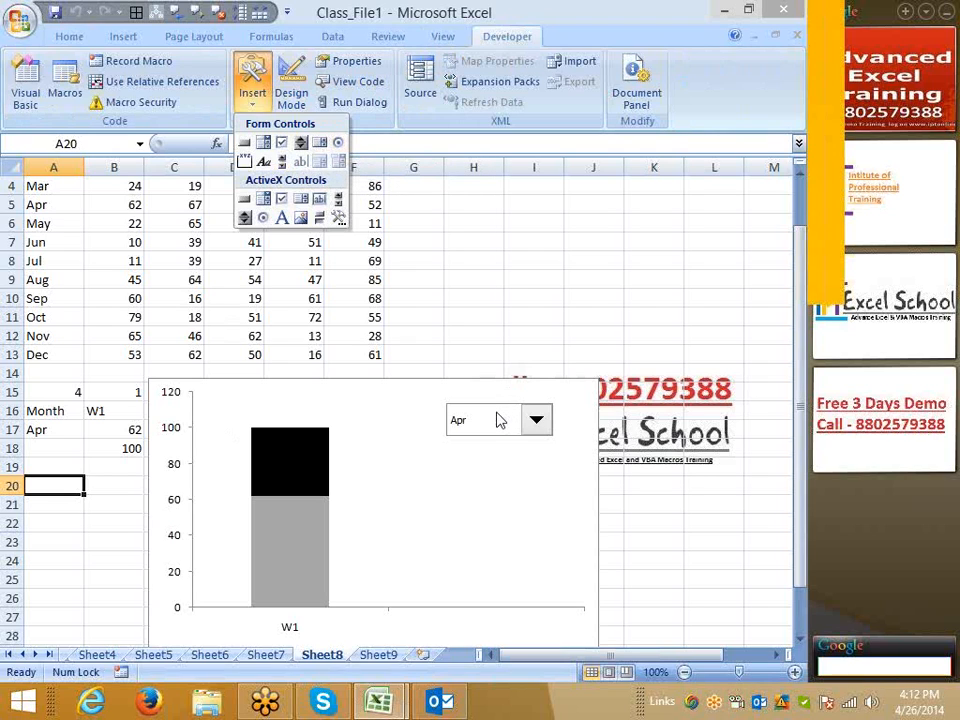
left_click(339, 146)
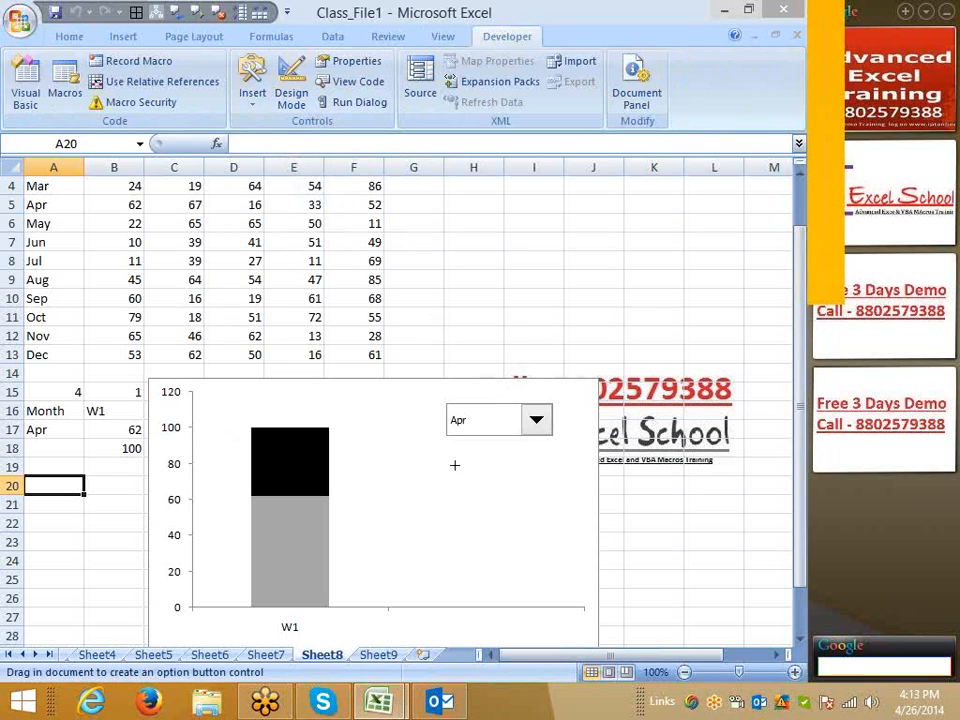
left_click_drag(440, 462, 534, 507)
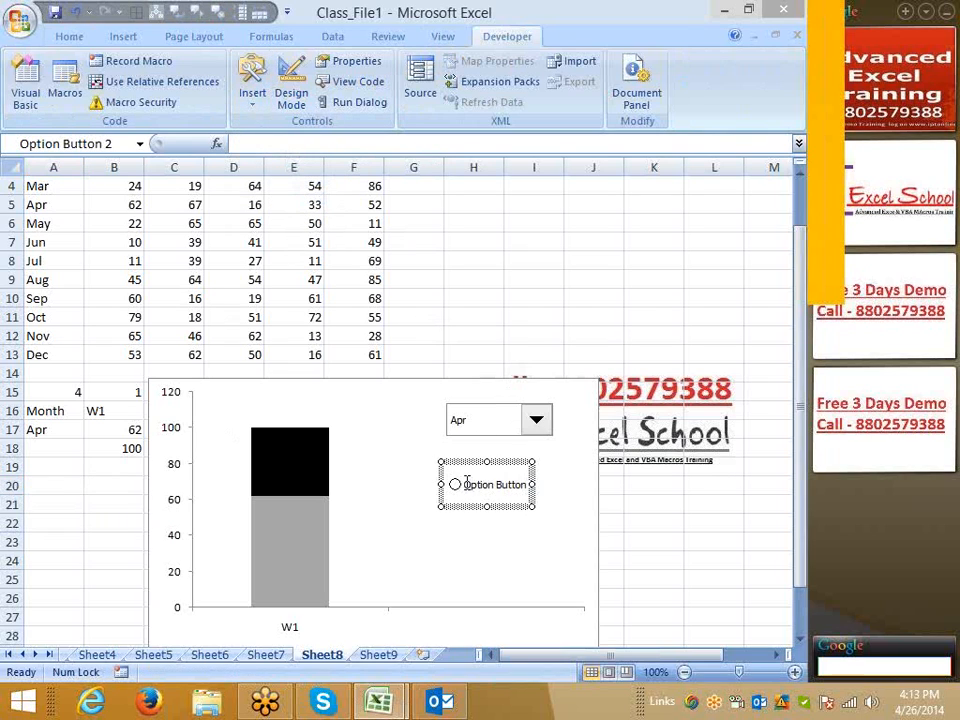
- Label the new option button W1, then shrink it and place it near the chart's right edge
left_click_drag(467, 483, 561, 484)
type("W1")
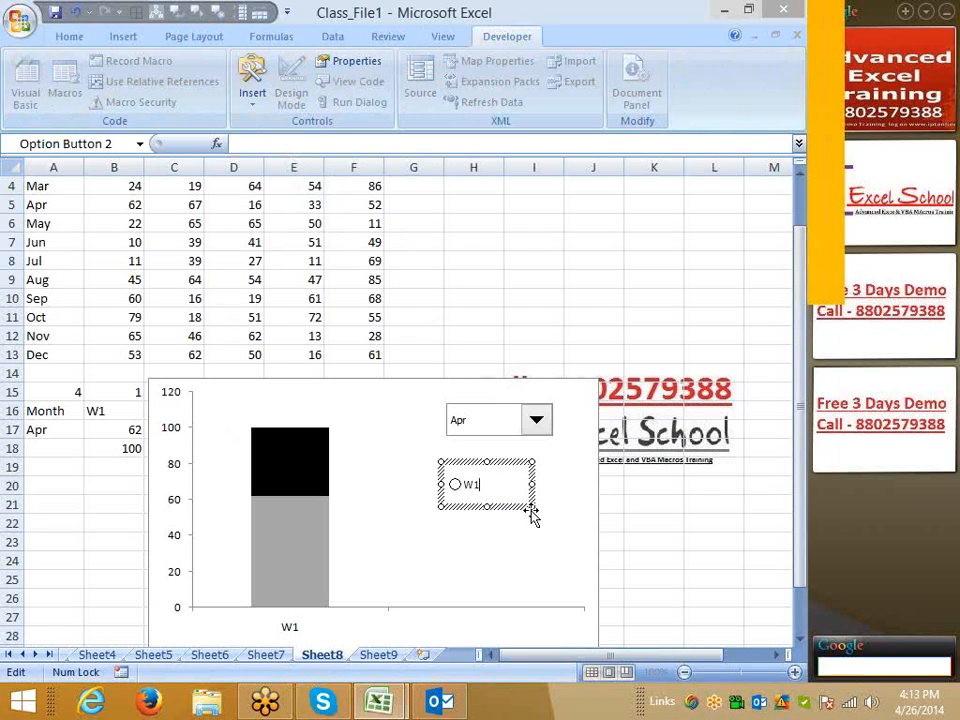
left_click(531, 507)
left_click_drag(531, 507, 565, 495)
- Link the W1 option button to cell B15 with 3-D shading turned on, and select the W1 option
right_click(565, 495)
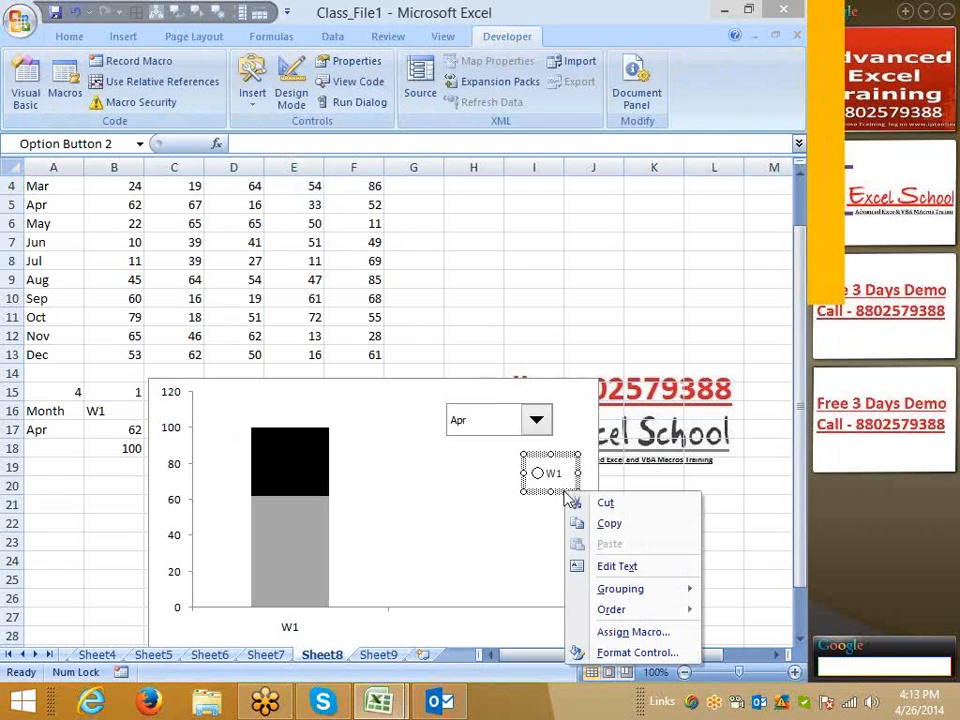
left_click(600, 649)
left_click(426, 436)
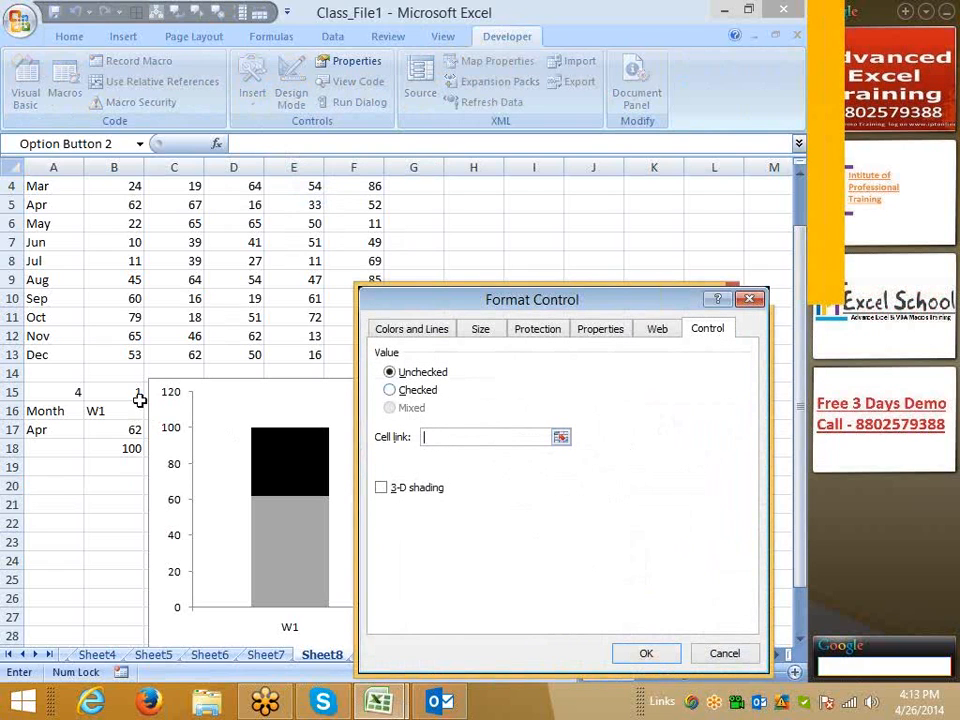
left_click(135, 394)
left_click(380, 488)
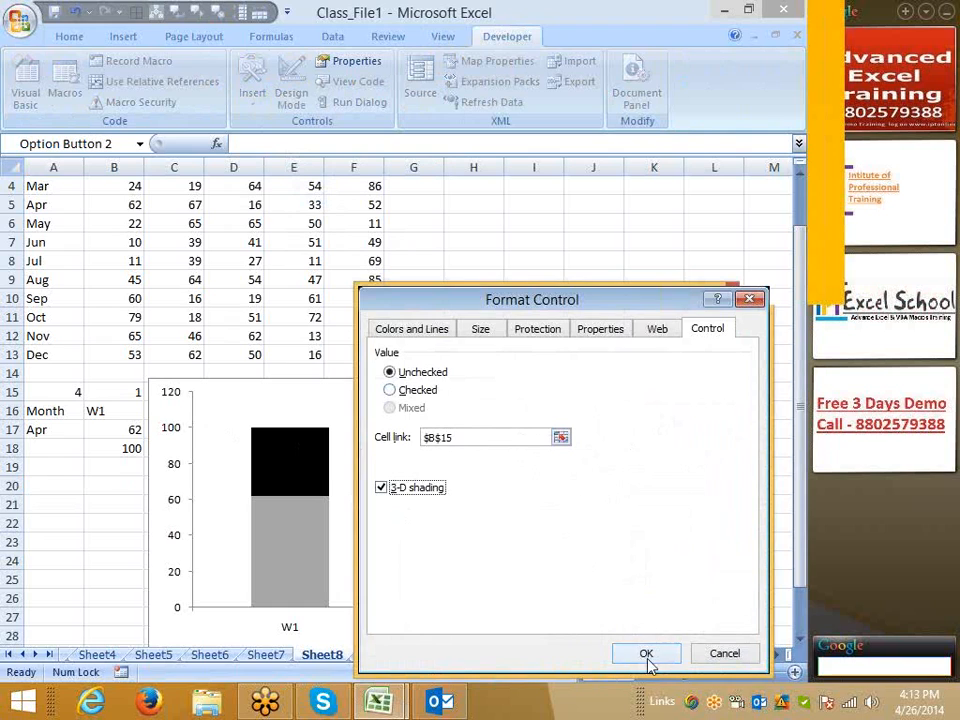
left_click(646, 653)
left_click(561, 498)
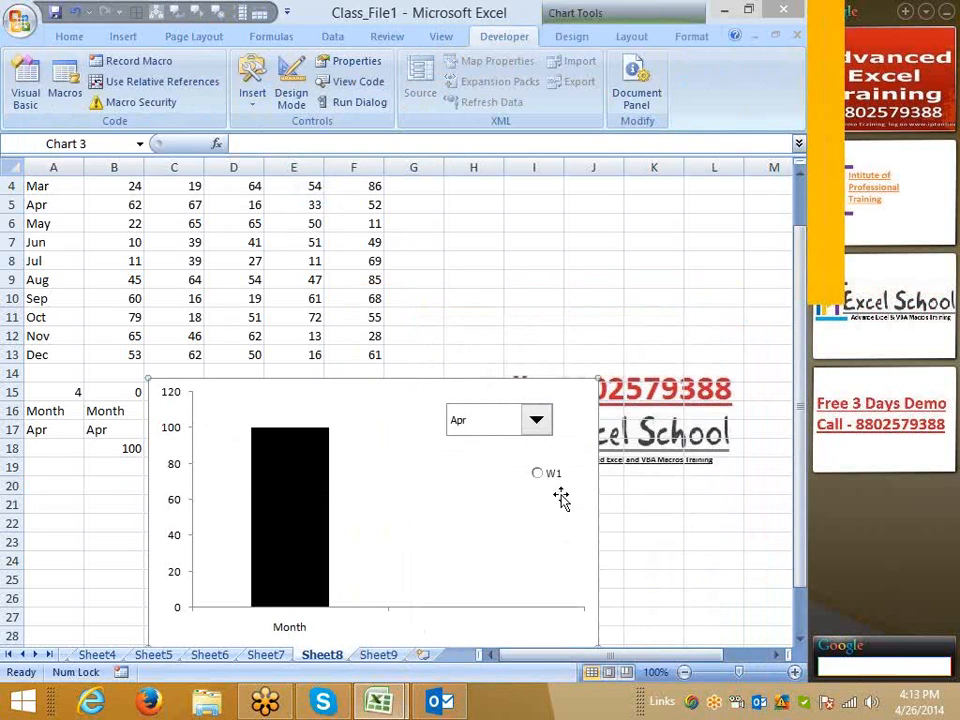
left_click(556, 492)
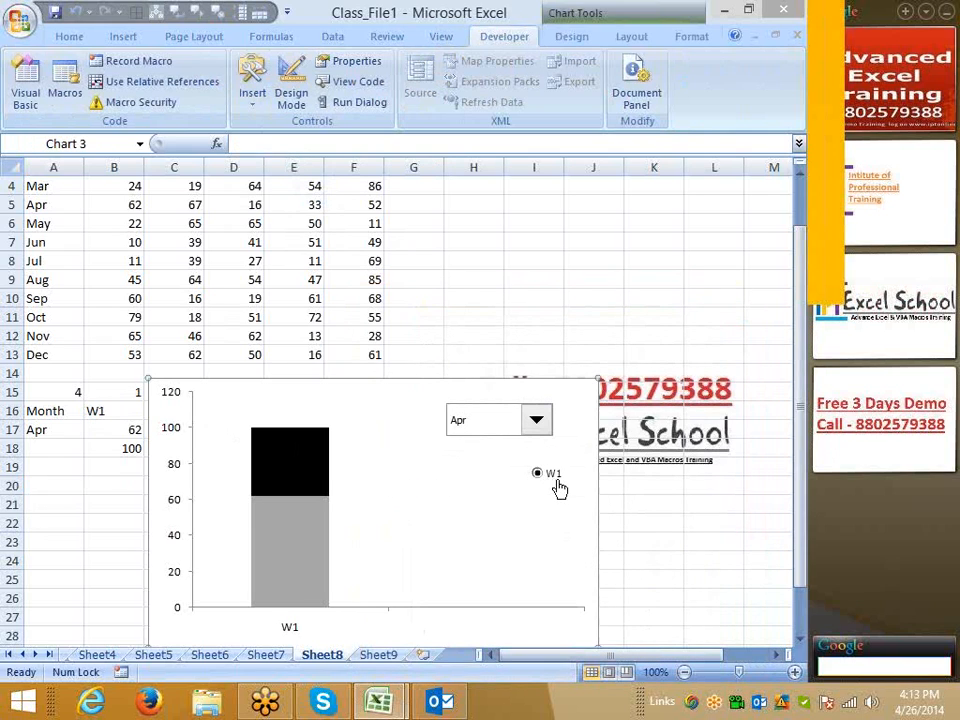
- Duplicate the W1 option button twice in a column beneath it, labelling the copies W2 and W3
left_click(561, 484, "ctrl")
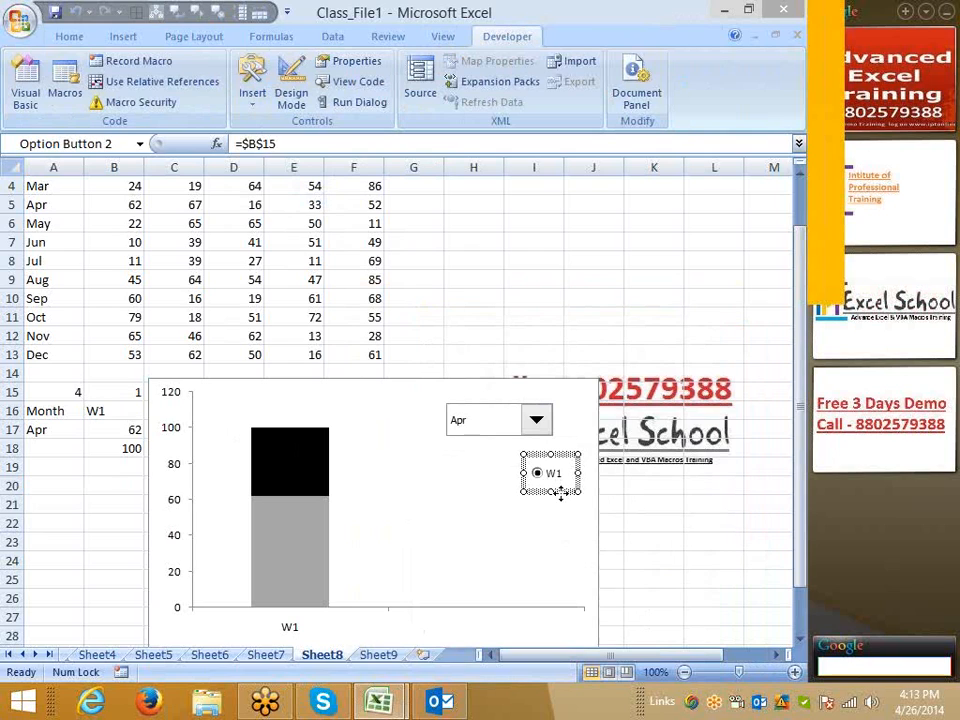
mouse_move(561, 492)
left_mouse_down()
mouse_move(565, 527)
mouse_move(563, 516)
left_mouse_up()
left_click(573, 498)
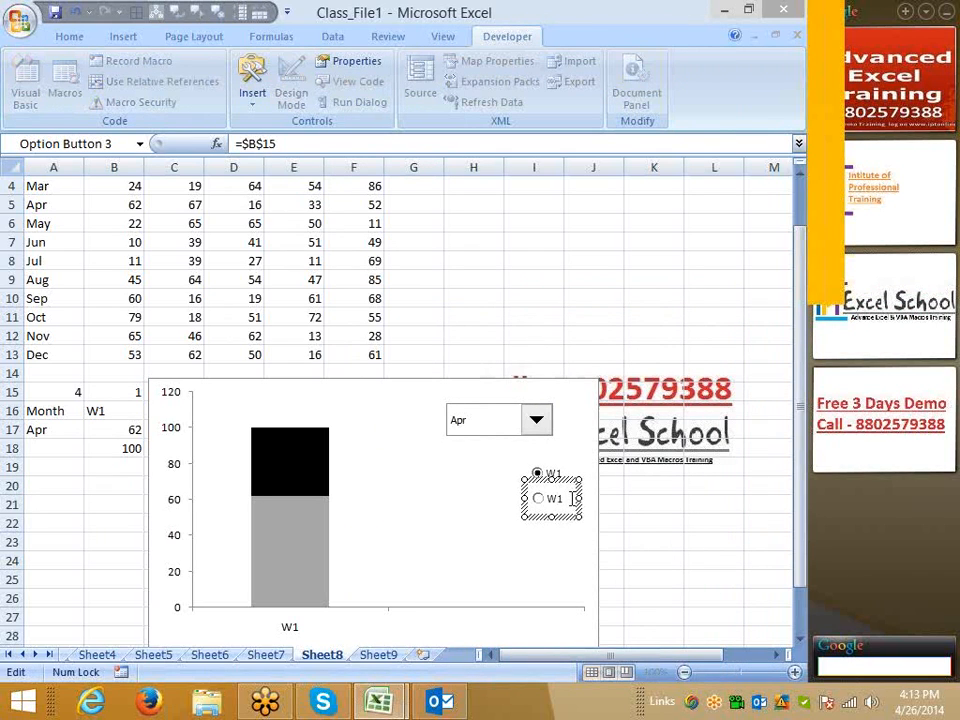
left_click(562, 517)
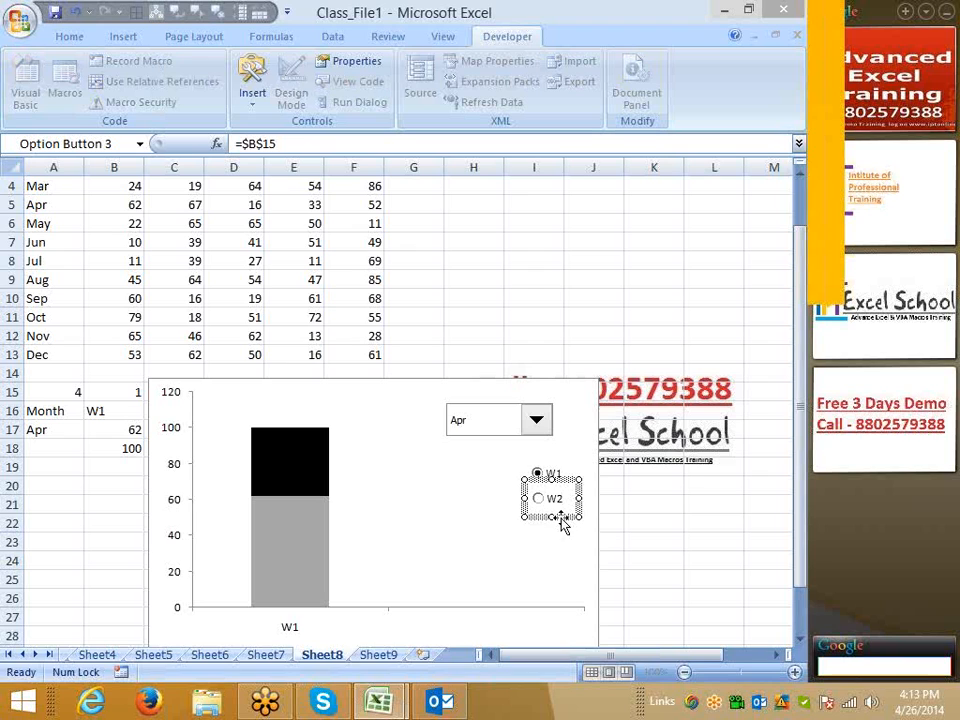
left_click_drag(562, 518, 565, 550)
left_click(565, 526)
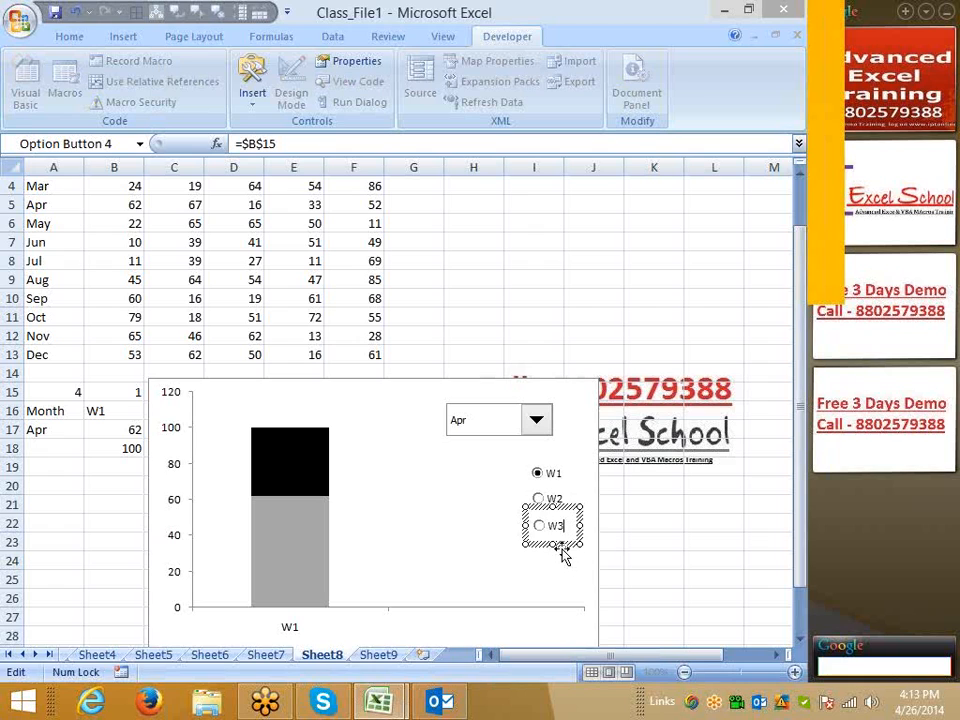
left_click(558, 538)
- Add two more option button copies below W3 in the same column, labelled W4 and W5
left_click(561, 542, "ctrl")
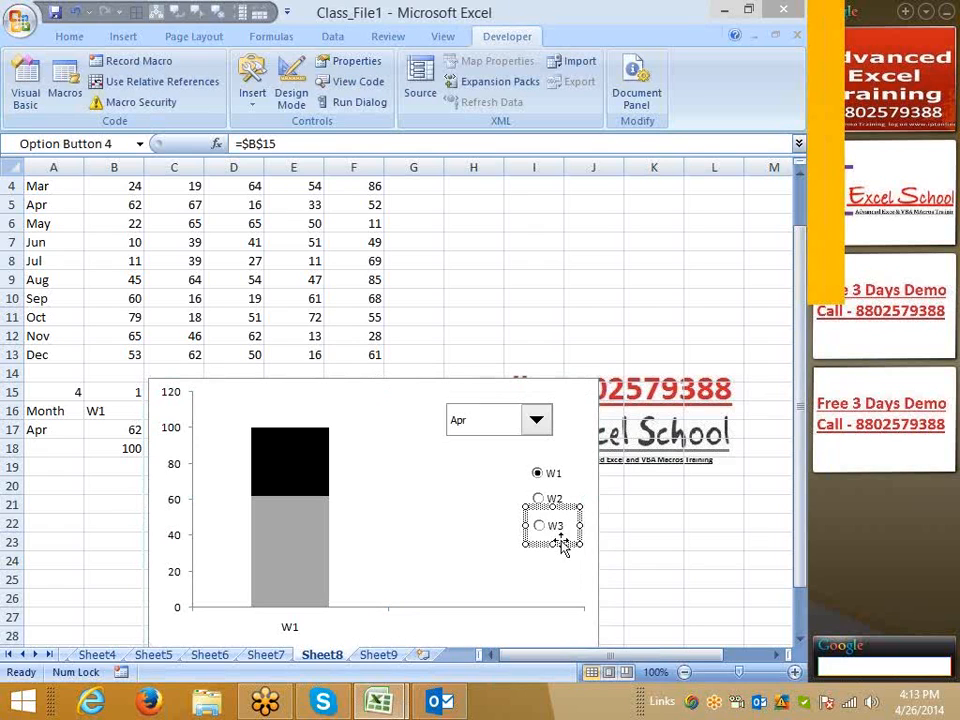
left_click_drag(562, 543, 564, 571)
left_click(565, 553)
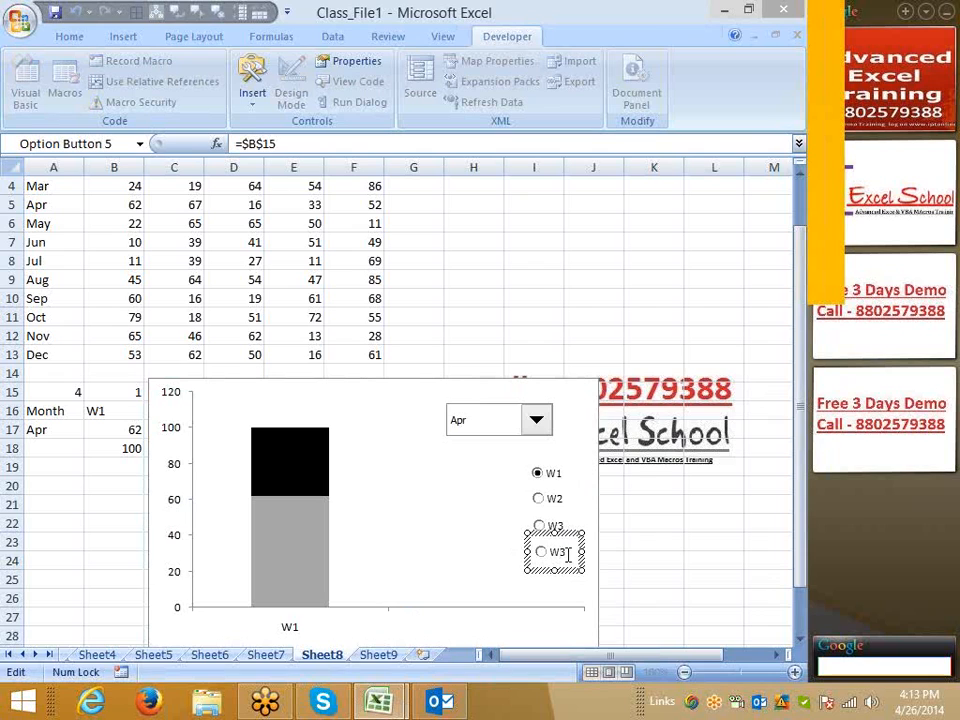
left_click(556, 573)
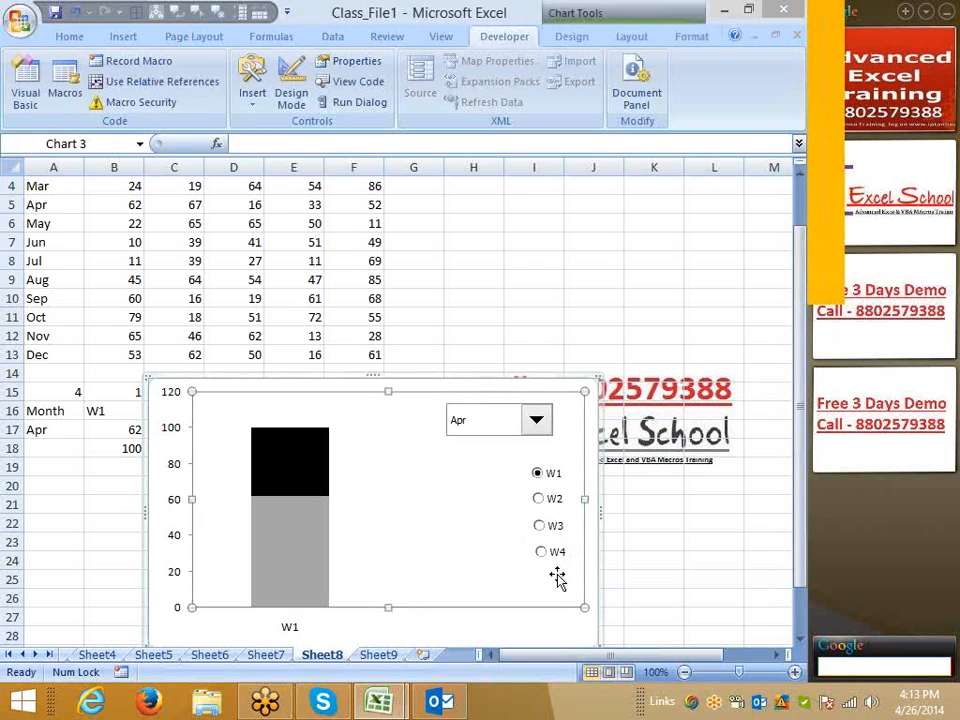
left_click(558, 557, "ctrl")
left_click(561, 580)
left_click(558, 560)
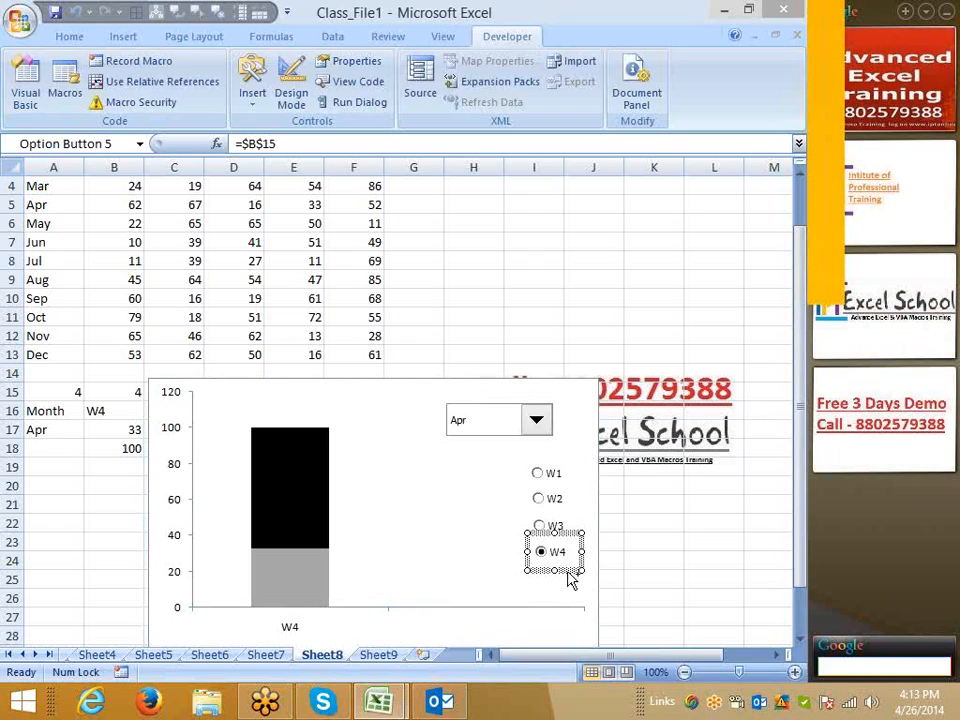
left_click_drag(568, 573, 573, 600)
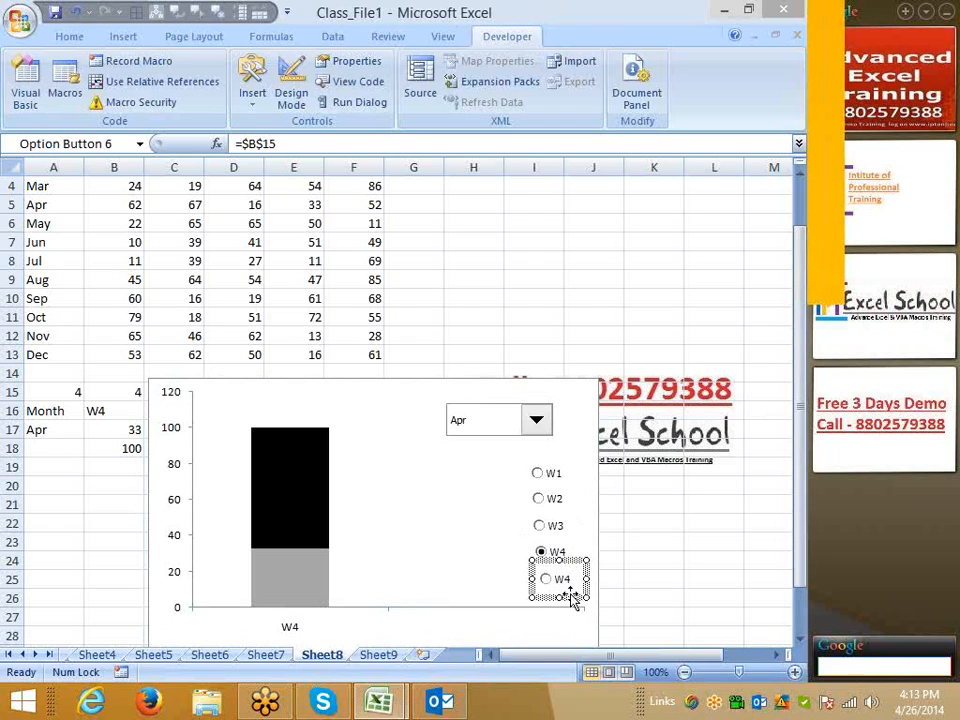
left_click(566, 581)
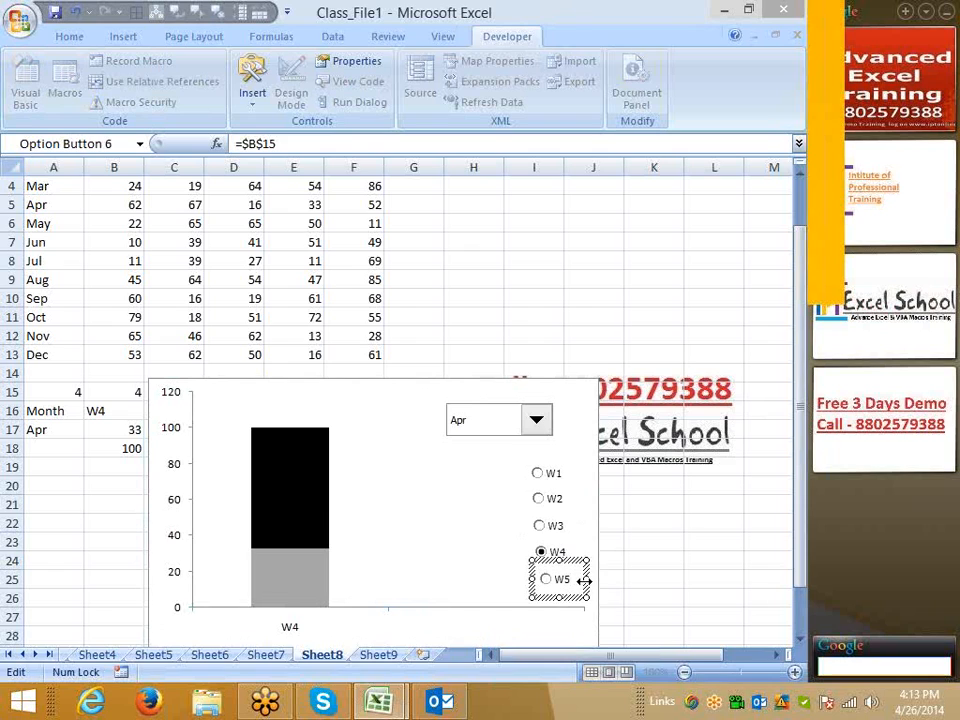
left_click(634, 567)
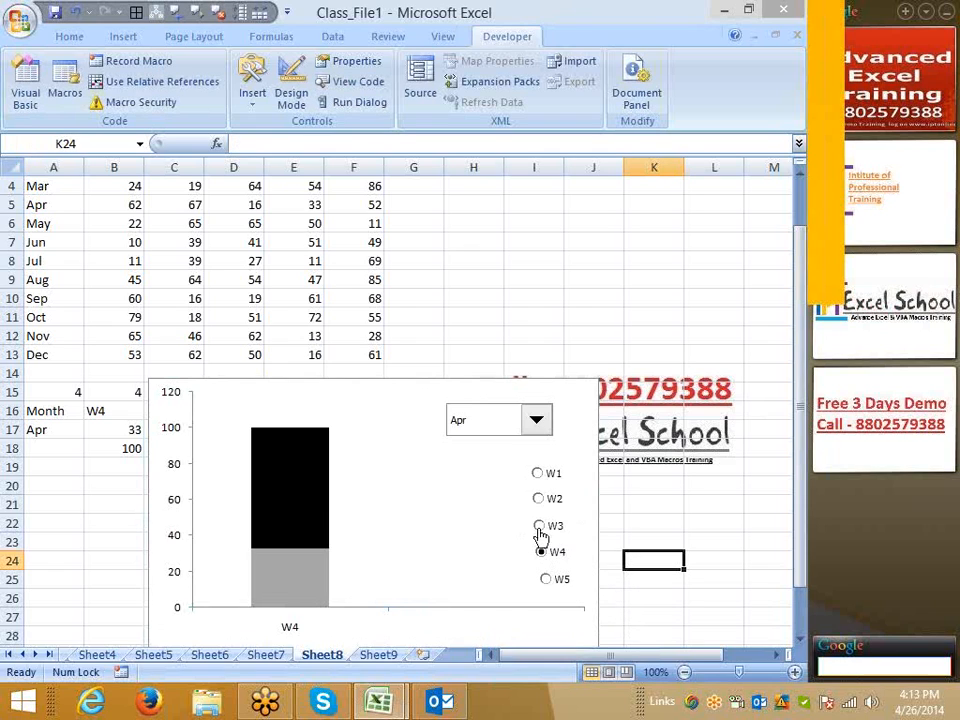
- Test the week option buttons by selecting W1 through W5 in order, then W4 and W3
left_click(548, 477)
left_click(549, 500)
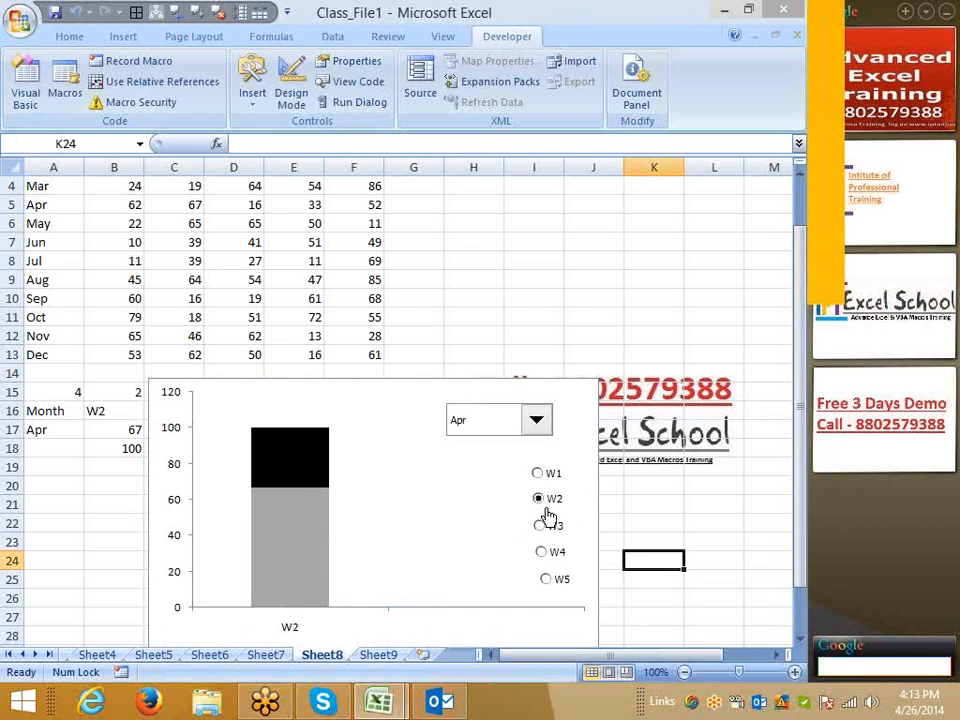
left_click(547, 528)
left_click(551, 553)
left_click(556, 579)
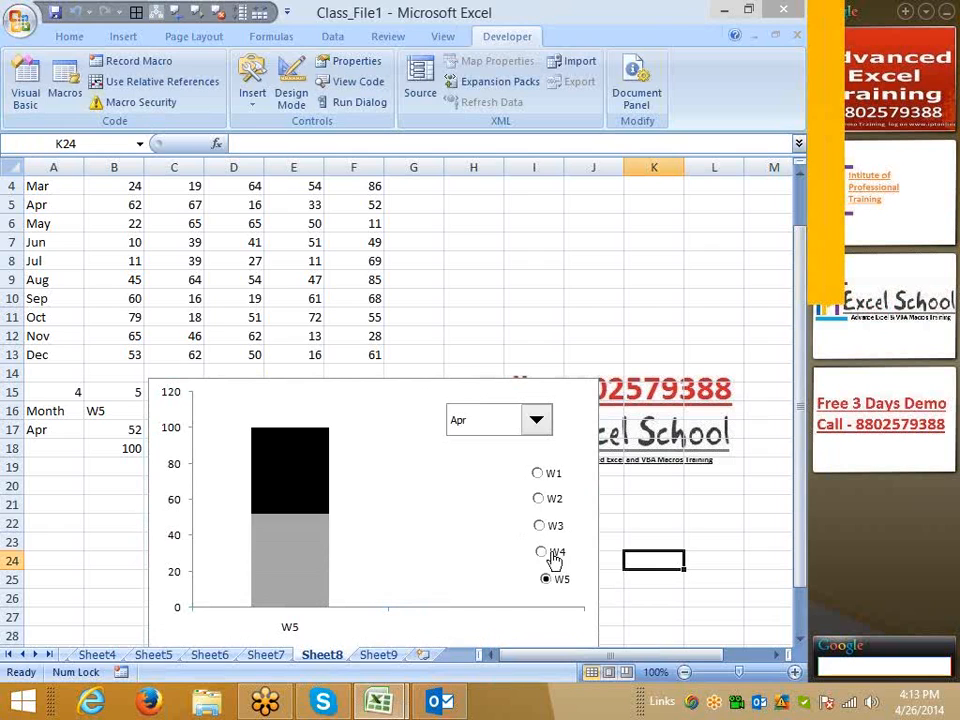
left_click(552, 552)
left_click(552, 526)
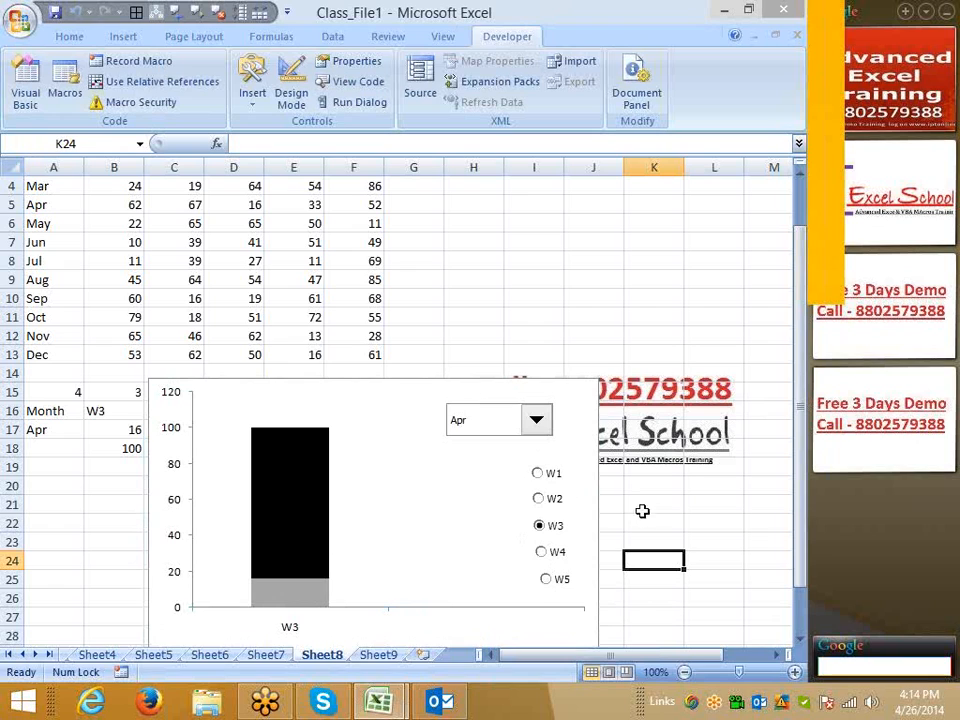
- Draw another option button on the chart to the left of W1 and label it Jan
left_click(650, 541)
left_click(253, 98)
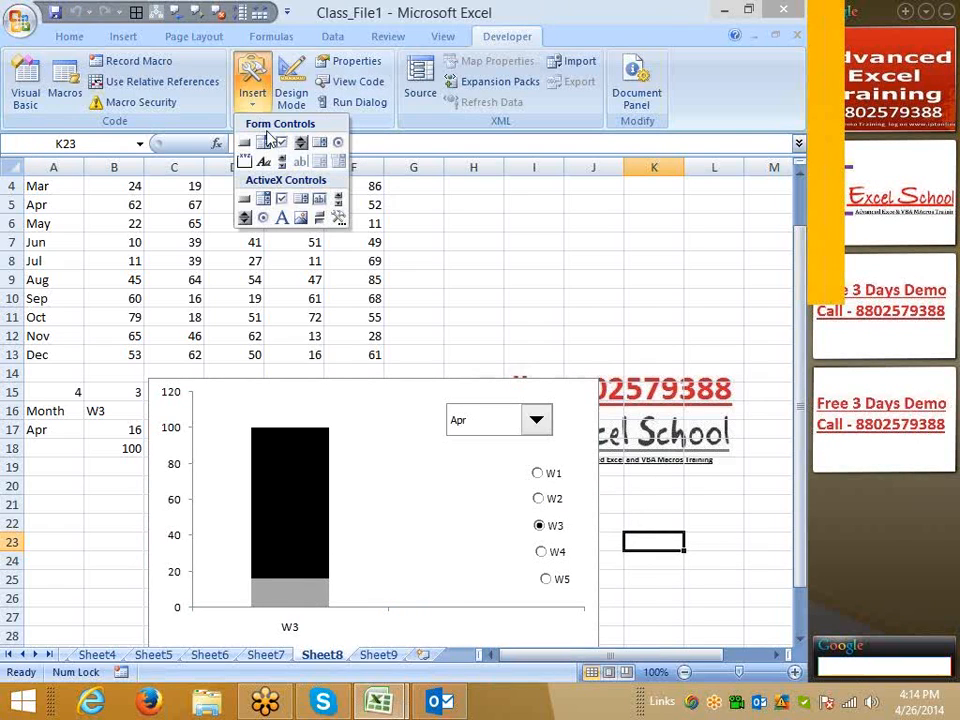
left_click(338, 143)
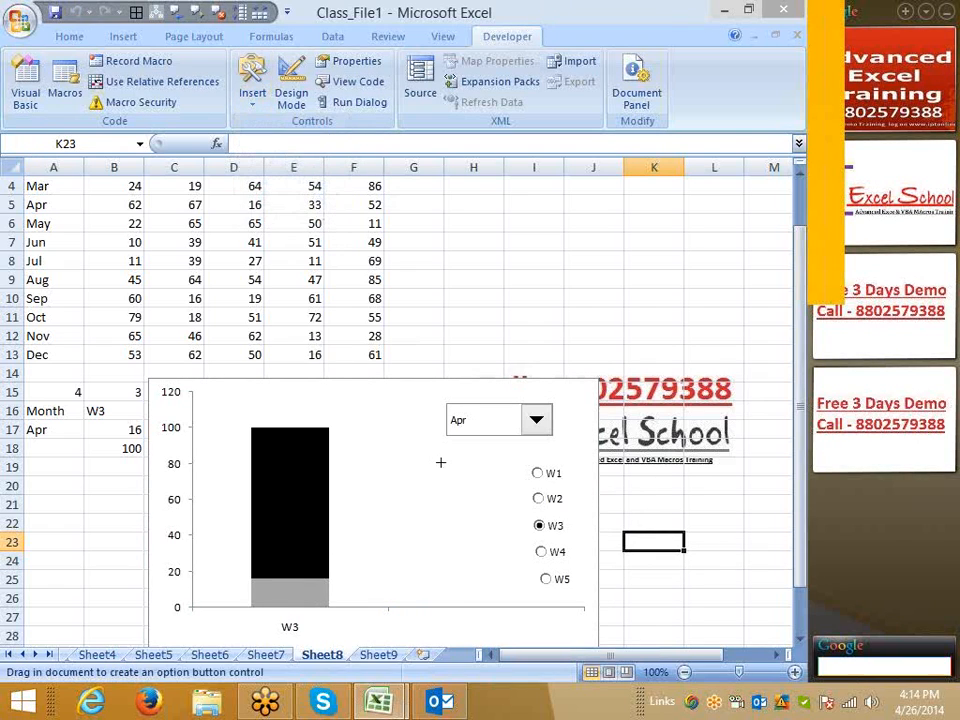
left_click_drag(436, 455, 490, 487)
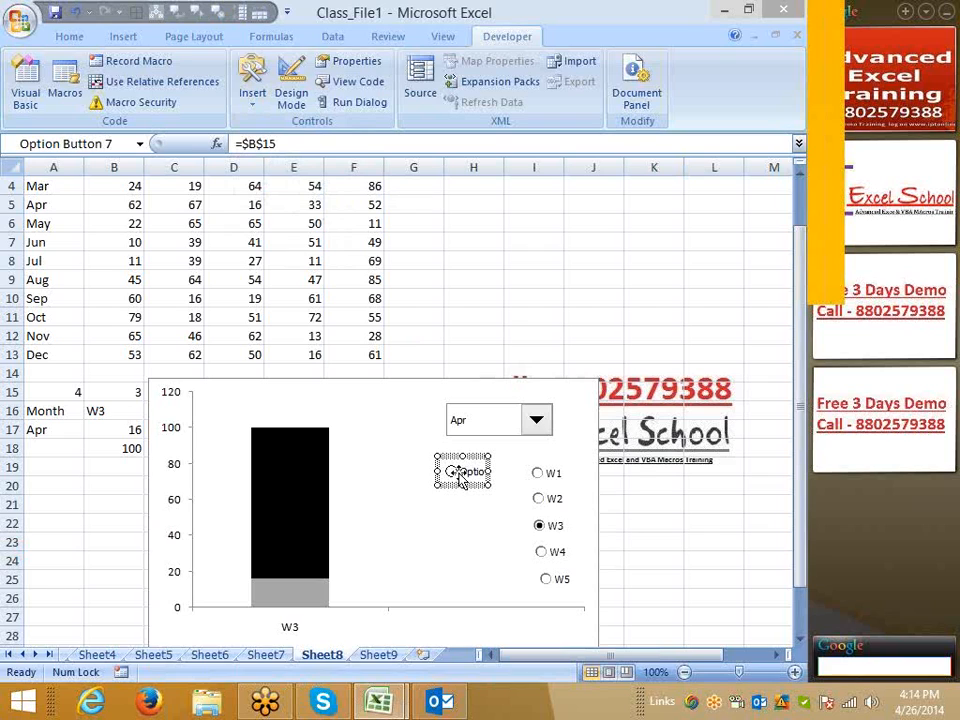
left_click(463, 471)
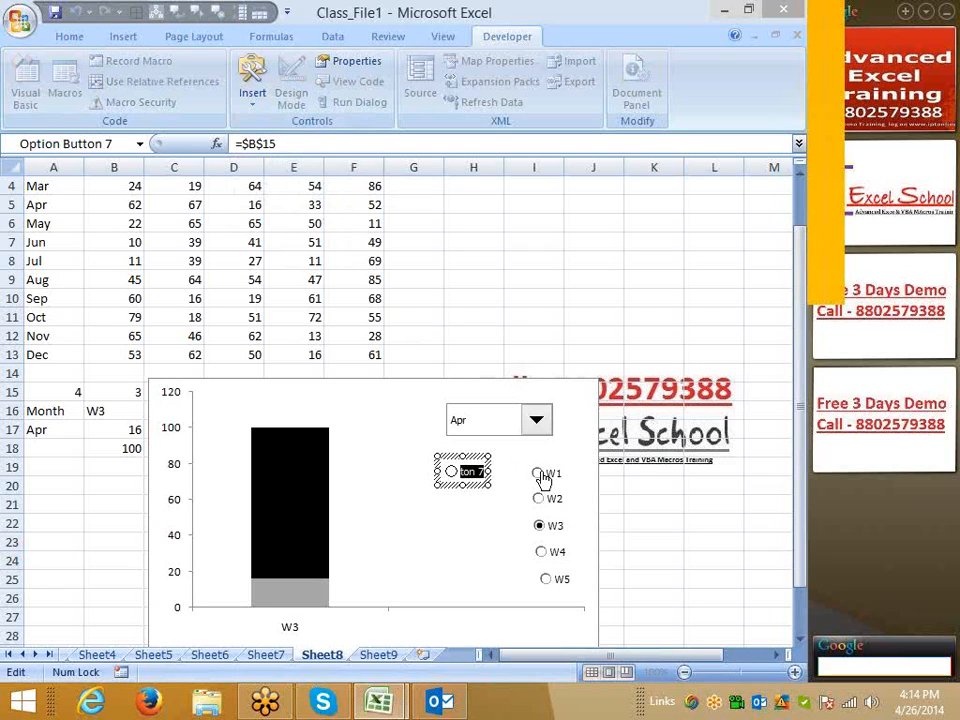
key("BackSpace")
type("Jan")
left_click(650, 540)
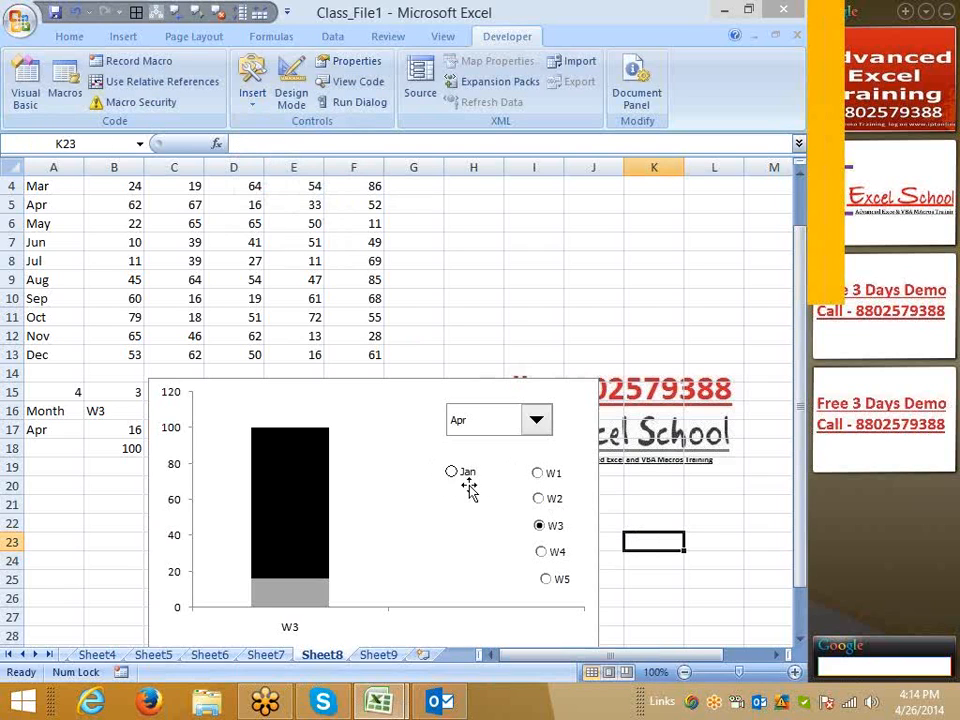
- Delete the Jan option button from the chart
left_click(466, 485)
right_click(466, 485)
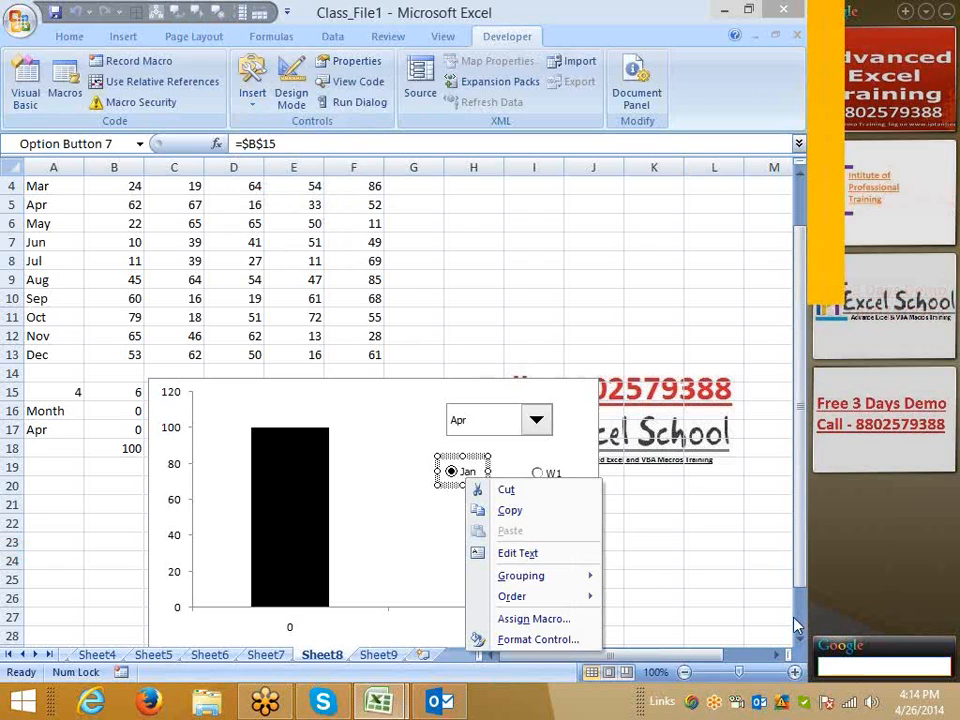
left_click(500, 510)
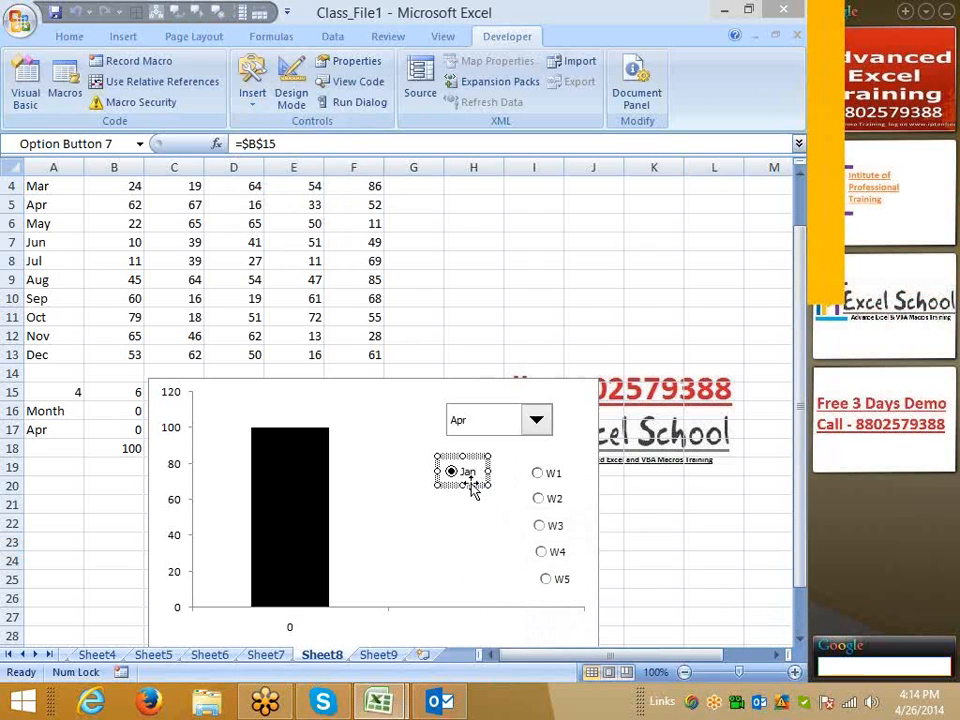
key("Delete")
left_click(660, 504)
- Draw a form-control group box on the chart to the left of the week option buttons and title it Month
left_click(252, 98)
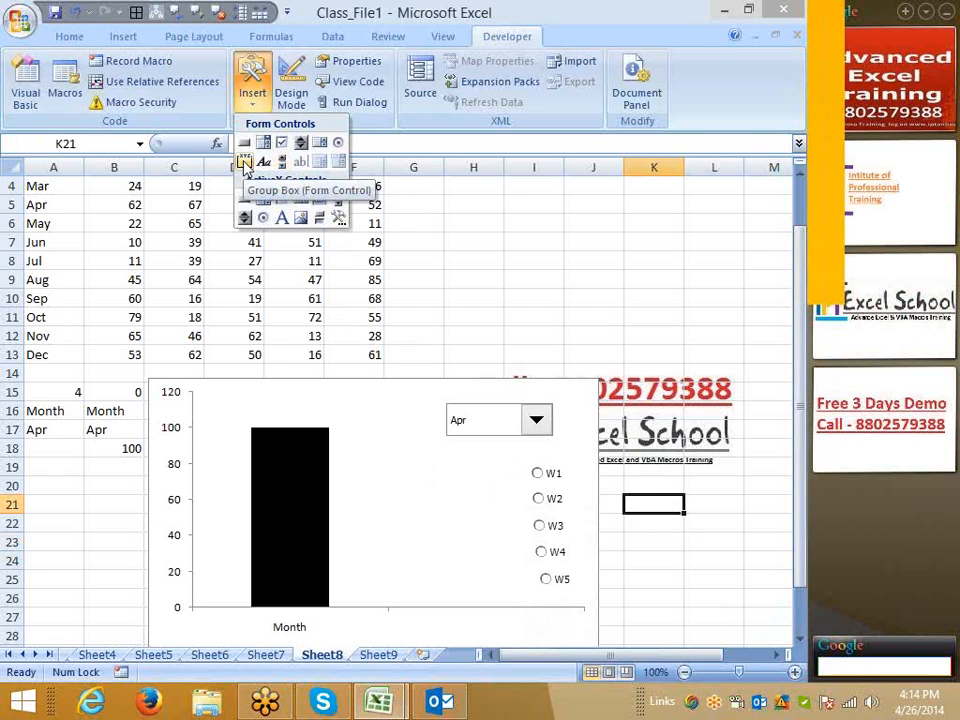
left_click(244, 163)
left_click_drag(412, 458, 451, 567)
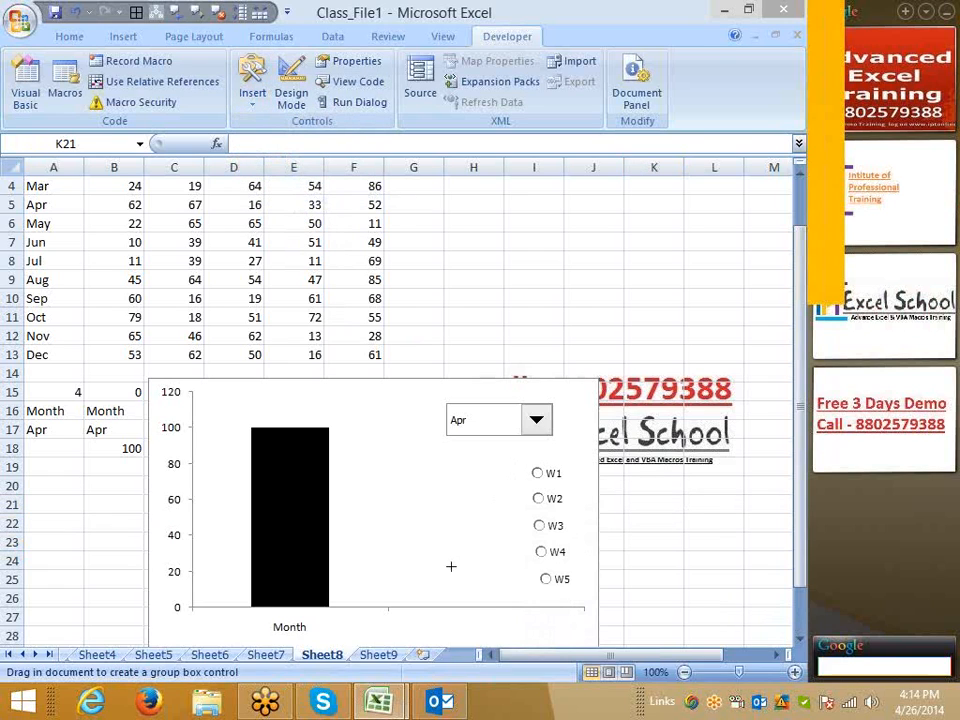
left_click_drag(496, 612, 505, 607)
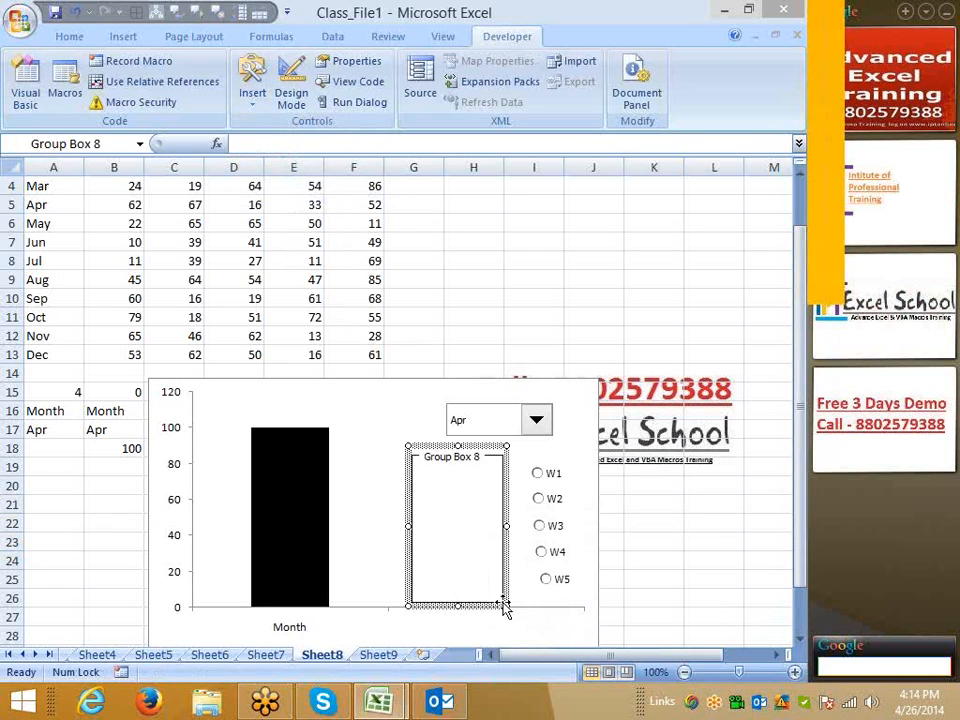
left_click(436, 461)
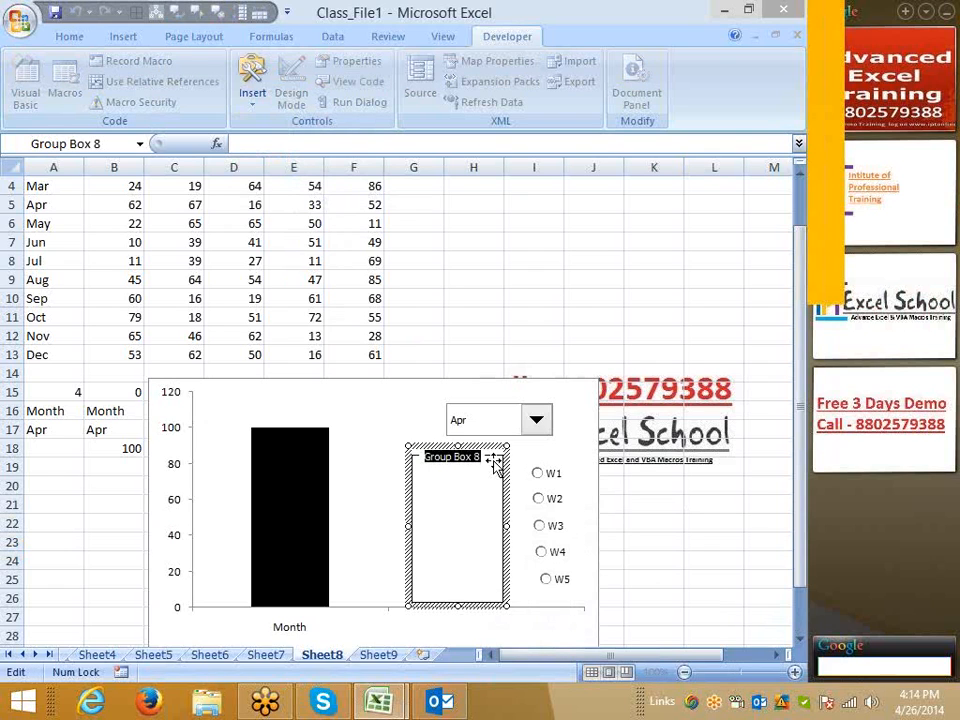
type("Month")
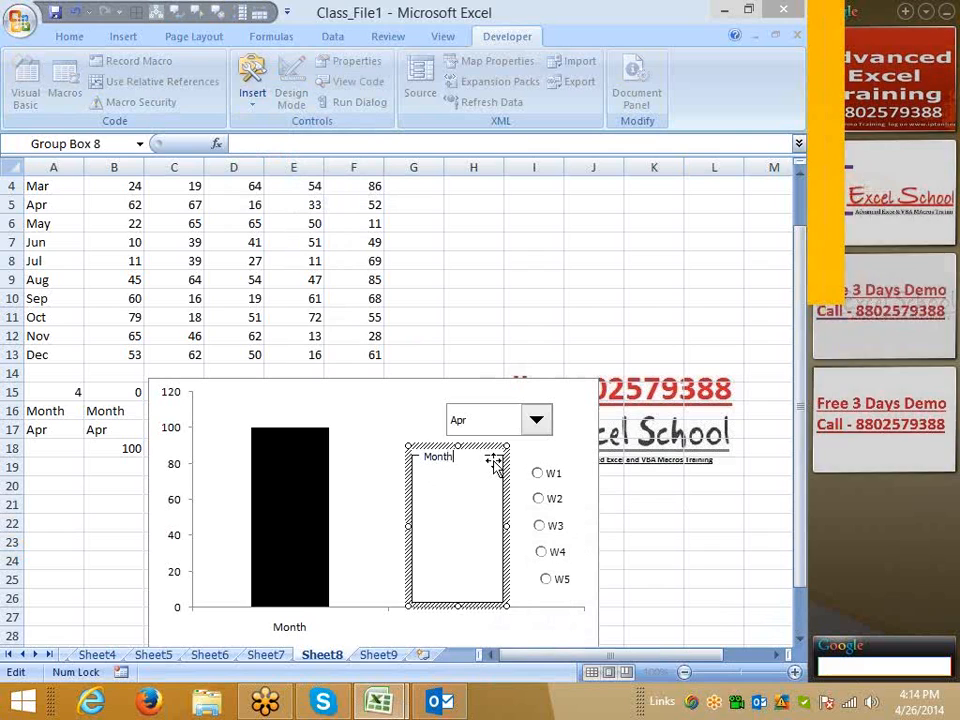
left_click(636, 543)
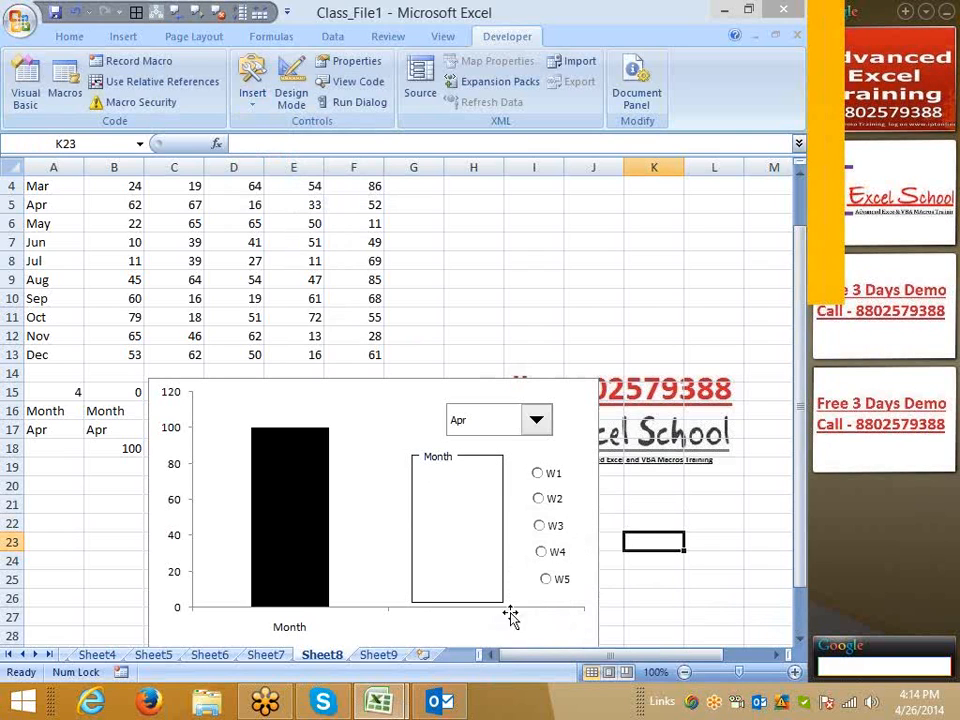
- Copy cell F7 and open the Paste Special options for cell G6
left_click(465, 242)
right_click(465, 242)
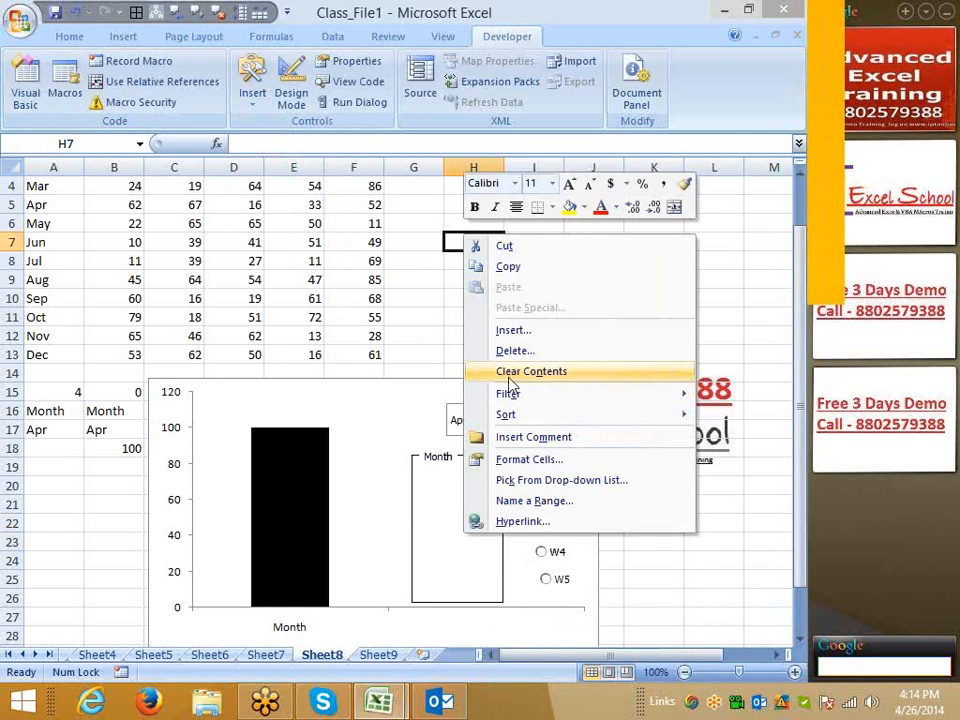
left_click(364, 240)
key("ctrl+c")
right_click(432, 224)
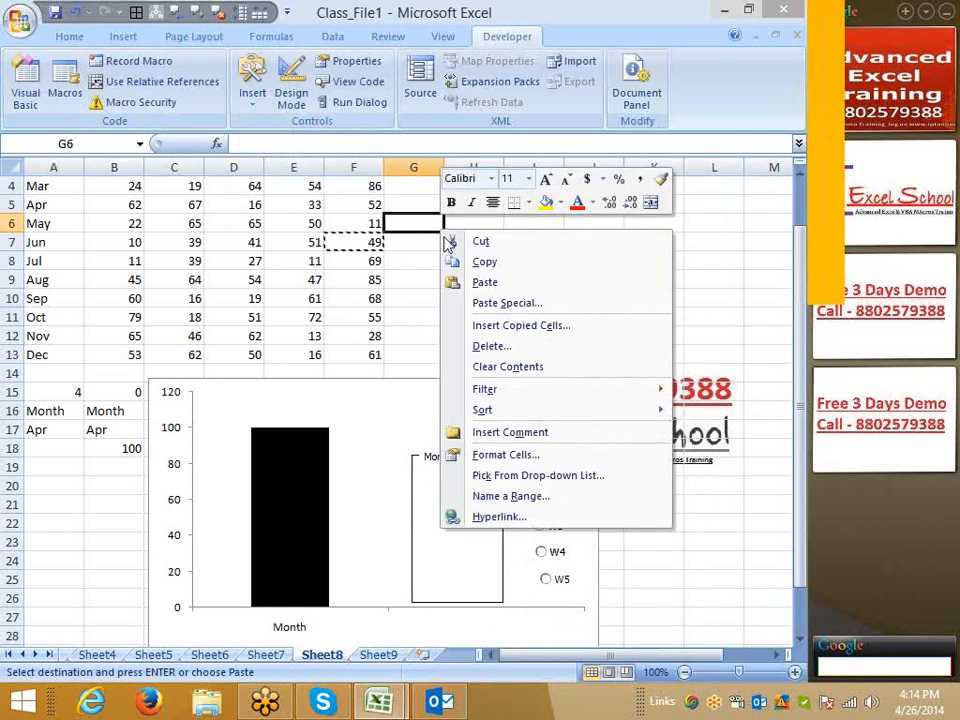
left_click(490, 303)
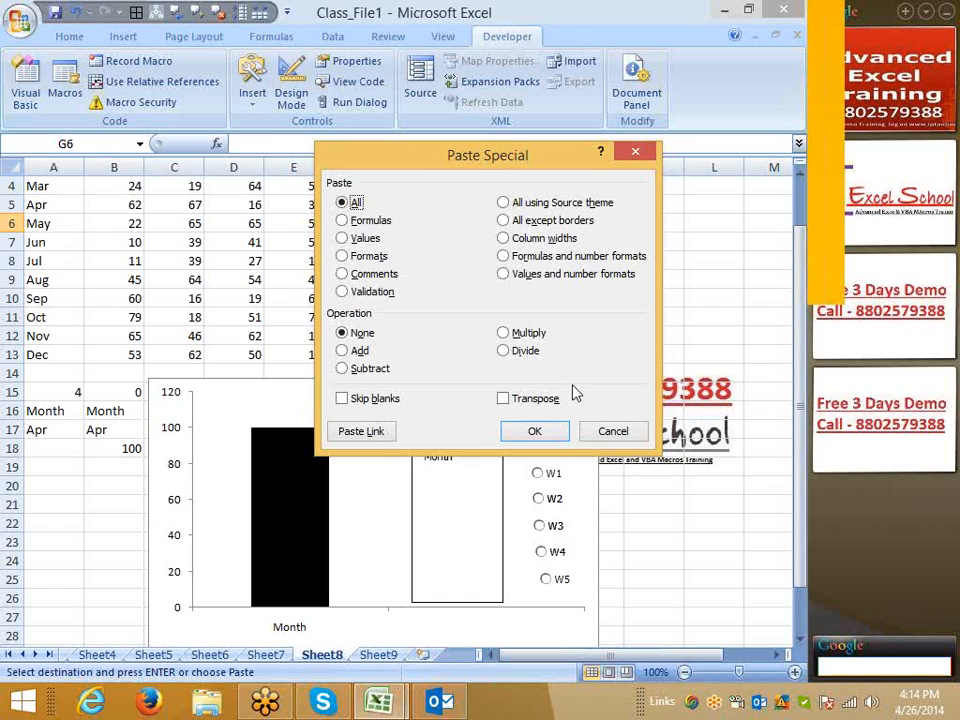
- Try choices in the separate Paste and Operation option groups, including Formulas, Add, Comments and Formats, and close without pasting
left_click(368, 221)
left_click(357, 350)
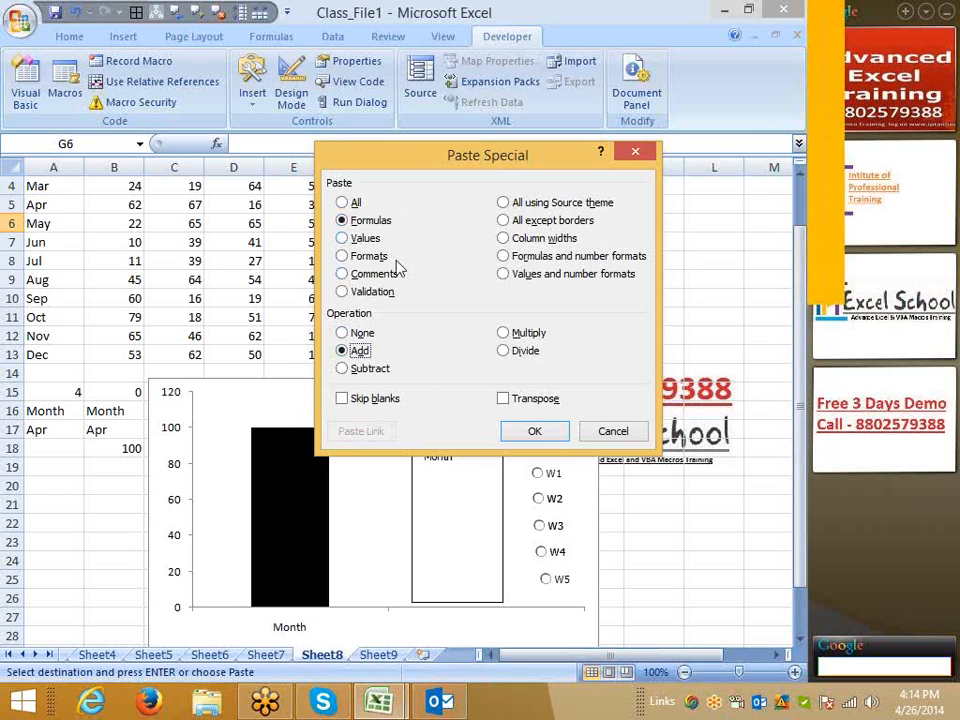
left_click(548, 256)
left_click(393, 274)
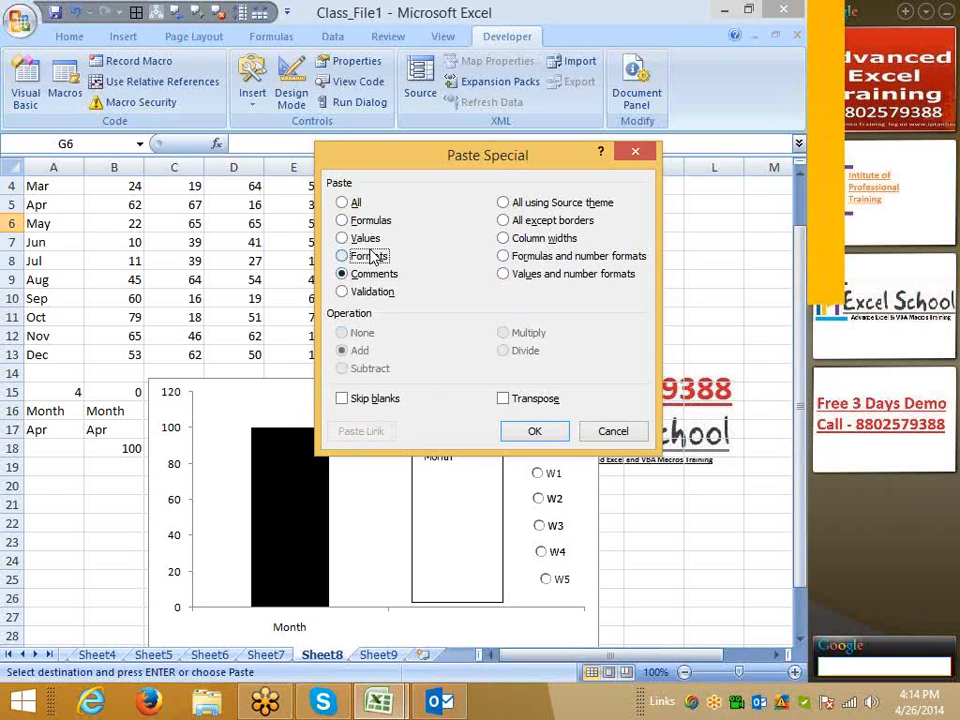
left_click(371, 256)
key("Escape")
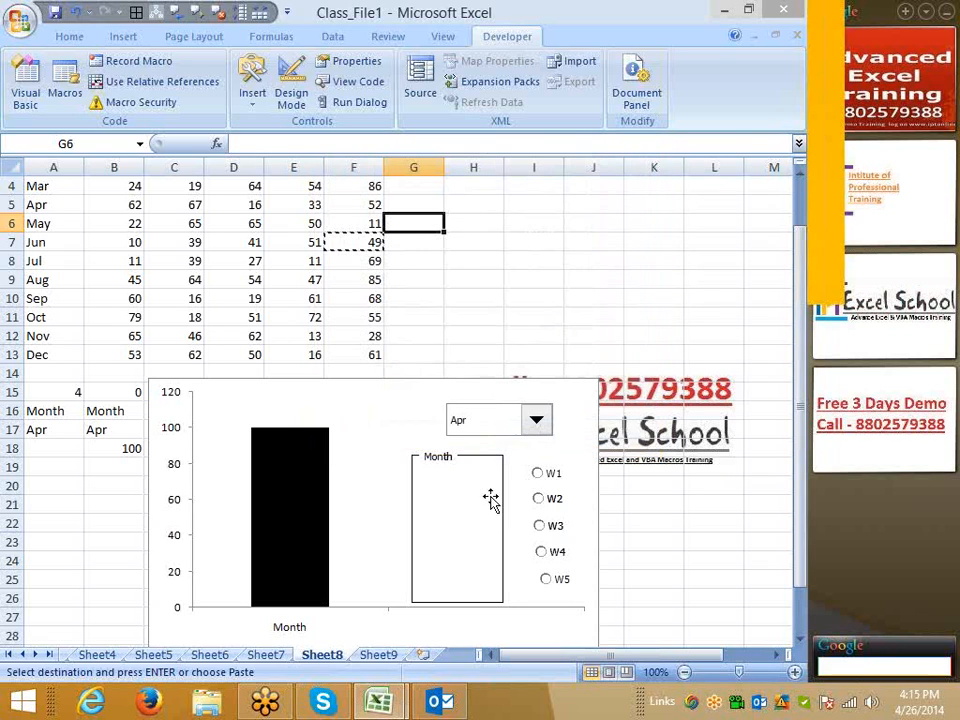
left_click(532, 242)
key("Escape")
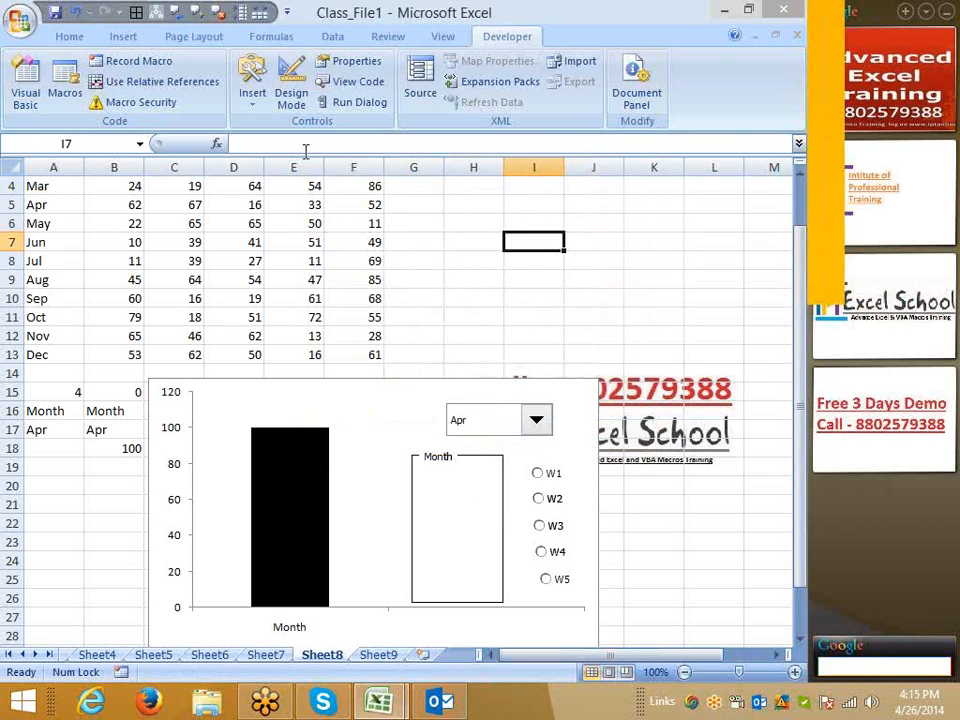
- Draw a form-control option button inside the Month group box and label it Jan
left_click(255, 108)
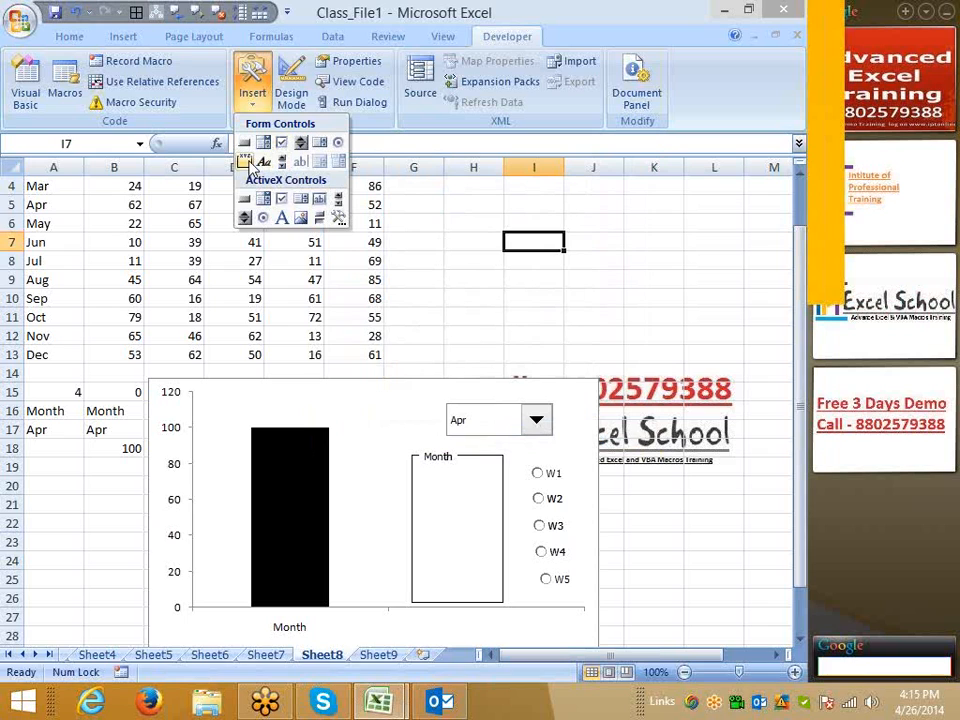
left_click(336, 143)
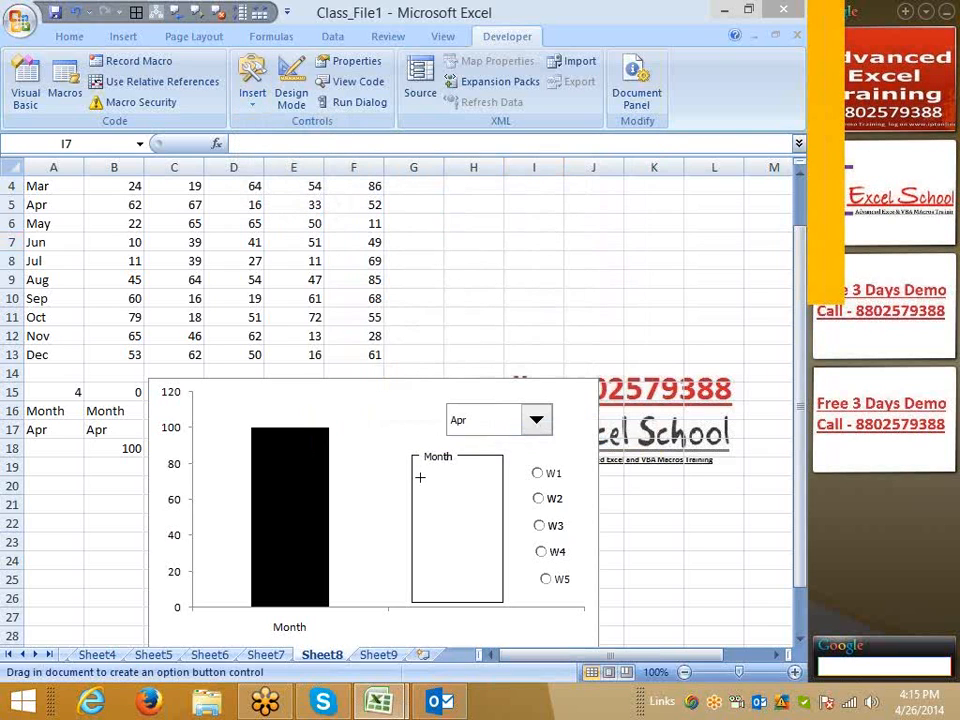
mouse_move(423, 478)
left_mouse_down()
mouse_move(490, 503)
mouse_move(489, 489)
left_mouse_up()
key("BackSpace")
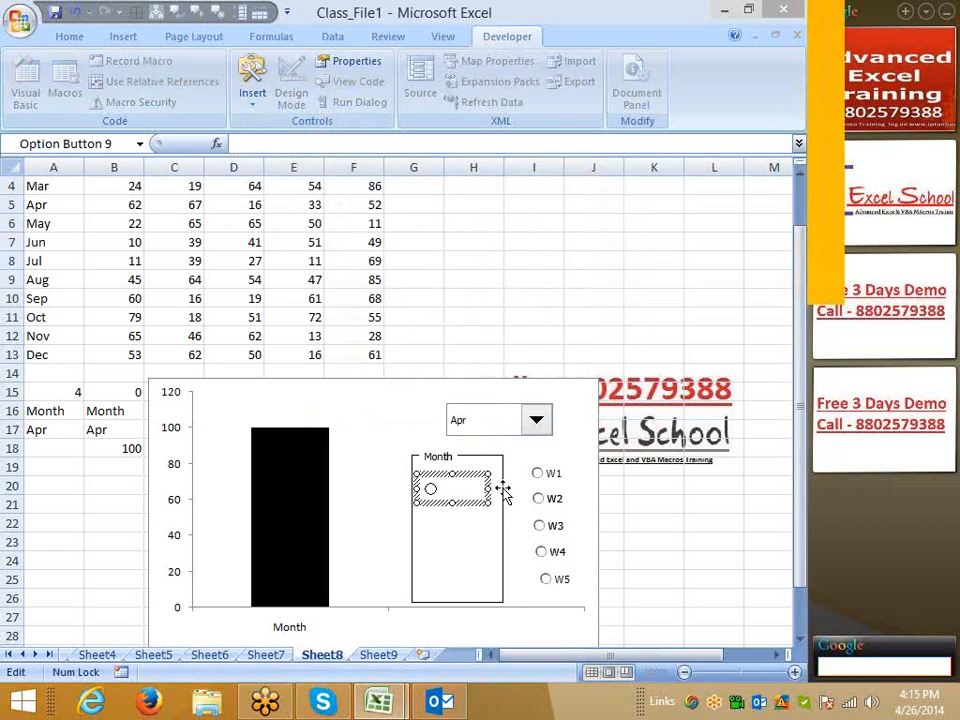
left_click(482, 504)
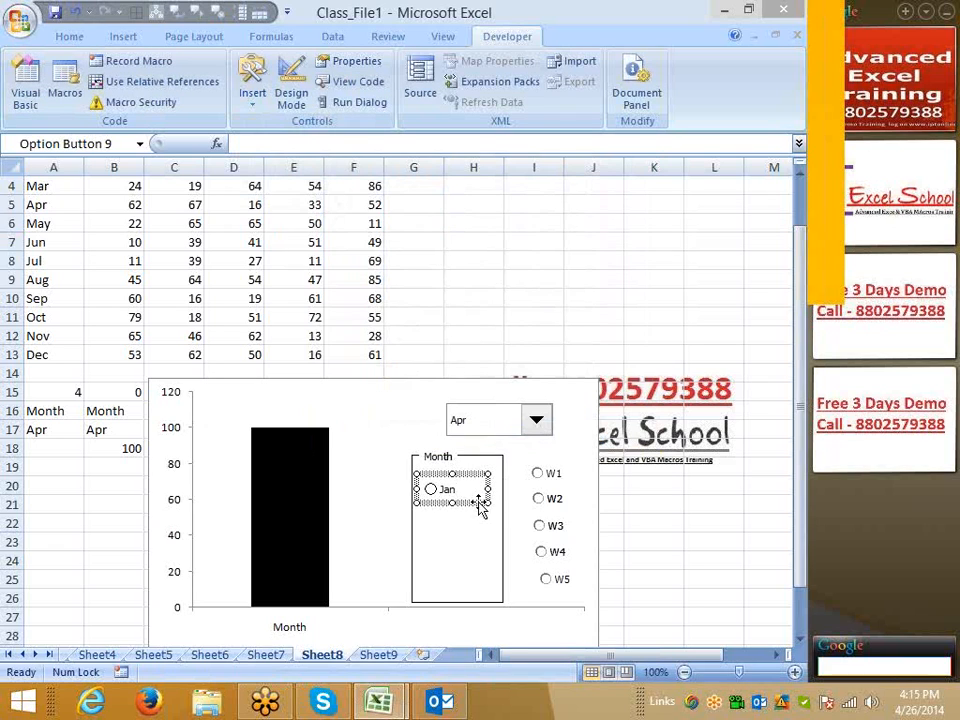
- Link the Jan option button to cell $A$15 and turn on its 3-D shading
right_click(482, 504)
left_click(540, 664)
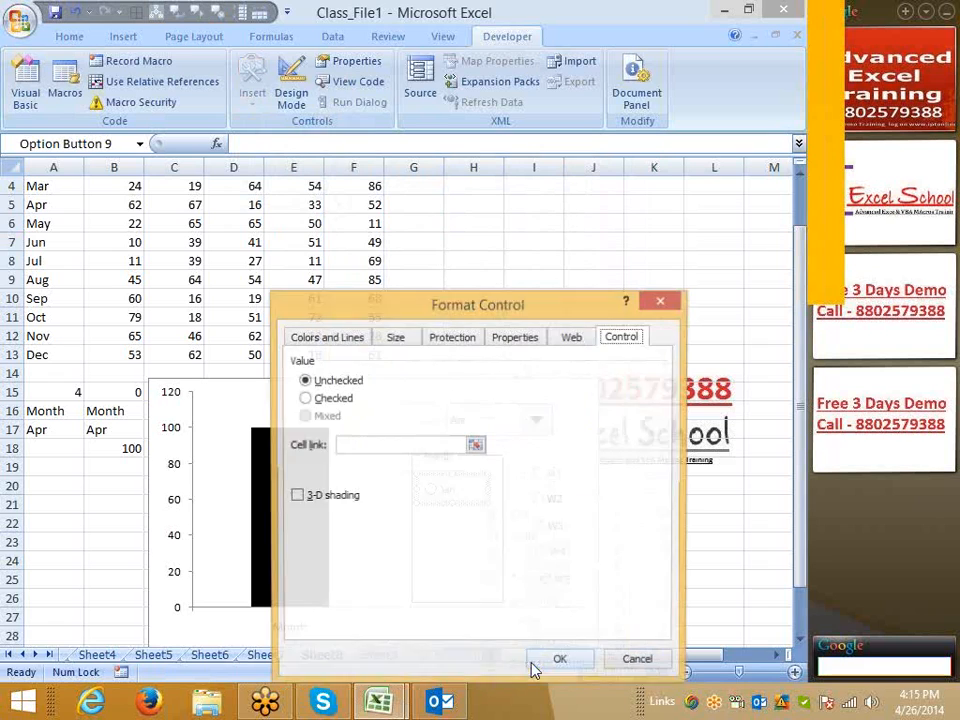
left_click(350, 446)
left_click(63, 398)
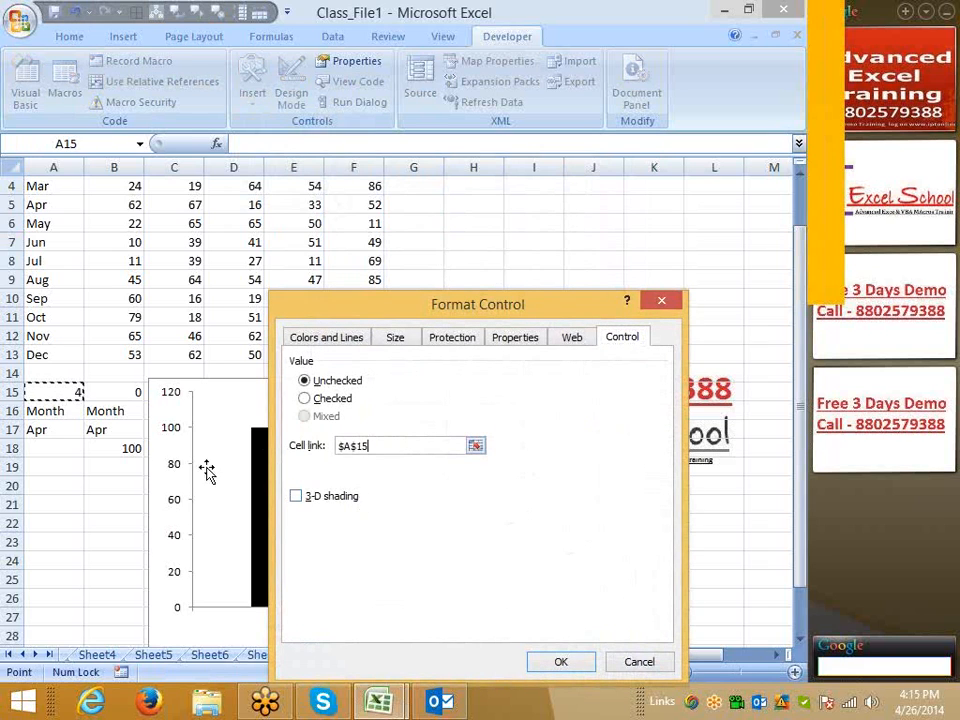
left_click(311, 497)
left_click(561, 662)
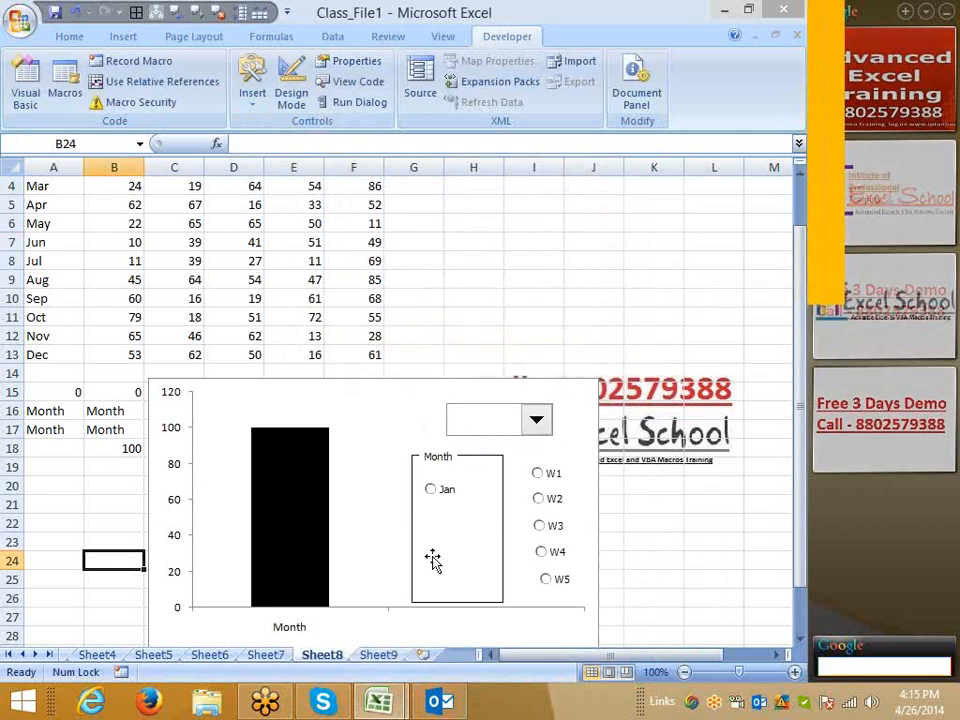
- Select the Jan option, duplicate its button directly beneath inside the Month group box and label the copy Feb
left_click(431, 491)
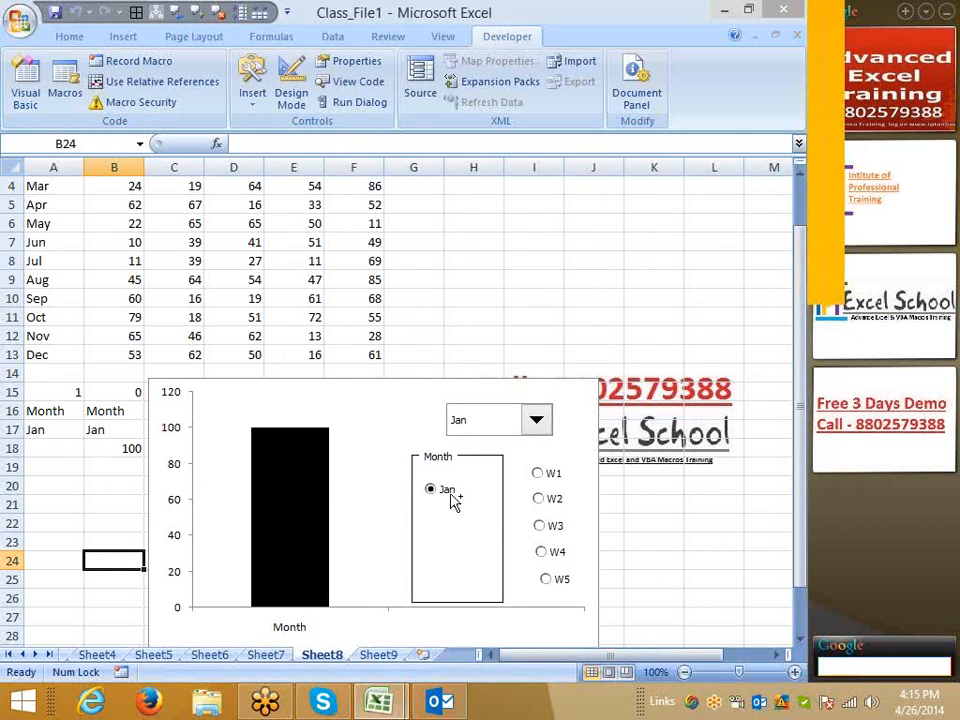
left_click(452, 500, "ctrl")
mouse_move(454, 503)
left_mouse_down()
mouse_move(454, 521)
mouse_move(443, 525)
mouse_move(468, 515)
left_mouse_up()
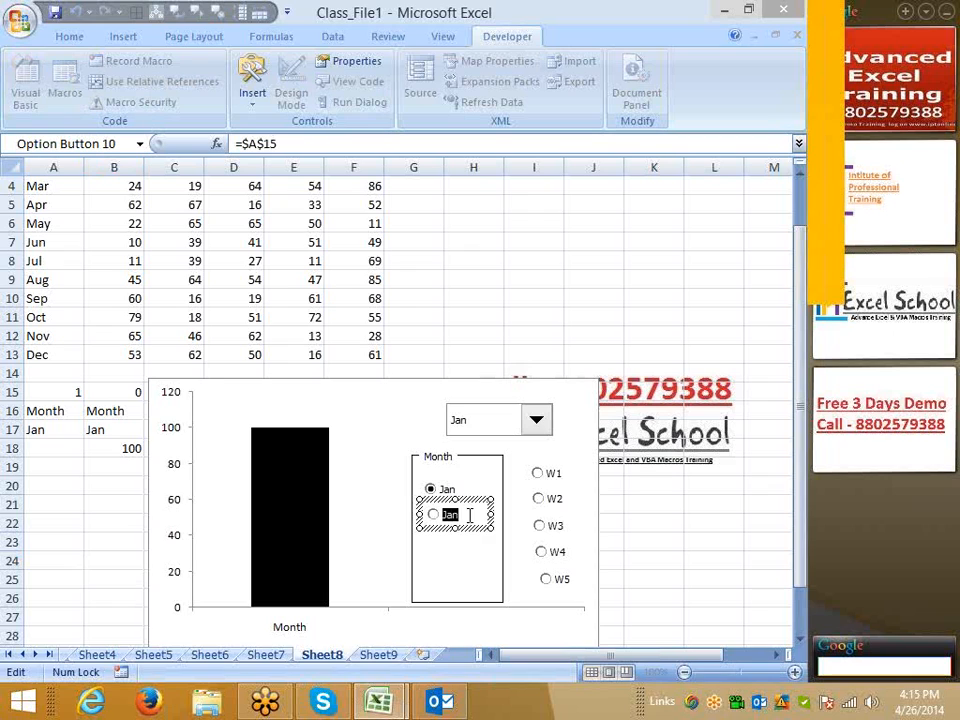
type("Feb")
left_click(470, 530)
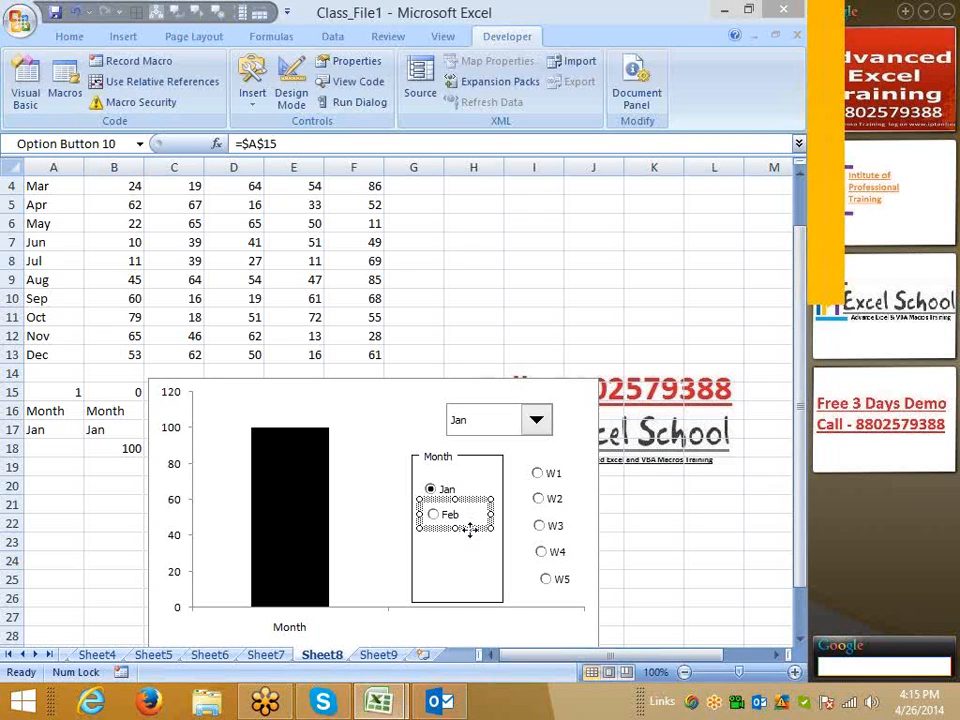
- Duplicate the Feb option button beneath itself in the Month group box and label the copy Mar
mouse_move(469, 528)
left_mouse_down()
mouse_move(476, 557)
mouse_move(456, 535)
left_mouse_up()
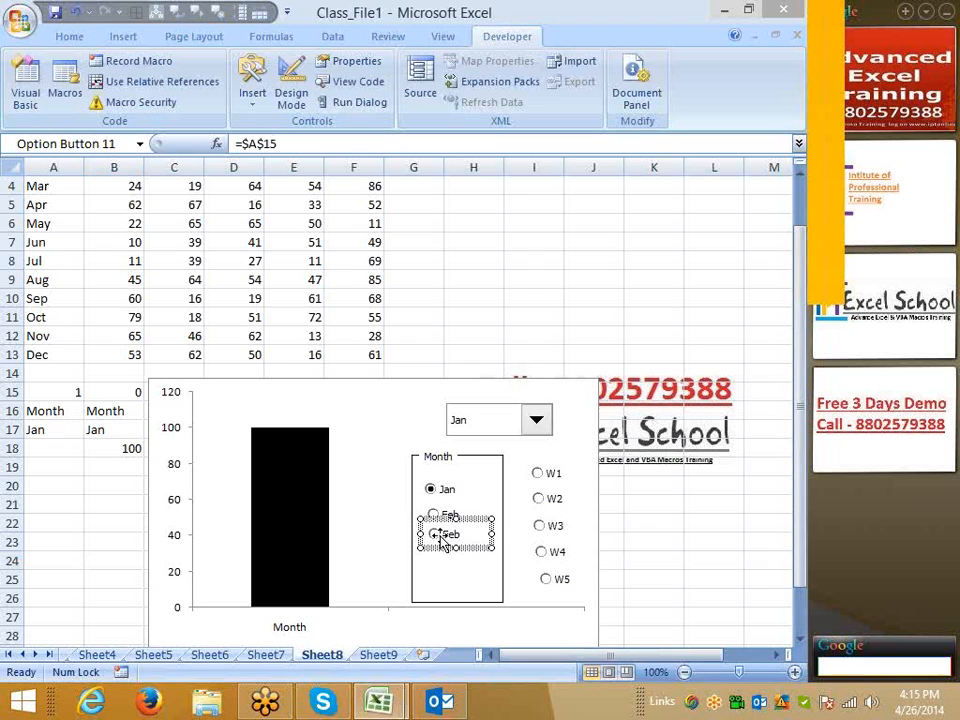
double_click(476, 537)
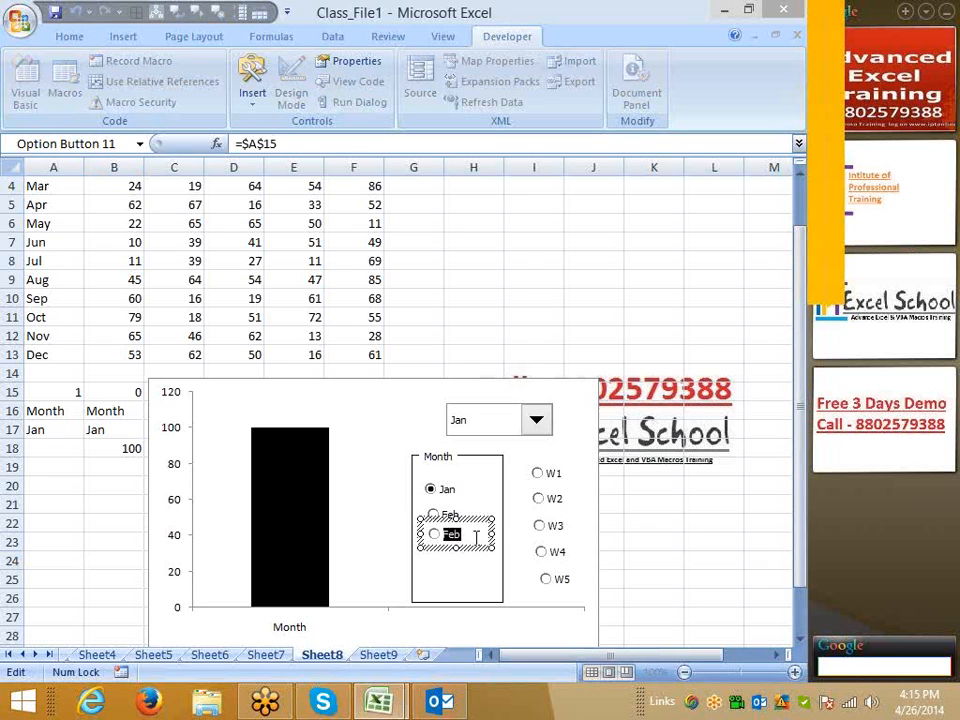
type("Mar")
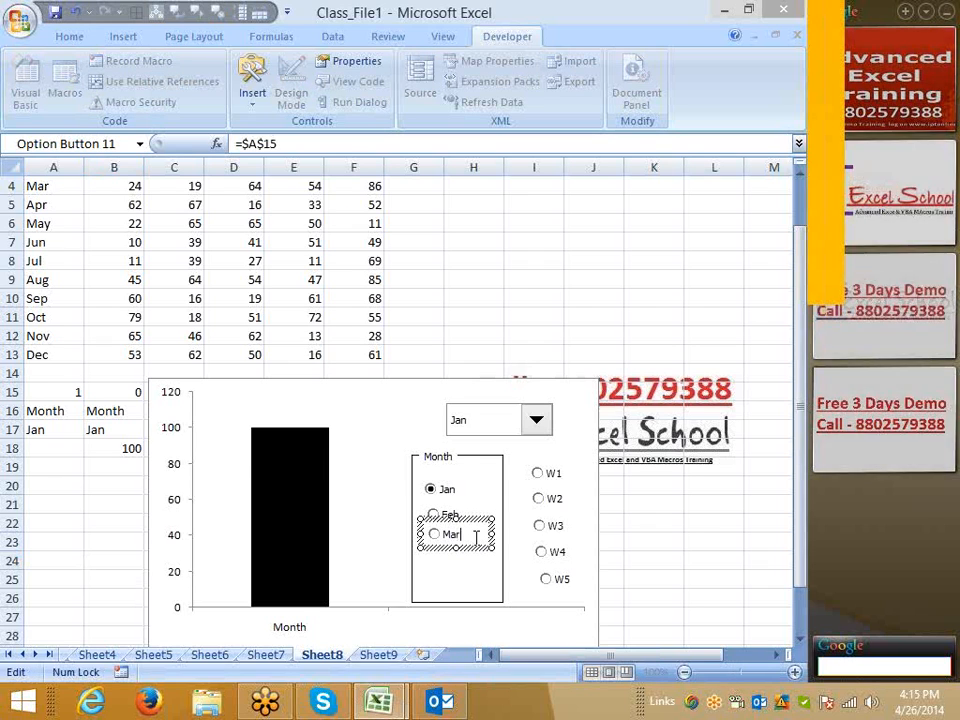
left_click(525, 357)
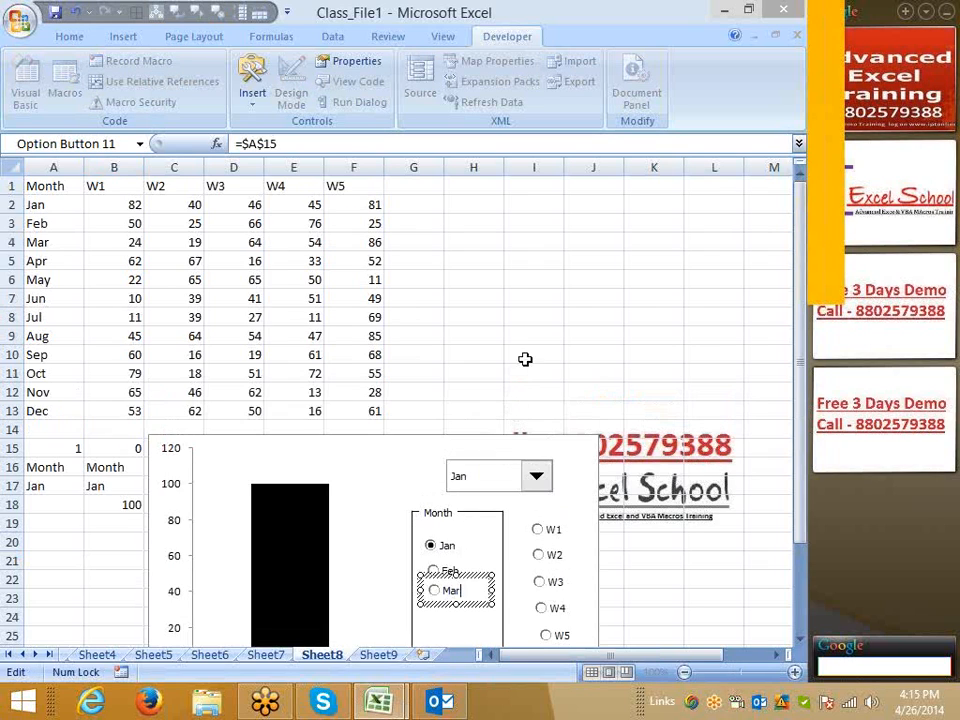
- Test the month option buttons by switching between Mar, Feb and Jan, ending with Mar selected
left_click(438, 591)
left_click(436, 572)
left_click(431, 546)
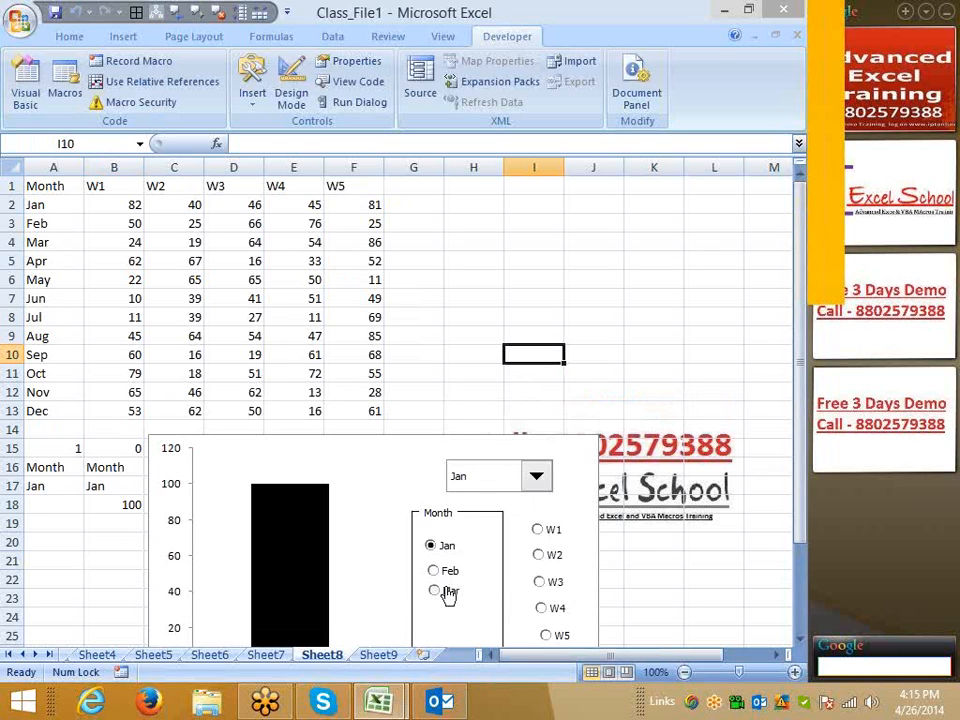
left_click(448, 594)
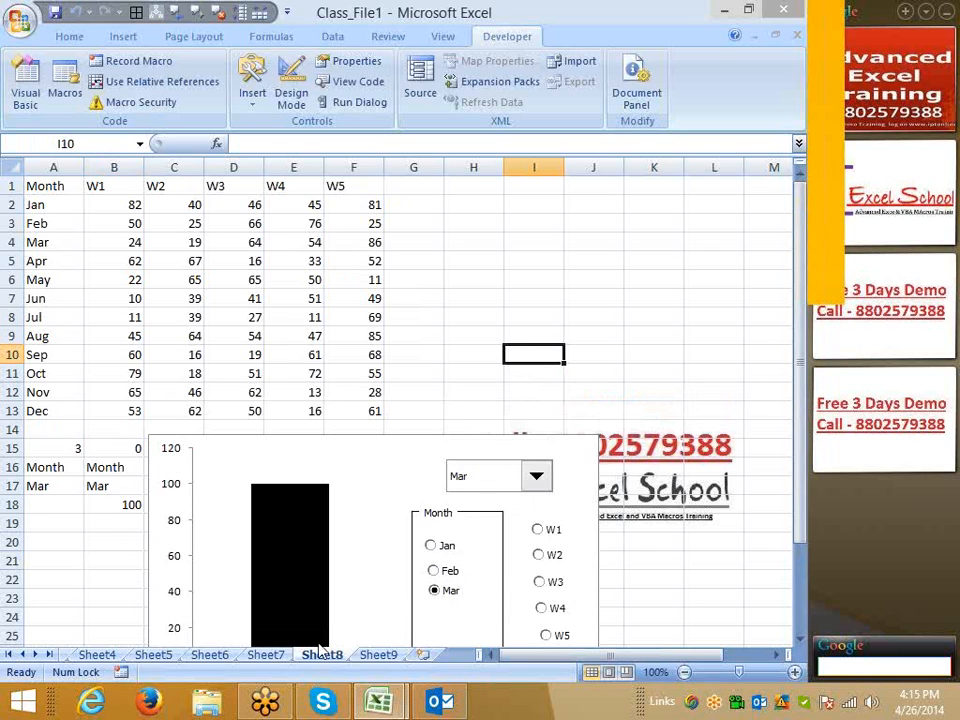
- Look at the chart with its controls on Sheet5 and the available form controls, and return to Sheet8
left_click(170, 656)
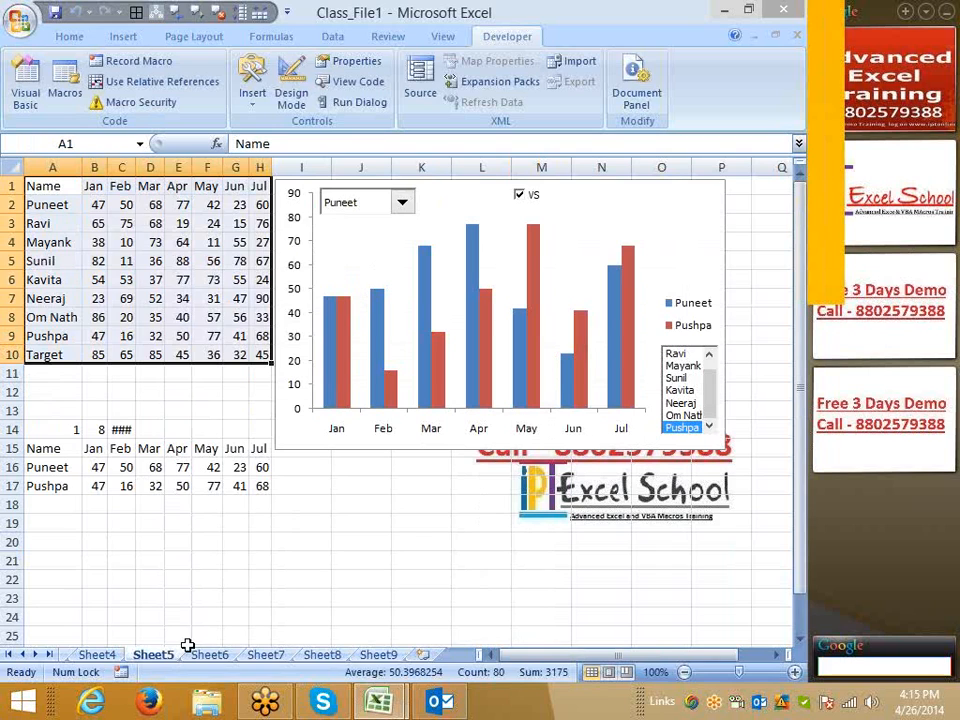
left_click(343, 596)
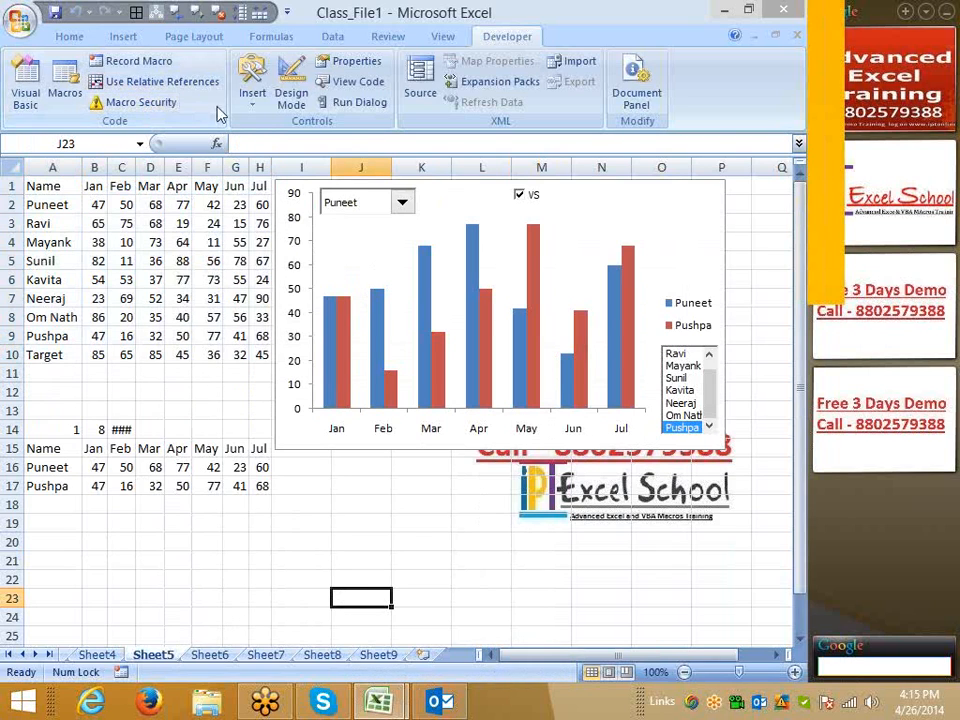
left_click(252, 90)
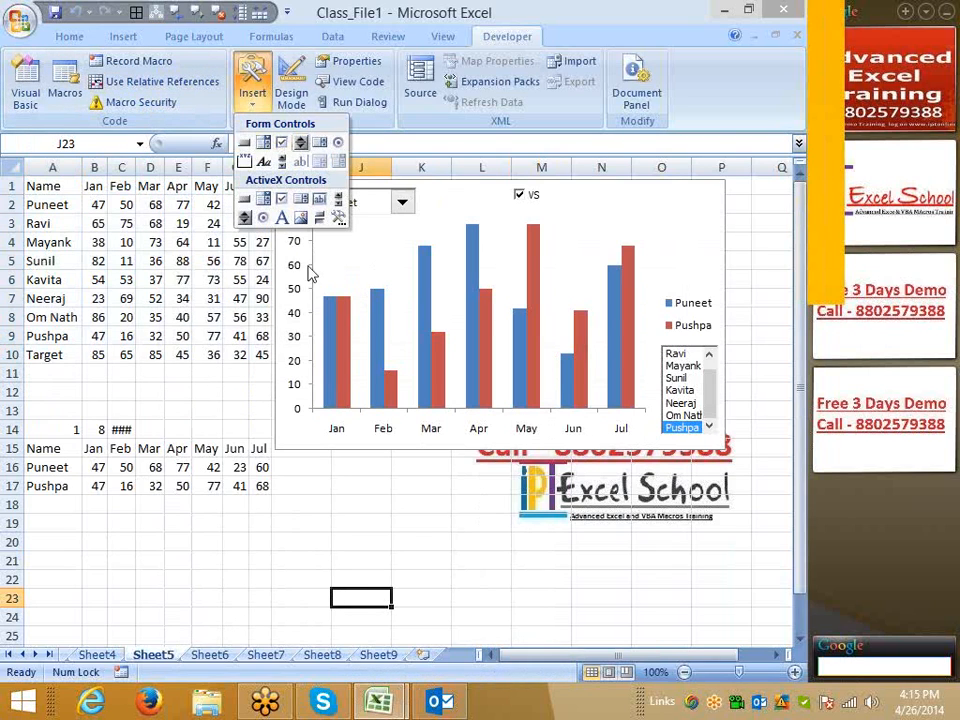
left_click(369, 668)
left_click(322, 655)
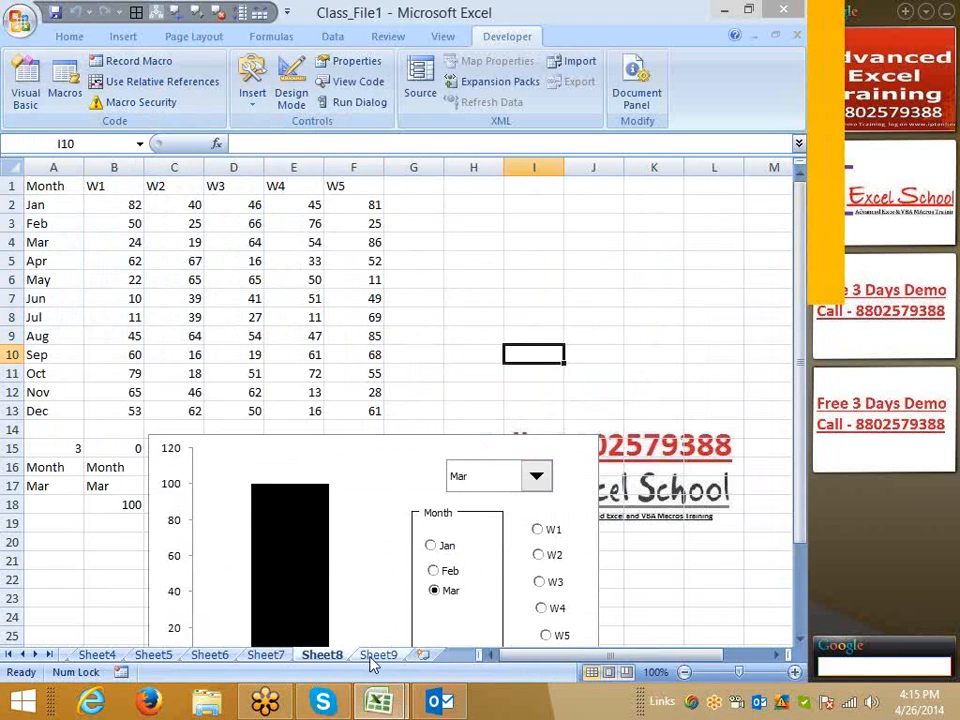
- Test the week option buttons on the Sheet8 chart by selecting W1, W2, W3 and W4 in turn
scroll(343, 563, "down", 1)
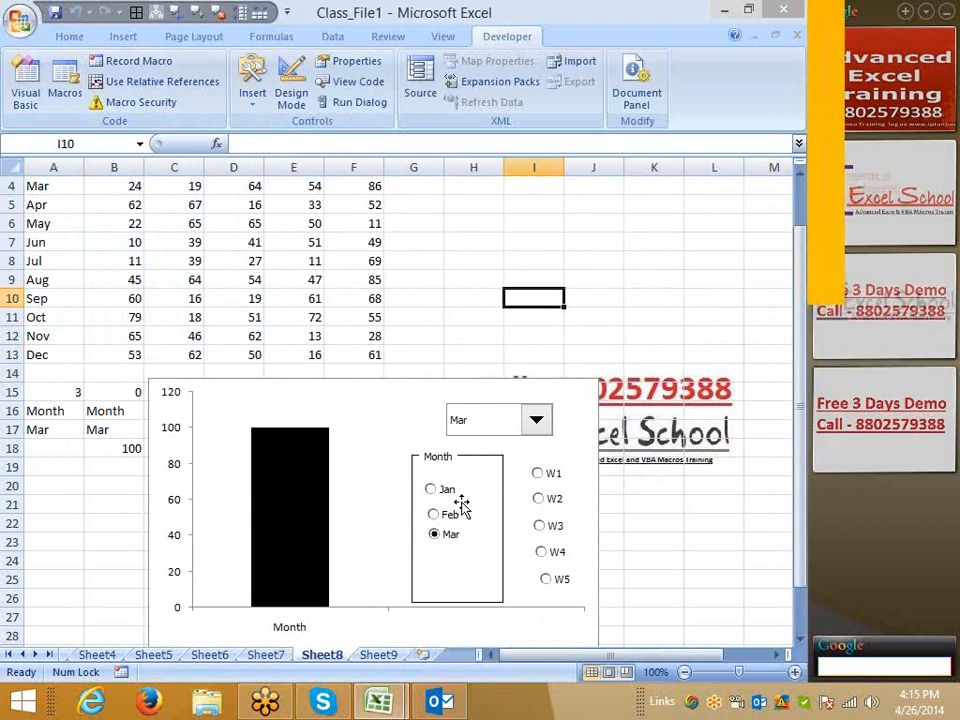
left_click(545, 482)
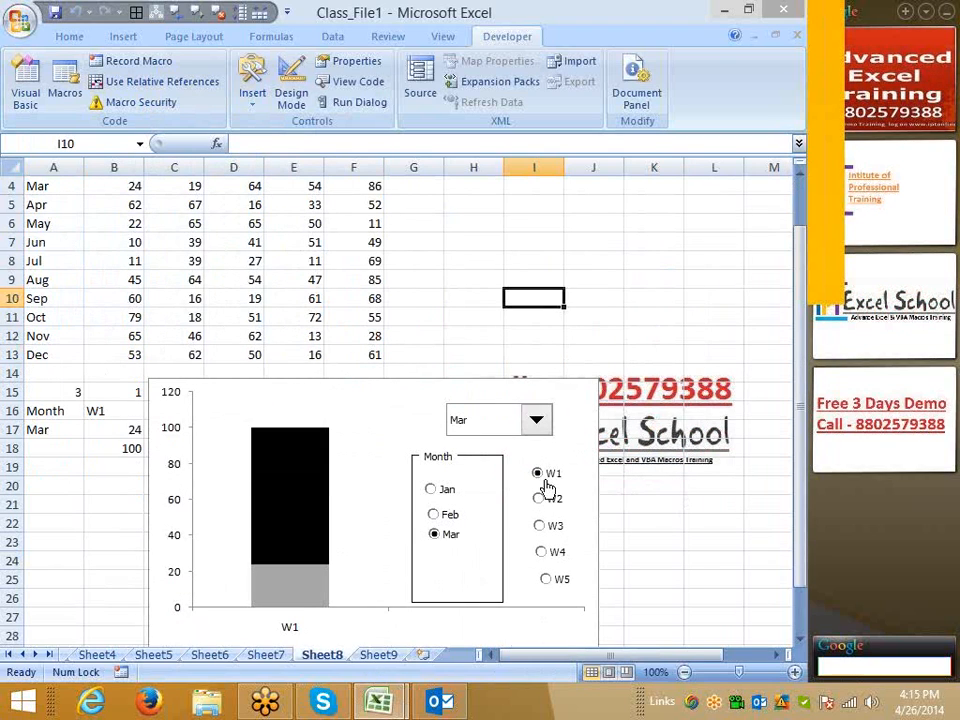
left_click(547, 499)
left_click(550, 526)
left_click(551, 552)
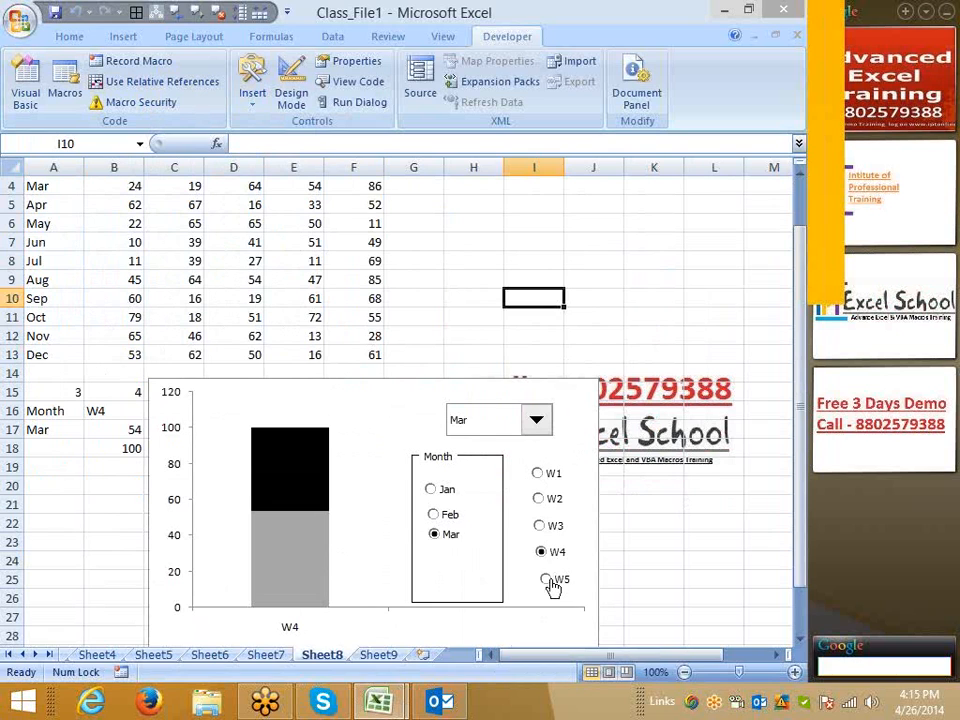
- On Sheet6, draw a spin button form control in the chart's upper-right area above the legend
left_click(209, 655)
left_click(305, 543)
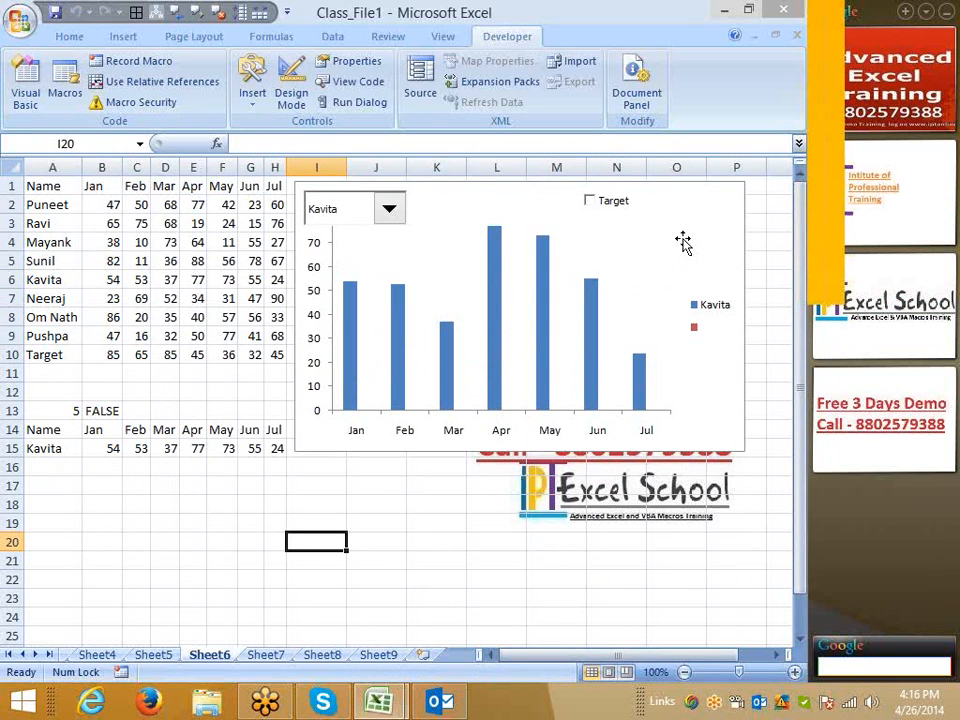
left_click(252, 85)
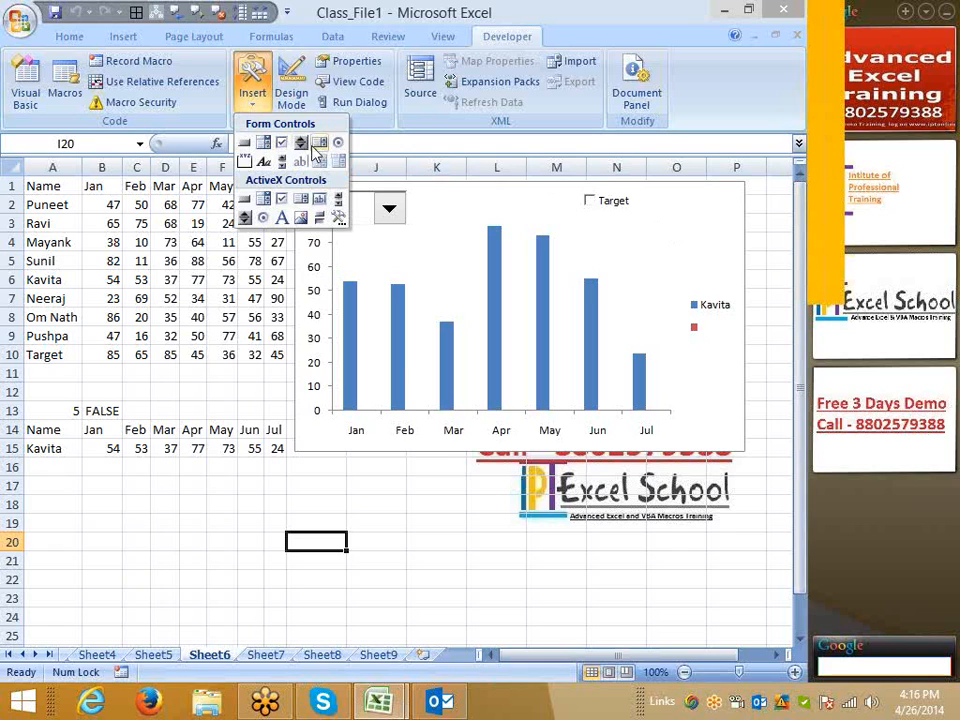
left_click(300, 142)
mouse_move(680, 205)
left_mouse_down()
mouse_move(709, 266)
mouse_move(711, 241)
left_mouse_up()
- Format the spin button with minimum value 1, maximum value 9 and cell link $A$13
right_click(707, 241)
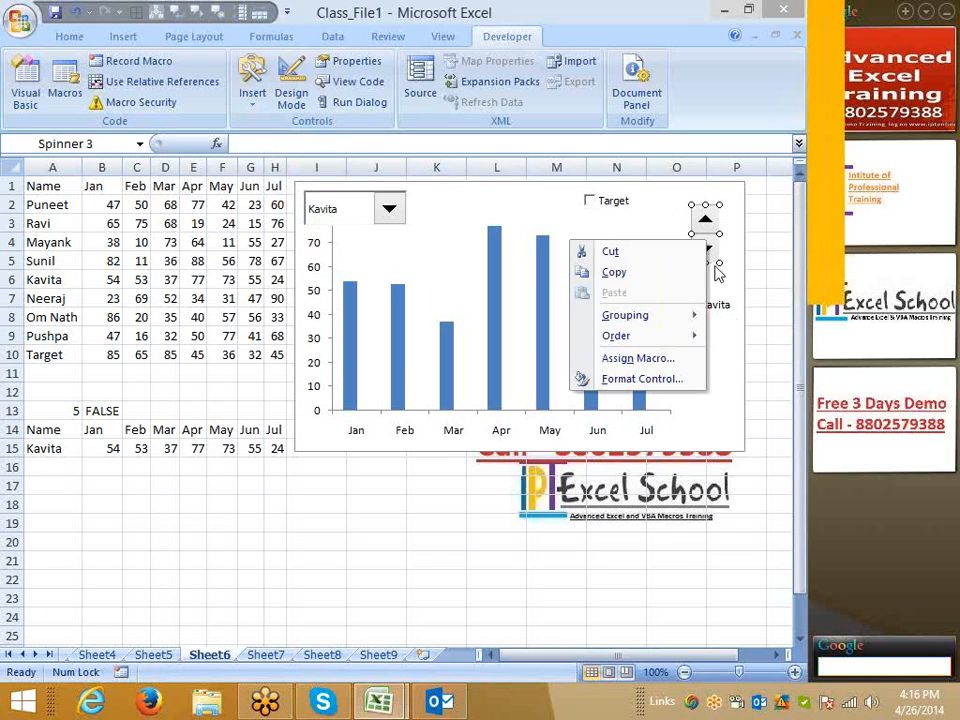
left_click(680, 380)
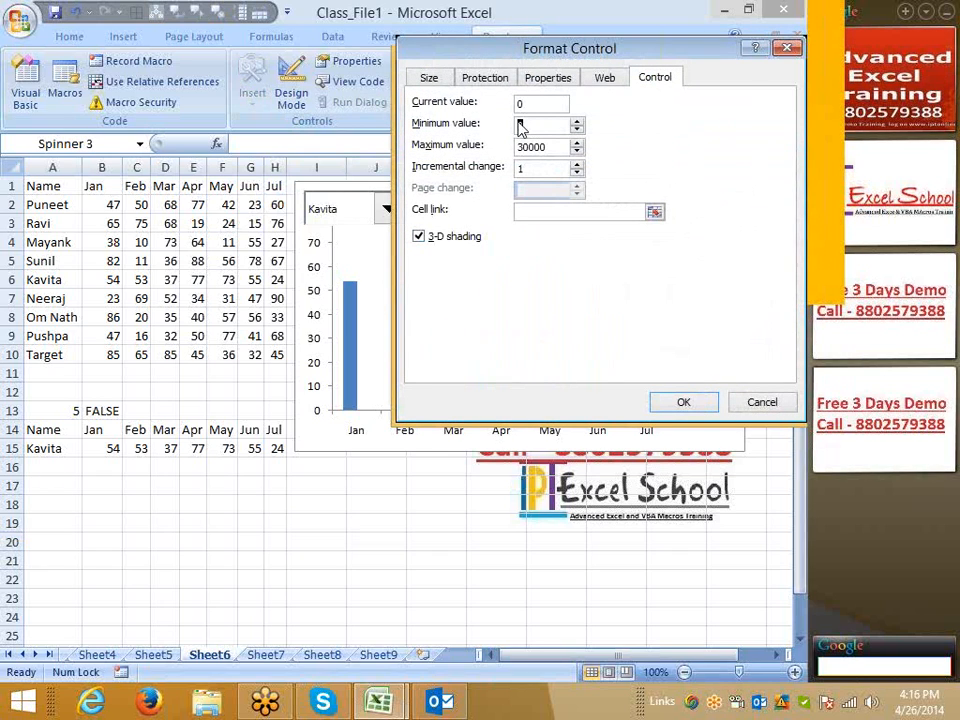
type("1")
double_click(531, 148)
type("9")
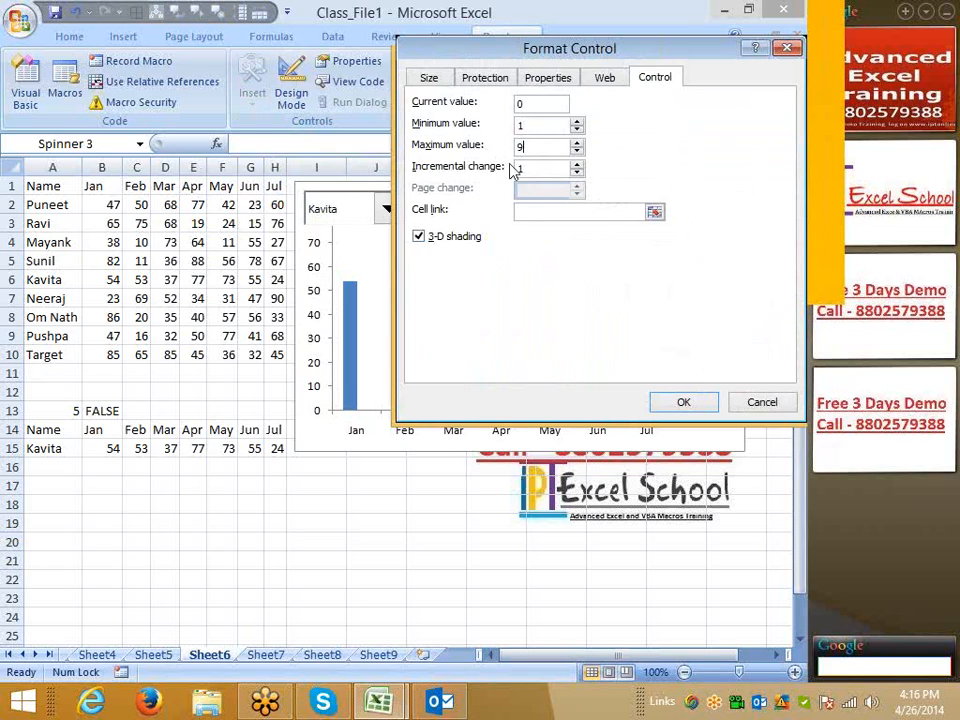
left_click(526, 211)
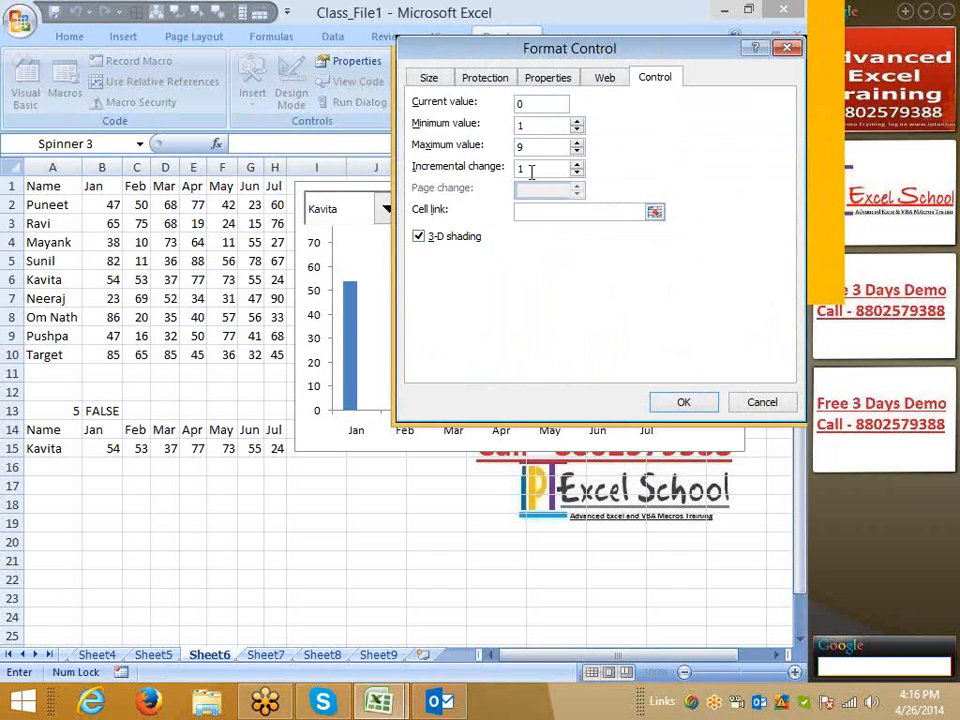
left_click(75, 410)
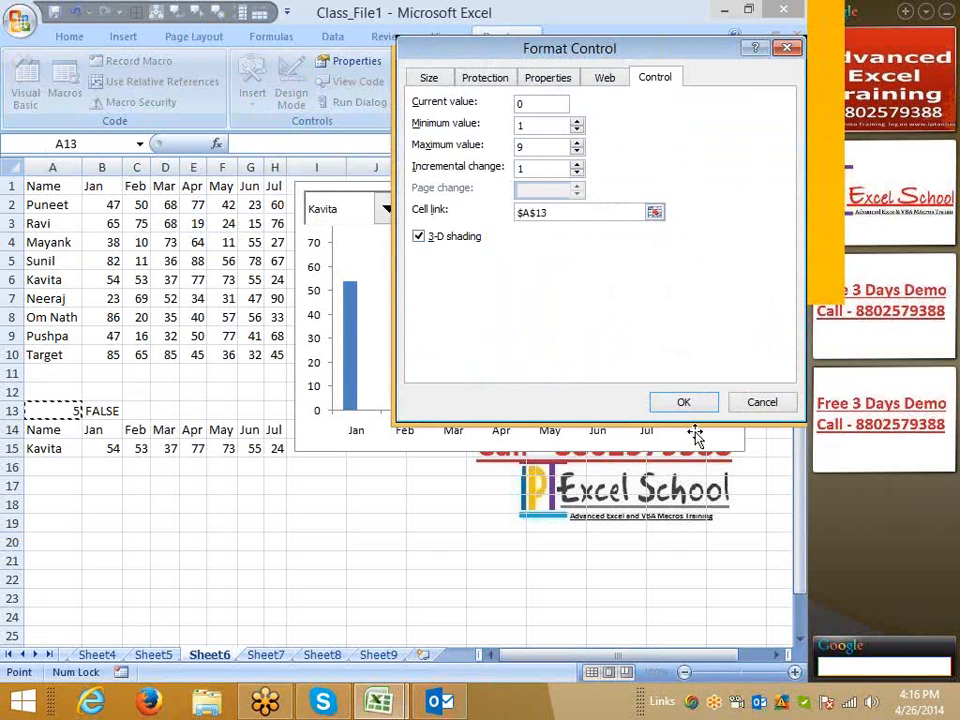
left_click(683, 402)
left_click(319, 630)
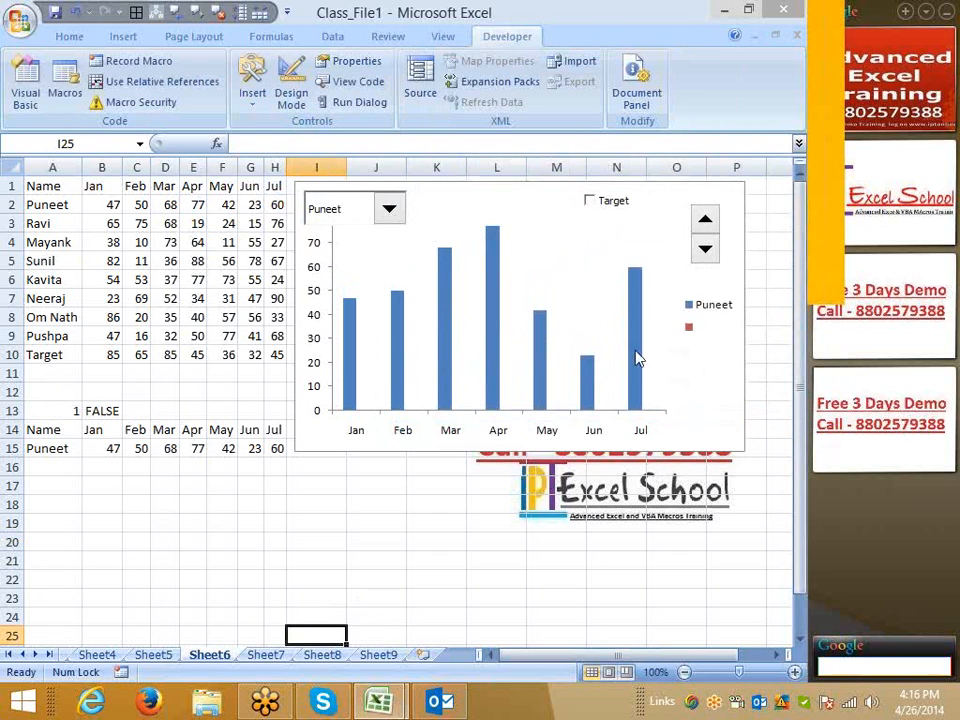
- Test the spin button by stepping the charted name up and down through the list
left_click(705, 250)
left_click(711, 222)
left_click(711, 222)
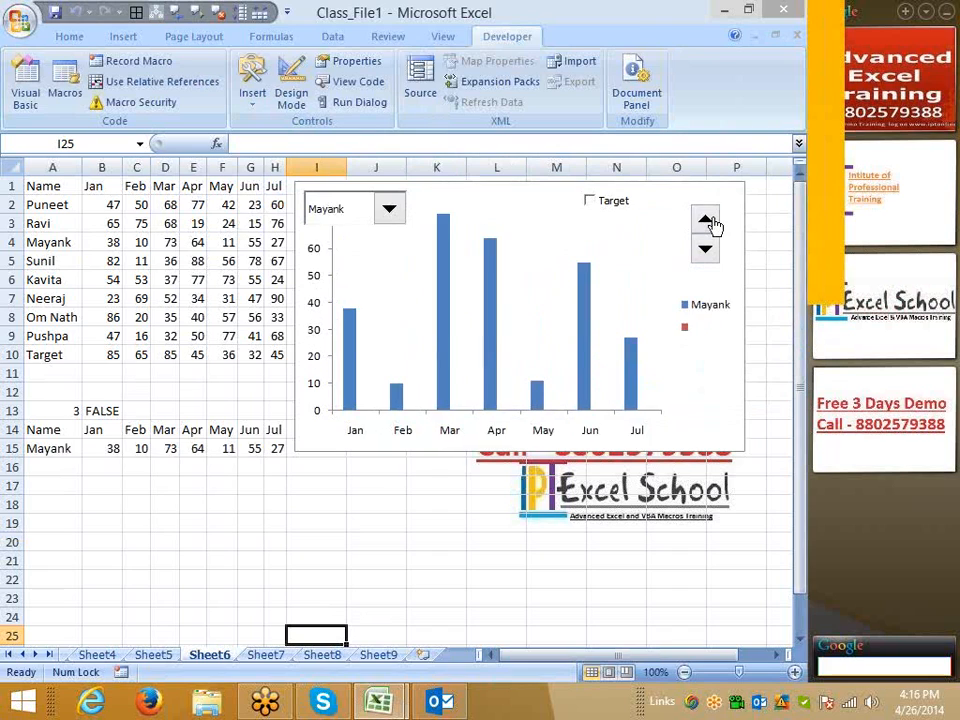
left_click(711, 222)
left_click(711, 222)
left_click(711, 222)
left_click(711, 222)
left_click(707, 248)
left_click(707, 248)
left_click(707, 248)
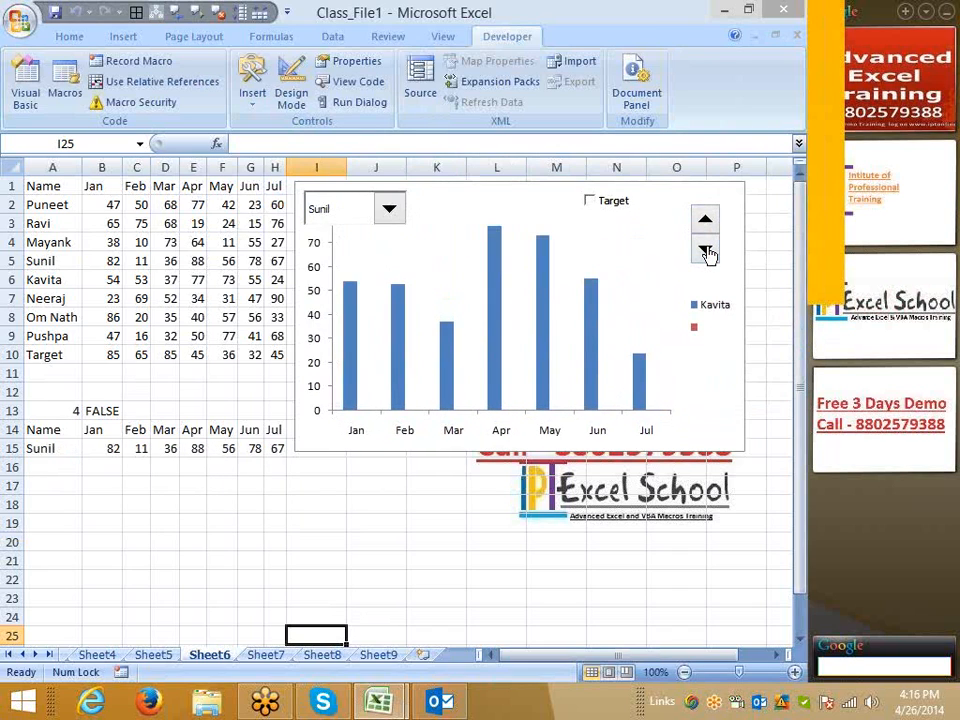
left_click(707, 248)
left_click(707, 248)
left_click(707, 220)
- Enable the Target series on the chart and step through the names with the spin button to compare them
left_click(590, 201)
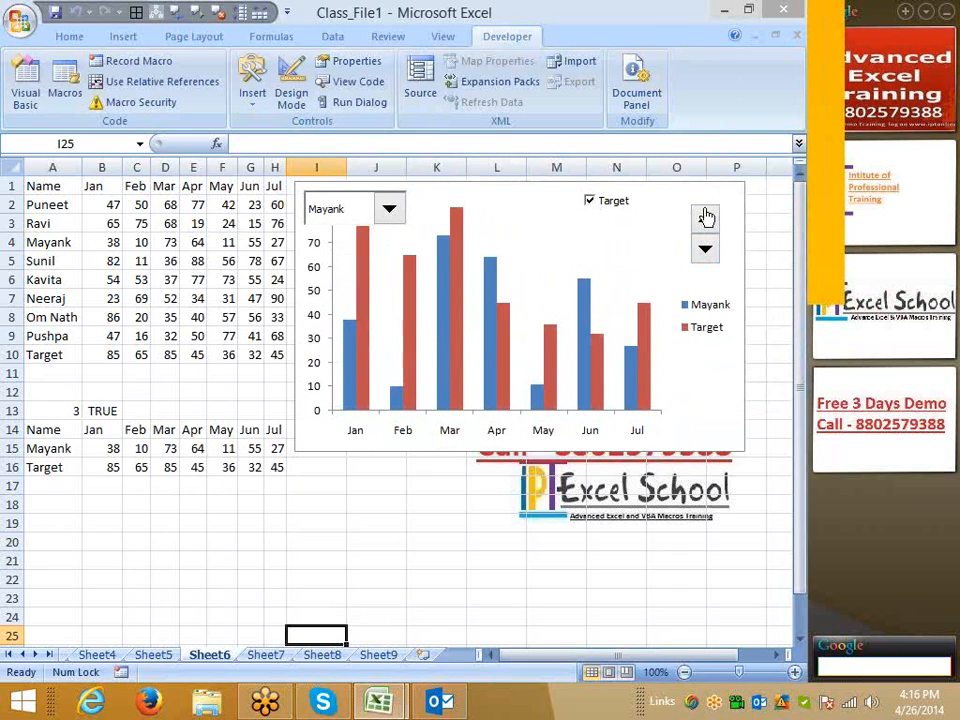
left_click(706, 222)
left_click(707, 249)
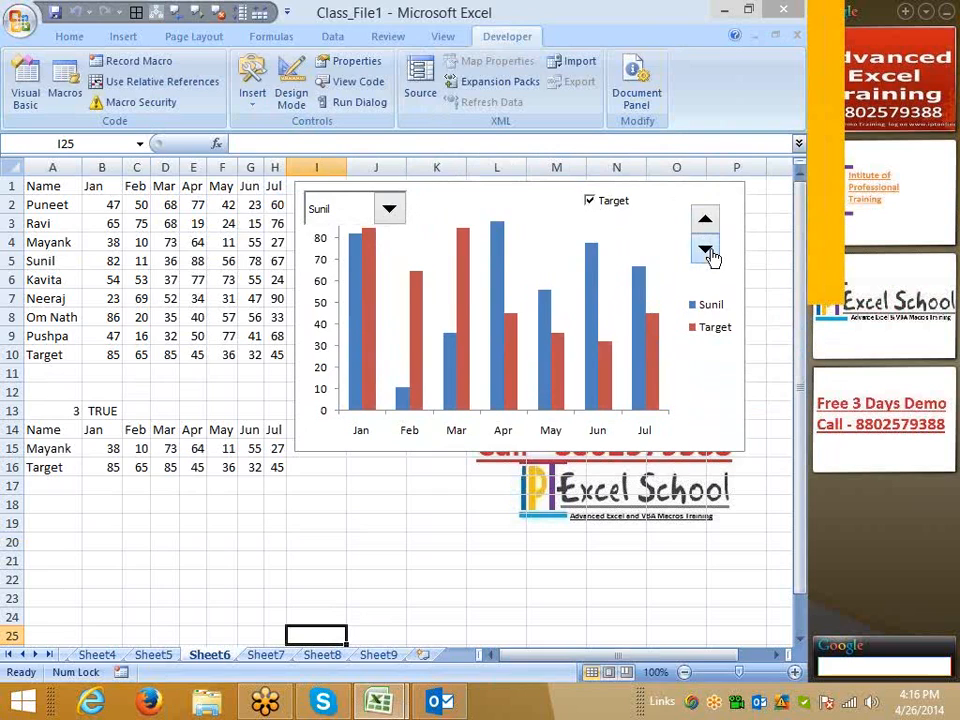
left_click(707, 249)
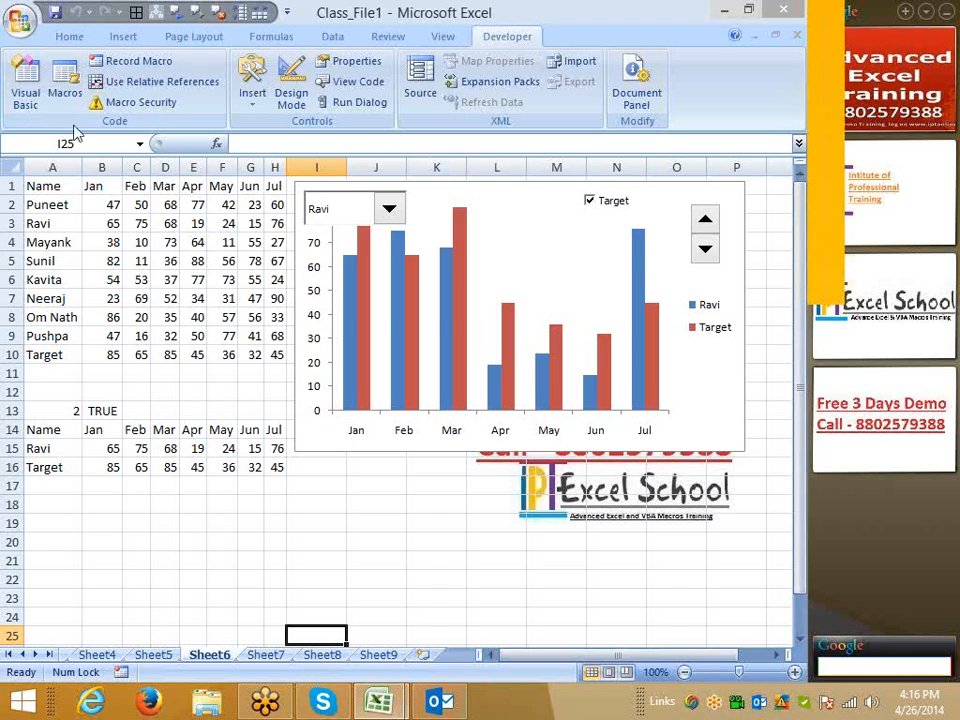
- On Sheet4, enter the header Name in A1 and fill the months Jan to May across B1:F1
left_click_drag(34, 192, 275, 357)
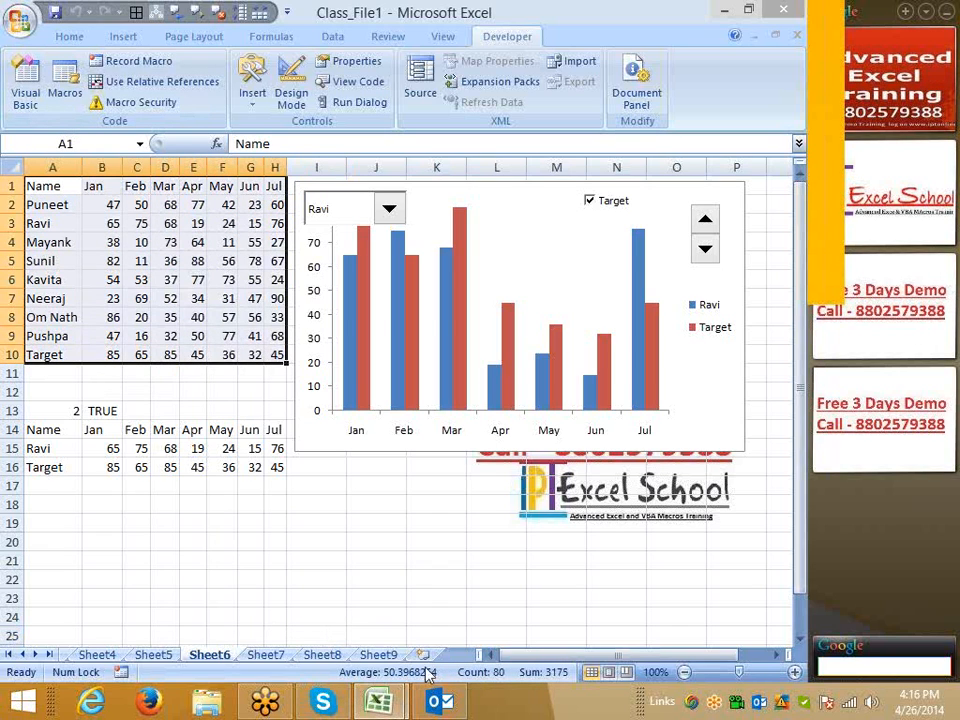
left_click(95, 654)
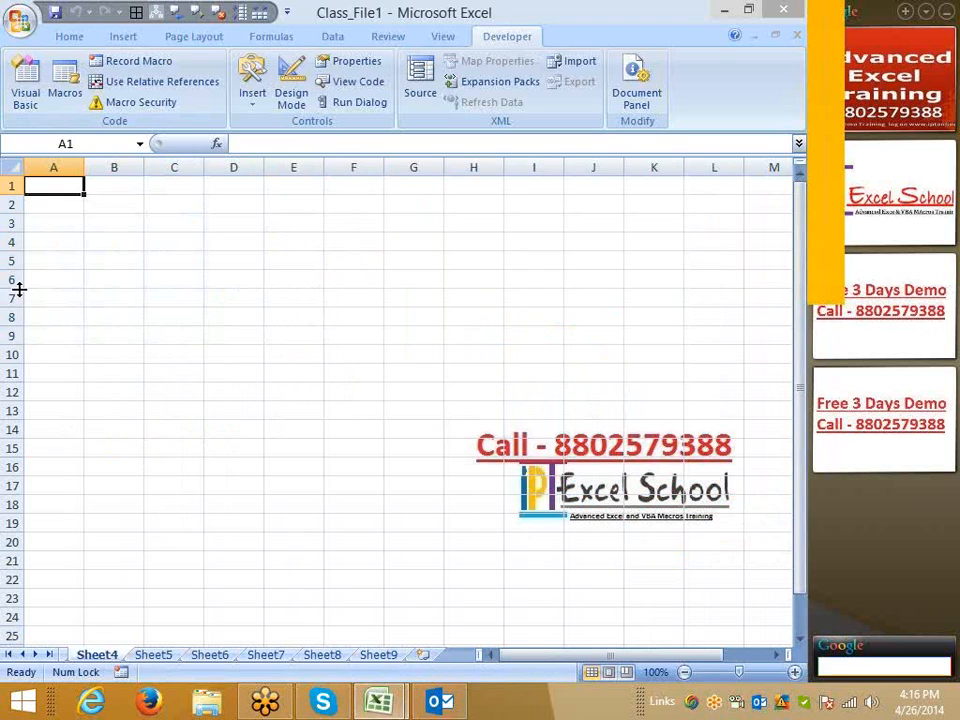
type("Name")
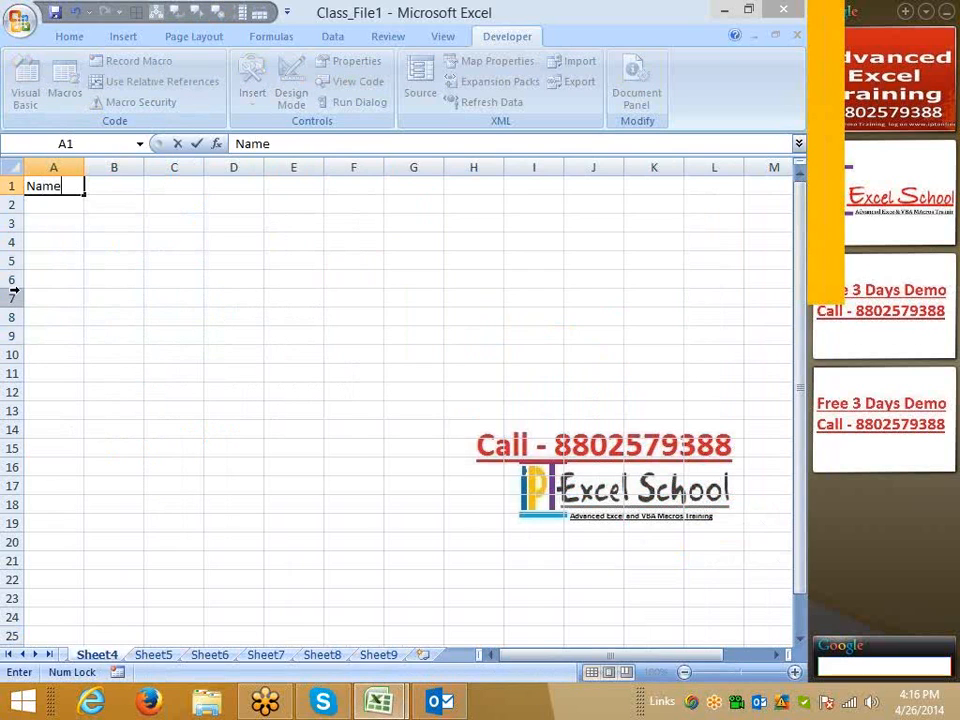
key("Tab")
type("J")
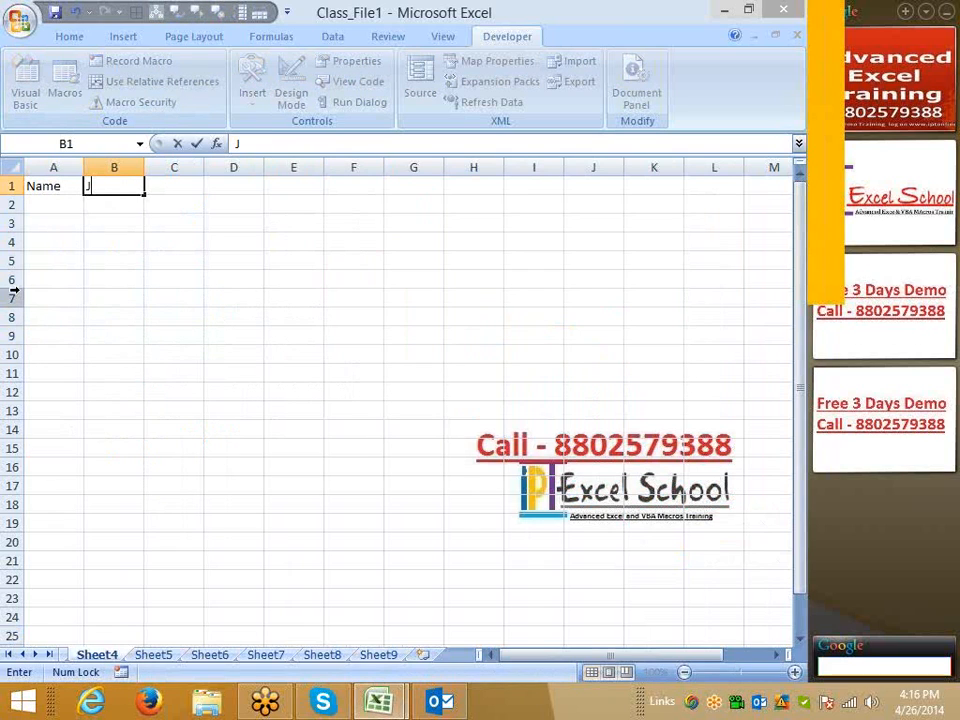
type("an")
key("ctrl+Return")
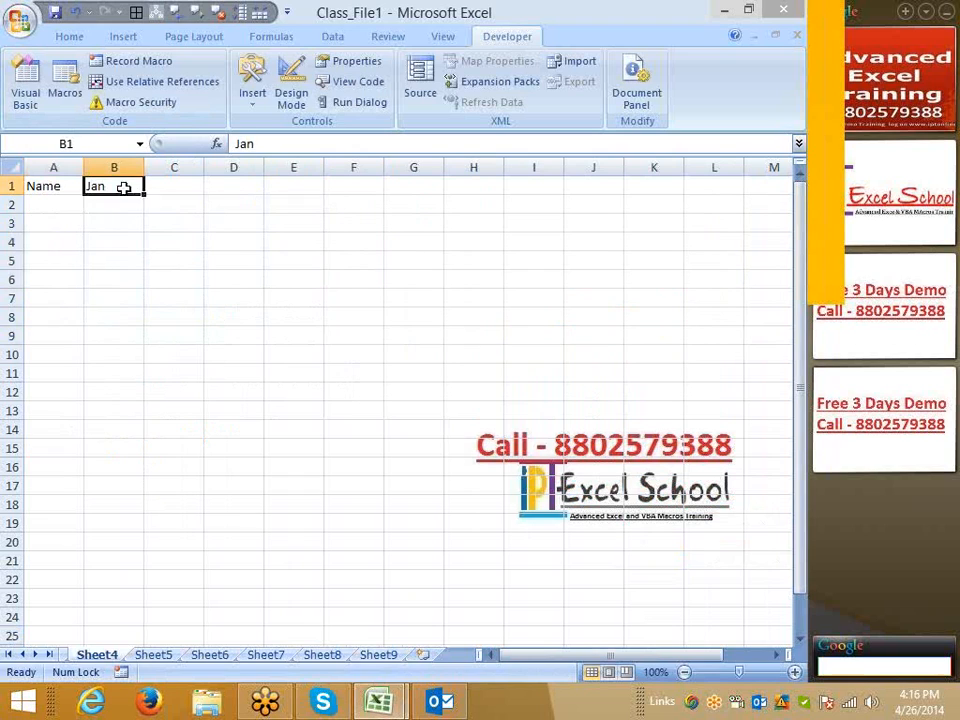
left_click_drag(150, 197, 372, 200)
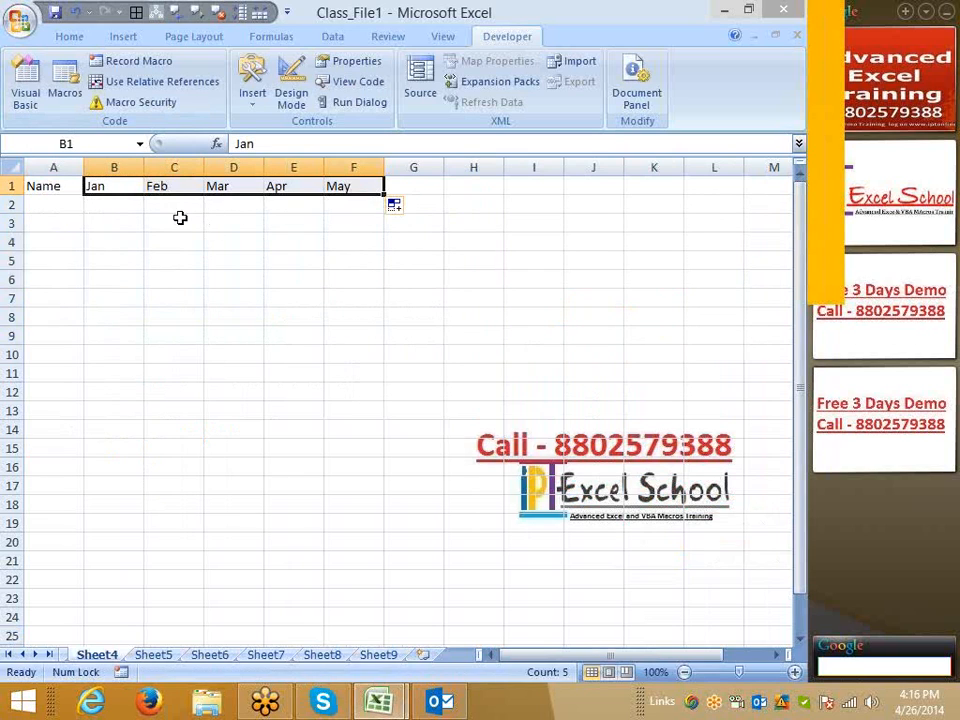
- Enter the first person's name in A2 and fill the custom name list down column A to row 251
left_click(56, 207)
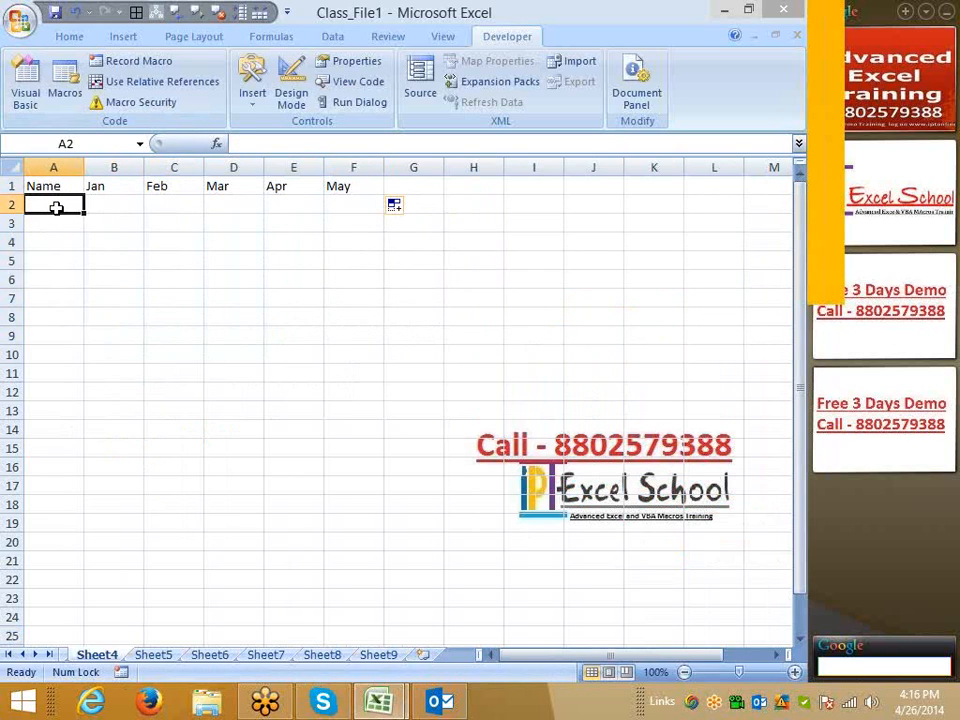
type("Puneet")
left_click(71, 256)
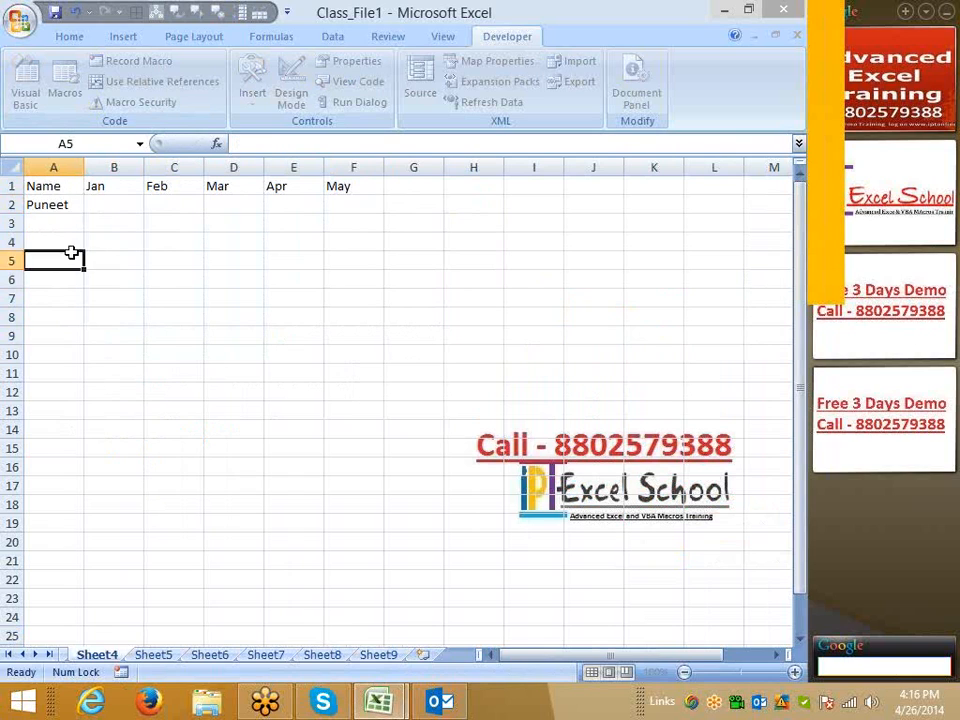
left_click(58, 208)
left_click_drag(84, 214, 84, 488)
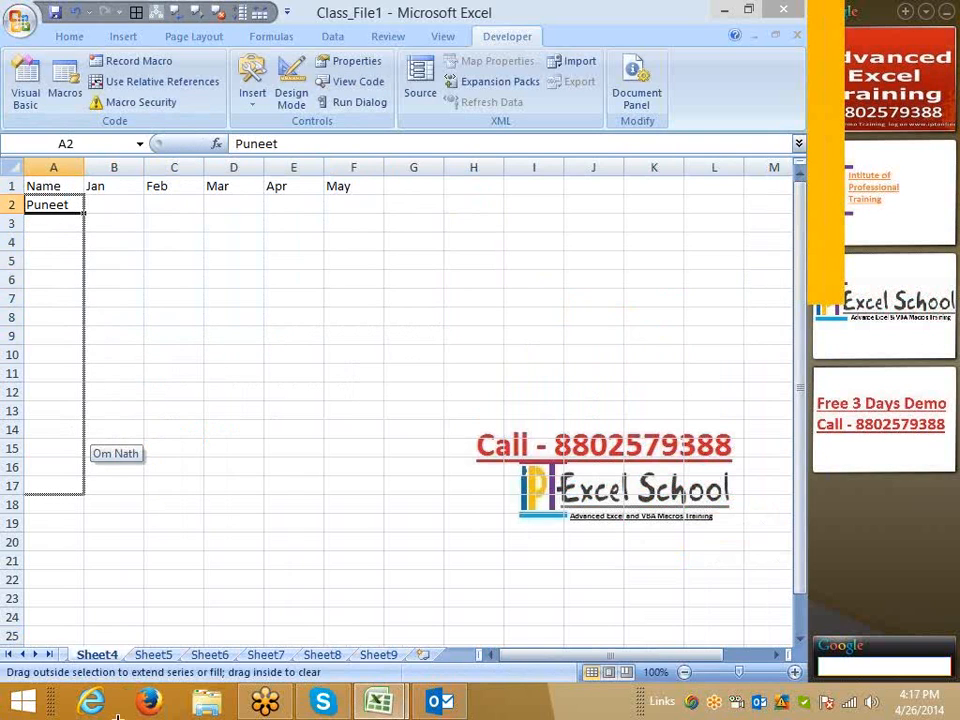
left_click_drag(117, 716, 84, 626)
key("ctrl+Home")
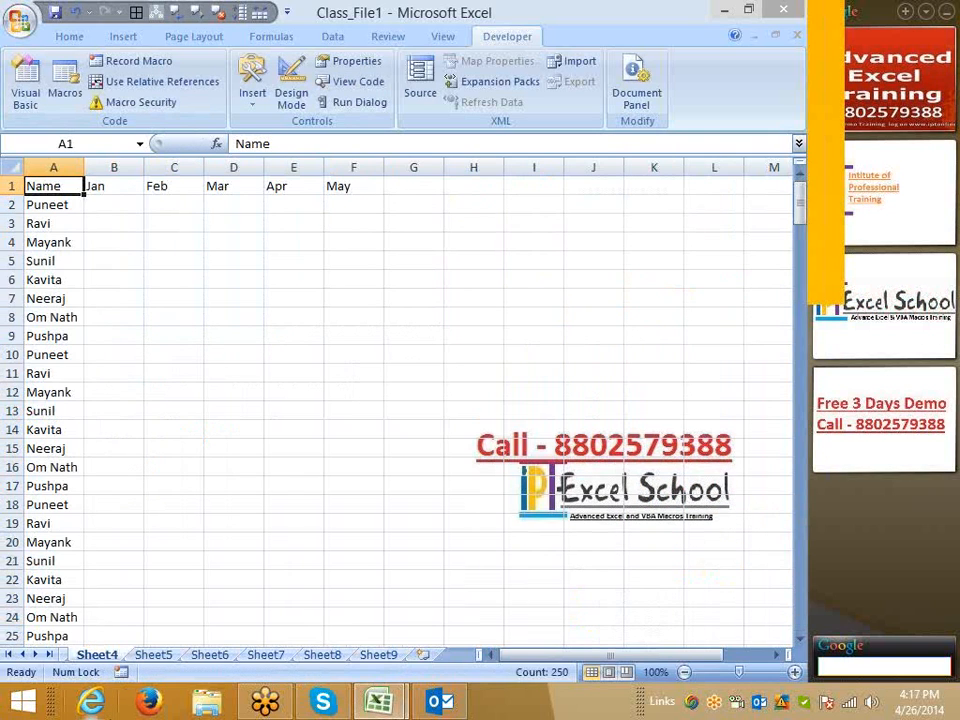
- Enter the formula =RANDBETWEEN(10,90) in B2 under Jan
key("Right")
key("Down")
type("=ra")
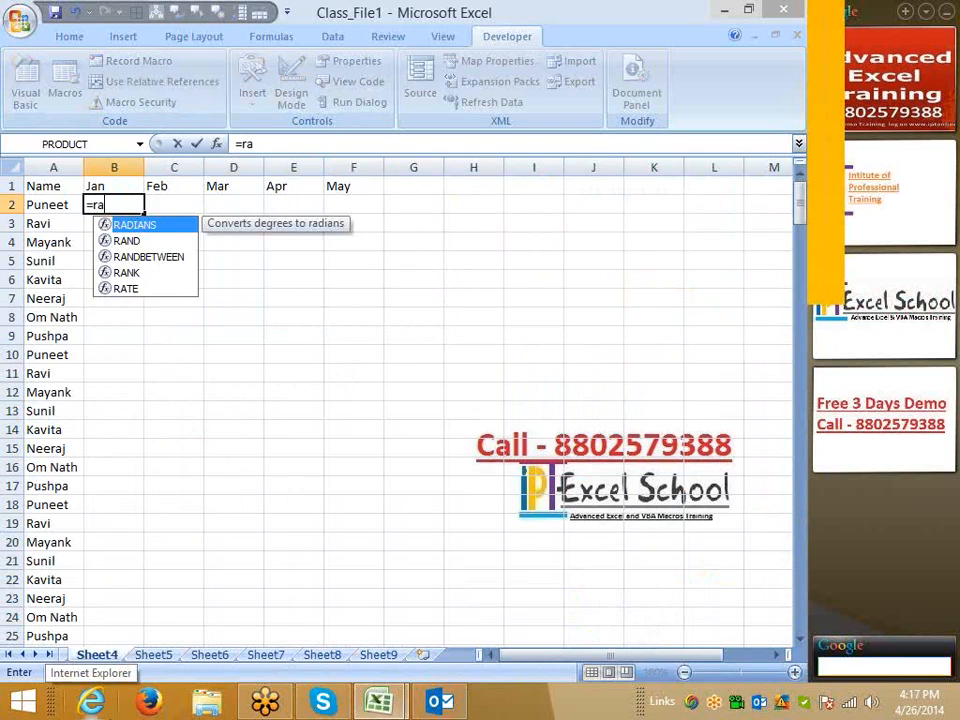
key("Down")
key("Down")
key("Tab")
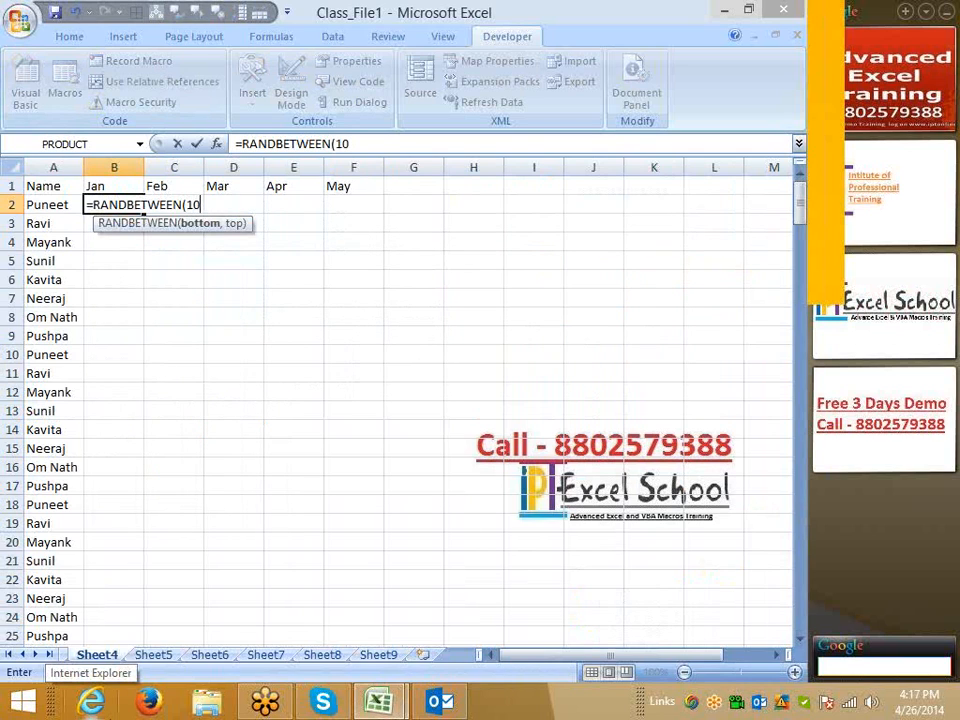
type("10,90")
key("Return")
key("Up")
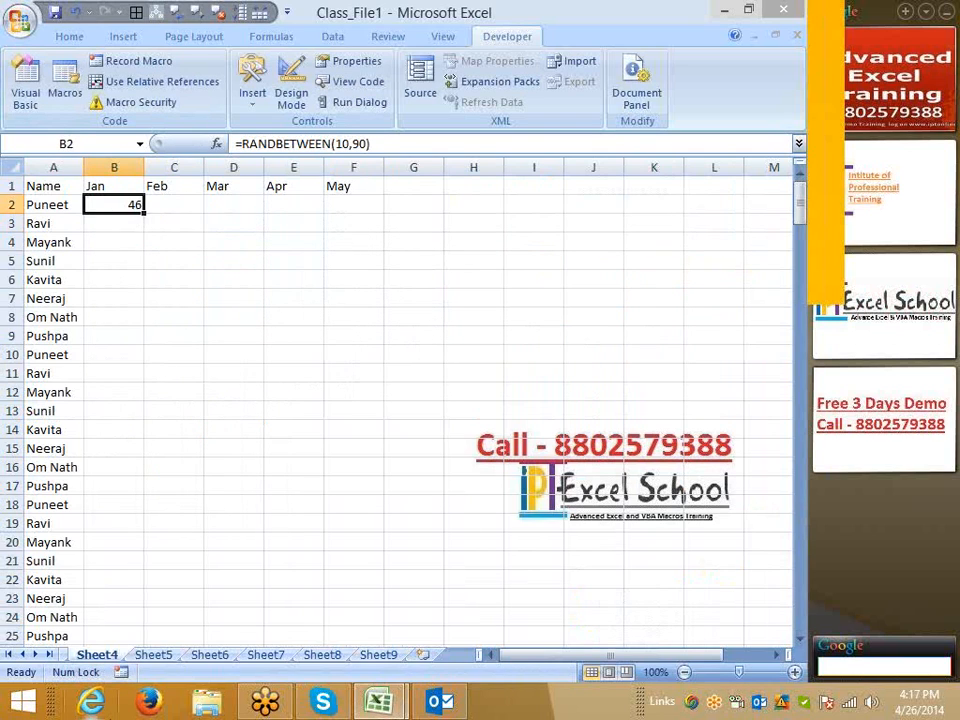
- Fill the random-number formula from B2 across to the May column in F2
key("shift+Right")
key("shift+Right")
key("shift+Right")
key("shift+Right")
key("ctrl+r")
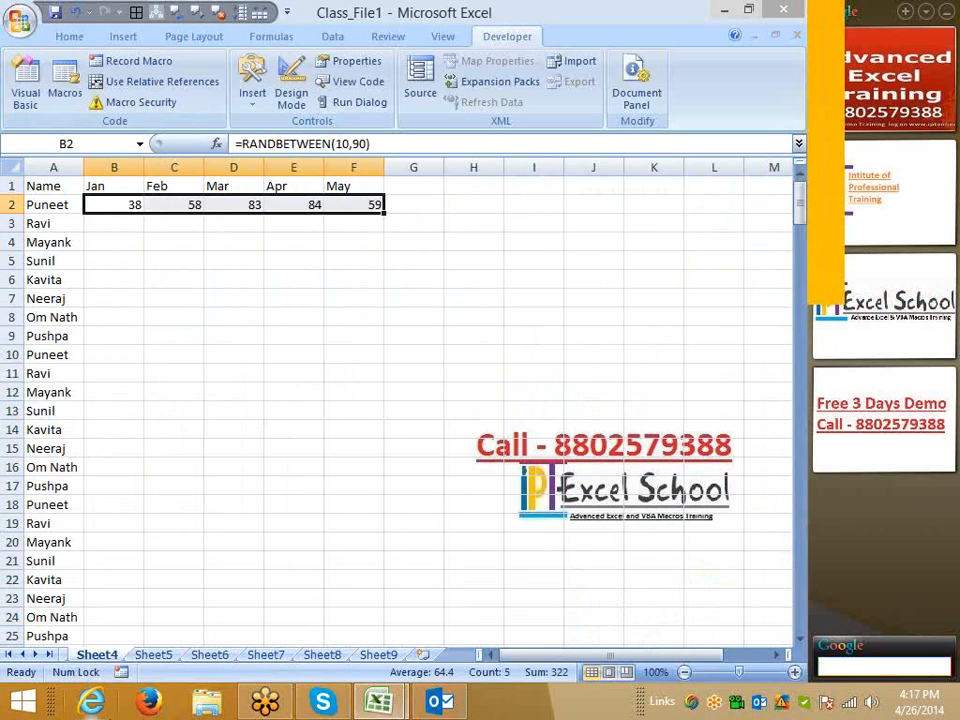
- Fill the row 2 formulas down columns B to F through row 251, alongside the last name
key("Left")
key("ctrl+Down")
key("Right")
key("shift+Right")
key("shift+Right")
key("shift+Right")
key("shift+Right")
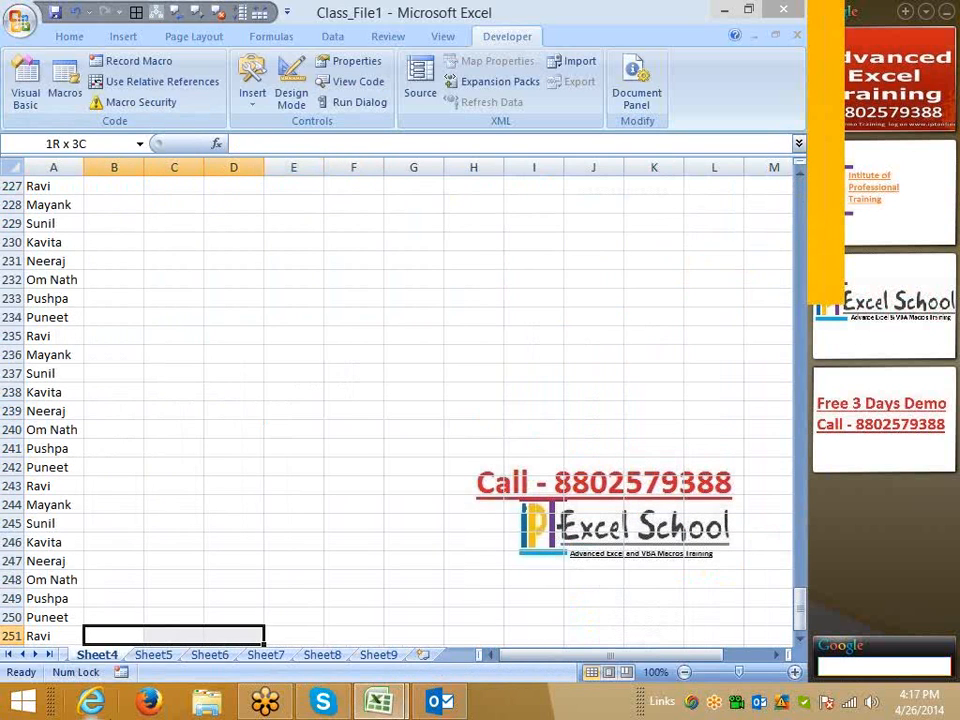
key("ctrl+shift+Up")
key("ctrl+d")
key("ctrl+Up")
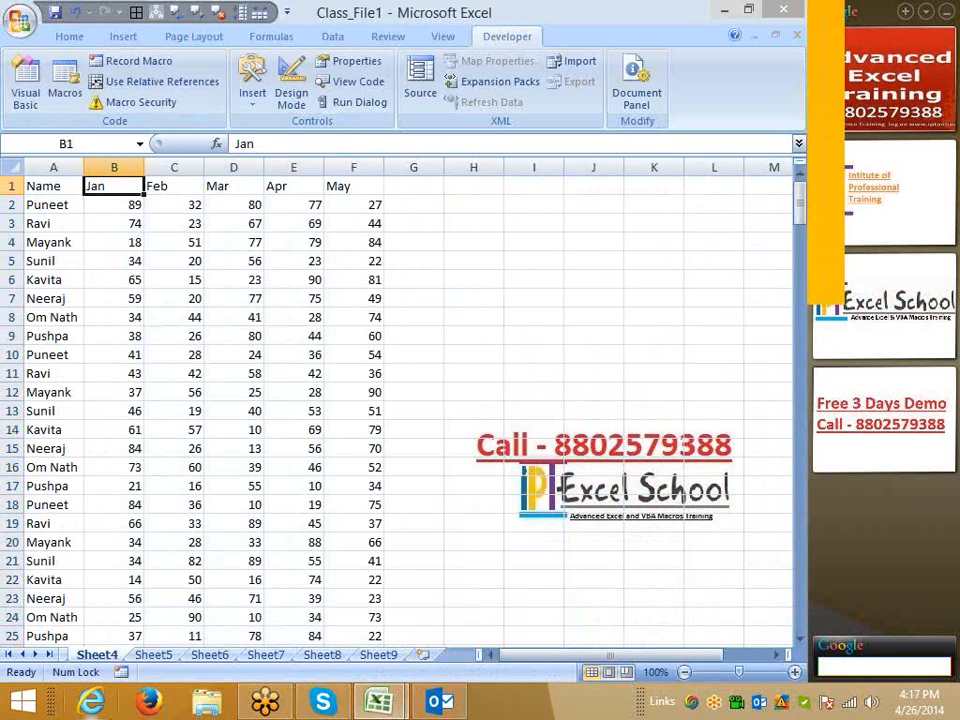
- Convert the random-number formulas in B2:F251 to fixed values by copying and pasting them as values
key("Down")
key("ctrl+shift+Right")
key("ctrl+shift+Down")
key("ctrl+c")
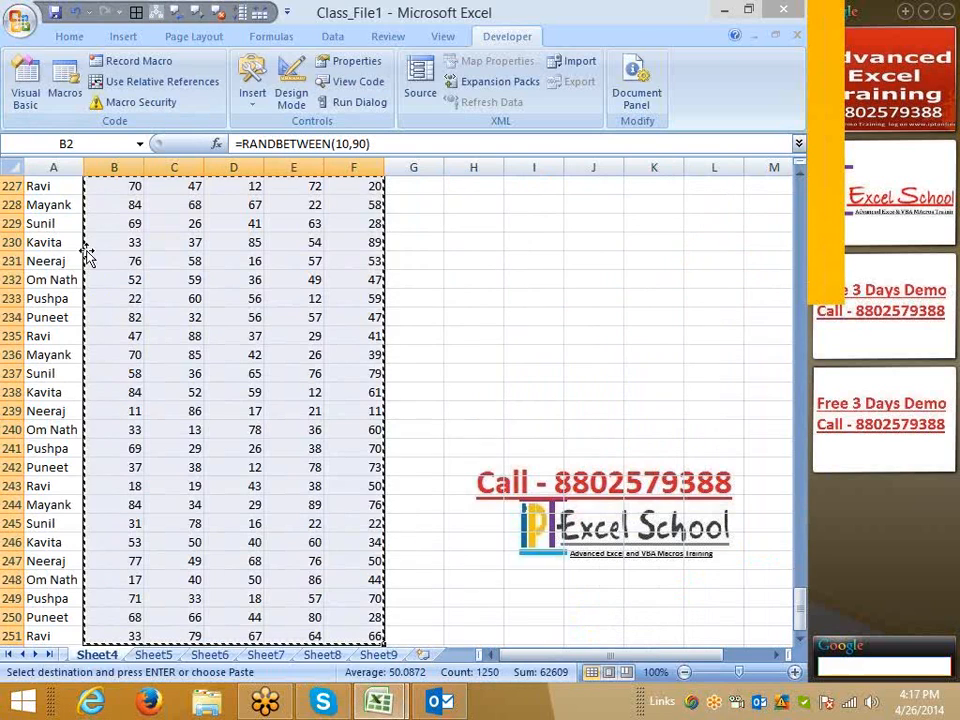
left_click(68, 37)
left_click(26, 100)
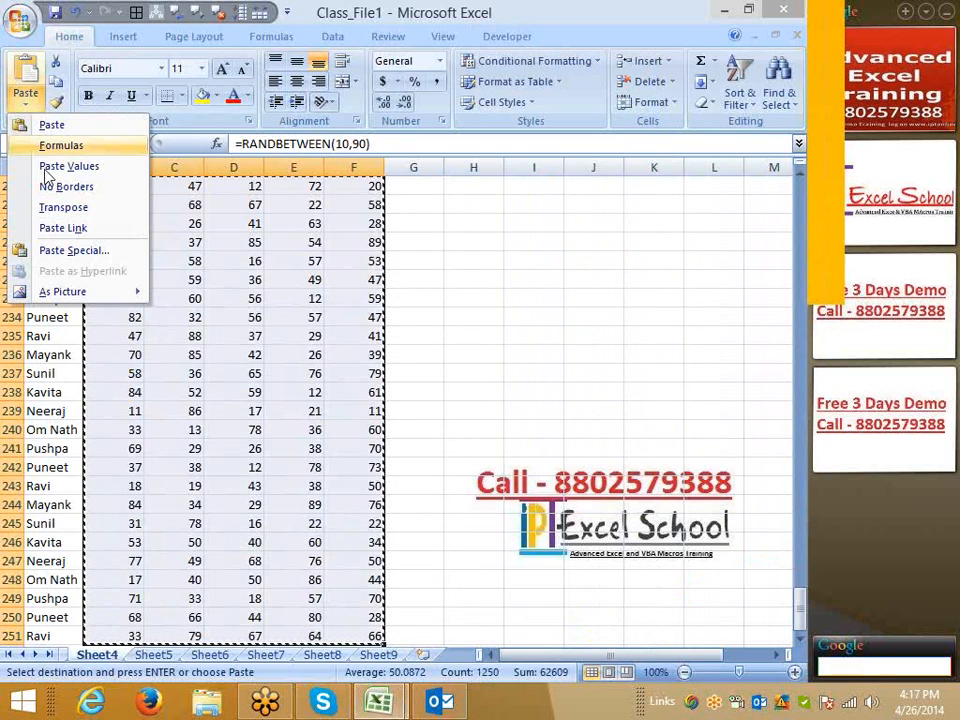
left_click(52, 166)
key("Escape")
left_click(473, 298)
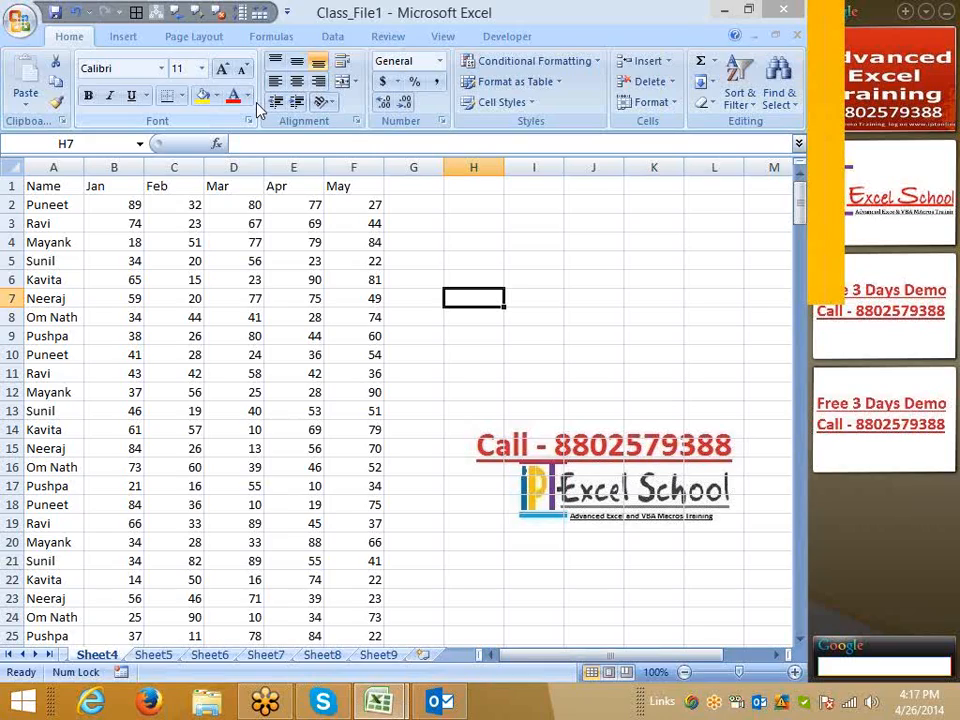
- Copy the header row A1:F1 (Name, Jan to May) and paste it starting at H1
left_click(800, 318)
left_click(800, 318)
left_click(800, 318)
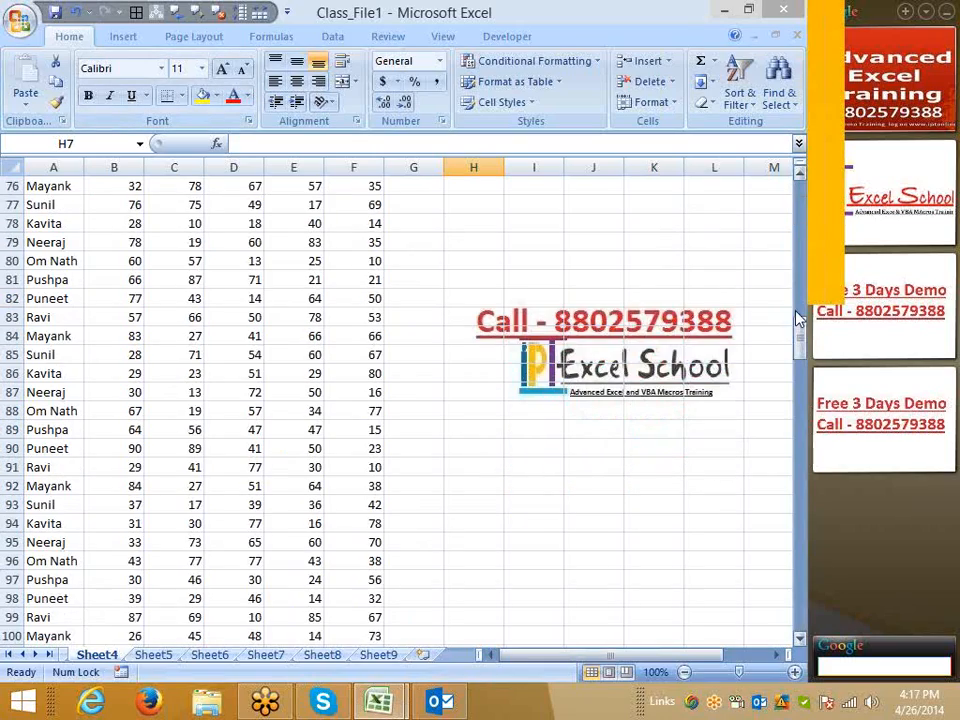
left_click_drag(800, 338, 815, 455)
left_click_drag(822, 272, 833, 122)
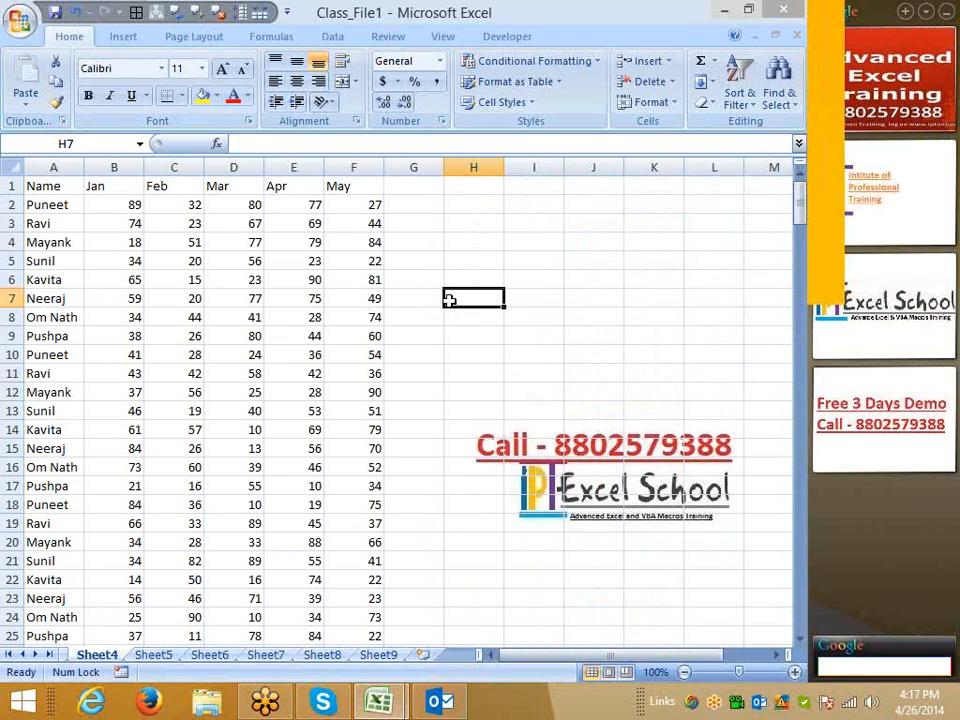
left_click(426, 226)
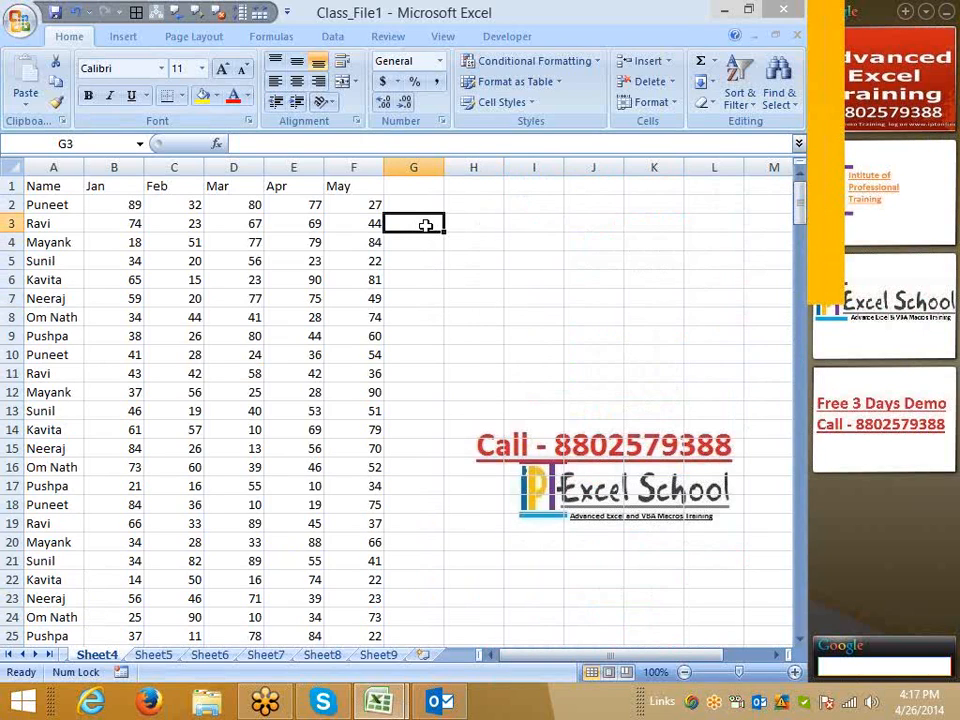
left_click_drag(25, 183, 413, 194)
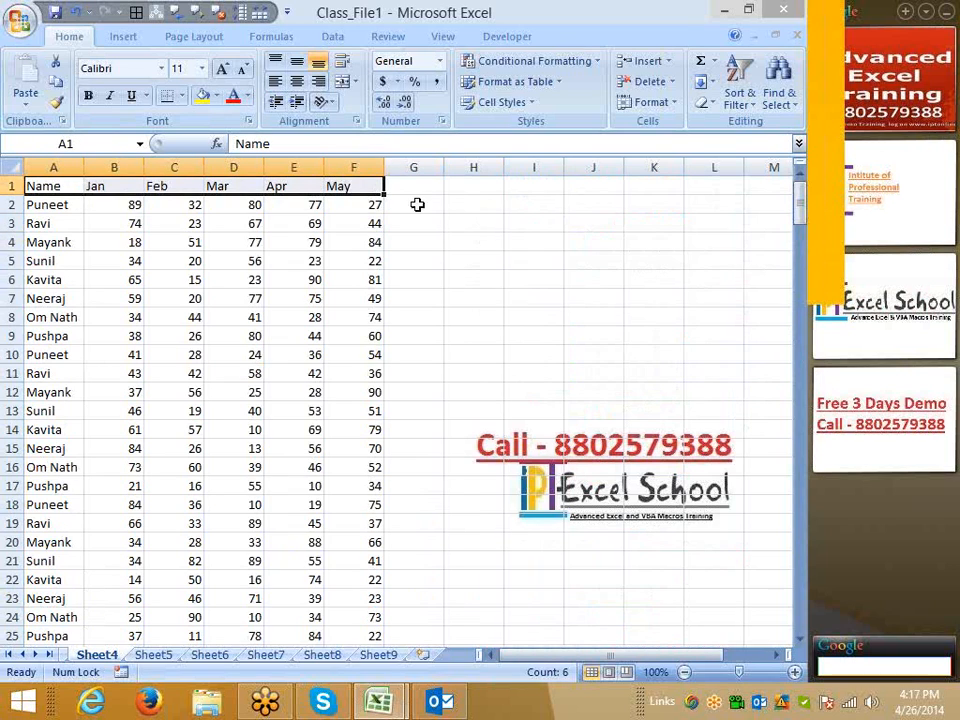
key("ctrl+c")
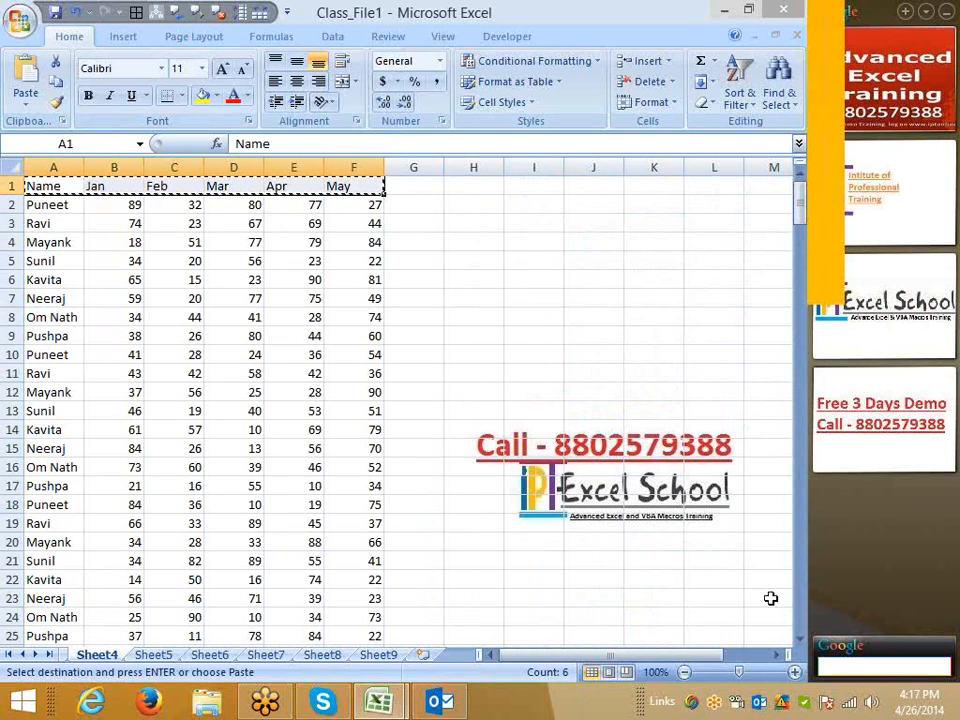
left_click(484, 186)
key("ctrl+v")
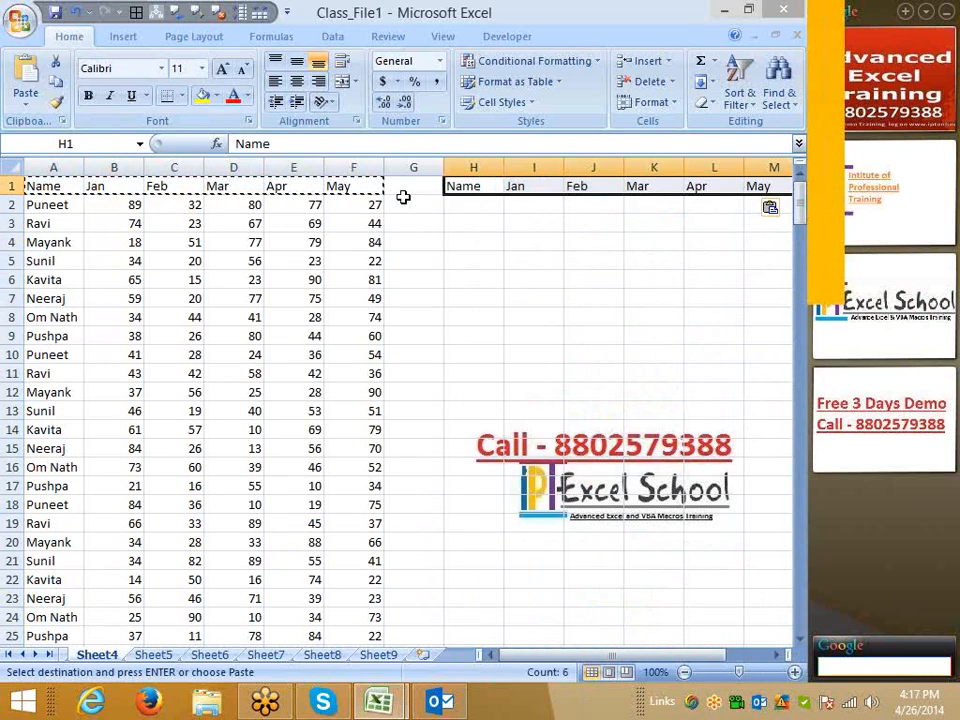
- Bring the Class_File1 workbook back to the front with Sheet4 showing and clear the whole-sheet selection
left_click(12, 166)
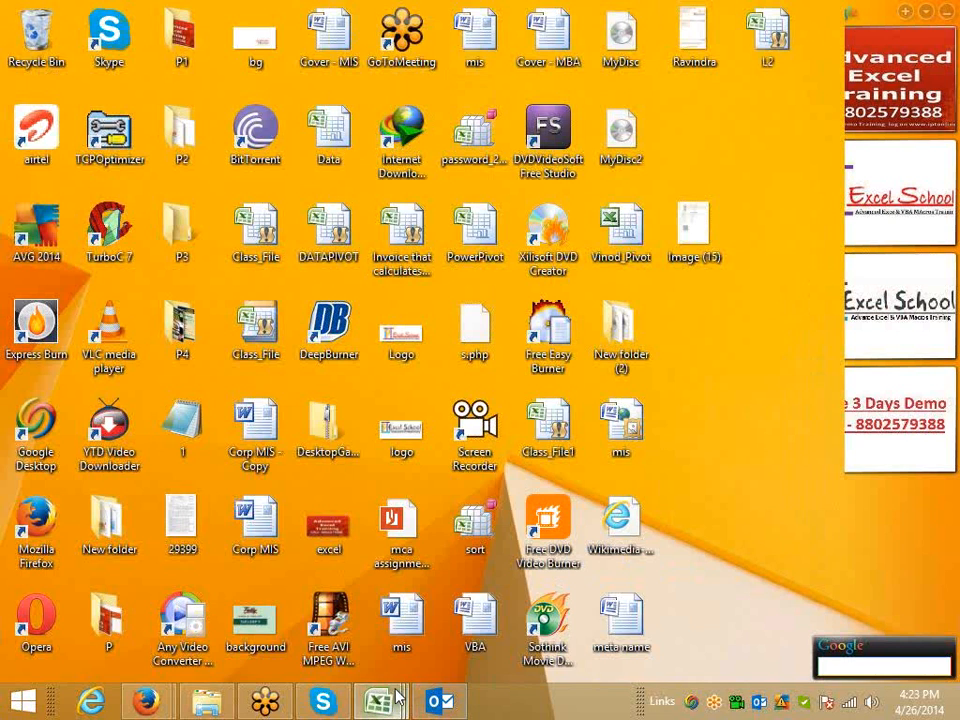
mouse_move(390, 700)
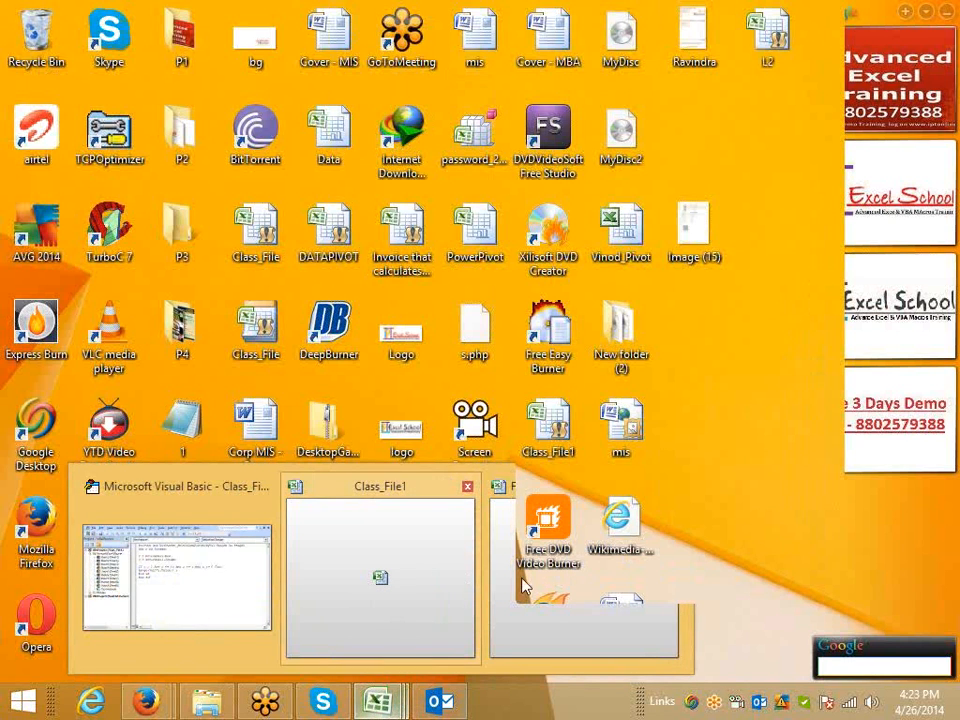
left_click(386, 574)
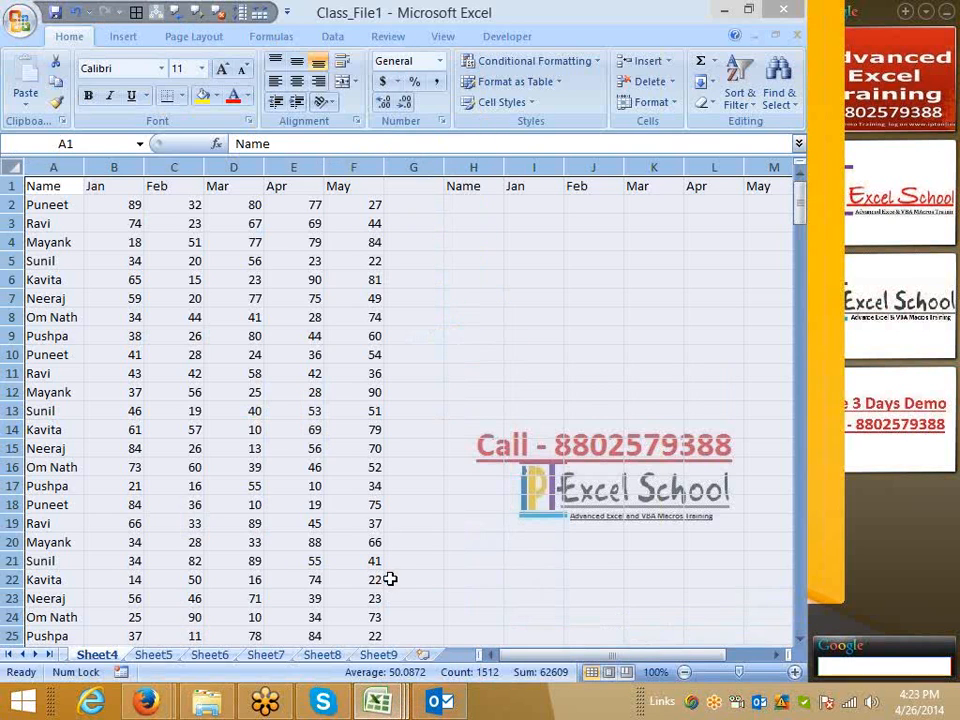
left_click(401, 335)
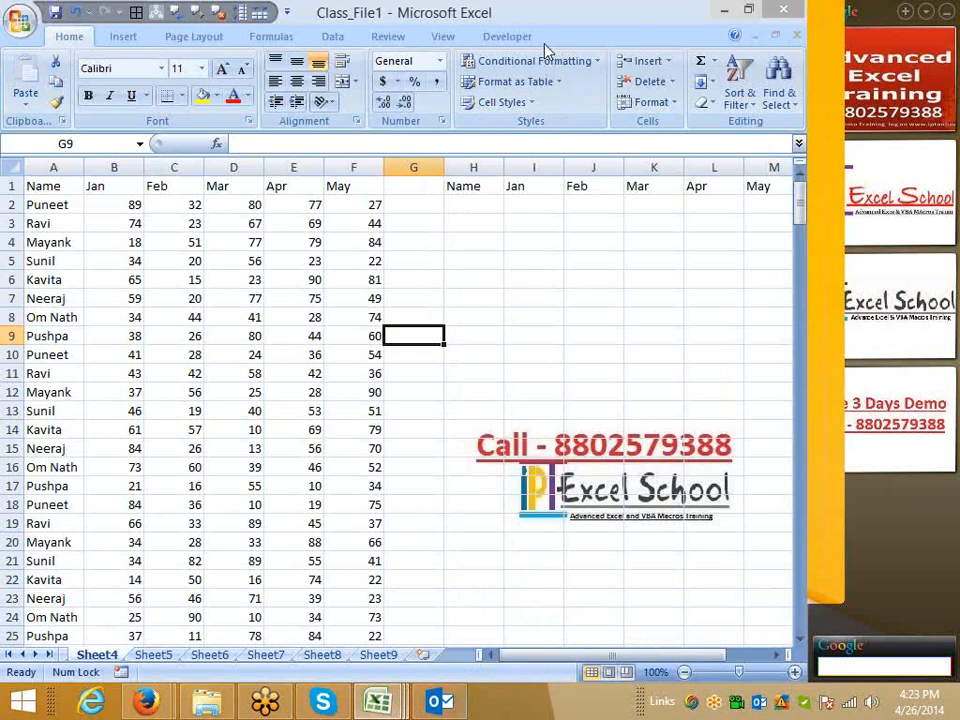
left_click(431, 275)
left_click(458, 220)
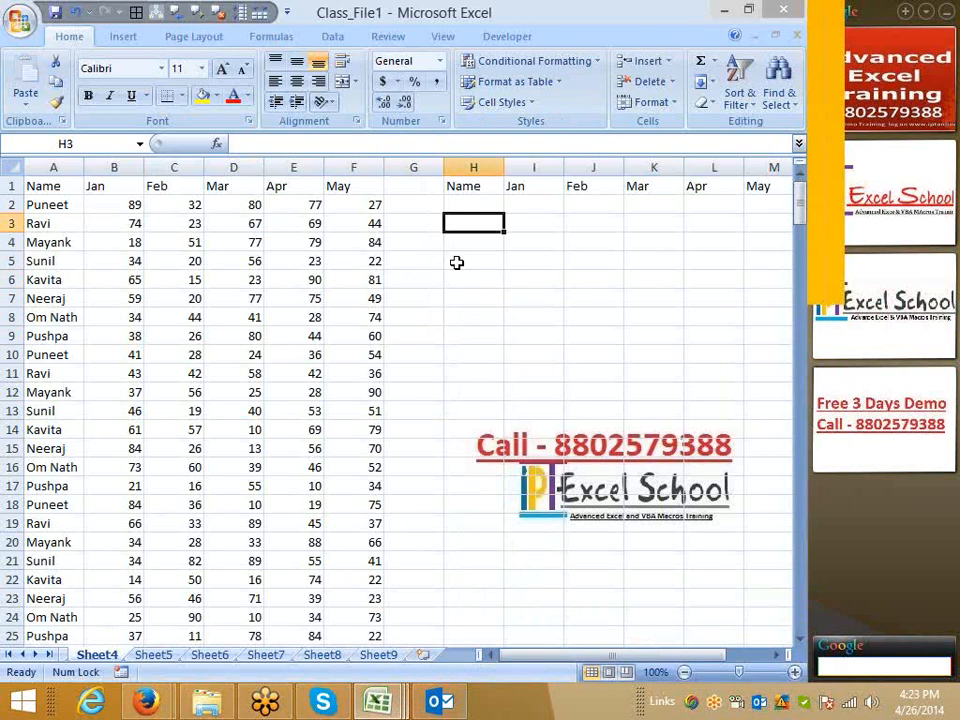
- Auto-fit the width of all columns on Sheet4 to their contents
left_click(465, 187)
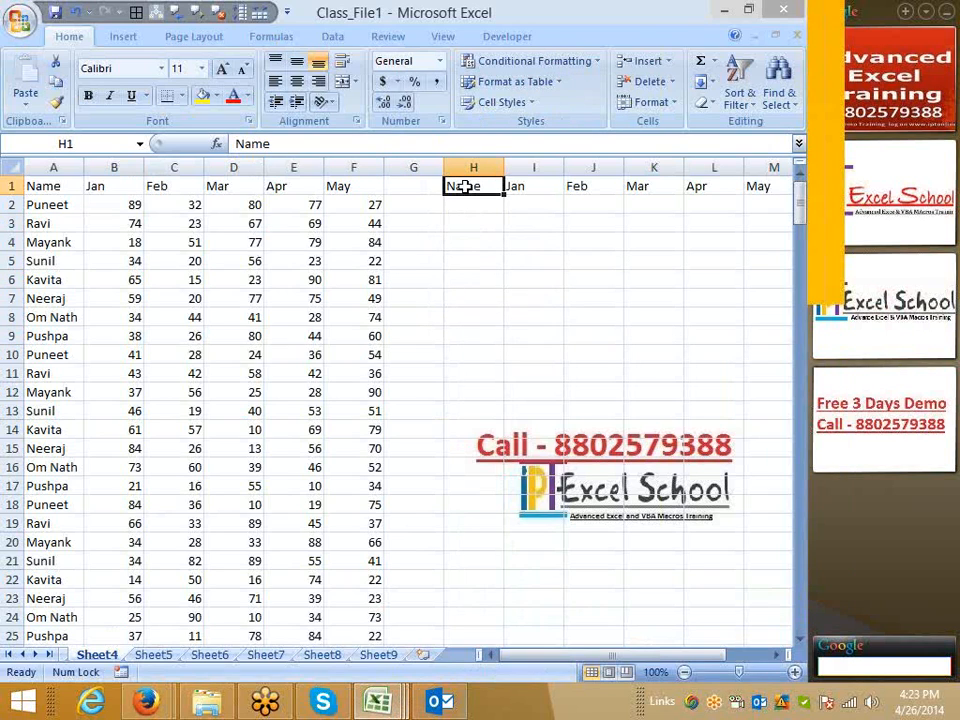
key("shift+Right")
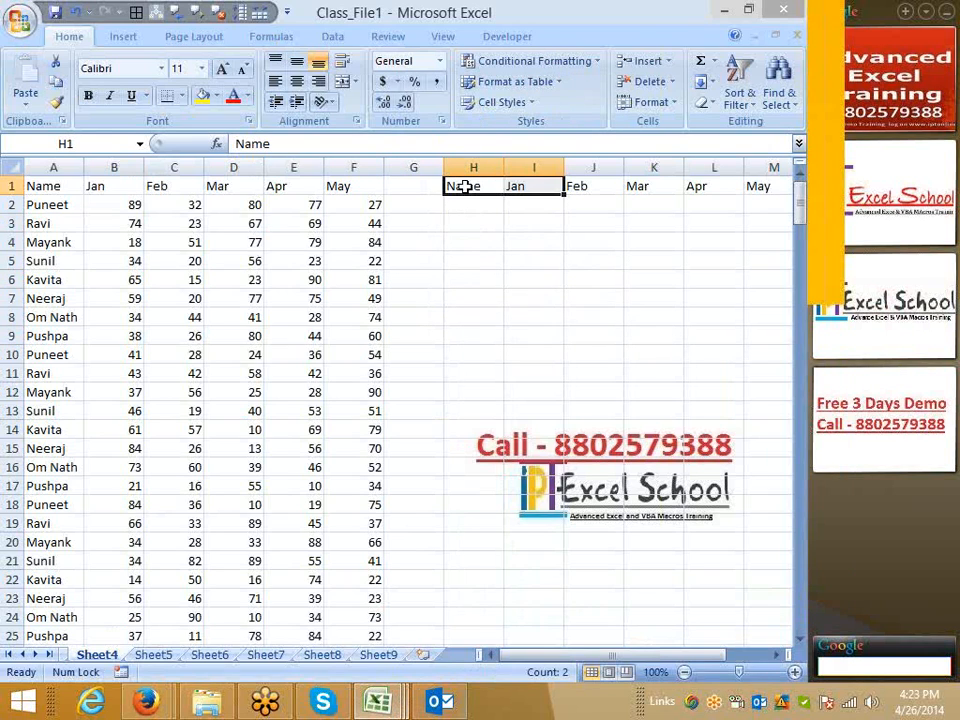
left_click(15, 166)
double_click(263, 167)
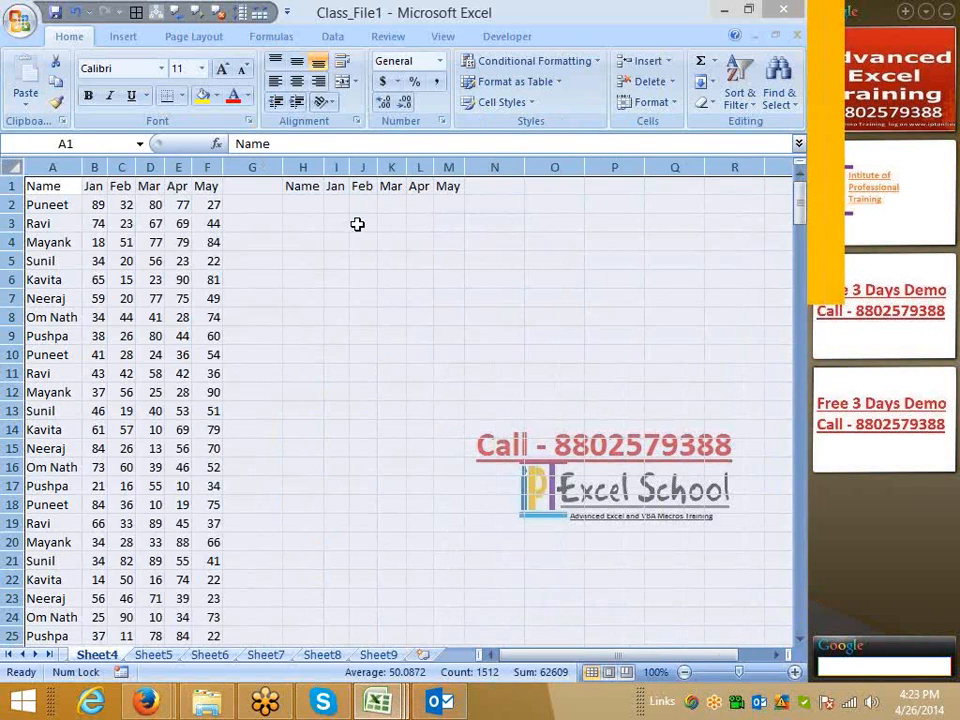
left_click(357, 224)
- Apply all borders to the range H1:M5 to form the summary table
left_click_drag(306, 186, 447, 262)
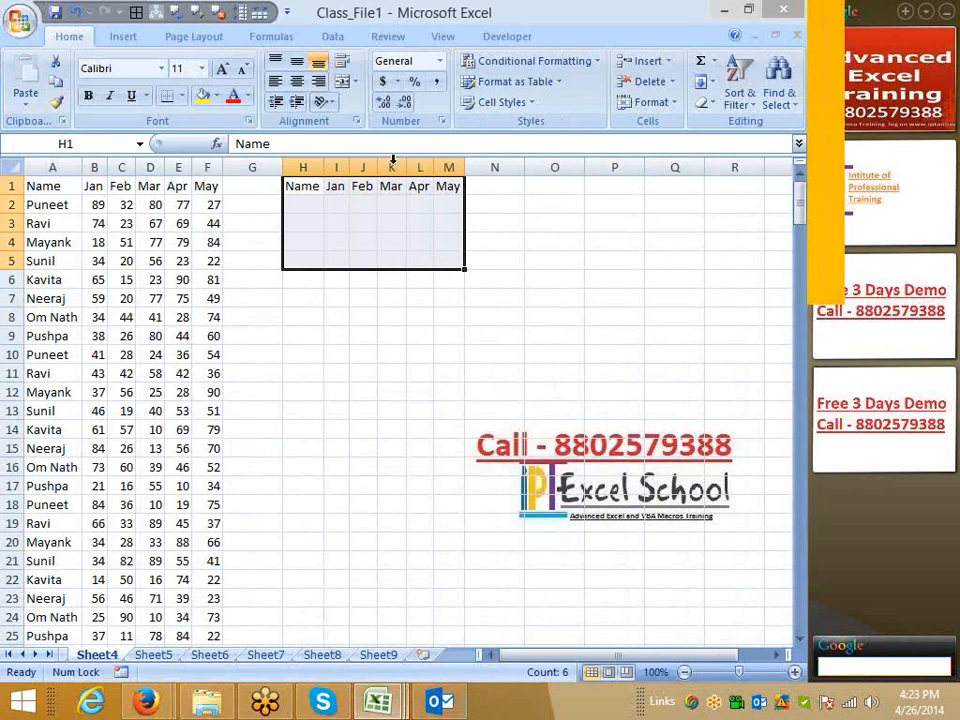
left_click(178, 95)
left_click(175, 244)
- Enter 1 in H6, directly below the bordered table
left_click(302, 282)
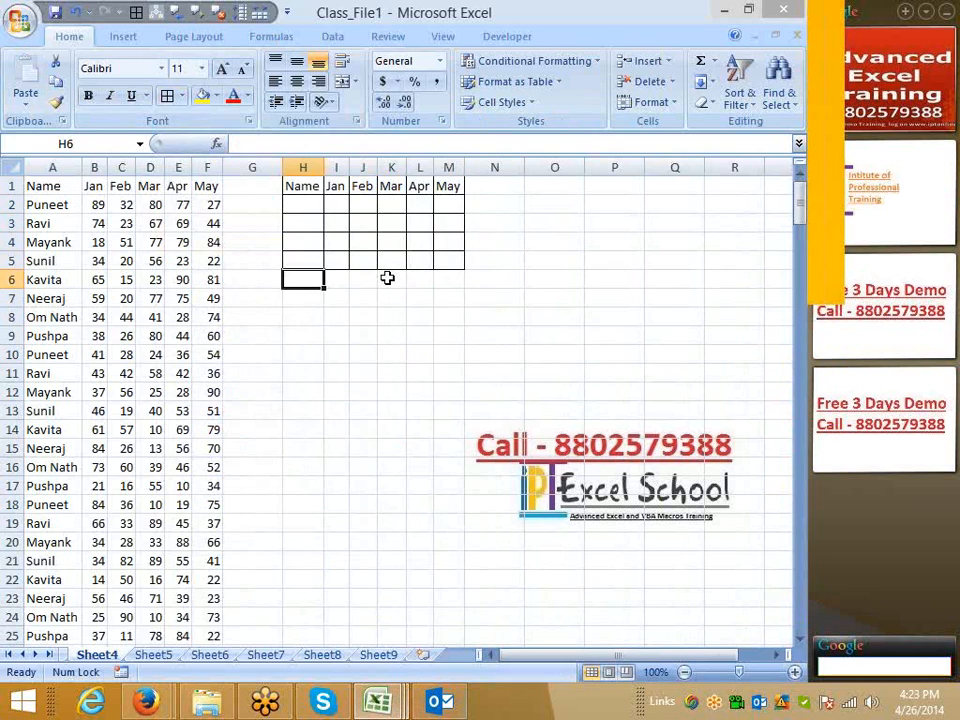
type("1")
key("Return")
- Enter the formula =OFFSET(A1,H6,0) in H2 under the Name header
key("Up")
key("Up")
key("Up")
key("Up")
key("Up")
key("Up")
key("Down")
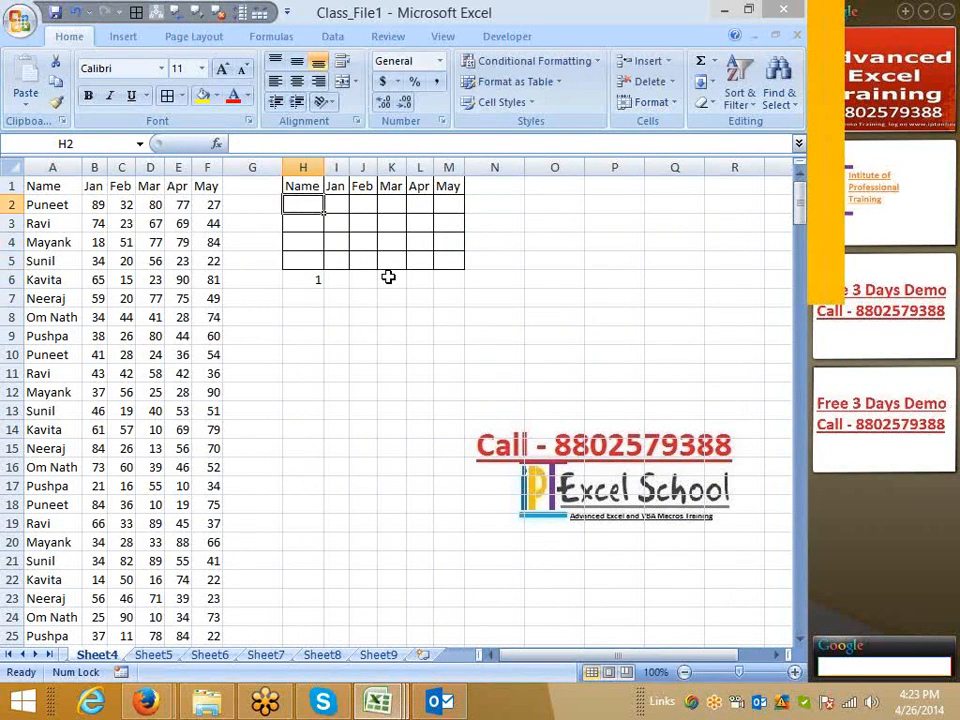
type("=of")
key("Tab")
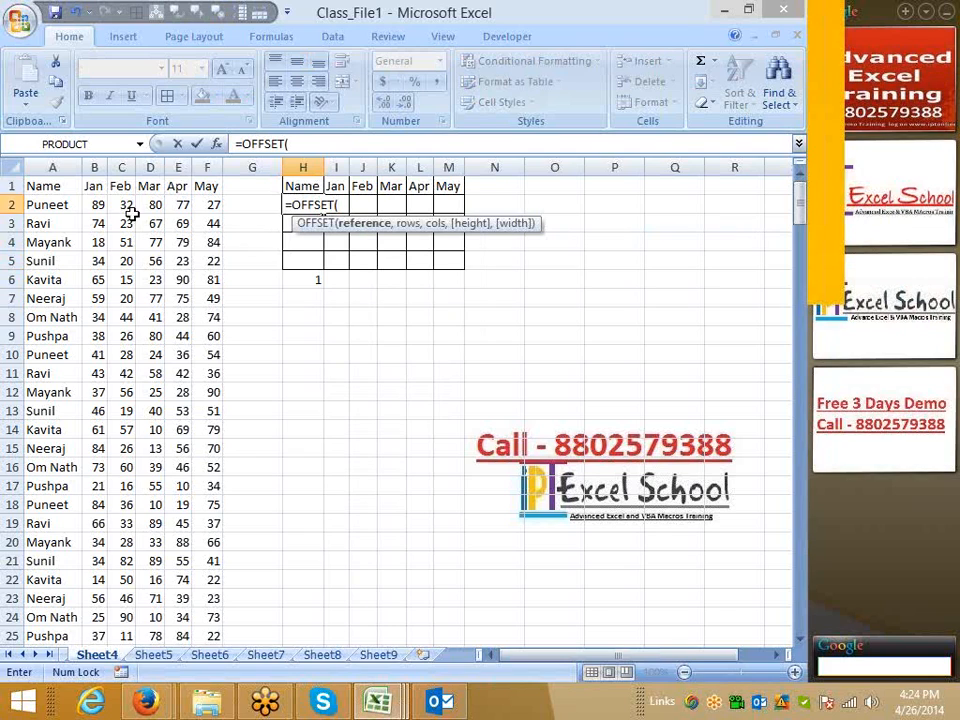
left_click(47, 186)
type(",")
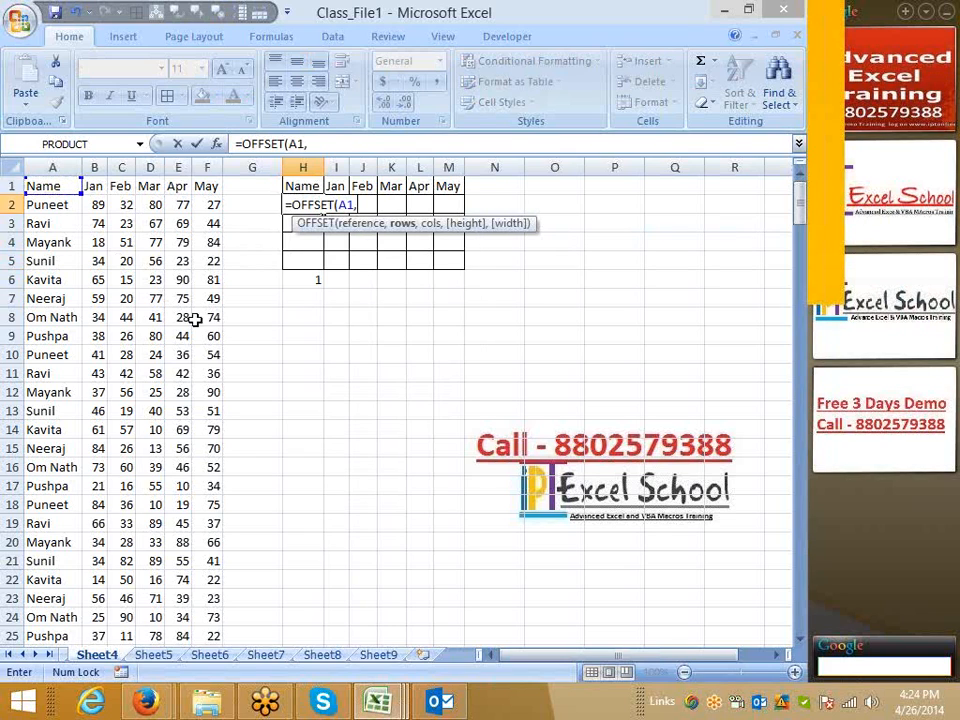
left_click(303, 280)
type(",")
type("0")
key("Return")
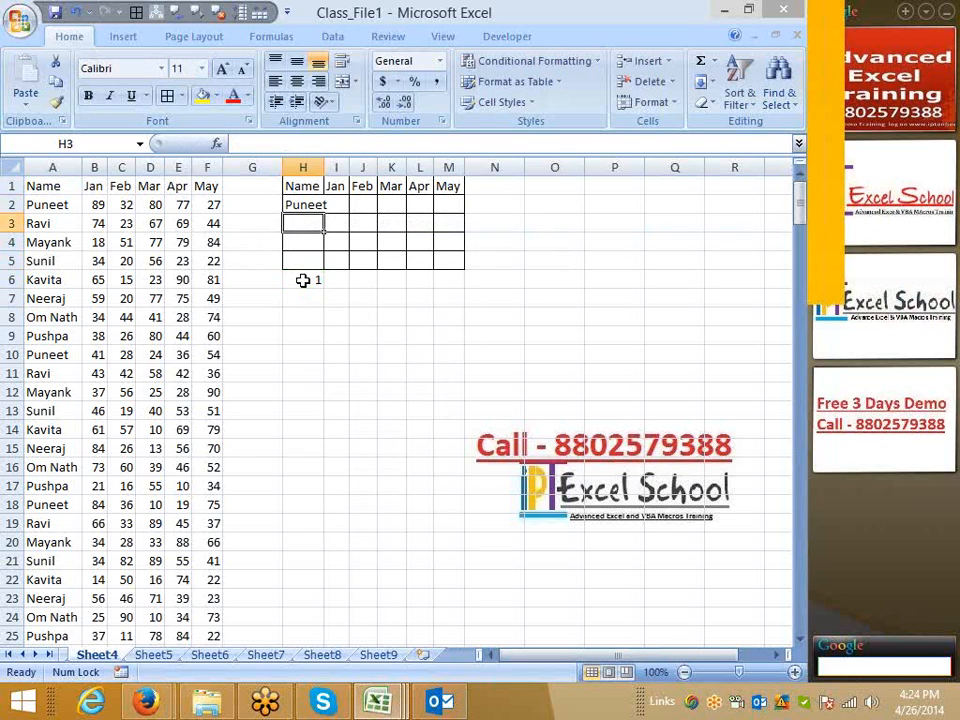
- Change the references in the H2 formula so it reads =OFFSET(A$1,$H$6,0)
key("Up")
key("Down")
key("Up")
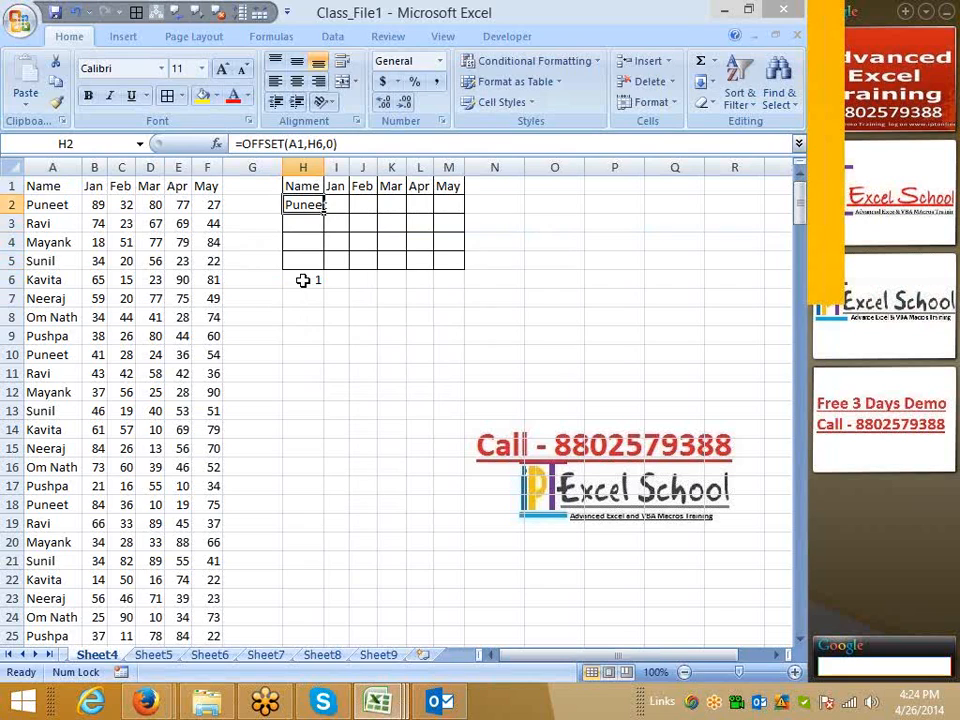
left_click(306, 221)
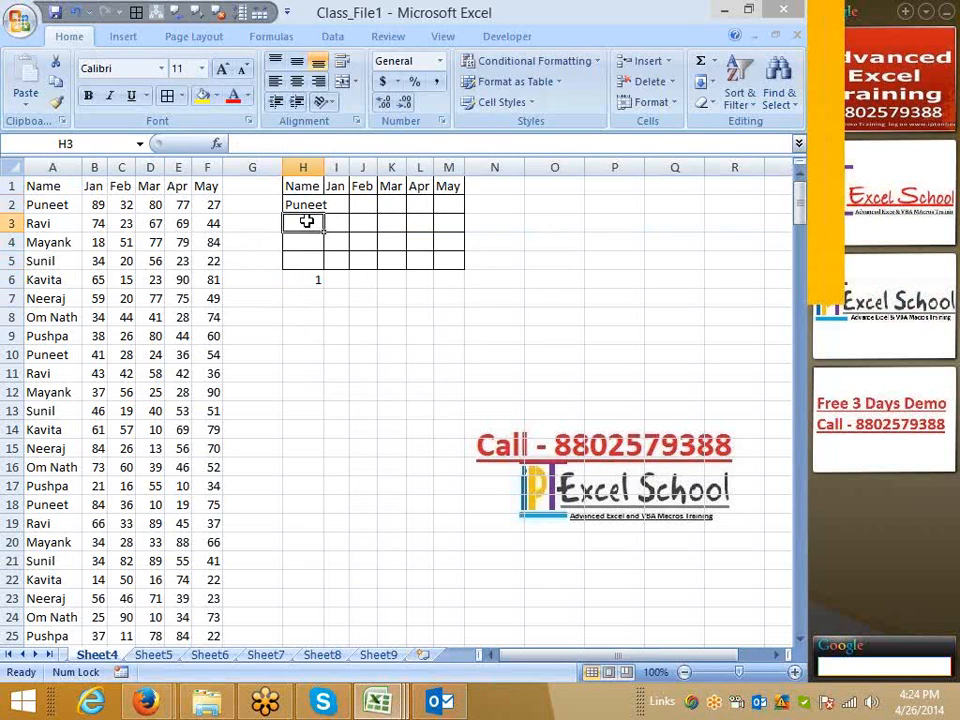
left_click(302, 205)
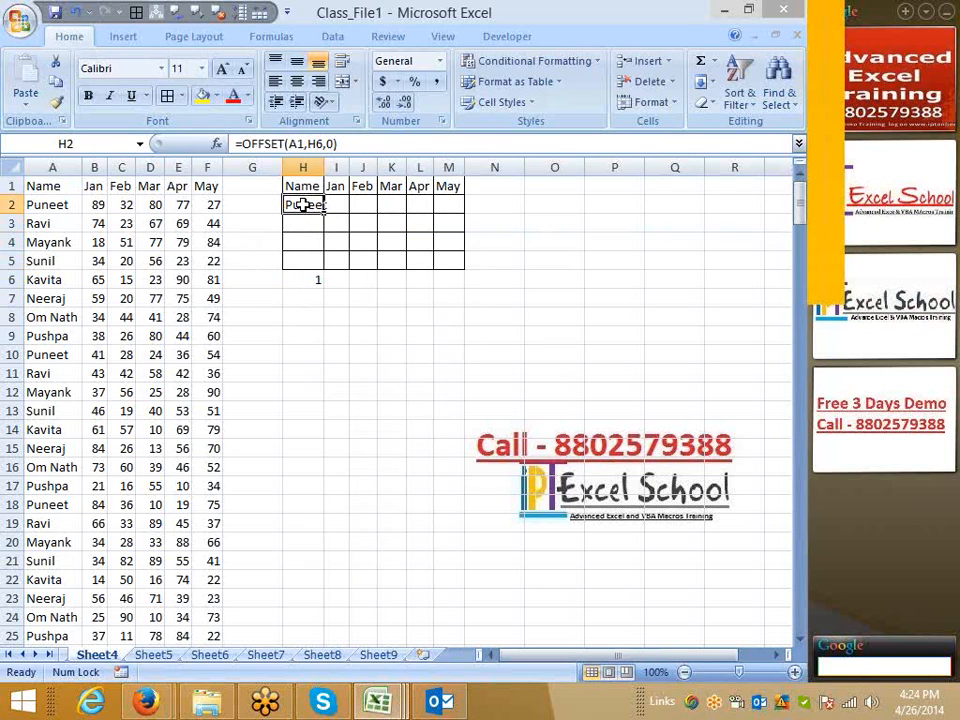
left_click(302, 145)
left_click(318, 164)
key("F4")
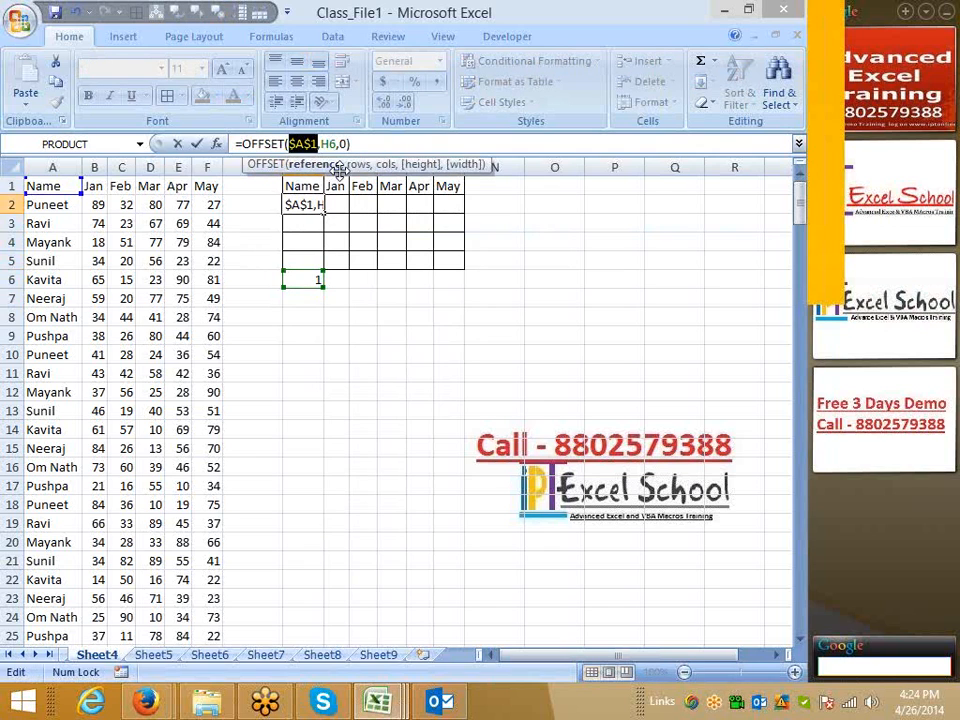
key("Right")
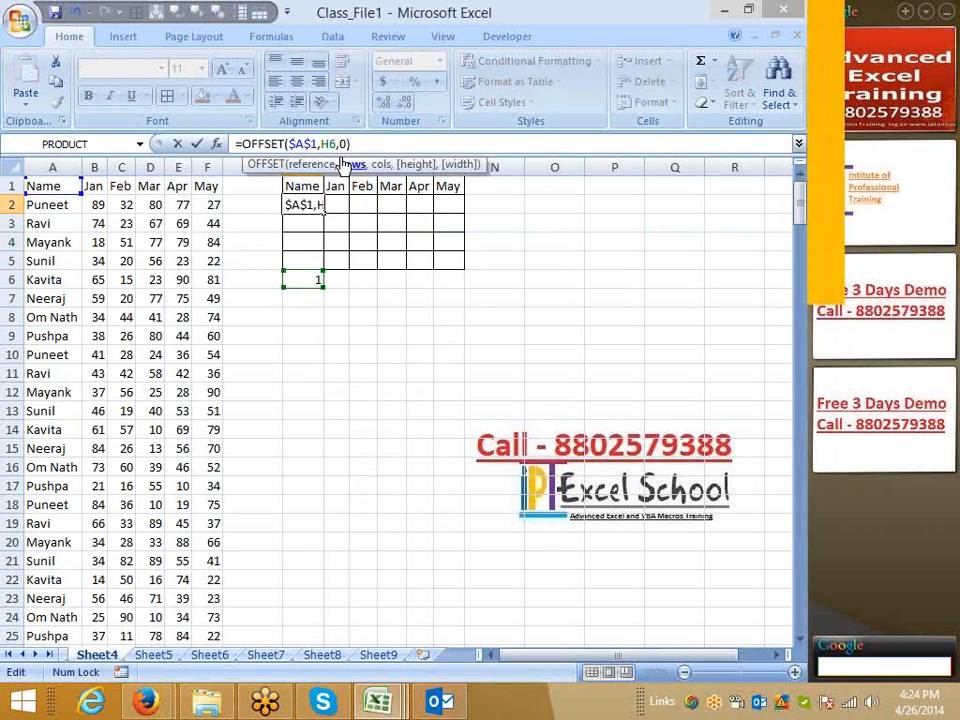
left_click(342, 162)
key("F4")
left_click(298, 145)
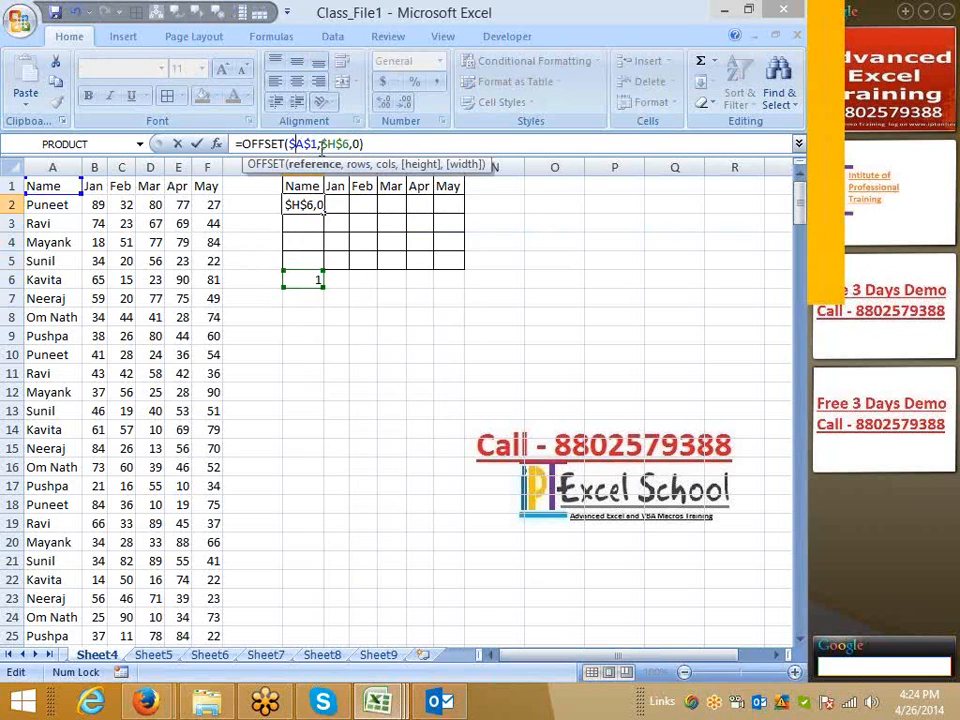
key("F4")
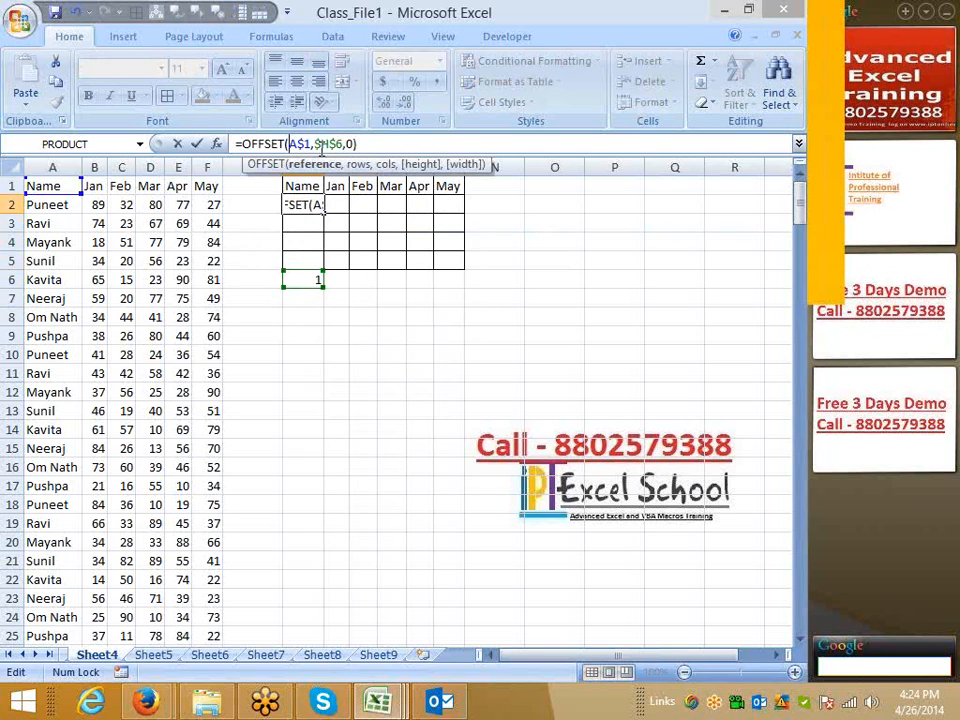
key("Return")
key("Up")
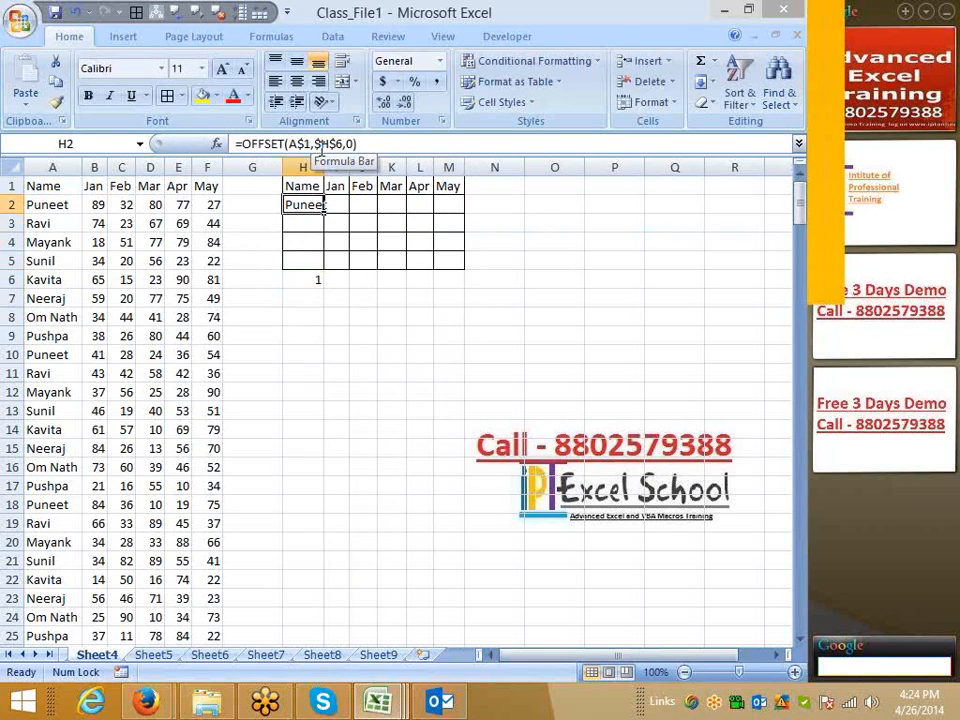
- Fill the H2 formula into H3 and change its row argument to $H$6+1
left_click_drag(322, 213, 321, 228)
double_click(320, 223)
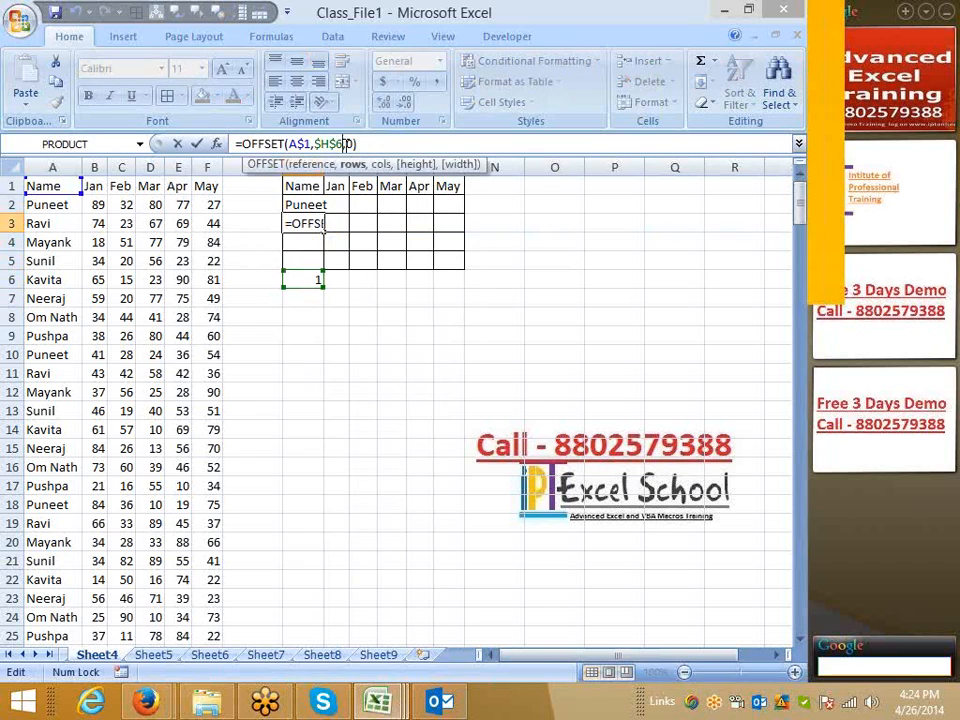
type("+1")
key("Return")
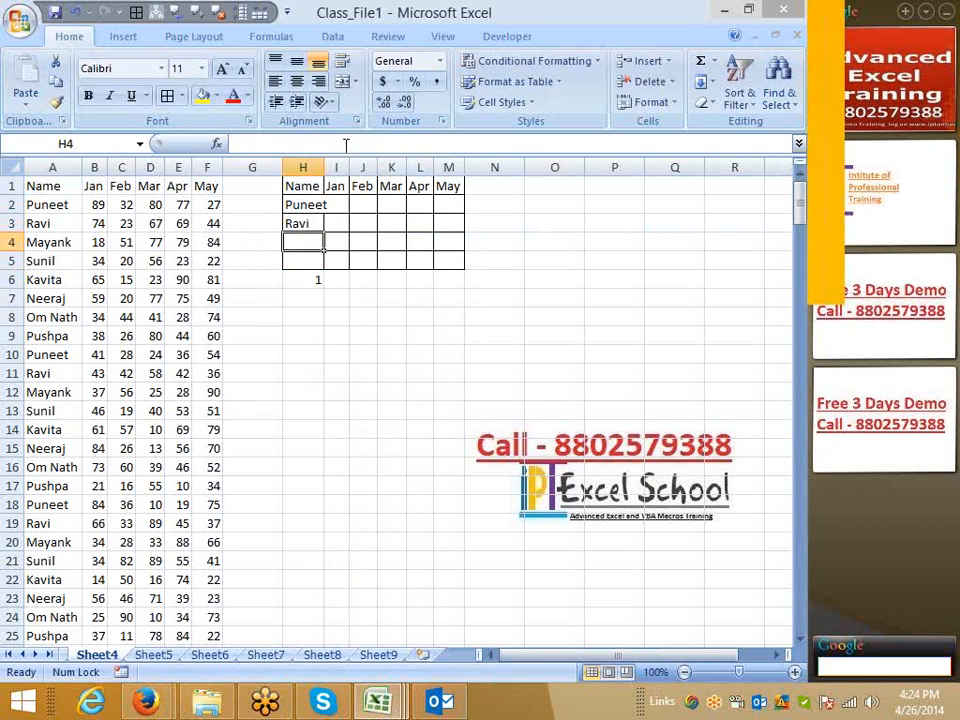
- Fill the H3 formula into H4 and change its row argument to $H$6+2
left_click(57, 225)
left_click(303, 205)
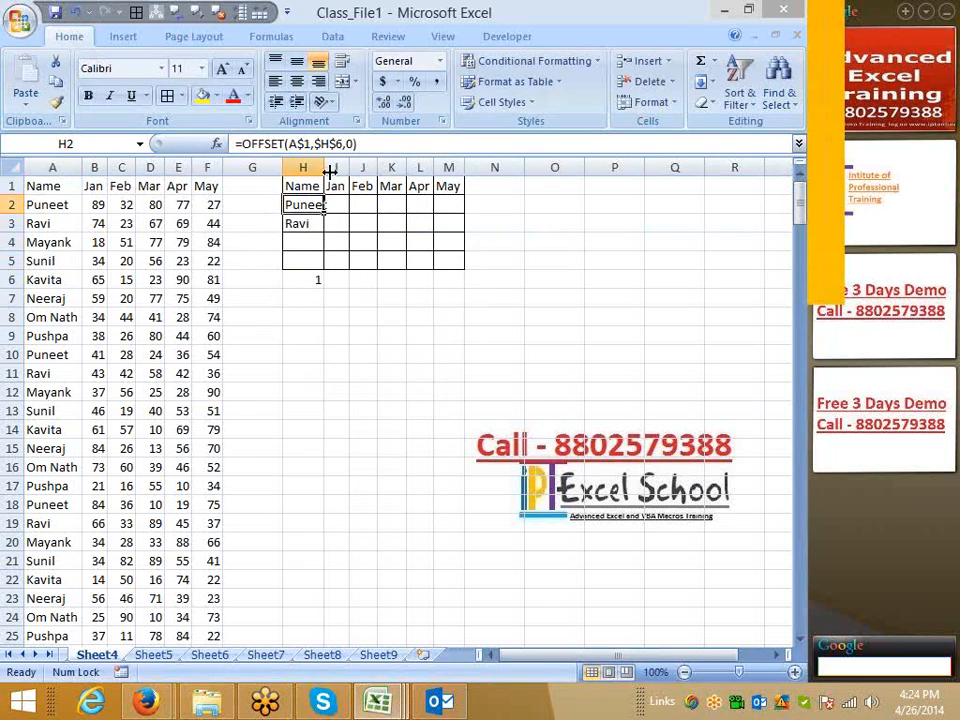
left_click(312, 227)
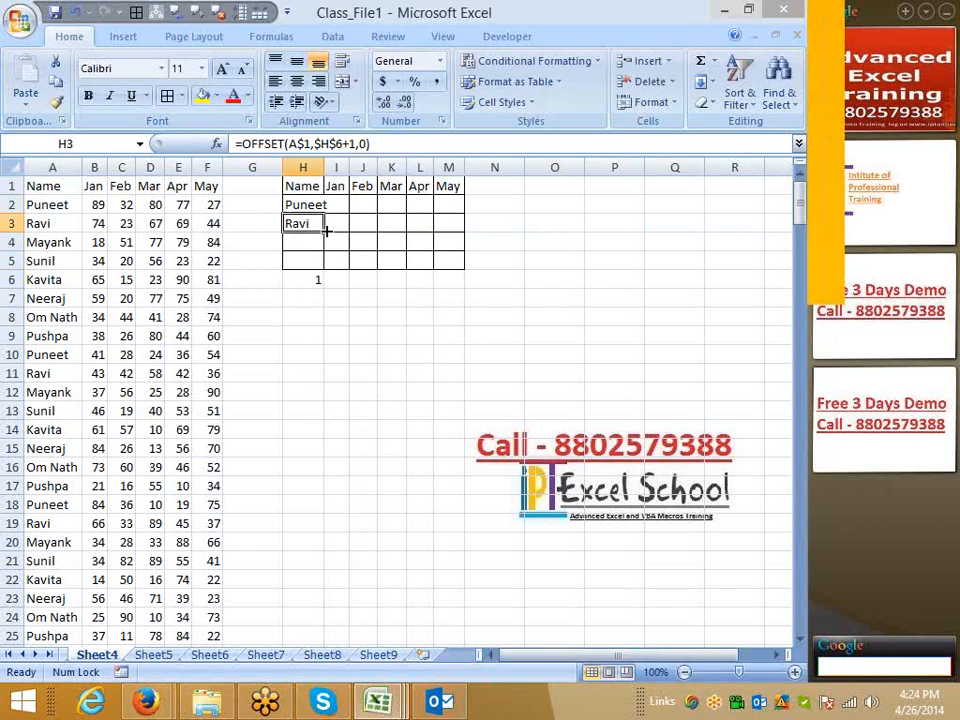
left_click_drag(326, 231, 326, 245)
left_click(385, 146)
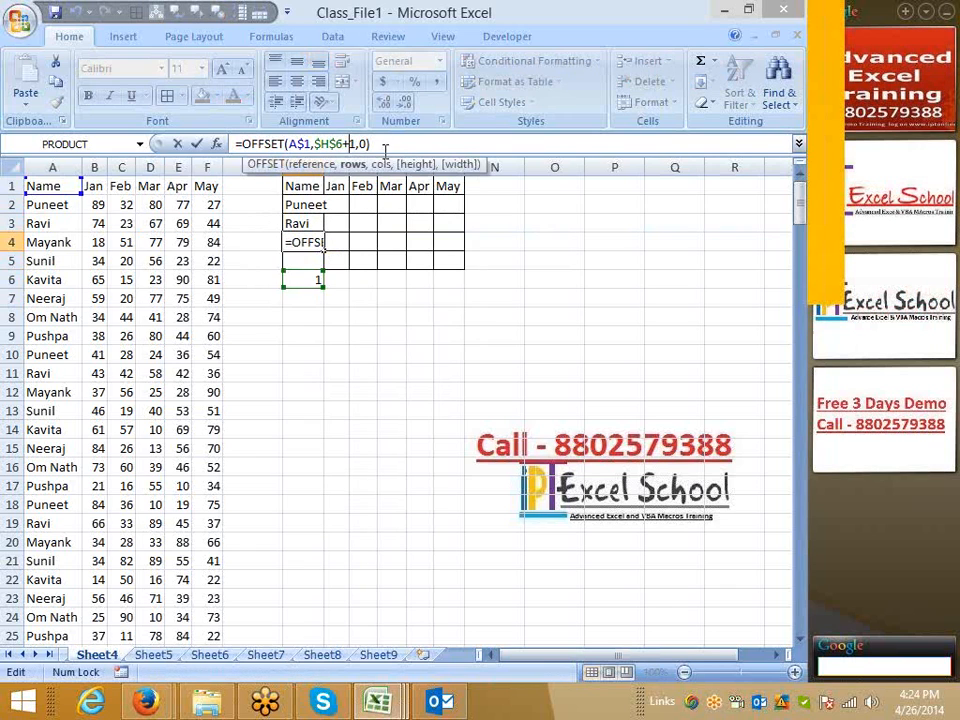
key("Left")
key("Left")
key("Left")
key("BackSpace")
key("Return")
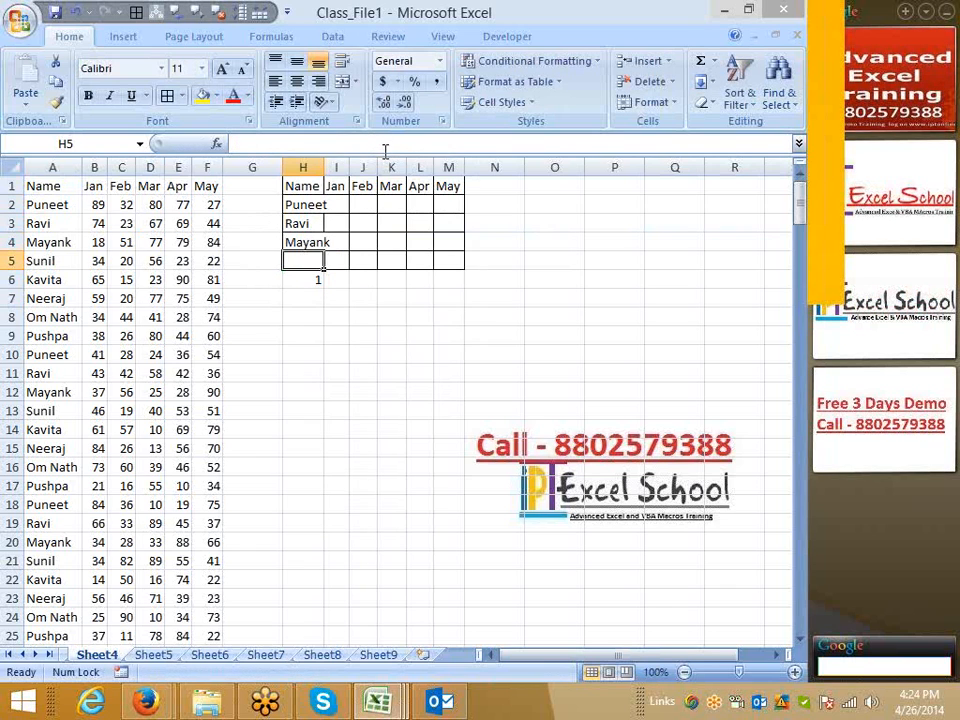
- Fill the H4 formula into H5 and change its row argument to $H$6+3
left_click(318, 248)
left_click_drag(322, 251, 315, 260)
left_click(315, 260)
left_click(356, 145)
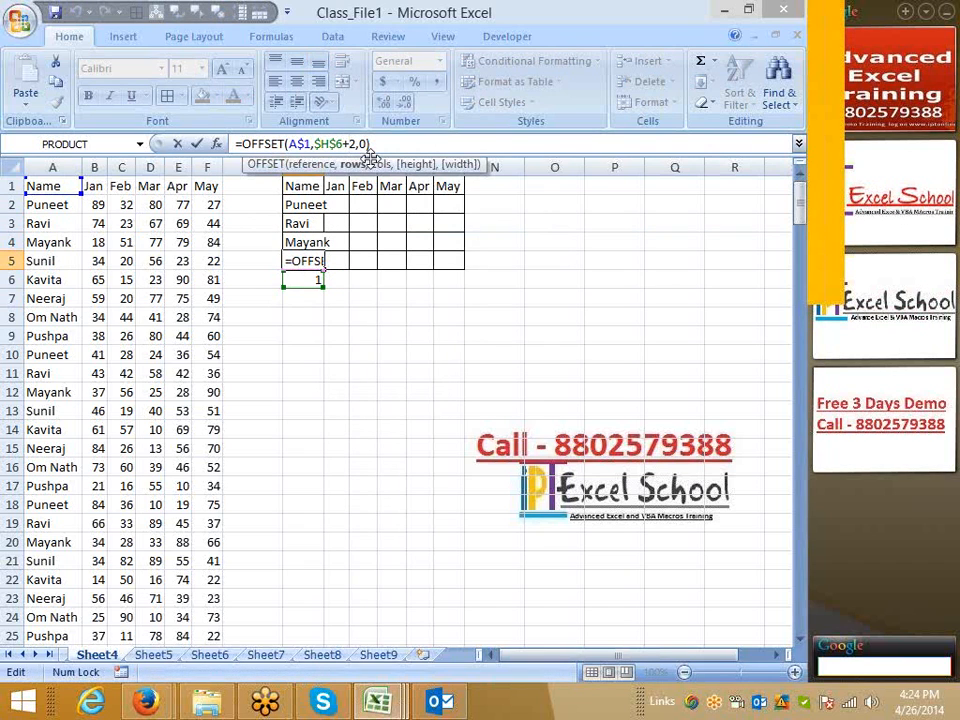
key("BackSpace")
key("Return")
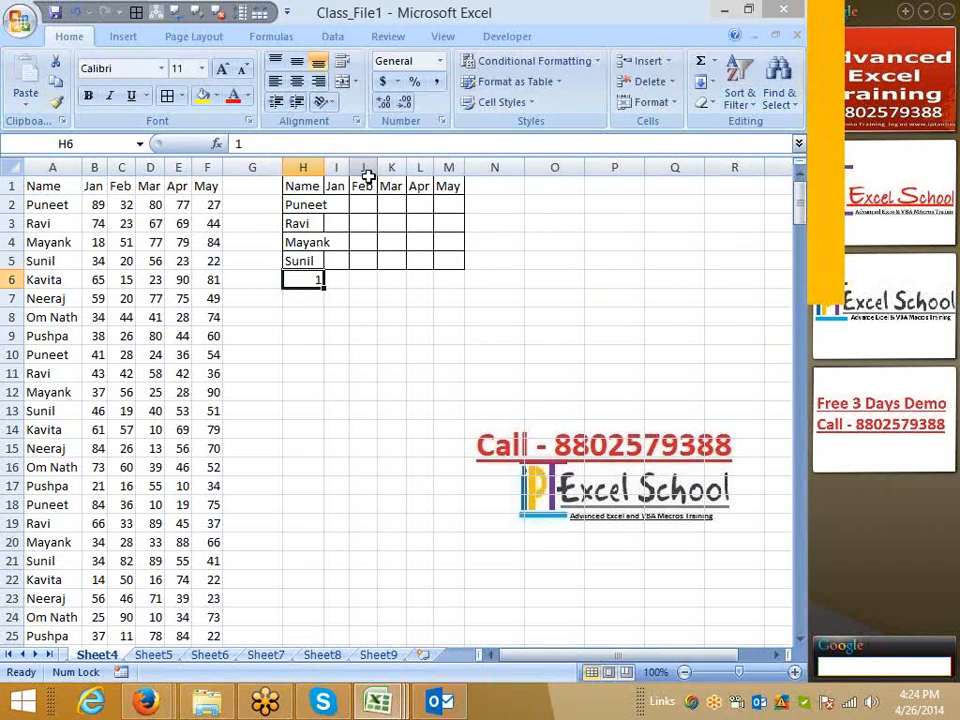
- Fill the H2:H5 formulas across to the May column, then set H6 to 2 to test the lookup rows
left_click_drag(316, 206, 452, 274)
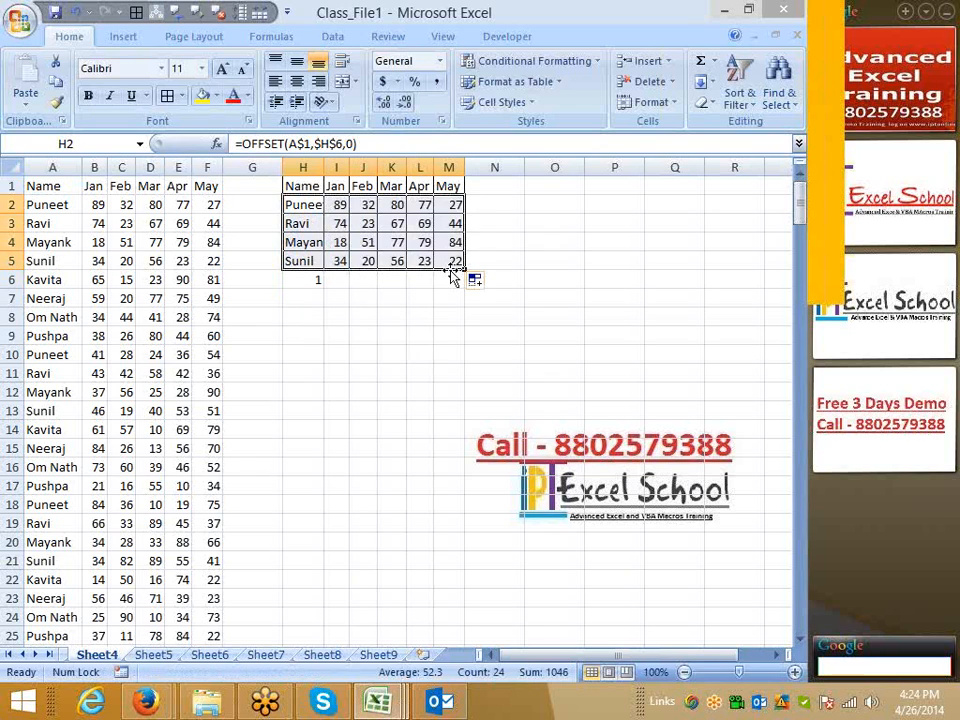
left_click(398, 315)
left_click(317, 281)
type("2")
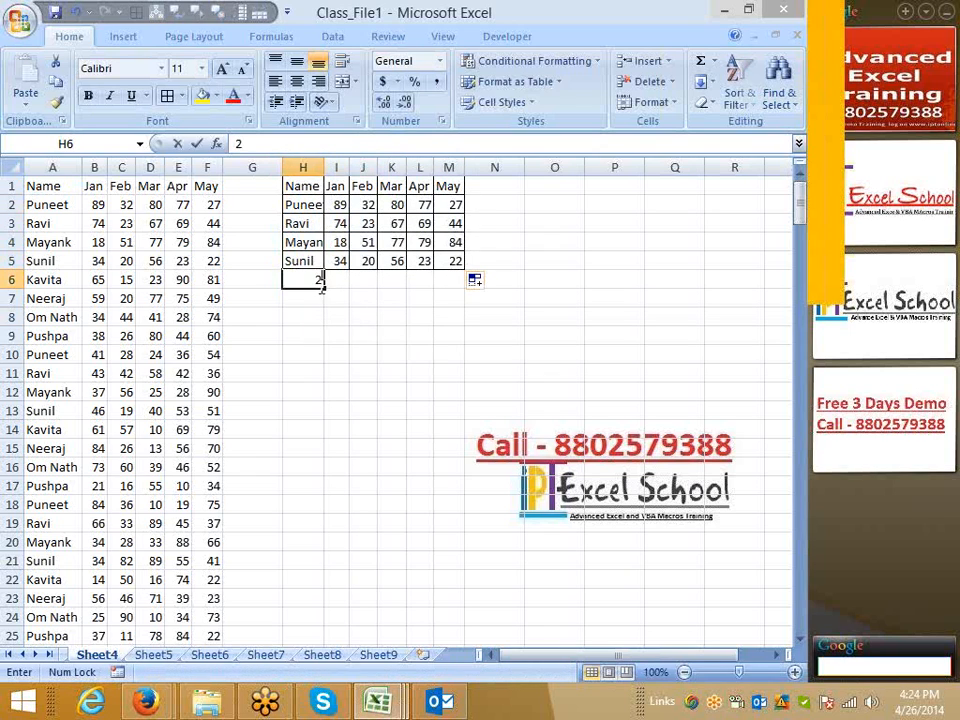
left_click(336, 352)
left_click(318, 208)
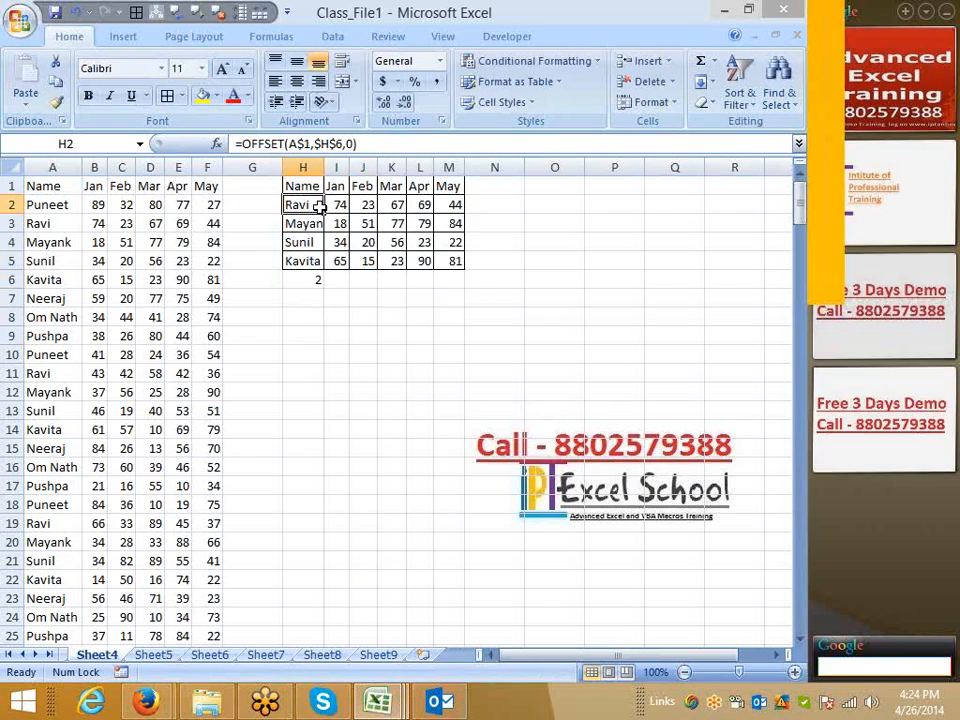
left_click(316, 225)
left_click(310, 256)
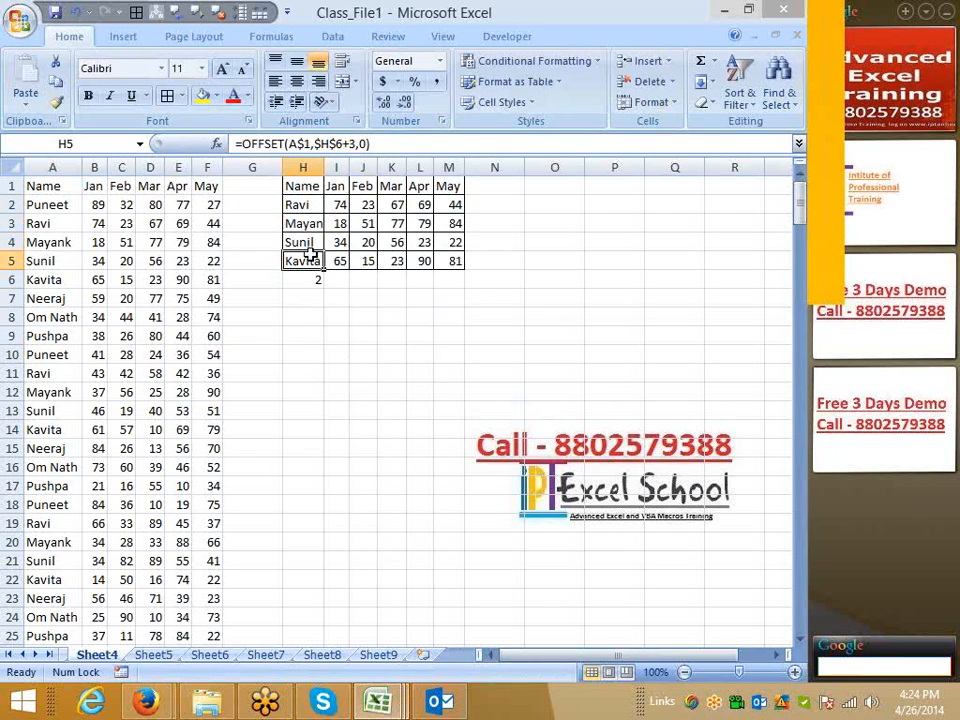
left_click(391, 391)
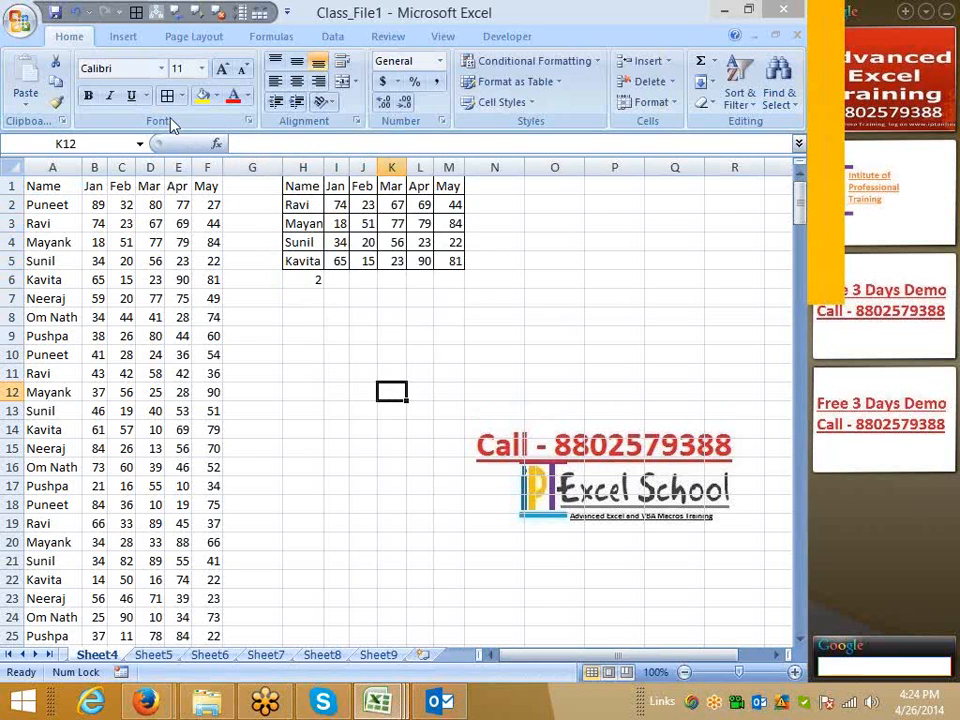
- Add a vertical Scroll Bar form control just beside the May column, spanning rows 2 to 5 of the summary table
left_click(123, 37)
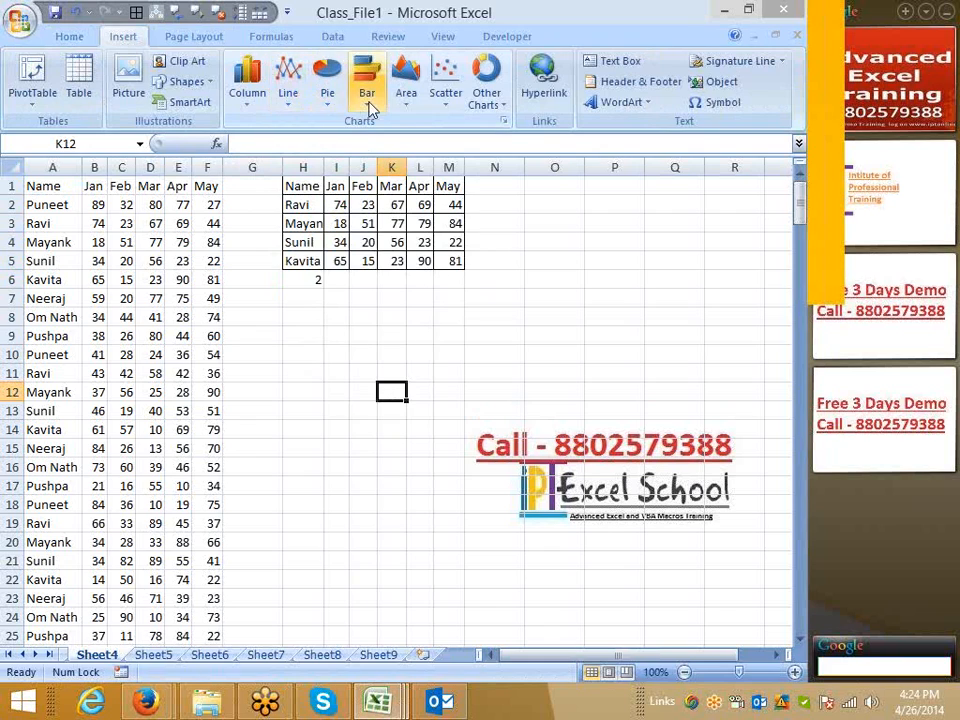
left_click(512, 38)
left_click(256, 98)
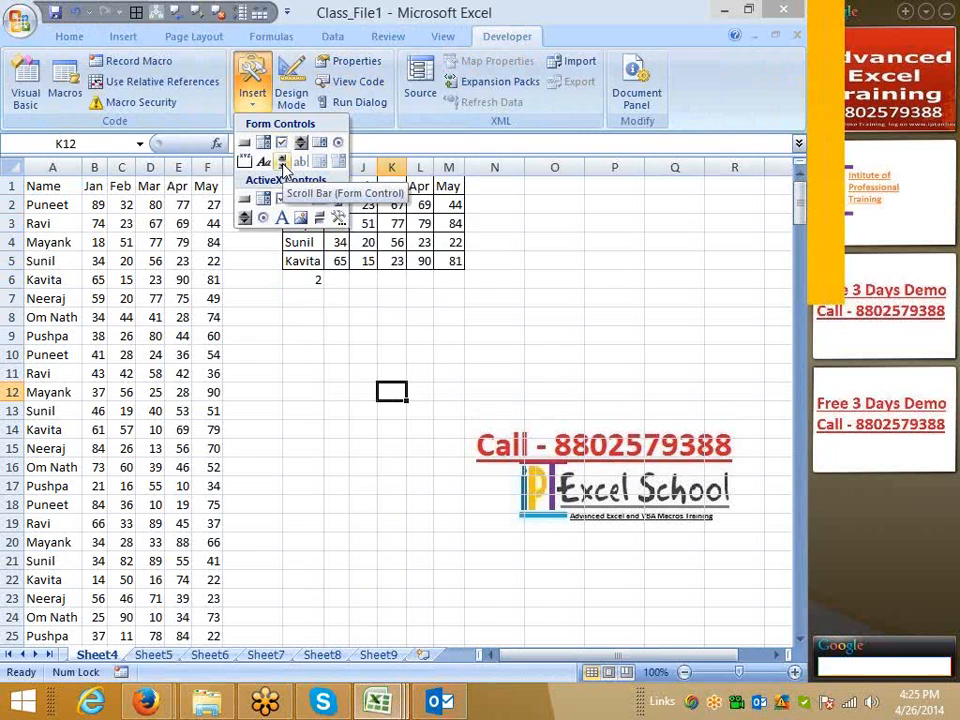
left_click(283, 163)
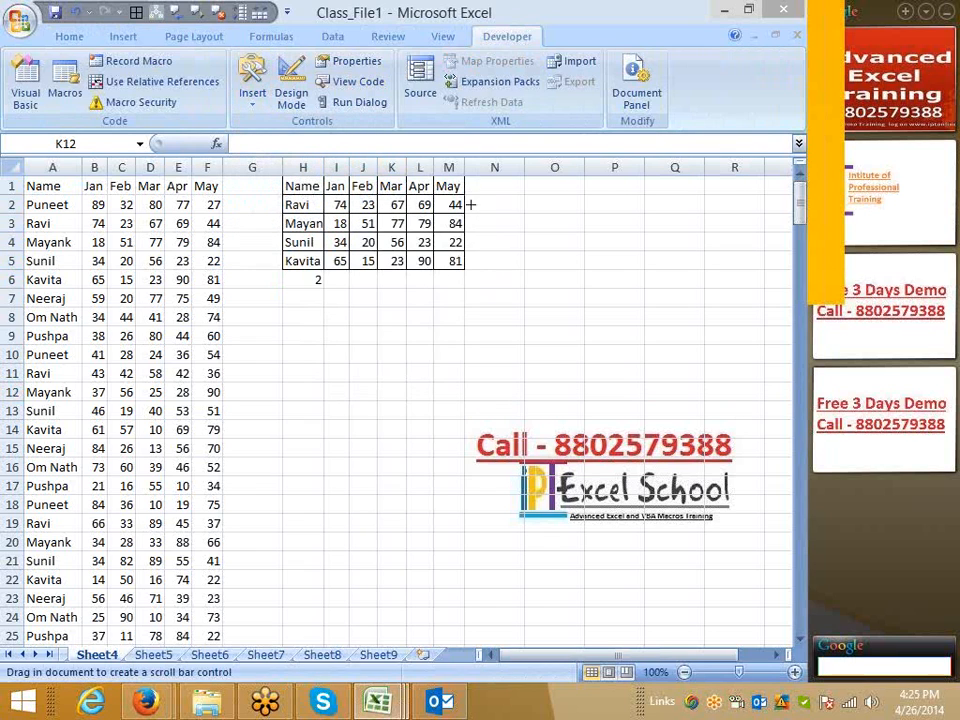
left_click_drag(485, 194, 477, 268)
- Link the scroll bar to cell H6 and test it by scrolling the table to 90
right_click(477, 264)
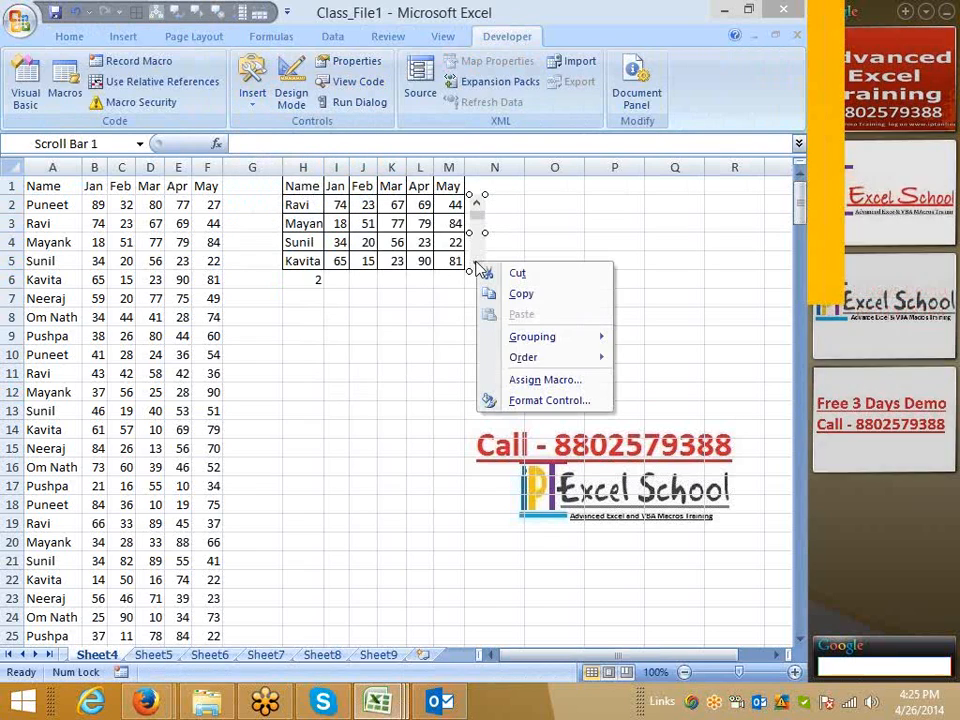
left_click(522, 402)
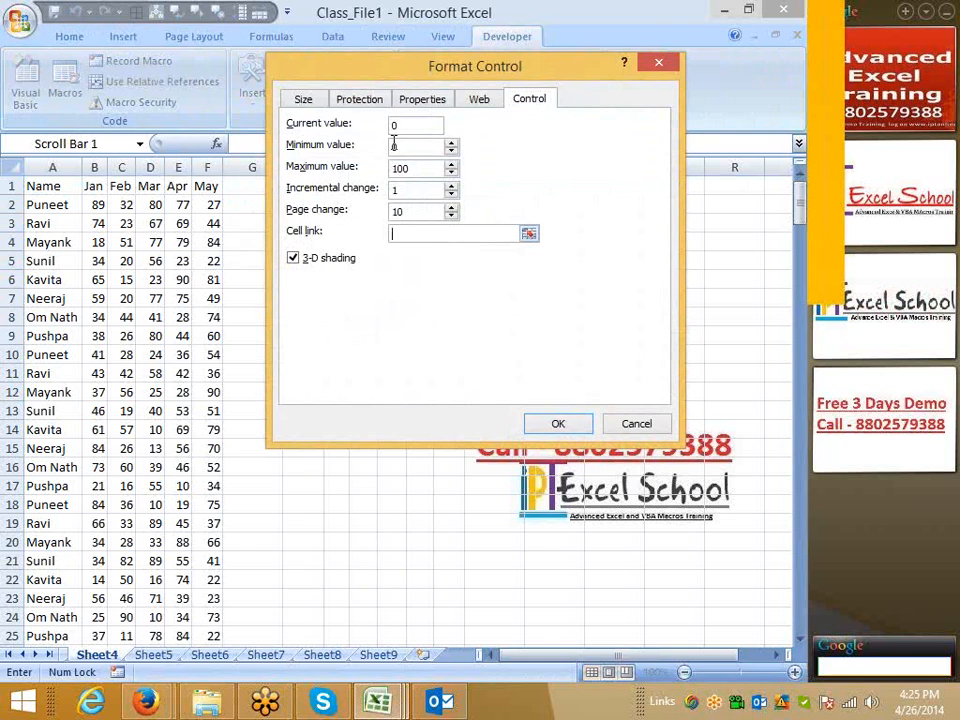
left_click_drag(555, 78, 676, 98)
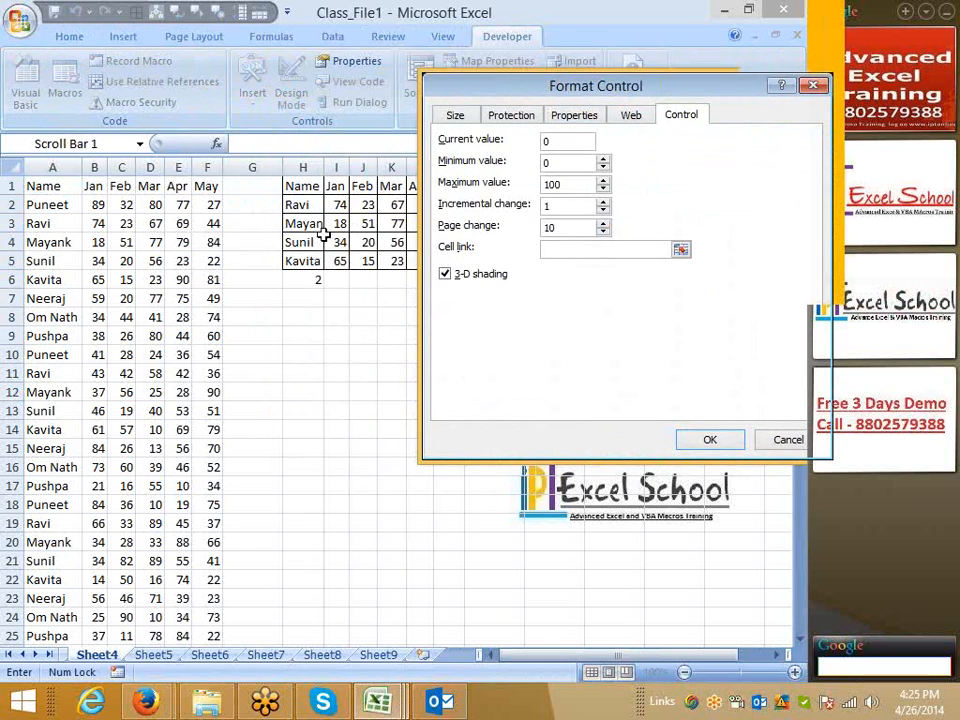
left_click(309, 281)
left_click(690, 439)
left_click(392, 428)
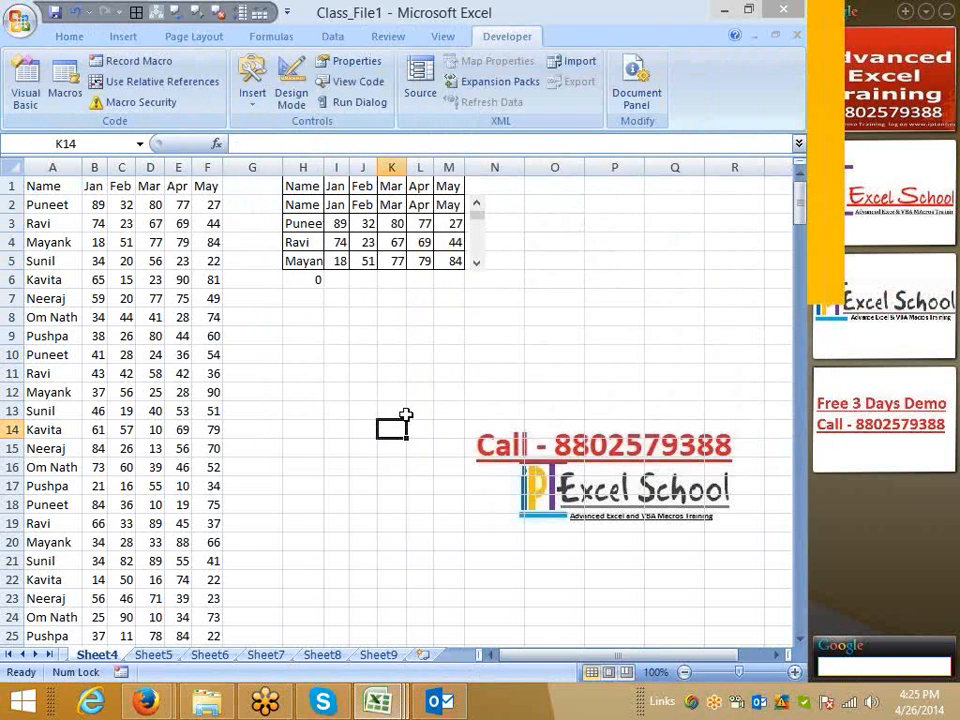
left_click_drag(477, 217, 477, 247)
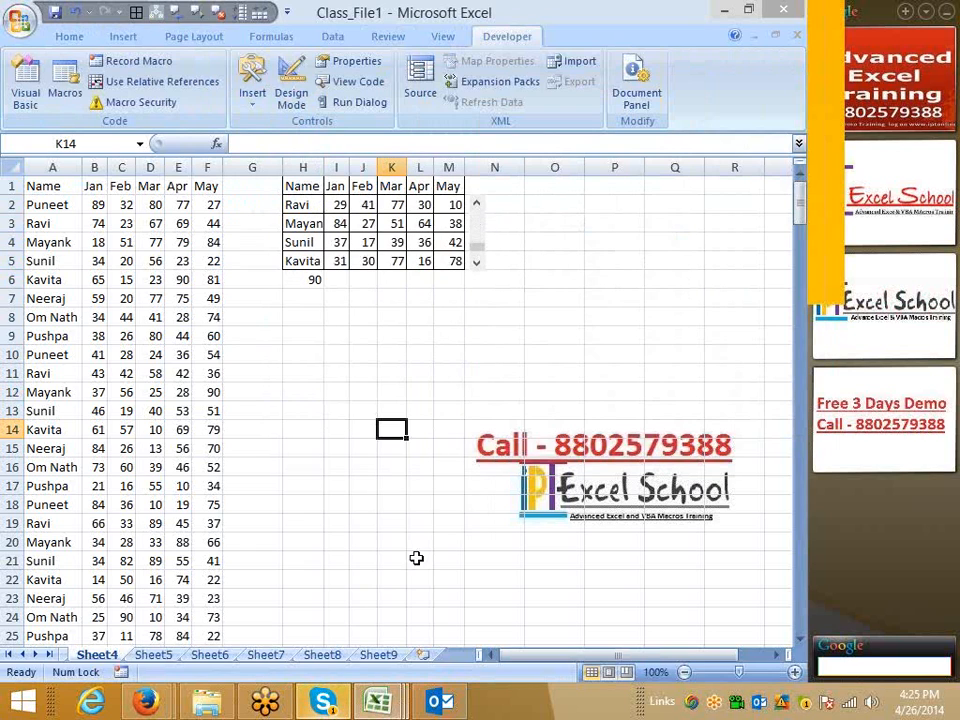
- Switch to Skype and send the reply "ok i call u" in the open chat
left_click(344, 703)
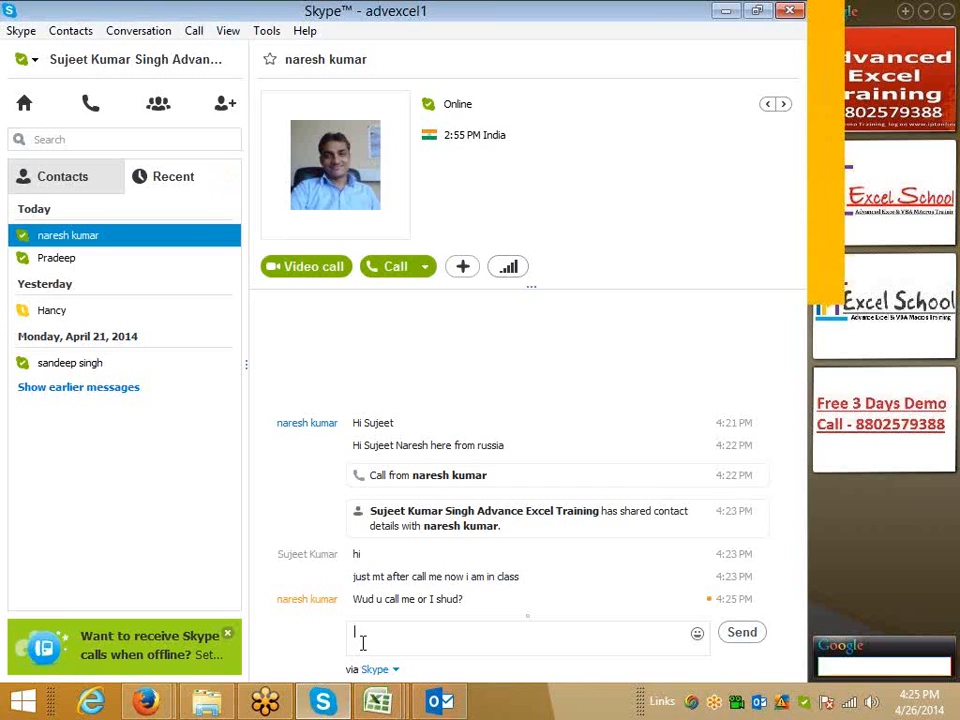
type("ok i call u")
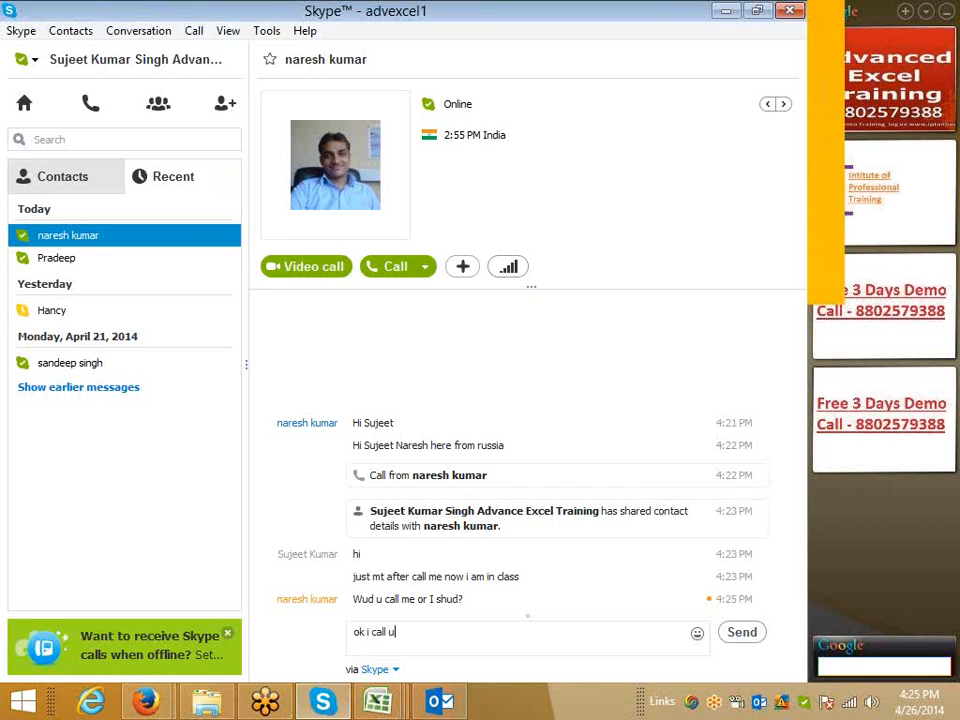
key("Return")
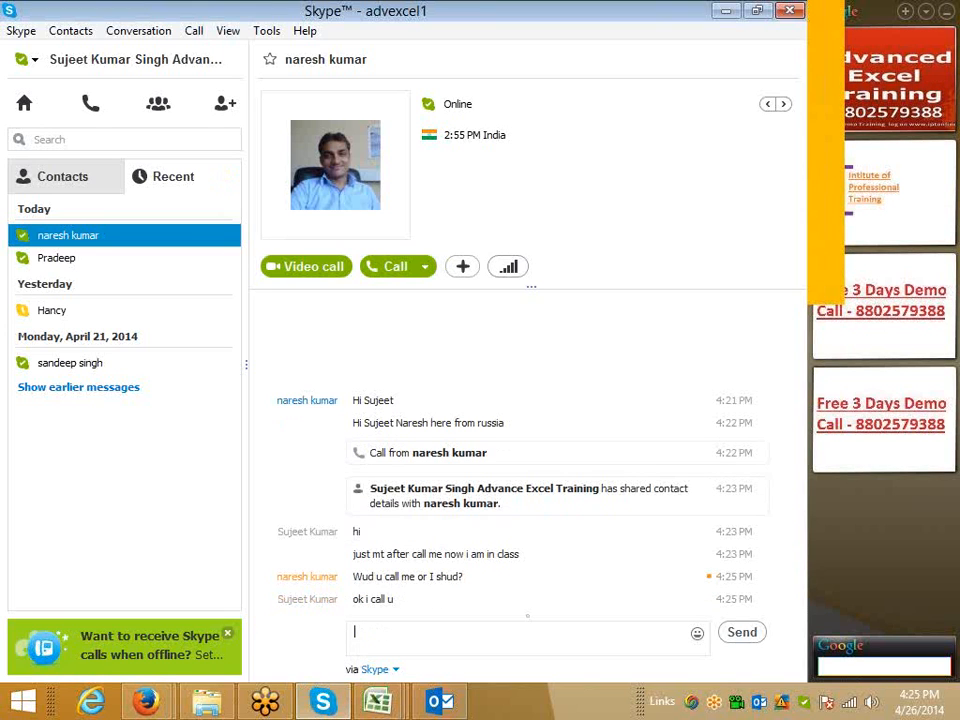
- Leave Skype and return to the Class_File1 workbook in Excel
key("super+d")
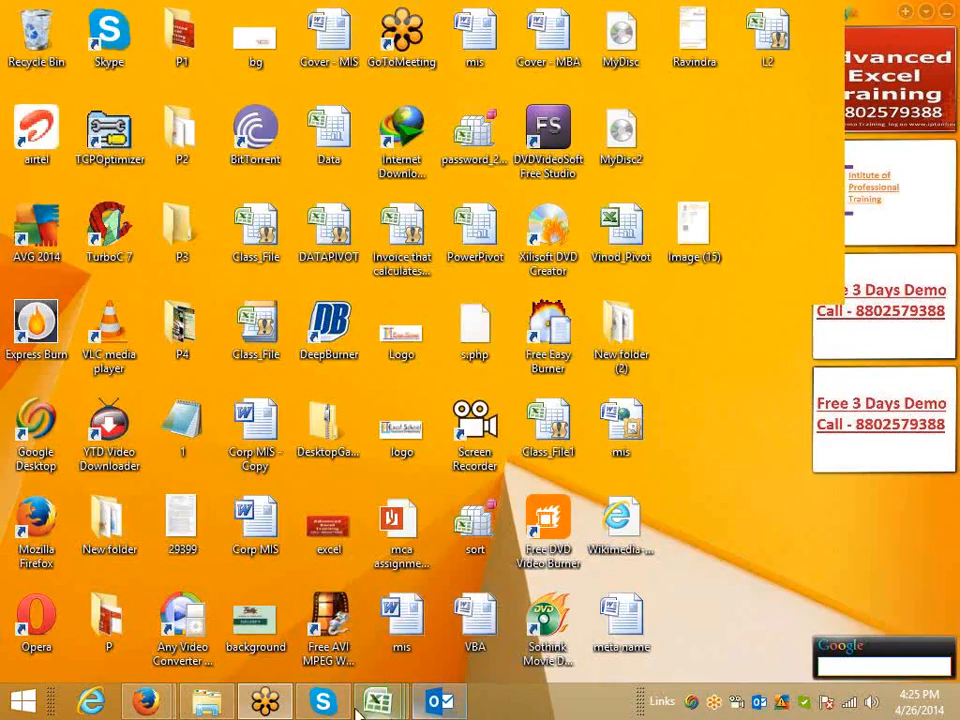
left_click(343, 708)
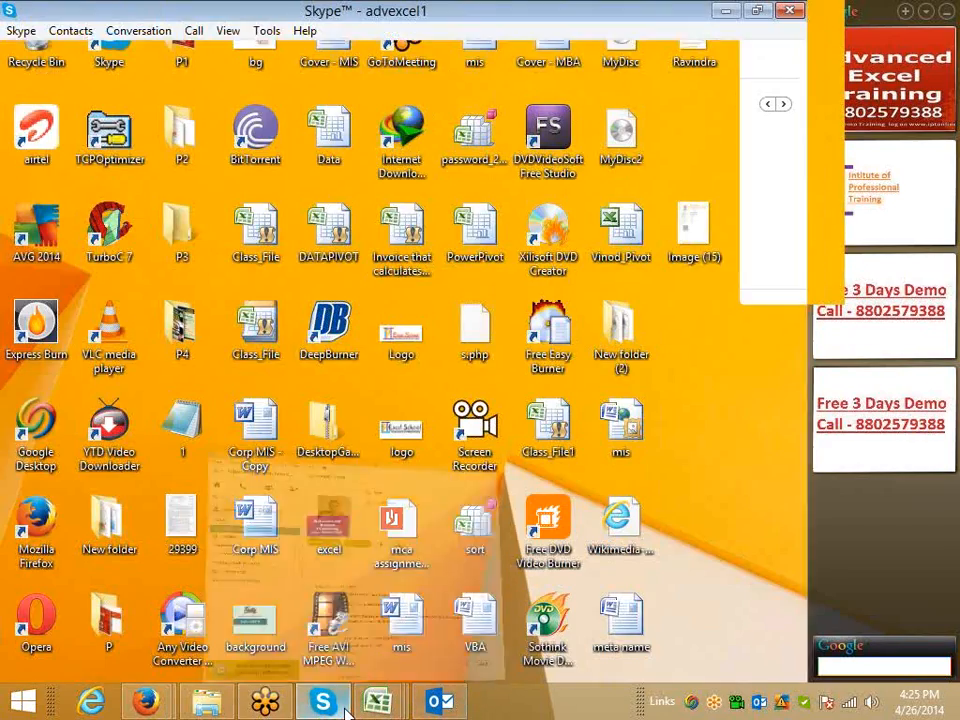
left_click(340, 705)
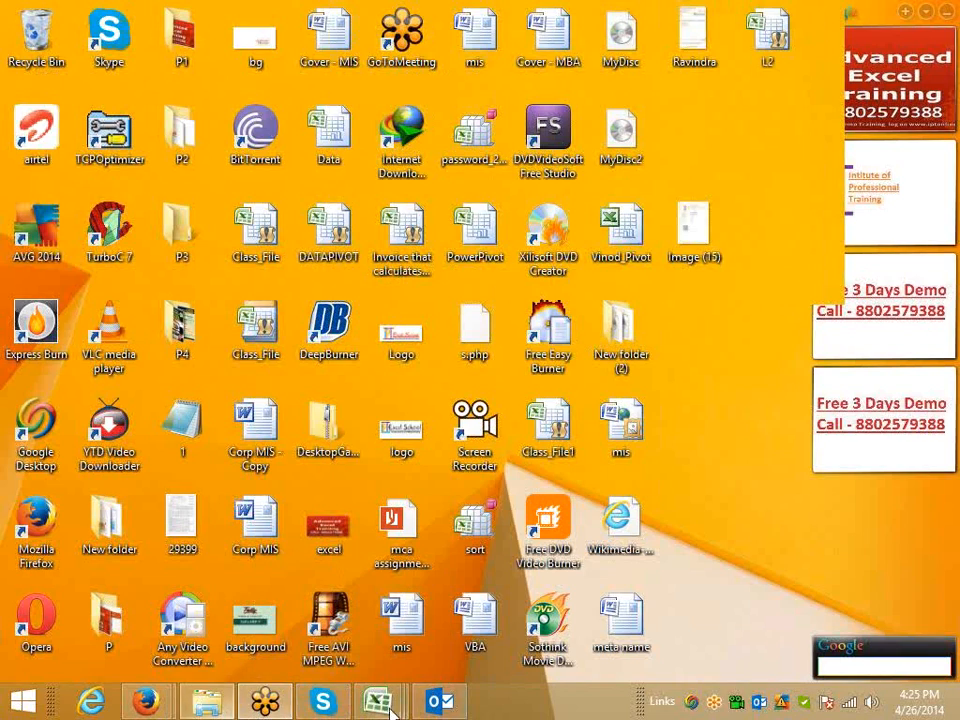
mouse_move(158, 710)
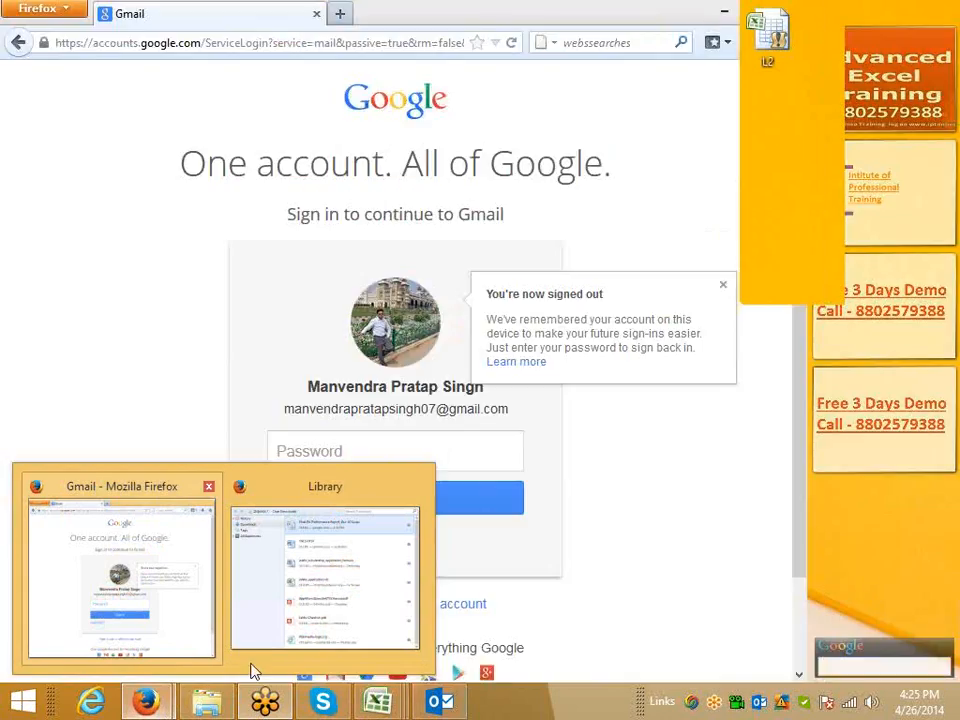
mouse_move(378, 702)
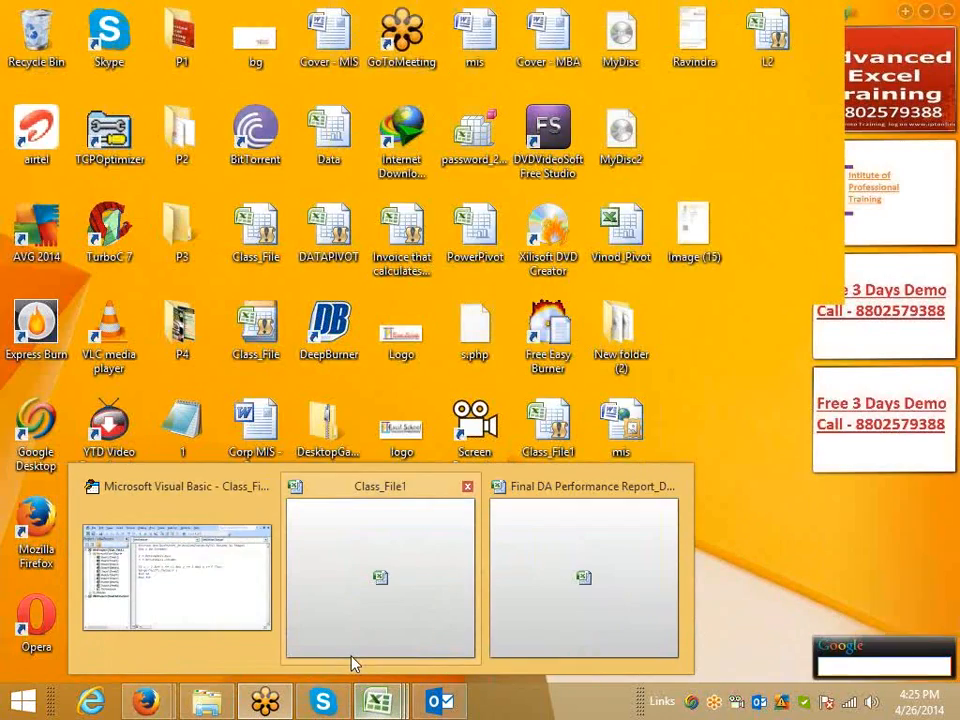
mouse_move(234, 612)
mouse_move(350, 617)
left_click(463, 617)
left_click(508, 392)
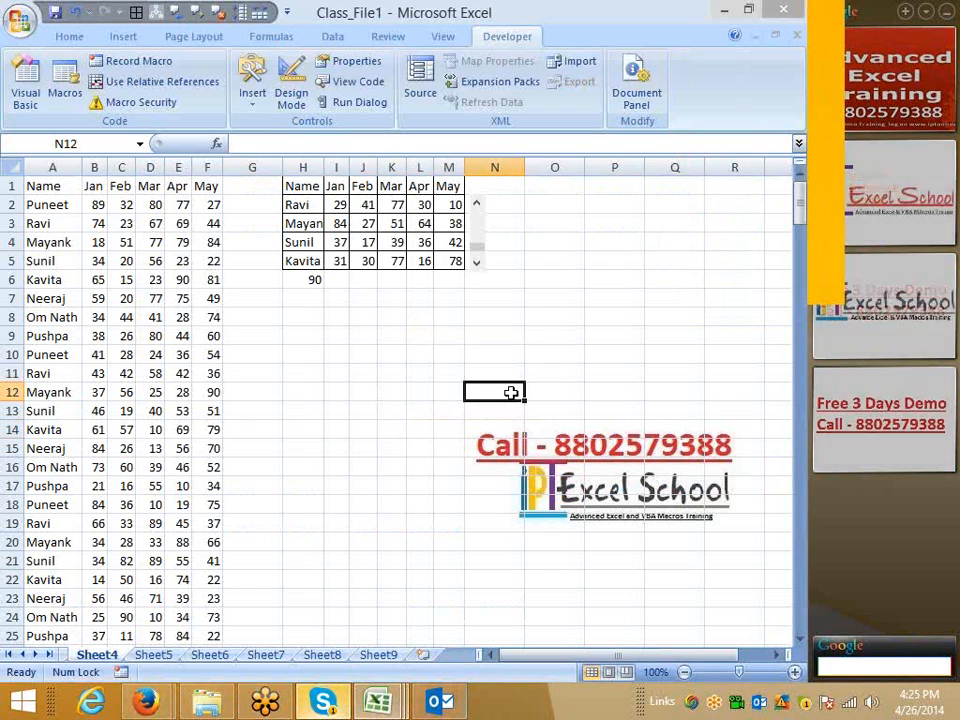
- Move the scroll bar to 100 and check linked cell H6 and the OFFSET formula in H2
mouse_move(479, 255)
left_mouse_down()
mouse_move(476, 214)
mouse_move(478, 268)
left_mouse_up()
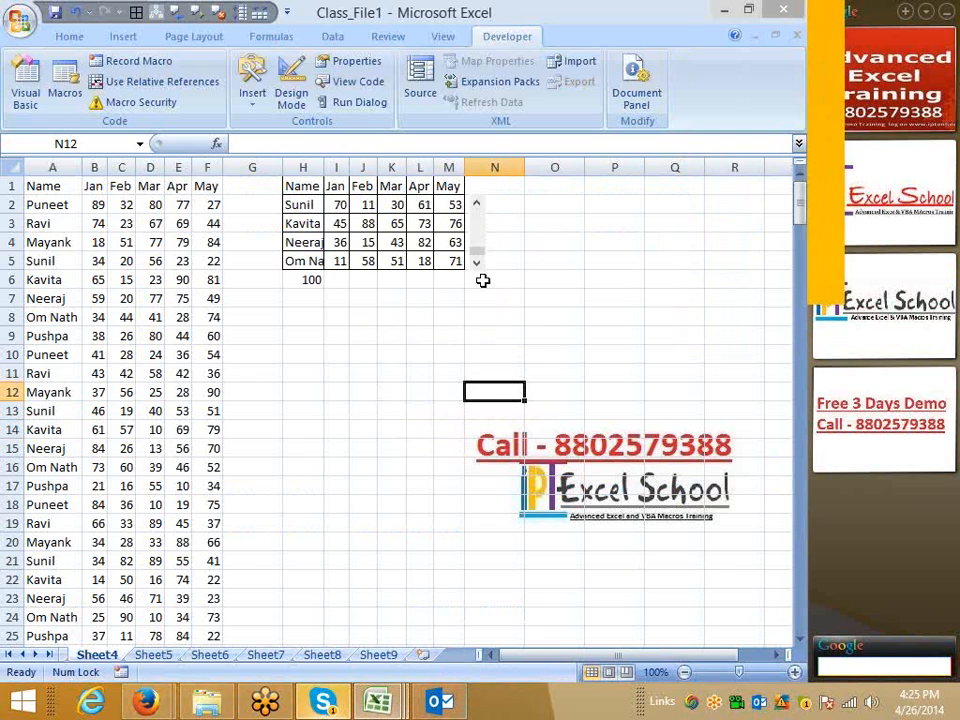
left_click(301, 204)
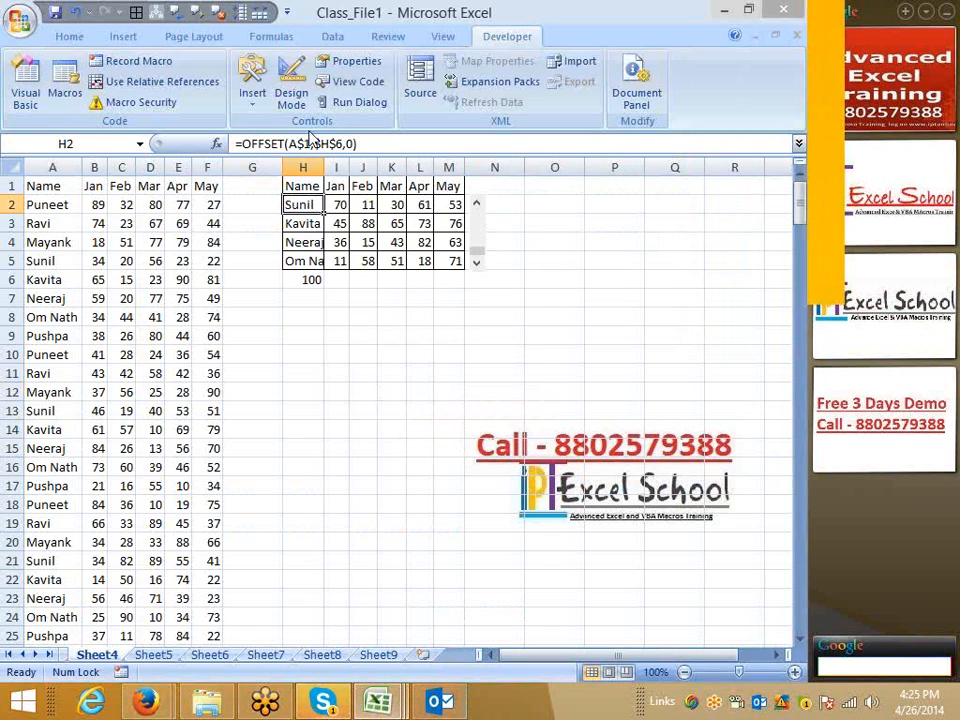
right_click(479, 255)
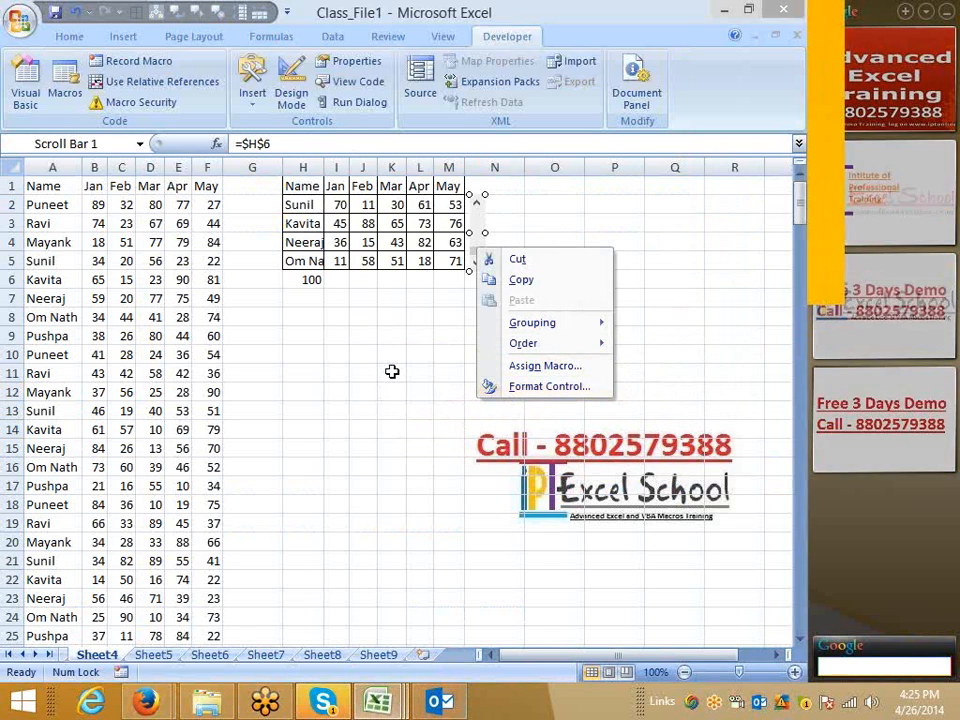
key("Escape")
left_click(494, 259)
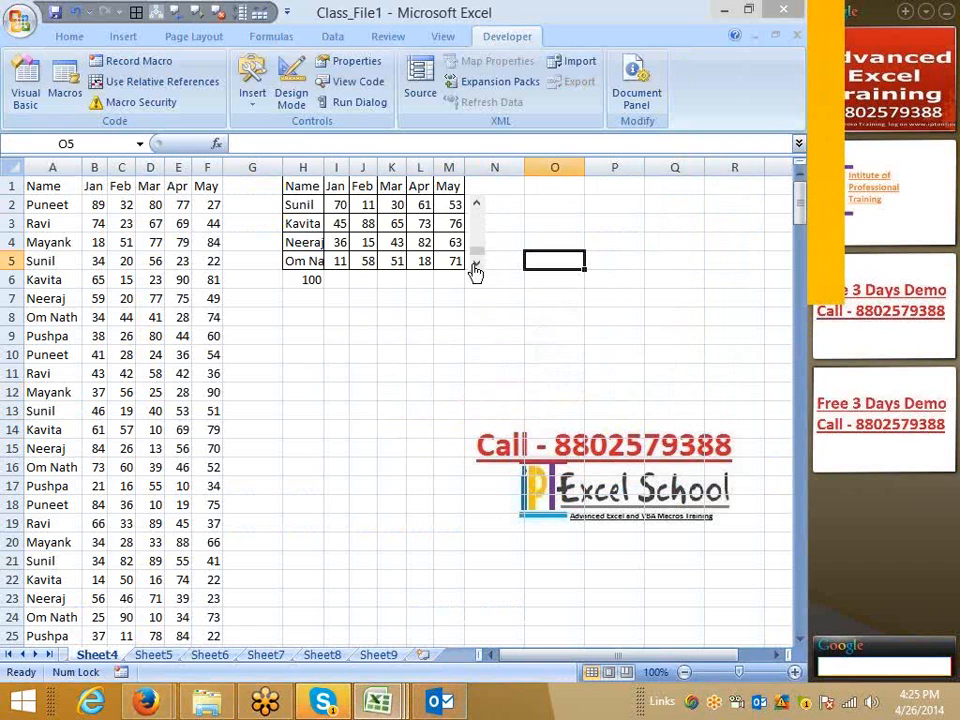
left_click(799, 641)
left_click(799, 641)
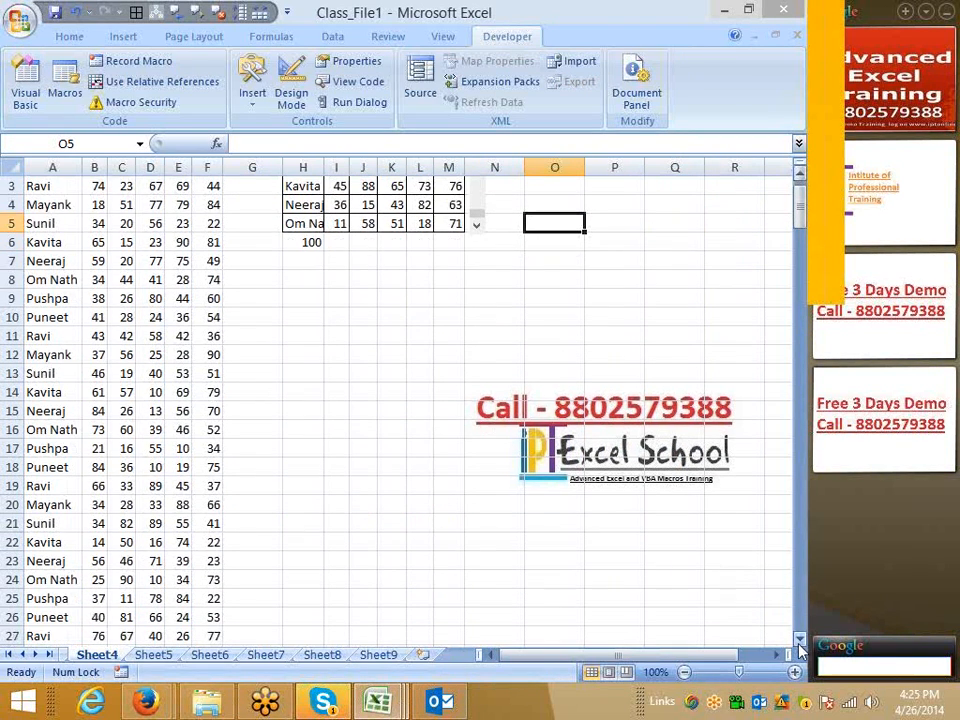
scroll(612, 513, "up", 1)
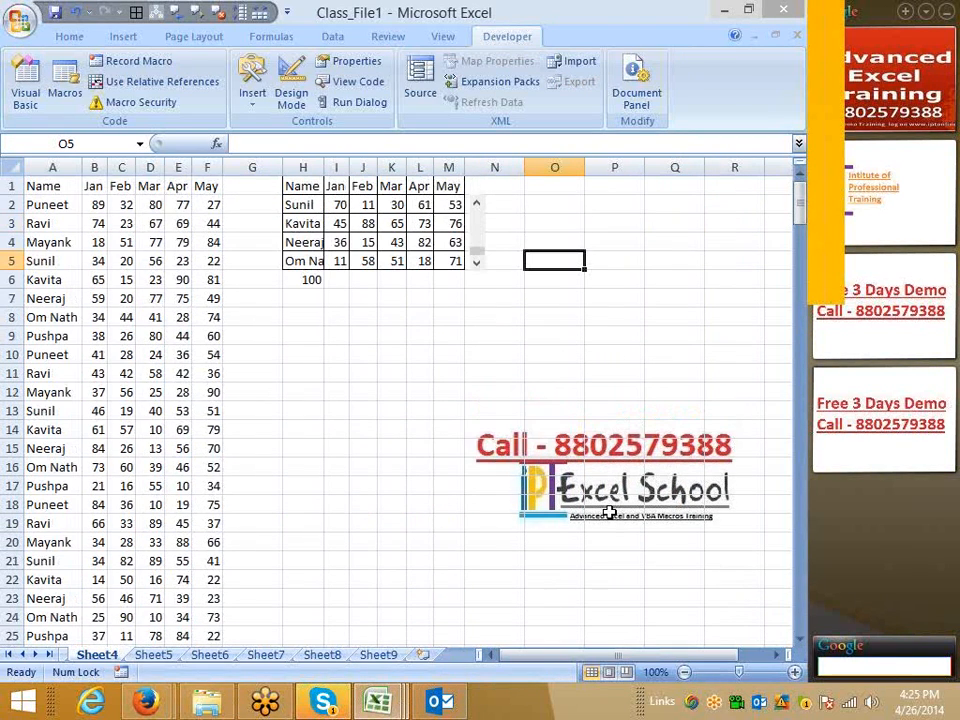
left_click(313, 281)
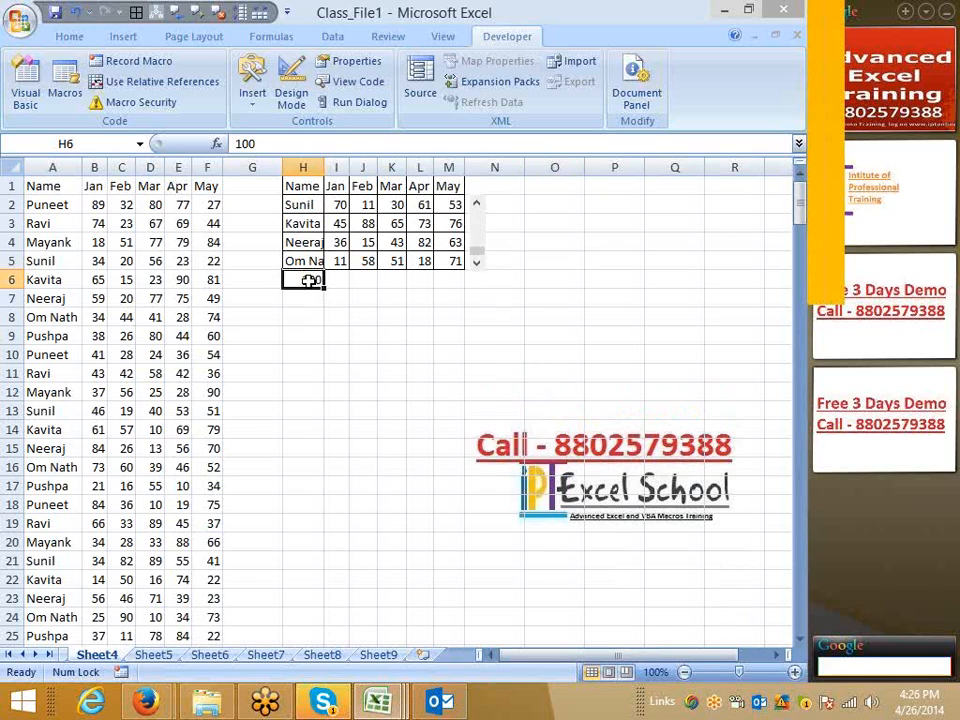
left_click(296, 211)
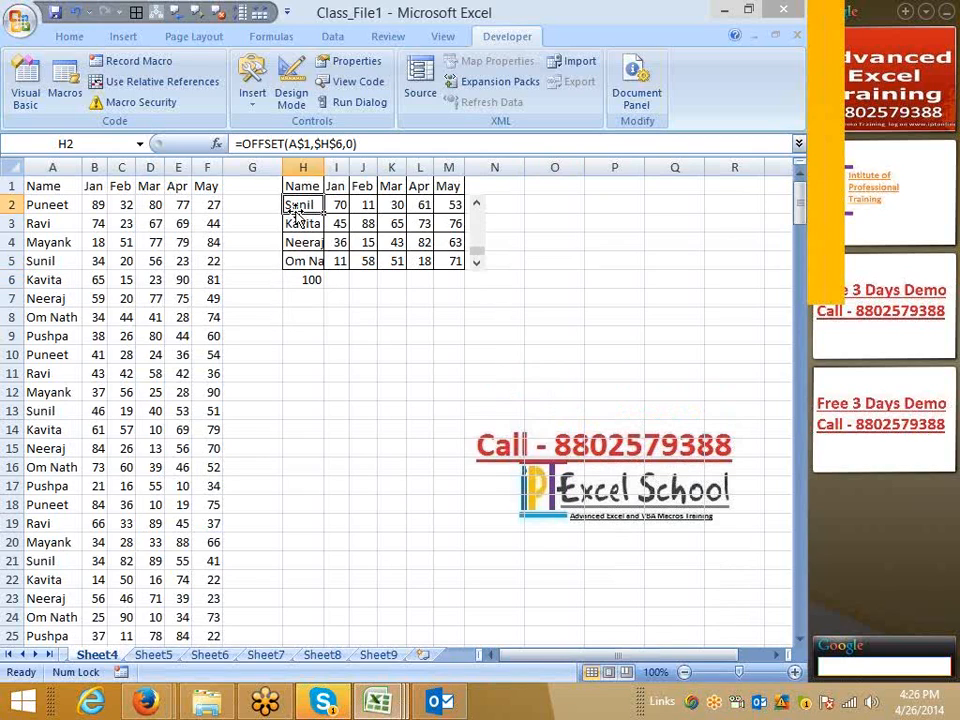
- Insert a clustered column chart from the summary table in H1:M5
left_click_drag(296, 186, 443, 261)
left_click(69, 38)
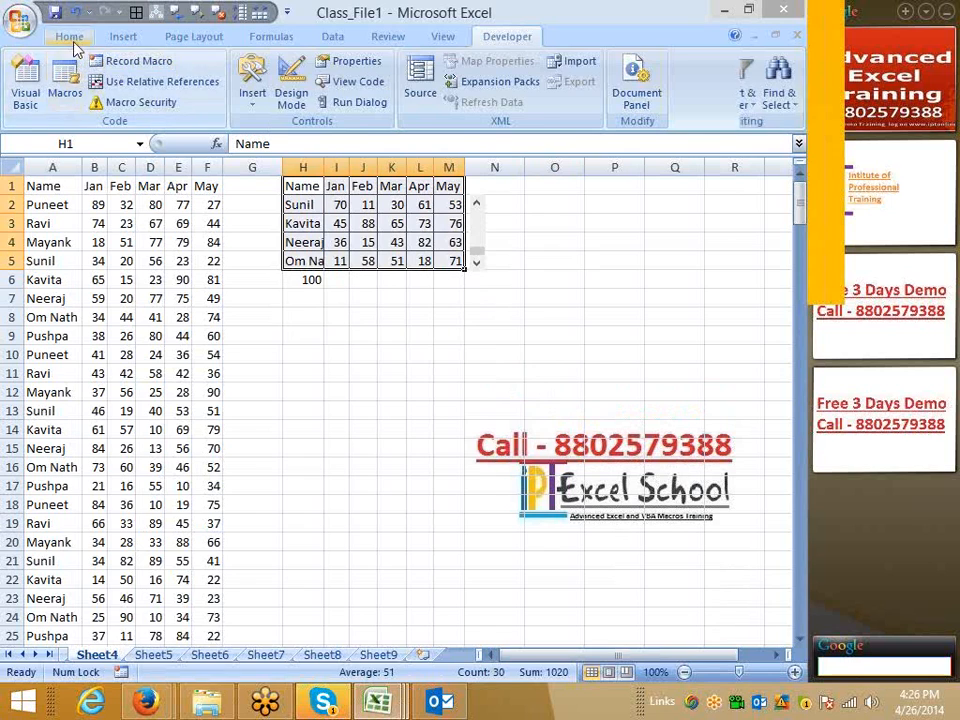
left_click(123, 37)
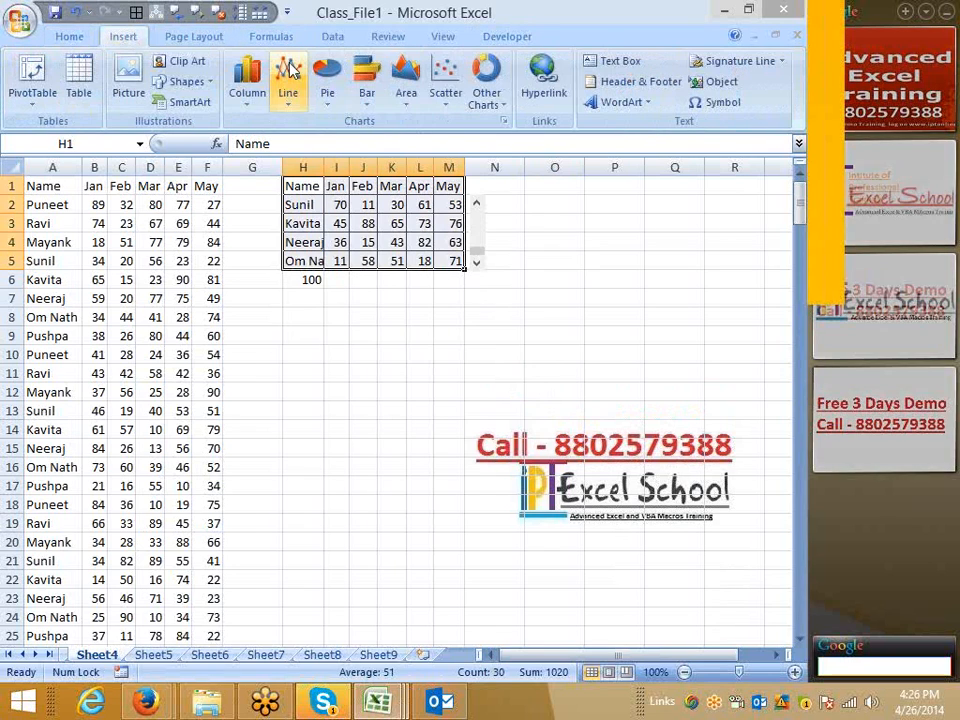
left_click(252, 90)
left_click(254, 157)
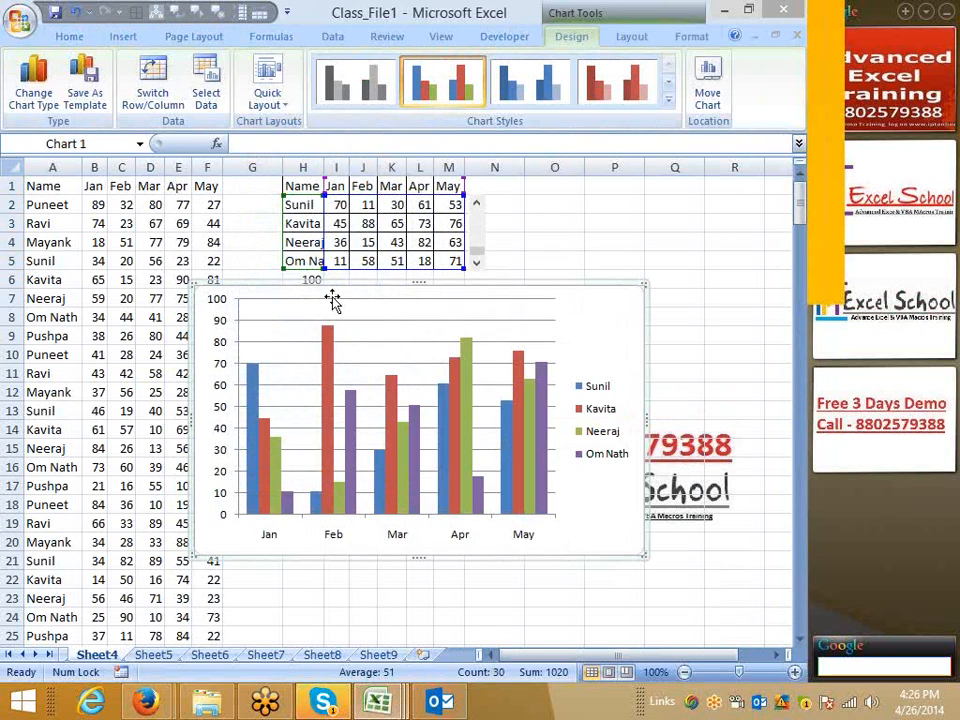
- Move the chart below the summary table and lay out its legend as a single row beneath the month labels
left_click_drag(332, 300, 421, 316)
left_click(683, 466)
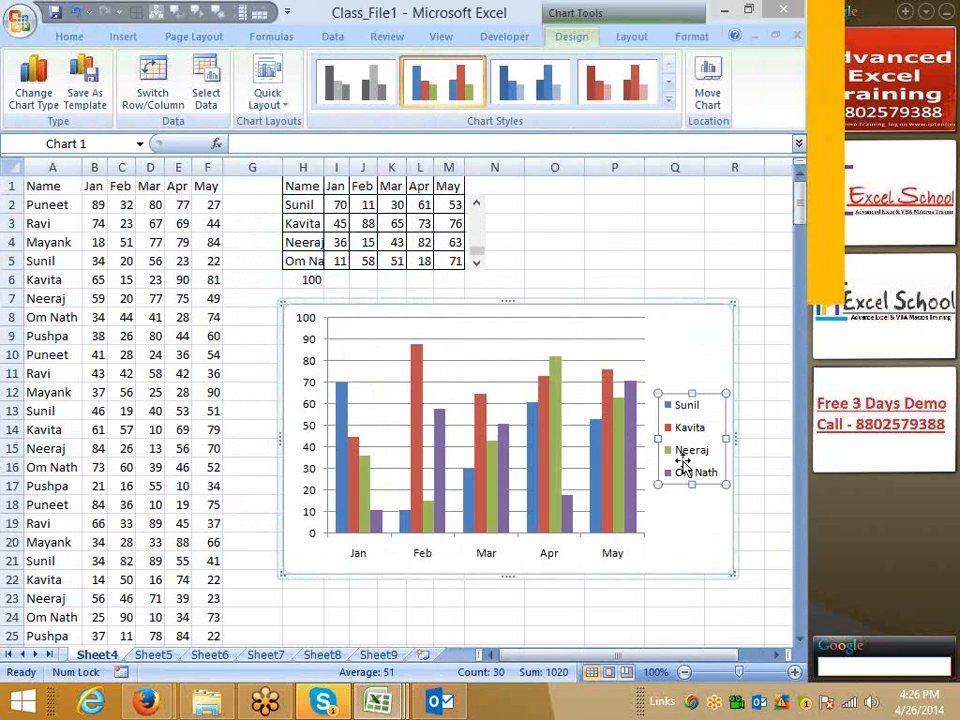
left_click(686, 472)
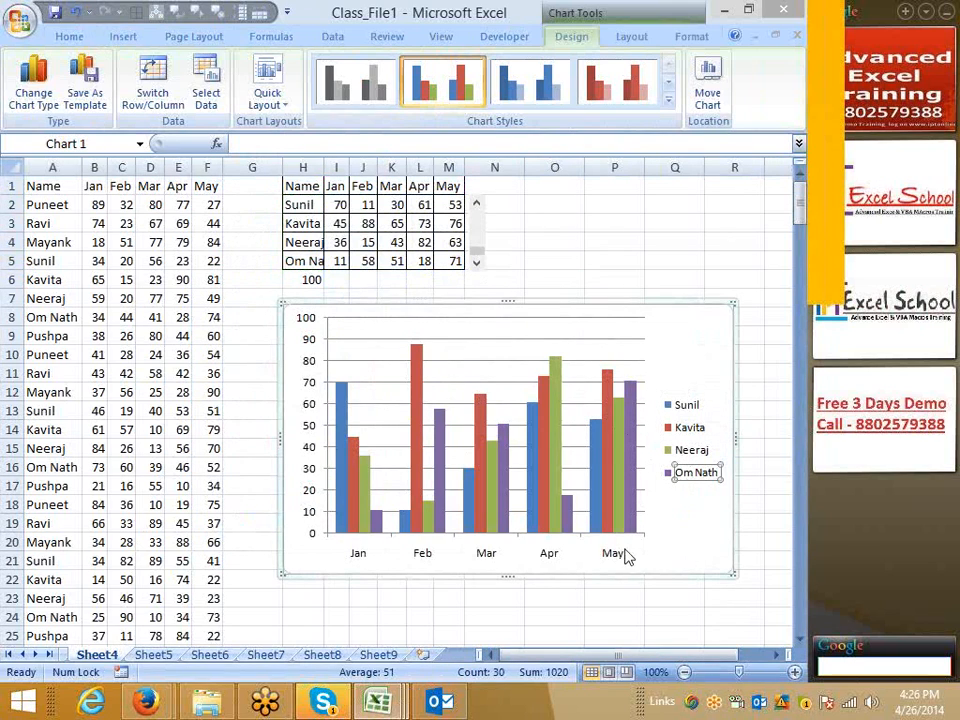
left_click(689, 427)
left_click(658, 439)
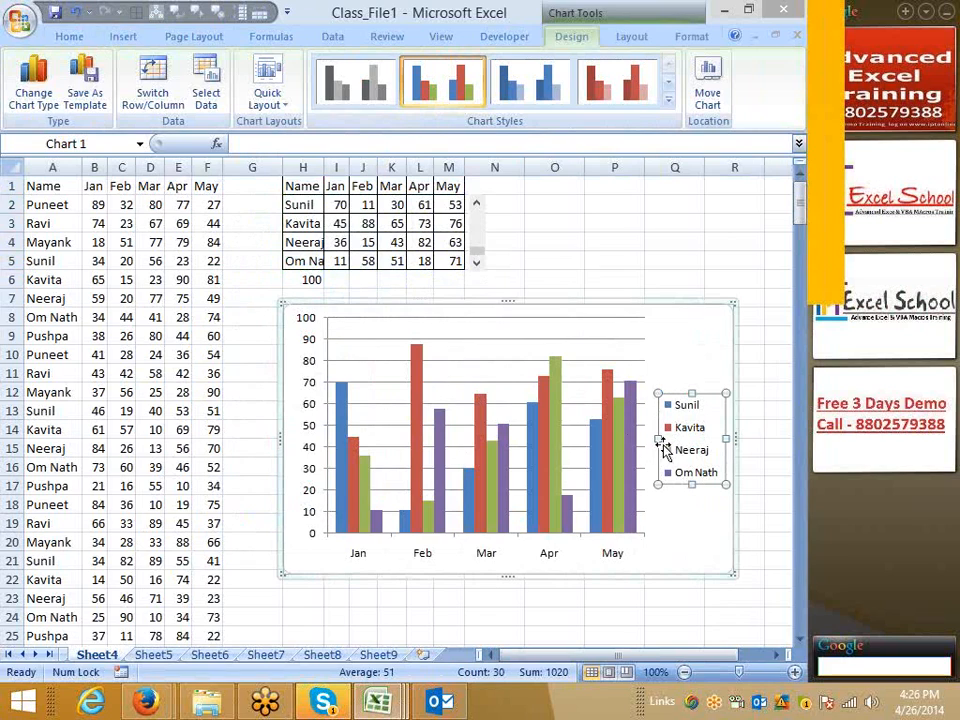
left_click_drag(658, 430, 284, 527)
left_click_drag(351, 528, 679, 539)
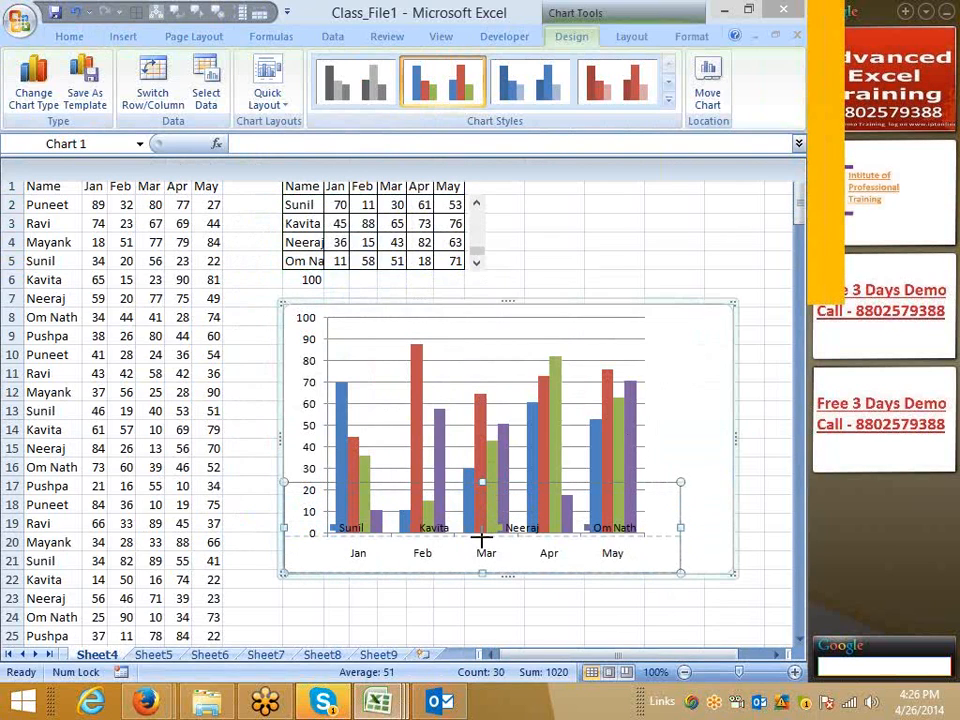
left_click_drag(482, 540, 482, 548)
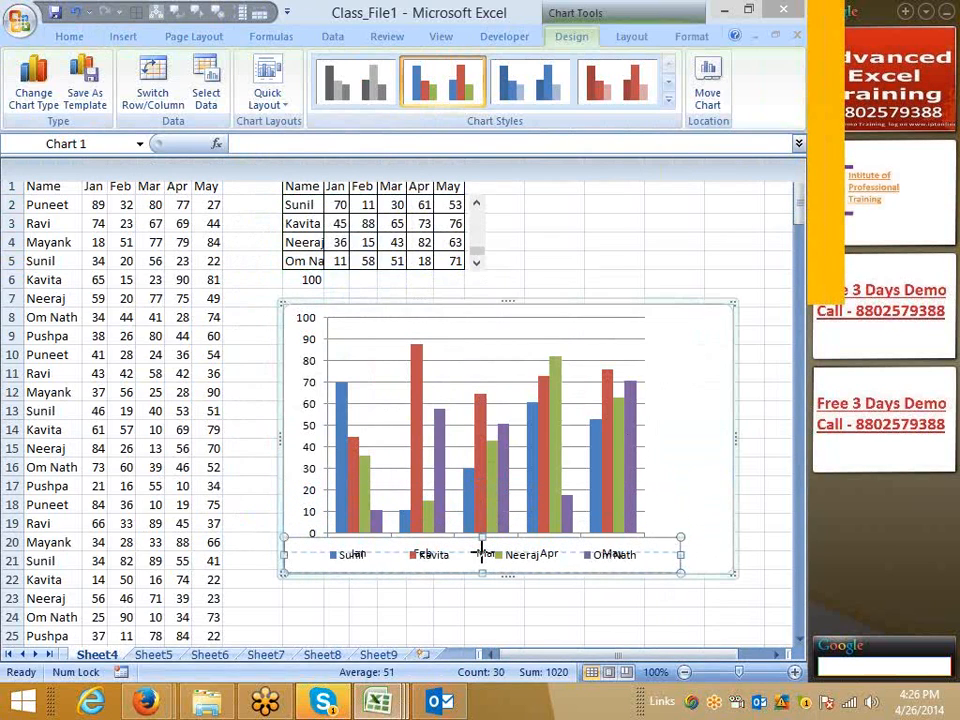
left_click(508, 618)
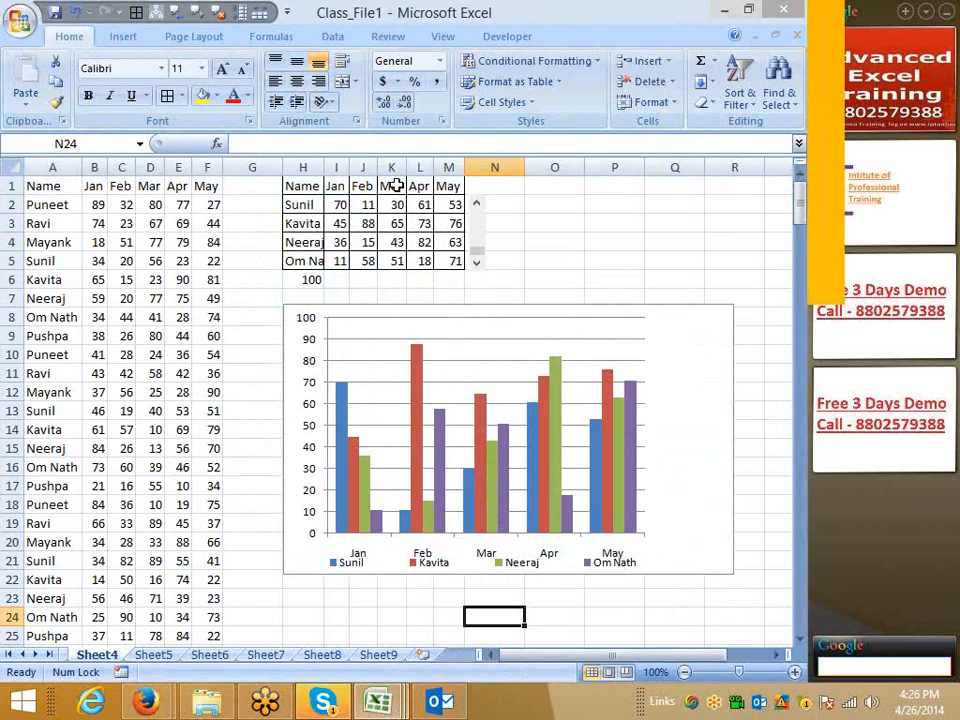
- Add a vertical scroll bar form control inside the chart area, beside the plotted columns
left_click(498, 36)
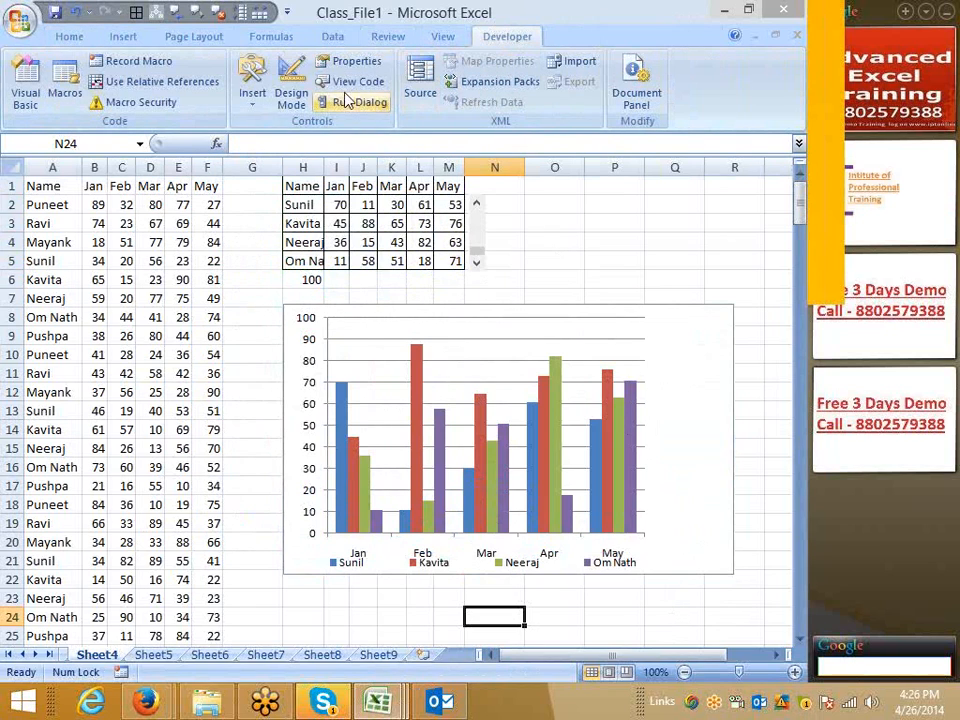
left_click(252, 82)
left_click(282, 100)
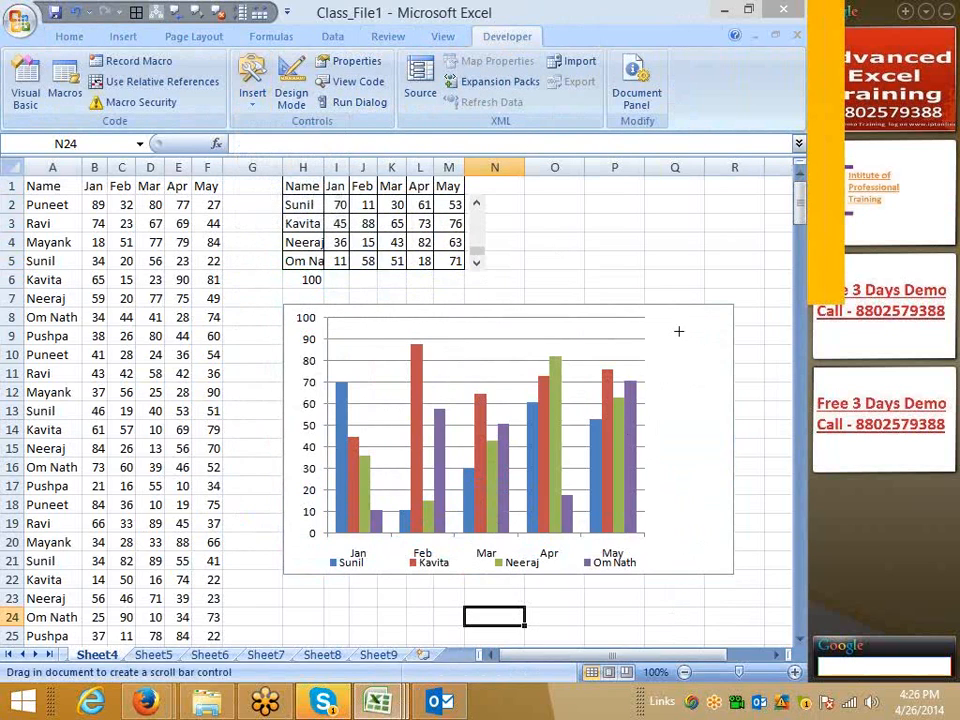
left_click_drag(661, 313, 679, 566)
- Check the last row of the source data in column A and the four summary rows in H2:H5
left_click(121, 448)
left_click(71, 448)
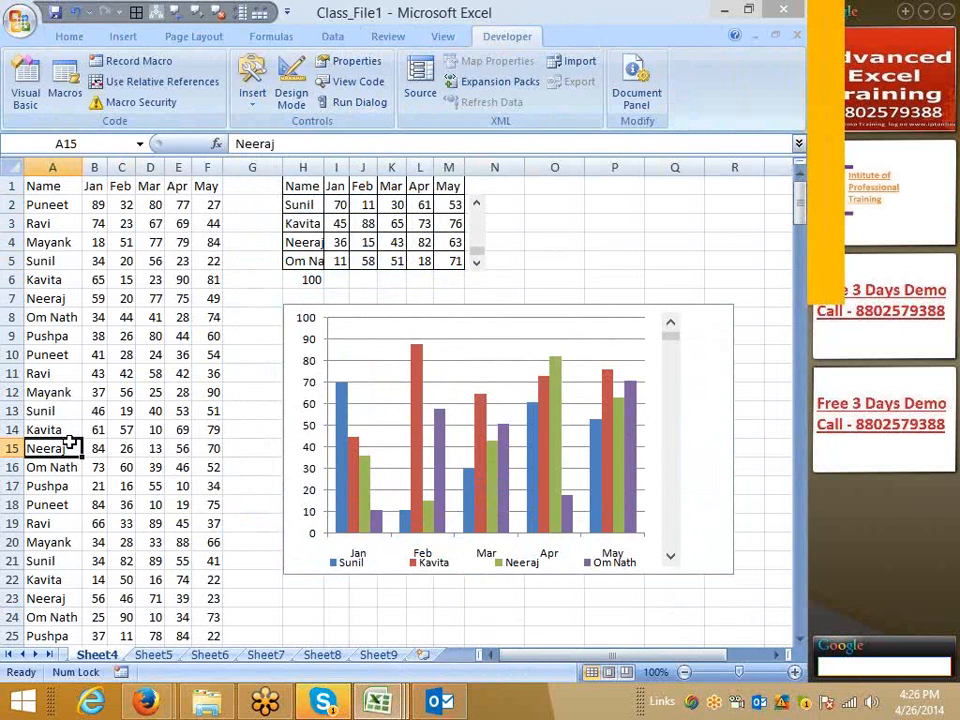
key("ctrl+Down")
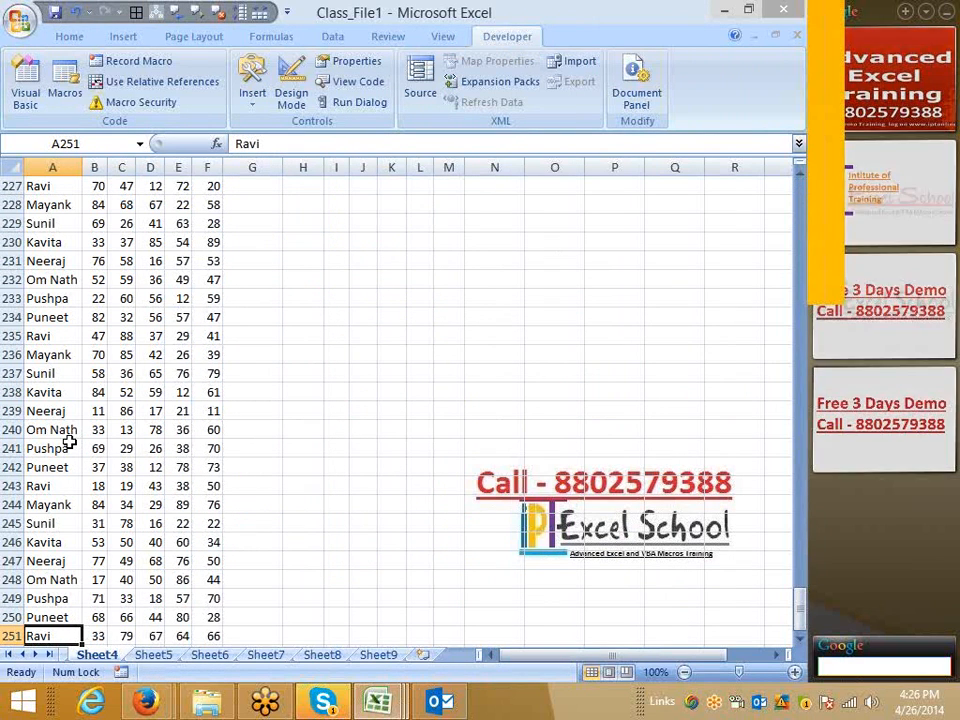
key("ctrl+Up")
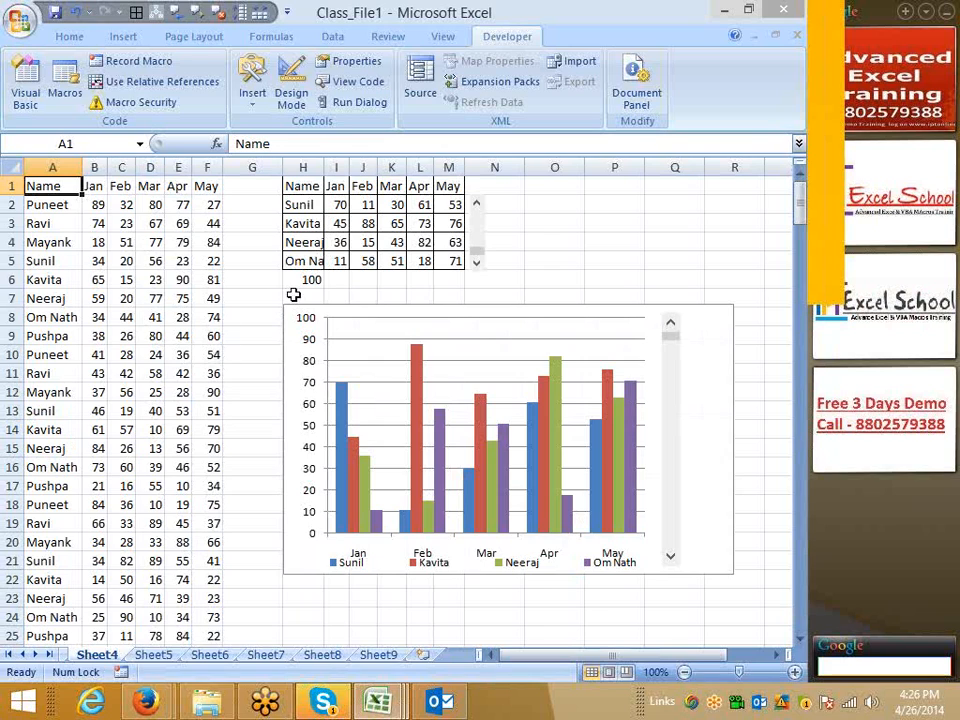
left_click_drag(294, 262, 290, 204)
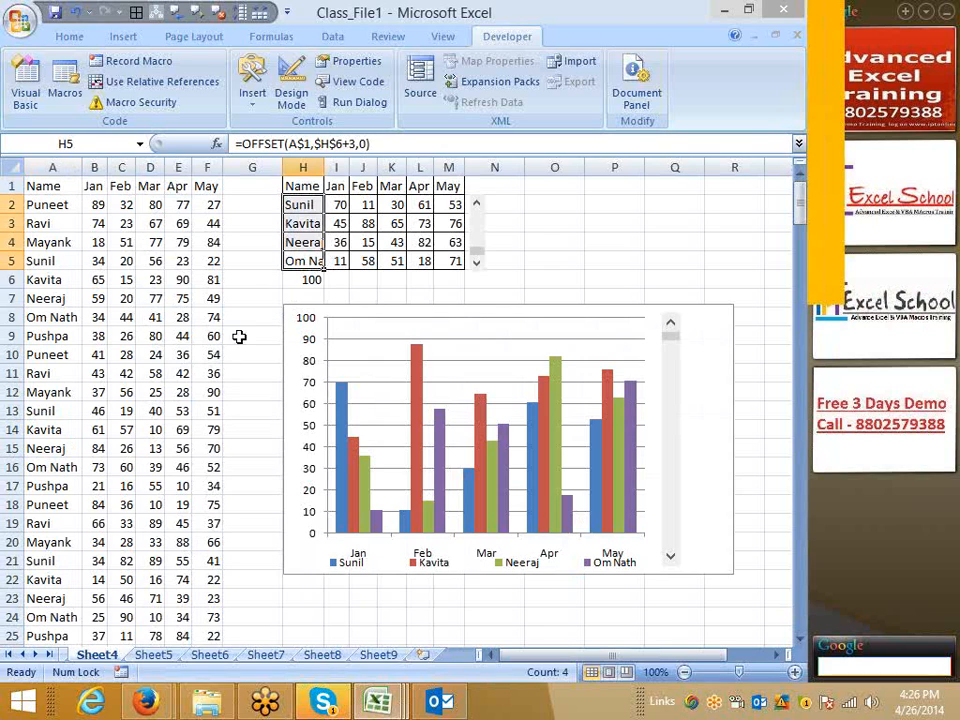
- Format the chart's scroll bar with minimum value 1, maximum value 246 and cell link $H$6
right_click(671, 385)
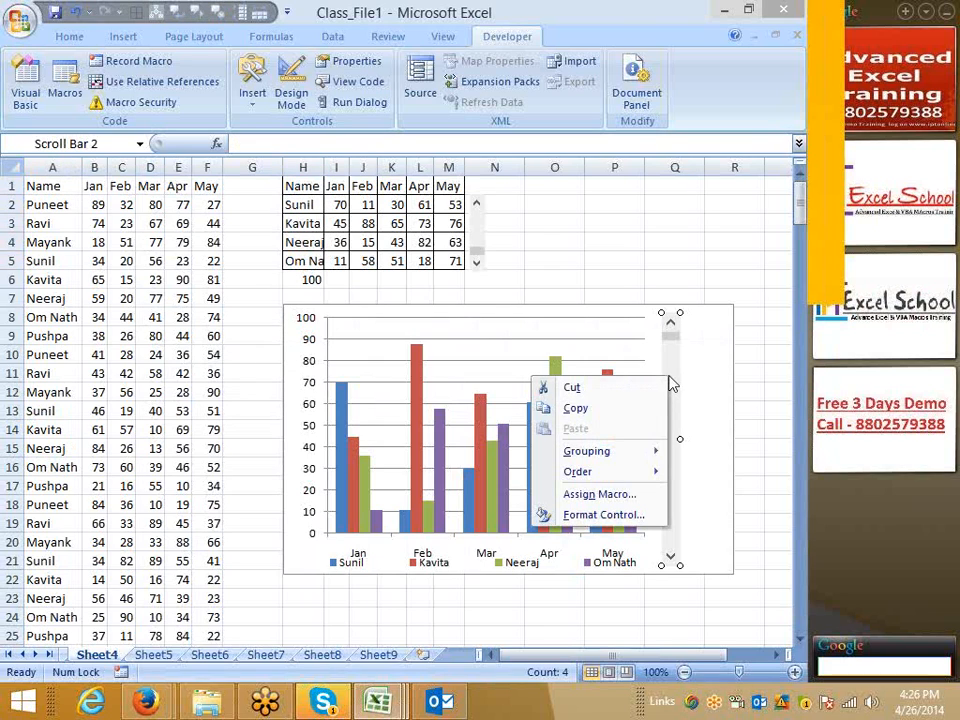
left_click(621, 516)
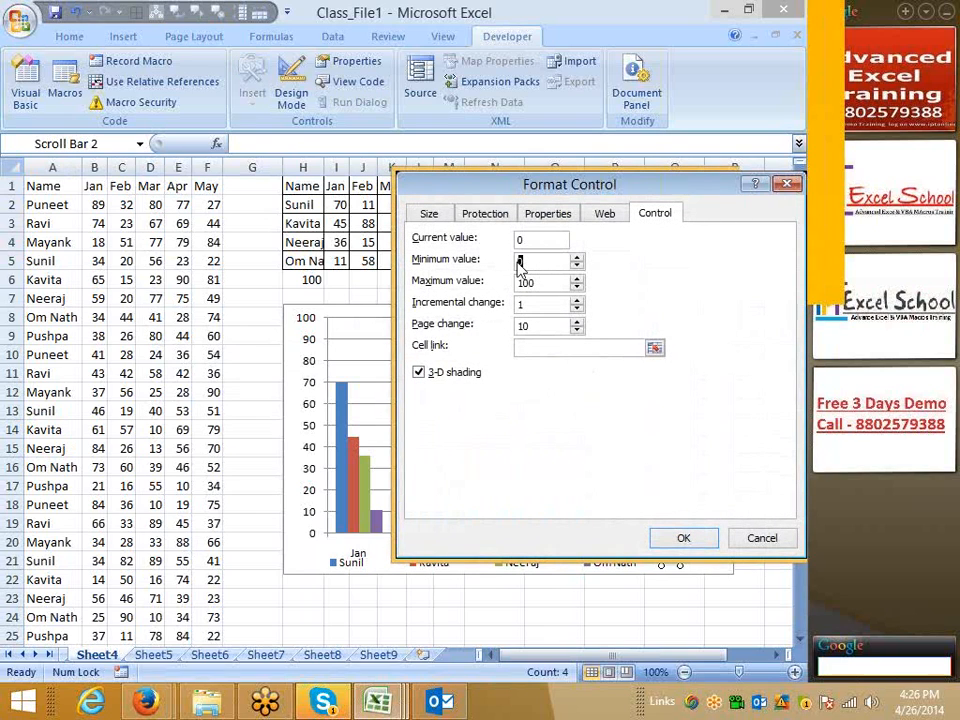
type("1")
left_click_drag(535, 288, 512, 287)
left_click(525, 347)
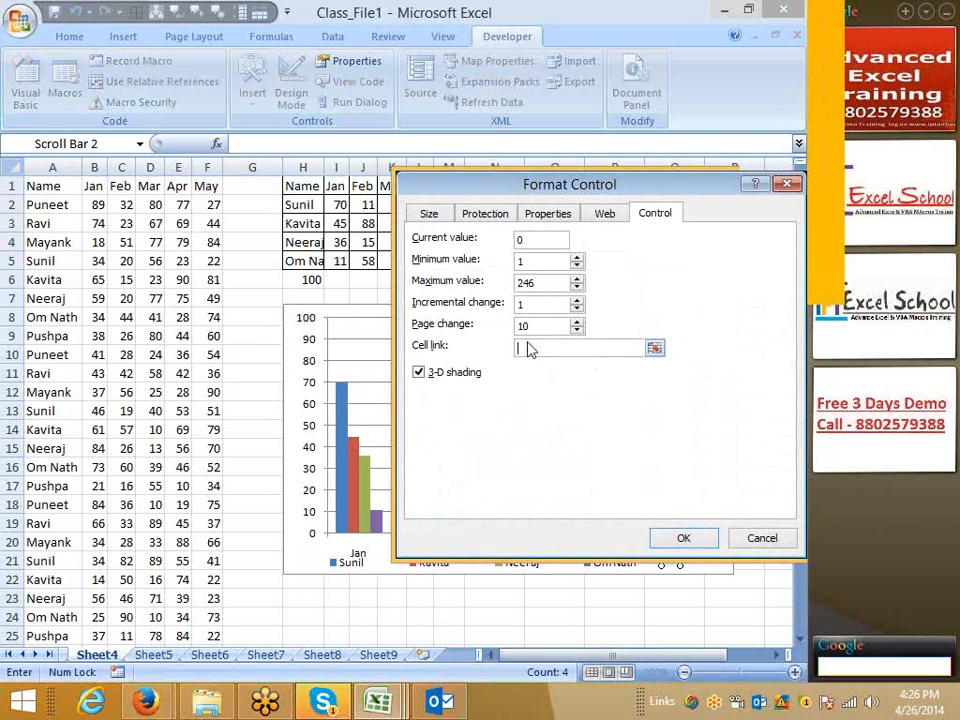
left_click(310, 282)
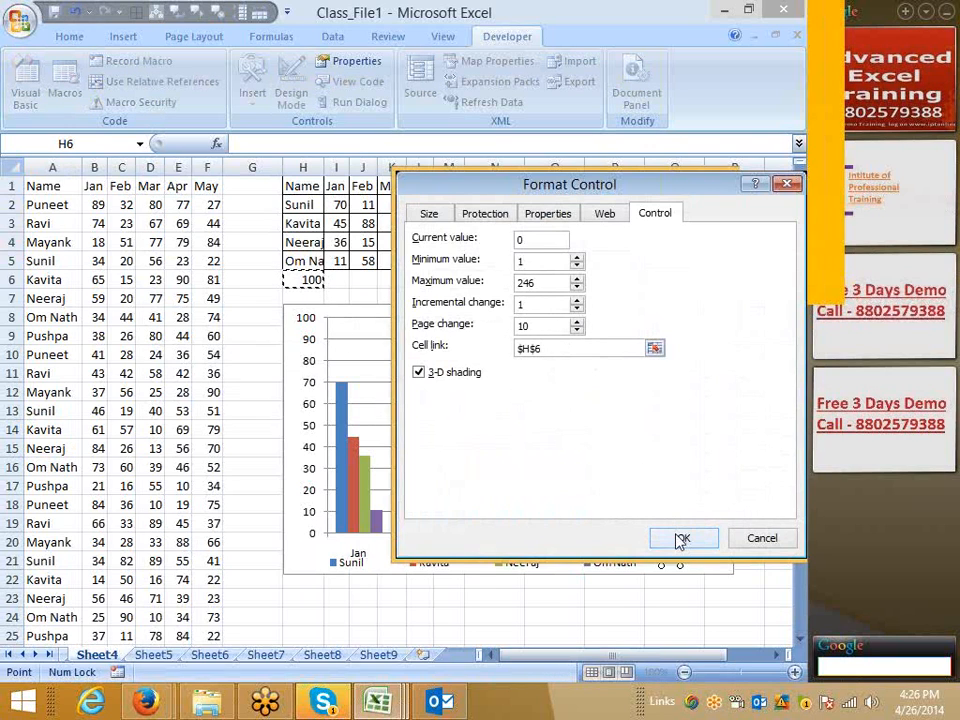
left_click(681, 540)
- Test the table's scroll bar at 0 and 100, inspecting the OFFSET results in H2:M2
left_click(480, 210)
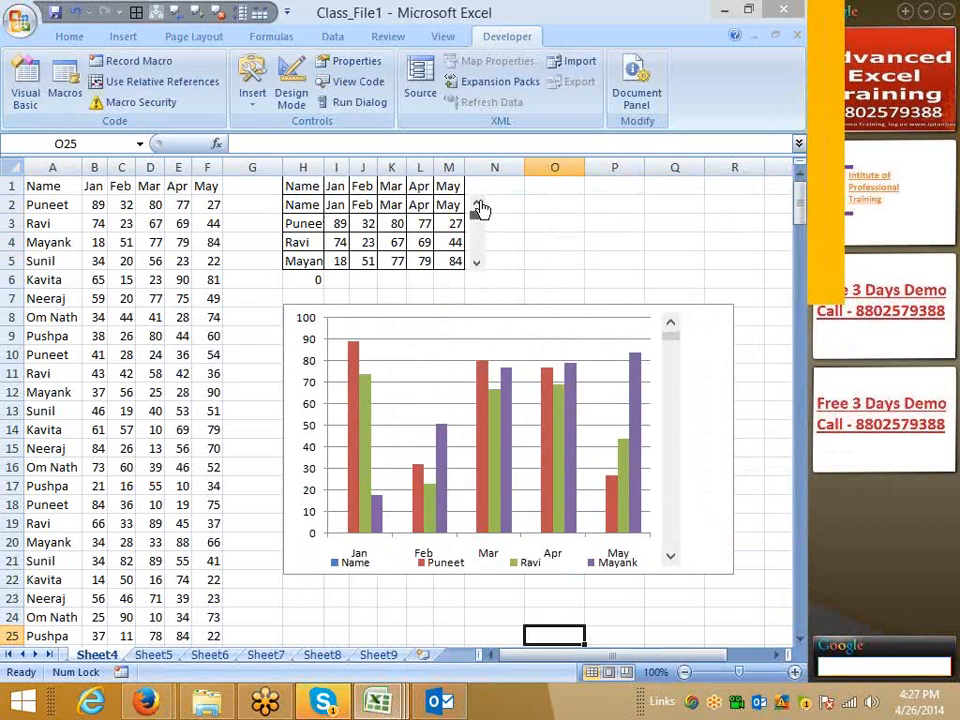
left_click(303, 206)
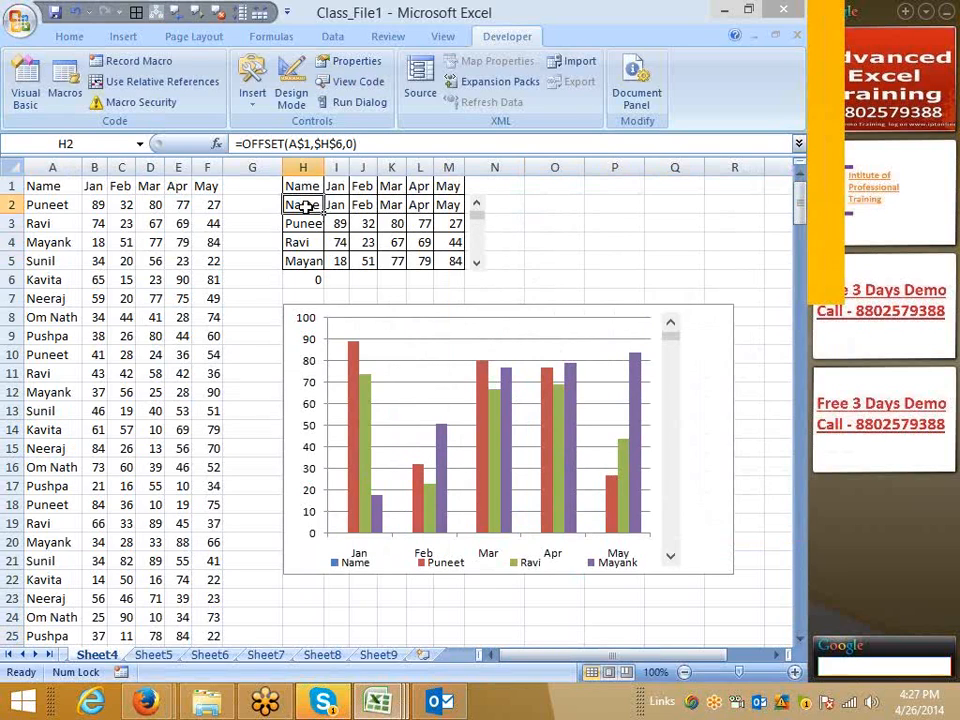
left_click_drag(303, 206, 437, 207)
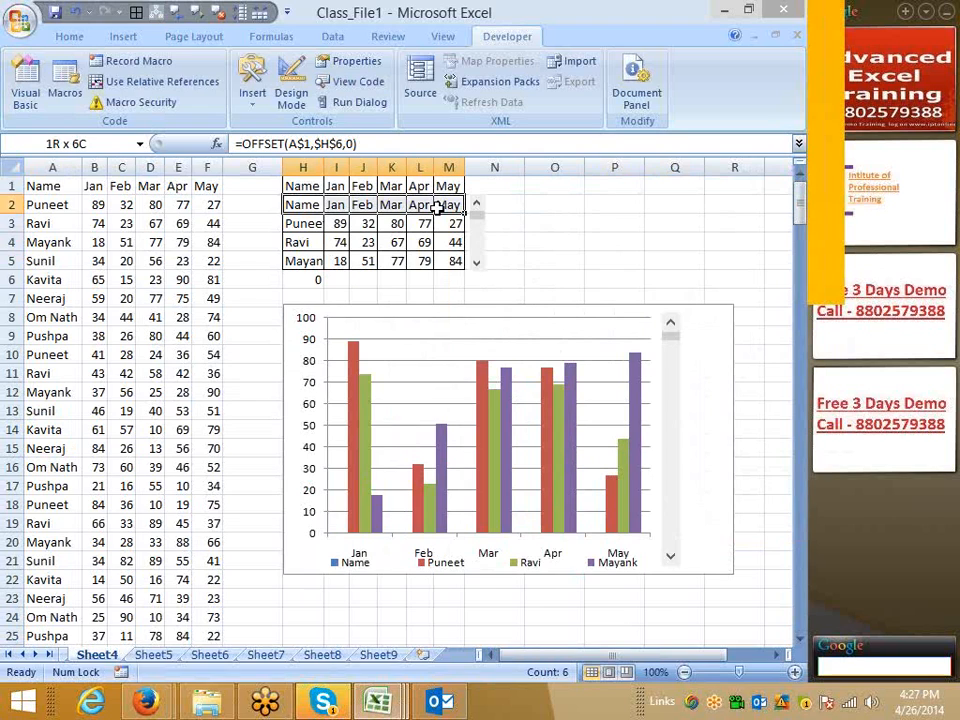
left_click_drag(437, 207, 437, 207)
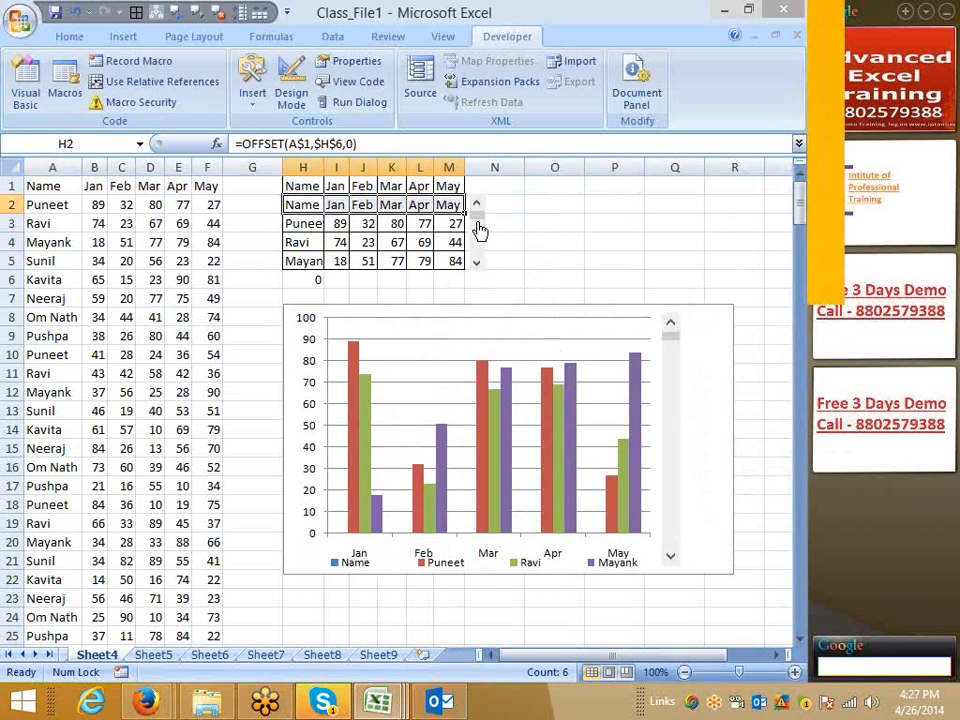
left_click(476, 238)
left_click_drag(474, 251, 474, 268)
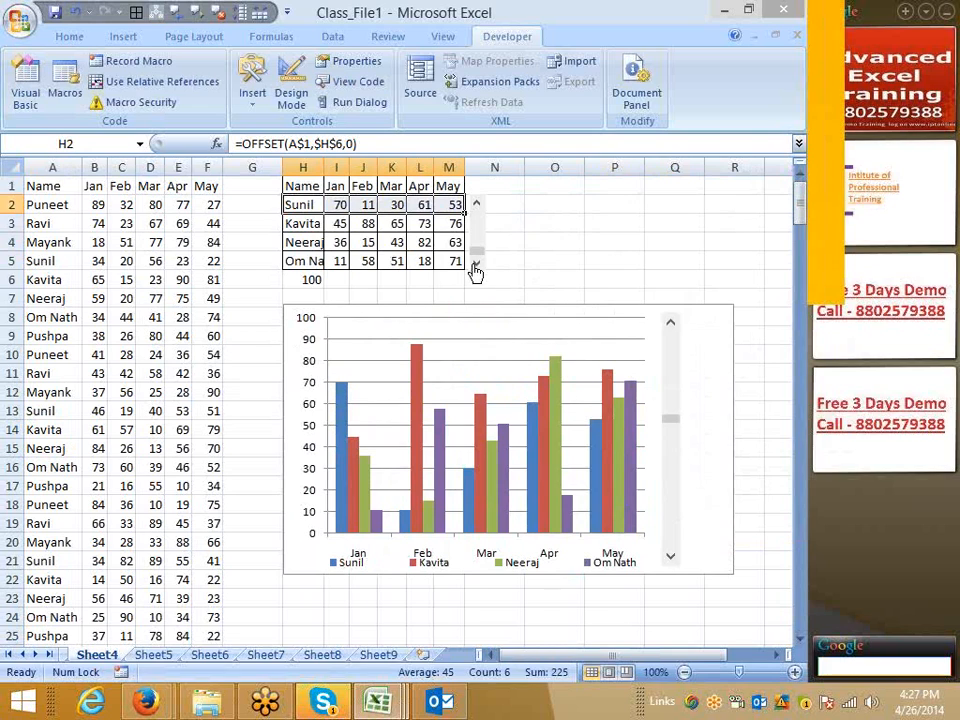
left_click(362, 297)
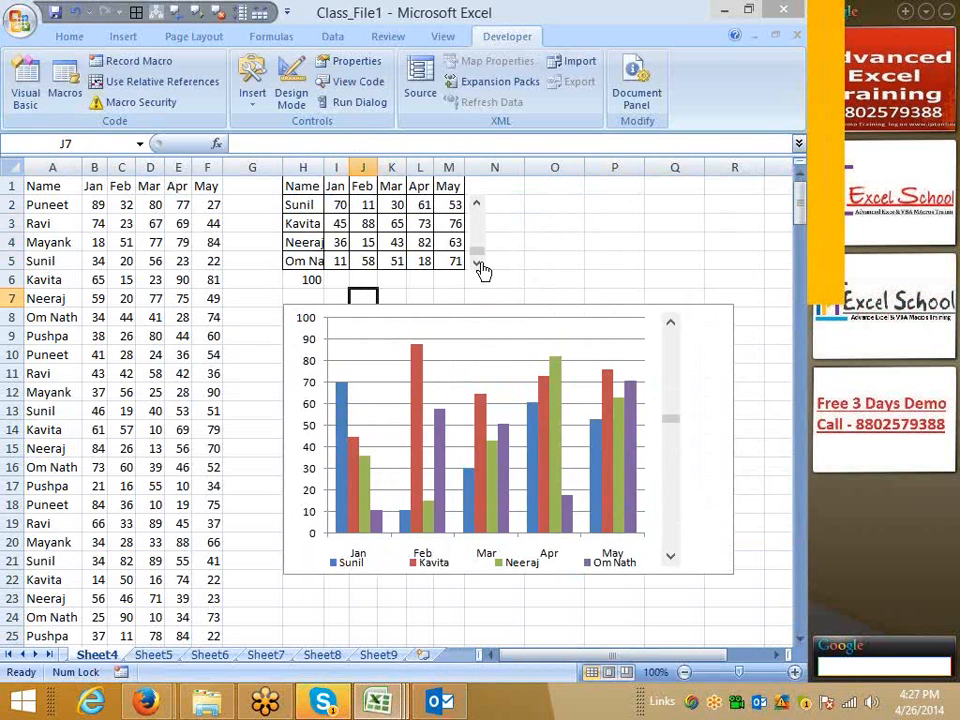
- Set the maximum value of the scroll bar beside the summary table to 251
right_click(480, 262)
left_click(548, 401)
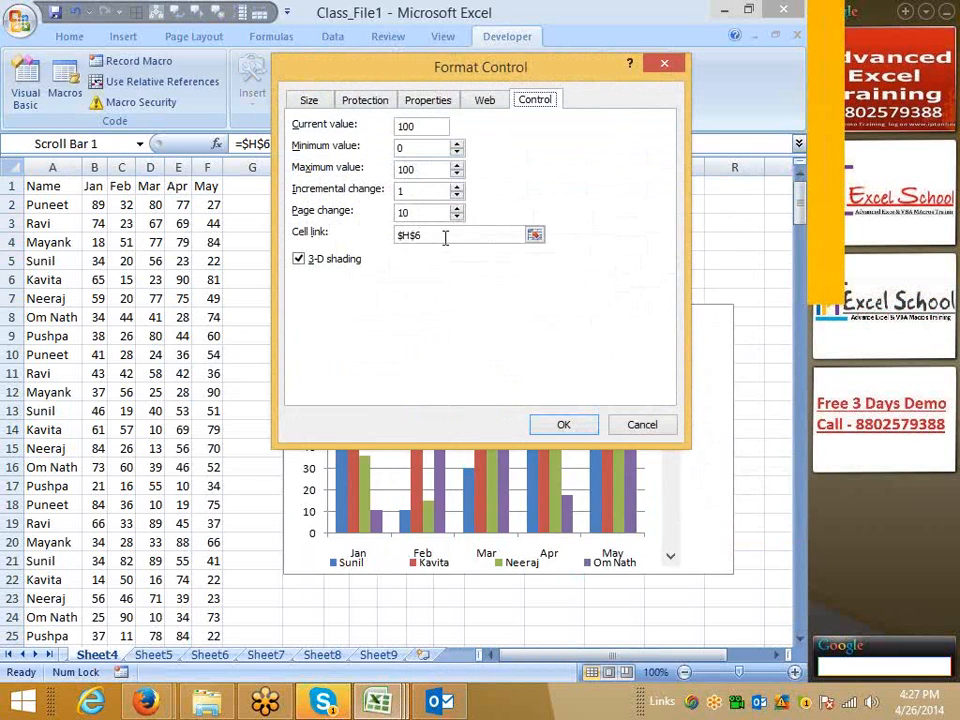
left_click_drag(416, 171, 398, 169)
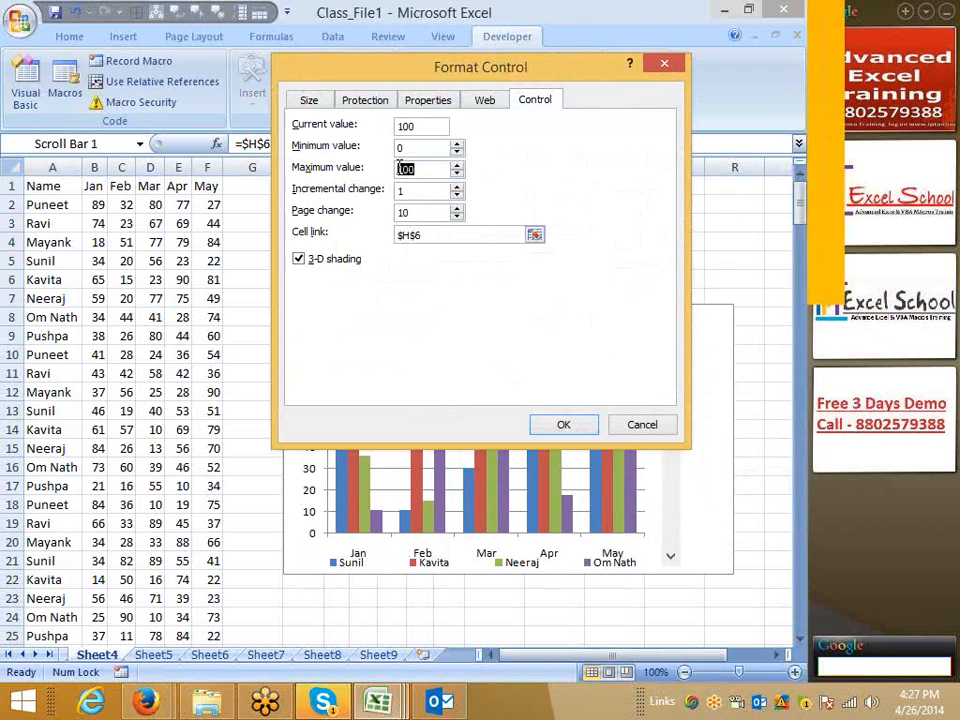
type("251")
left_click(564, 428)
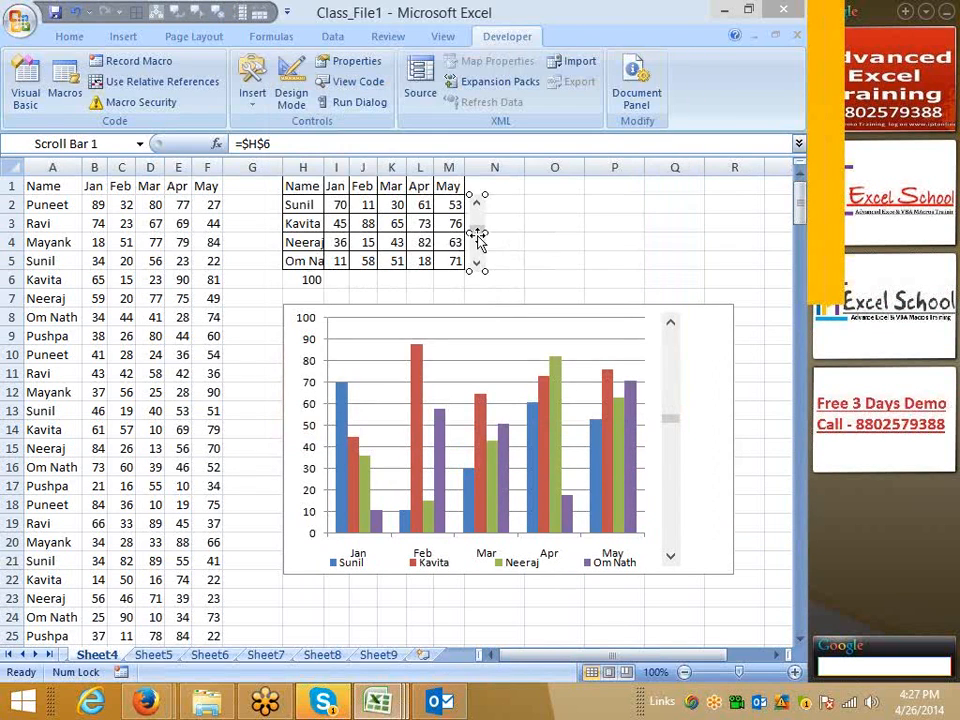
left_click(542, 240)
- Scroll the table's scroll bar to 251 and check linked cell H6 and the formula in H2
left_click_drag(480, 240, 480, 272)
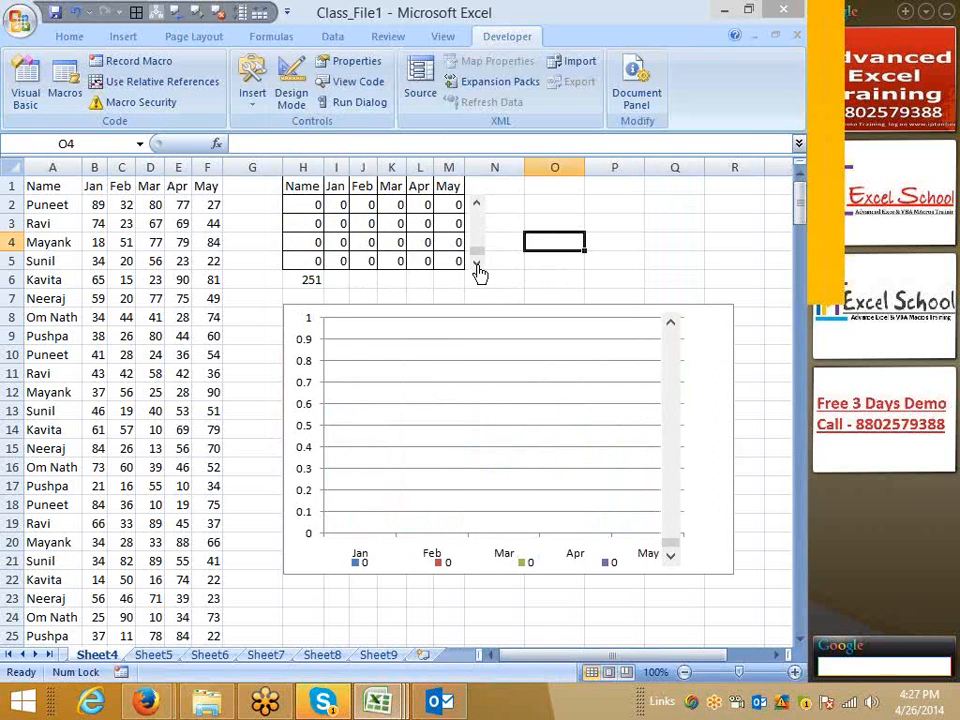
left_click(314, 279)
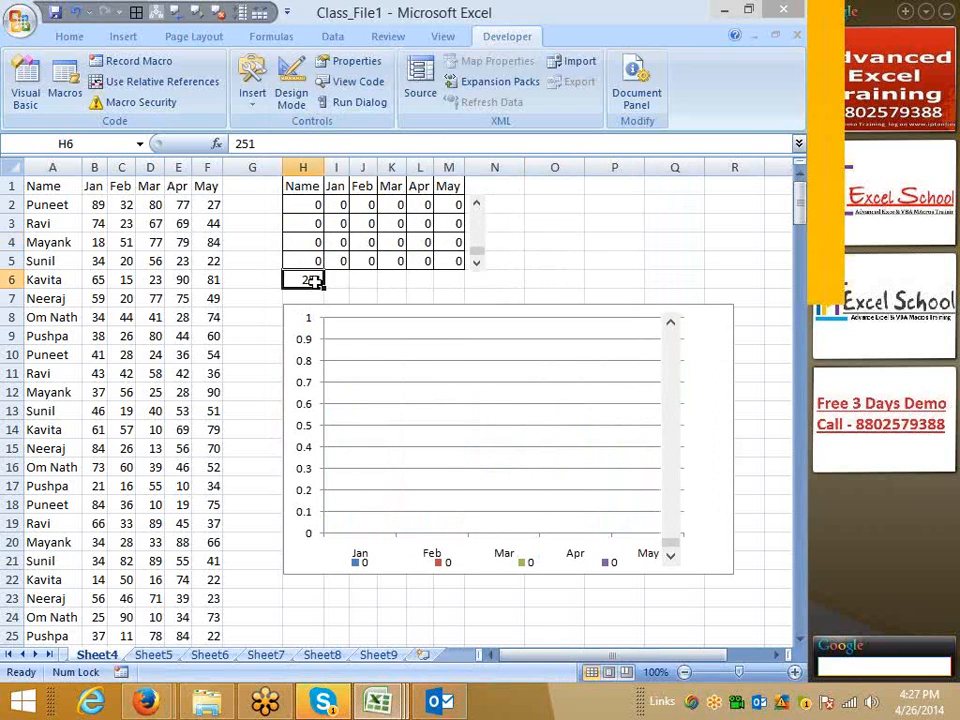
left_click(308, 204)
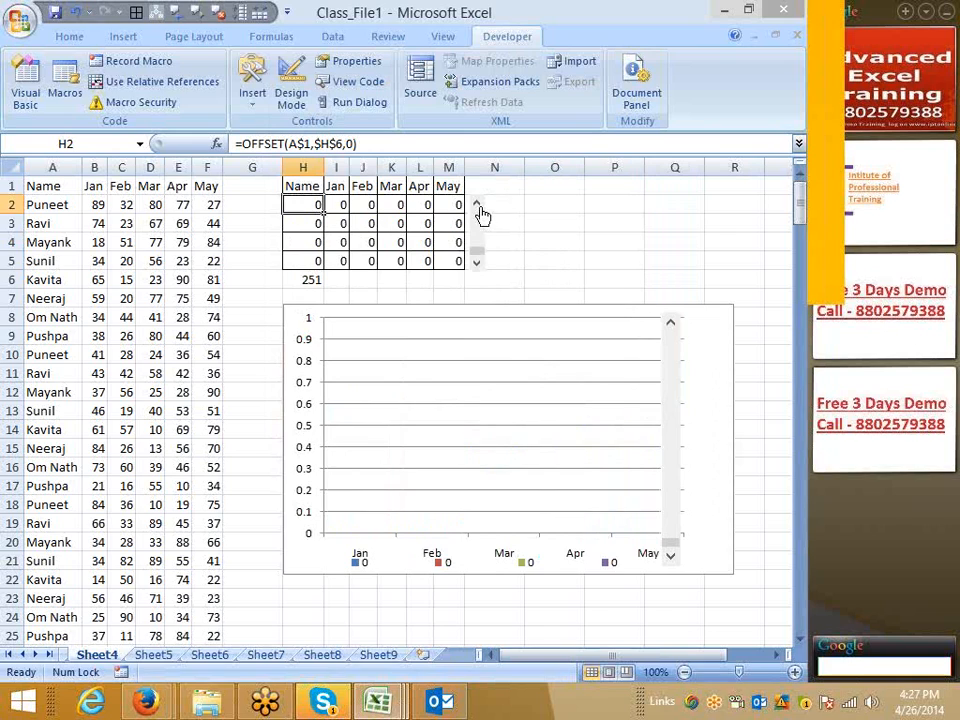
- Step the table's scroll bar back to 250 and check the OFFSET formulas in H2:H4 against linked cell H6
left_click(476, 203)
left_click(392, 285)
left_click(303, 204)
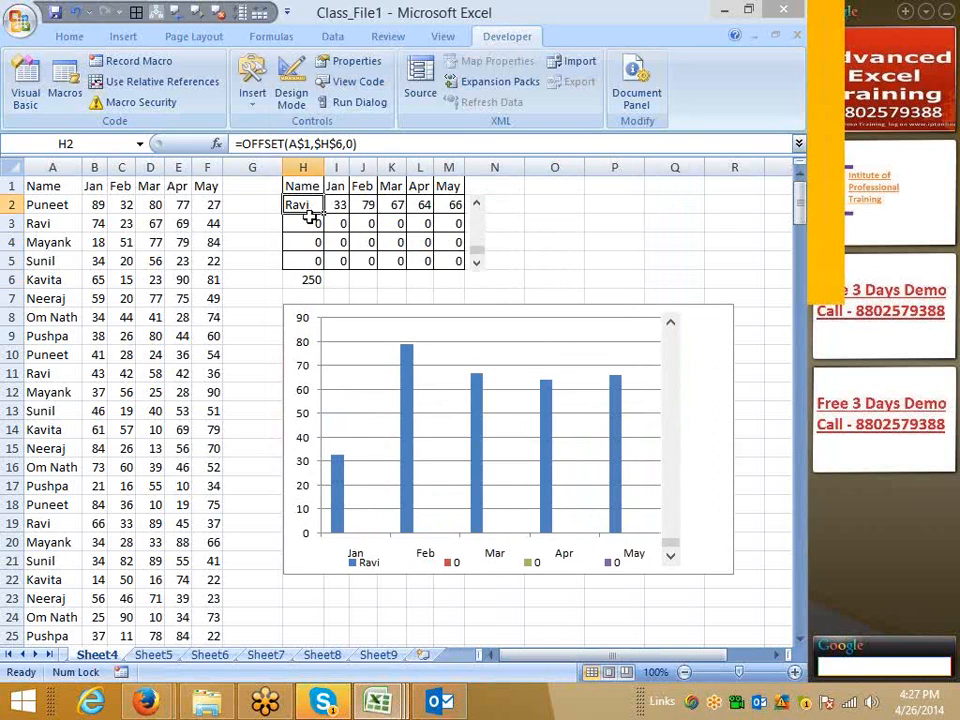
left_click(310, 218)
left_click(311, 246)
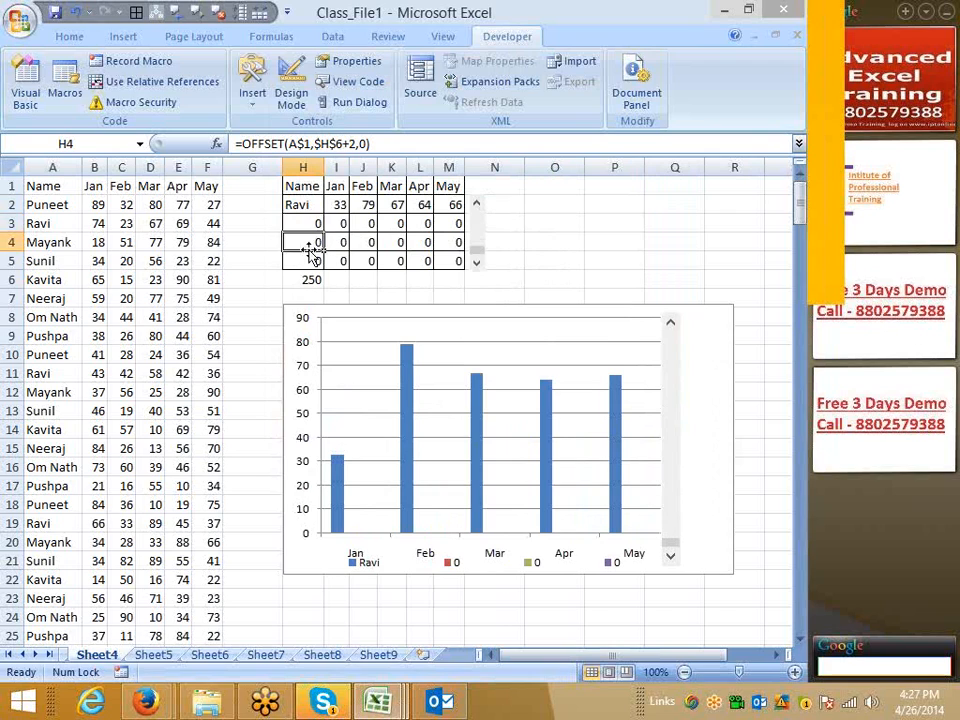
left_click(308, 276)
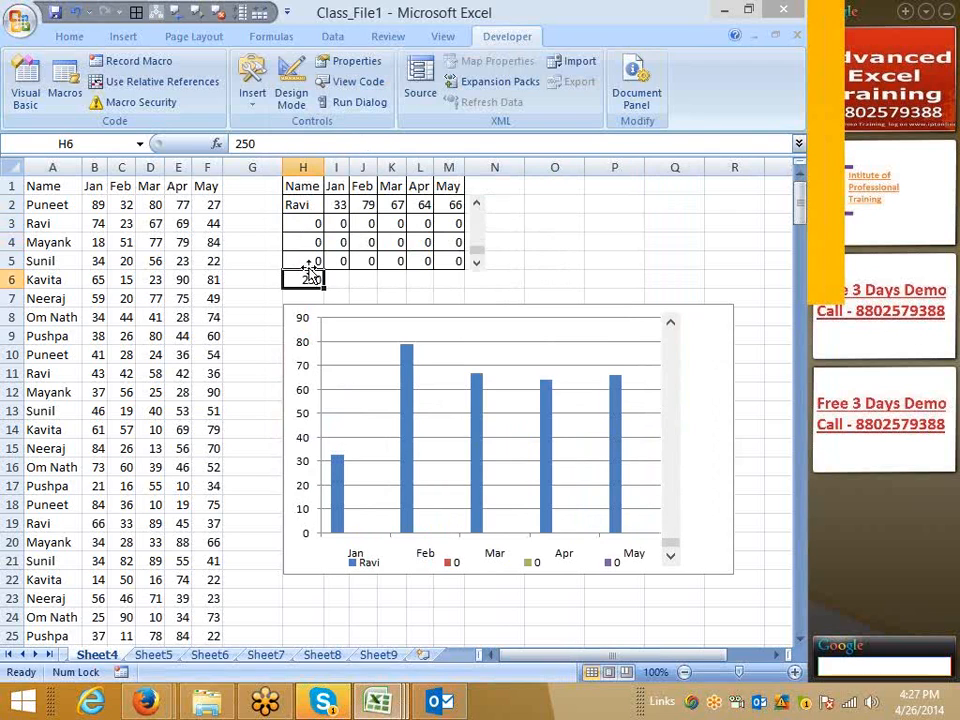
- Run the chart's scroll bar from 1 to 246 and inspect the OFFSET formulas in H2:H5
left_click(738, 410)
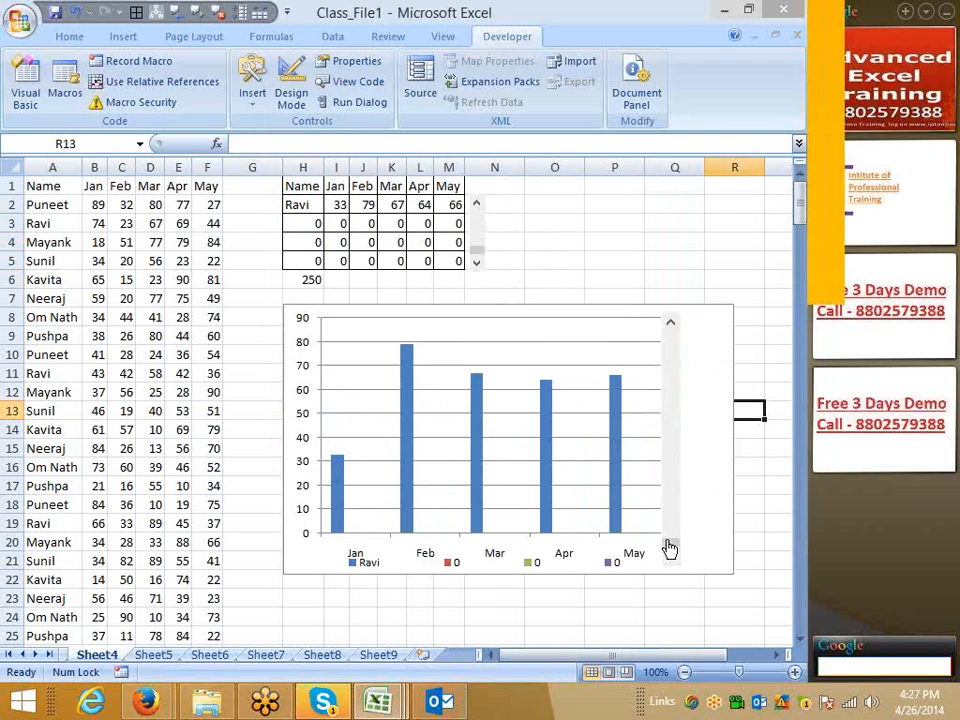
left_click_drag(672, 487, 671, 328)
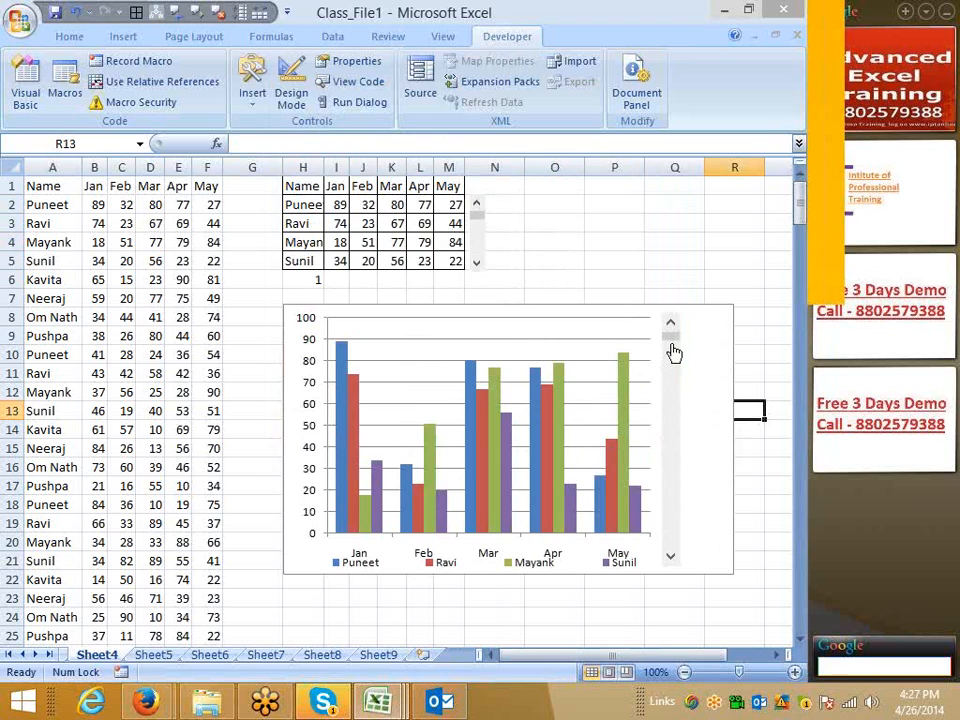
left_click_drag(675, 343, 670, 562)
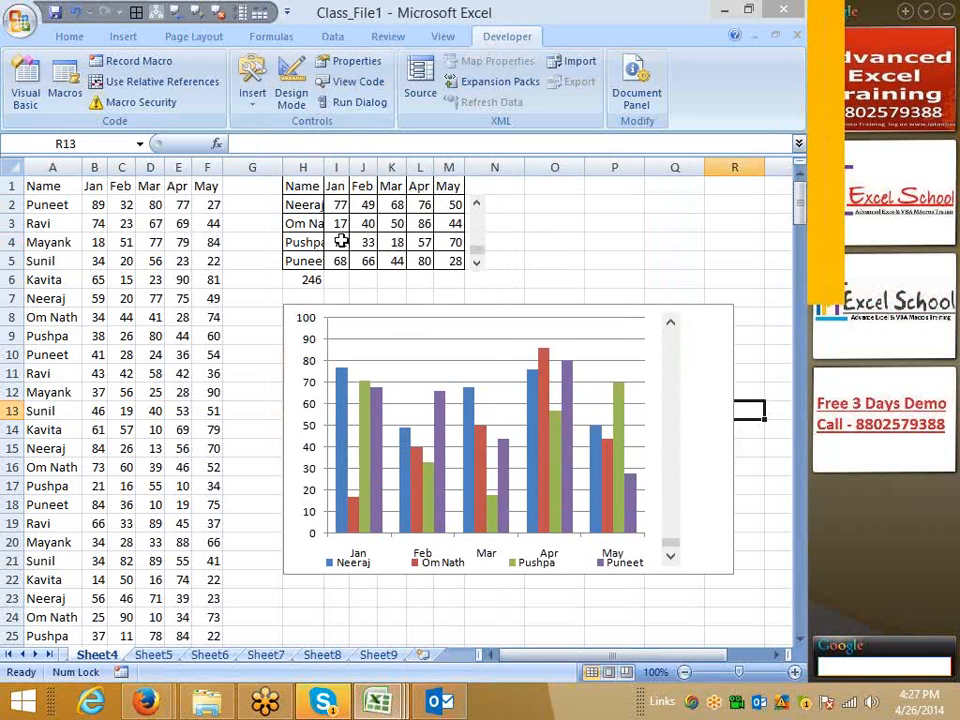
left_click(304, 205)
left_click(302, 224)
left_click(301, 242)
left_click(302, 259)
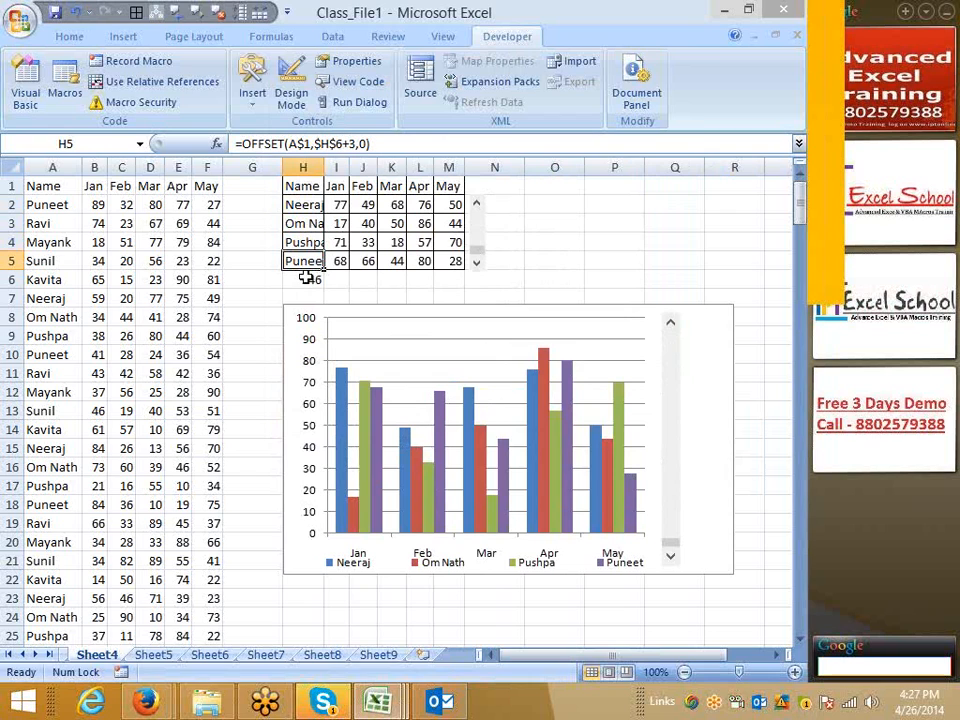
- Page the chart's scroll bar back to 236 and up to 246, and check H5's formula against linked cell H6
left_click(675, 540)
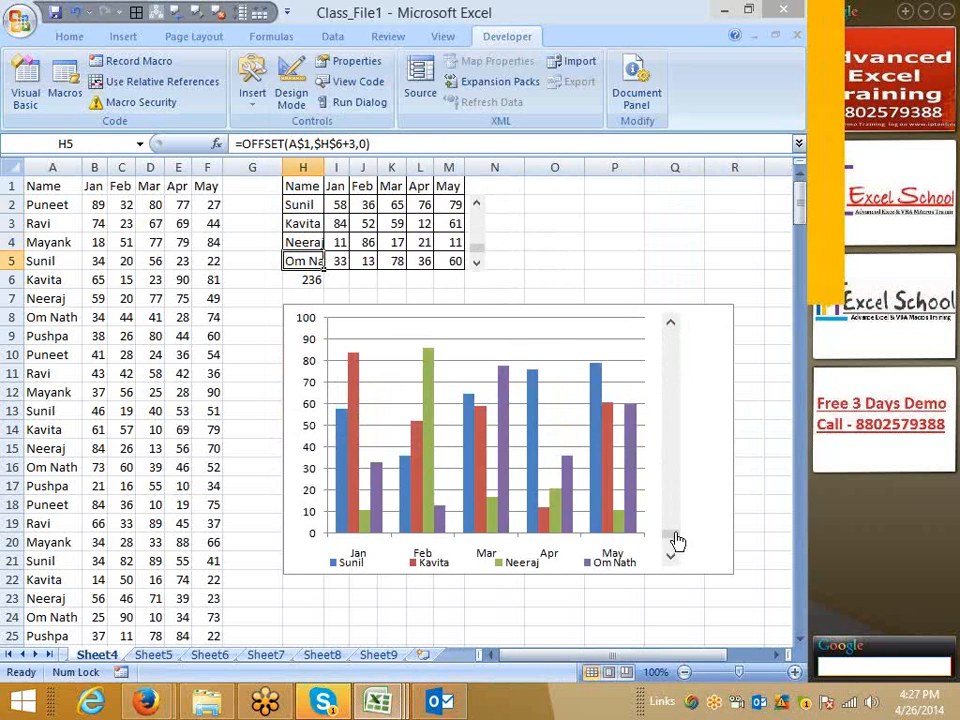
left_click_drag(675, 540, 675, 570)
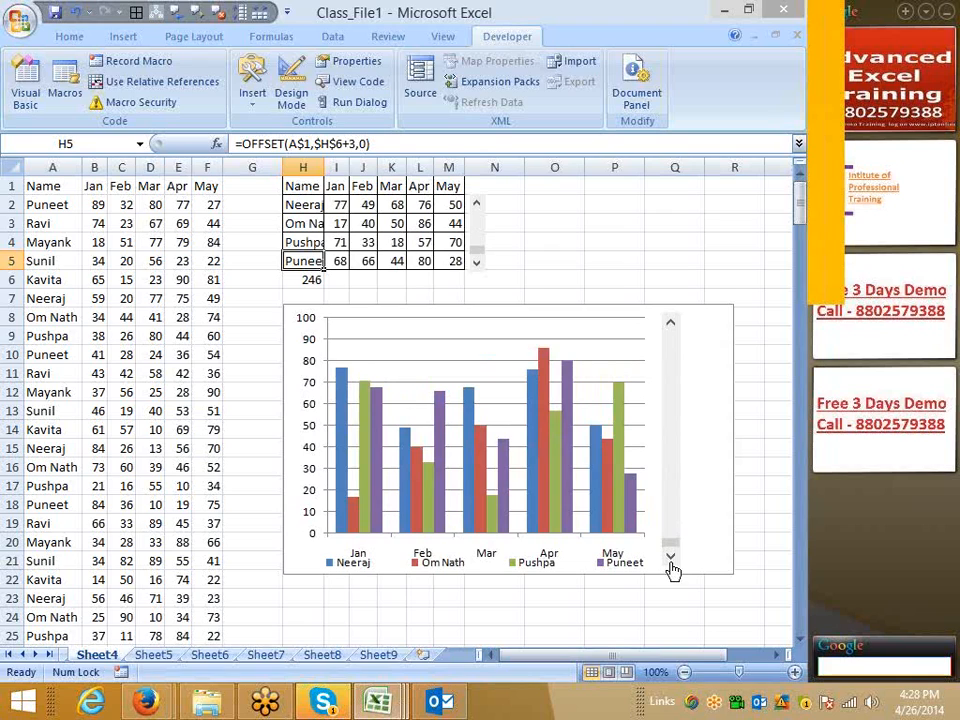
key("Down")
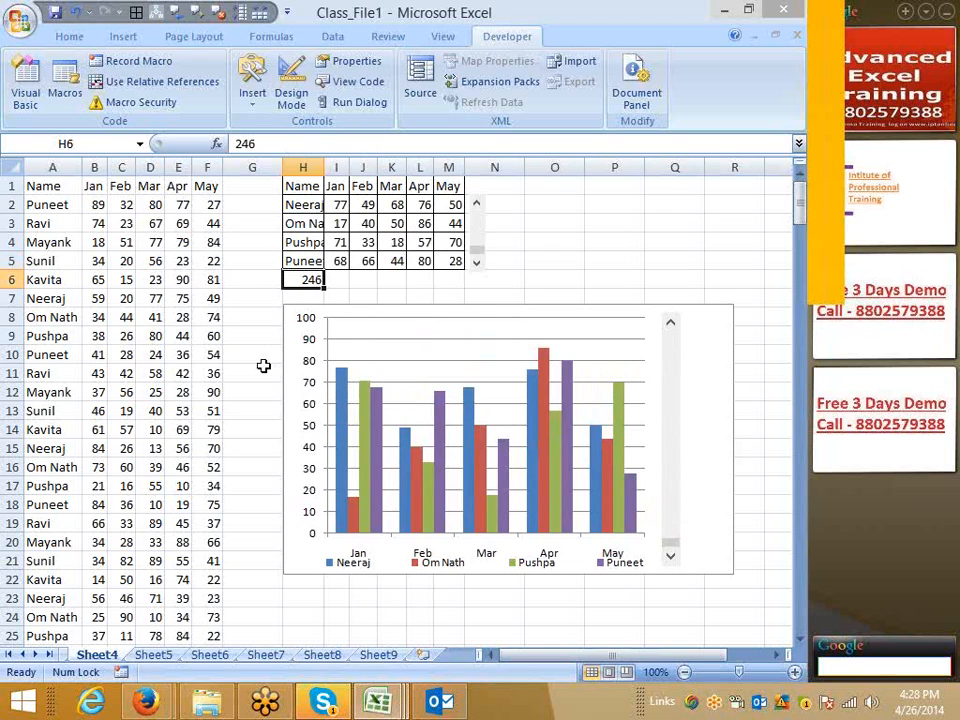
left_click(554, 223)
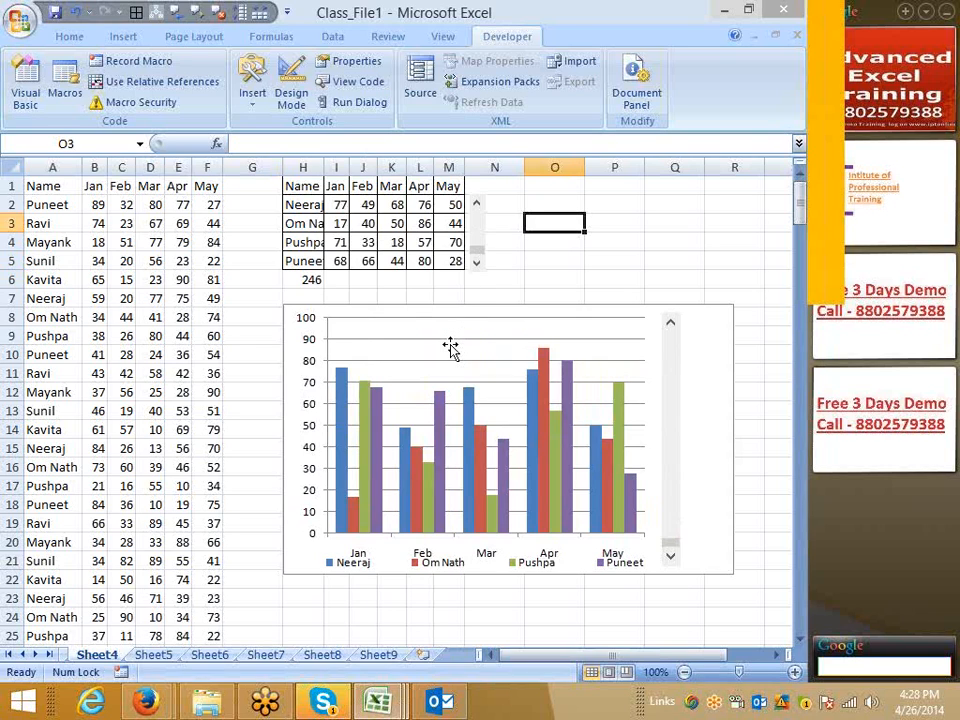
left_click(301, 258)
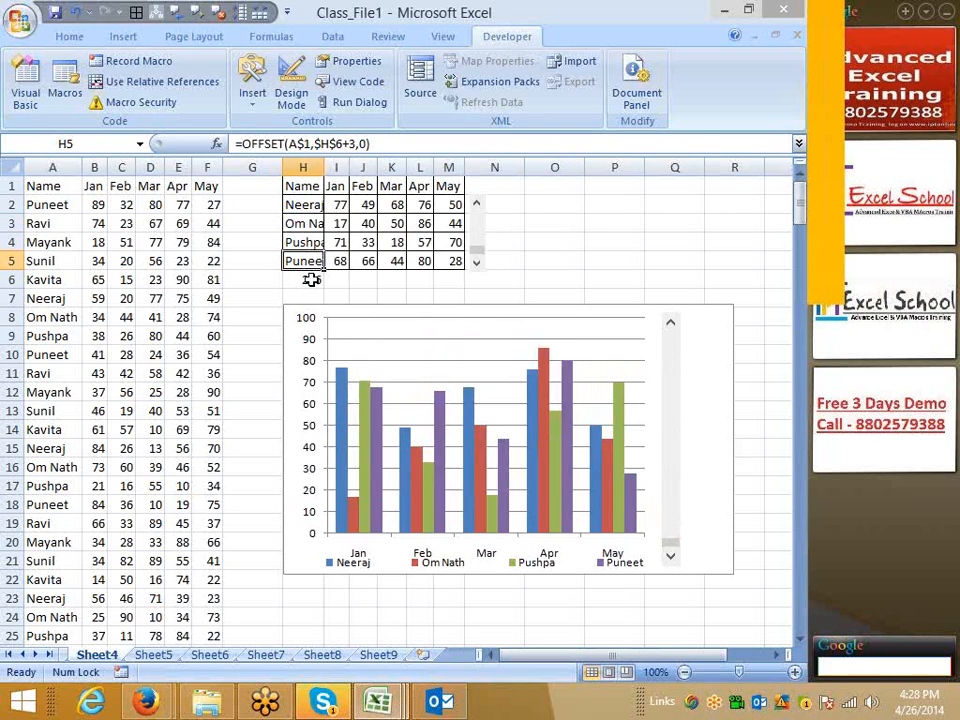
left_click(312, 280)
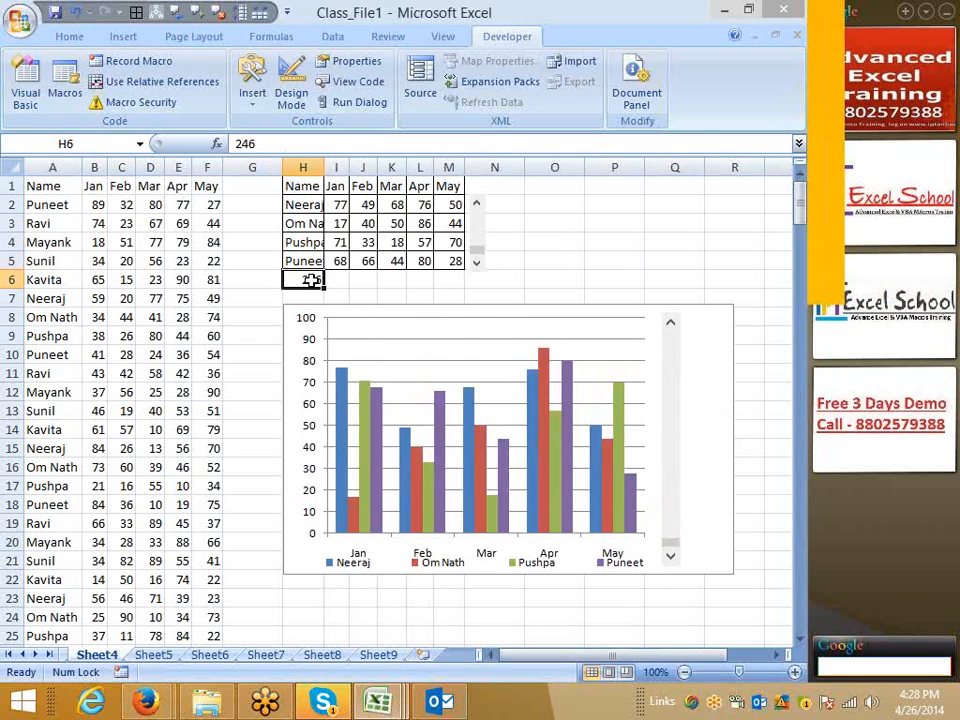
- Step the table's scroll bar to 247 and review the maximum value in its control settings
left_click(477, 263)
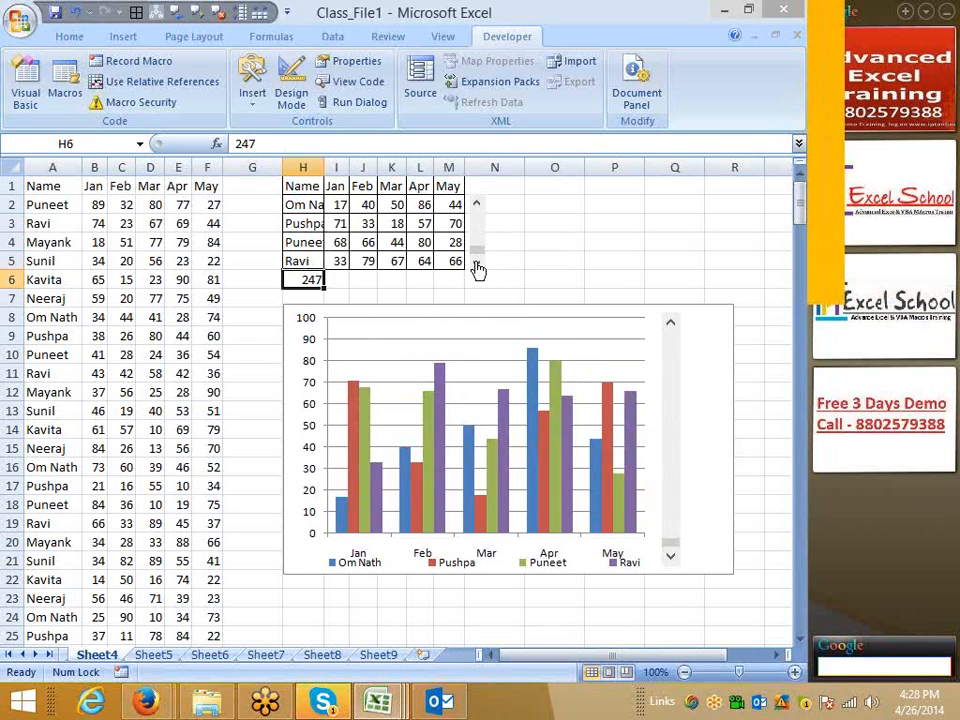
right_click(478, 266)
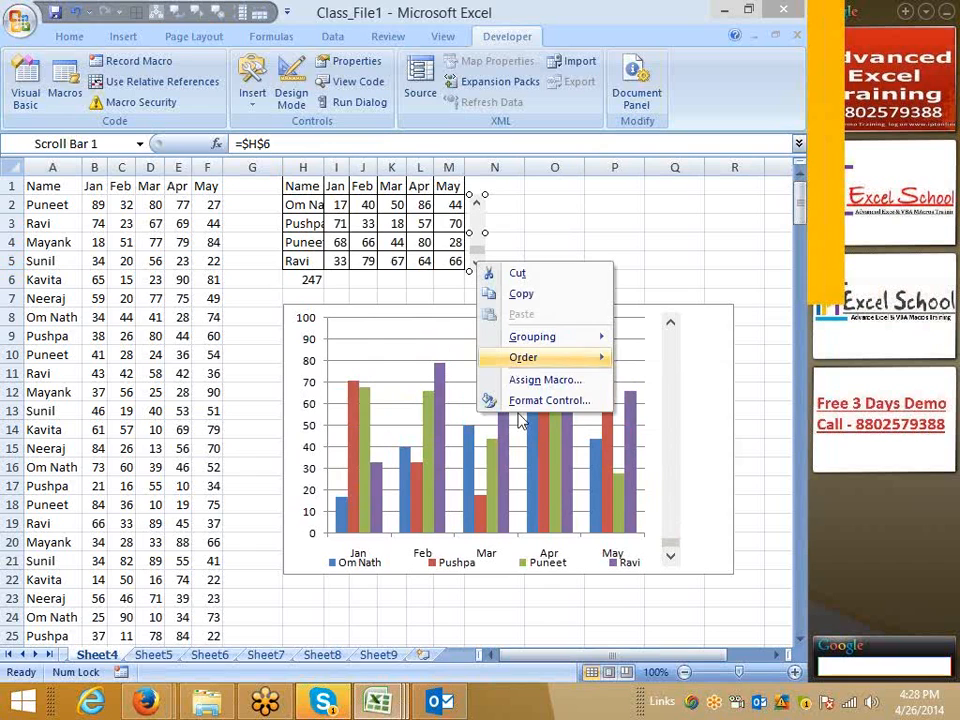
left_click(524, 402)
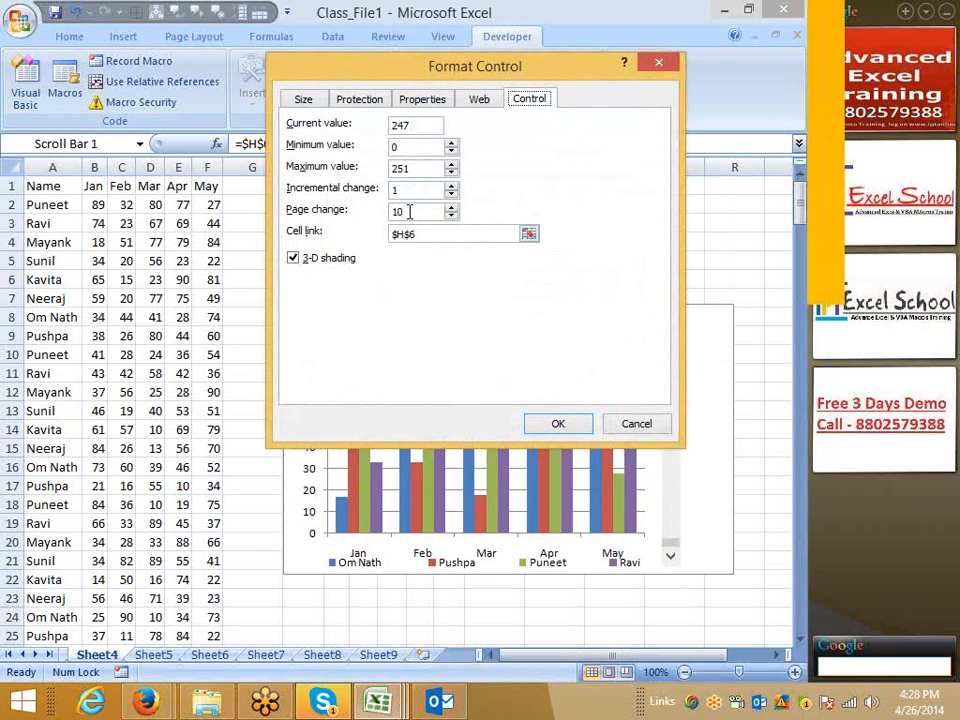
left_click_drag(412, 170, 337, 166)
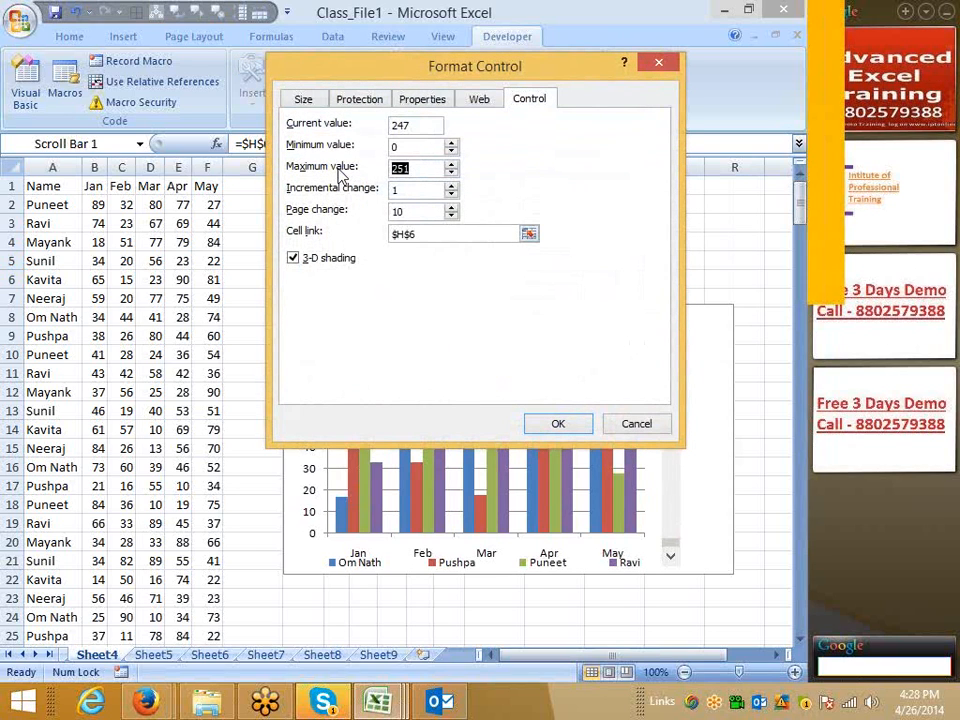
left_click(556, 424)
left_click(589, 263)
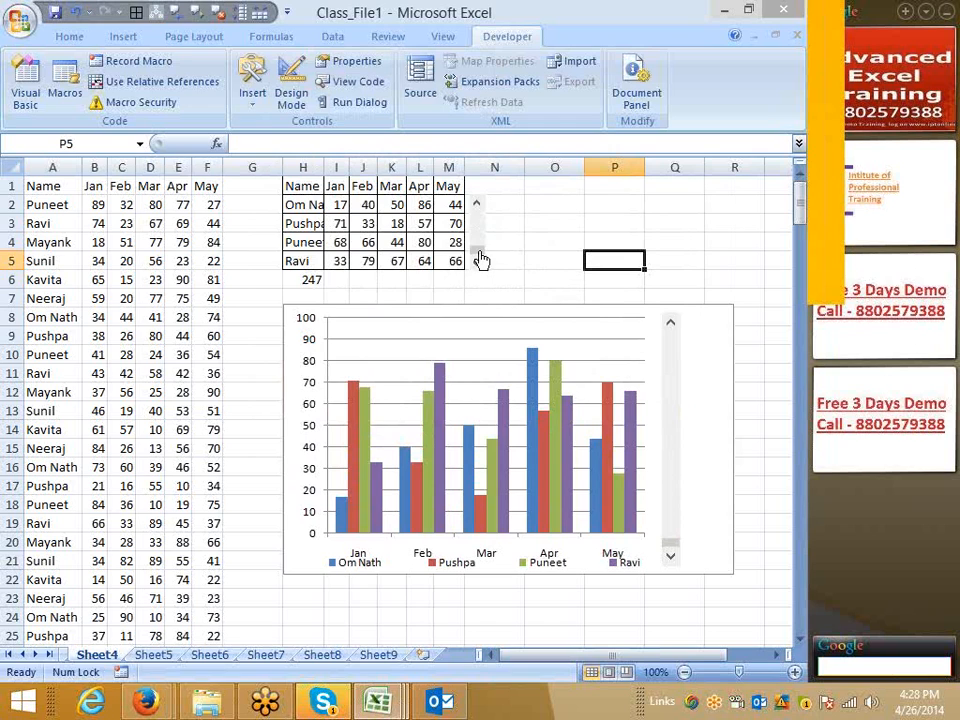
- Scroll the table's scroll bar back to 175 and the chart's scroll bar to 128 to compare their effect
mouse_move(478, 252)
left_mouse_down()
mouse_move(480, 214)
mouse_move(485, 260)
mouse_move(486, 230)
left_mouse_up()
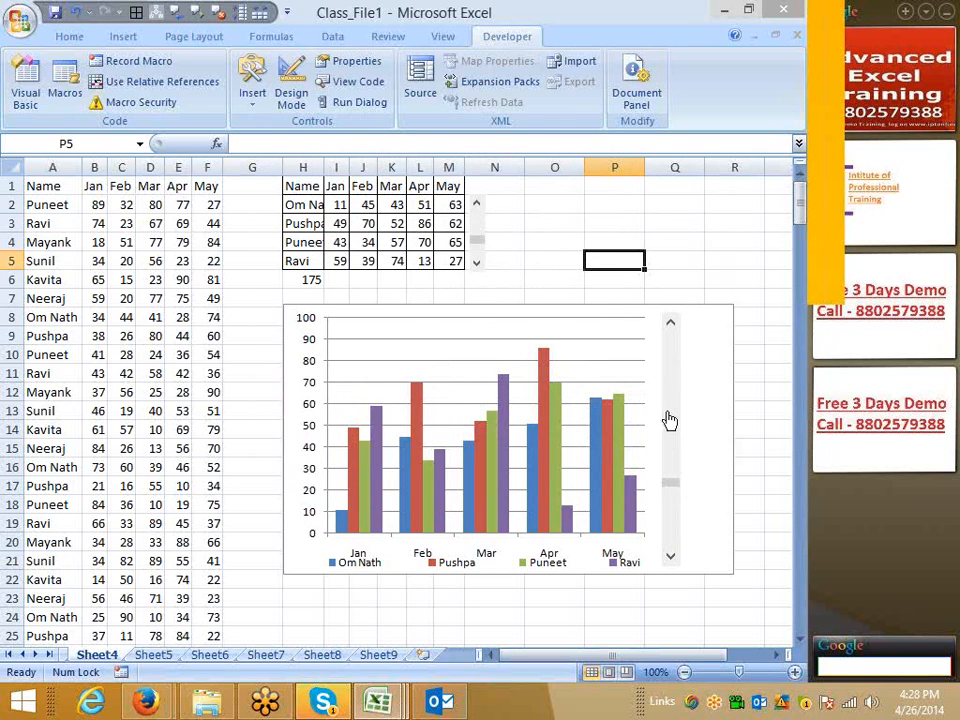
left_click(673, 489)
left_click_drag(673, 485, 675, 450)
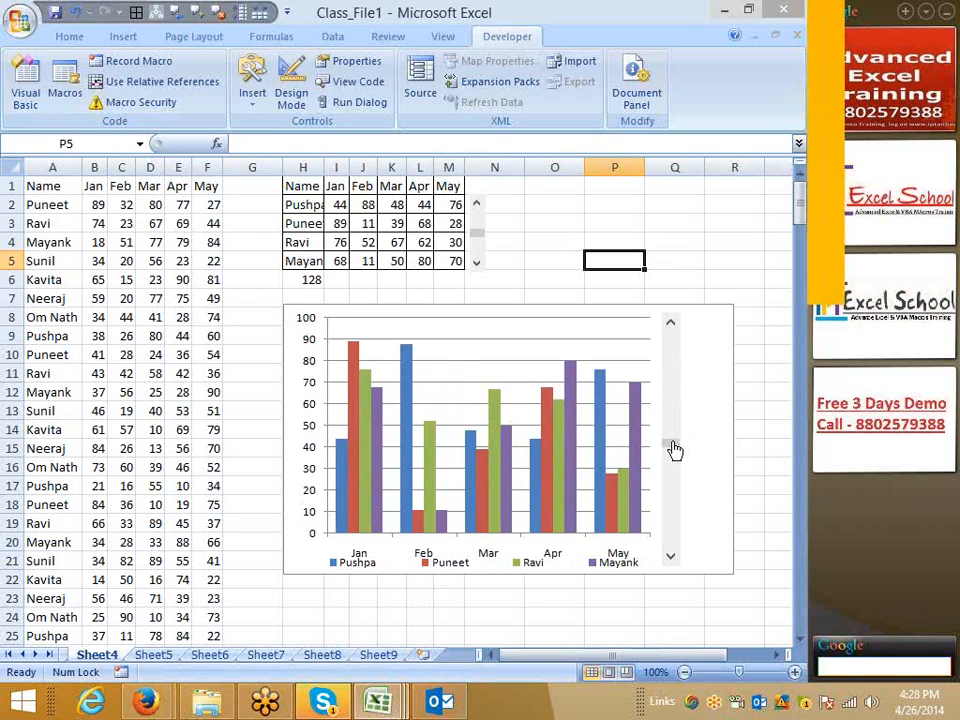
- Review the cell link in the chart scroll bar's control settings, close them unchanged, and inspect linked cell H6
right_click(671, 519)
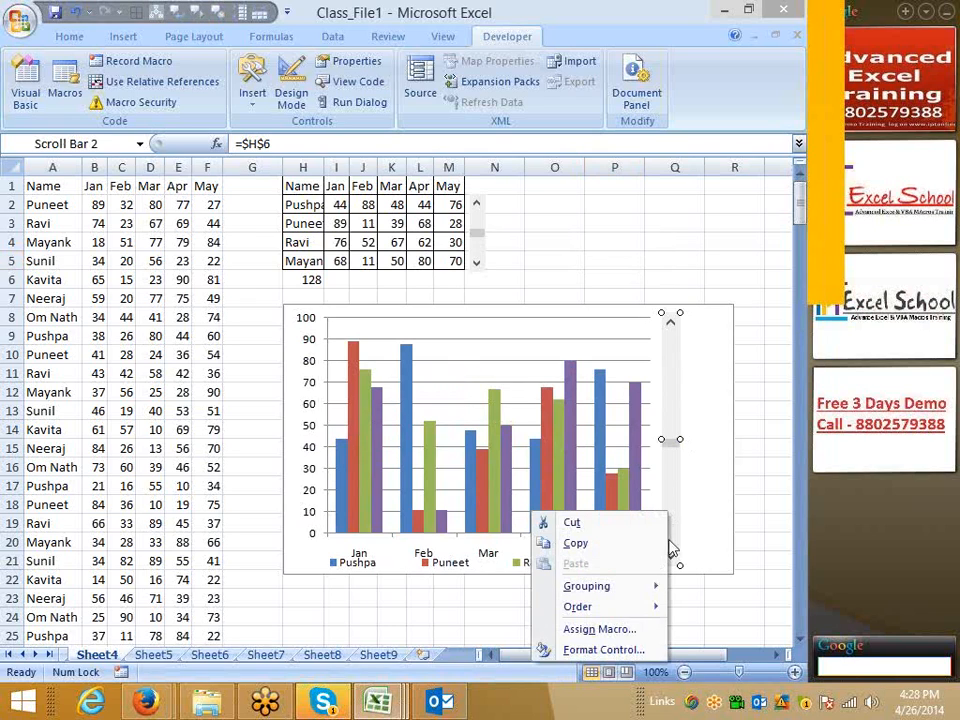
left_click(600, 650)
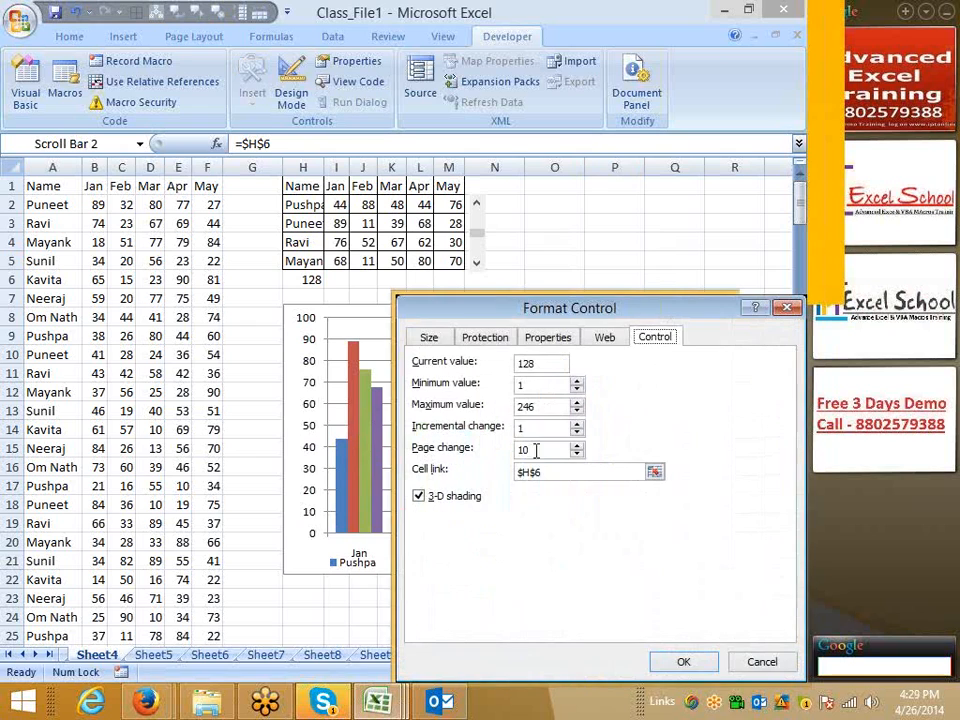
left_click(537, 475)
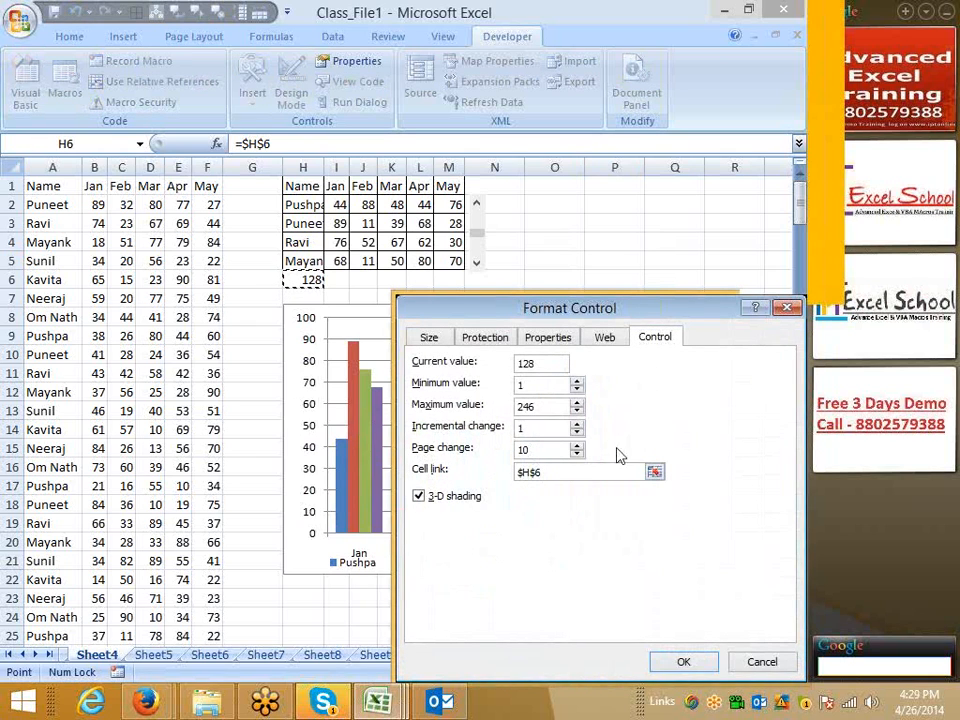
left_click_drag(722, 308, 387, 325)
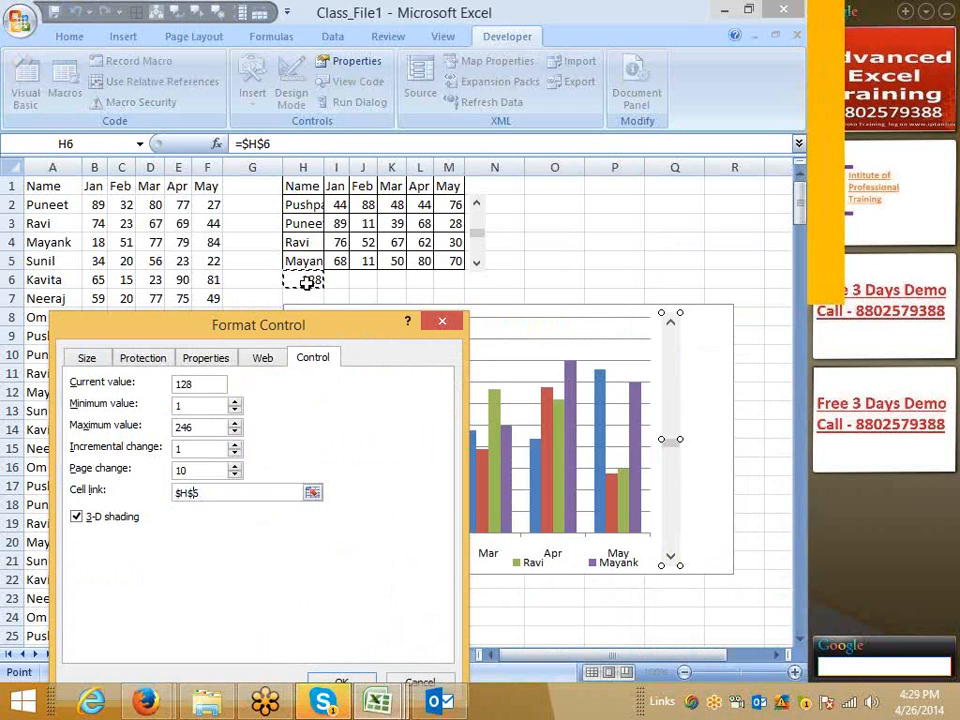
left_click(441, 320)
left_click(313, 277)
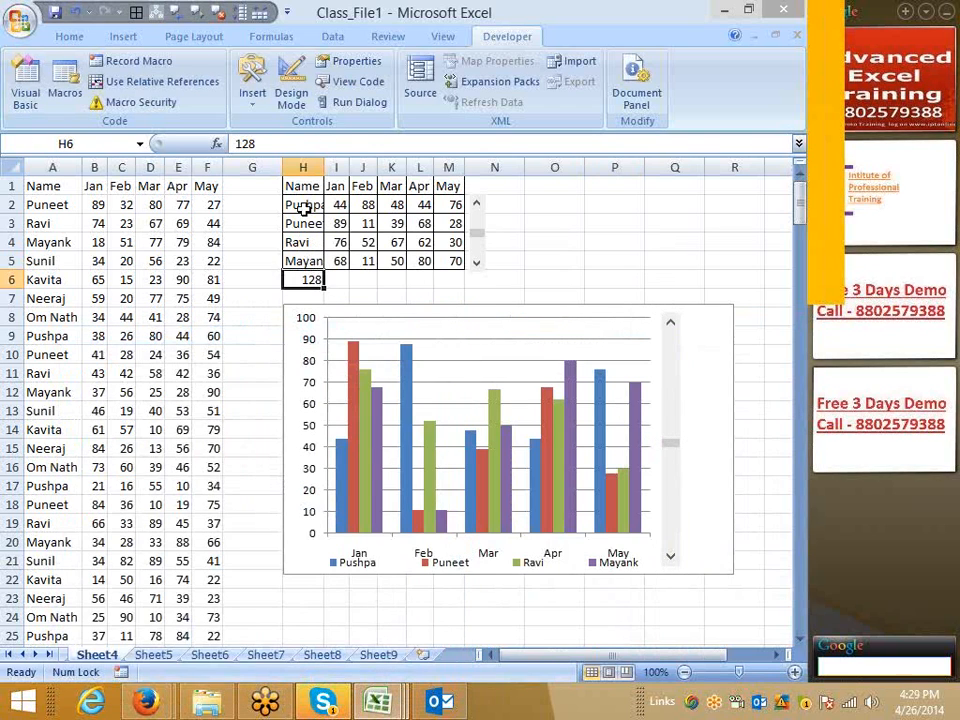
- Select the summary rows H2:M5, scroll the chart to 114, and inspect linked cell H6 and the OFFSET formulas in H2:H5
left_click_drag(306, 208, 439, 260)
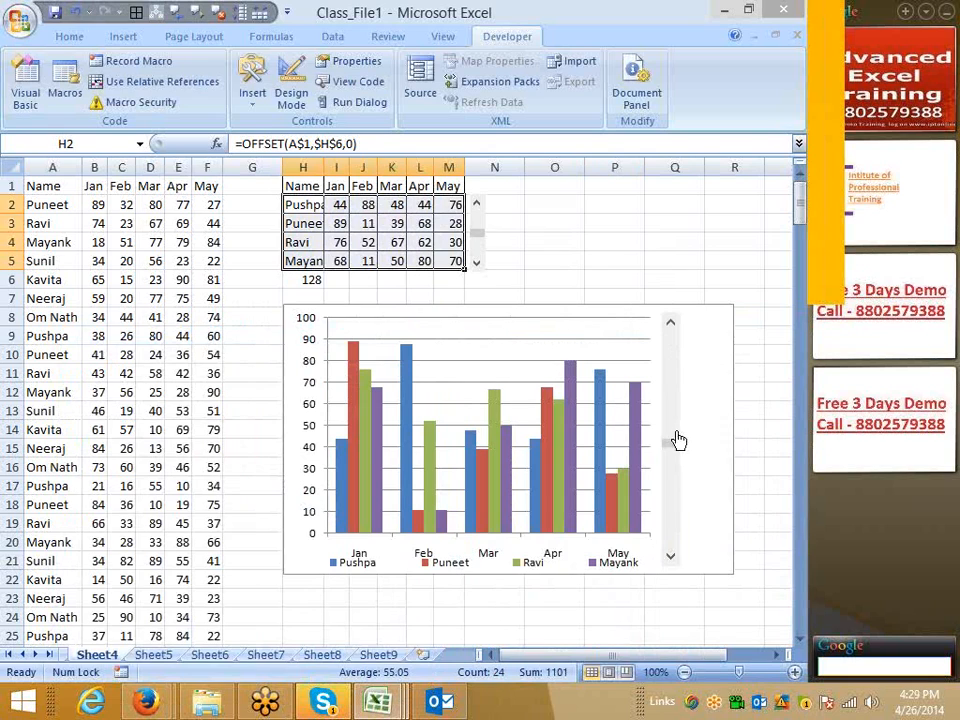
left_click_drag(674, 442, 672, 437)
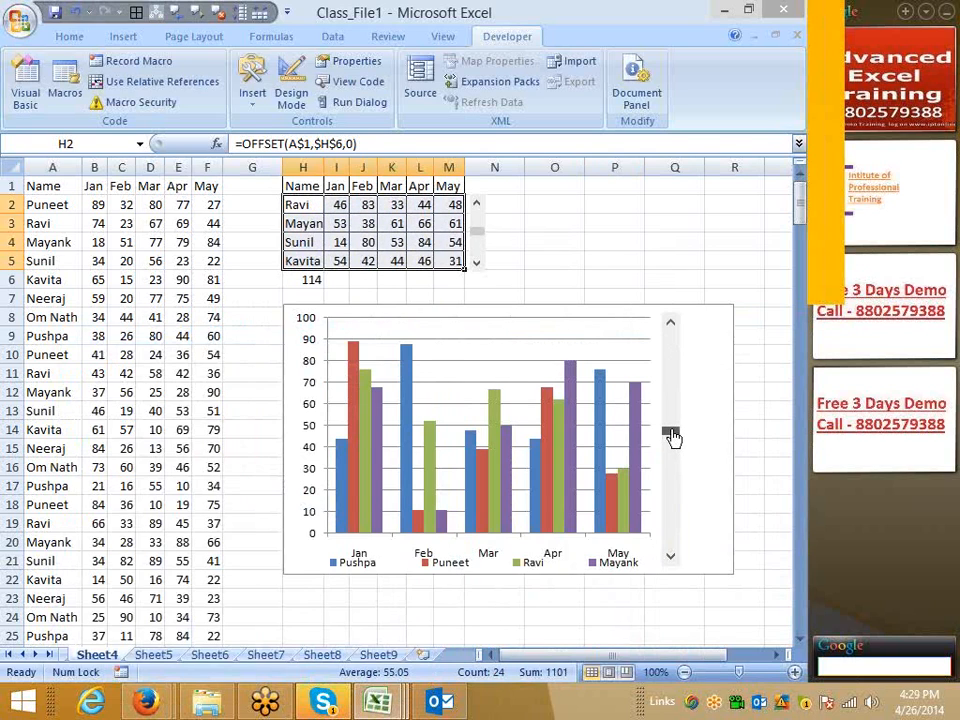
left_click(300, 280)
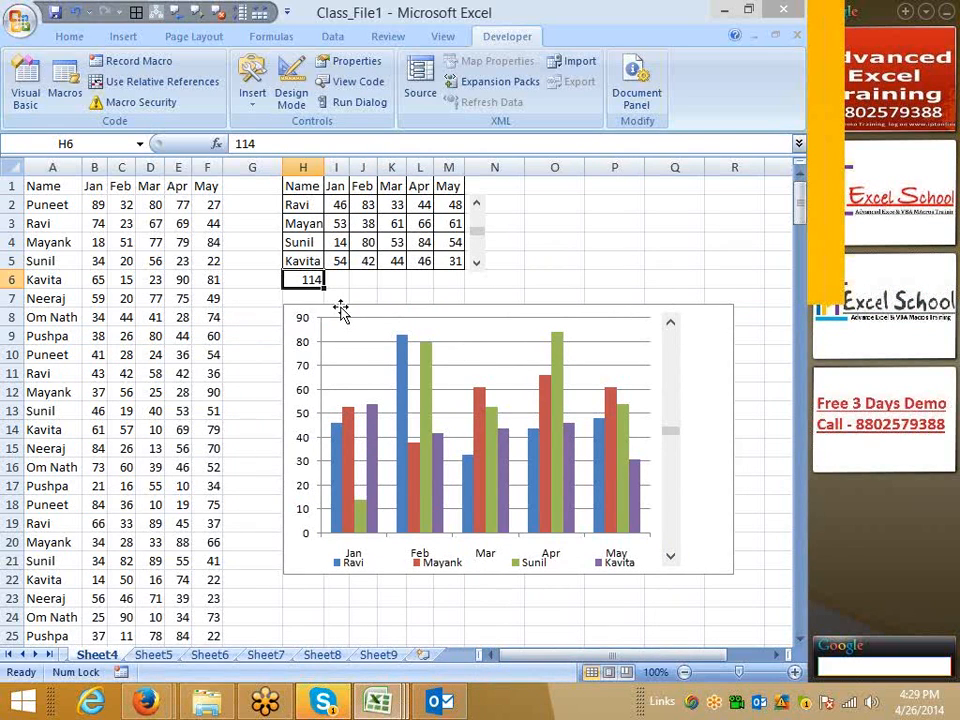
left_click(370, 281)
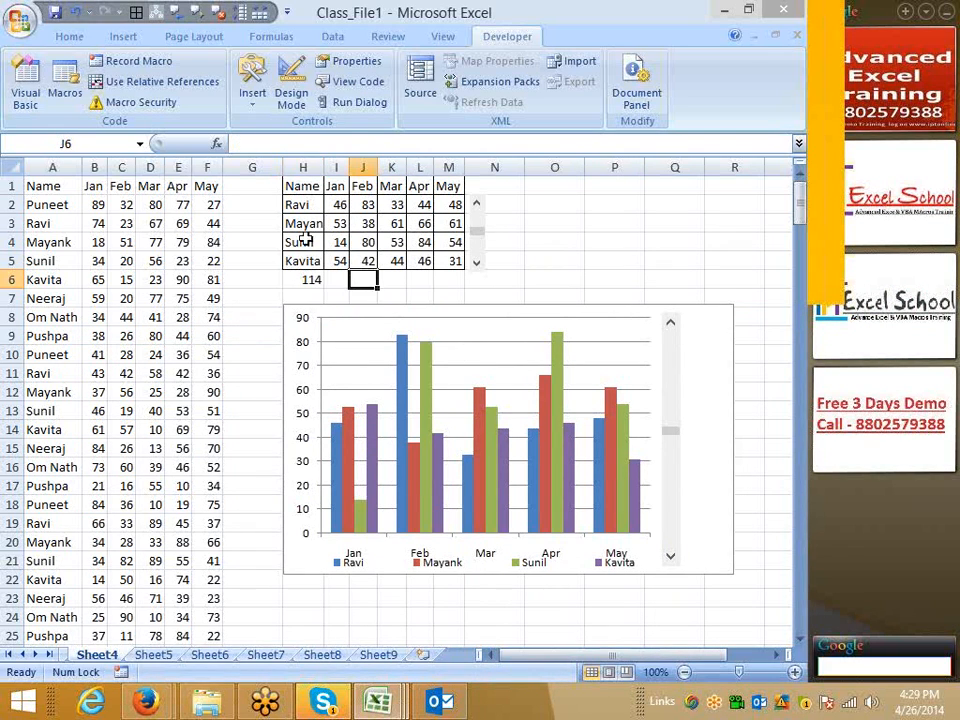
left_click(297, 206)
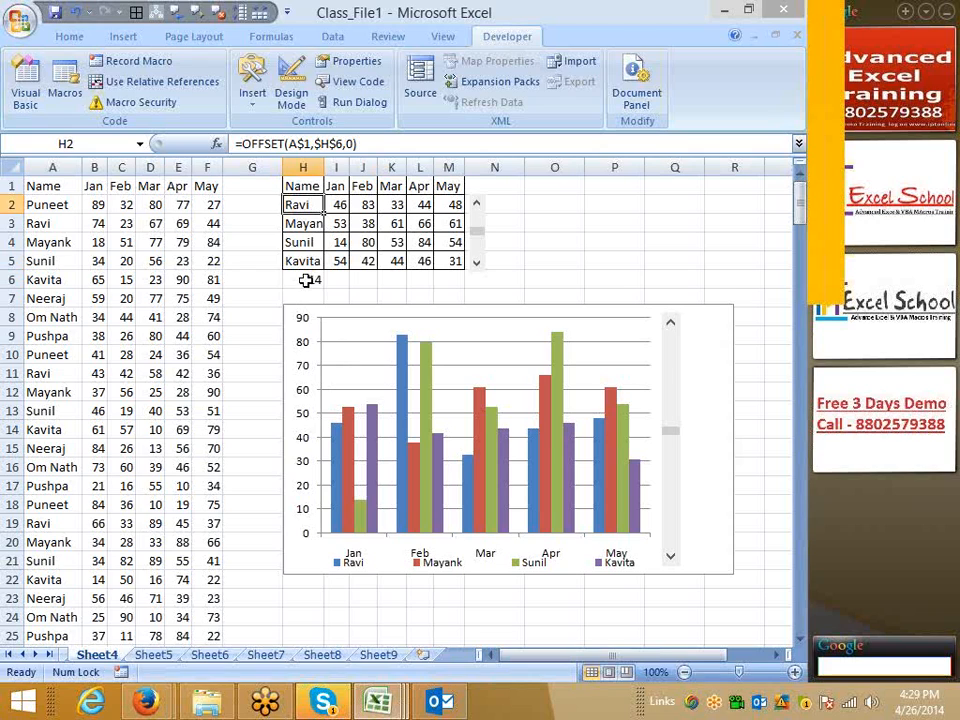
left_click_drag(306, 224, 305, 258)
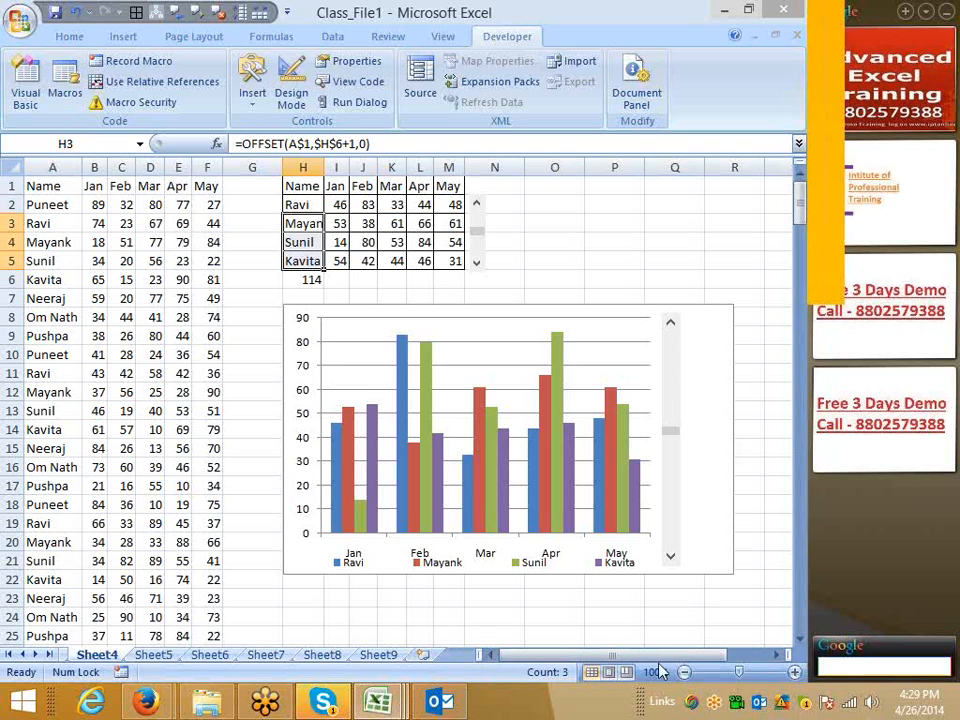
- Select H2 and move the chart's scroll bar back to 41
left_click(799, 640)
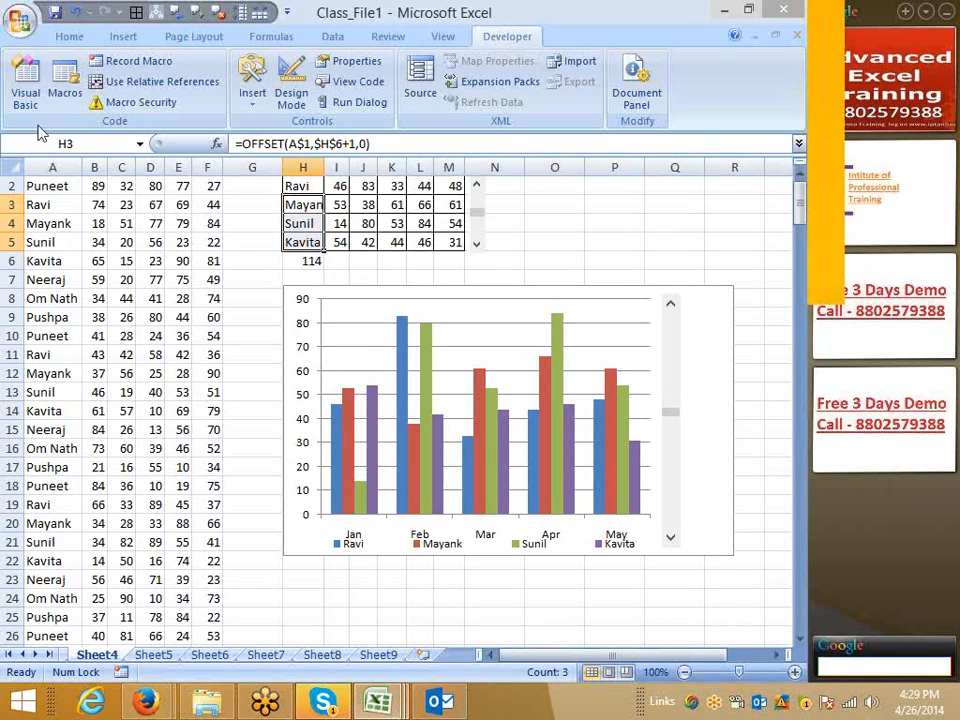
scroll(38, 132, "up", 1)
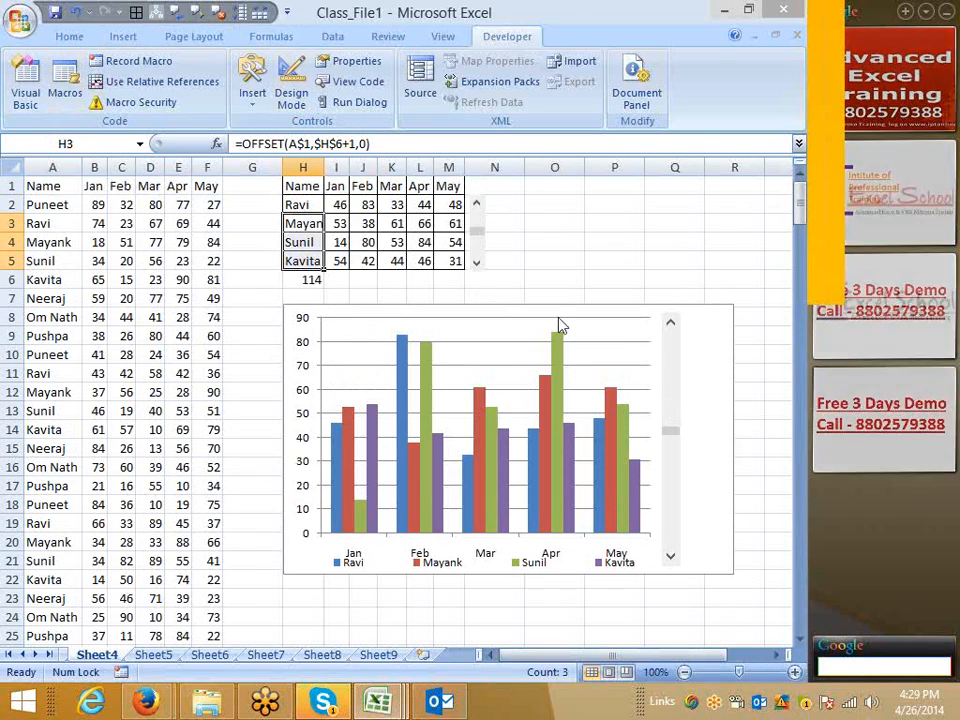
left_click(300, 203)
left_click_drag(678, 442, 673, 375)
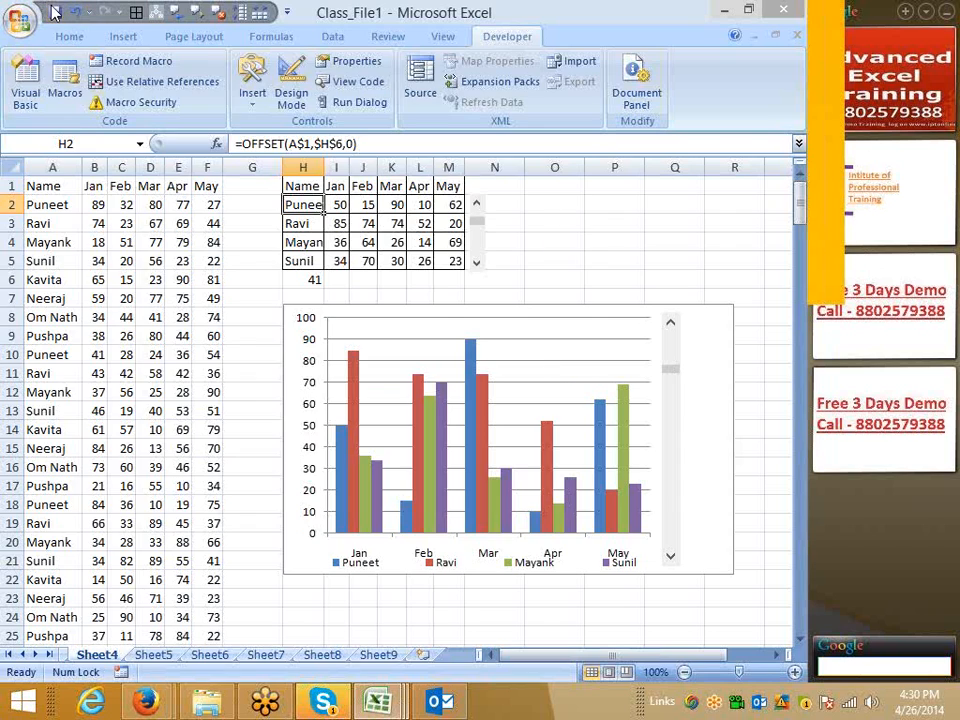
- Save the workbook to the Desktop as an Excel Macro-Enabled Workbook named Dynamic Chart-1
left_click(55, 12)
left_click(75, 175)
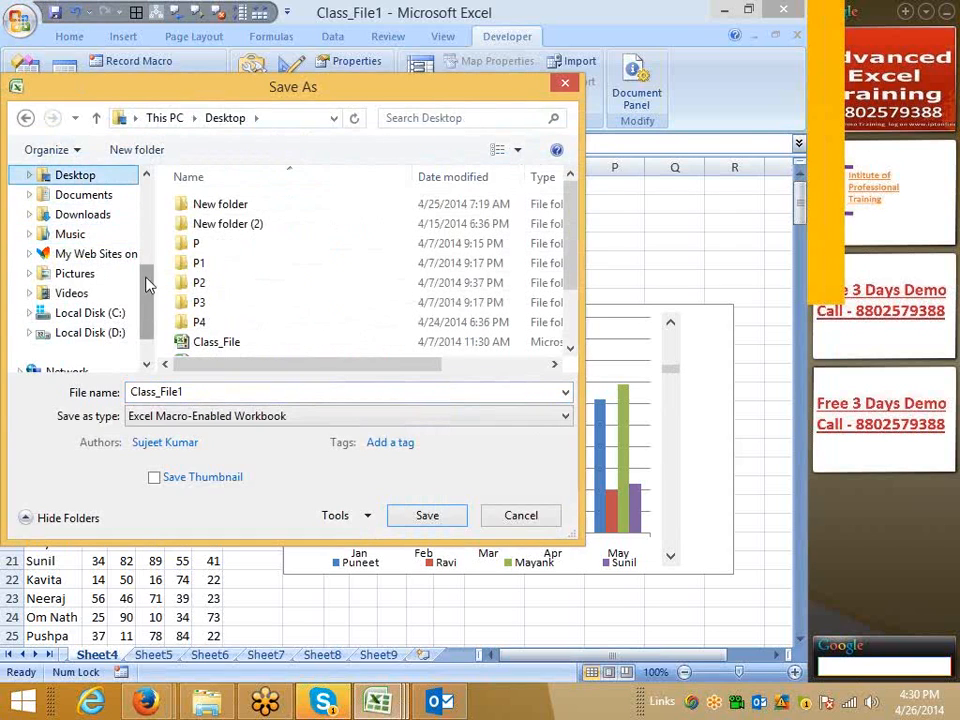
scroll(145, 285, "up", 5)
double_click(178, 392)
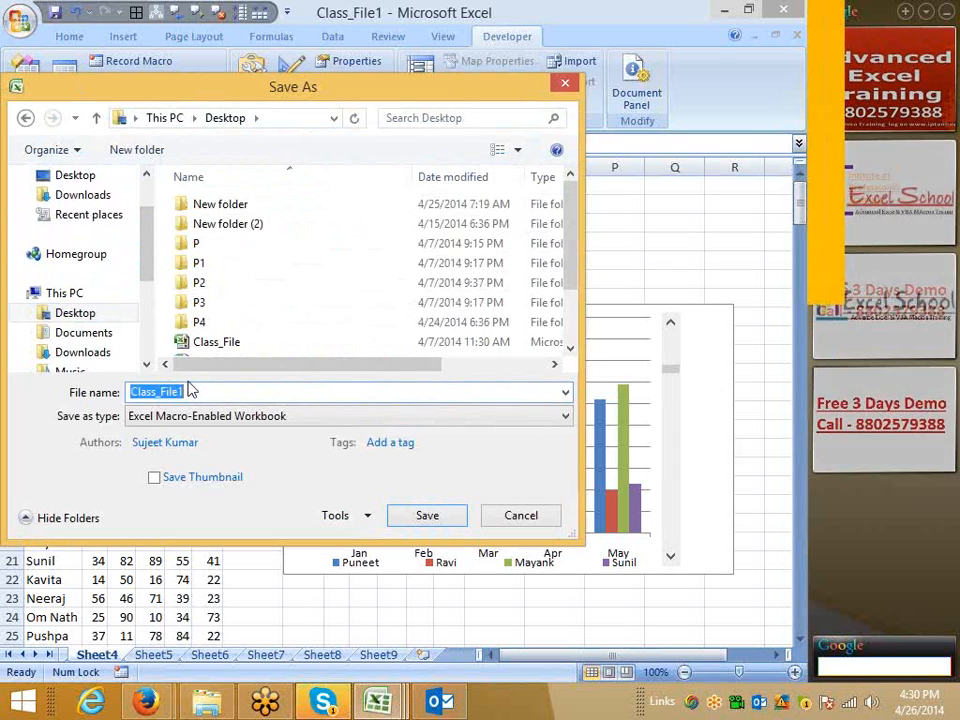
type("Dynamic Chart-1")
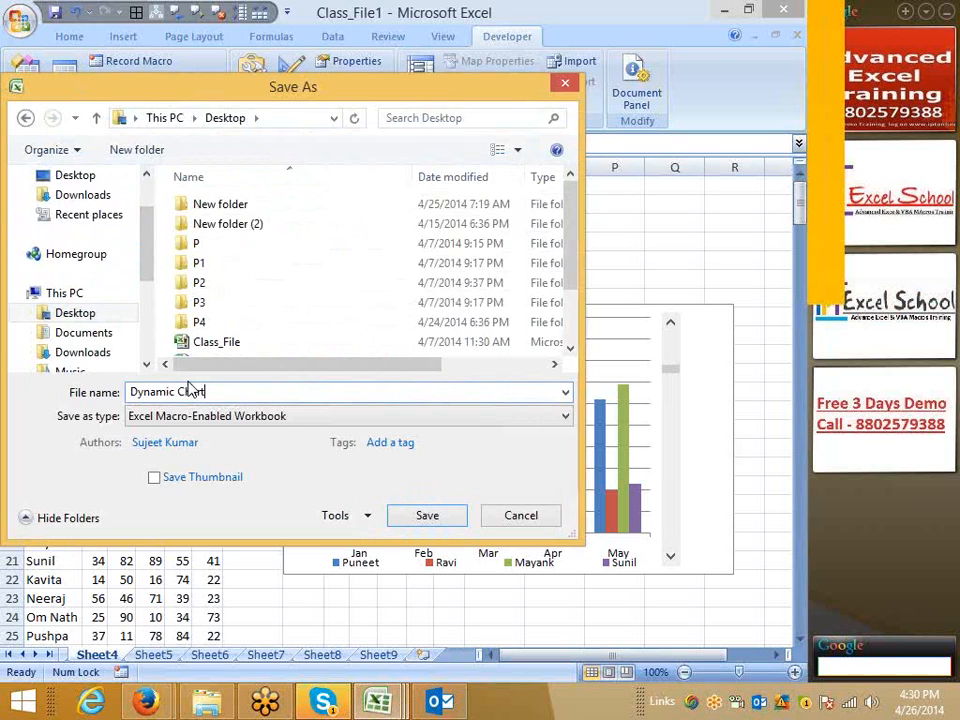
left_click(427, 517)
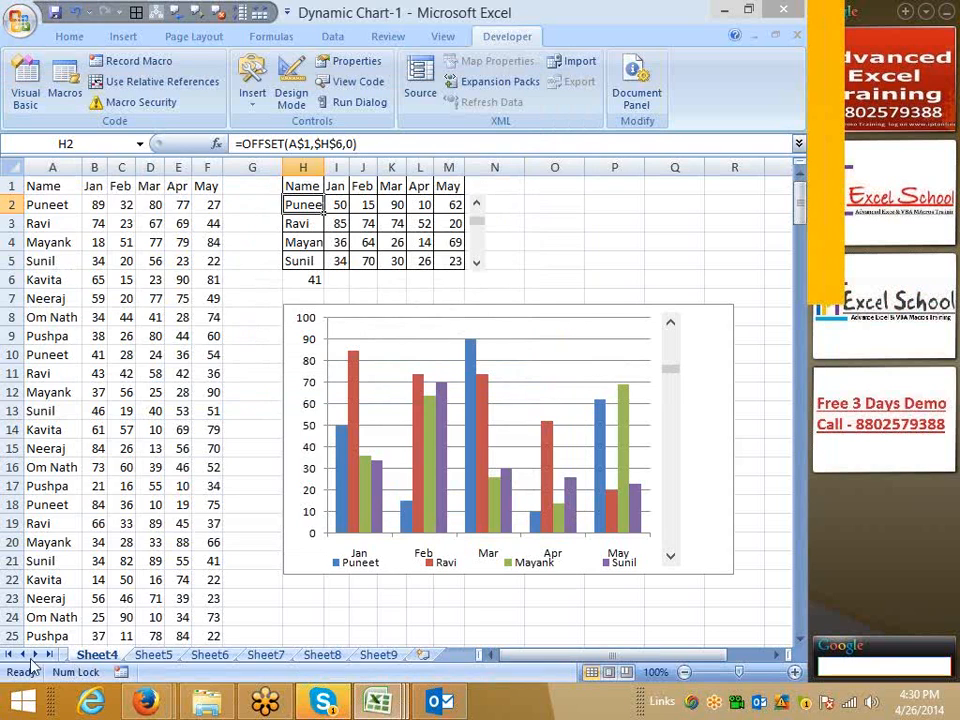
- Look through Sheet1, Sheet2 and Sheet3 for an empty worksheet
left_click(10, 654)
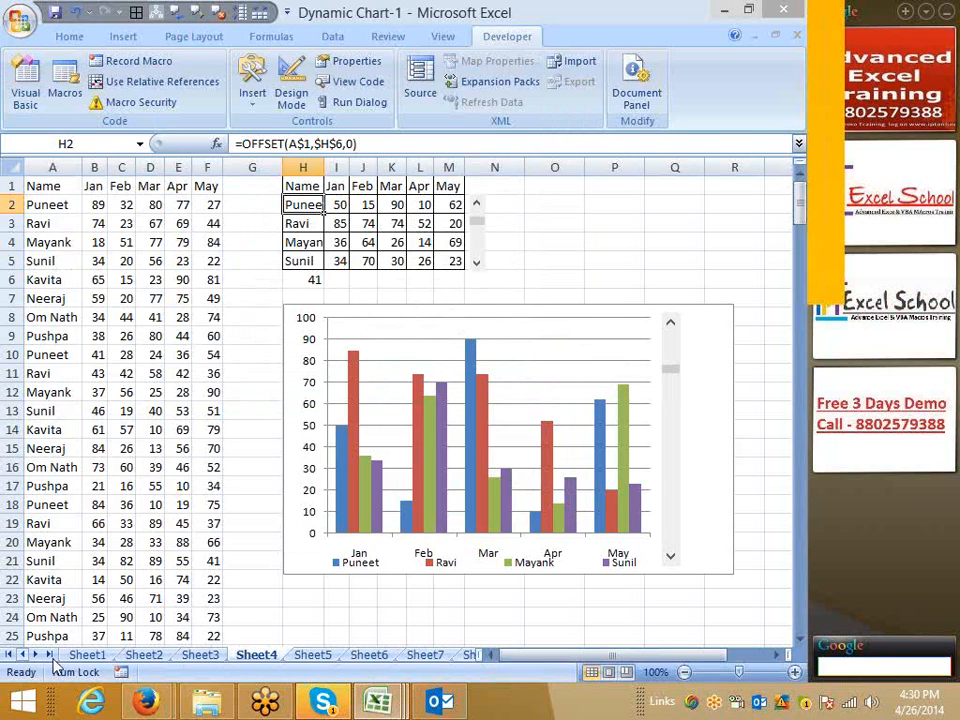
left_click(86, 654)
left_click(152, 655)
left_click(193, 658)
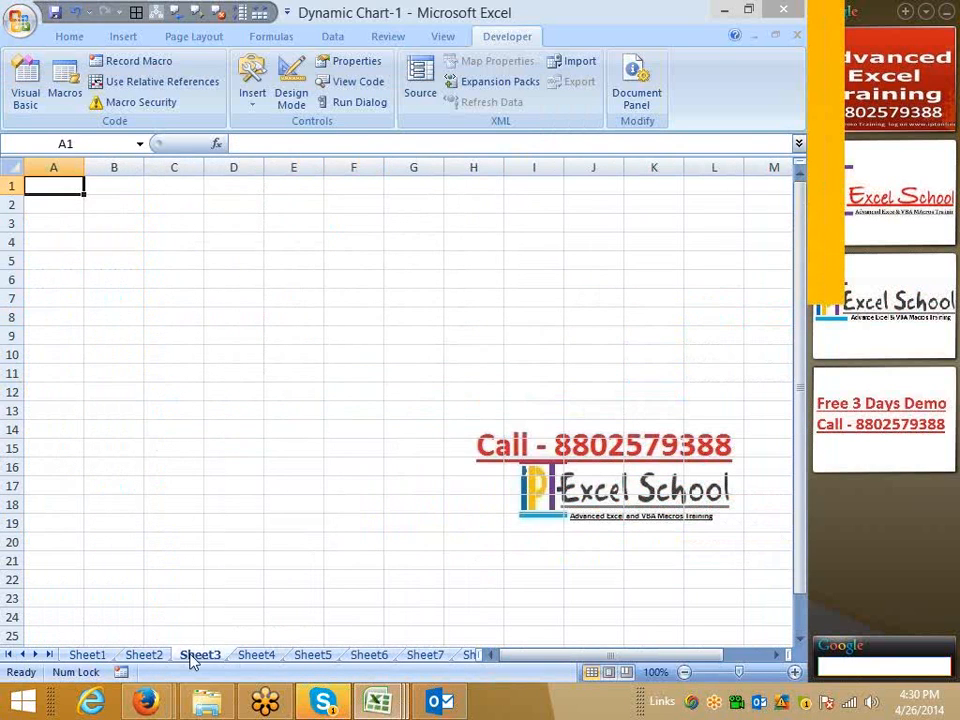
- Copy the table A1:F9 from Sheet4 and paste it at A1 of the empty Sheet3
left_click(256, 655)
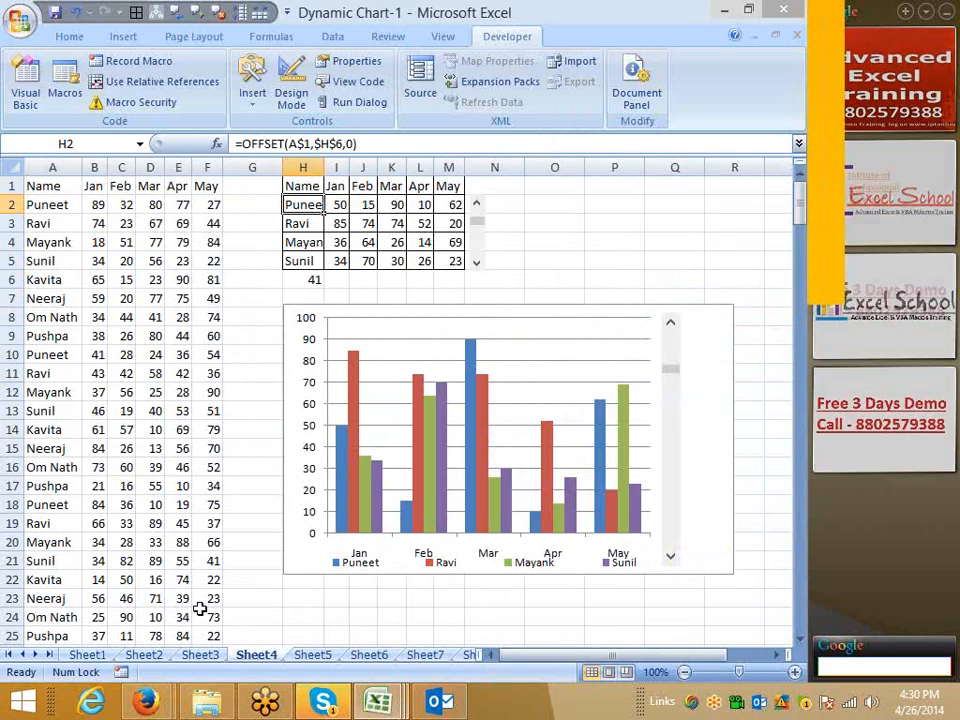
left_click_drag(44, 180, 215, 336)
key("ctrl+c")
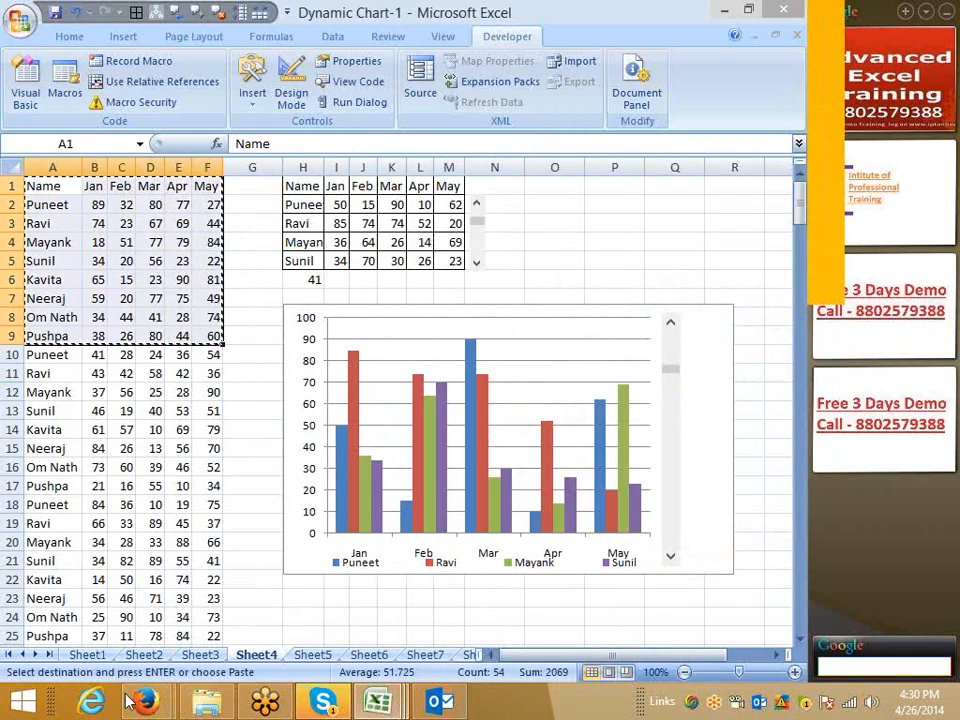
left_click(200, 656)
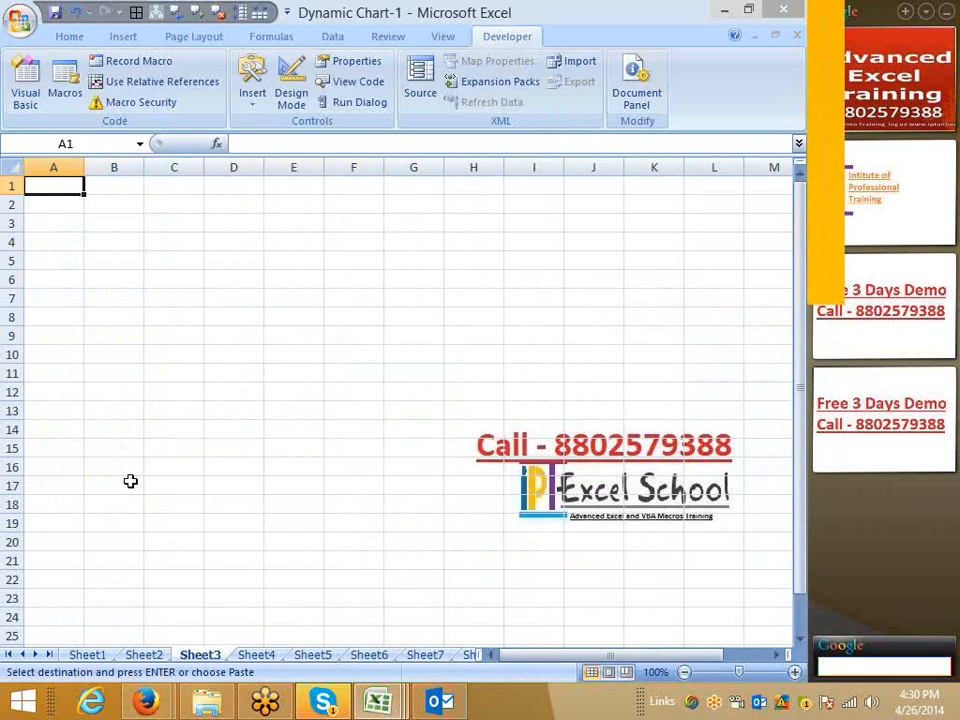
key("ctrl+v")
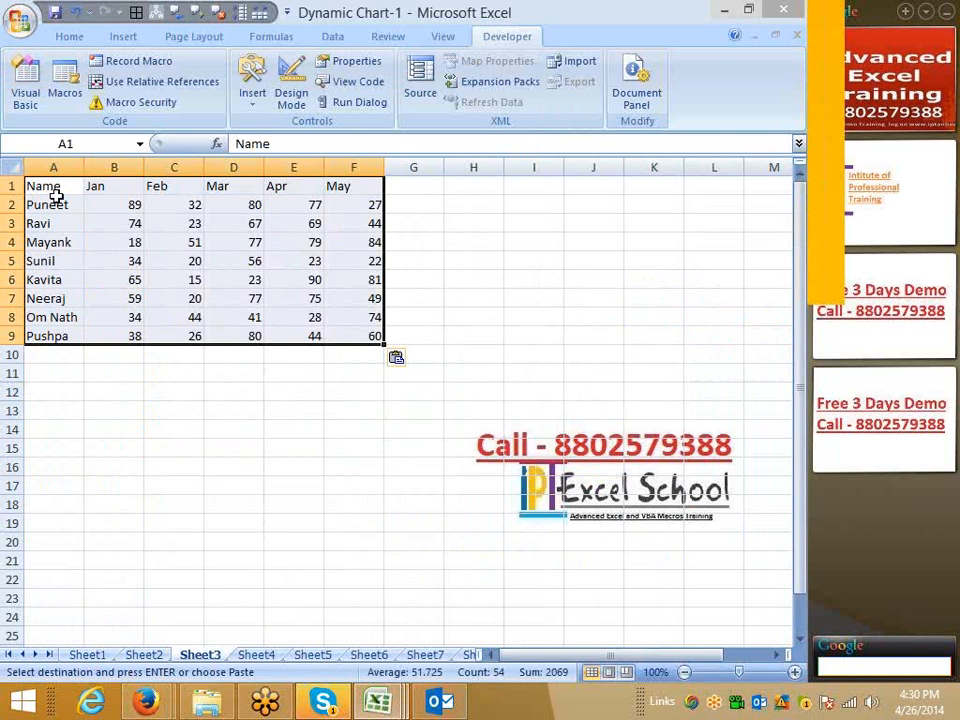
- AutoFit all column widths on Sheet3 to the pasted data
left_click(6, 166)
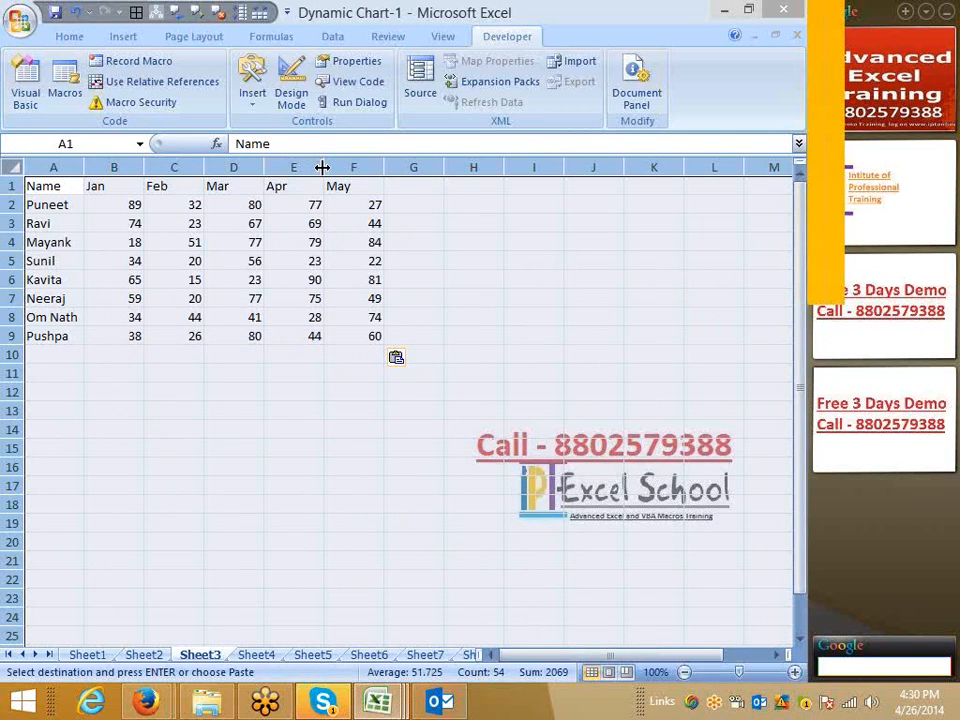
double_click(322, 166)
left_click(268, 261)
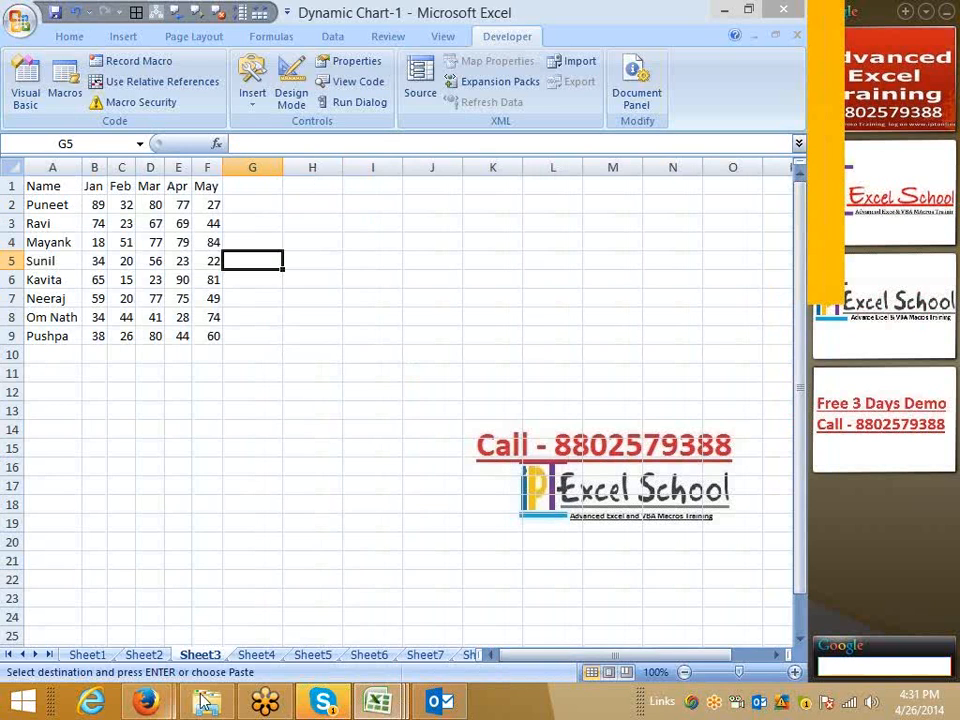
- Review the OFFSET formula in Sheet4's I2 and Sheet5's chart source A15:H17, and return to Sheet3
left_click(255, 654)
left_click(336, 198)
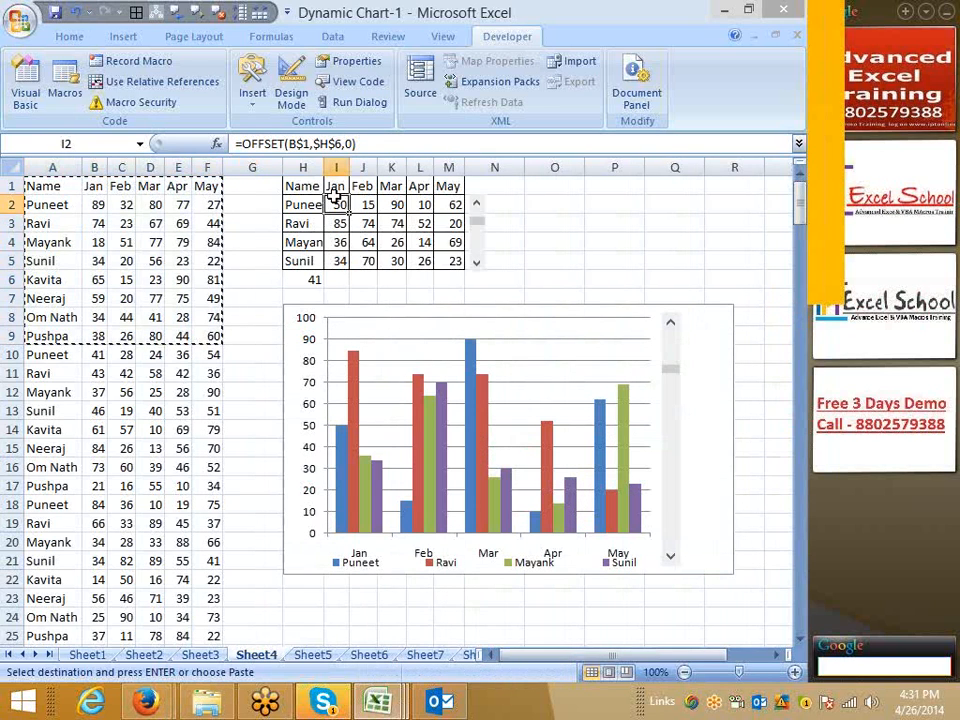
left_click(318, 655)
left_click_drag(62, 452, 270, 490)
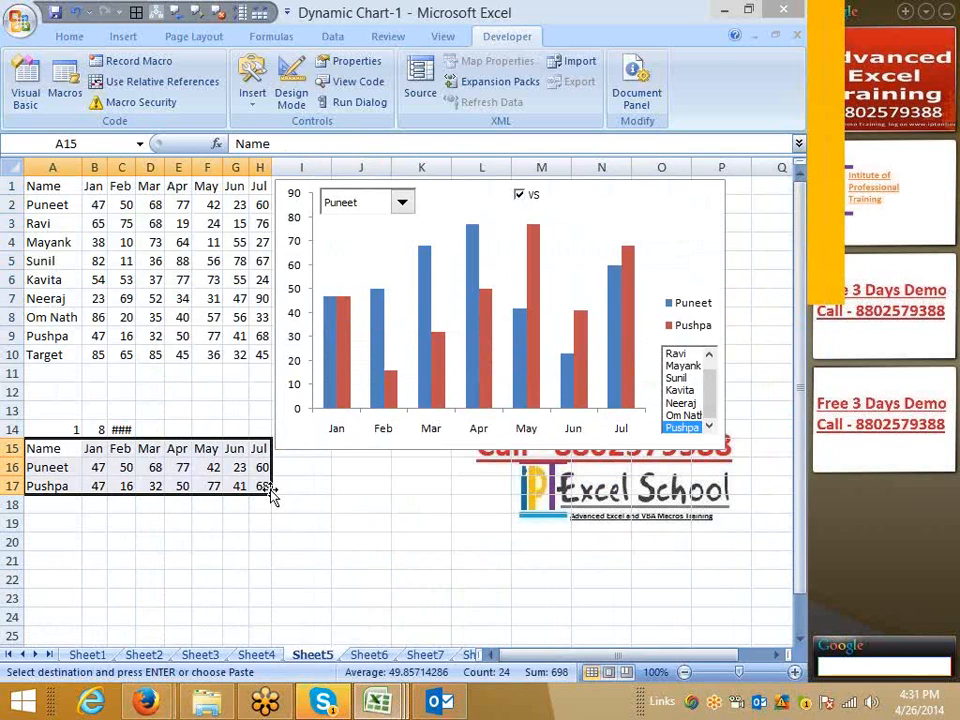
left_click(150, 658)
left_click(90, 656)
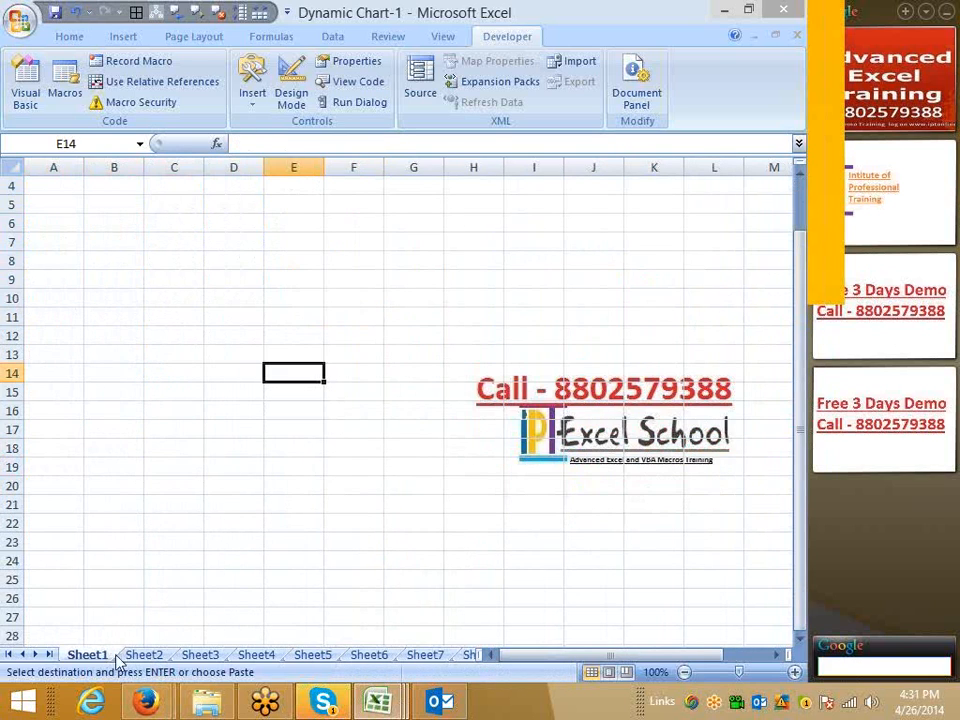
left_click(186, 656)
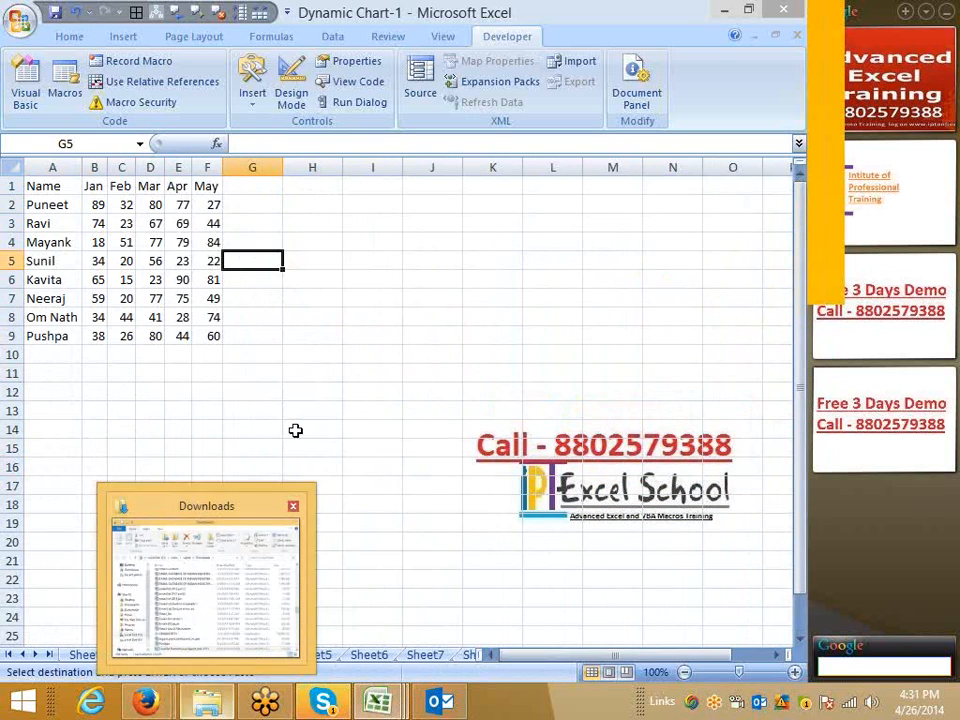
- Enter the row index 1 in cell B11 below the Sheet3 table
left_click(252, 317)
left_click(94, 373)
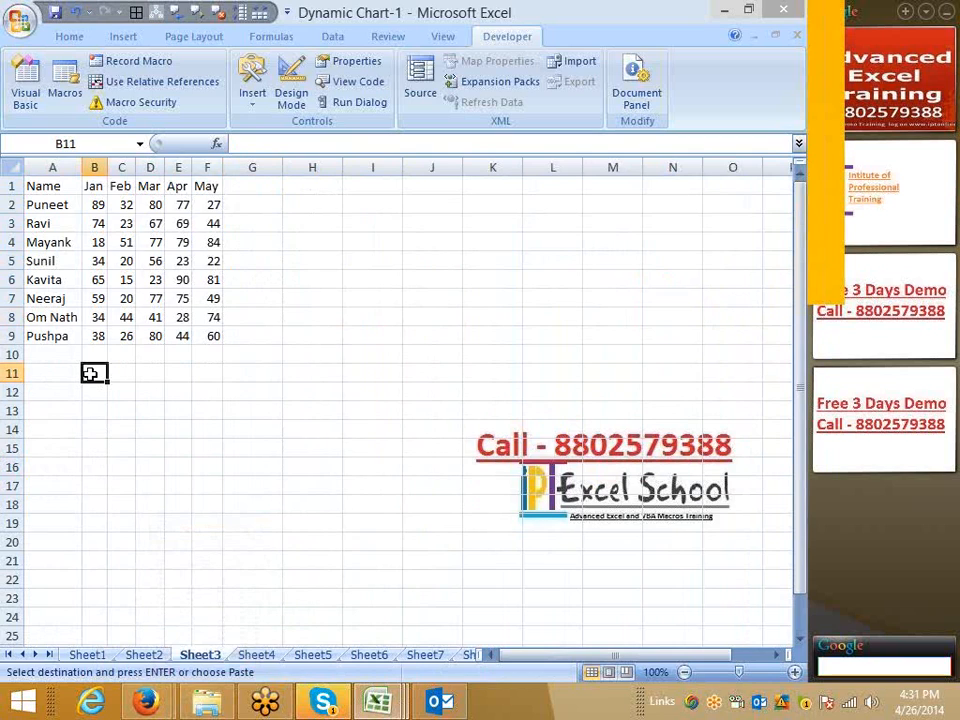
type("1")
key("Return")
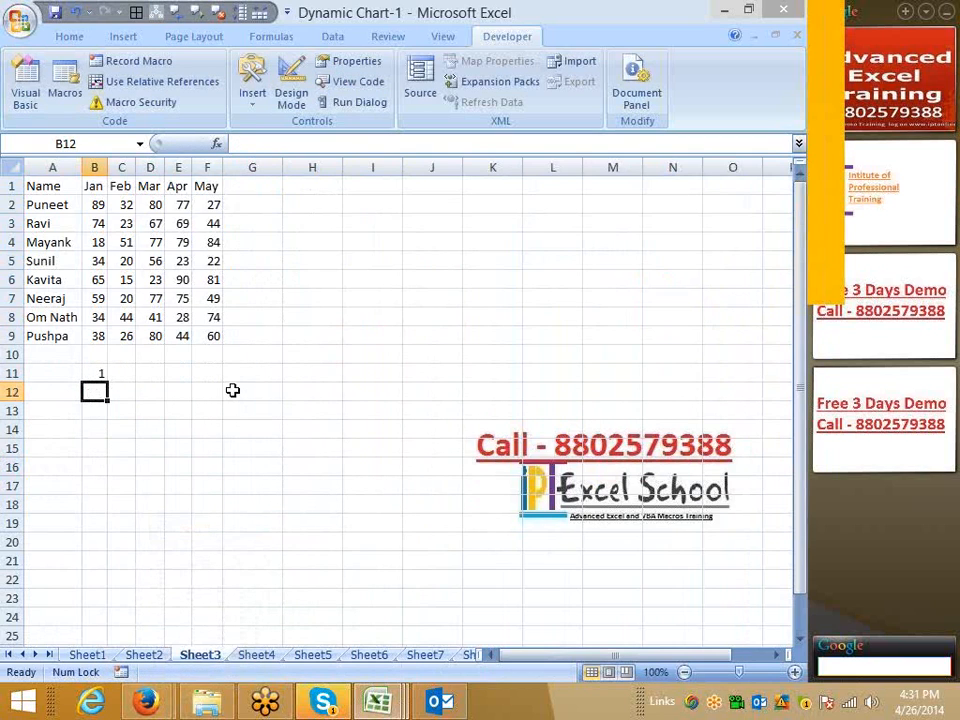
- Enter the formula =OFFSET(A1,B11,1,1,5) in cell B12
type("=offset(")
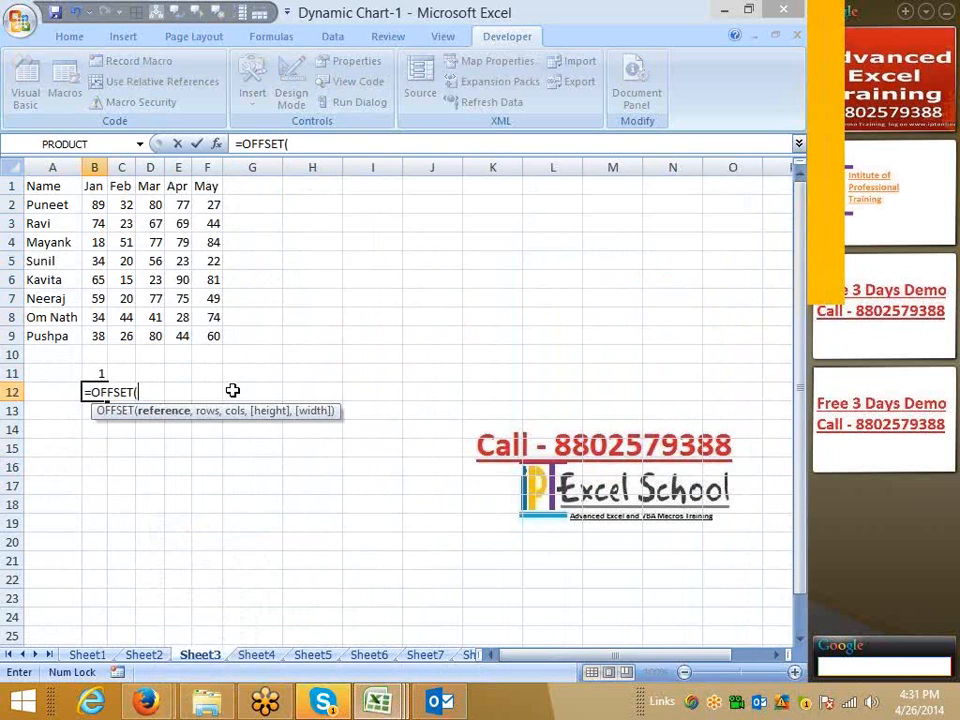
left_click(47, 178)
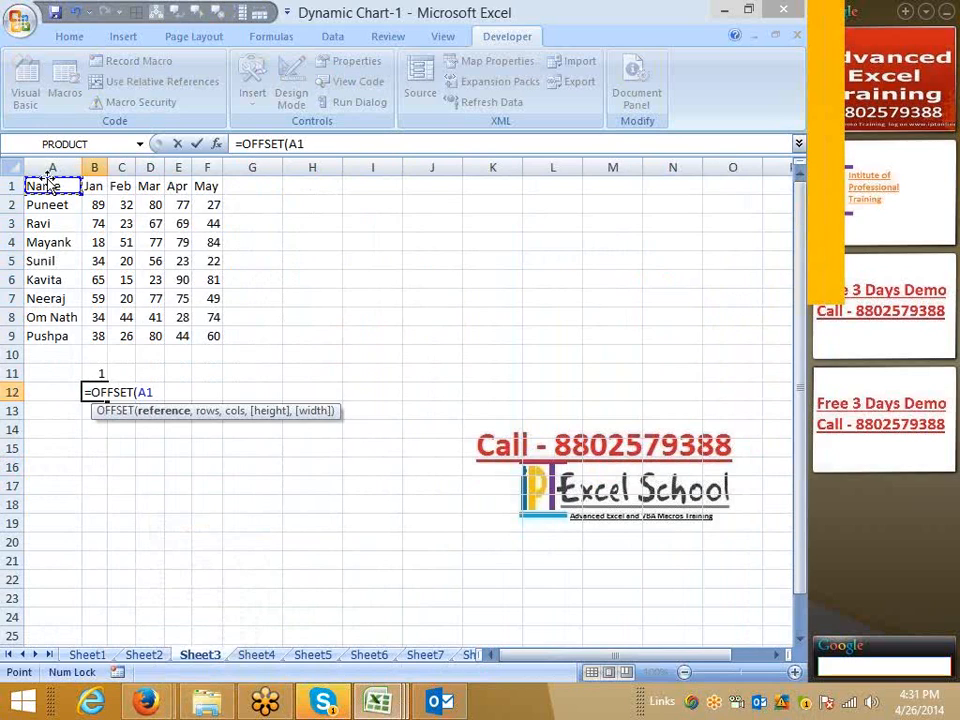
type(",")
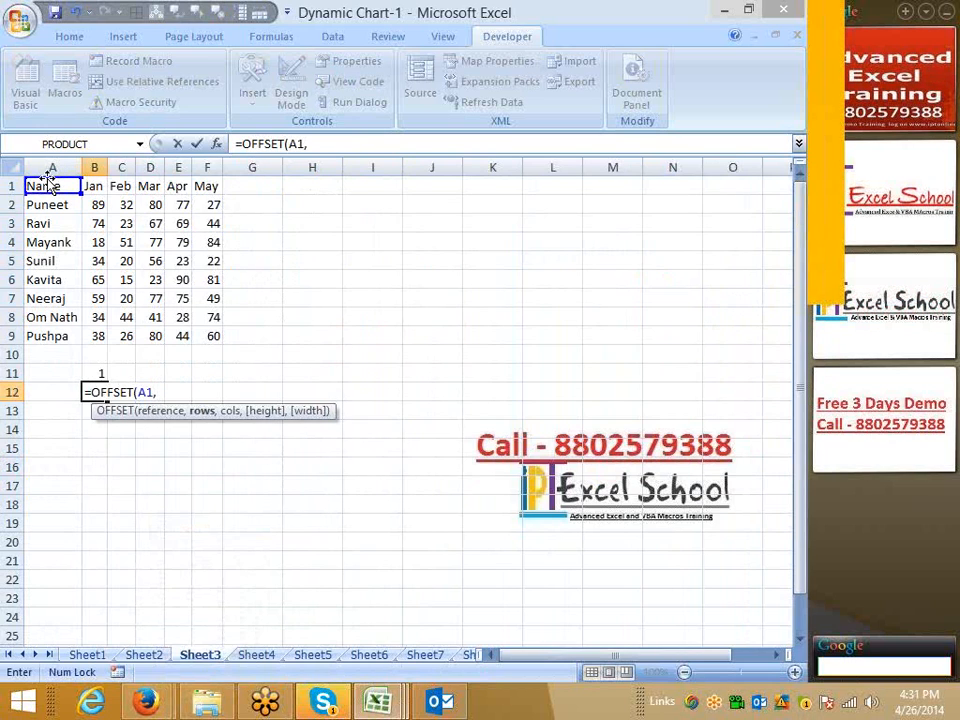
left_click(90, 374)
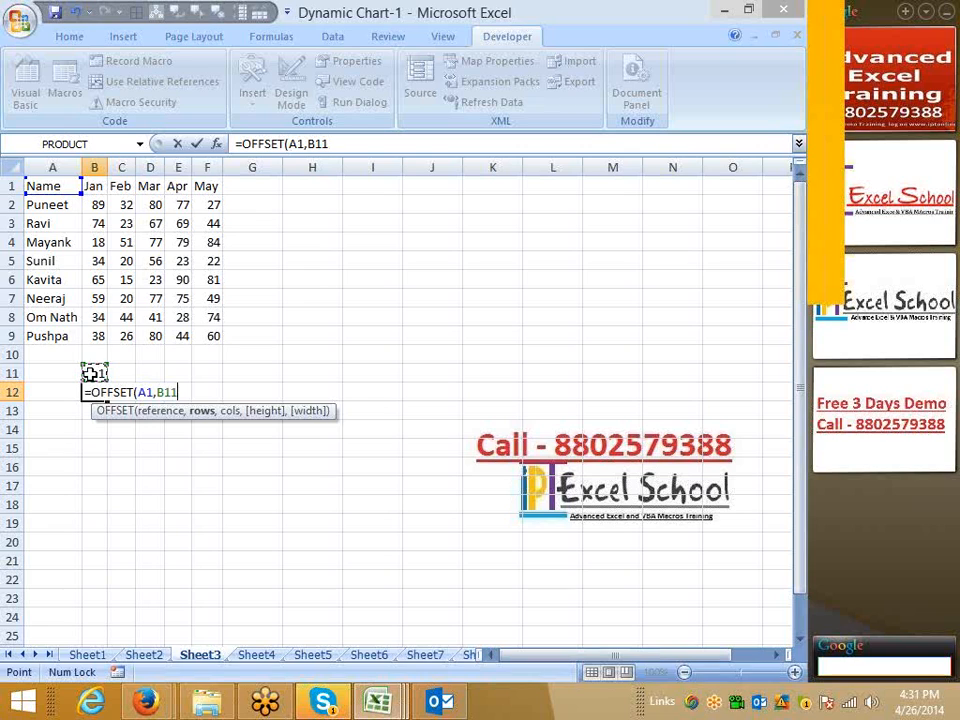
type(",")
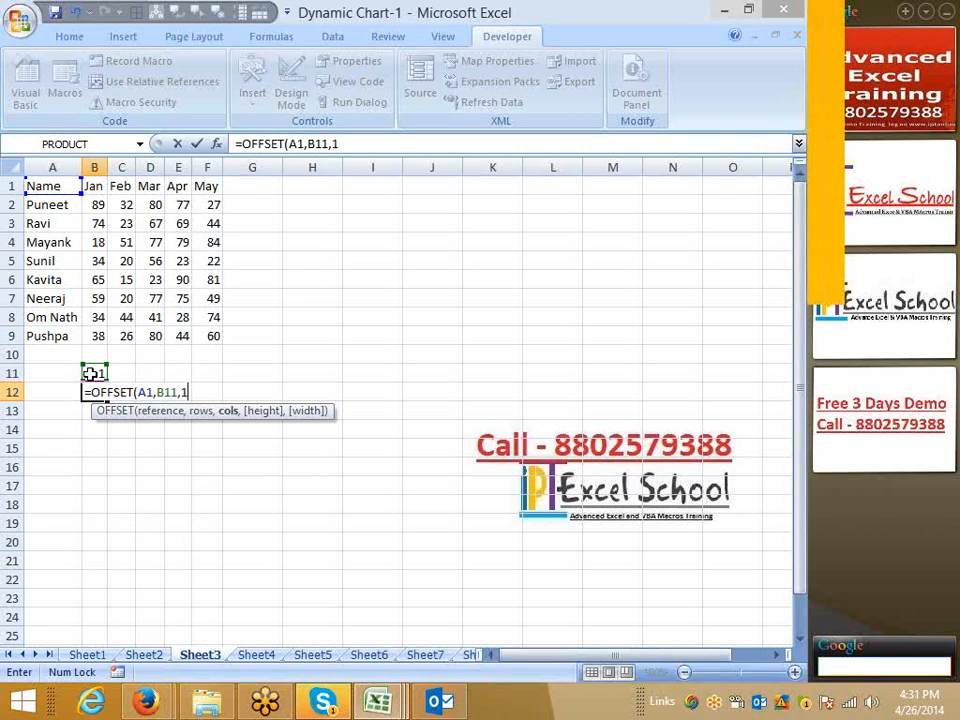
type("1,")
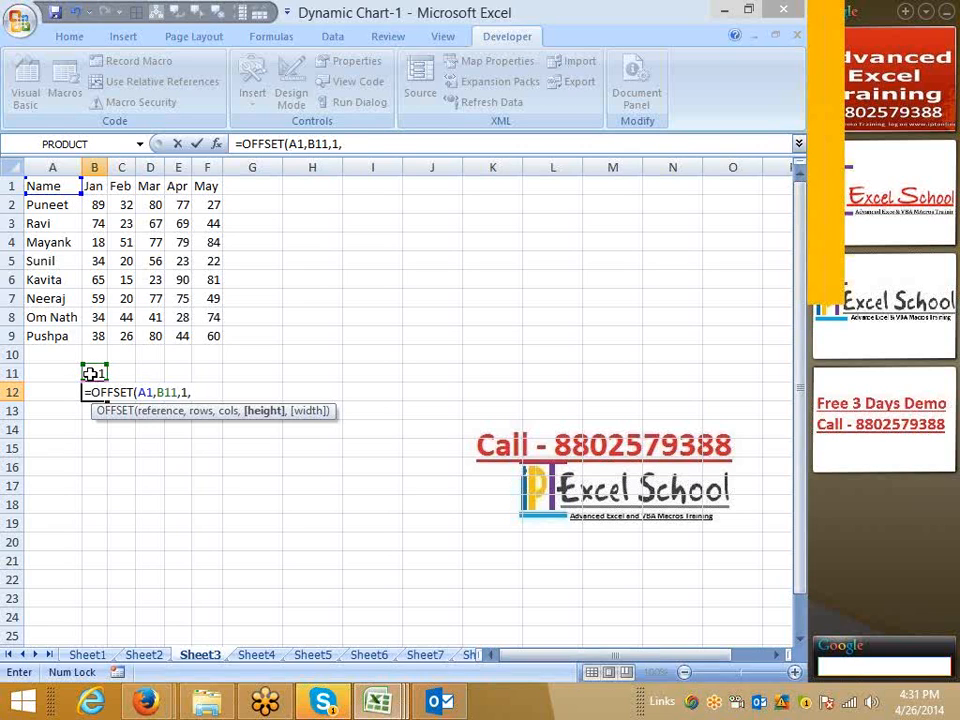
type("1,5")
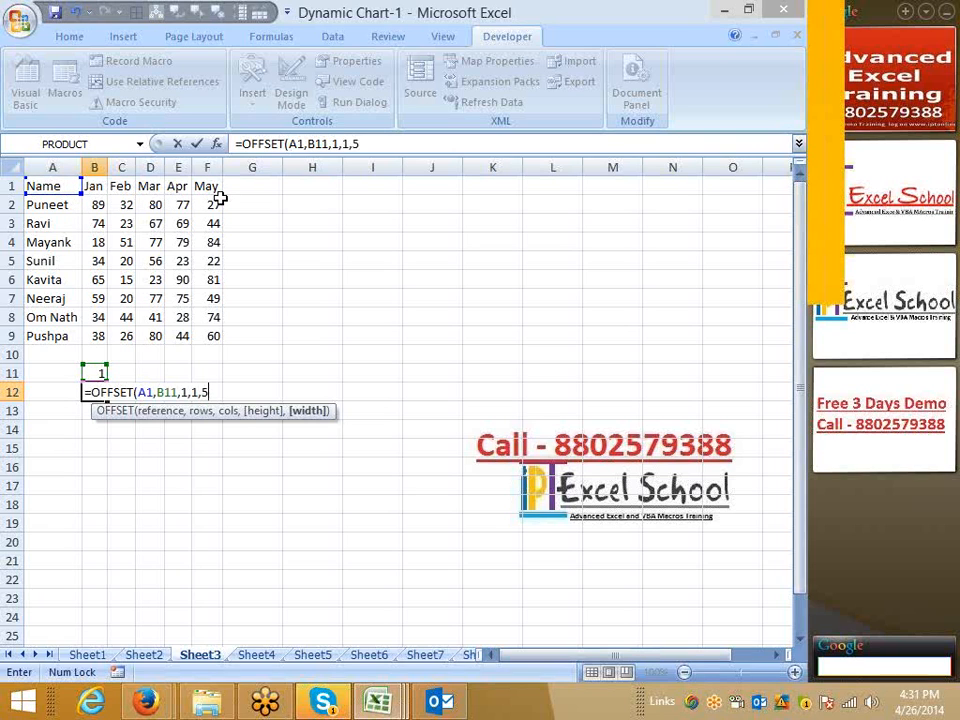
key("Return")
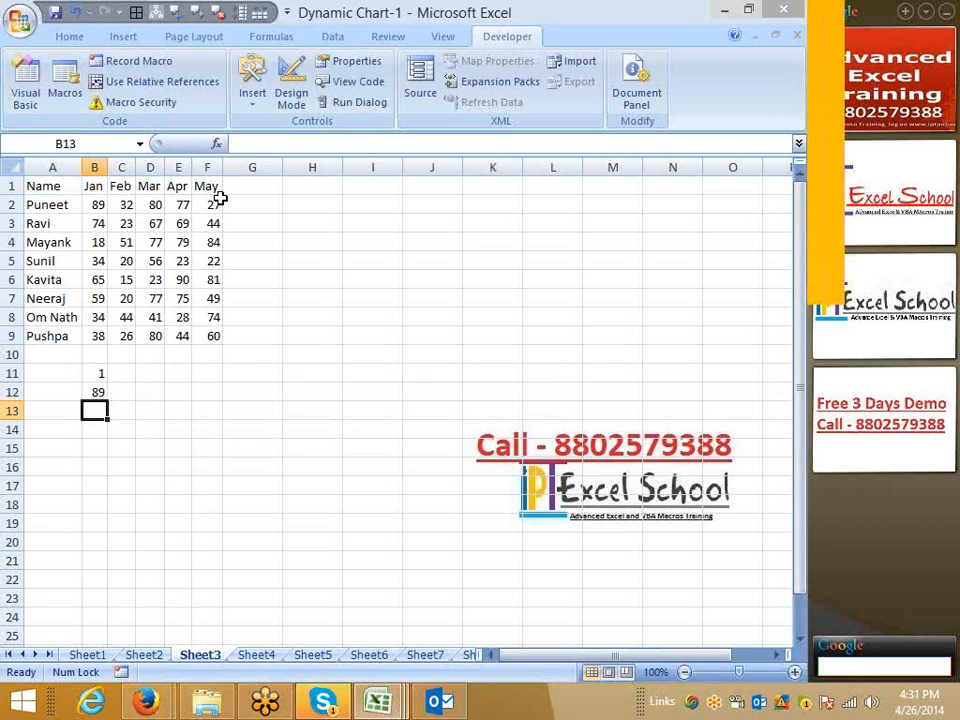
- Wrap B12's formula in SUM so it reads =SUM(OFFSET(A1,B11,1,1,5))
key("Up")
left_click(241, 143)
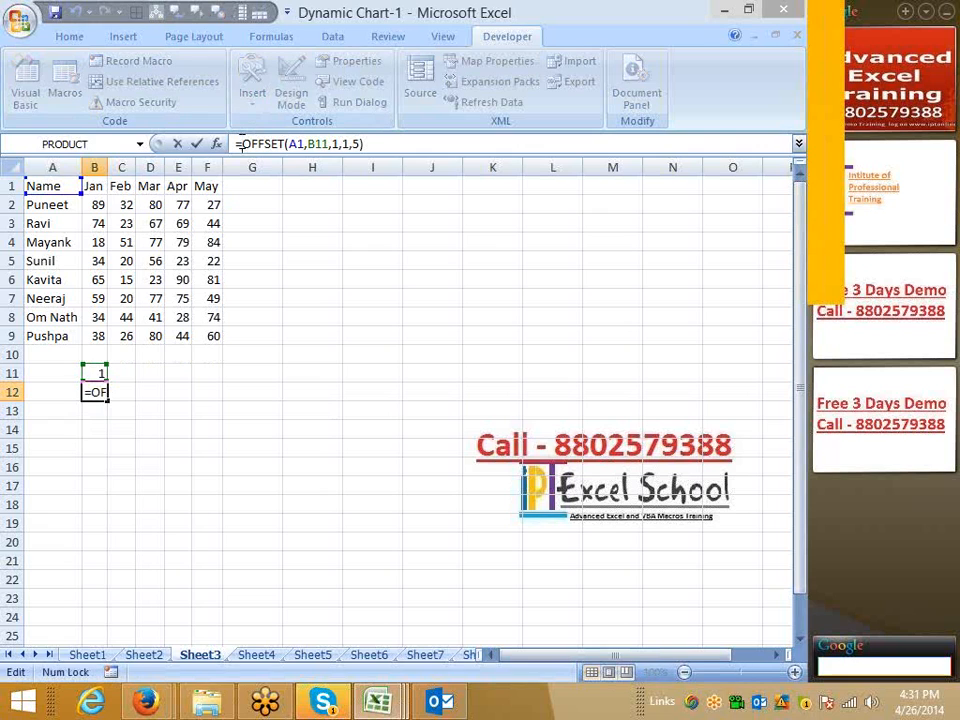
type("SUM(")
key("Return")
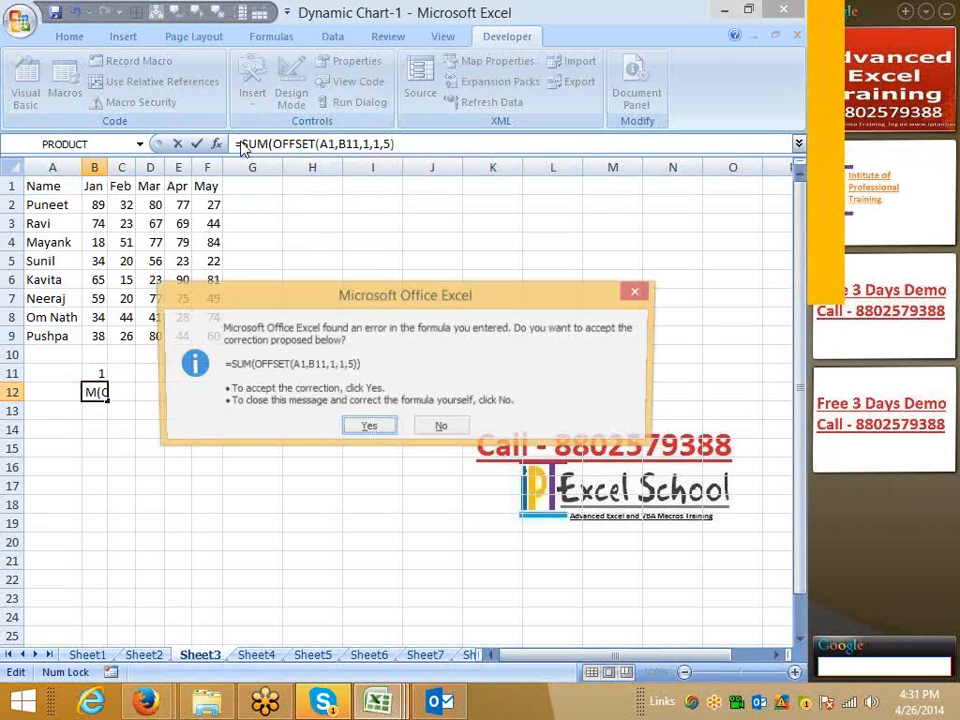
key("Return")
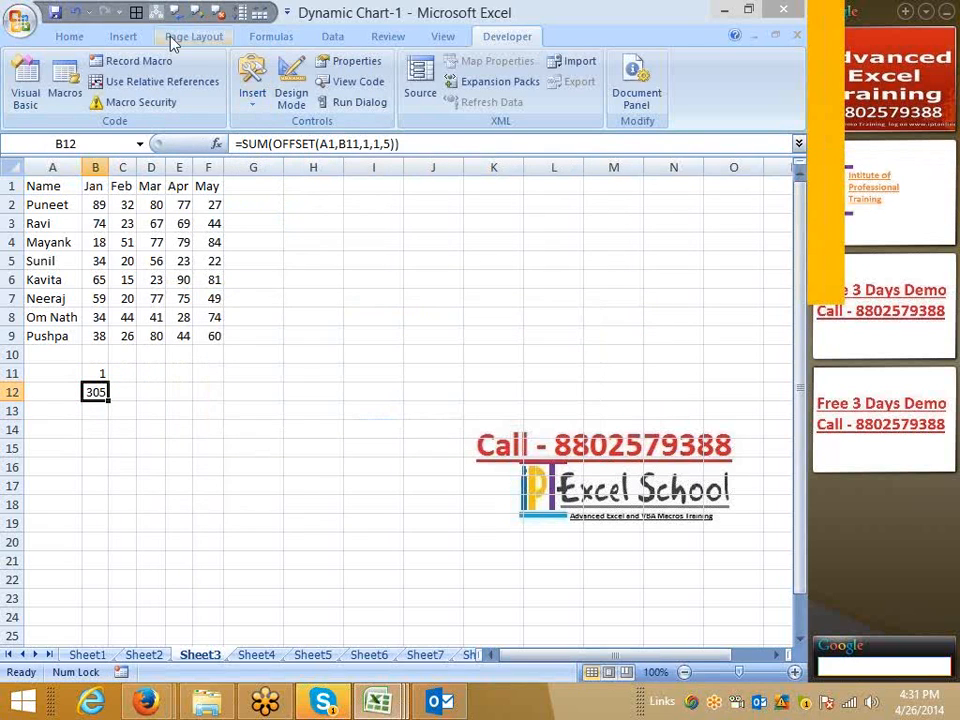
- Evaluate B12's formula step by step until OFFSET resolves to a range, moving the Evaluate Formula dialog off the data
left_click(271, 36)
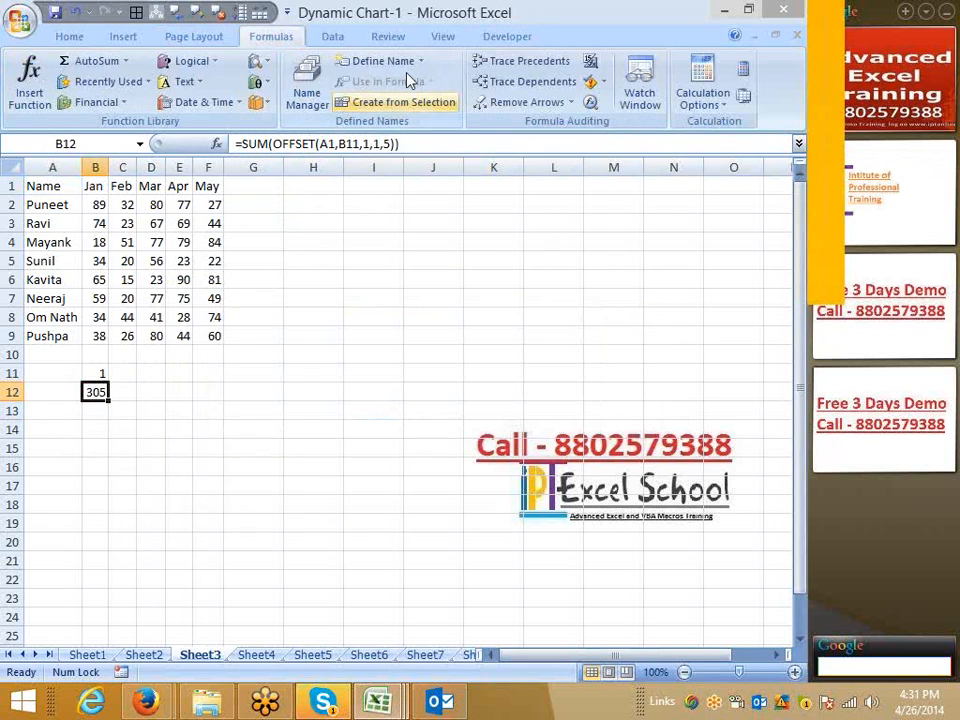
left_click(590, 102)
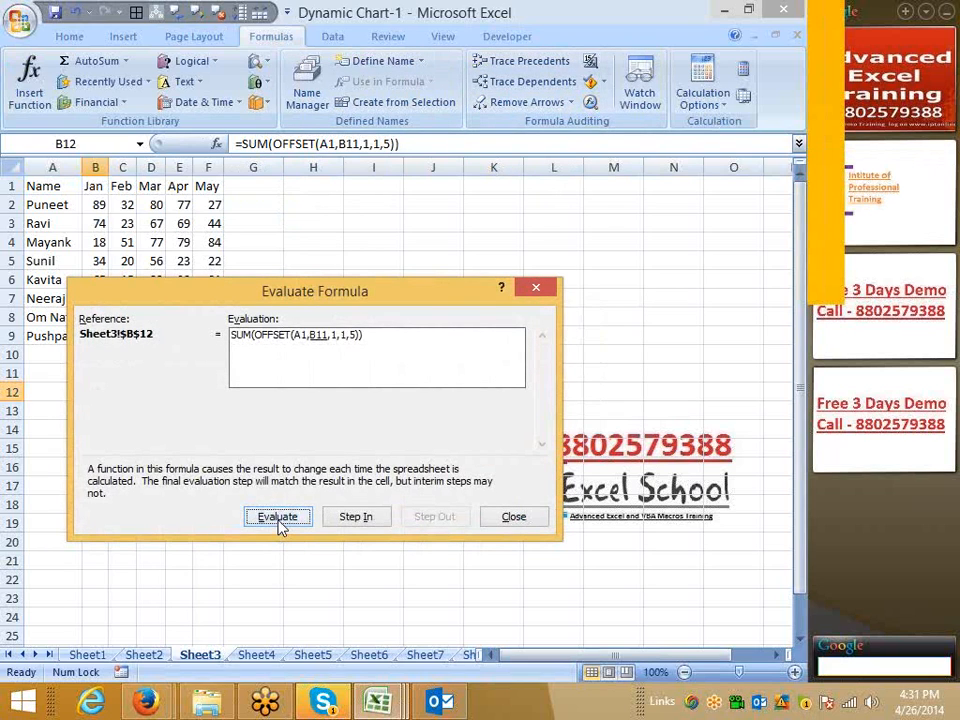
left_click(279, 520)
left_click(279, 521)
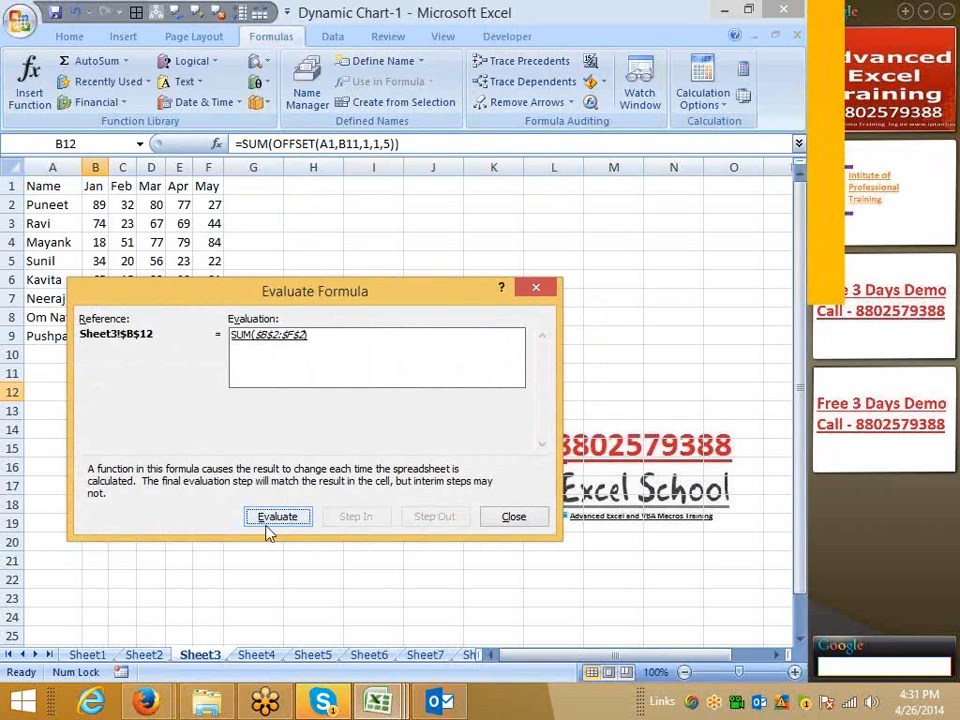
left_click_drag(377, 292, 525, 287)
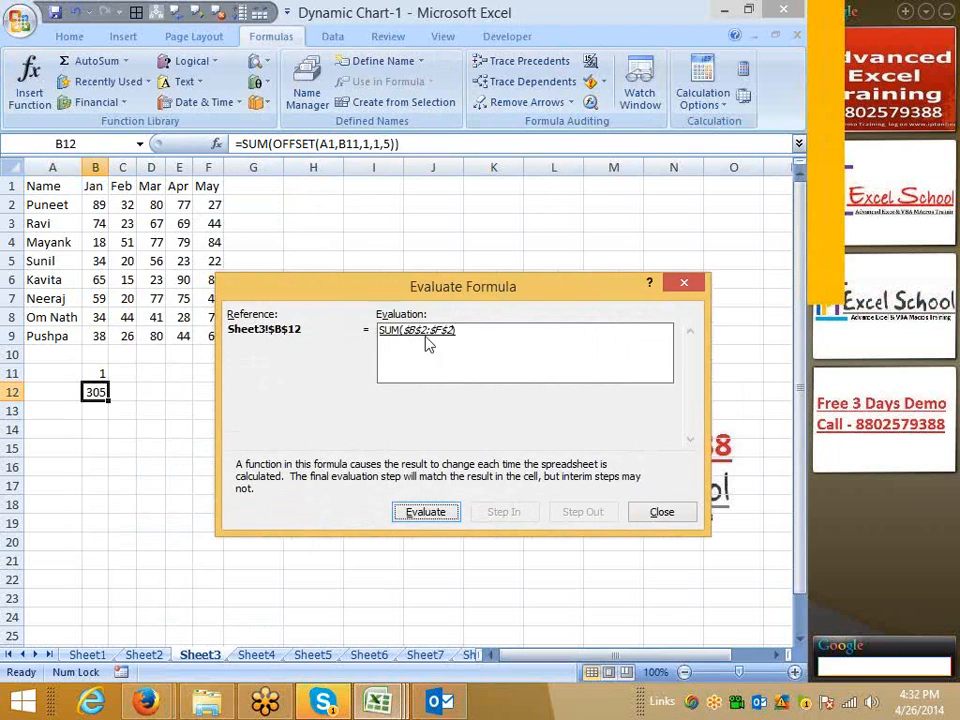
- Mark the formula's height and width arguments, the evaluated range and the offset path through row 2 with the pen, and close the evaluation
left_click(819, 252)
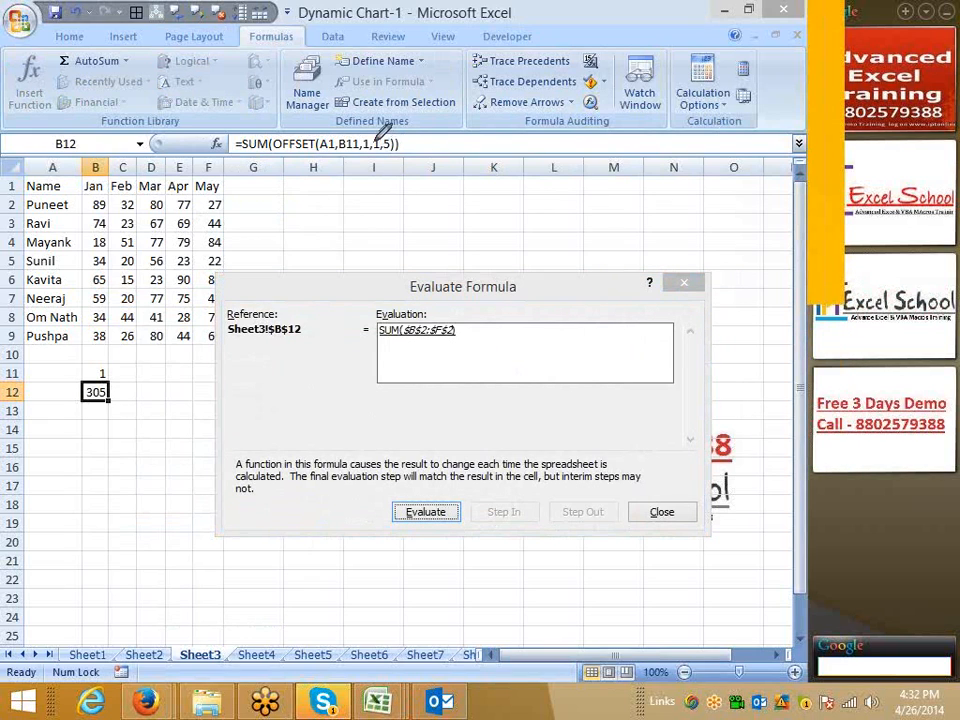
left_click_drag(371, 141, 397, 139)
left_click_drag(405, 338, 450, 337)
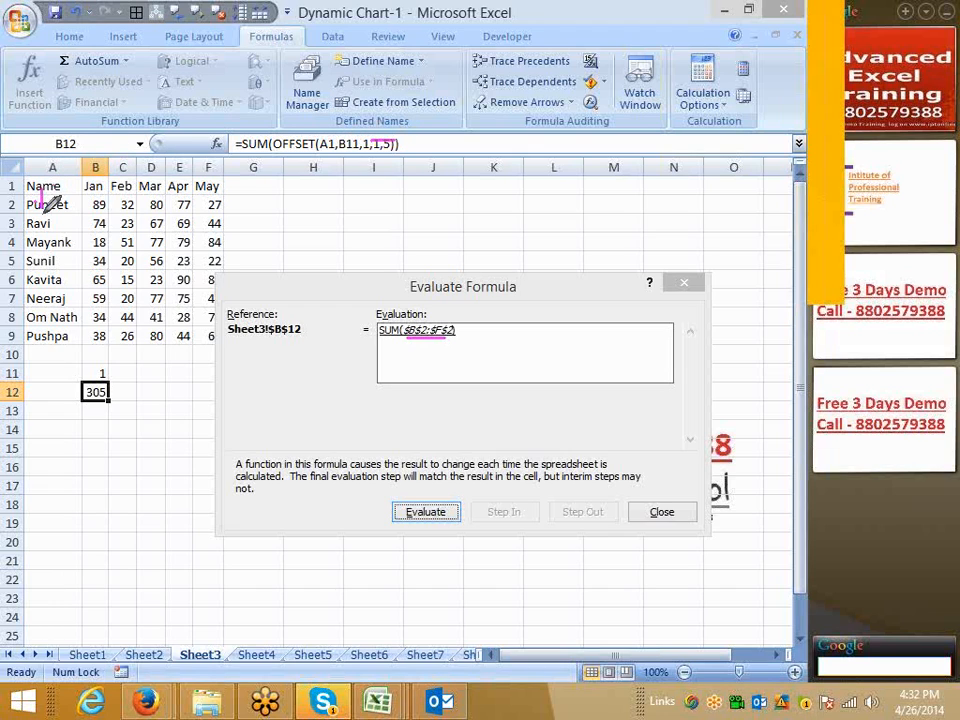
mouse_move(41, 194)
left_mouse_down()
mouse_move(40, 211)
mouse_move(86, 197)
mouse_move(100, 206)
left_mouse_up()
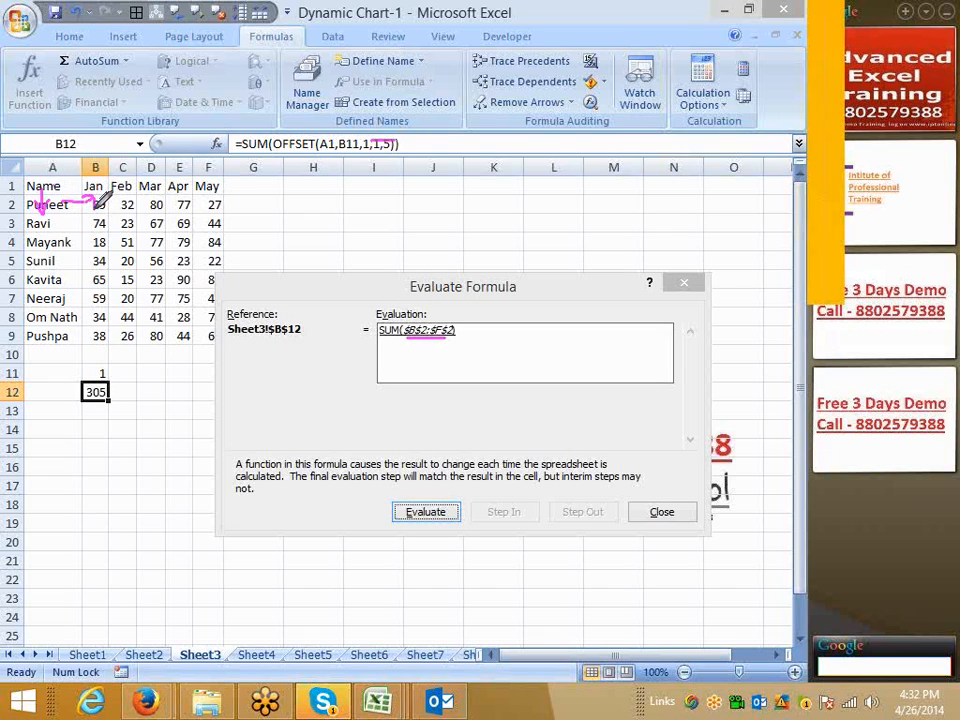
left_click_drag(96, 204, 216, 204)
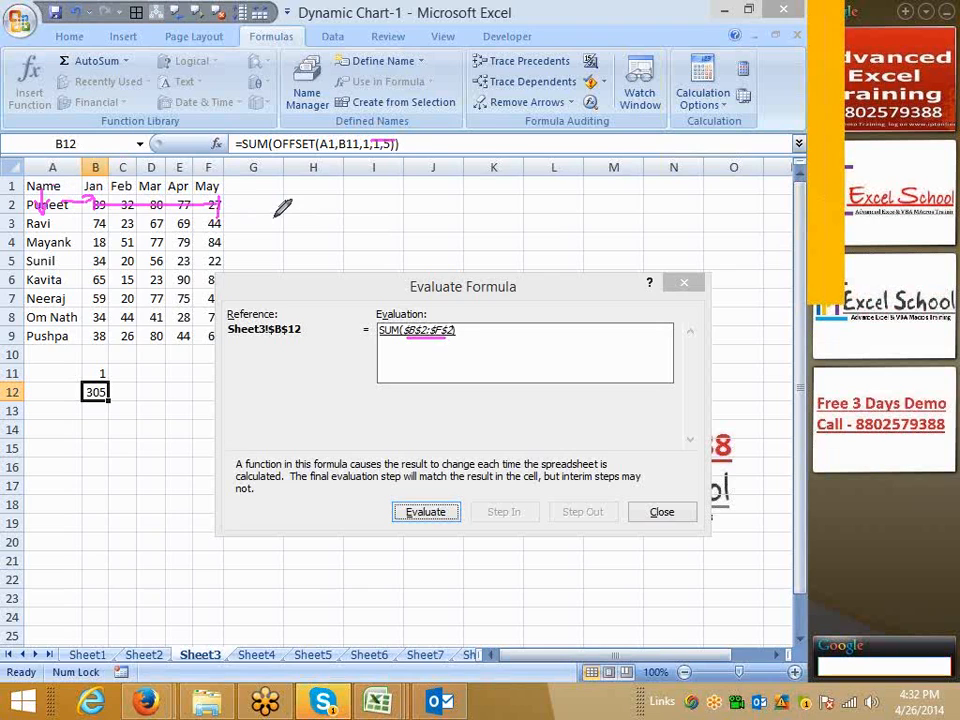
left_click(662, 512)
left_click(246, 371)
left_click(43, 205)
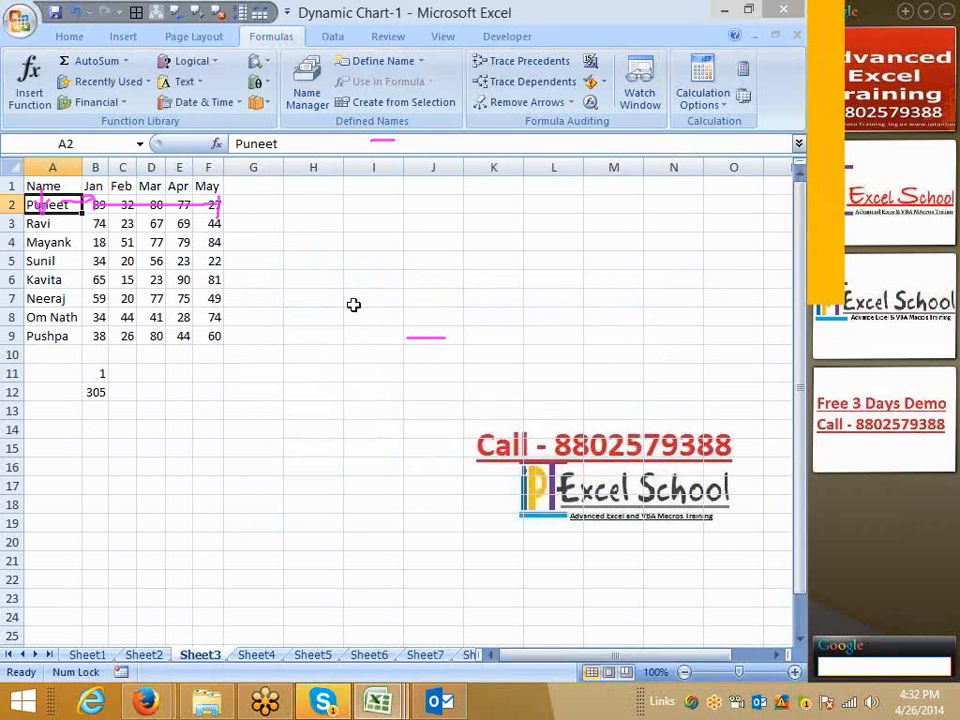
left_click(318, 315)
left_click(124, 394)
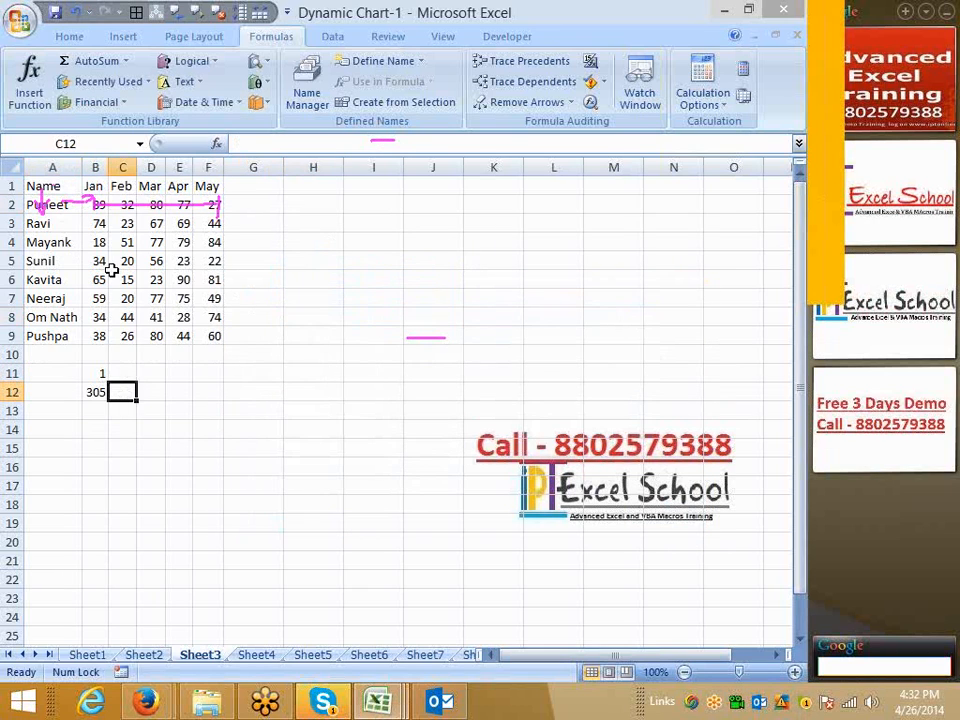
- Make the A1 and B11 references in B12's formula absolute, giving =SUM(OFFSET($A$1,$B$11,1,1,5))
left_click(95, 390)
left_click(243, 143)
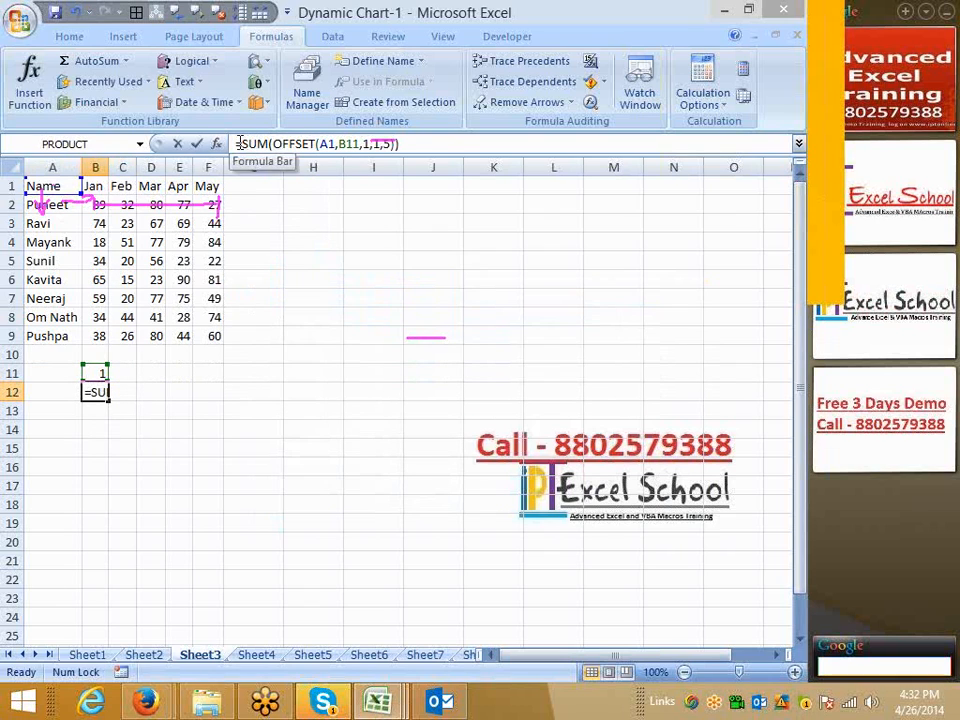
left_click(331, 145)
key("F4")
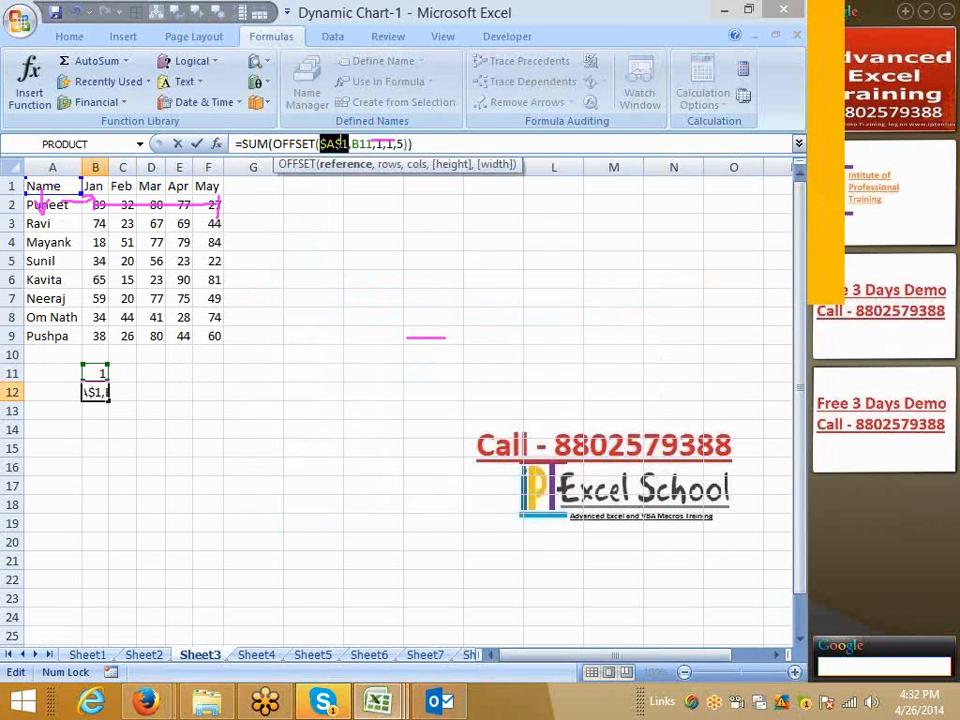
left_click(362, 144)
key("F4")
key("Return")
key("Up")
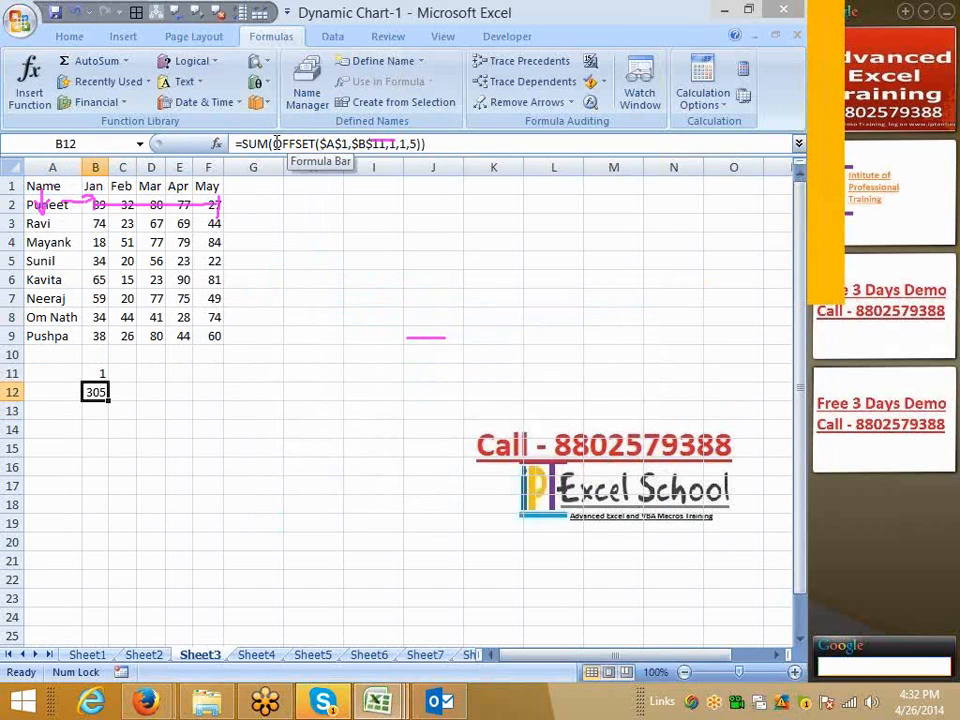
- Copy the OFFSET part of B12's formula and define a workbook-level name "data" that refers to it
left_click_drag(276, 143, 452, 193)
key("ctrl+c")
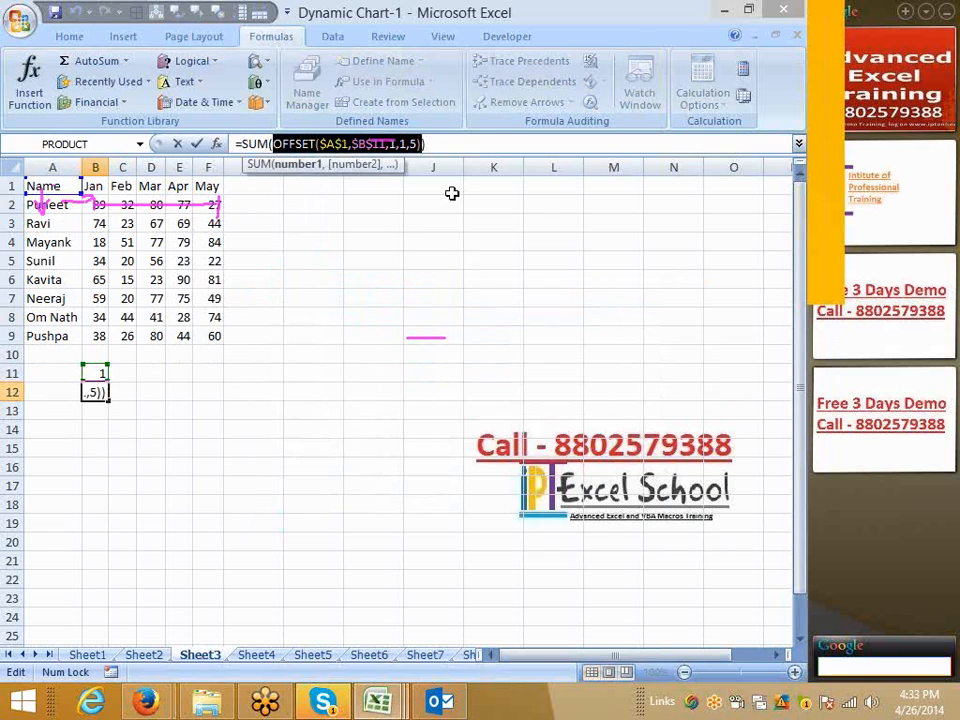
key("Escape")
left_click(378, 61)
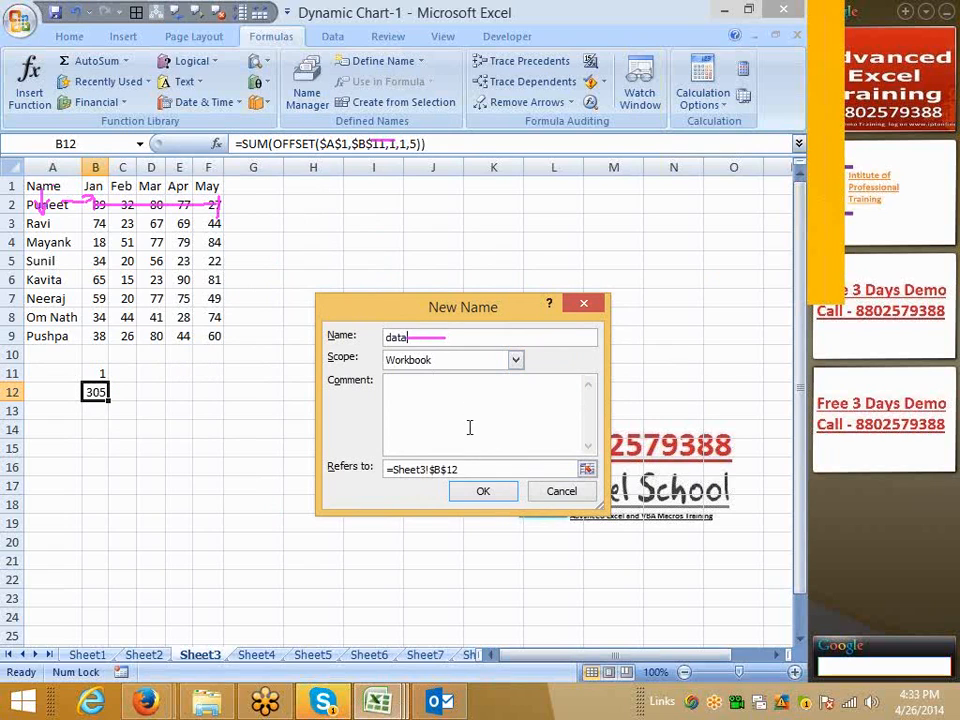
left_click_drag(474, 467, 392, 469)
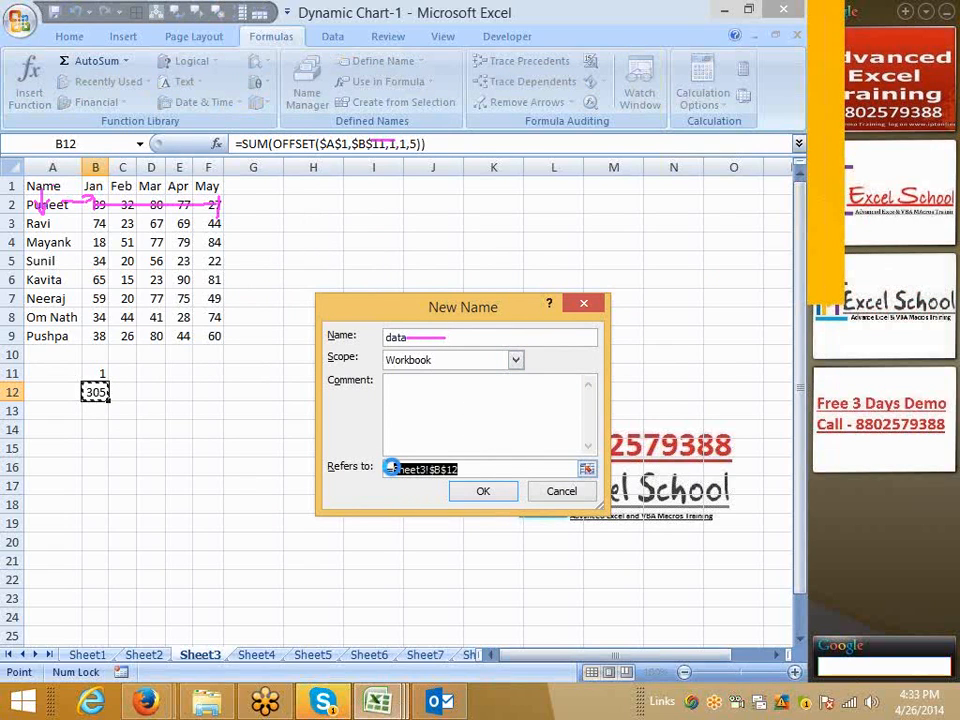
key("ctrl+v")
left_click(465, 494)
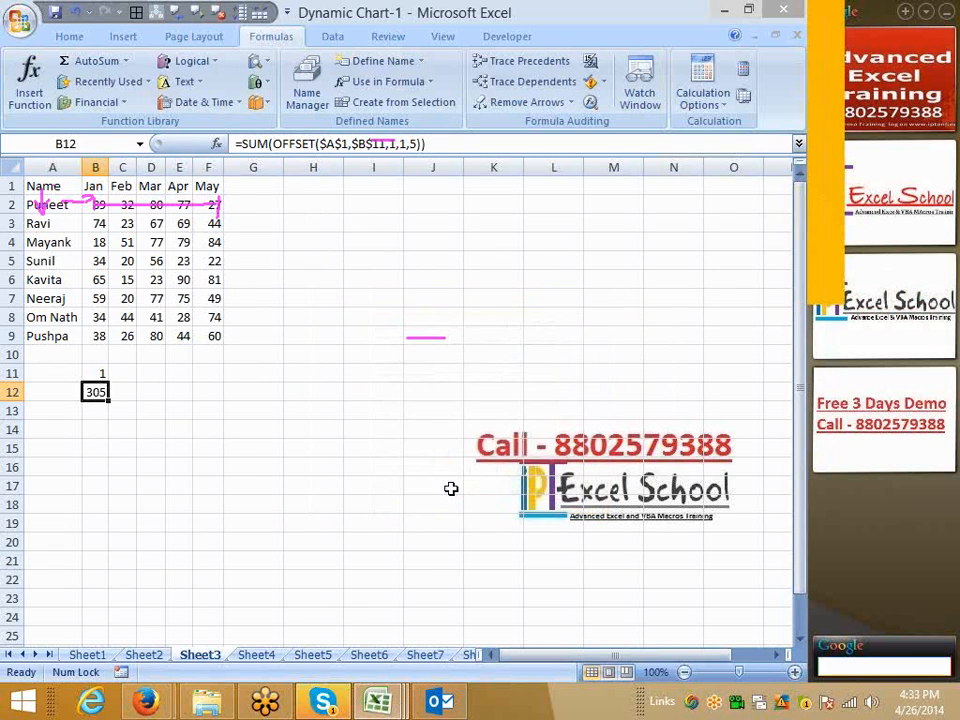
- Insert an empty clustered column chart from a blank cell and place it beside the data table
left_click(255, 410)
left_click(123, 40)
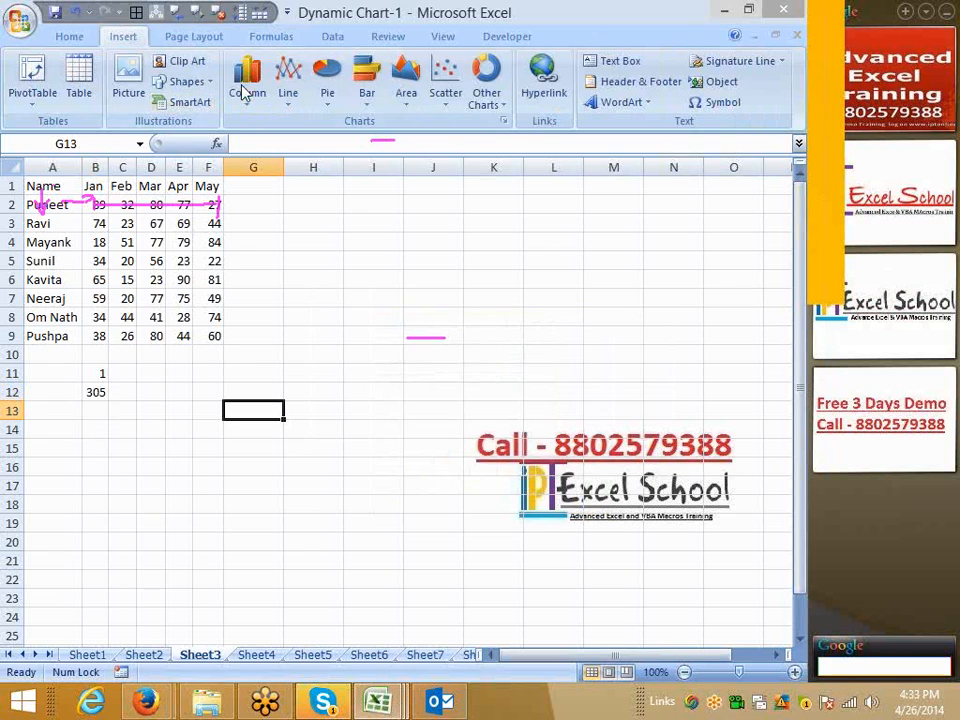
left_click(248, 82)
left_click(256, 156)
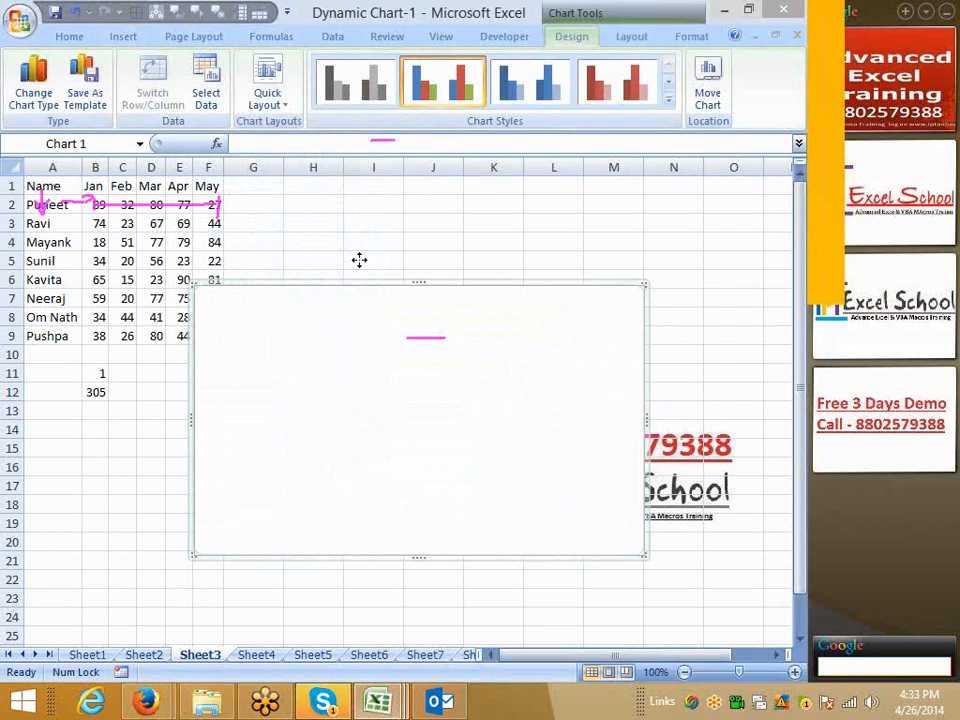
left_click_drag(359, 260, 324, 200)
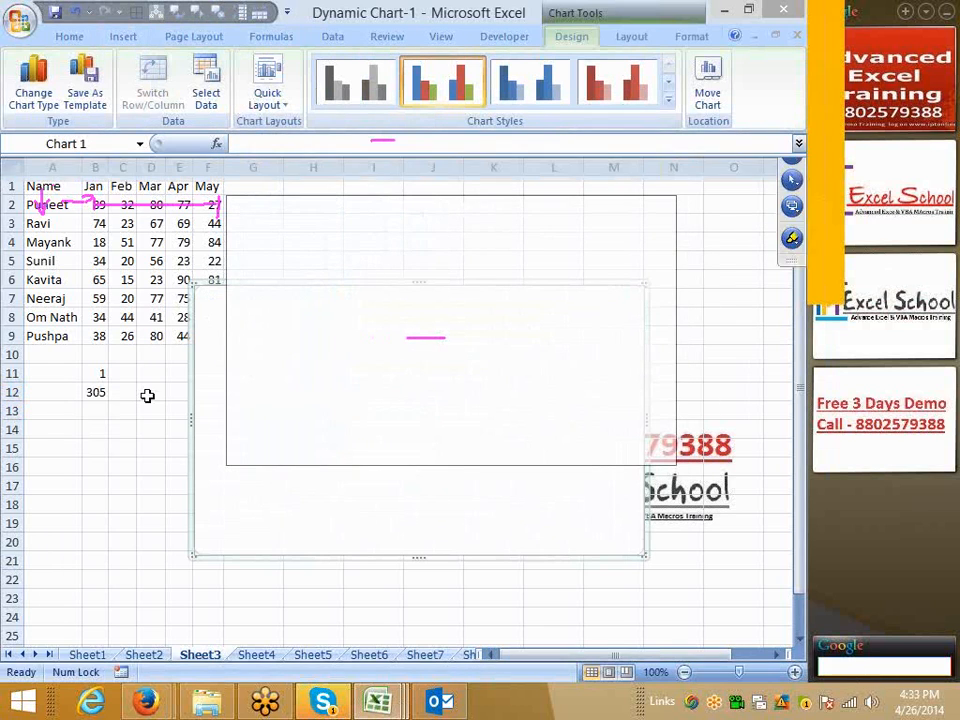
- Review the OFFSET portion inside B12's SUM formula
left_click(150, 392)
left_click(95, 393)
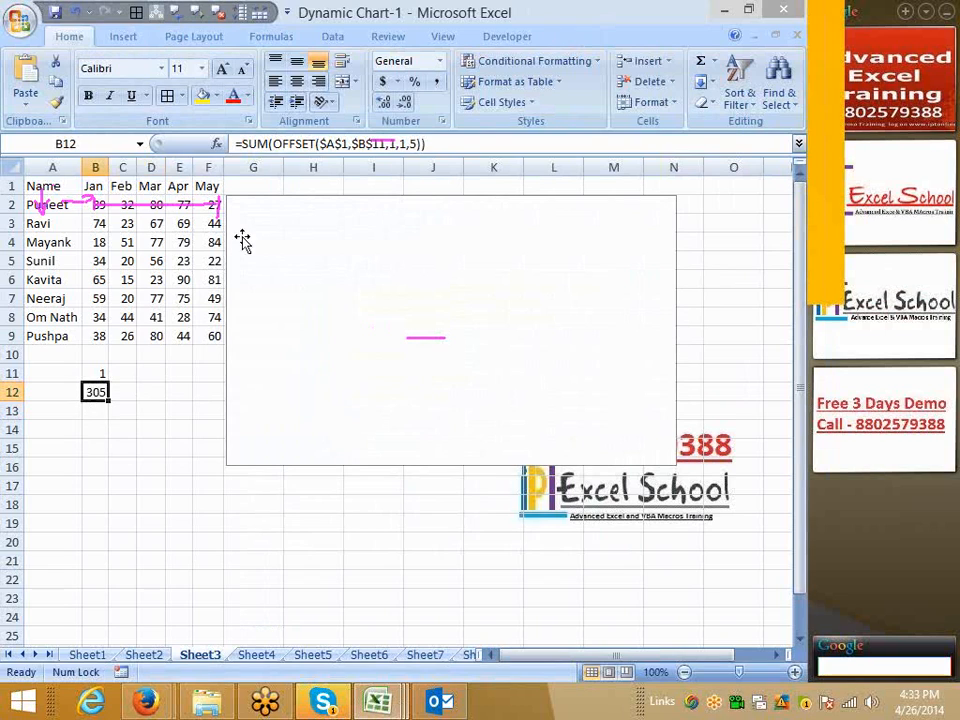
left_click_drag(400, 144, 258, 150)
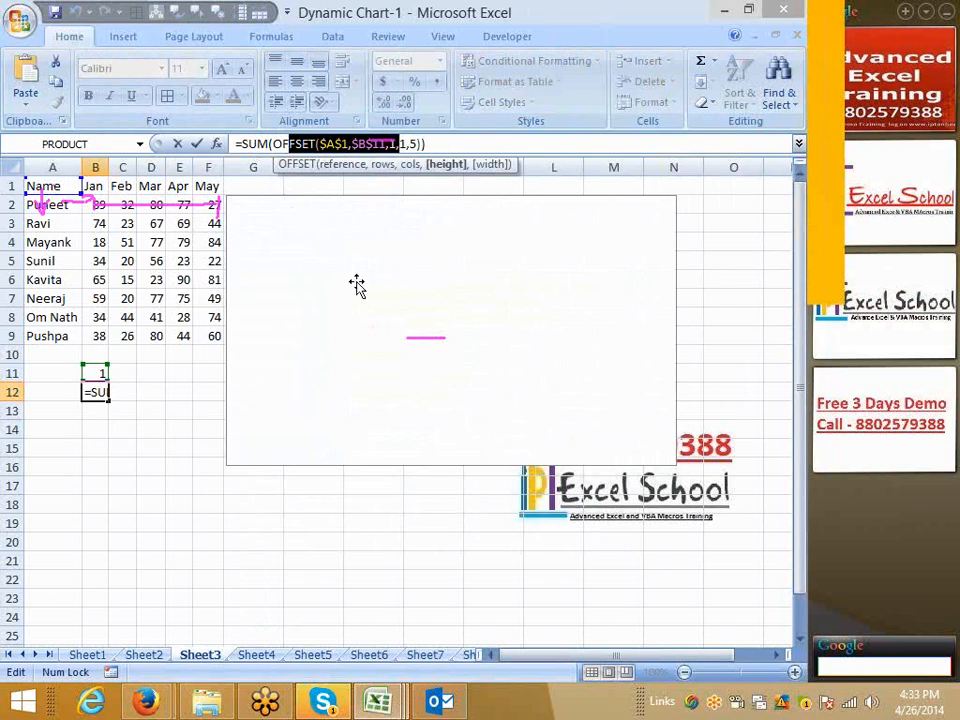
key("Escape")
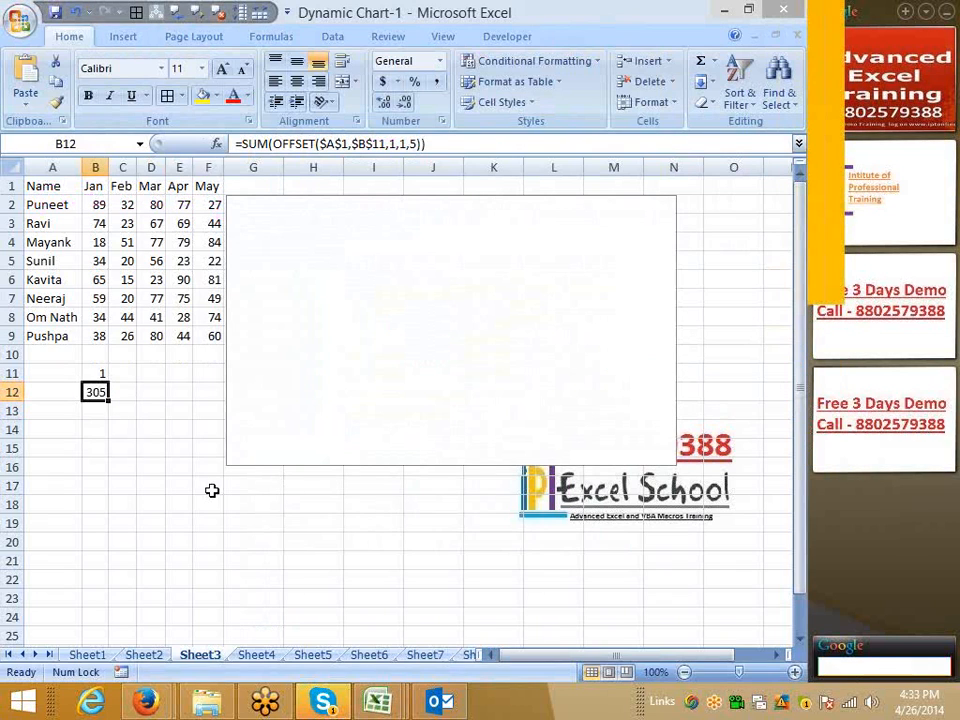
- Move the empty chart up so it lines up with the top of the data table
left_click(151, 487)
left_click(233, 240)
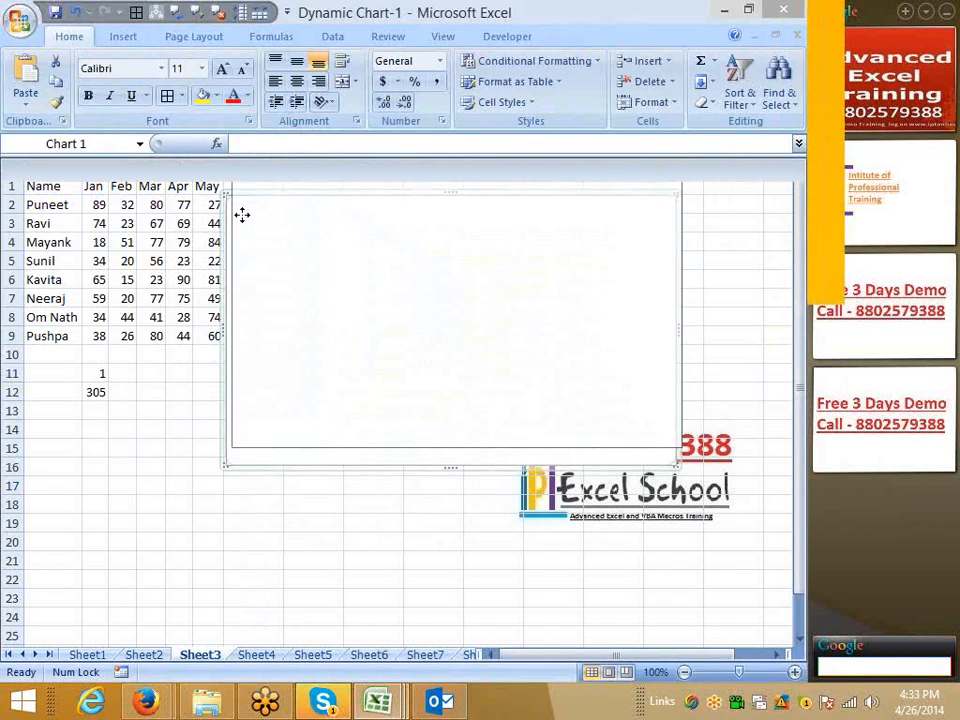
right_click(285, 236)
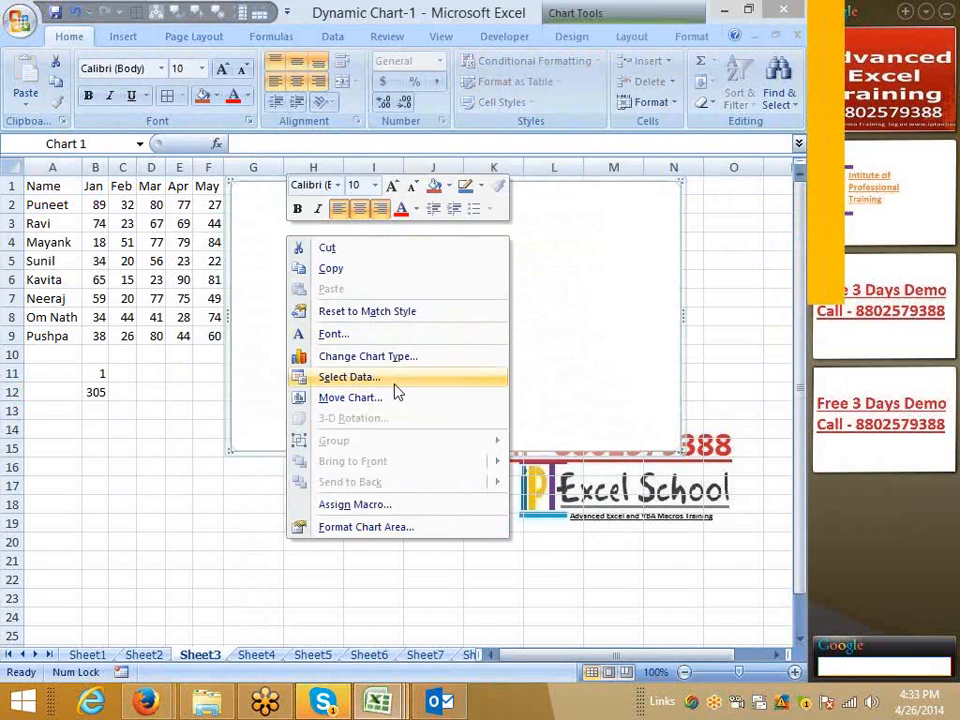
left_click(390, 358)
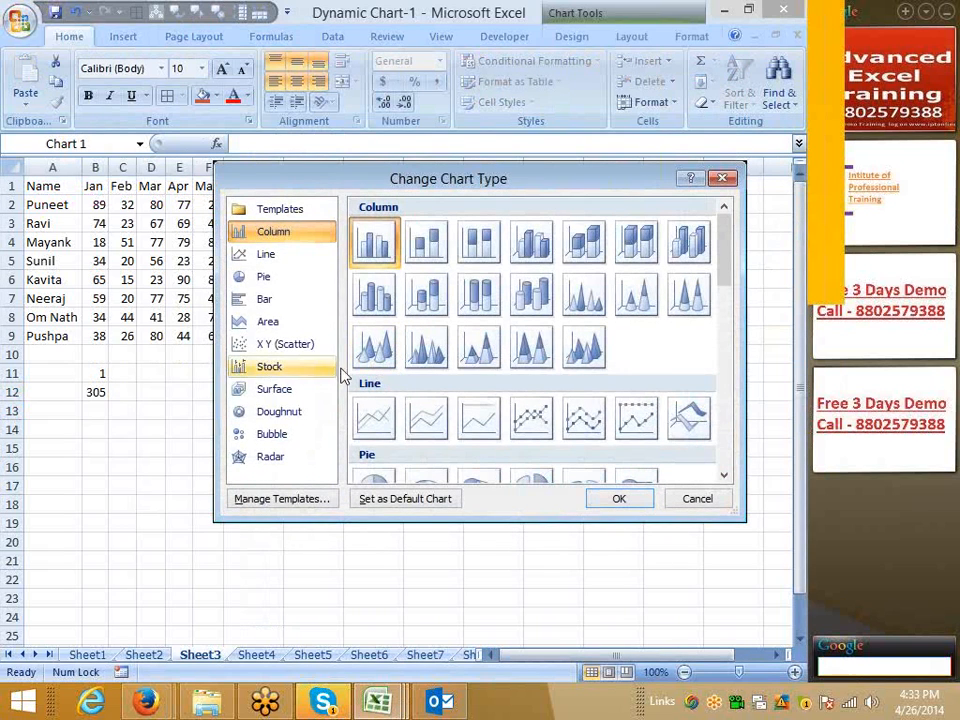
left_click(692, 499)
- Add a new data series to the empty chart and take its series name from cell A1
right_click(470, 332)
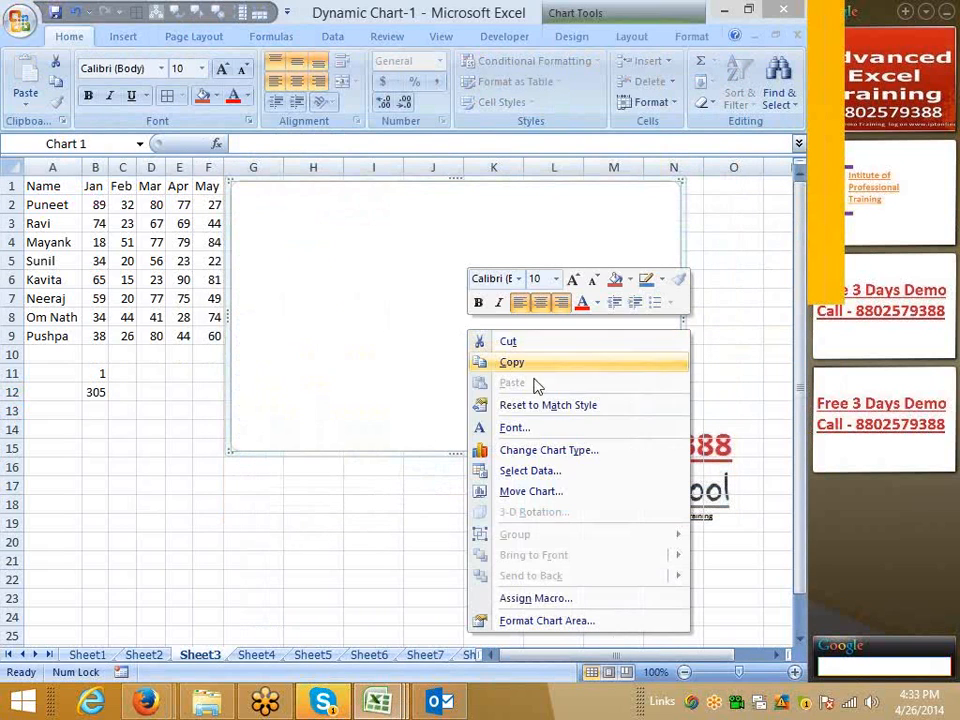
left_click(541, 474)
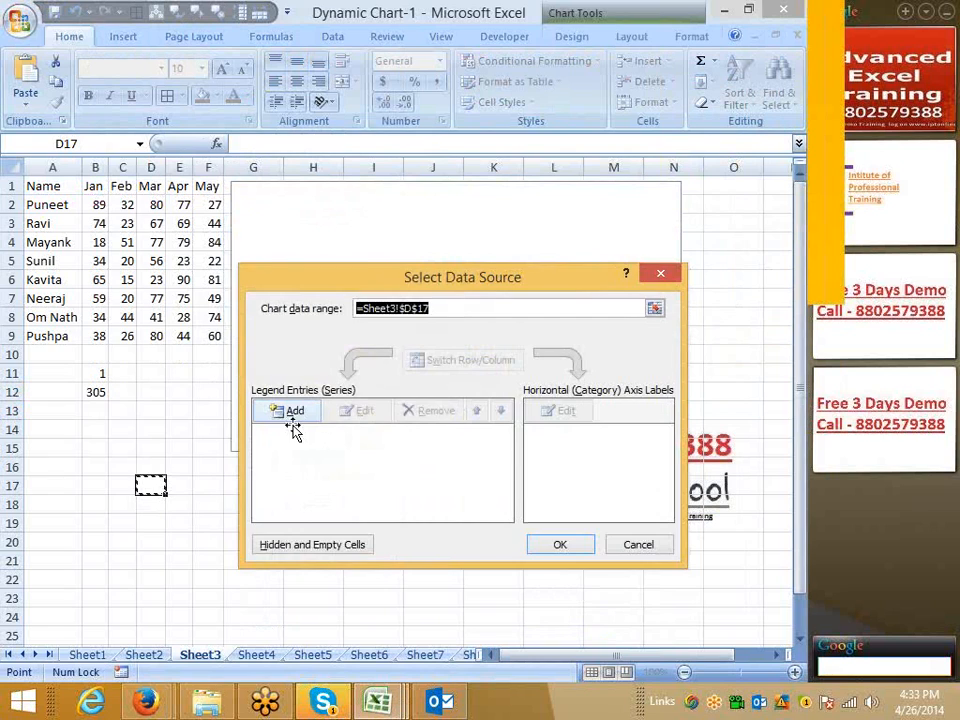
left_click(290, 414)
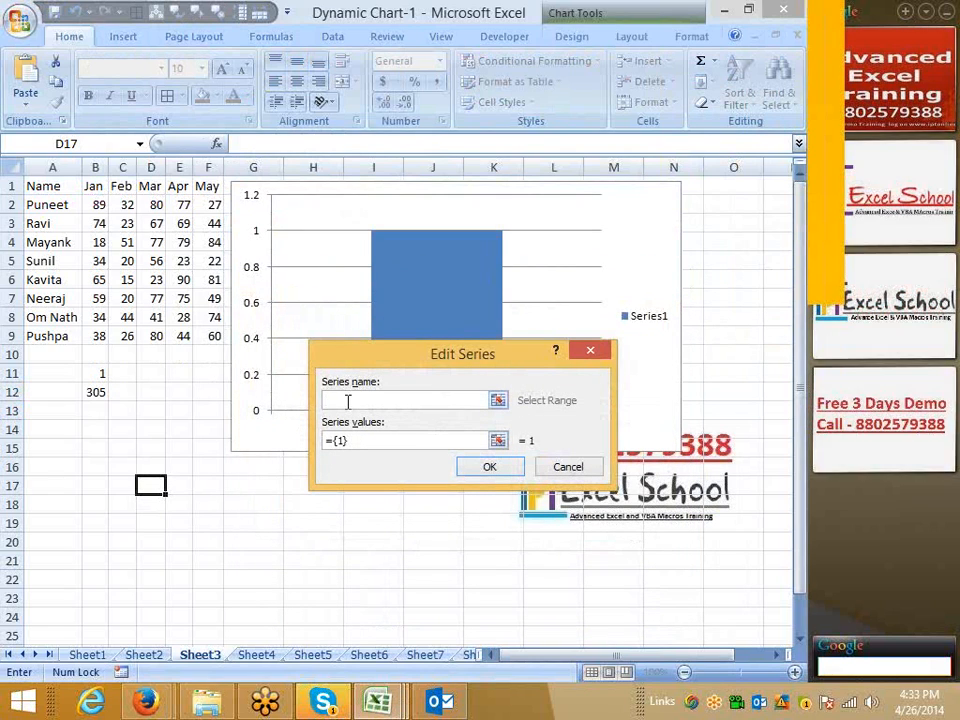
left_click(44, 184)
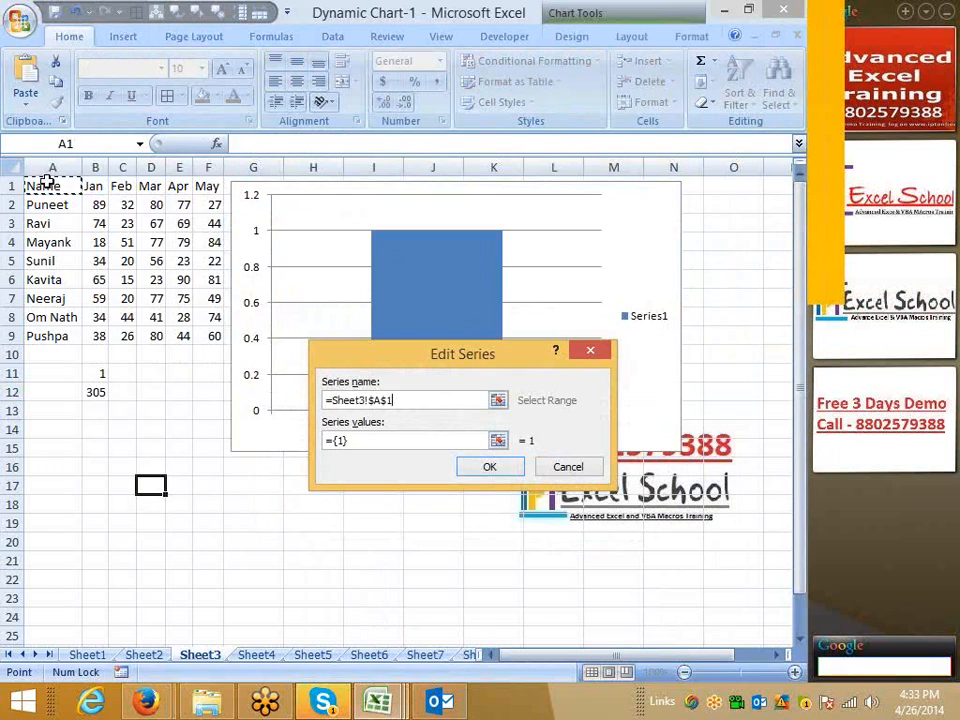
- Try to use =data as the series values
left_click(380, 443)
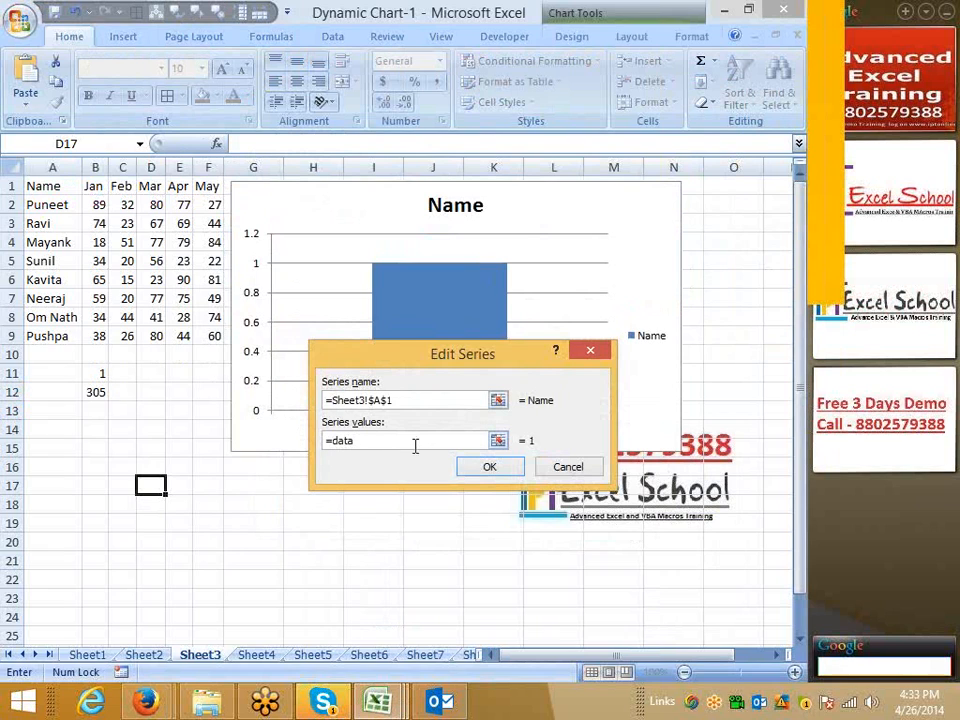
left_click(482, 469)
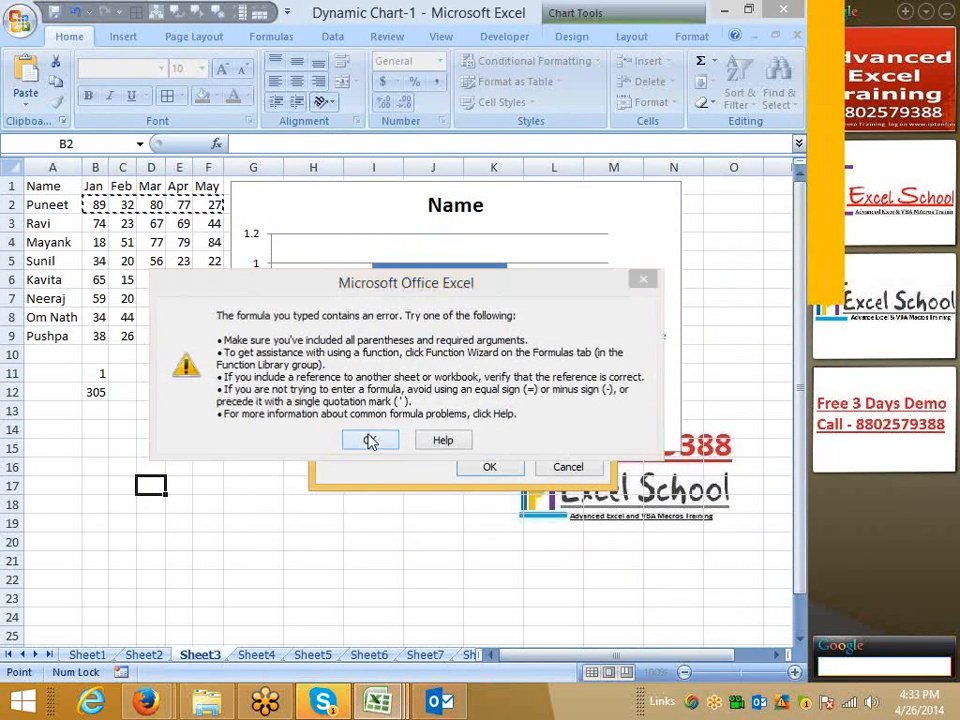
left_click(370, 441)
- Qualify the series values with the sheet name as =sheet3!data and accept the chart's data source
left_click(378, 440)
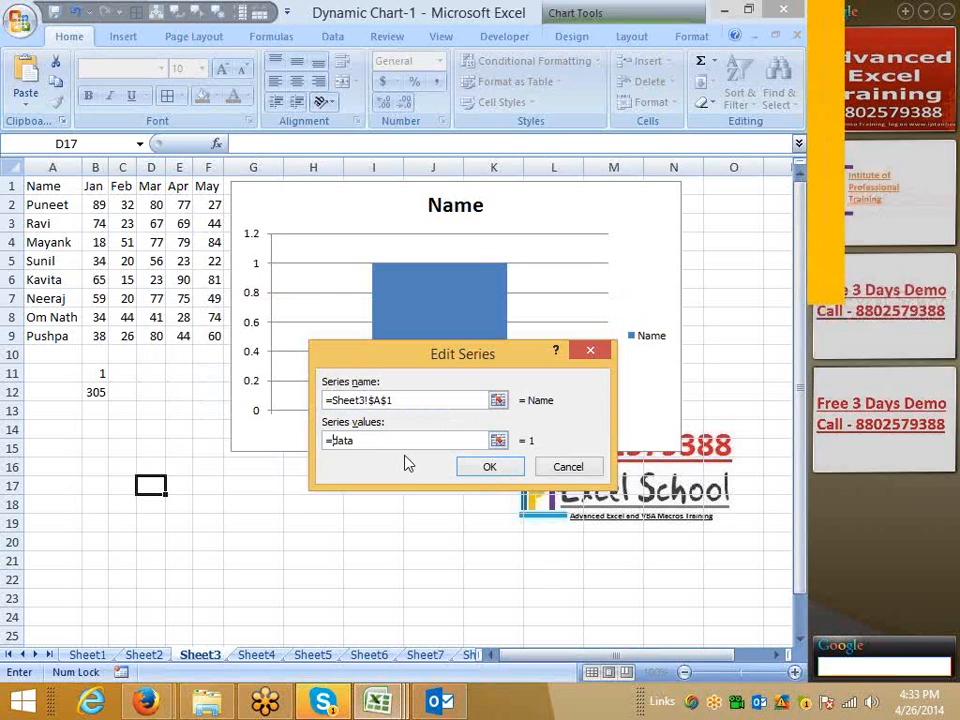
type("sheet")
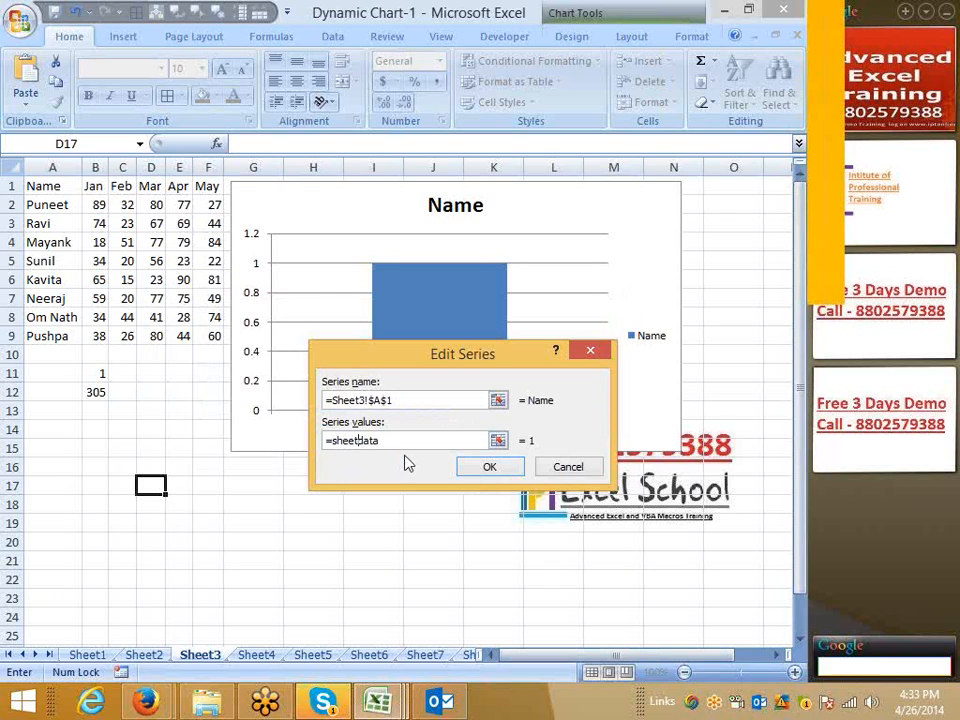
type("3!")
left_click(489, 466)
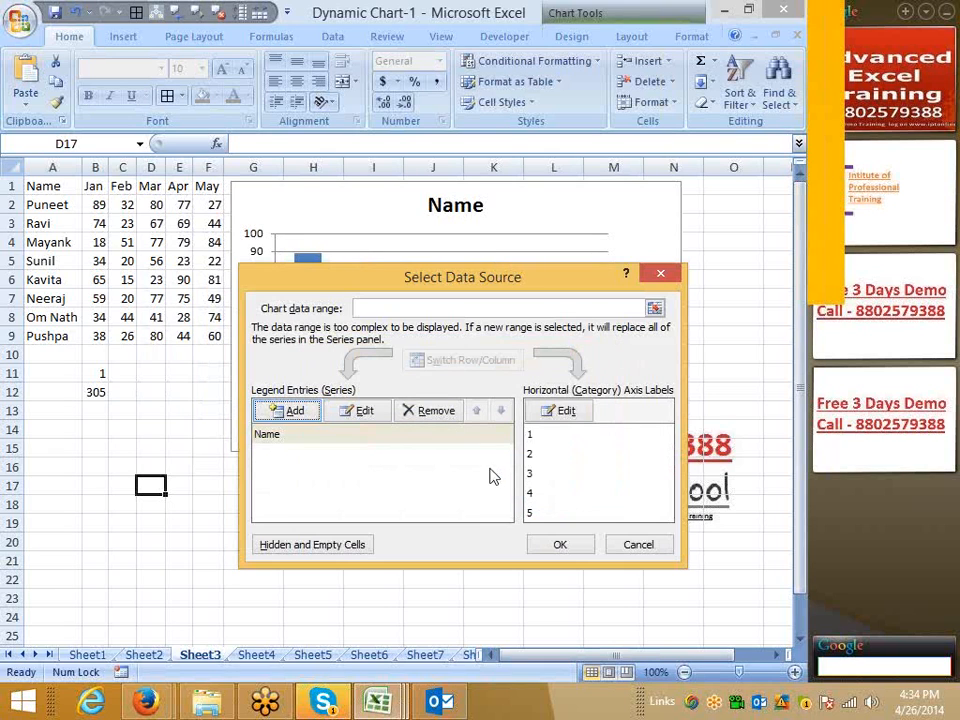
key("Return")
left_click(420, 545)
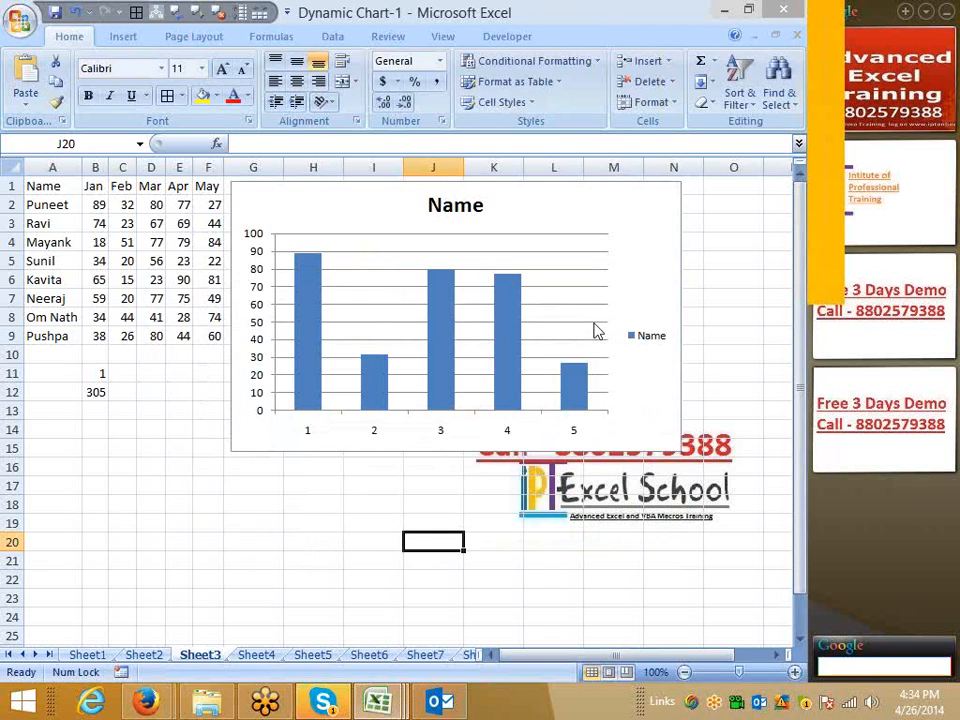
left_click(595, 330)
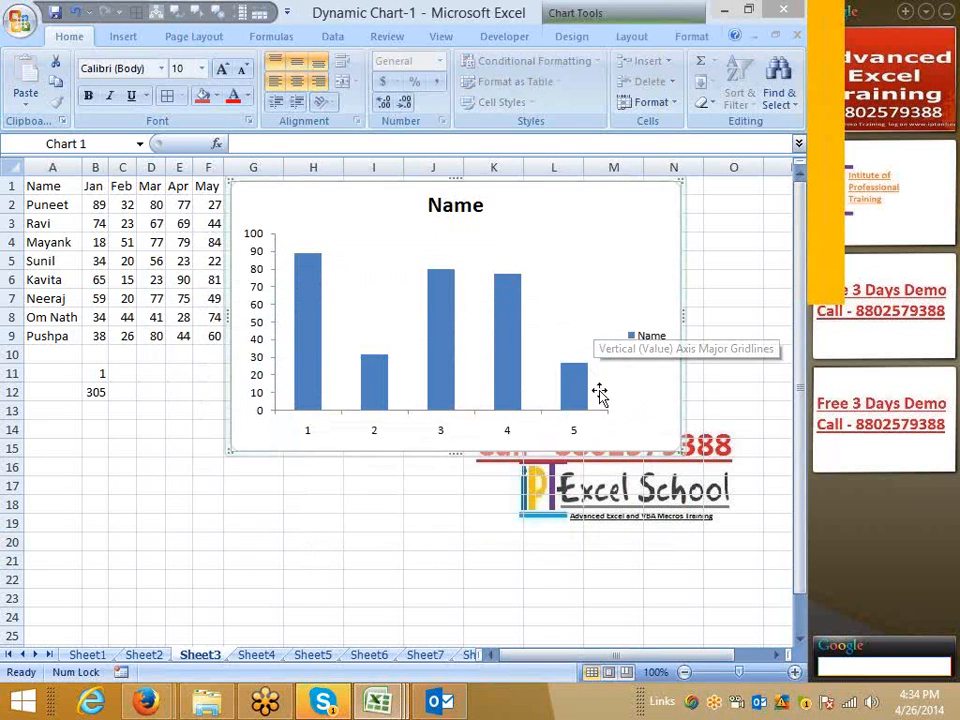
right_click(604, 305)
left_click(665, 414)
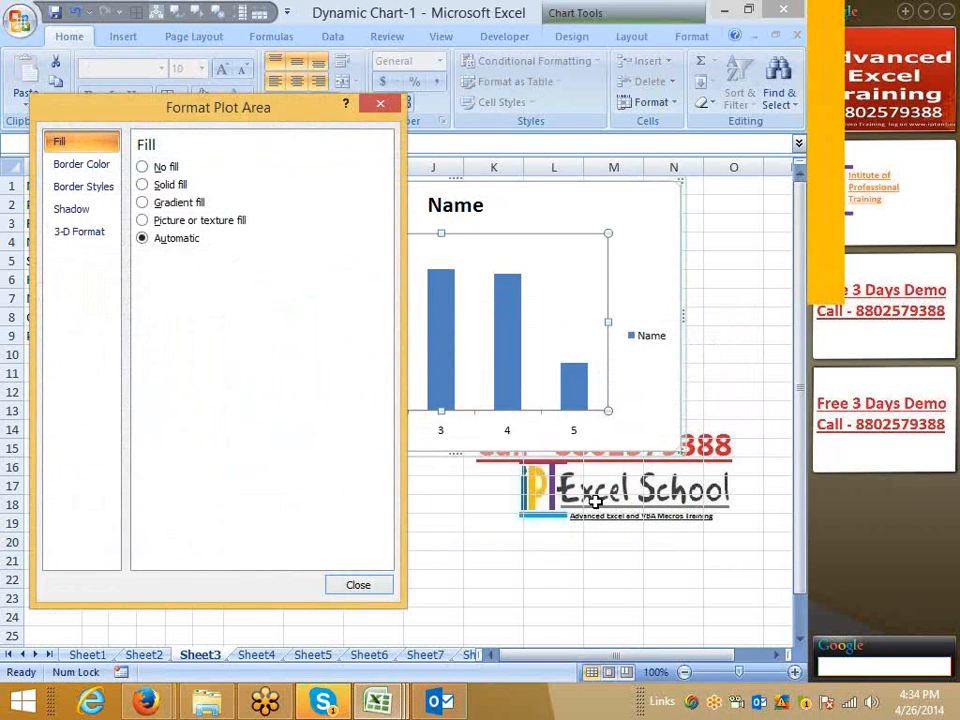
key("Escape")
- Set the chart's horizontal axis labels to Sheet3's range B1:G1, moving the Axis Labels dialog off the chart
right_click(582, 288)
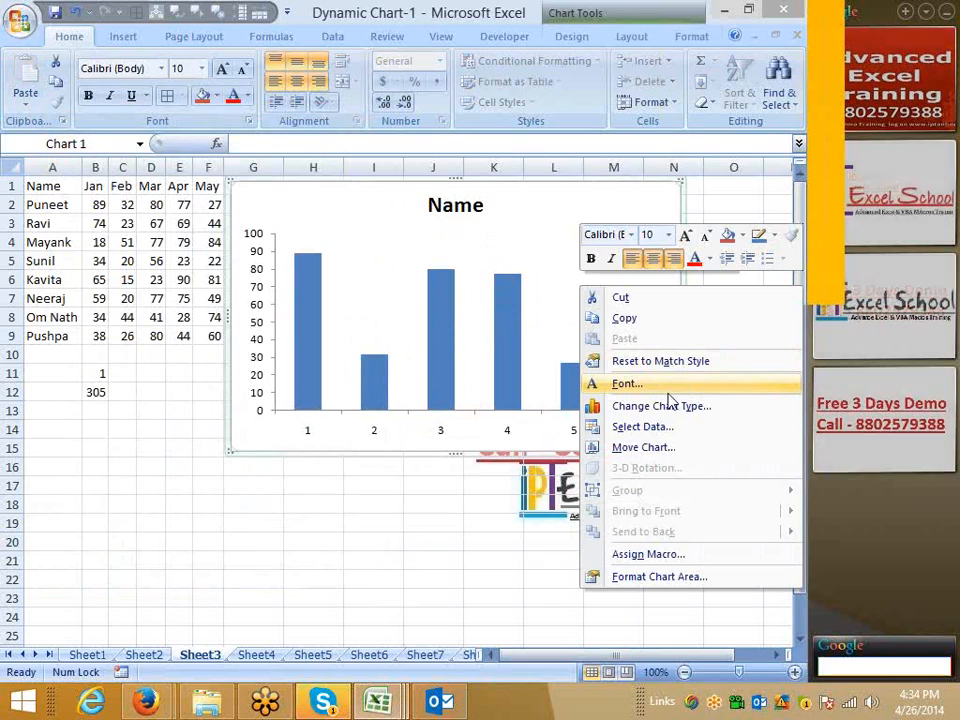
left_click(664, 430)
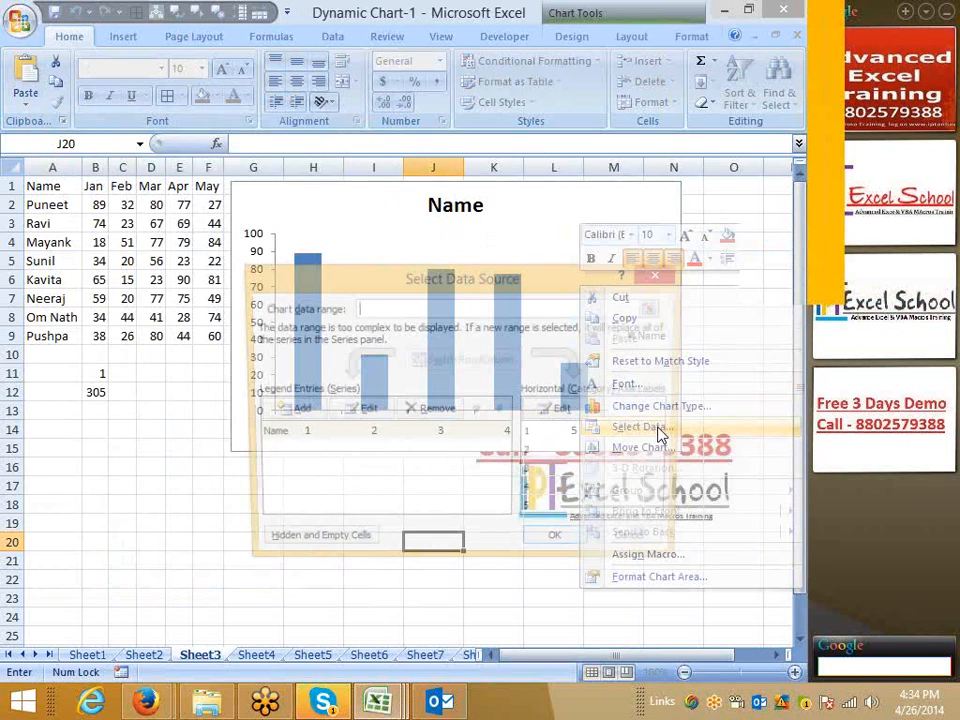
left_click(562, 409)
left_click_drag(93, 186, 266, 183)
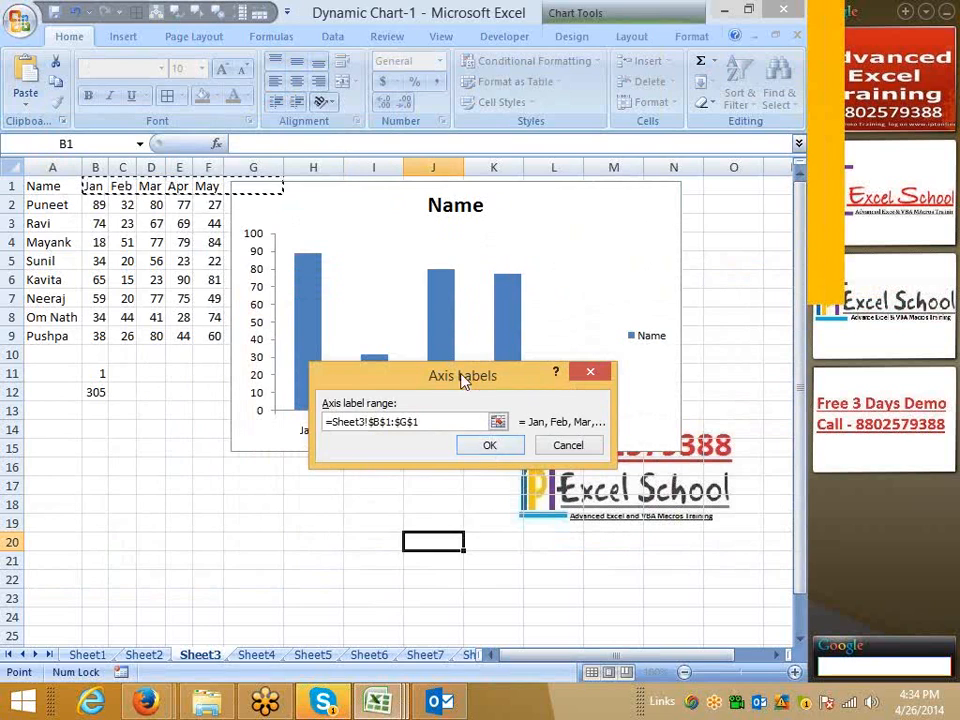
left_click_drag(462, 379, 288, 495)
left_click(315, 561)
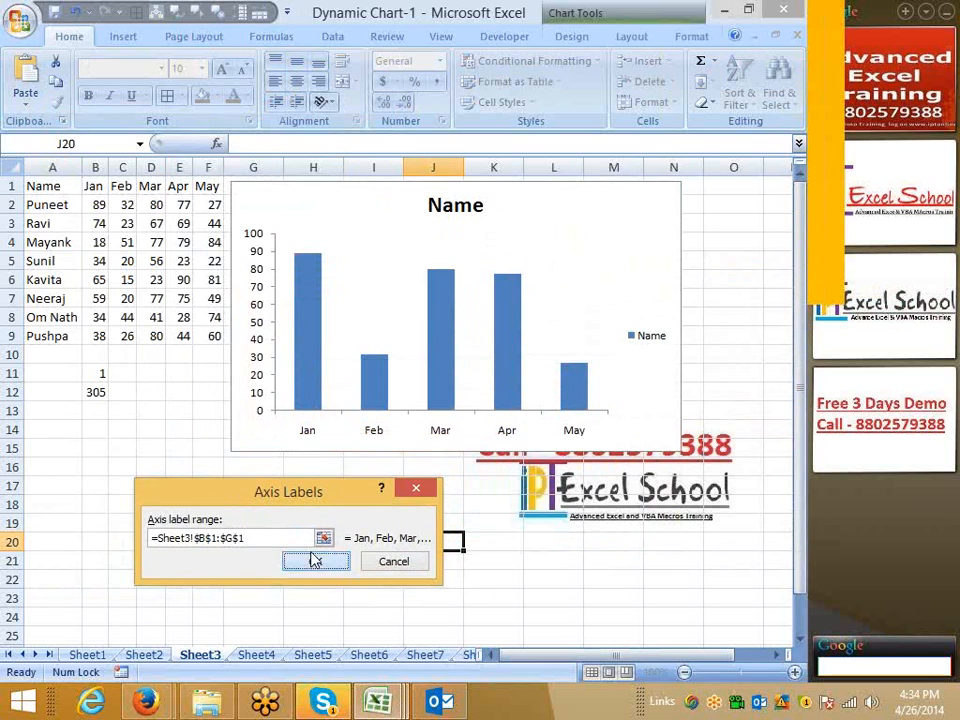
left_click(559, 547)
- Set cell B11 to 2 to test that the chart switches to the second person's row
left_click(455, 205)
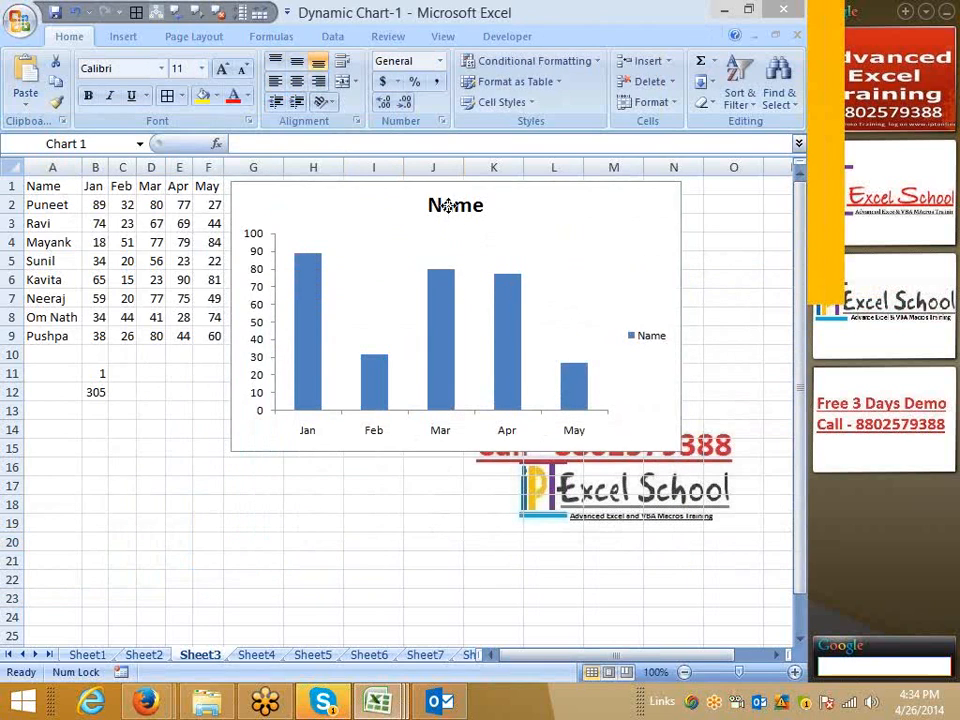
left_click(122, 416)
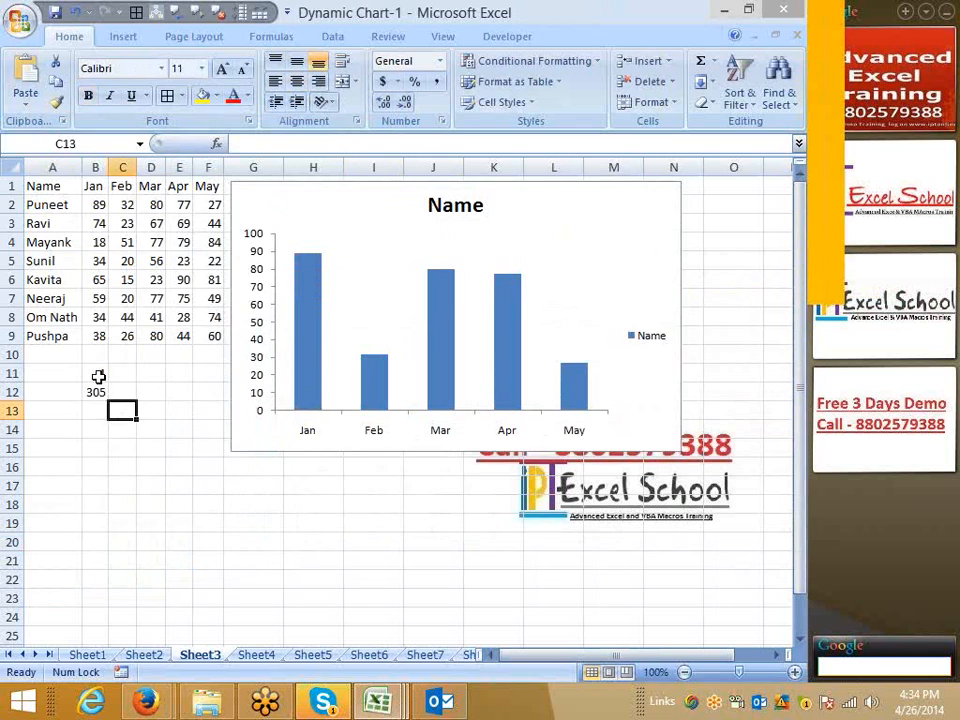
left_click(96, 374)
type("2")
key("Return")
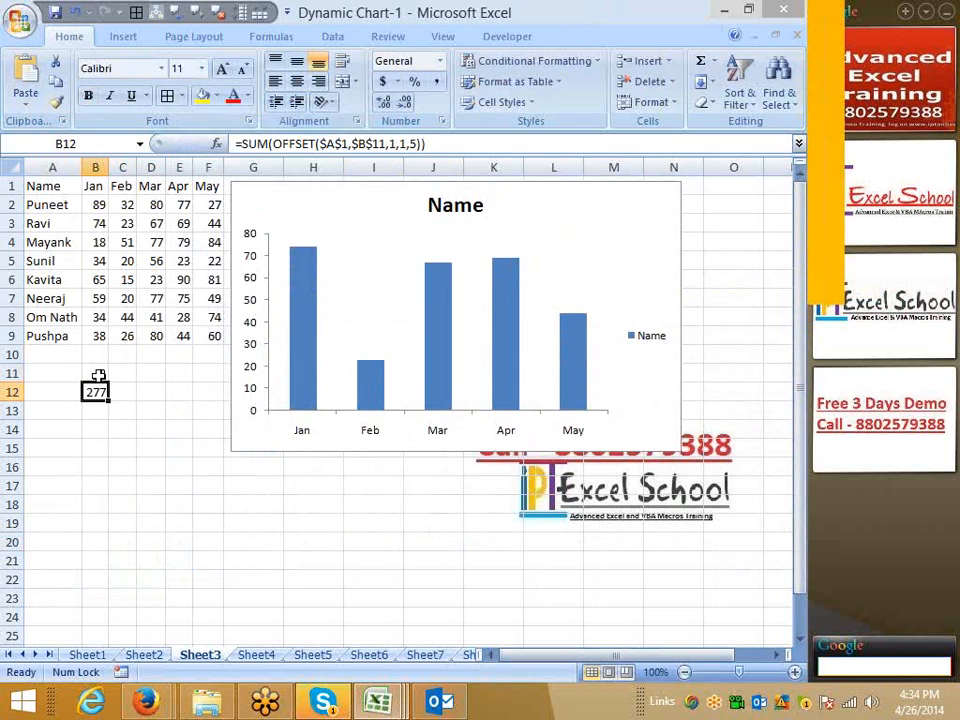
- Set cell B11 to 3 to test the chart, and select its column series to check the source range
left_click(96, 374)
type("3")
right_click(102, 372)
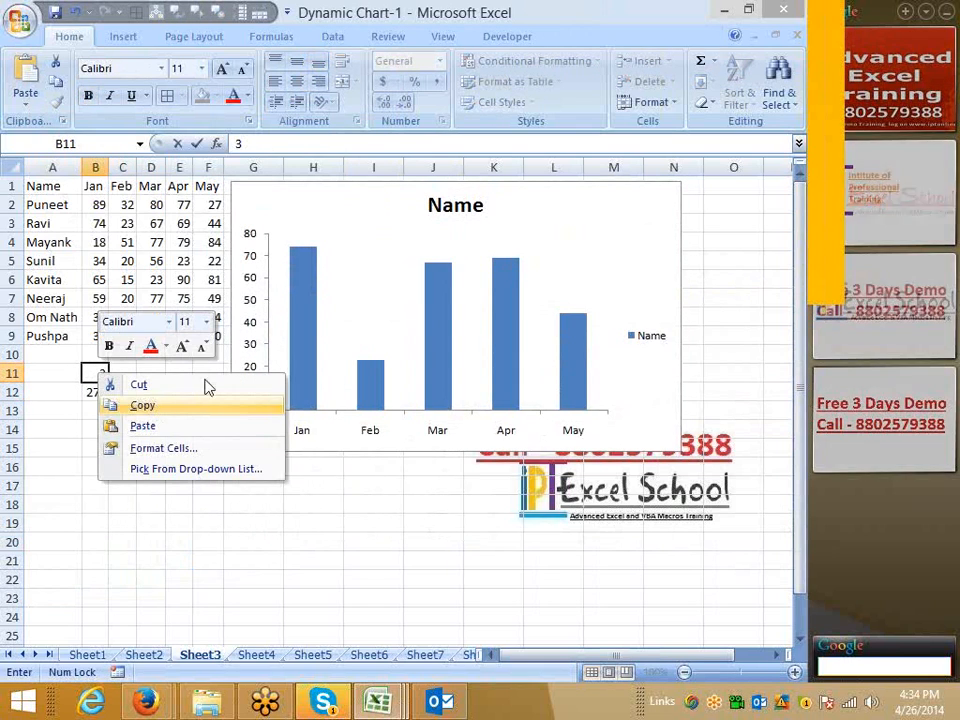
left_click(204, 343)
left_click(156, 450)
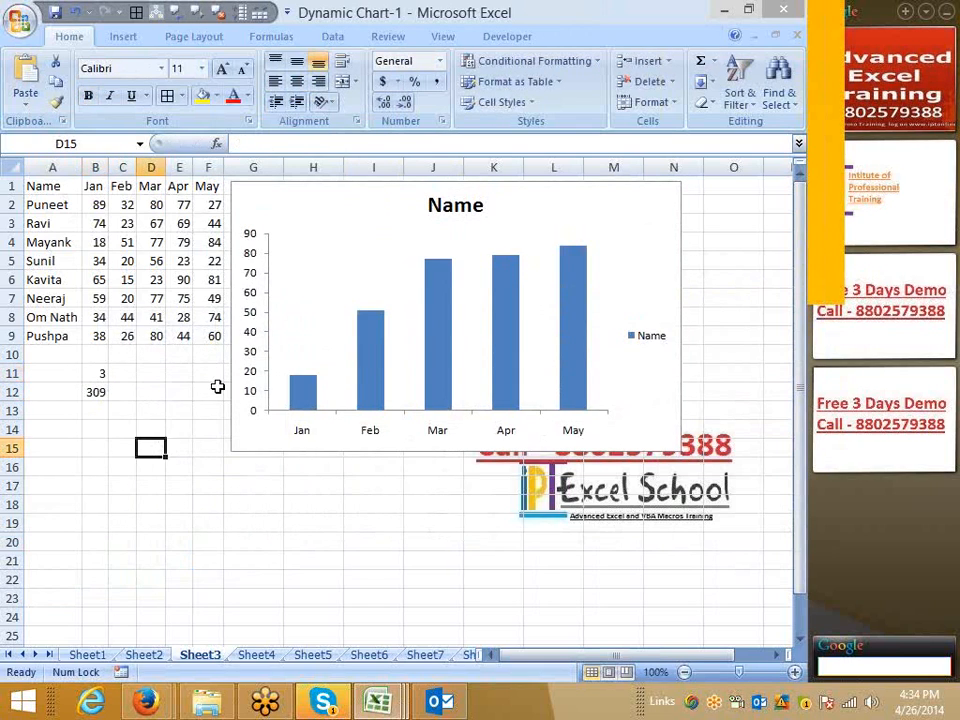
left_click(358, 375)
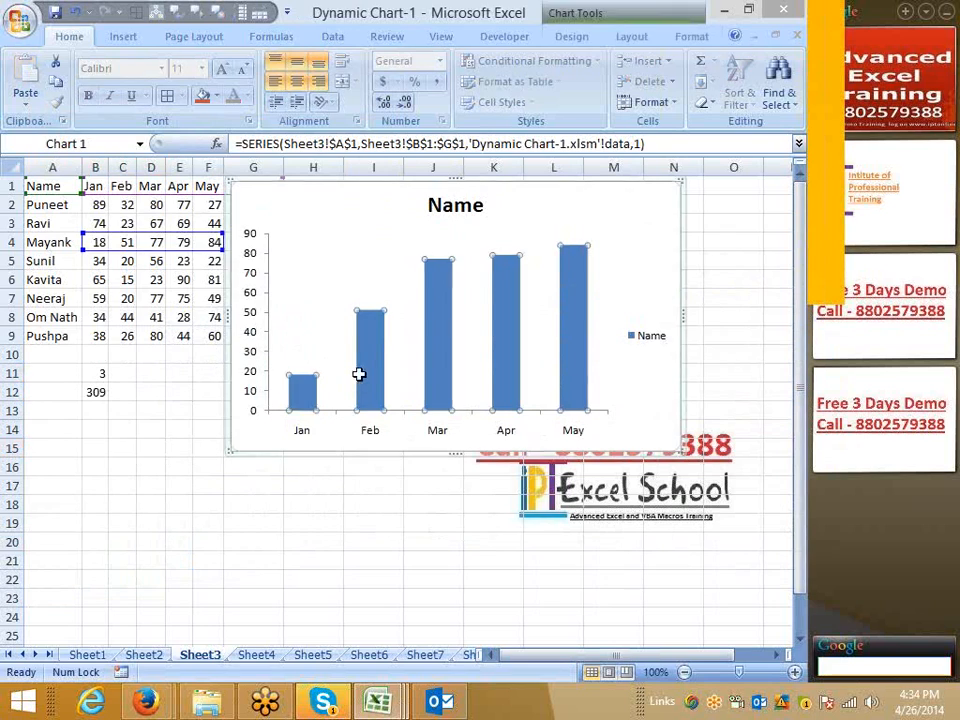
left_click(154, 441)
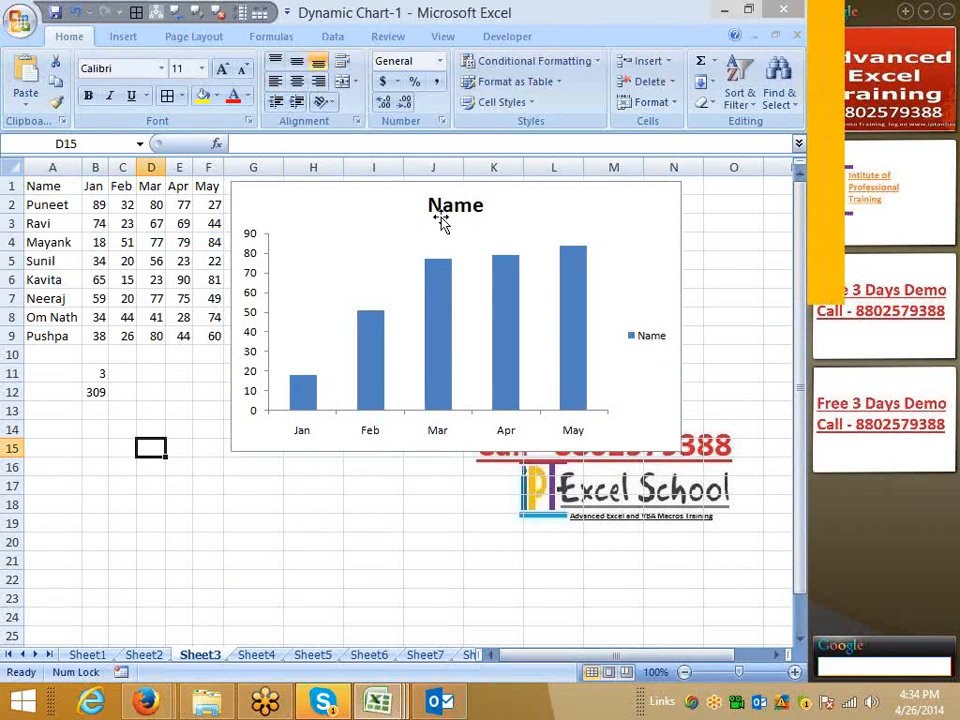
left_click(97, 392)
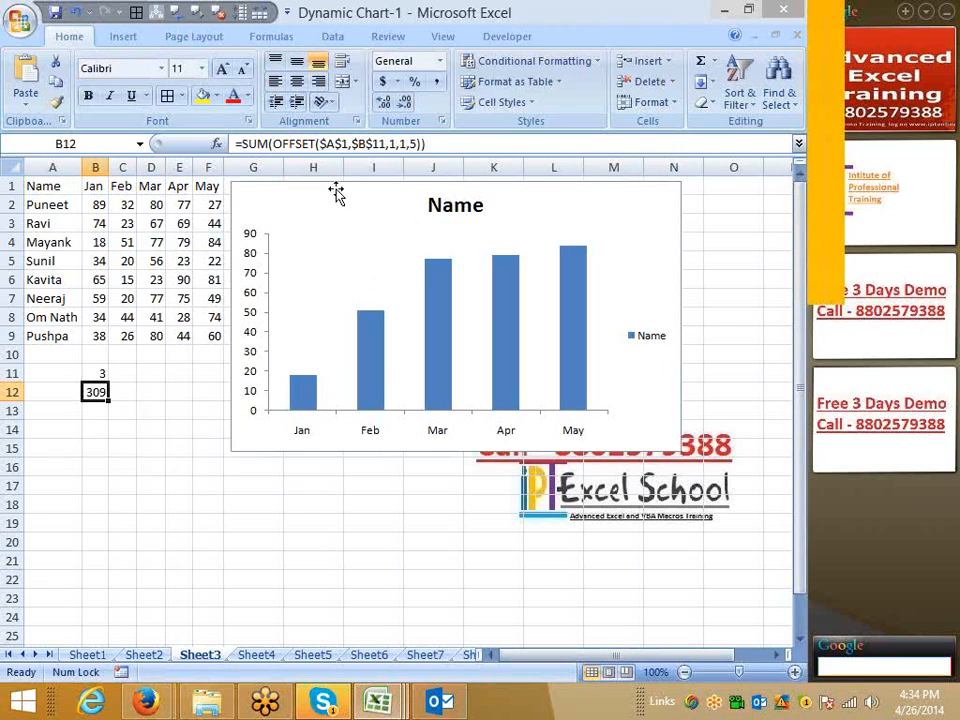
- Enter =OFFSET(A1,B11,0,1,1) in cell A13 to return the name for the row number in B11
left_click(38, 408)
type("=off")
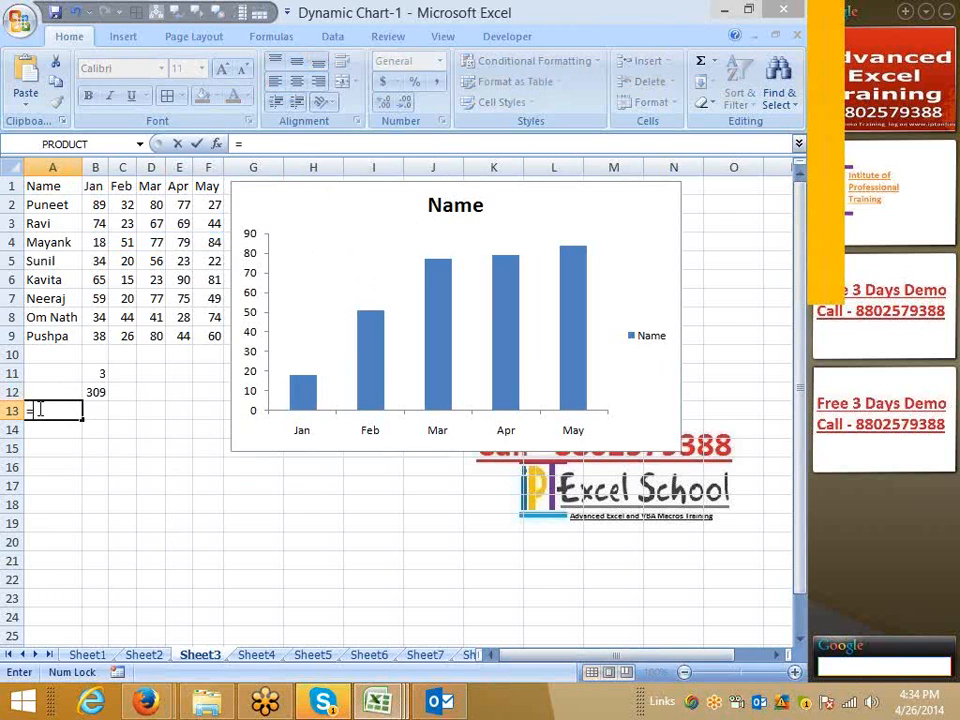
key("Tab")
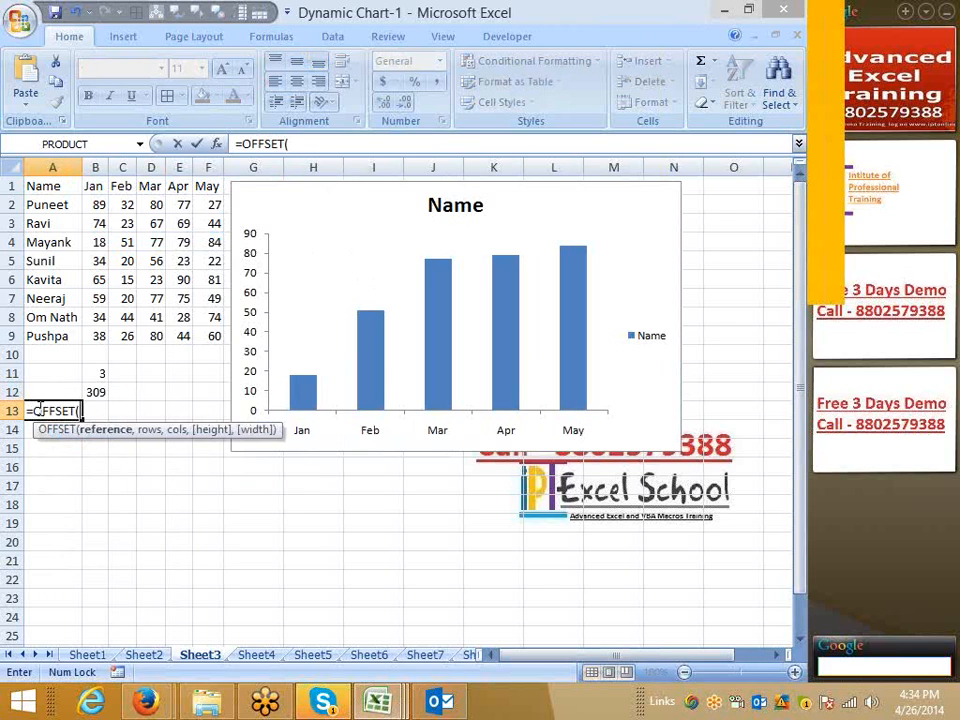
left_click(55, 186)
type(",")
left_click(97, 374)
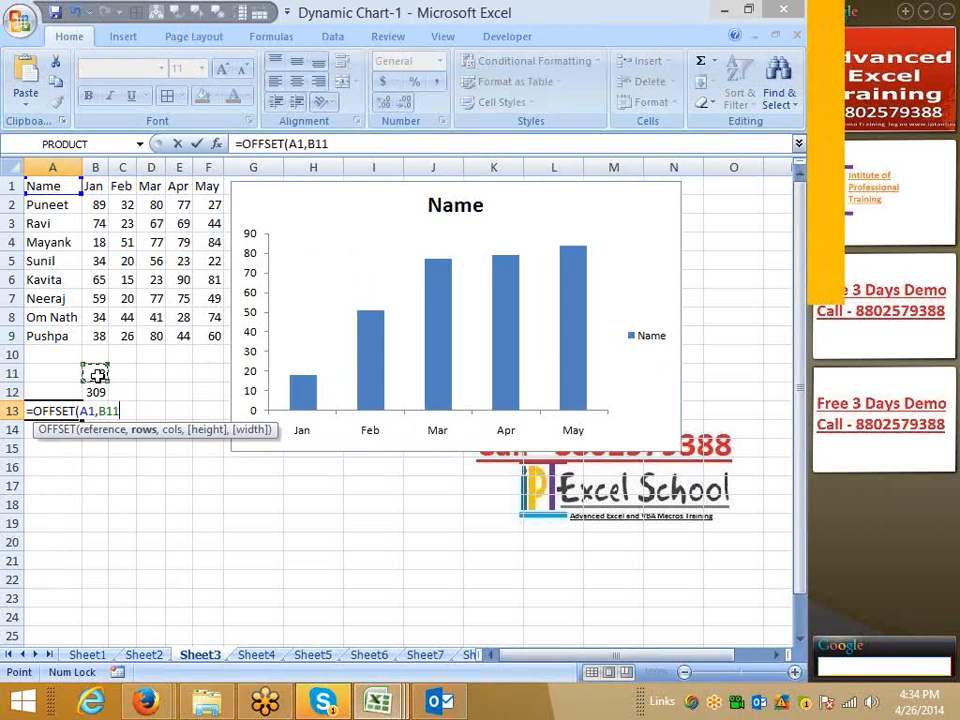
type(",0")
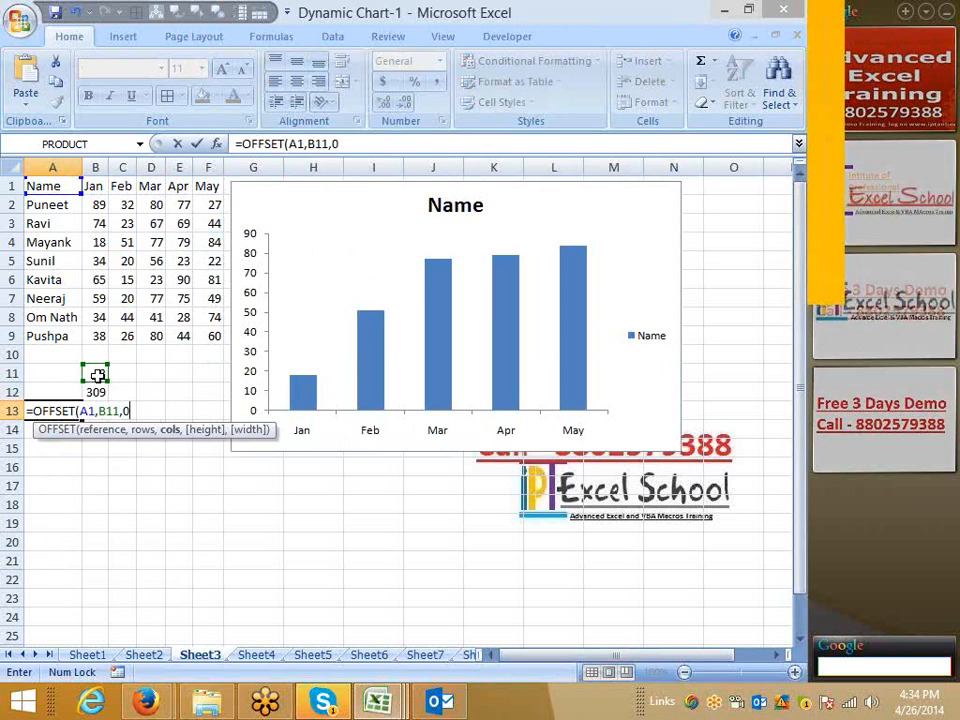
type(",1,1")
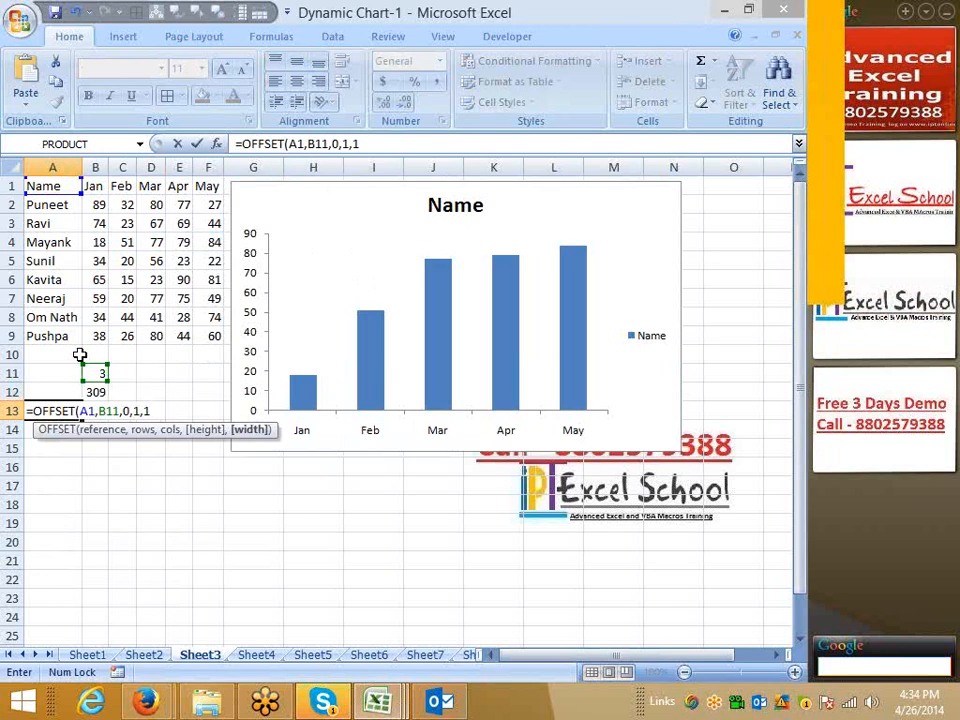
key("Return")
key("Up")
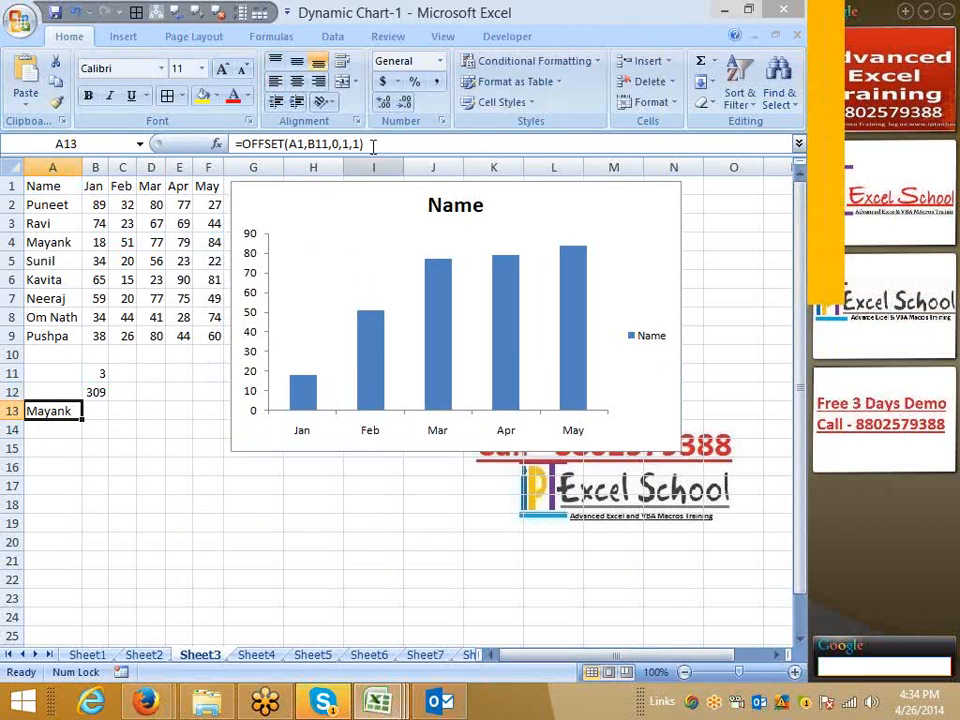
- Make the A1 and B11 references in A13's OFFSET formula absolute
left_click(300, 145)
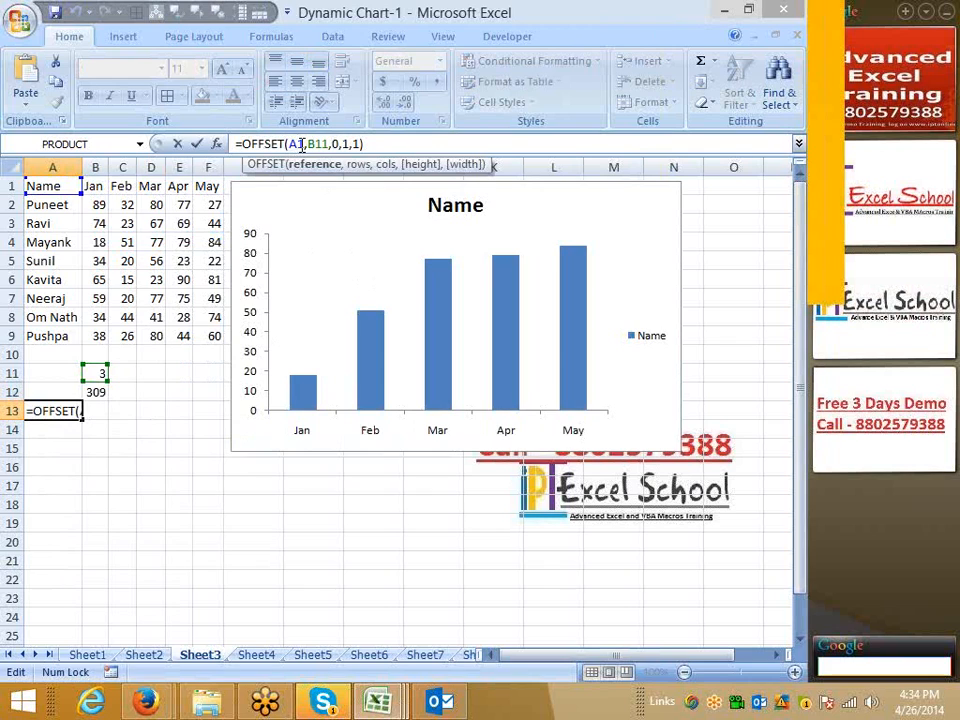
key("F4")
key("Right")
key("Right")
key("F4")
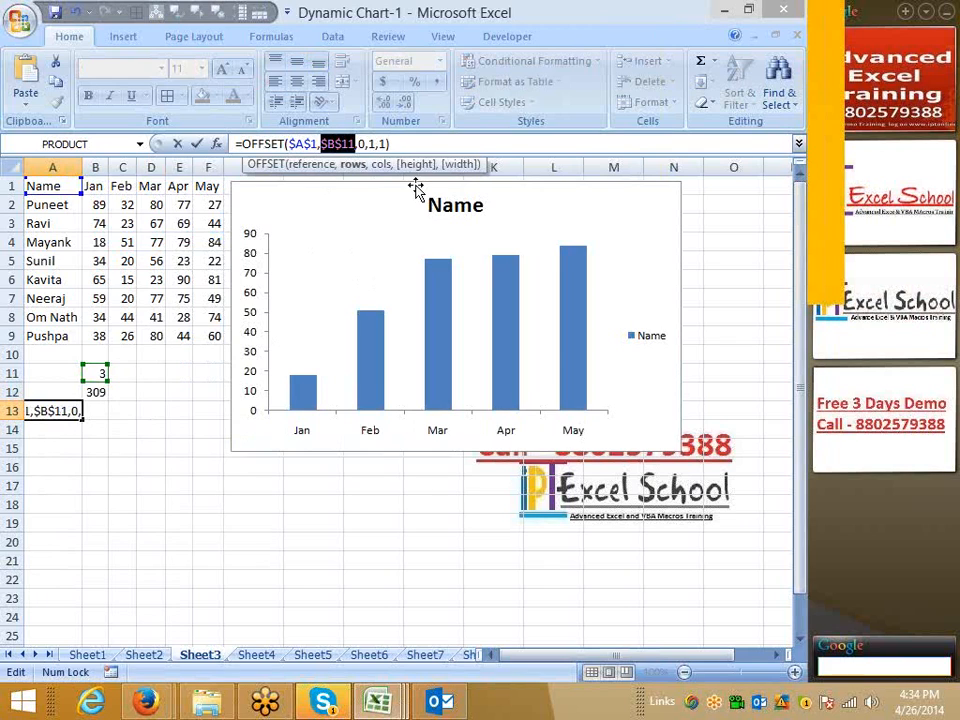
key("Return")
- Copy A13's formula and define a workbook-scoped name nn that refers to =OFFSET($A$1,$B$11,0,1,1)
left_click(55, 411)
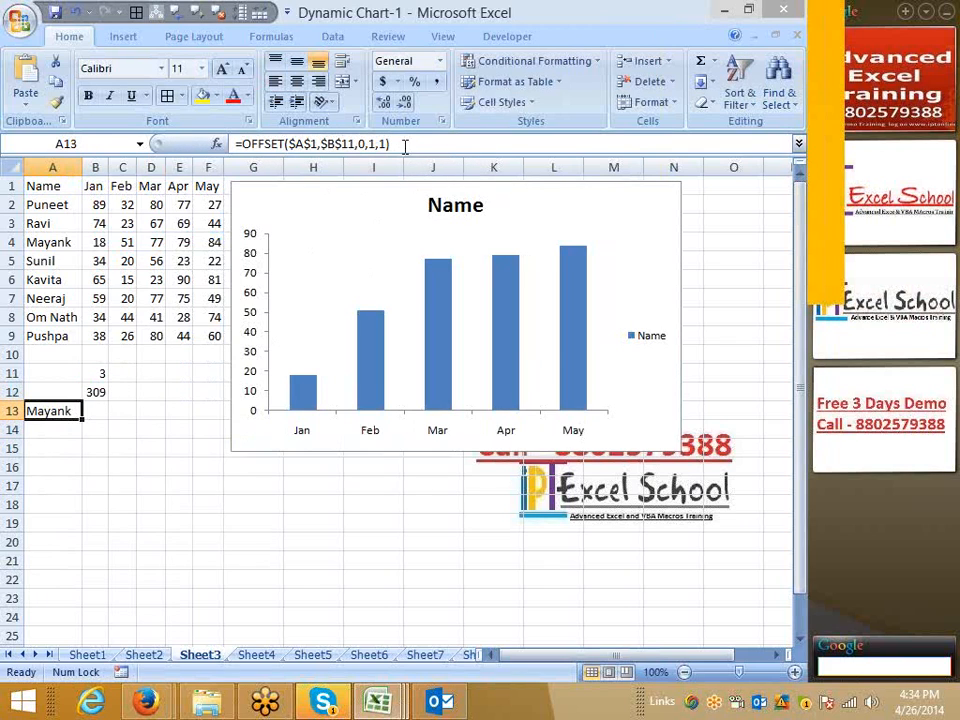
left_click_drag(395, 145, 240, 146)
key("ctrl+c")
key("Escape")
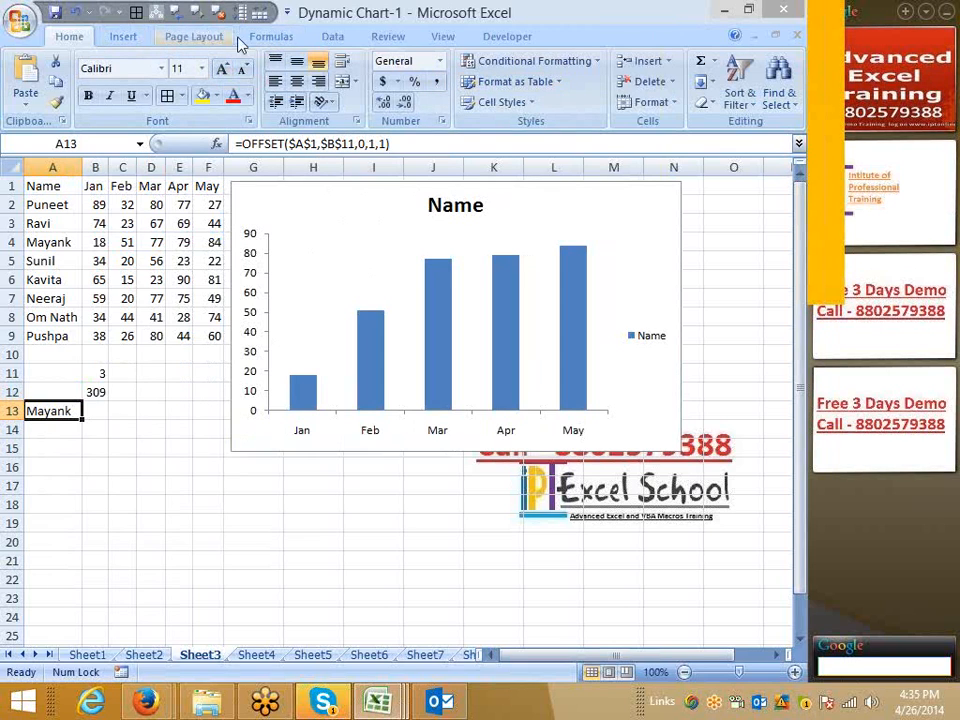
left_click(271, 36)
left_click(378, 61)
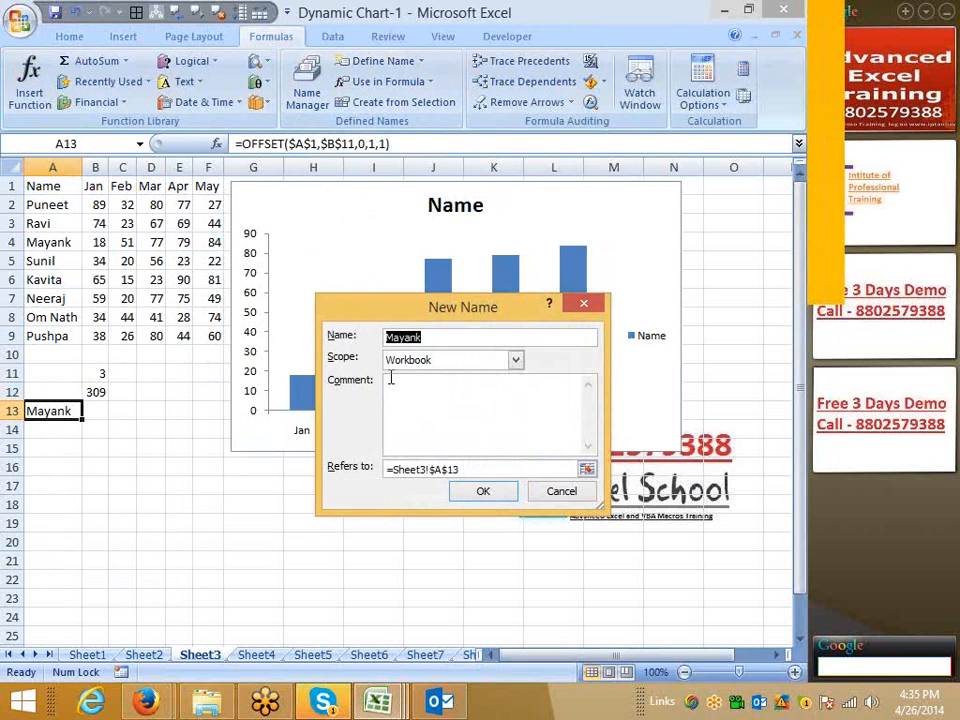
type("nn")
left_click_drag(460, 469, 395, 470)
key("ctrl+v")
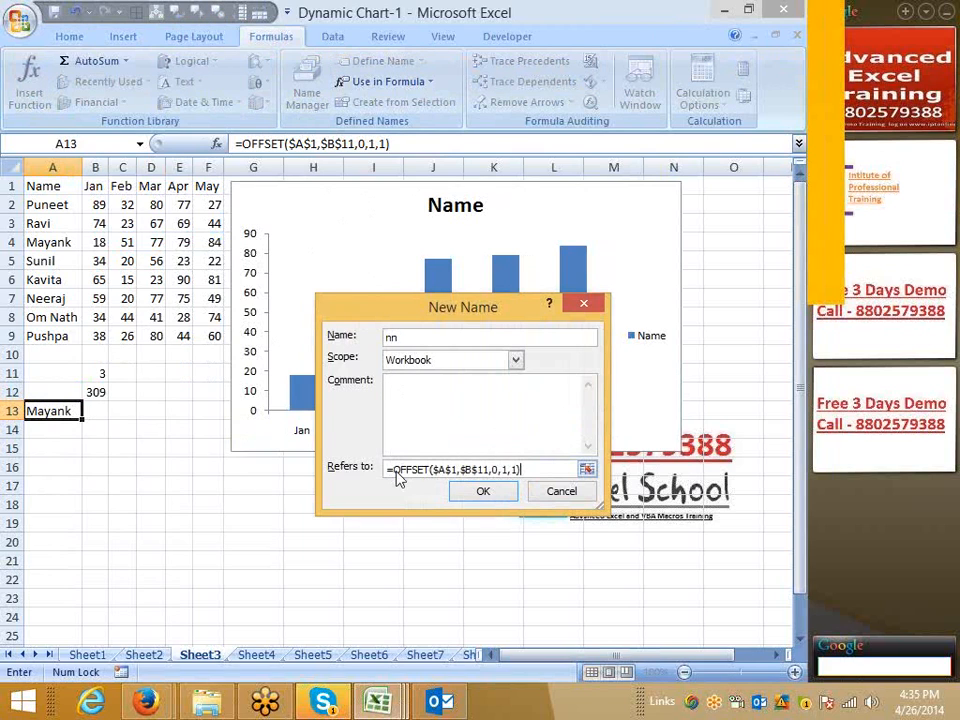
left_click(466, 492)
left_click(332, 559)
- Change the series name reference in the chart's SERIES formula from Sheet3!$A$1 to Sheet3!nn
left_click(304, 403)
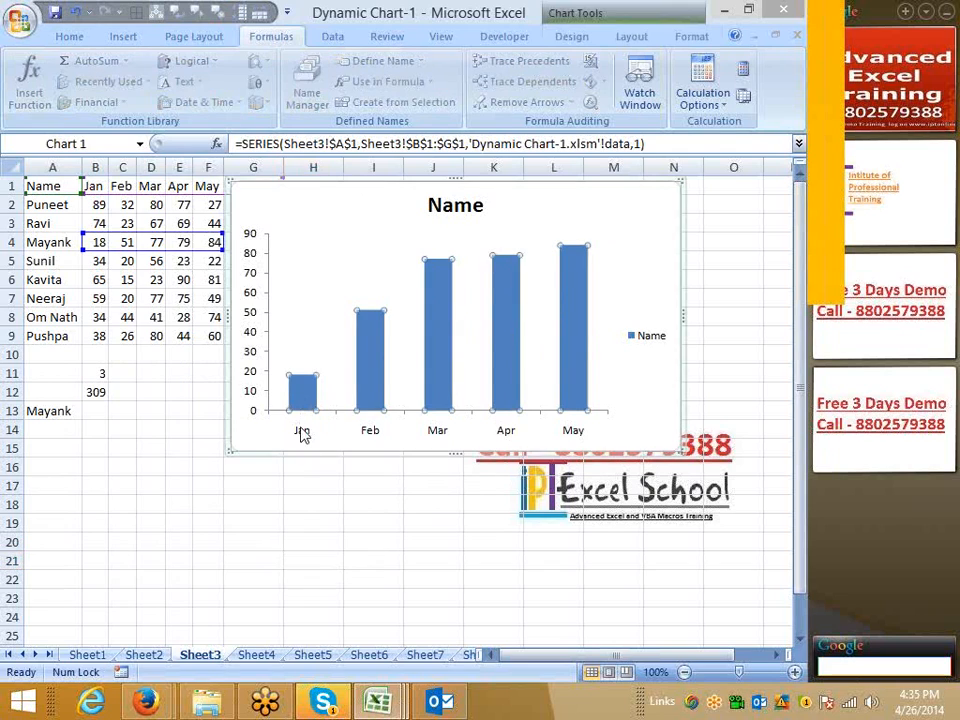
left_click(360, 147)
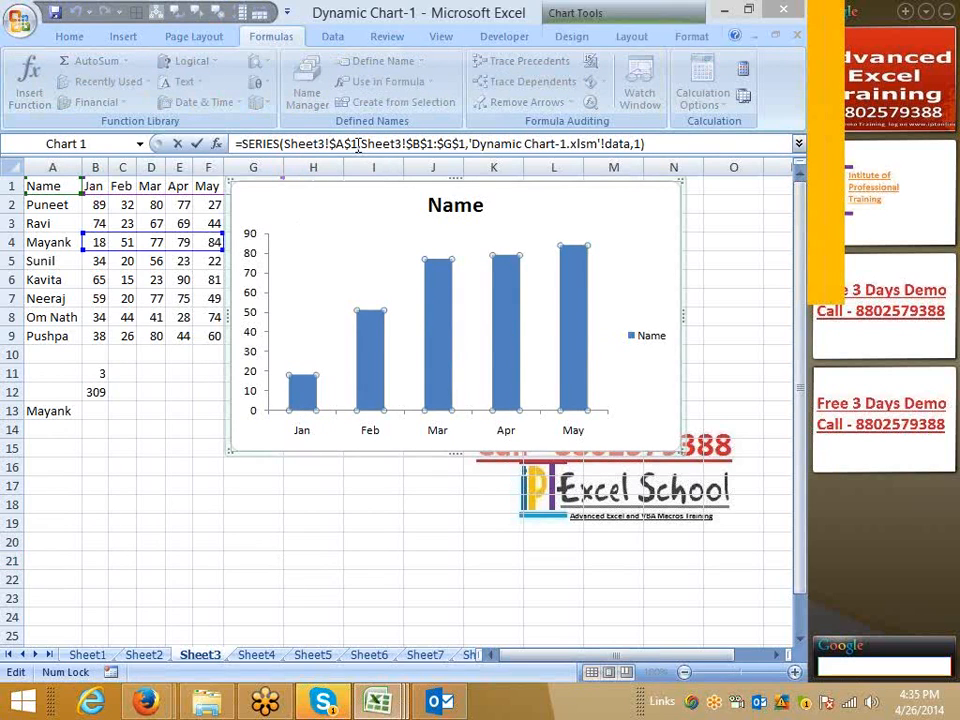
left_click_drag(358, 146, 330, 143)
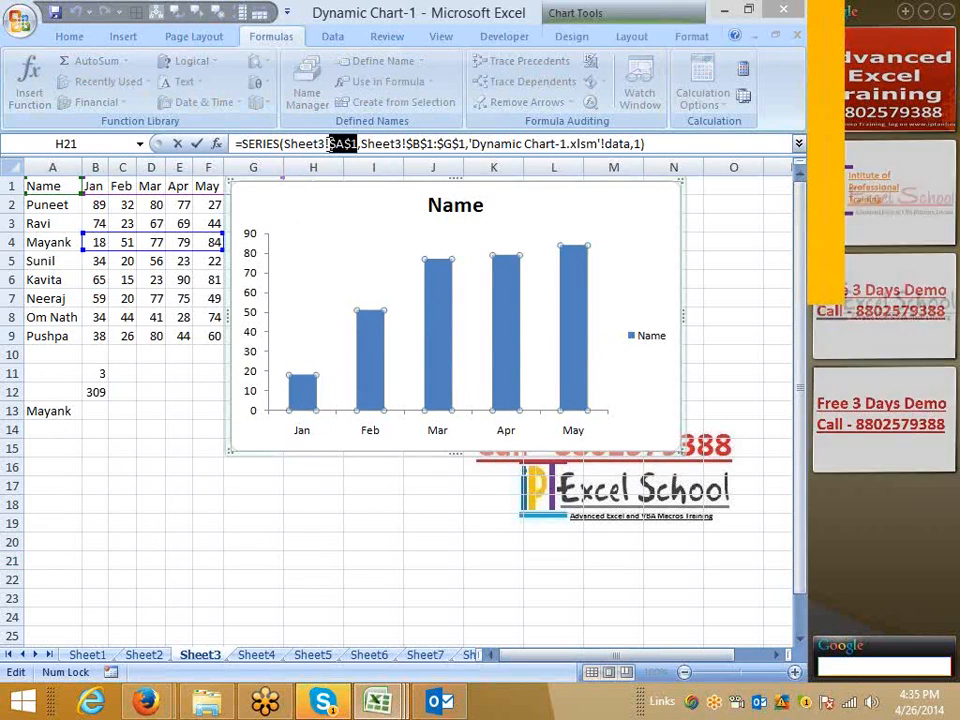
type("nn")
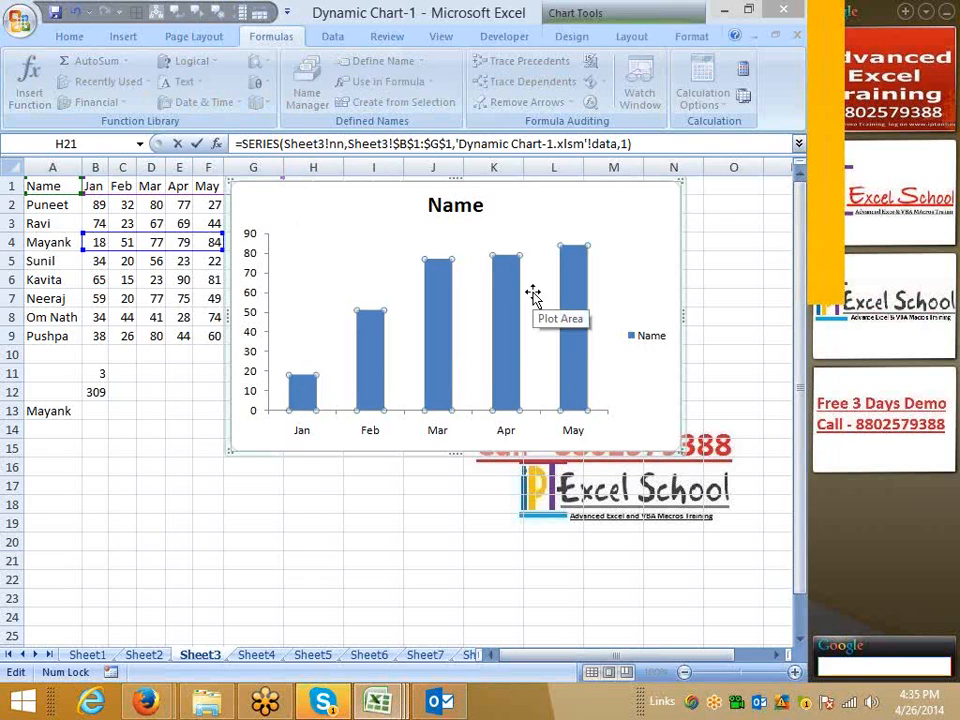
key("Return")
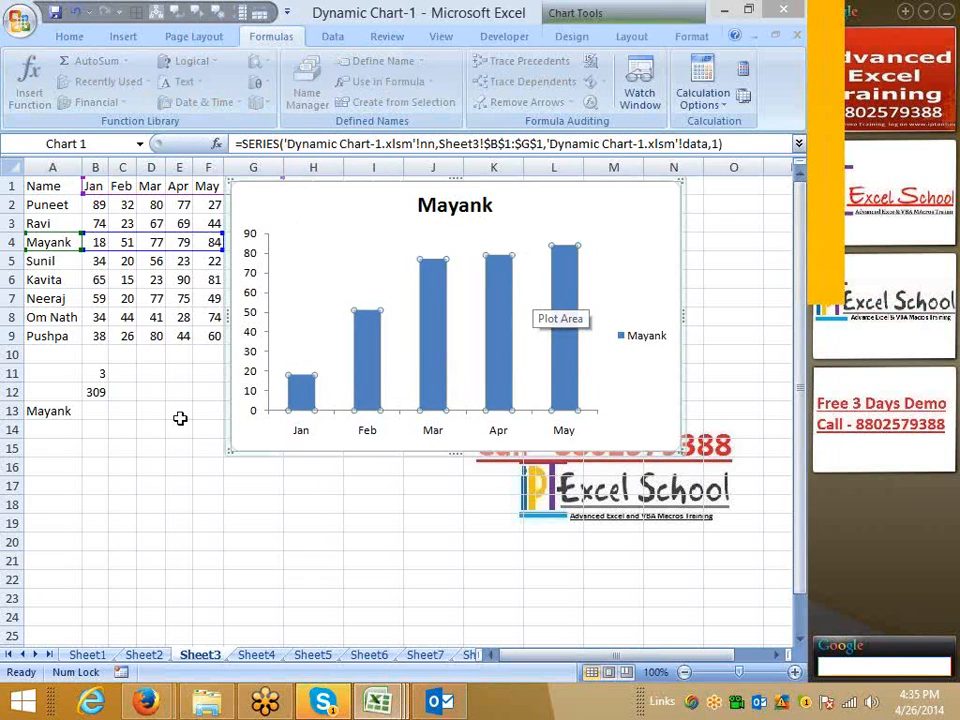
- Delete the helper formulas from cells A13 and B12
left_click(46, 418)
key("Delete")
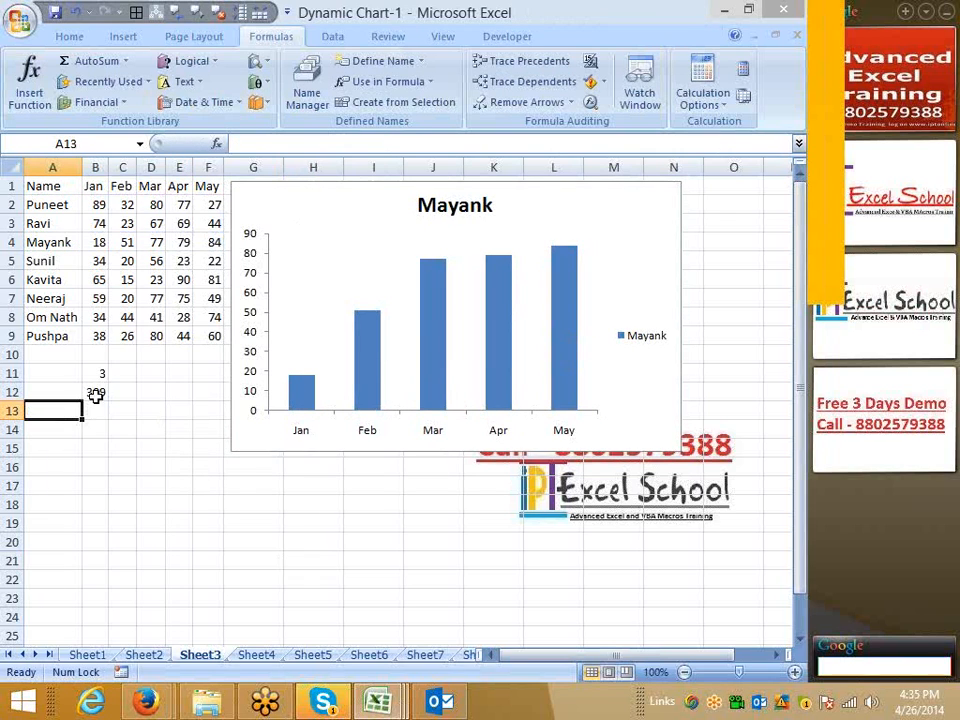
left_click(96, 395)
key("Delete")
left_click(354, 540)
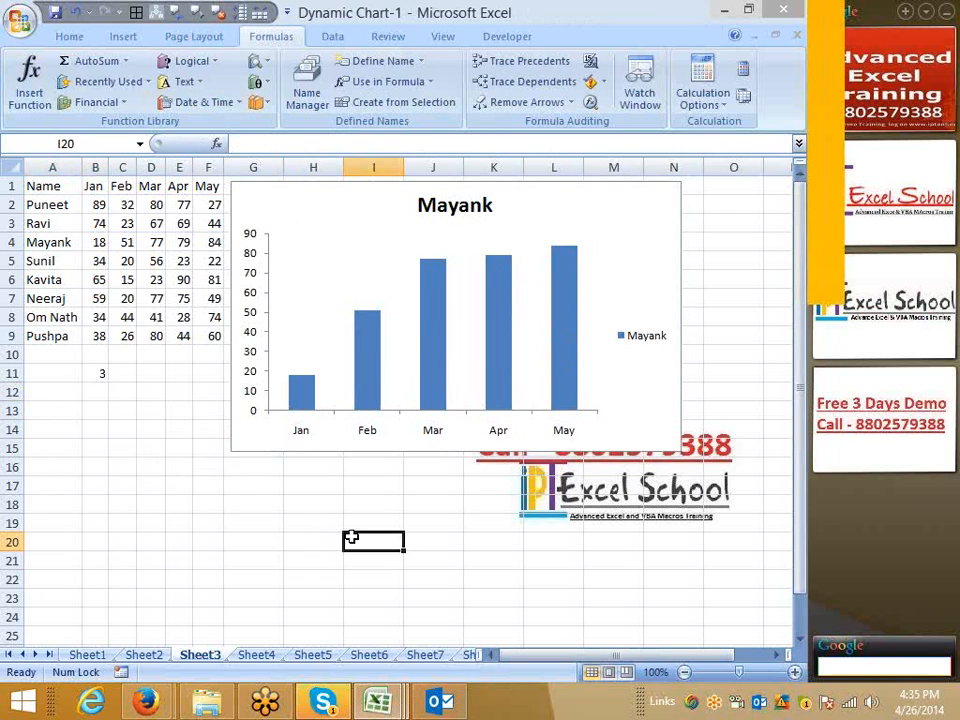
- Draw a combo box form control in the chart's upper-left corner, beside the chart title
left_click(490, 38)
left_click(252, 85)
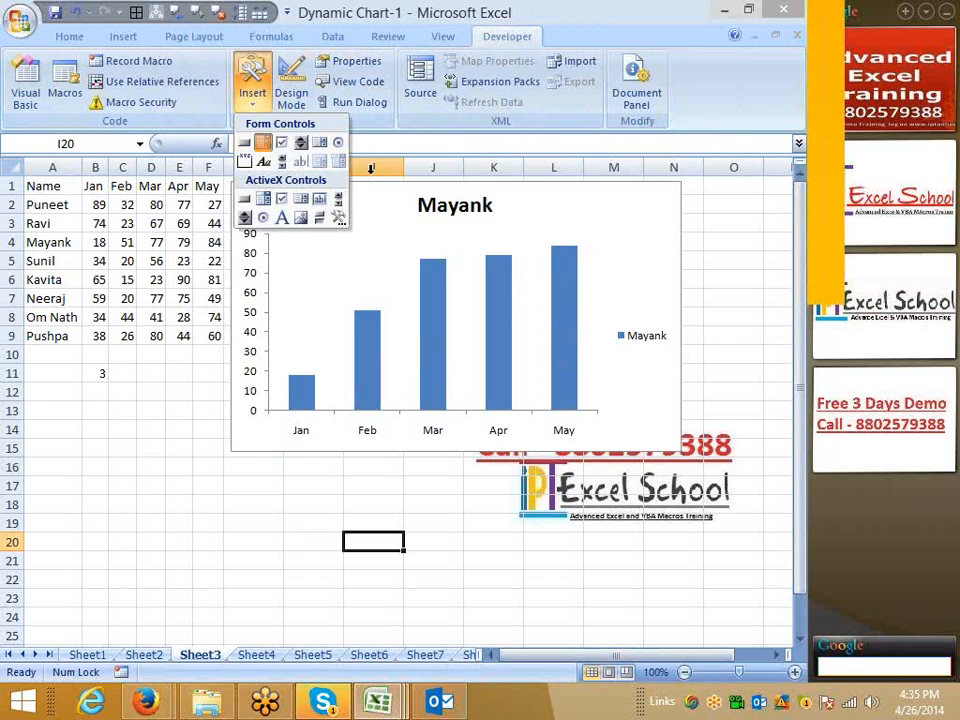
left_click_drag(258, 186, 357, 215)
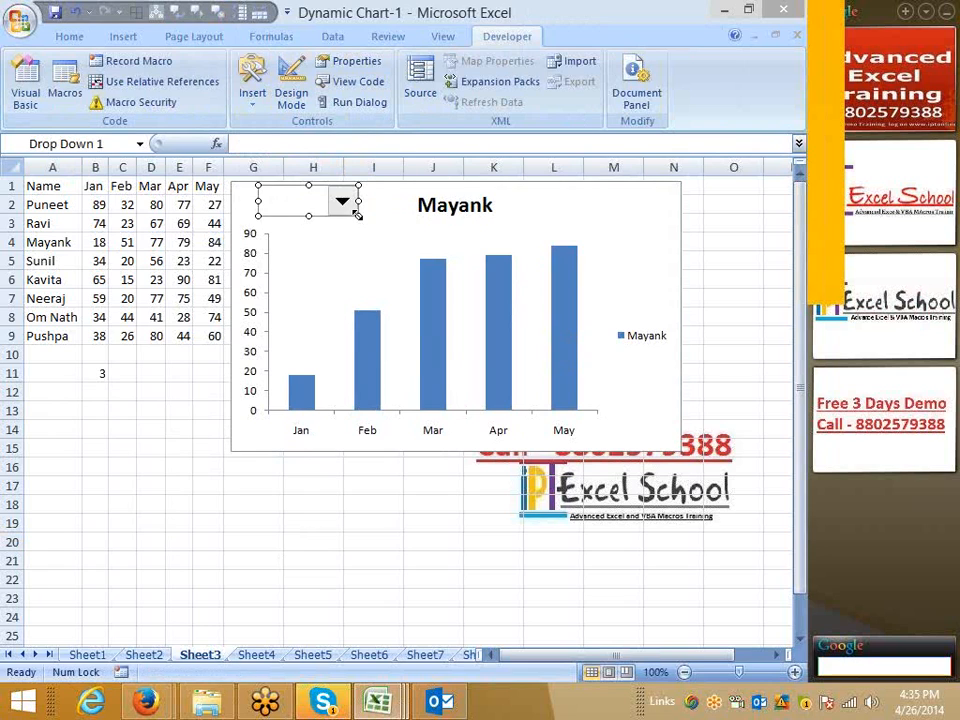
- Set the combo box's input range to $A$2:$A$9 and cell link to $B$11, with 3-D shading turned on
right_click(348, 207)
left_click(405, 349)
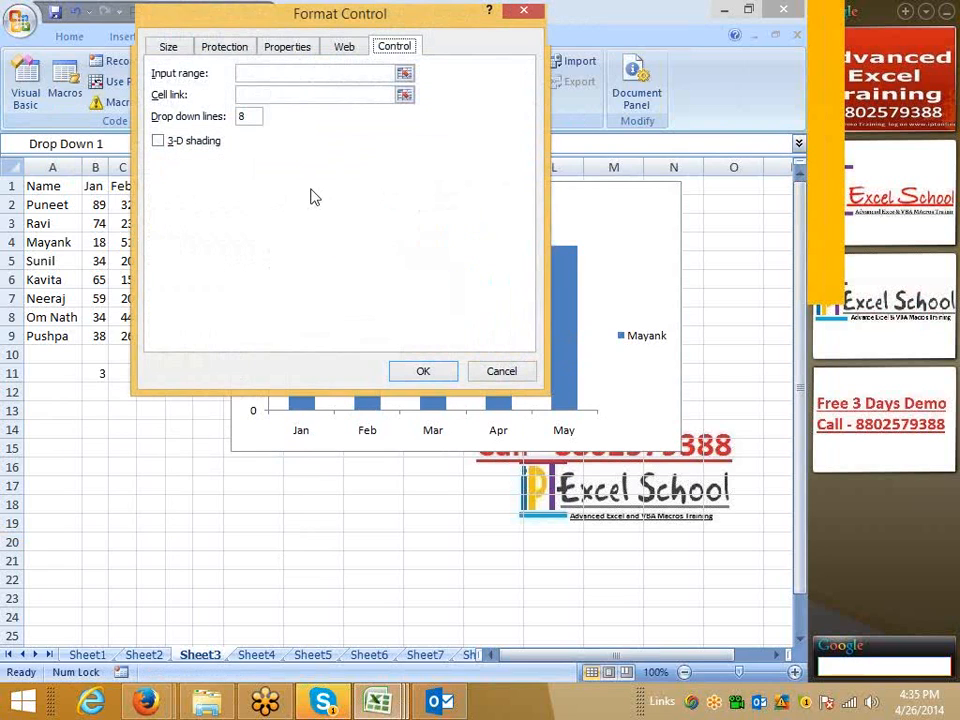
left_click(257, 75)
left_click_drag(56, 207, 60, 338)
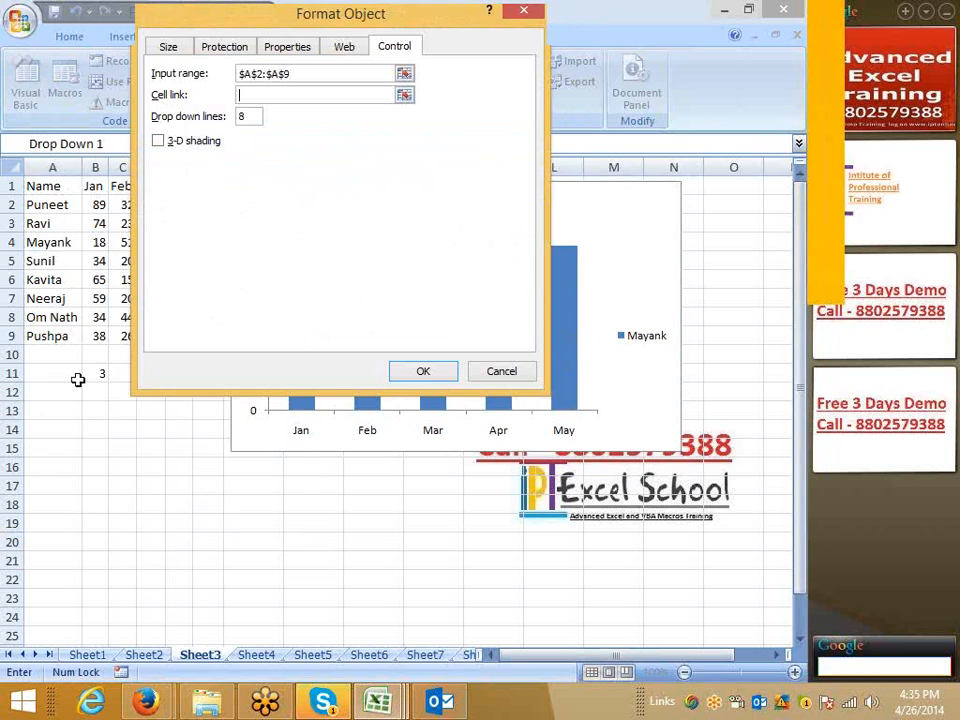
left_click(101, 372)
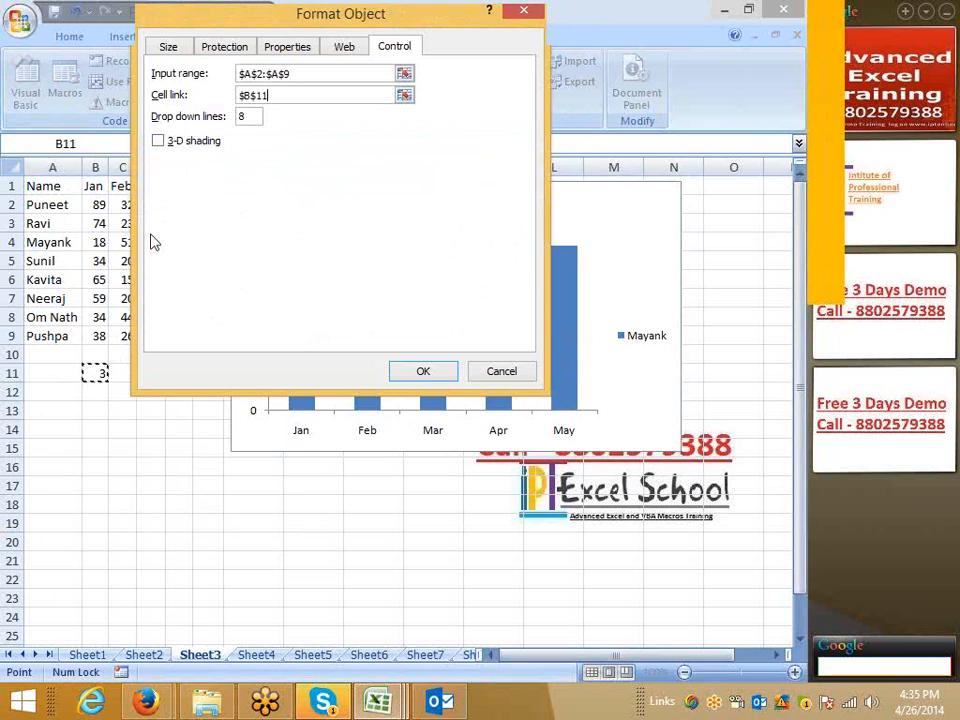
left_click(161, 144)
left_click(402, 371)
left_click(99, 543)
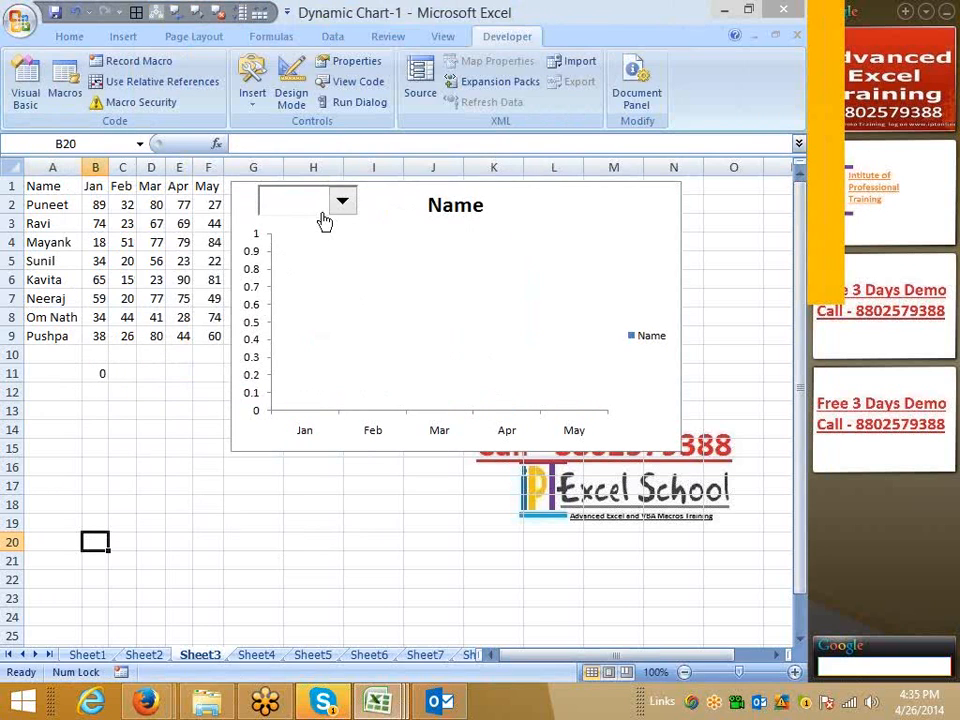
- Test the combo box by choosing the third, second, fourth, fifth, sixth and seventh names, and select linked cell B11
left_click(318, 204)
left_click(290, 247)
left_click(292, 203)
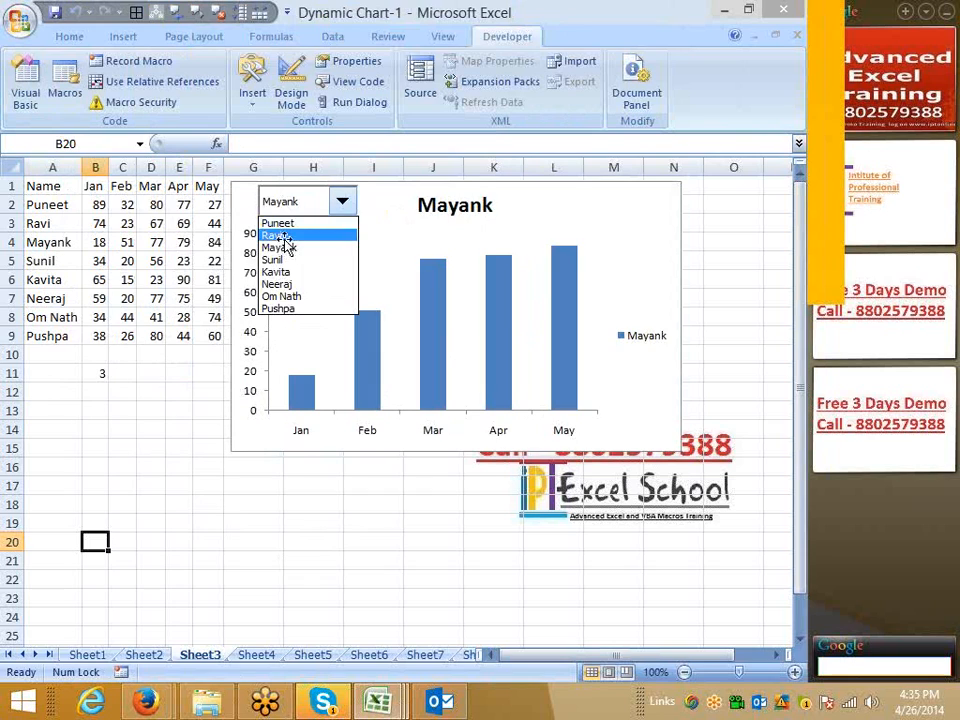
left_click(286, 236)
left_click(296, 207)
left_click(285, 259)
left_click(287, 205)
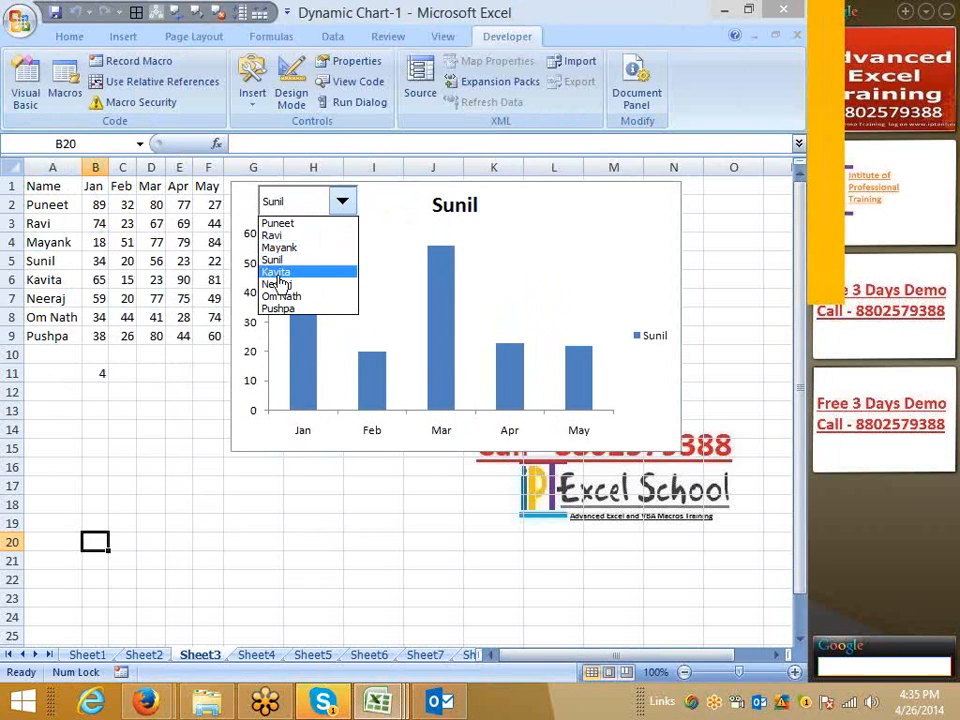
left_click(276, 273)
left_click(290, 204)
left_click(275, 284)
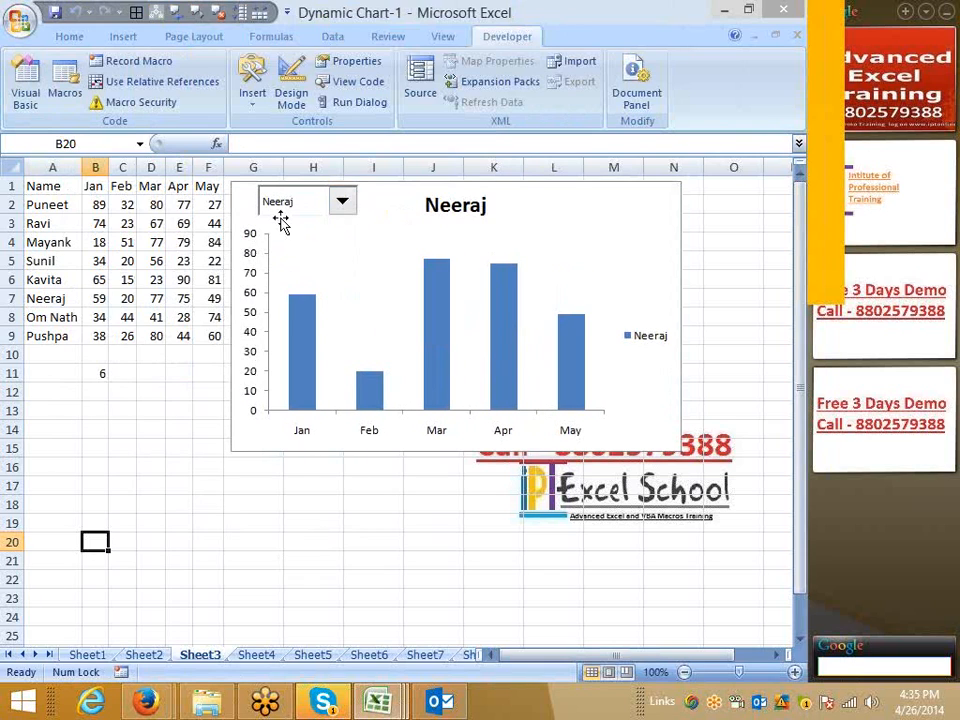
left_click(284, 204)
left_click(280, 297)
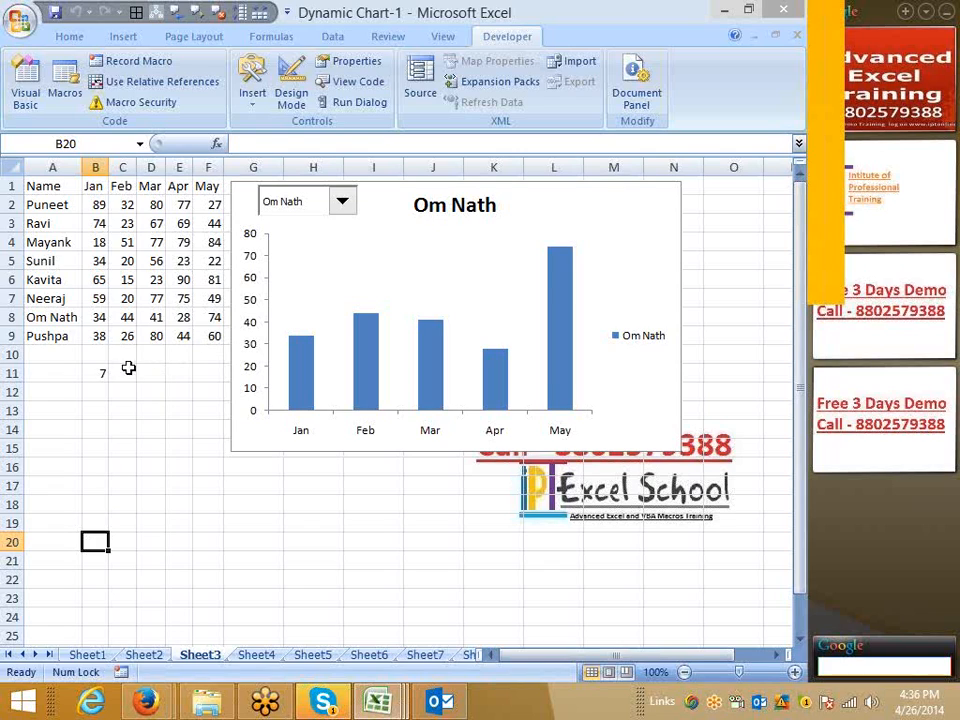
left_click(96, 372)
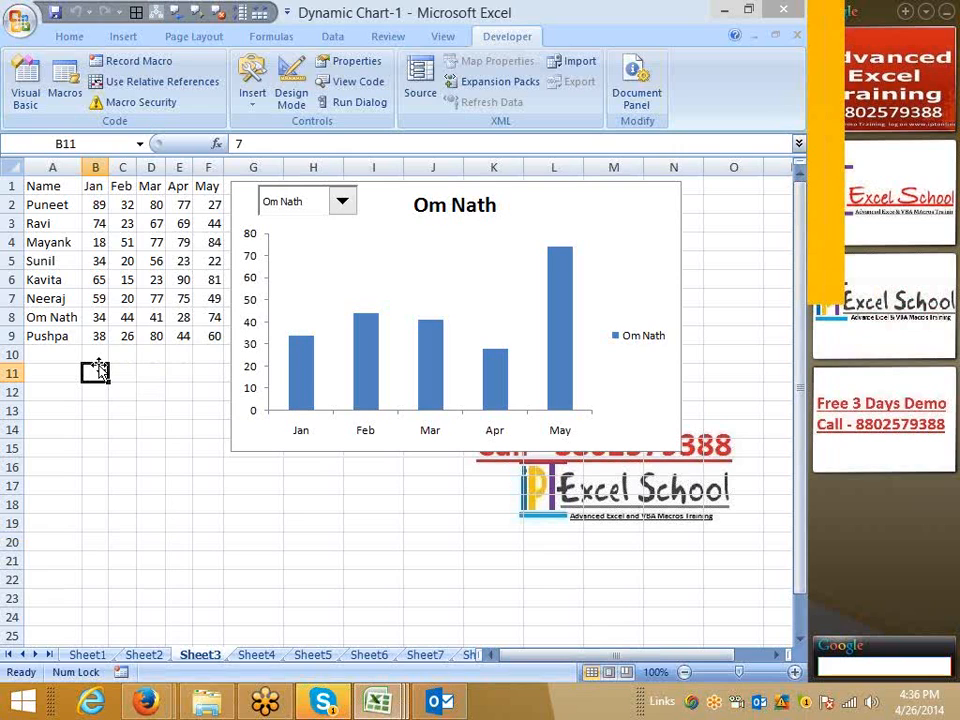
- Choose the second name in the chart's combo box and move the selection to empty cell E13
left_click(286, 205)
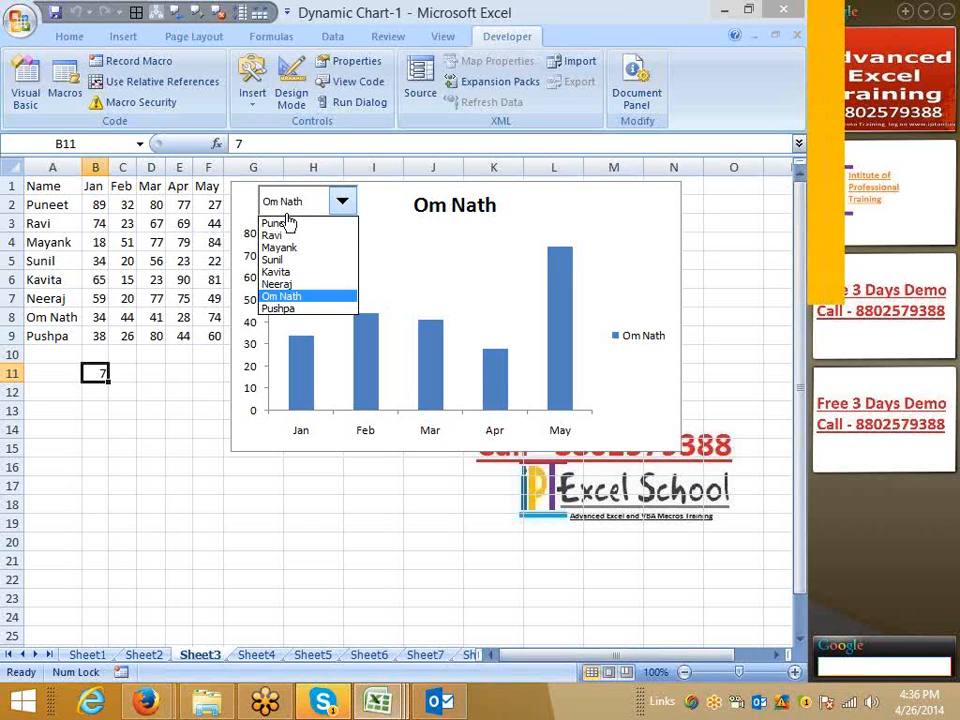
left_click(286, 236)
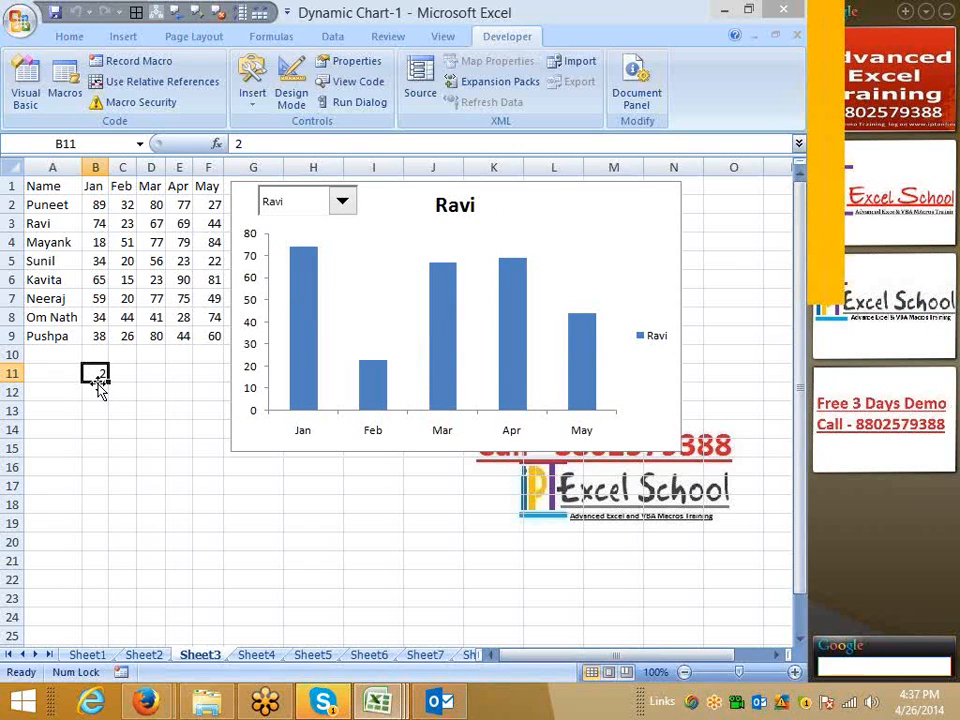
left_click(154, 409)
left_click_drag(154, 409, 153, 431)
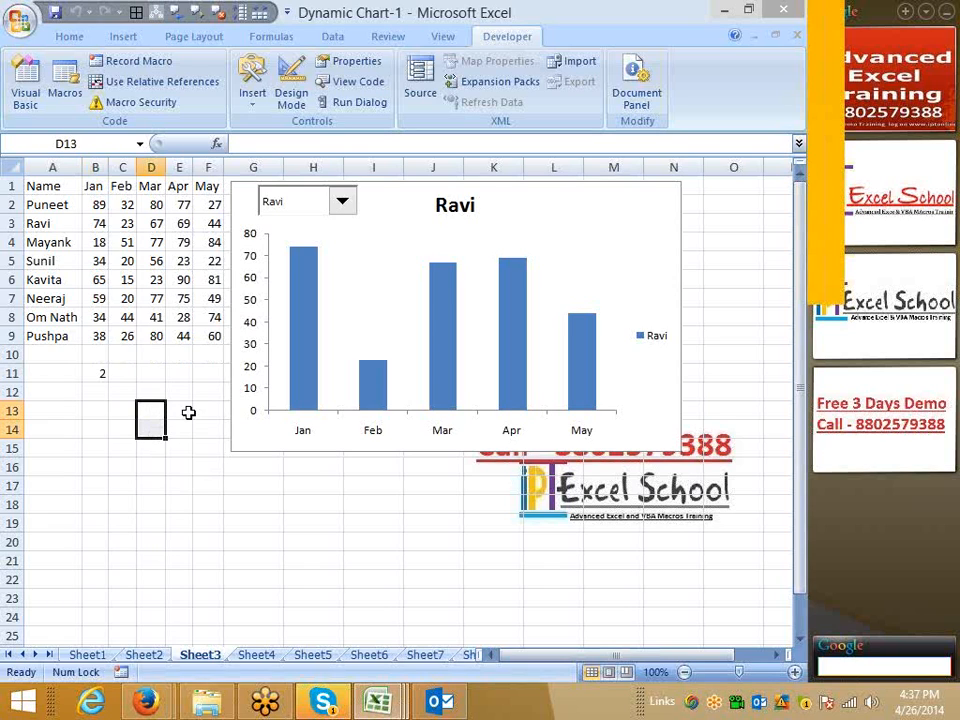
left_click(187, 412)
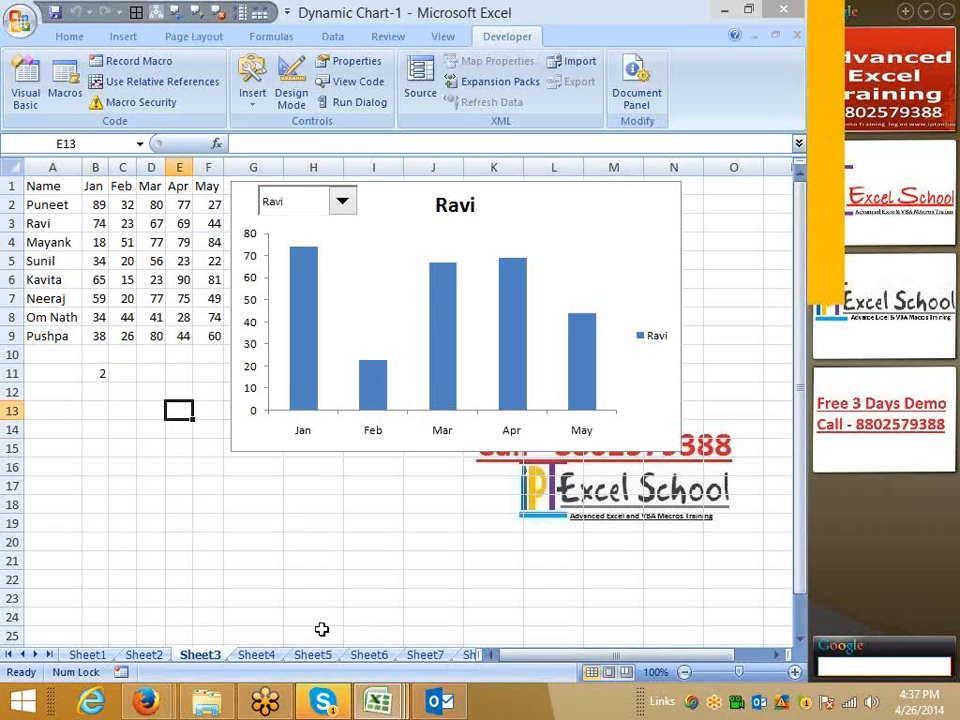
- Switch to the empty worksheet Sheet10
left_click(423, 655)
left_click(471, 656)
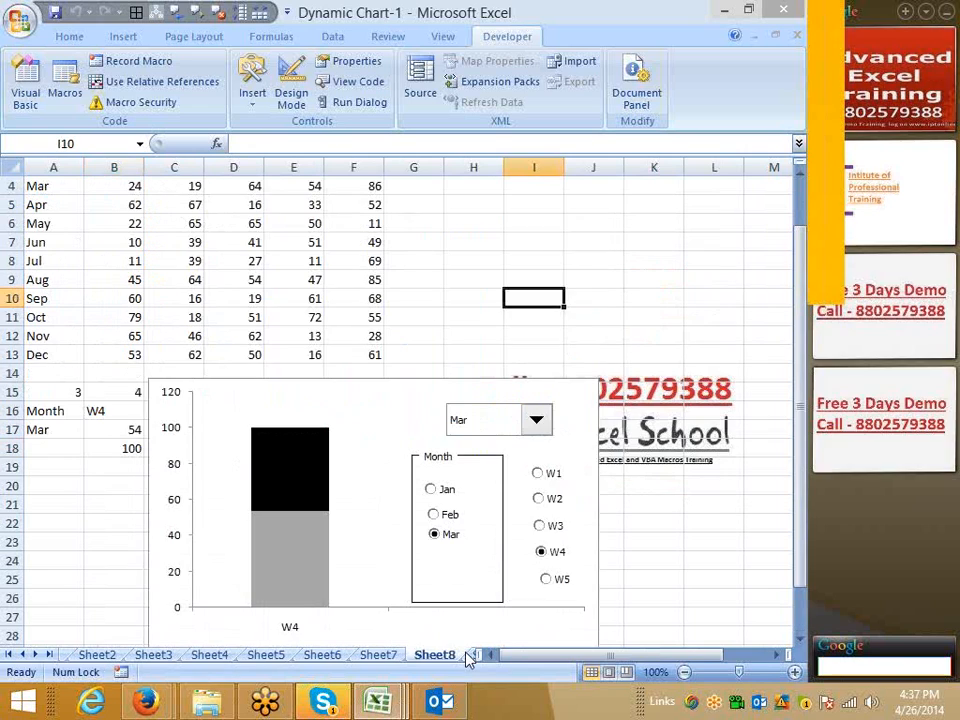
left_click(474, 656)
left_click(472, 657)
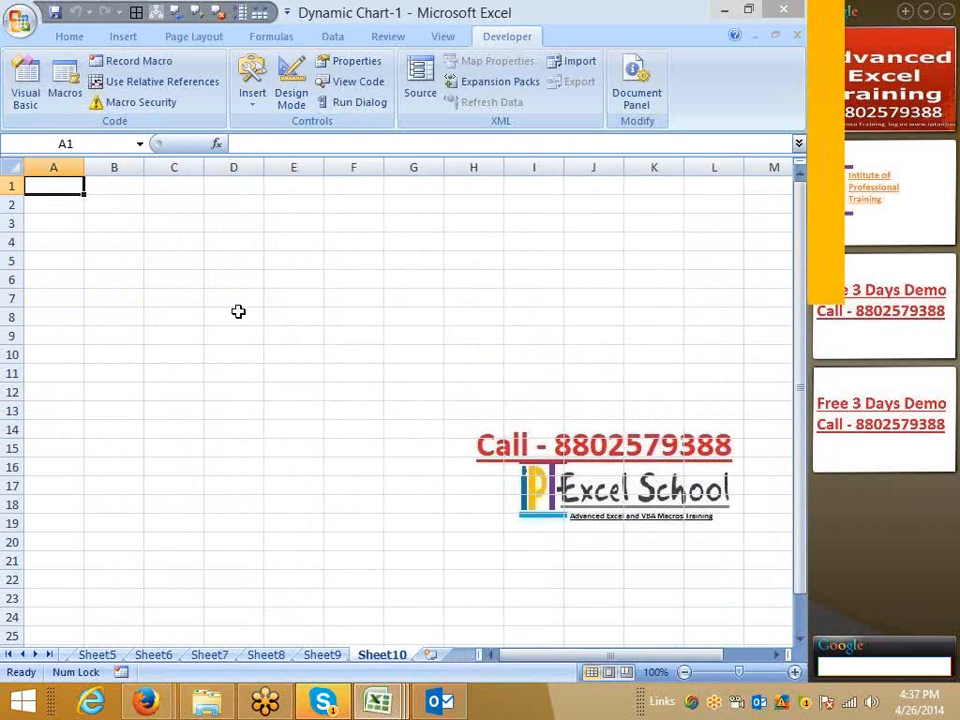
- Enter the band limits 0, 41, 81, 100 and 101 down cells C4:C8
left_click(180, 240)
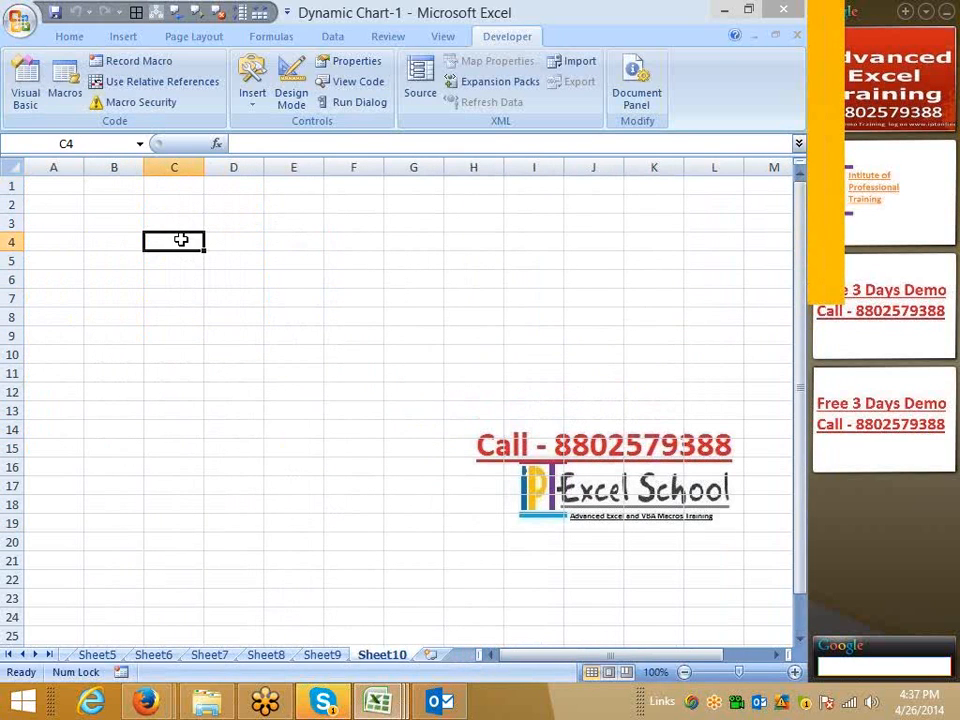
type("0")
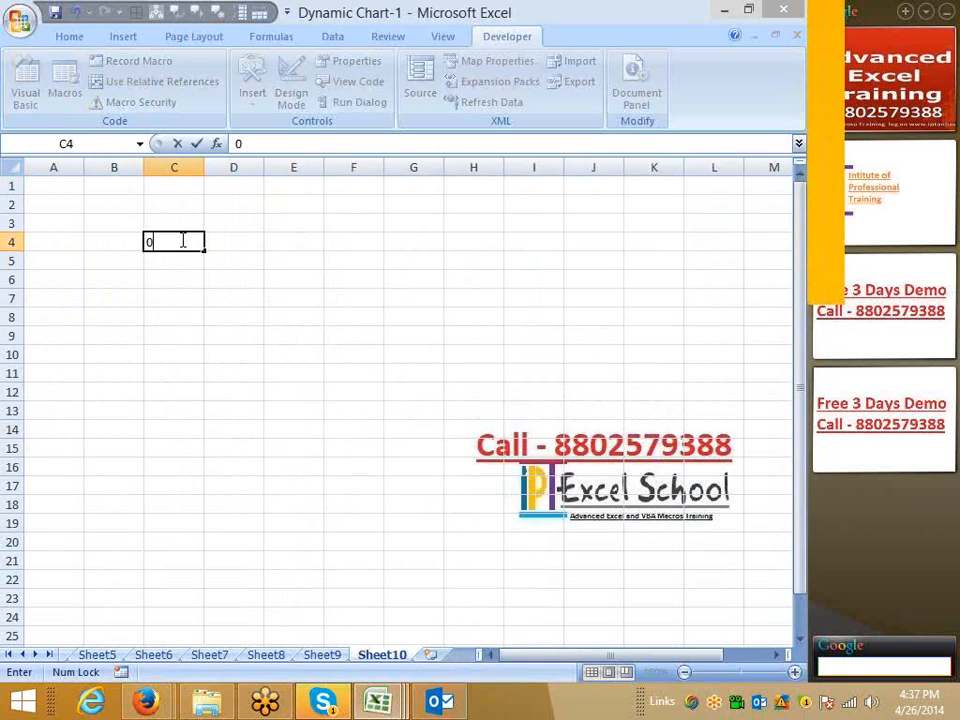
key("Return")
type("41")
key("Return")
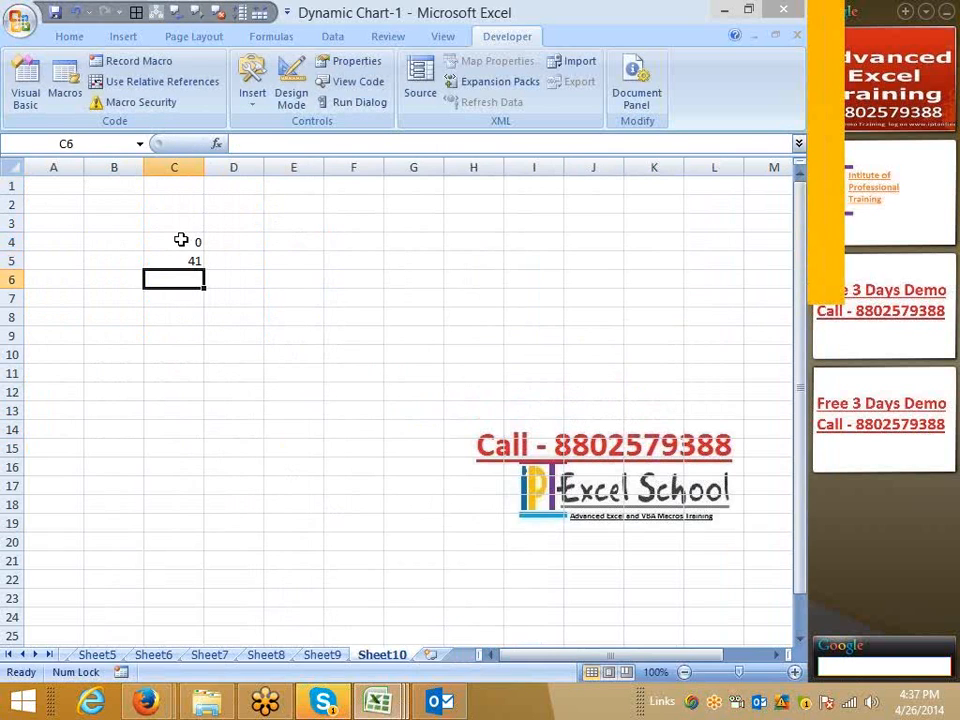
type("81")
key("Return")
type("100")
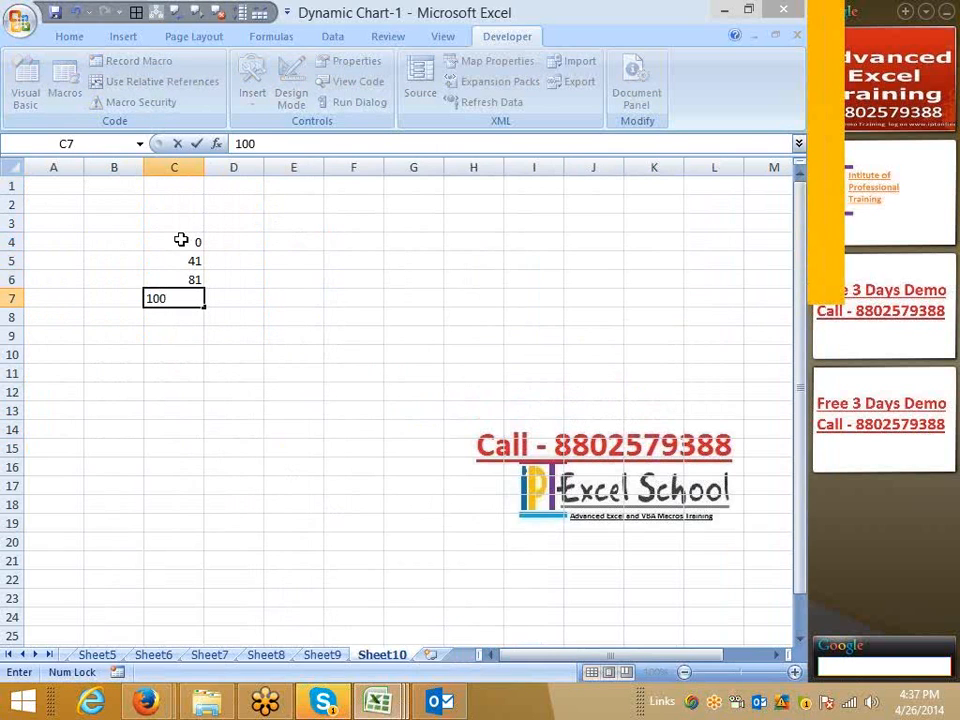
key("Tab")
key("Return")
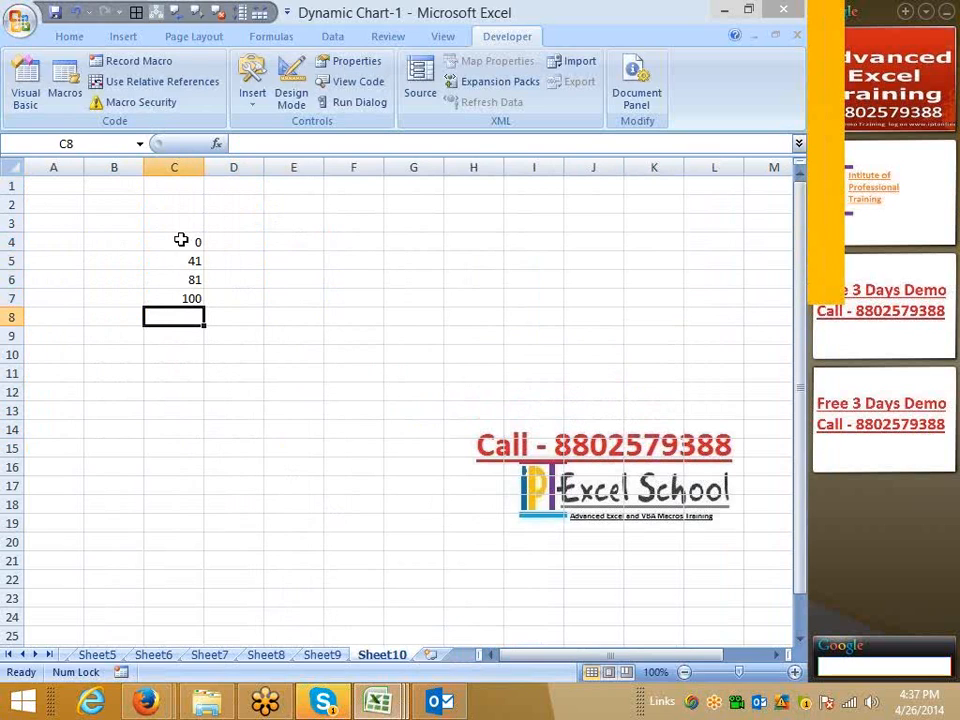
type("1")
key("Escape")
type("101")
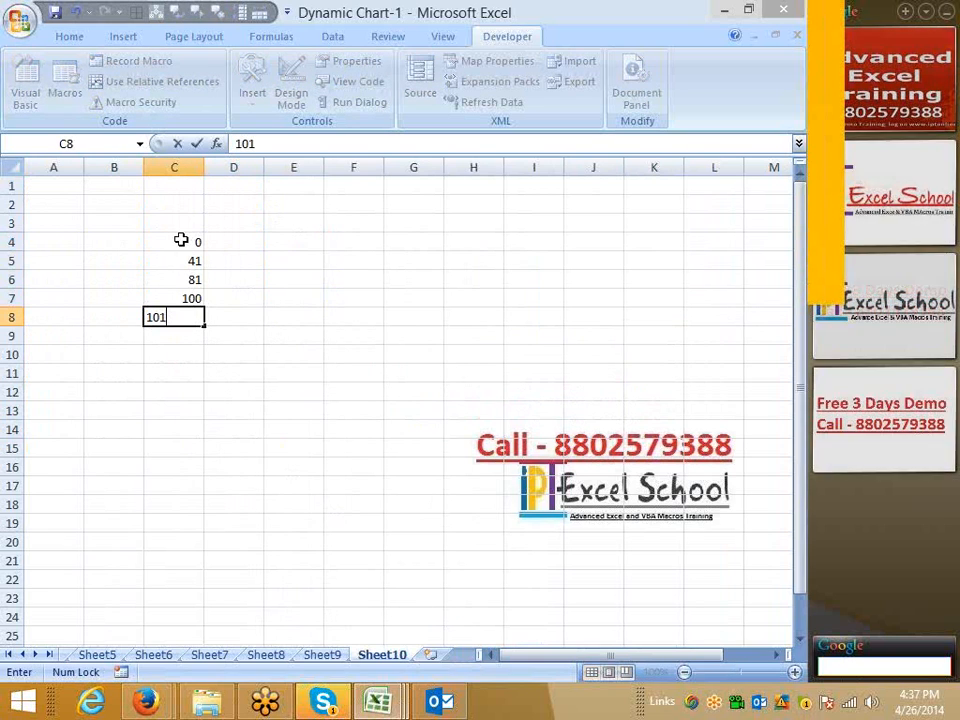
key("Up")
- Enter the lookup value 35 in cell A4 and the first band's result 500 in cell D4
key("Up")
key("Up")
key("Up")
key("Left")
key("Left")
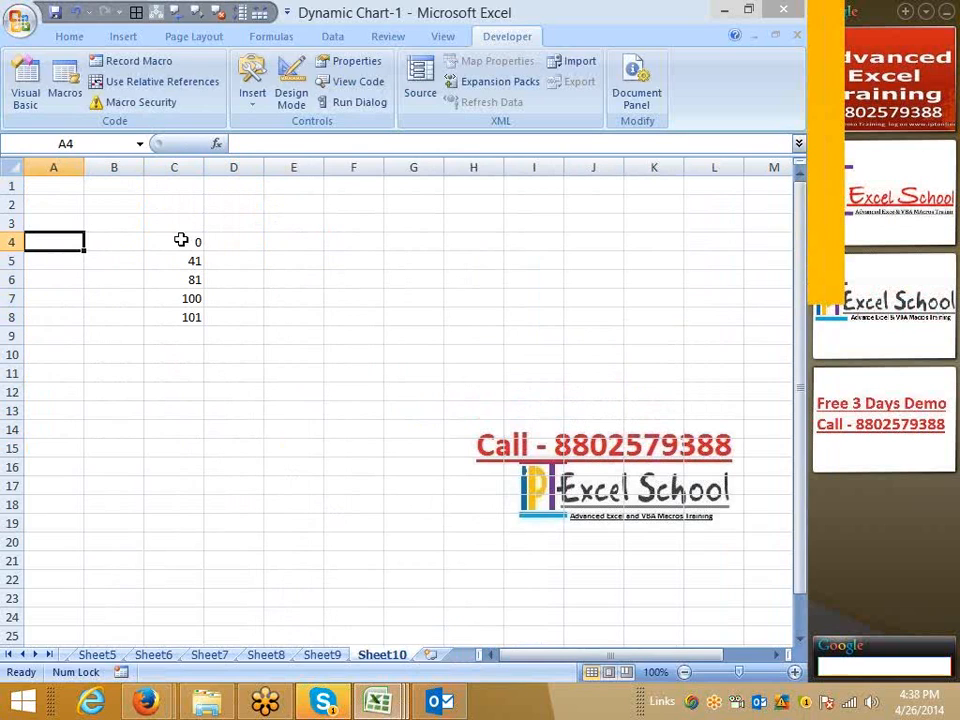
type("35")
key("Right")
key("Right")
key("Right")
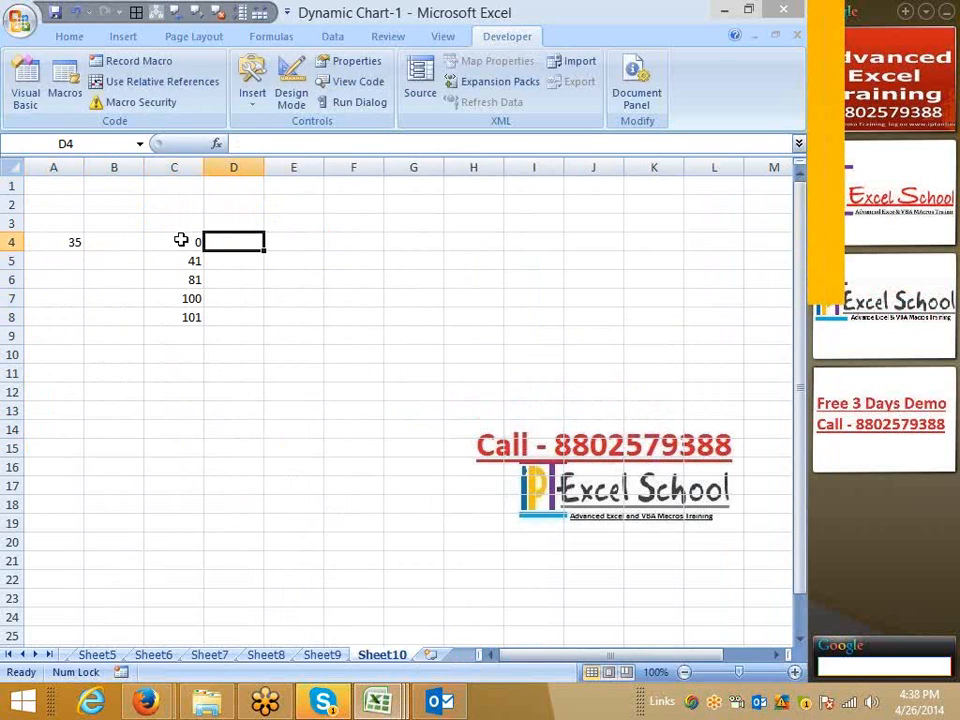
type("500")
key("Left")
key("Left")
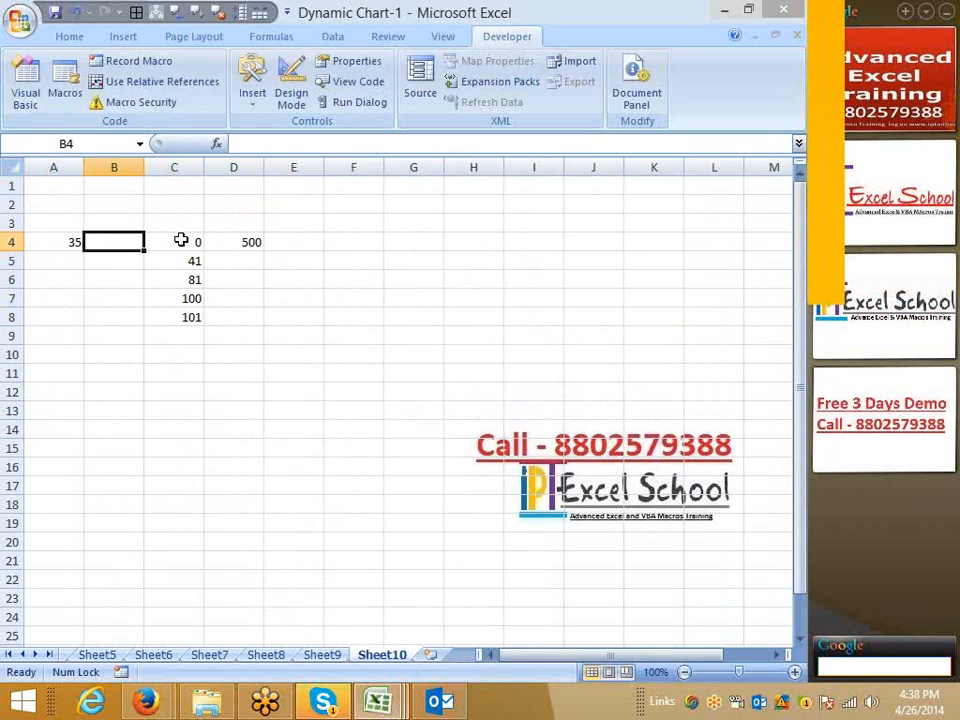
- Highlight the first band's limits in C4:C5 and review its result in D4
key("Right")
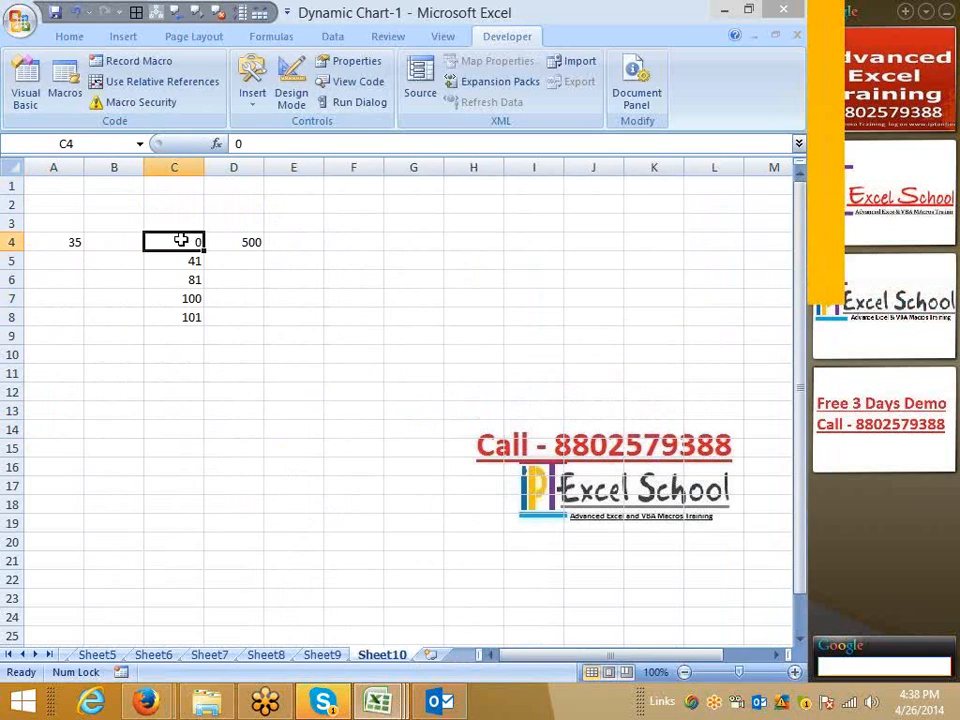
key("shift+Down")
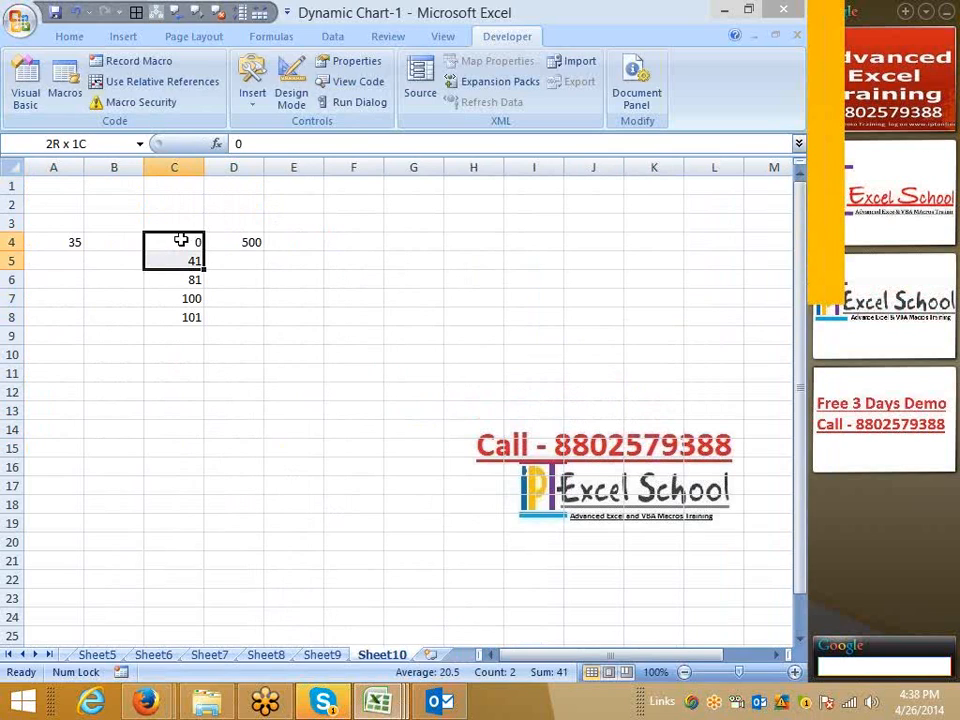
key("Right")
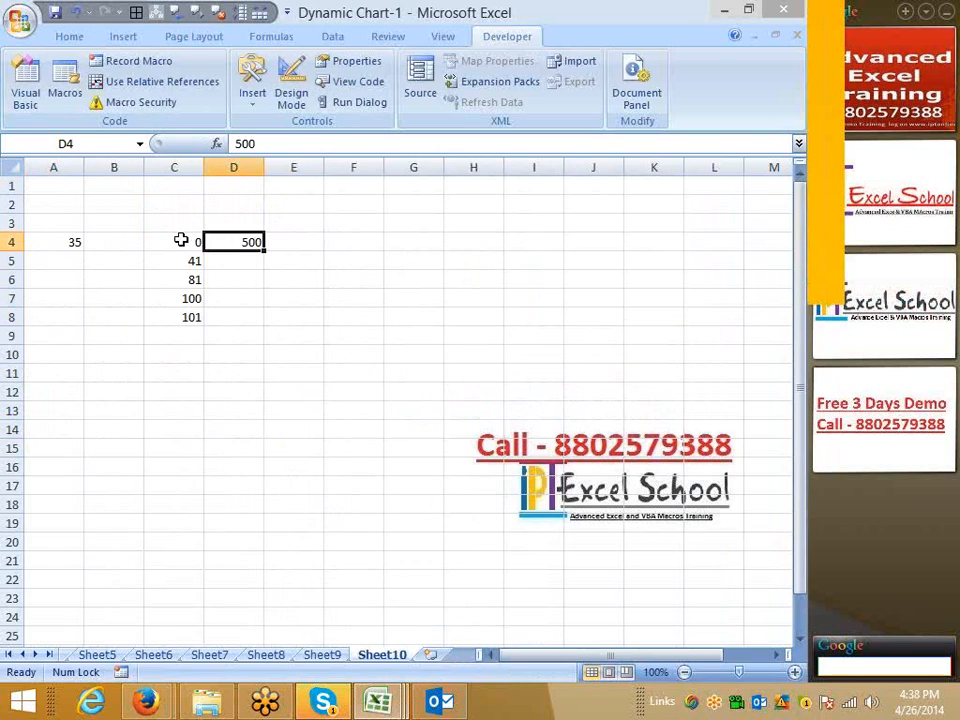
key("Down")
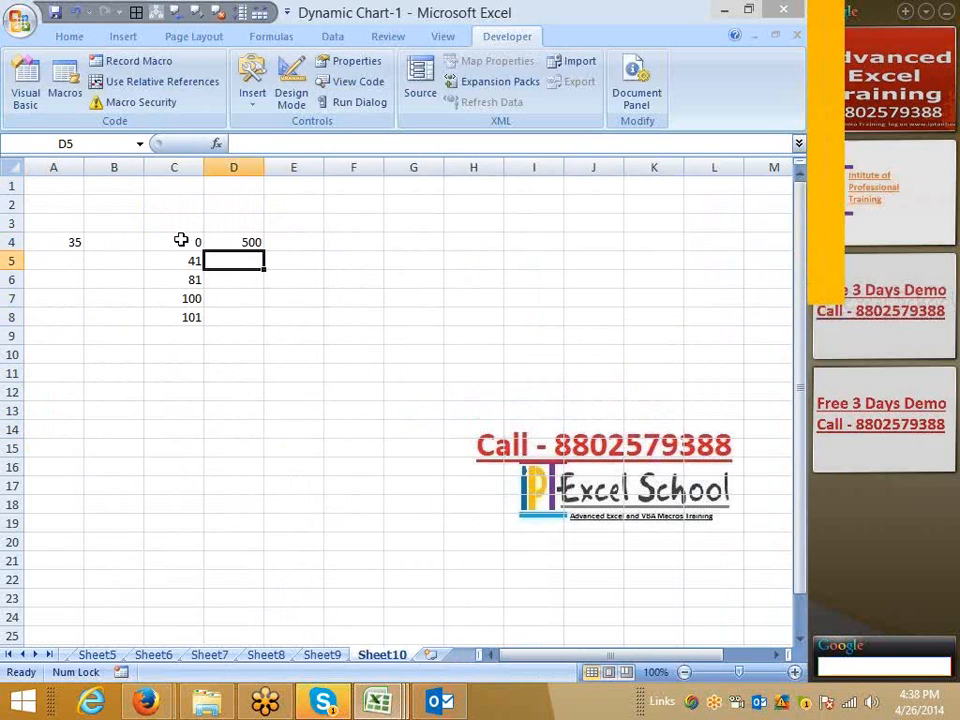
key("Left")
key("Up")
key("shift+Down")
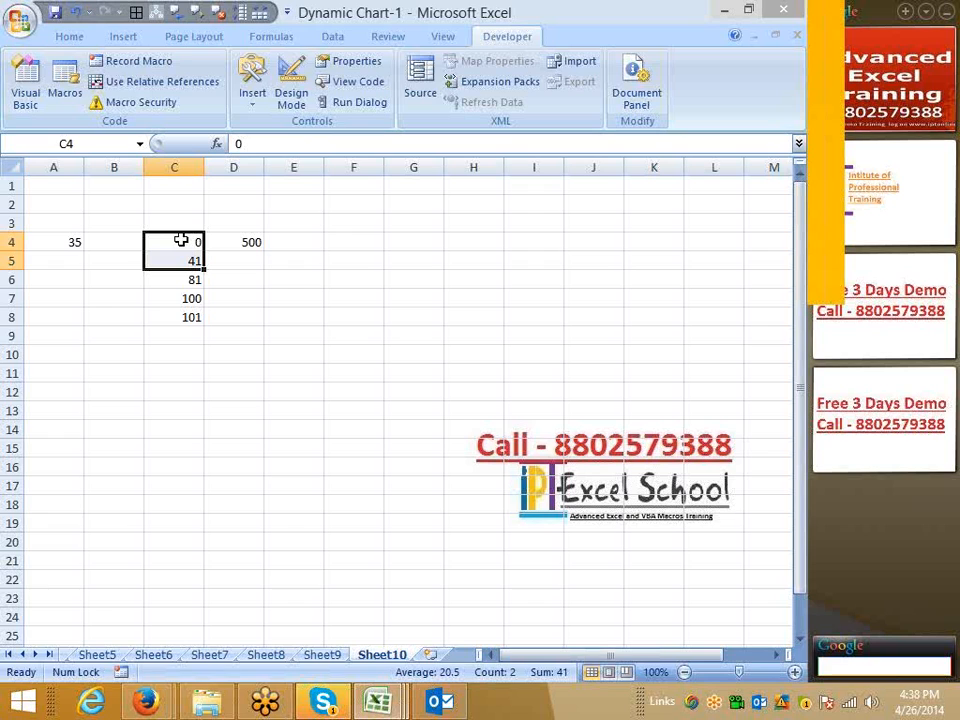
- Enter 1000 in D5 for the band starting at 41 and 3000 in D6 for the band starting at 81
key("Down")
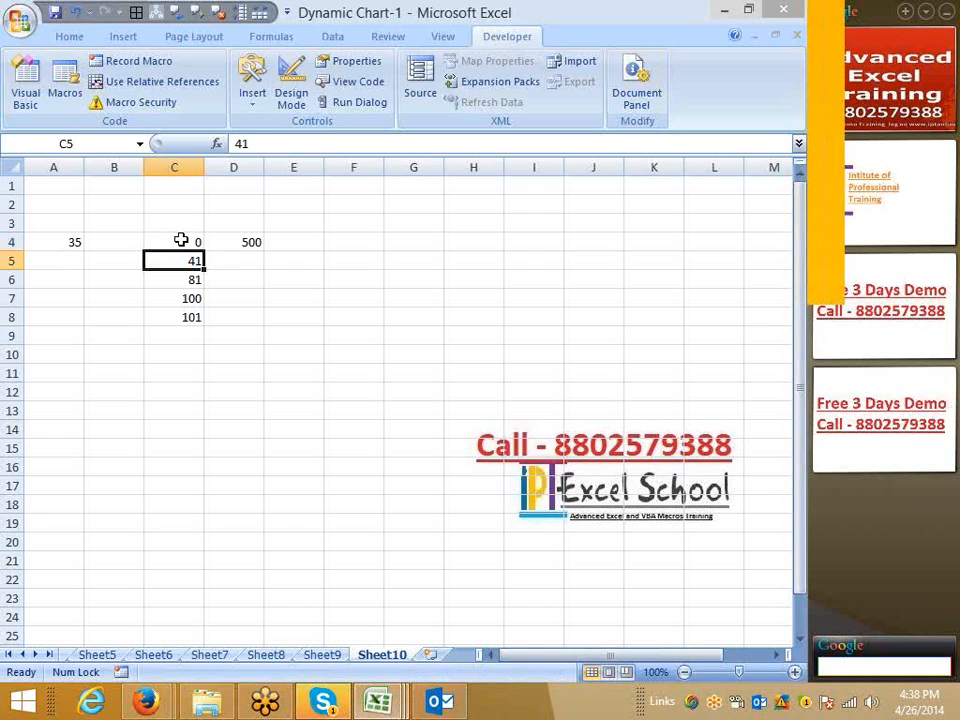
key("shift+Down")
key("Right")
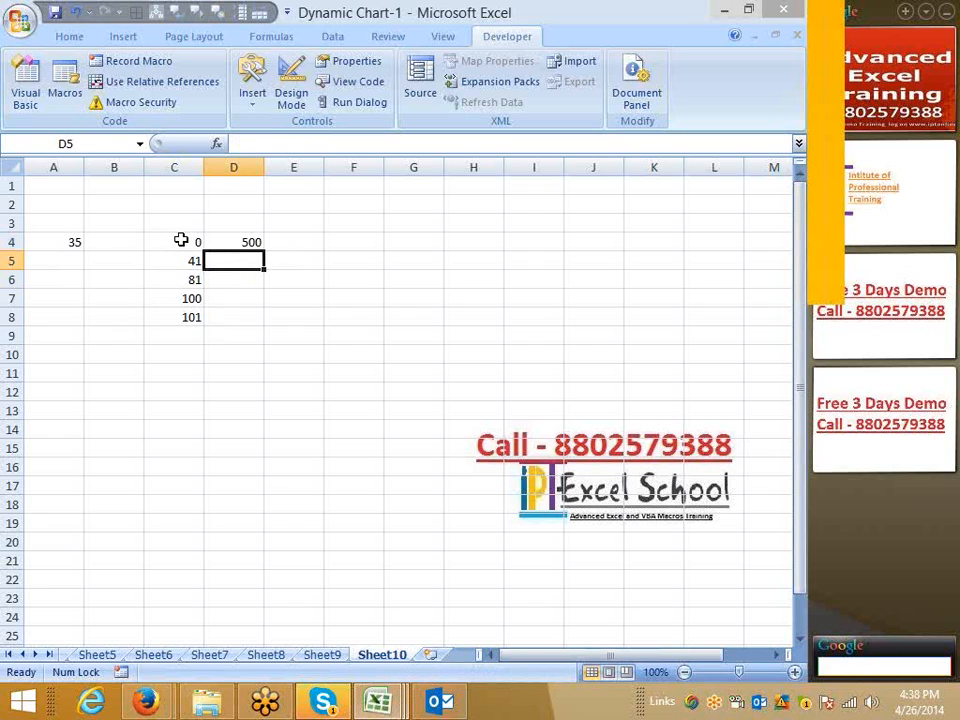
type("1000")
key("Return")
key("Left")
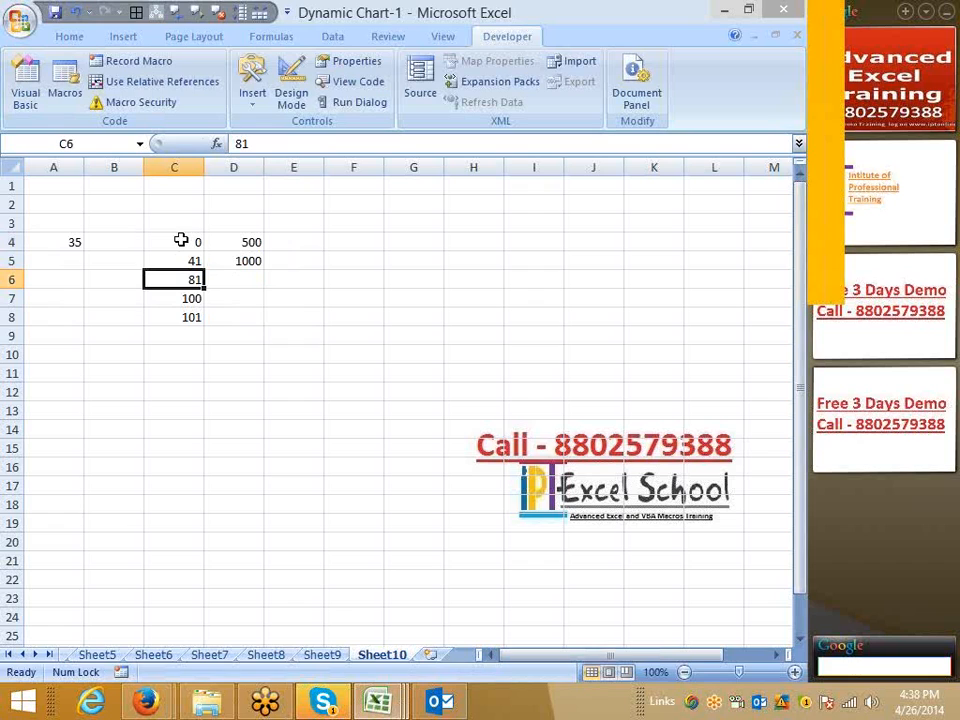
key("shift+Down")
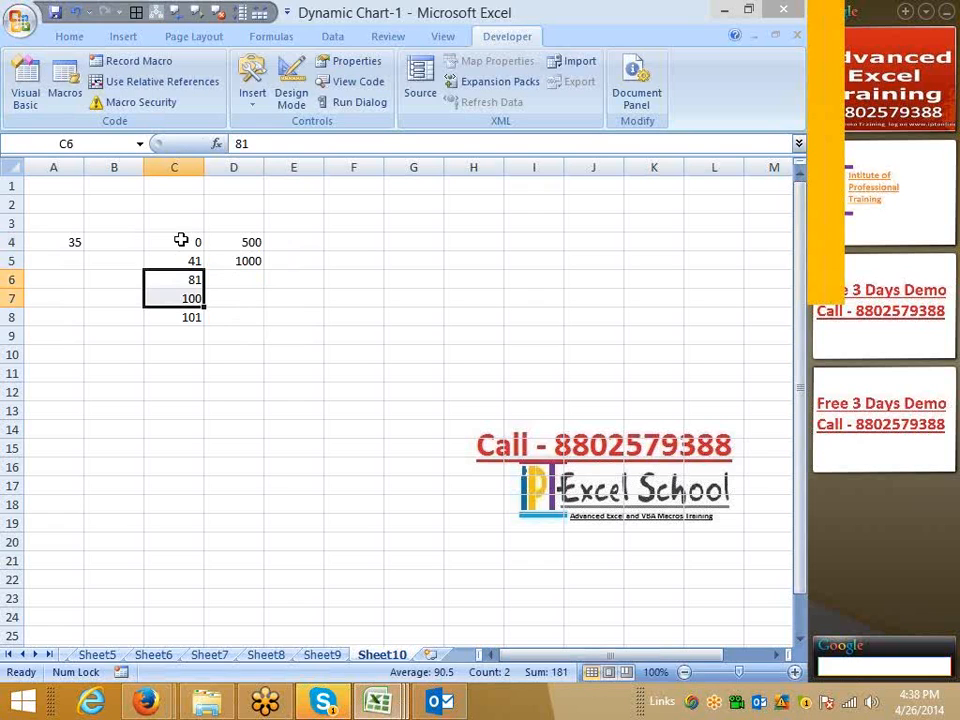
key("Right")
type("3000")
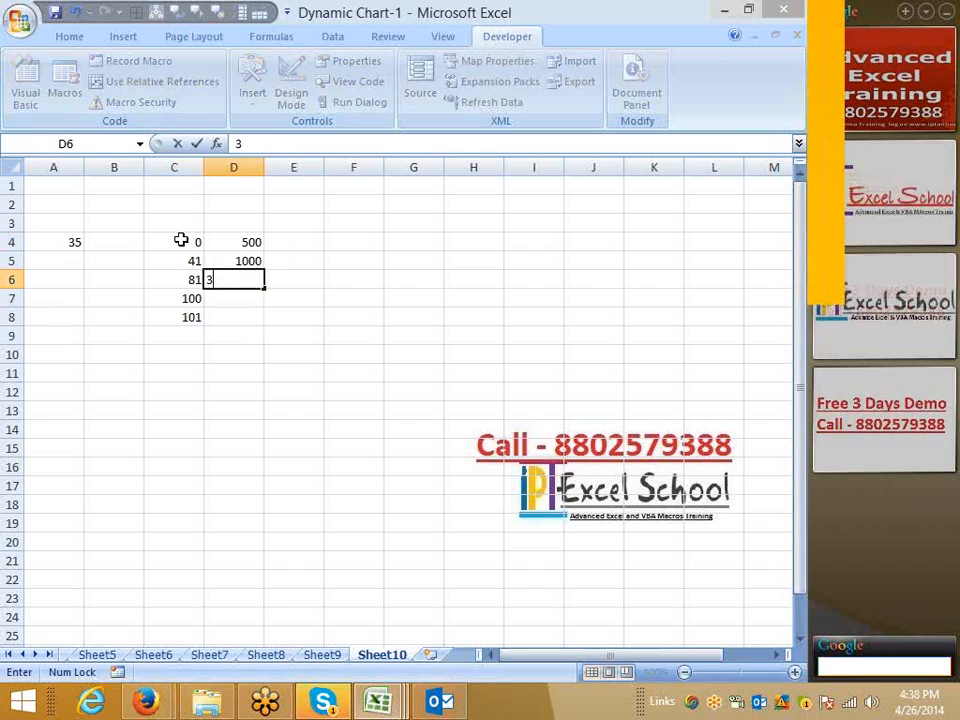
key("Return")
key("Left")
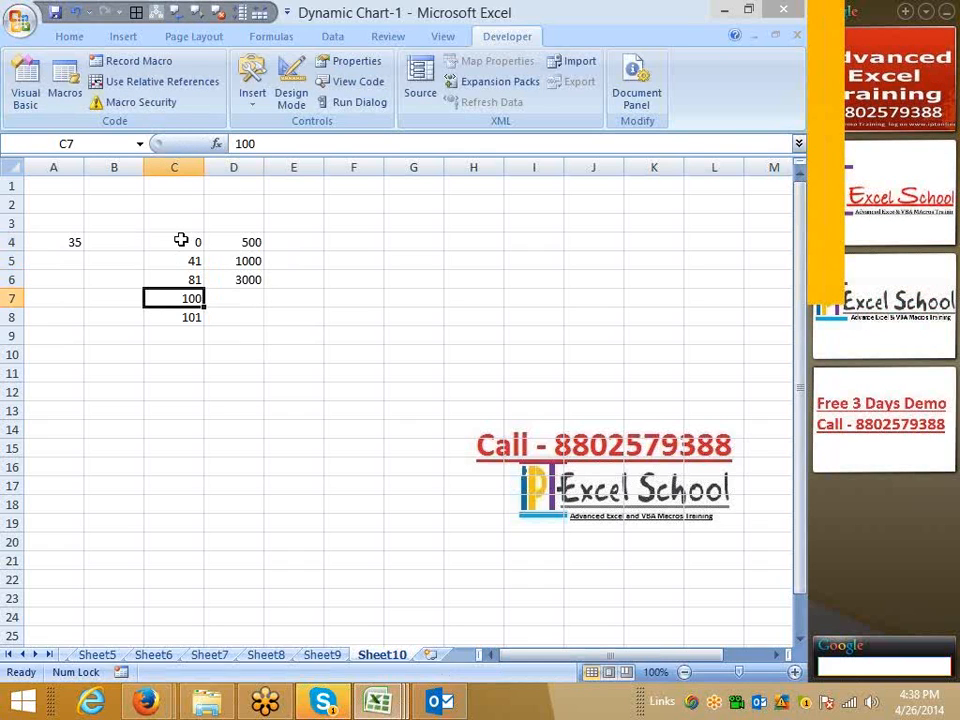
- Enter the approximate-match formula =VLOOKUP(A4,C4:D8,2,TRUE) in cell B4
key("Left")
key("Left")
key("Up")
key("Up")
key("Up")
key("Right")
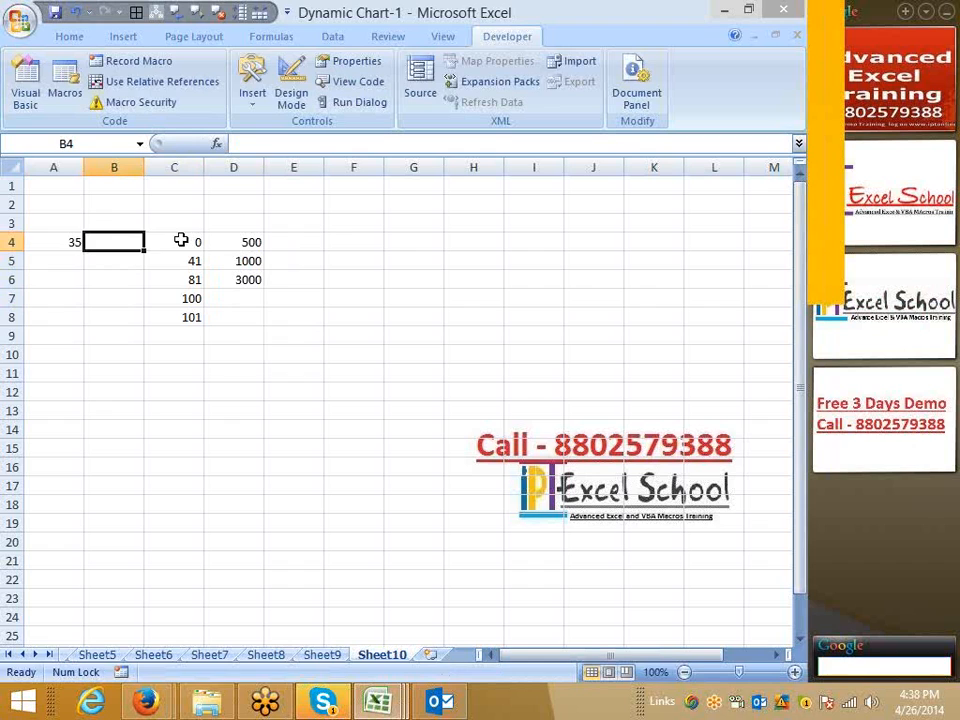
type("=vl")
key("Tab")
key("Left")
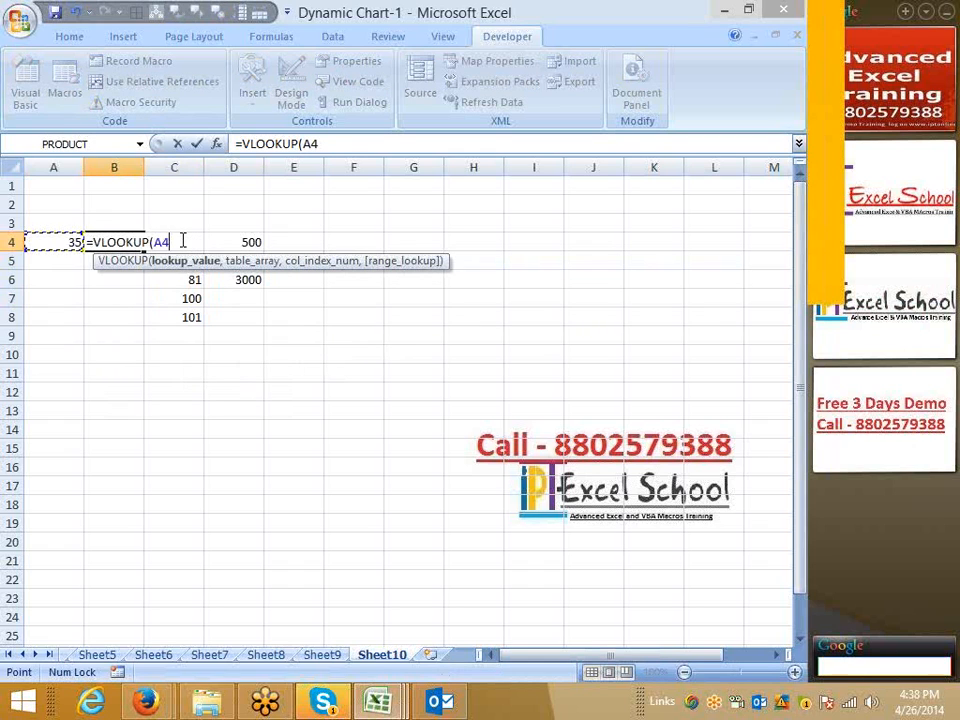
type(",")
key("Right")
key("shift+Right")
key("shift+Down")
key("shift+Down")
key("shift+Down")
key("shift+Down")
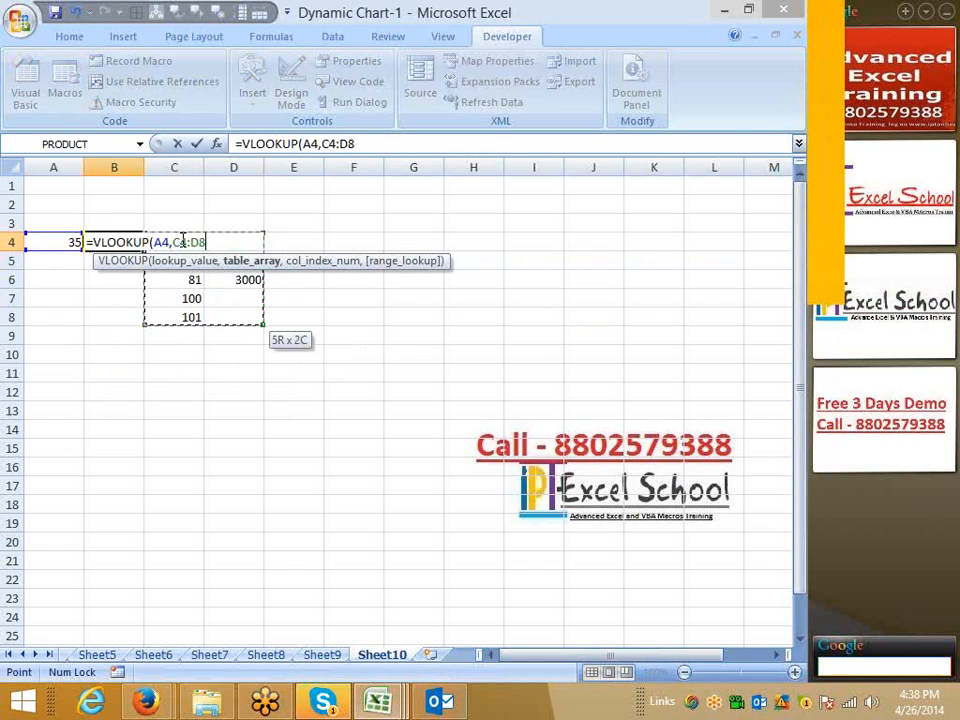
type(",2,")
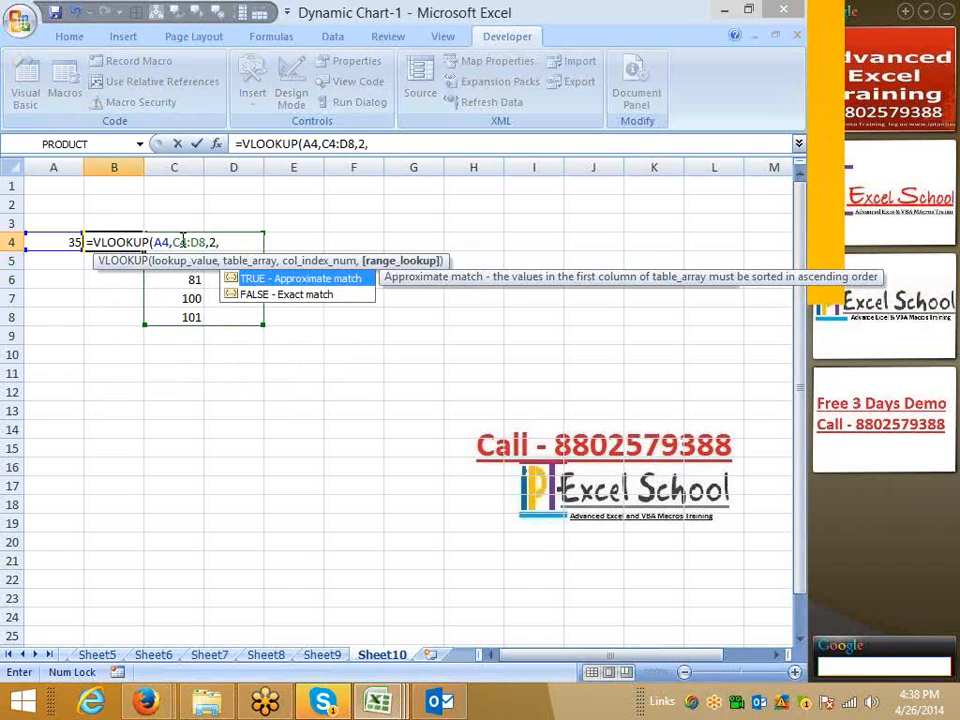
key("Tab")
key("Return")
key("Up")
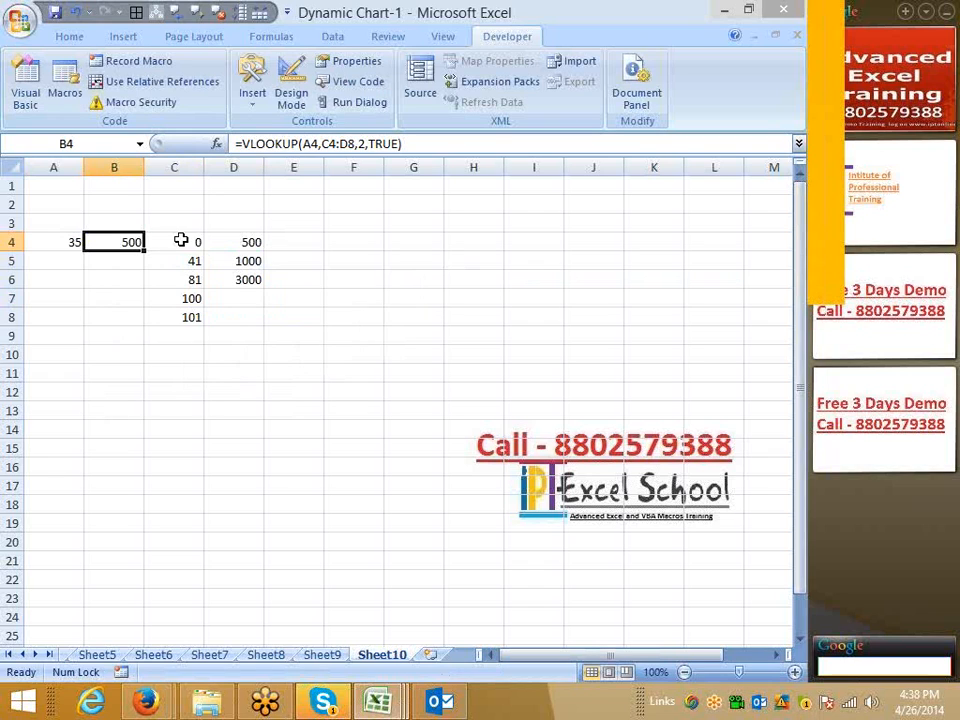
- Highlight the TRUE range_lookup argument in B4's VLOOKUP formula for inspection and leave the formula as it is
double_click(381, 144)
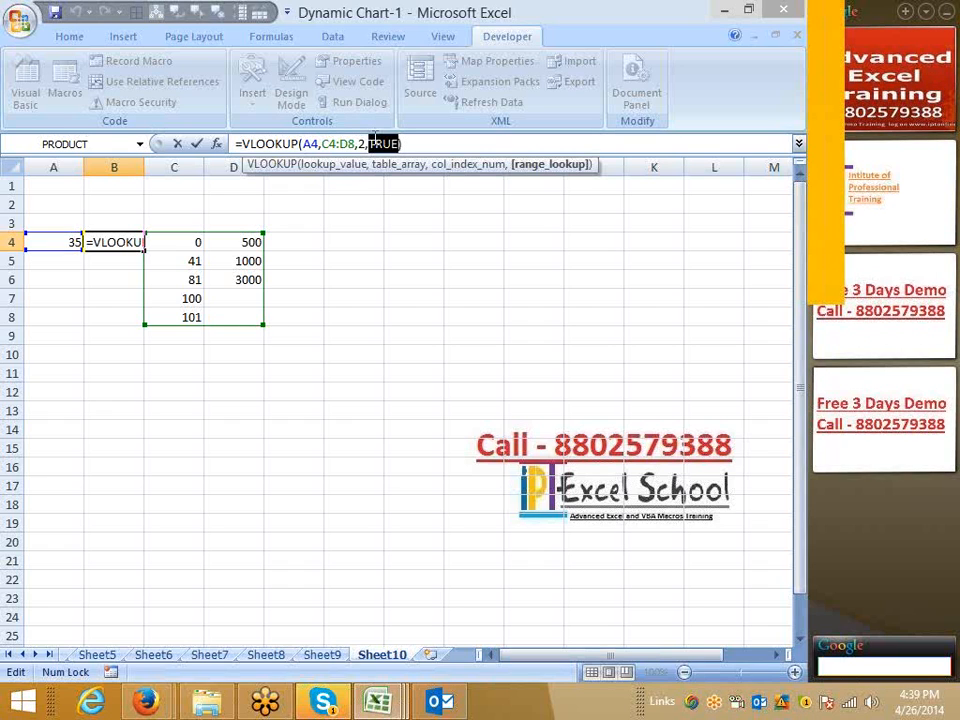
key("Return")
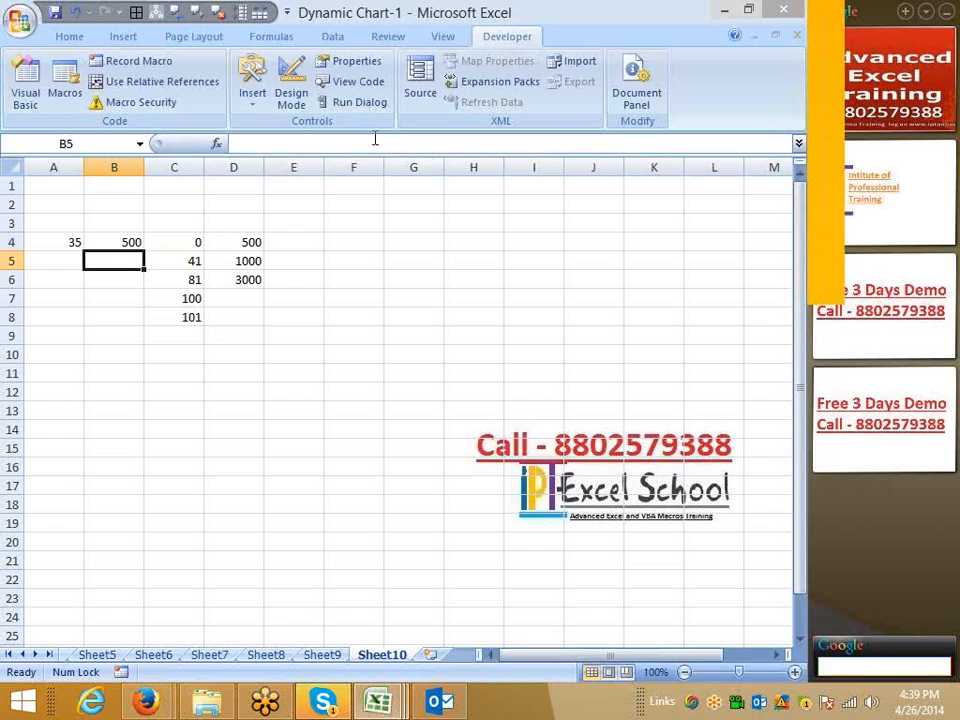
key("Up")
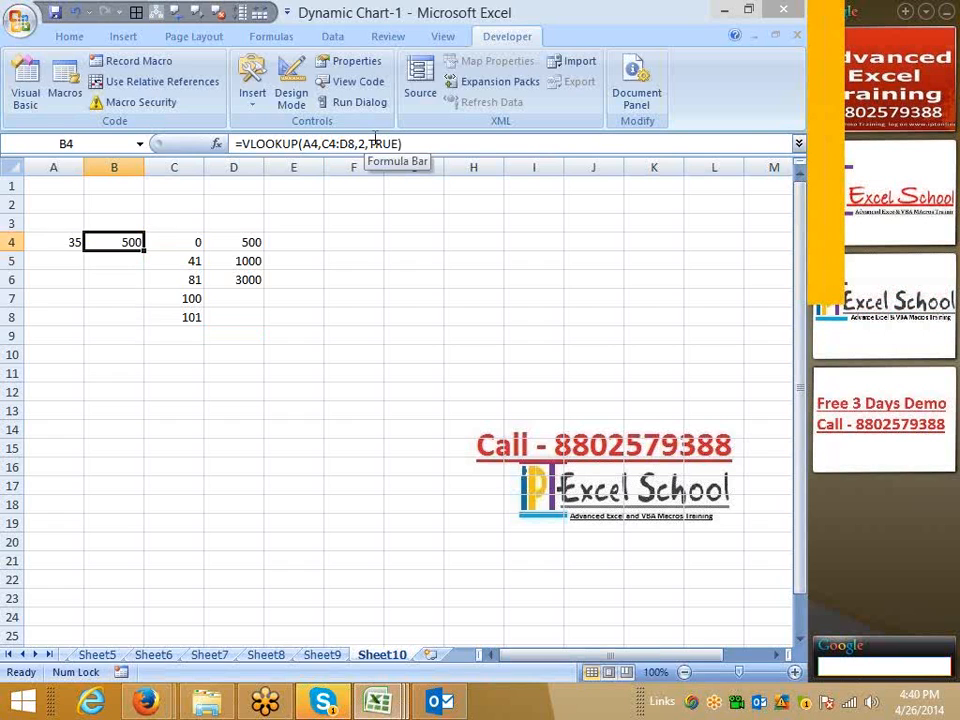
- Close the Dynamic Chart-1 workbook
left_click(793, 40)
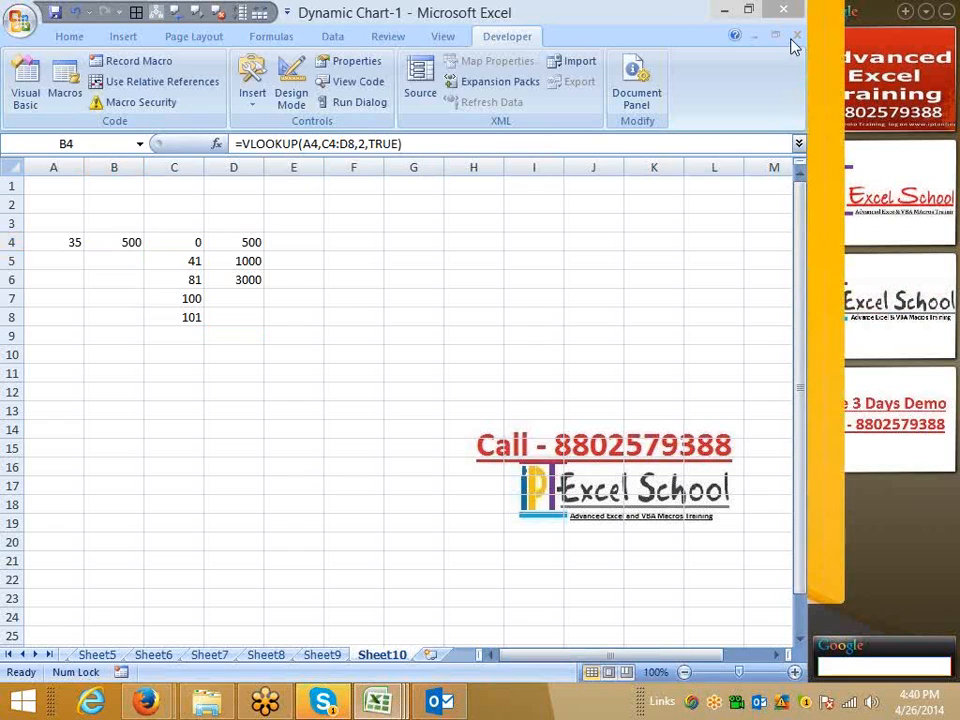